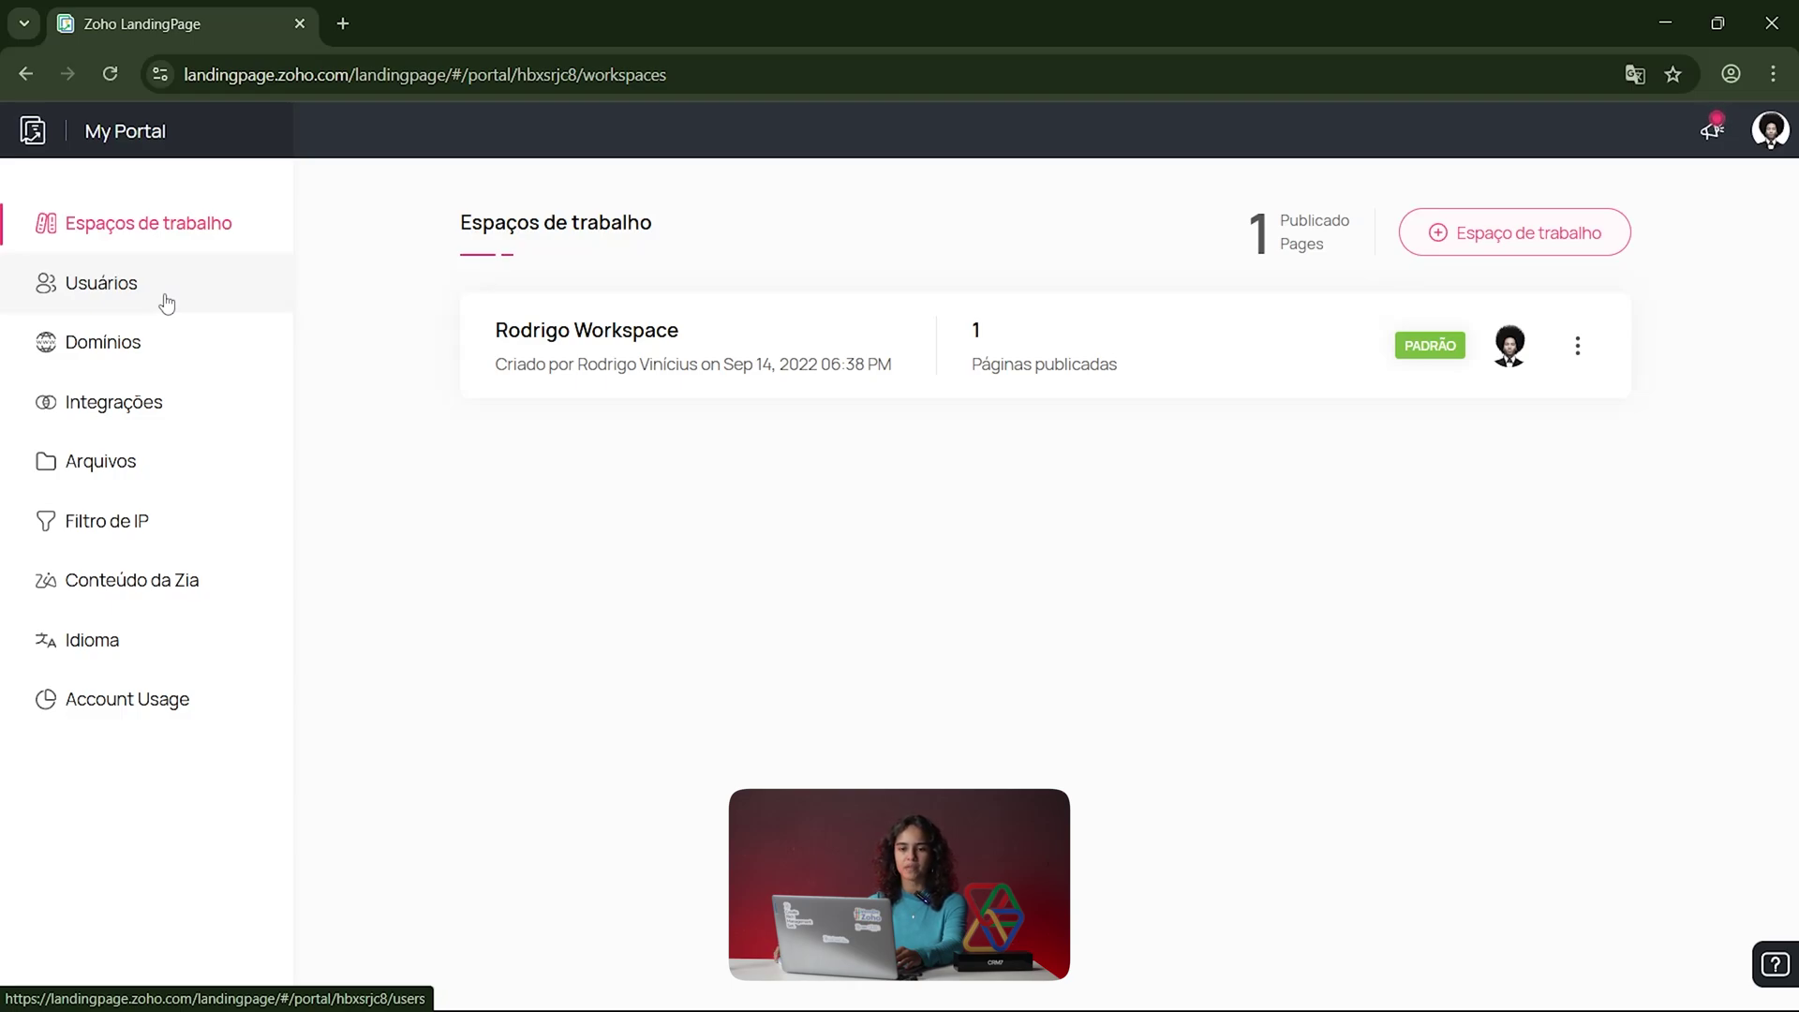
Step: Show the Domínios page with its single free subdomain, closing the custom-domain wizard unused
{"action": "left_click", "coordinate": [166, 352]}
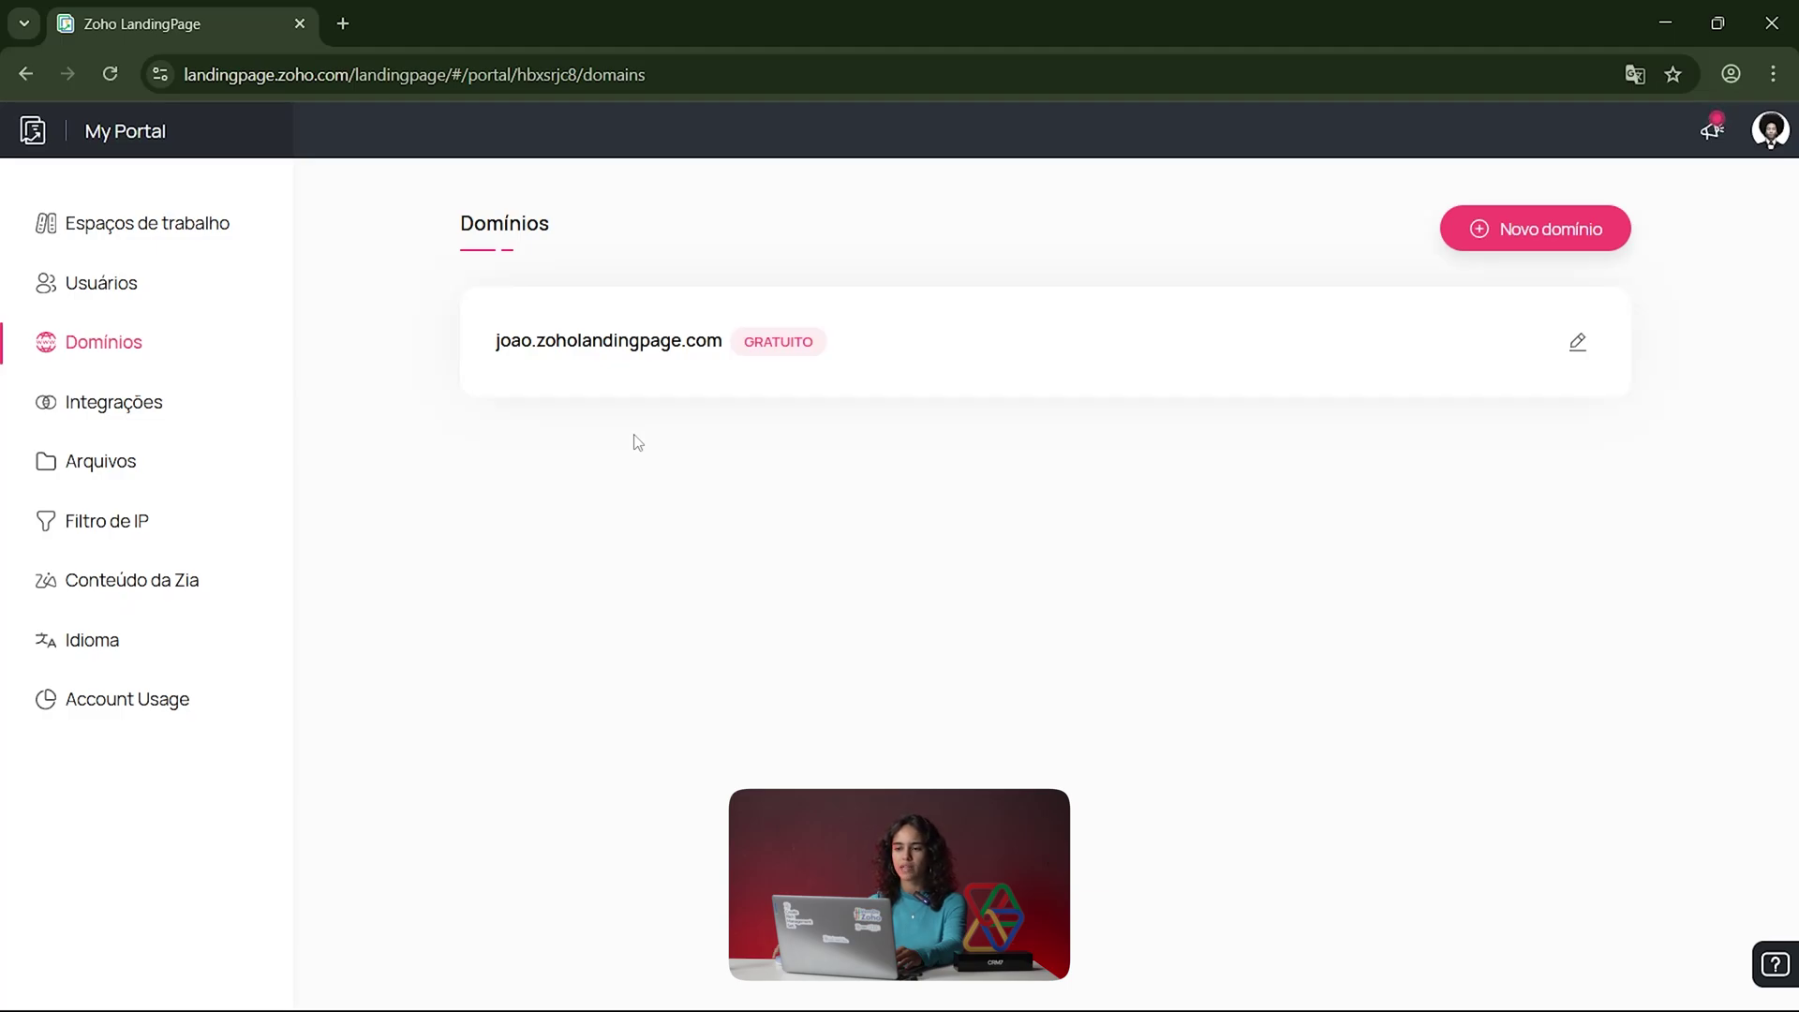
{"action": "left_click", "coordinate": [1578, 233]}
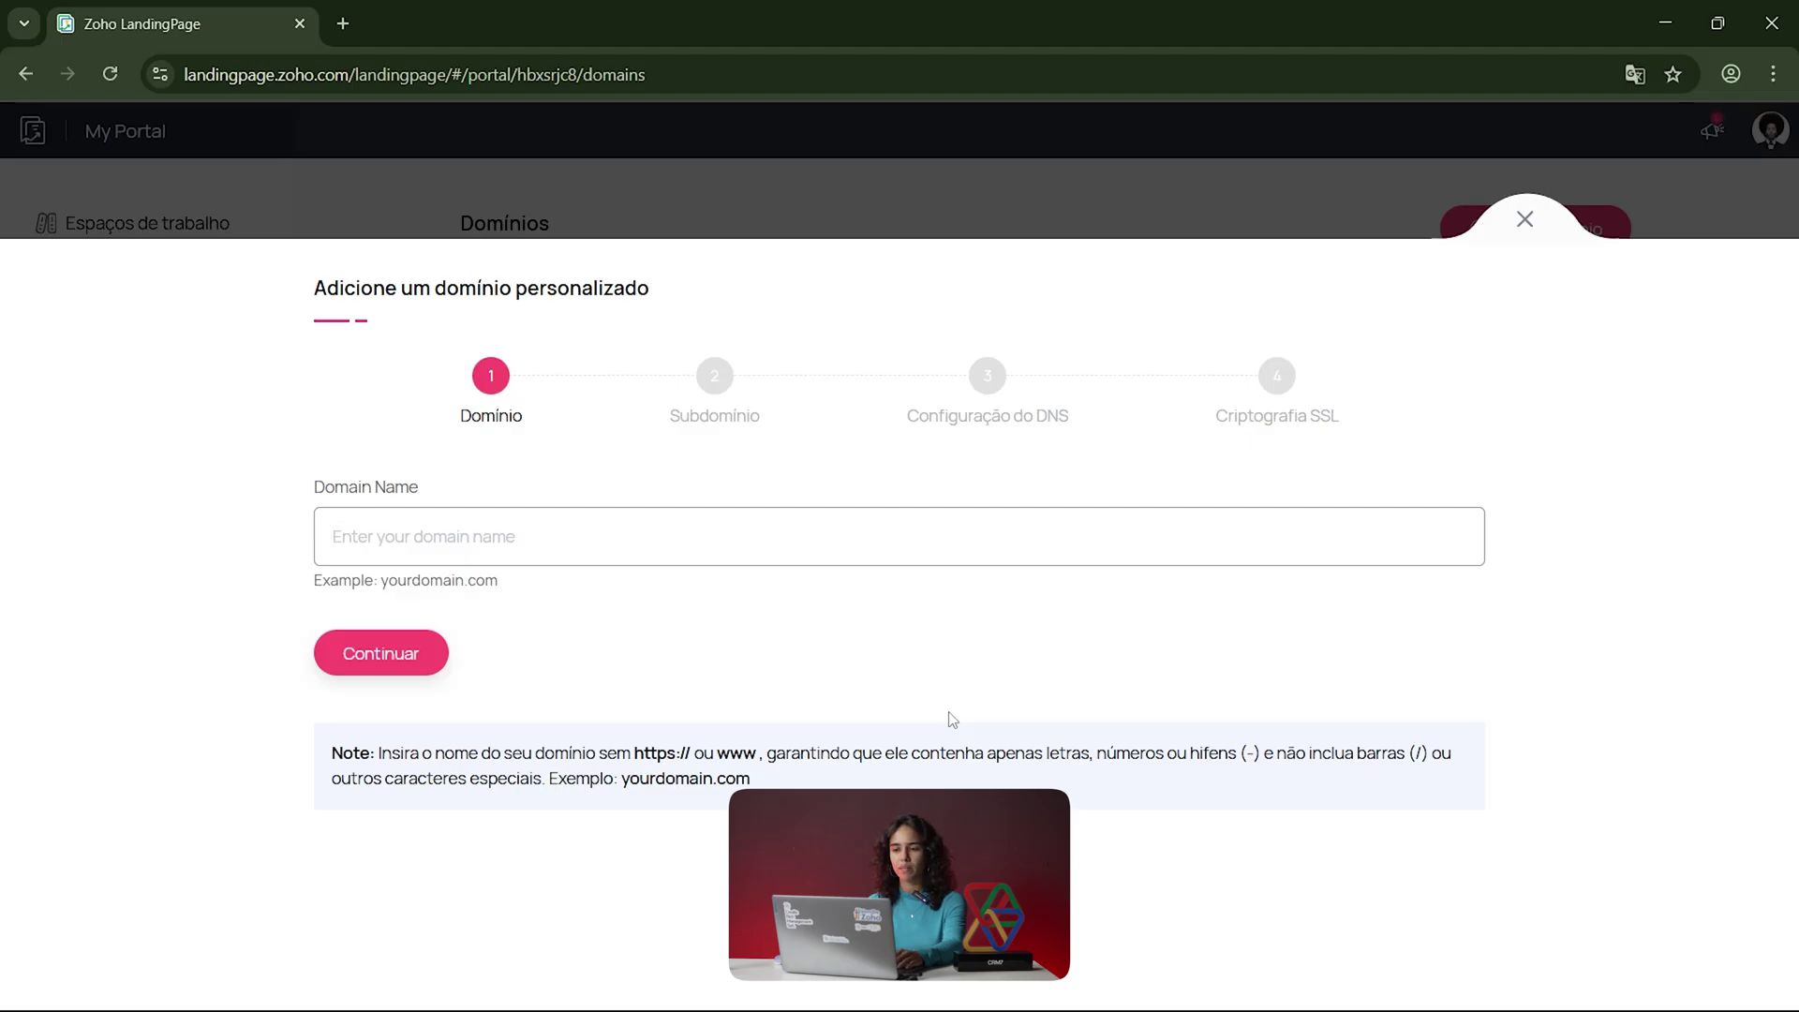
{"action": "left_click", "coordinate": [1524, 220]}
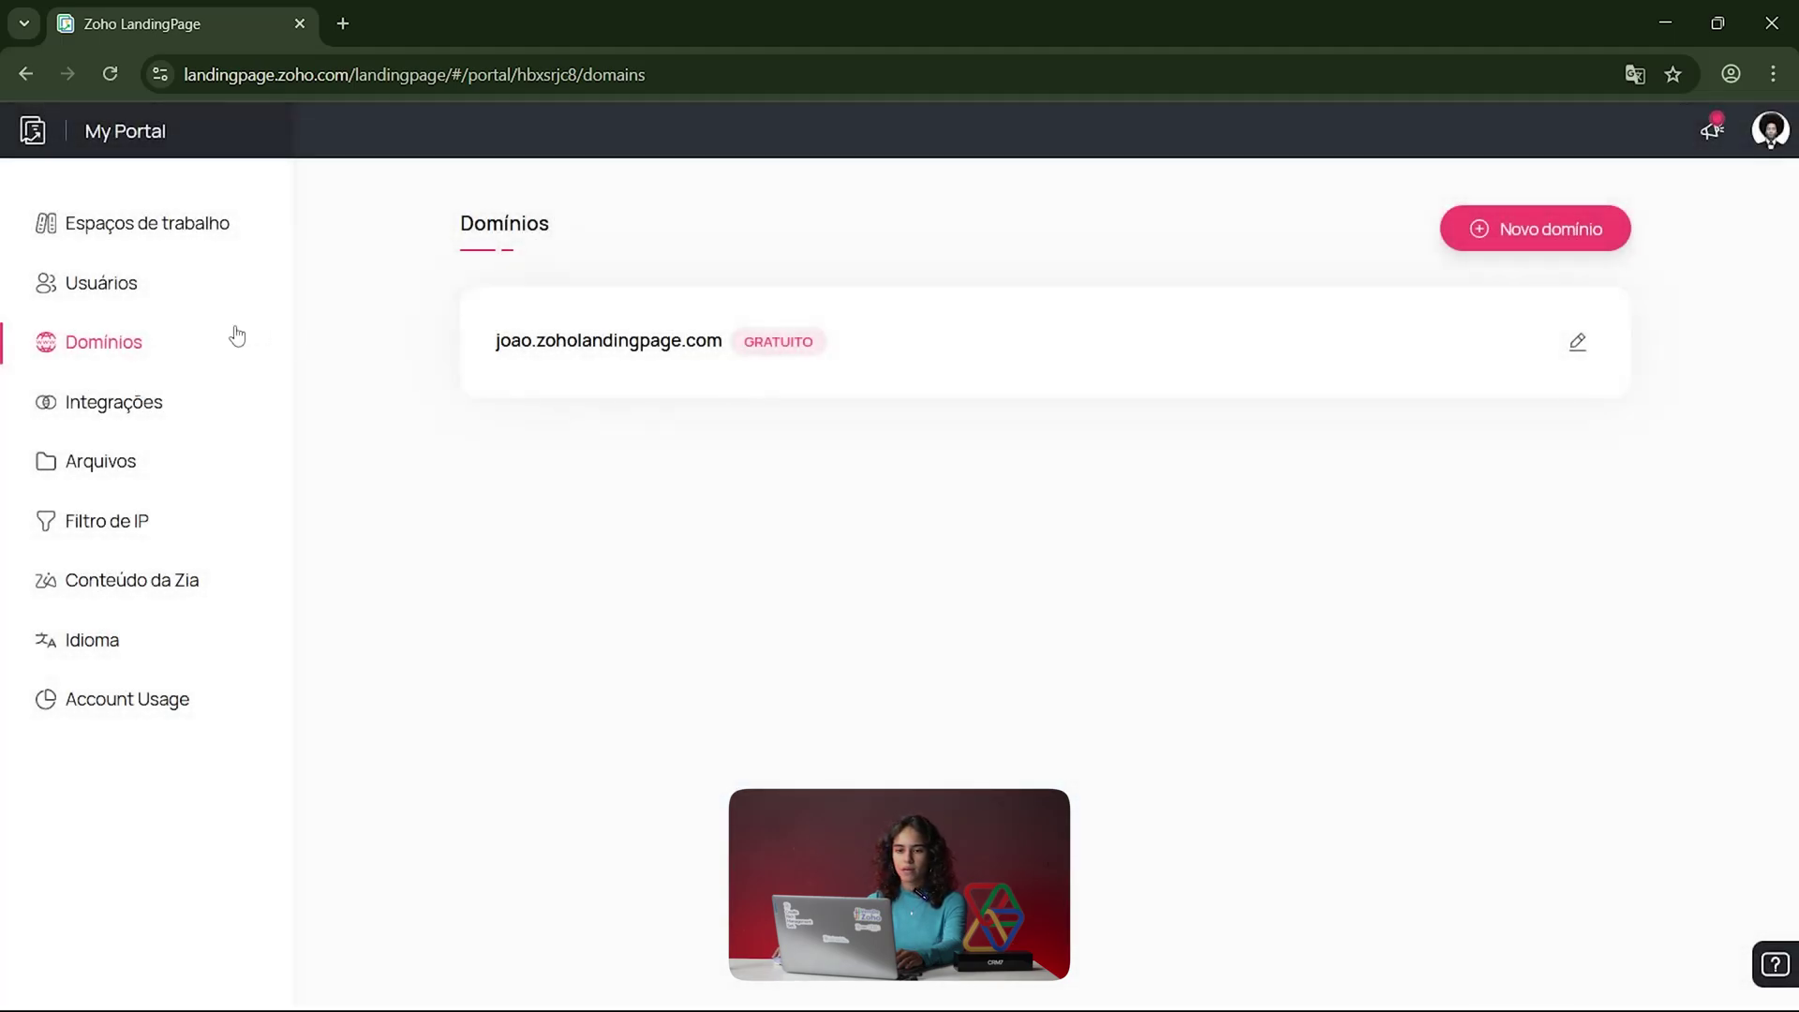
Step: Browse the Integrações list, including Marketing por e-mail, ending in the Arquivos file manager
{"action": "left_click", "coordinate": [144, 415]}
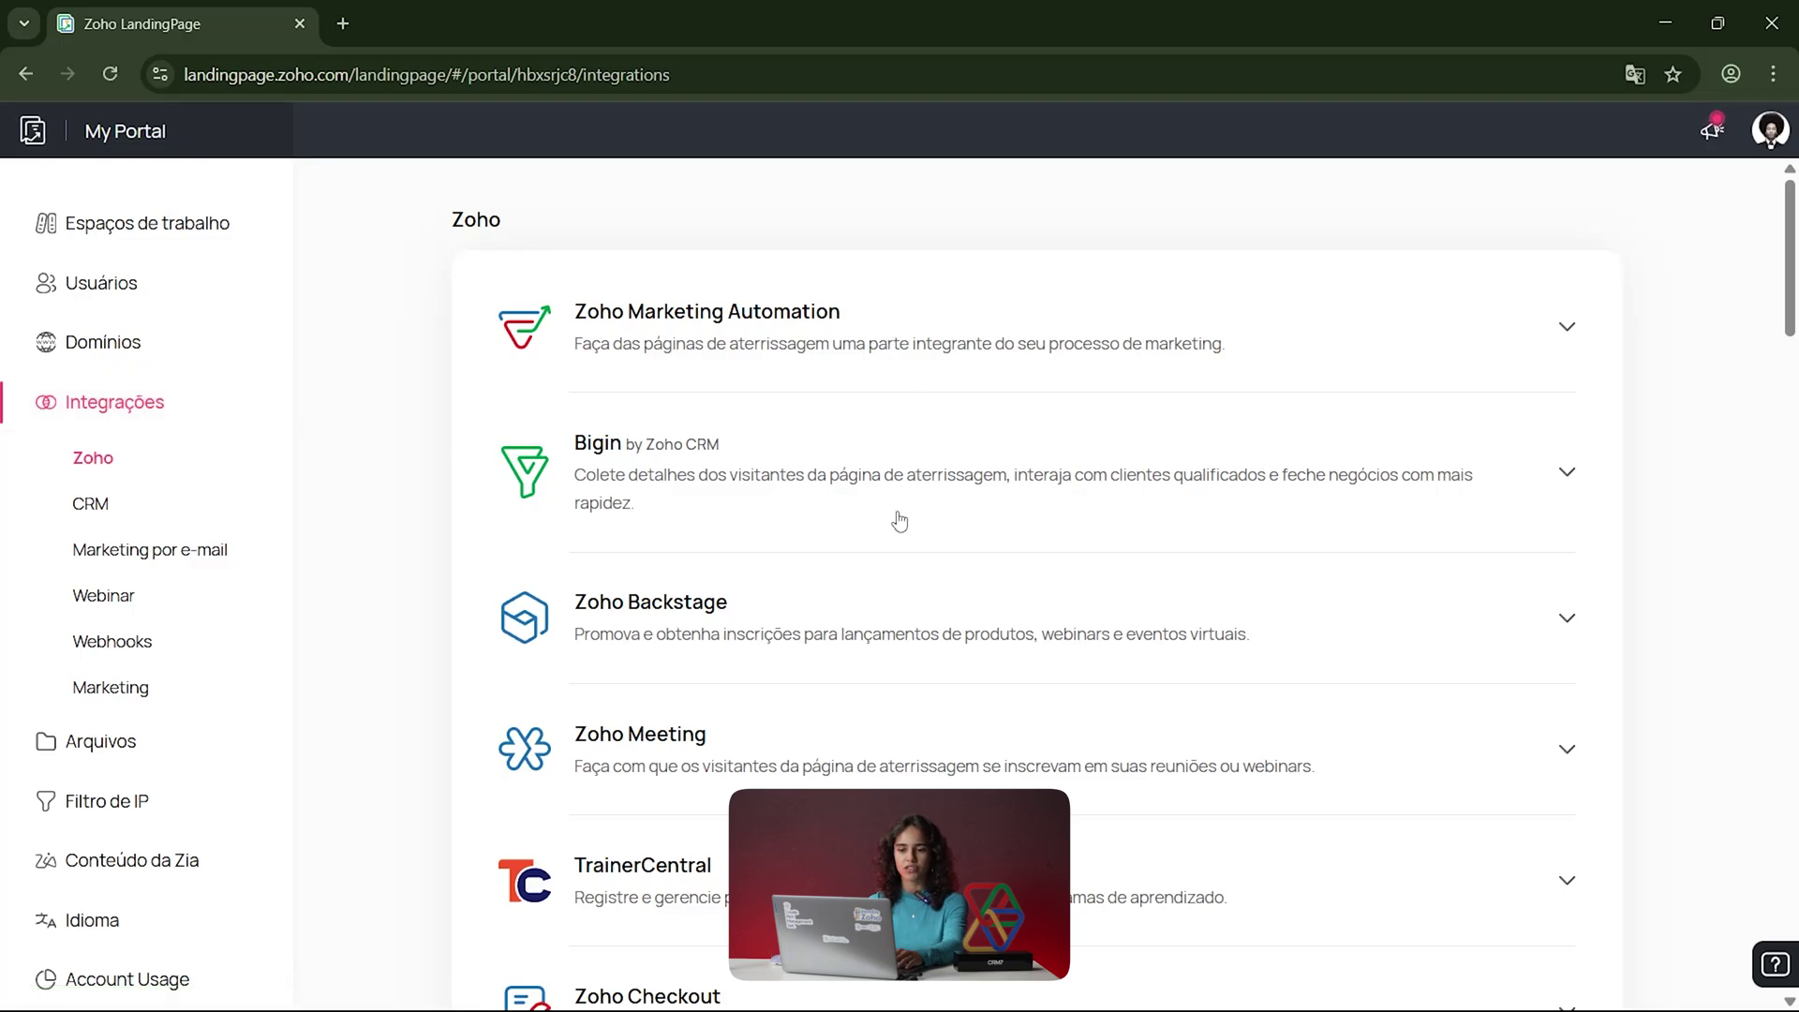
{"action": "scroll", "coordinate": [897, 538], "scroll_direction": "down", "scroll_amount": 4}
{"action": "scroll", "coordinate": [899, 562], "scroll_direction": "up", "scroll_amount": 3}
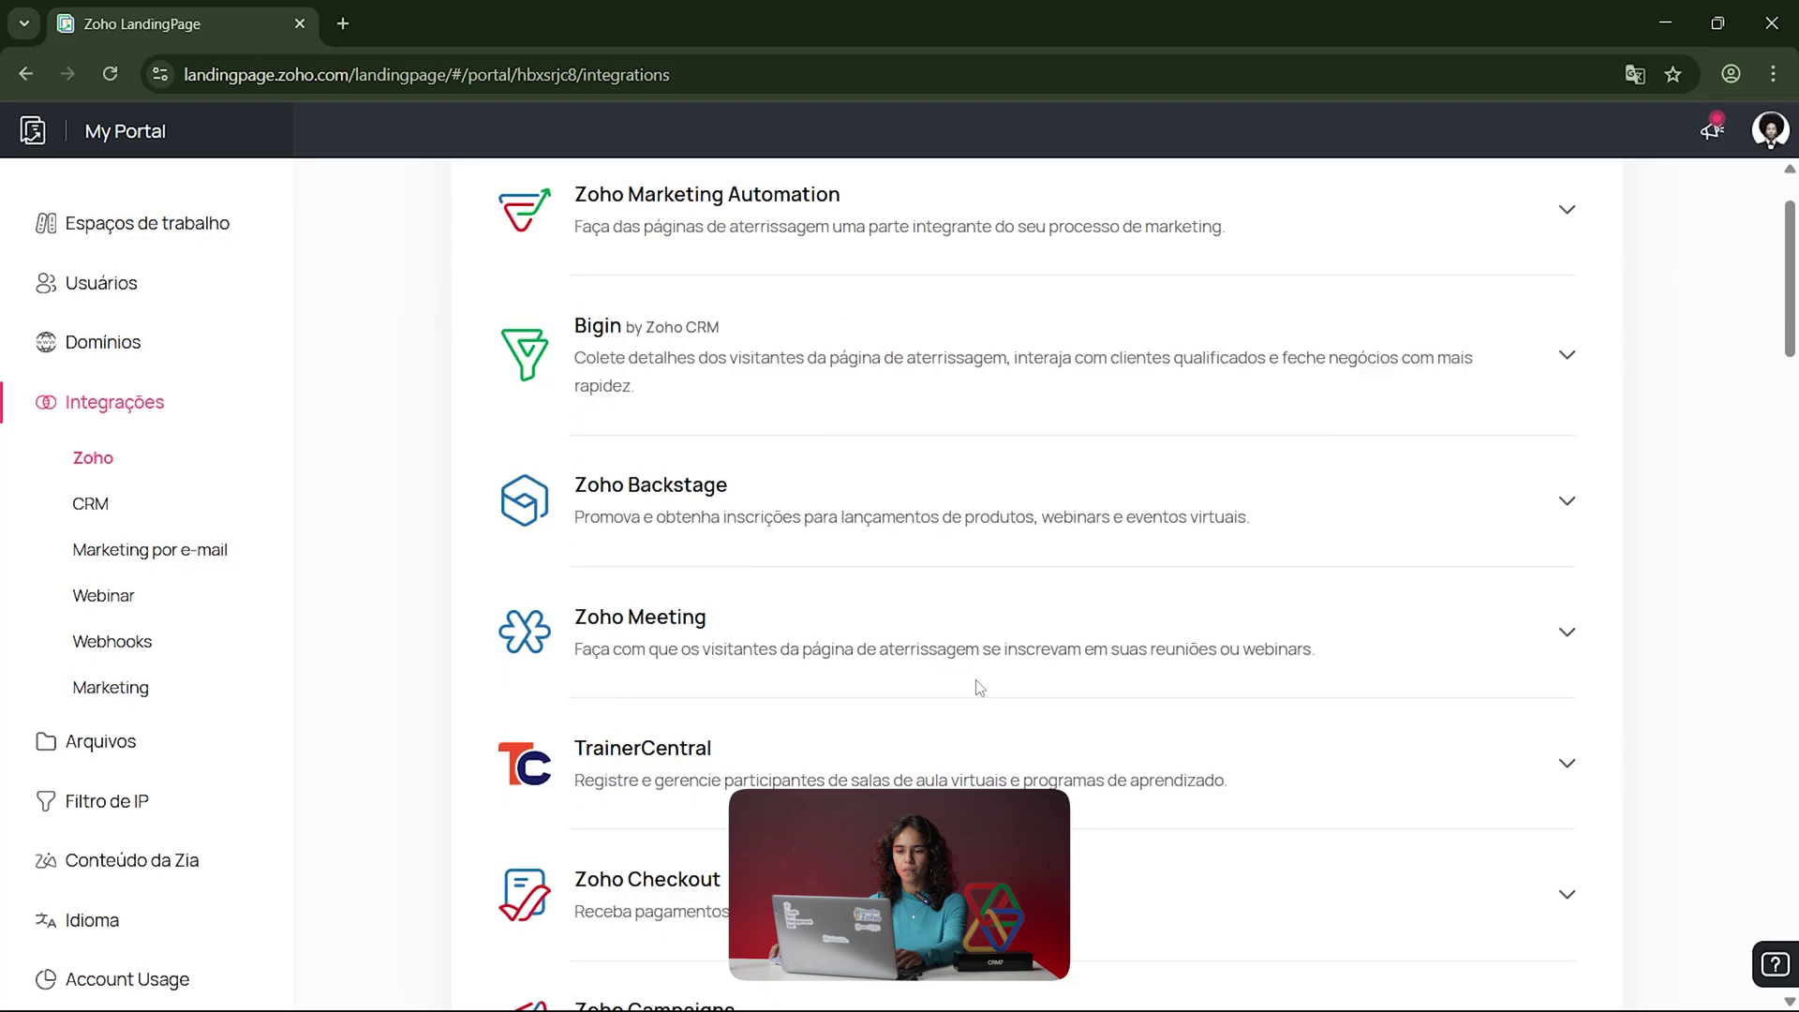
{"action": "scroll", "coordinate": [899, 562], "scroll_direction": "down", "scroll_amount": 4}
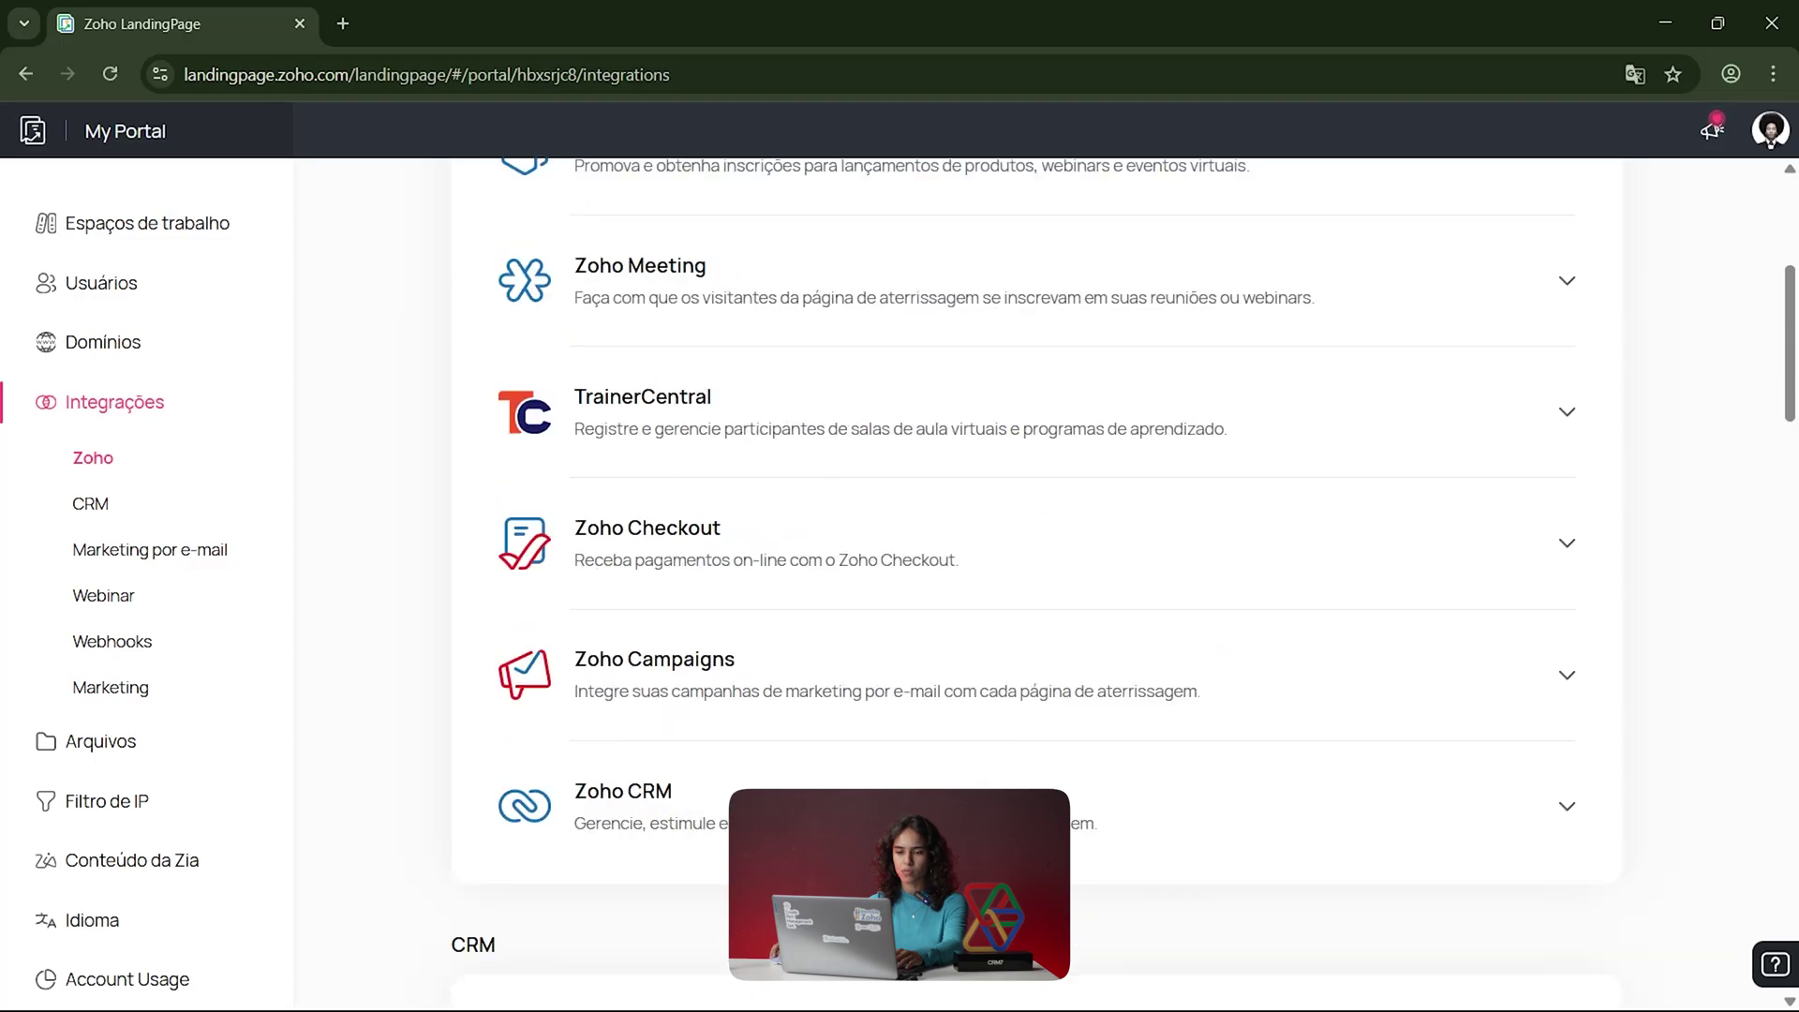
{"action": "left_click", "coordinate": [129, 559]}
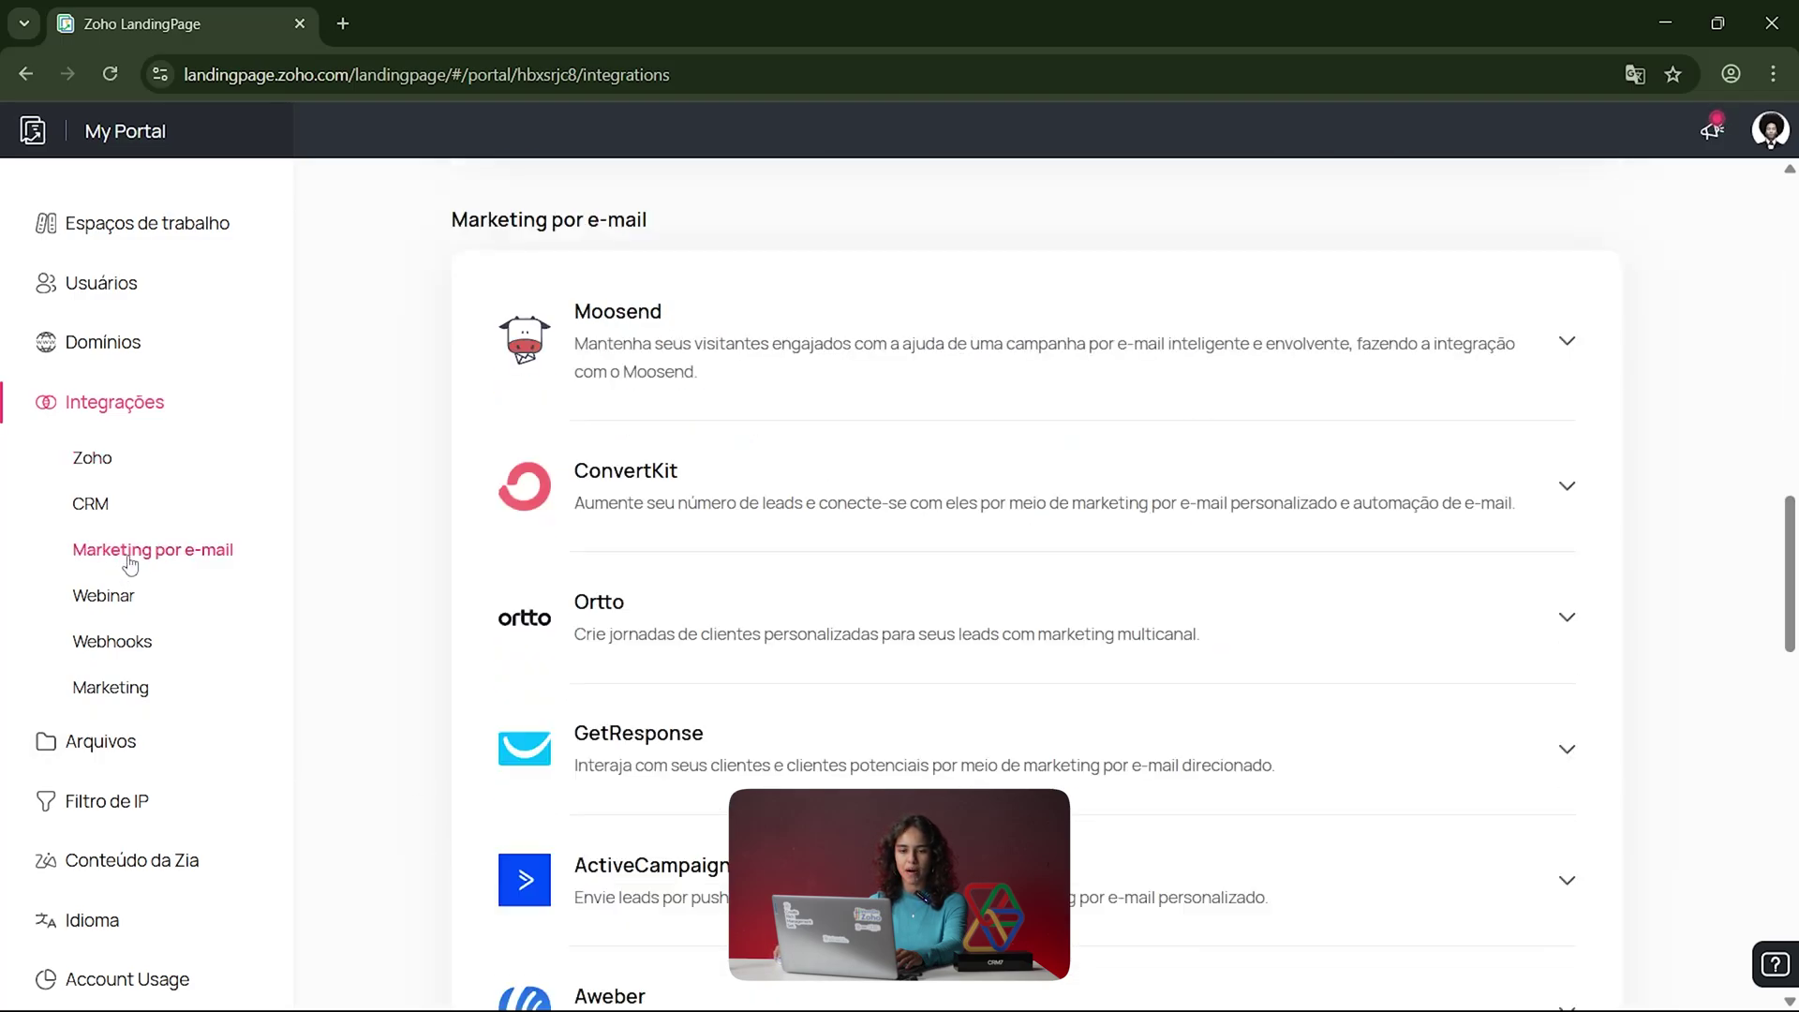
{"action": "scroll", "coordinate": [785, 688], "scroll_direction": "down", "scroll_amount": 2}
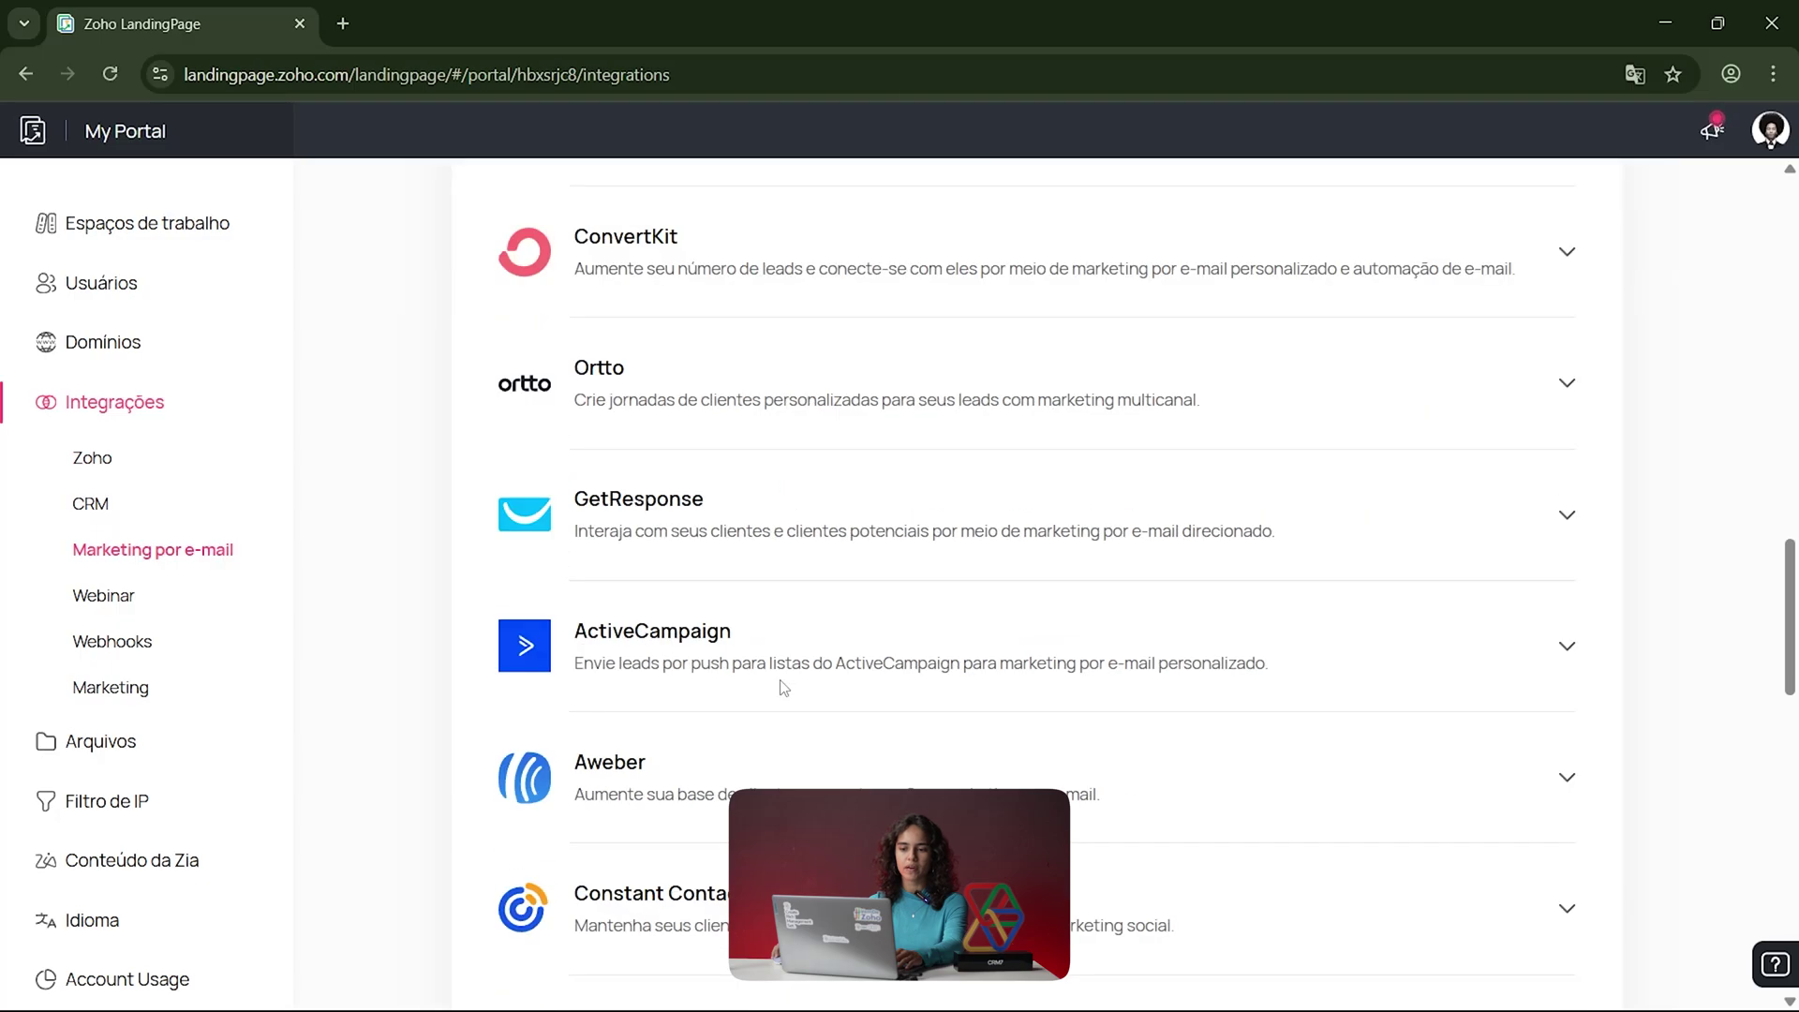
{"action": "scroll", "coordinate": [784, 689], "scroll_direction": "down", "scroll_amount": 7}
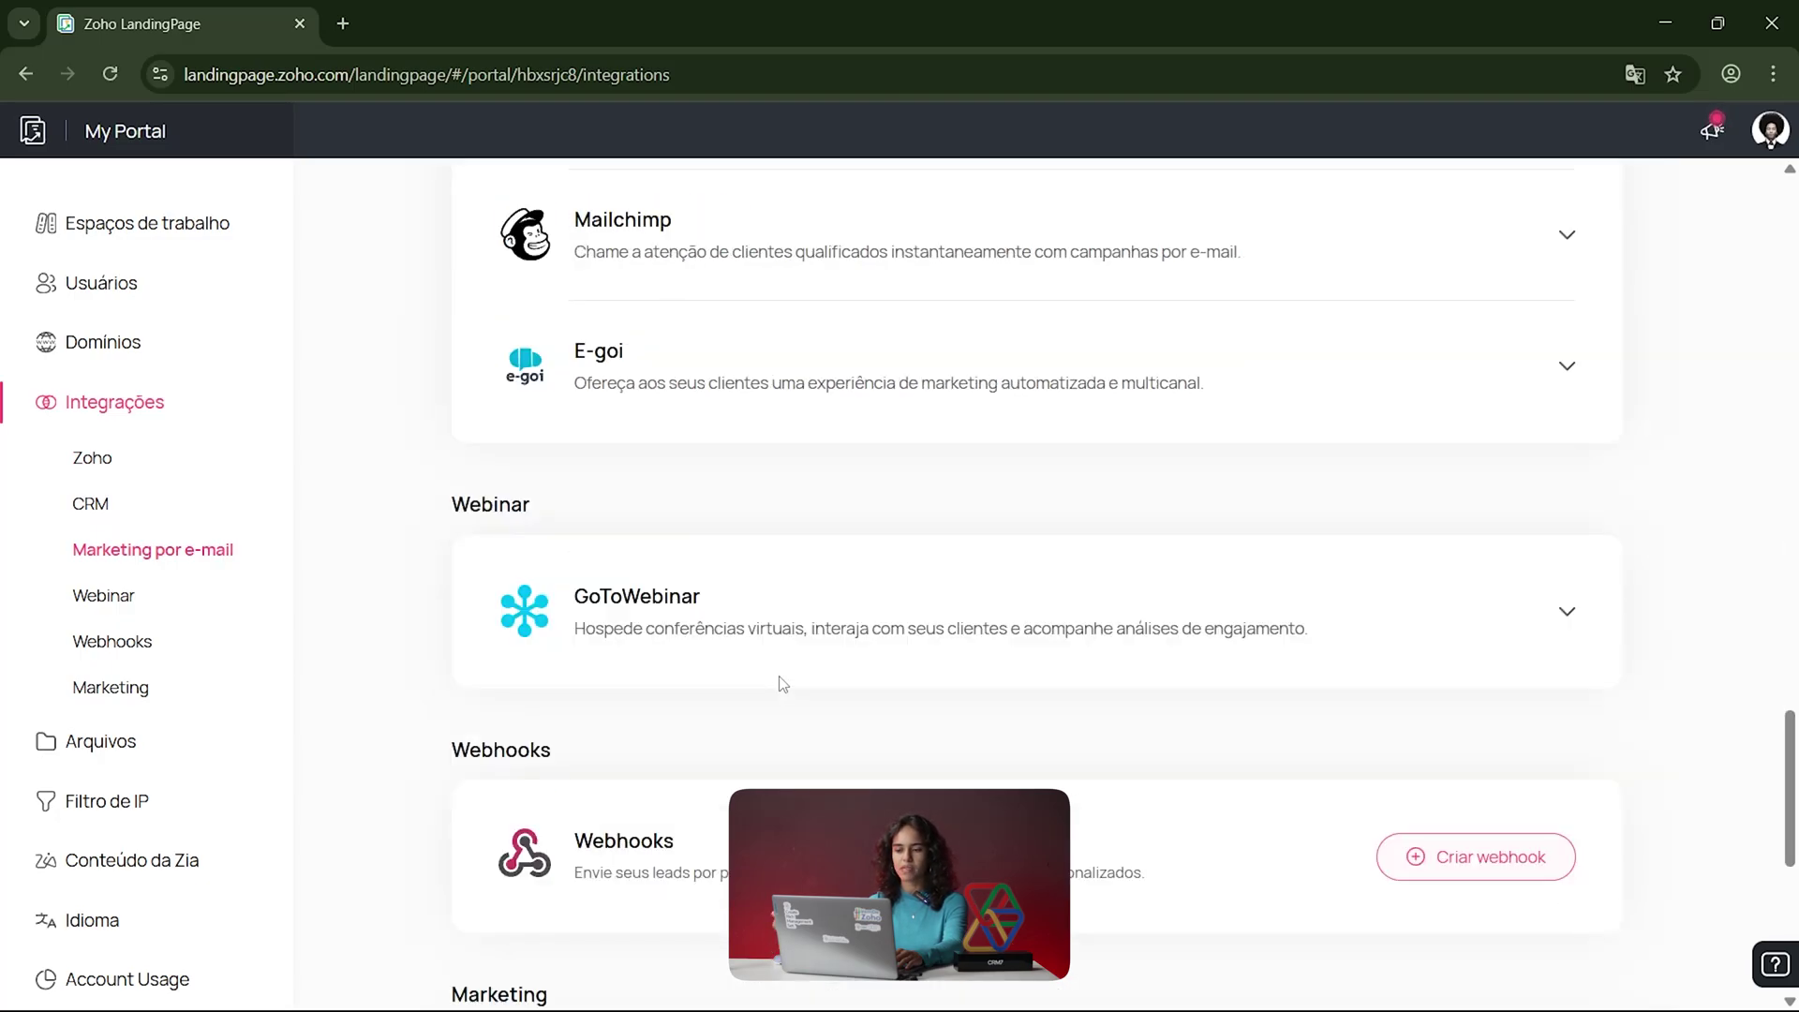
{"action": "scroll", "coordinate": [783, 684], "scroll_direction": "down", "scroll_amount": 5}
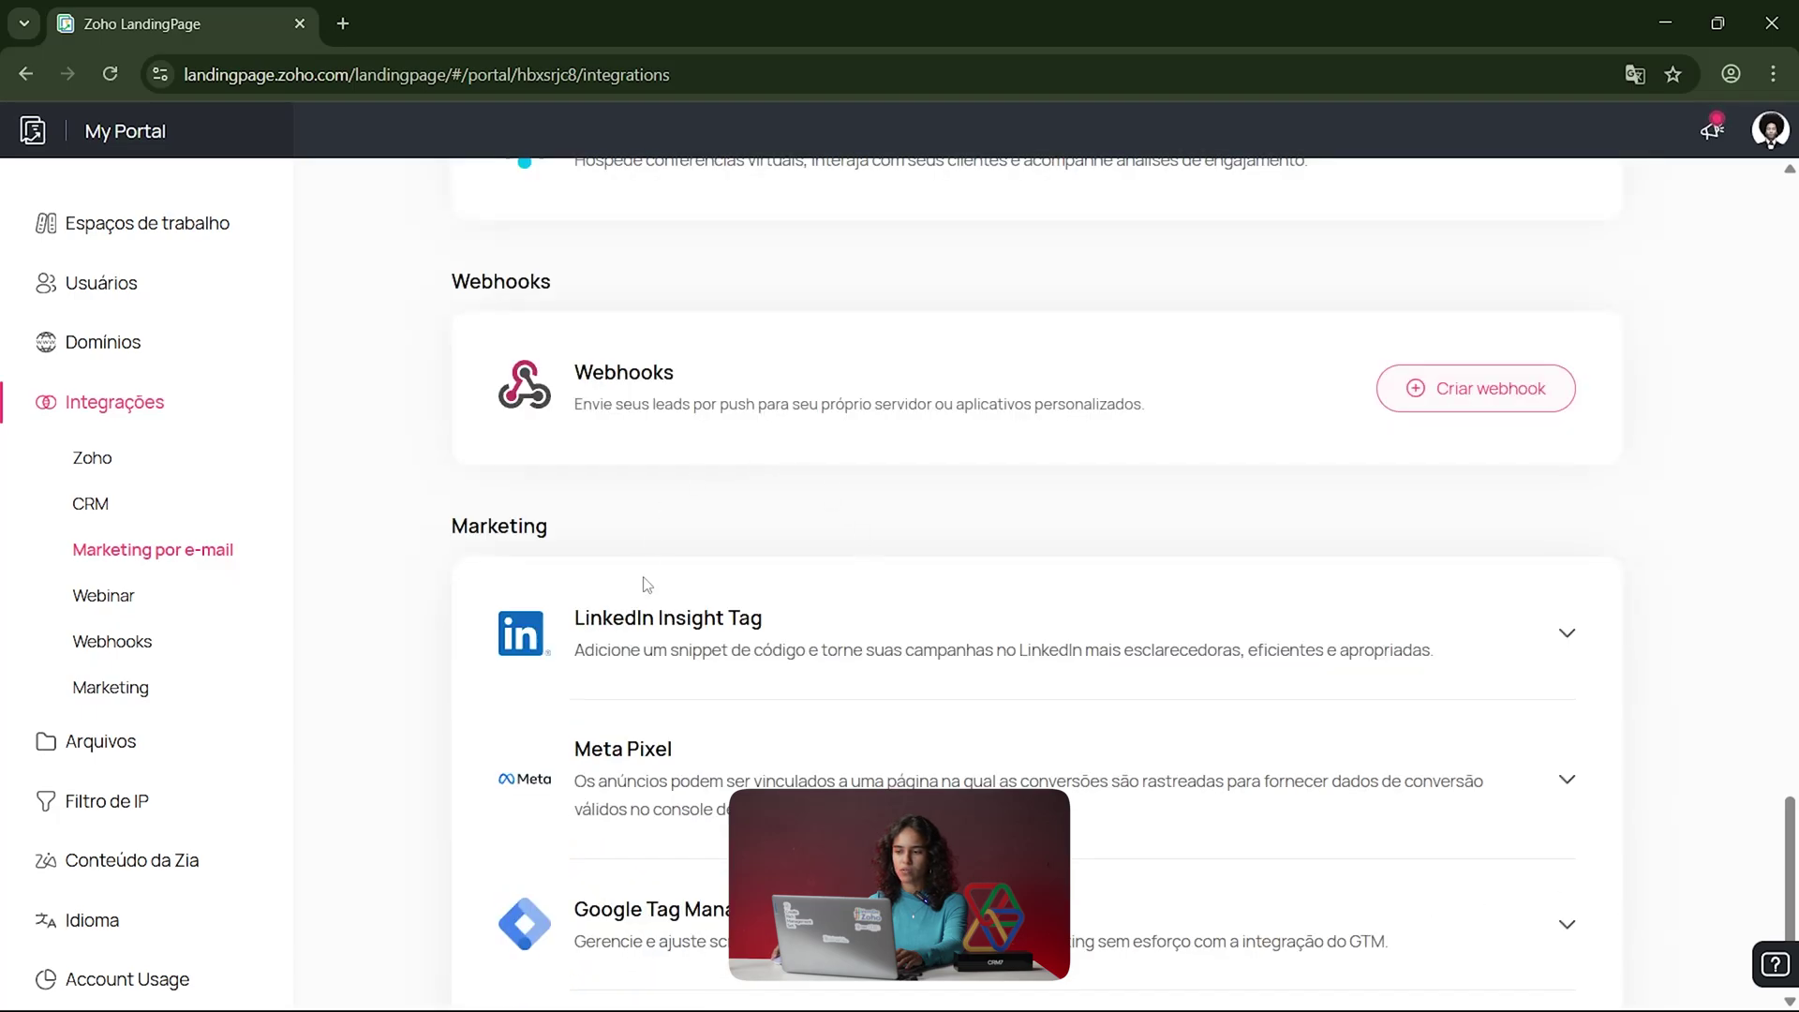
{"action": "scroll", "coordinate": [534, 618], "scroll_direction": "down", "scroll_amount": 2}
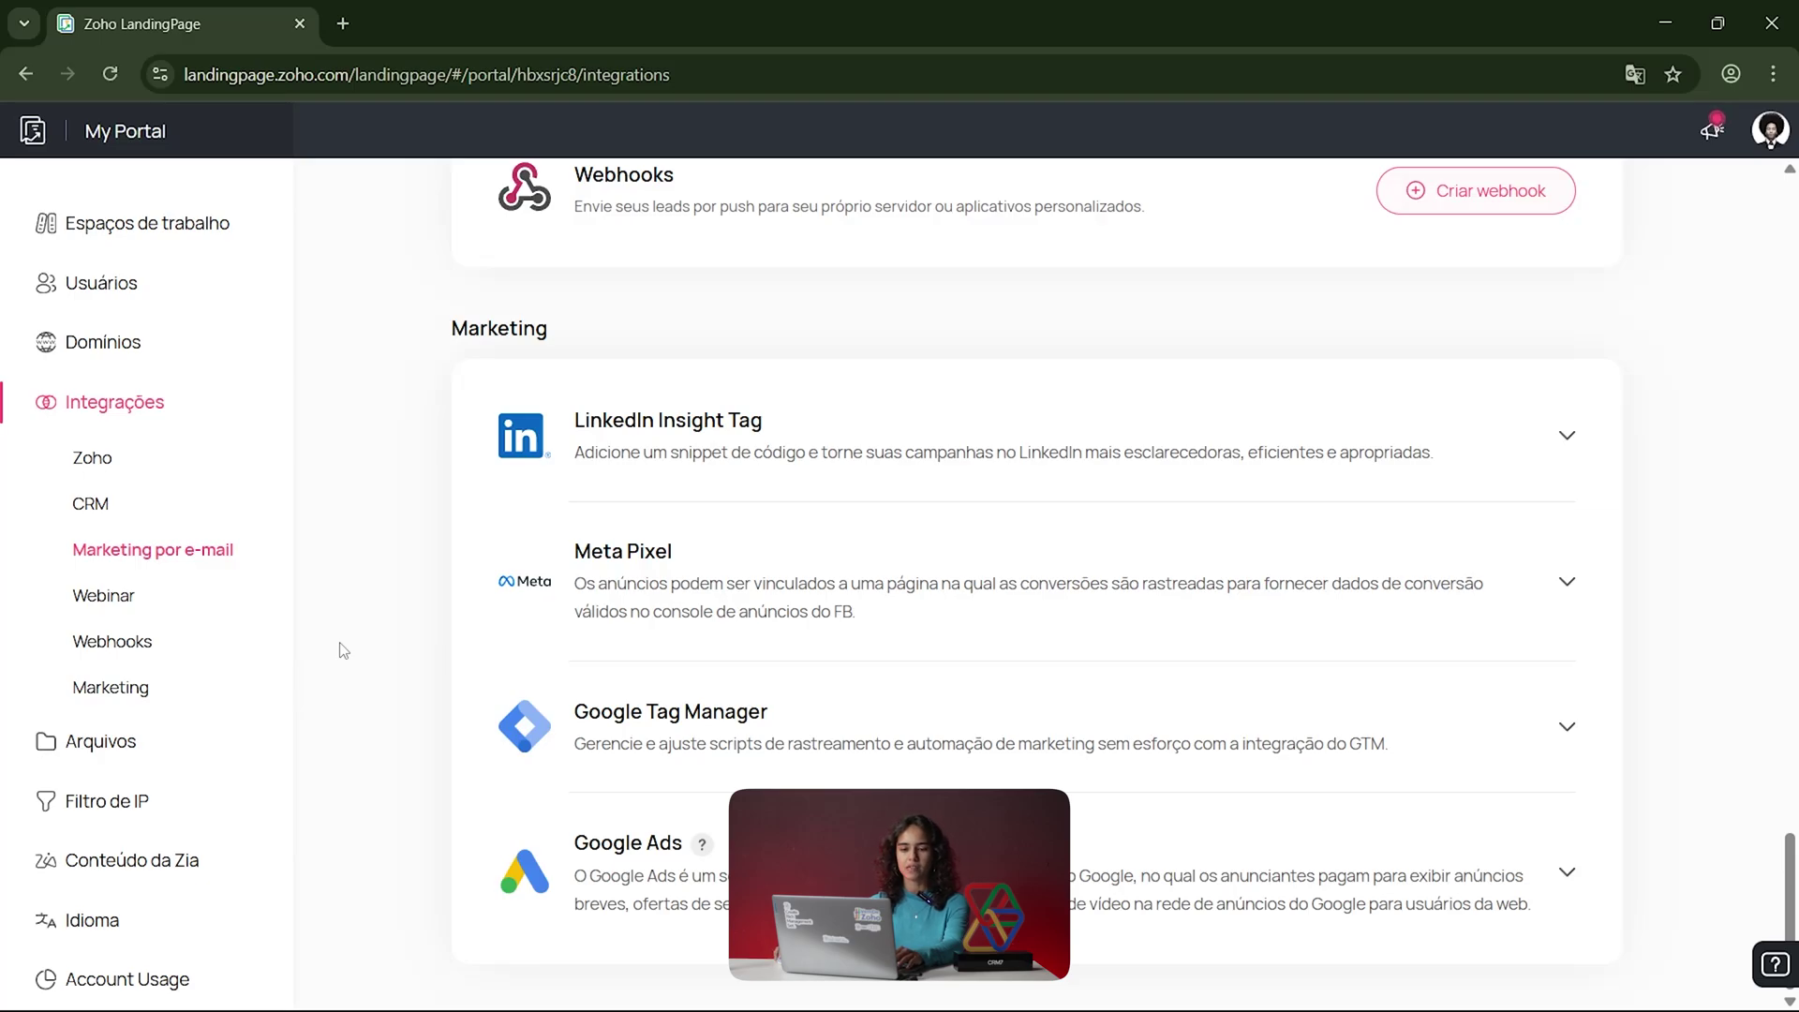
{"action": "left_click", "coordinate": [124, 746]}
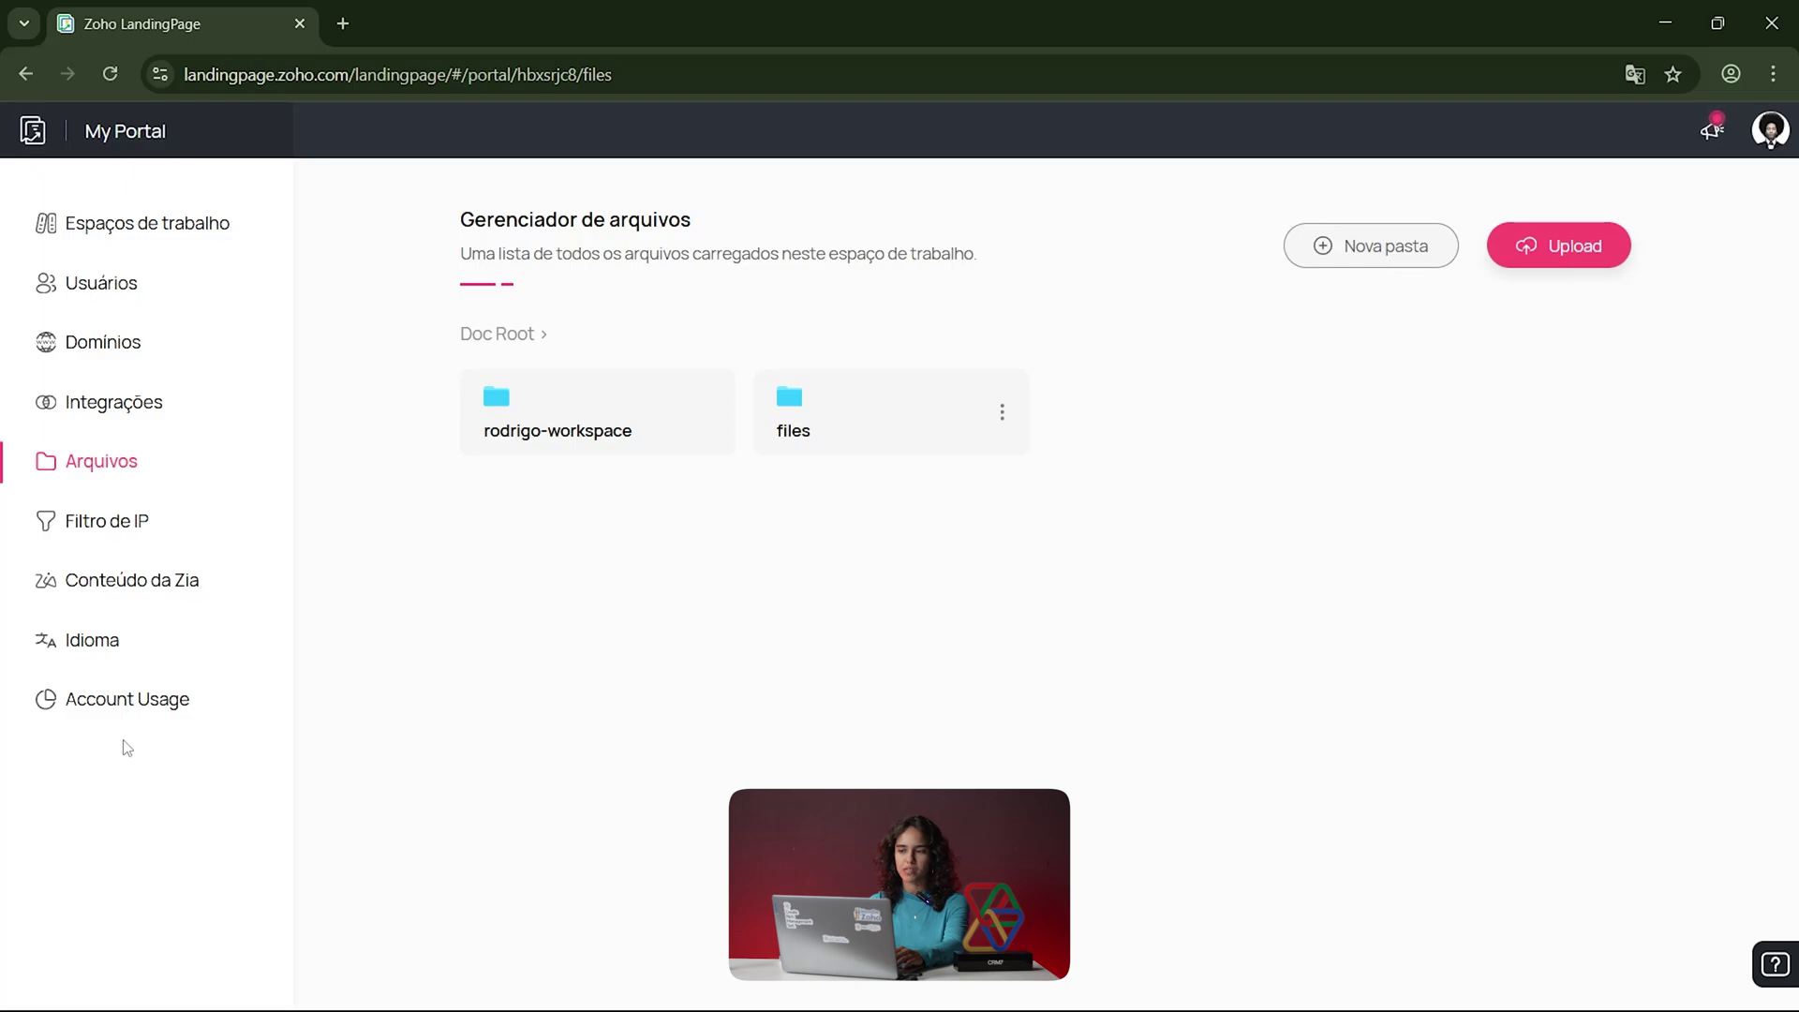
Step: Review Filtro de IP, Conteúdo da Zia, Idioma and Account Usage (1 /10 workspaces), then return to Espaços de trabalho
{"action": "left_click", "coordinate": [79, 521]}
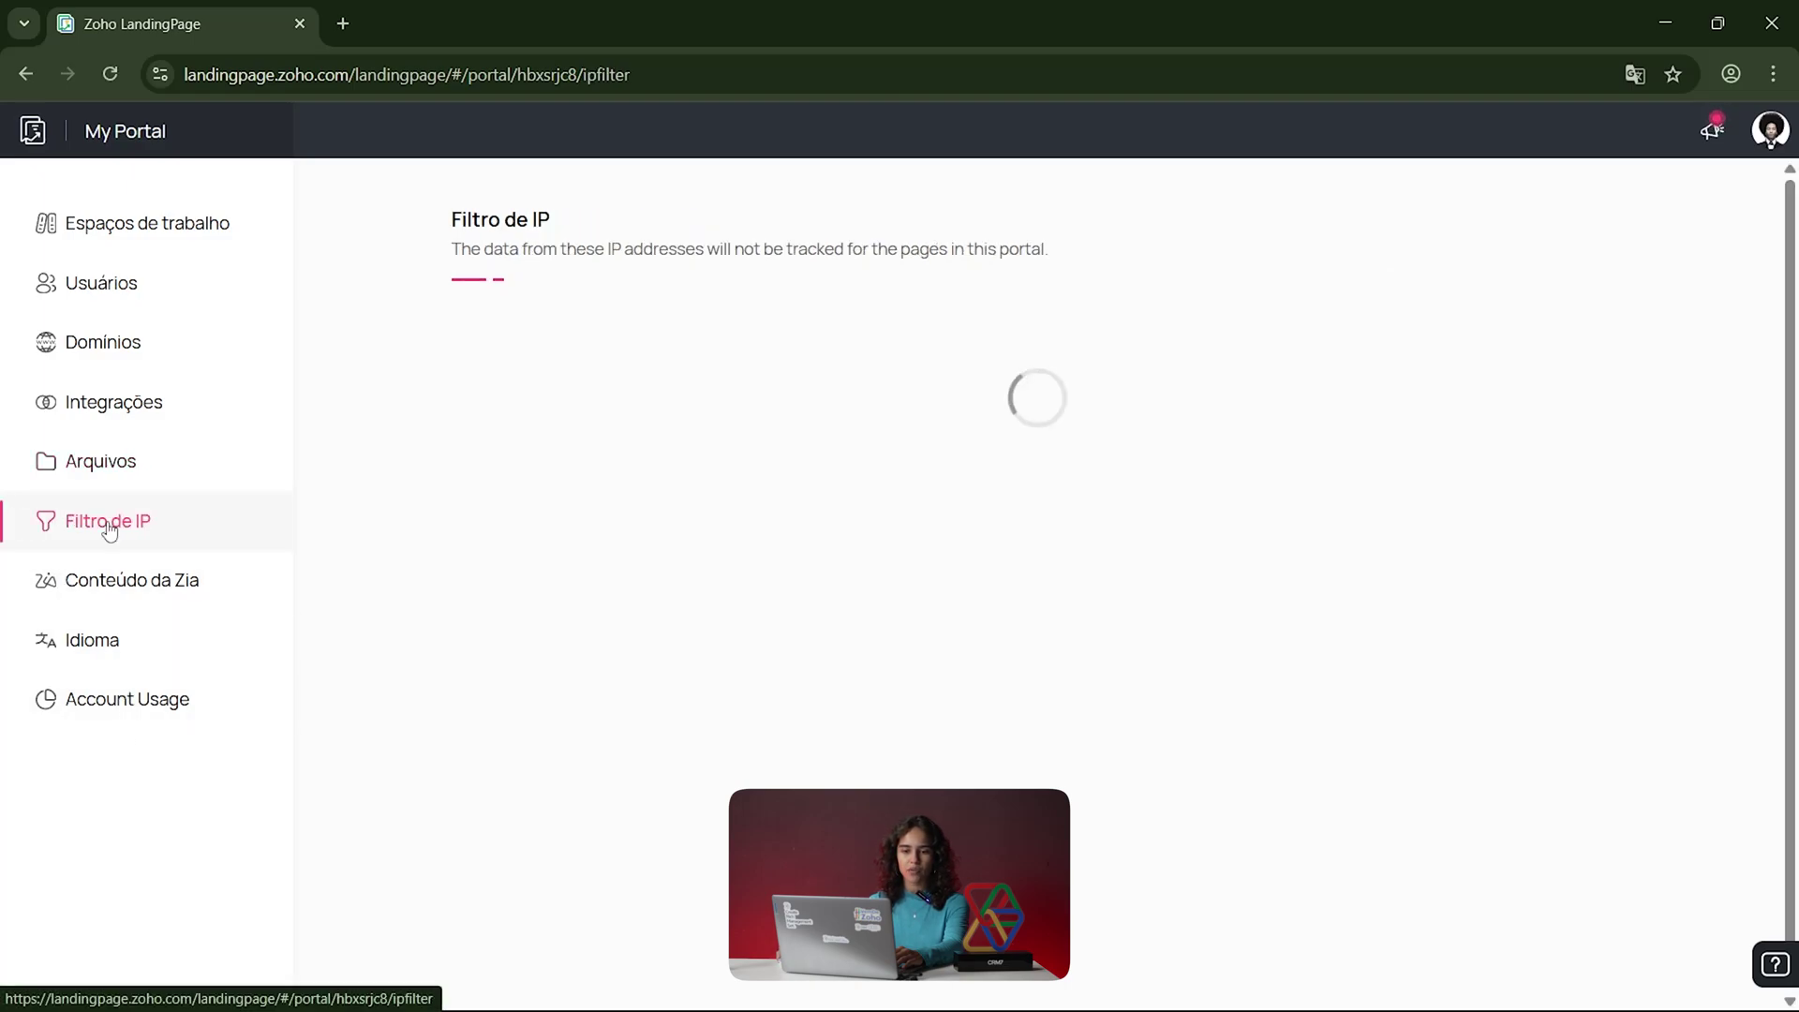
{"action": "left_click", "coordinate": [132, 594]}
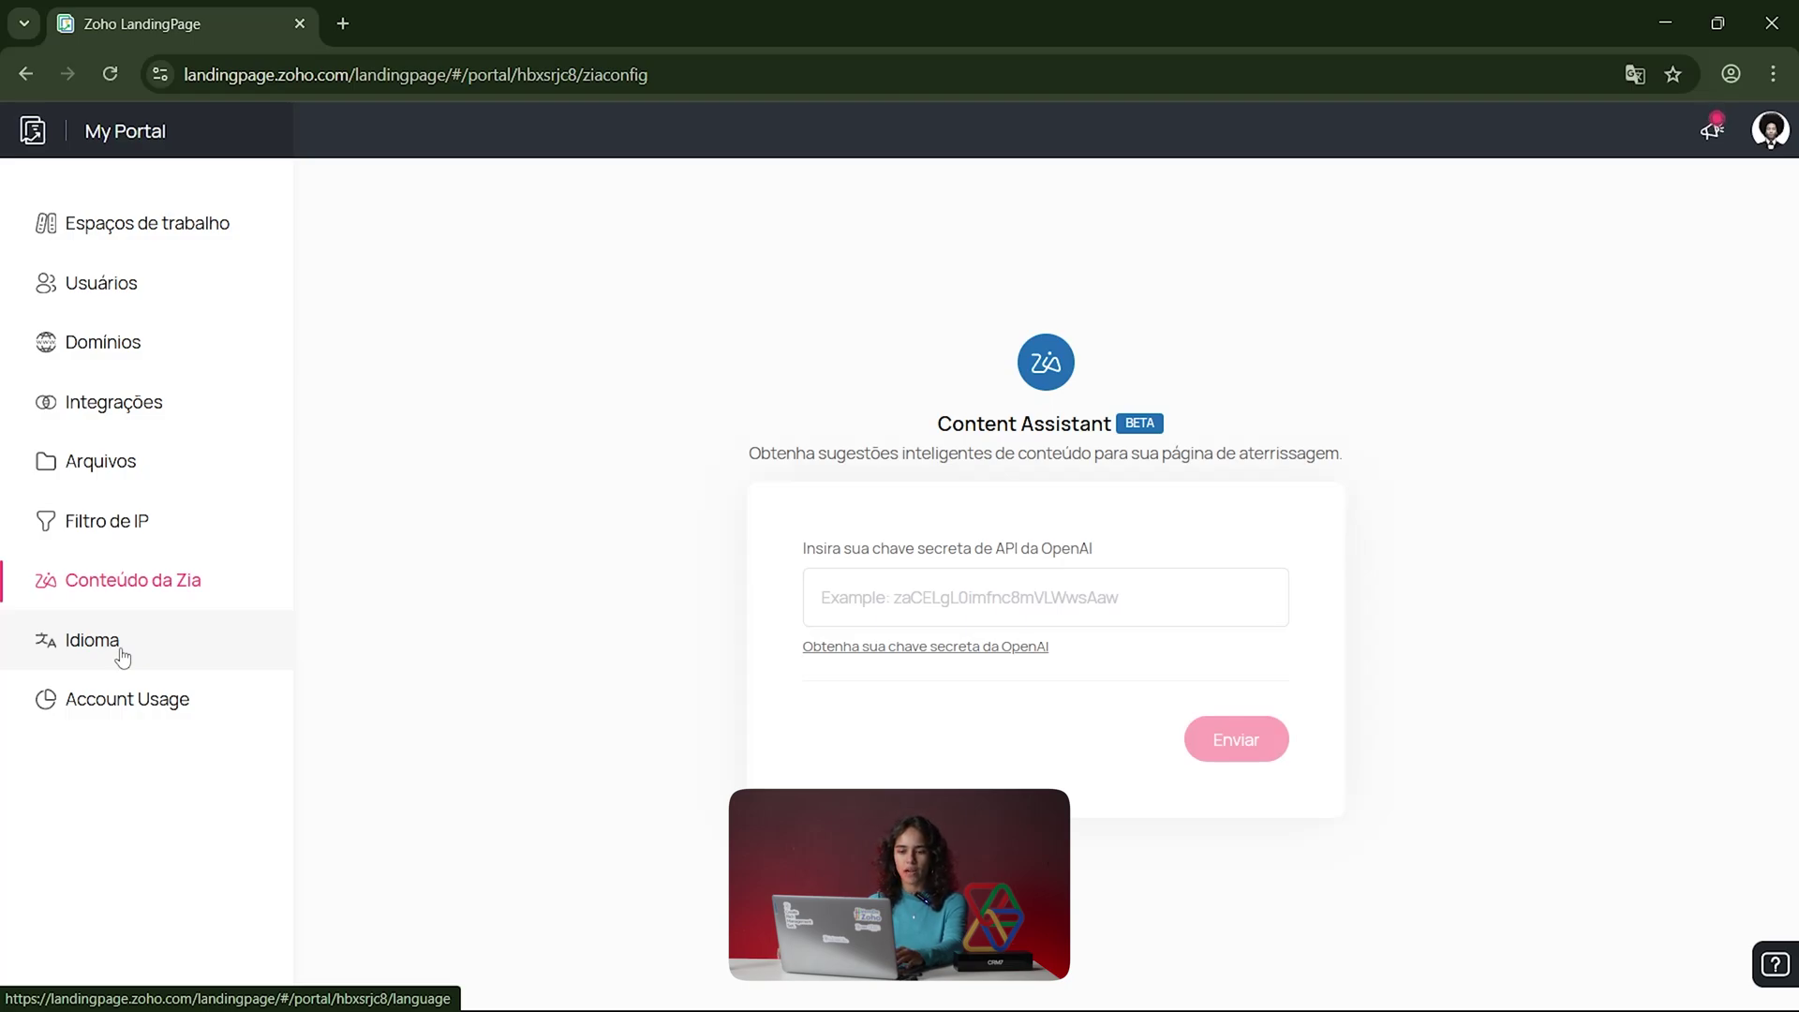
{"action": "left_click", "coordinate": [92, 640]}
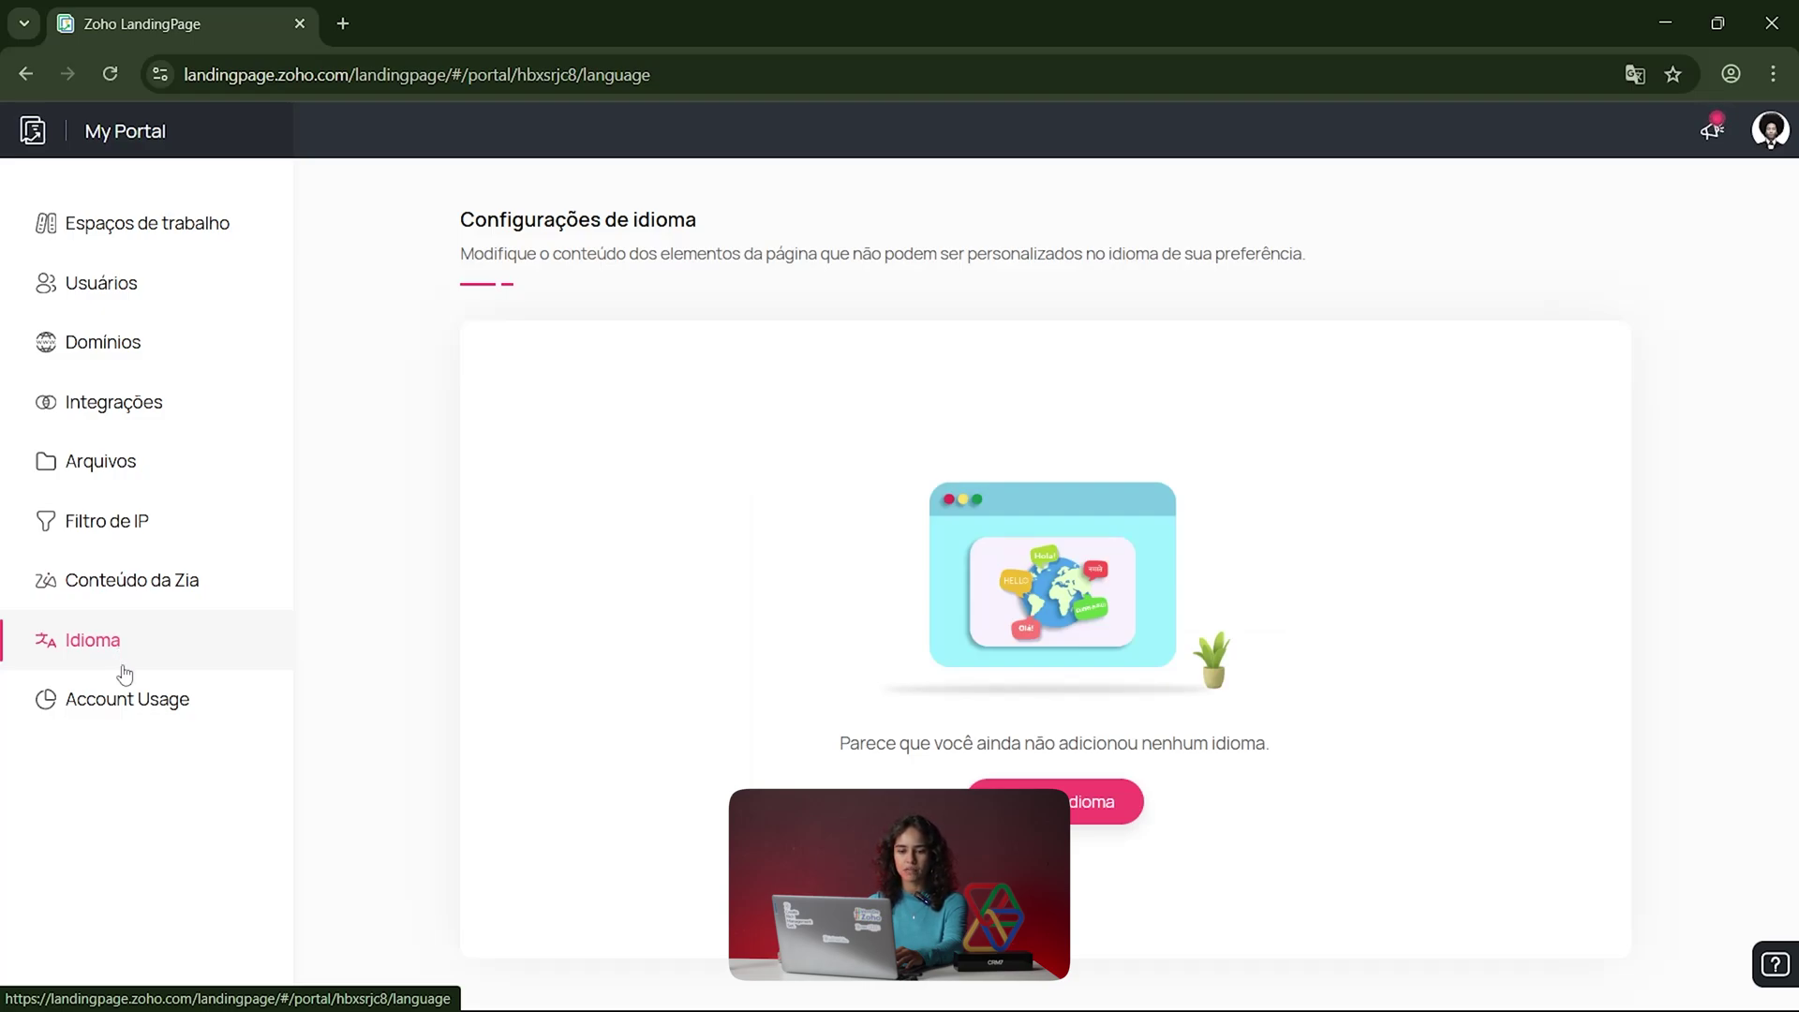
{"action": "left_click", "coordinate": [134, 701]}
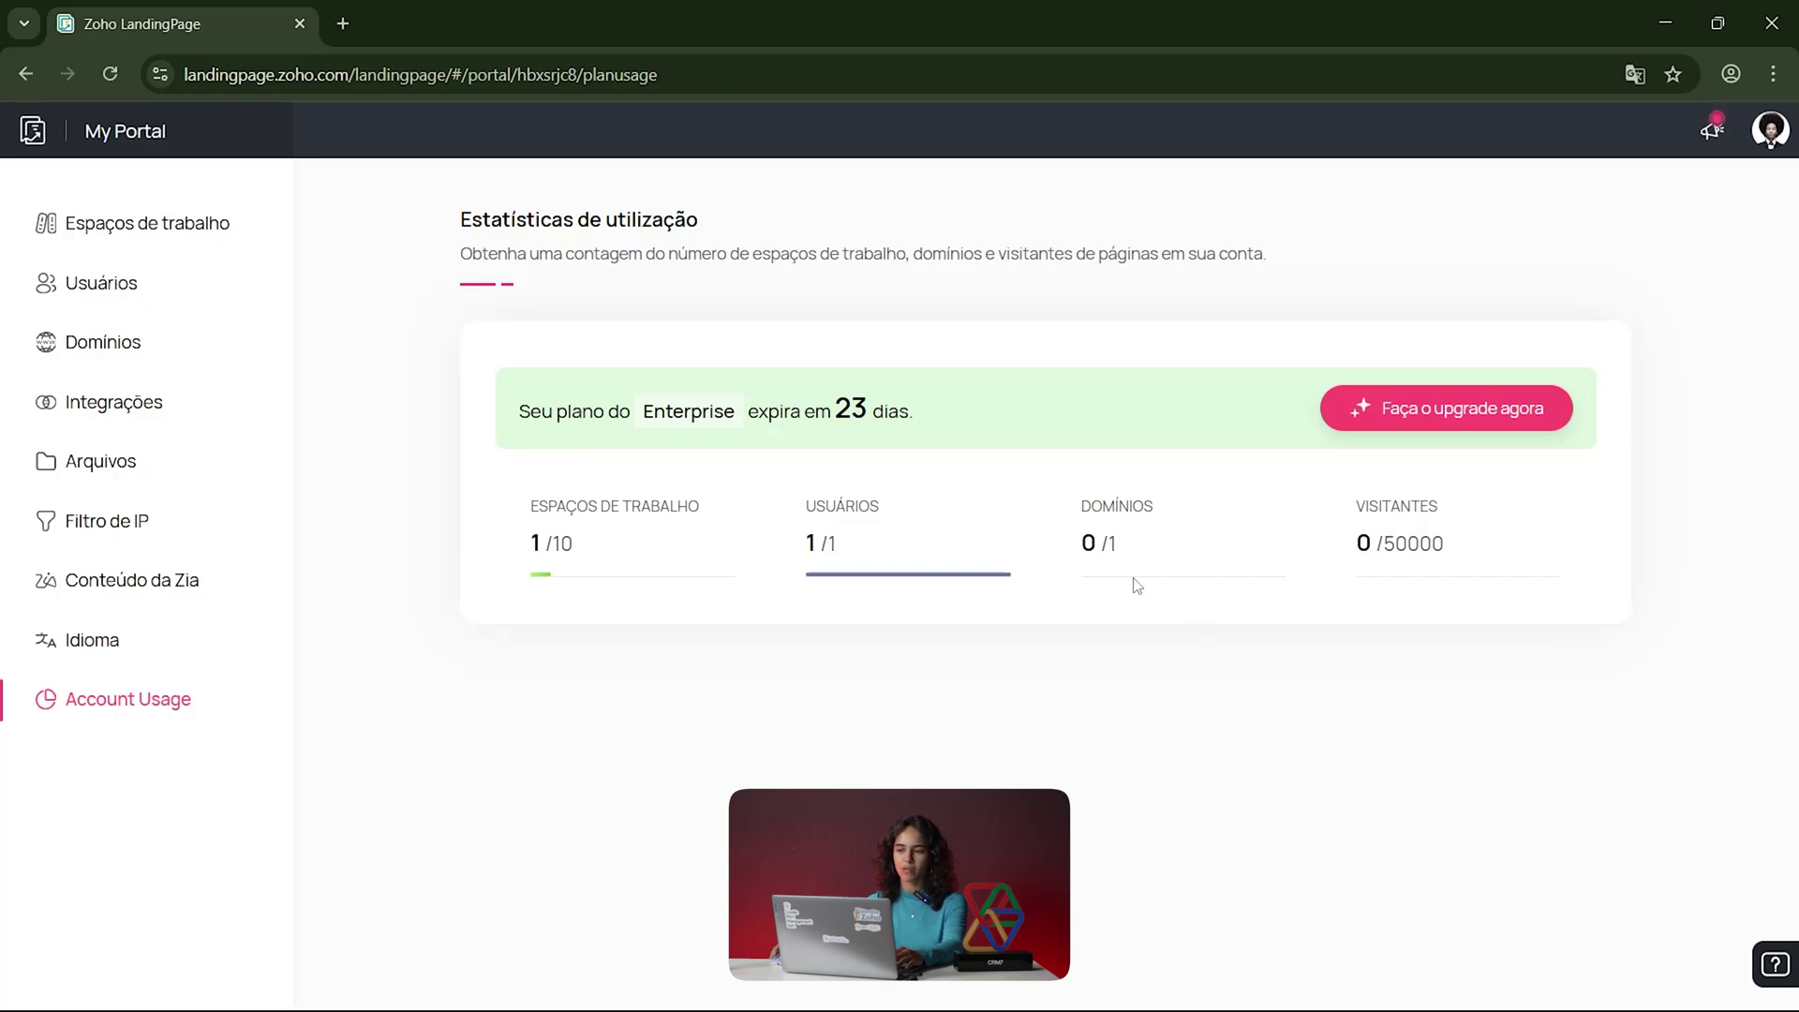
{"action": "left_click_drag", "start_coordinate": [523, 544], "coordinate": [611, 544]}
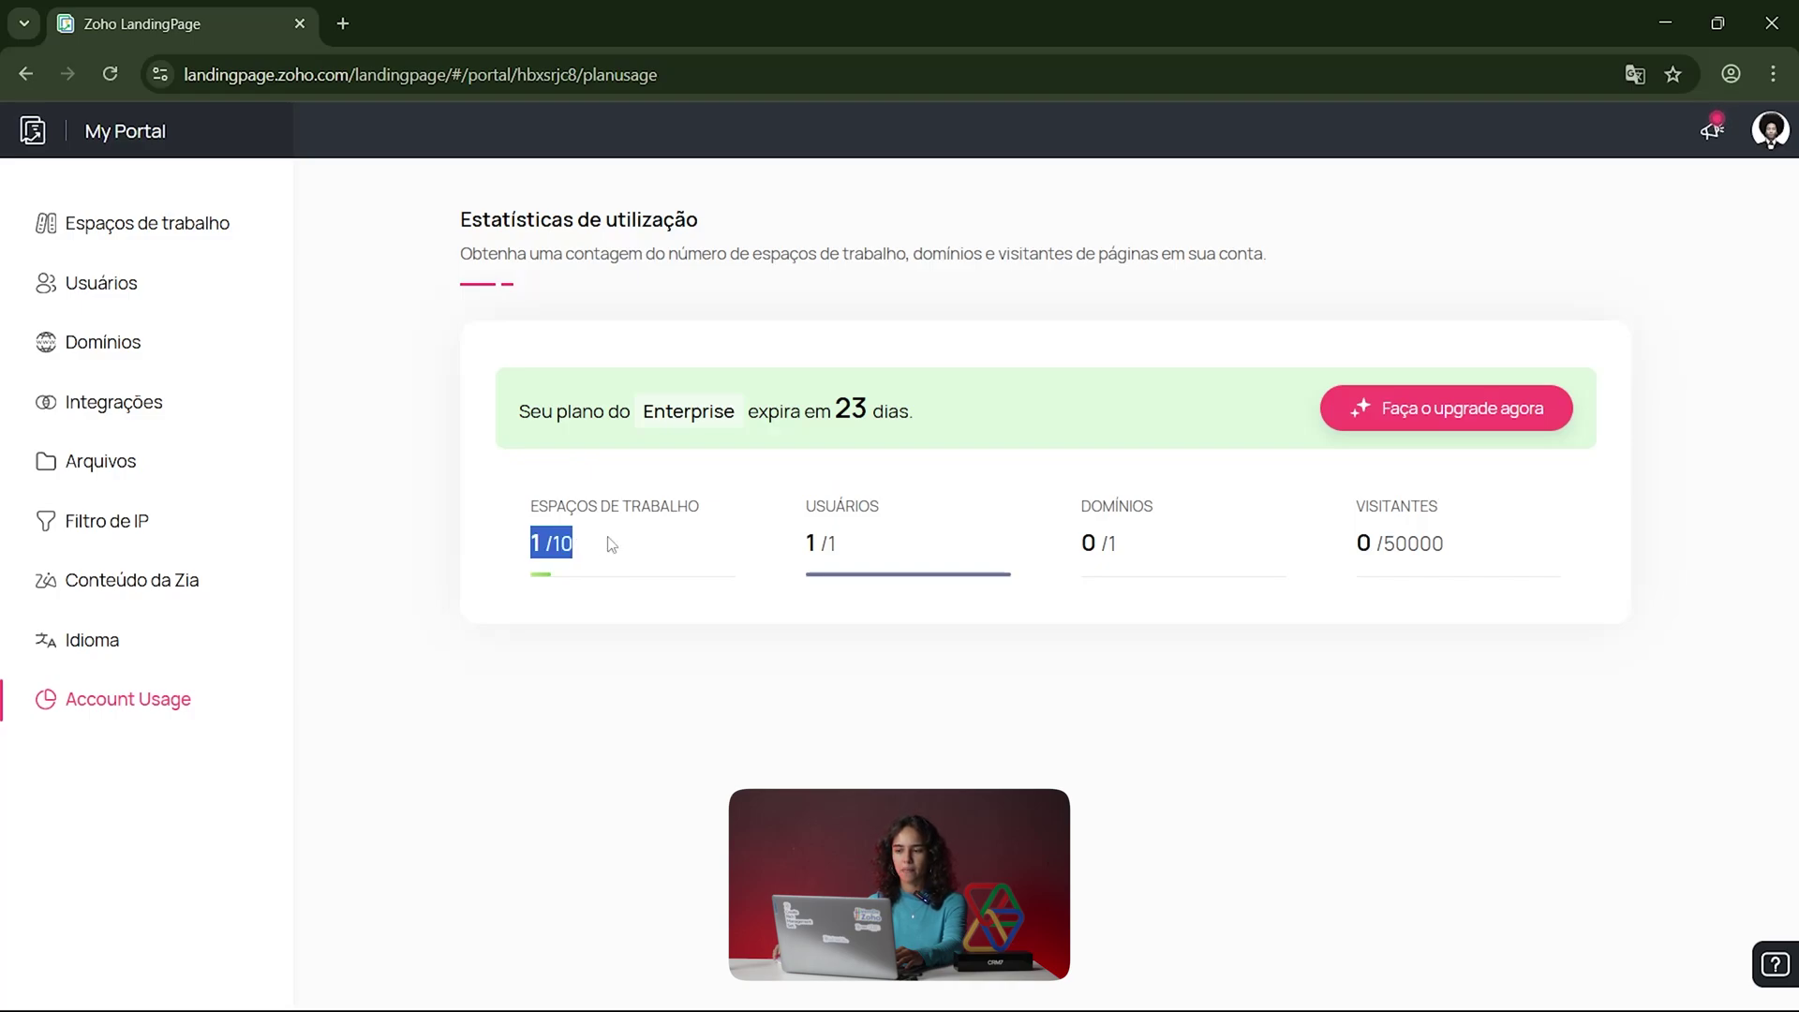
{"action": "left_click", "coordinate": [164, 236]}
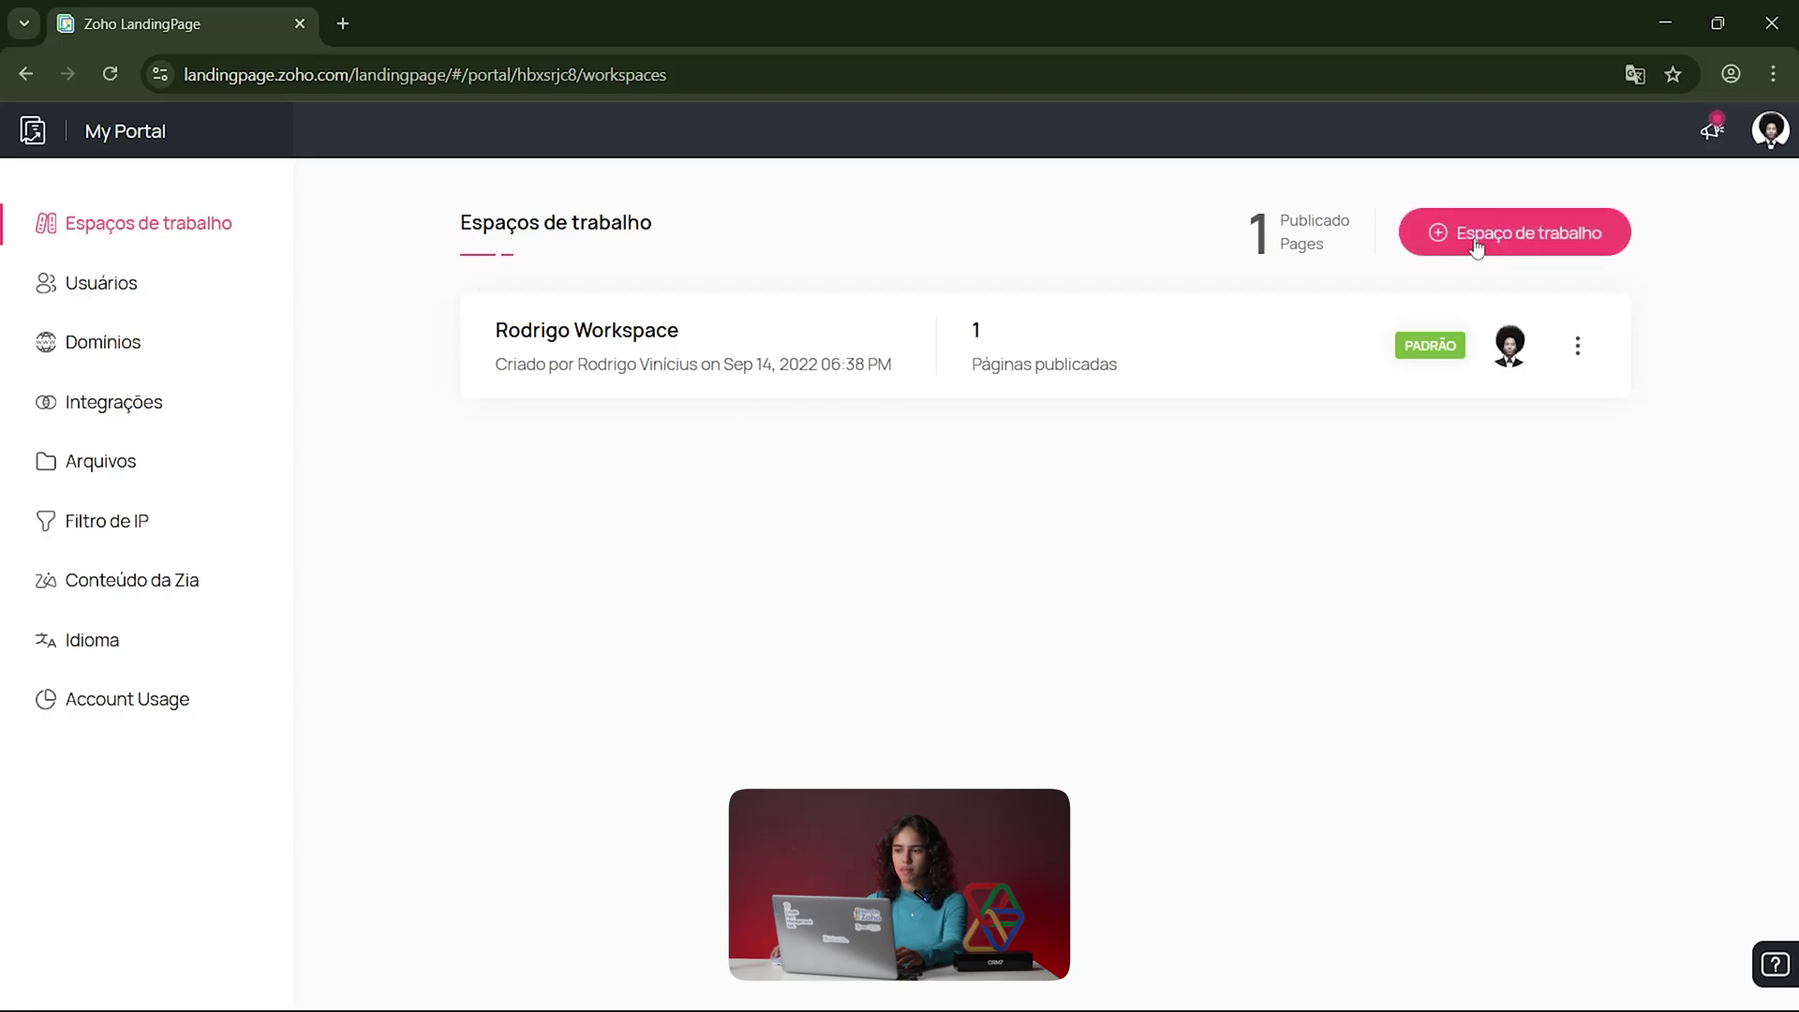
Step: Cancel the new-workspace dialog and open the default workspace's pages, showing Landingpage Sales
{"action": "left_click", "coordinate": [1475, 245]}
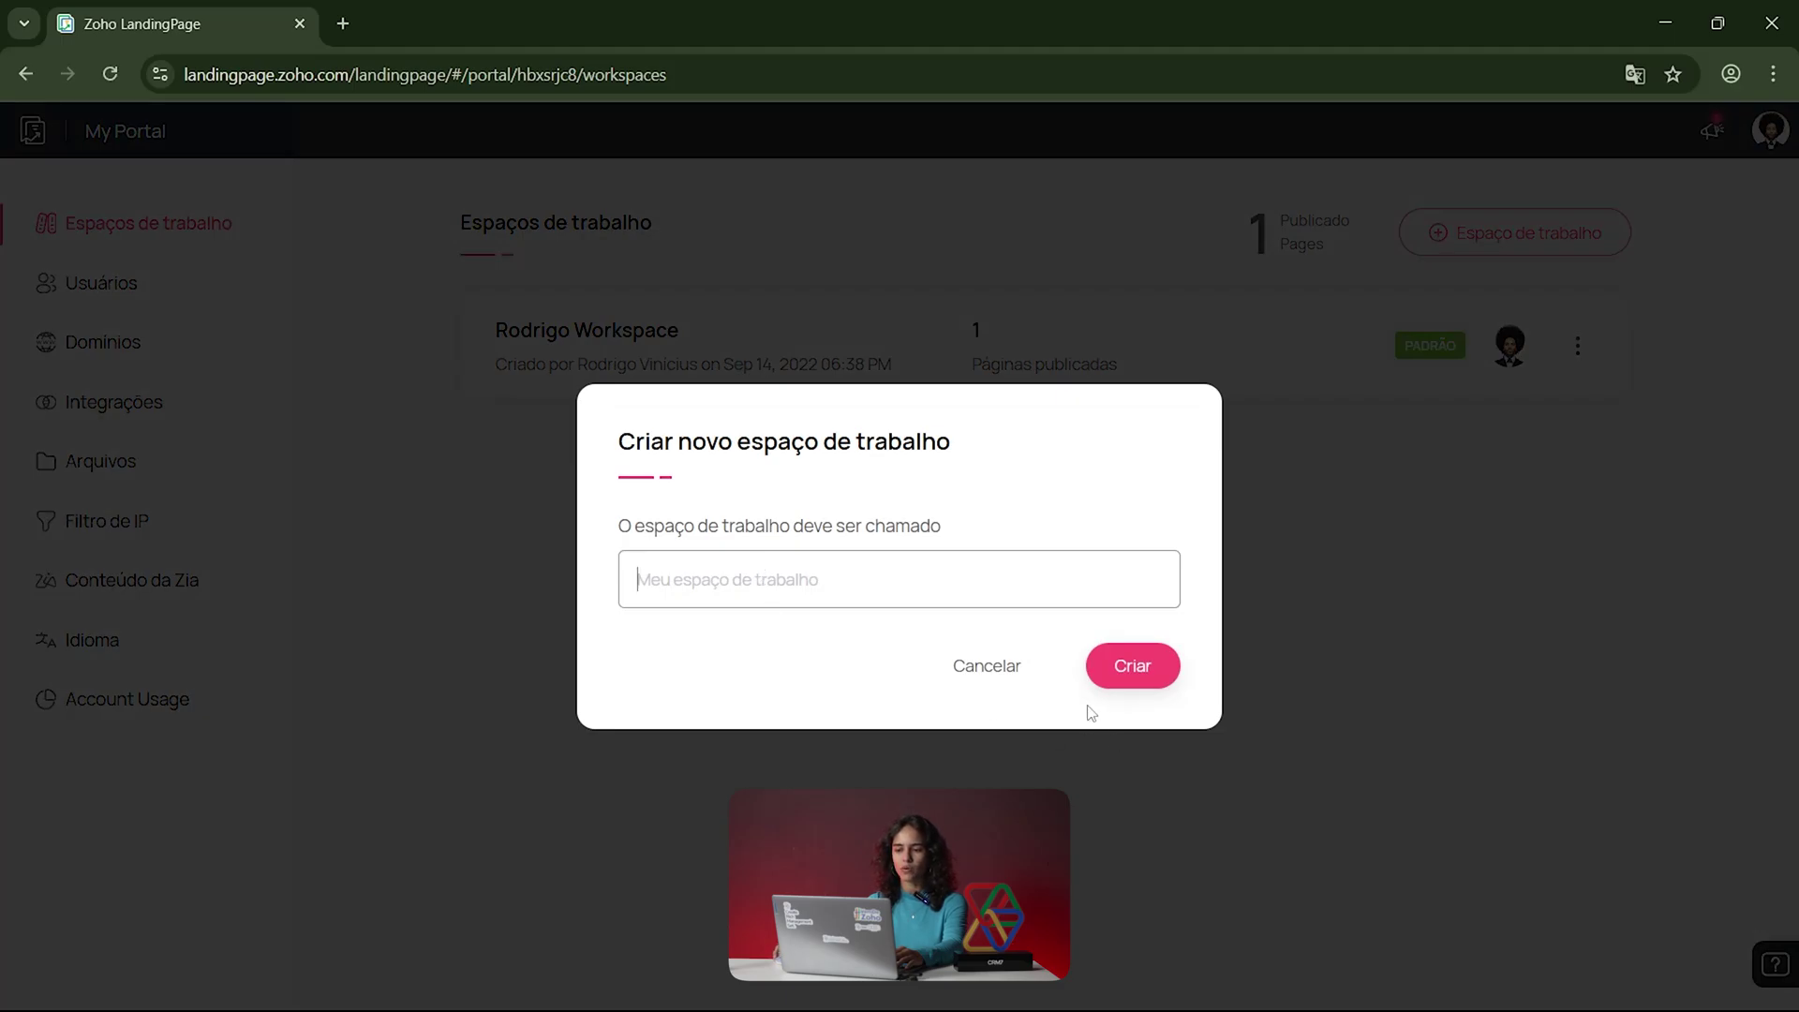
{"action": "left_click", "coordinate": [990, 674]}
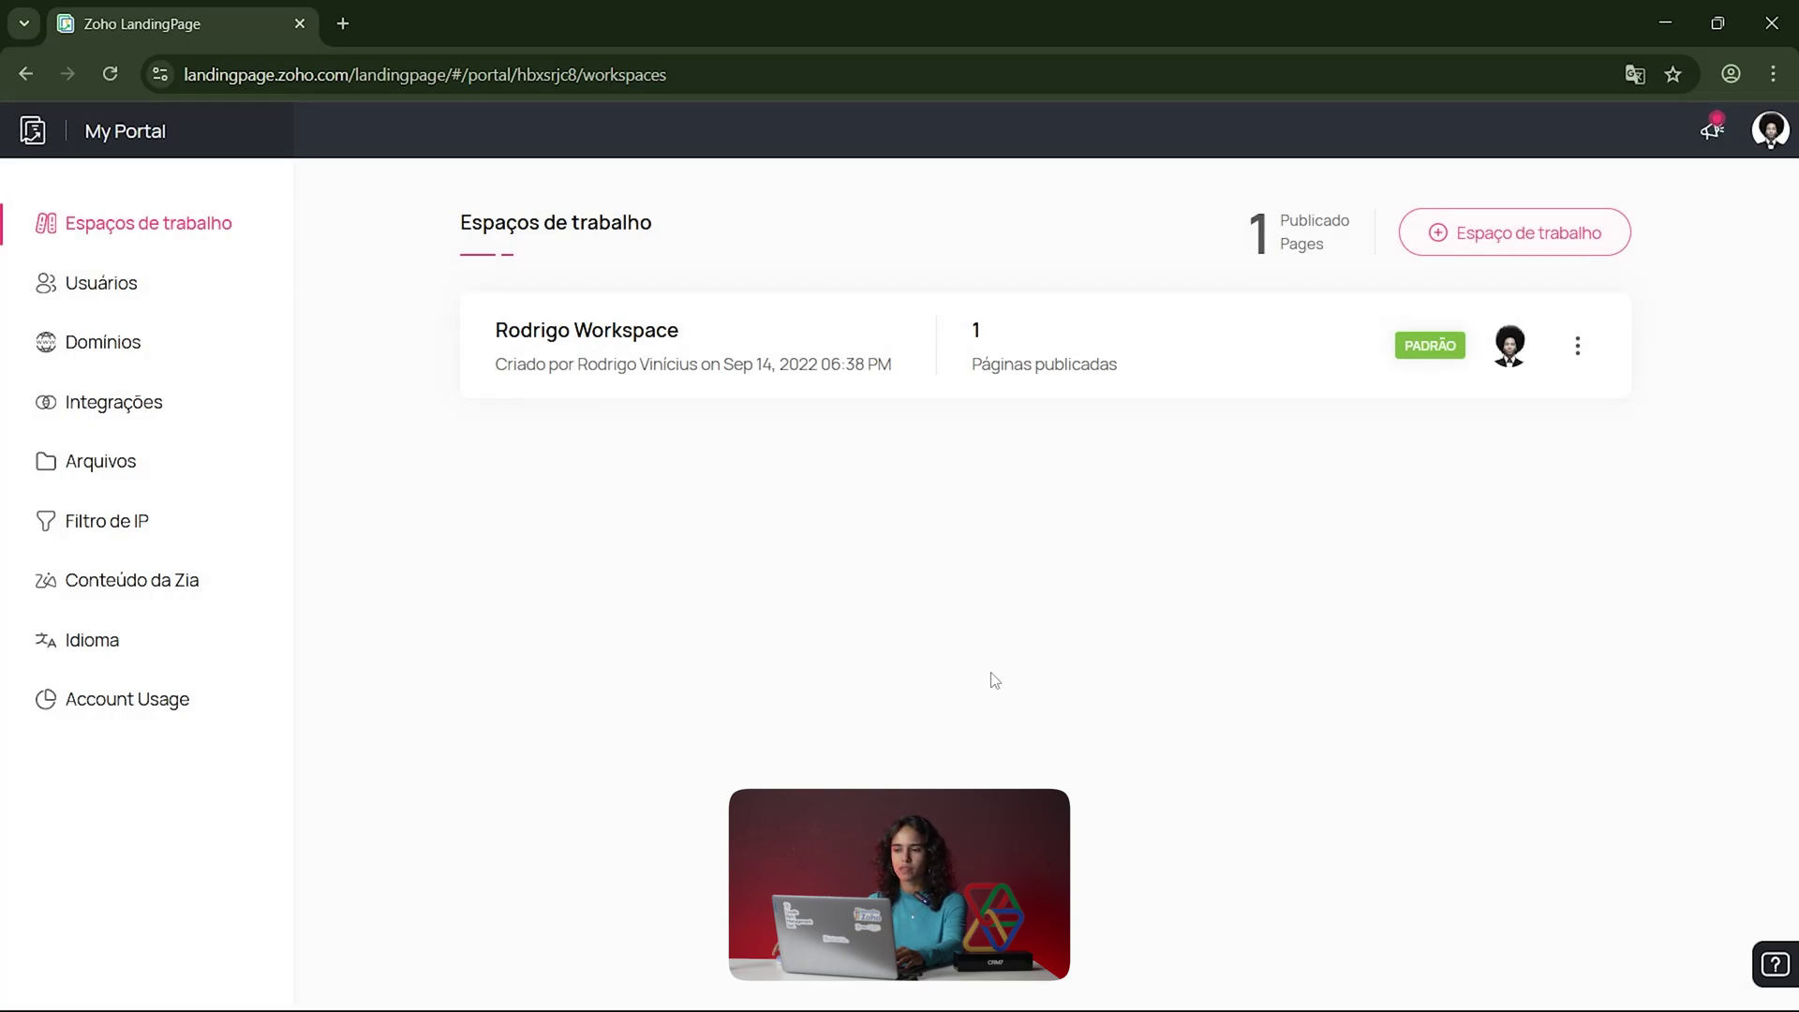
{"action": "left_click", "coordinate": [607, 335]}
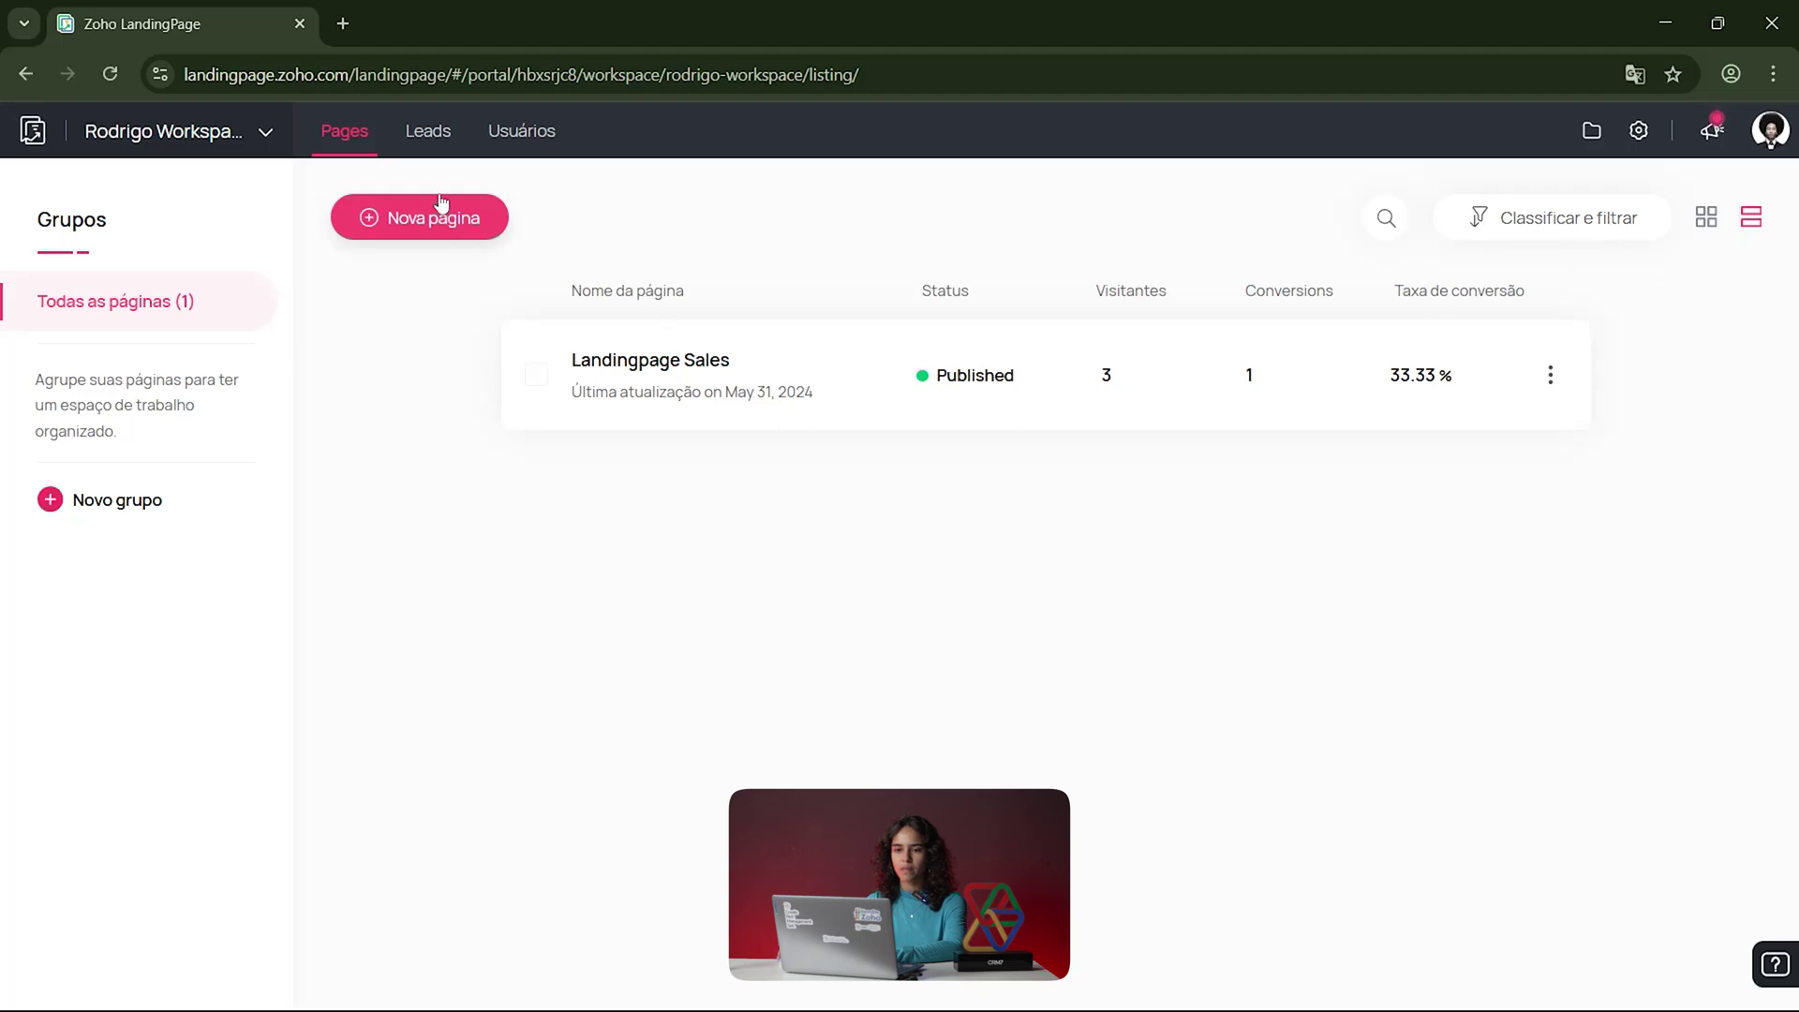
Step: Scroll through the Leads Painel dashboard metrics, then show the empty Perfis lead list
{"action": "left_click", "coordinate": [438, 147]}
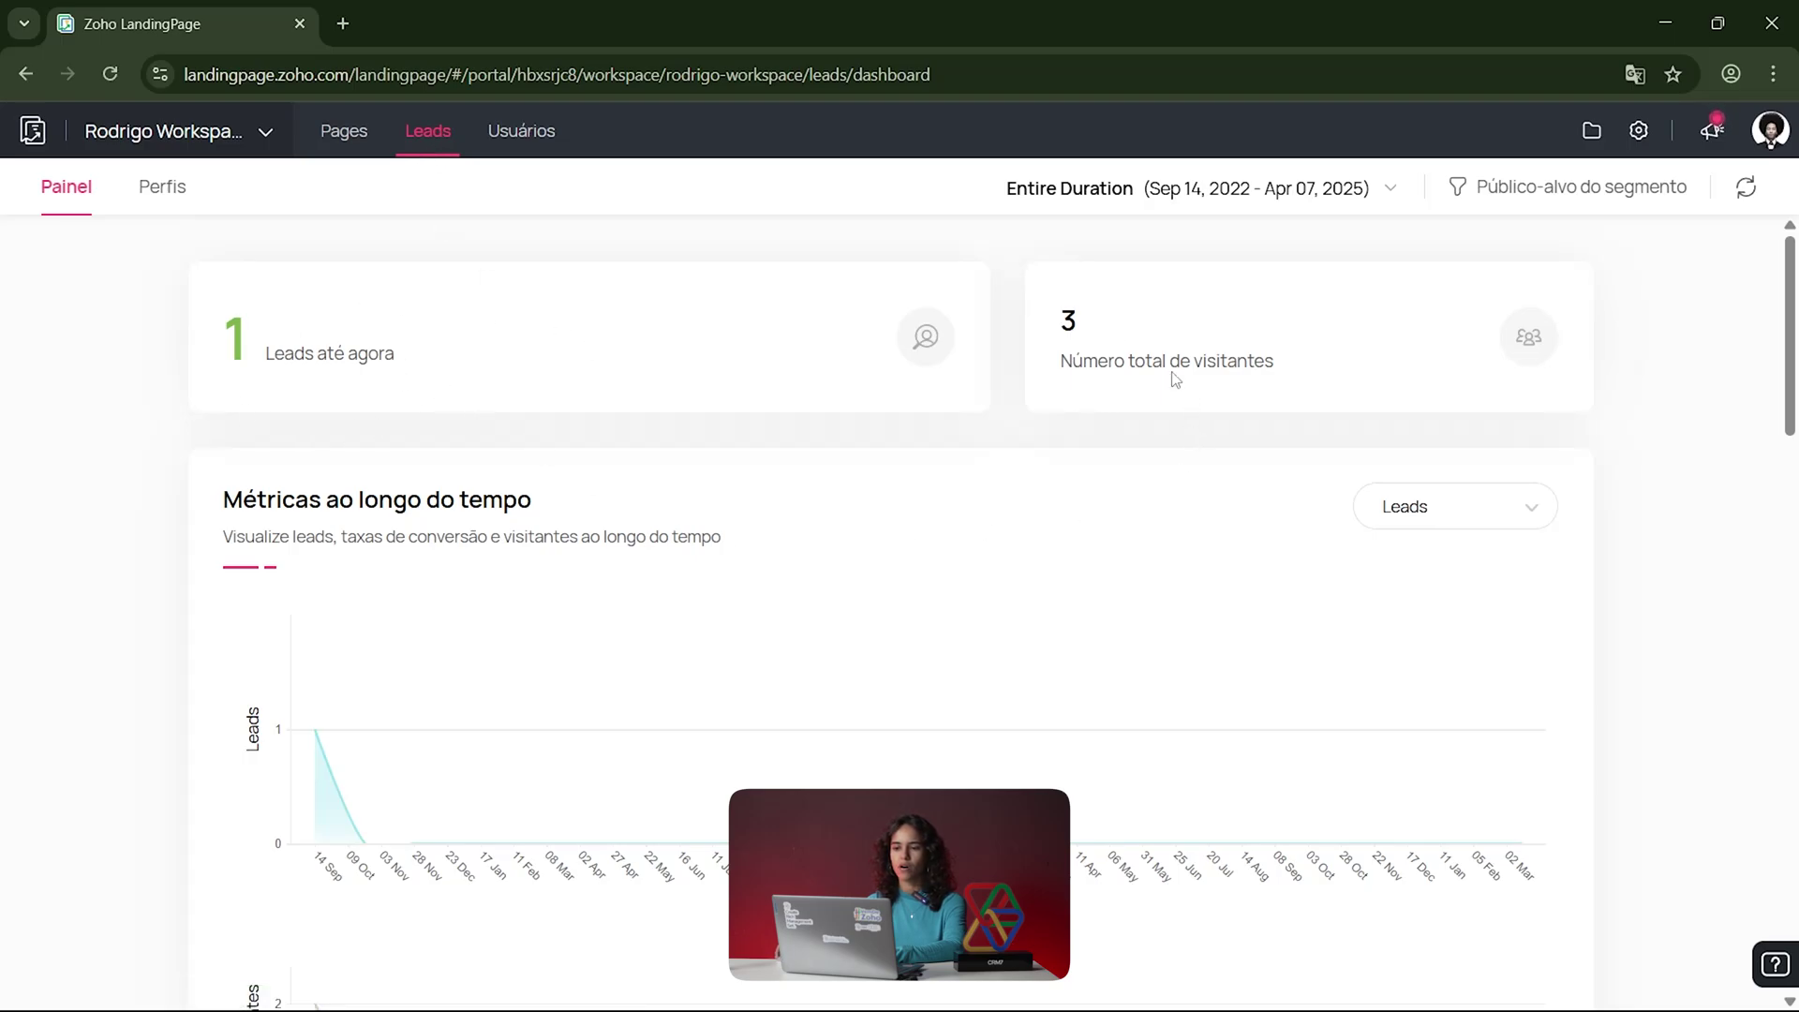
{"action": "scroll", "coordinate": [1169, 373], "scroll_direction": "down", "scroll_amount": 3}
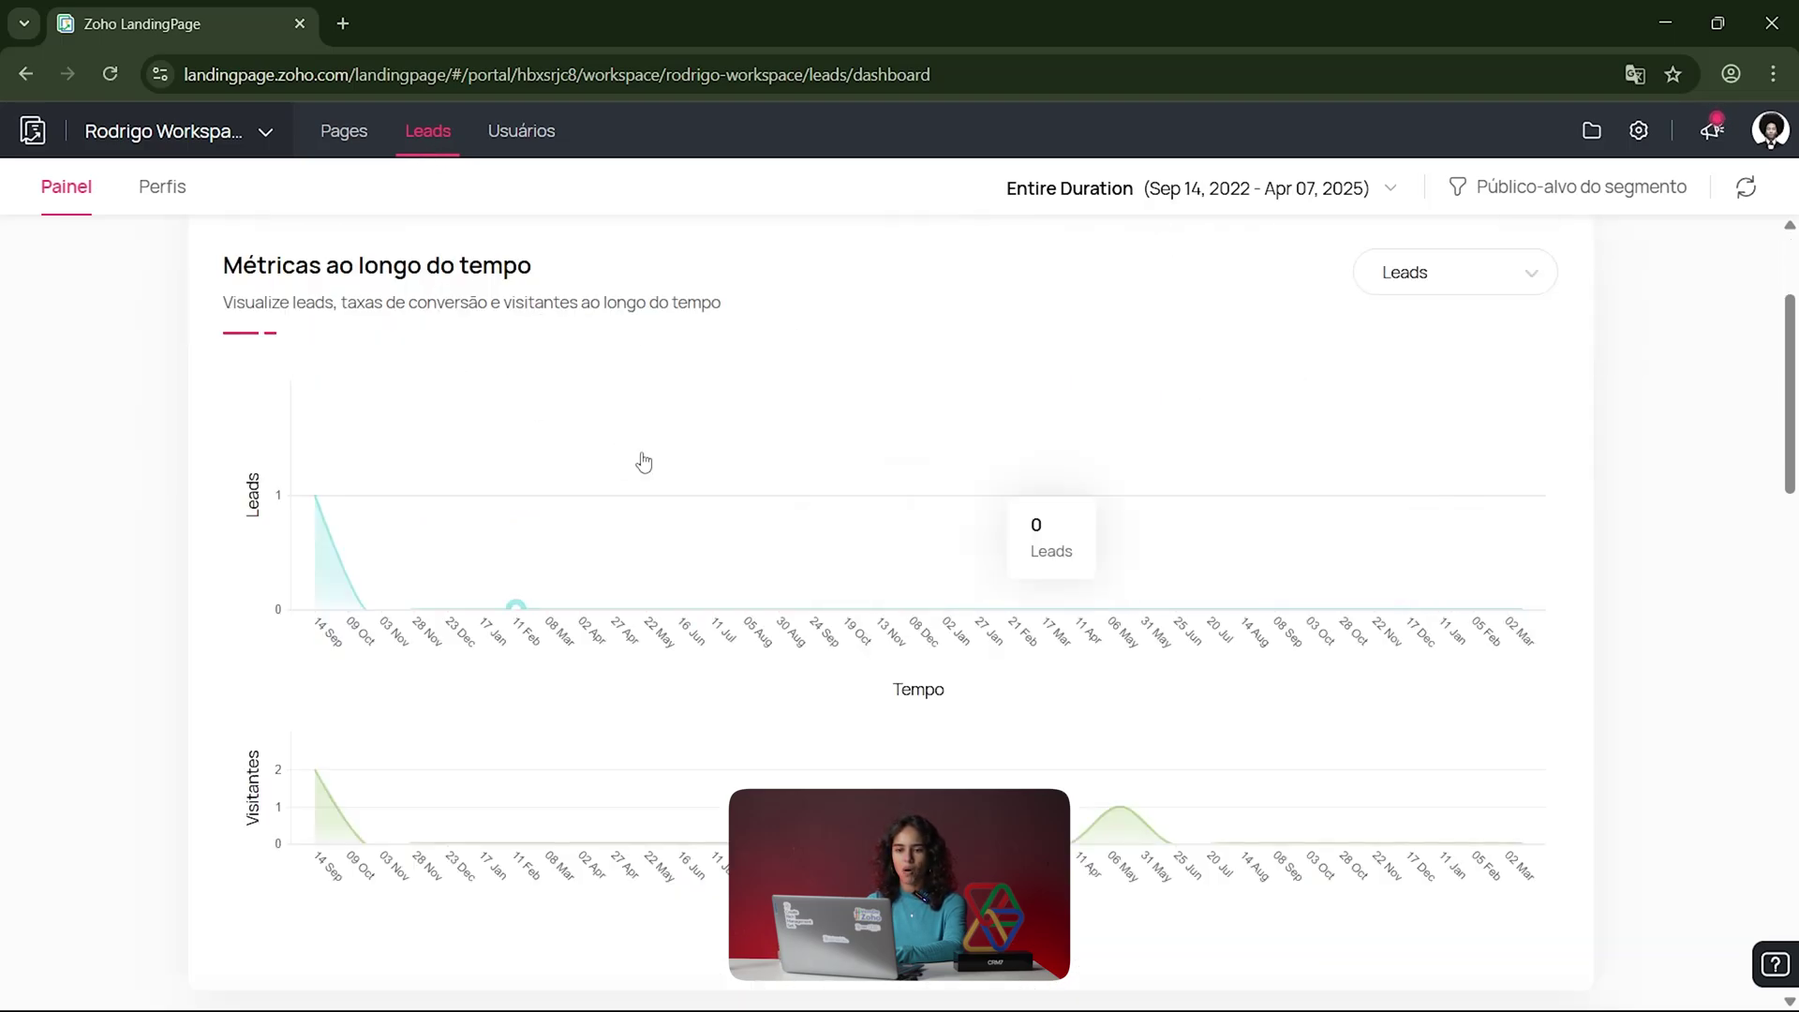
{"action": "scroll", "coordinate": [643, 514], "scroll_direction": "down", "scroll_amount": 4}
{"action": "scroll", "coordinate": [656, 585], "scroll_direction": "up", "scroll_amount": 5}
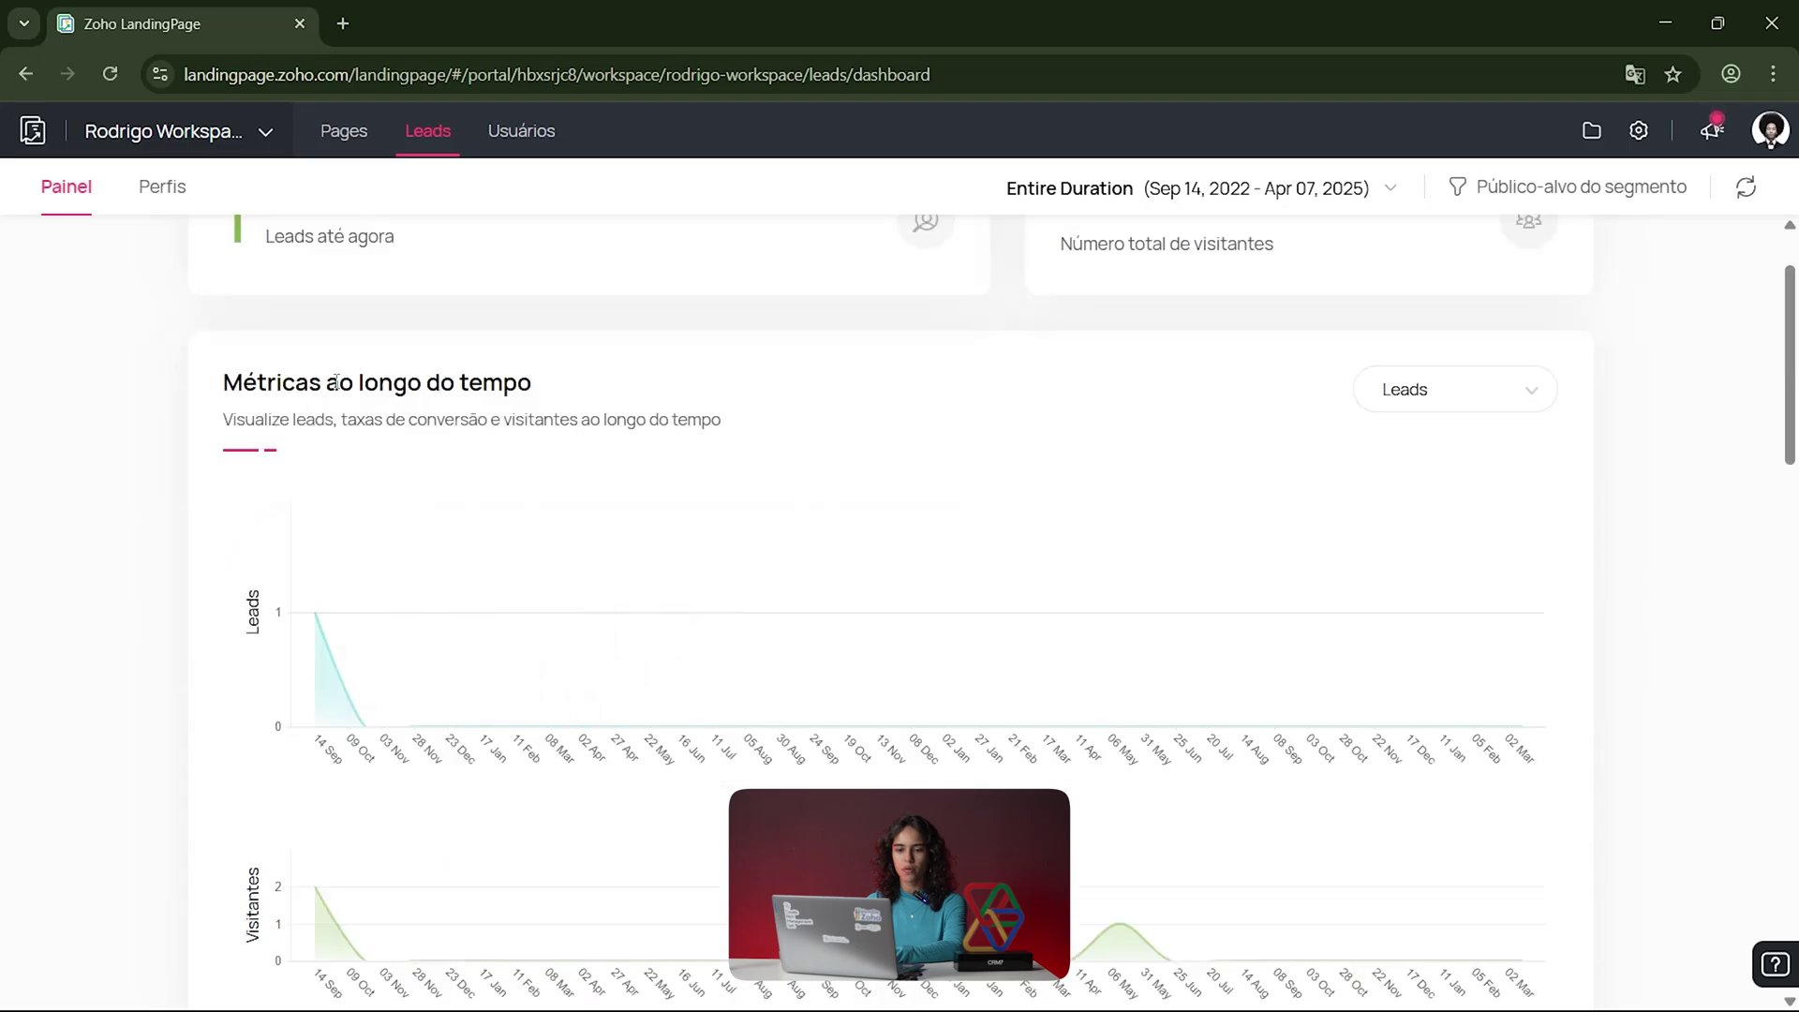
{"action": "scroll", "coordinate": [390, 532], "scroll_direction": "up", "scroll_amount": 1}
{"action": "scroll", "coordinate": [391, 529], "scroll_direction": "down", "scroll_amount": 2}
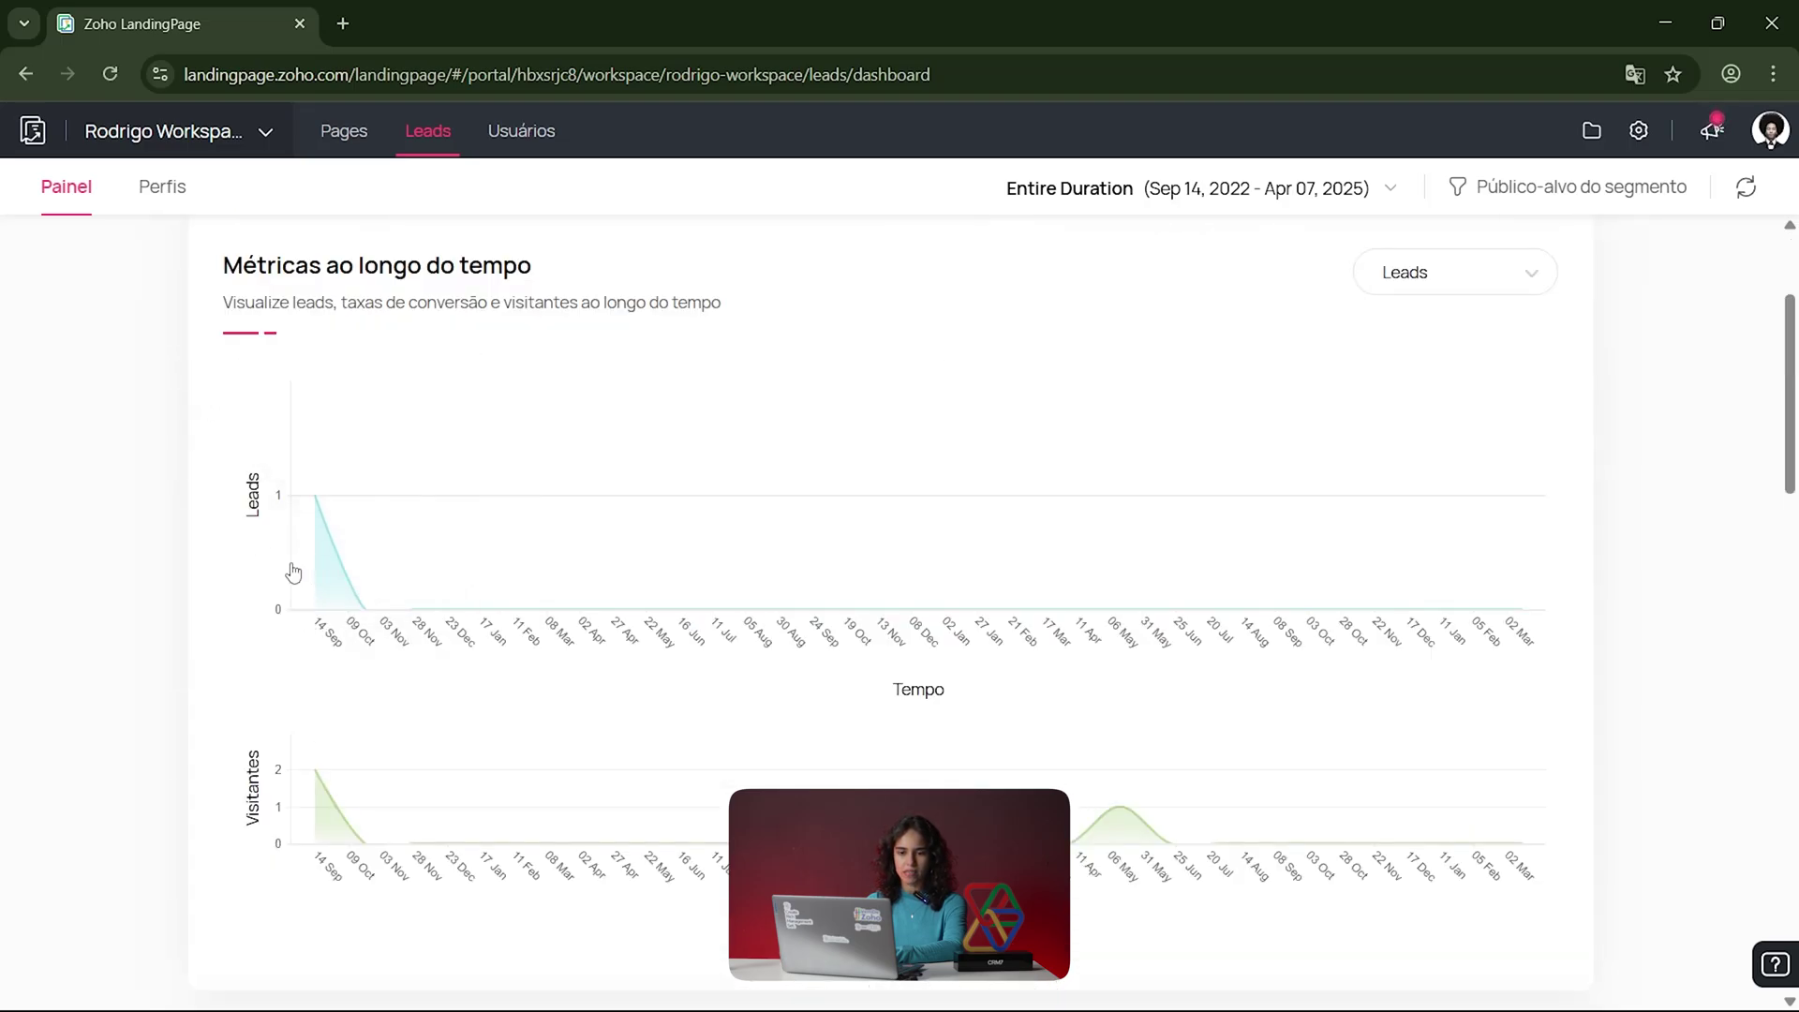
{"action": "scroll", "coordinate": [298, 647], "scroll_direction": "down", "scroll_amount": 3}
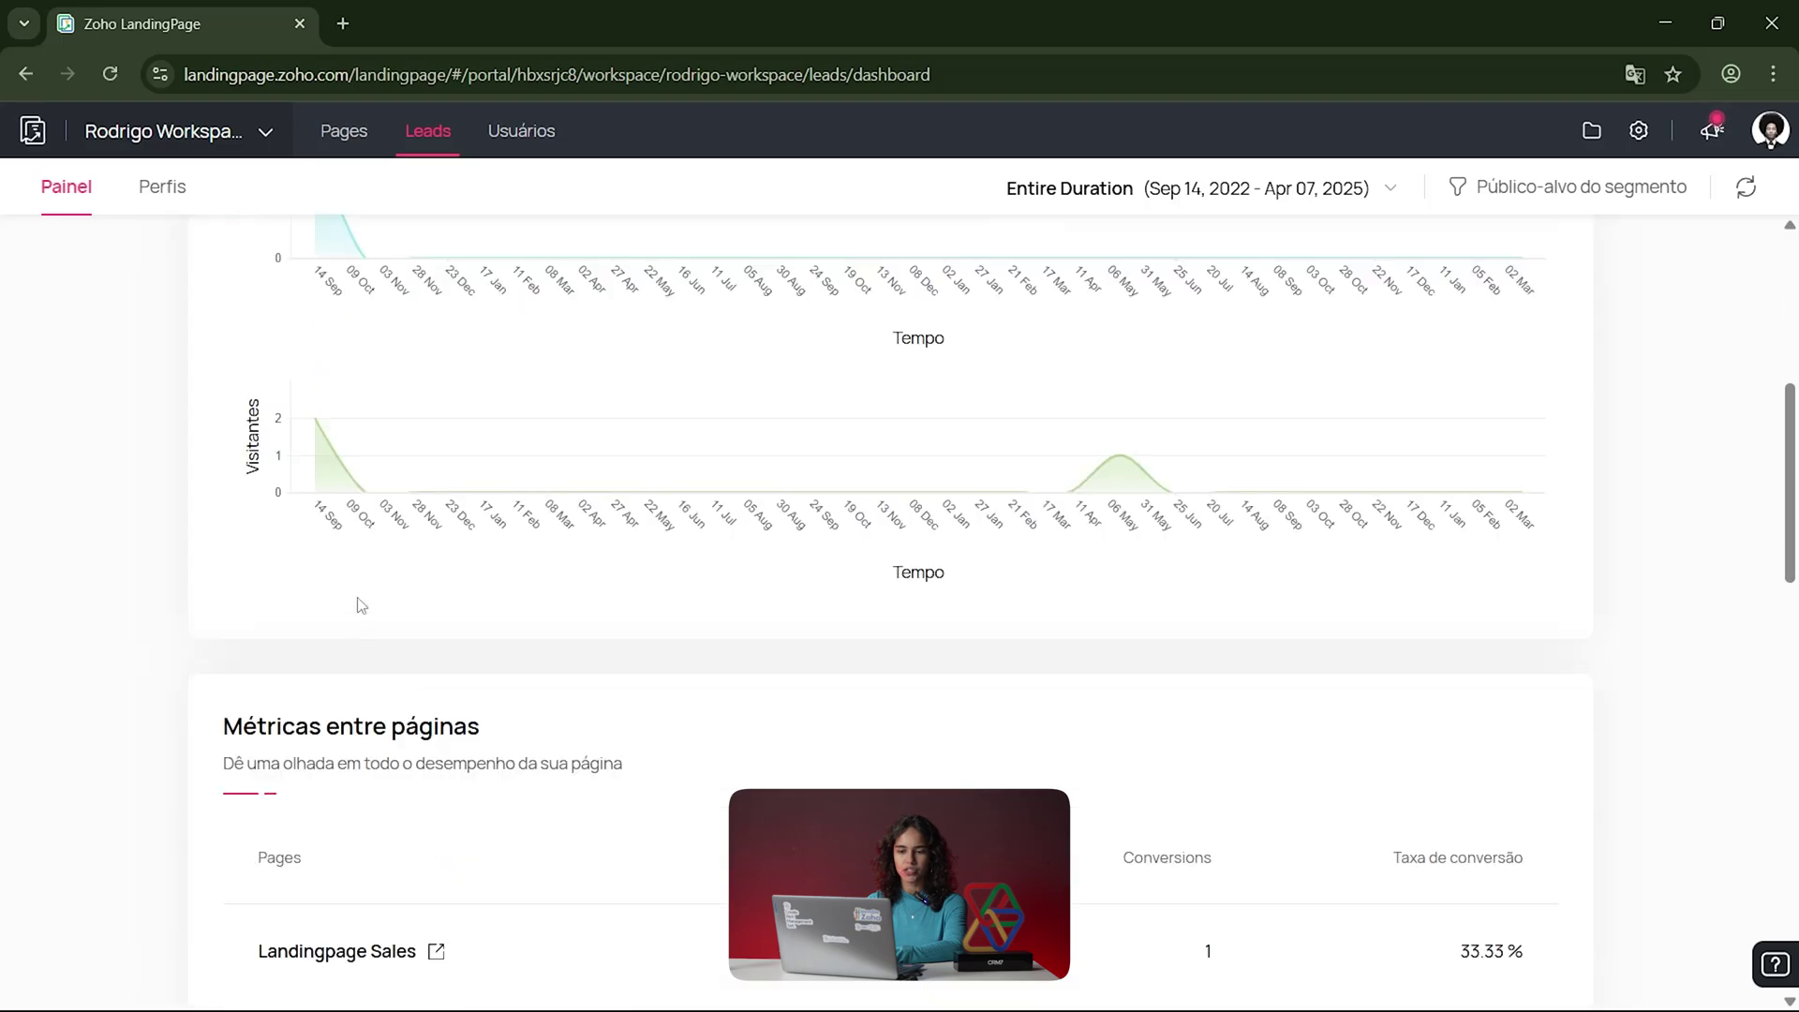
{"action": "scroll", "coordinate": [357, 603], "scroll_direction": "down", "scroll_amount": 4}
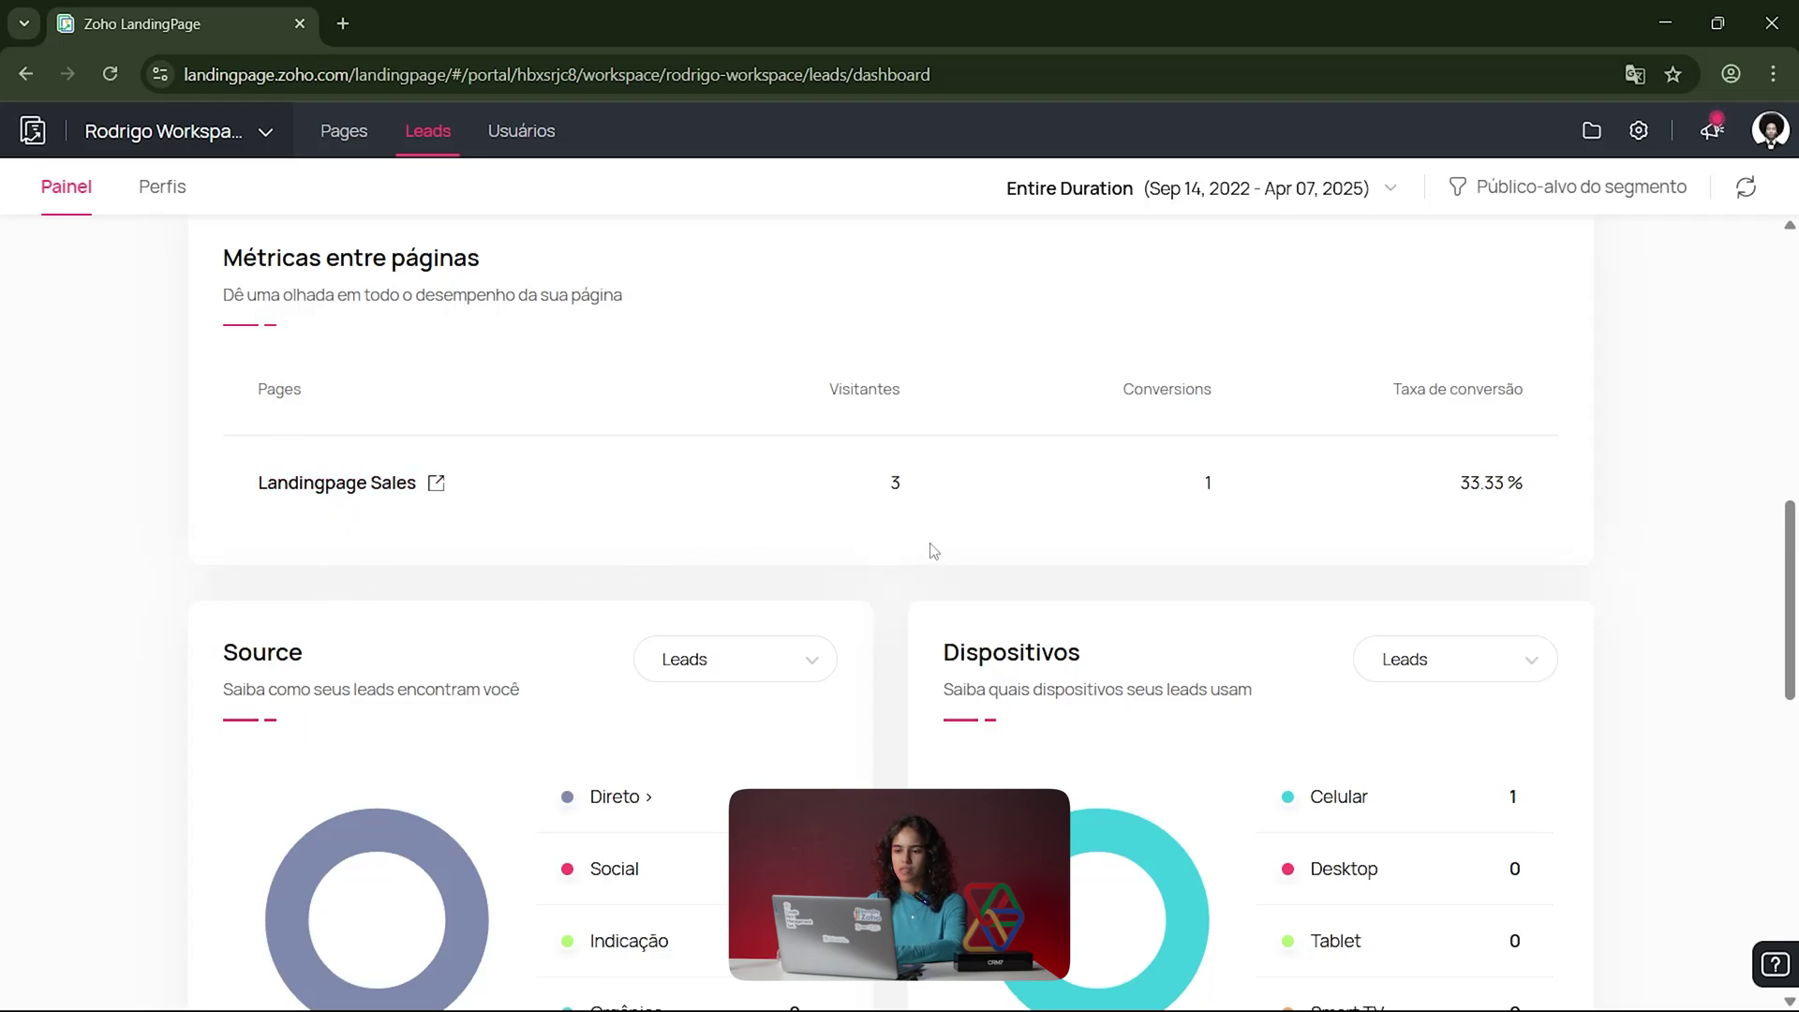
{"action": "scroll", "coordinate": [352, 794], "scroll_direction": "down", "scroll_amount": 1}
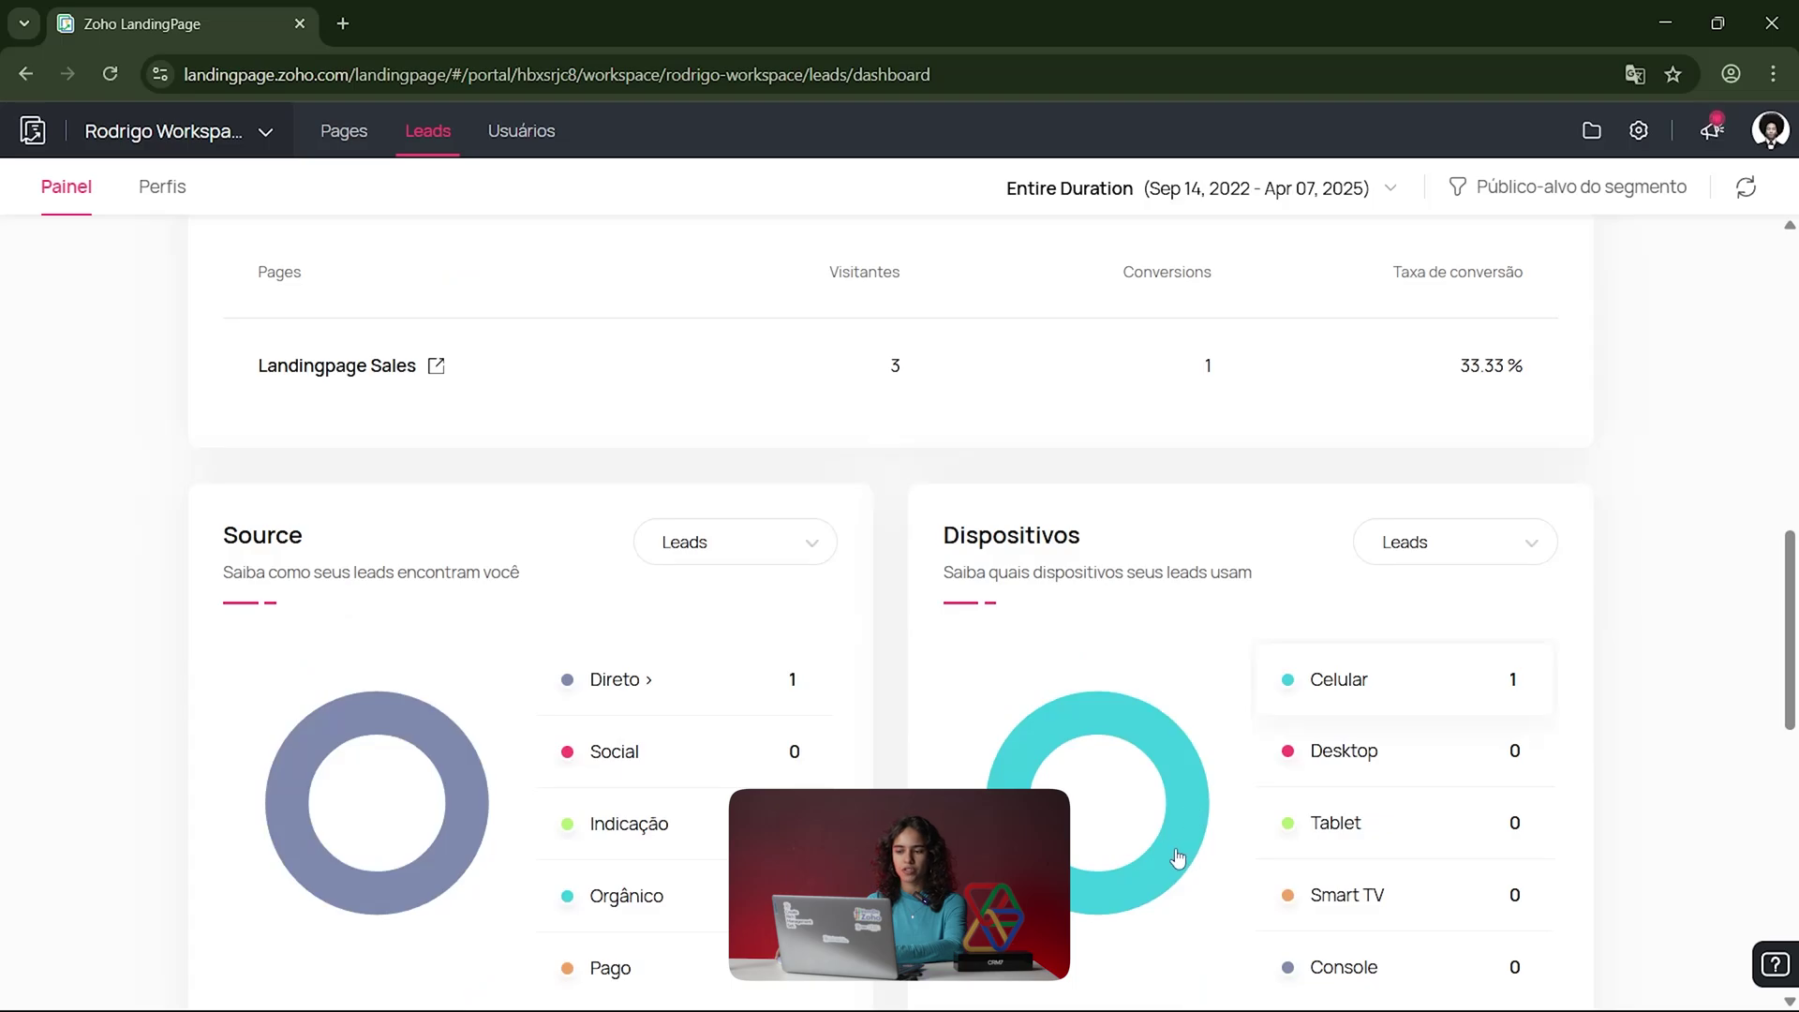
{"action": "scroll", "coordinate": [1177, 857], "scroll_direction": "down", "scroll_amount": 1}
{"action": "scroll", "coordinate": [1178, 855], "scroll_direction": "down", "scroll_amount": 4}
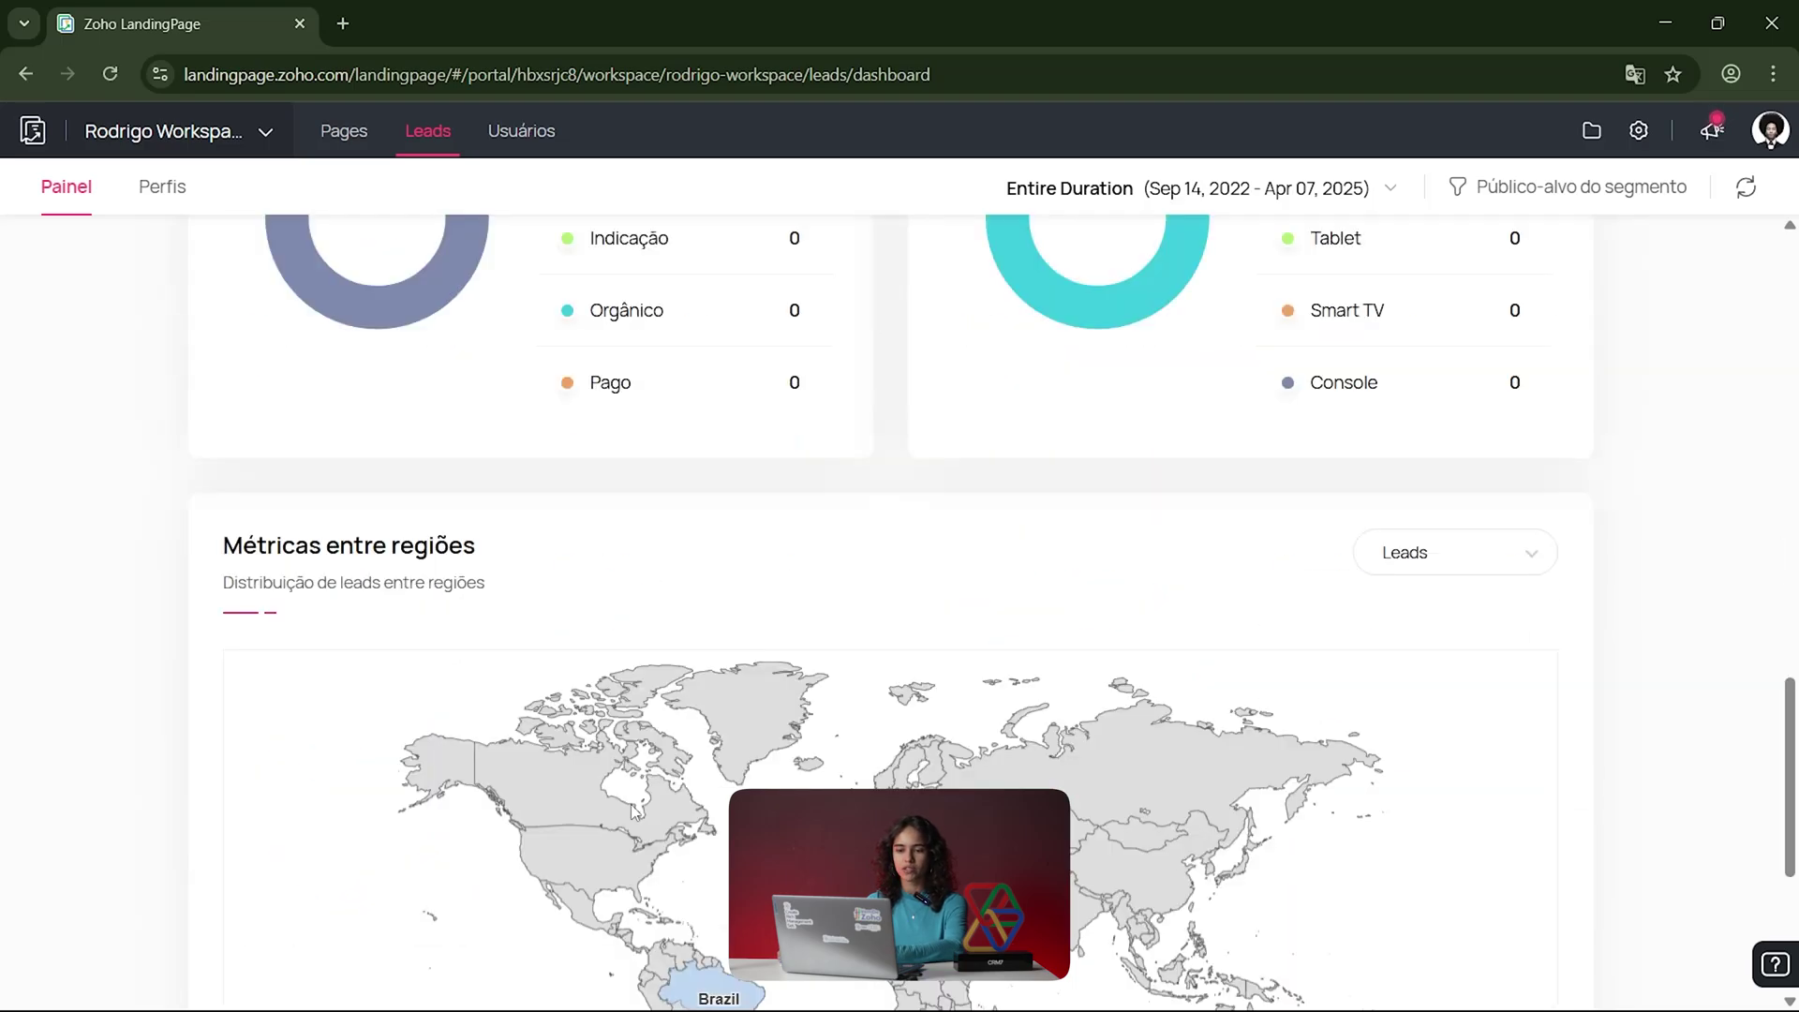
{"action": "scroll", "coordinate": [623, 796], "scroll_direction": "down", "scroll_amount": 4}
{"action": "scroll", "coordinate": [609, 789], "scroll_direction": "up", "scroll_amount": 10}
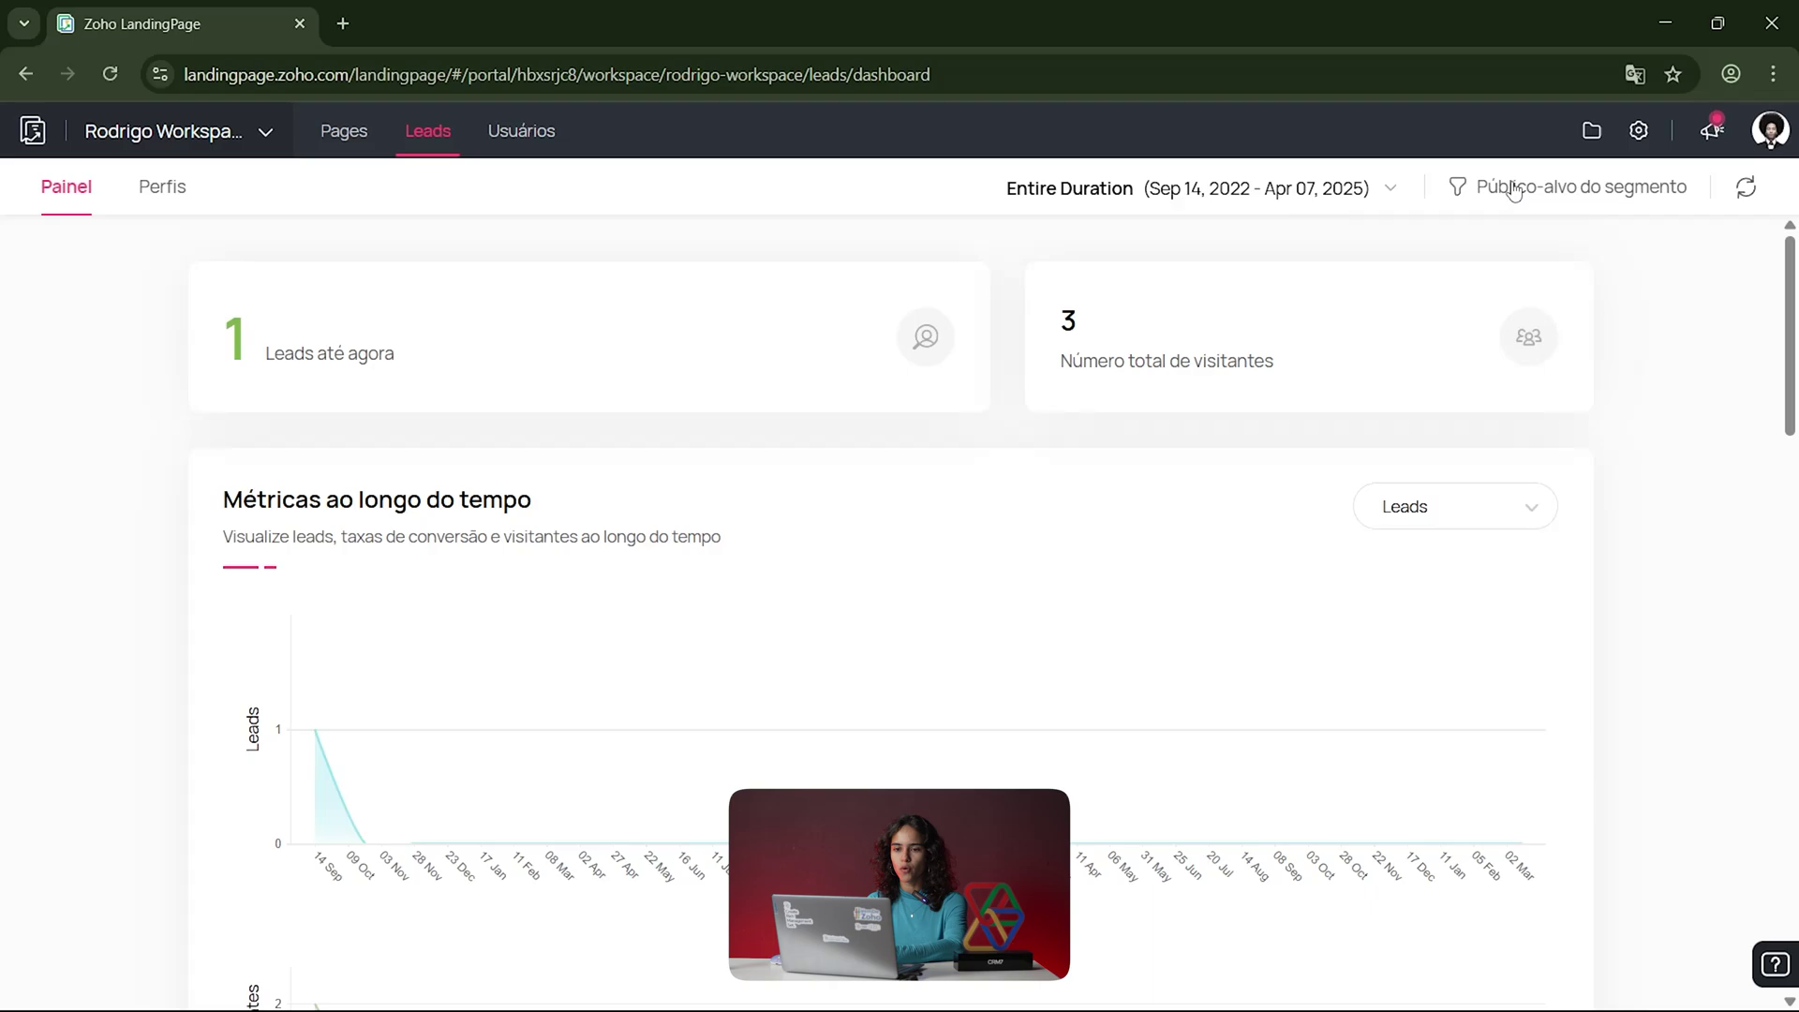
{"action": "left_click", "coordinate": [161, 208]}
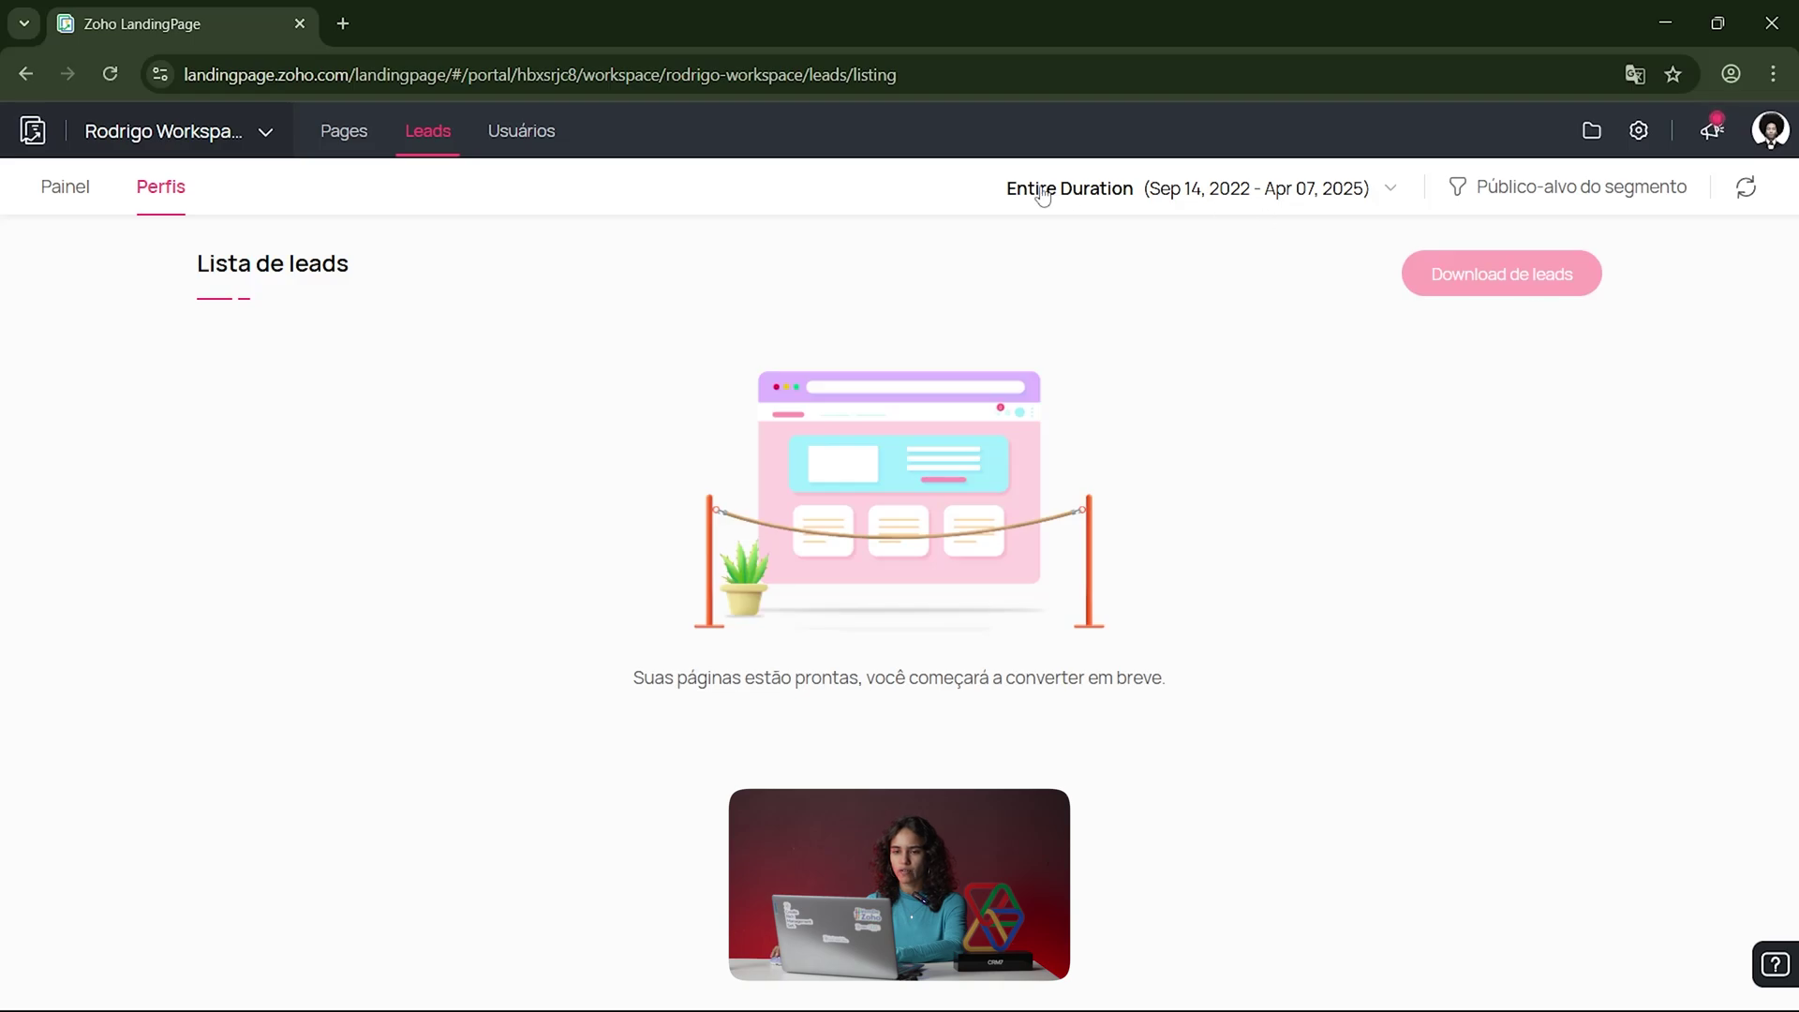
Step: Glance at the workspace's users section, then go back to the Pages listing
{"action": "left_click", "coordinate": [517, 145]}
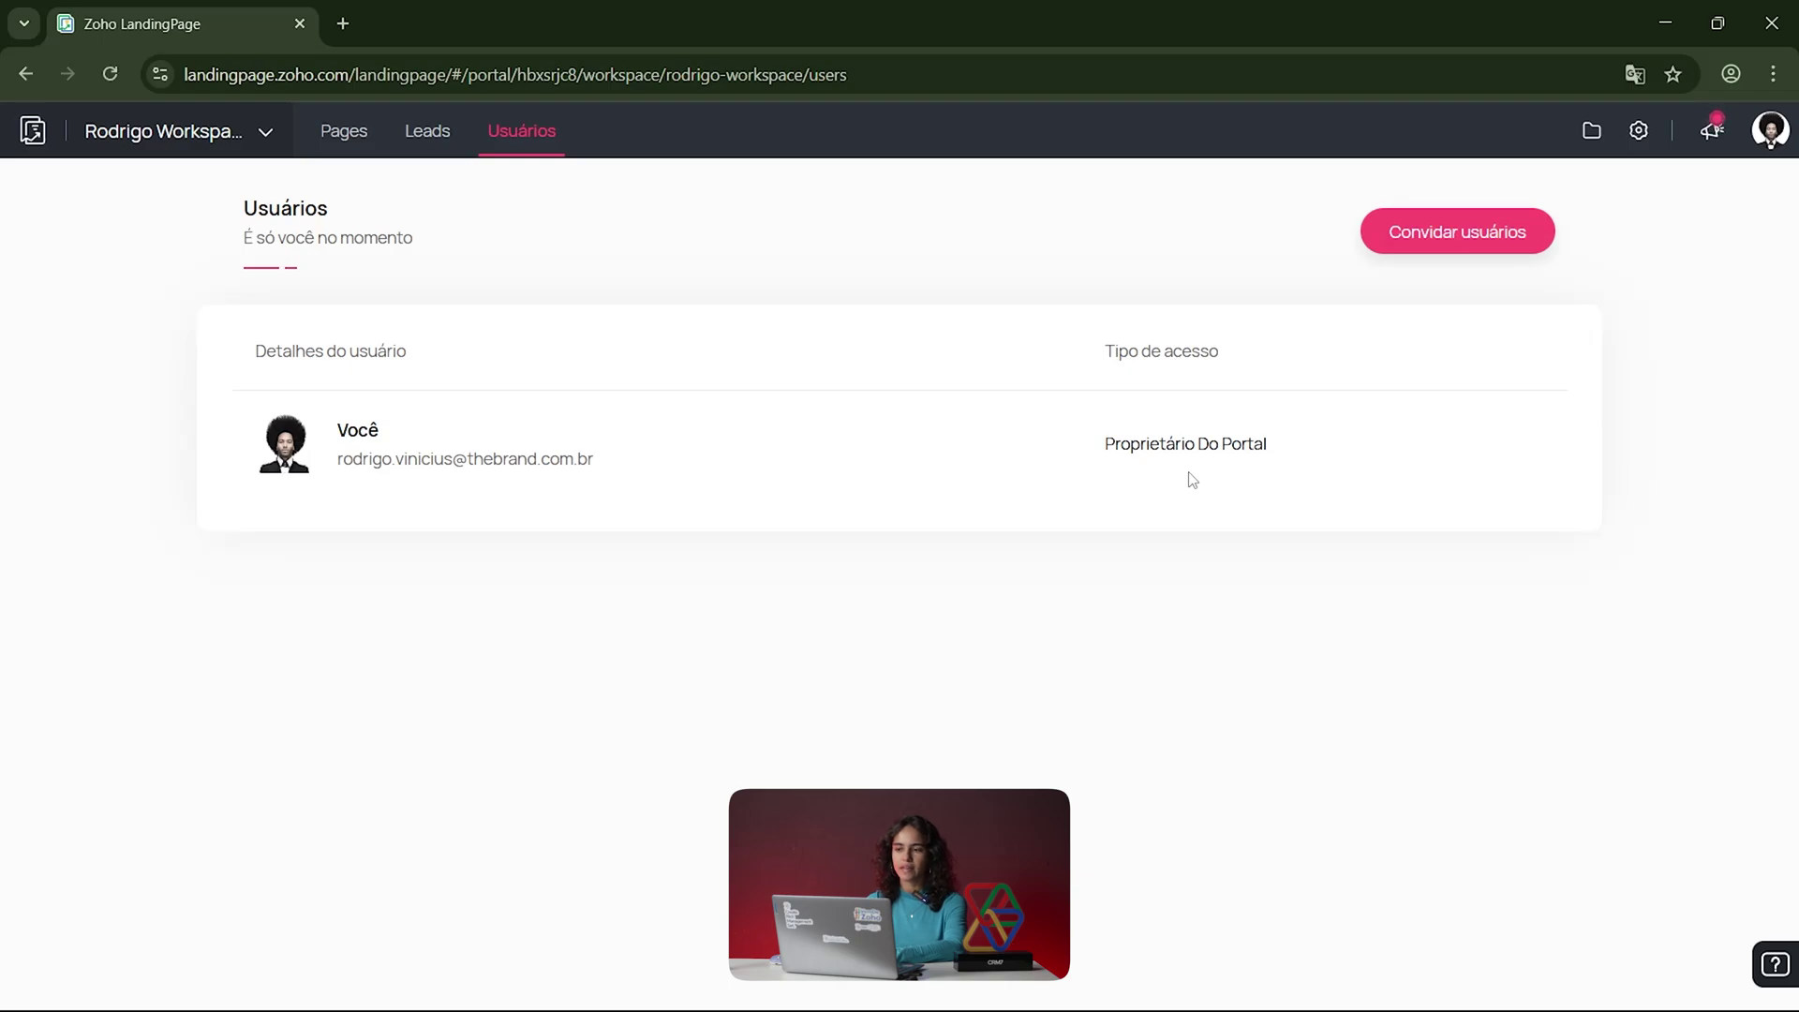
{"action": "left_click", "coordinate": [358, 146]}
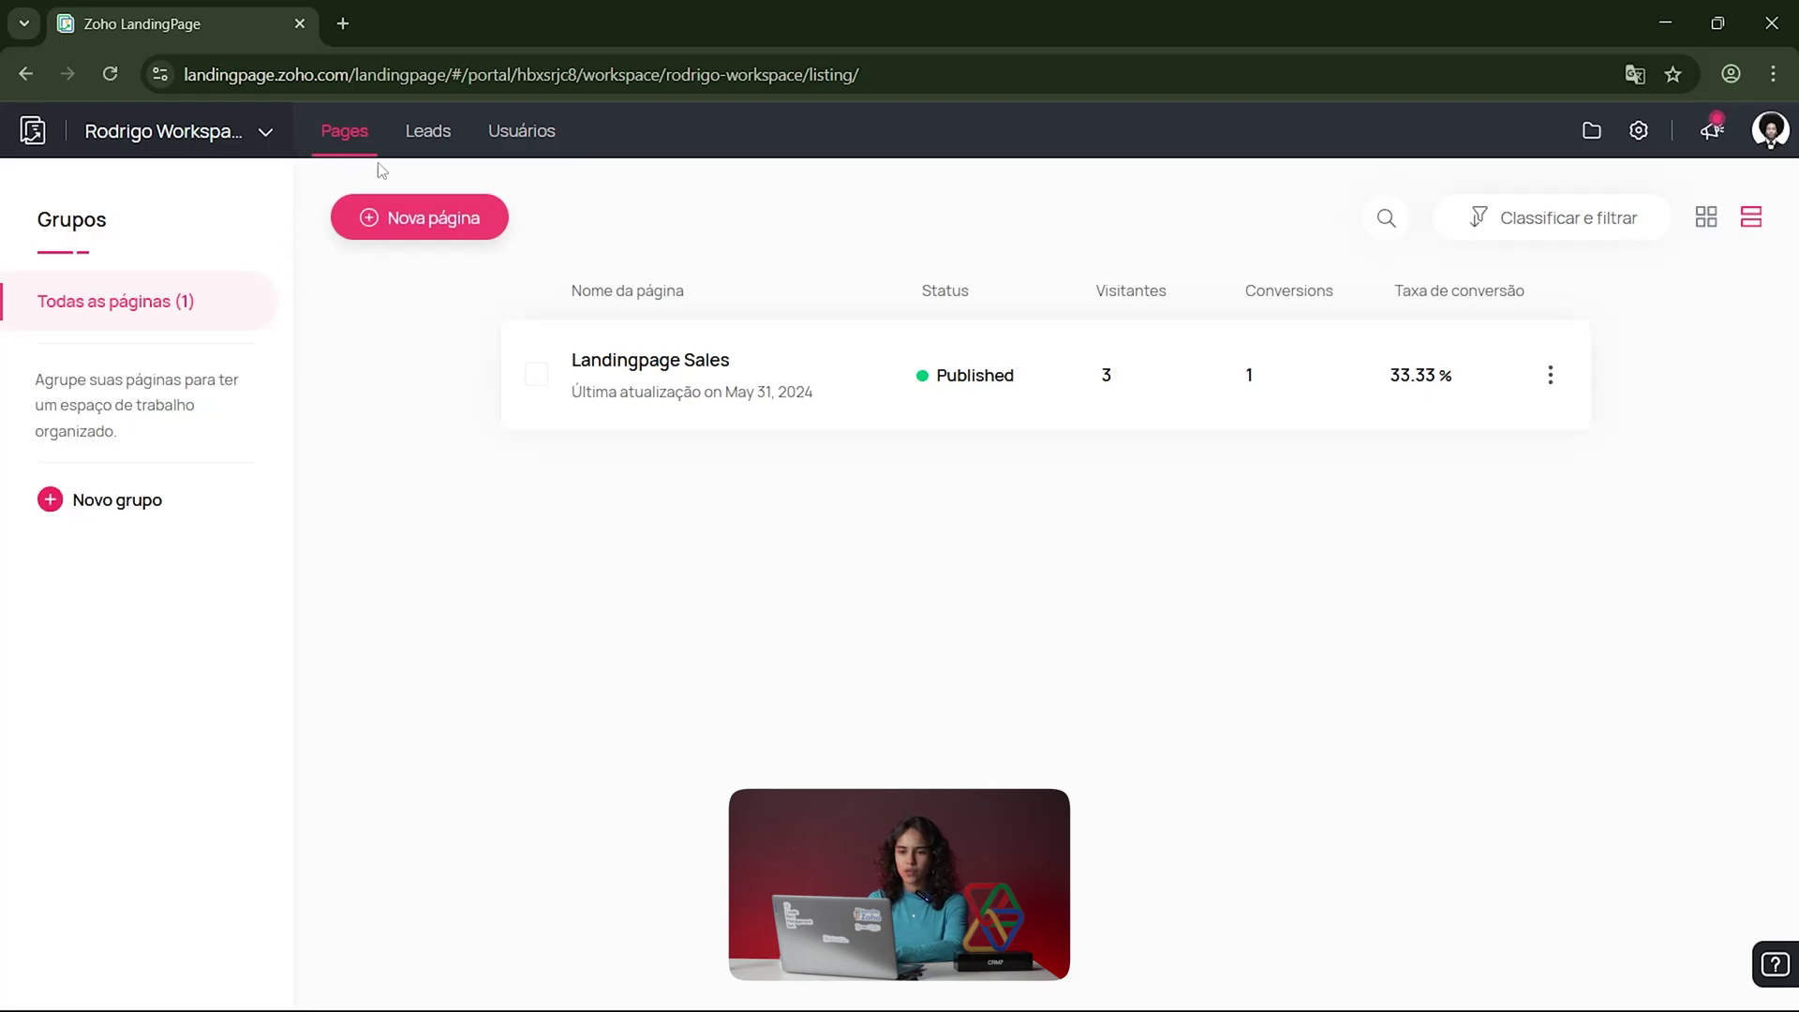
Step: Start a new page and filter the template gallery to Tecnologia da informação
{"action": "left_click", "coordinate": [446, 219]}
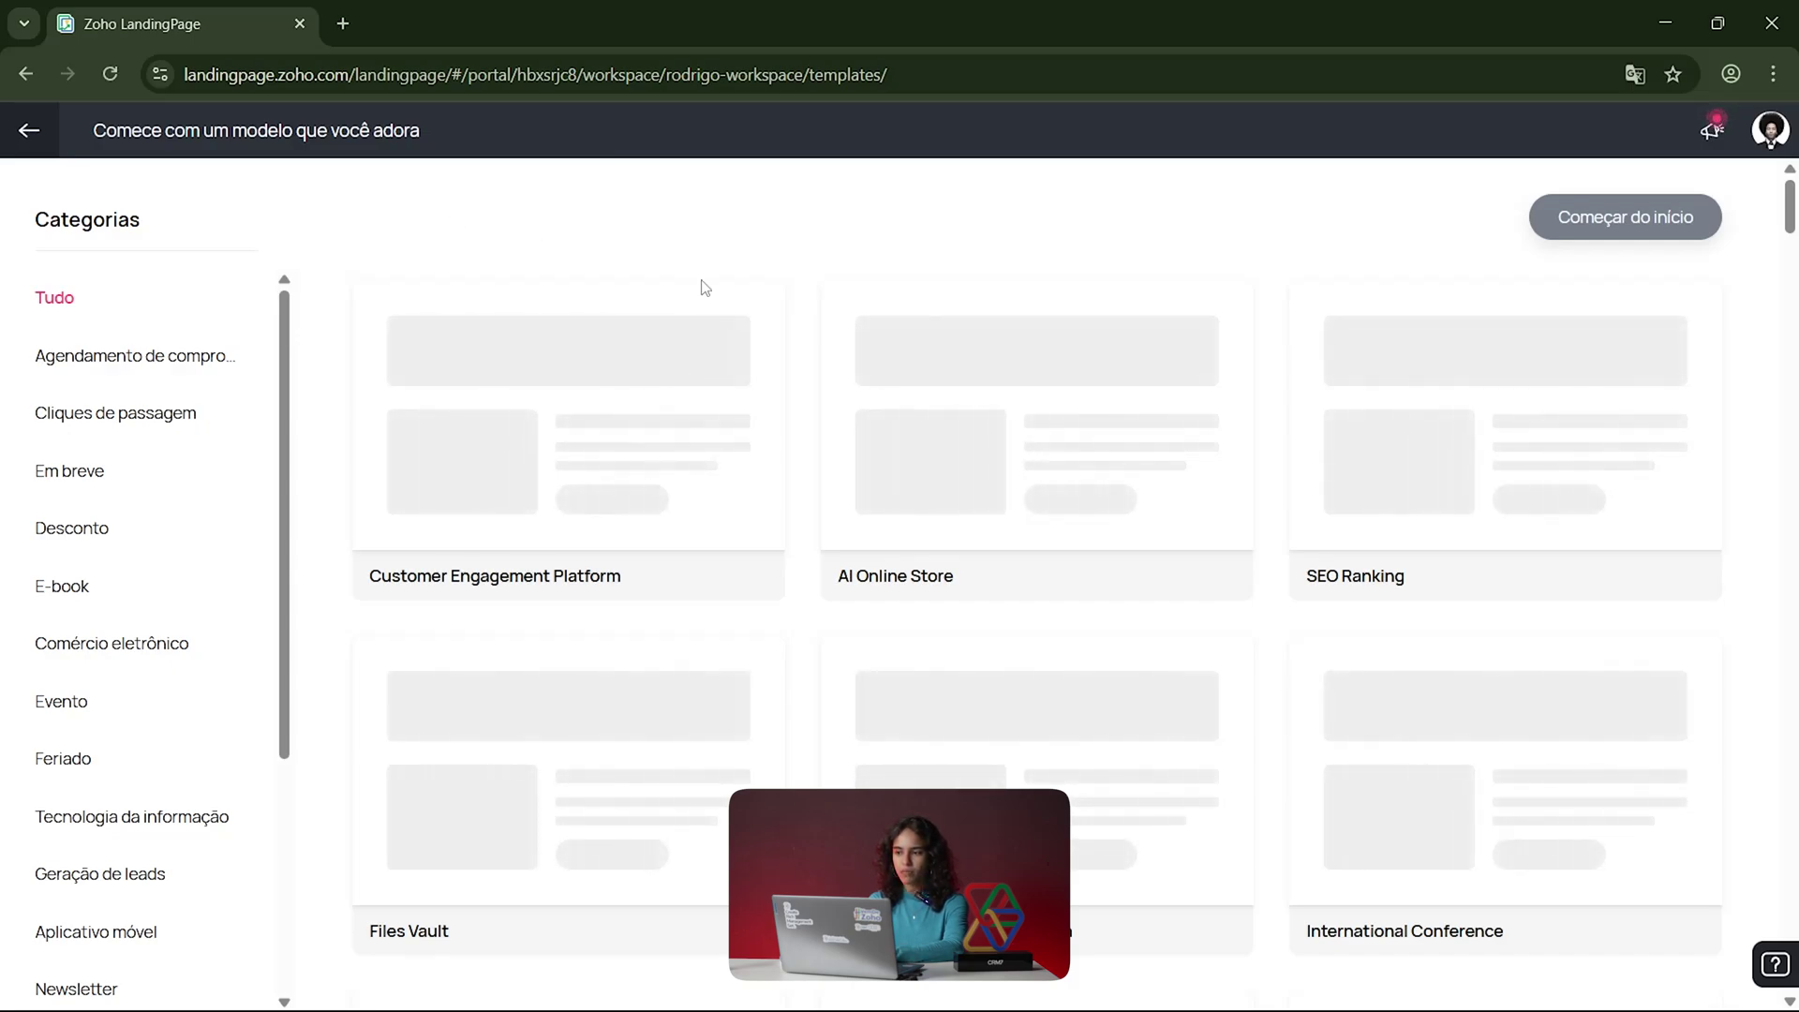
{"action": "mouse_move", "coordinate": [959, 334]}
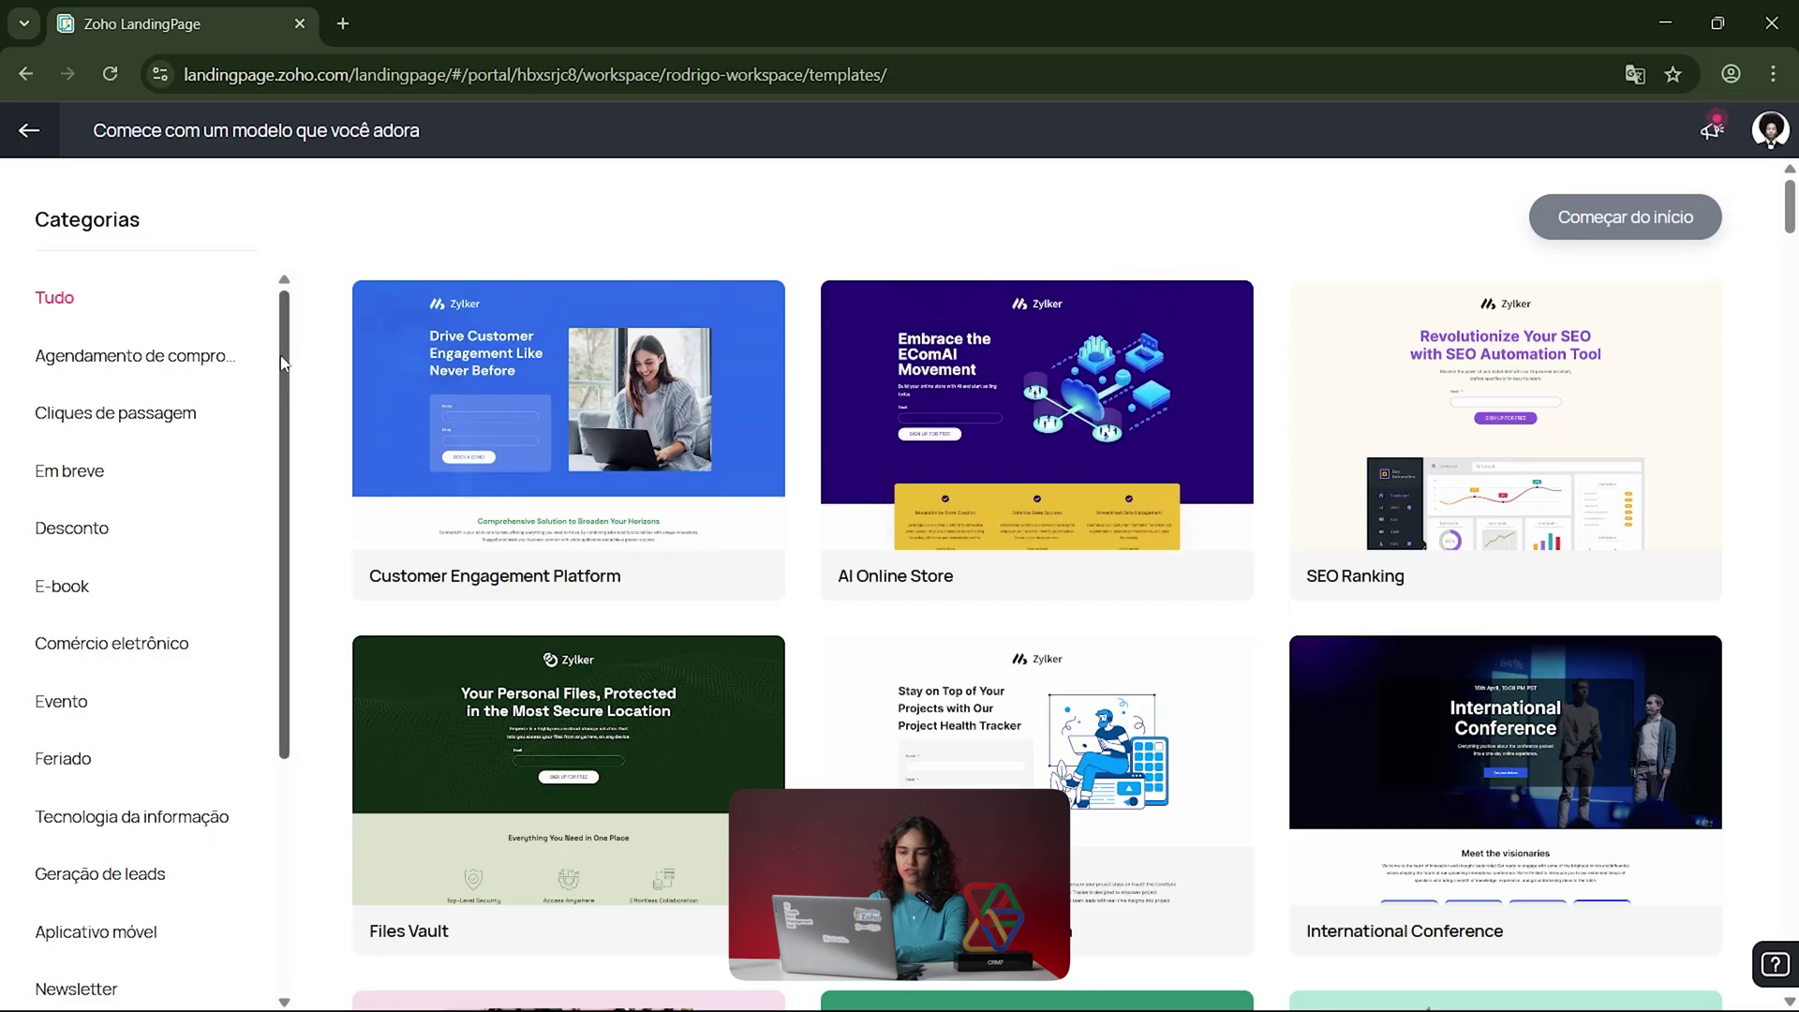
{"action": "scroll", "coordinate": [302, 568], "scroll_direction": "down", "scroll_amount": 2}
{"action": "scroll", "coordinate": [304, 618], "scroll_direction": "down", "scroll_amount": 2}
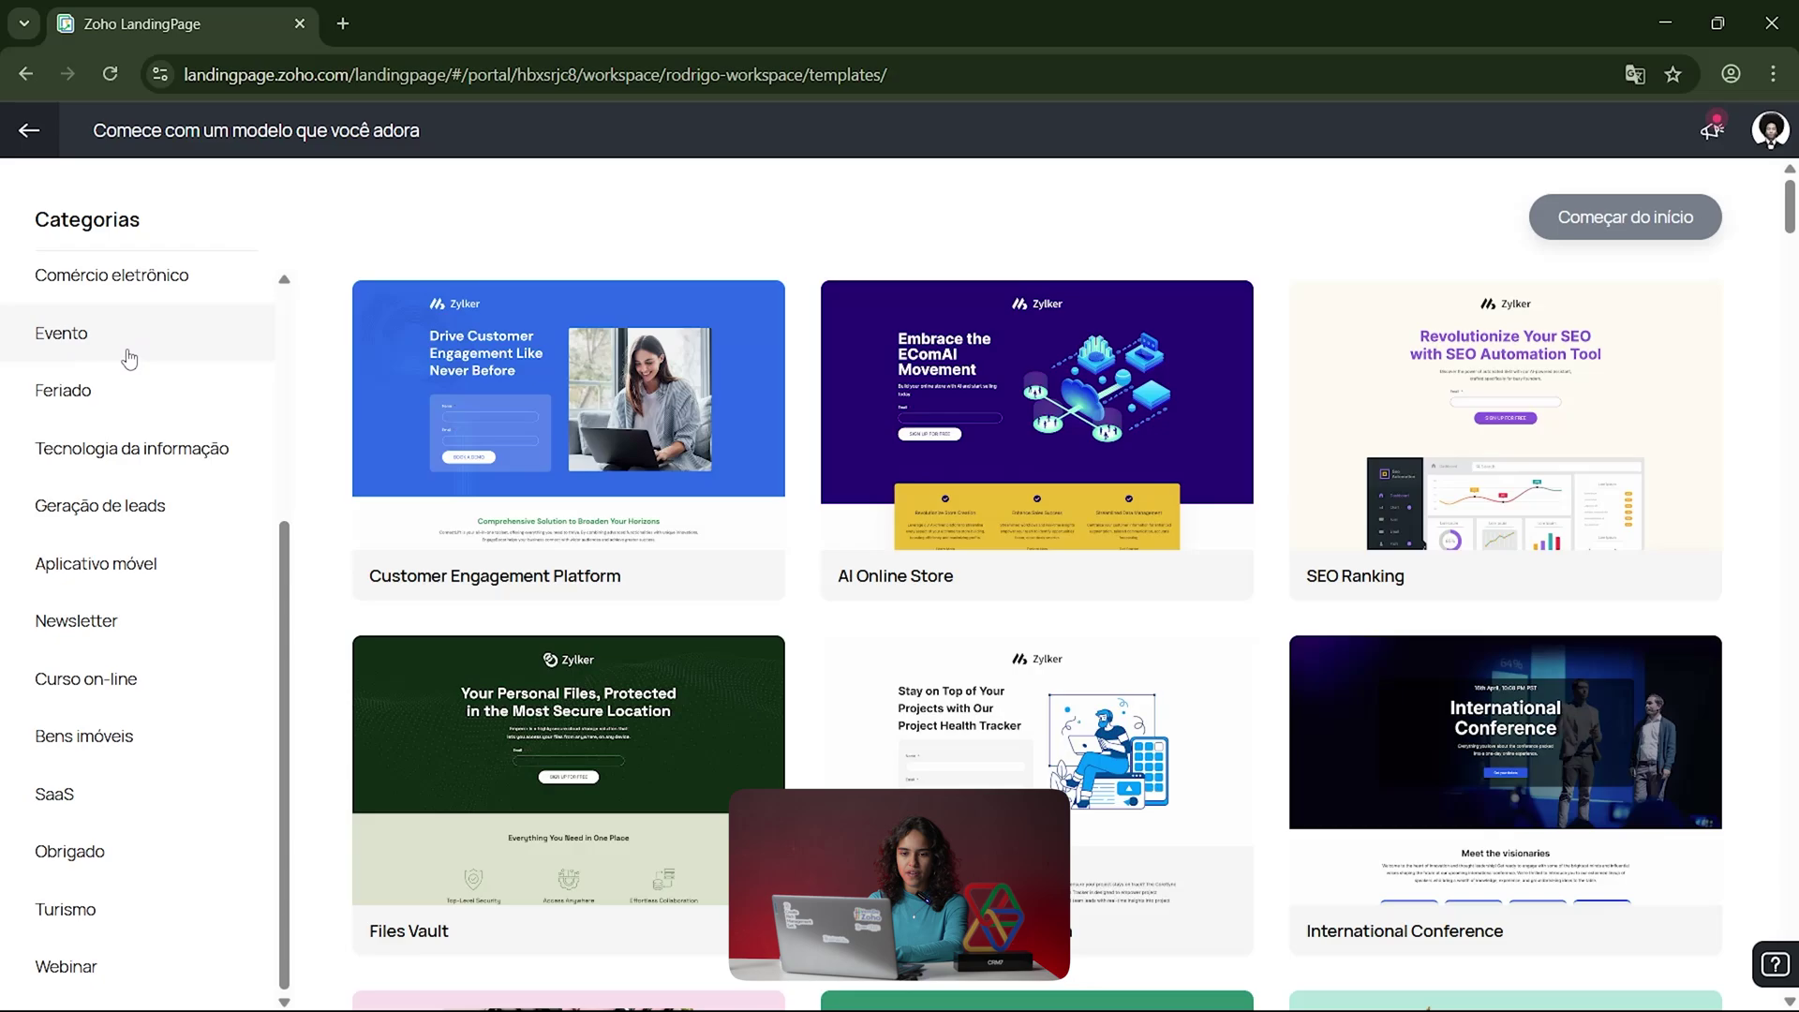
{"action": "left_click", "coordinate": [116, 439]}
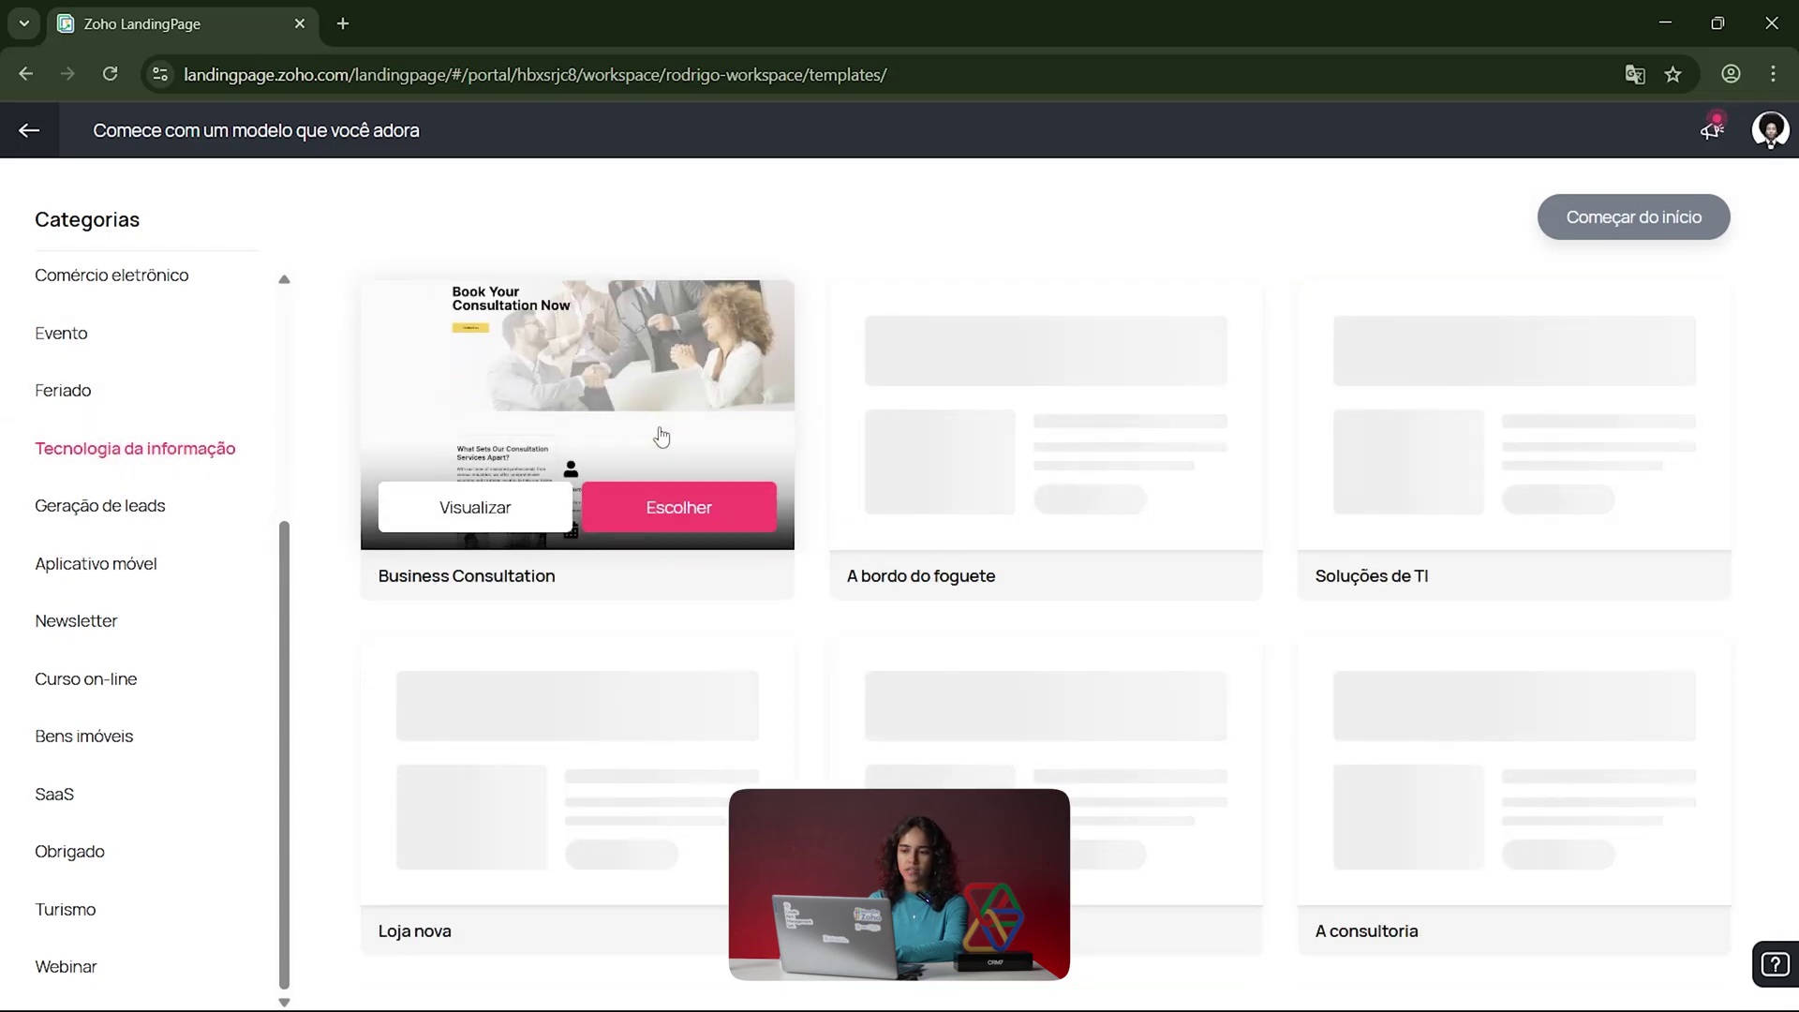
Step: Preview the Business Consultation template on tablet, phone and desktop, then close the preview
{"action": "mouse_move", "coordinate": [1007, 420]}
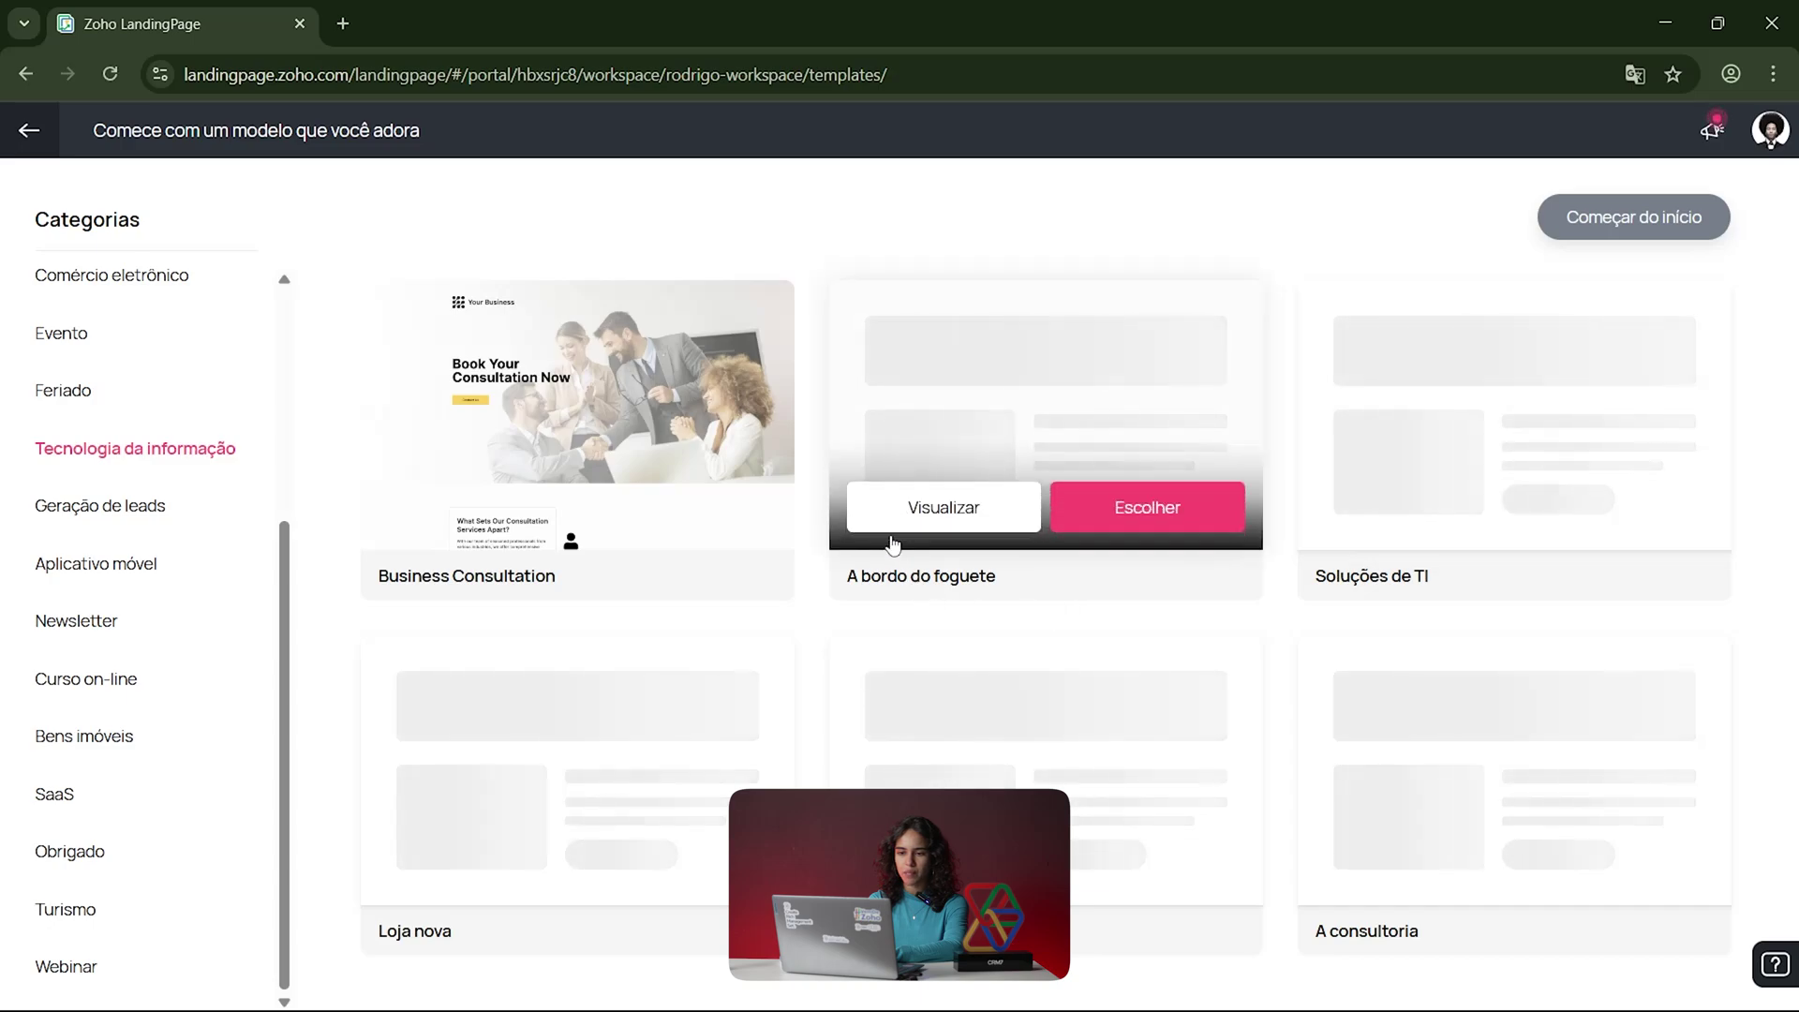
{"action": "mouse_move", "coordinate": [616, 406]}
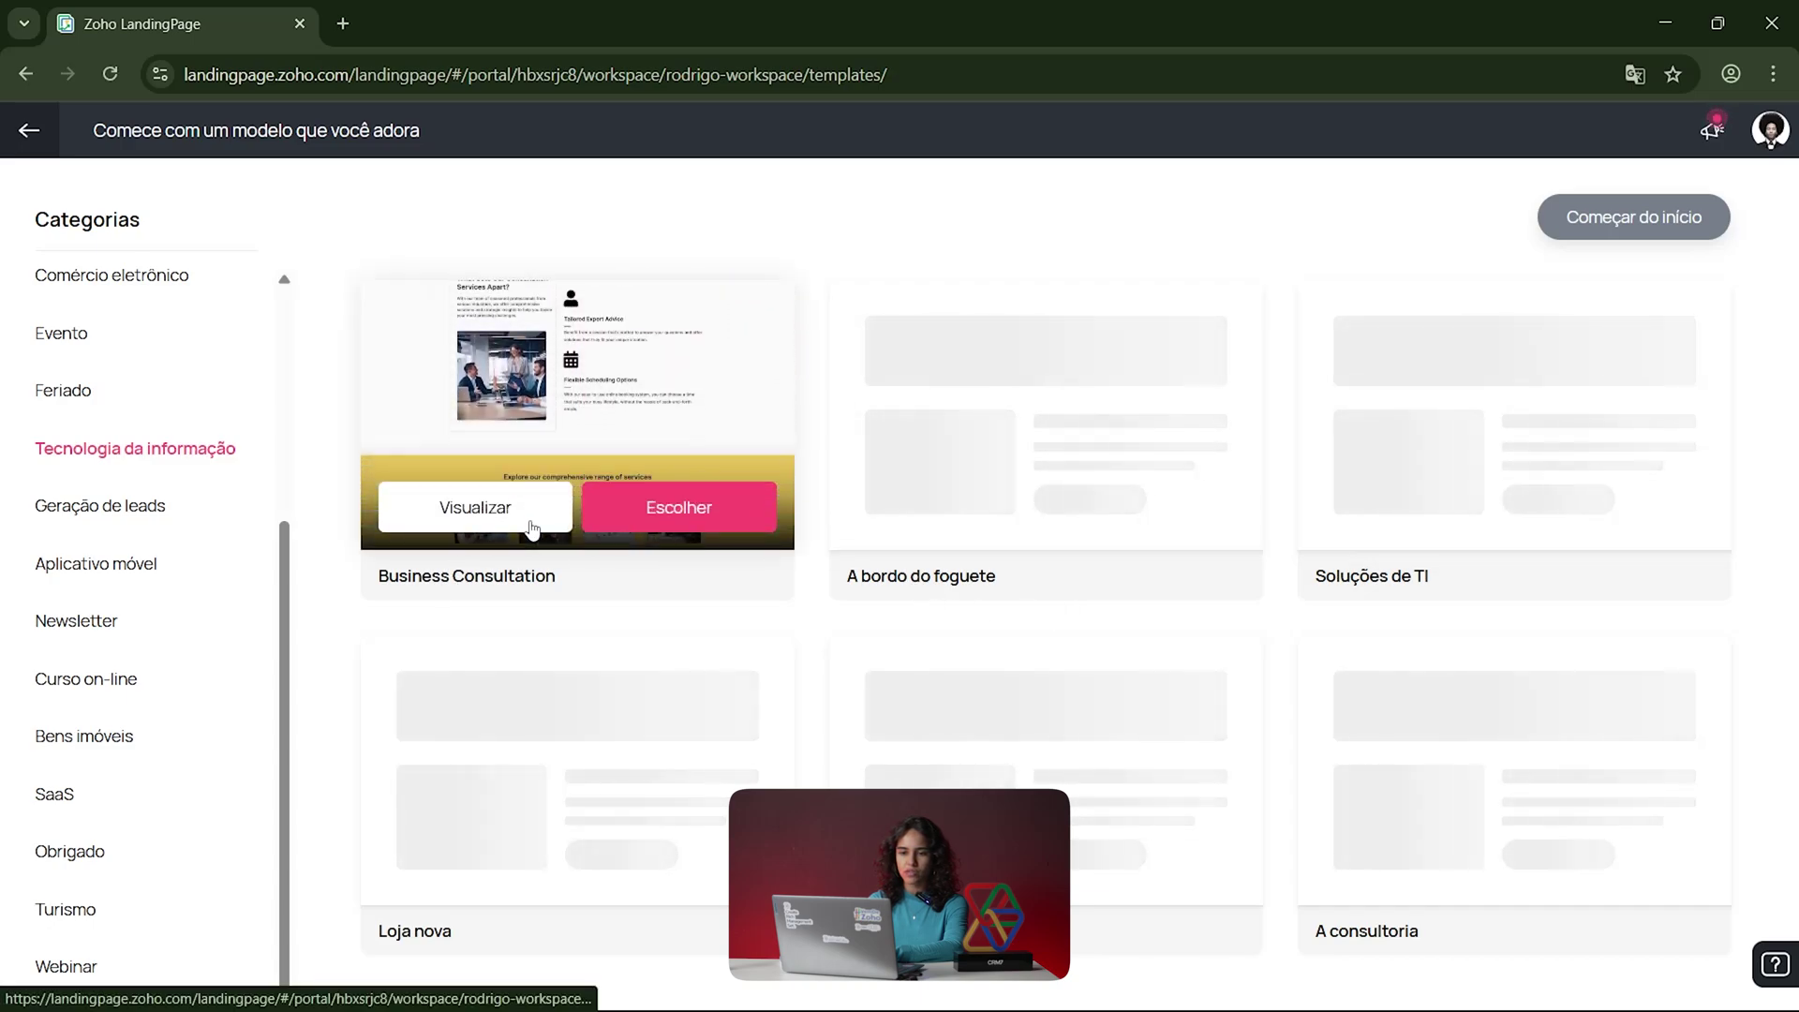
{"action": "left_click", "coordinate": [422, 514]}
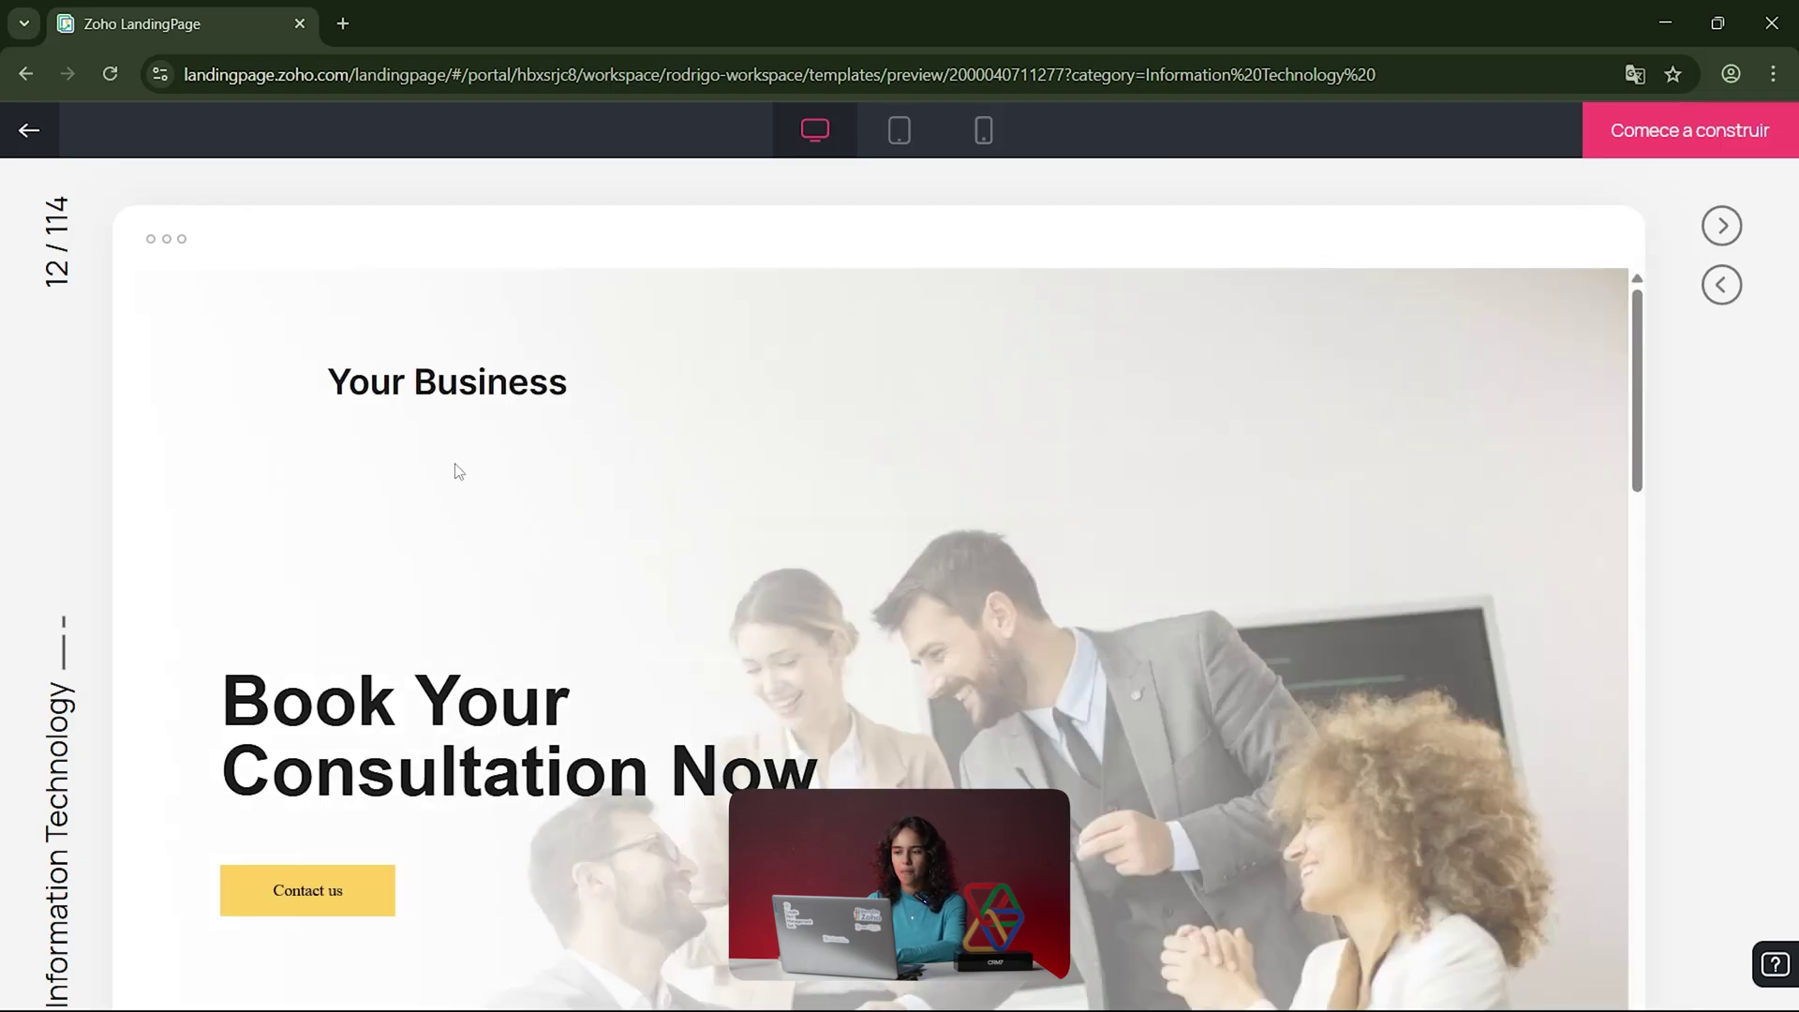
{"action": "scroll", "coordinate": [594, 551], "scroll_direction": "down", "scroll_amount": 5}
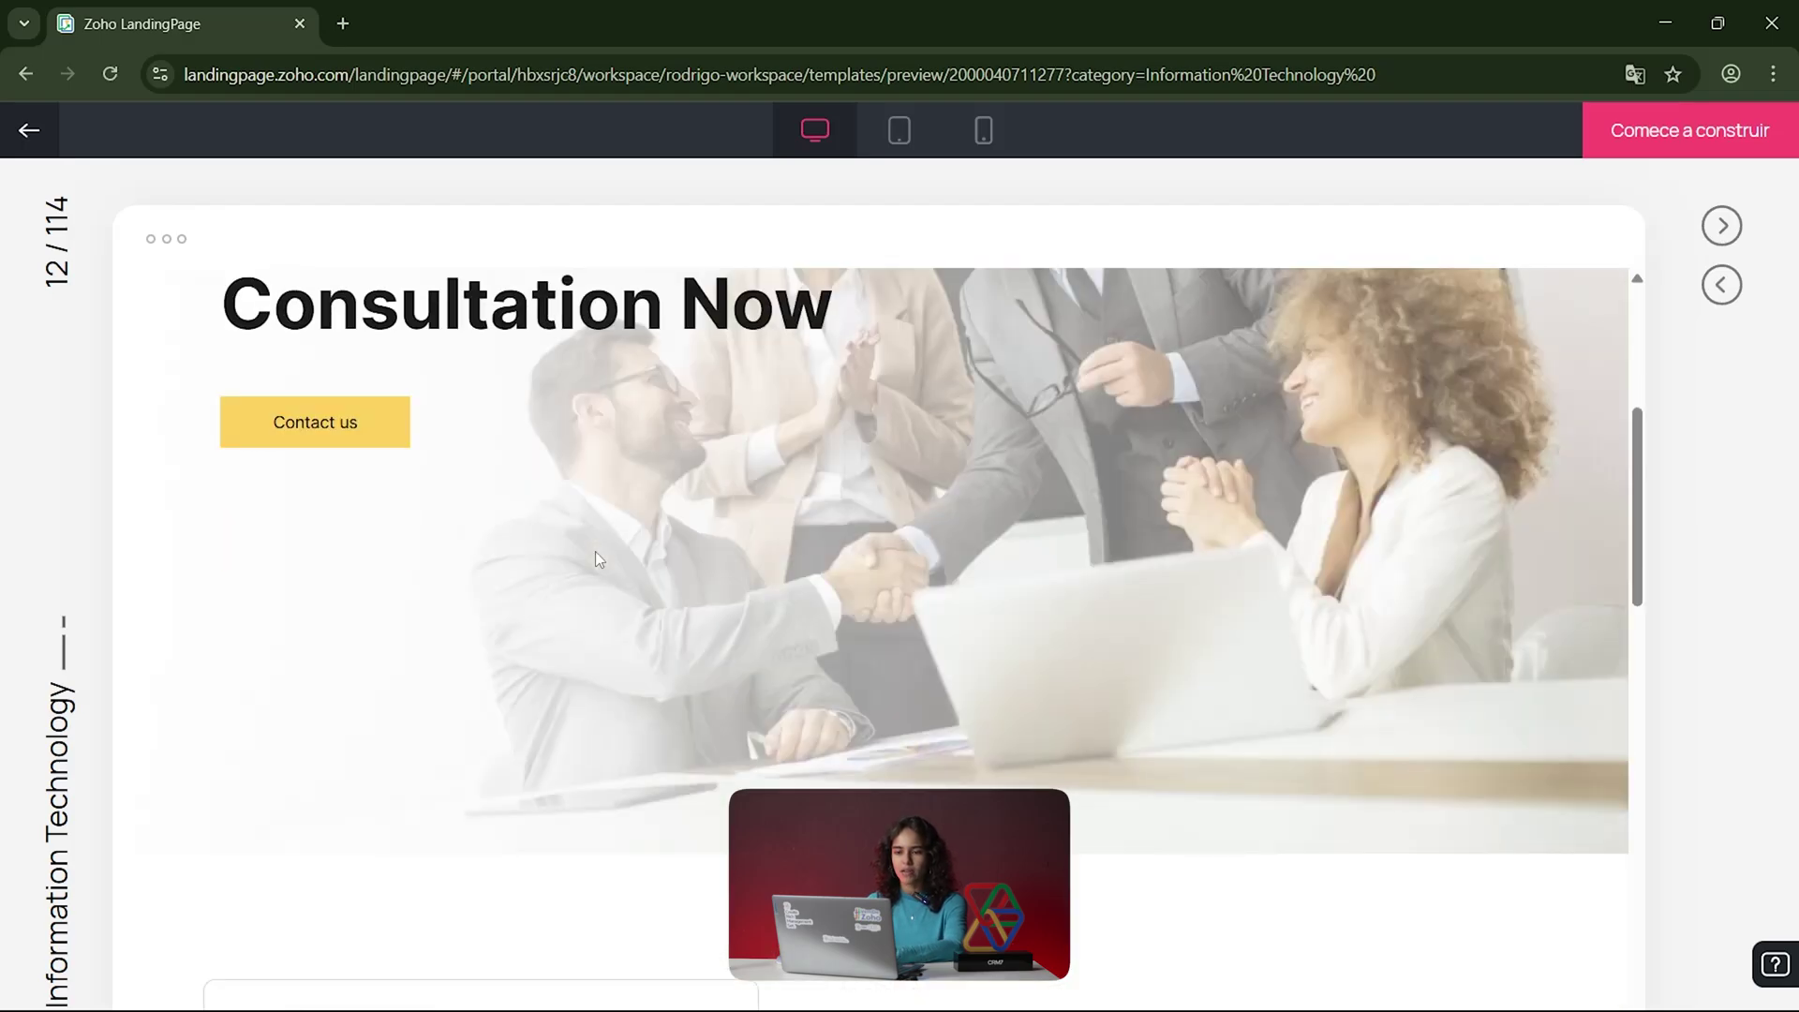
{"action": "scroll", "coordinate": [594, 551], "scroll_direction": "down", "scroll_amount": 10}
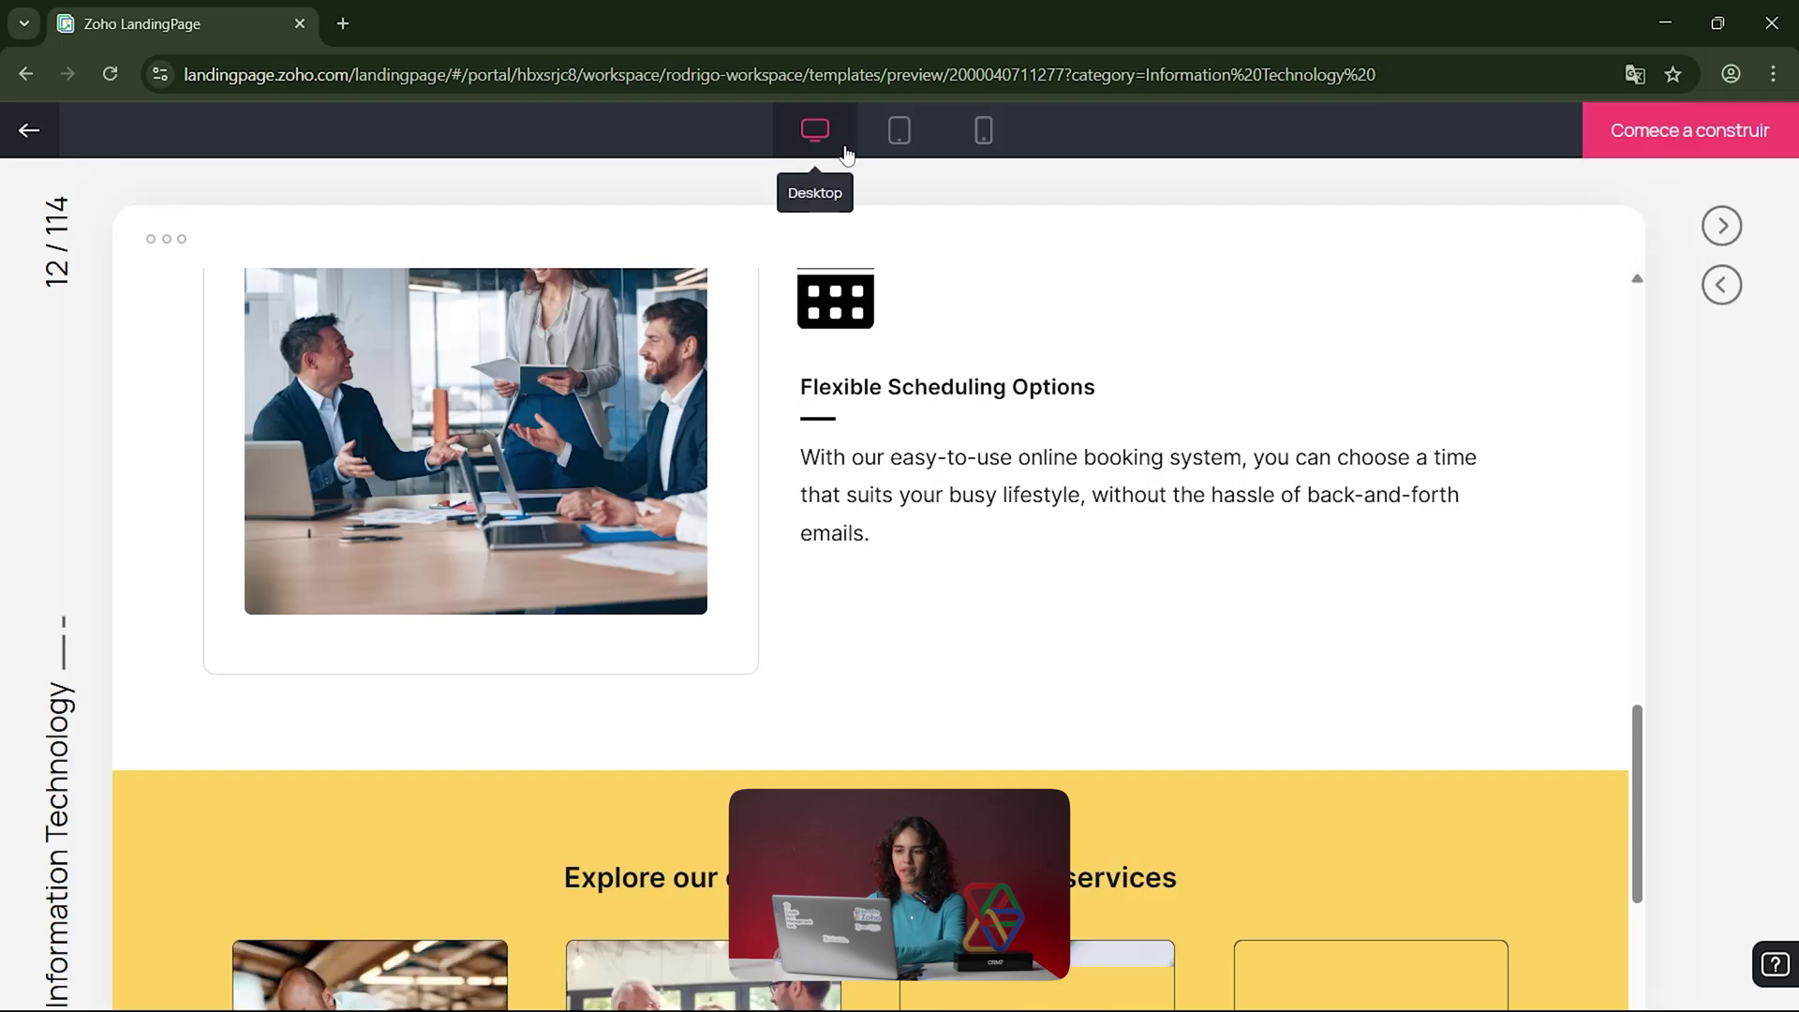
{"action": "left_click", "coordinate": [899, 136]}
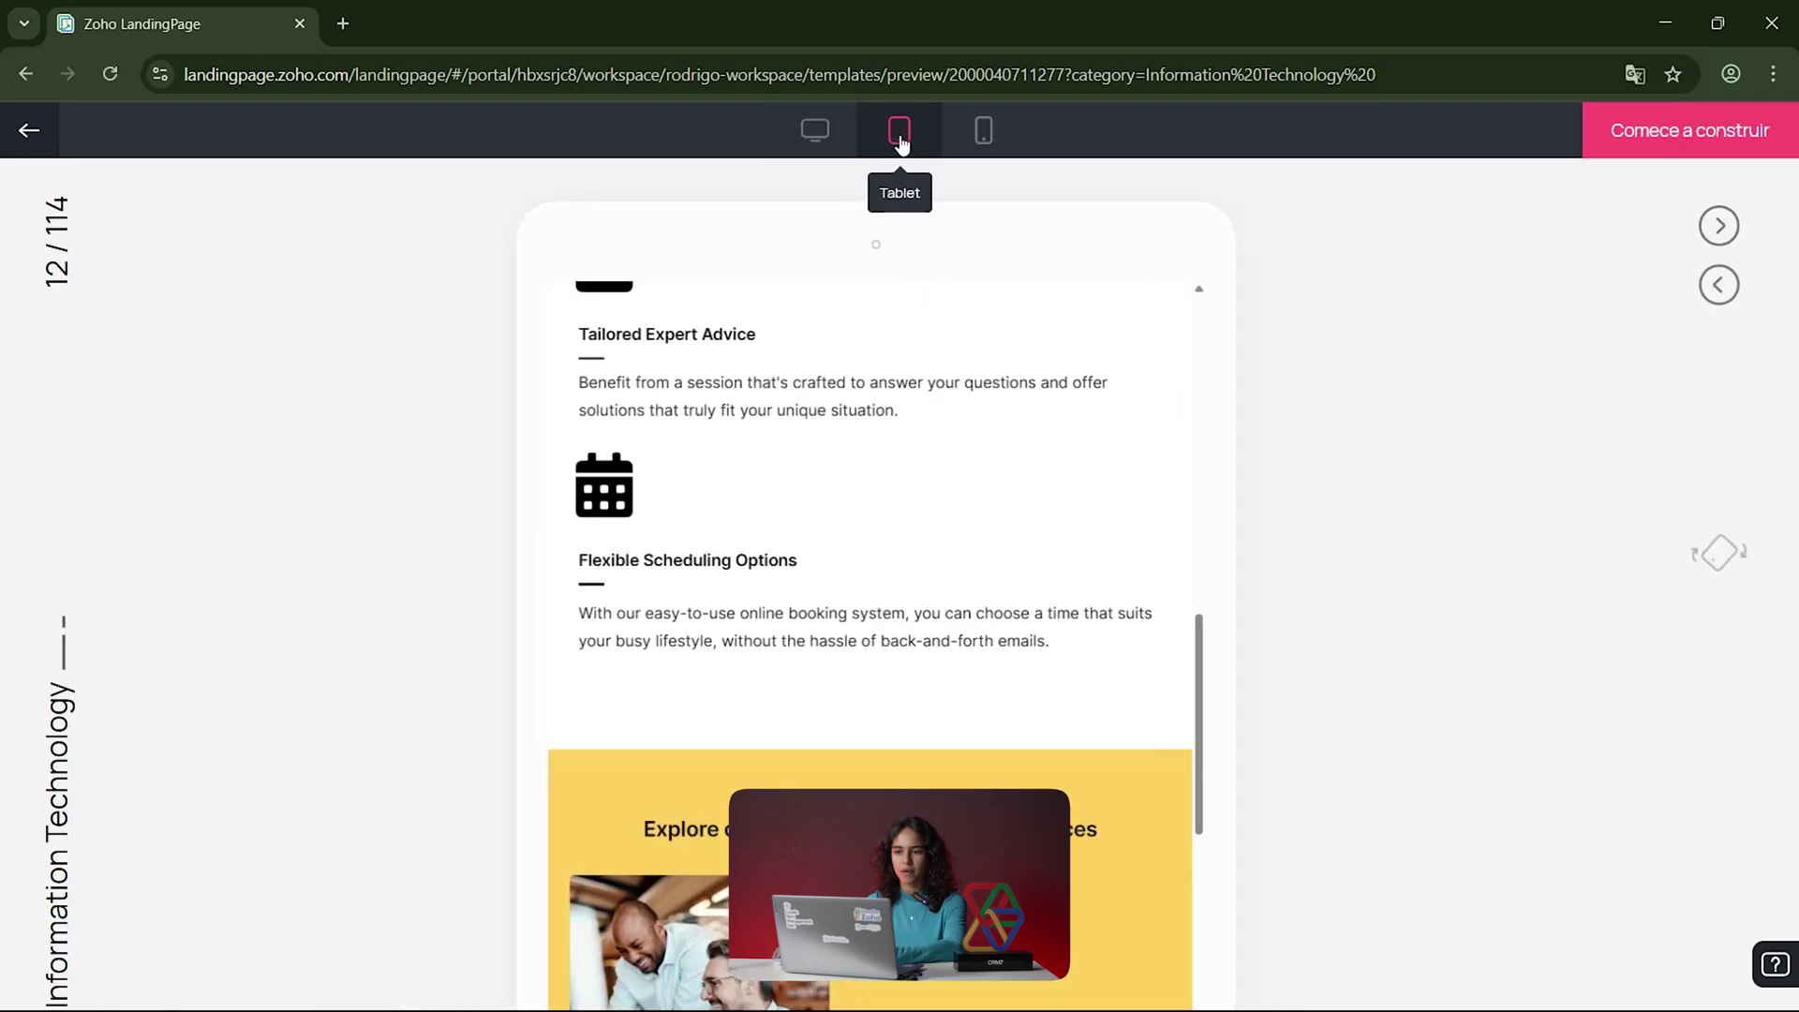
{"action": "left_click", "coordinate": [986, 130]}
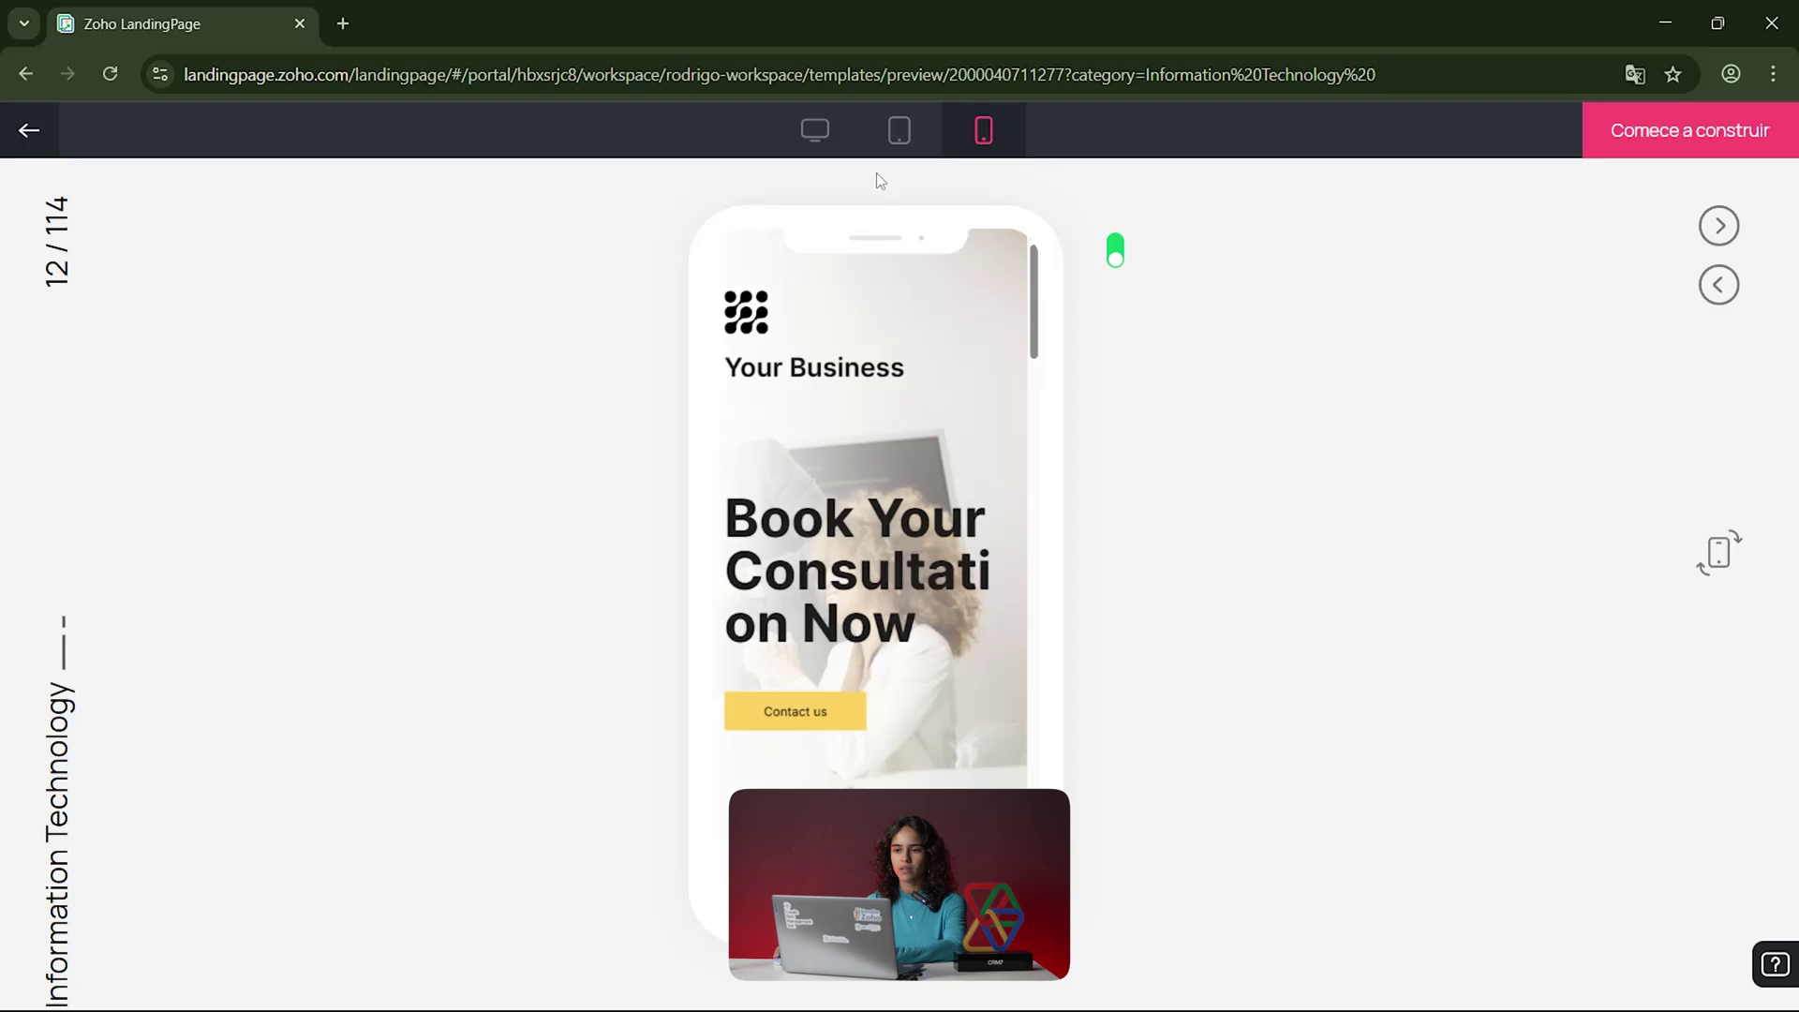
{"action": "left_click", "coordinate": [814, 132]}
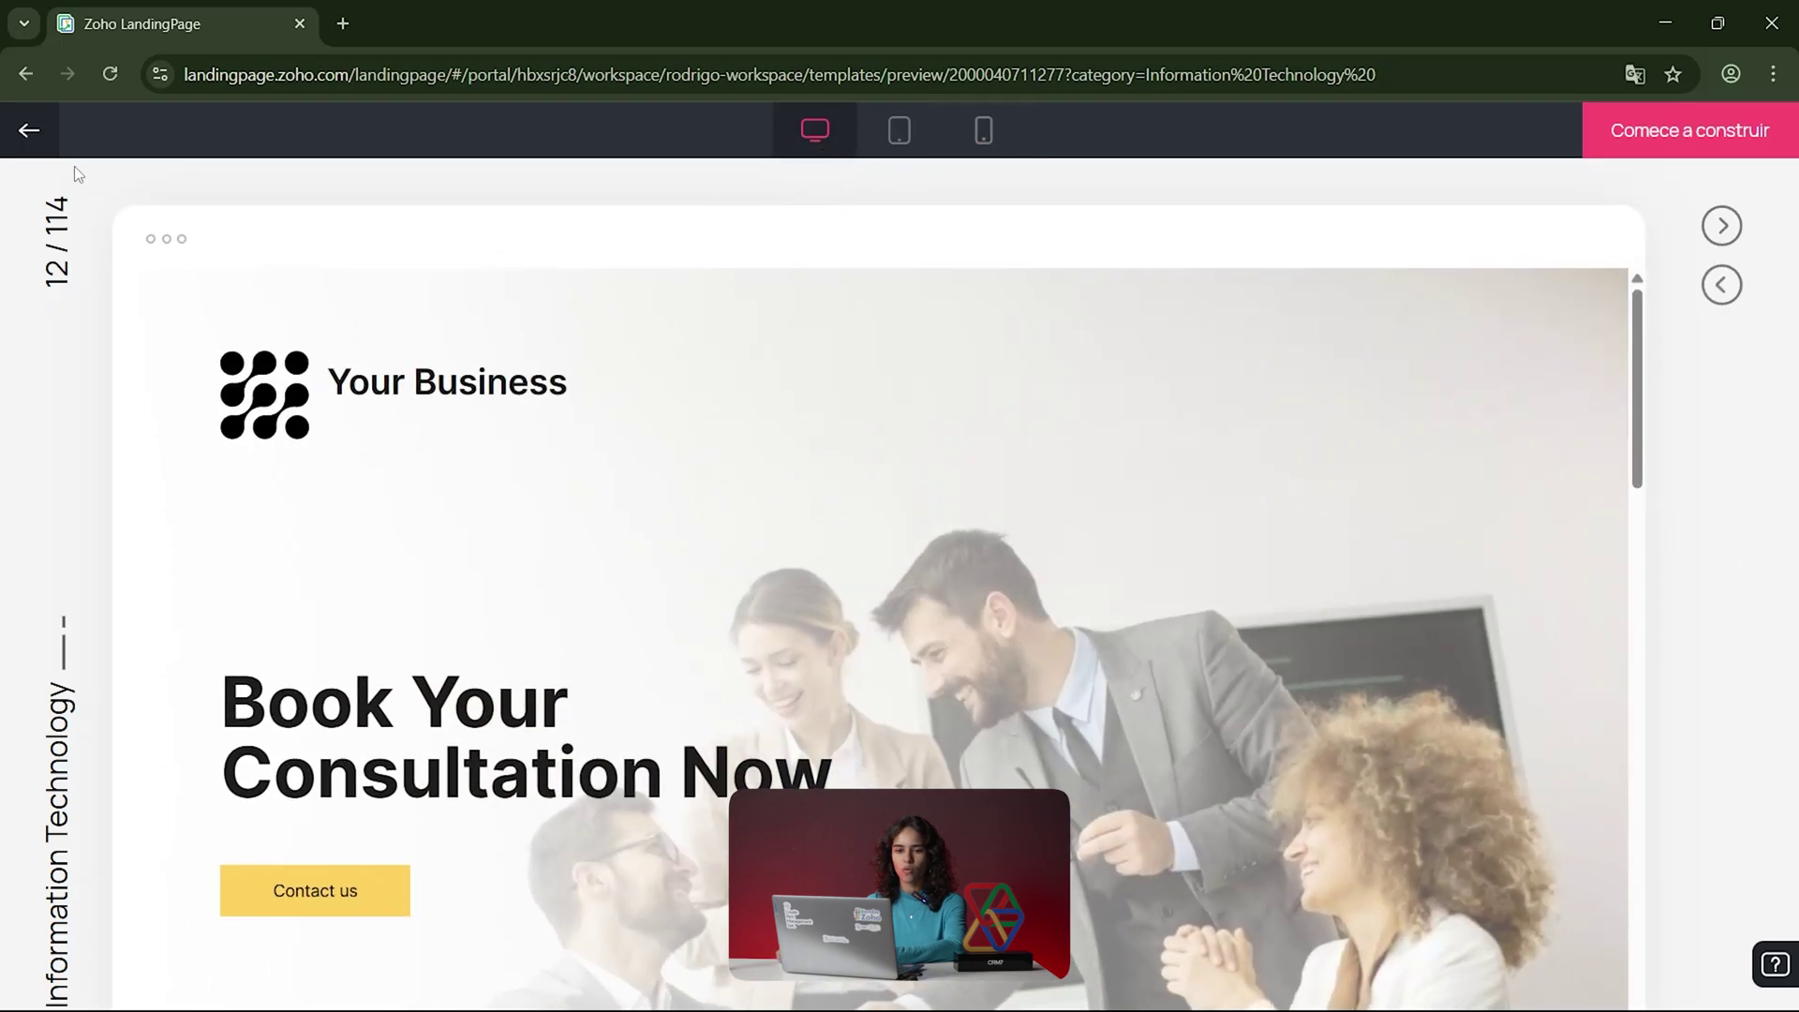
{"action": "left_click", "coordinate": [29, 130]}
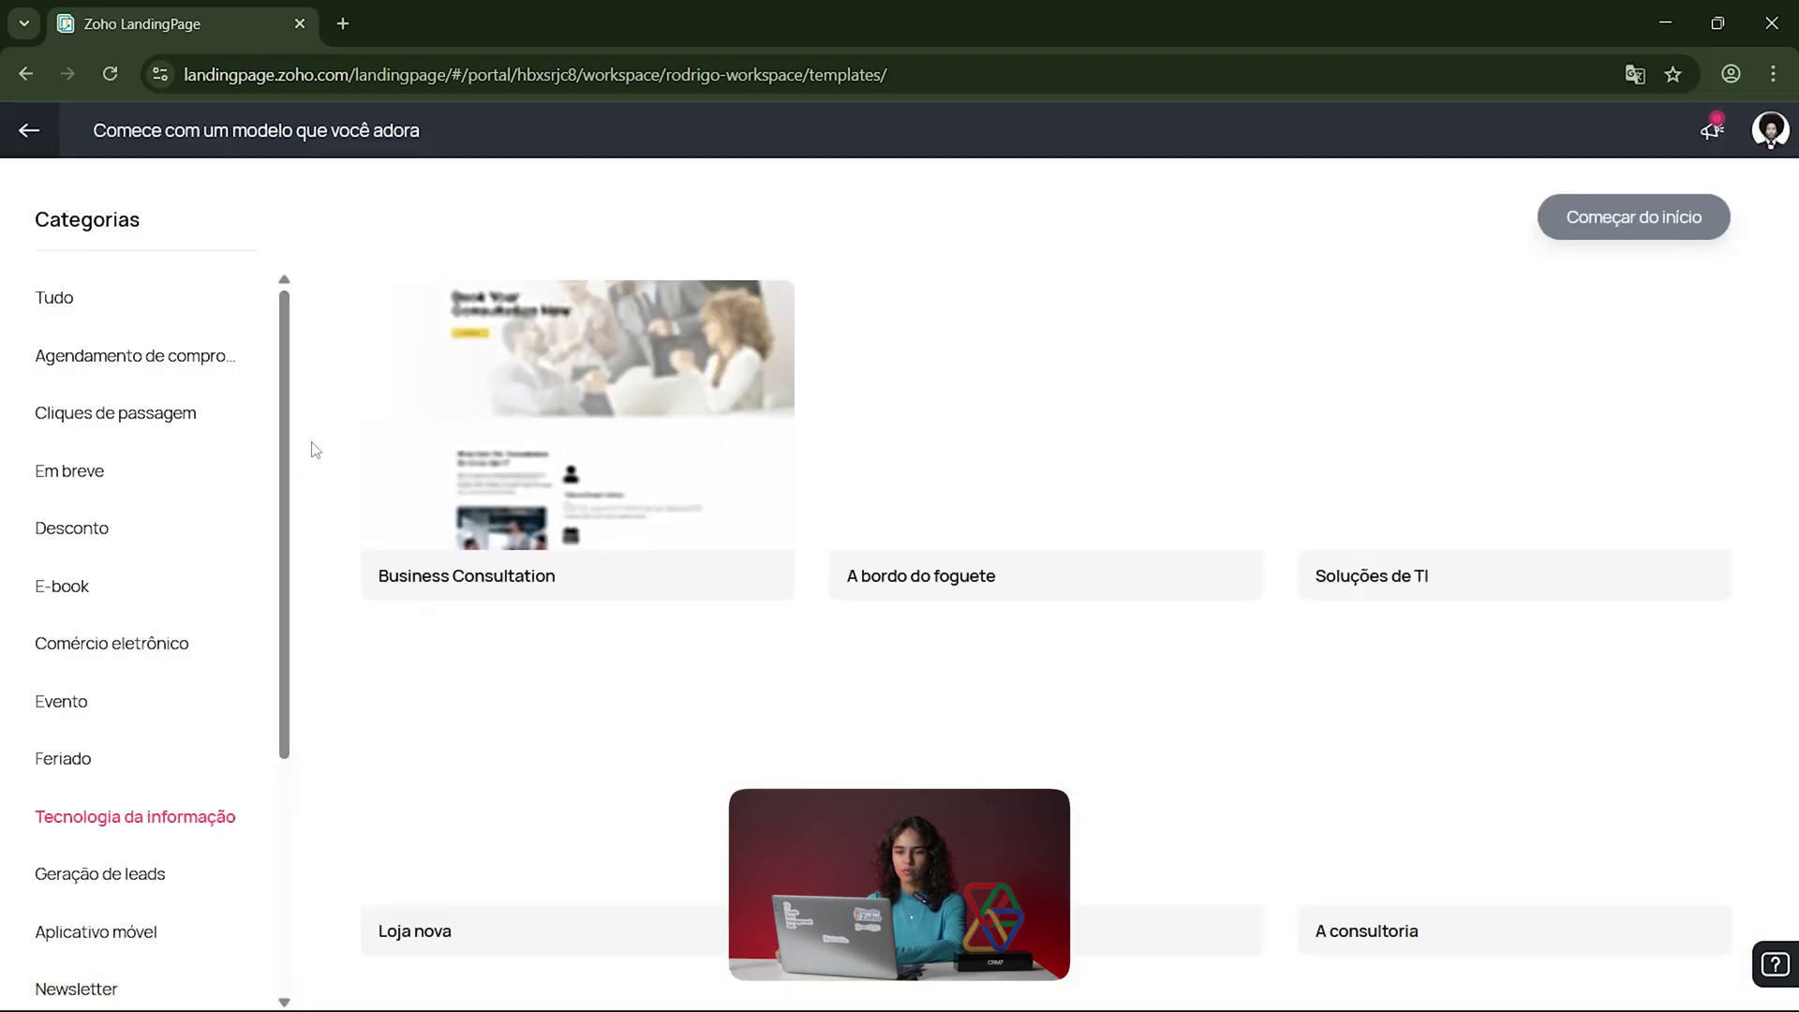
Step: Browse the SaaS, Feriado and E-book template categories, stopping on the E-book templates
{"action": "scroll", "coordinate": [253, 642], "scroll_direction": "down", "scroll_amount": 4}
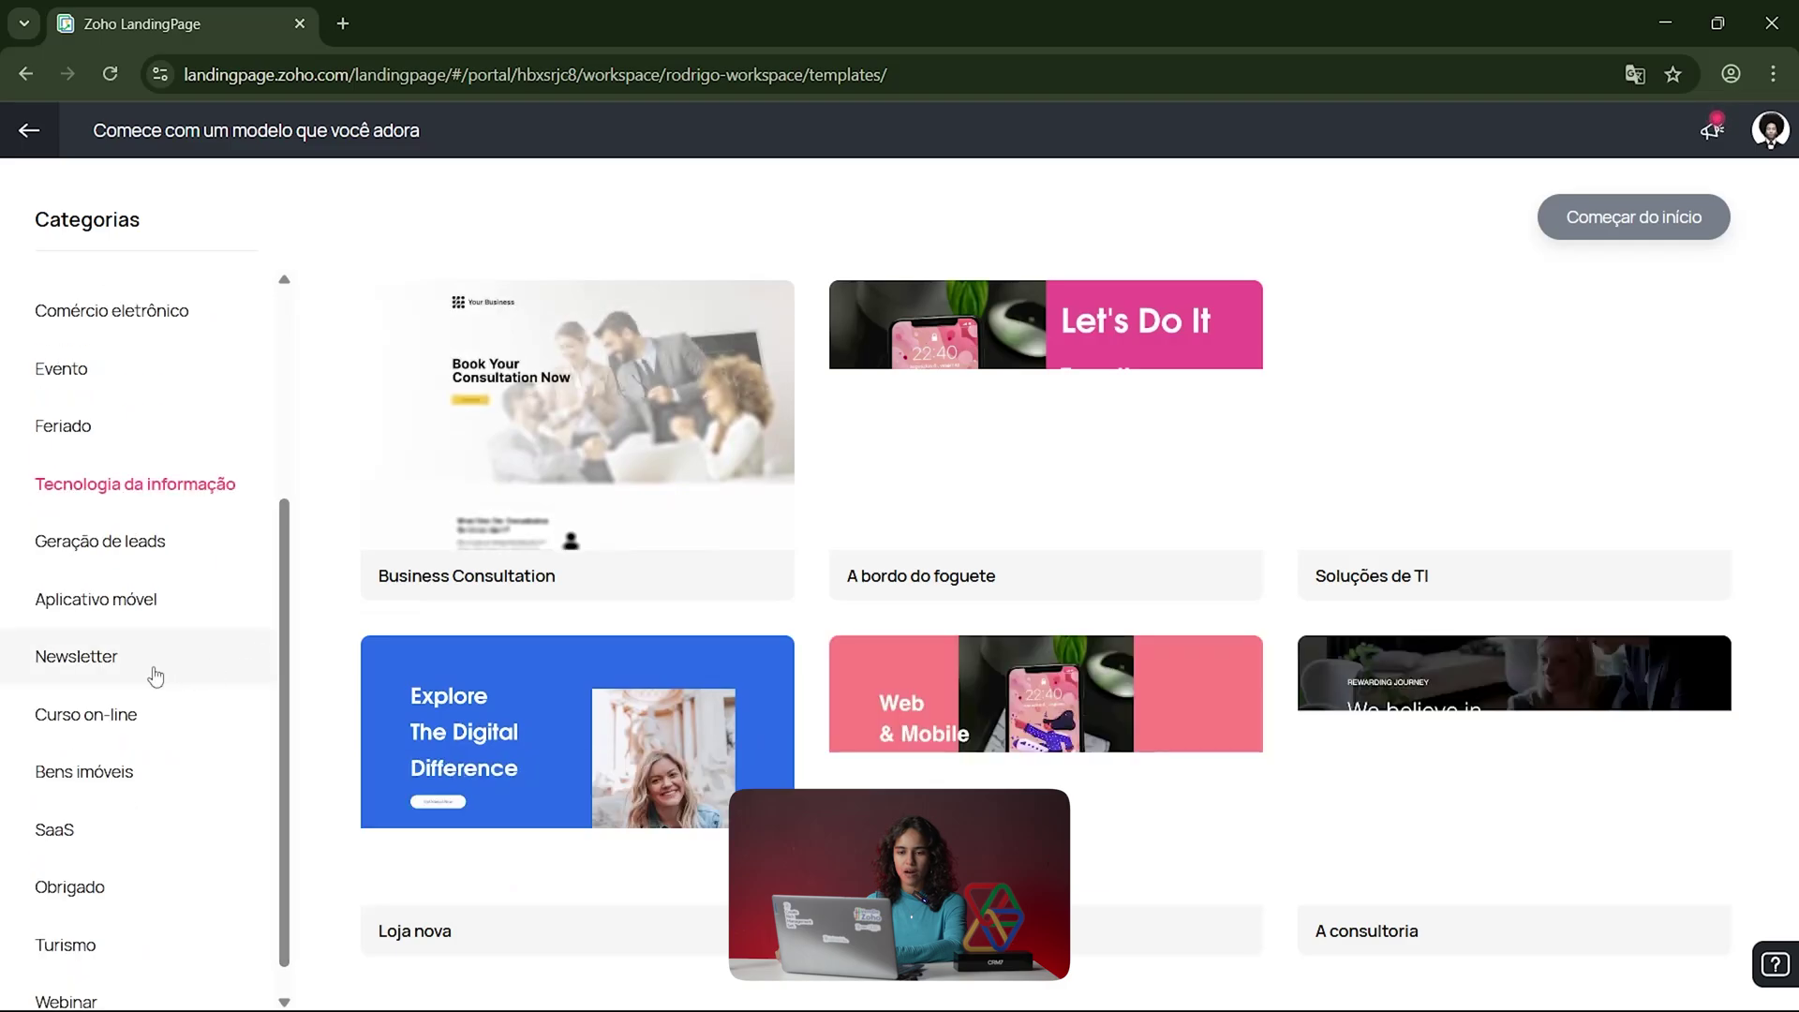
{"action": "scroll", "coordinate": [156, 676], "scroll_direction": "down", "scroll_amount": 1}
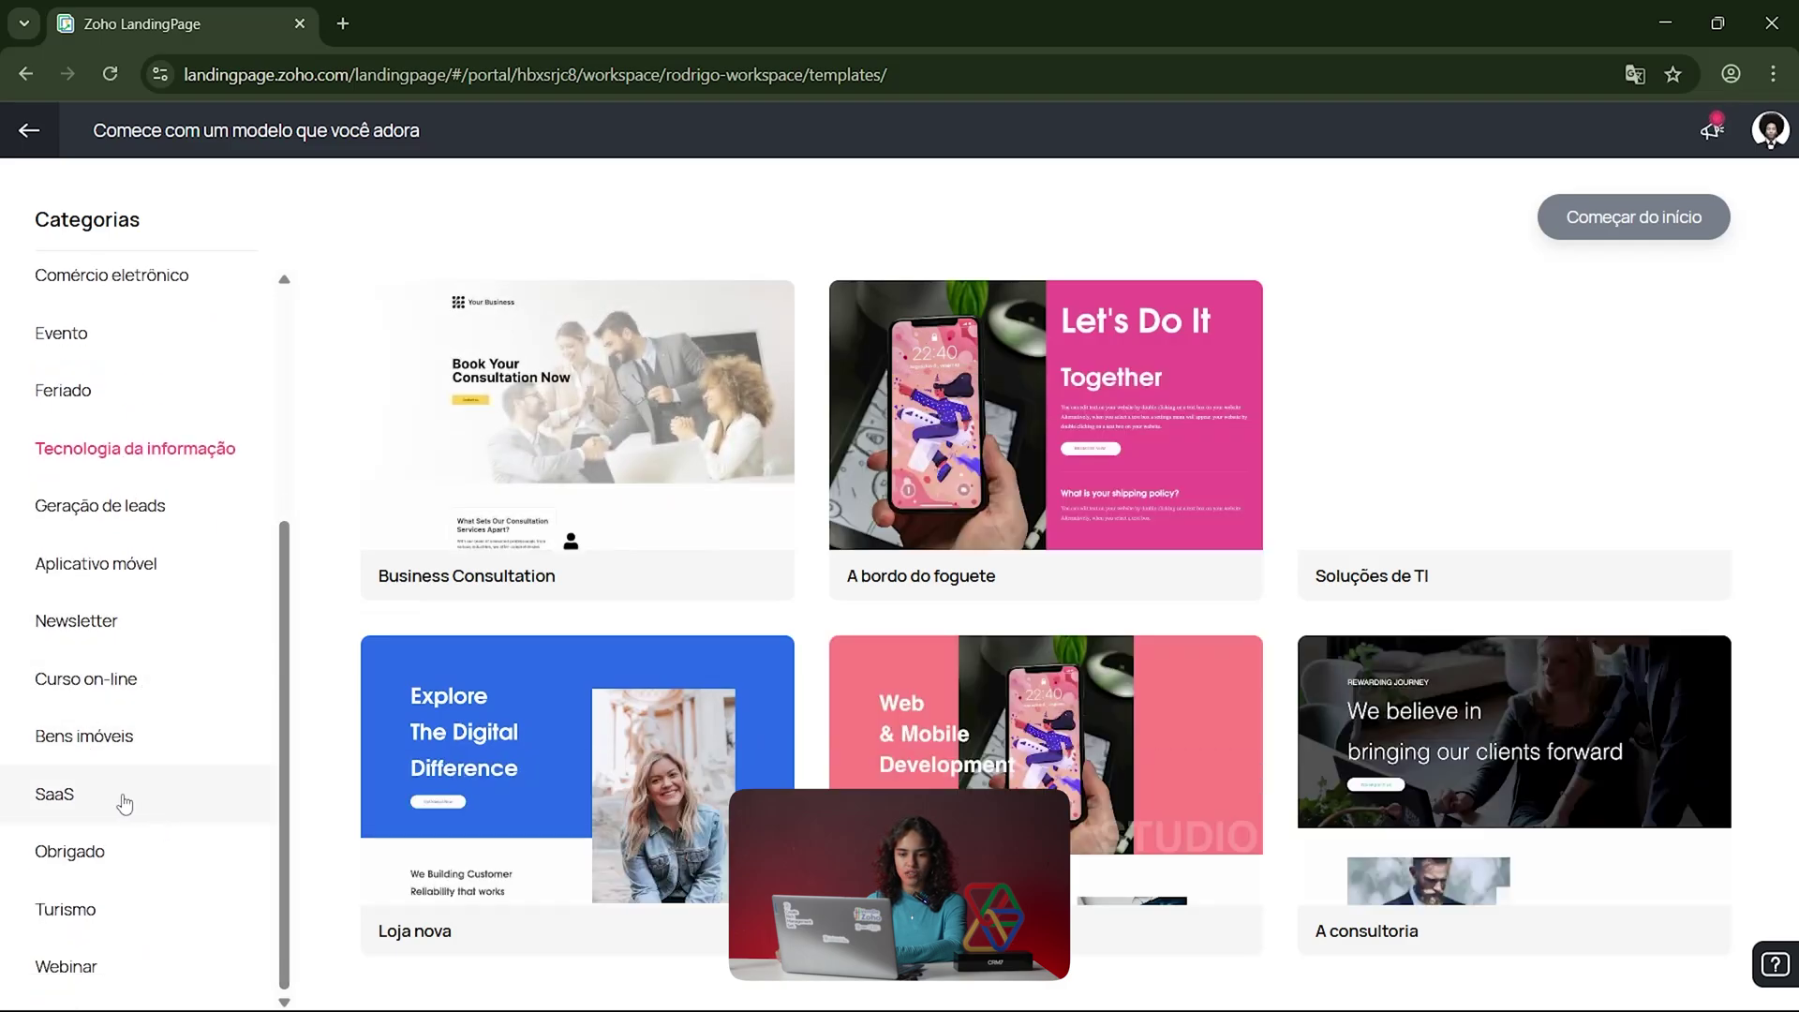
{"action": "left_click", "coordinate": [125, 804]}
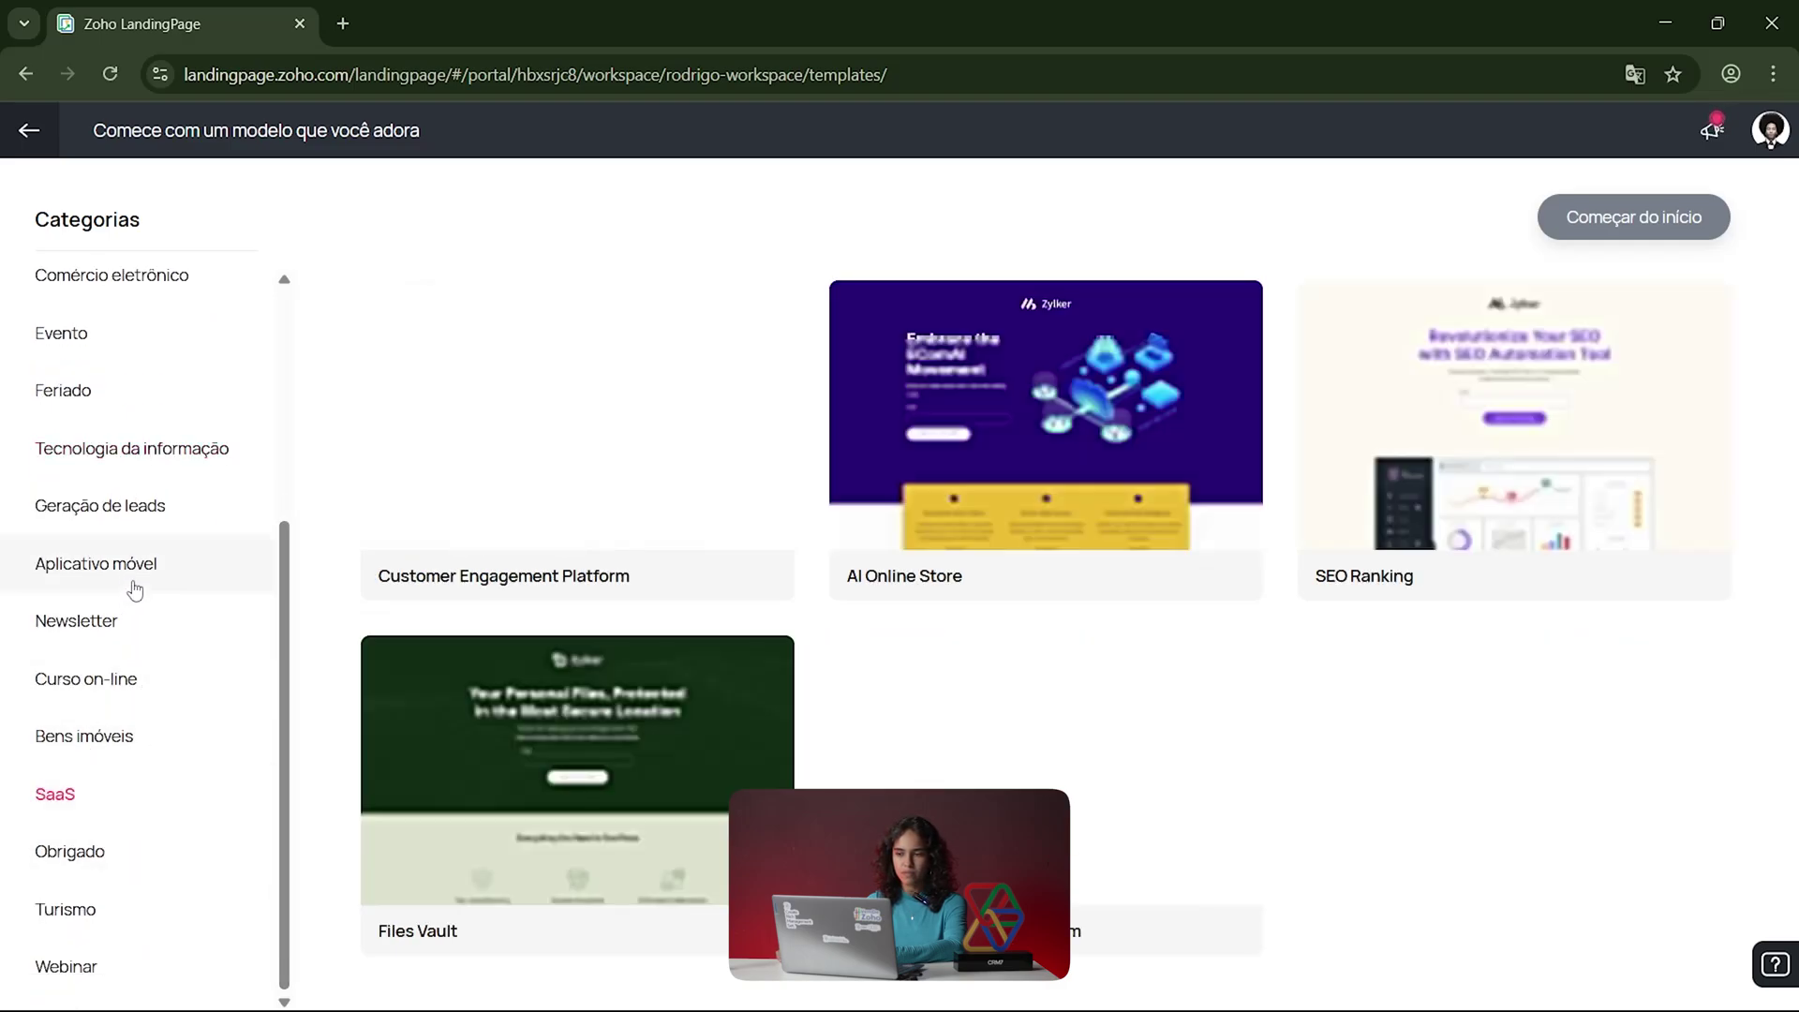
{"action": "scroll", "coordinate": [132, 585], "scroll_direction": "up", "scroll_amount": 4}
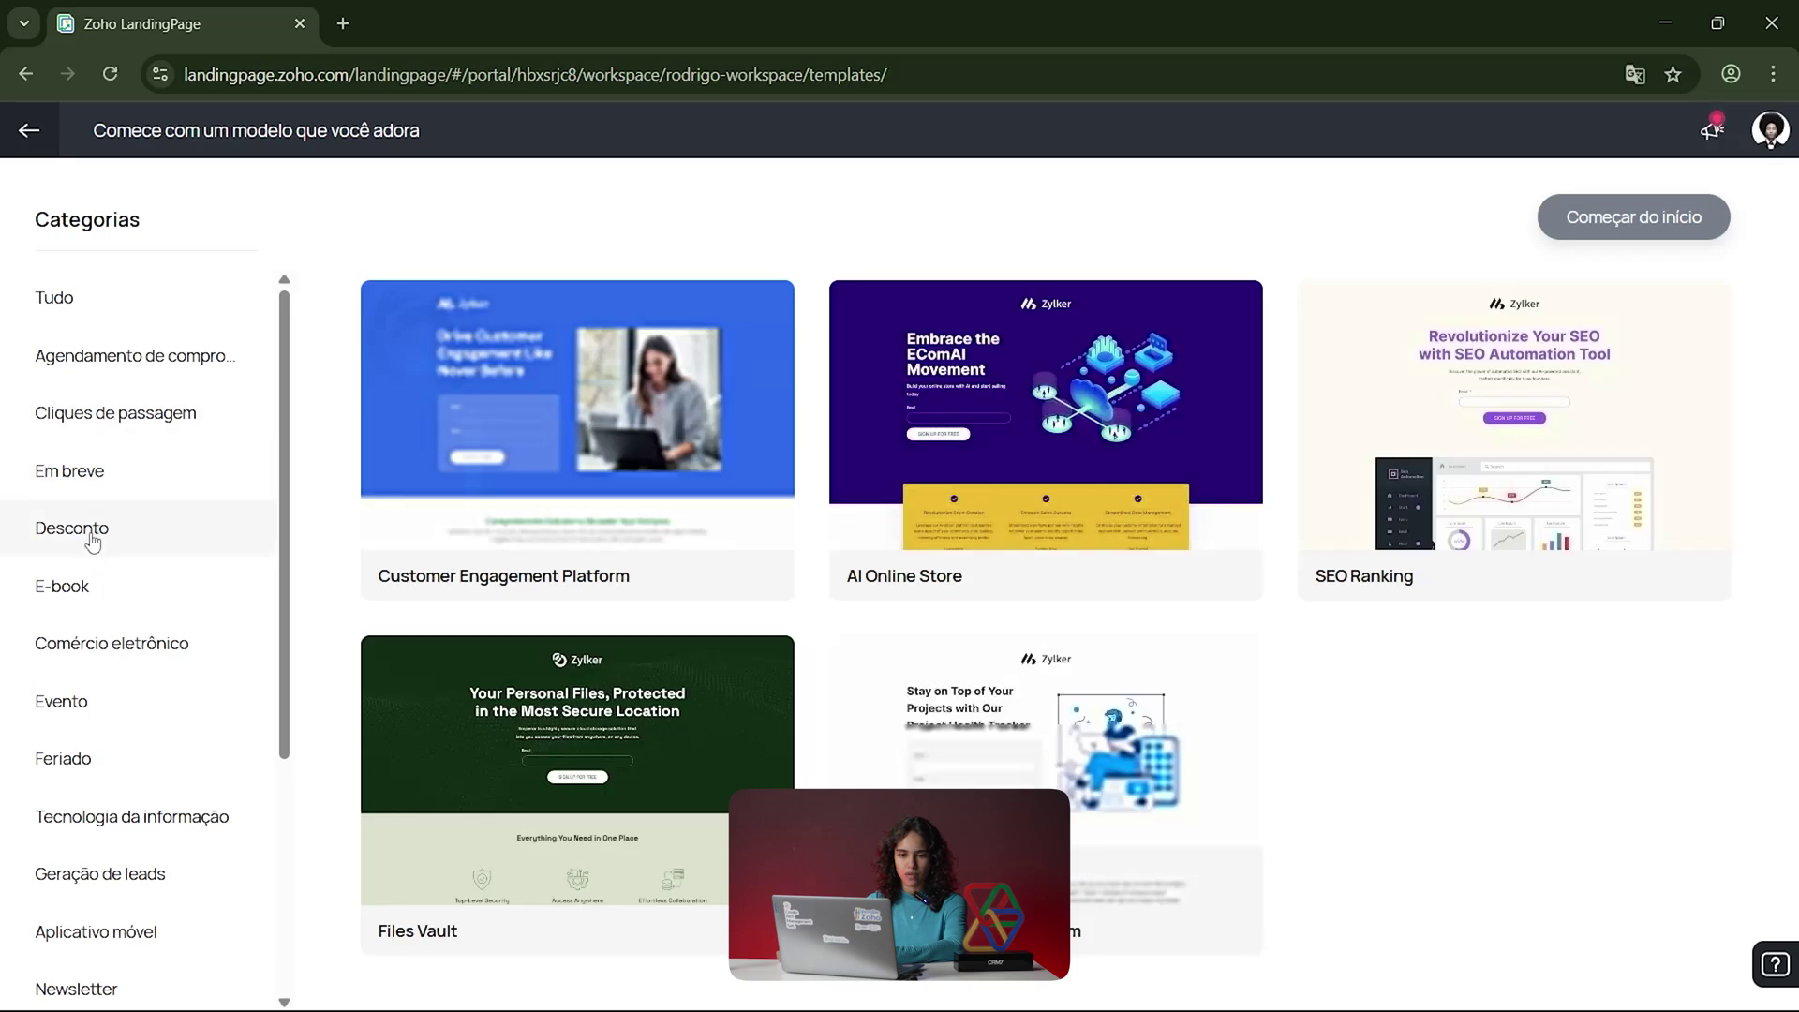
{"action": "left_click", "coordinate": [100, 770]}
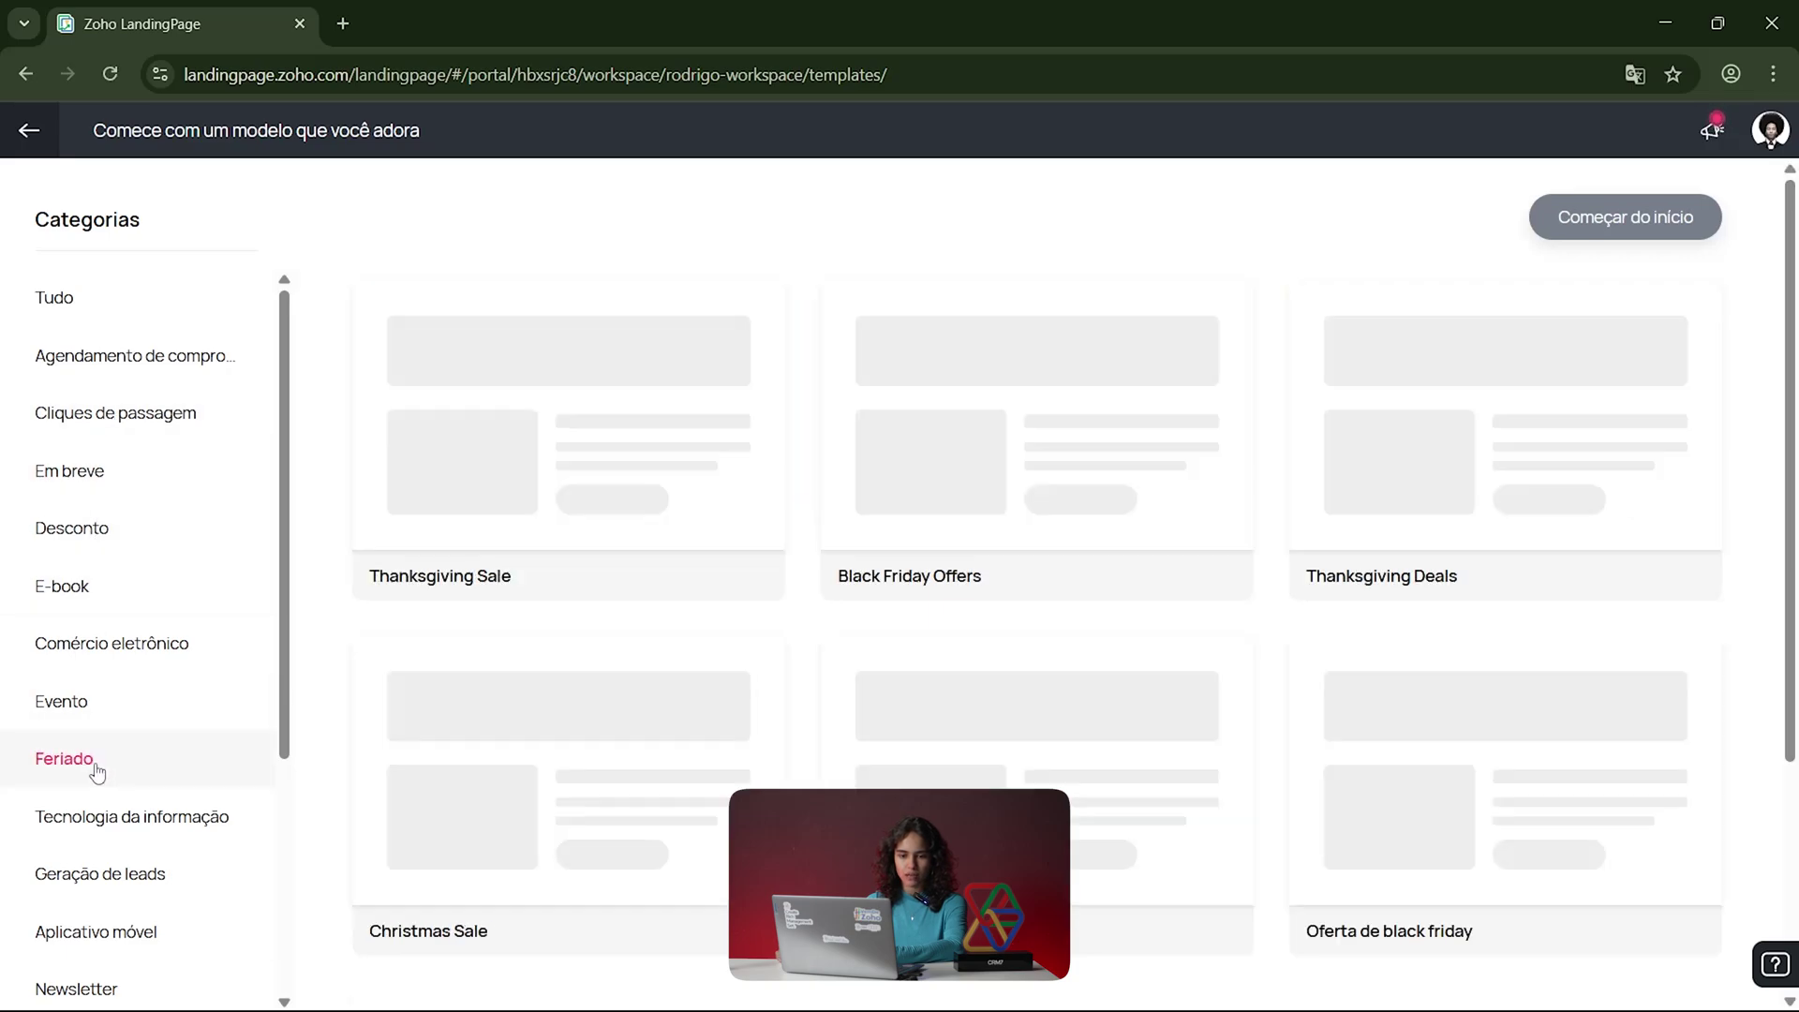
{"action": "left_click", "coordinate": [130, 597]}
{"action": "mouse_move", "coordinate": [982, 422]}
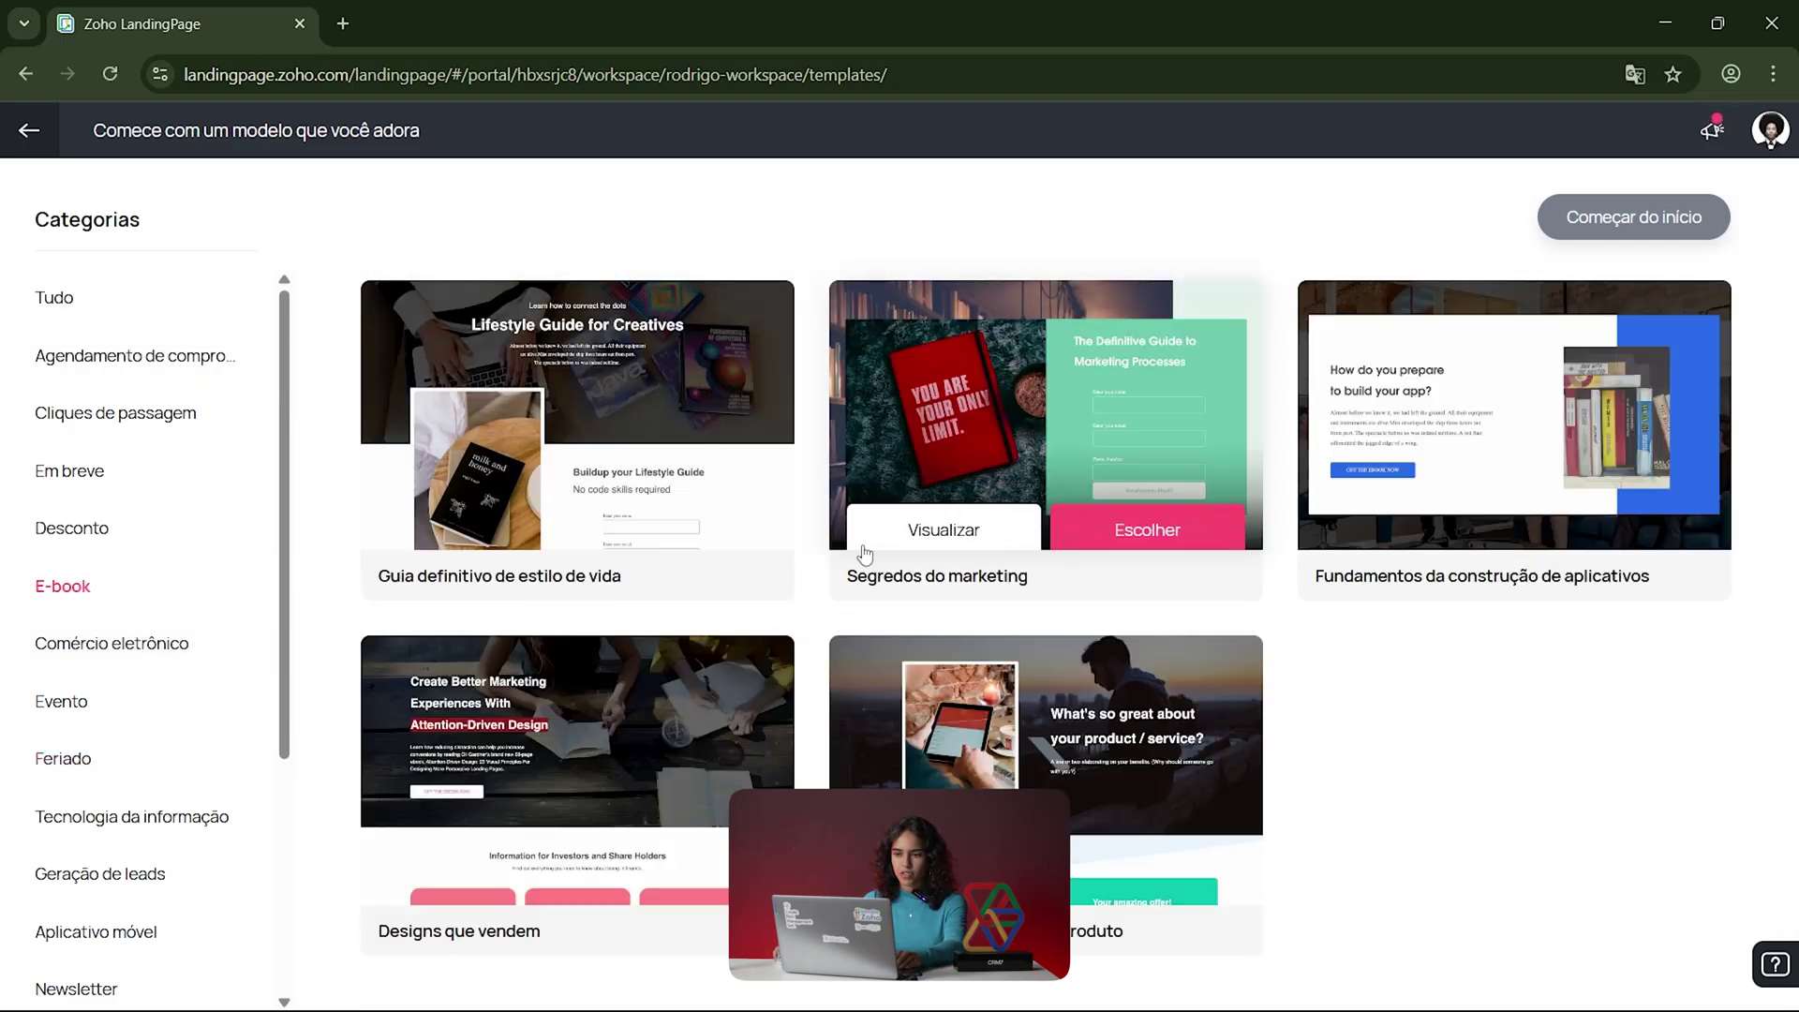
{"action": "mouse_move", "coordinate": [646, 480]}
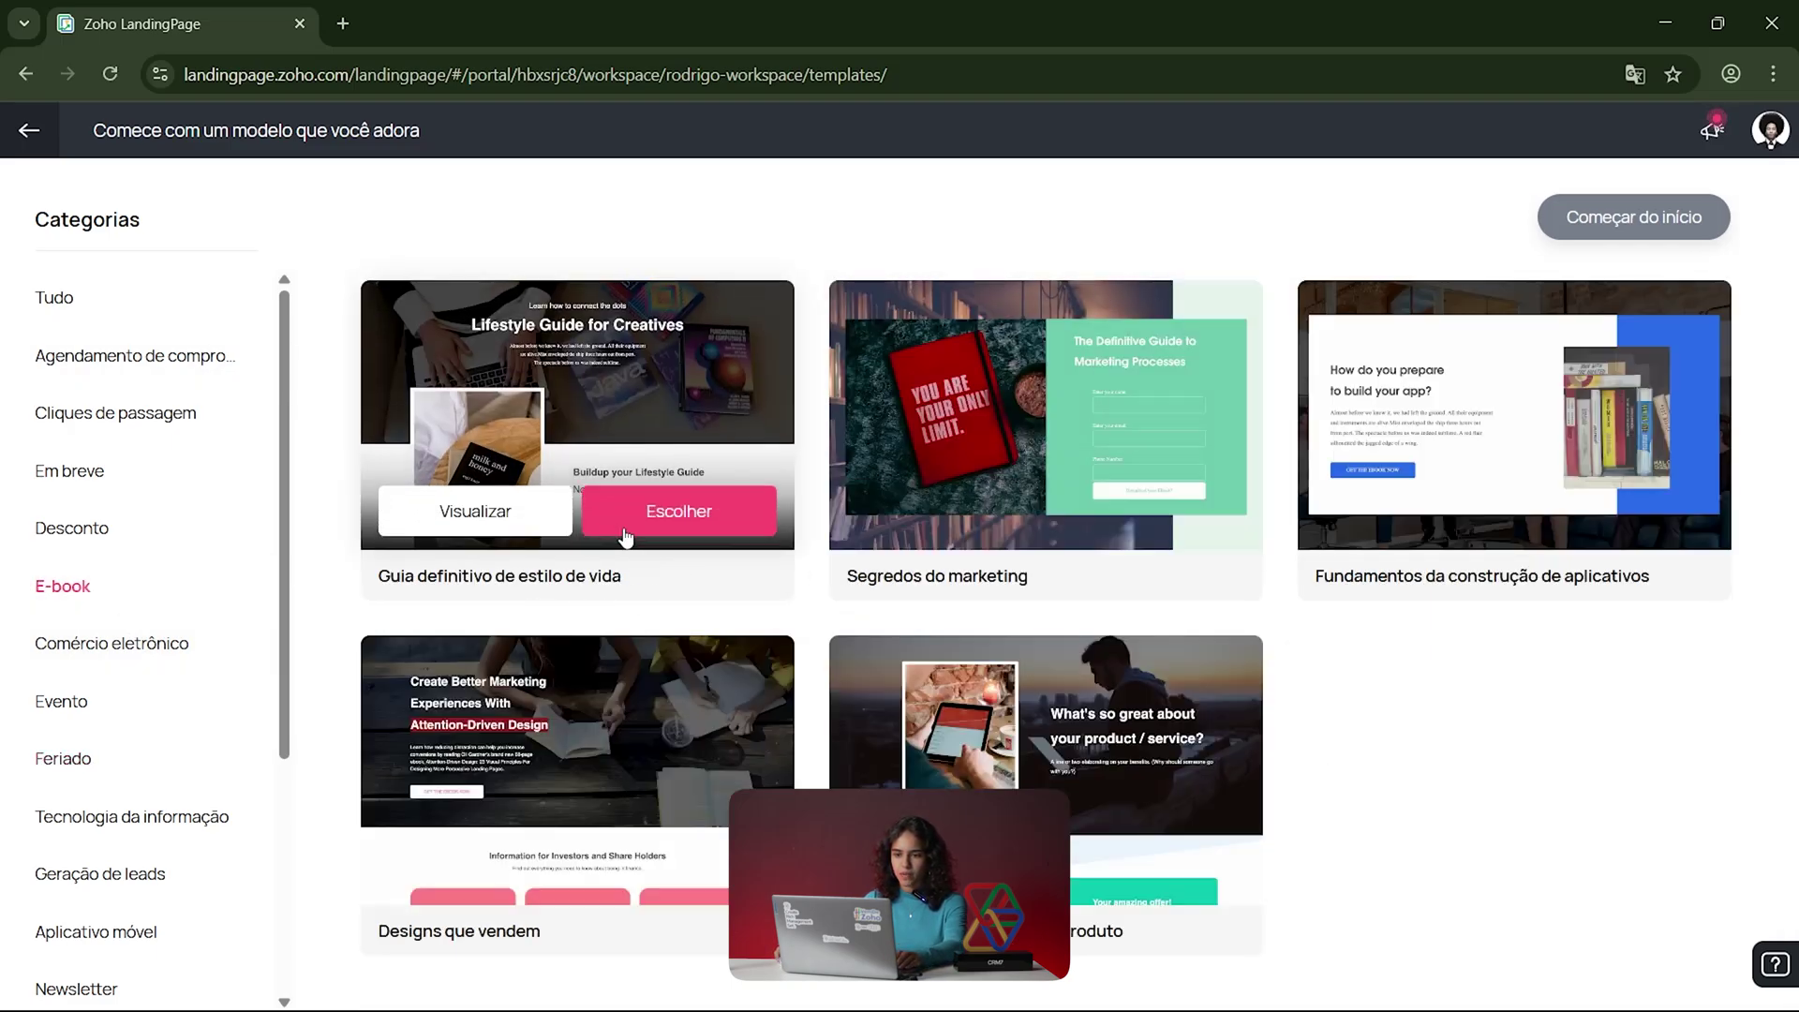
Step: Create a page named 'Direto ao Zoho' from the 'Guia definitivo de estilo de vida' template
{"action": "left_click", "coordinate": [682, 518]}
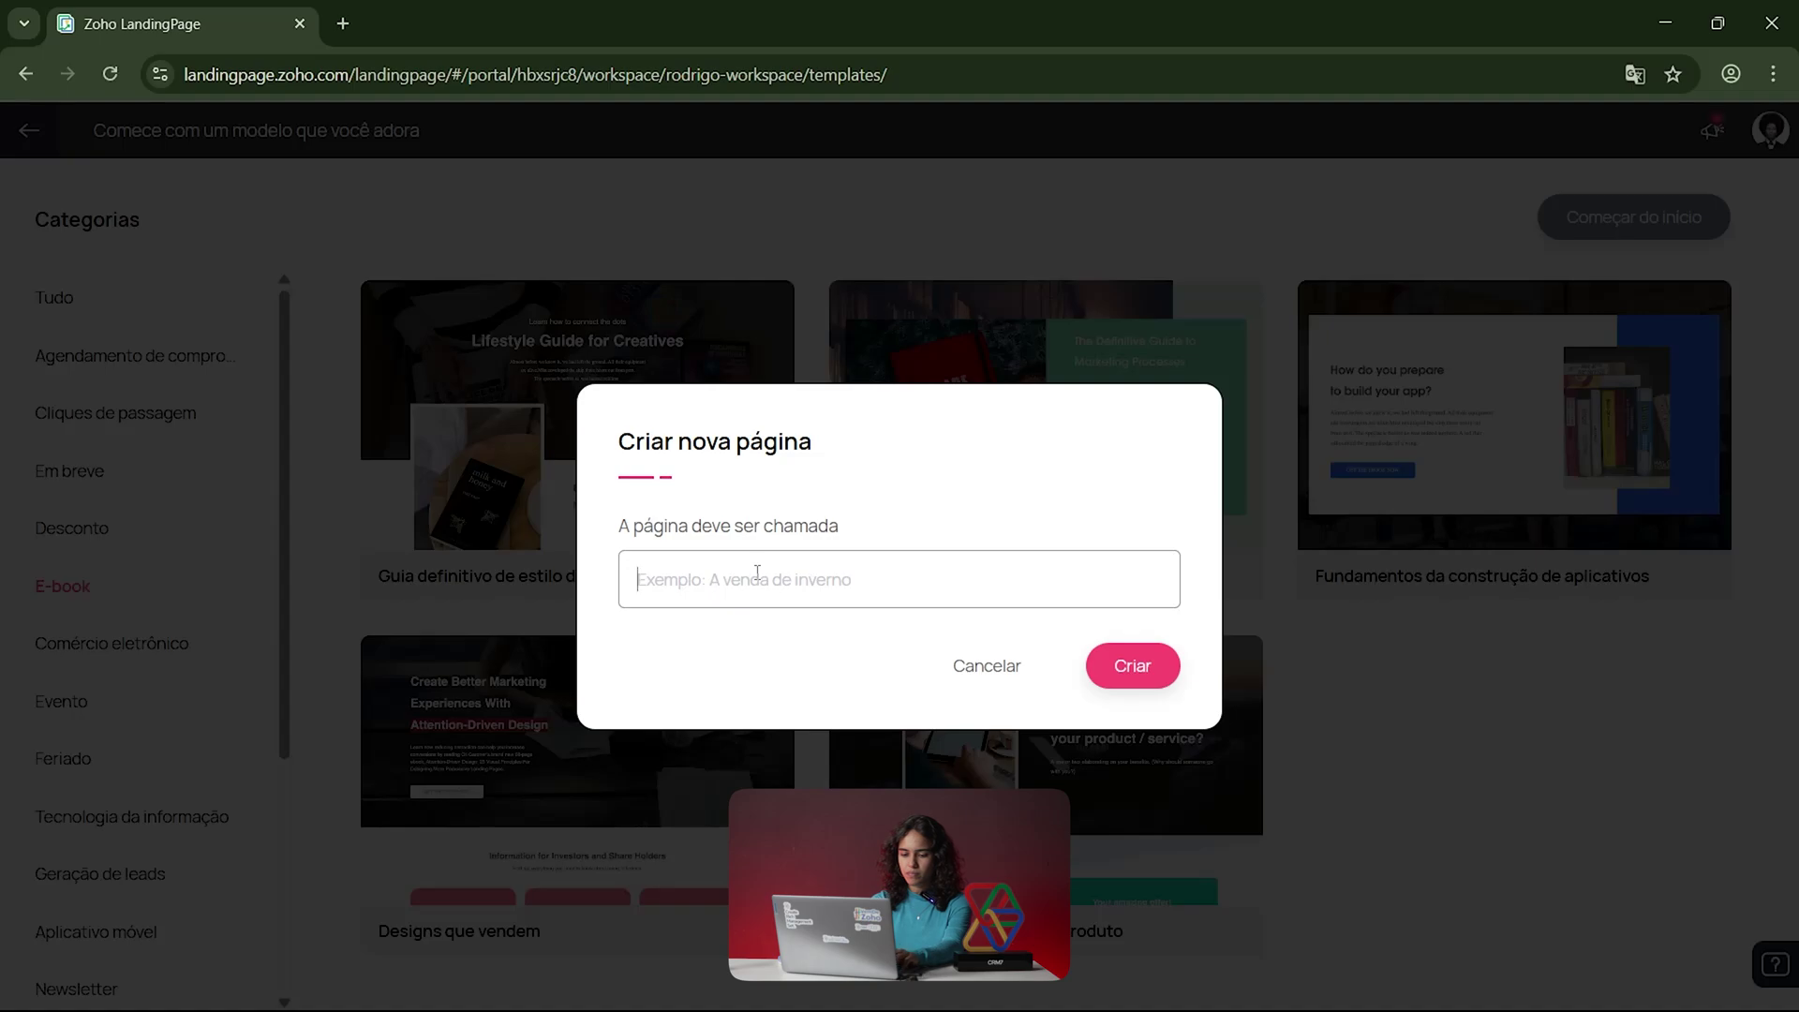
{"action": "type", "text": "Direto ao Zoho"}
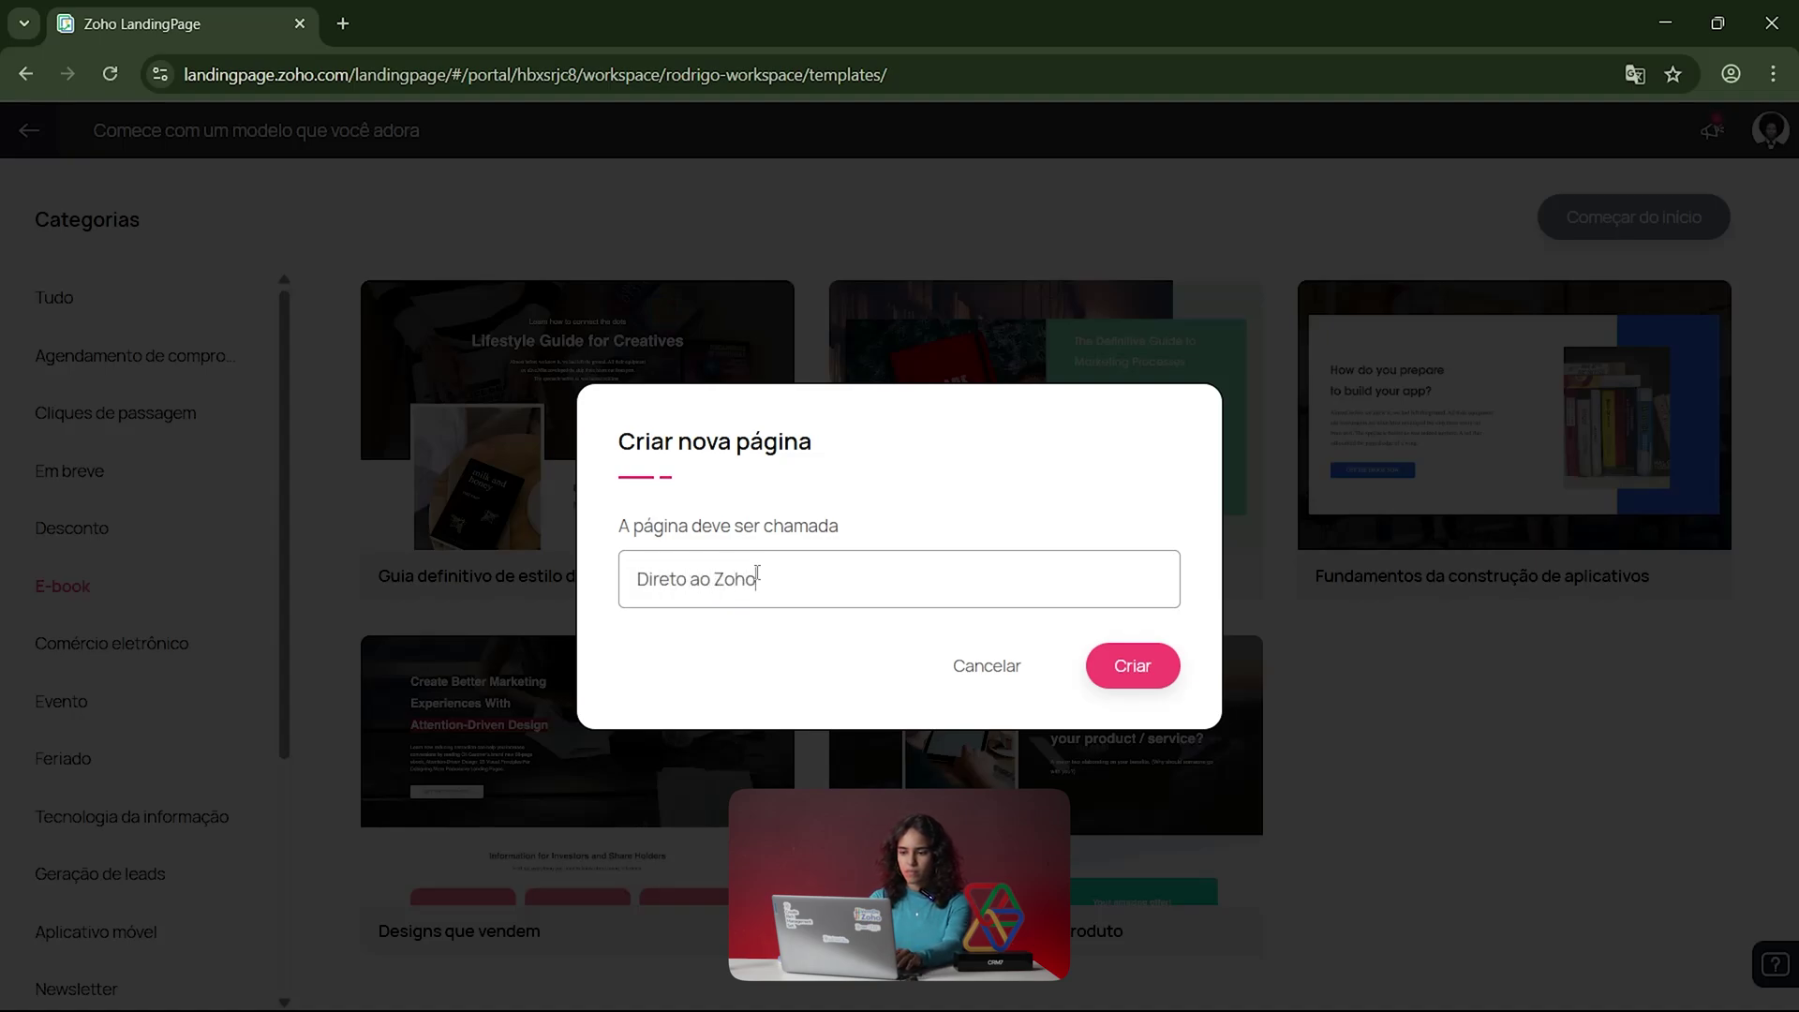
{"action": "left_click", "coordinate": [1137, 669]}
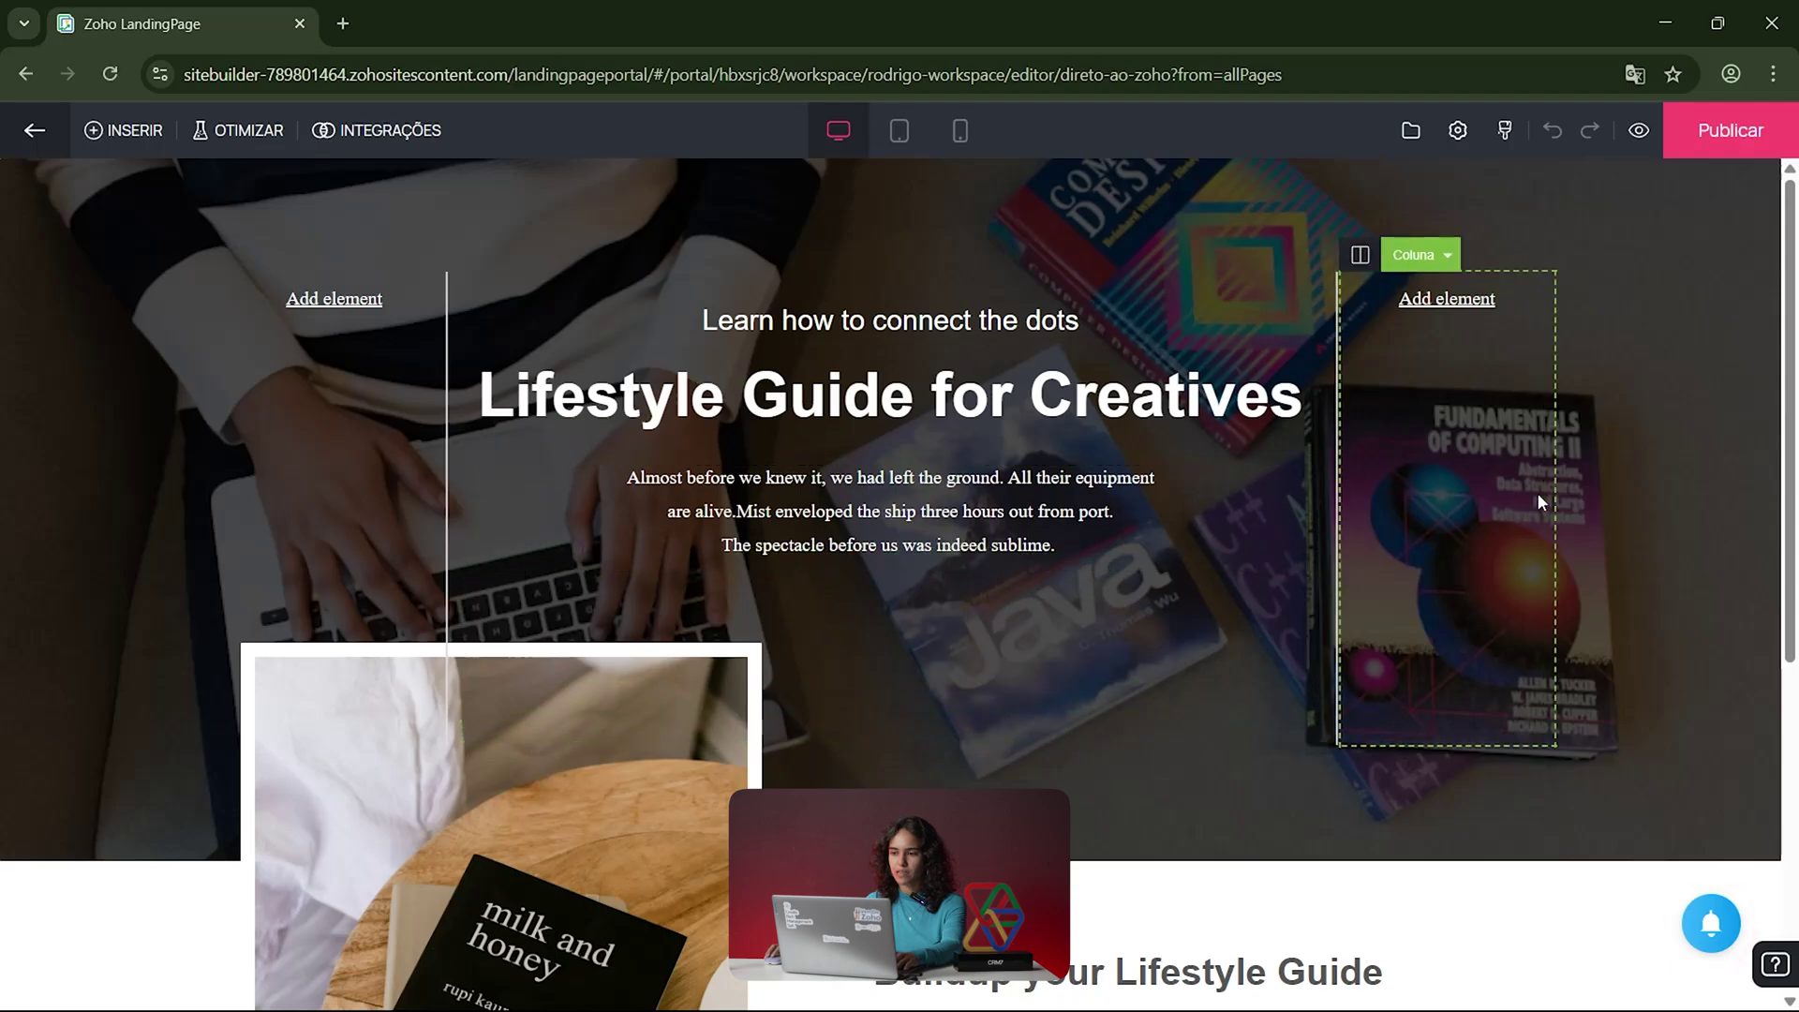
Step: Select the Cabeçalho heading and check its level and decorative style options, keeping level 1
{"action": "scroll", "coordinate": [1538, 493], "scroll_direction": "down", "scroll_amount": 4}
{"action": "scroll", "coordinate": [1538, 499], "scroll_direction": "down", "scroll_amount": 3}
{"action": "scroll", "coordinate": [1499, 562], "scroll_direction": "up", "scroll_amount": 7}
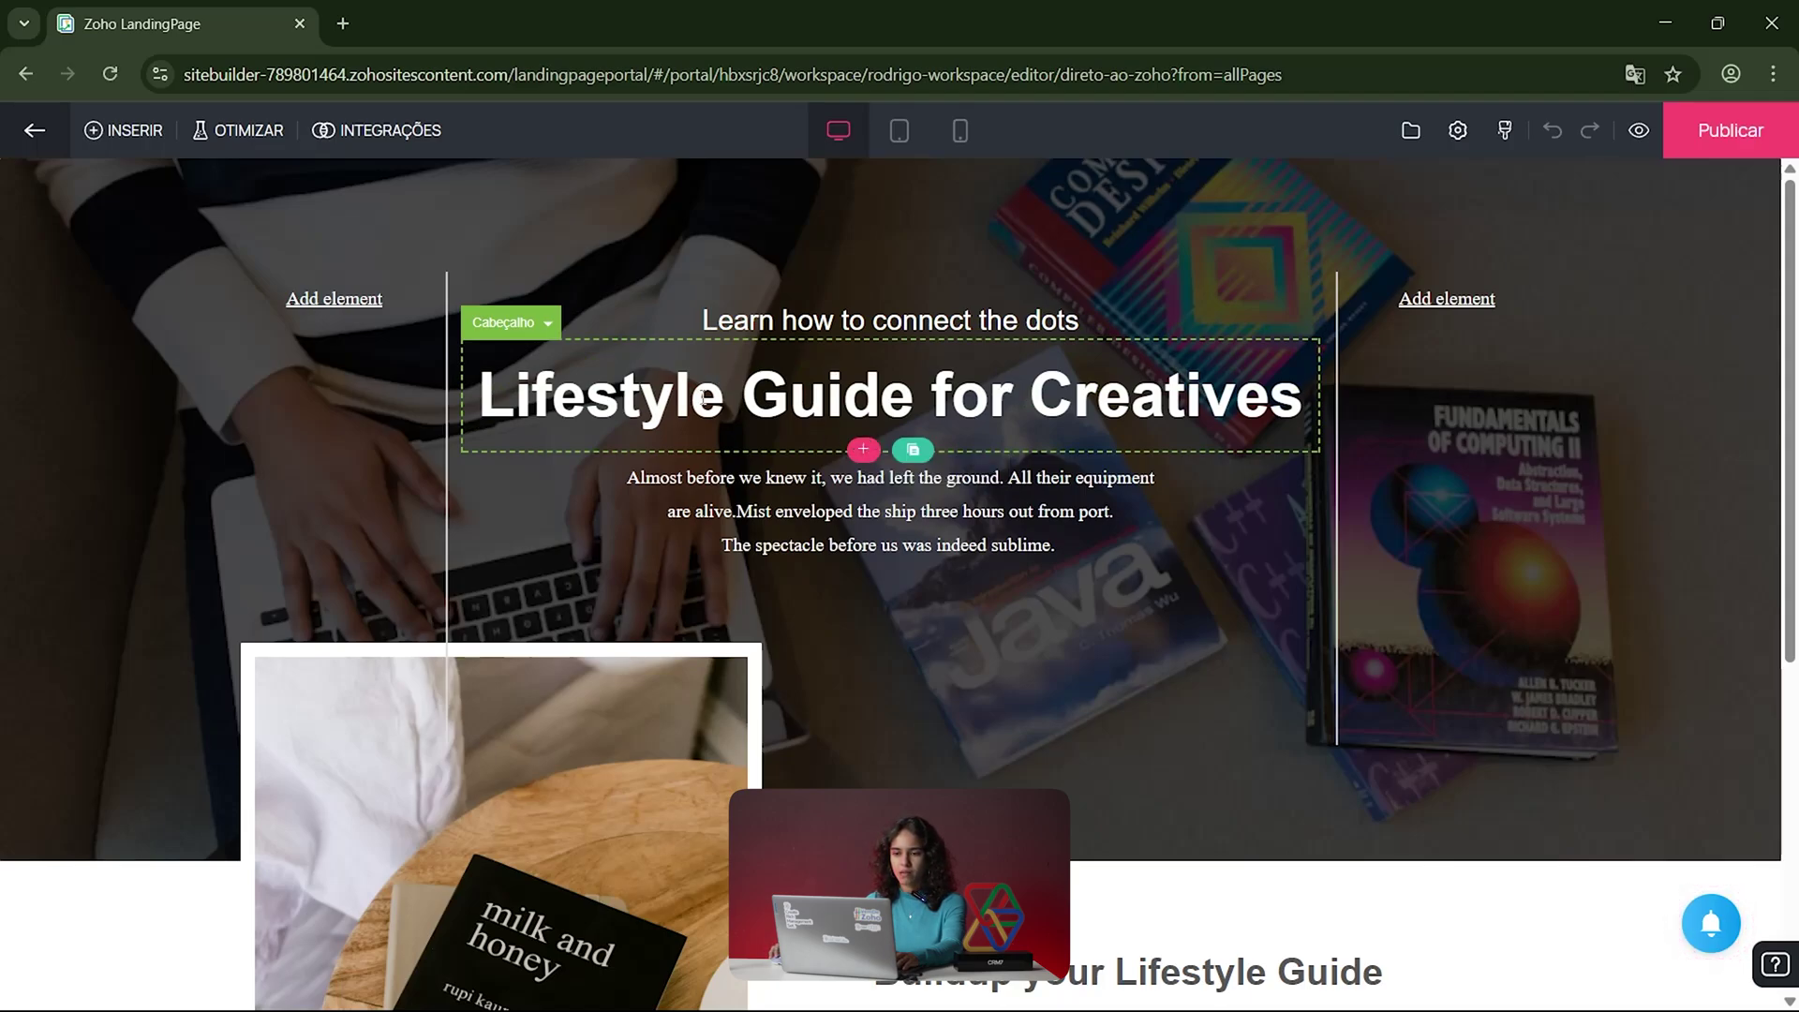
{"action": "left_click", "coordinate": [569, 400]}
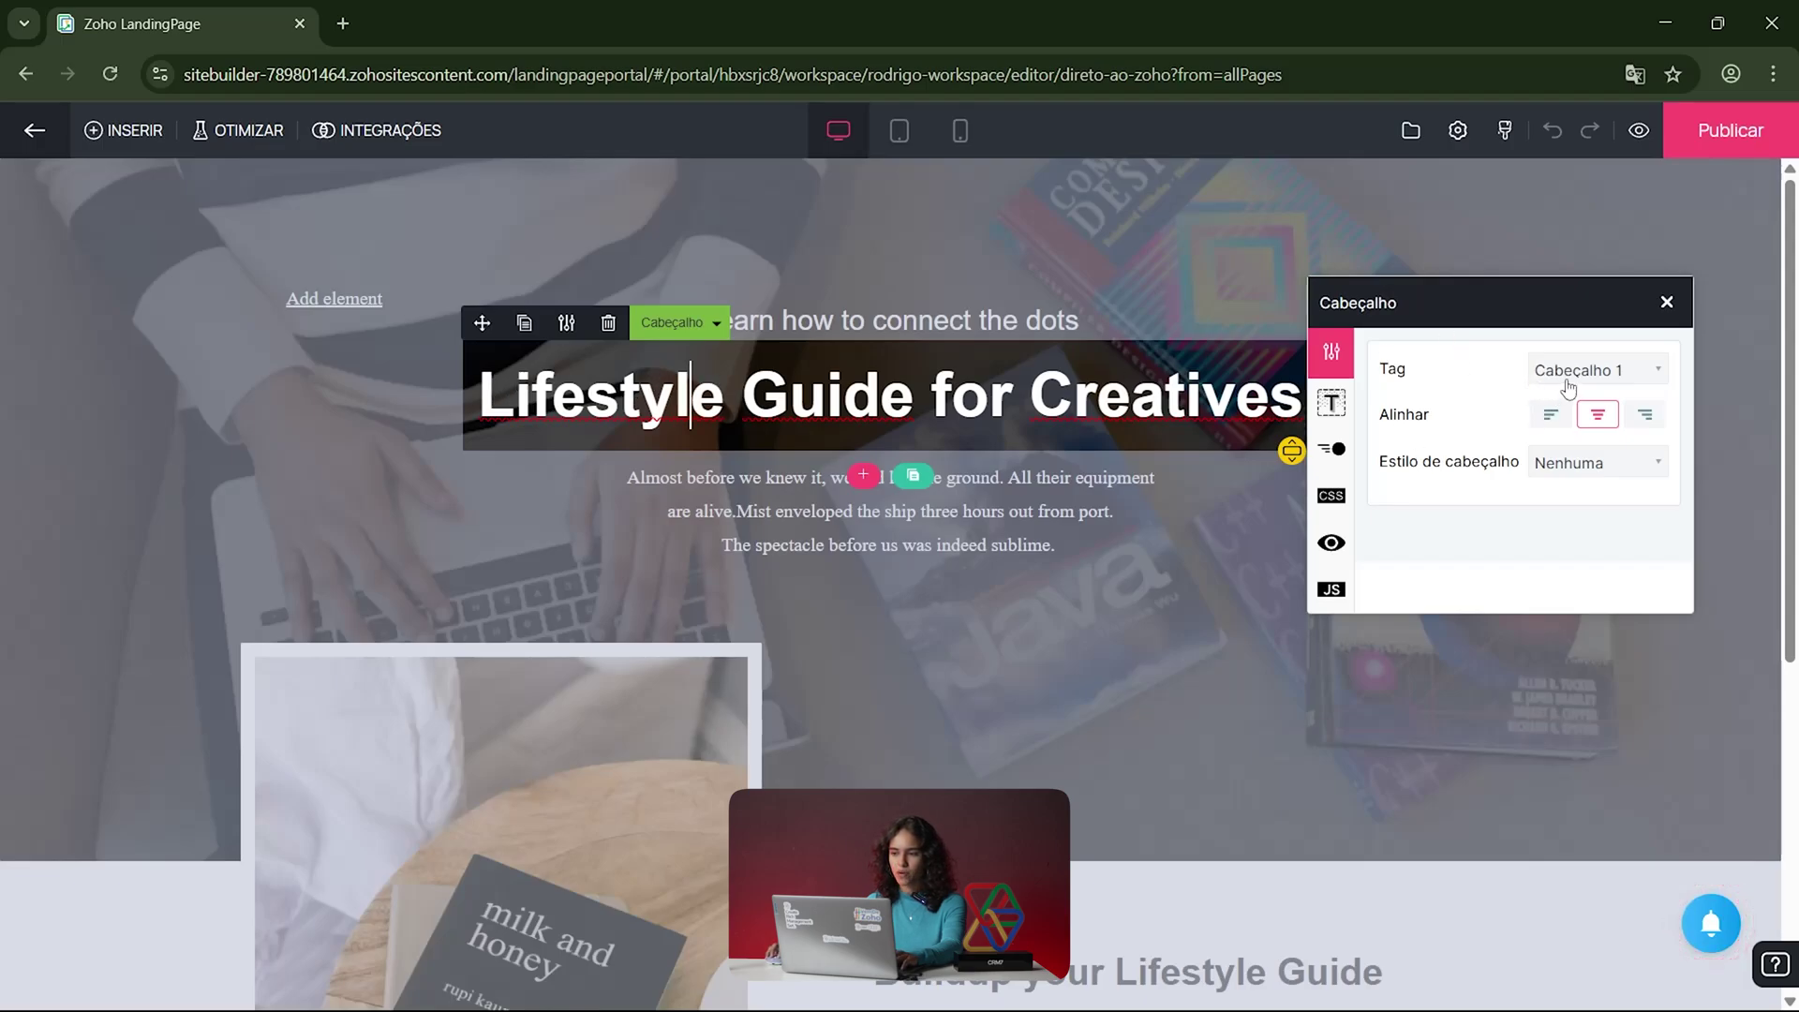
{"action": "left_click_drag", "start_coordinate": [1506, 313], "coordinate": [1560, 313]}
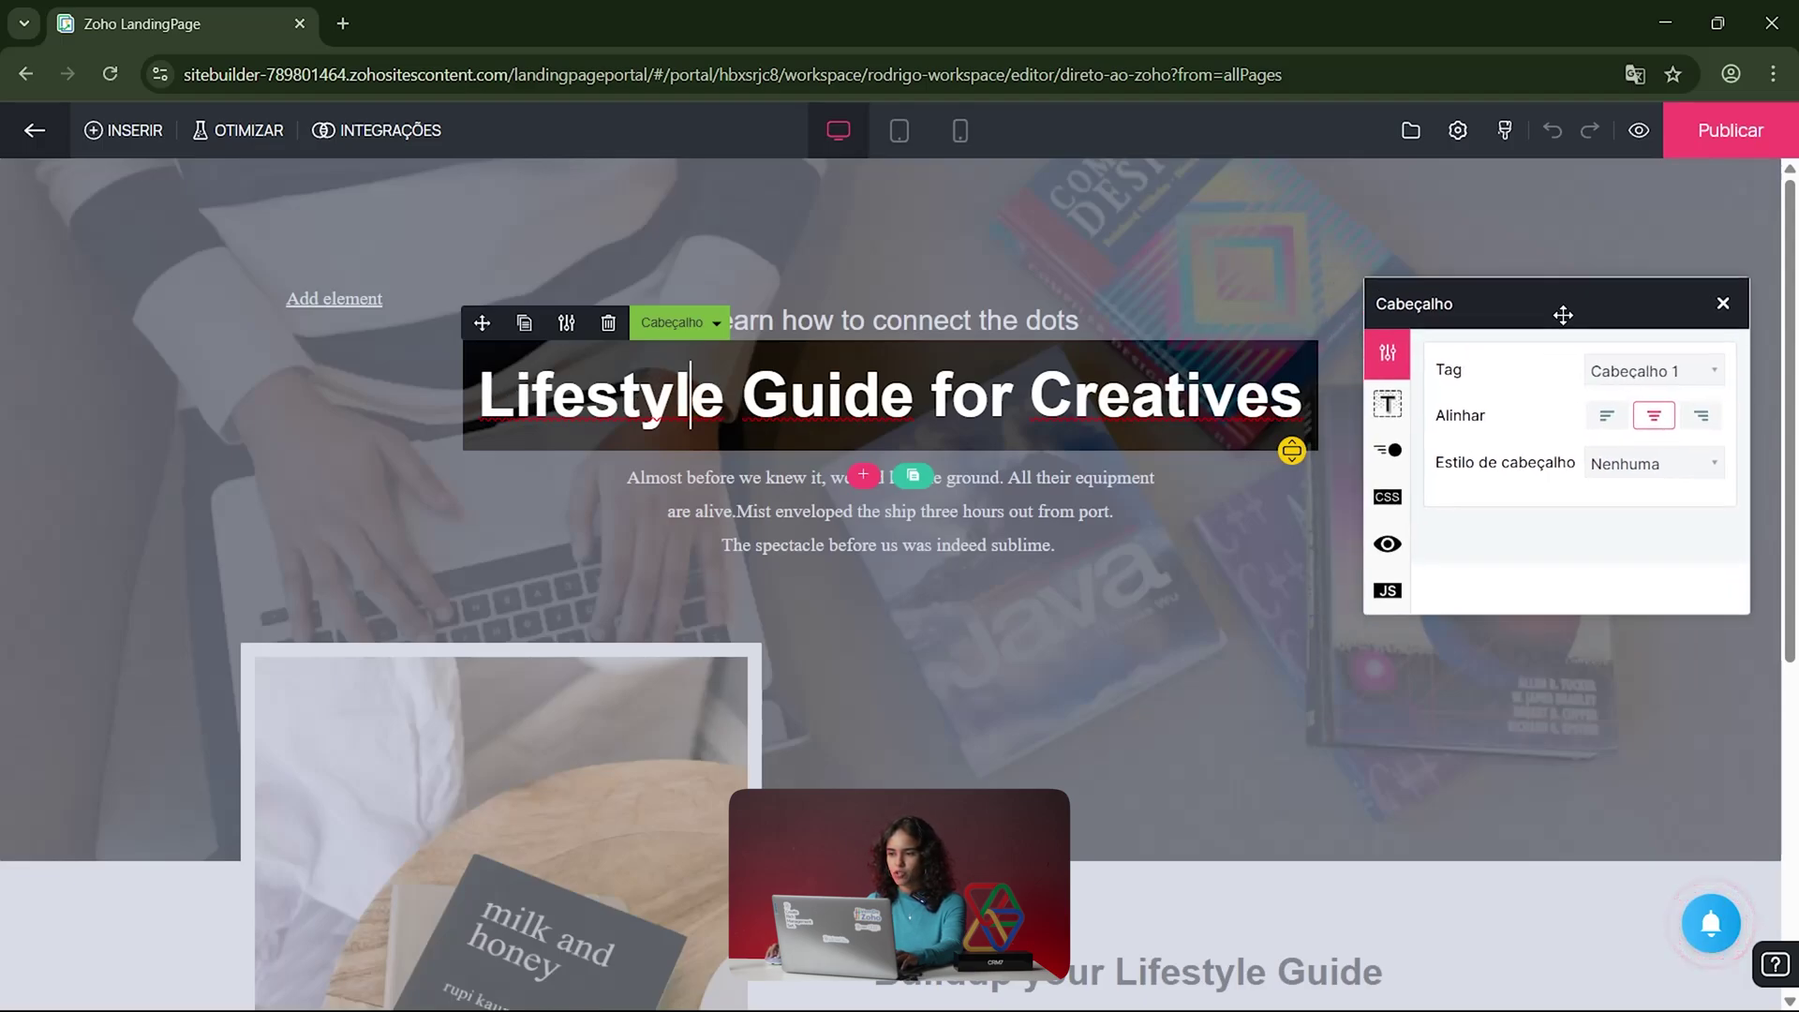
{"action": "left_click", "coordinate": [1634, 372]}
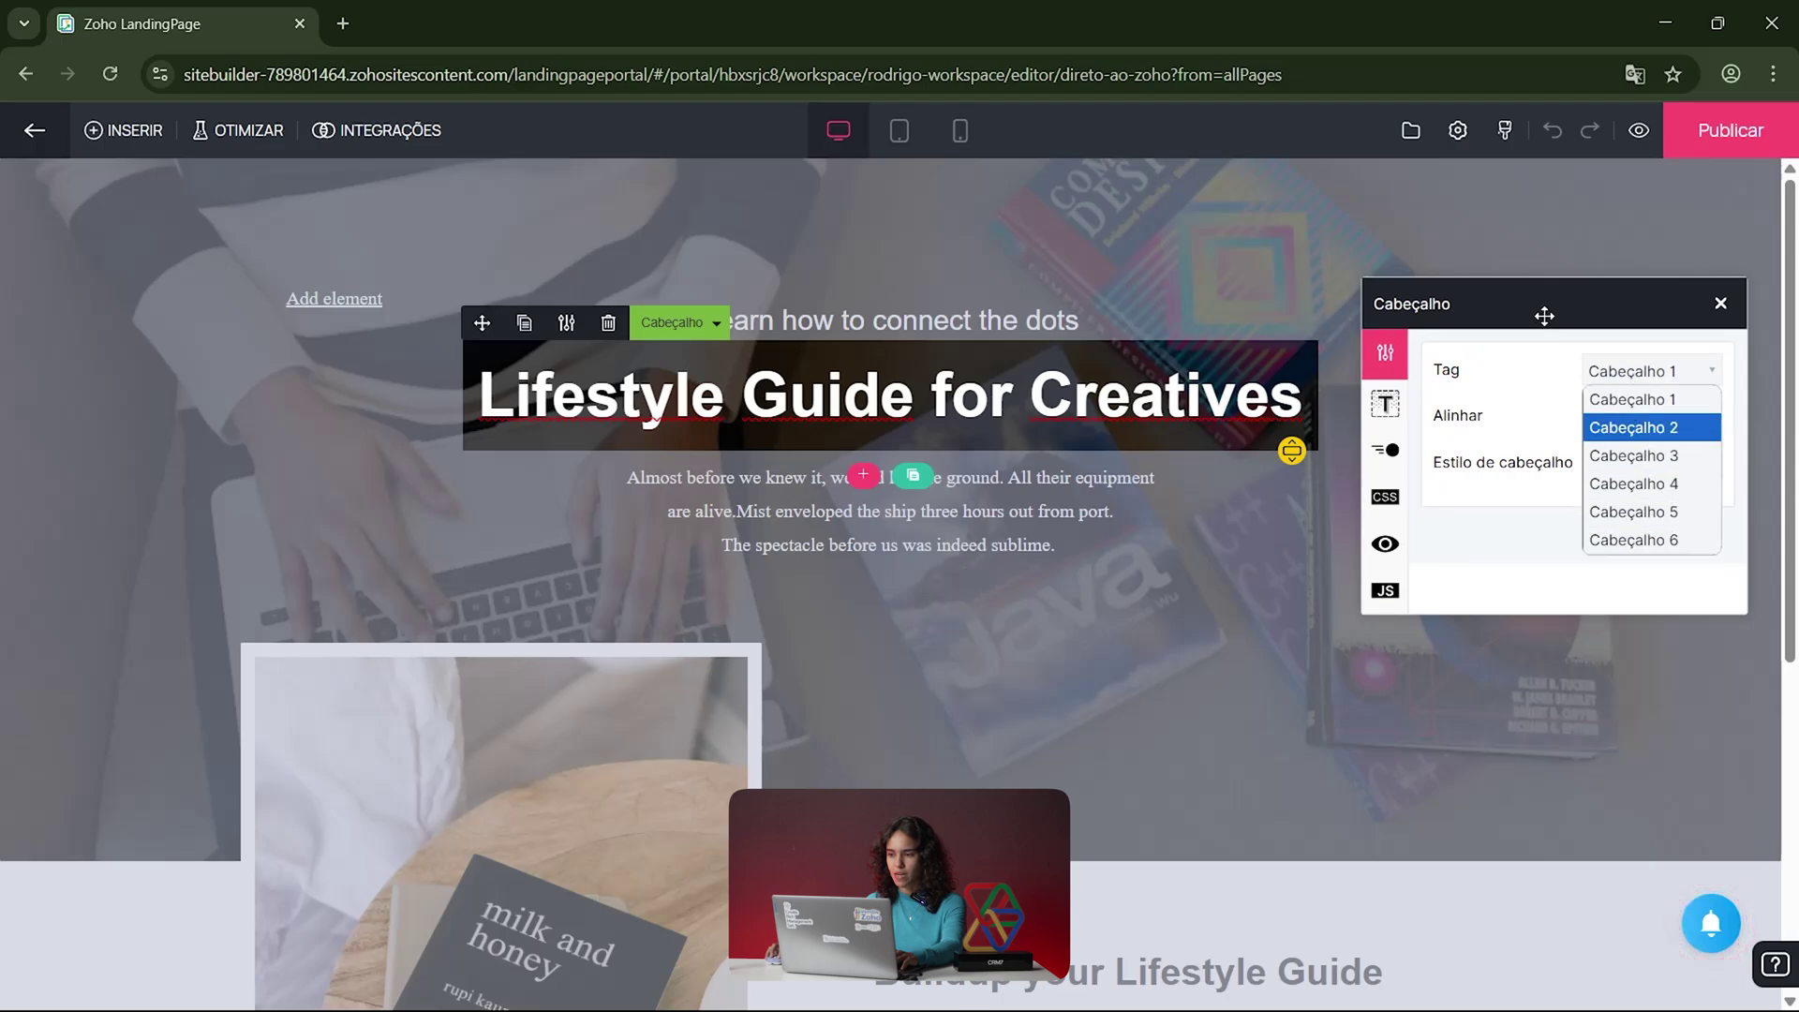
{"action": "left_click_drag", "start_coordinate": [1544, 316], "coordinate": [1541, 320]}
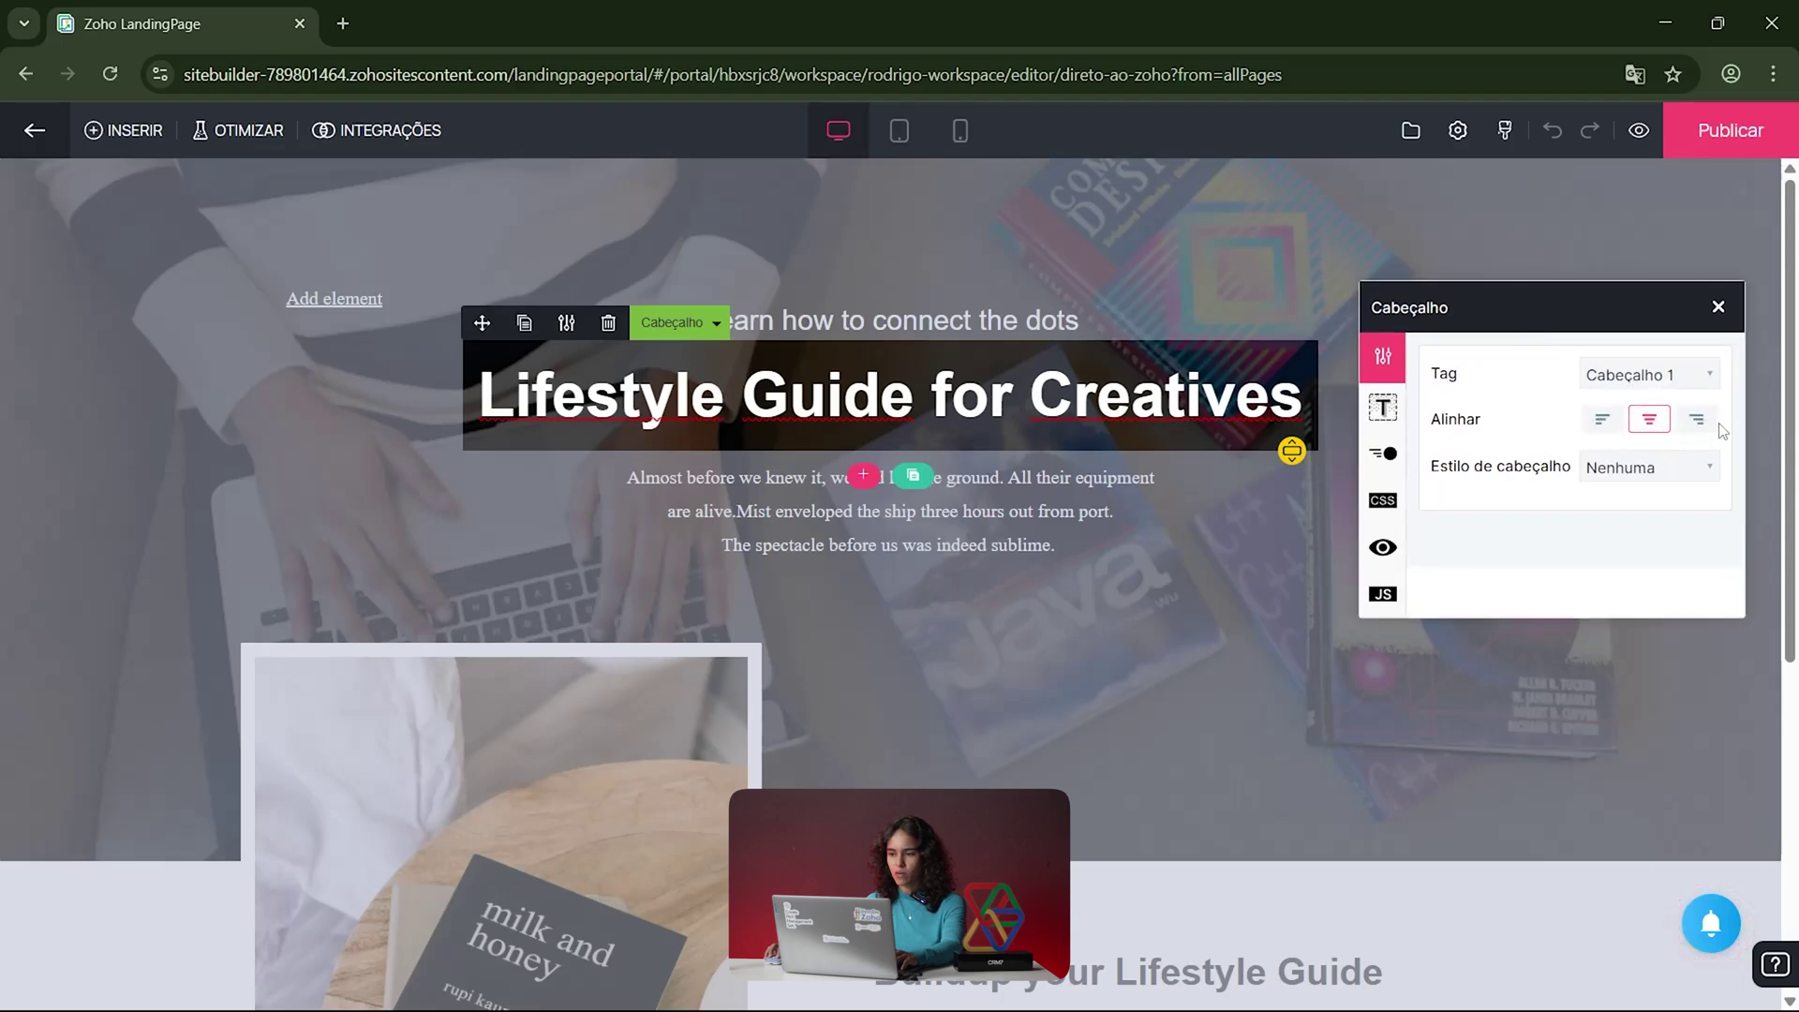
{"action": "left_click", "coordinate": [1675, 473]}
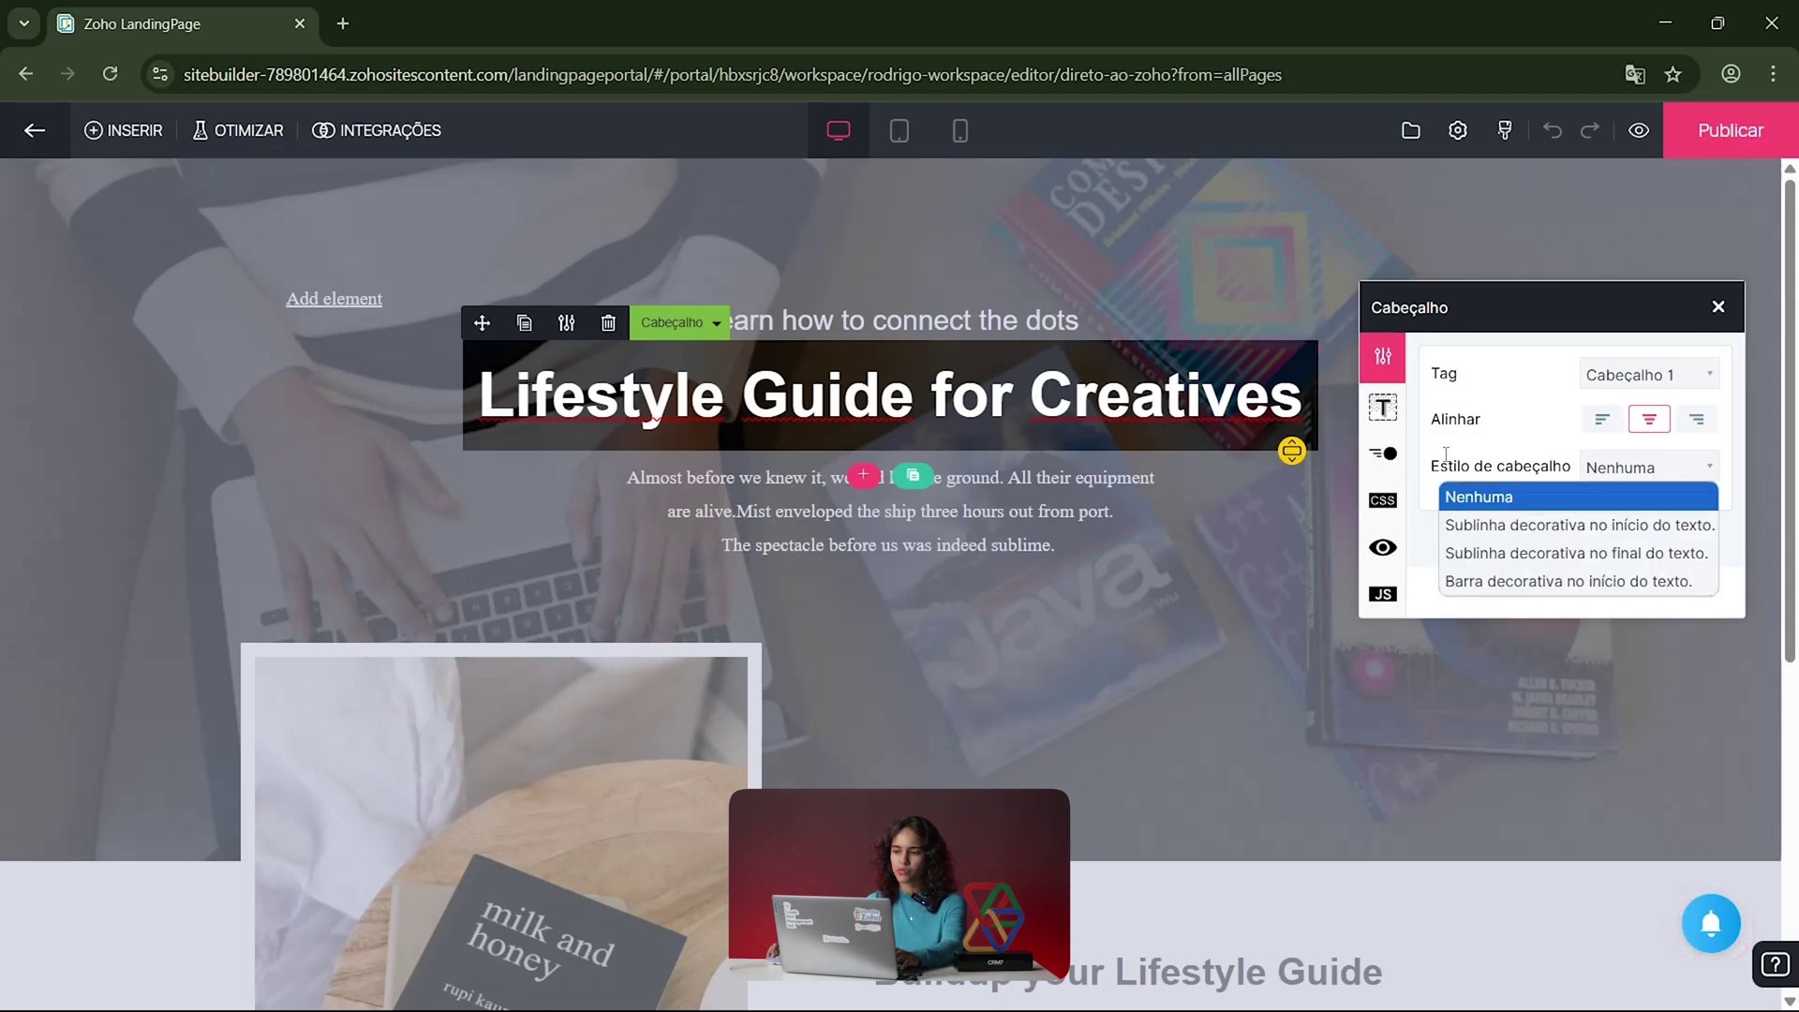
Step: Inspect the heading's typography, font size, text colour and border settings without changing colour
{"action": "left_click", "coordinate": [1396, 423]}
{"action": "left_click", "coordinate": [1514, 374]}
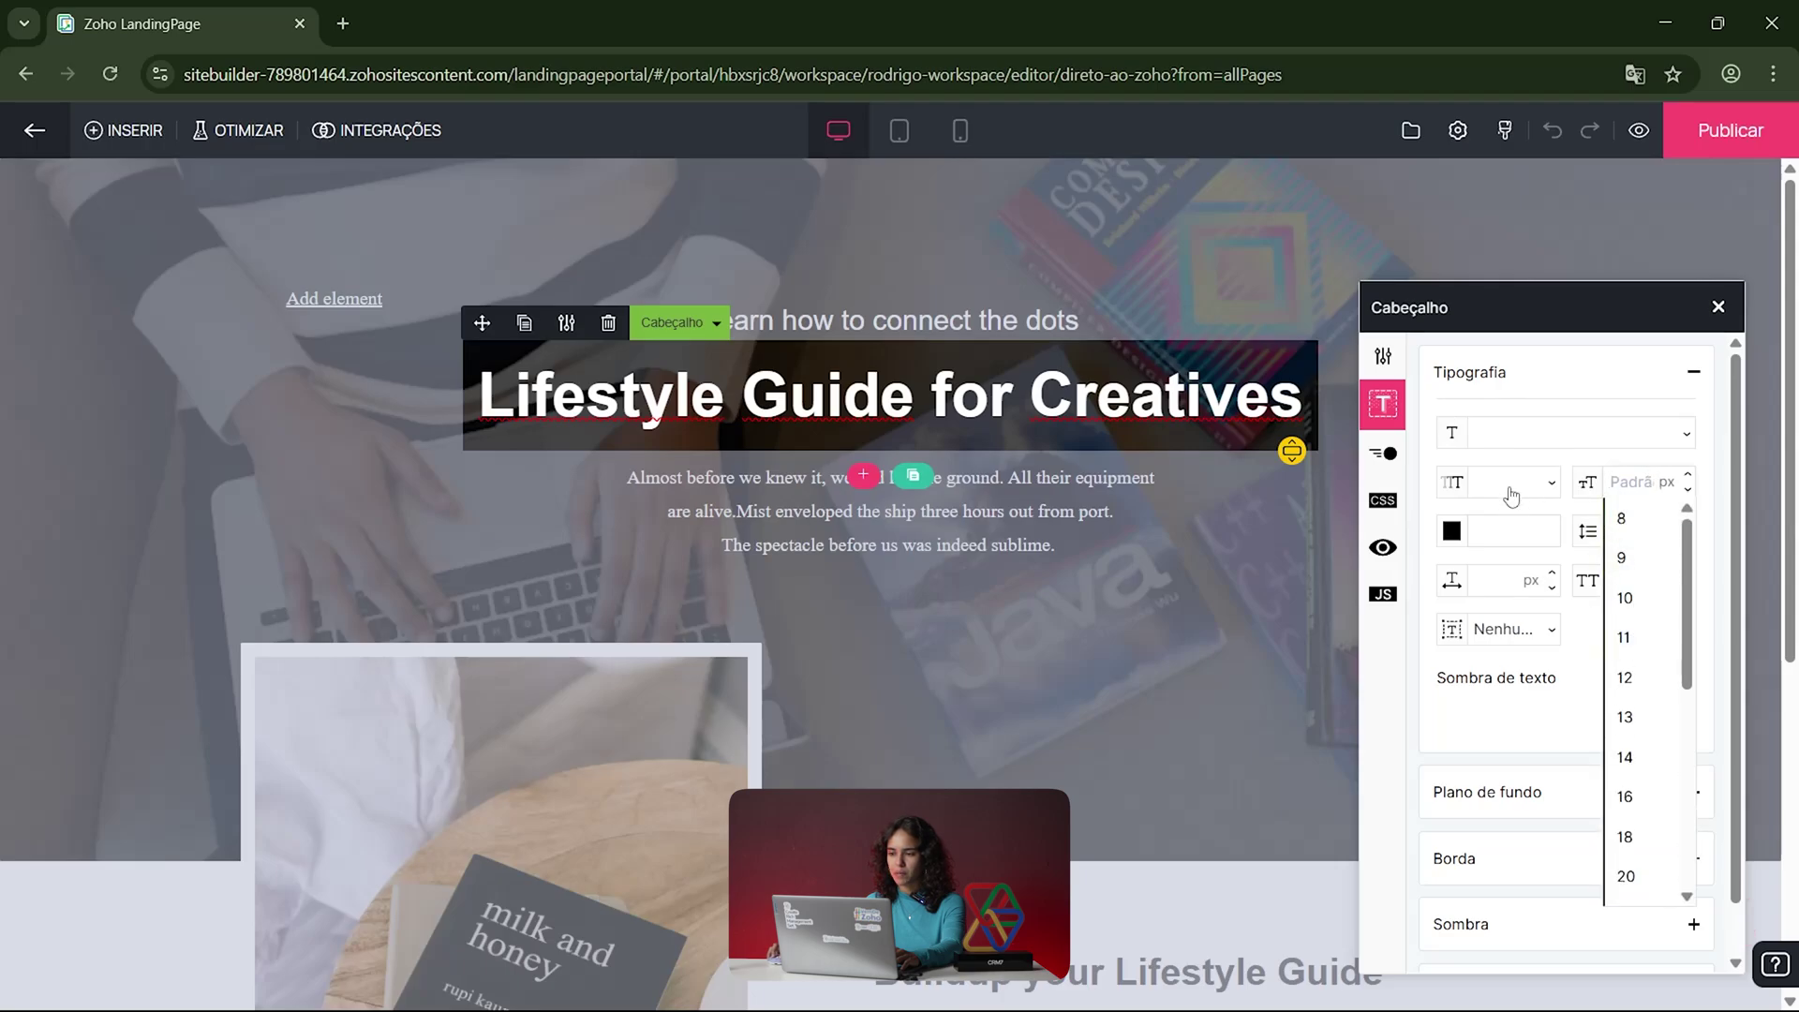
{"action": "left_click", "coordinate": [1480, 493]}
{"action": "left_click", "coordinate": [1447, 532]}
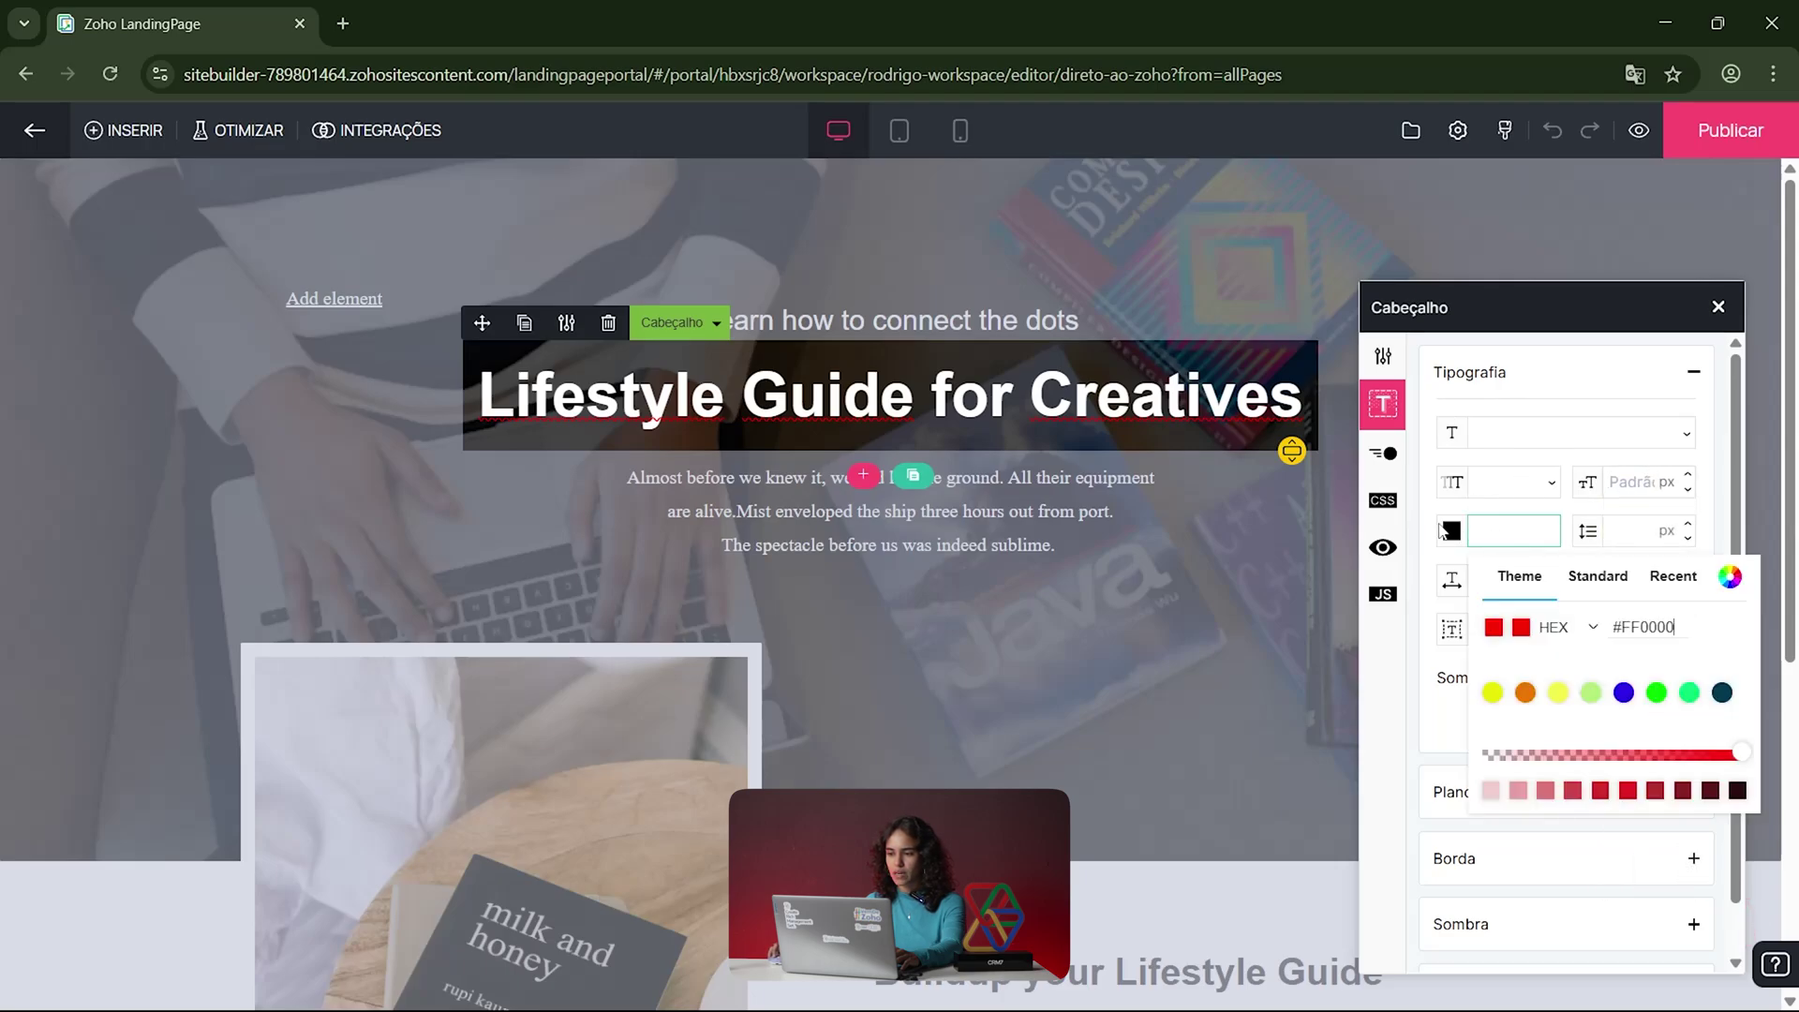
{"action": "left_click", "coordinate": [1633, 528]}
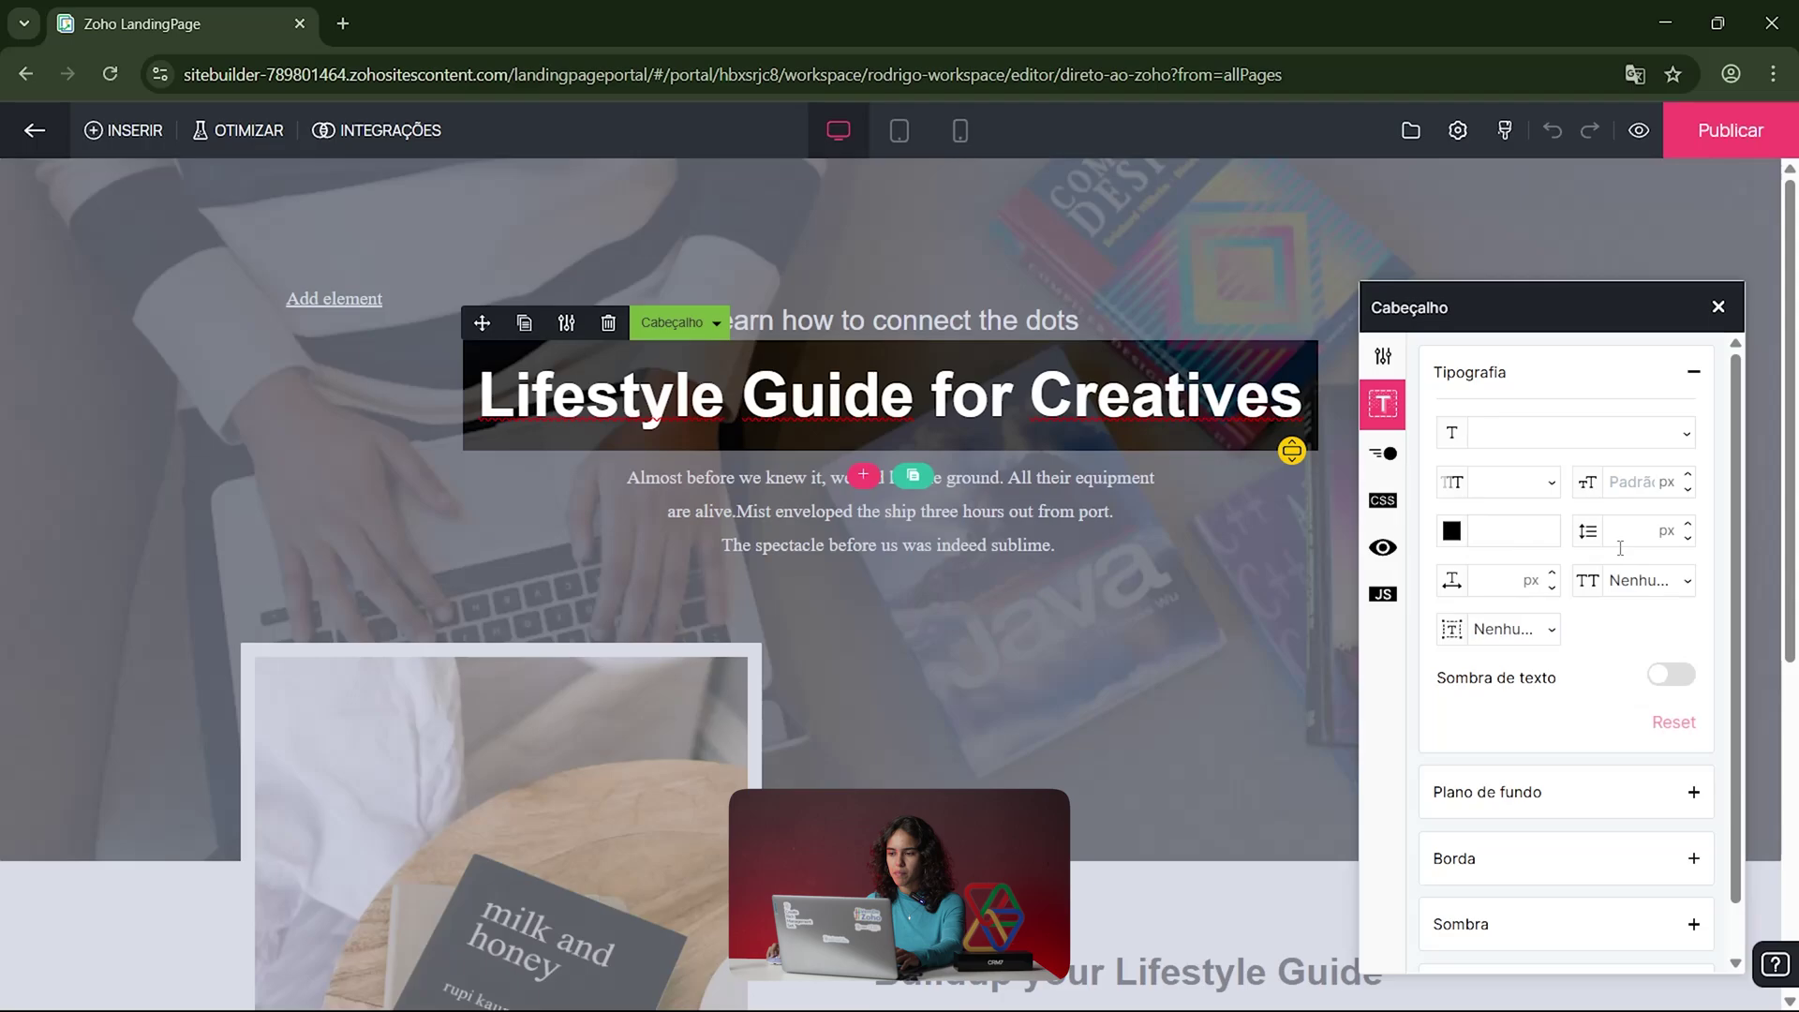
{"action": "scroll", "coordinate": [1478, 787], "scroll_direction": "down", "scroll_amount": 1}
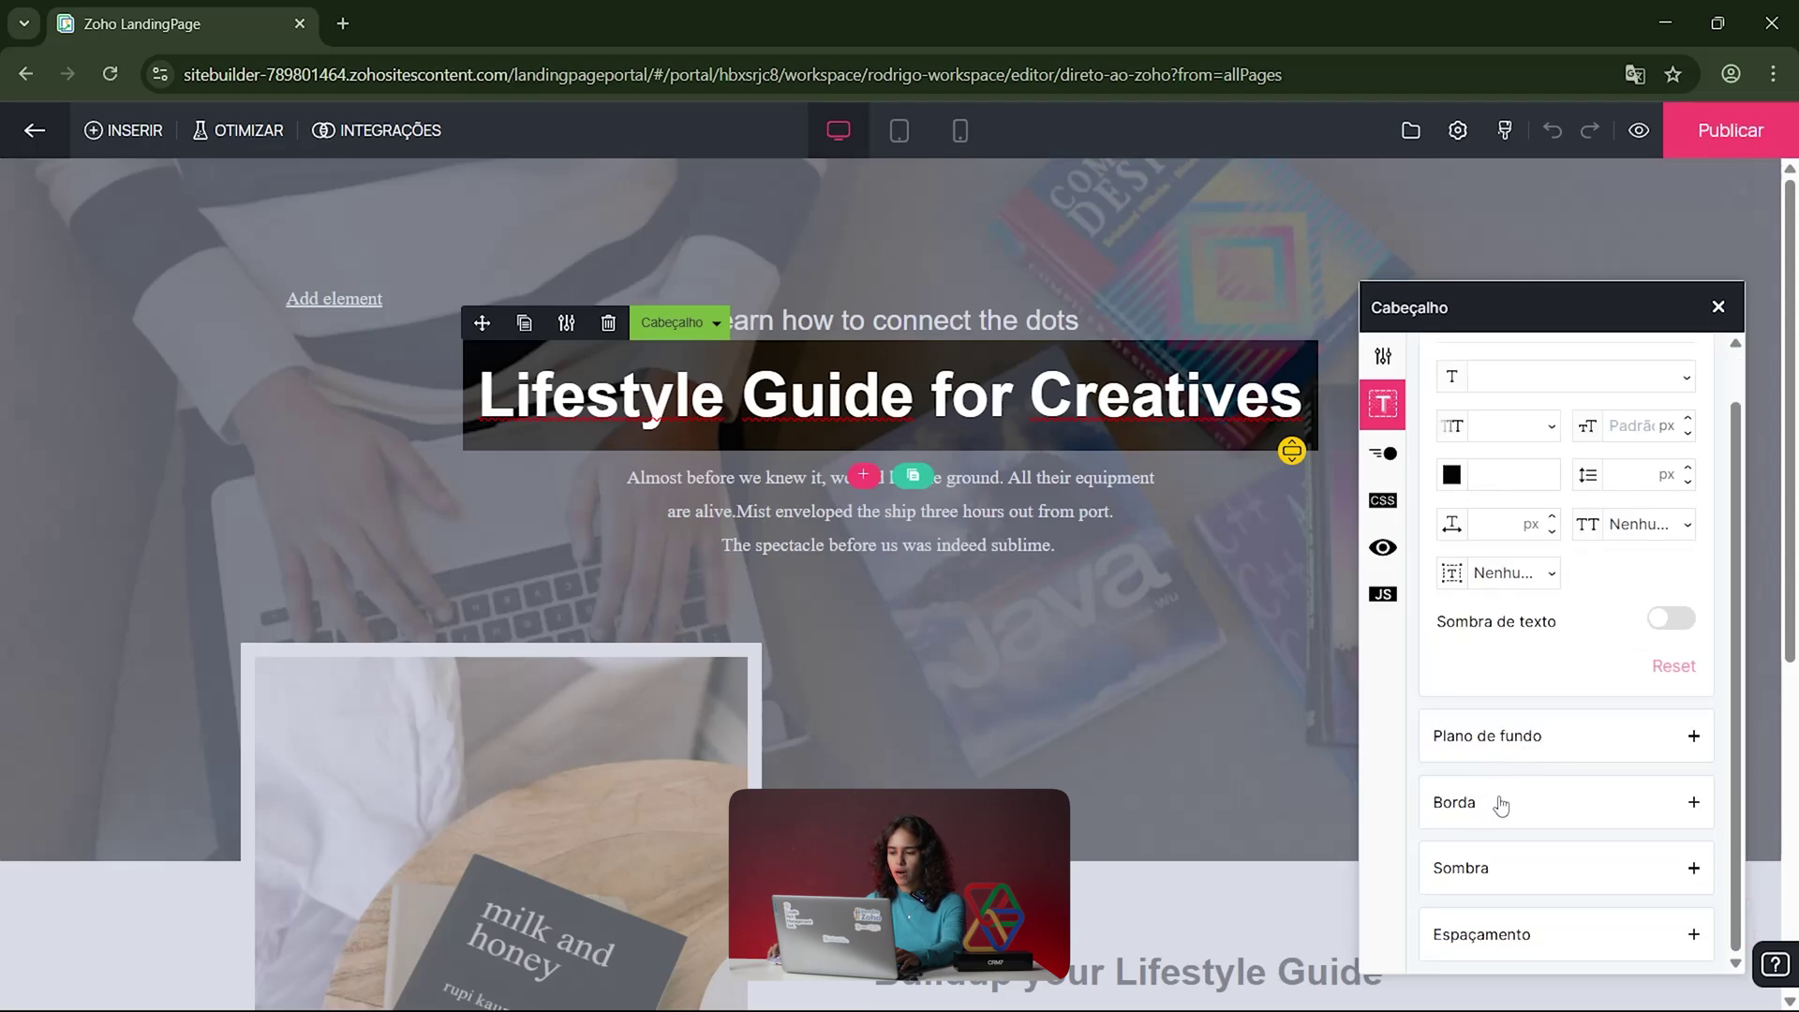
{"action": "left_click", "coordinate": [1500, 804]}
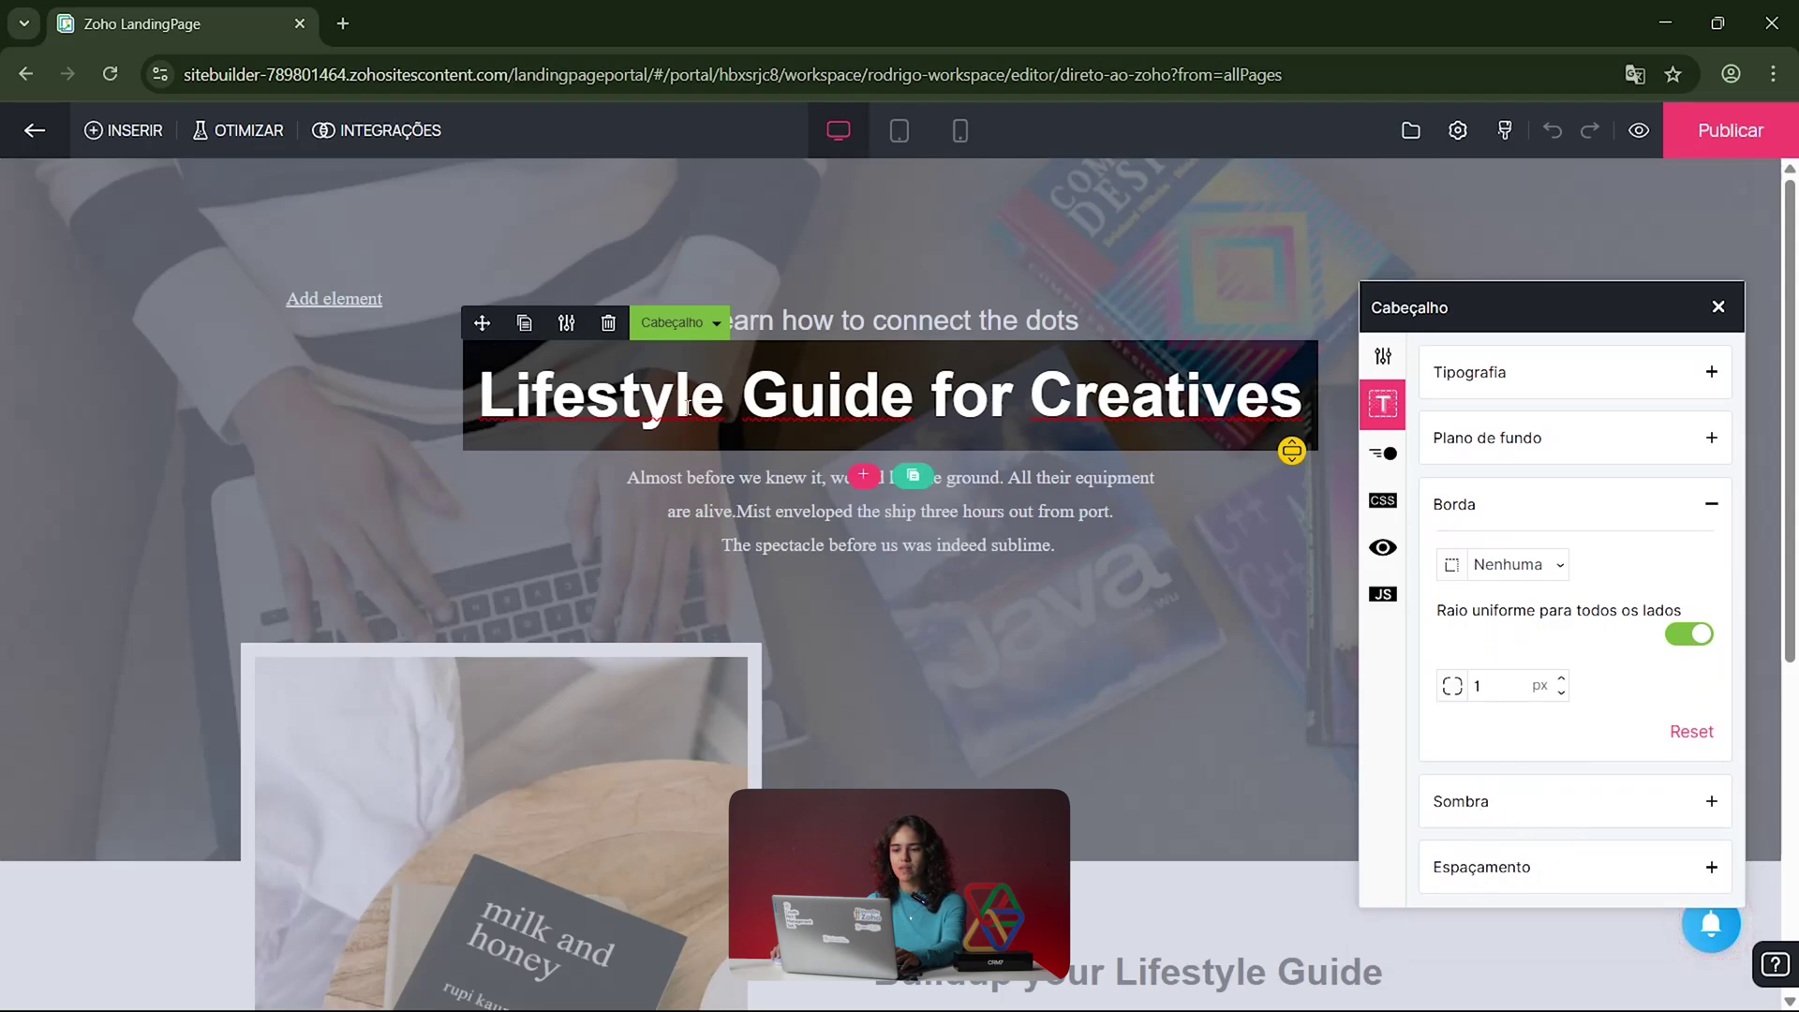
Step: Replace the heading text 'Lifestyle Guide for Creatives' with 'DIRETO AO ZOHO'
{"action": "left_click", "coordinate": [1303, 393]}
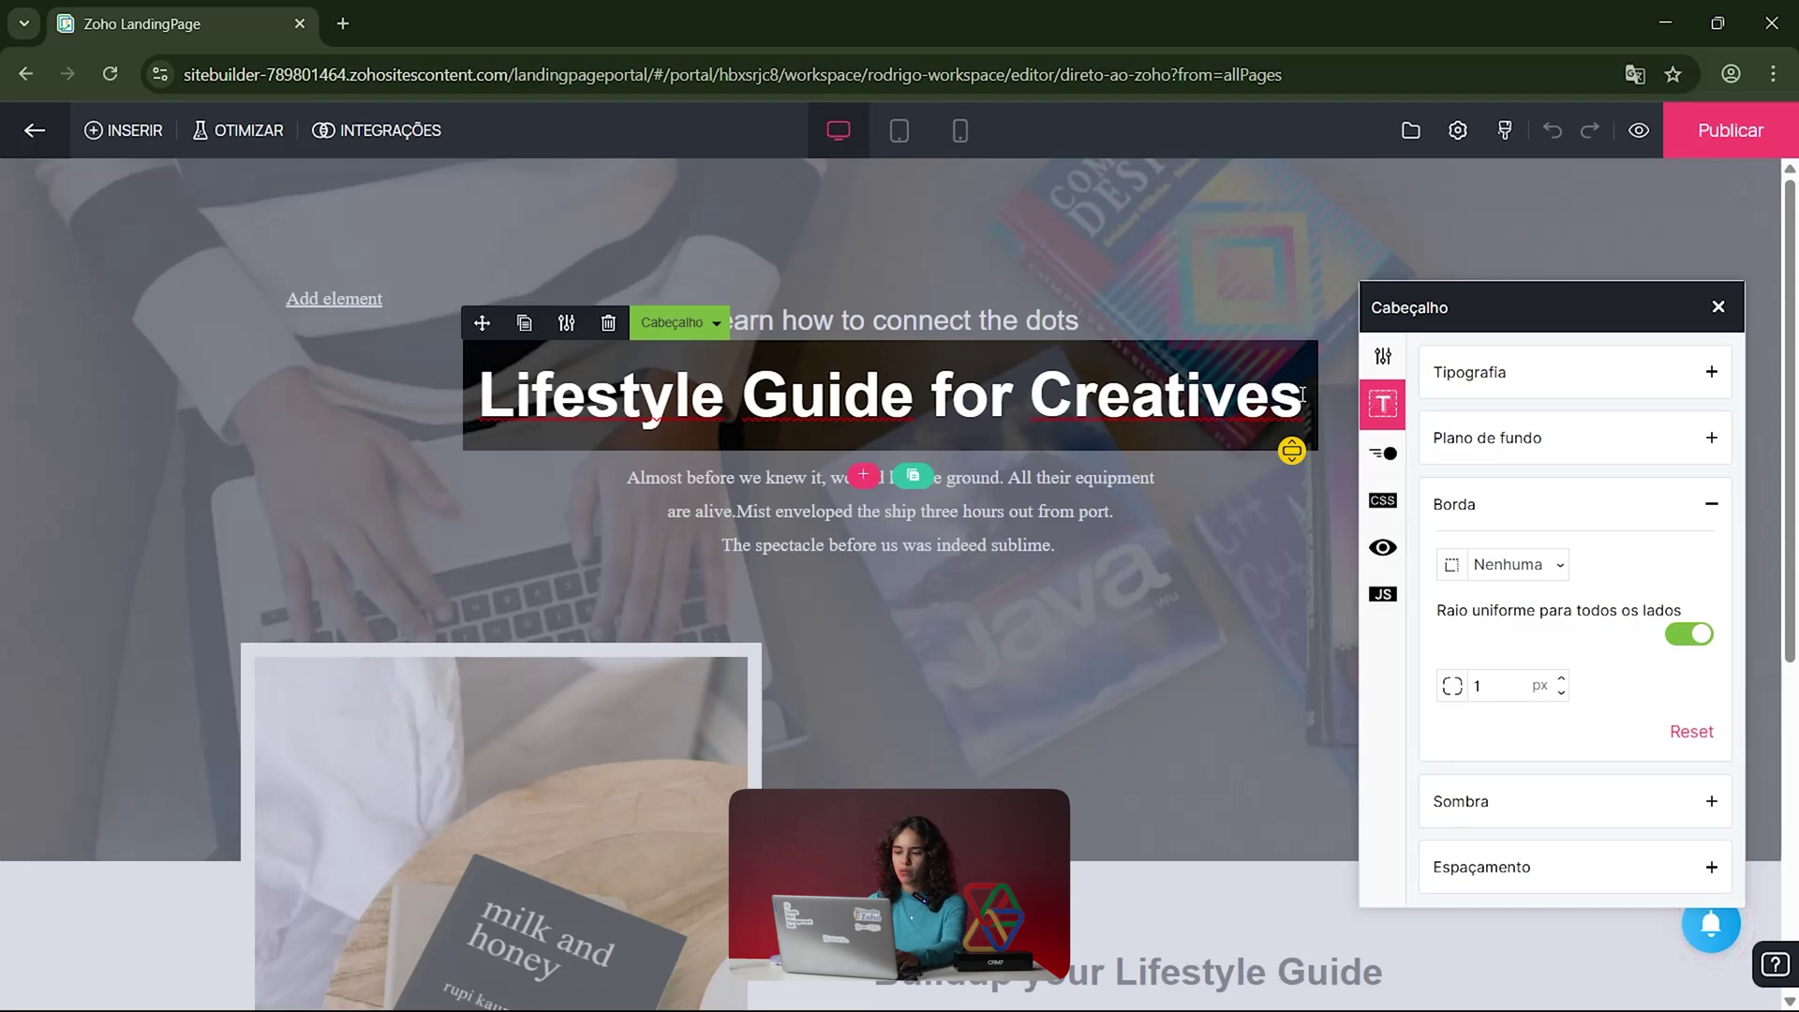
{"action": "key", "text": "BackSpace"}
{"action": "key", "text": "BackSpace"}
{"action": "key", "text": "BackSpace"}
{"action": "key", "text": "BackSpace"}
{"action": "key", "text": "BackSpace"}
{"action": "key", "text": "BackSpace"}
{"action": "key", "text": "BackSpace"}
{"action": "key", "text": "BackSpace"}
{"action": "key", "text": "BackSpace"}
{"action": "key", "text": "BackSpace"}
{"action": "key", "text": "BackSpace"}
{"action": "key", "text": "BackSpace"}
{"action": "key", "text": "BackSpace"}
{"action": "key", "text": "BackSpace"}
{"action": "key", "text": "BackSpace"}
{"action": "key", "text": "BackSpace"}
{"action": "key", "text": "BackSpace"}
{"action": "key", "text": "BackSpace"}
{"action": "key", "text": "BackSpace"}
{"action": "key", "text": "BackSpace"}
{"action": "key", "text": "BackSpace"}
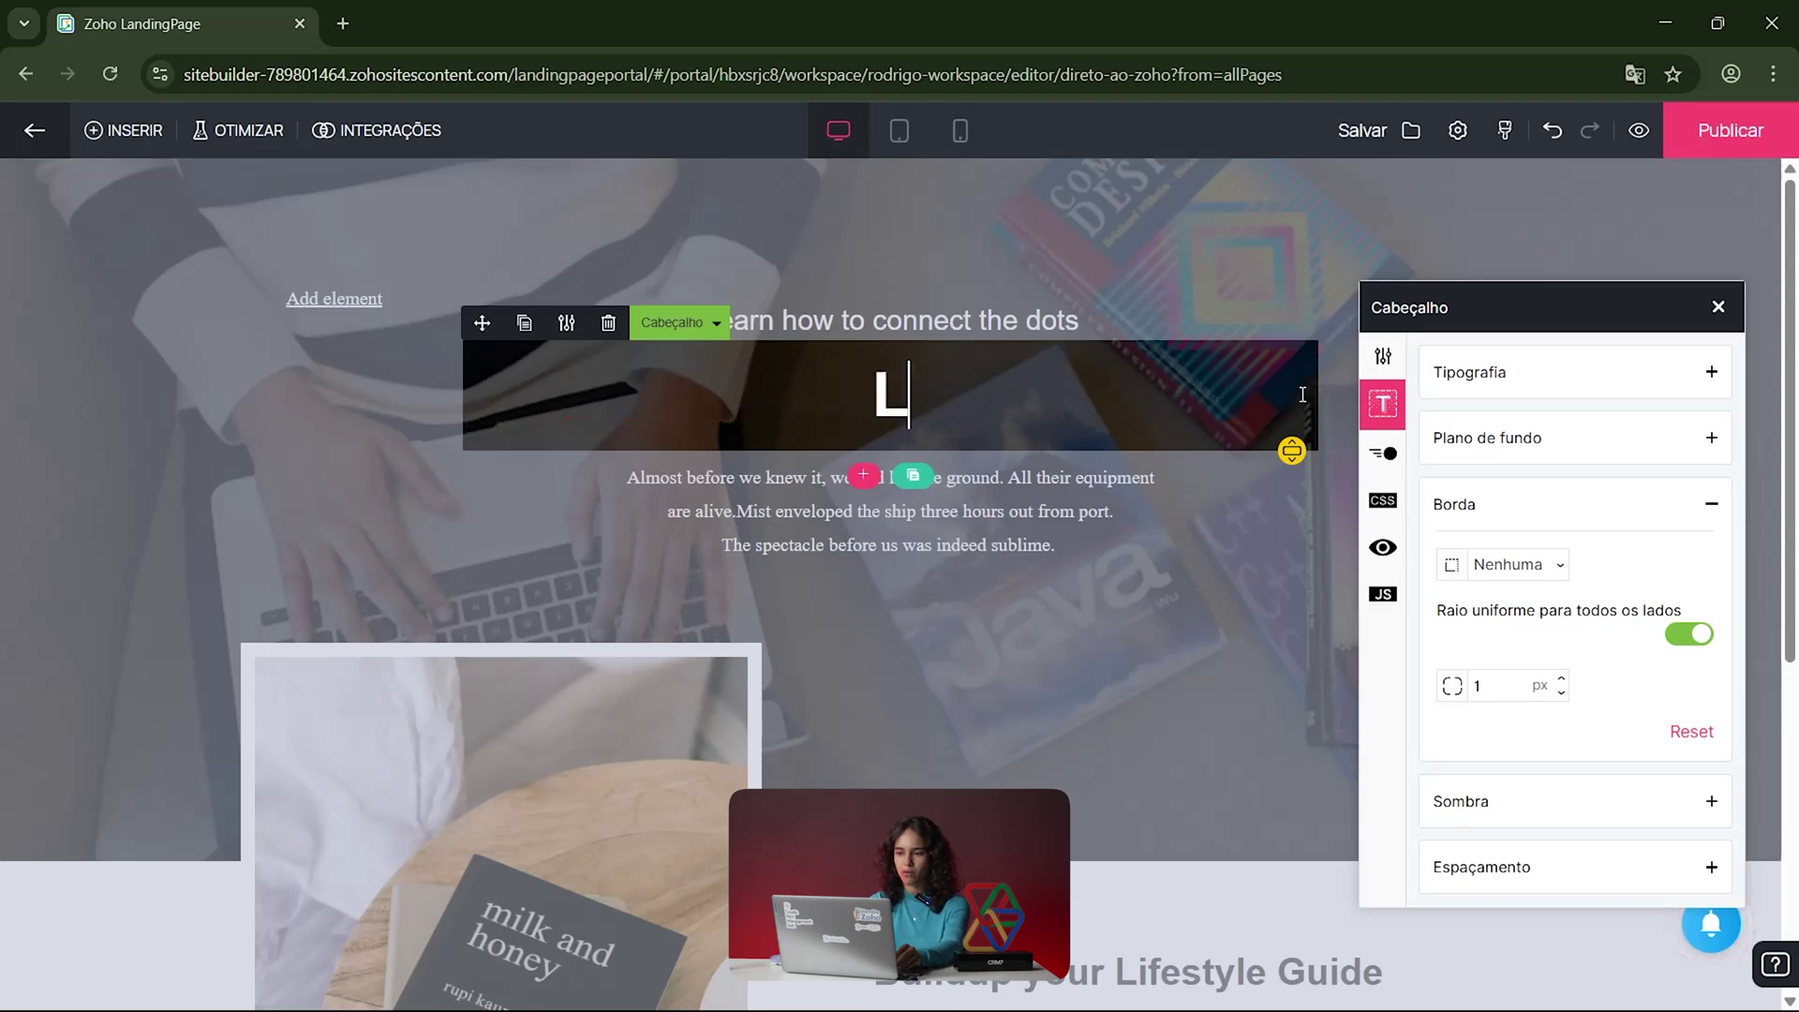
{"action": "type", "text": "DIRETO O O"}
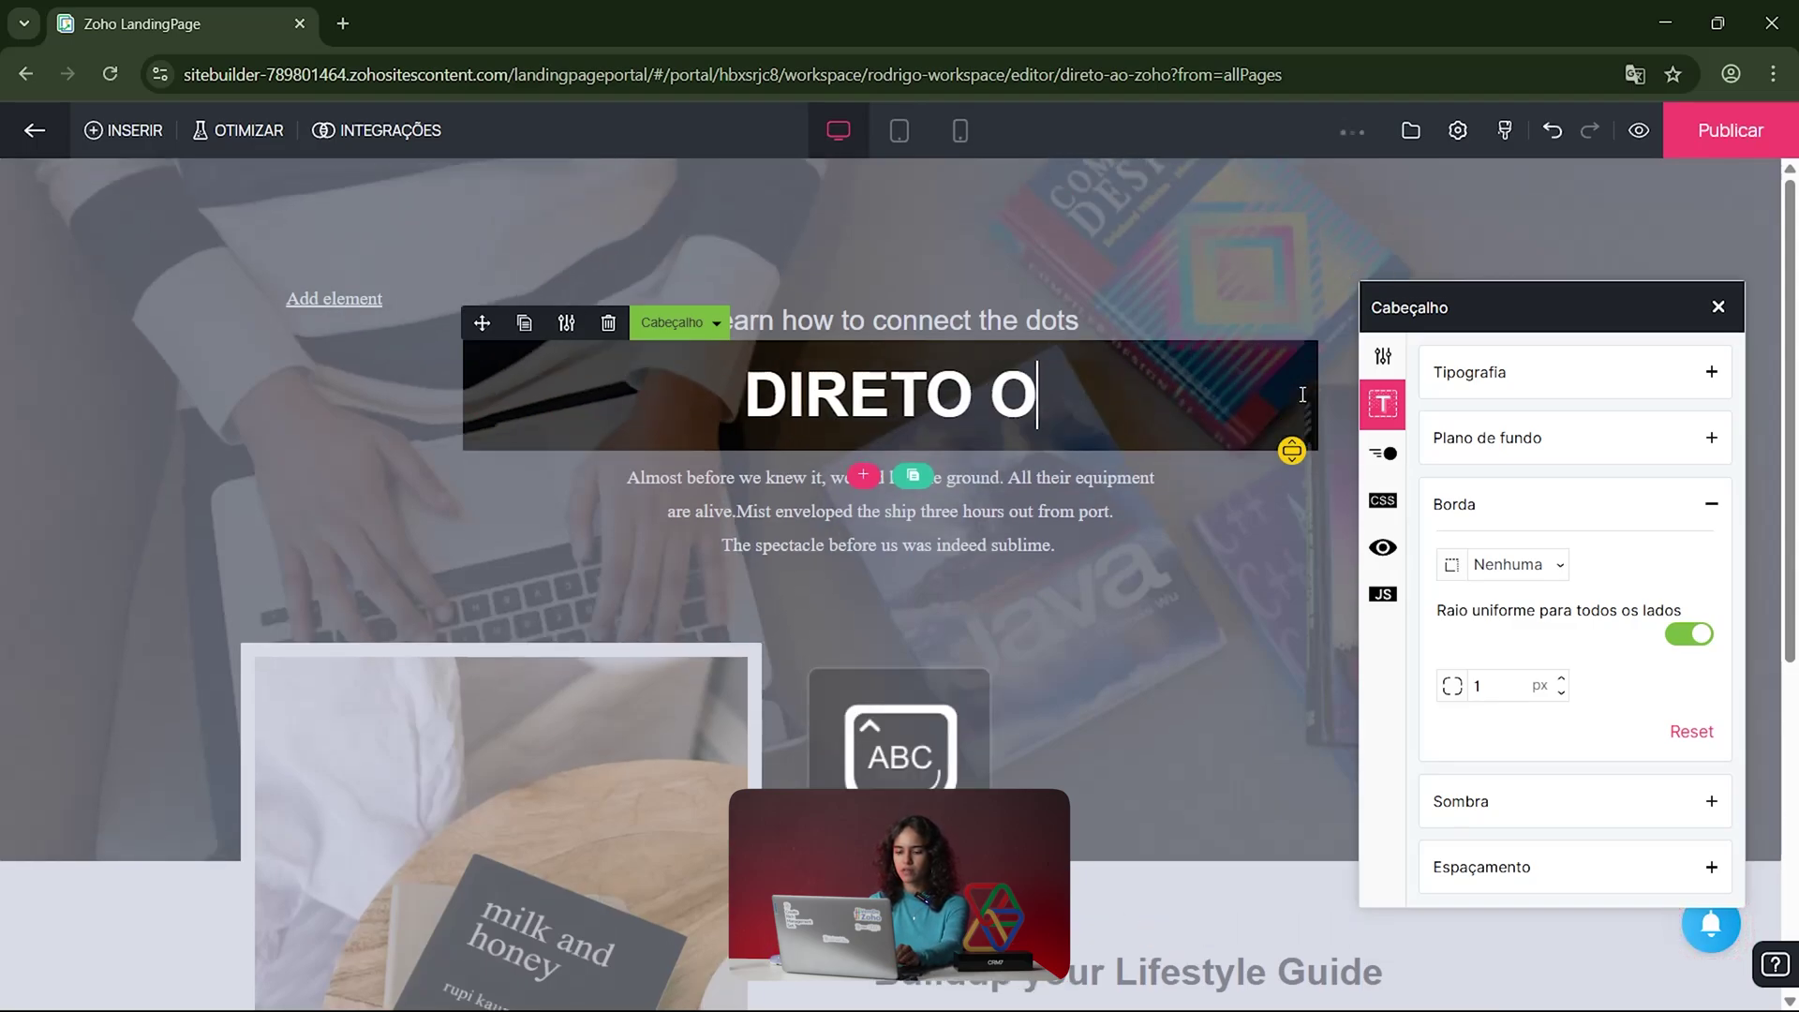
{"action": "key", "text": "BackSpace"}
{"action": "key", "text": "BackSpace"}
{"action": "key", "text": "BackSpace"}
{"action": "type", "text": "AO ZOHO"}
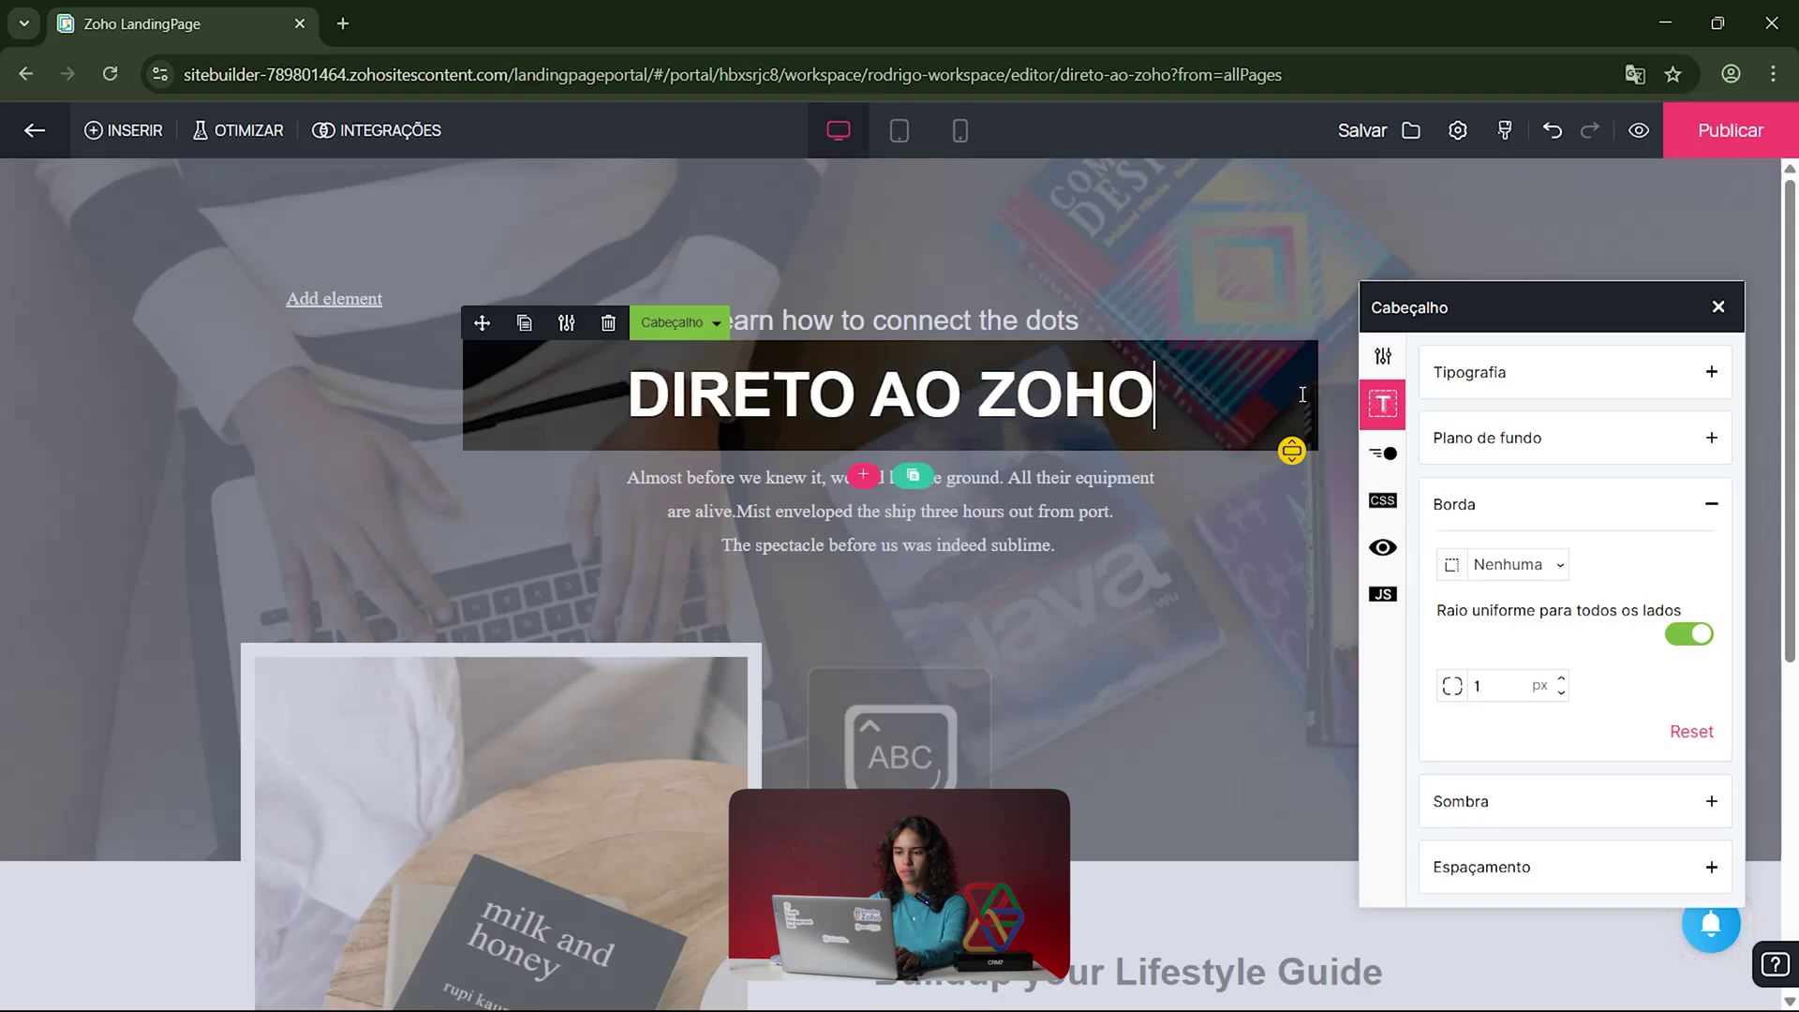
{"action": "left_click", "coordinate": [1054, 502]}
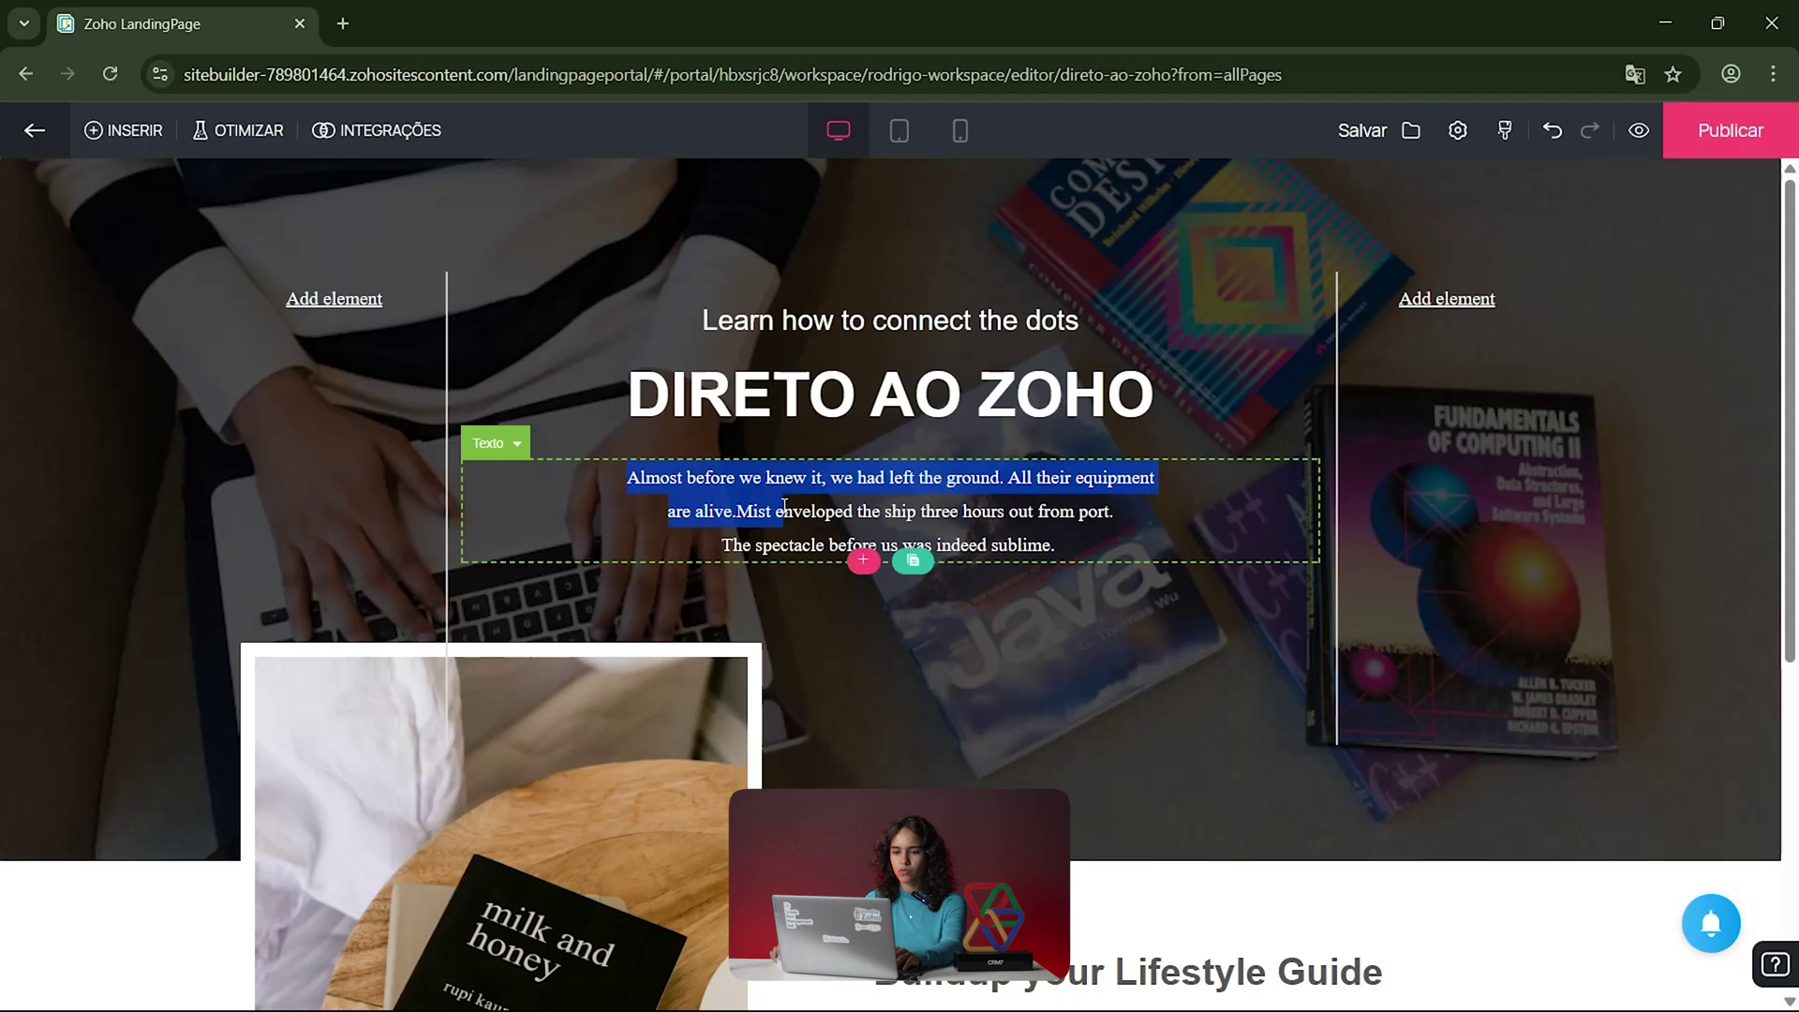
Step: Copy the hero paragraph and paste the duplicate directly beneath the original
{"action": "left_click", "coordinate": [971, 510]}
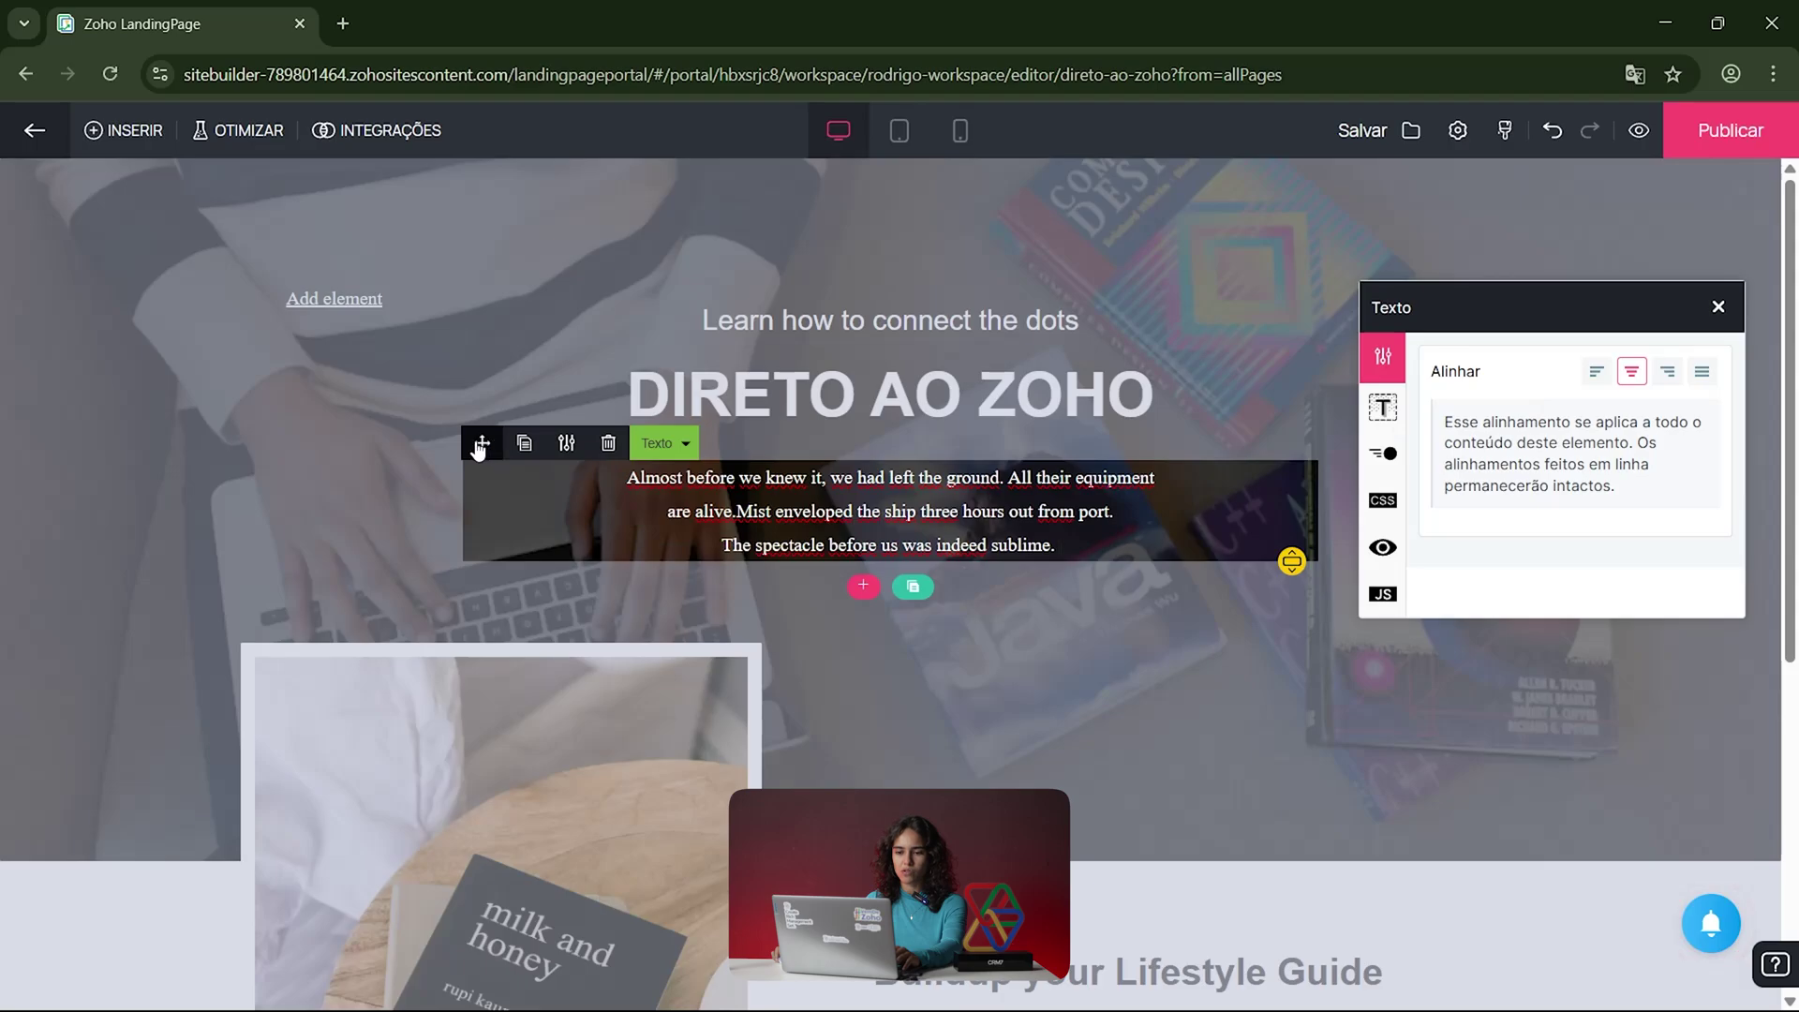
{"action": "left_click_drag", "start_coordinate": [482, 445], "coordinate": [716, 464]}
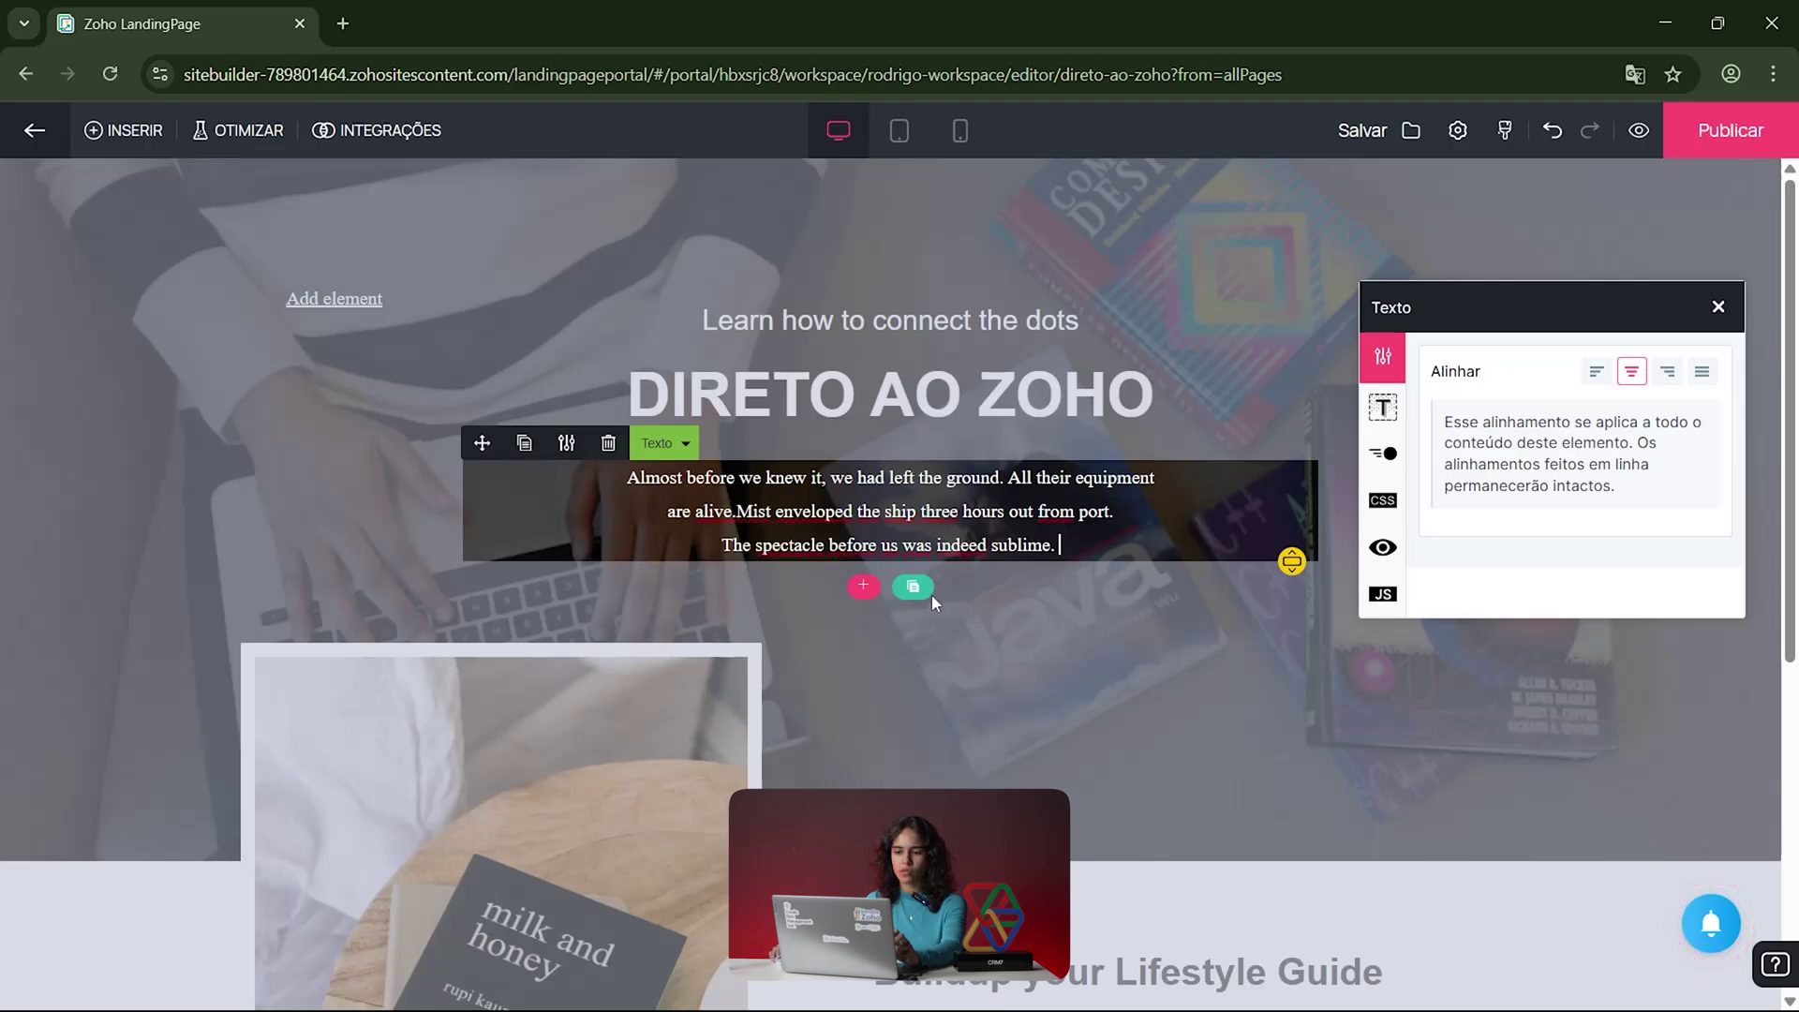
{"action": "left_click", "coordinate": [523, 442]}
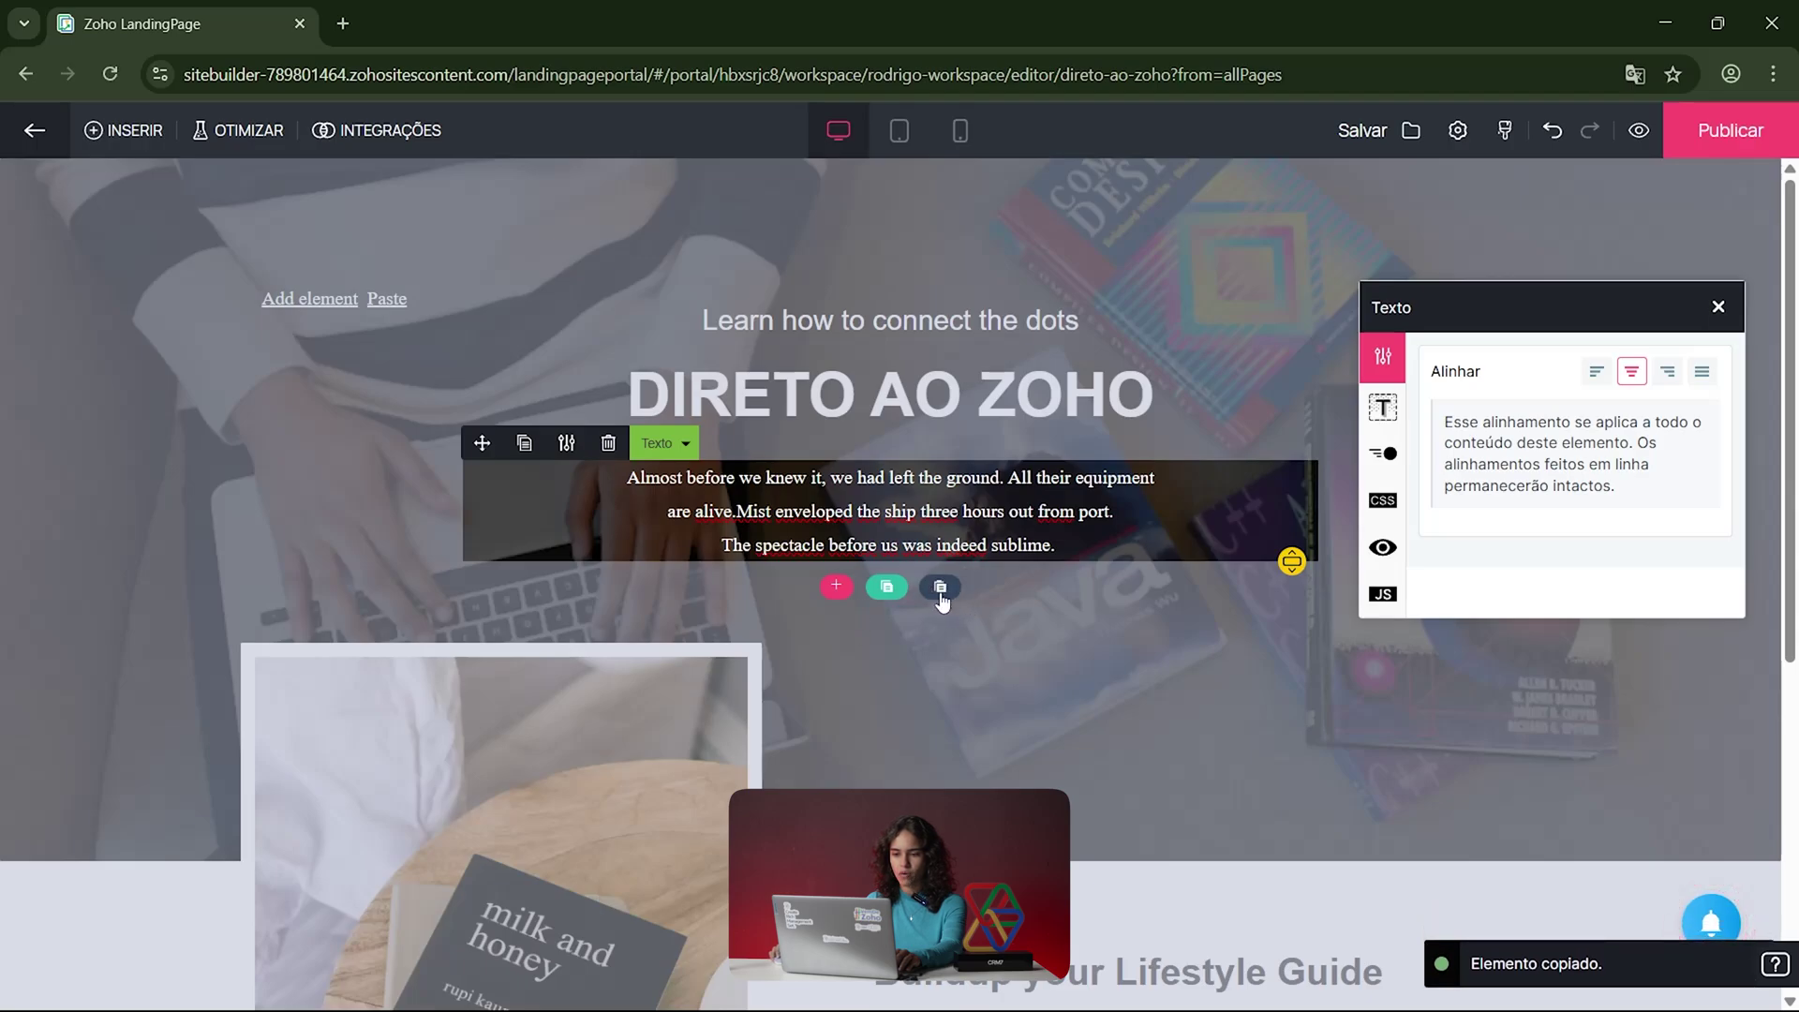
{"action": "left_click", "coordinate": [939, 590]}
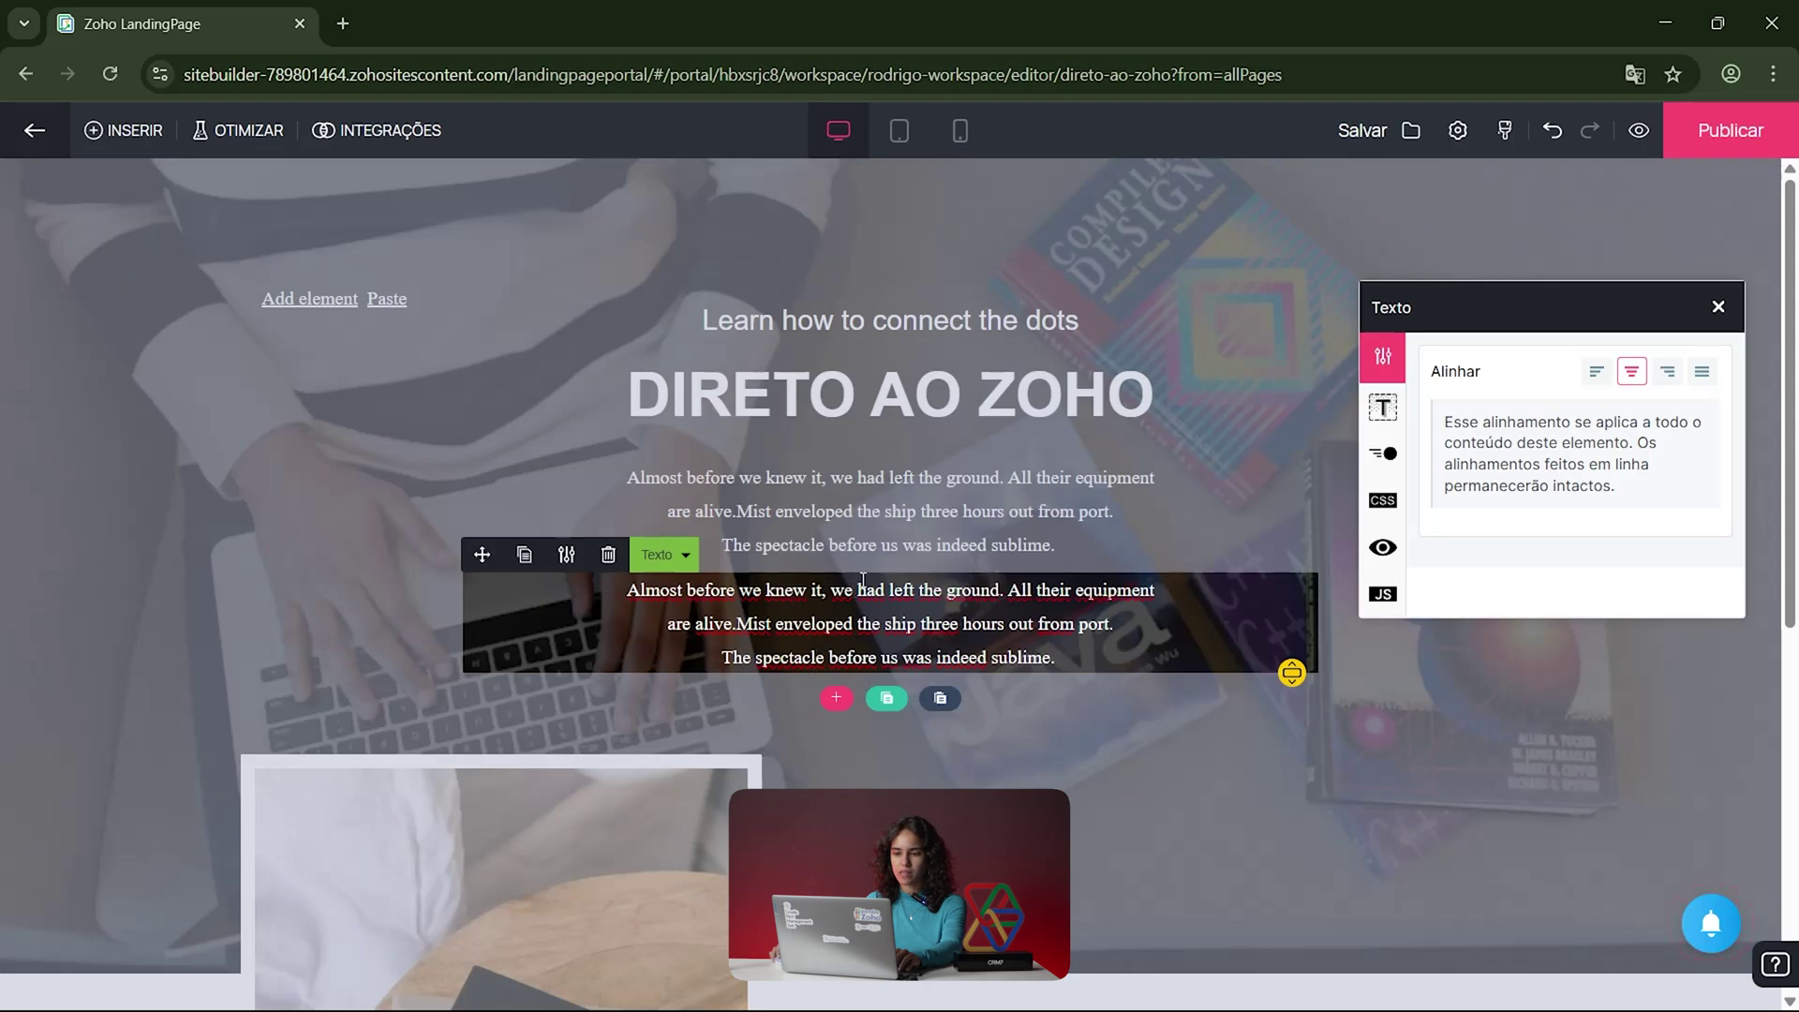
{"action": "left_click", "coordinate": [897, 698]}
{"action": "left_click", "coordinate": [685, 555]}
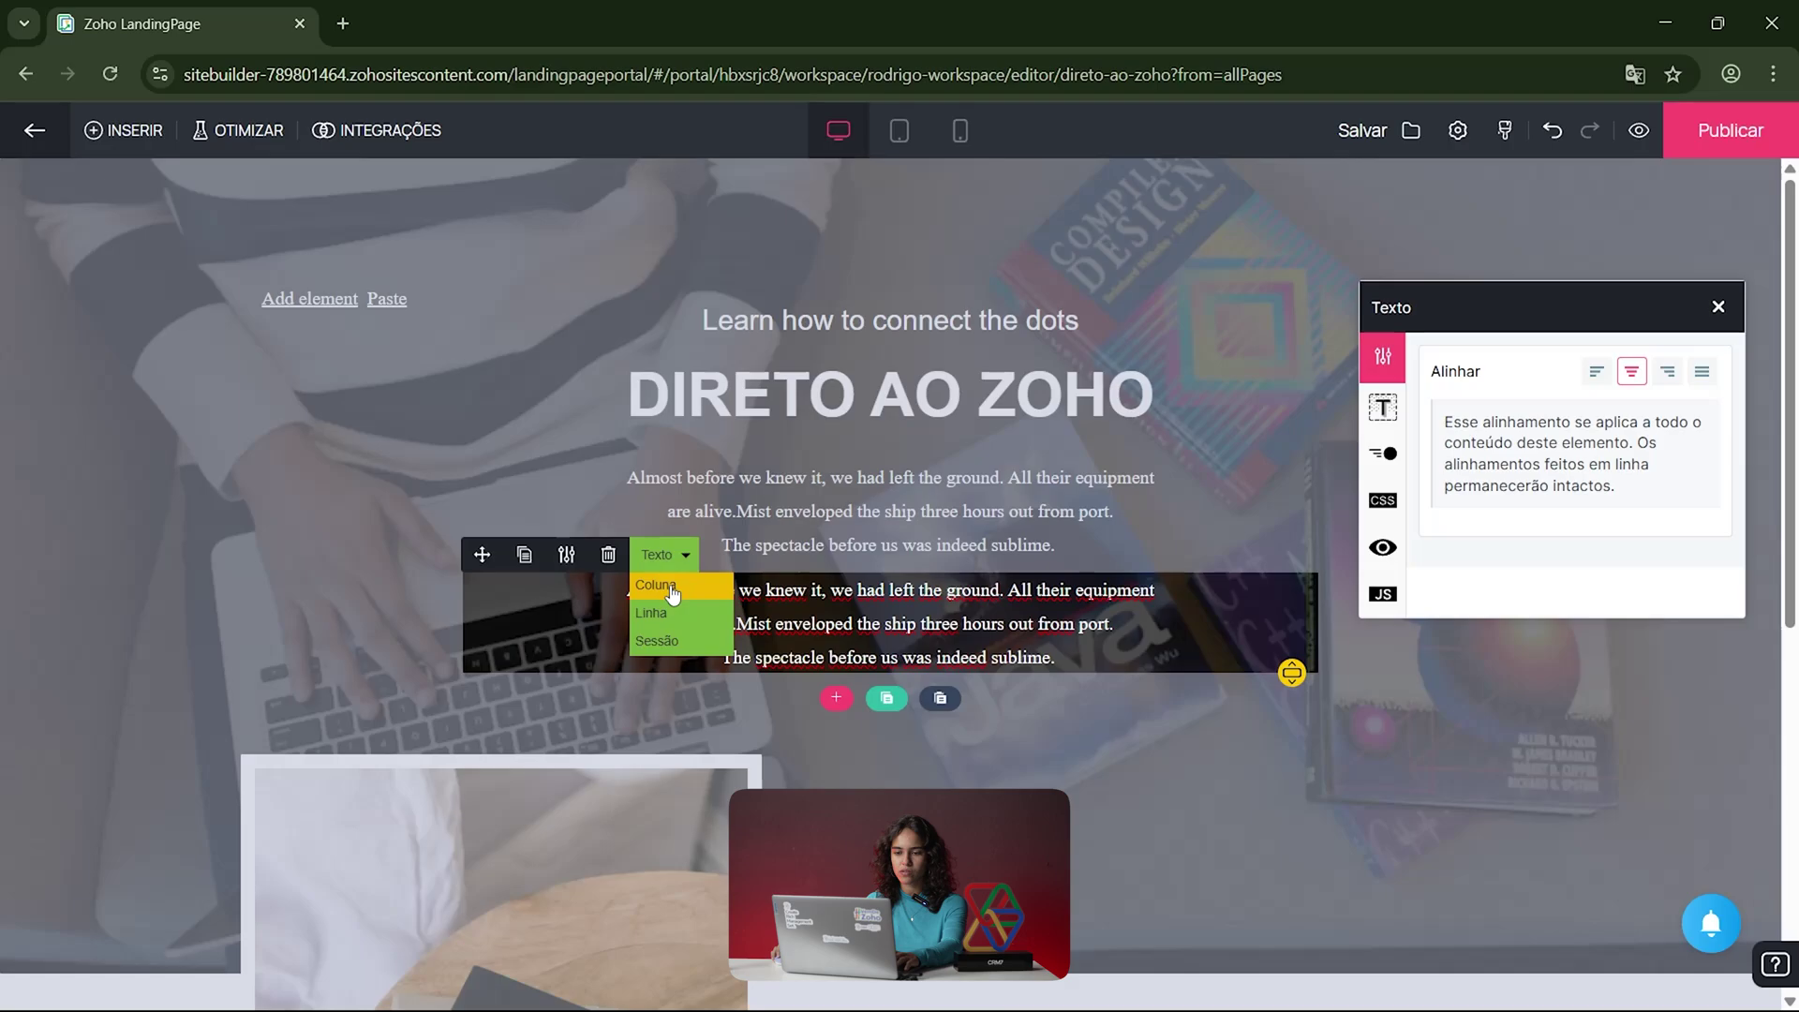
Step: Select the whole hero section via its parent containers and move its settings panel aside
{"action": "left_click", "coordinate": [654, 587]}
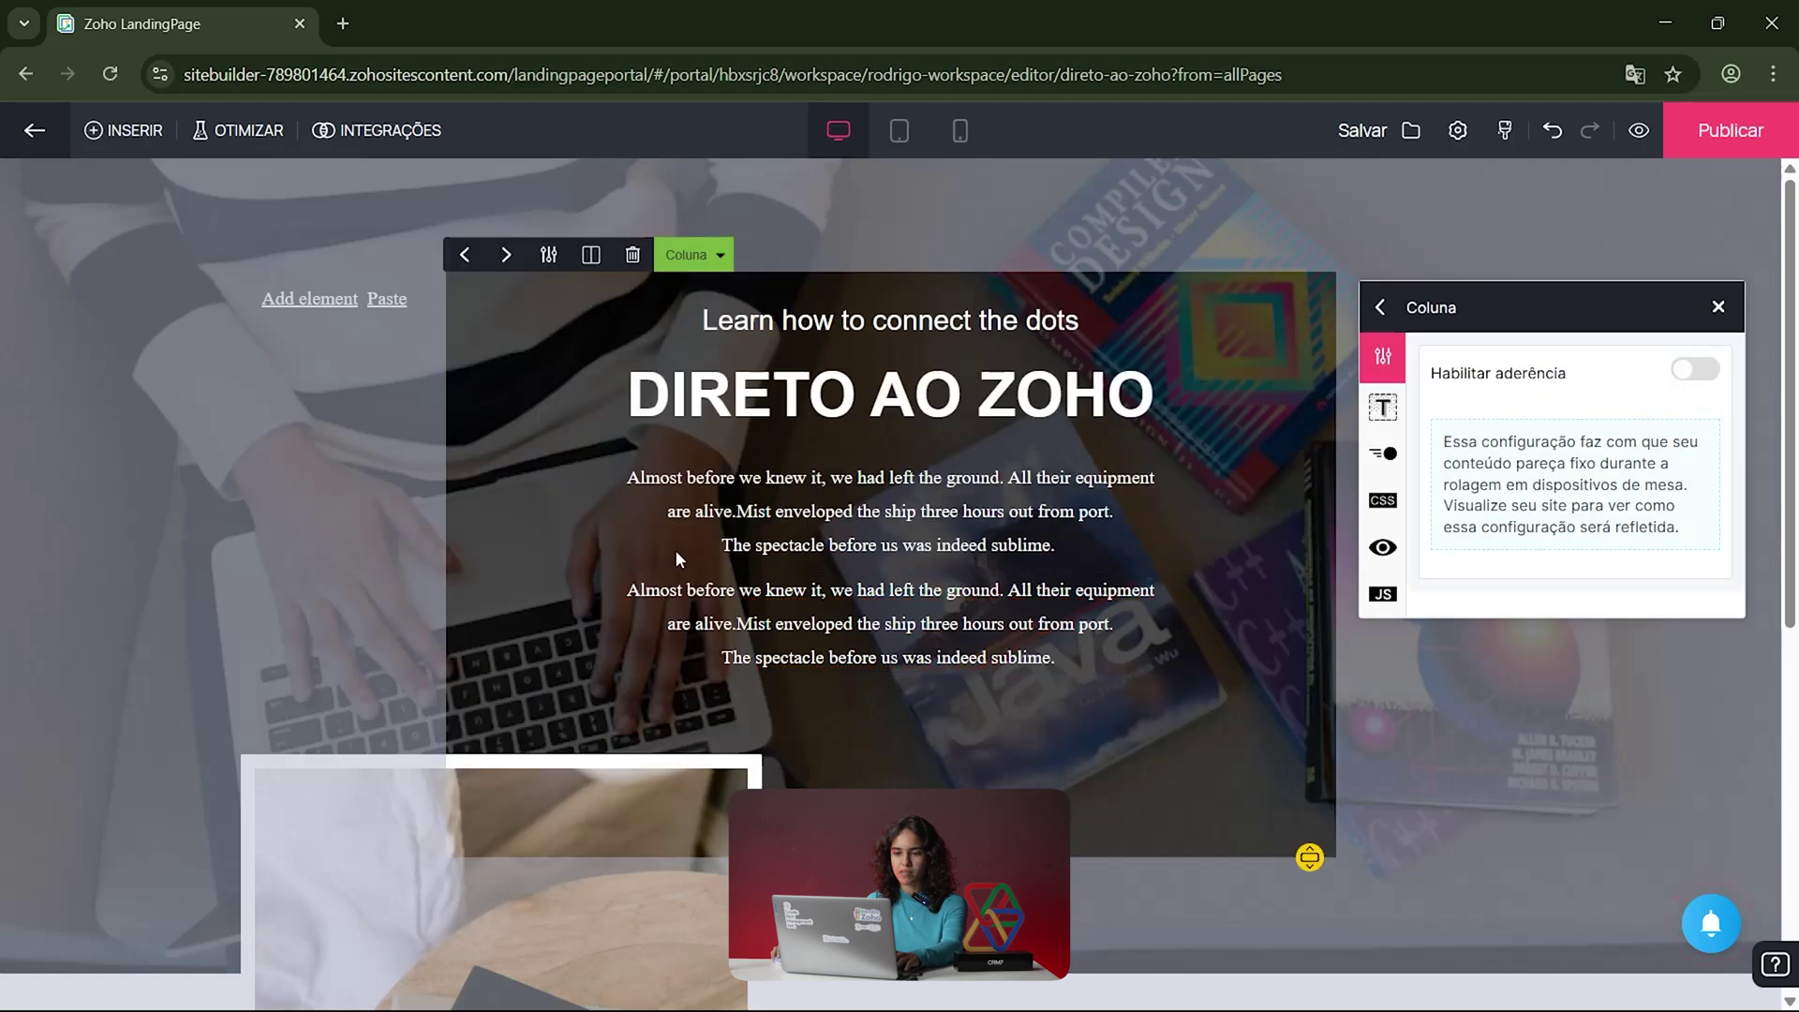
{"action": "left_click", "coordinate": [689, 255]}
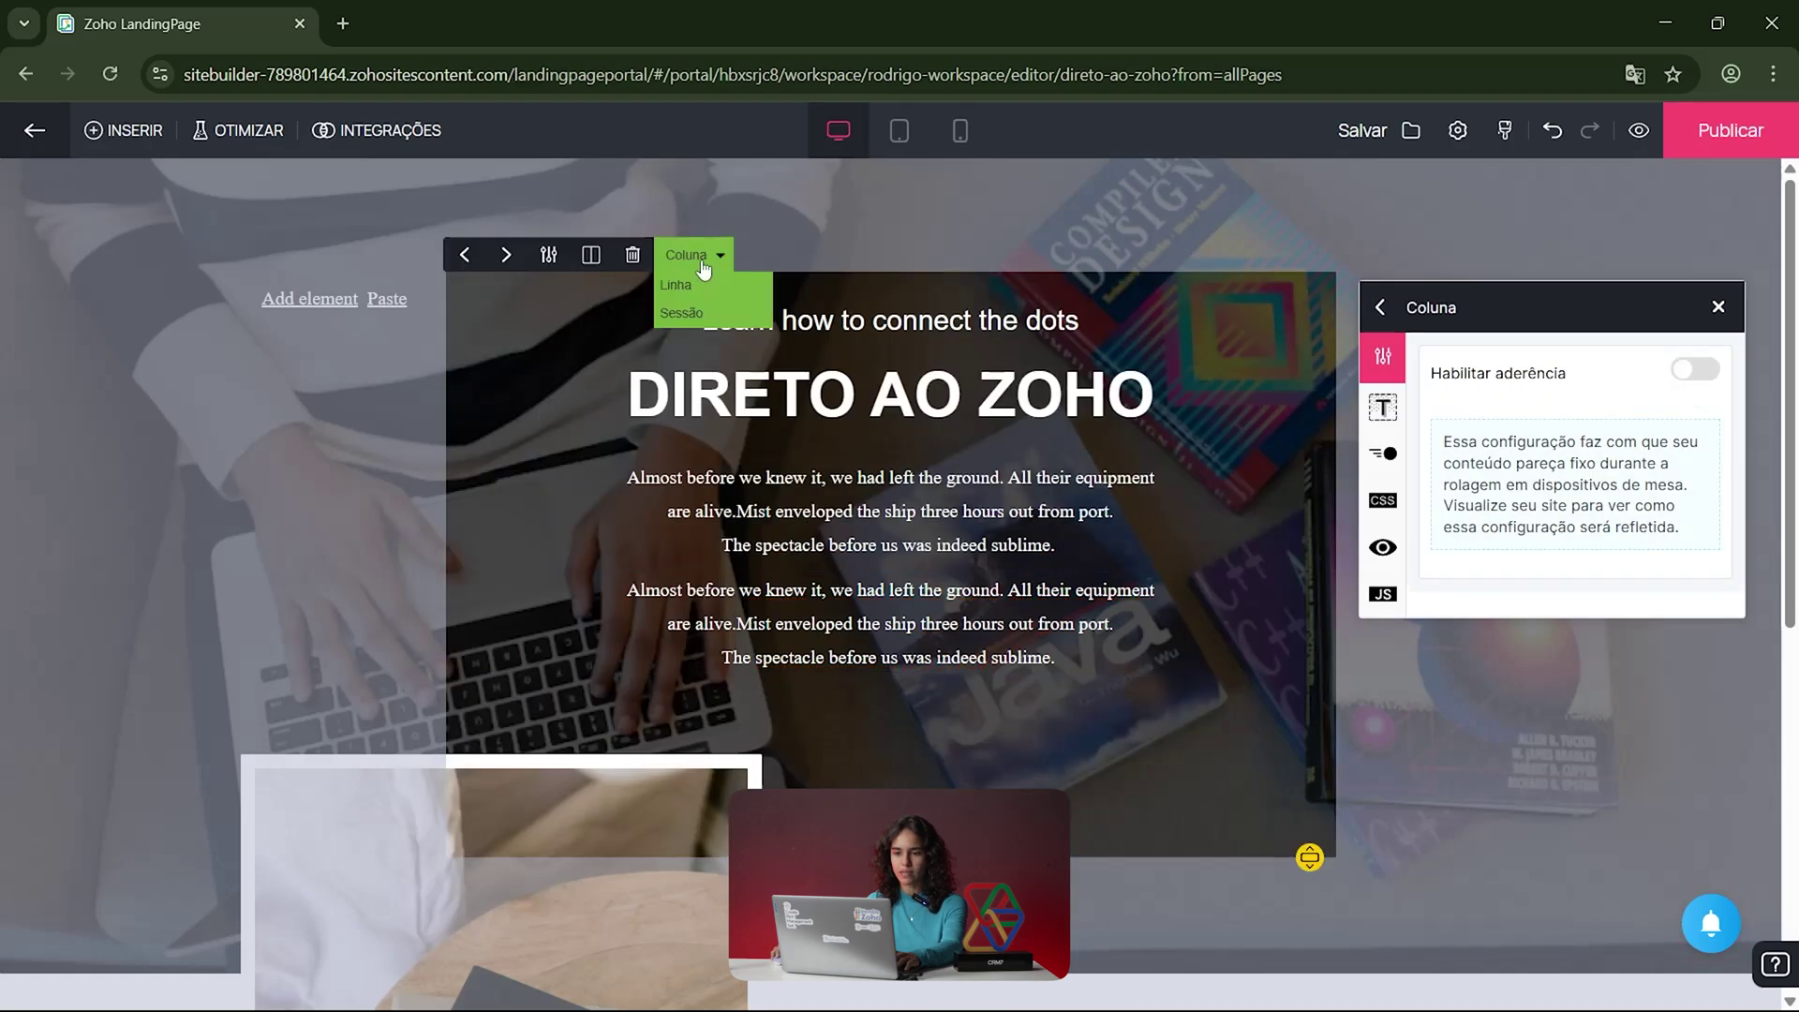
{"action": "left_click", "coordinate": [705, 293]}
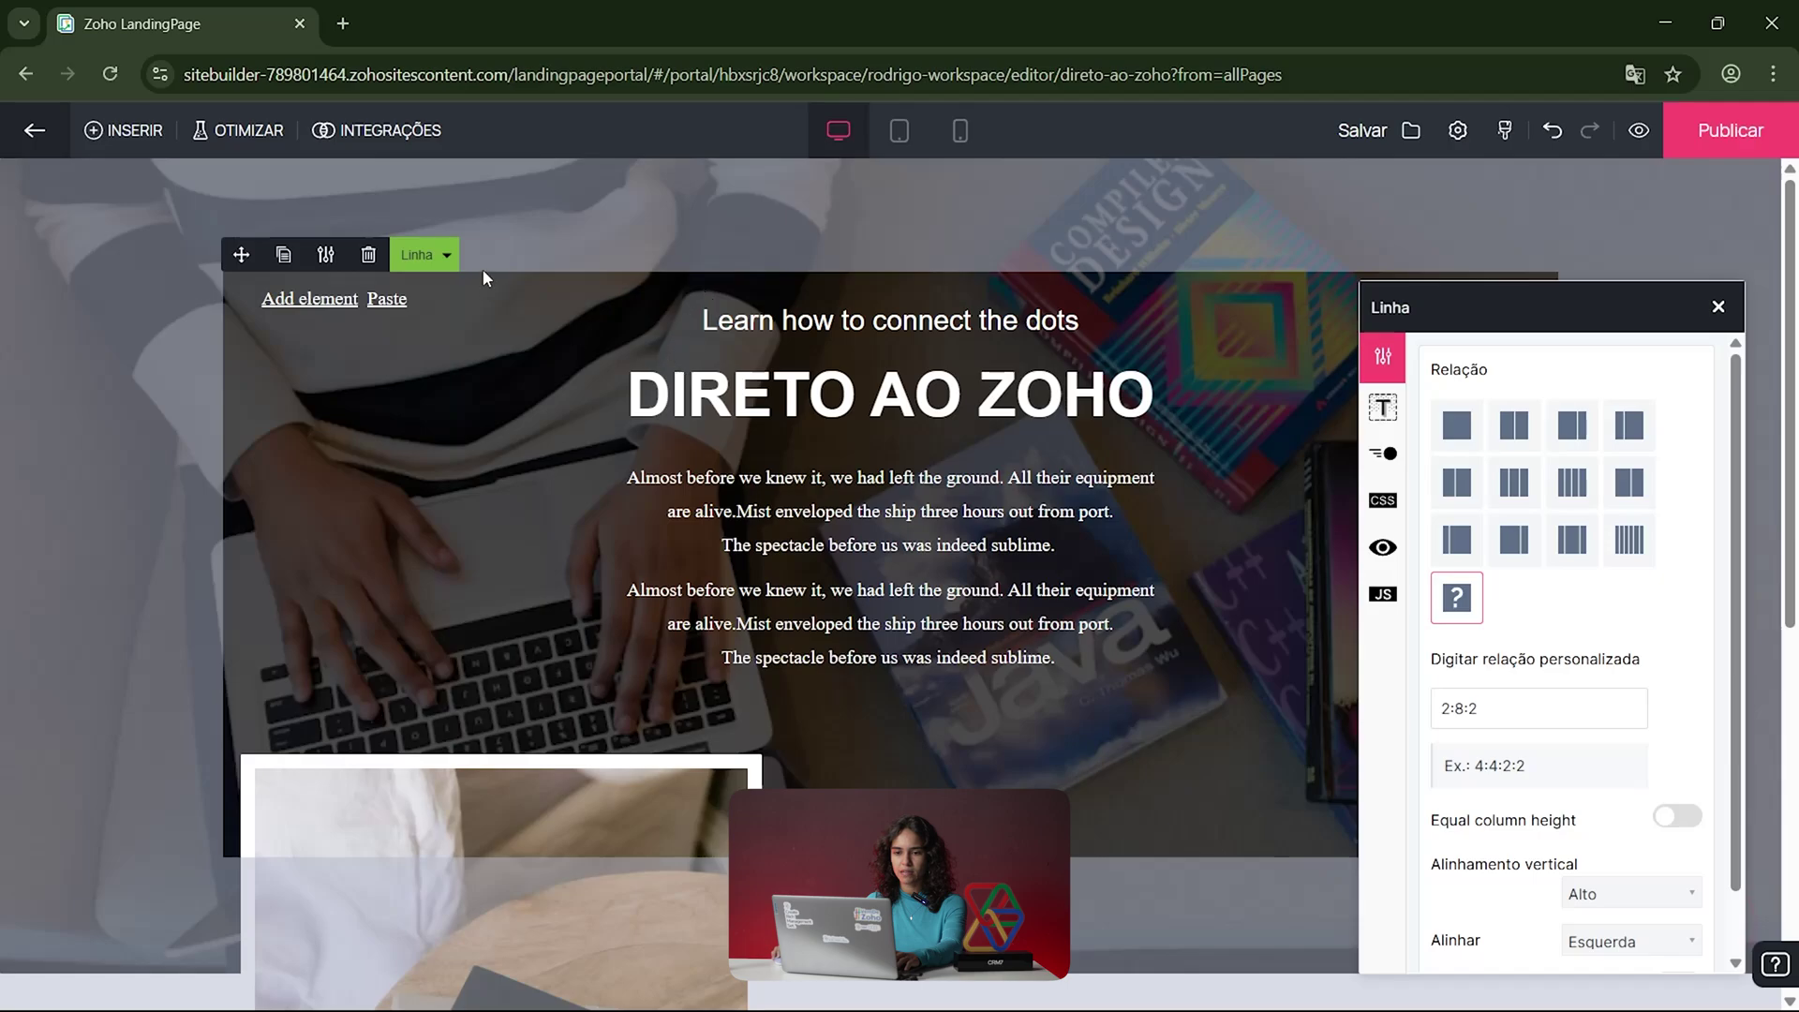
{"action": "left_click", "coordinate": [429, 257]}
{"action": "left_click", "coordinate": [429, 288]}
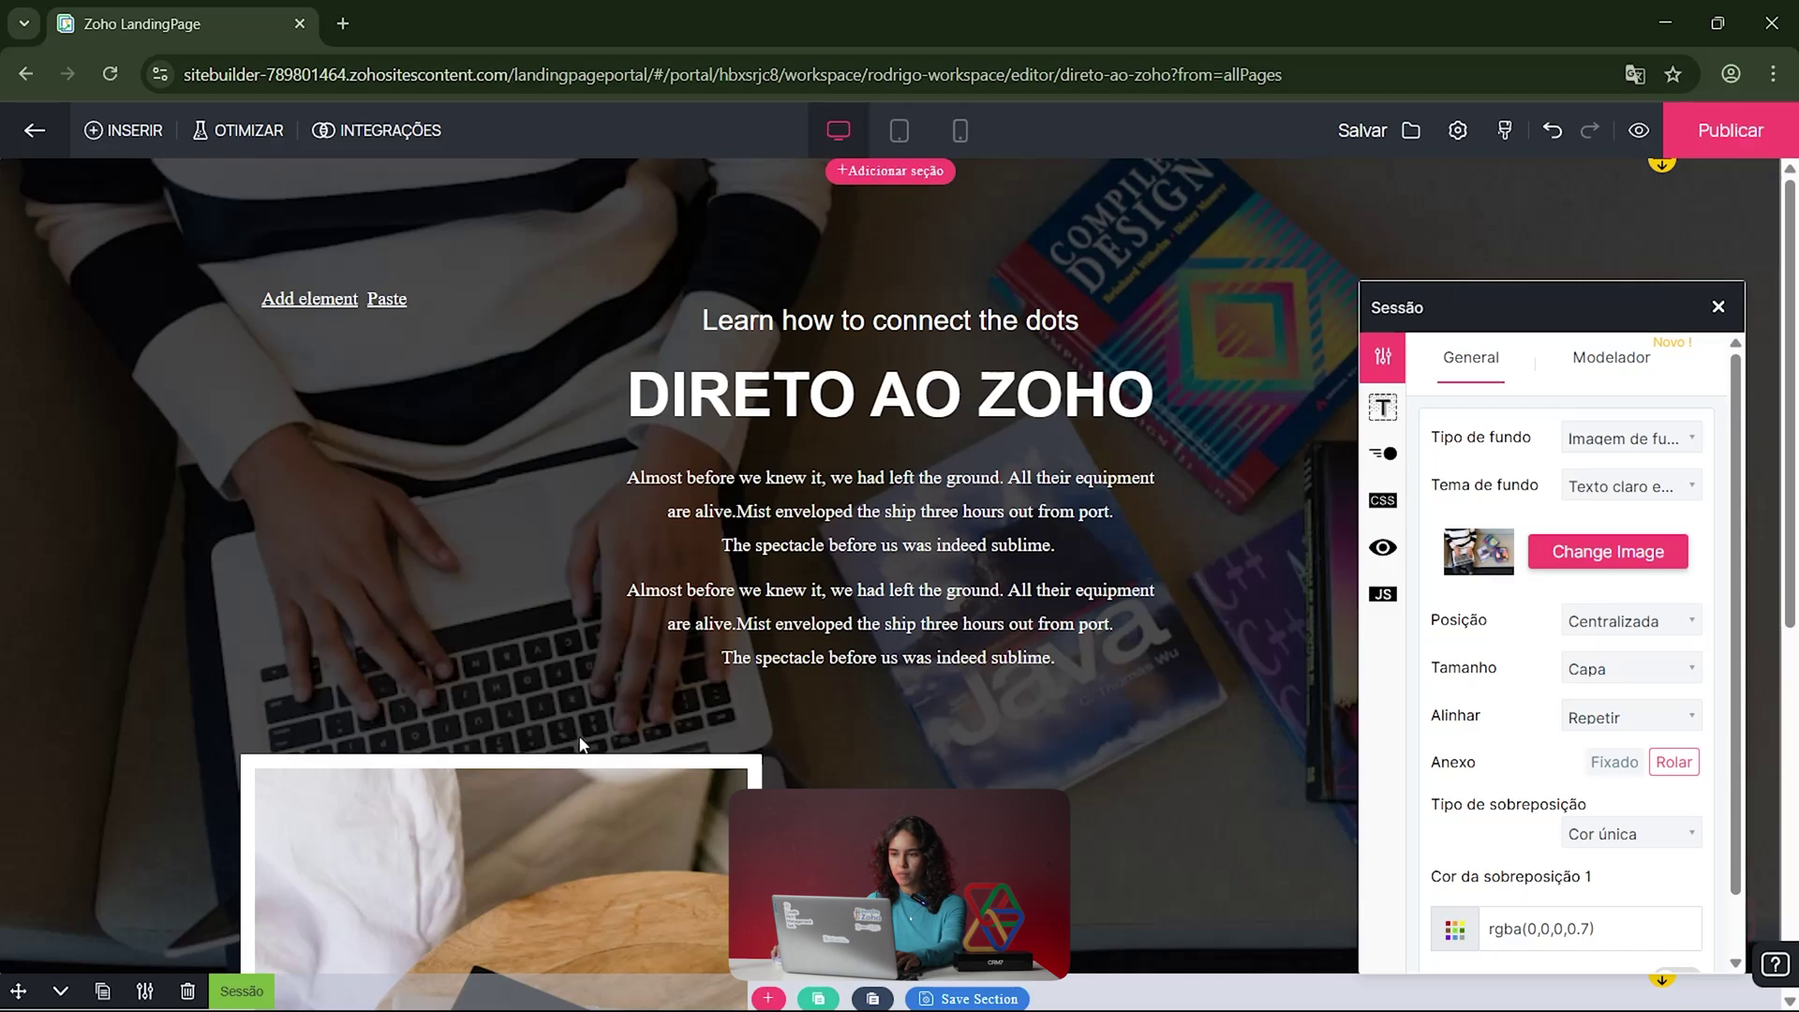
{"action": "left_click_drag", "start_coordinate": [1556, 312], "coordinate": [1505, 246]}
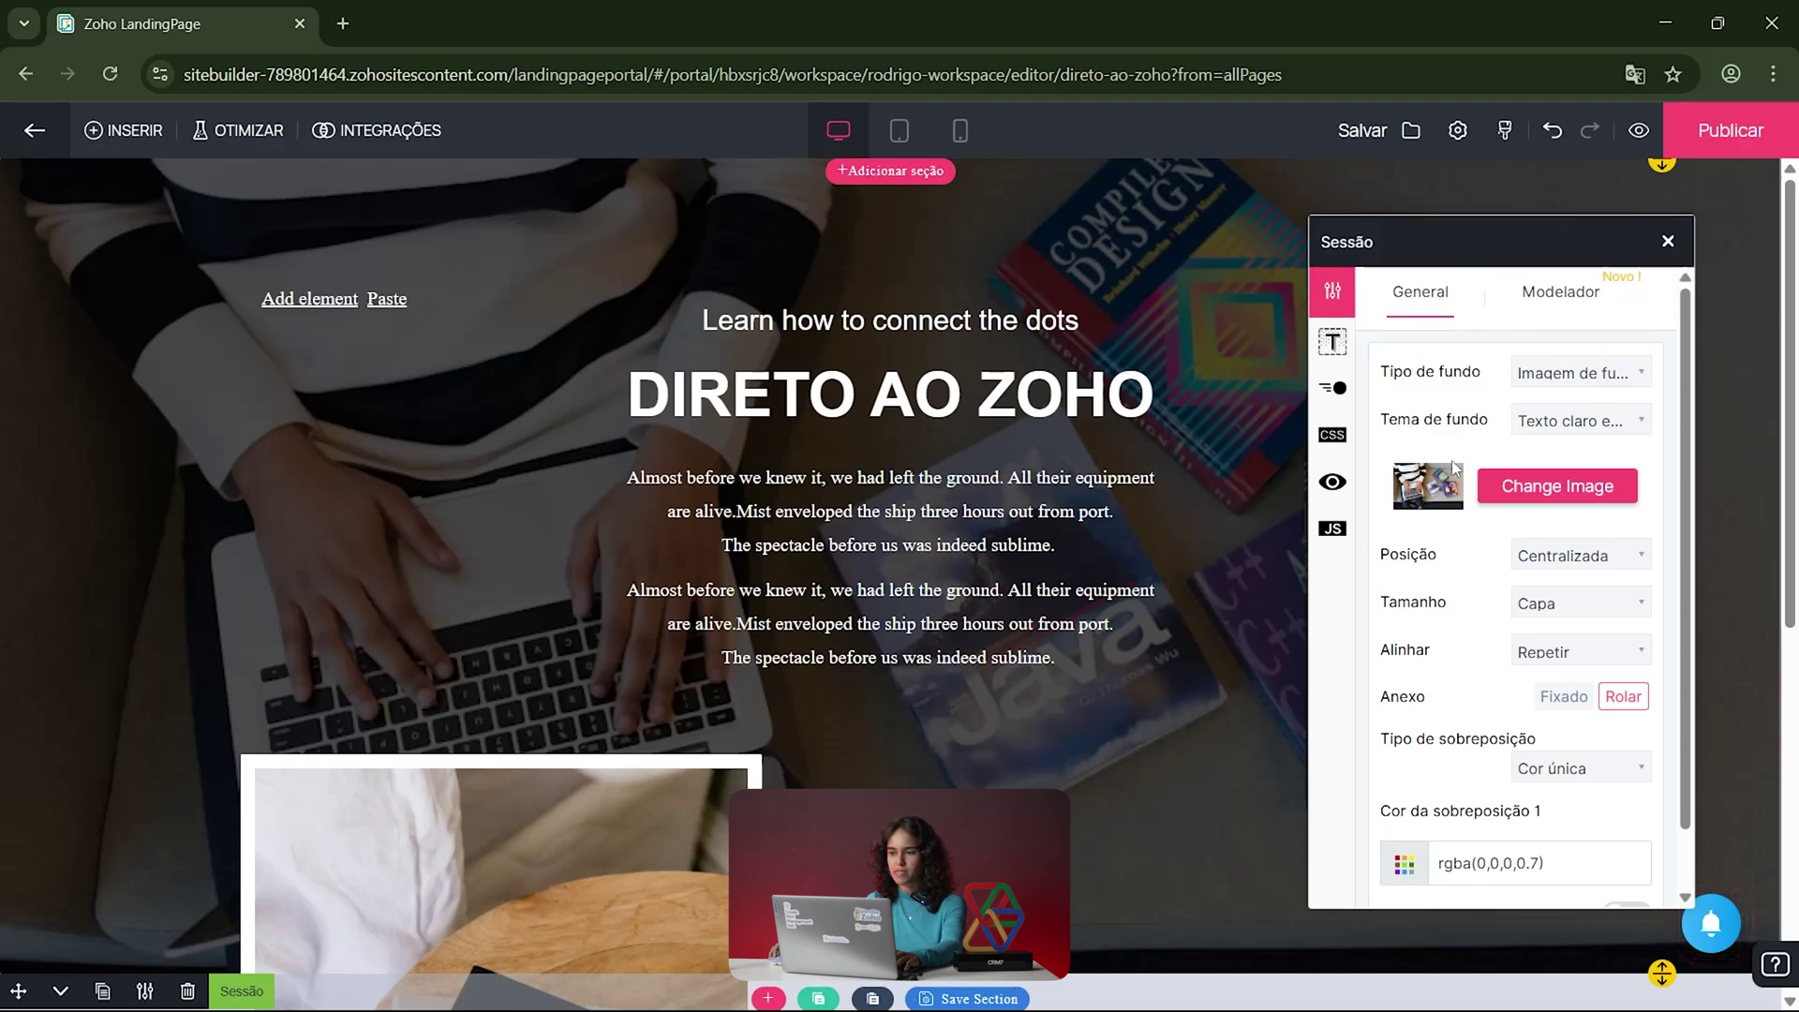
Step: Keep the section background as an image with the light-text-on-dark theme
{"action": "left_click", "coordinate": [1630, 384]}
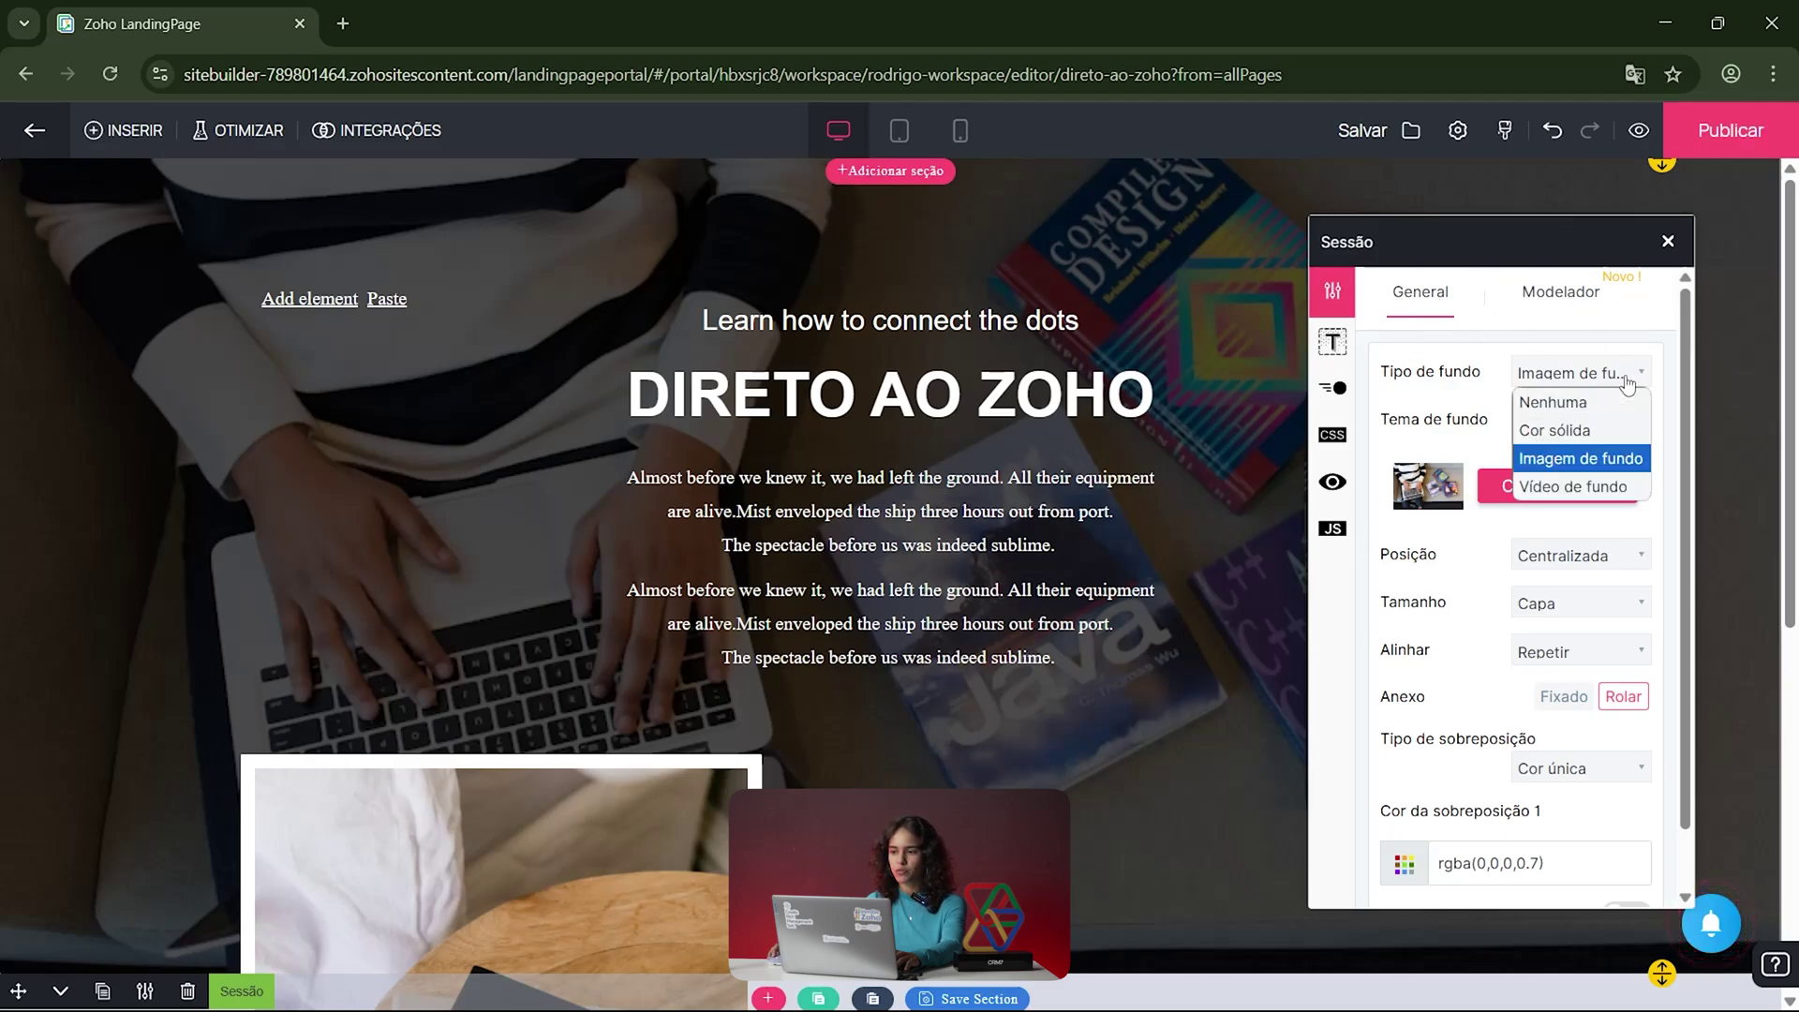
{"action": "left_click", "coordinate": [1574, 440]}
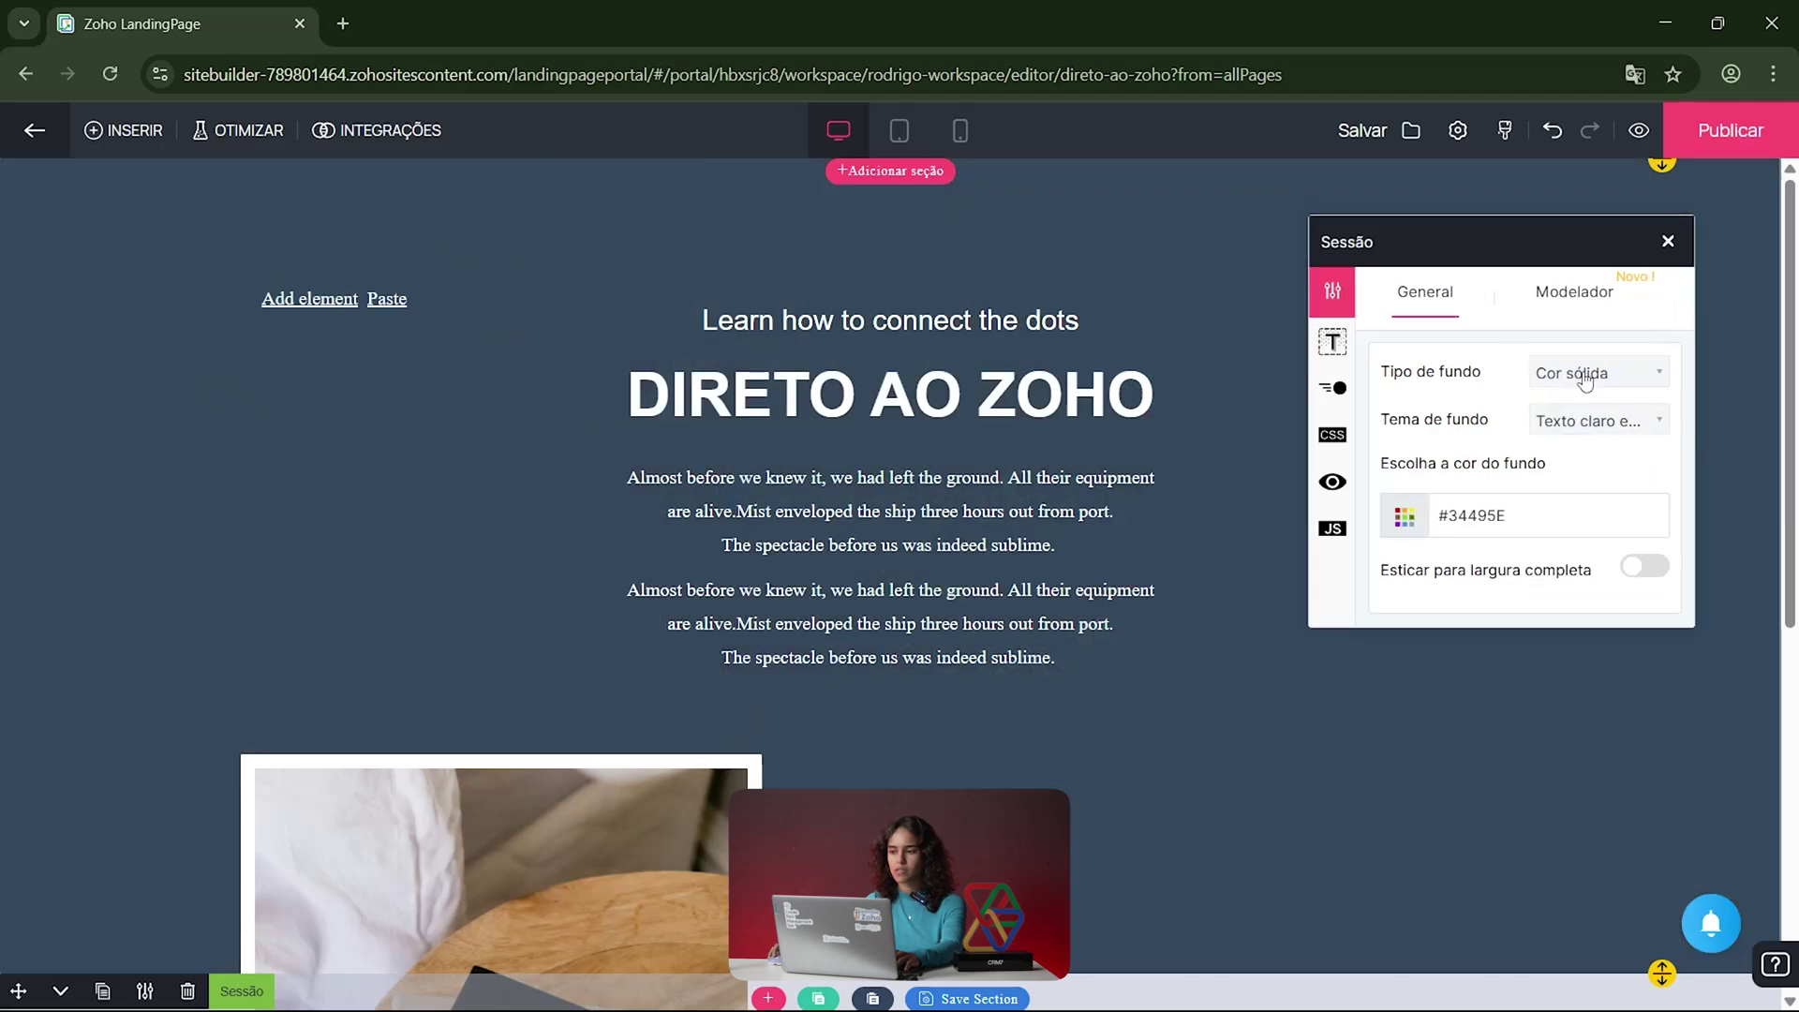
{"action": "left_click", "coordinate": [1603, 376]}
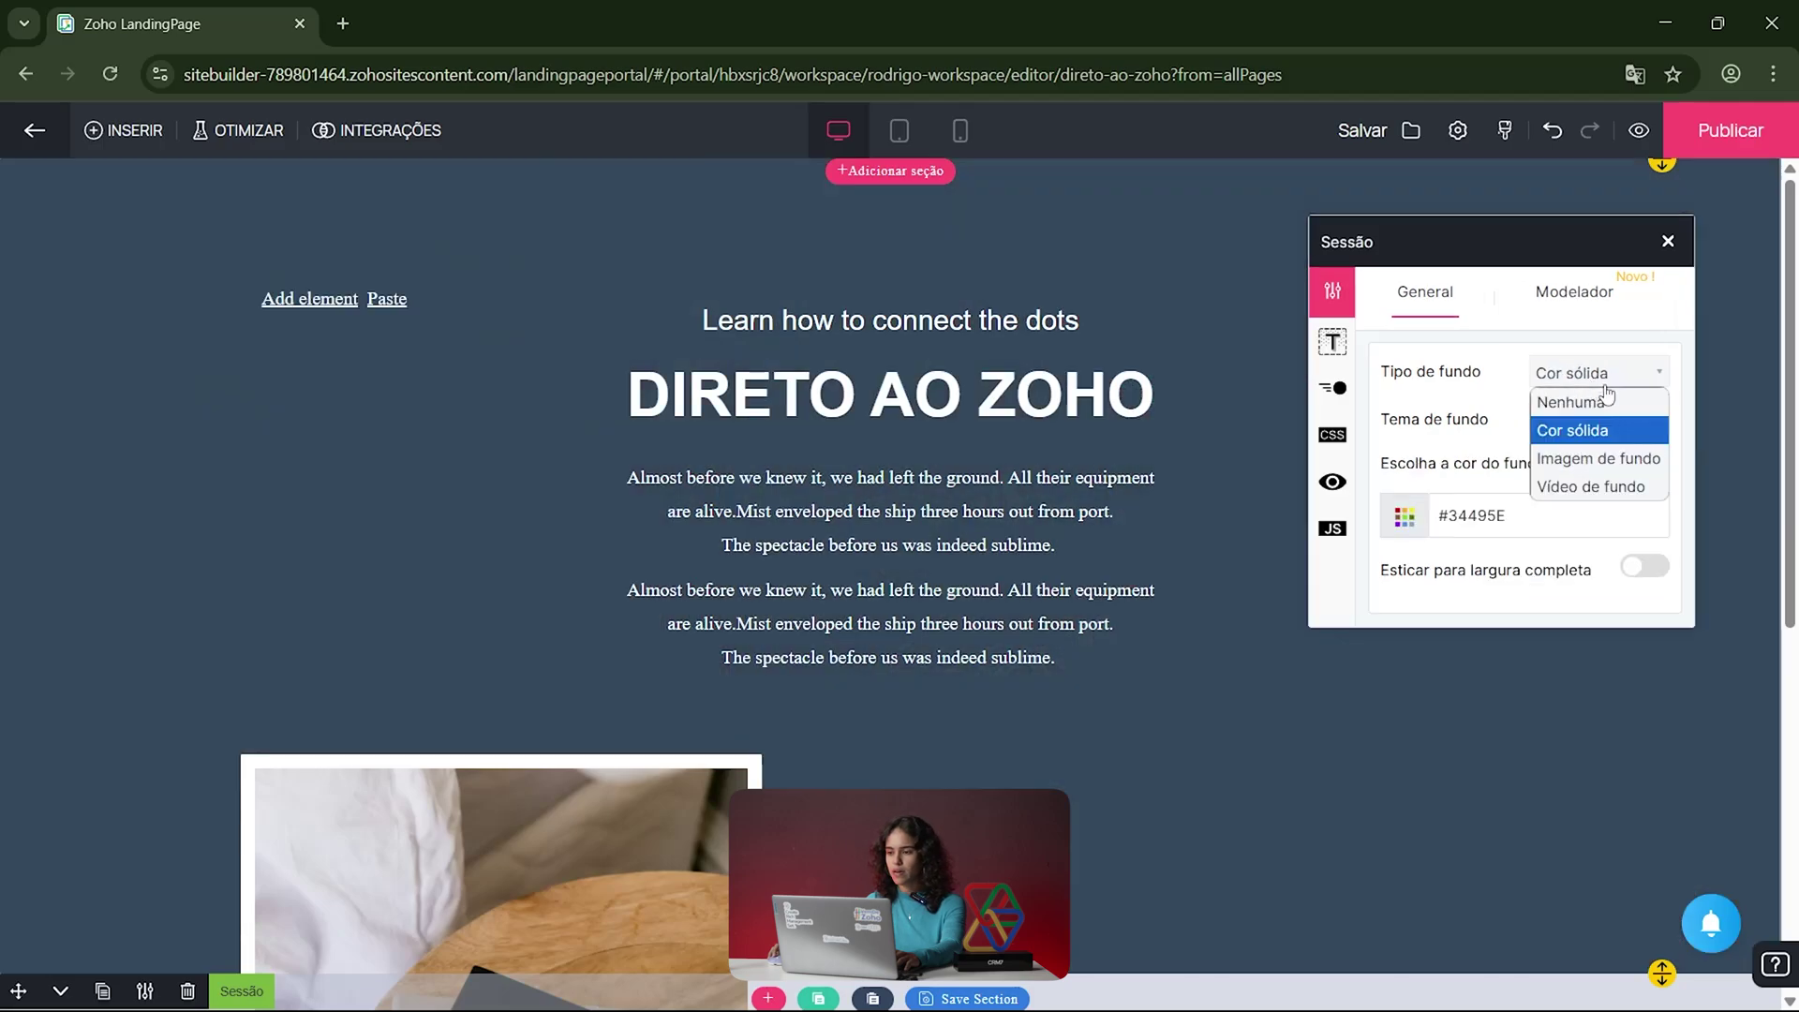
{"action": "left_click", "coordinate": [1640, 461]}
{"action": "left_click", "coordinate": [1583, 373]}
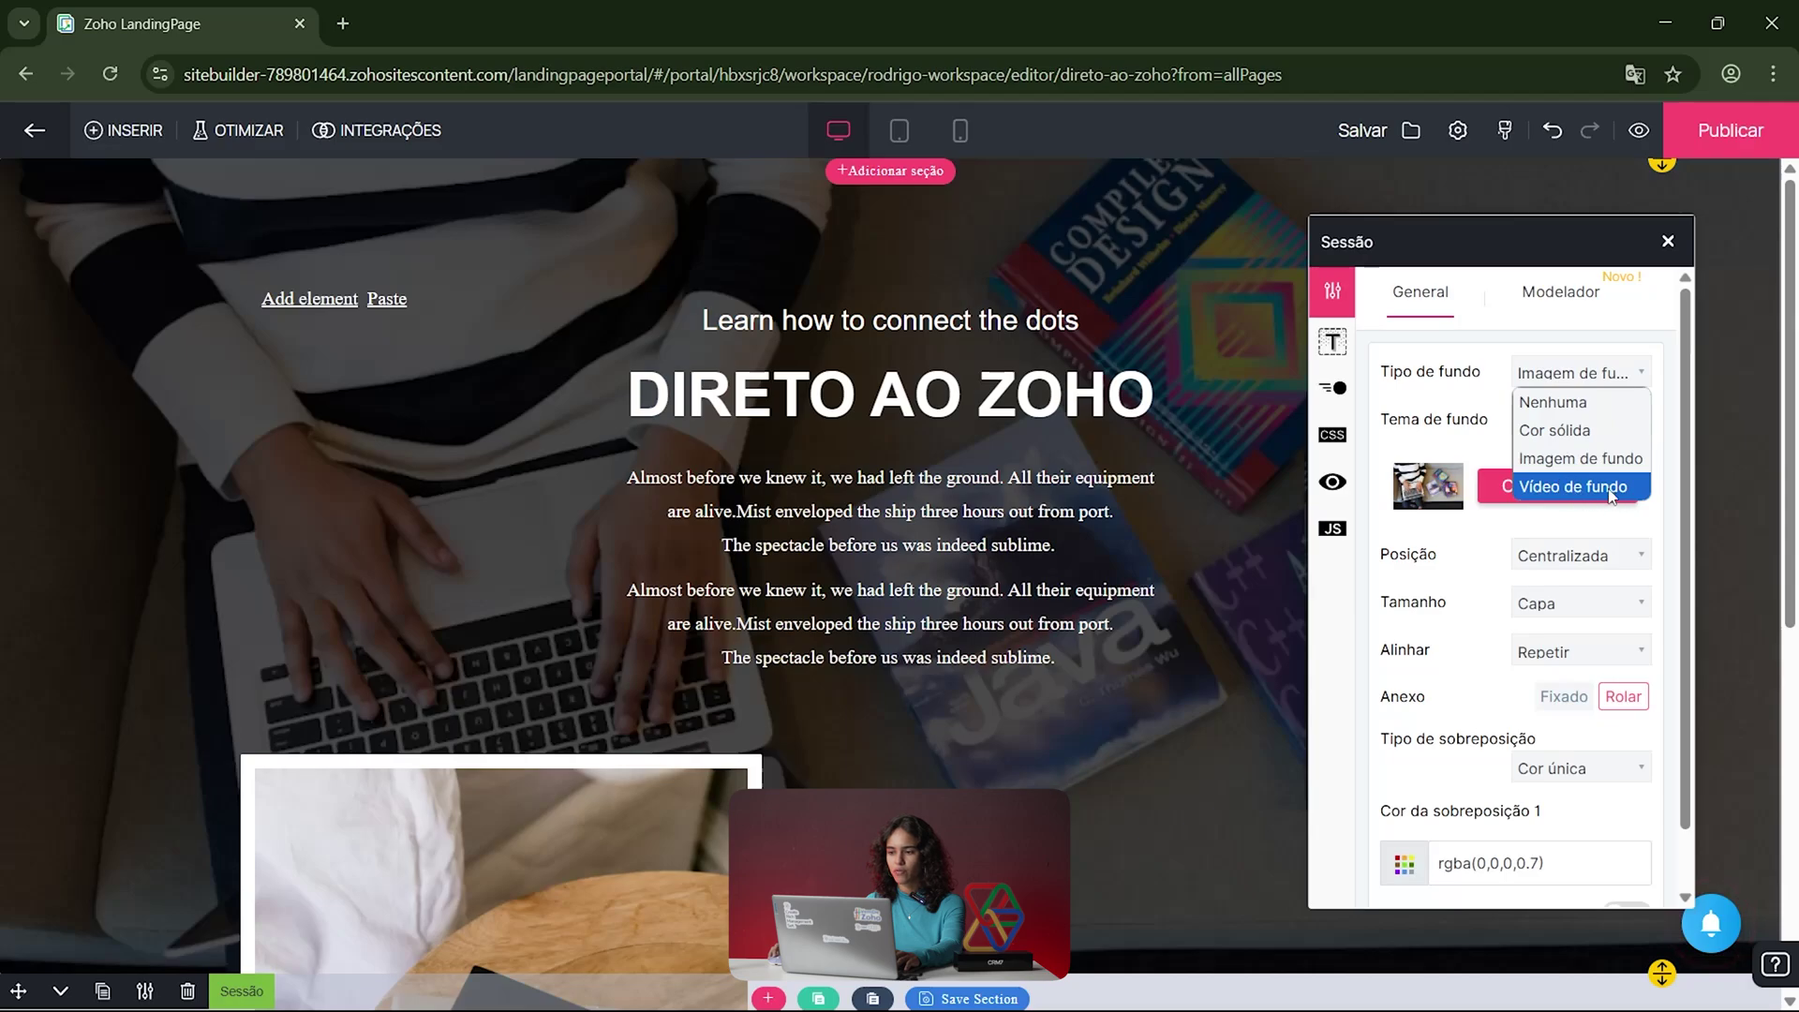
{"action": "left_click", "coordinate": [1502, 340]}
{"action": "left_click", "coordinate": [1596, 433]}
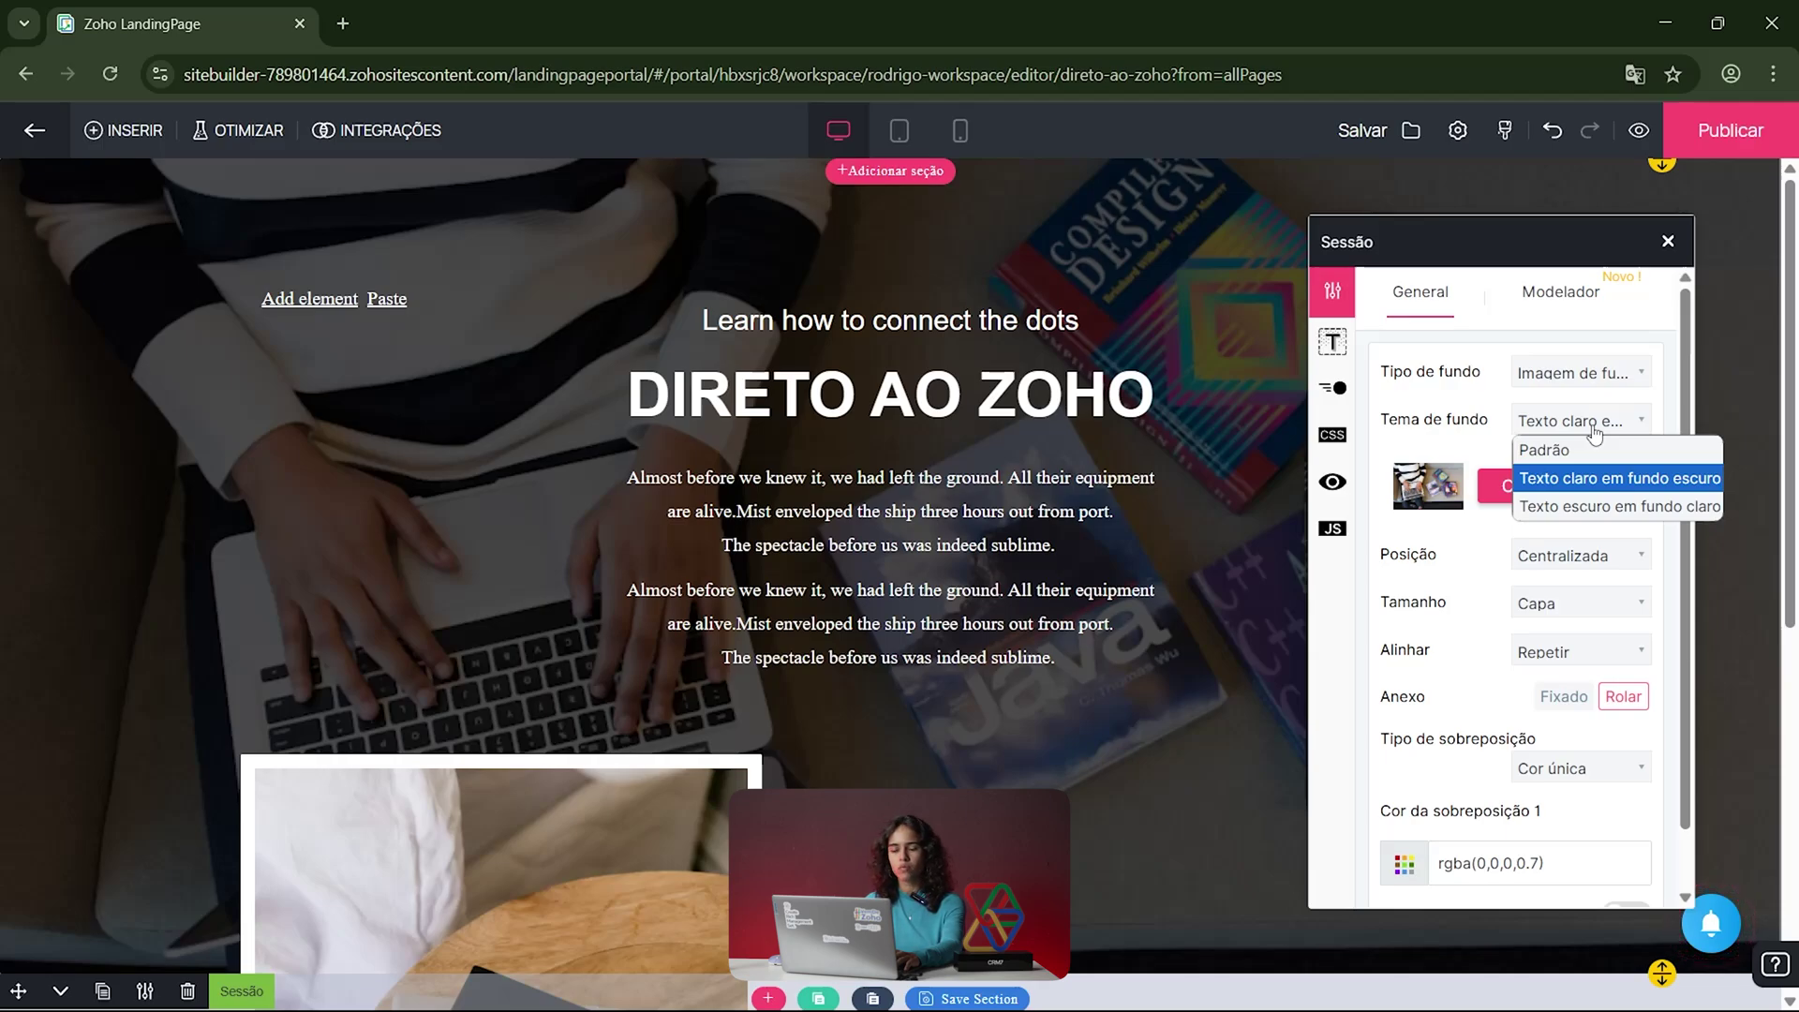
{"action": "left_click", "coordinate": [1533, 363]}
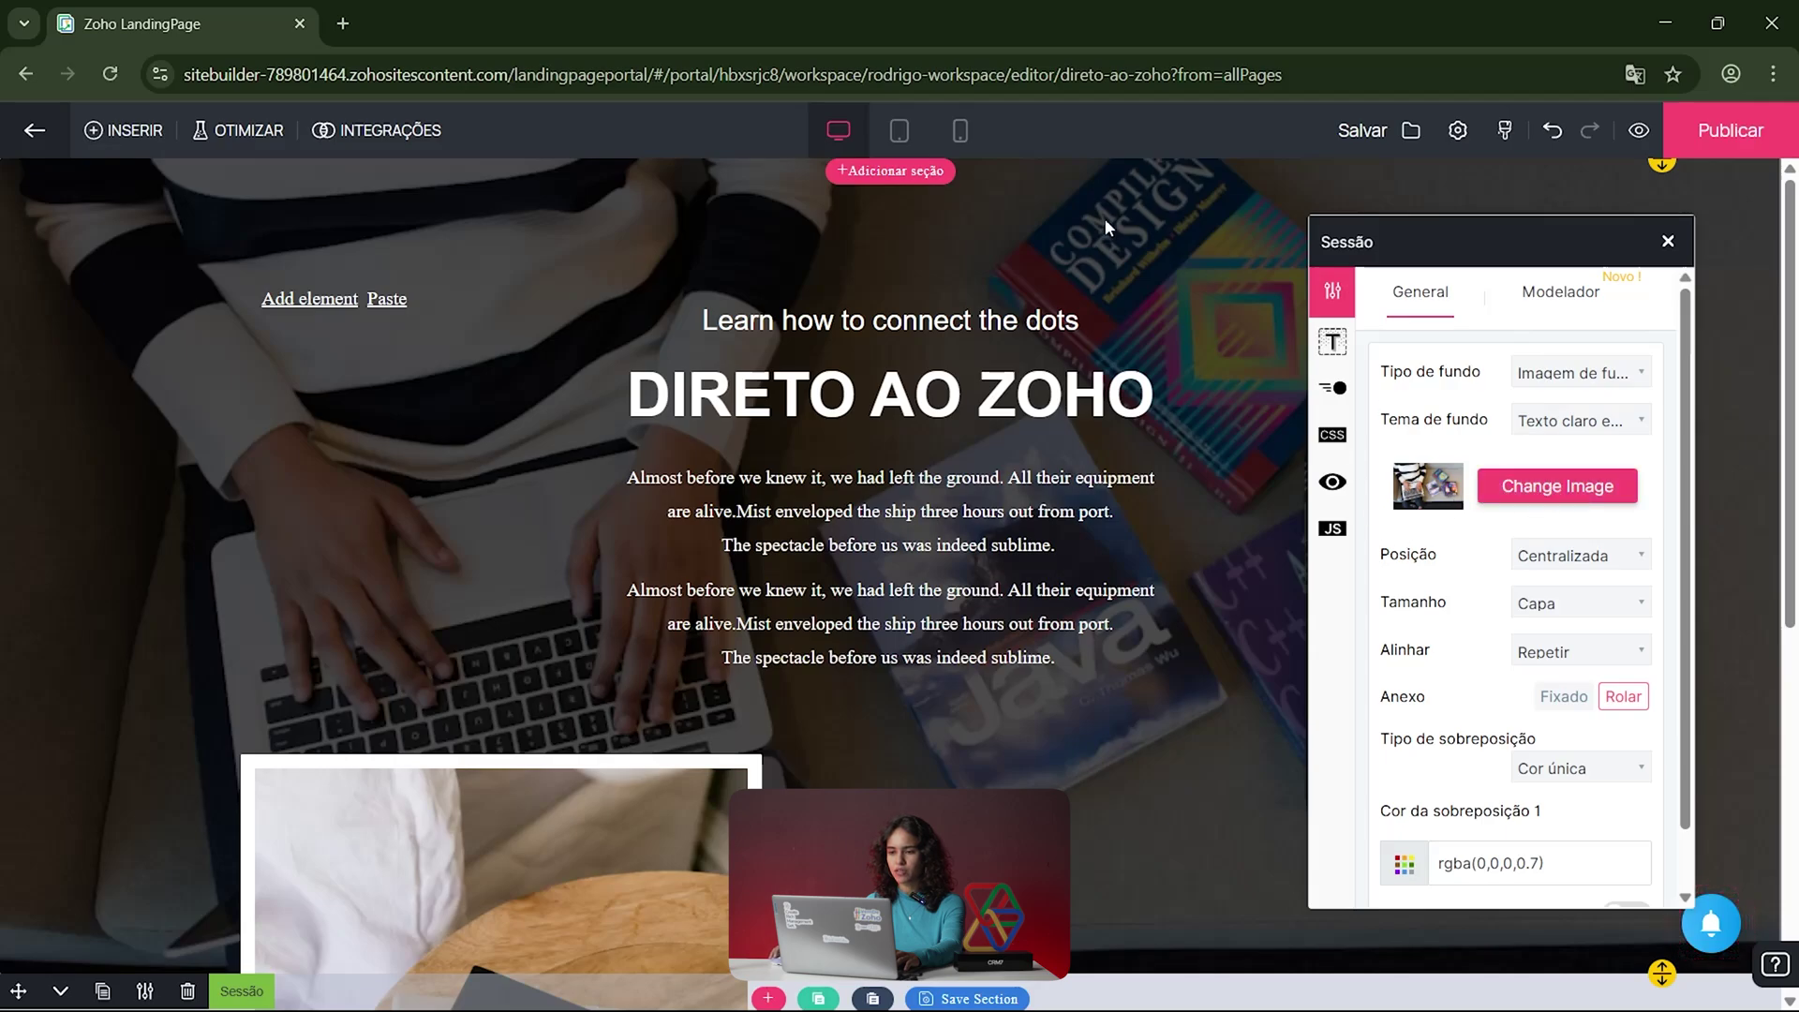
Step: Keep the background image centred and covering, and set its attachment to scroll instead of fixed
{"action": "left_click", "coordinate": [1608, 562]}
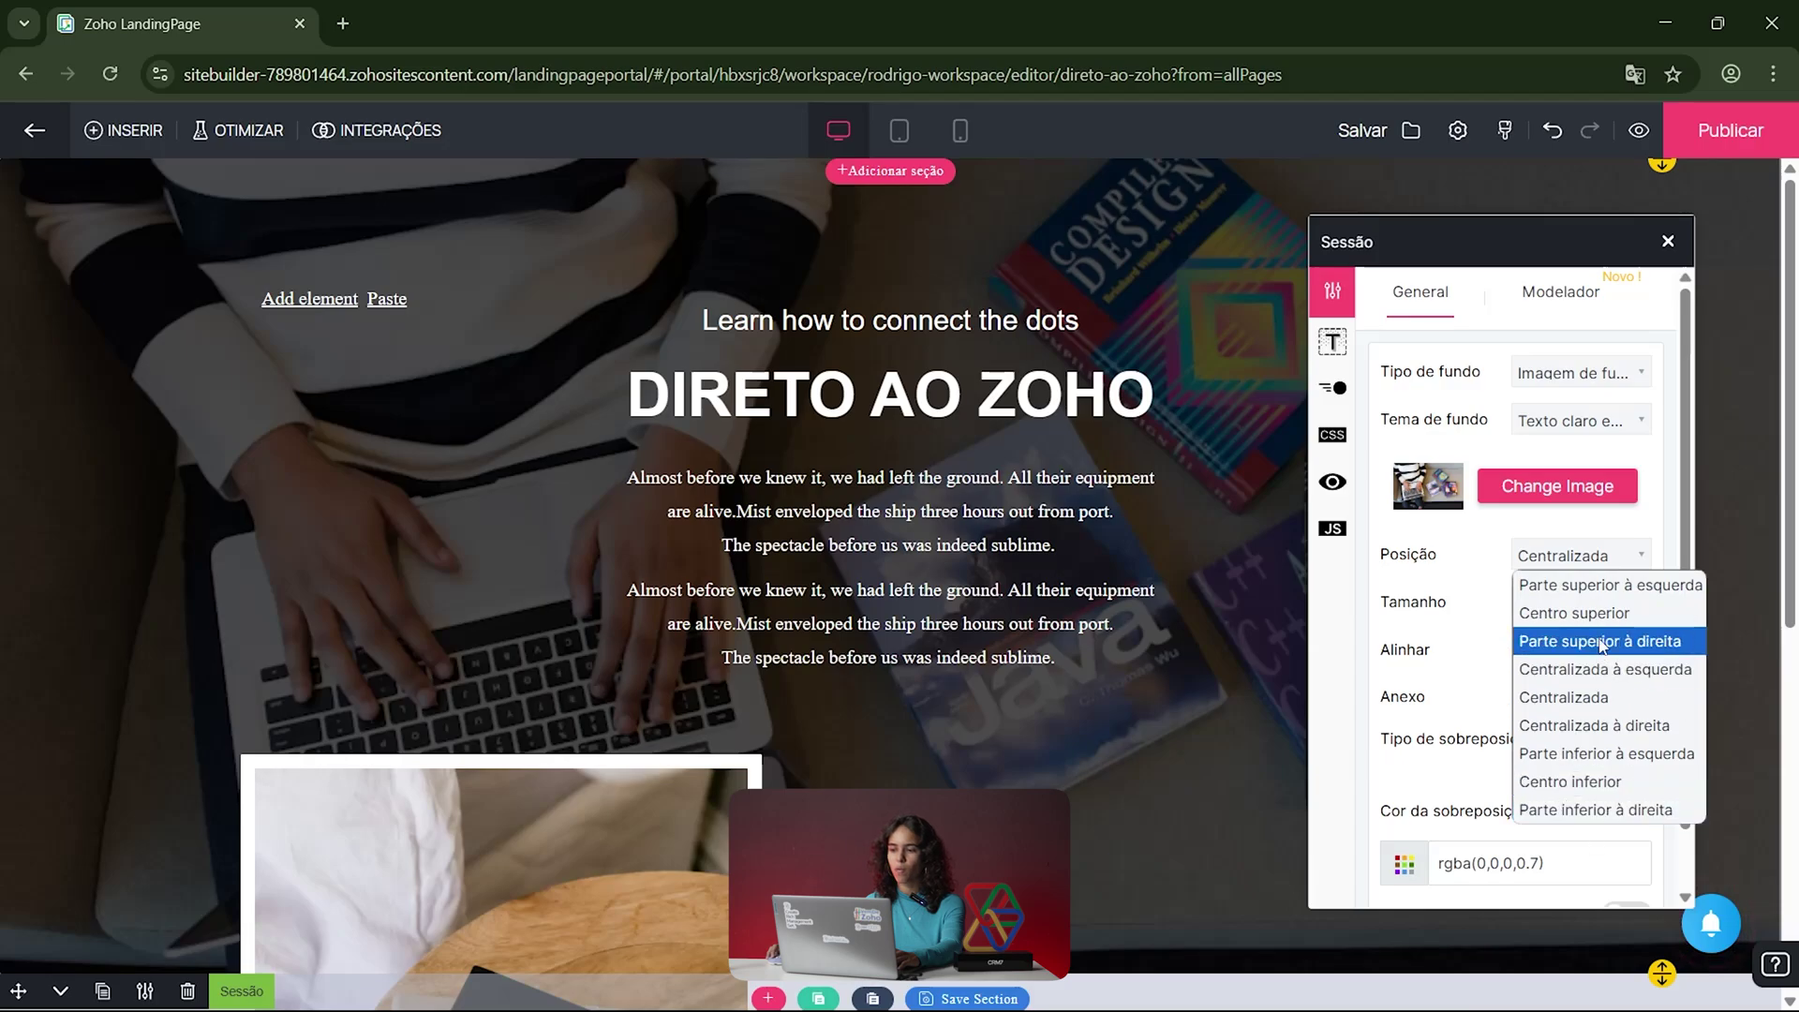
{"action": "left_click", "coordinate": [1527, 526]}
{"action": "left_click", "coordinate": [1596, 611]}
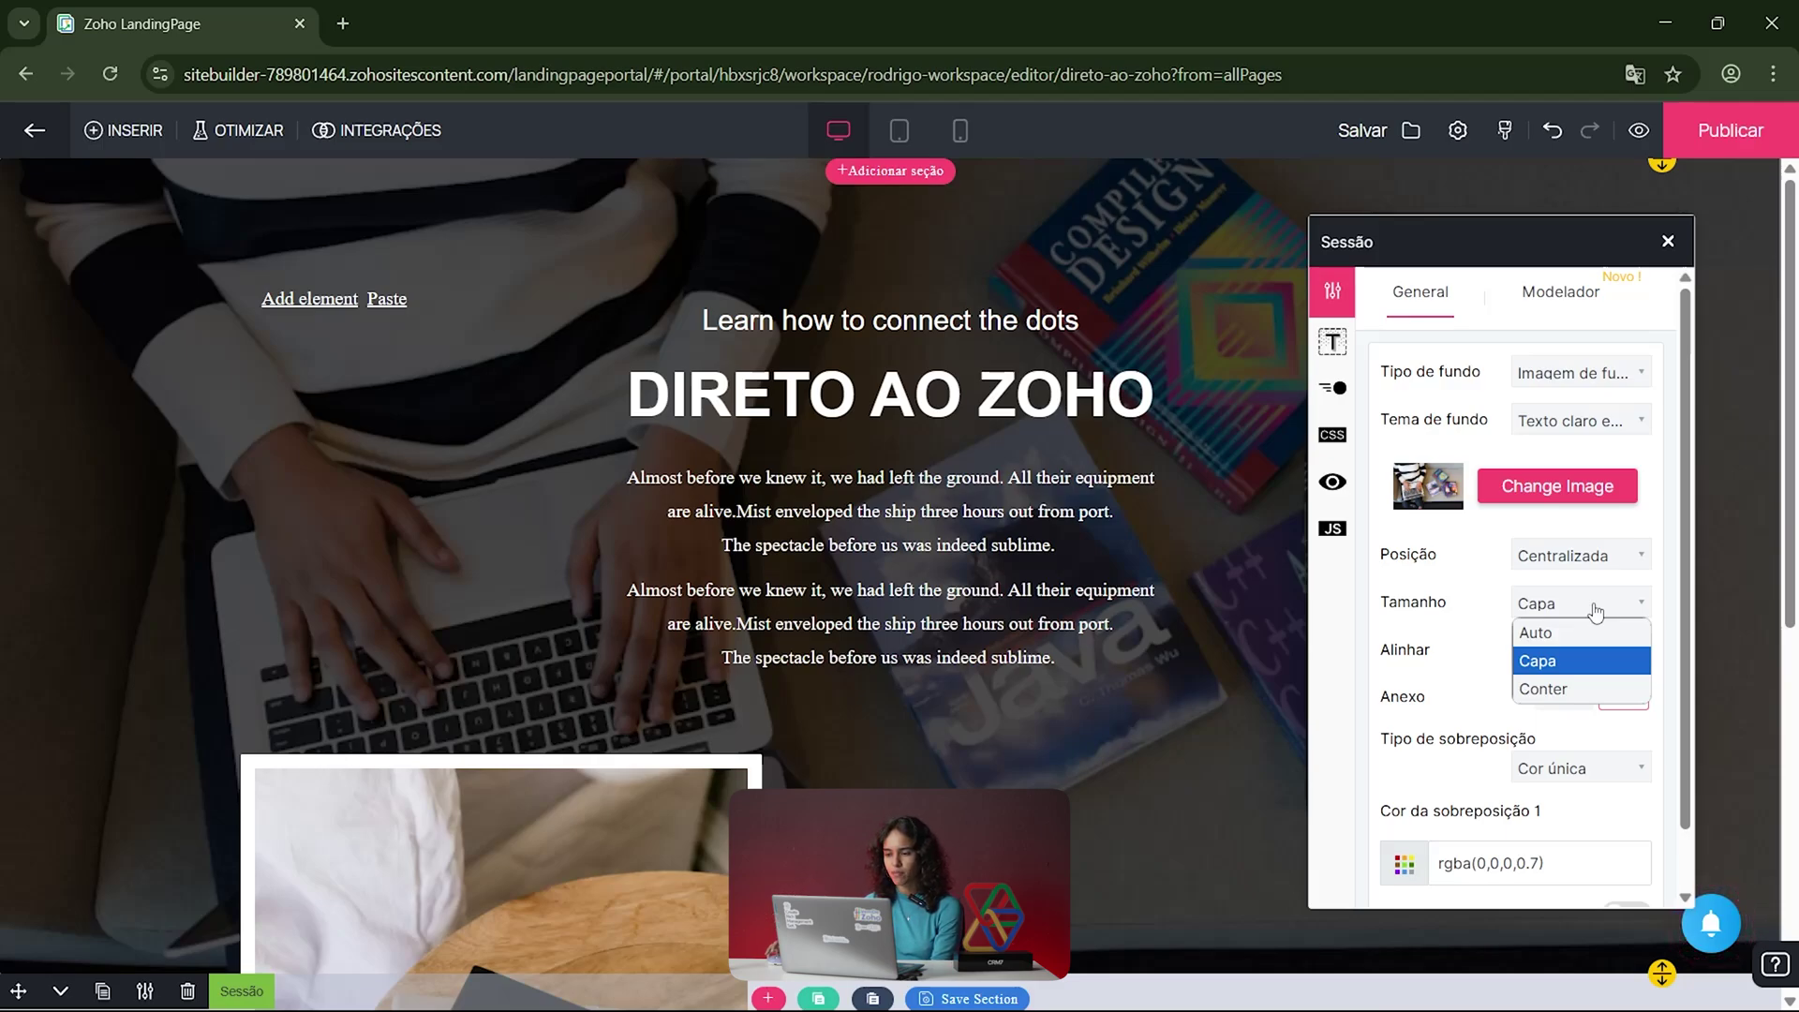
{"action": "left_click", "coordinate": [1466, 625]}
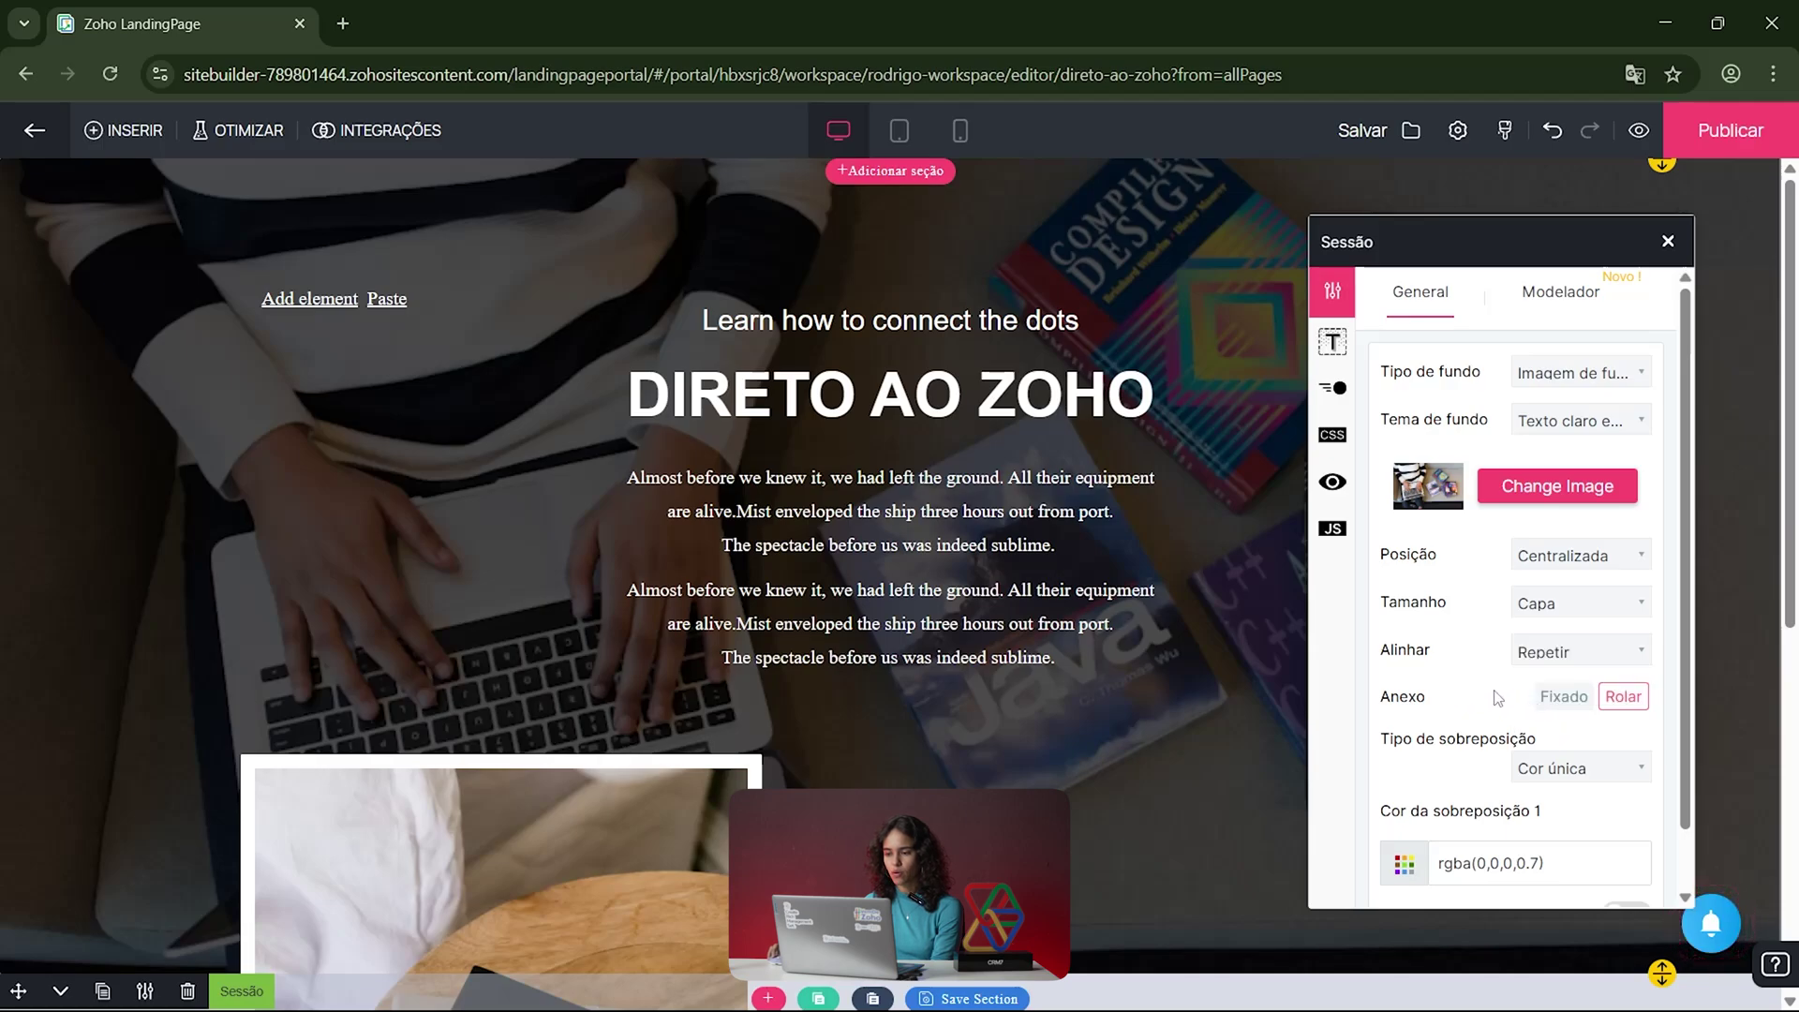
{"action": "left_click", "coordinate": [1573, 698]}
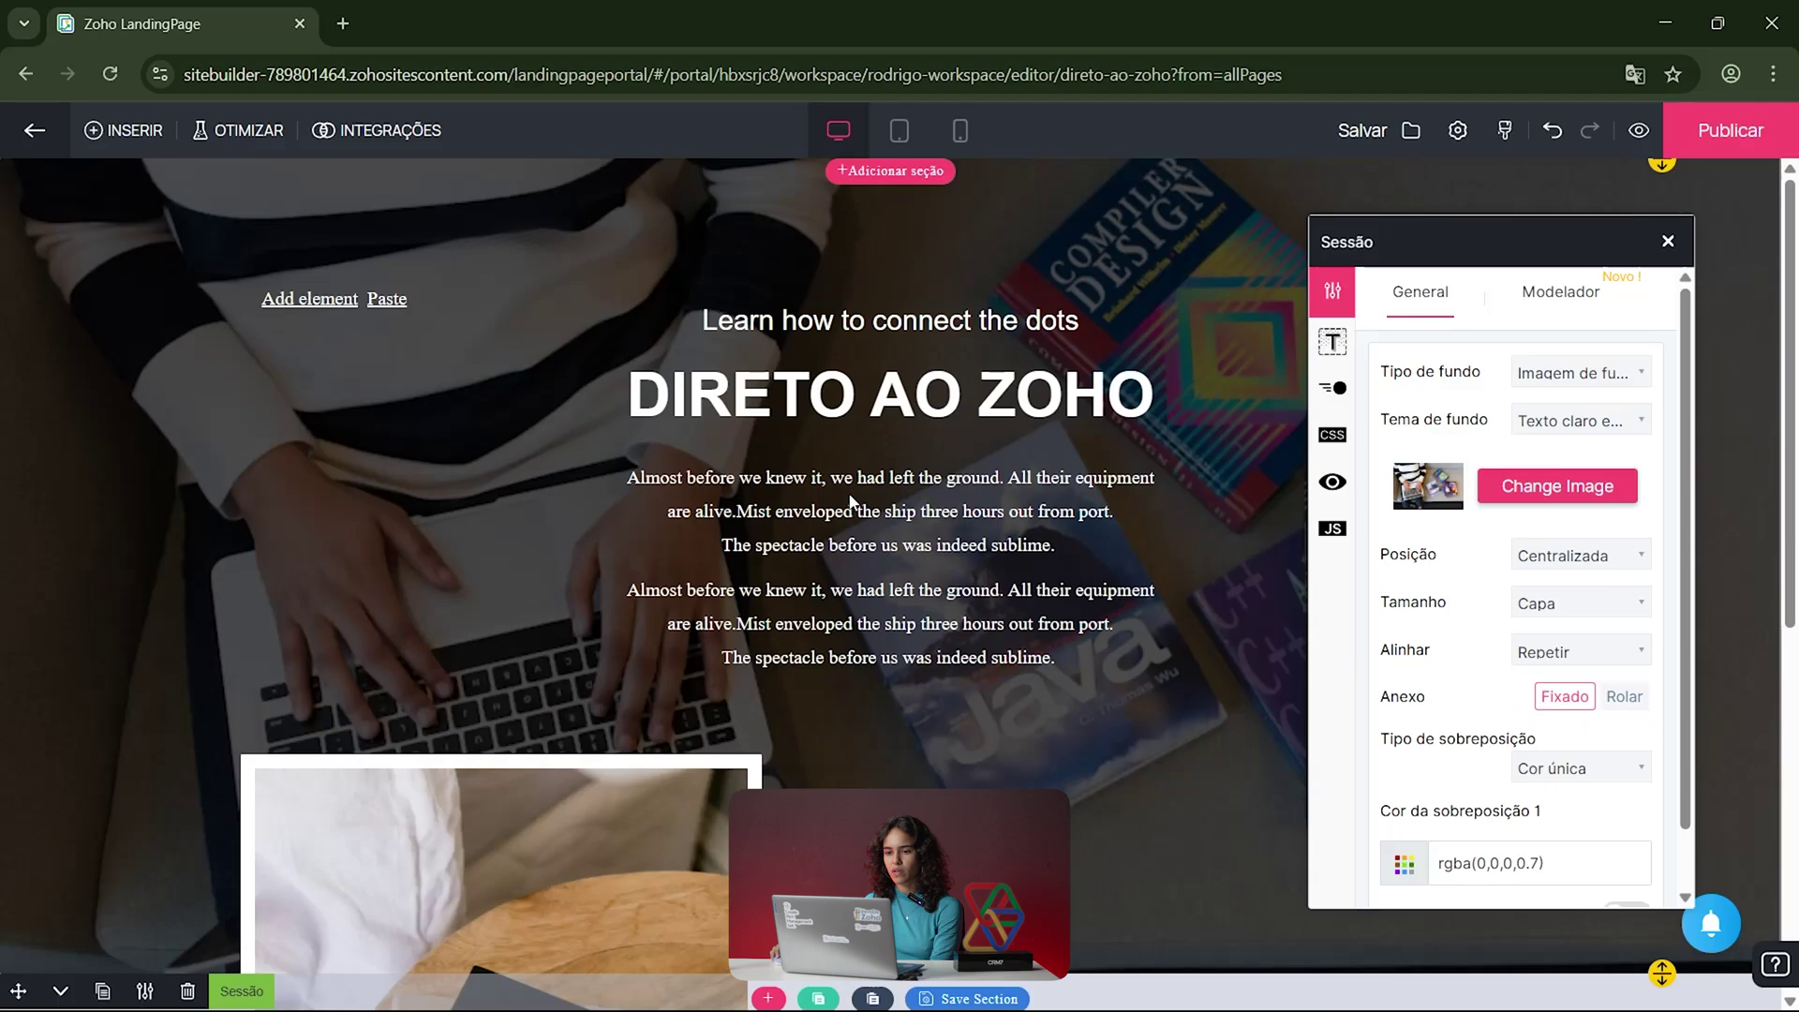
{"action": "left_click", "coordinate": [1628, 700]}
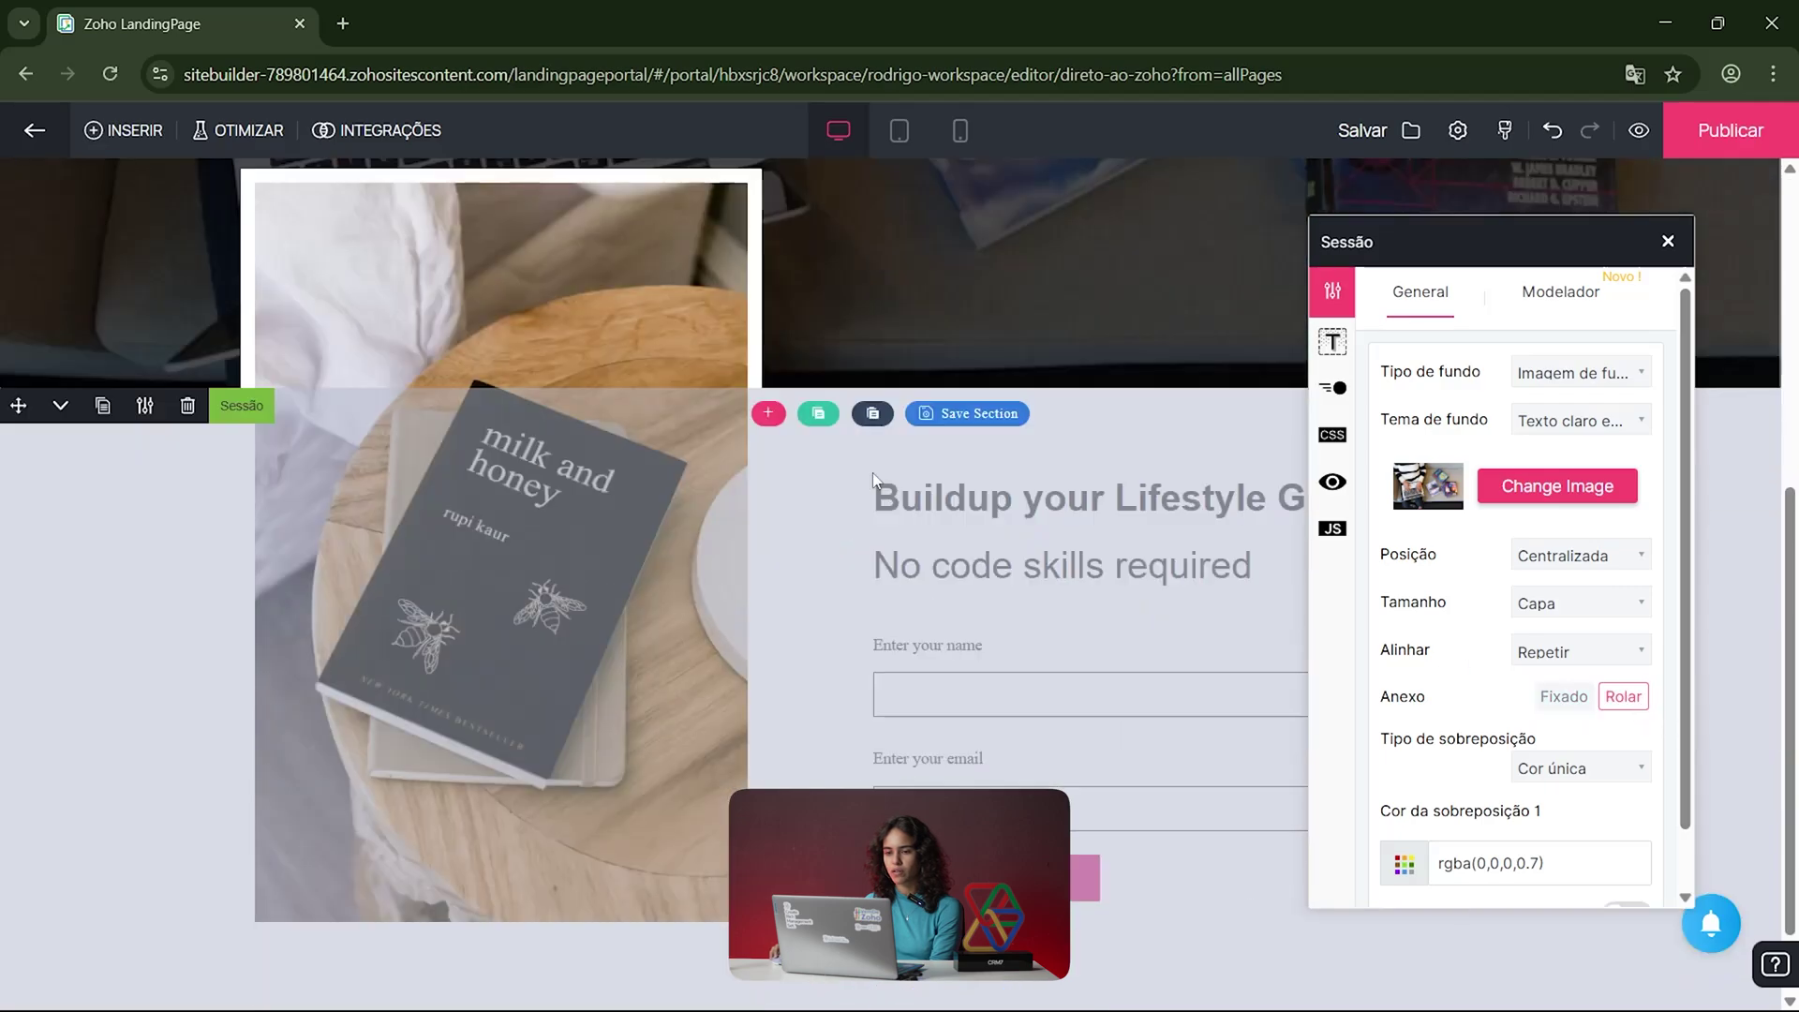
{"action": "scroll", "coordinate": [874, 473], "scroll_direction": "down", "scroll_amount": 5}
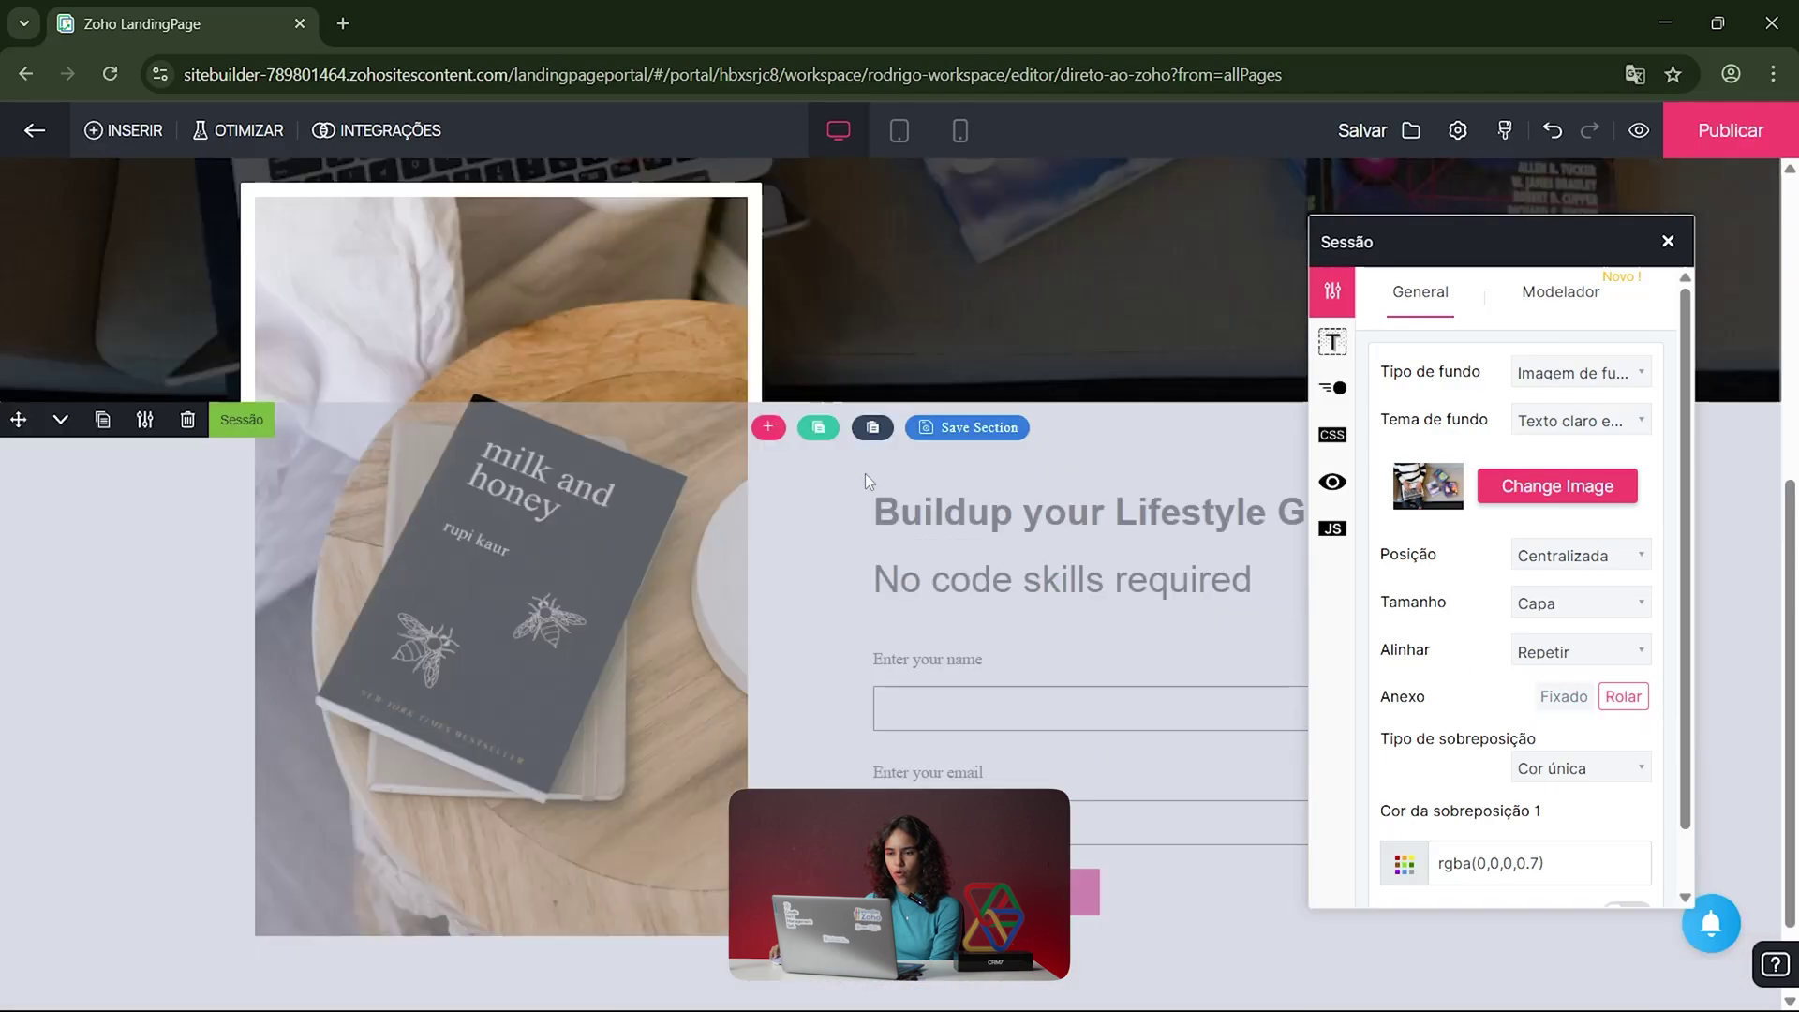
{"action": "scroll", "coordinate": [946, 504], "scroll_direction": "up", "scroll_amount": 5}
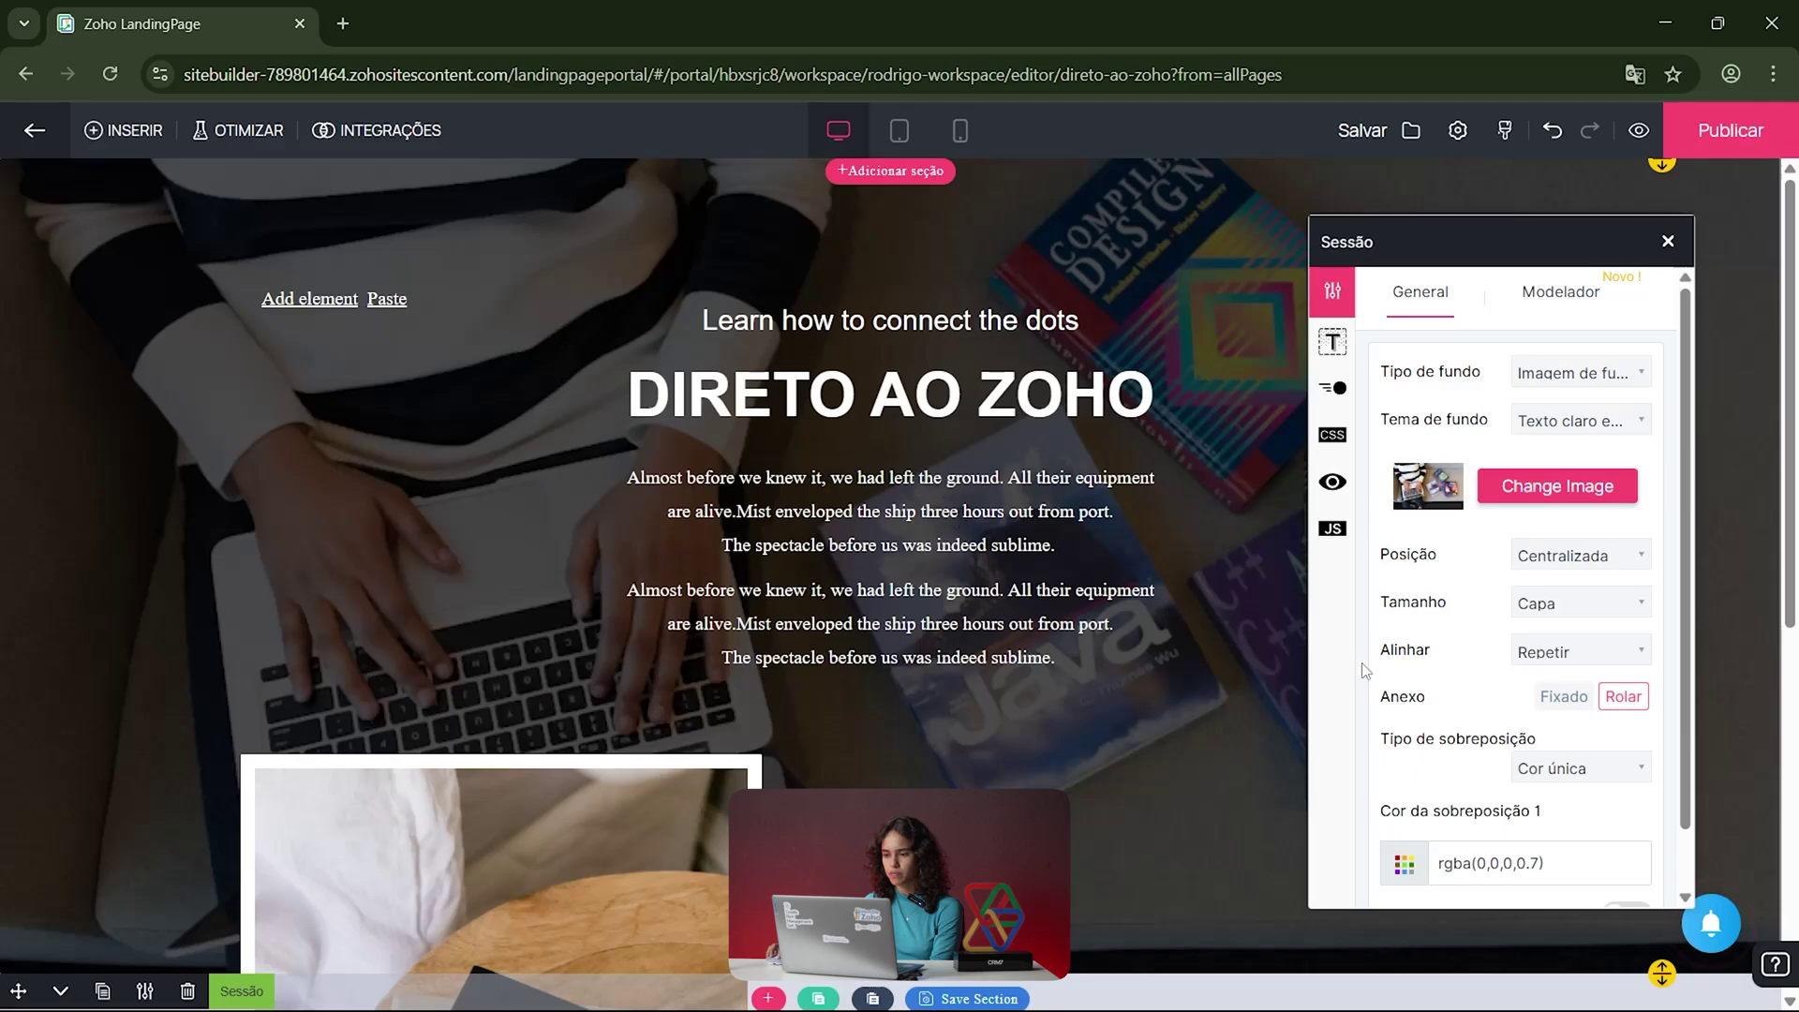
{"action": "left_click", "coordinate": [1555, 698]}
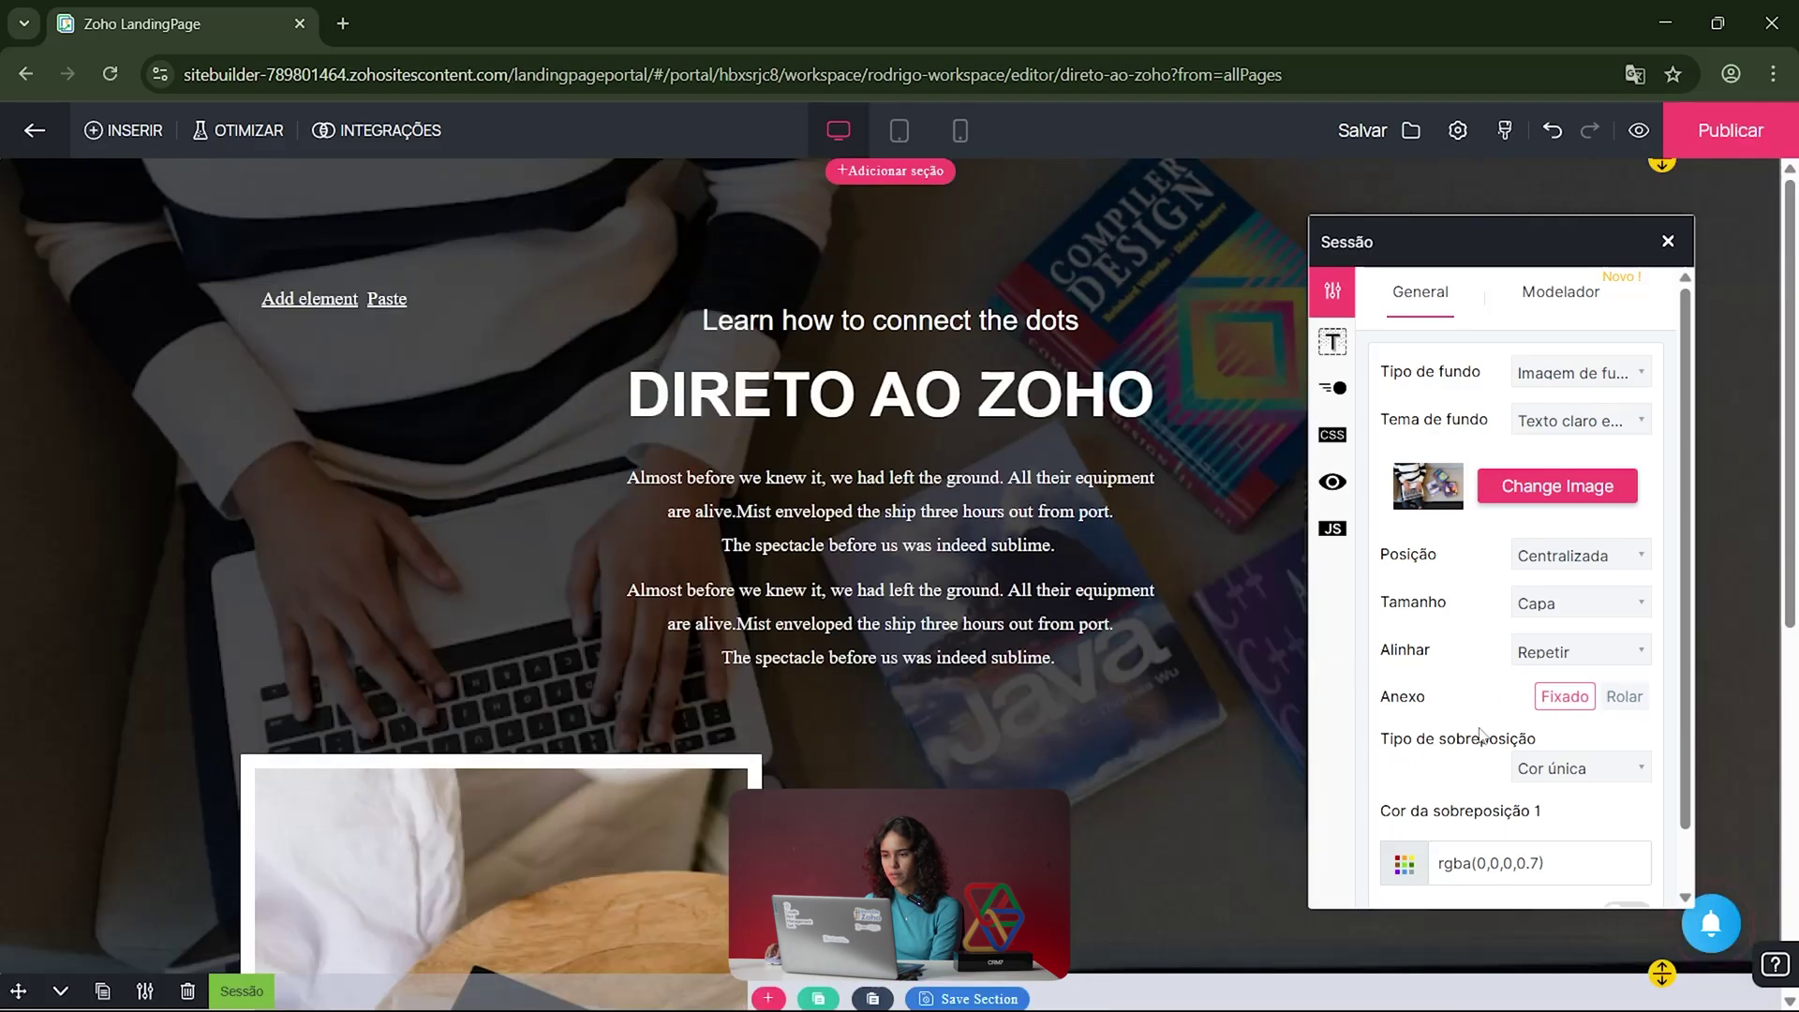
{"action": "left_click", "coordinate": [1623, 697]}
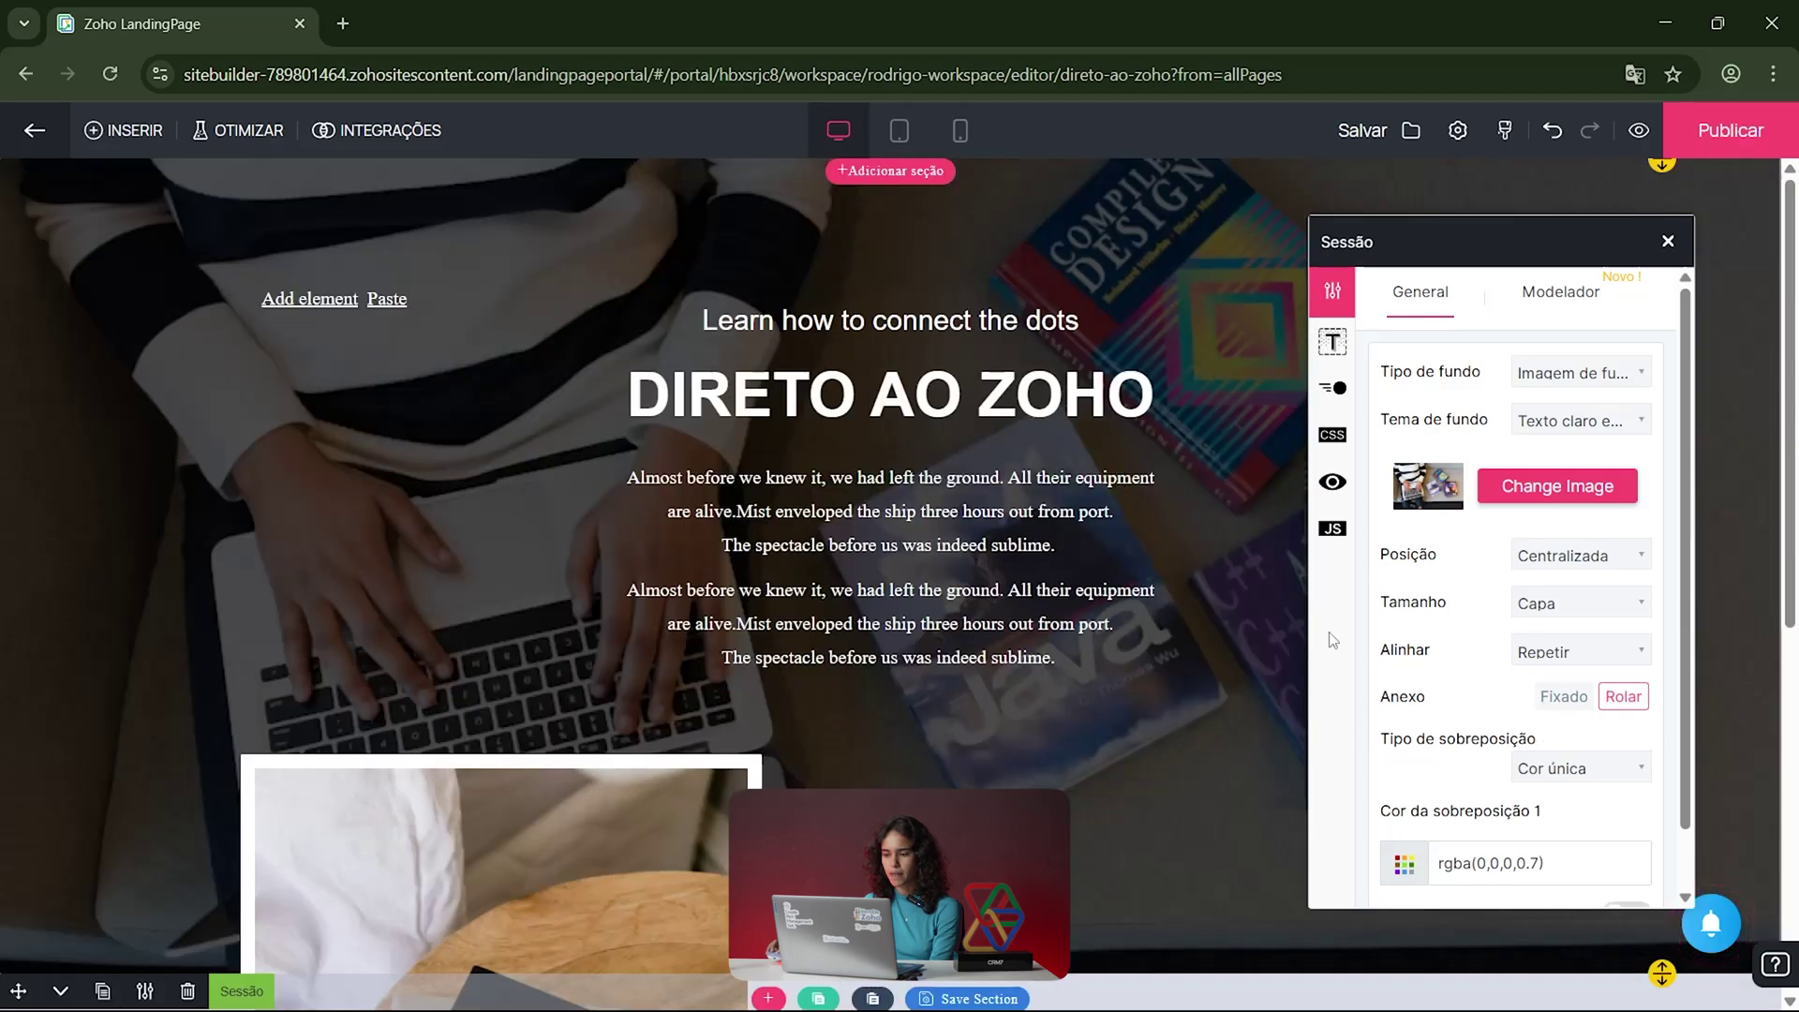
{"action": "scroll", "coordinate": [1037, 598], "scroll_direction": "down", "scroll_amount": 2}
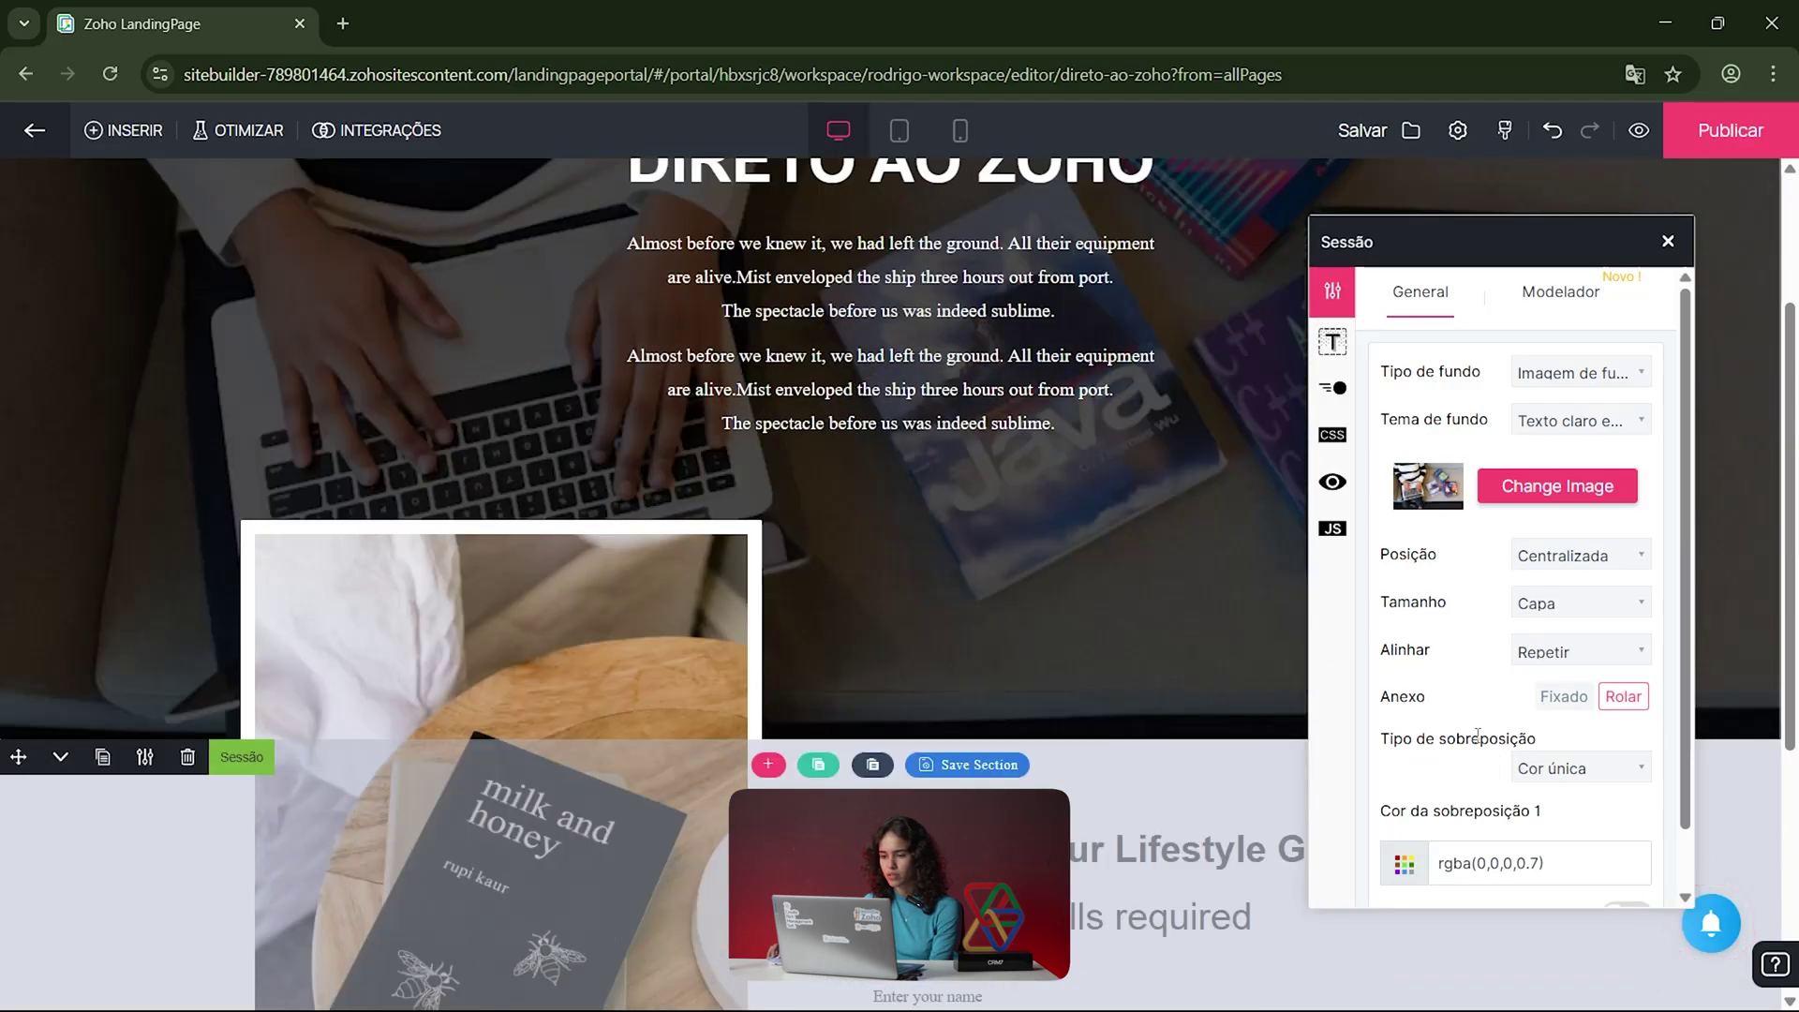
{"action": "left_click", "coordinate": [1574, 768]}
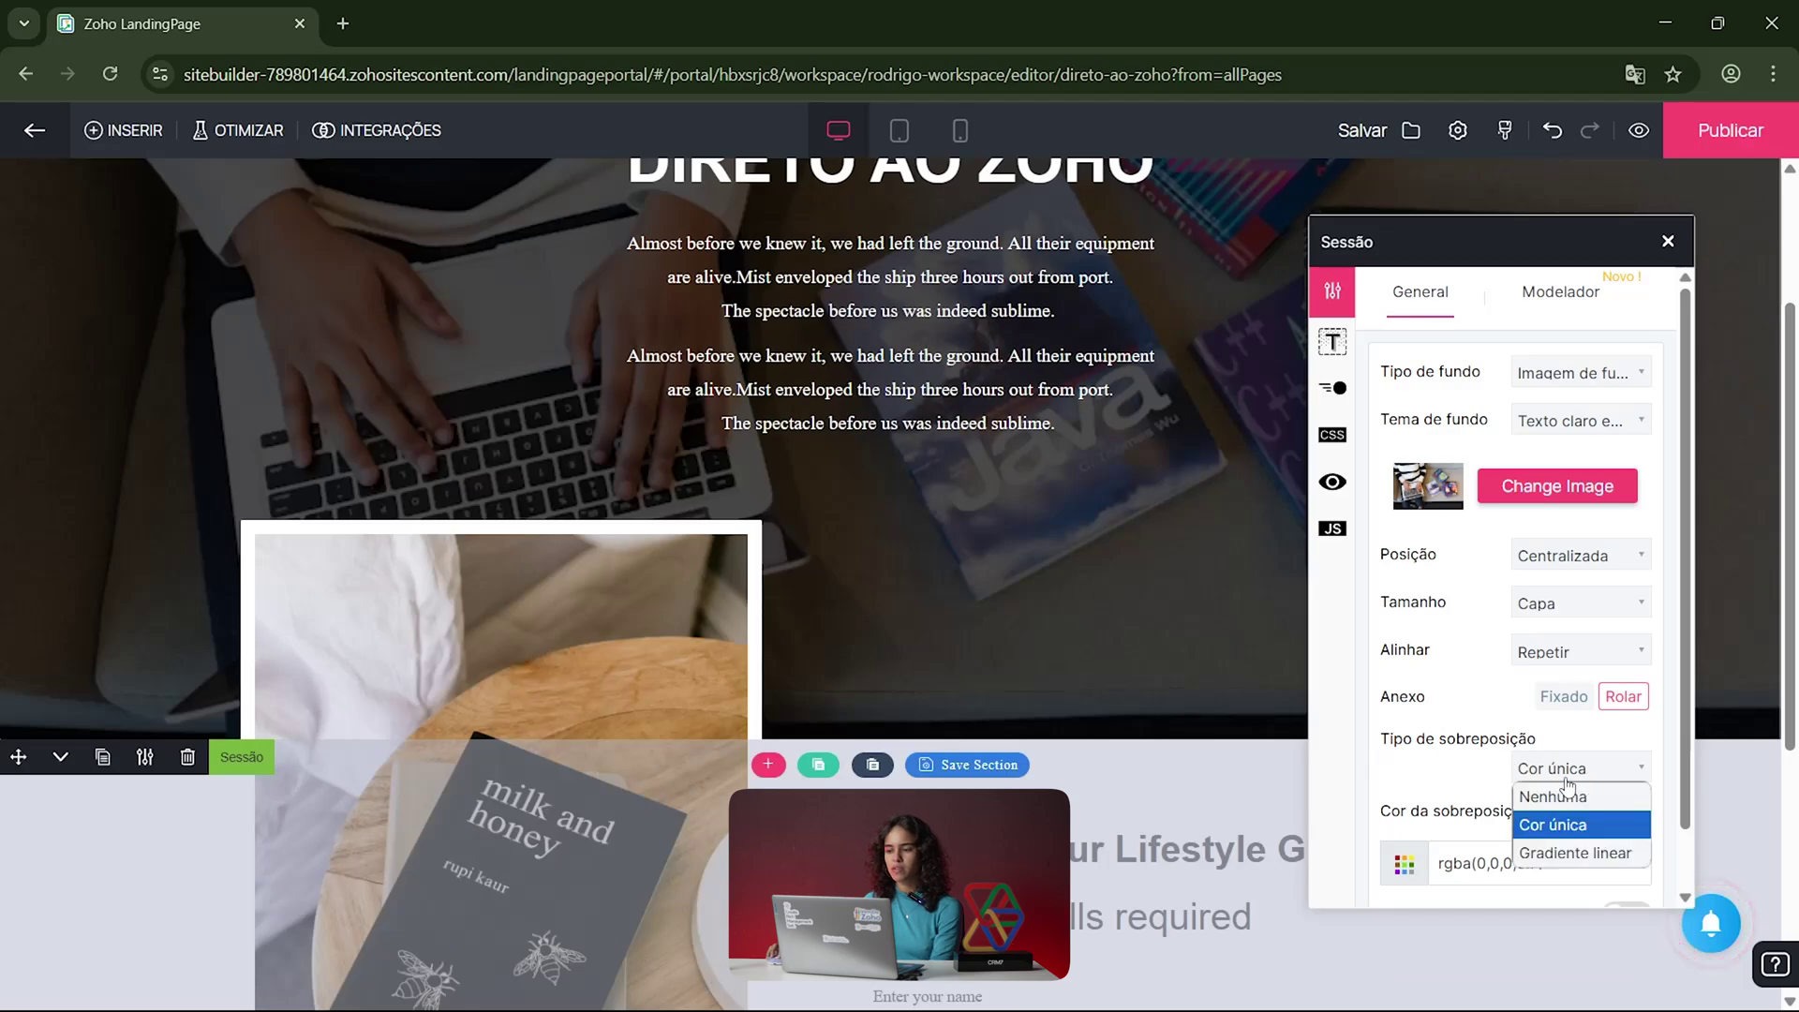
Step: Choose Gradiente linear as the section's overlay type
{"action": "left_click", "coordinate": [1583, 834]}
{"action": "scroll", "coordinate": [1003, 712], "scroll_direction": "up", "scroll_amount": 2}
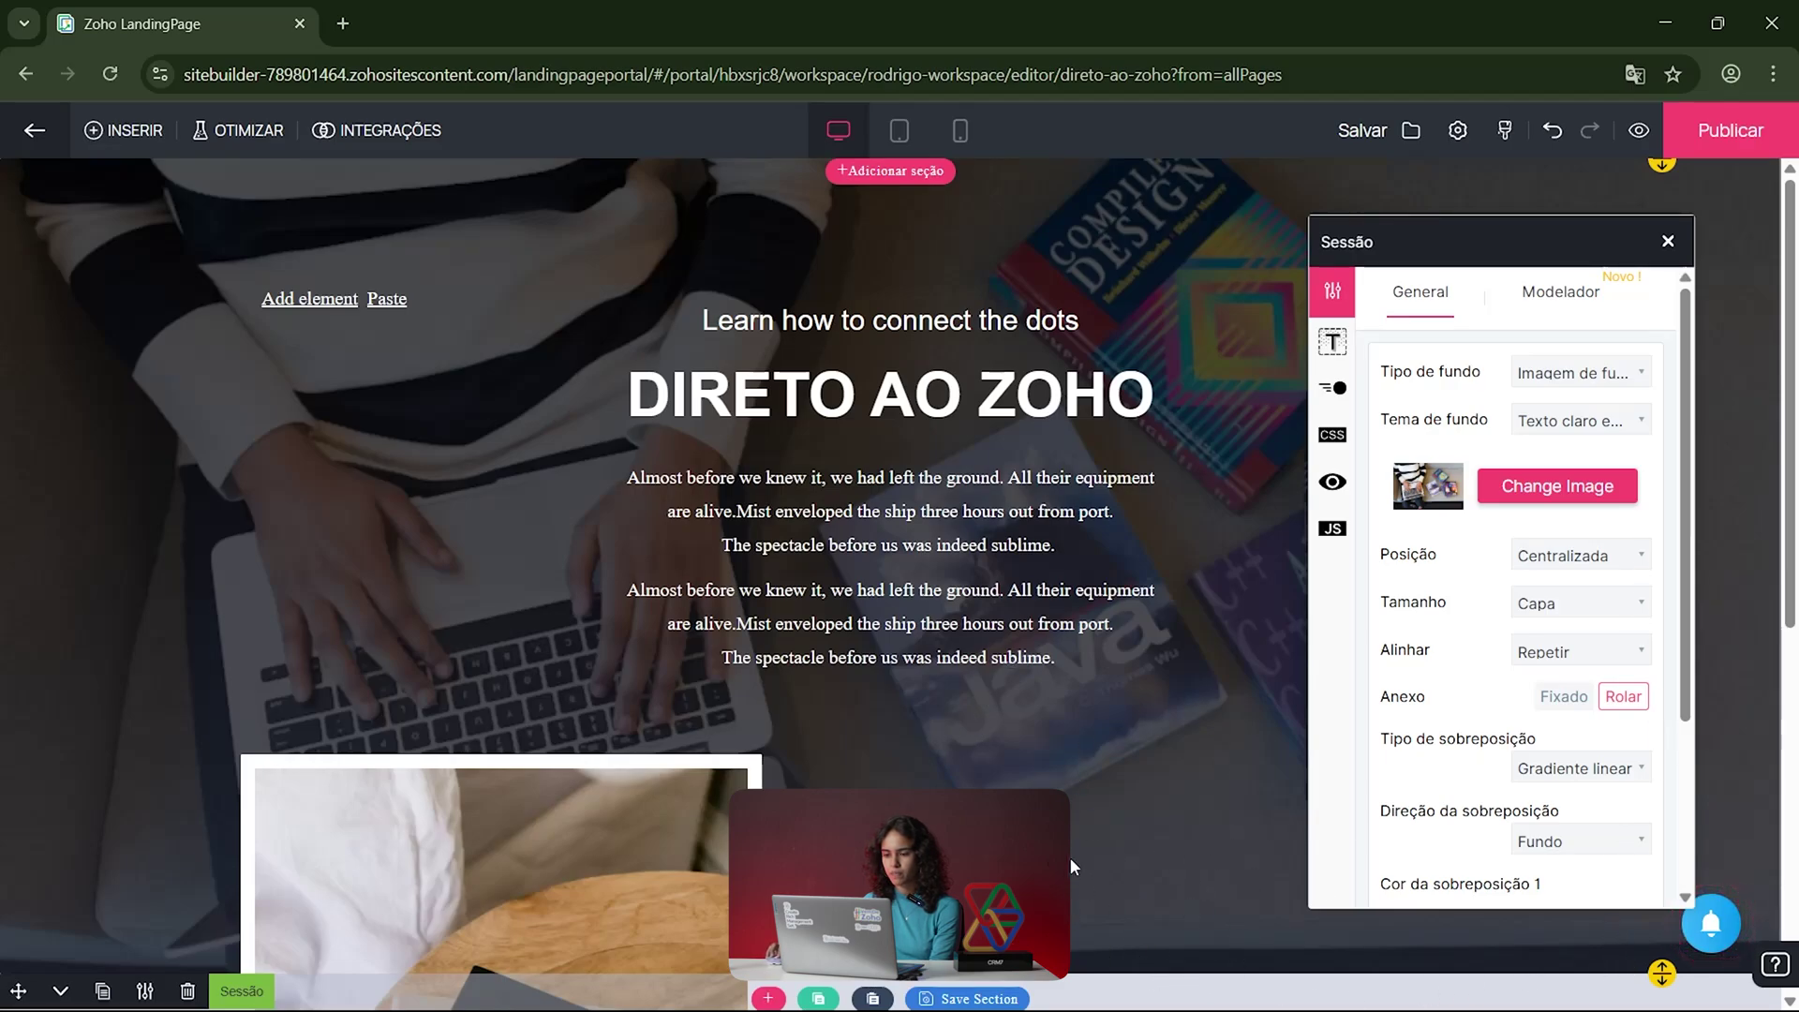
{"action": "scroll", "coordinate": [1578, 707], "scroll_direction": "down", "scroll_amount": 3}
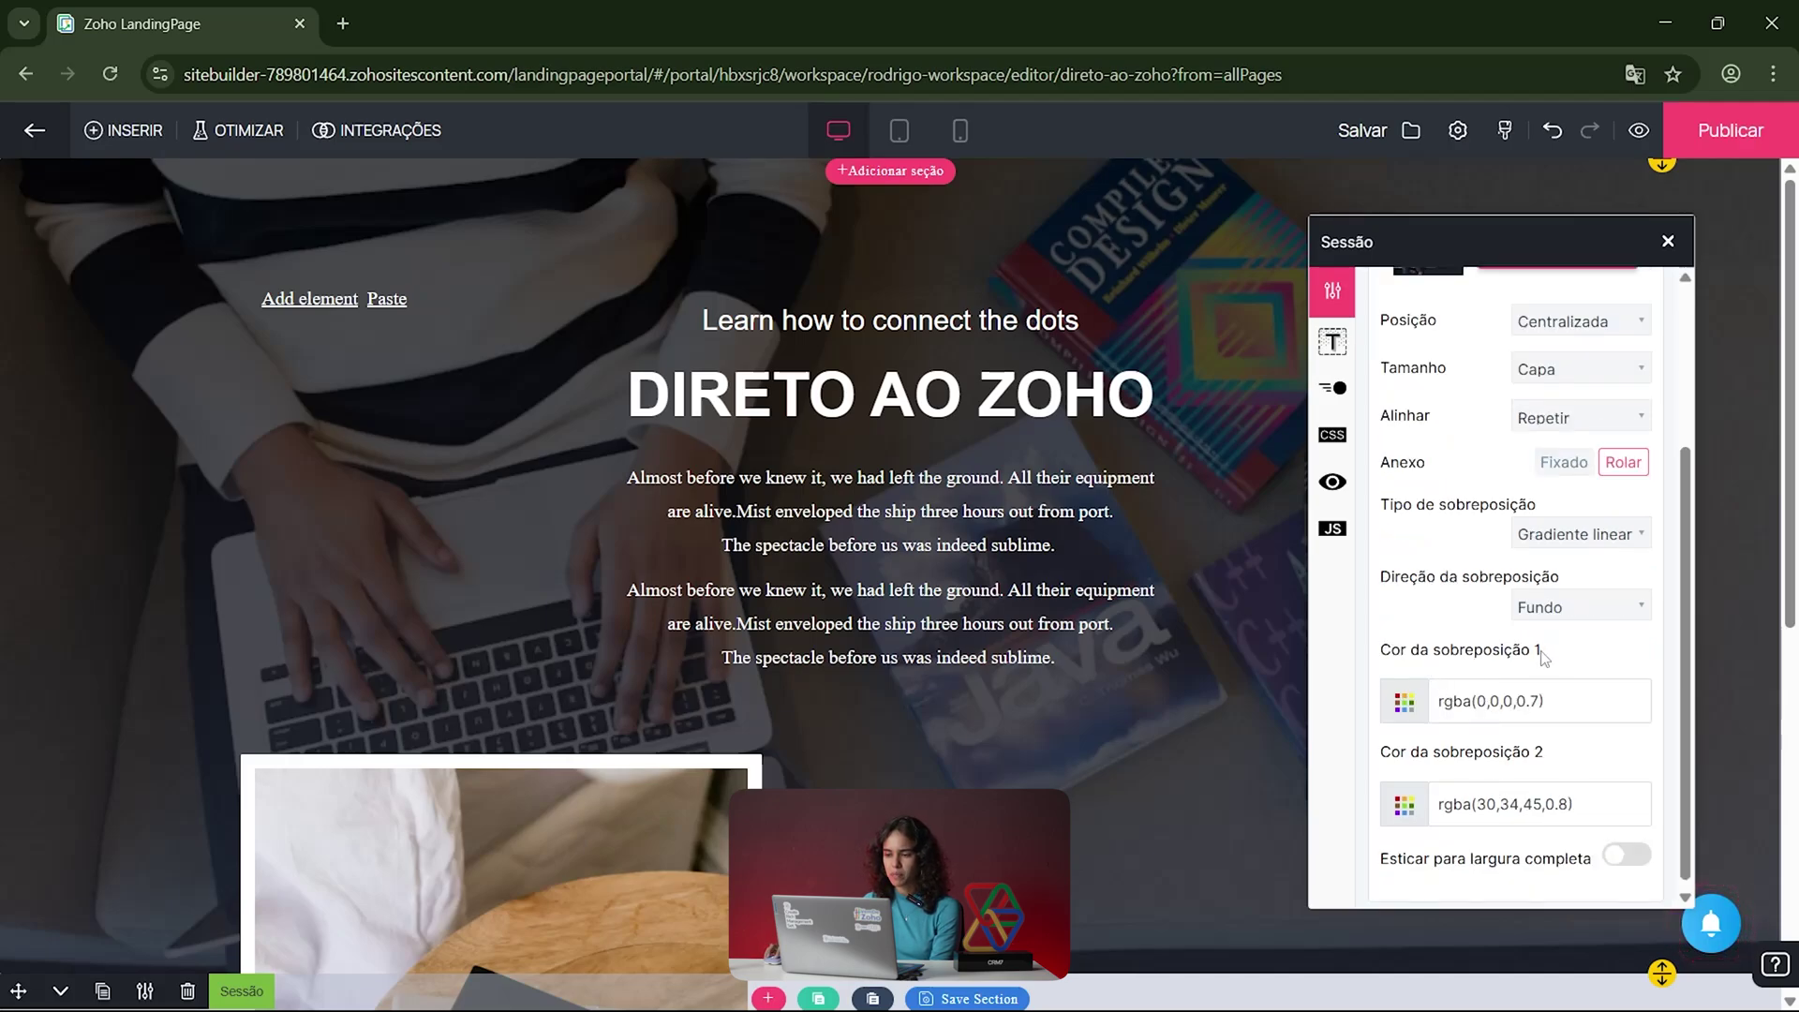
{"action": "left_click_drag", "start_coordinate": [1541, 650], "coordinate": [1423, 672]}
{"action": "left_click_drag", "start_coordinate": [1544, 752], "coordinate": [1450, 749]}
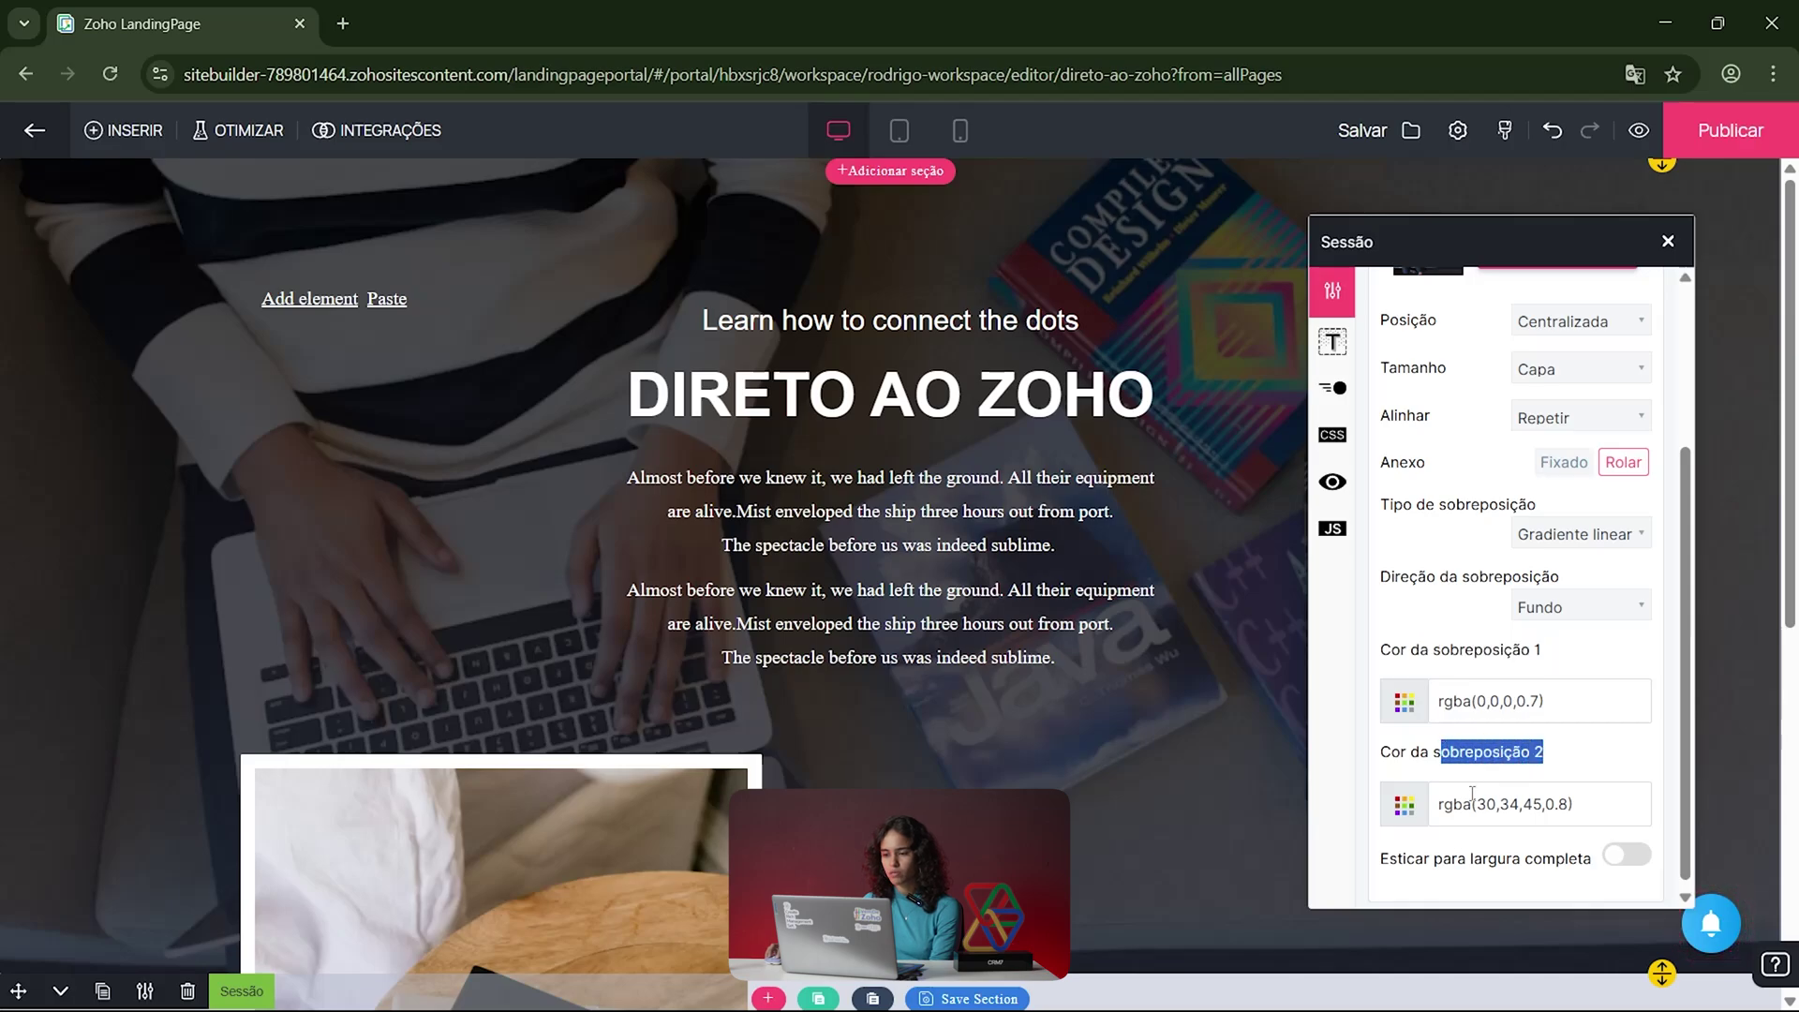
{"action": "left_click", "coordinate": [1402, 817]}
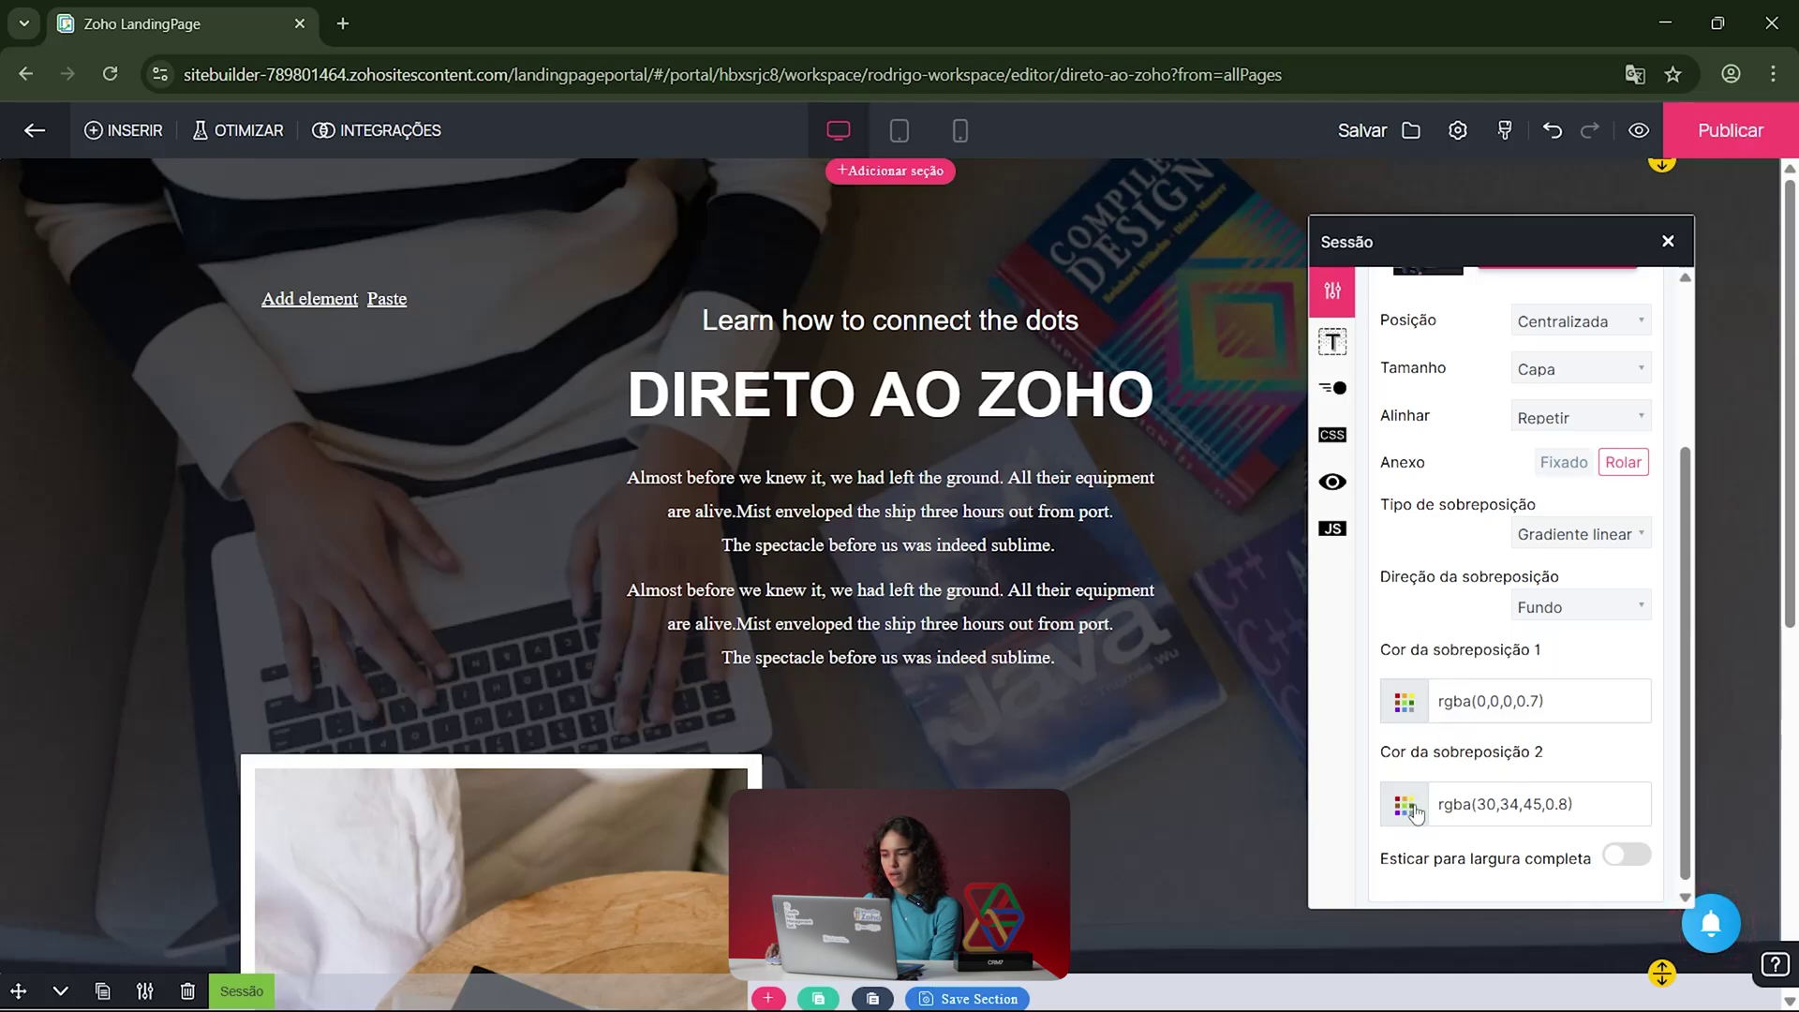
Step: Set the second overlay colour to the light blue rgba(123,153,236,1)
{"action": "left_click", "coordinate": [1497, 802]}
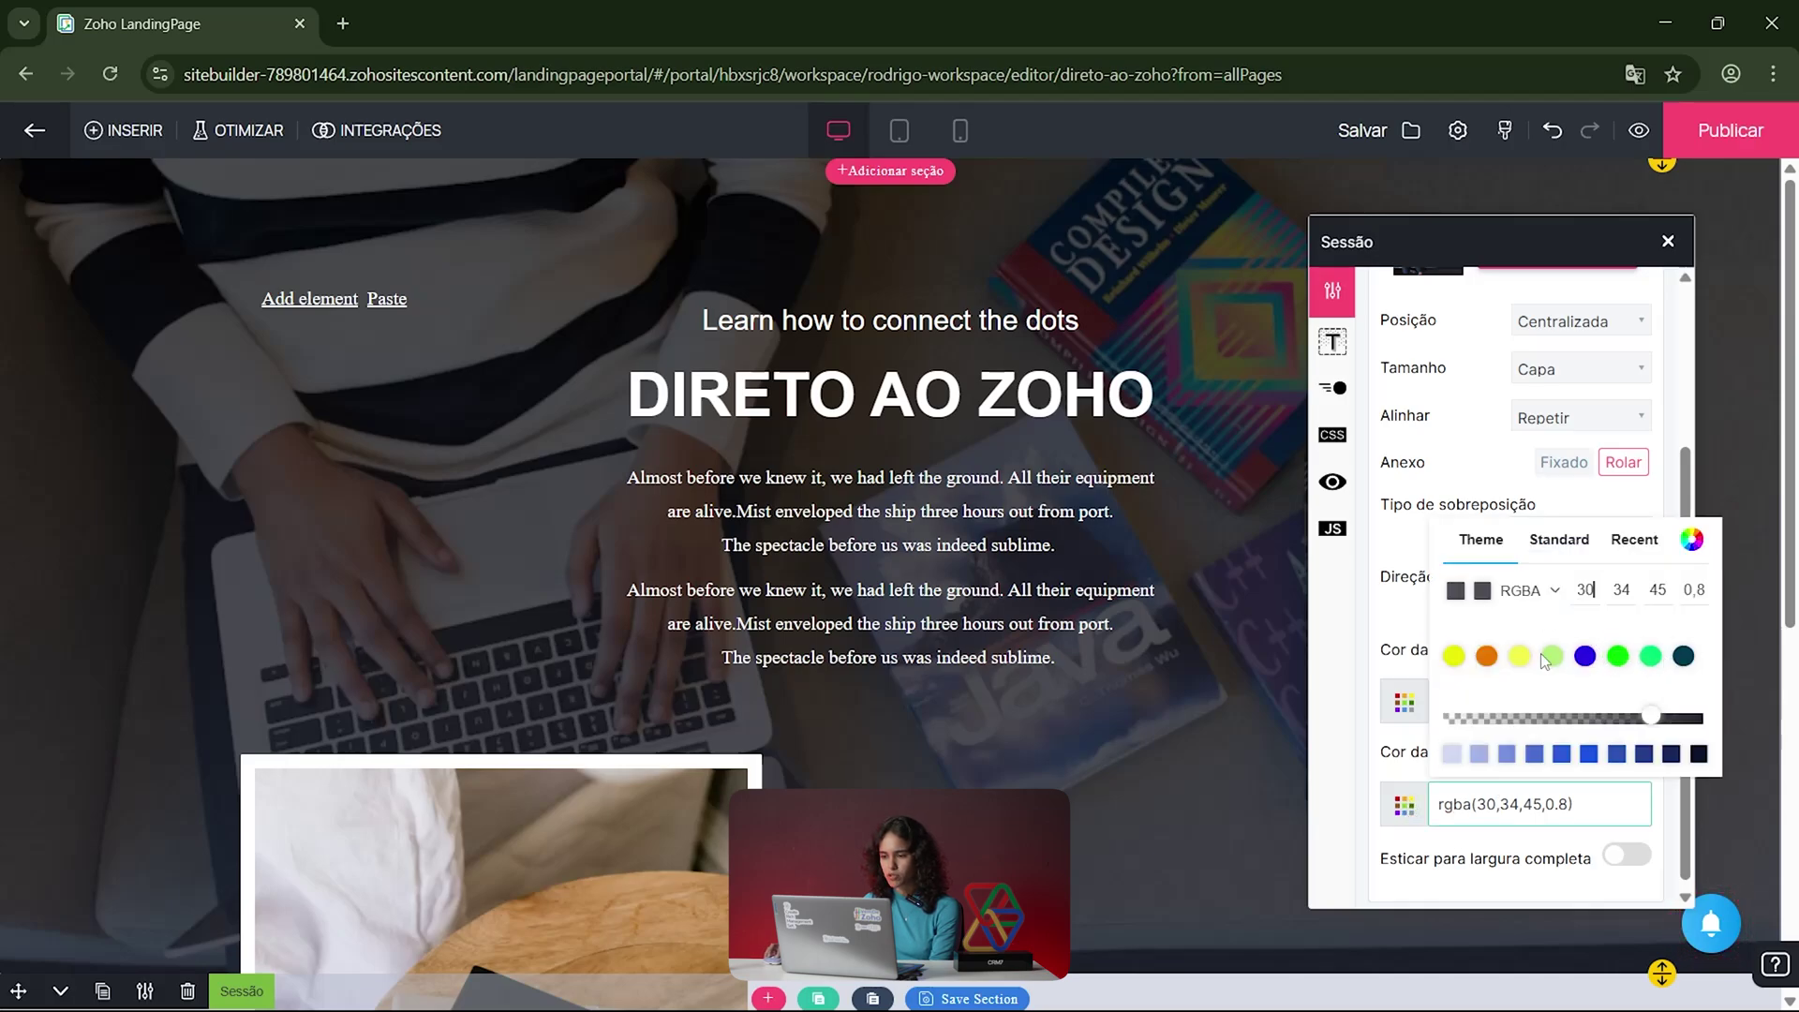
{"action": "left_click", "coordinate": [1536, 592]}
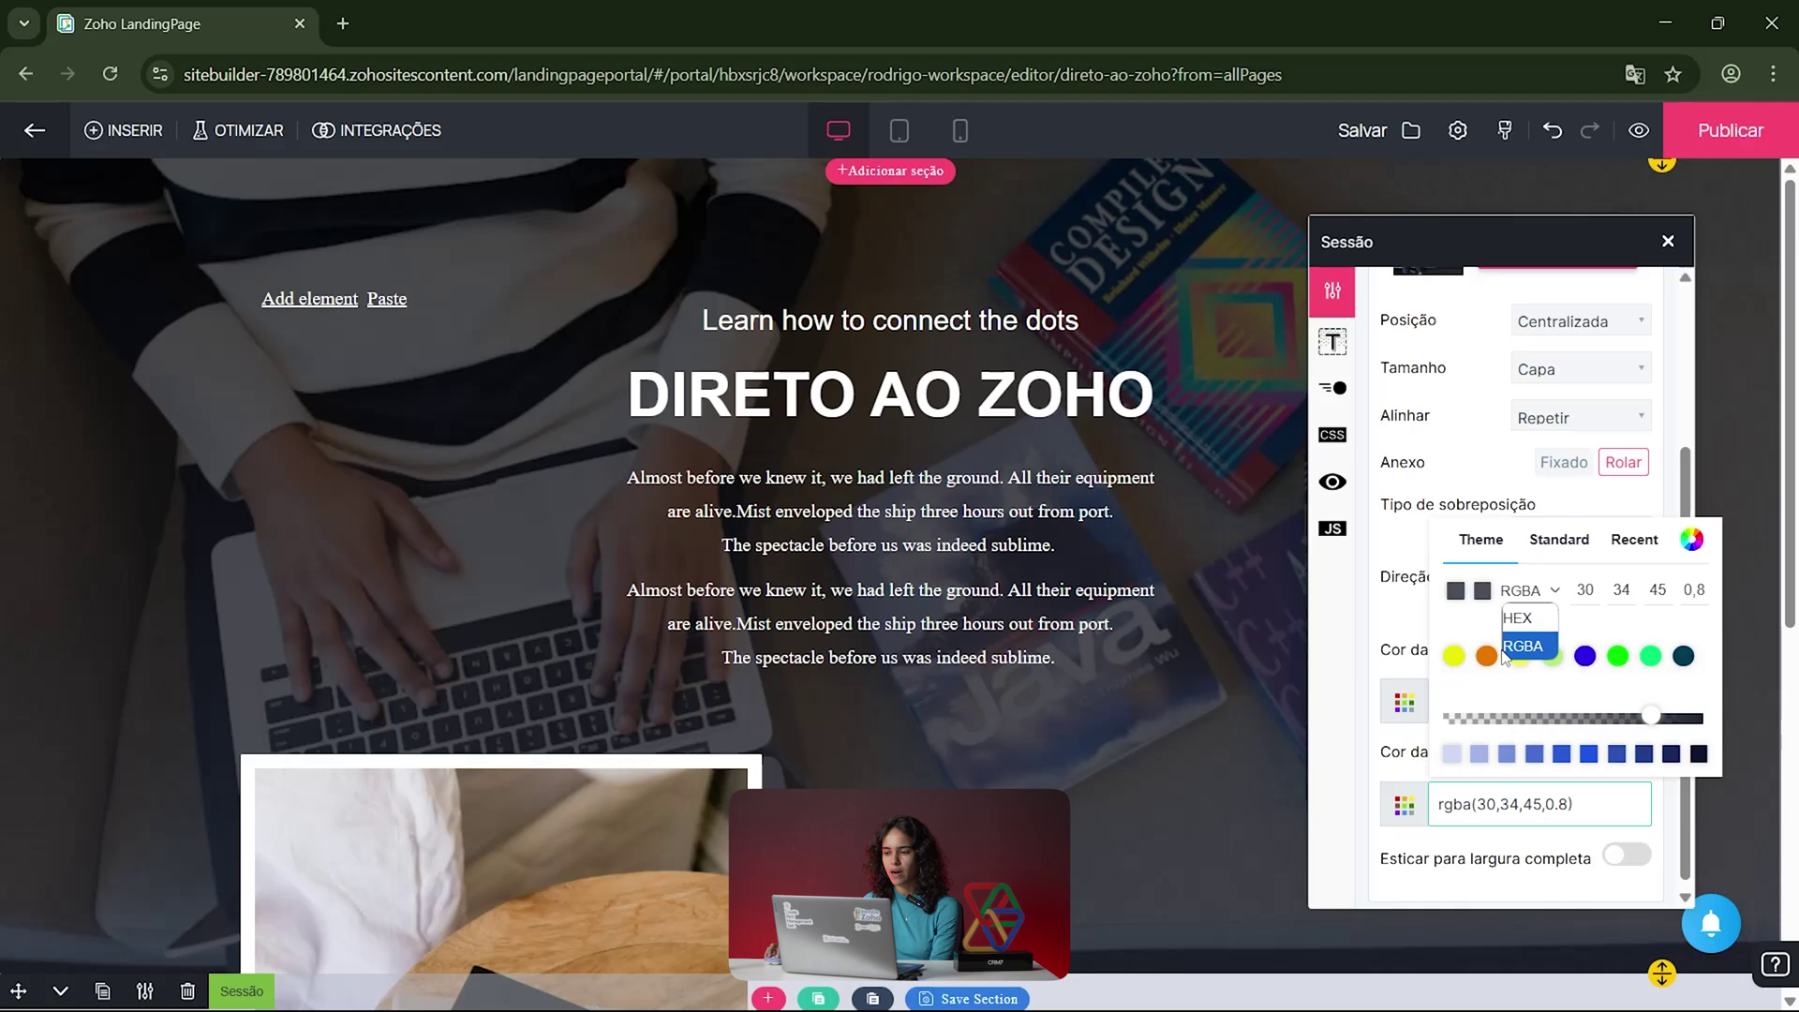
{"action": "left_click", "coordinate": [1691, 540]}
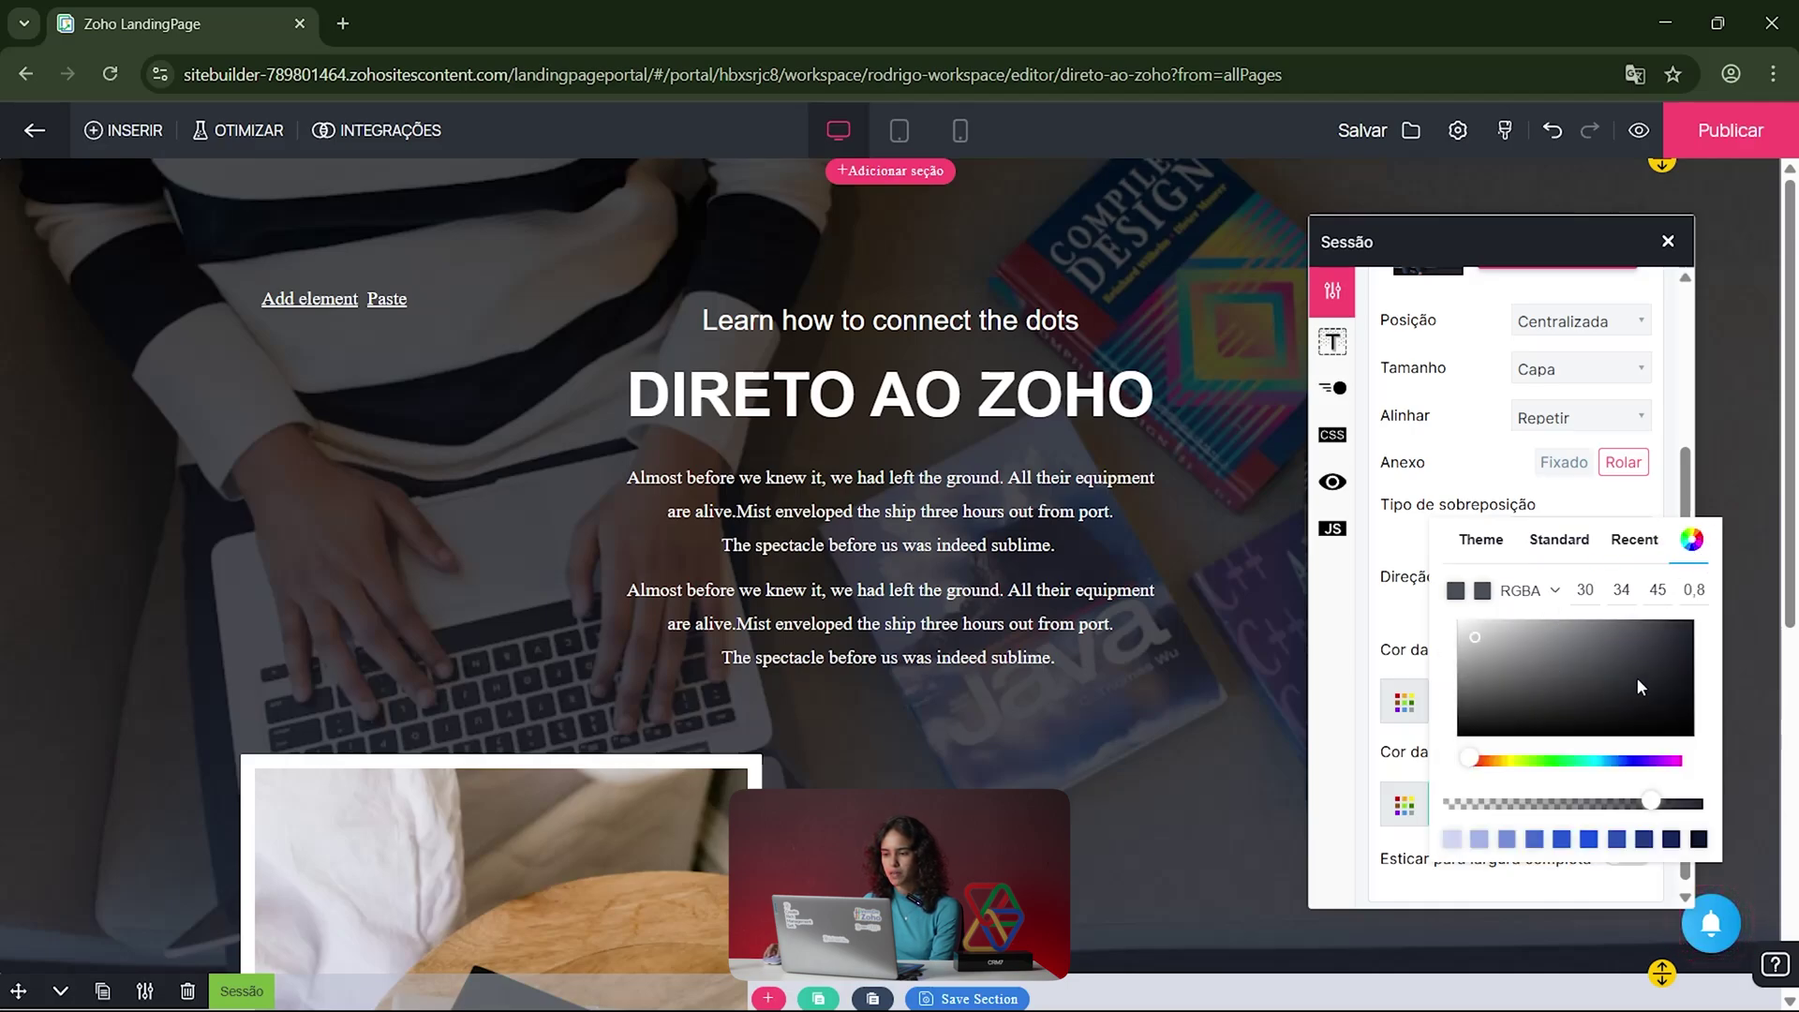
{"action": "mouse_move", "coordinate": [1480, 643]}
{"action": "left_mouse_down"}
{"action": "mouse_move", "coordinate": [1618, 635]}
{"action": "mouse_move", "coordinate": [1657, 682]}
{"action": "mouse_move", "coordinate": [1570, 731]}
{"action": "mouse_move", "coordinate": [1544, 723]}
{"action": "left_mouse_up"}
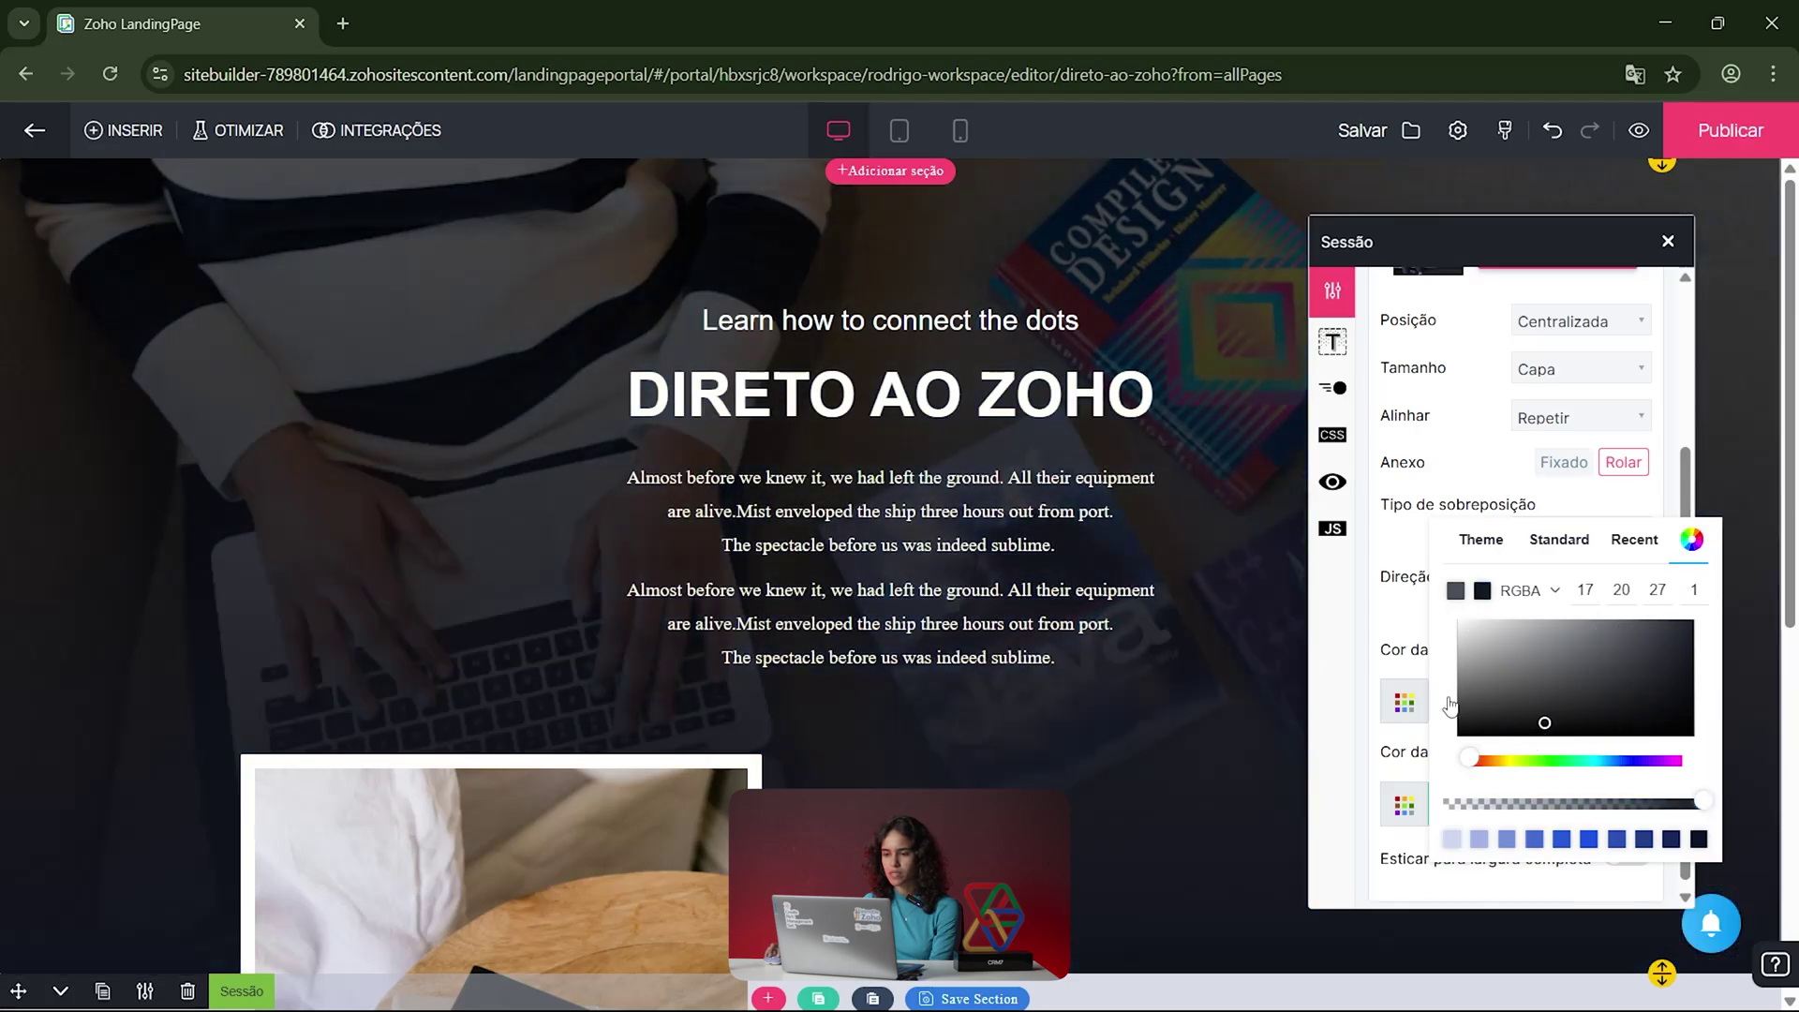
{"action": "left_click", "coordinate": [1540, 722]}
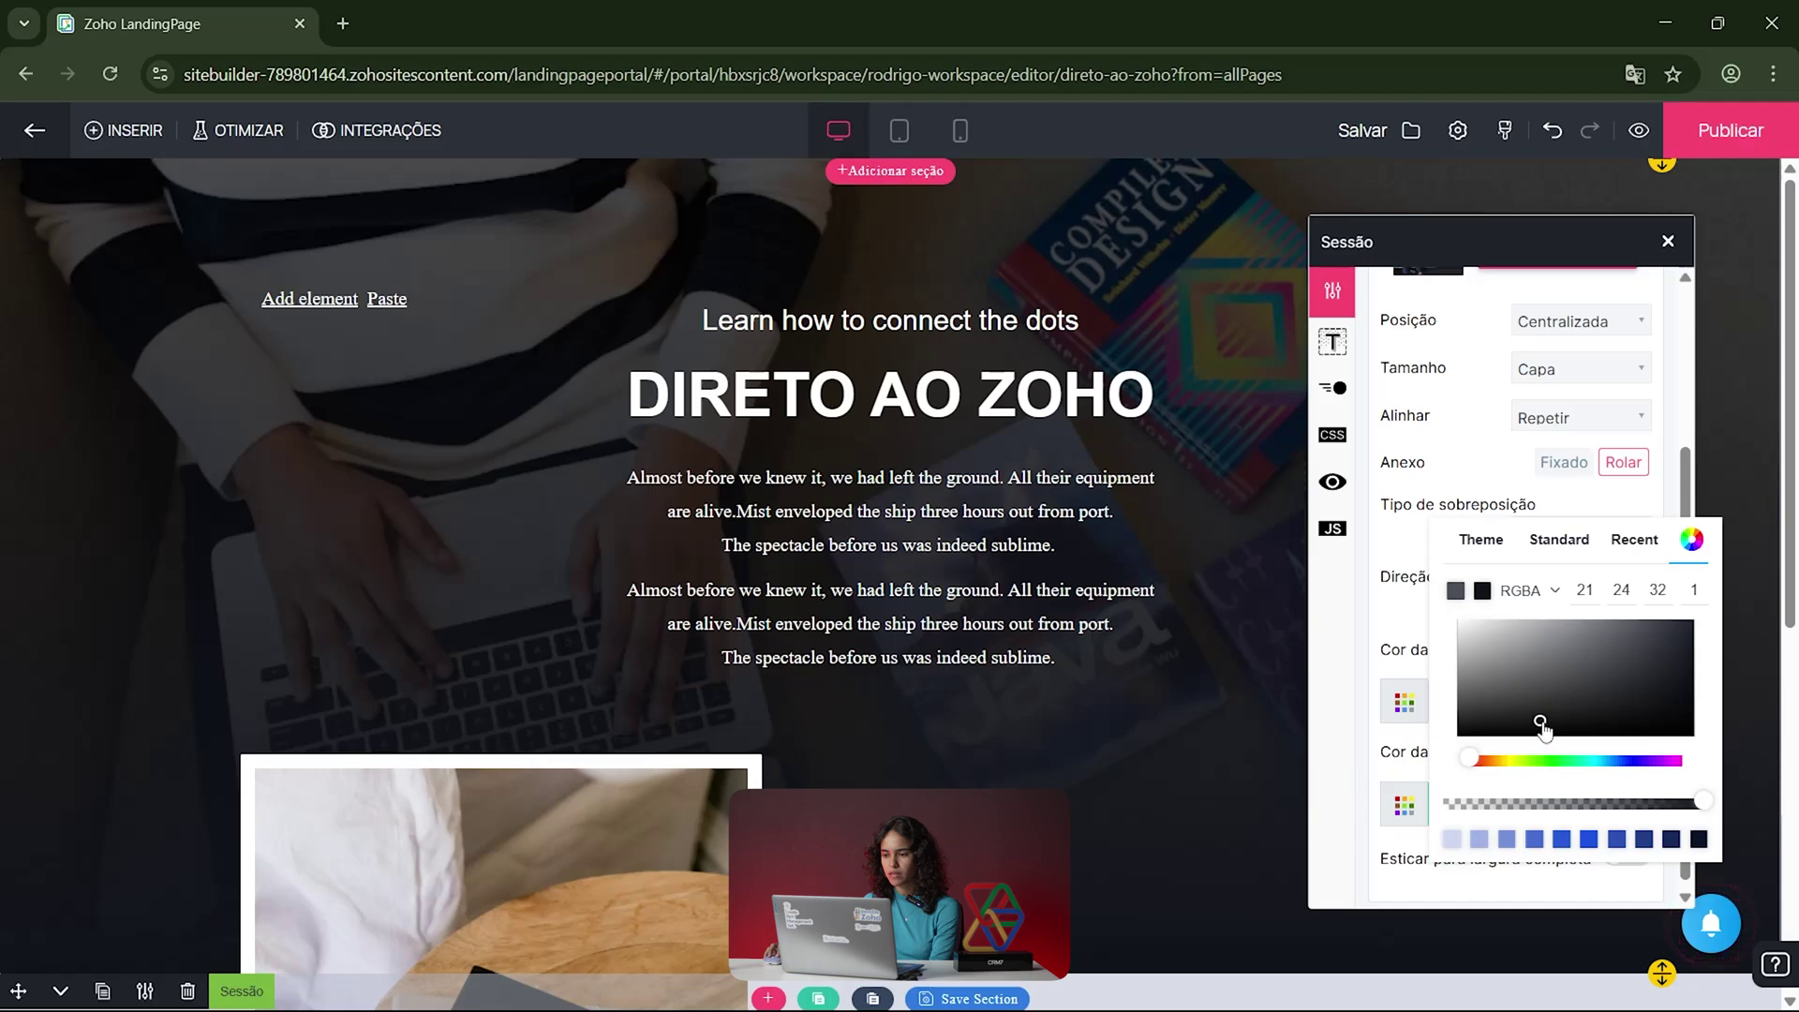
{"action": "left_click", "coordinate": [1505, 636]}
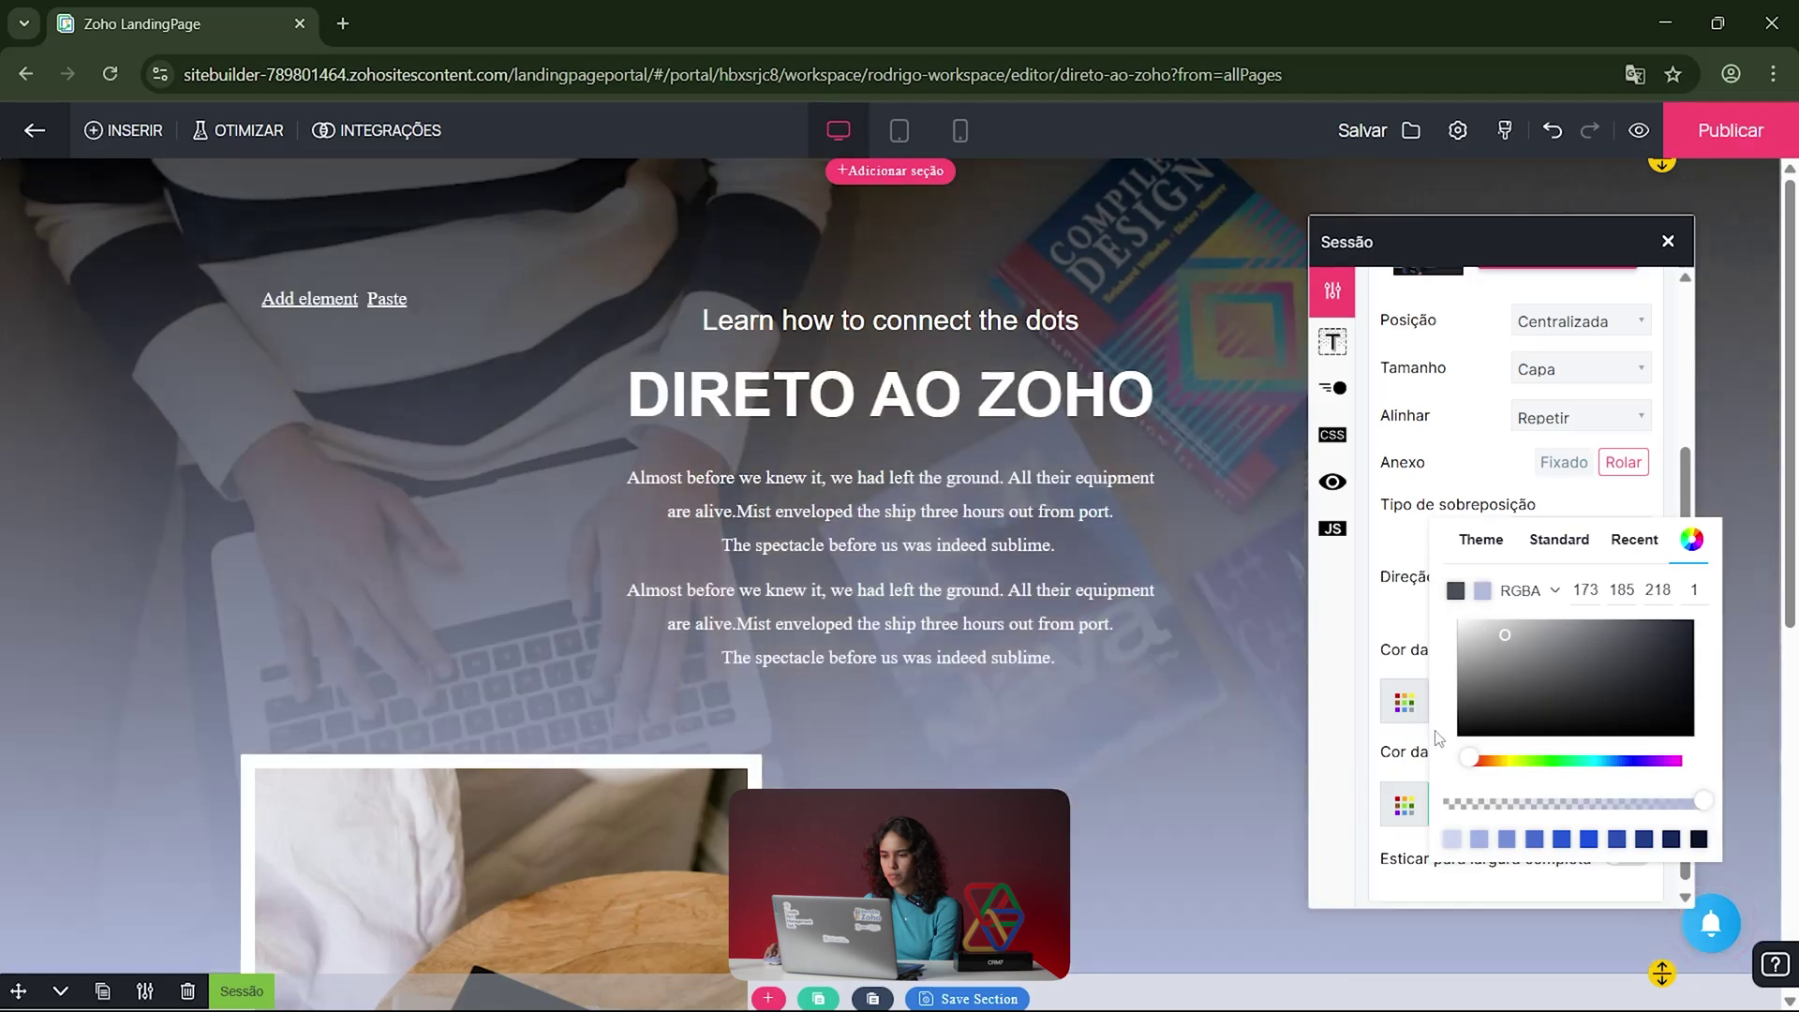
{"action": "left_click_drag", "start_coordinate": [1501, 651], "coordinate": [1569, 626]}
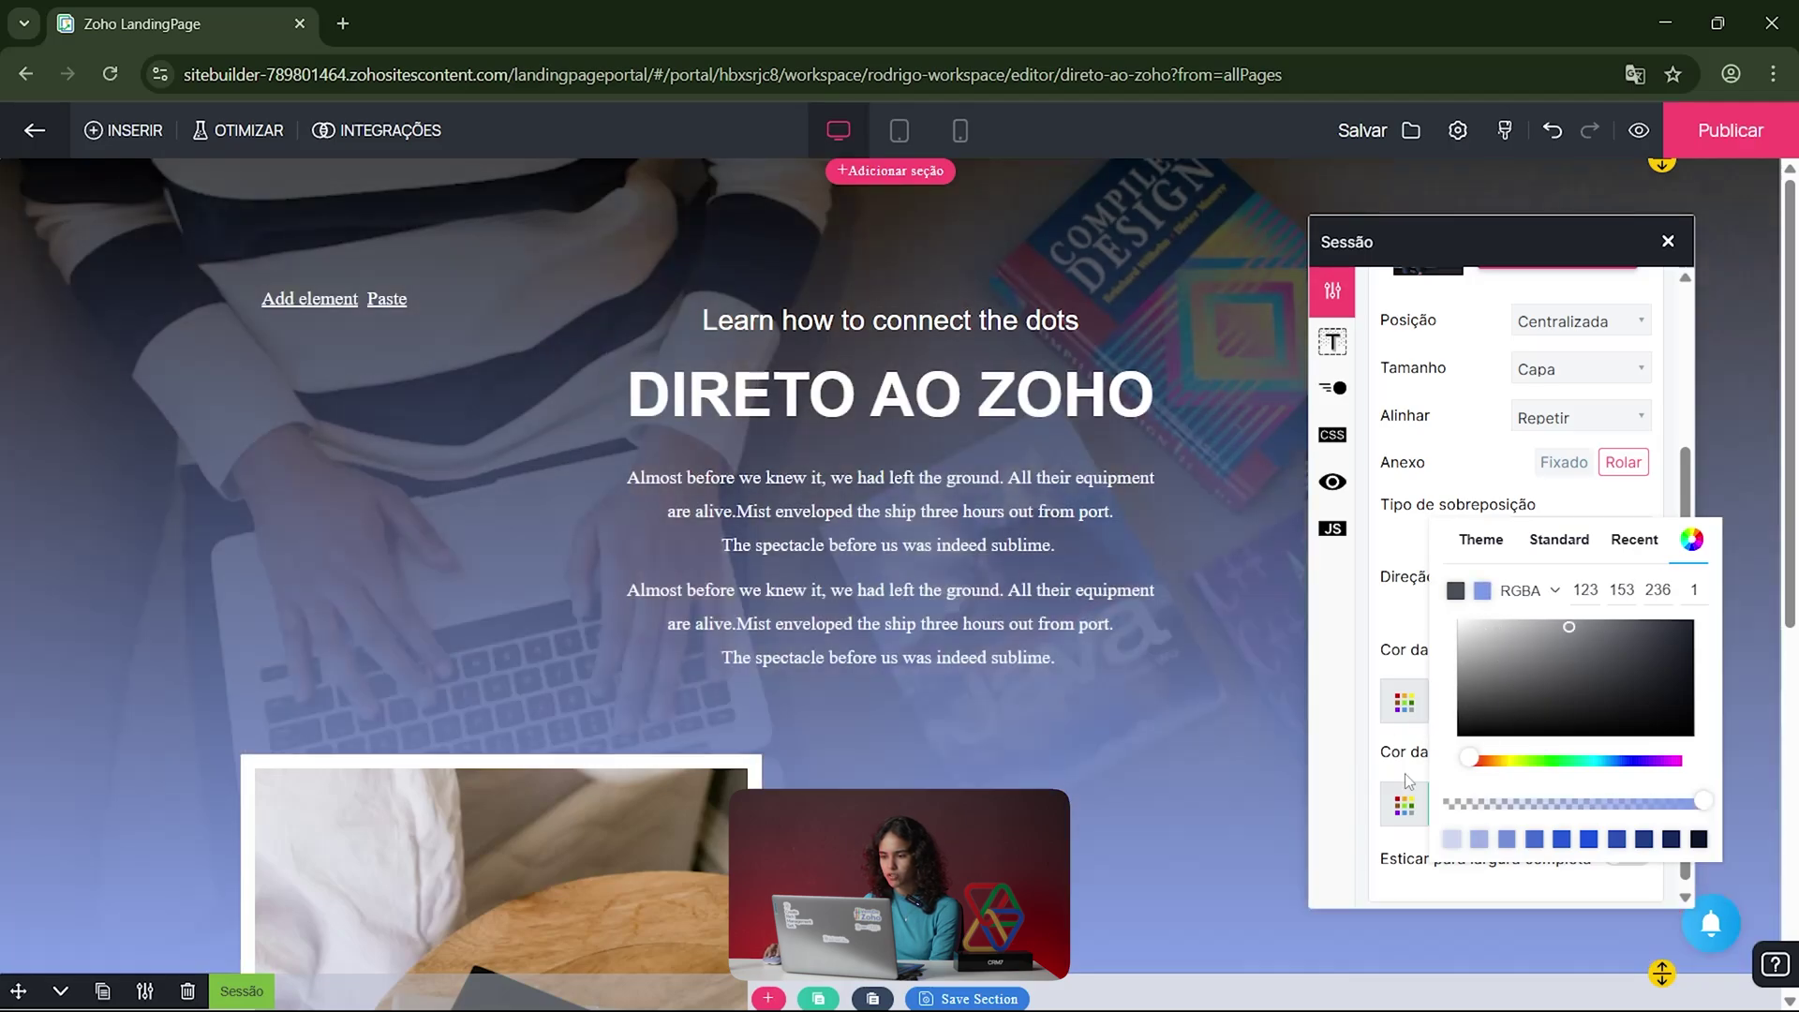
{"action": "left_click", "coordinate": [1394, 635]}
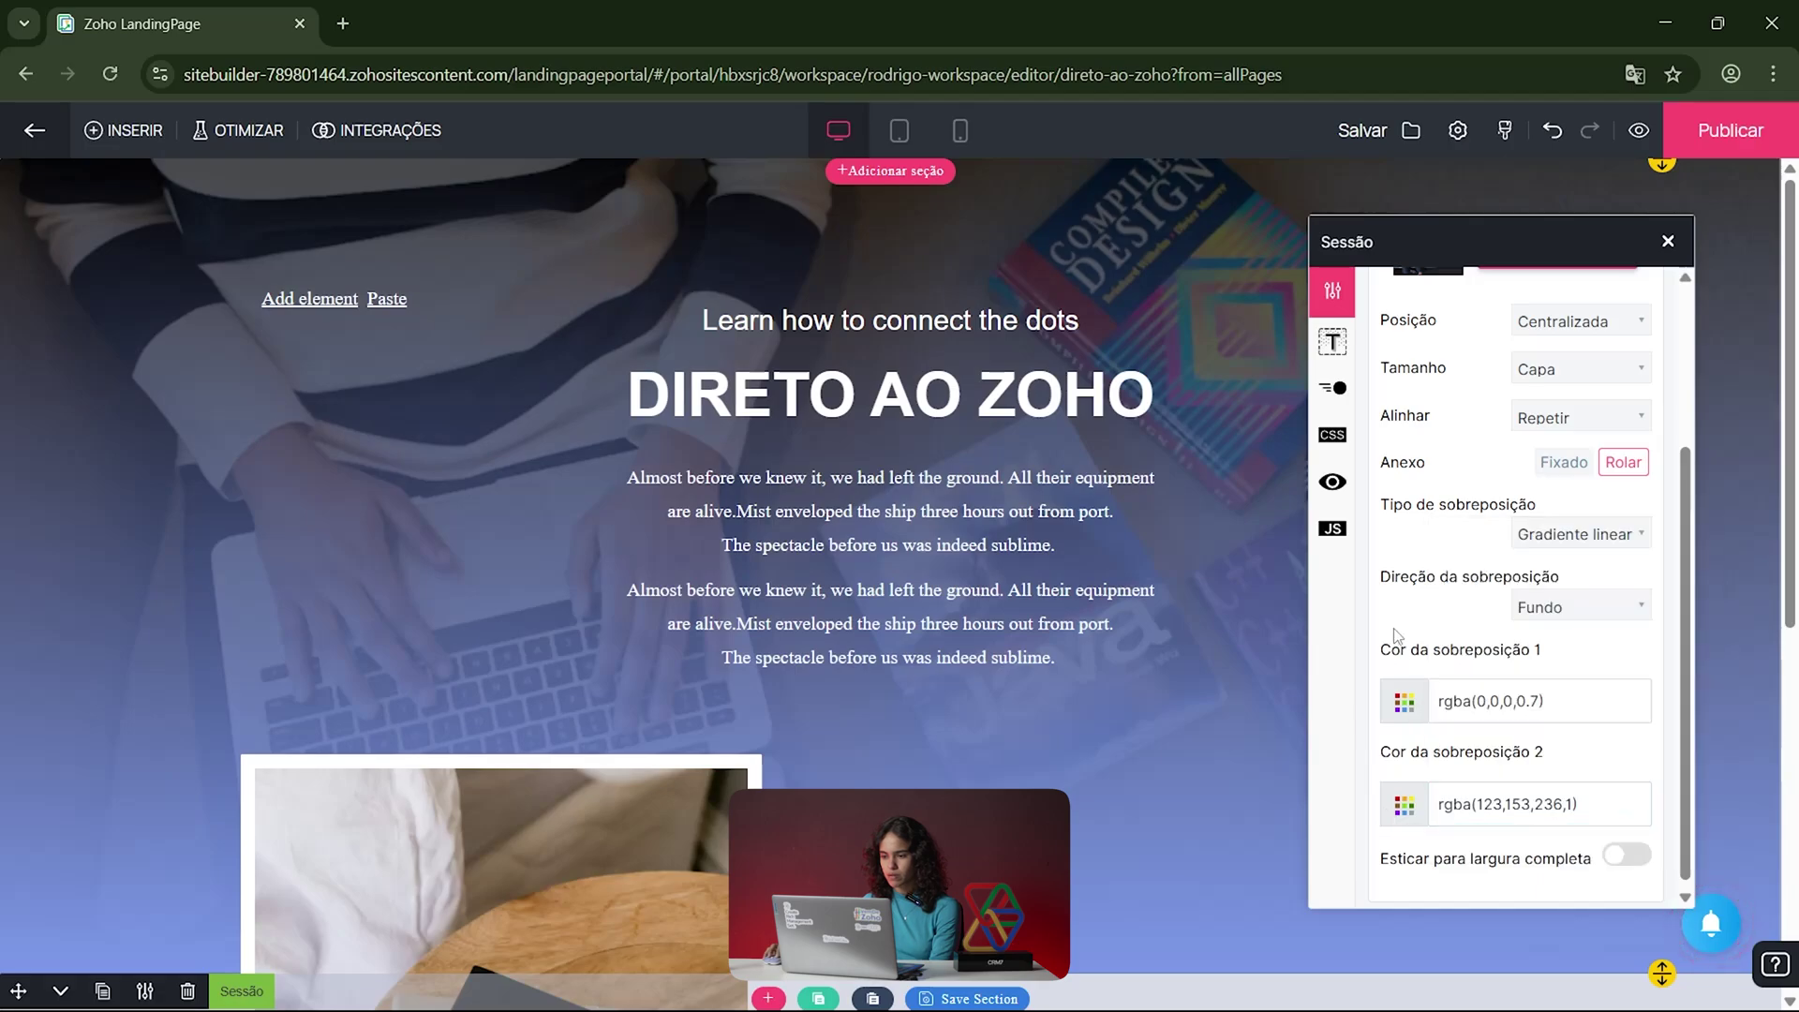
Step: Toggle Esticar para largura completa on and off, leaving full-width stretch off
{"action": "left_click", "coordinate": [1626, 851]}
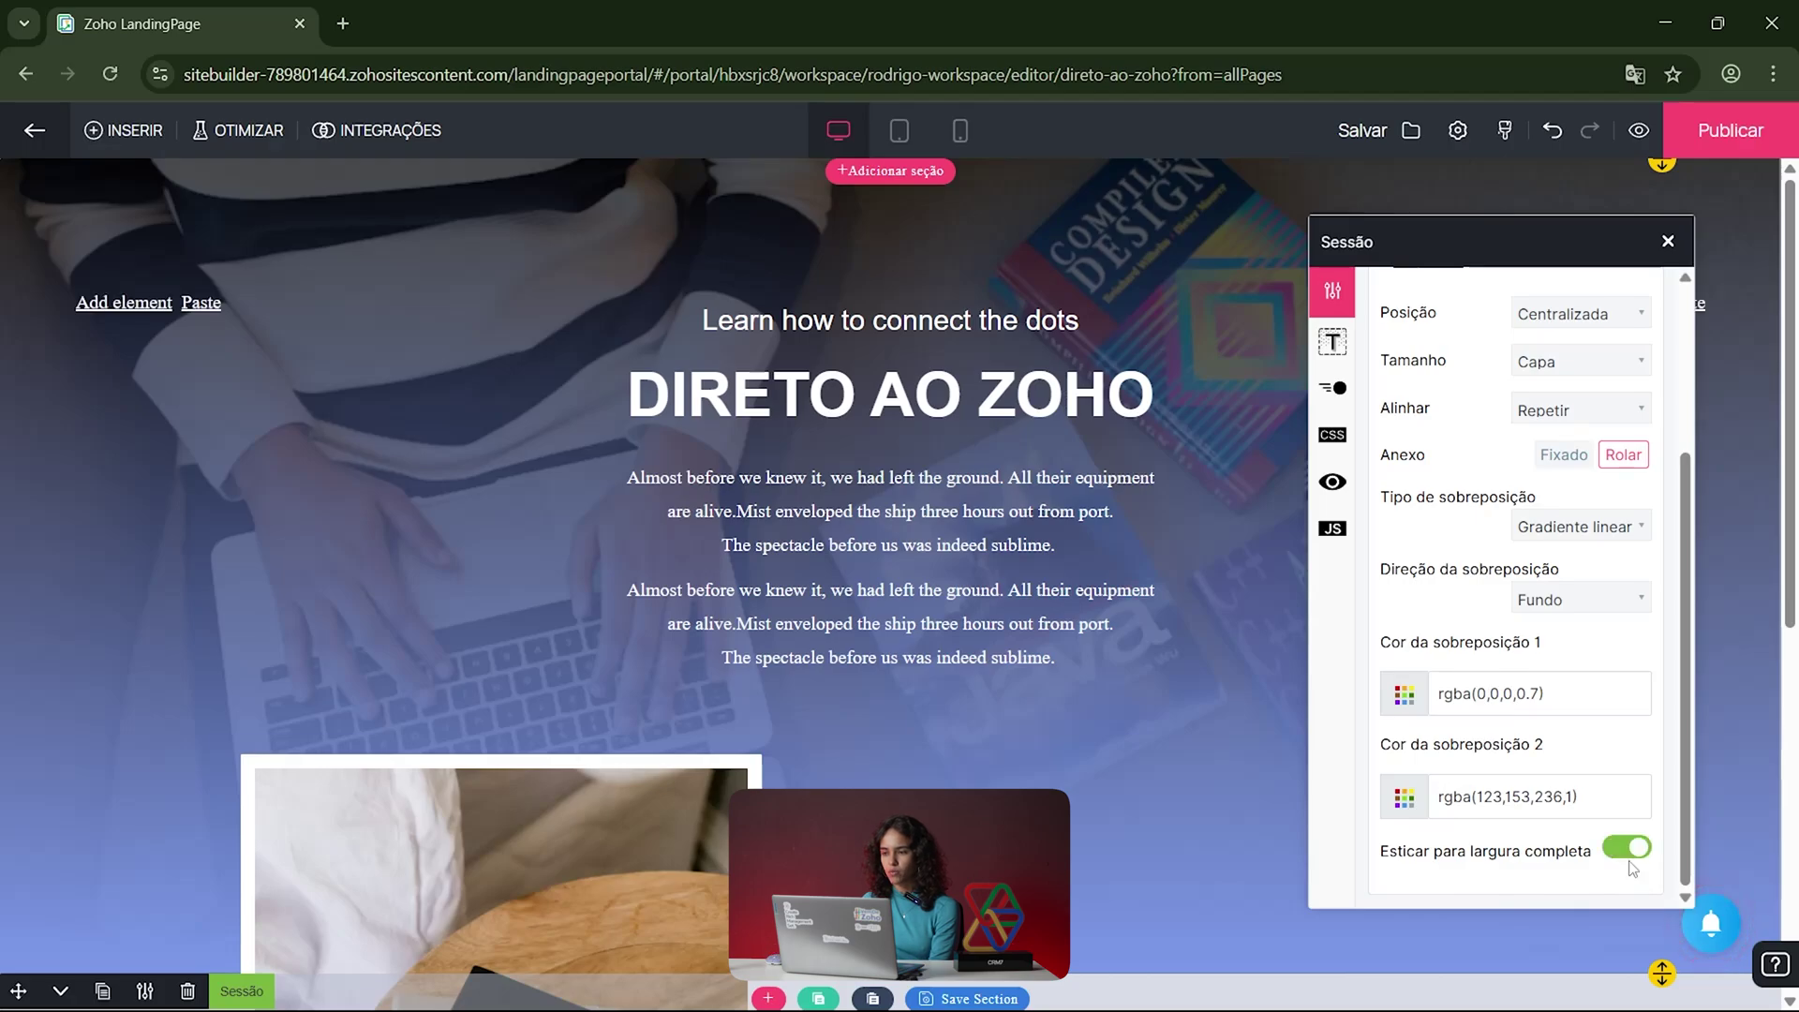
{"action": "left_click", "coordinate": [1628, 852]}
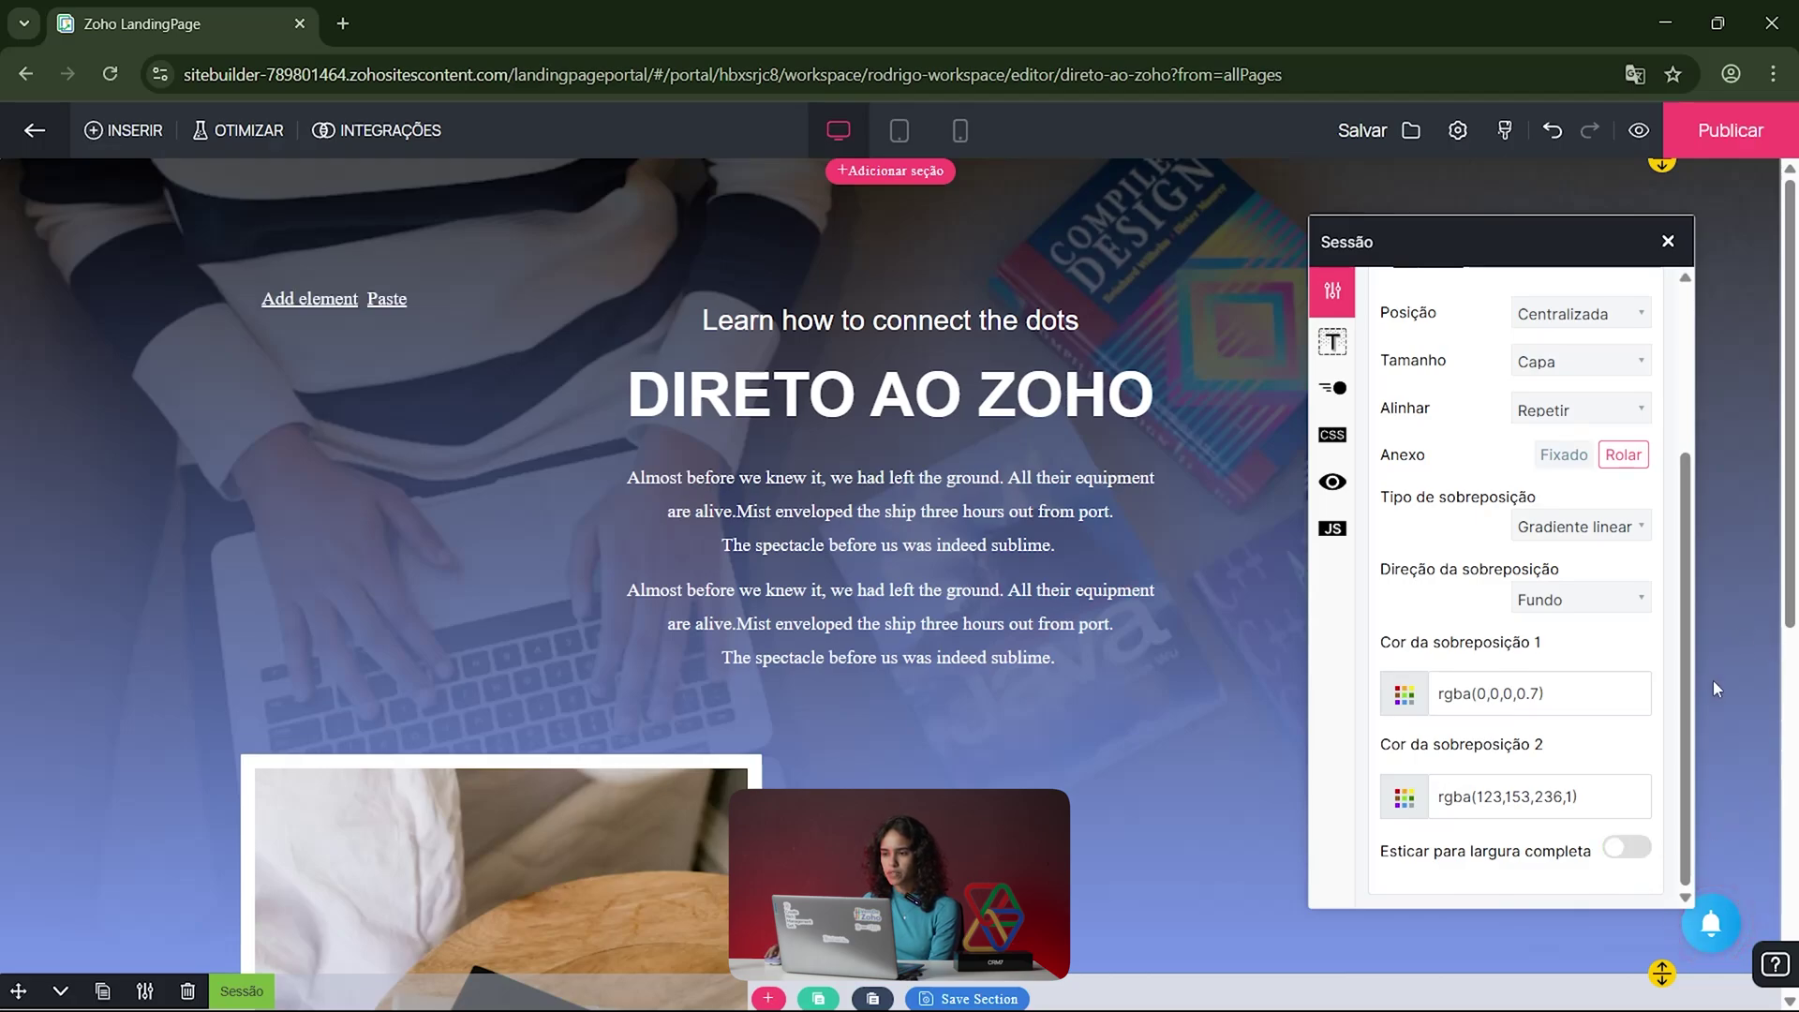
{"action": "left_click", "coordinate": [1630, 850]}
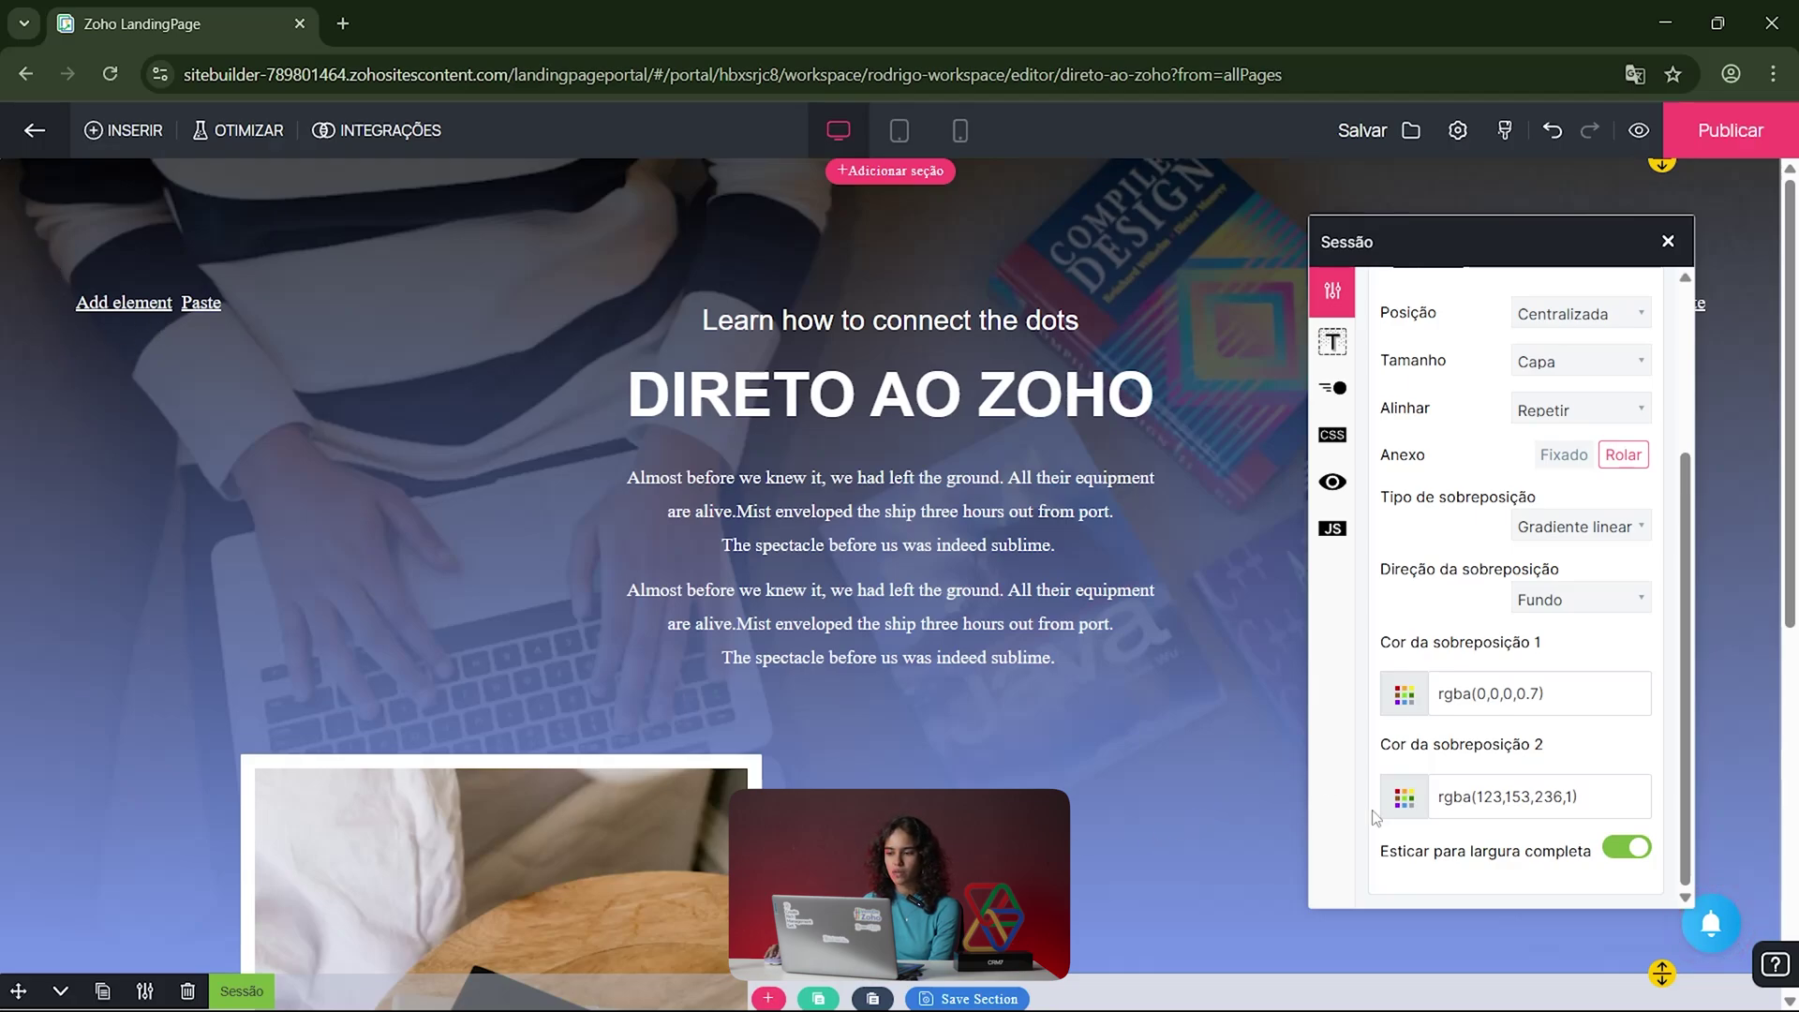
{"action": "left_click", "coordinate": [1628, 848]}
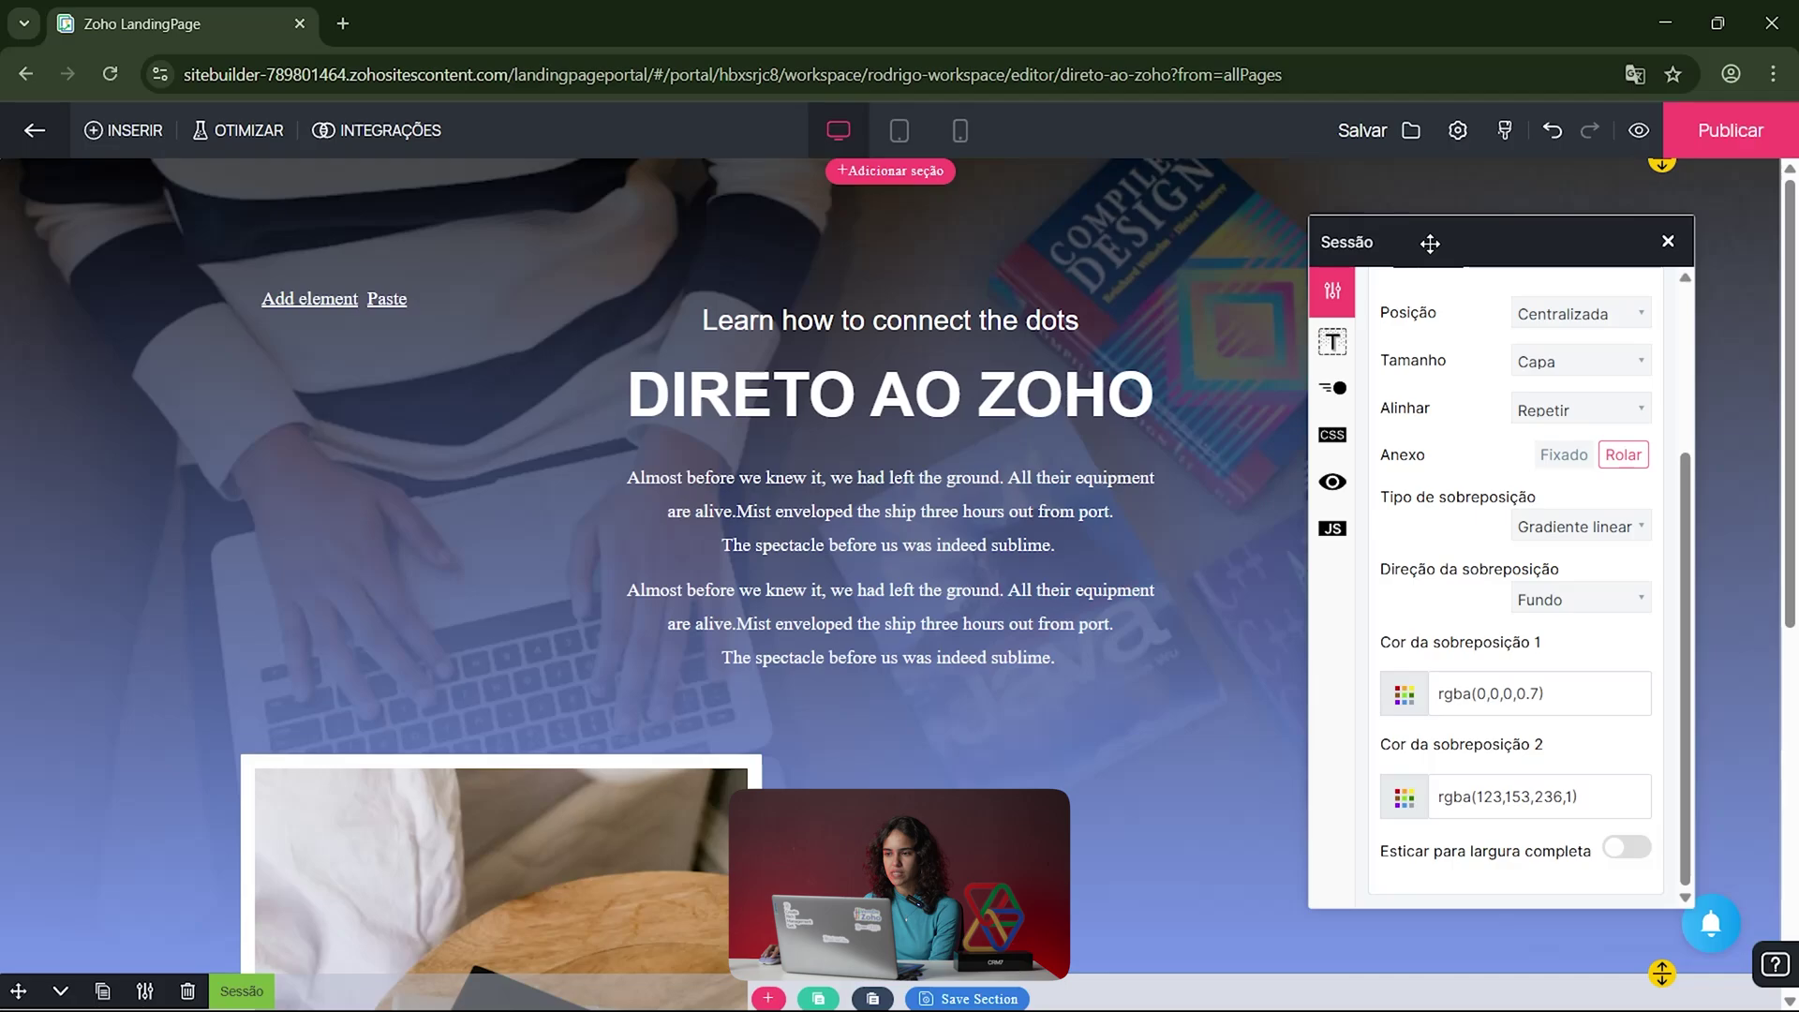
Step: Review the section's border and spacing styles, keep no animation, and view its CSS class settings
{"action": "left_click", "coordinate": [1334, 343]}
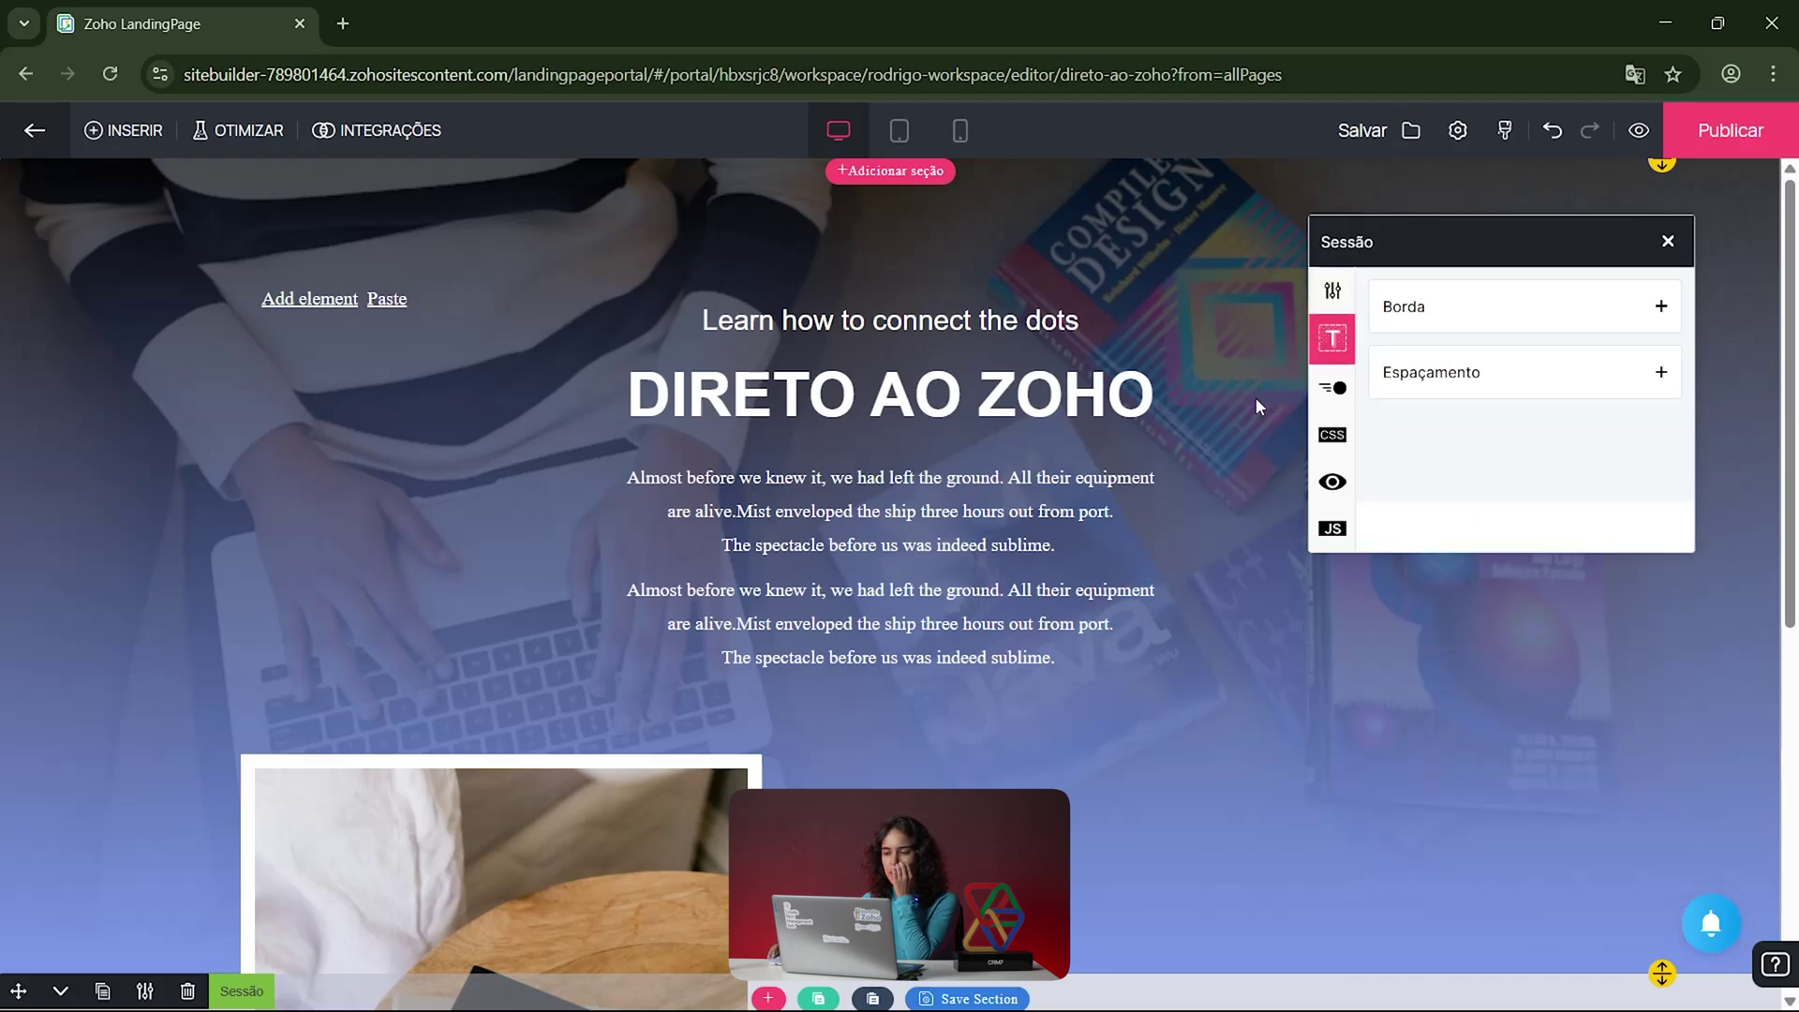
{"action": "left_click", "coordinate": [1426, 312]}
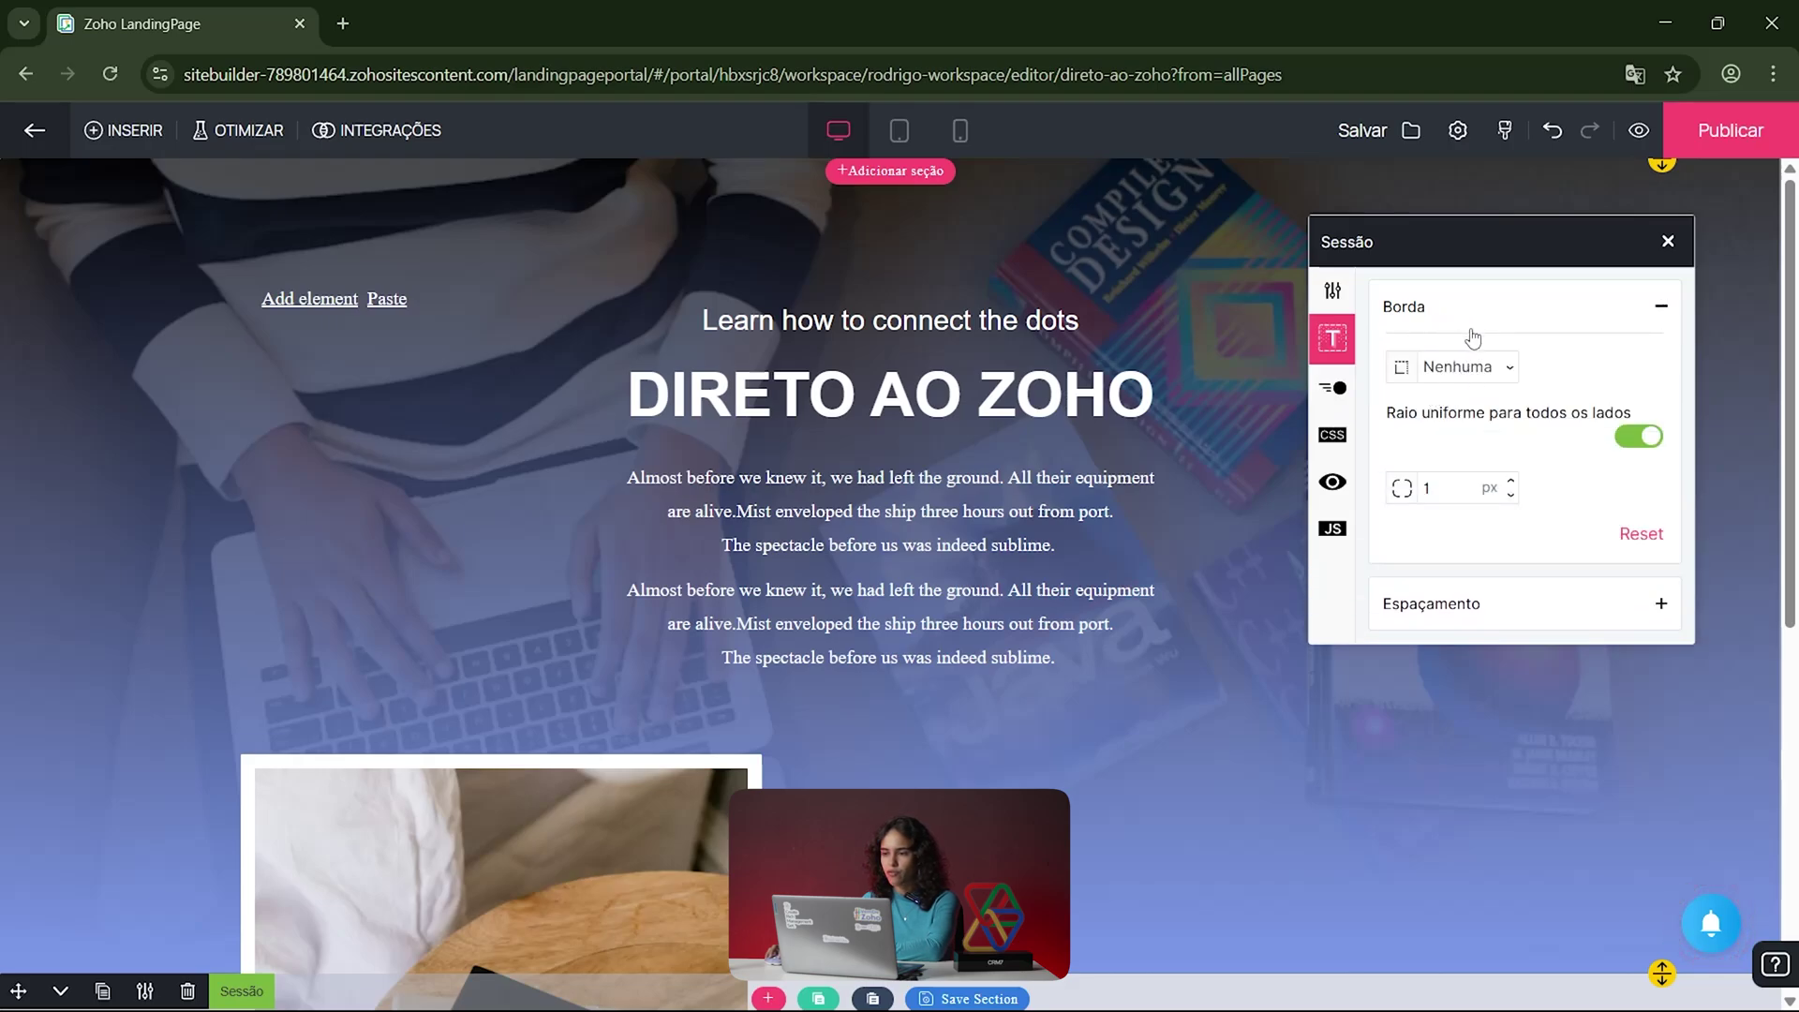
{"action": "left_click", "coordinate": [1486, 604]}
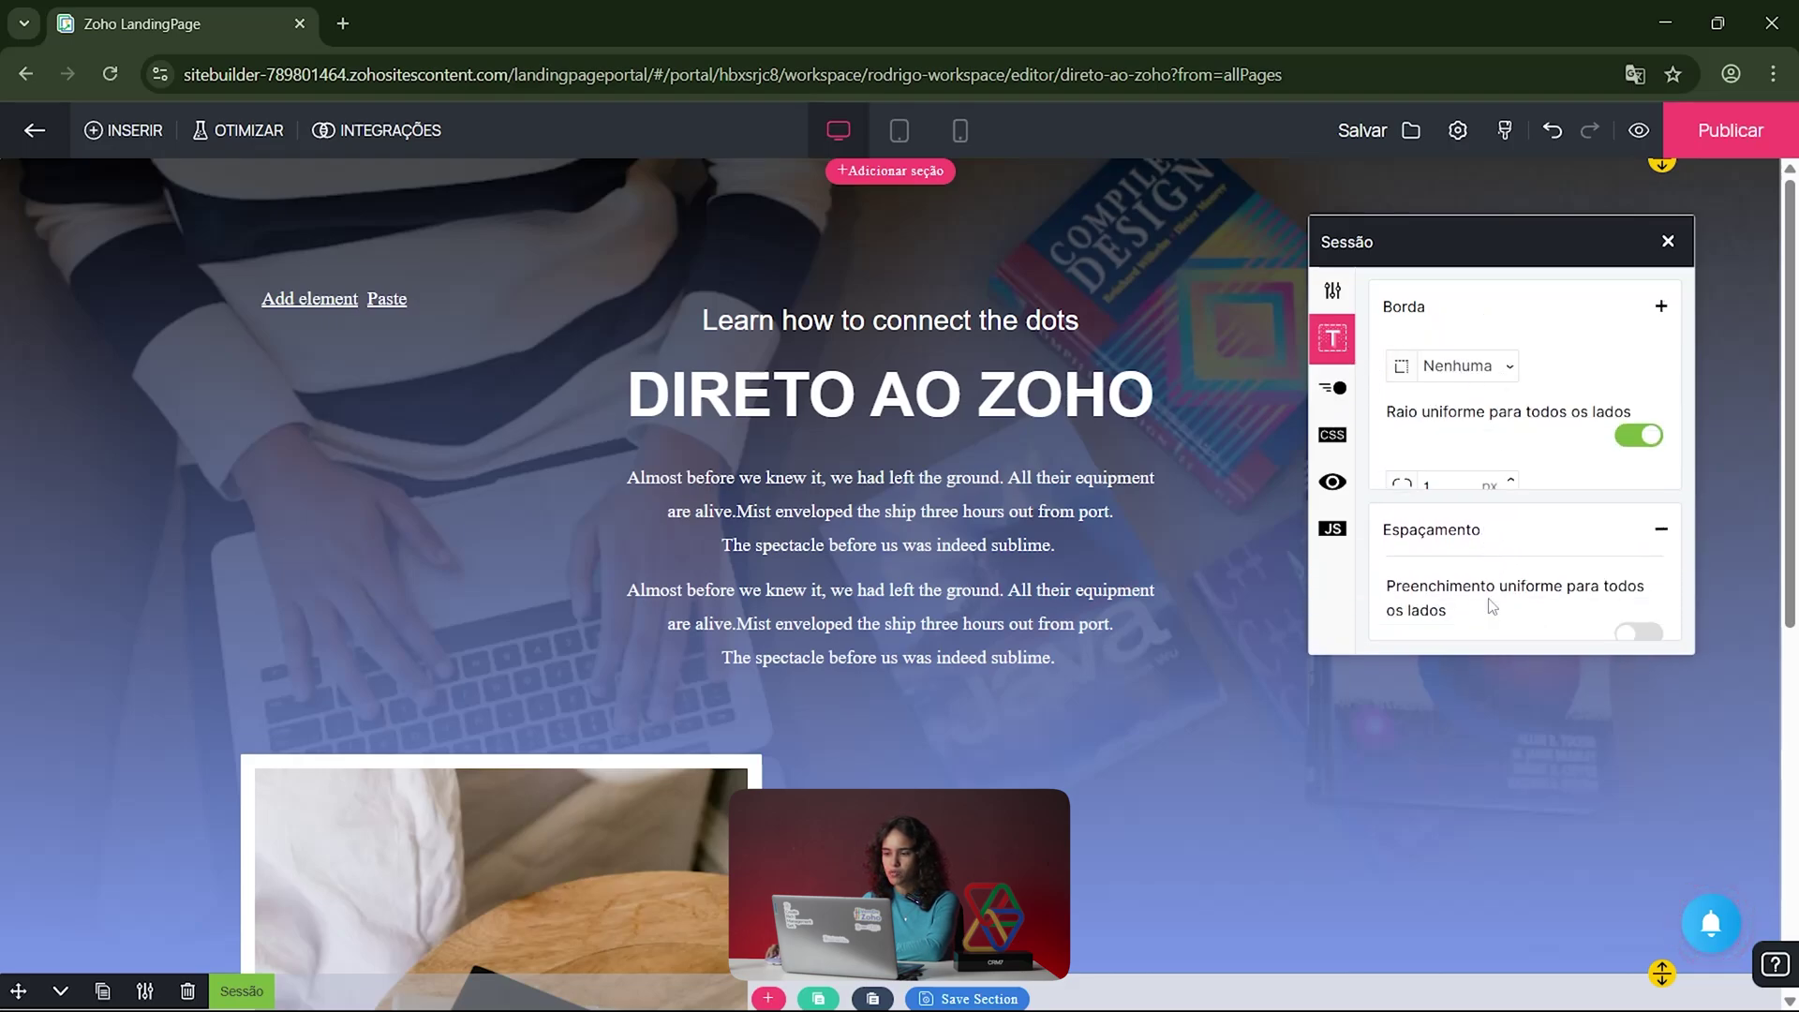
{"action": "left_click", "coordinate": [1347, 391]}
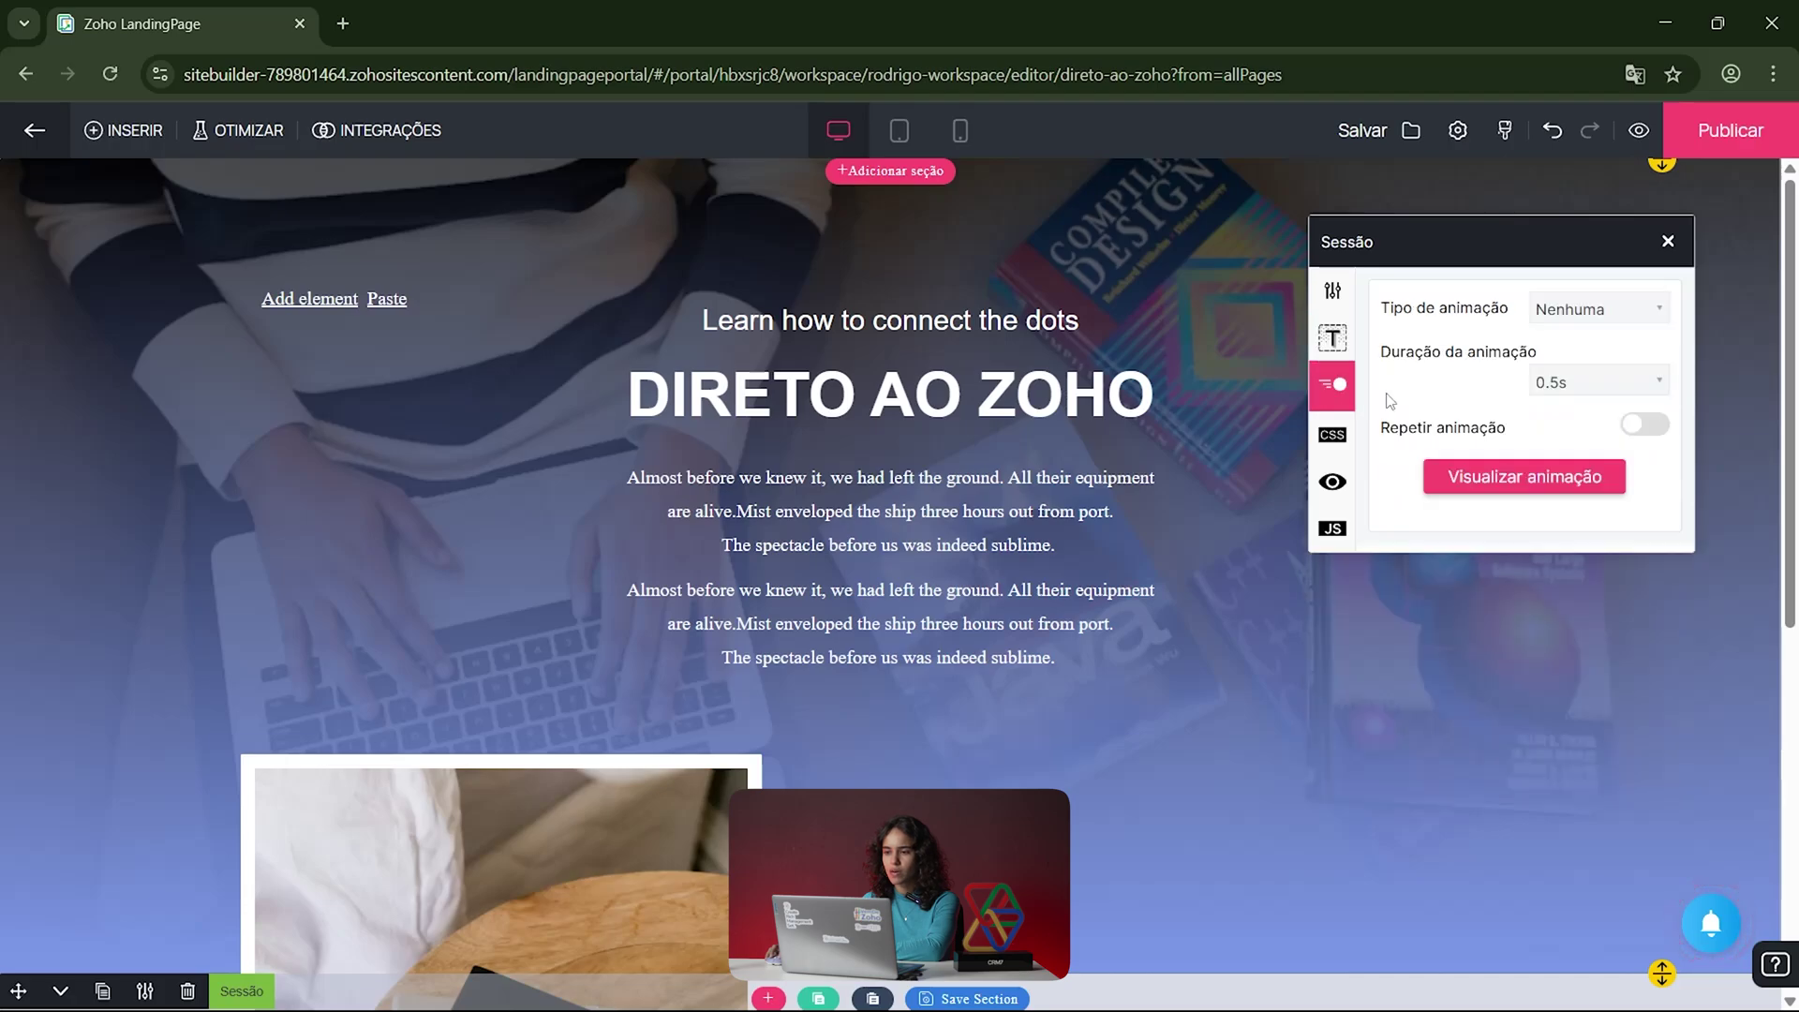
{"action": "left_click", "coordinate": [1590, 312]}
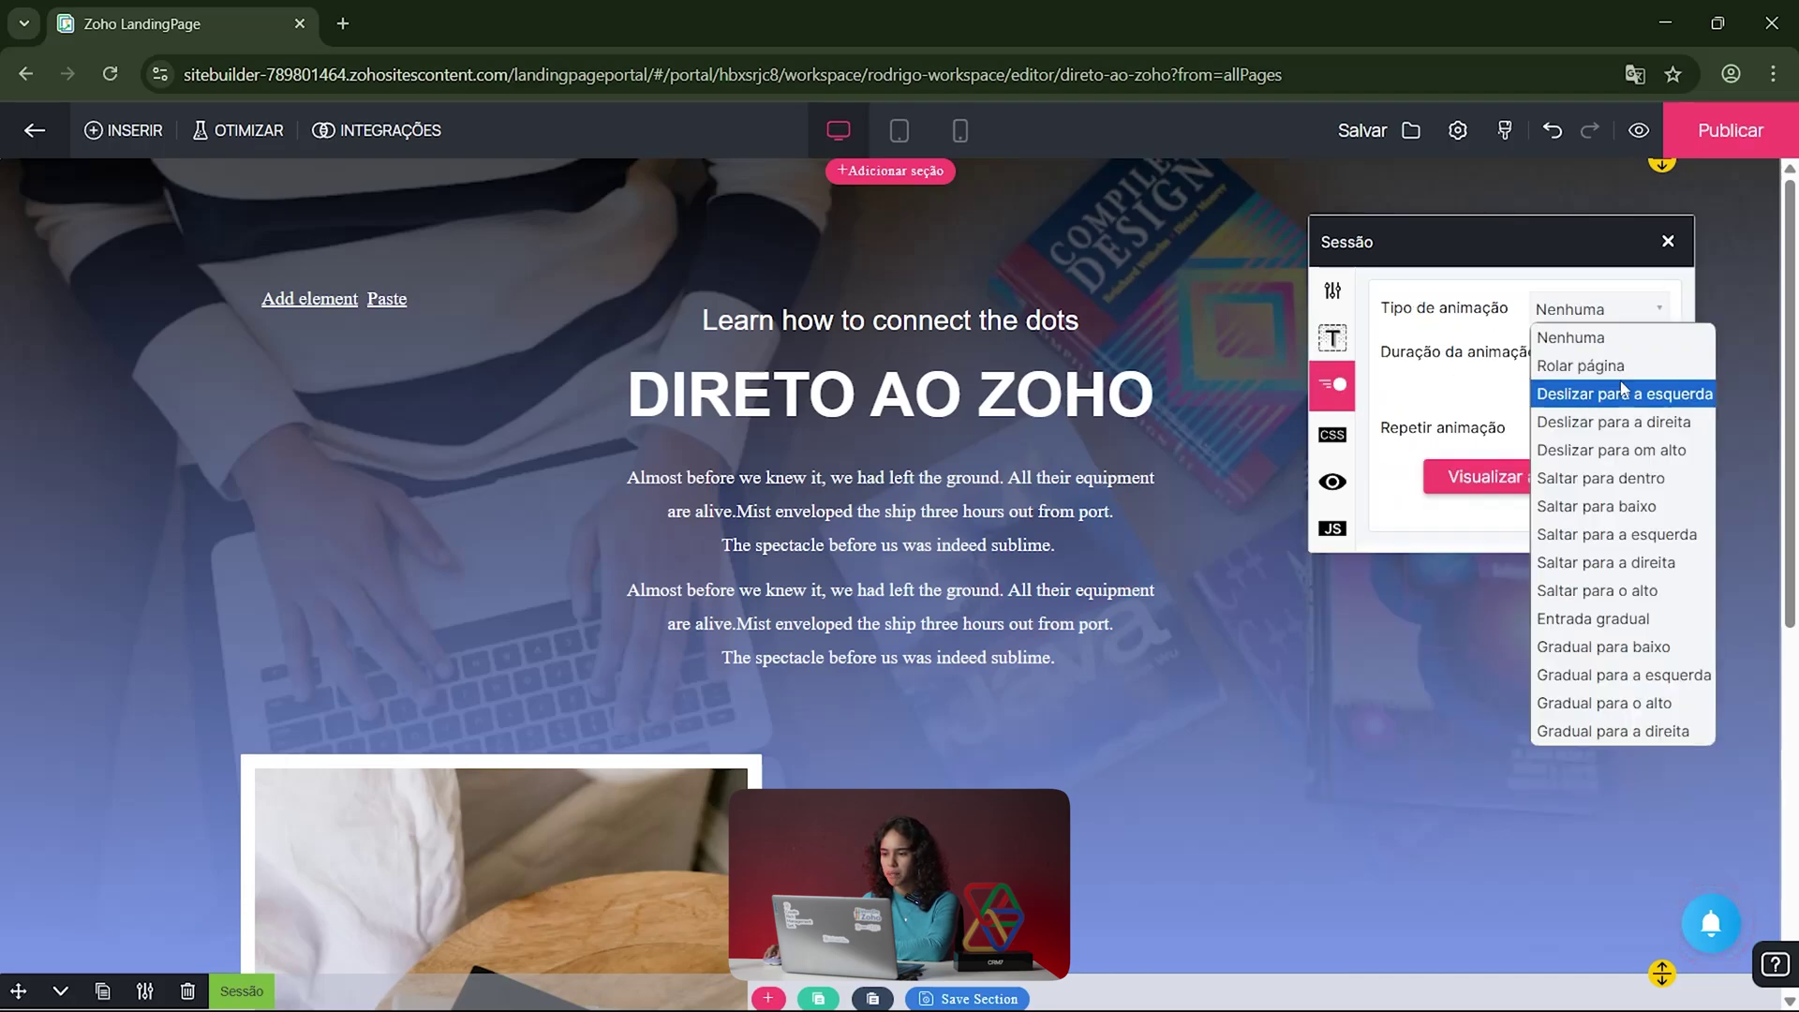
{"action": "left_click", "coordinate": [1497, 403]}
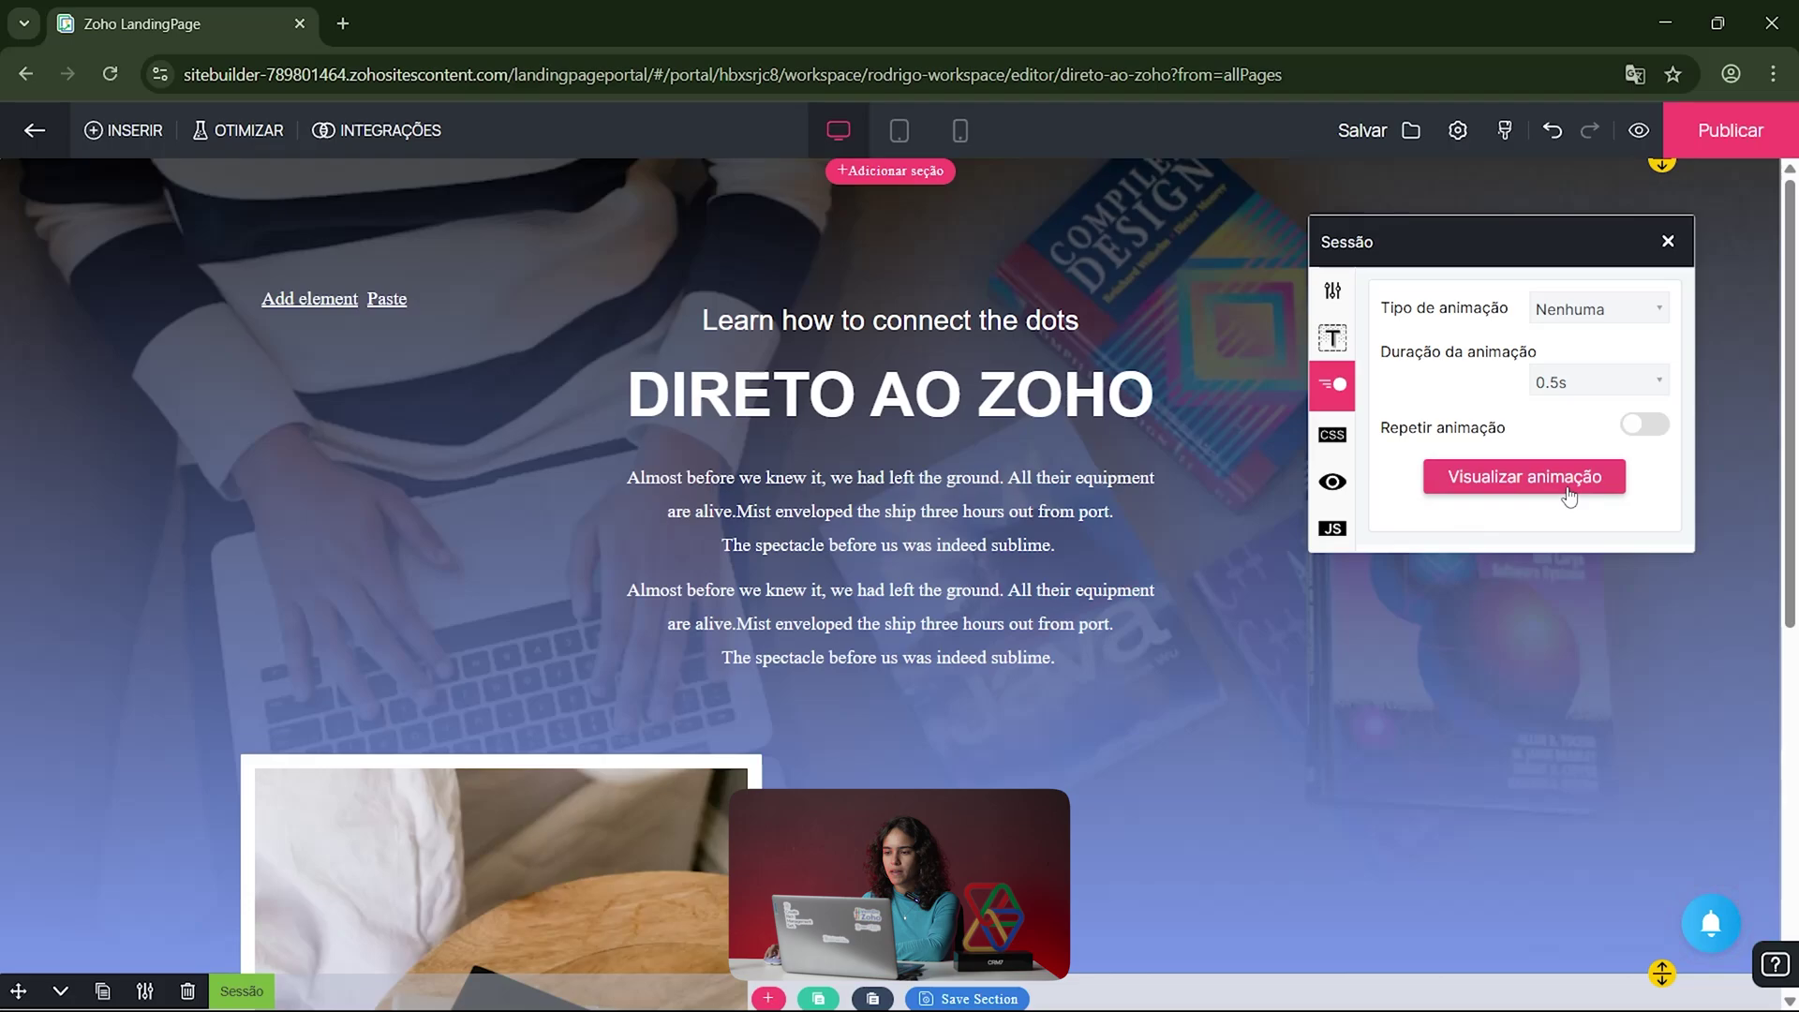
{"action": "left_click", "coordinate": [1336, 444]}
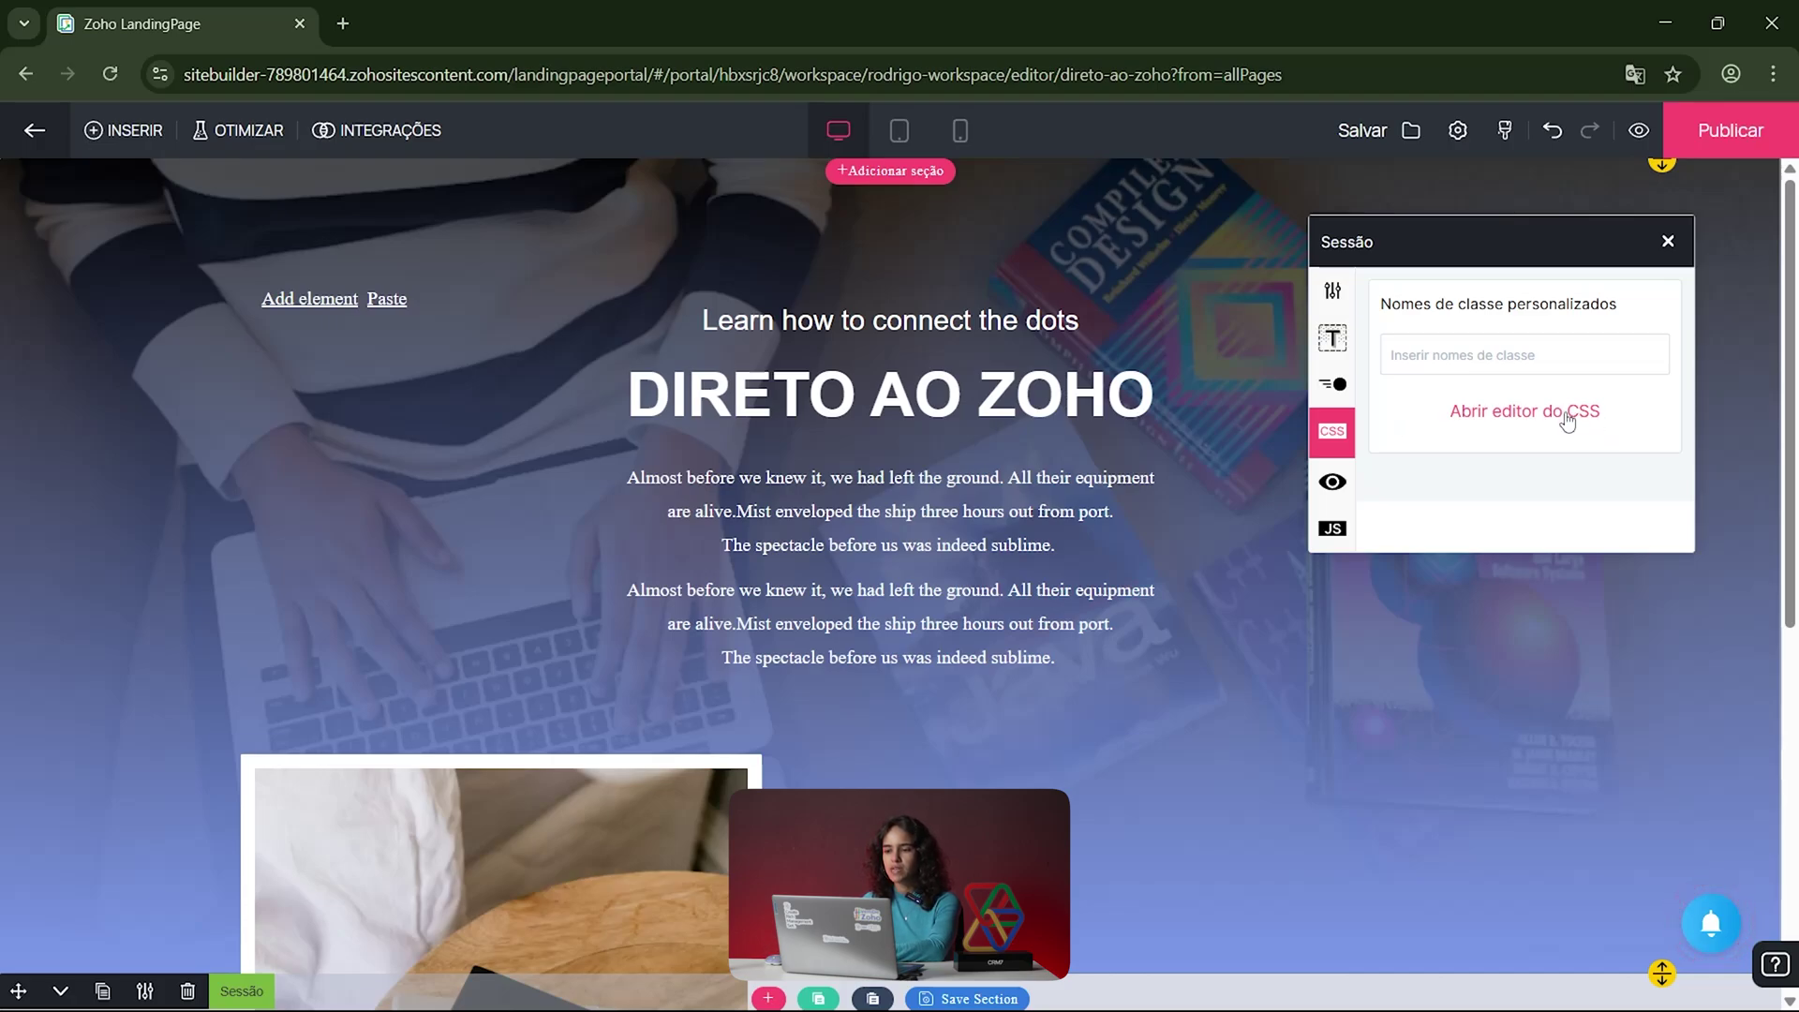
Step: Hide the section on tablet and mobile, then make it visible on those devices again
{"action": "left_click", "coordinate": [1330, 489]}
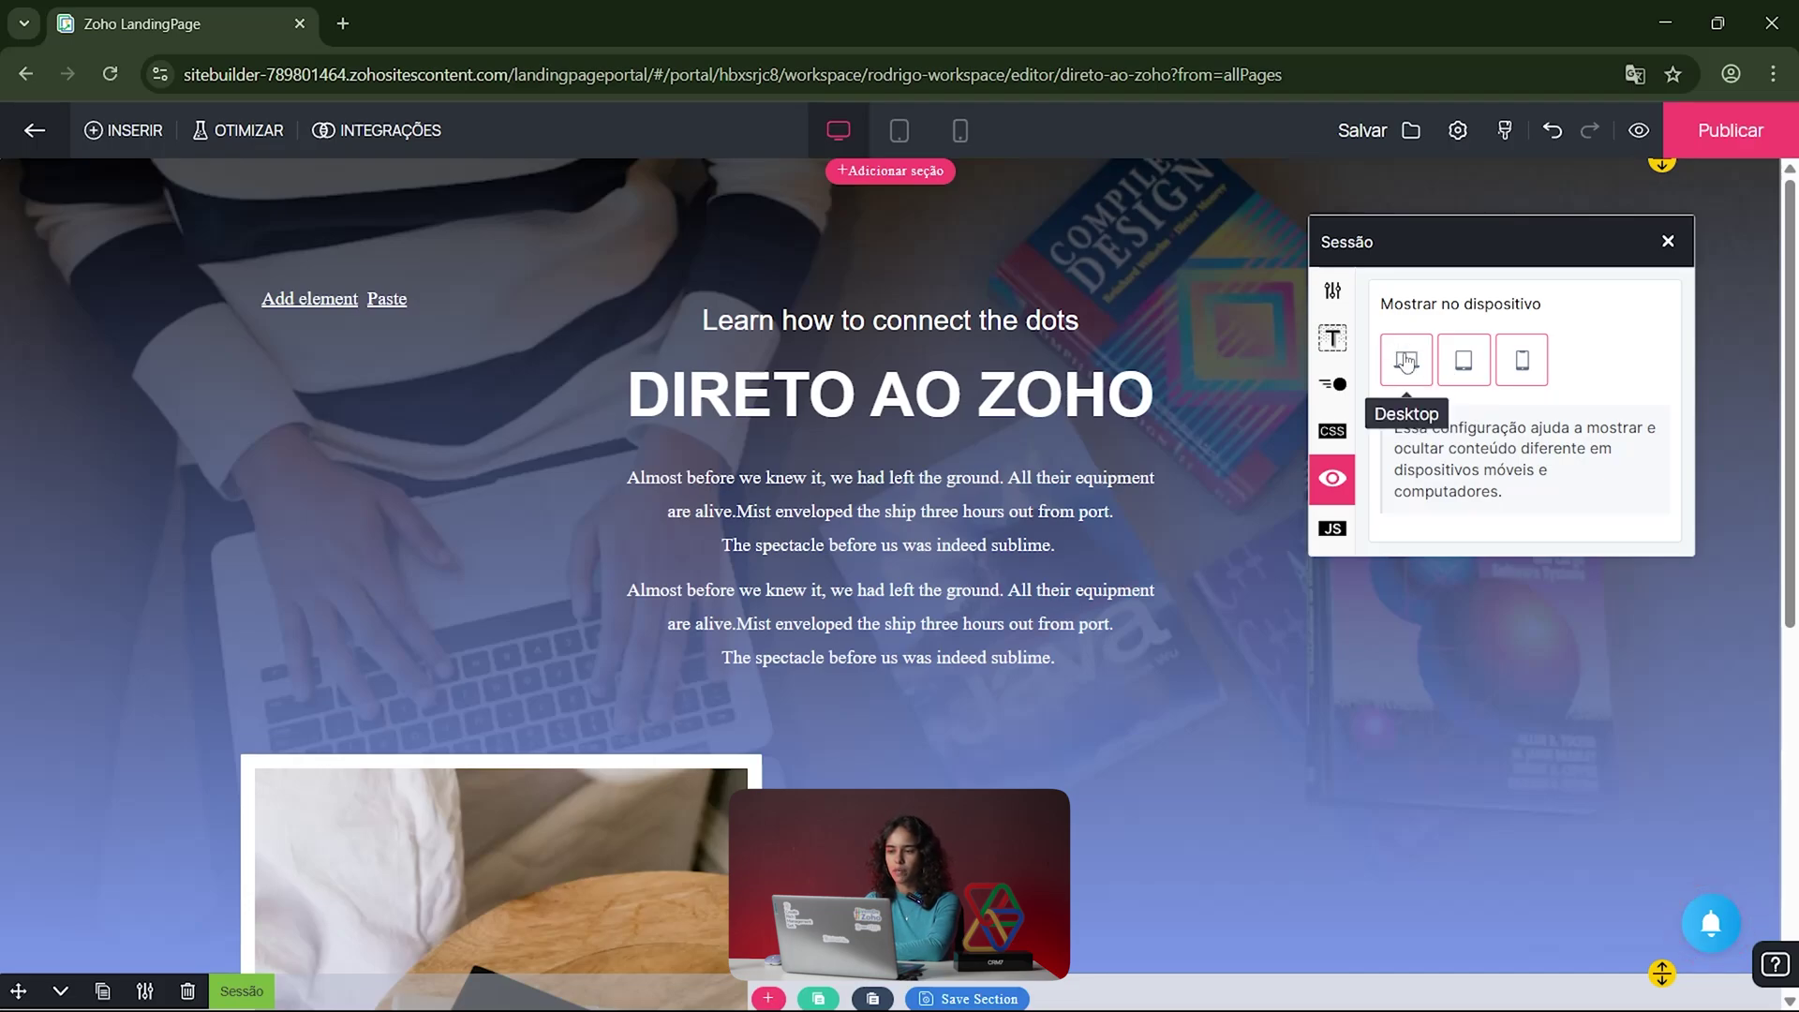
{"action": "left_click", "coordinate": [1463, 361]}
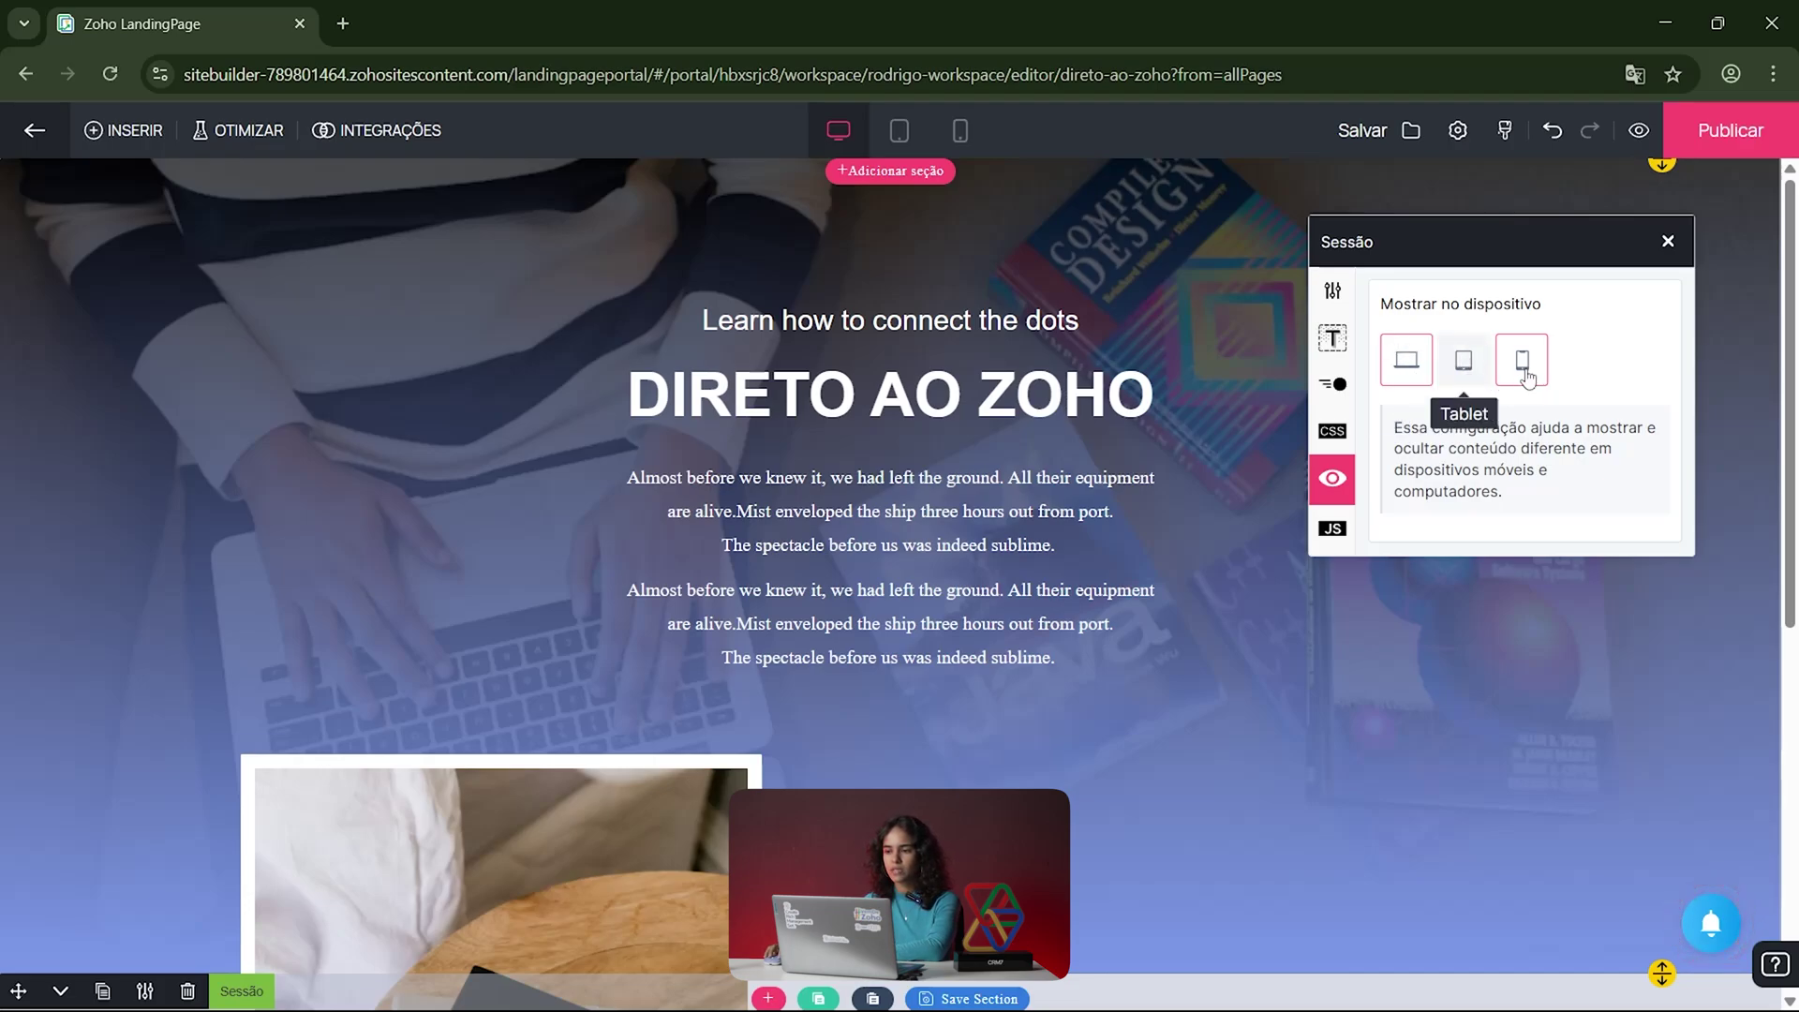
{"action": "left_click", "coordinate": [1522, 361]}
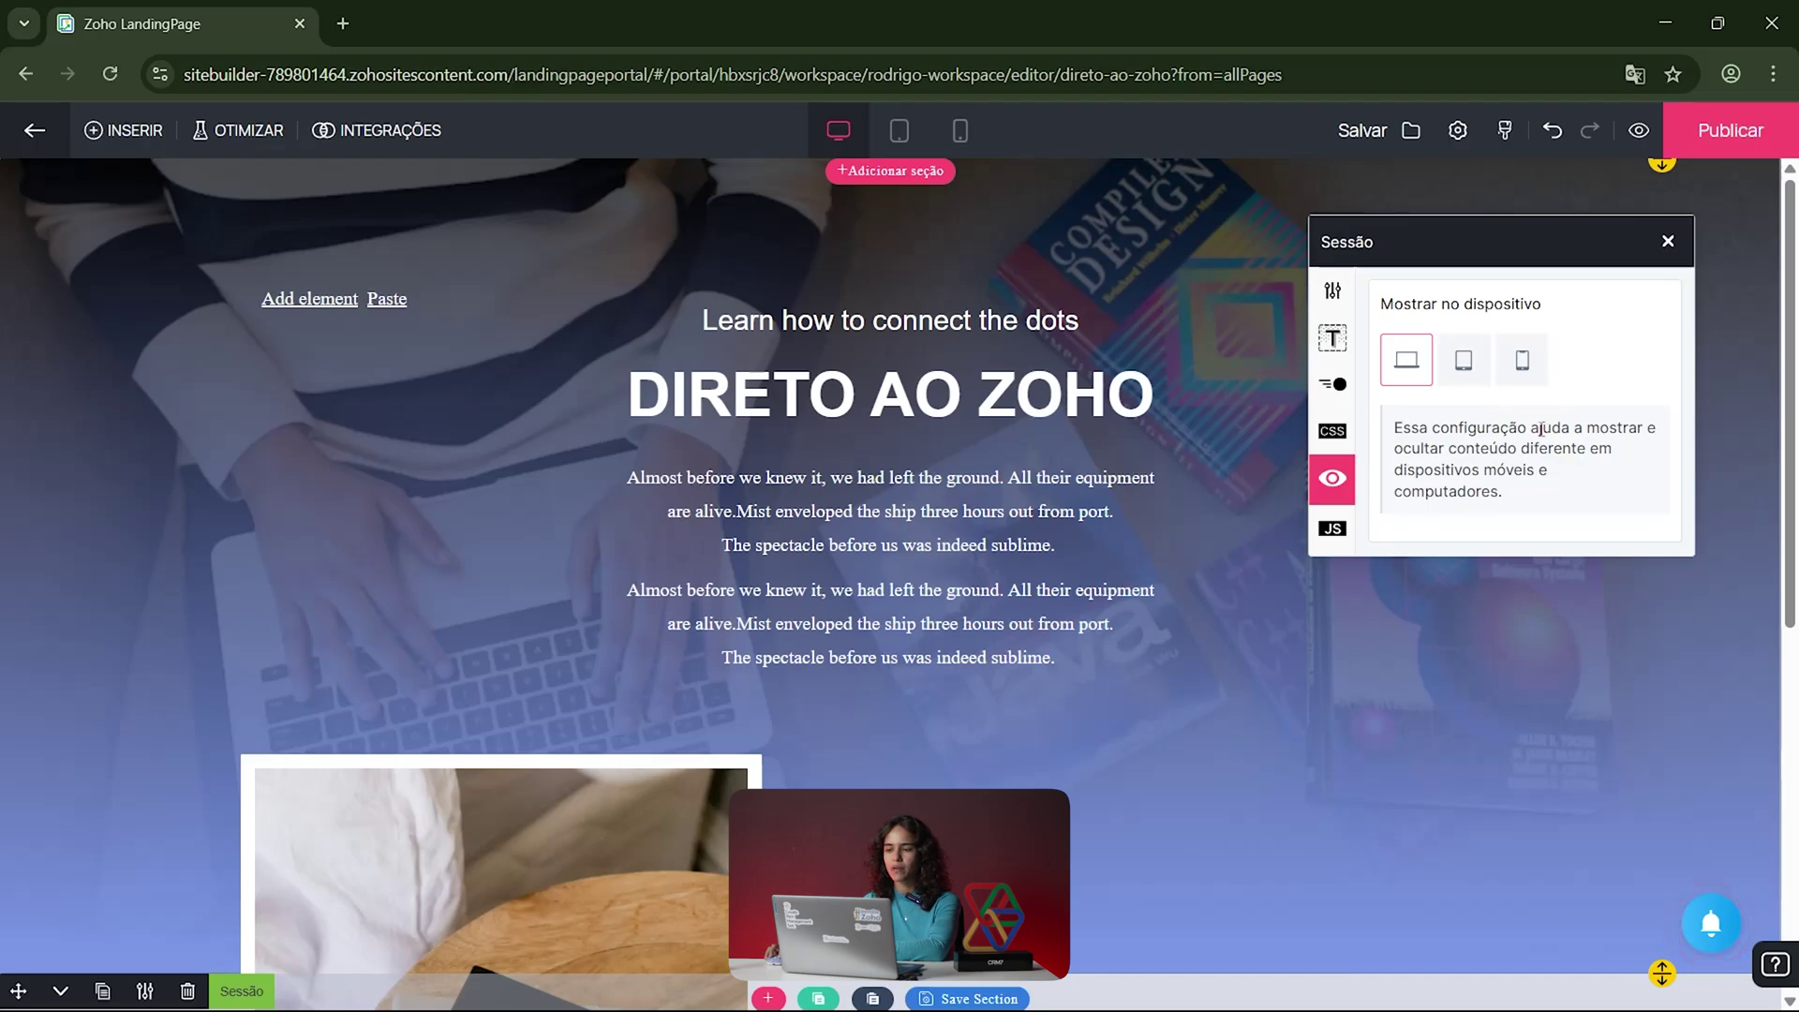
{"action": "left_click", "coordinate": [1464, 362]}
{"action": "left_click", "coordinate": [1525, 369]}
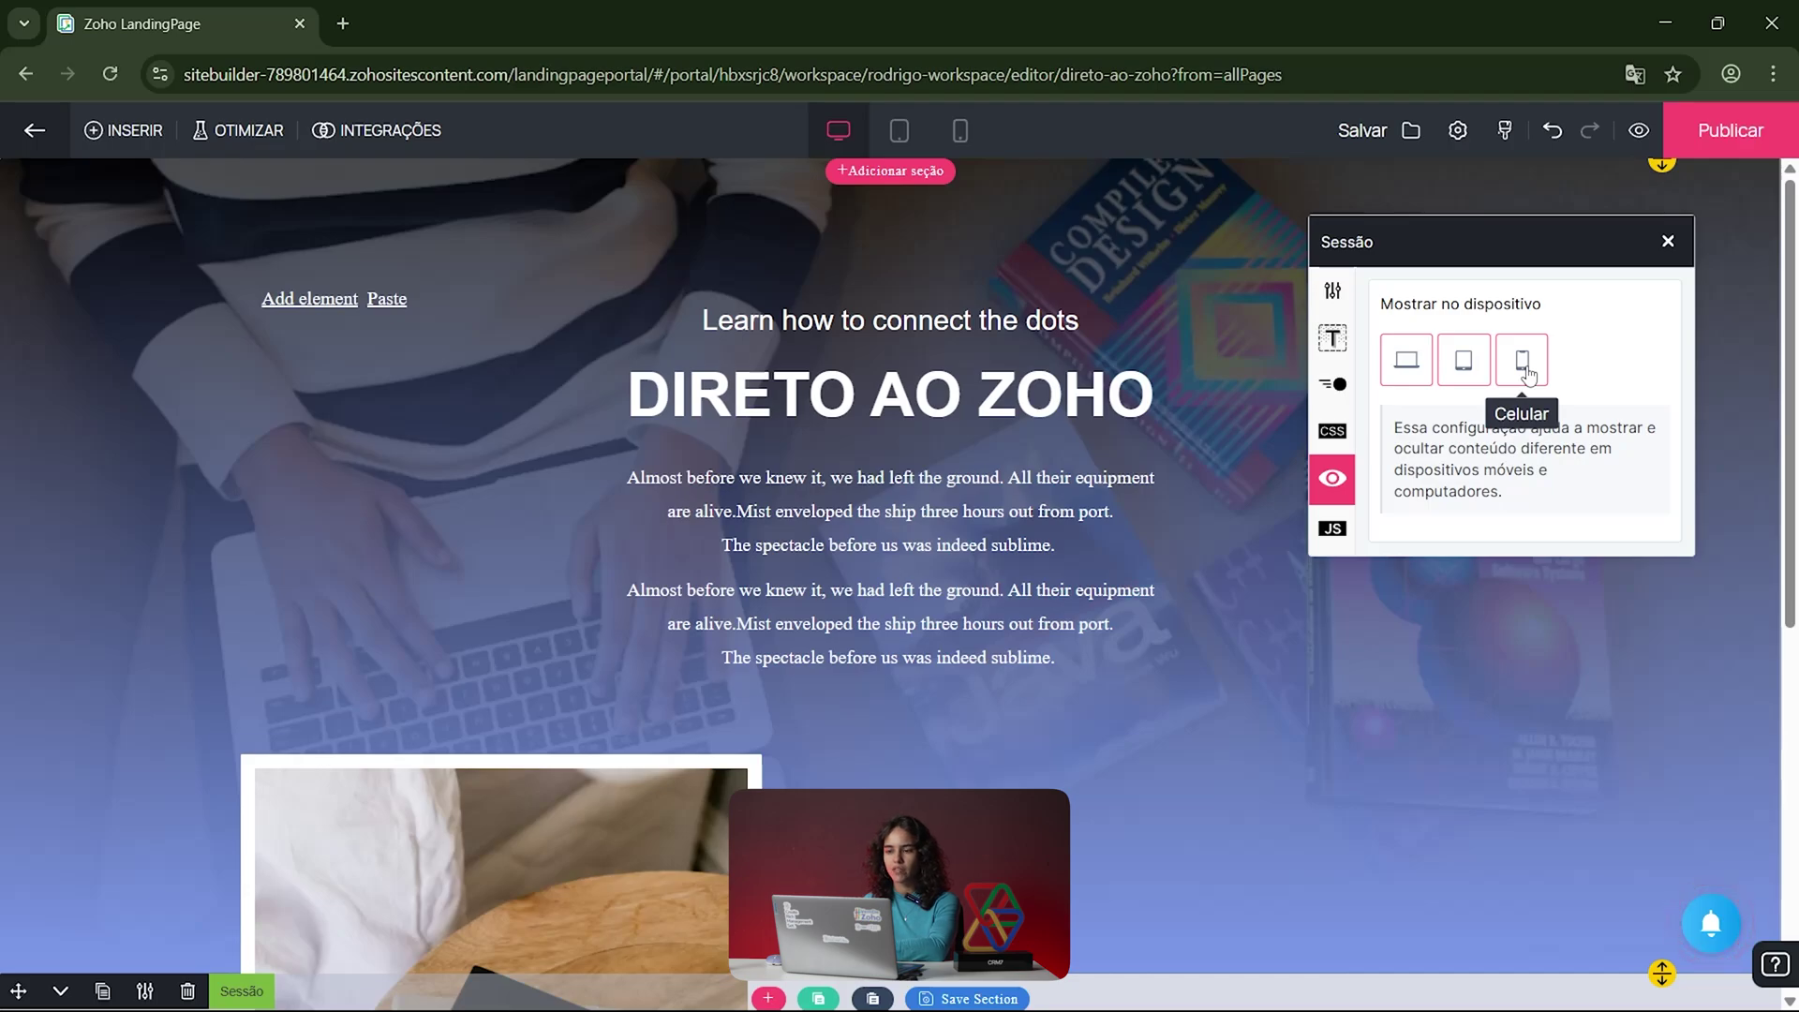
Step: Change the section's JavaScript event type from onclick to ondblclick
{"action": "left_click", "coordinate": [1333, 530]}
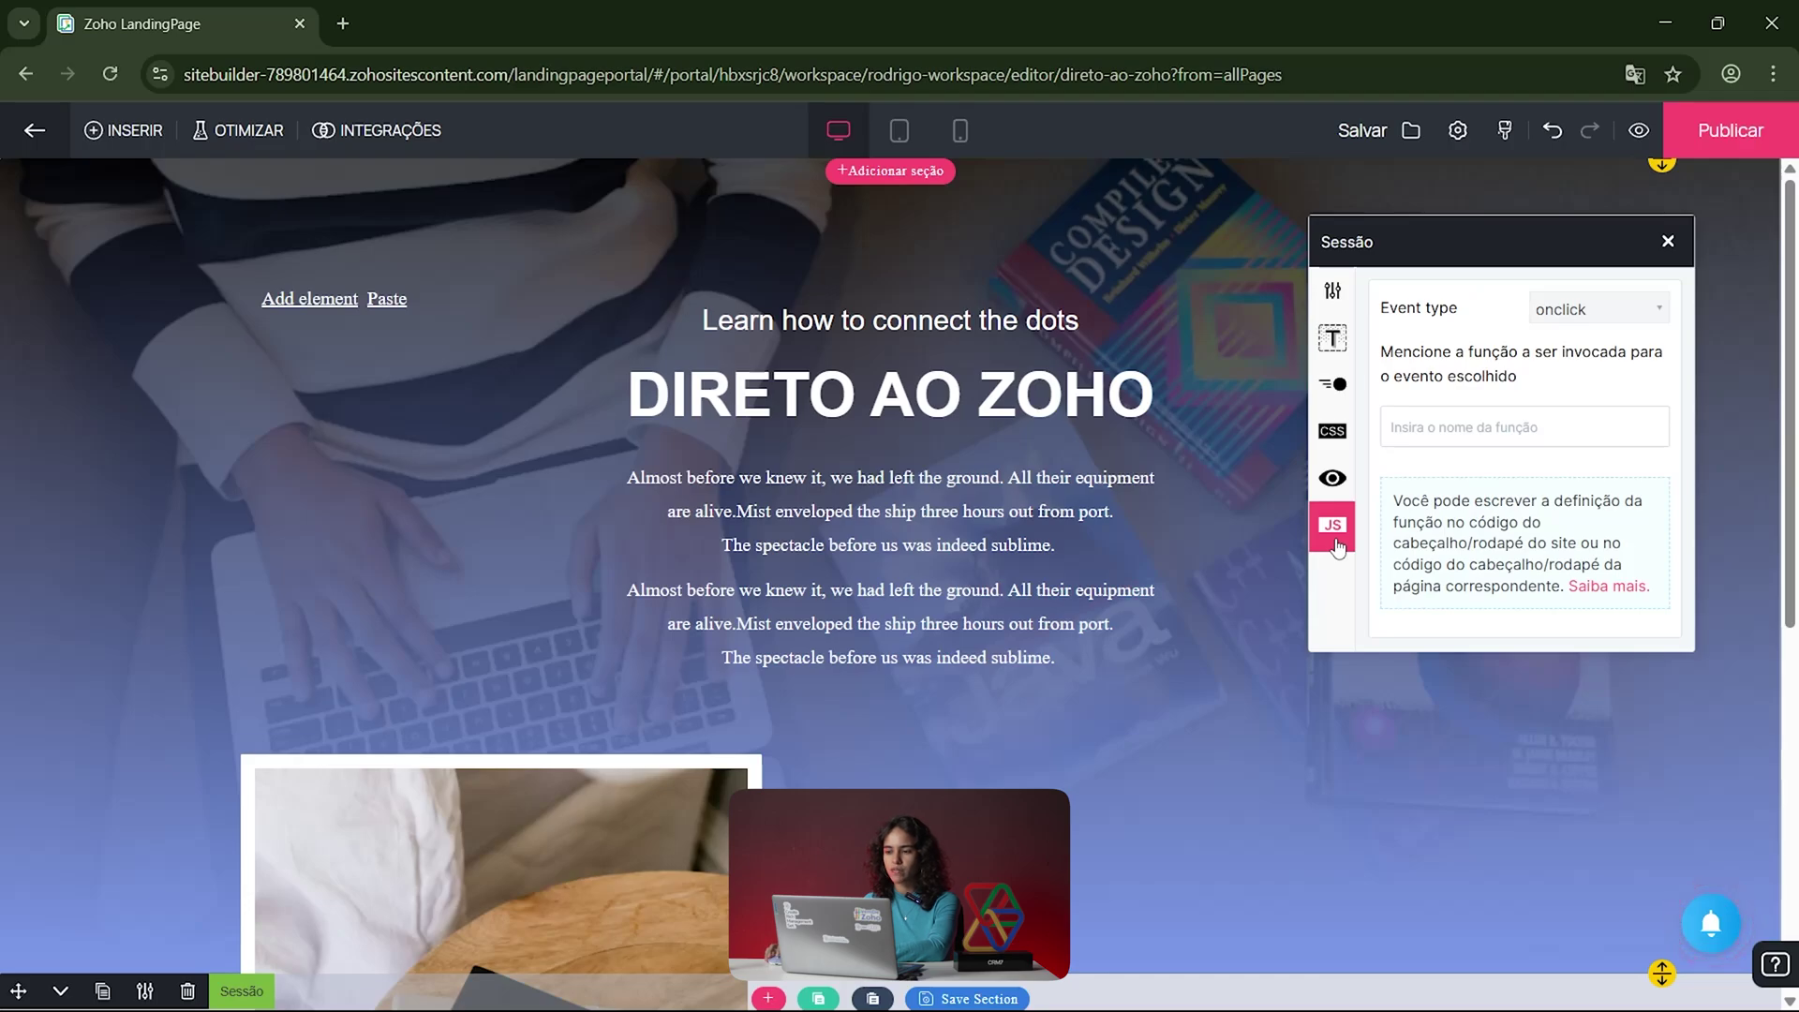
{"action": "left_click", "coordinate": [1587, 313]}
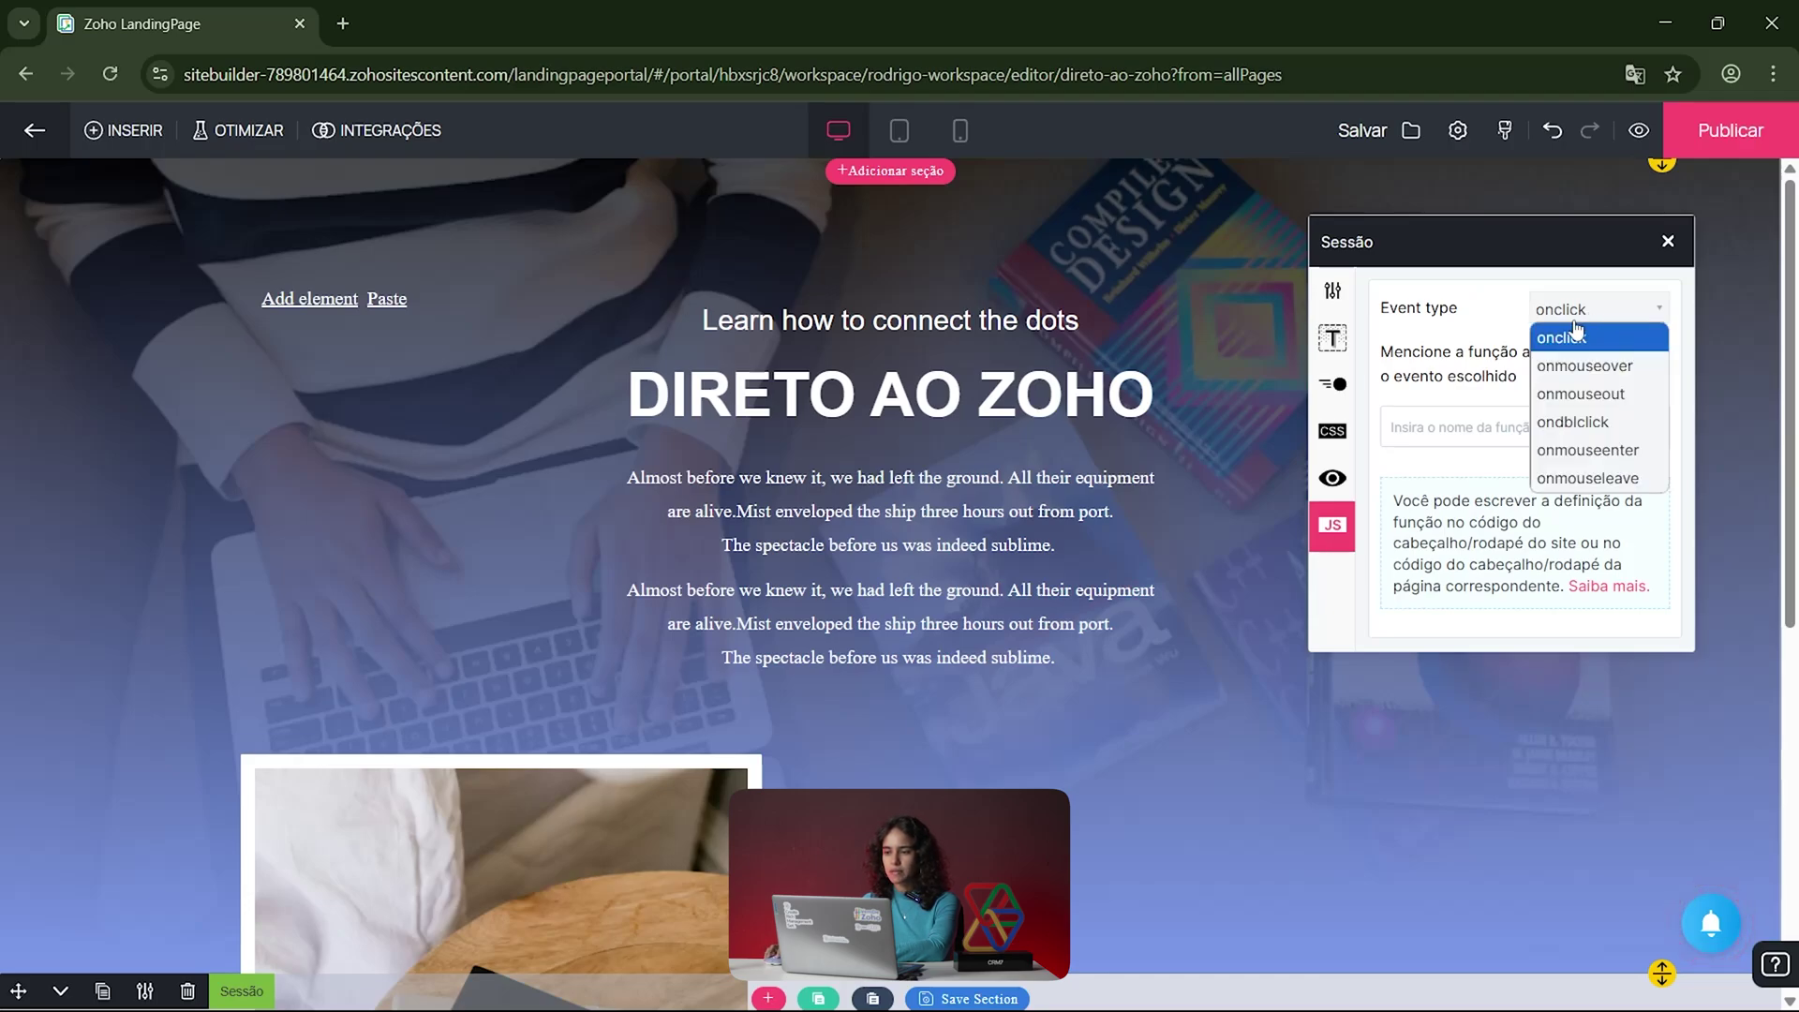
{"action": "left_click", "coordinate": [1581, 421]}
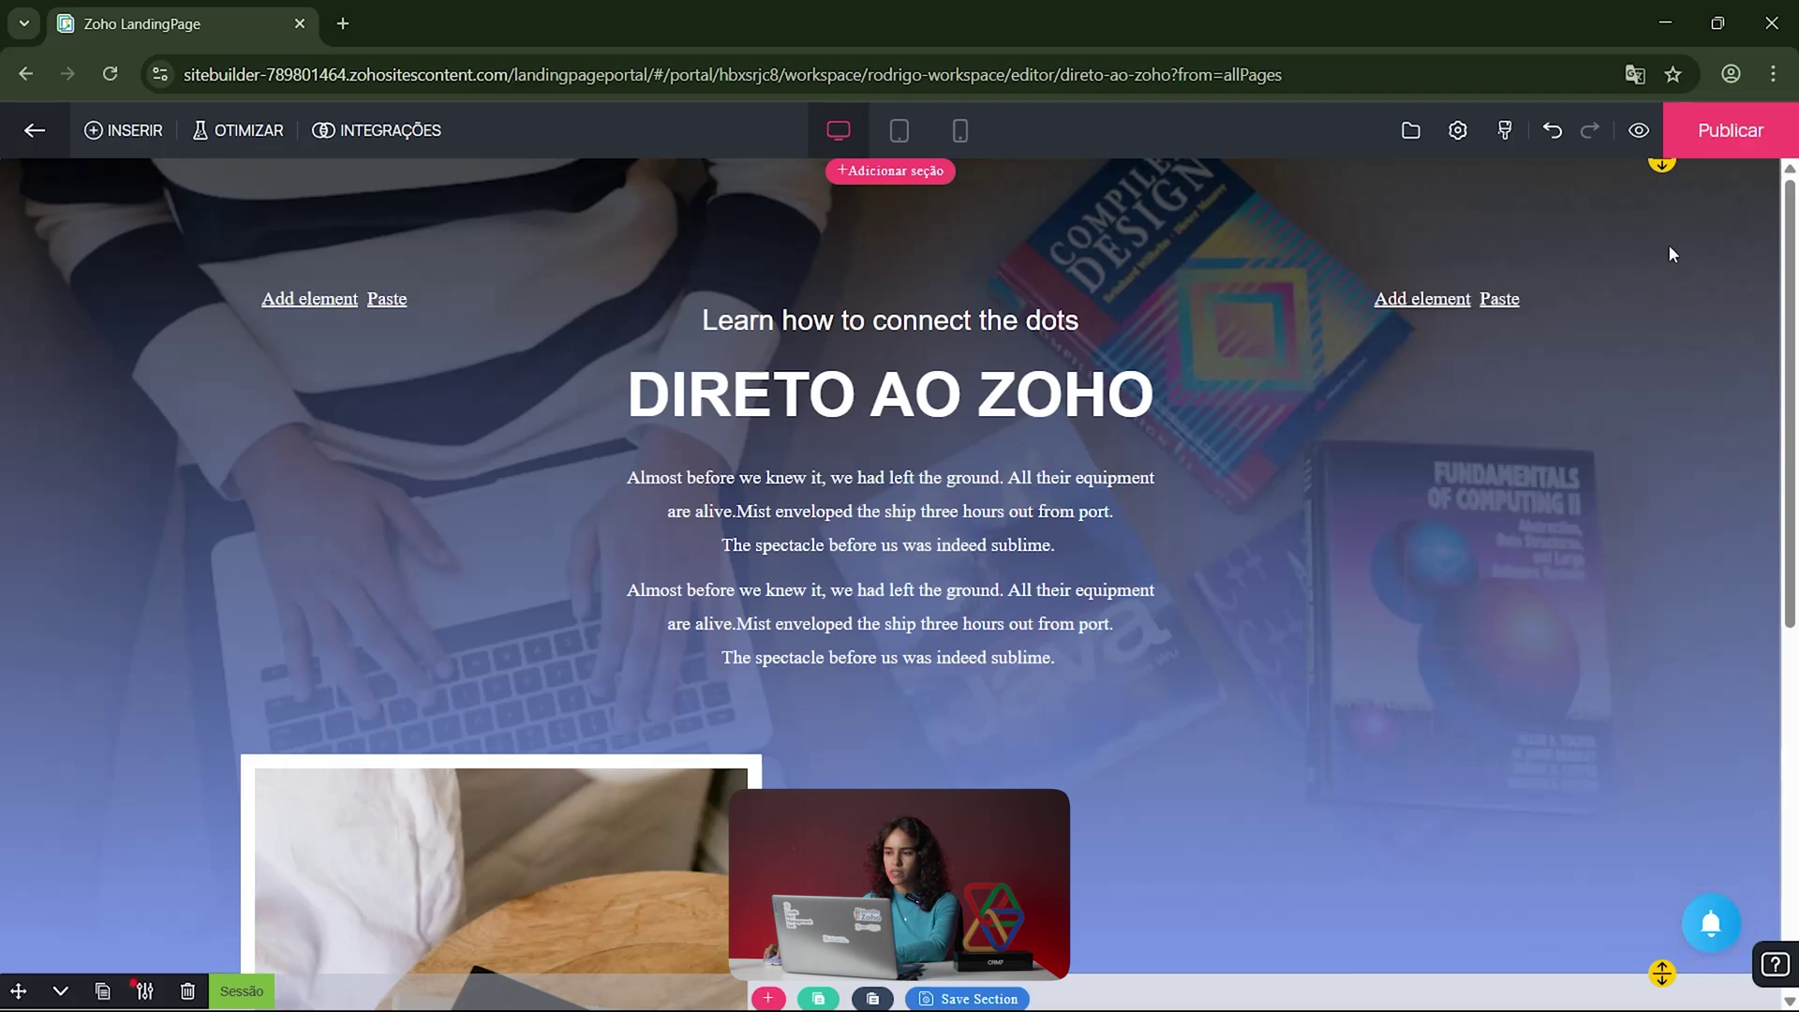
Step: Close the section settings, browse the Elementos list, then open the Seções library from the hero
{"action": "left_click", "coordinate": [1667, 241]}
{"action": "scroll", "coordinate": [678, 525], "scroll_direction": "down", "scroll_amount": 8}
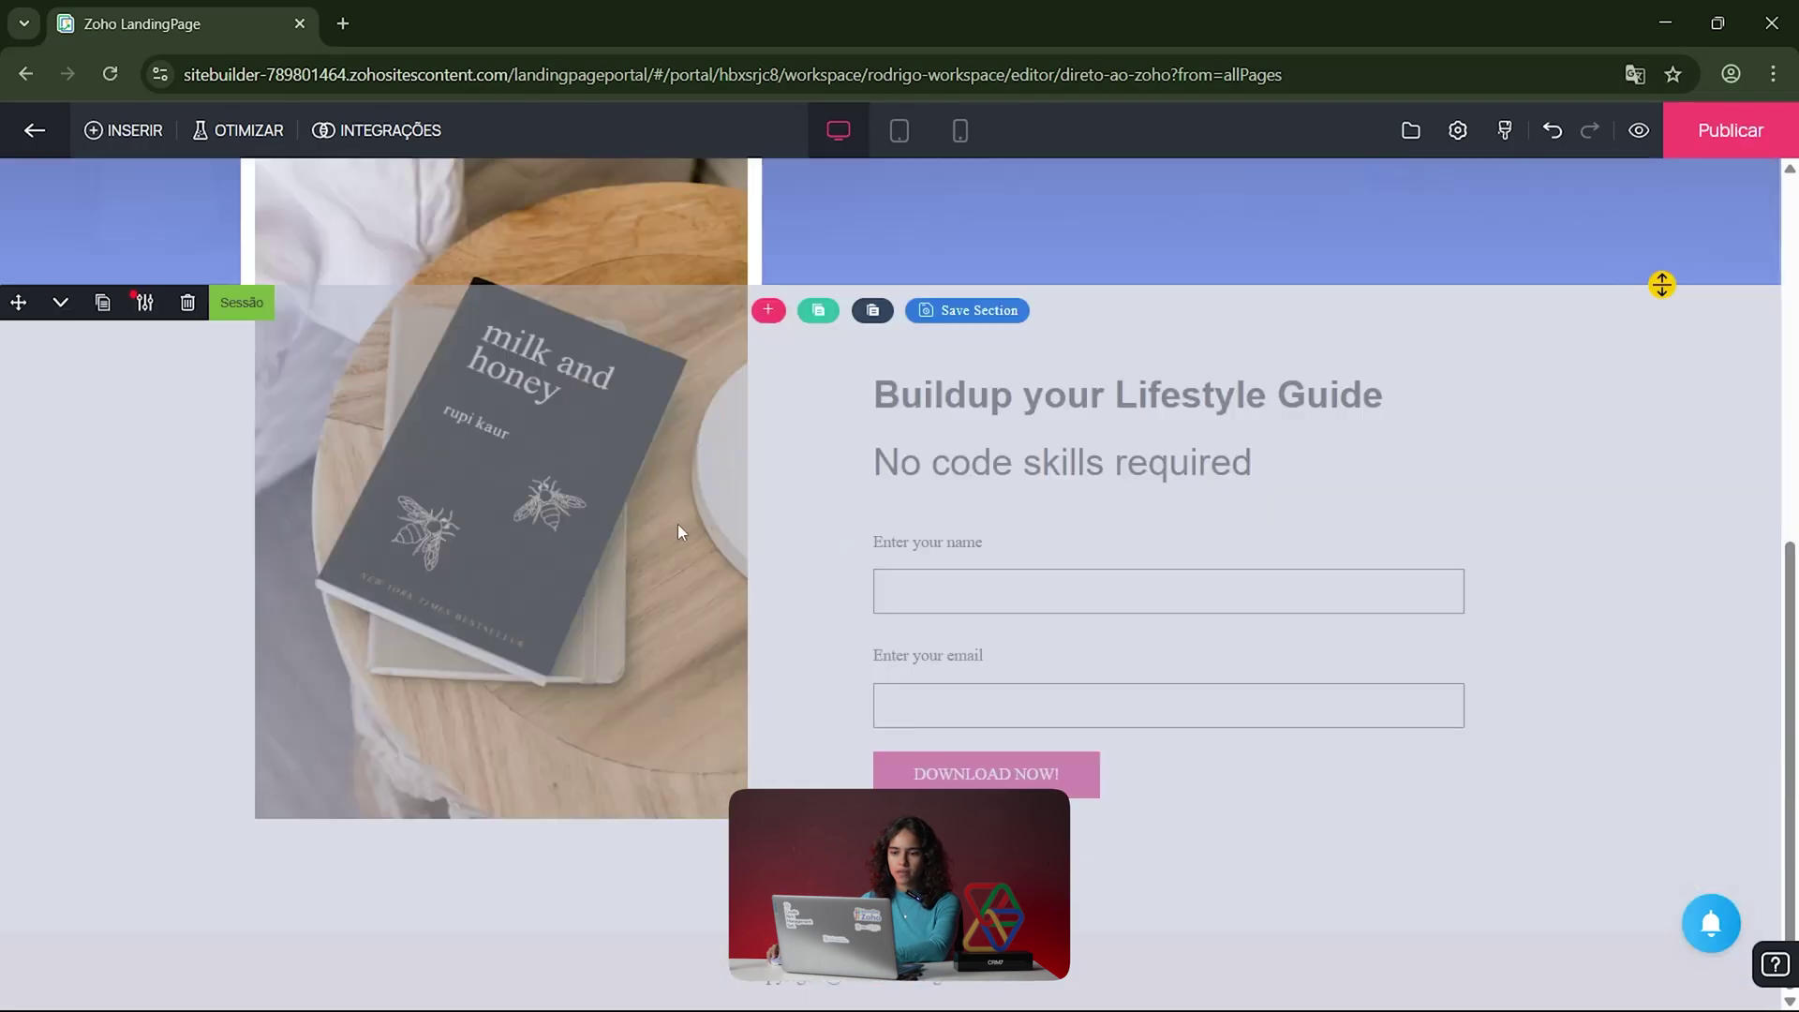
{"action": "scroll", "coordinate": [696, 534], "scroll_direction": "up", "scroll_amount": 5}
{"action": "scroll", "coordinate": [696, 534], "scroll_direction": "up", "scroll_amount": 3}
{"action": "scroll", "coordinate": [830, 515], "scroll_direction": "down", "scroll_amount": 6}
{"action": "scroll", "coordinate": [898, 506], "scroll_direction": "up", "scroll_amount": 6}
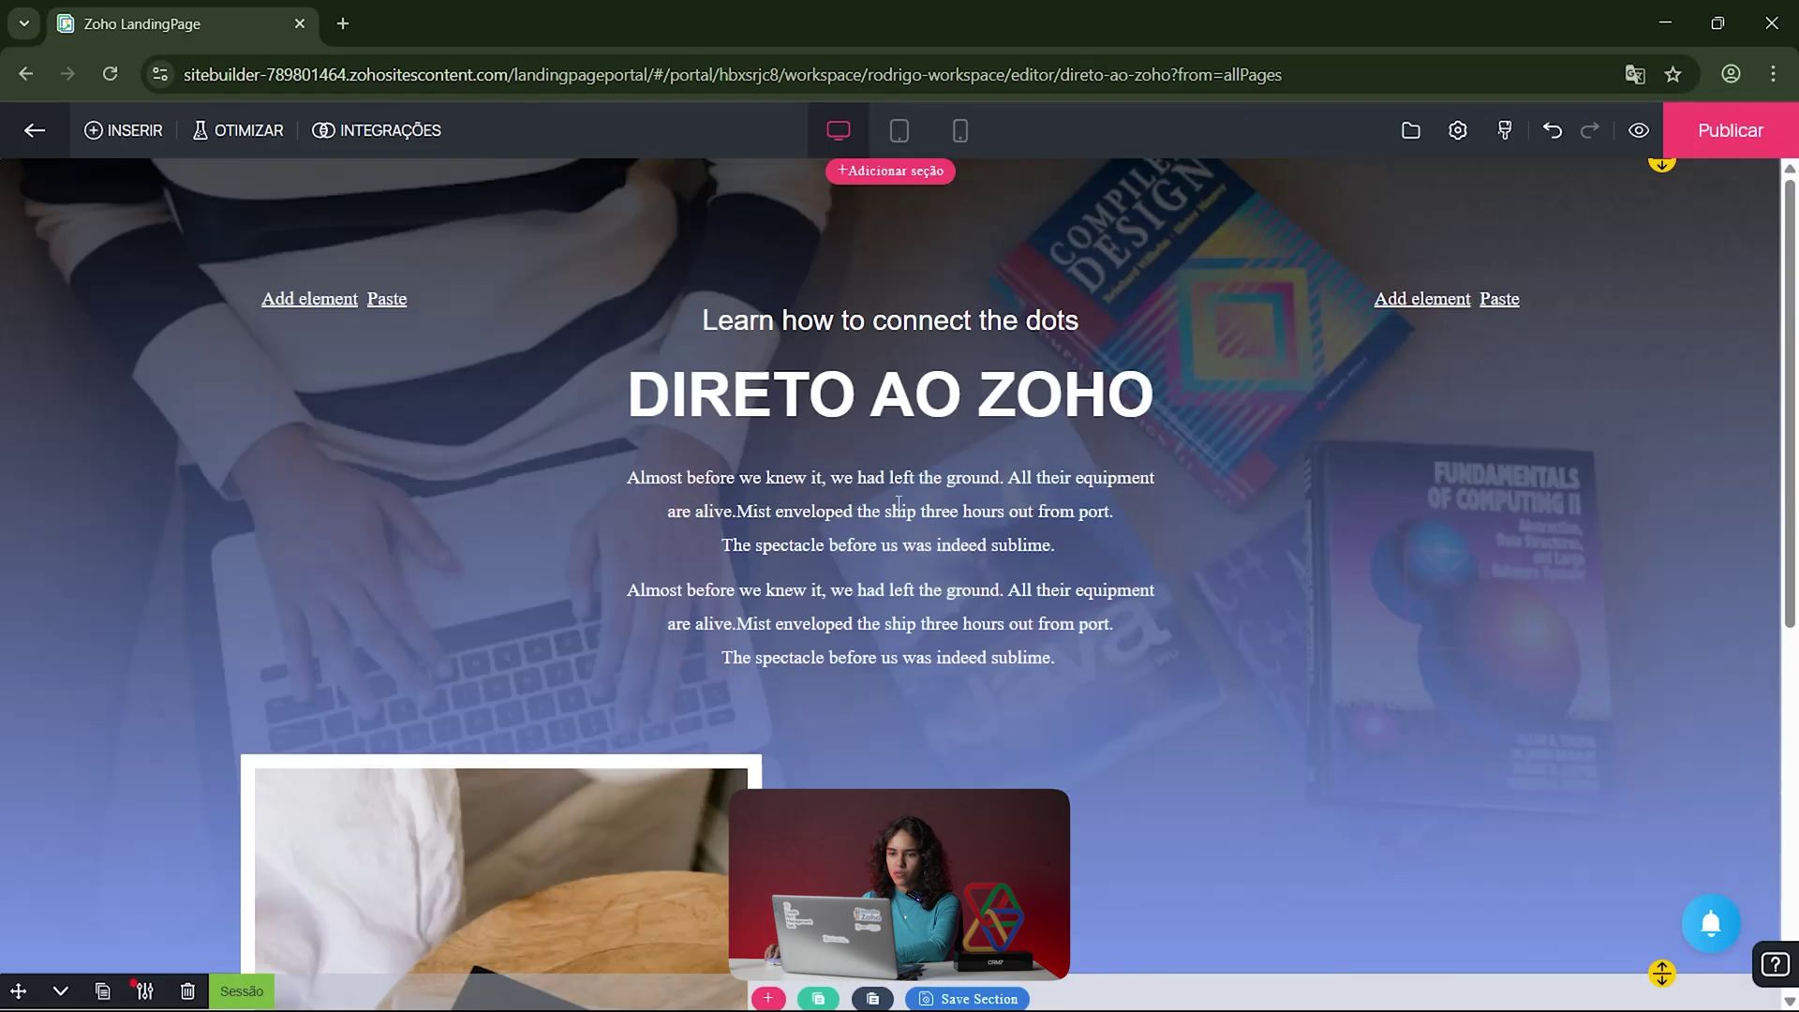
{"action": "left_click", "coordinate": [1421, 300]}
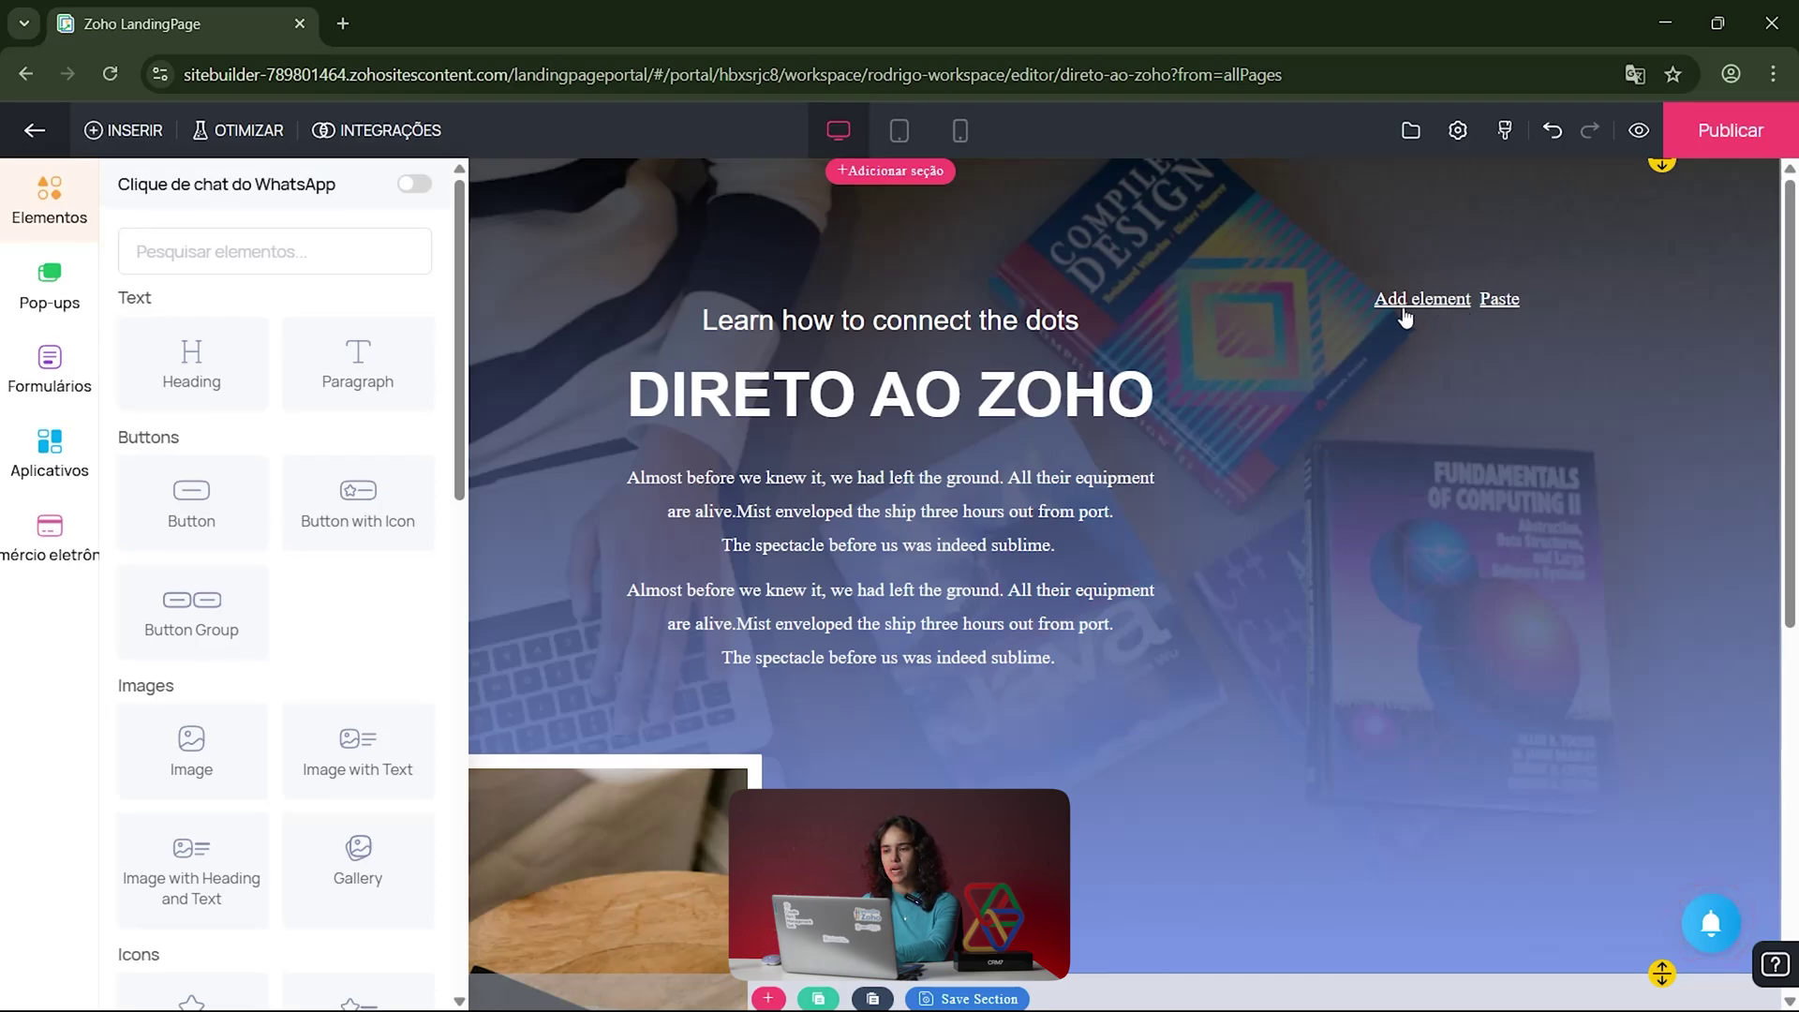
{"action": "left_click", "coordinate": [943, 251]}
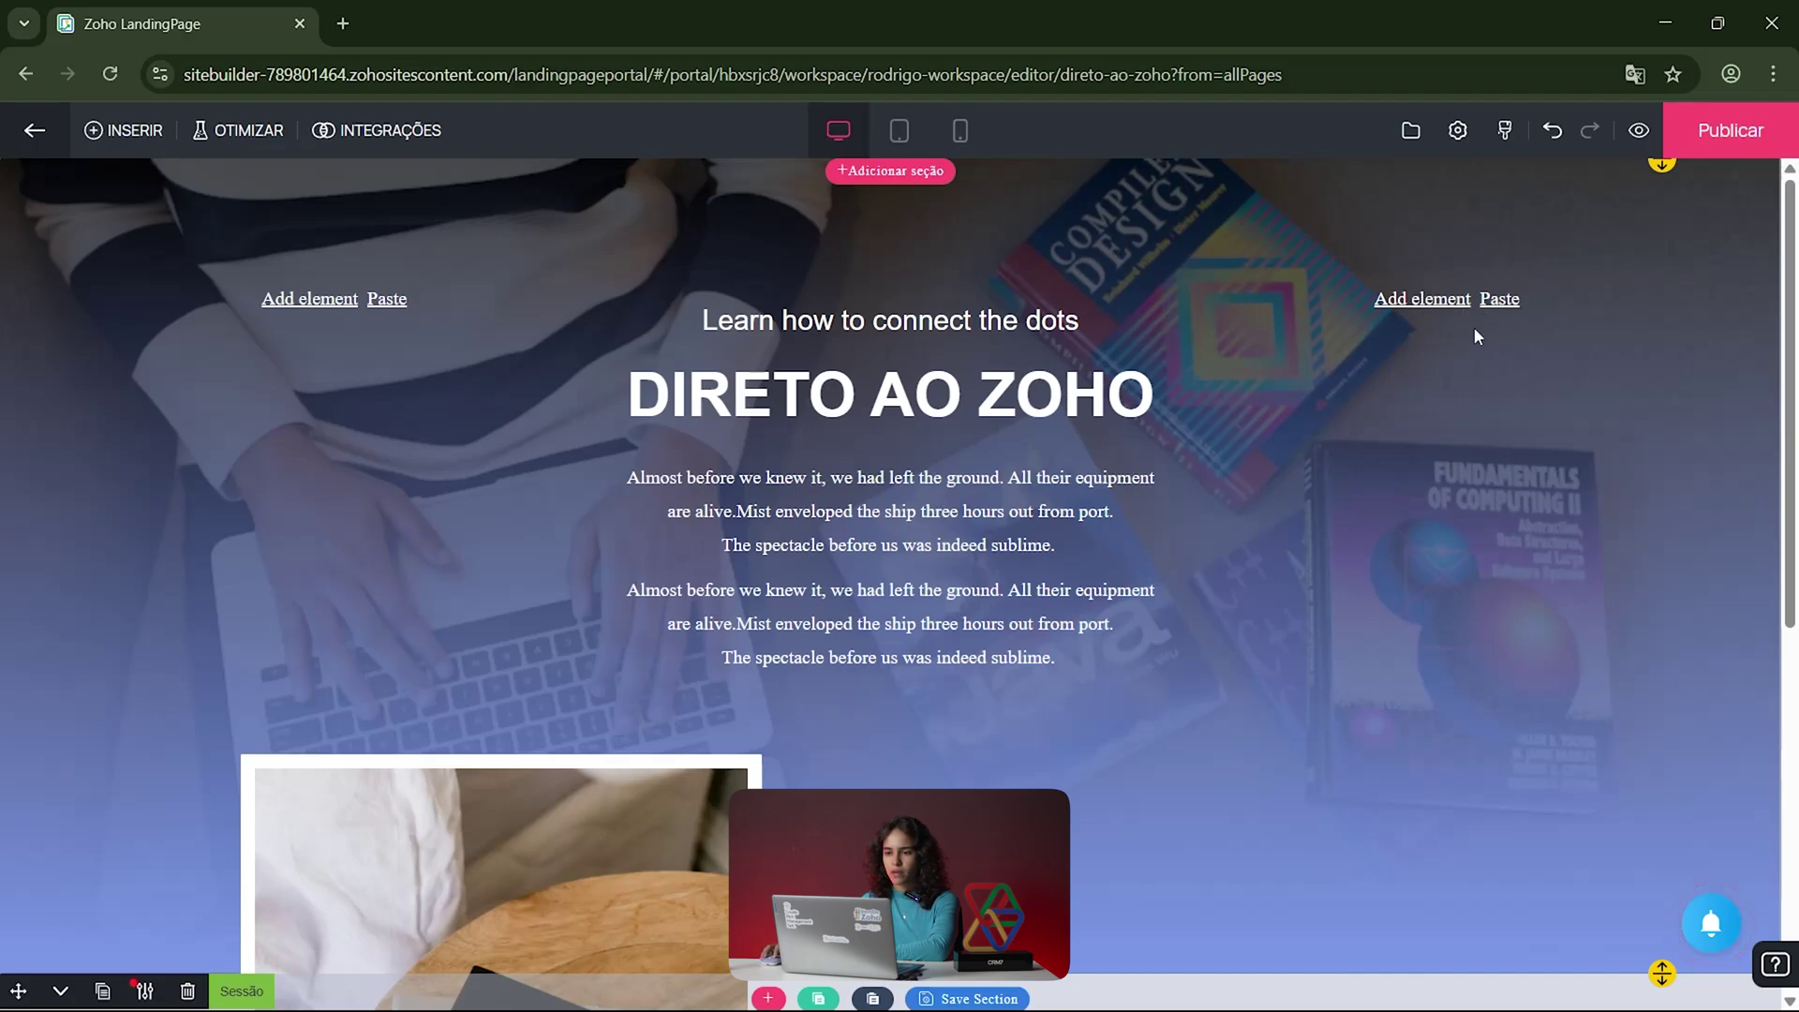
{"action": "left_click", "coordinate": [1405, 302]}
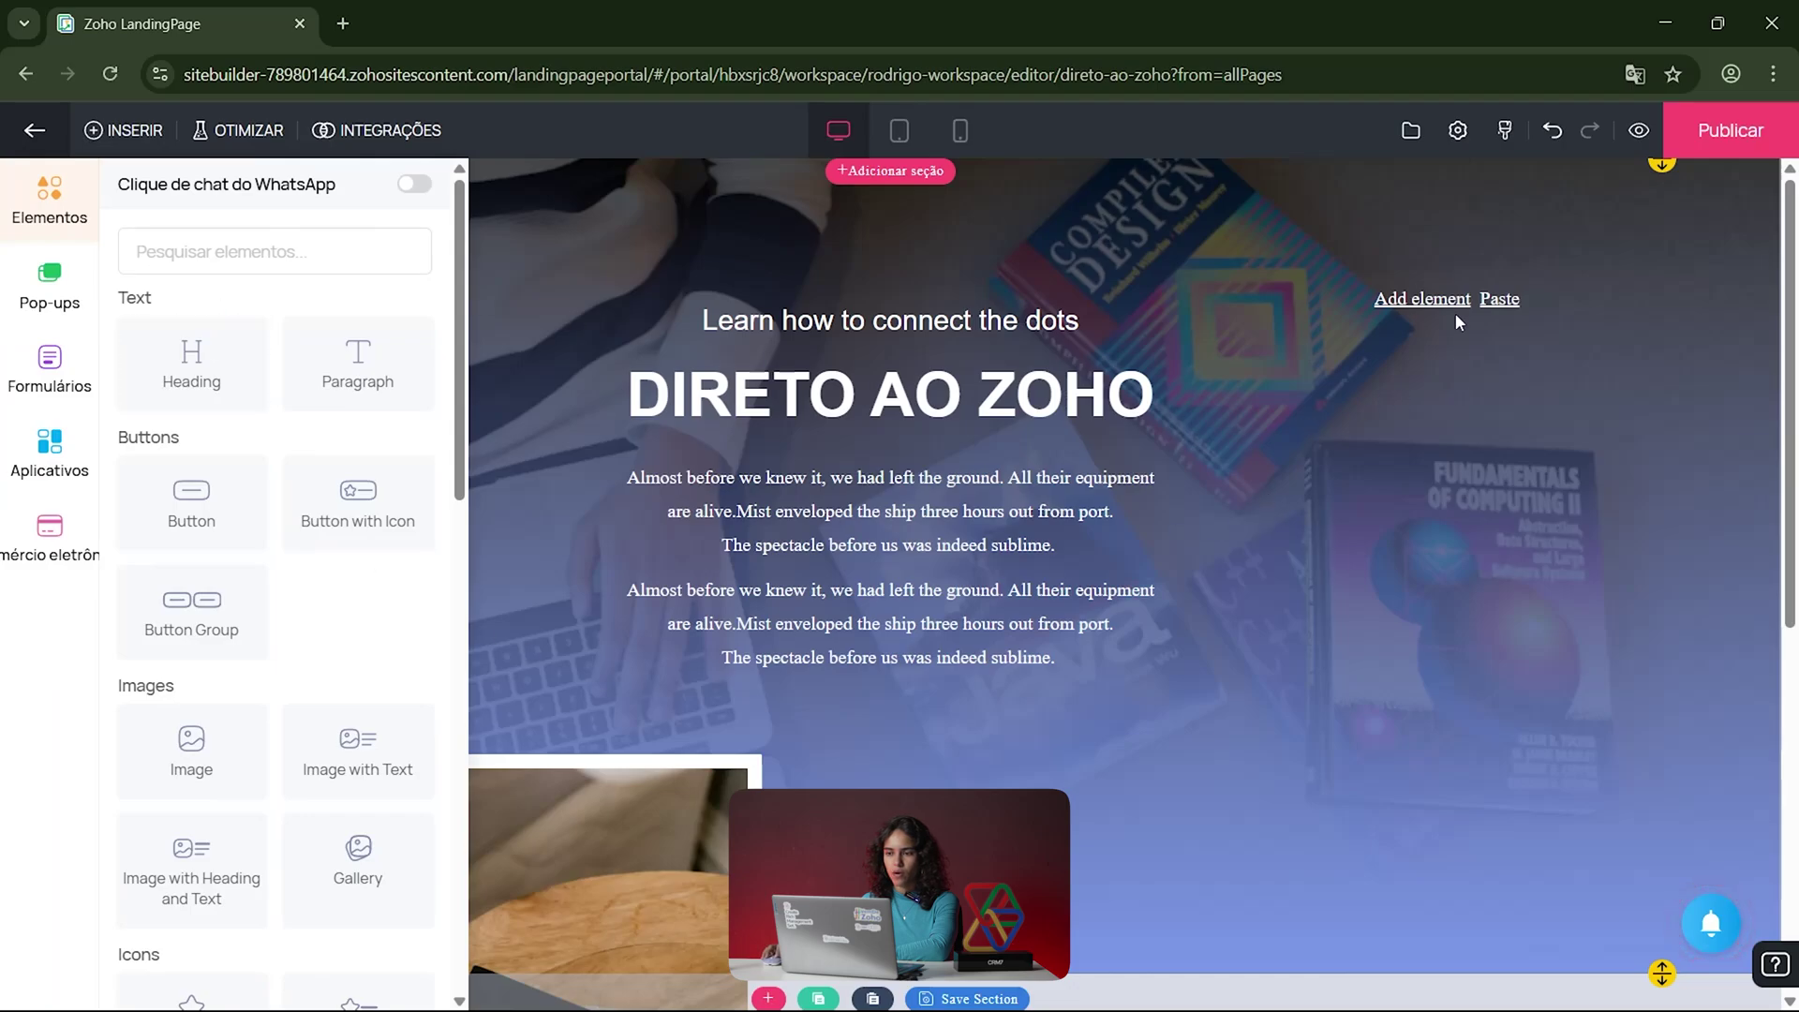
{"action": "left_click", "coordinate": [1216, 637]}
{"action": "left_click", "coordinate": [895, 707]}
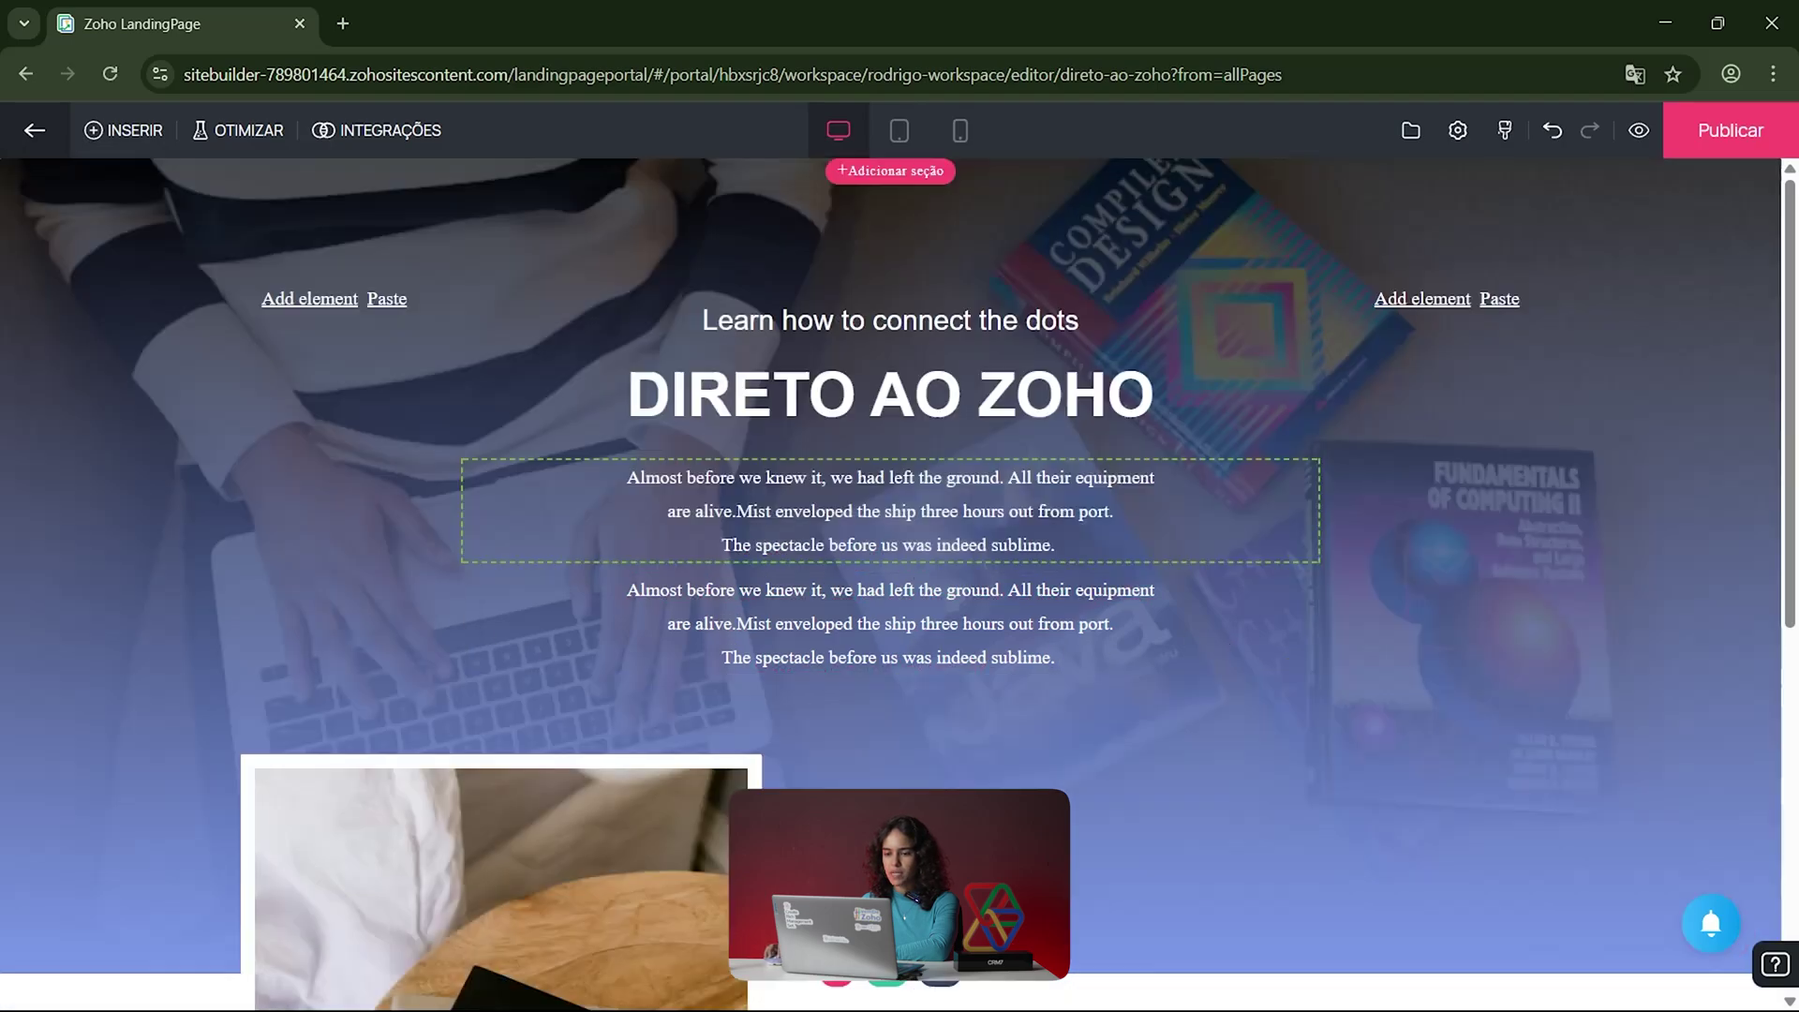
{"action": "left_click", "coordinate": [834, 981]}
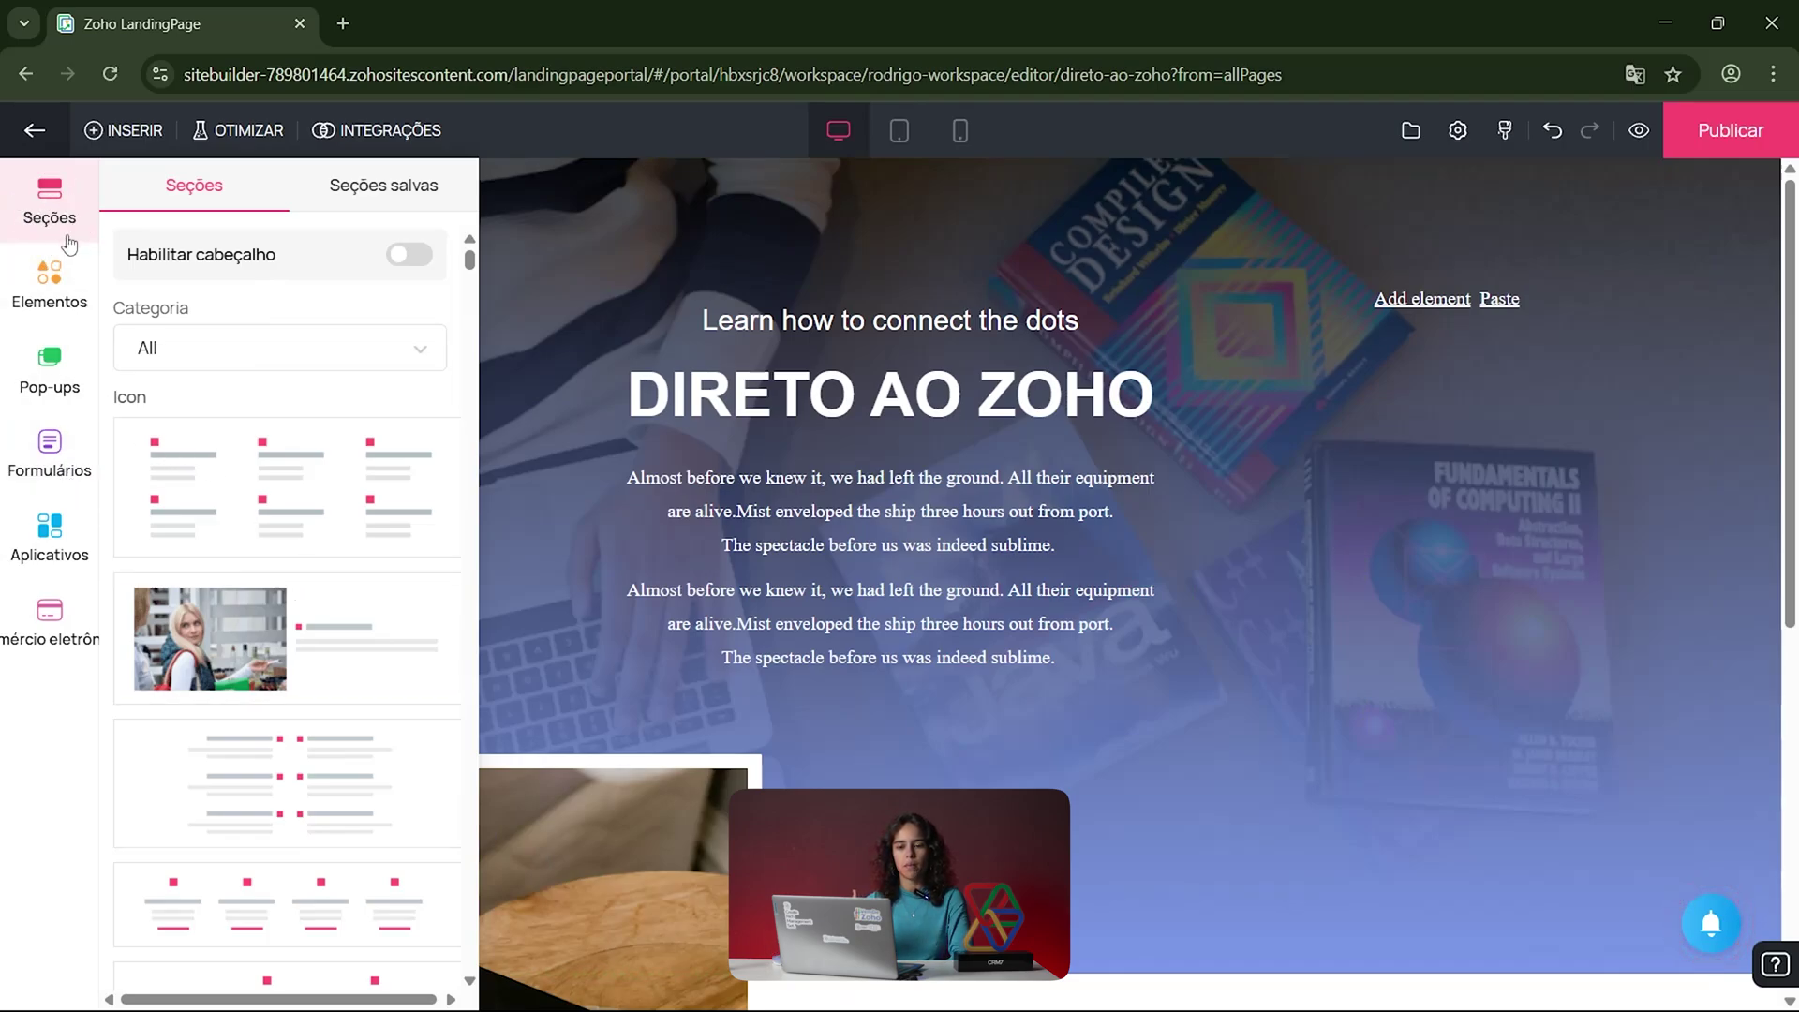
Step: Drag the image-with-text template (Reliability, Expertise, Quality) onto the page below the hero
{"action": "scroll", "coordinate": [310, 542], "scroll_direction": "down", "scroll_amount": 3}
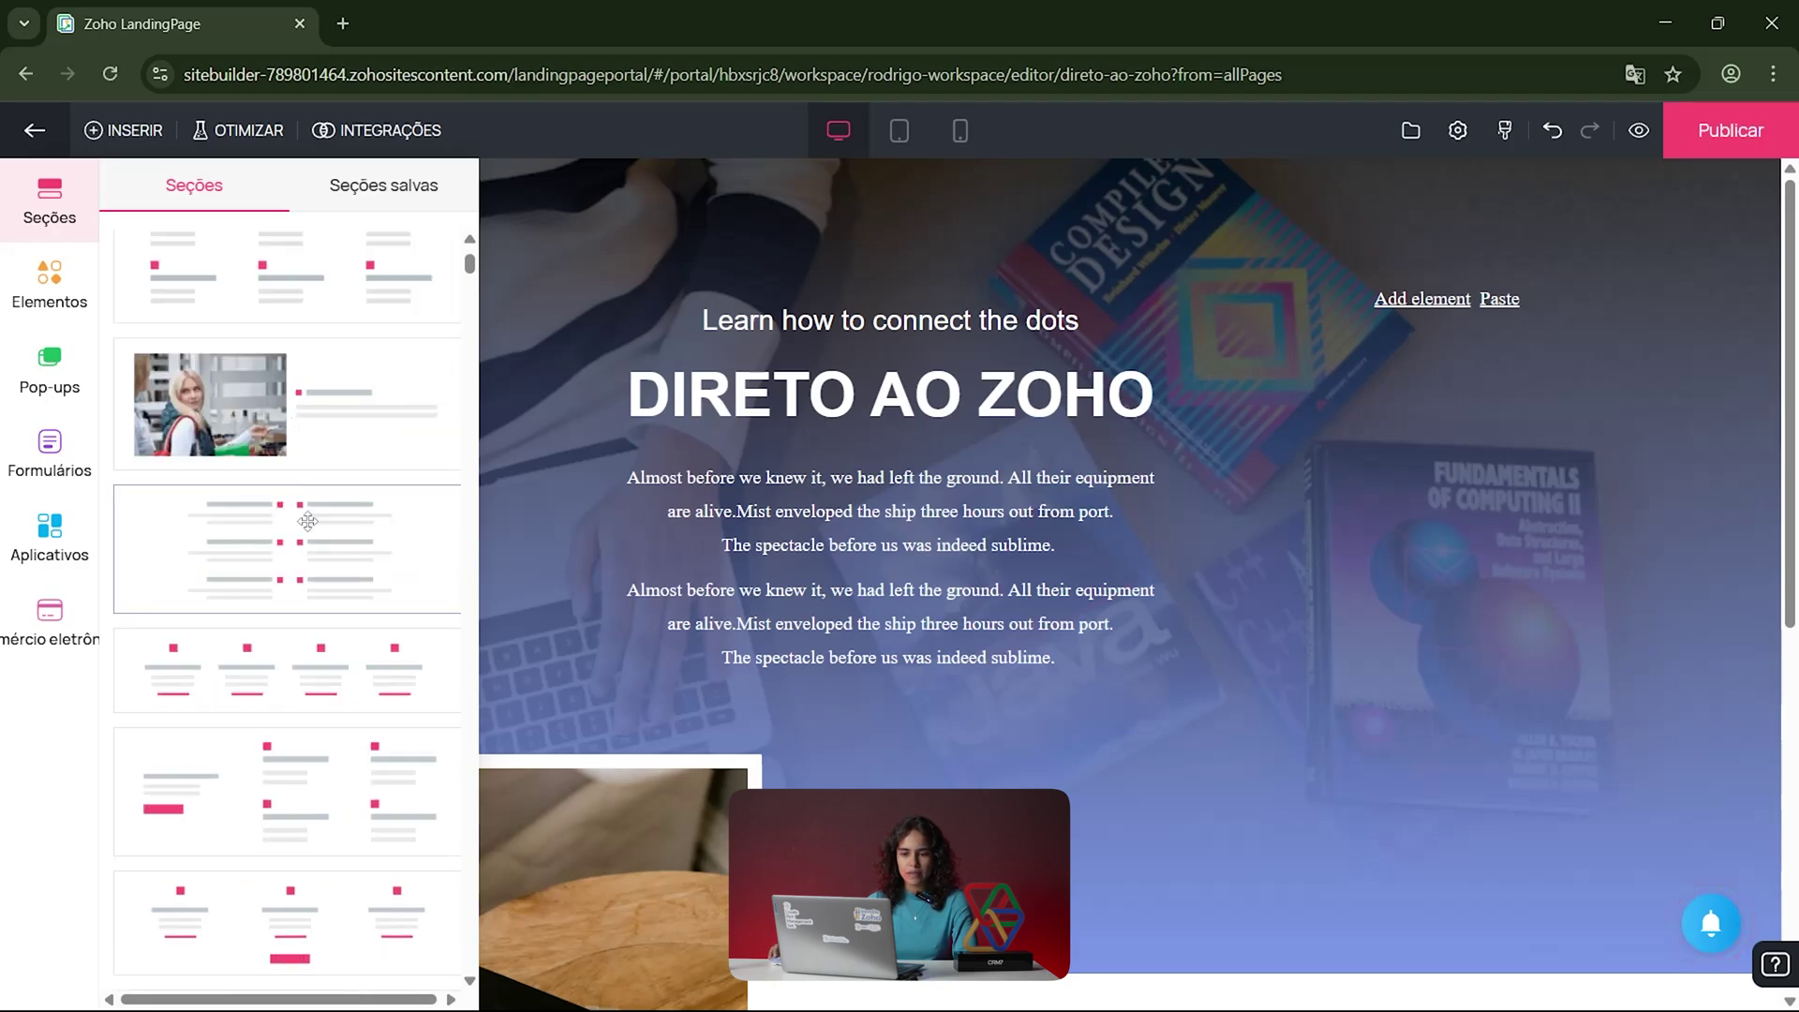
{"action": "scroll", "coordinate": [312, 565], "scroll_direction": "down", "scroll_amount": 1}
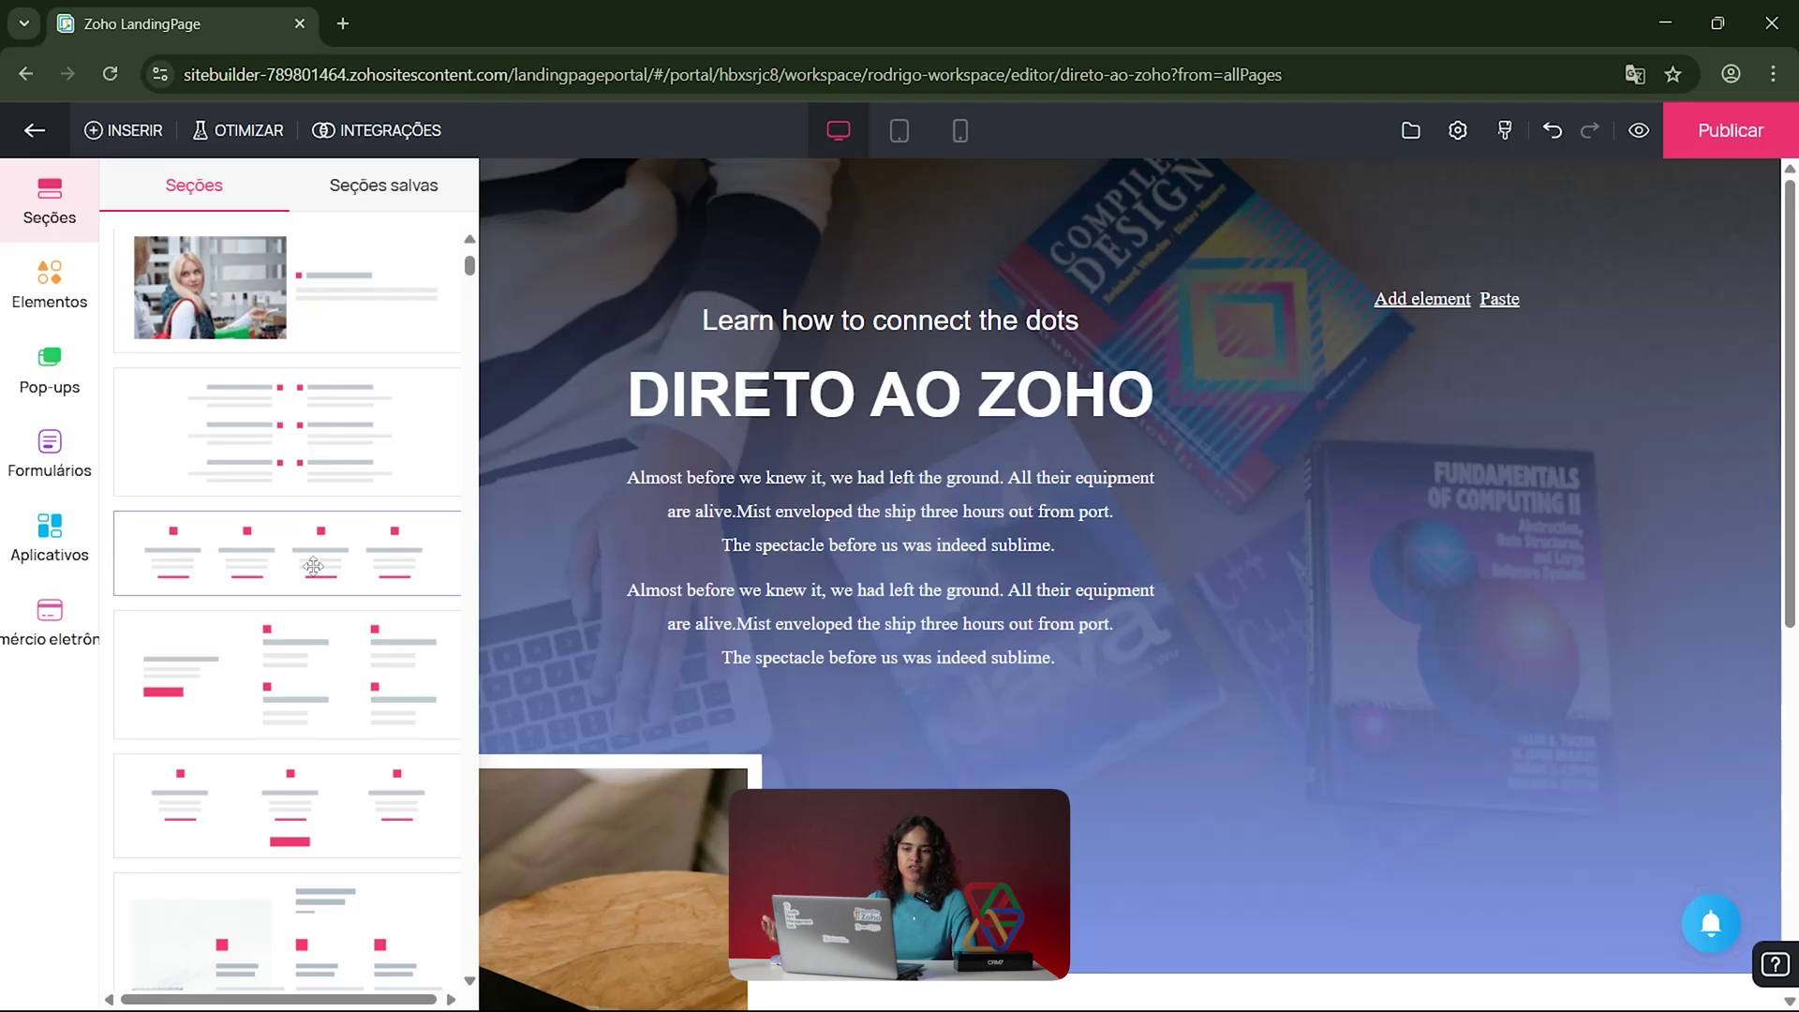
{"action": "scroll", "coordinate": [313, 566], "scroll_direction": "up", "scroll_amount": 4}
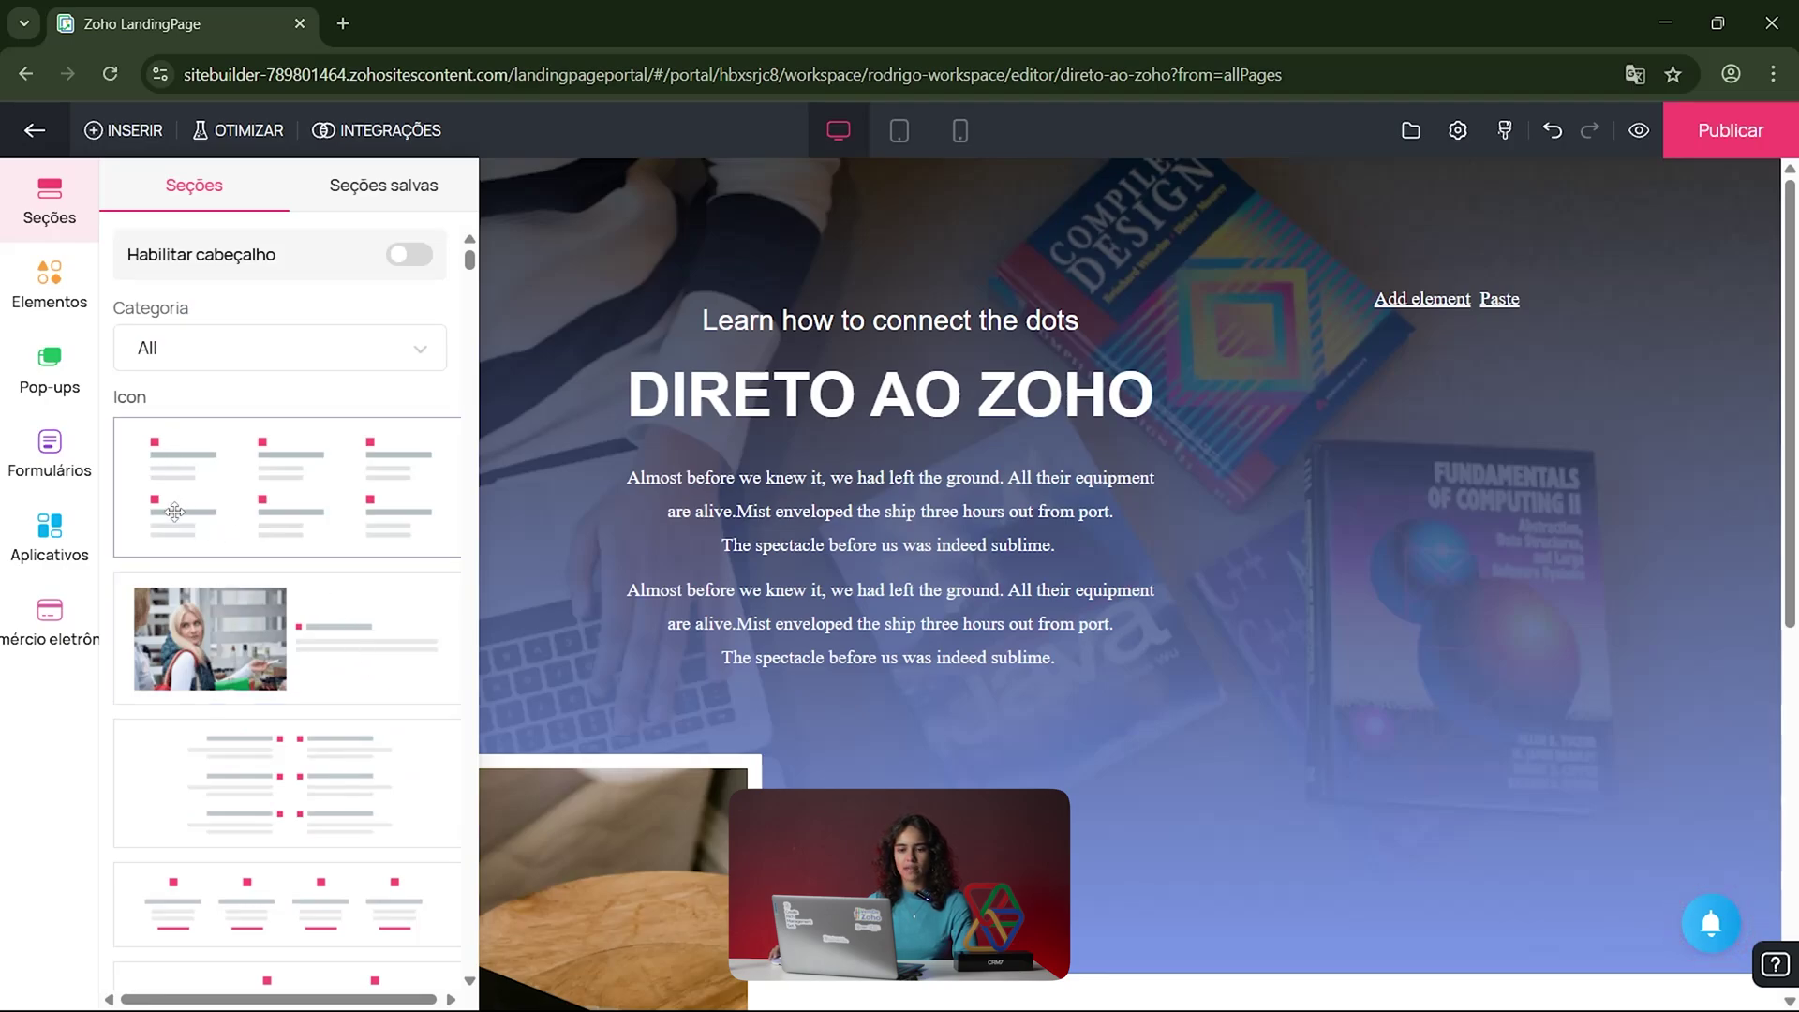
{"action": "scroll", "coordinate": [300, 747], "scroll_direction": "down", "scroll_amount": 3}
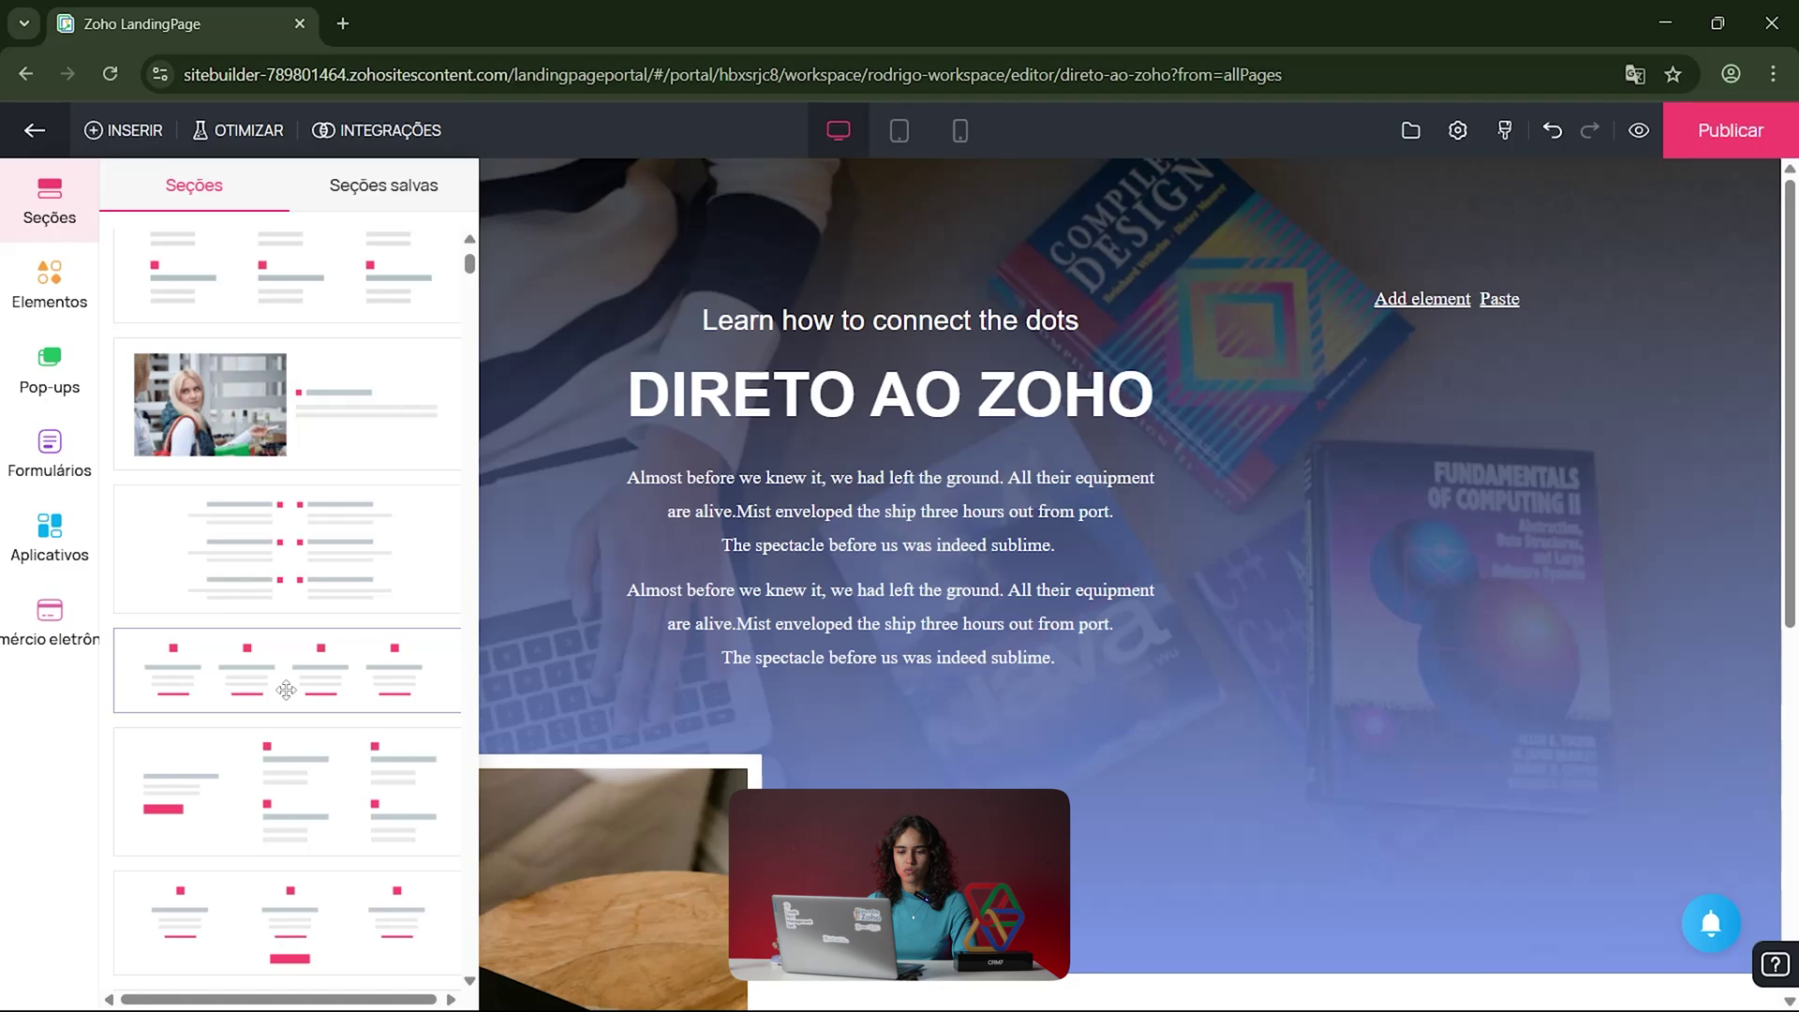
{"action": "scroll", "coordinate": [279, 707], "scroll_direction": "down", "scroll_amount": 6}
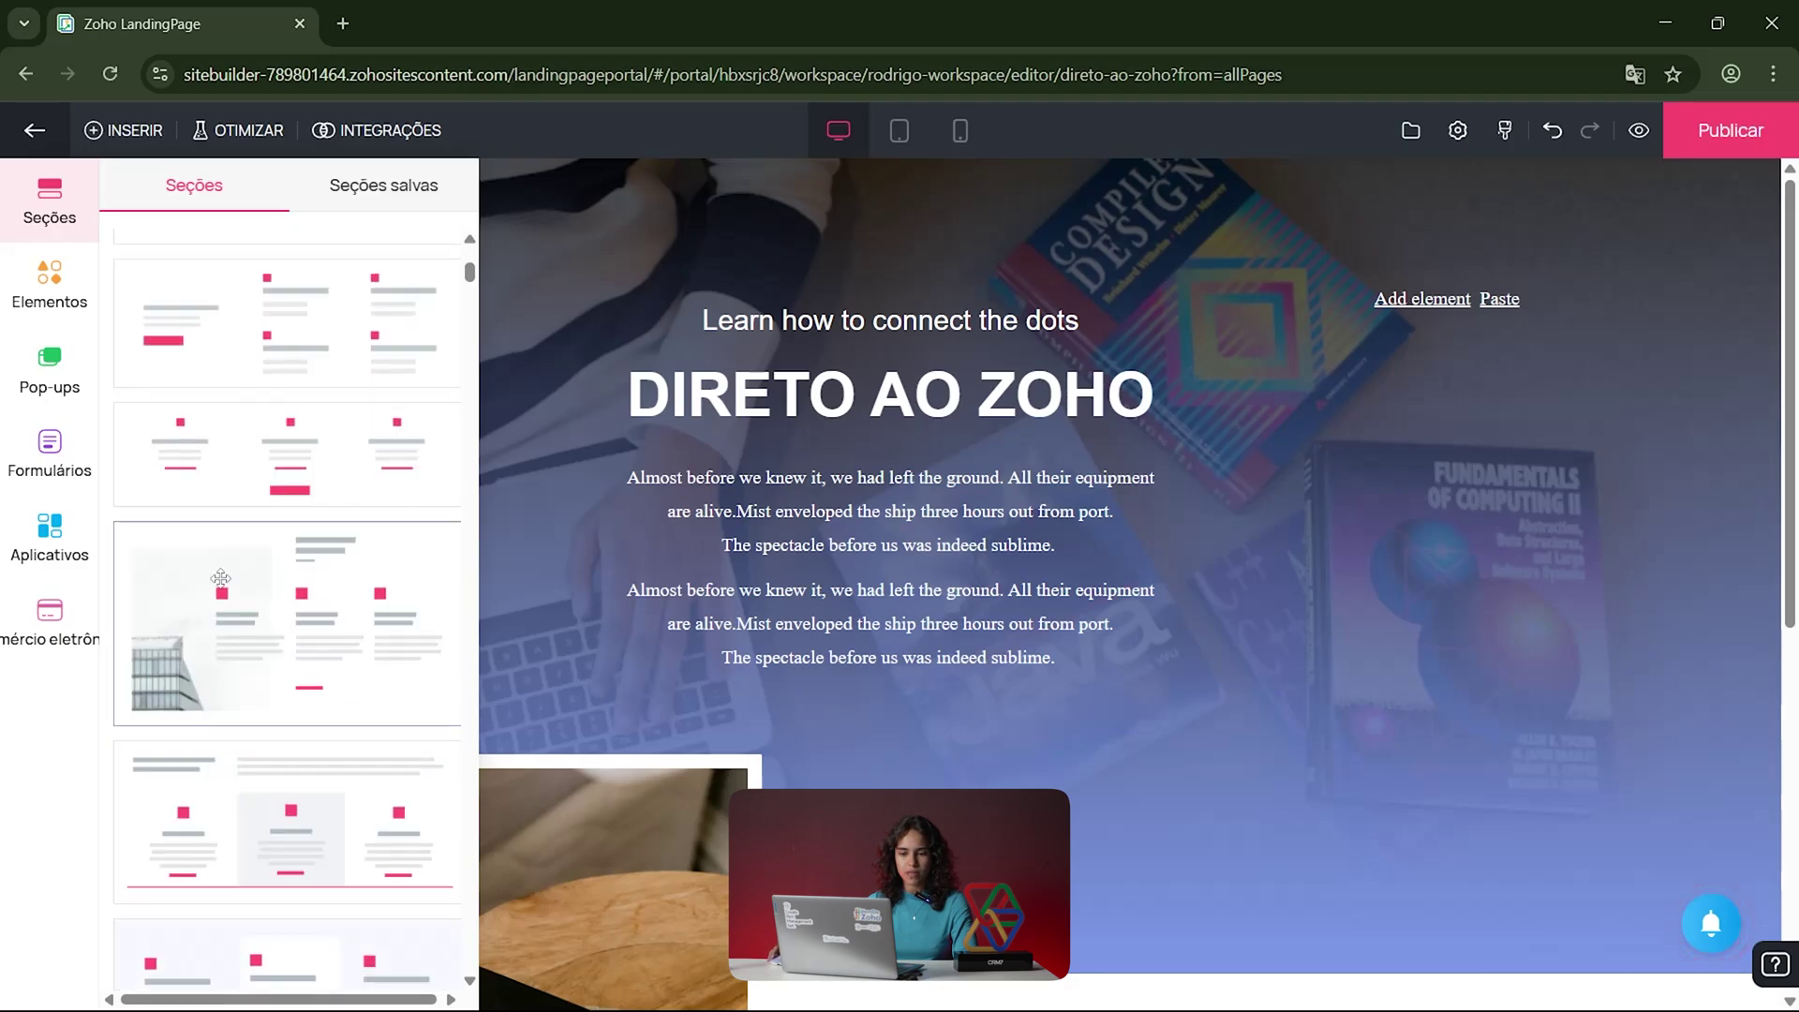
{"action": "scroll", "coordinate": [298, 776], "scroll_direction": "down", "scroll_amount": 10}
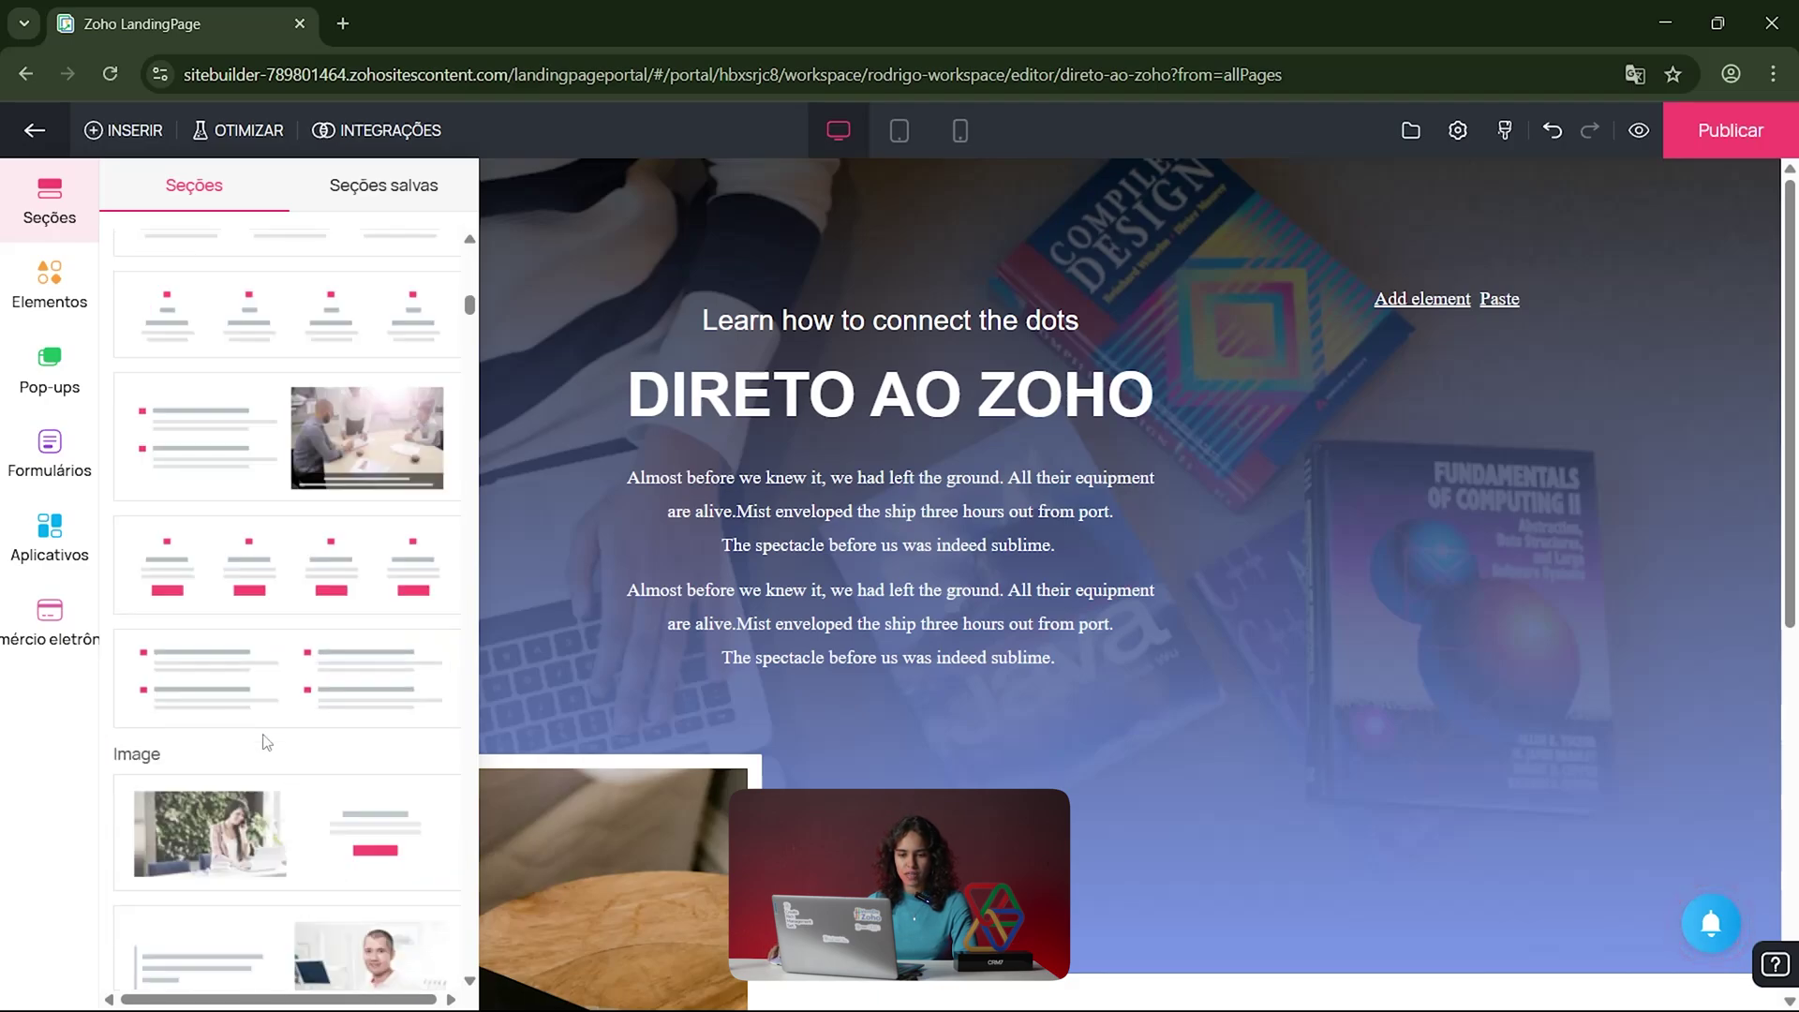
{"action": "scroll", "coordinate": [262, 733], "scroll_direction": "up", "scroll_amount": 6}
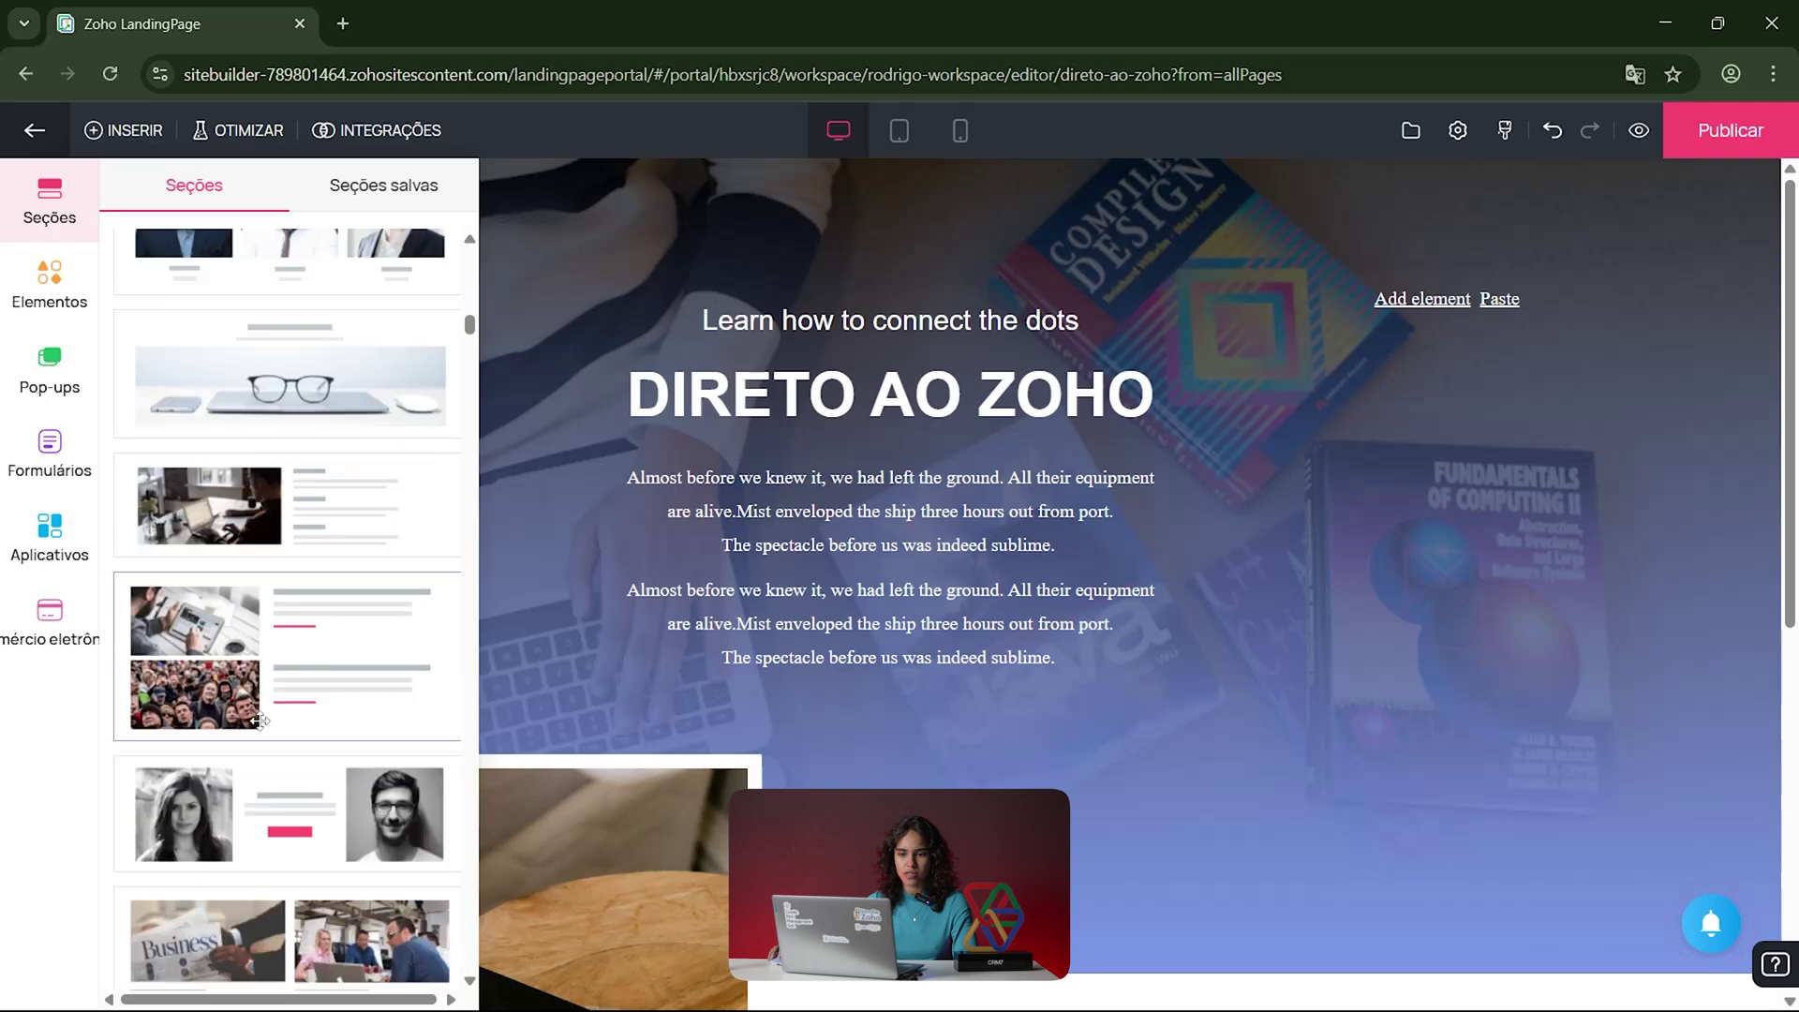
{"action": "left_click_drag", "start_coordinate": [290, 461], "coordinate": [722, 878]}
Step: Click through the Reliability heading, paragraph and section, then reopen Seções via INSERIR
{"action": "scroll", "coordinate": [680, 818], "scroll_direction": "down", "scroll_amount": 8}
{"action": "scroll", "coordinate": [680, 818], "scroll_direction": "up", "scroll_amount": 4}
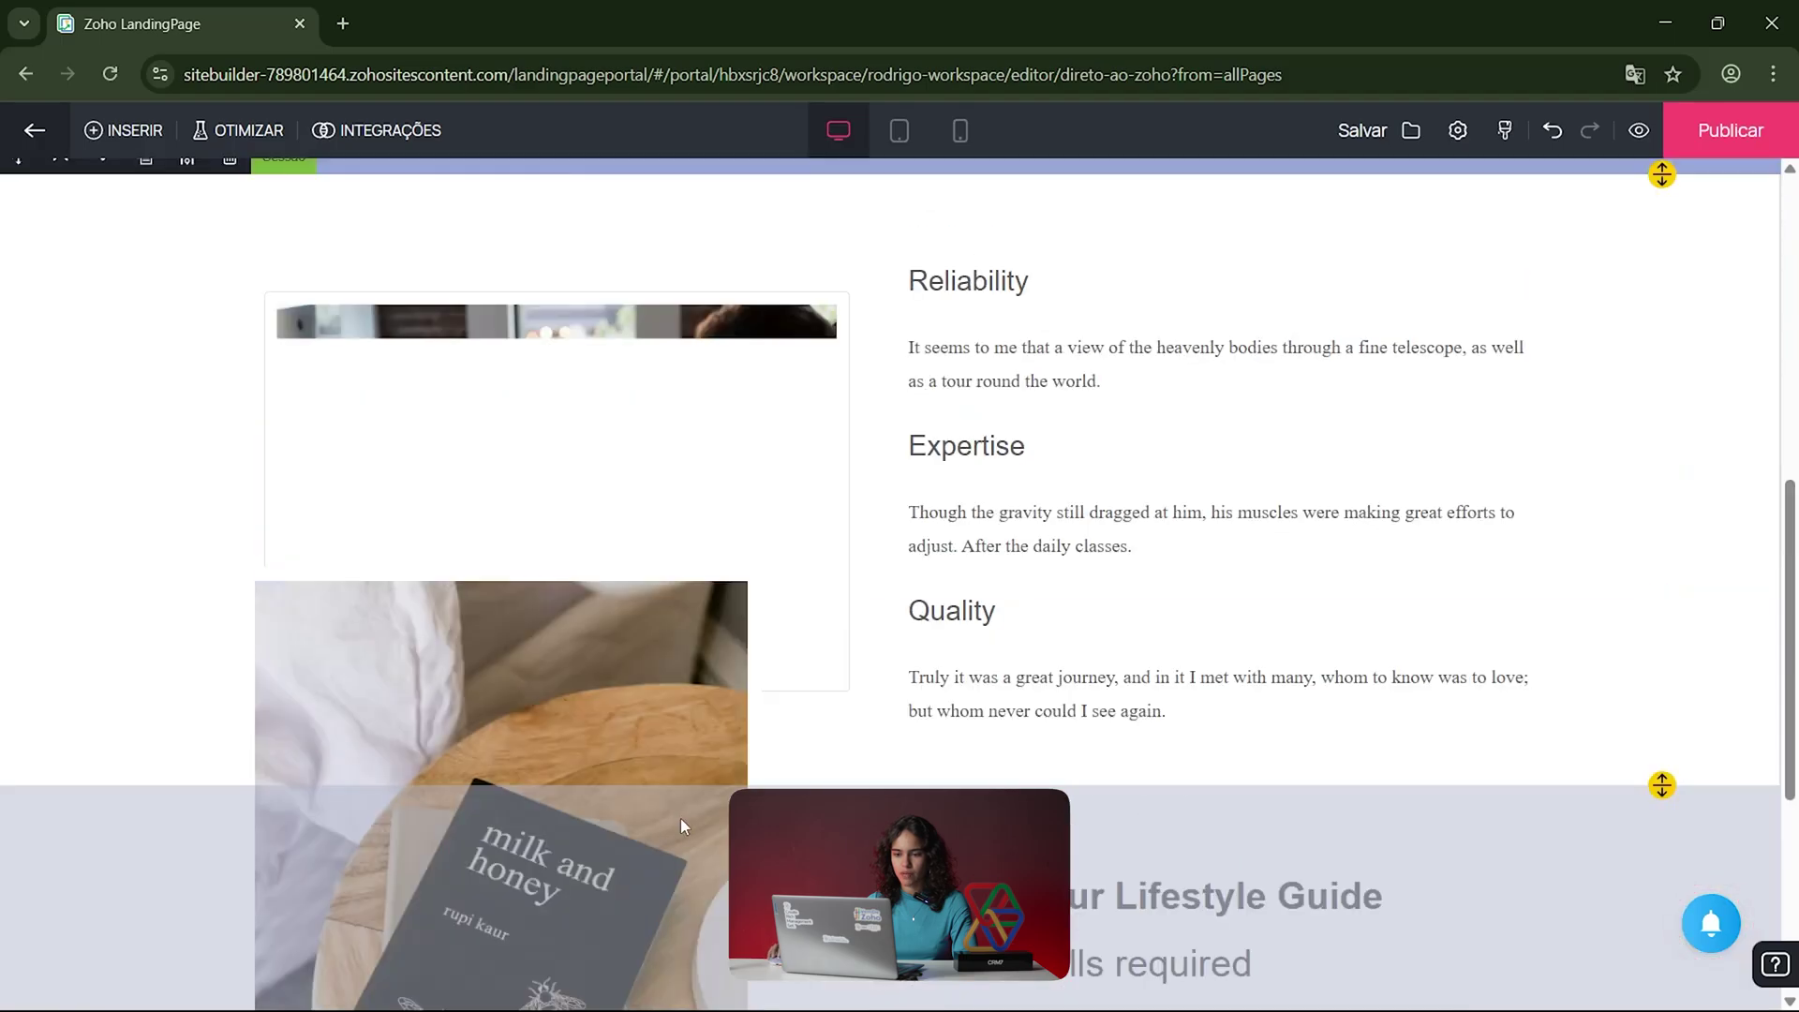
{"action": "scroll", "coordinate": [941, 775], "scroll_direction": "down", "scroll_amount": 1}
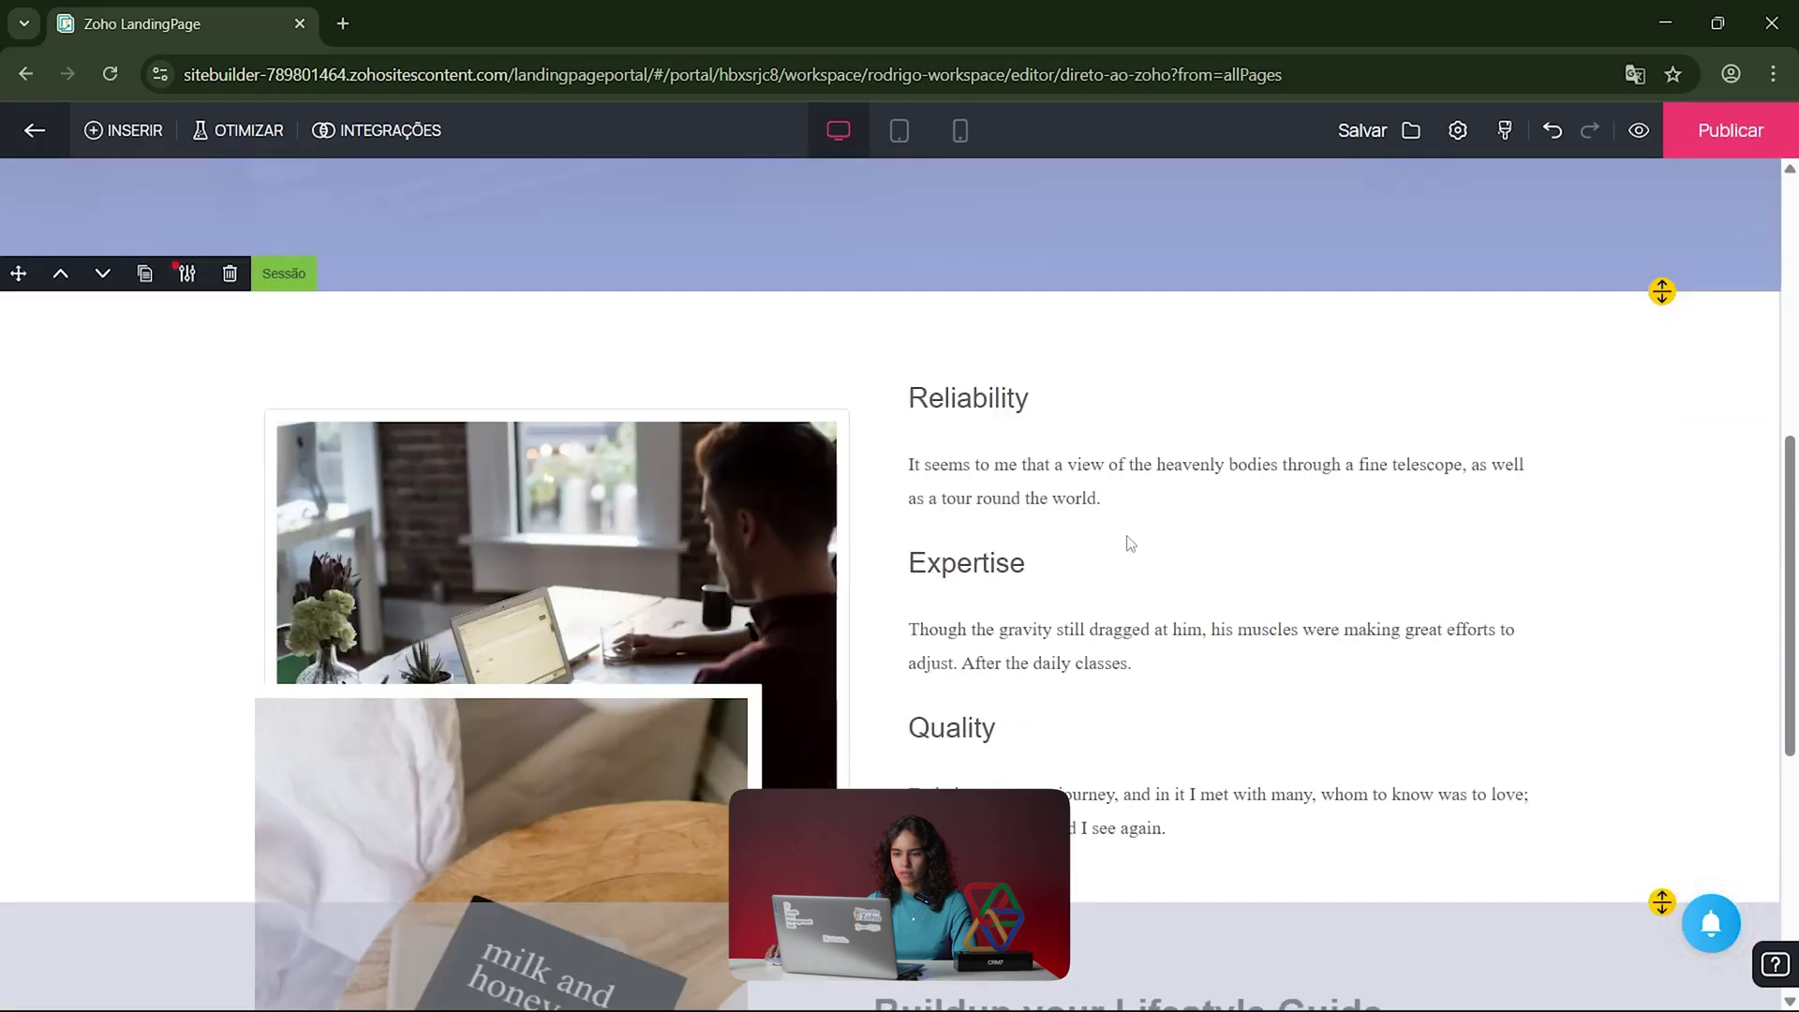
{"action": "left_click", "coordinate": [976, 403]}
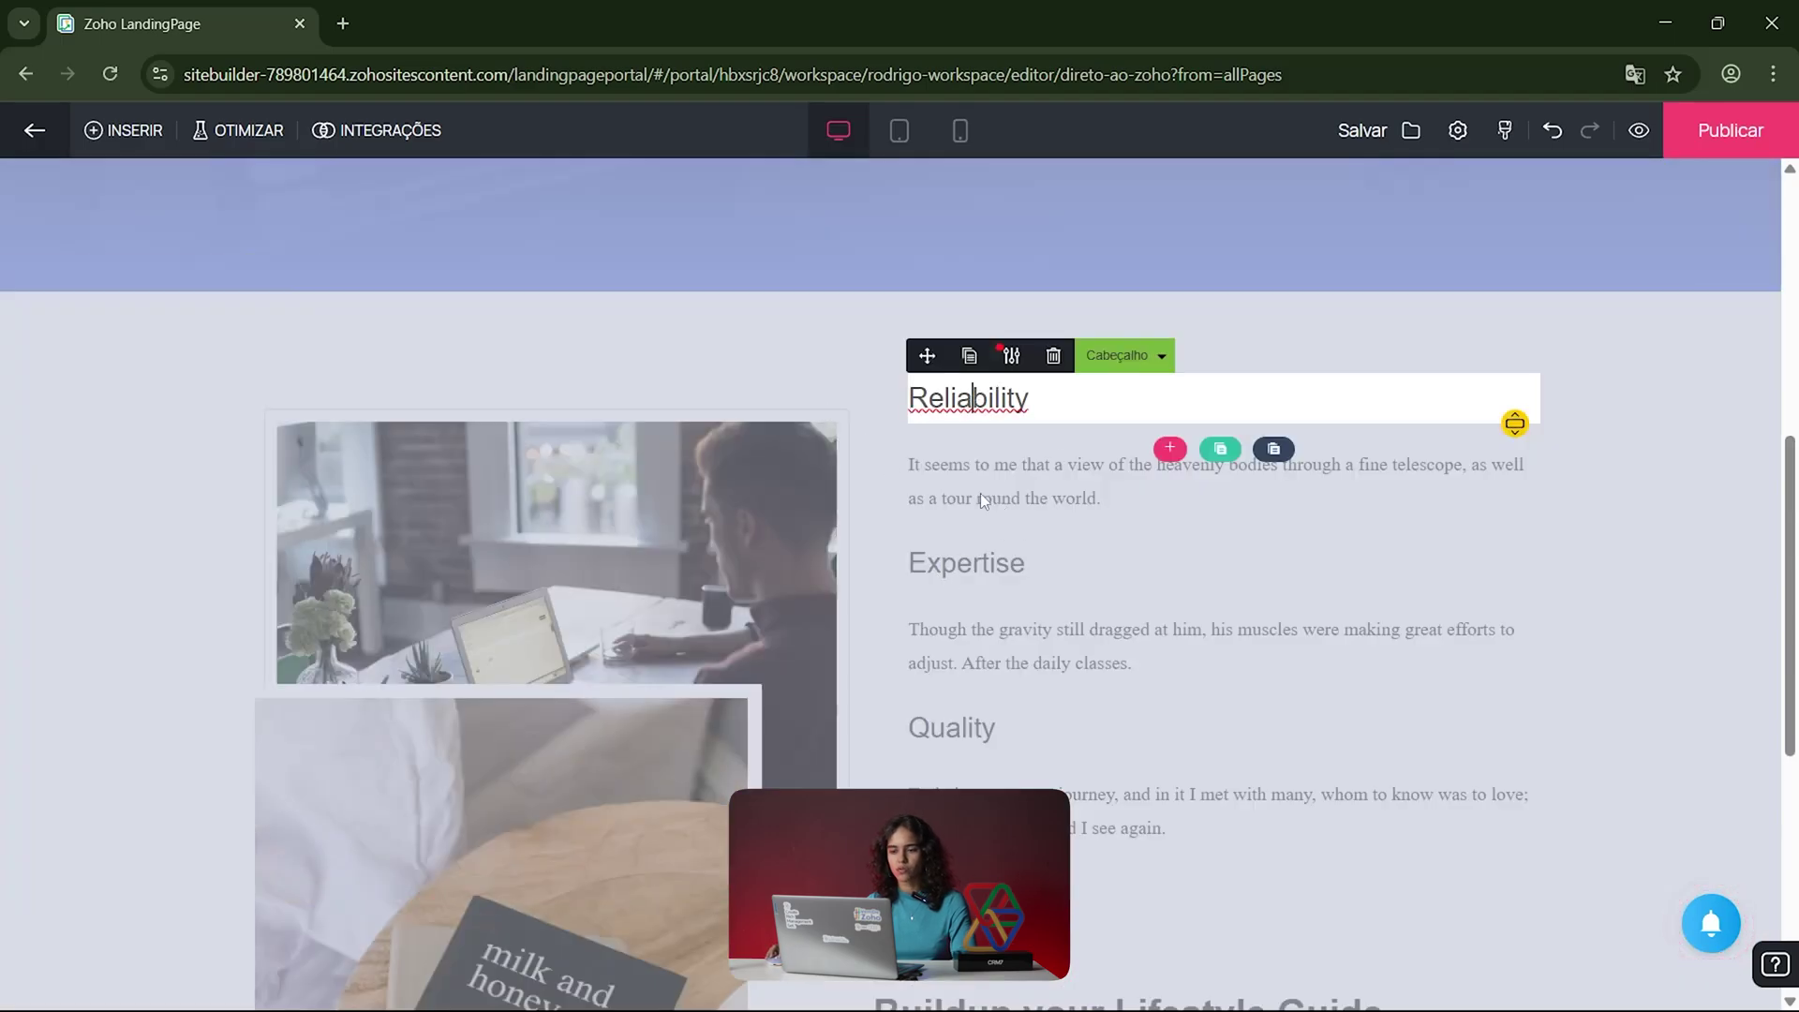
{"action": "left_click_drag", "start_coordinate": [1029, 401], "coordinate": [906, 404]}
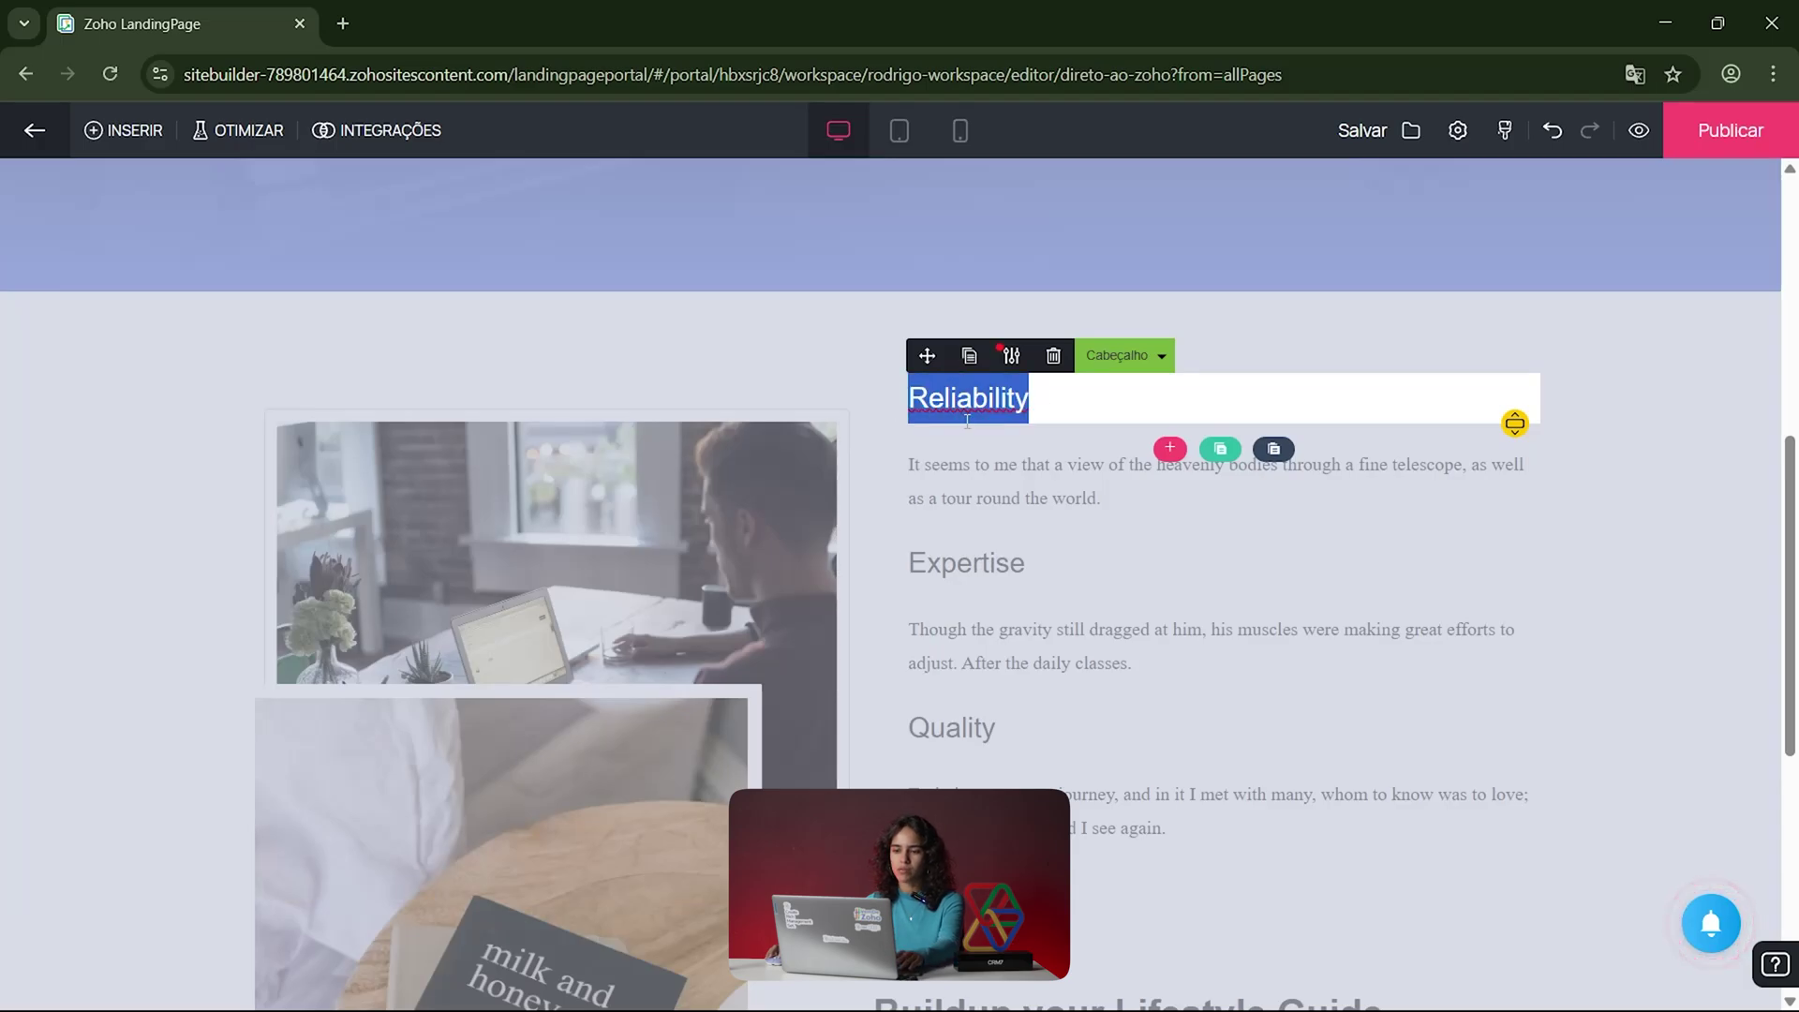
{"action": "left_click", "coordinate": [1003, 469]}
{"action": "left_click", "coordinate": [1096, 547]}
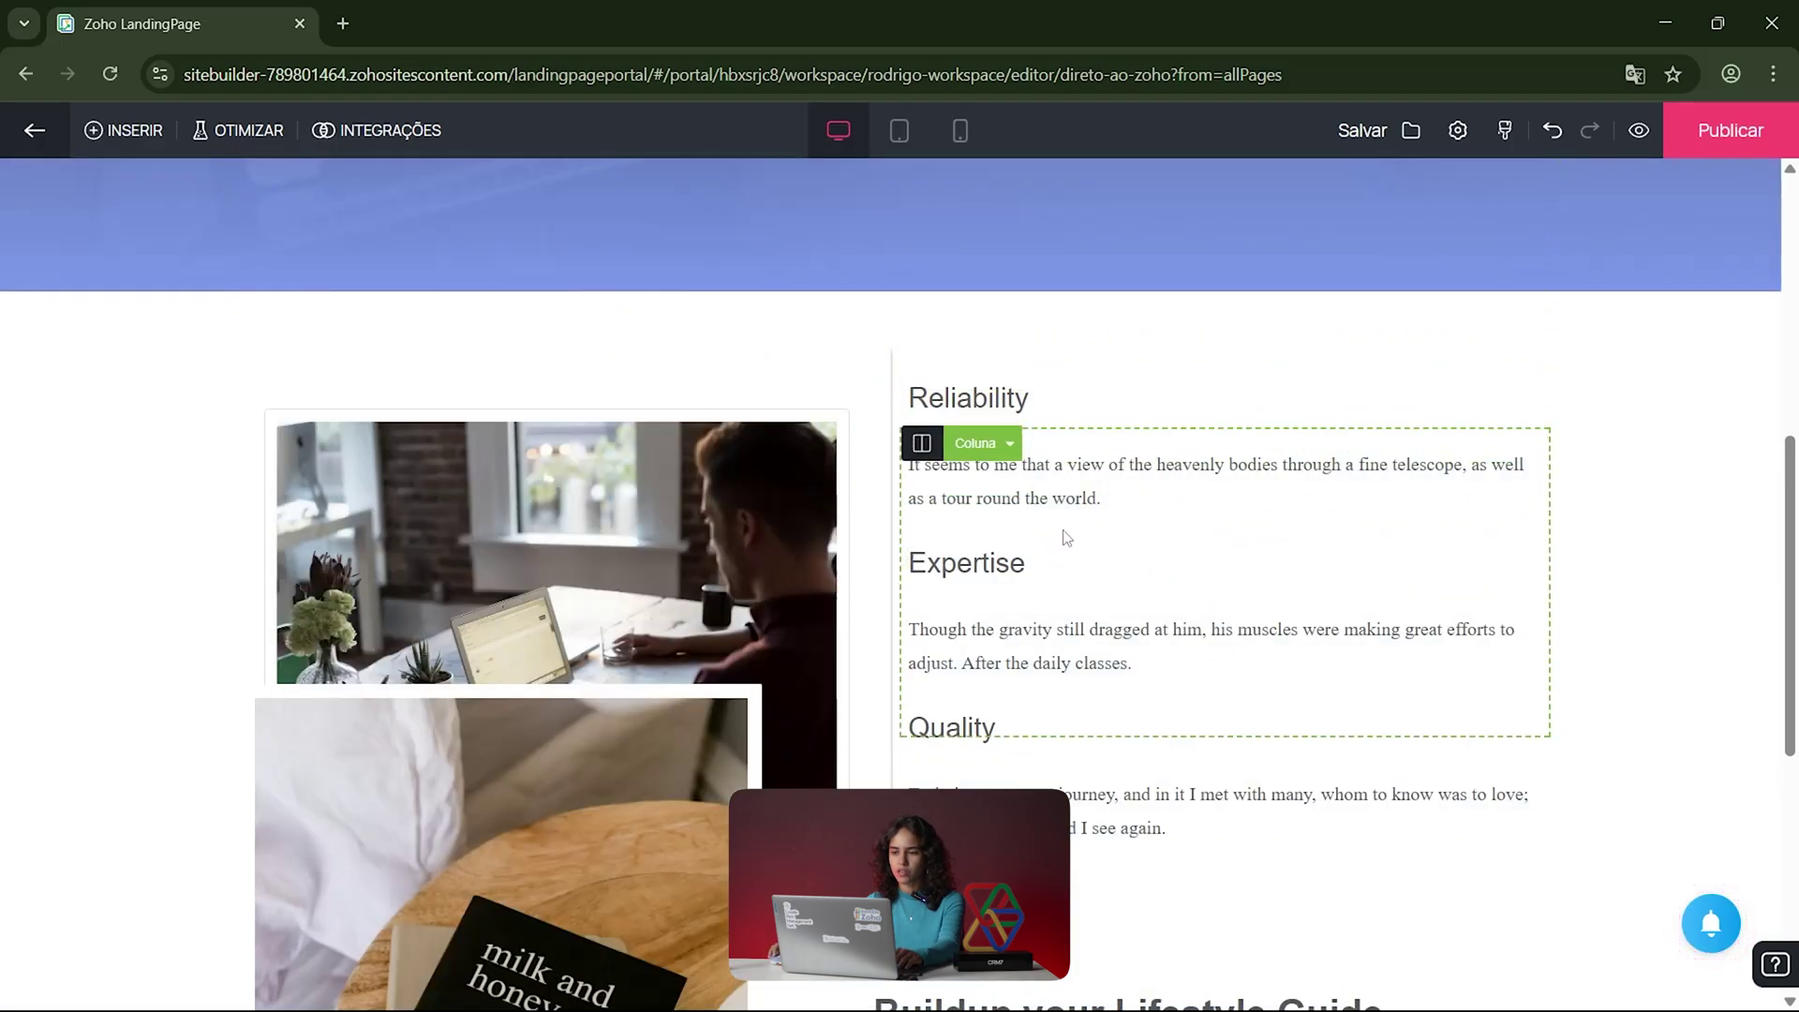
{"action": "left_click", "coordinate": [1084, 490]}
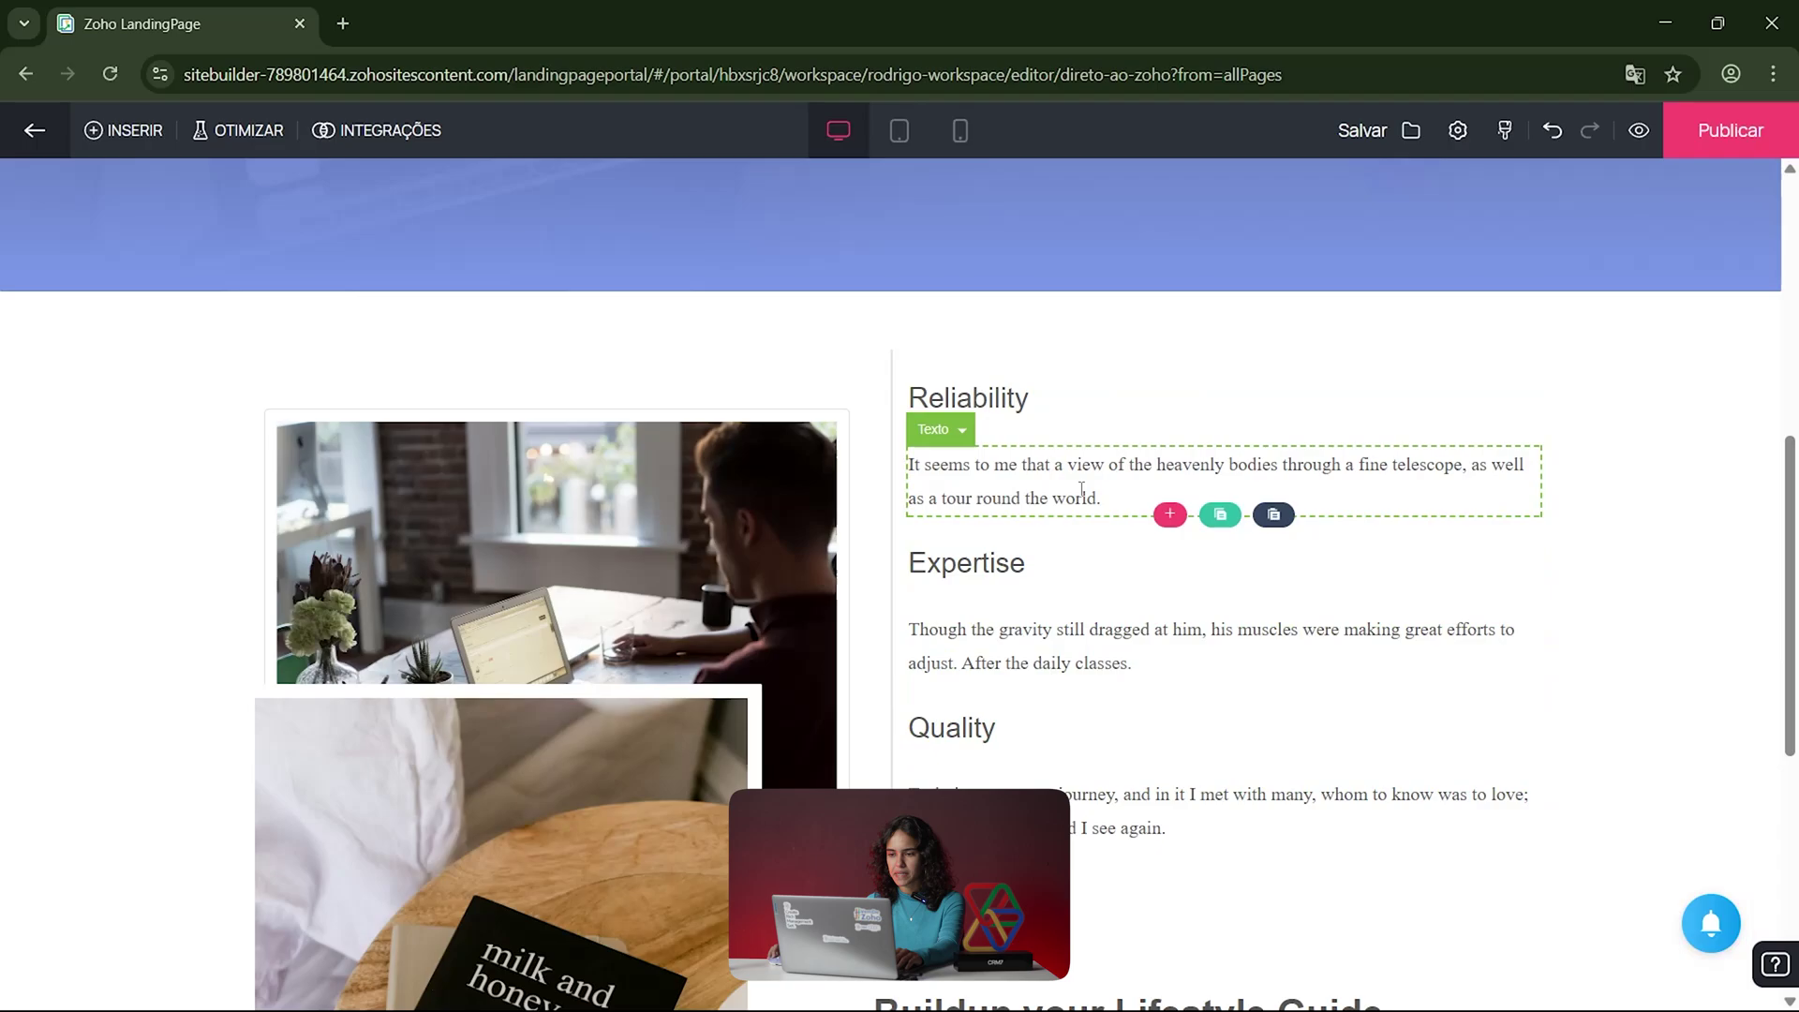
{"action": "left_click", "coordinate": [1169, 515]}
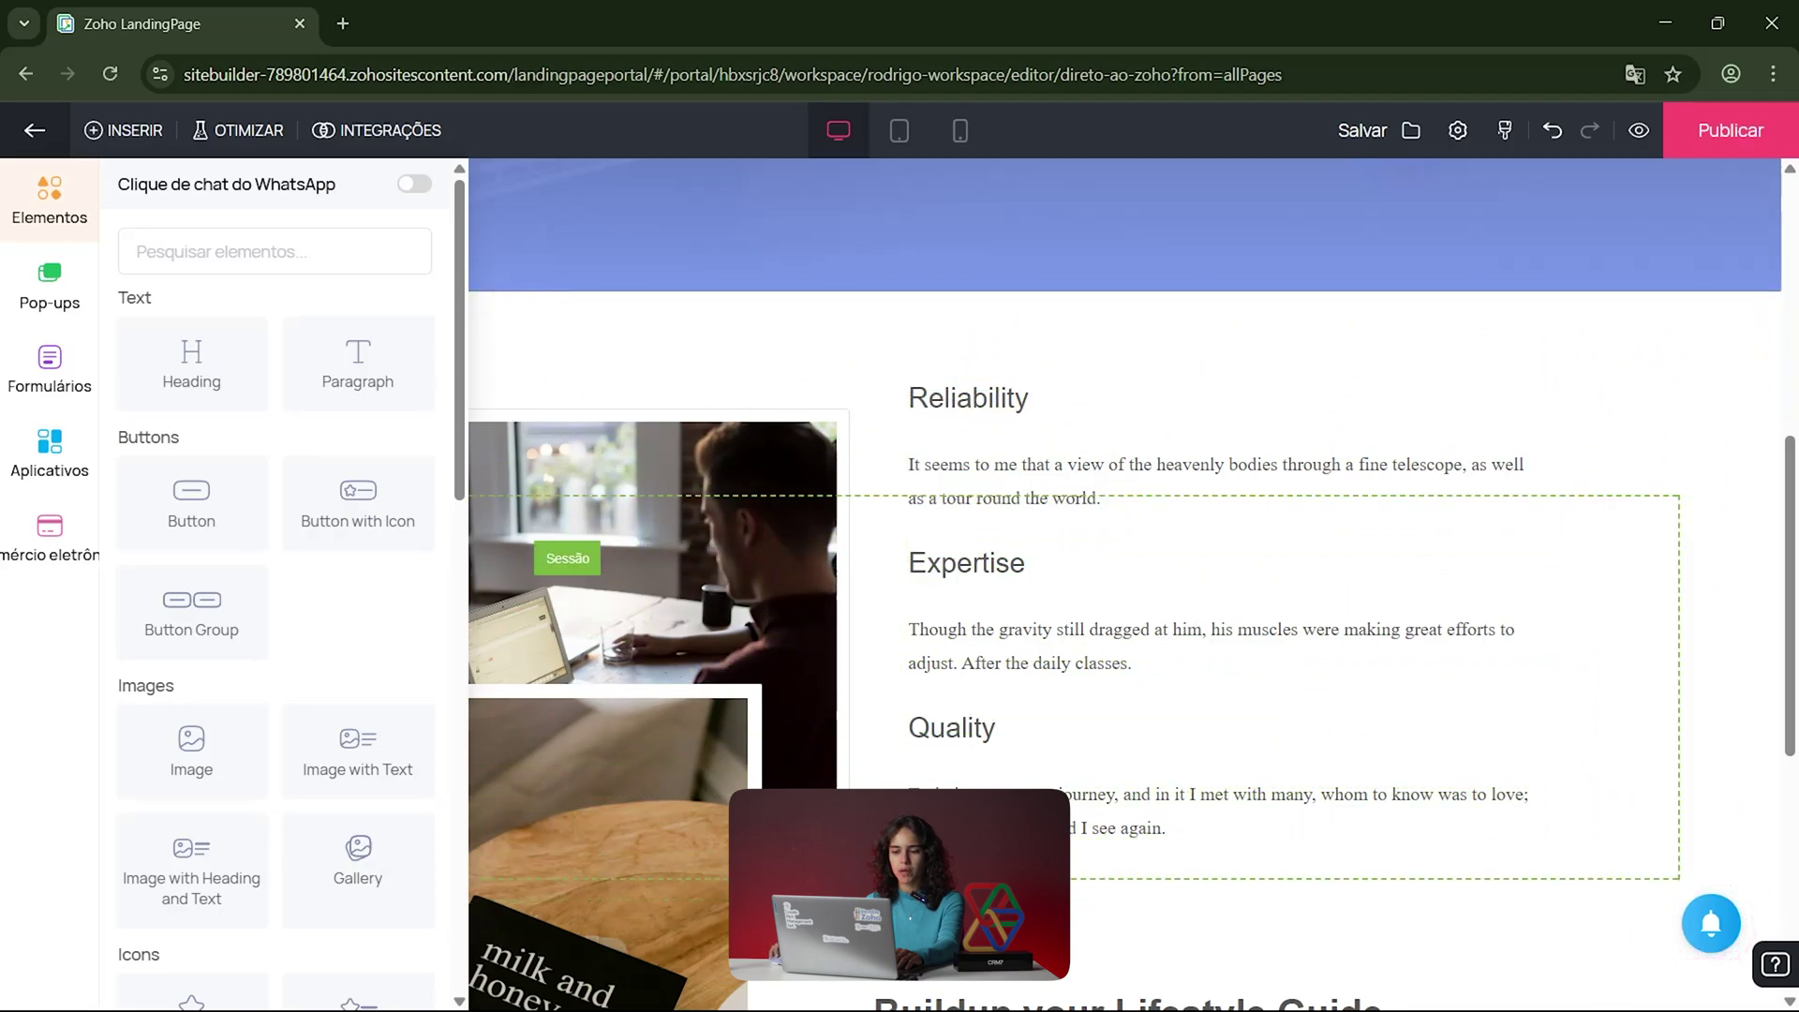
{"action": "left_click", "coordinate": [717, 312]}
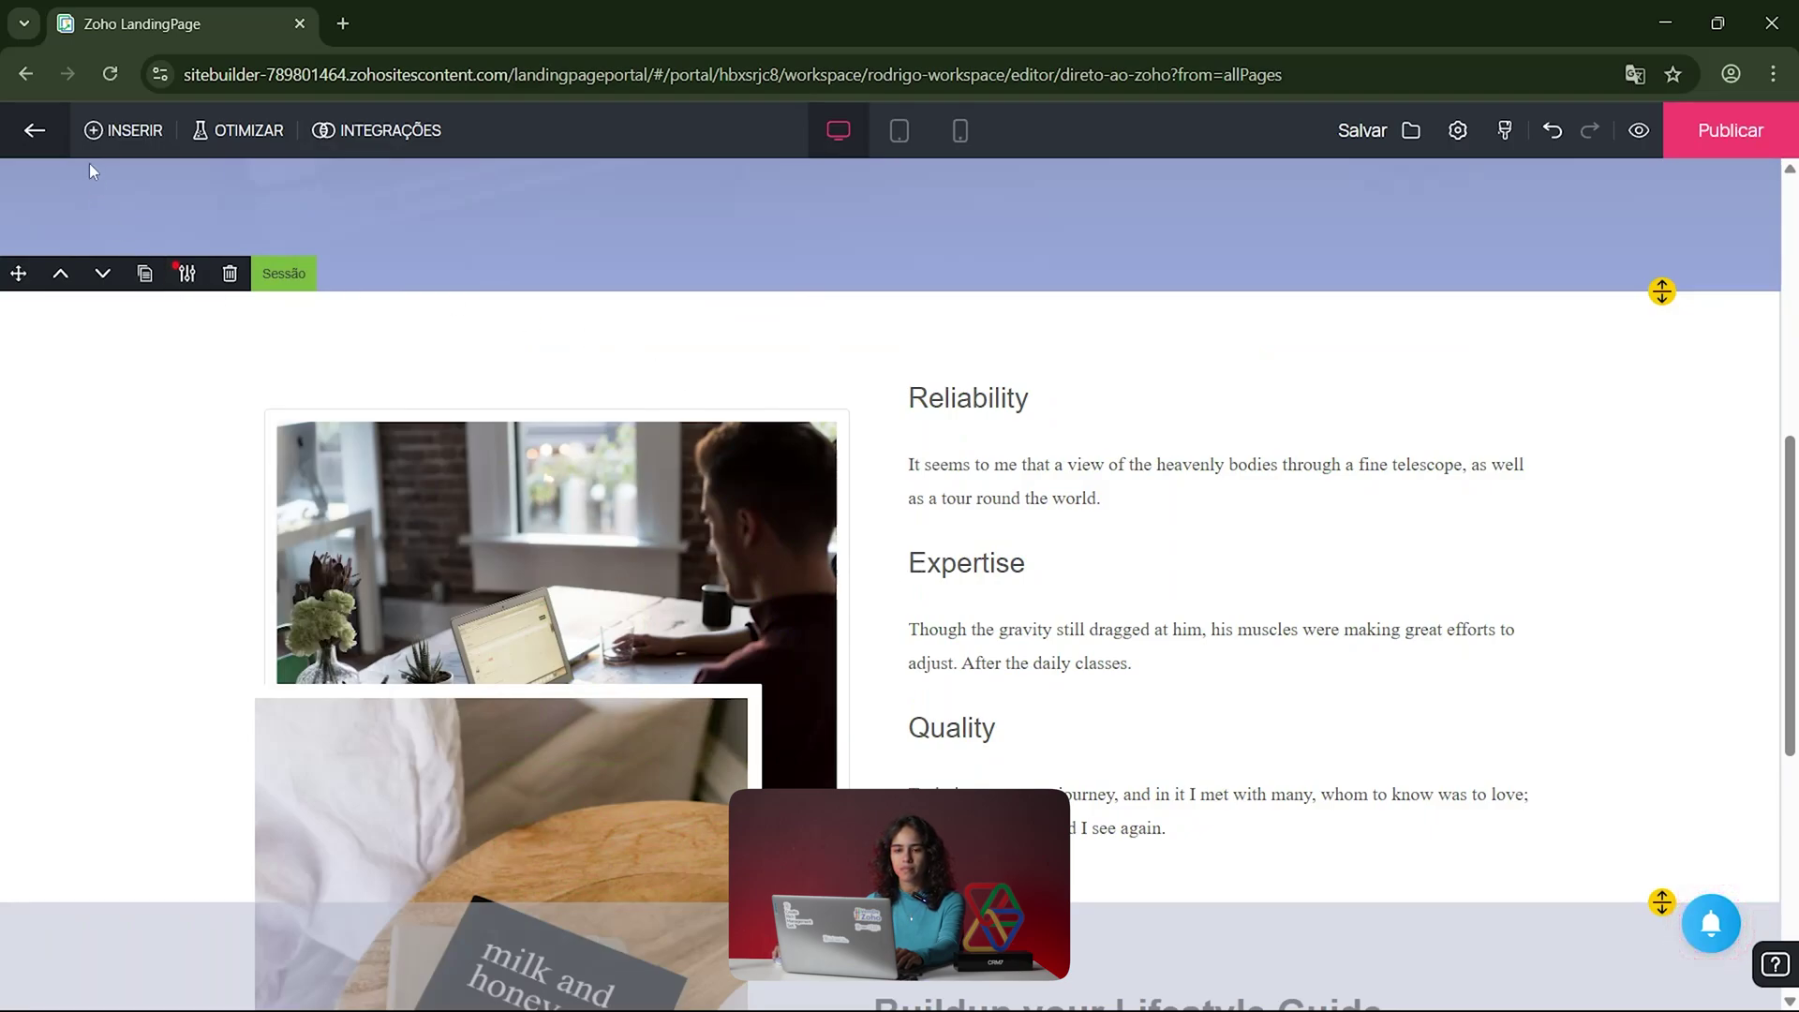
{"action": "left_click", "coordinate": [97, 136]}
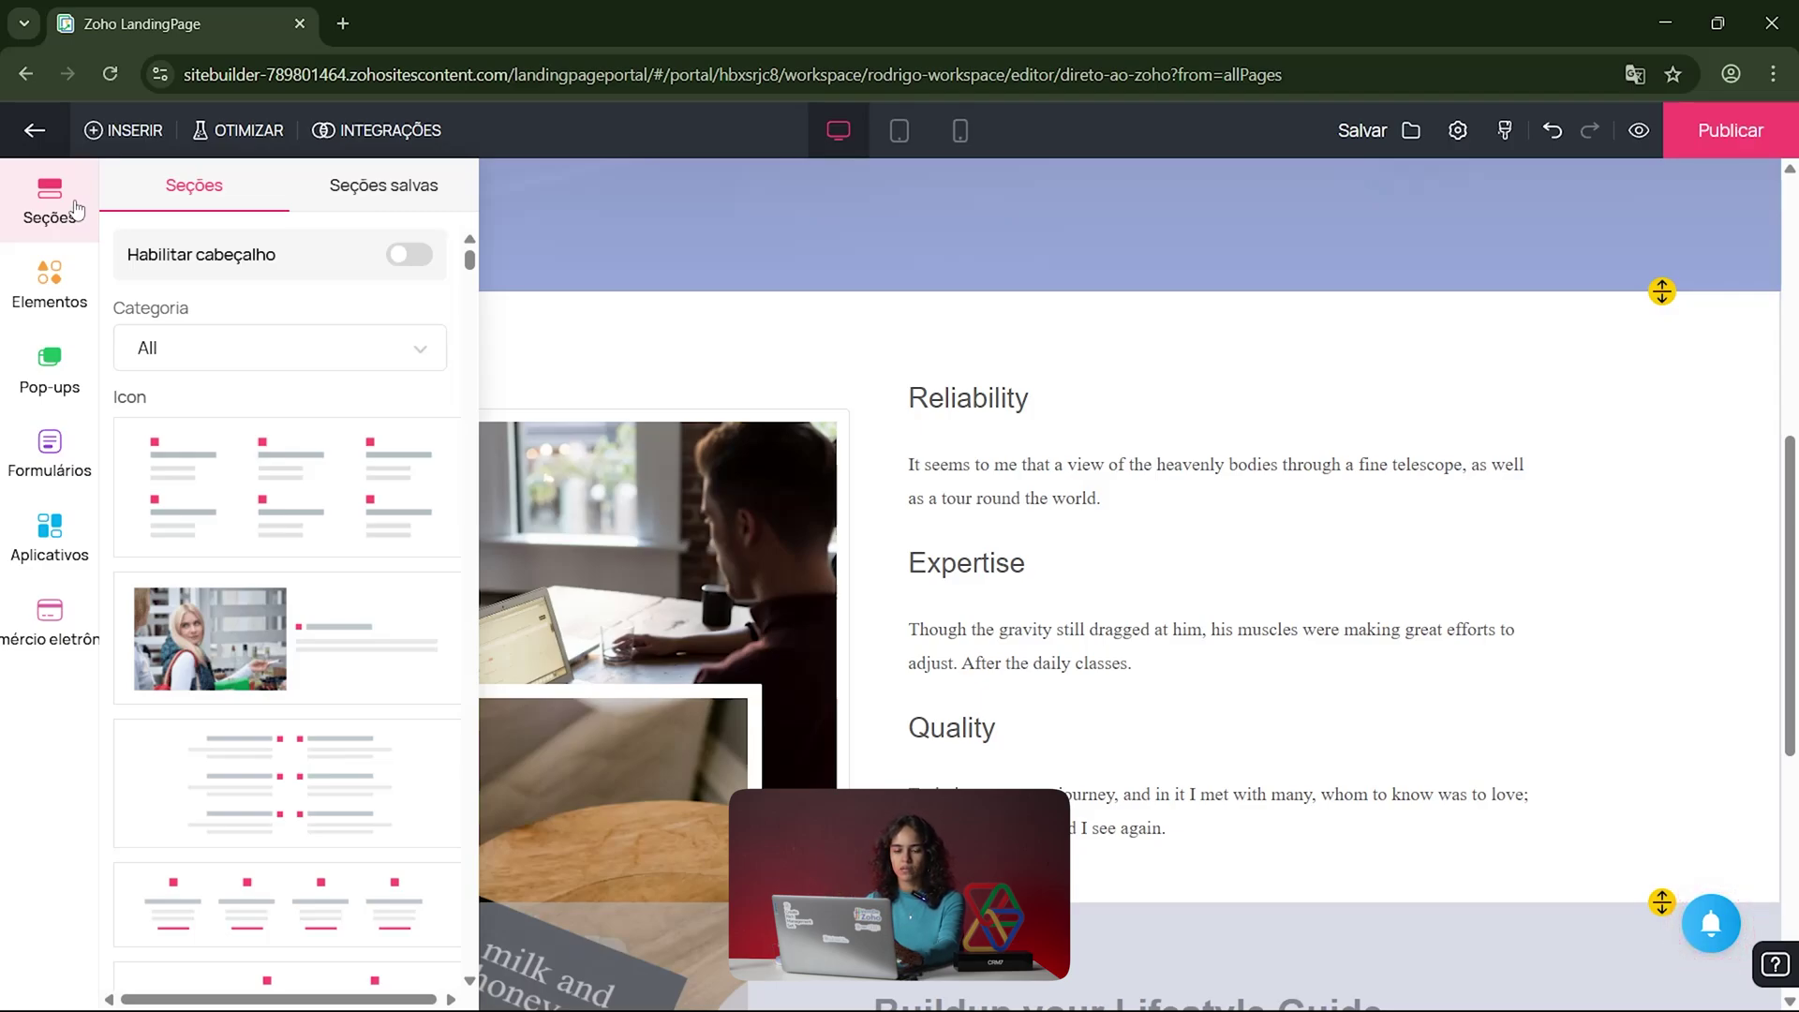
Step: Filter section templates to the Accordion category, then view the empty Seções salvas tab
{"action": "left_click", "coordinate": [257, 370]}
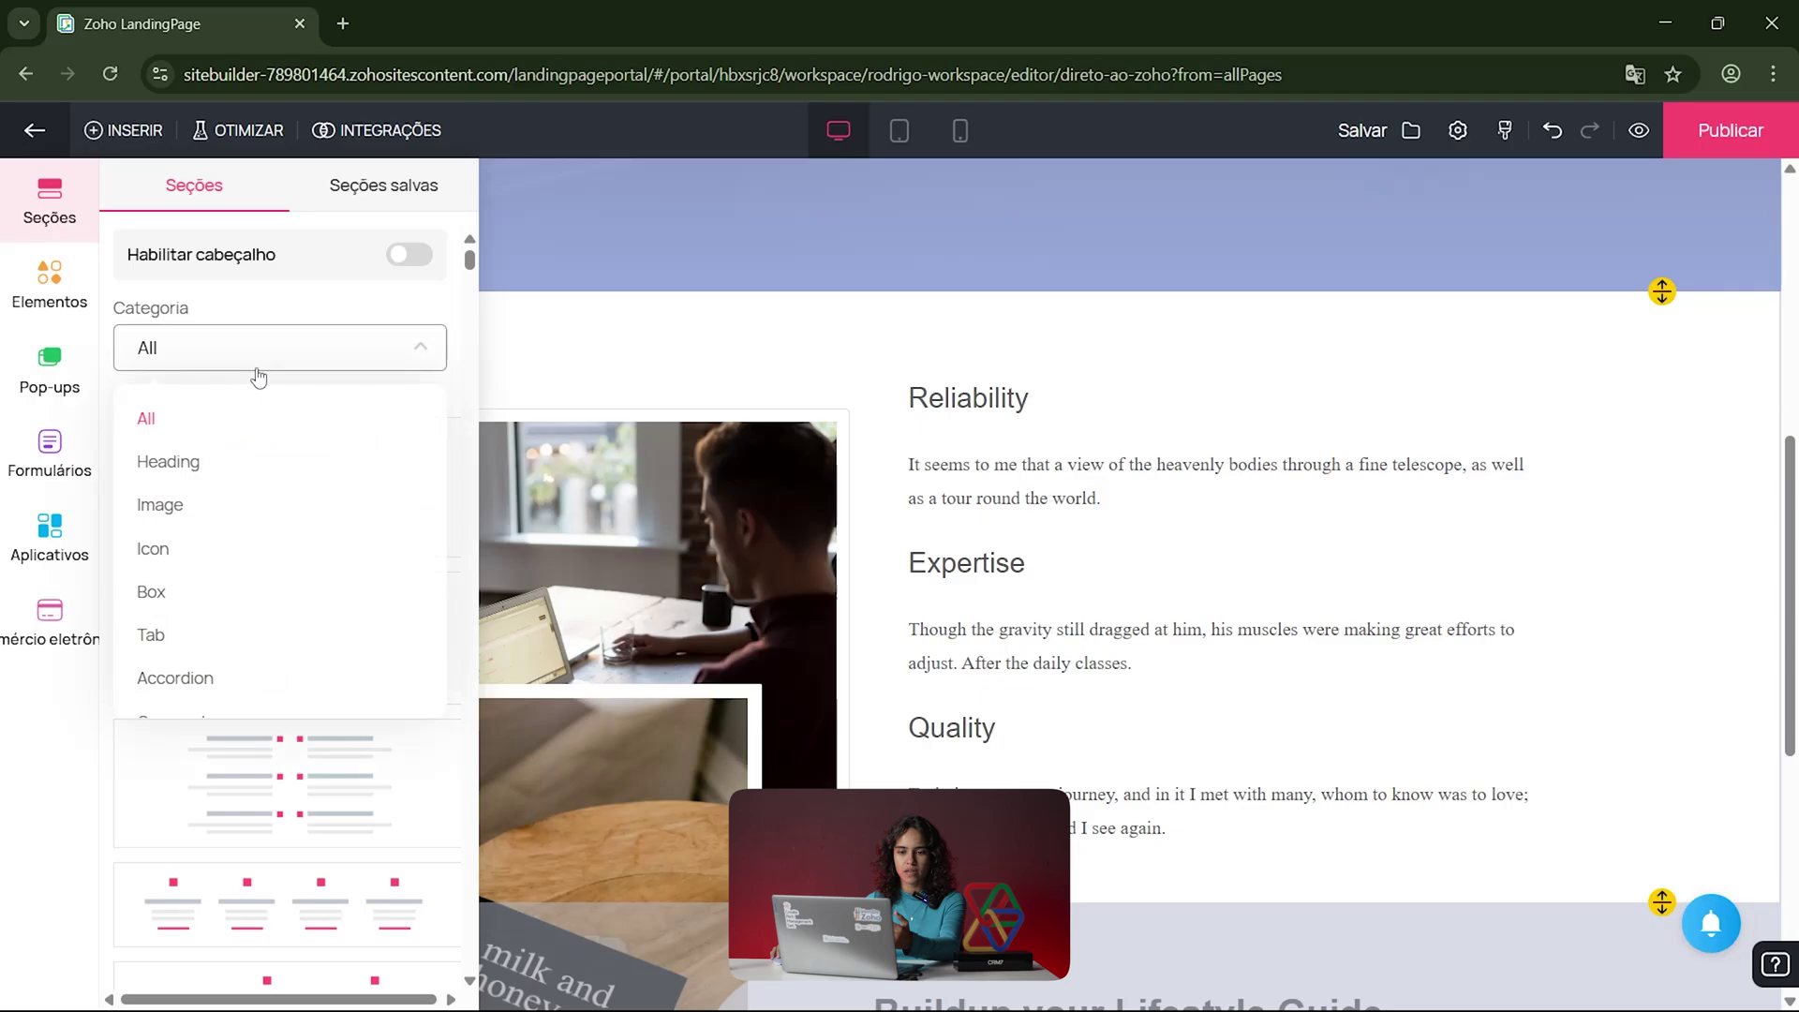
{"action": "scroll", "coordinate": [186, 626], "scroll_direction": "down", "scroll_amount": 2}
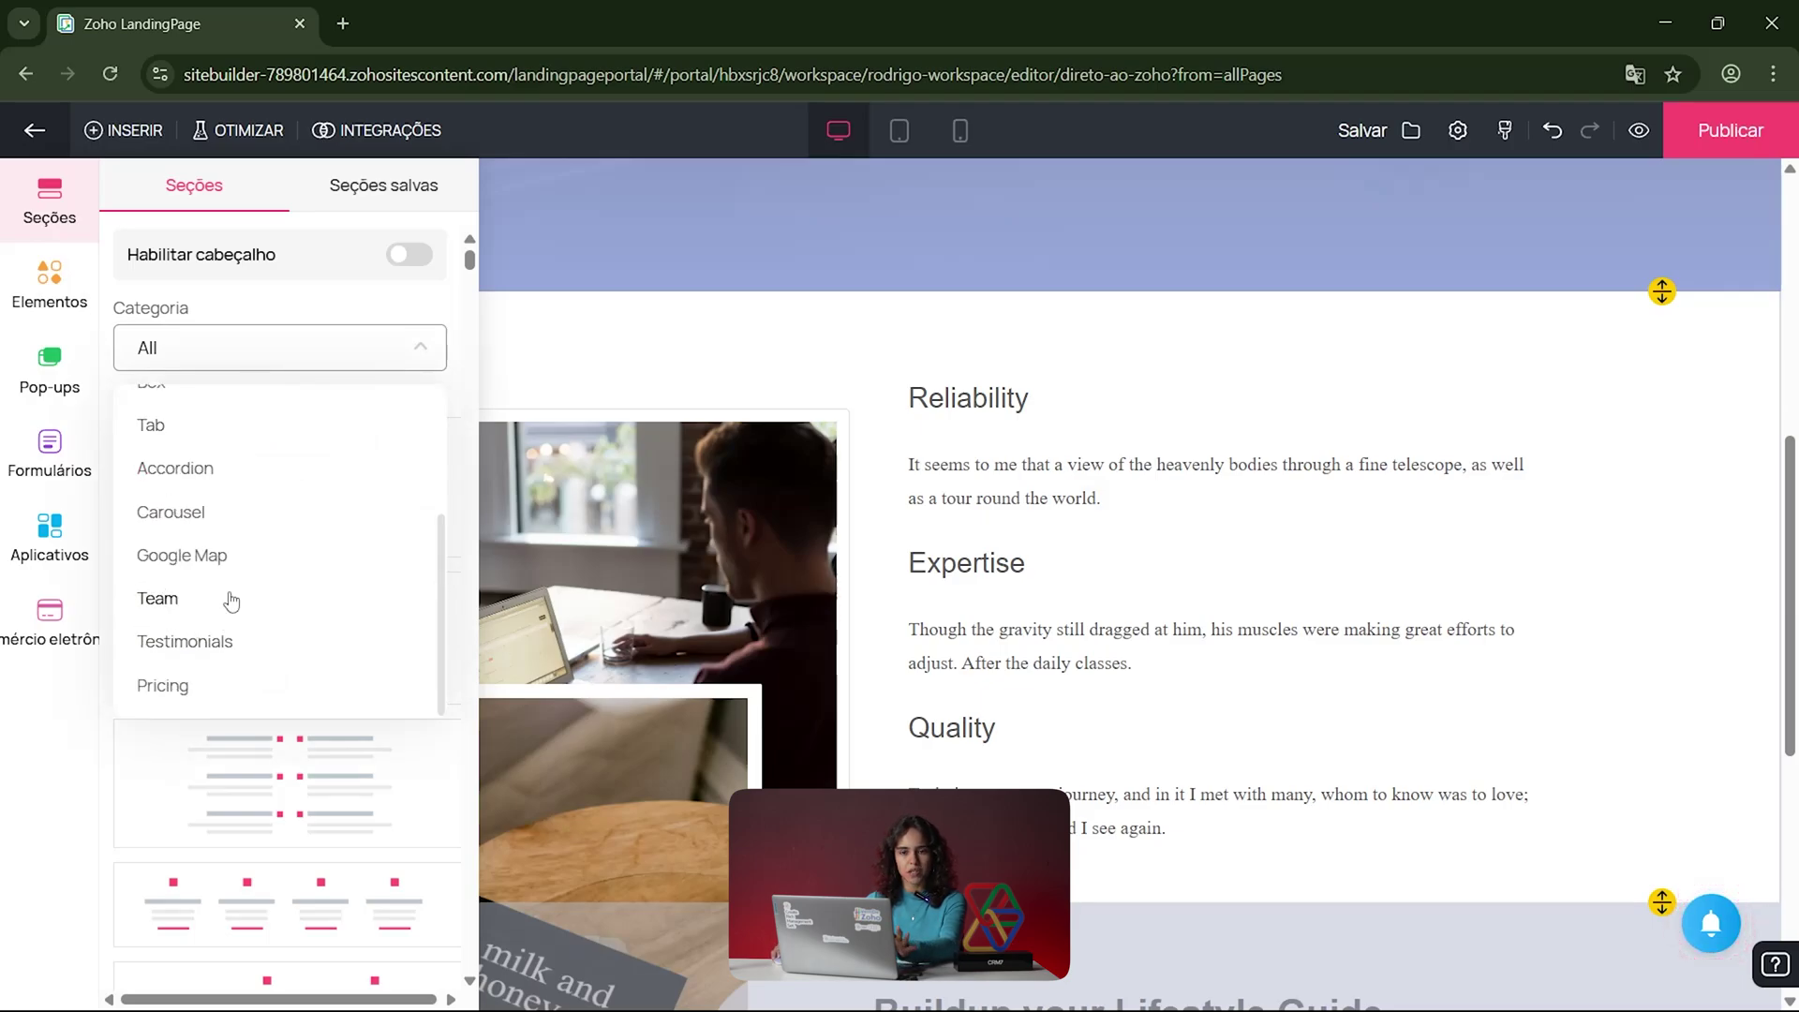
{"action": "left_click", "coordinate": [191, 468]}
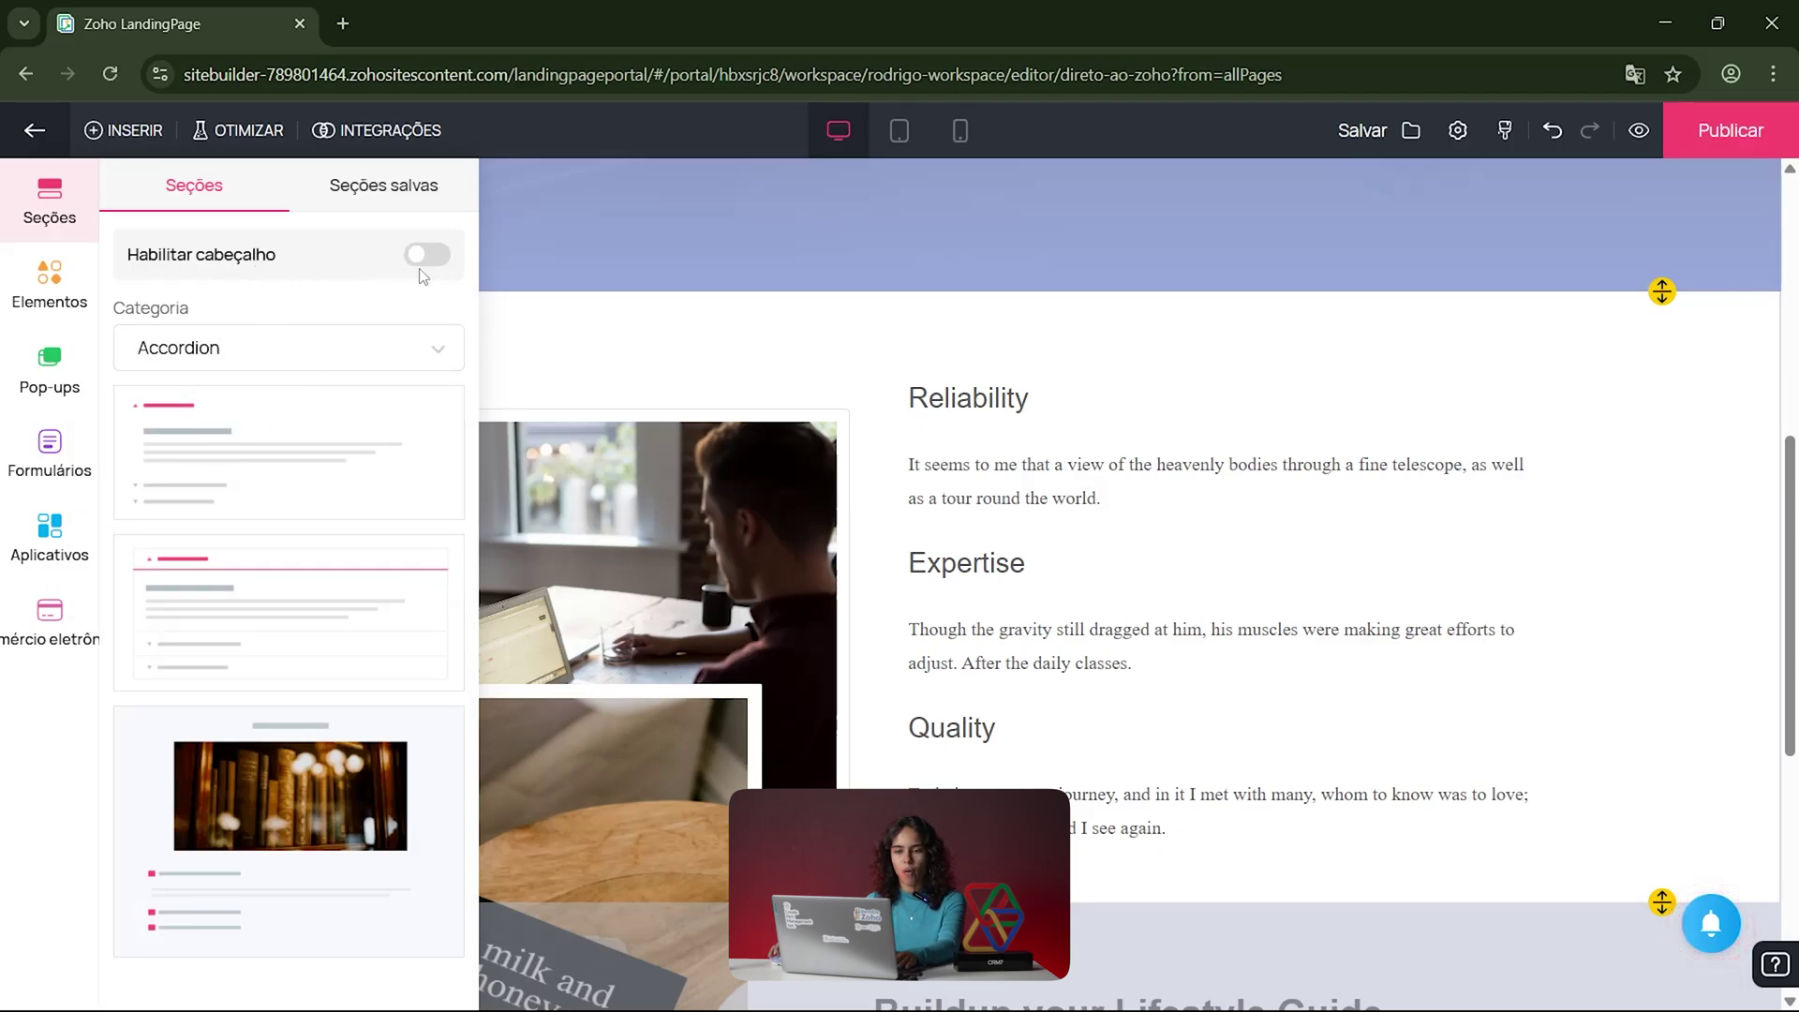
{"action": "left_click", "coordinate": [372, 205]}
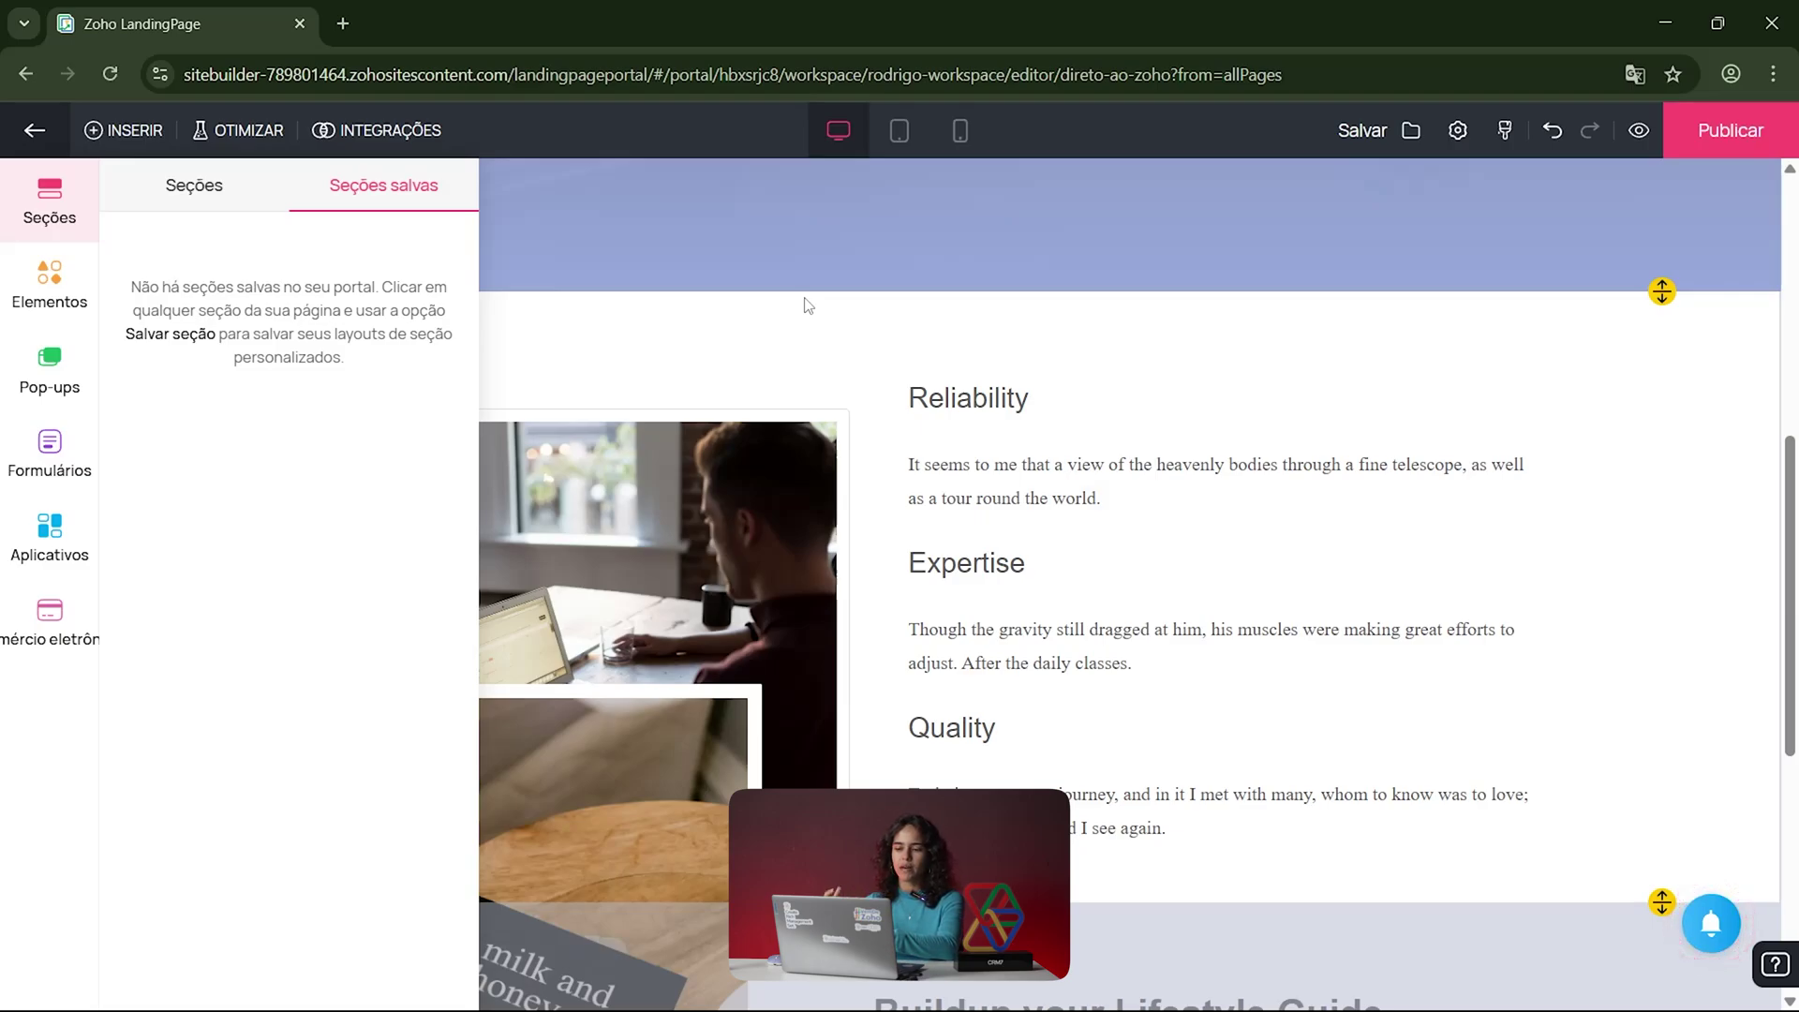
Step: Save the Reliability section as 'DIRETO AO ZOHO' and confirm it is listed in saved sections
{"action": "left_click", "coordinate": [807, 305]}
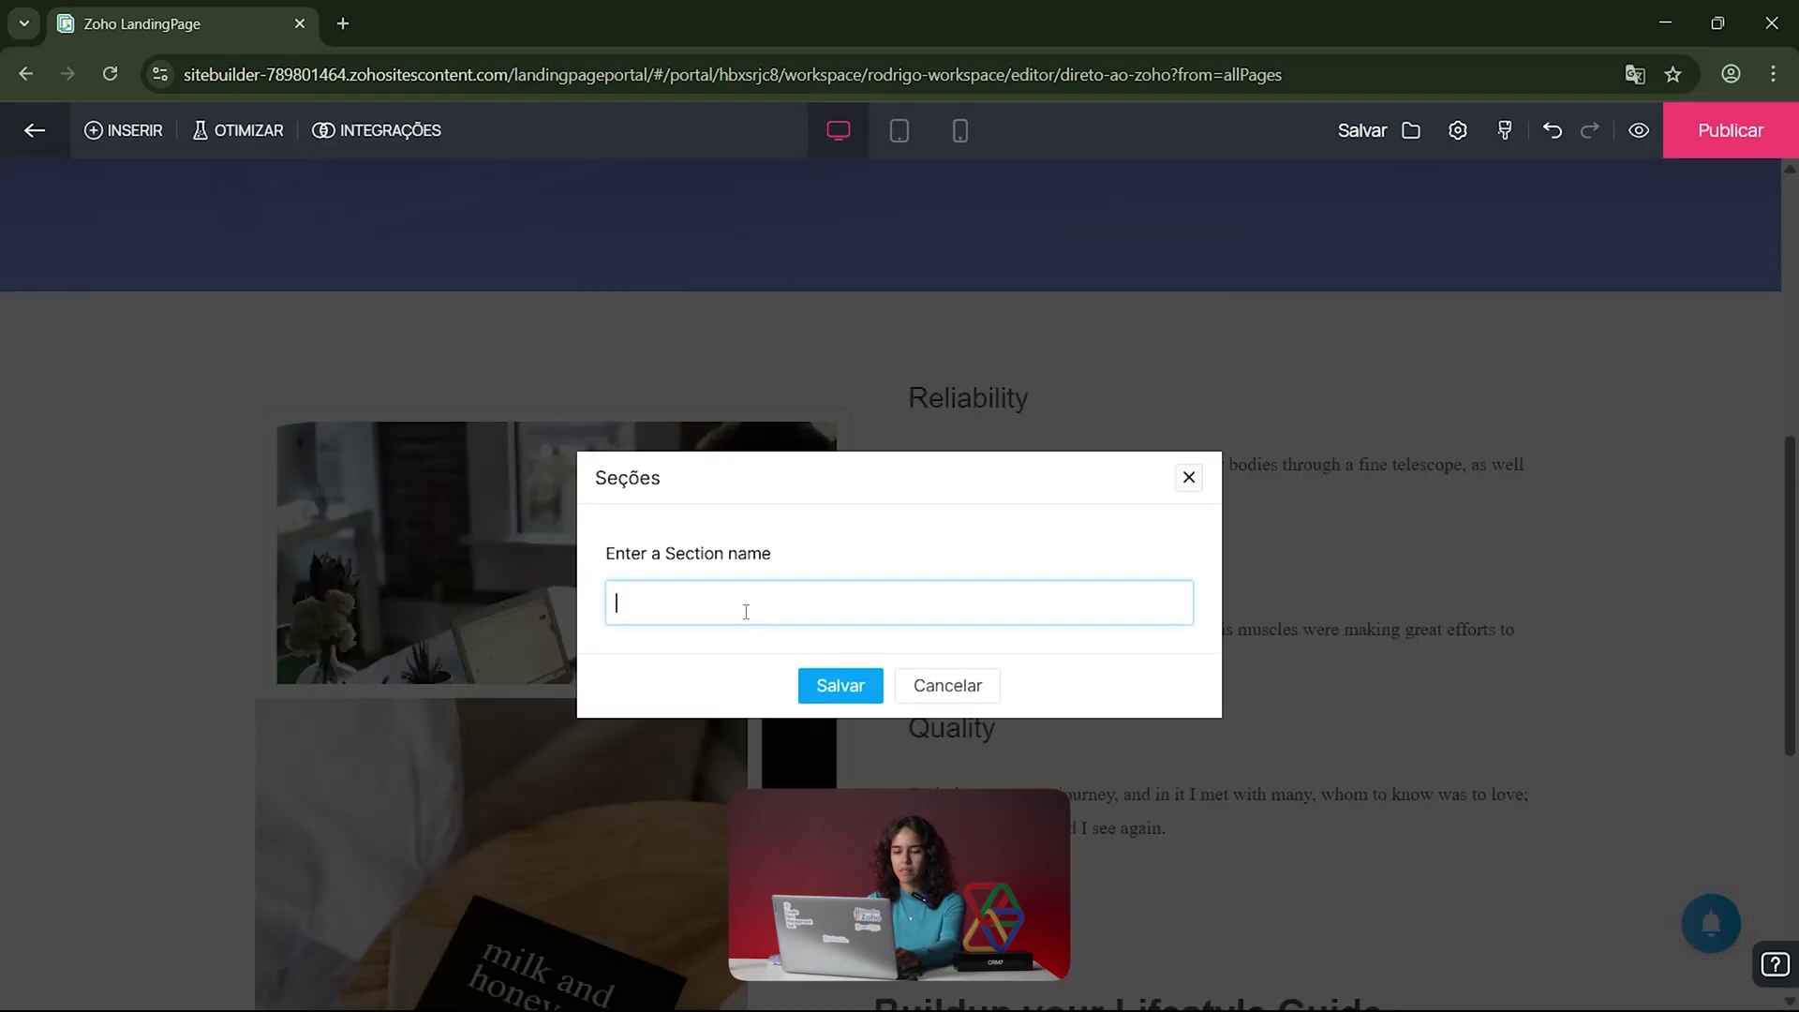
{"action": "type", "text": "AO ZOHO"}
{"action": "left_click", "coordinate": [843, 689]}
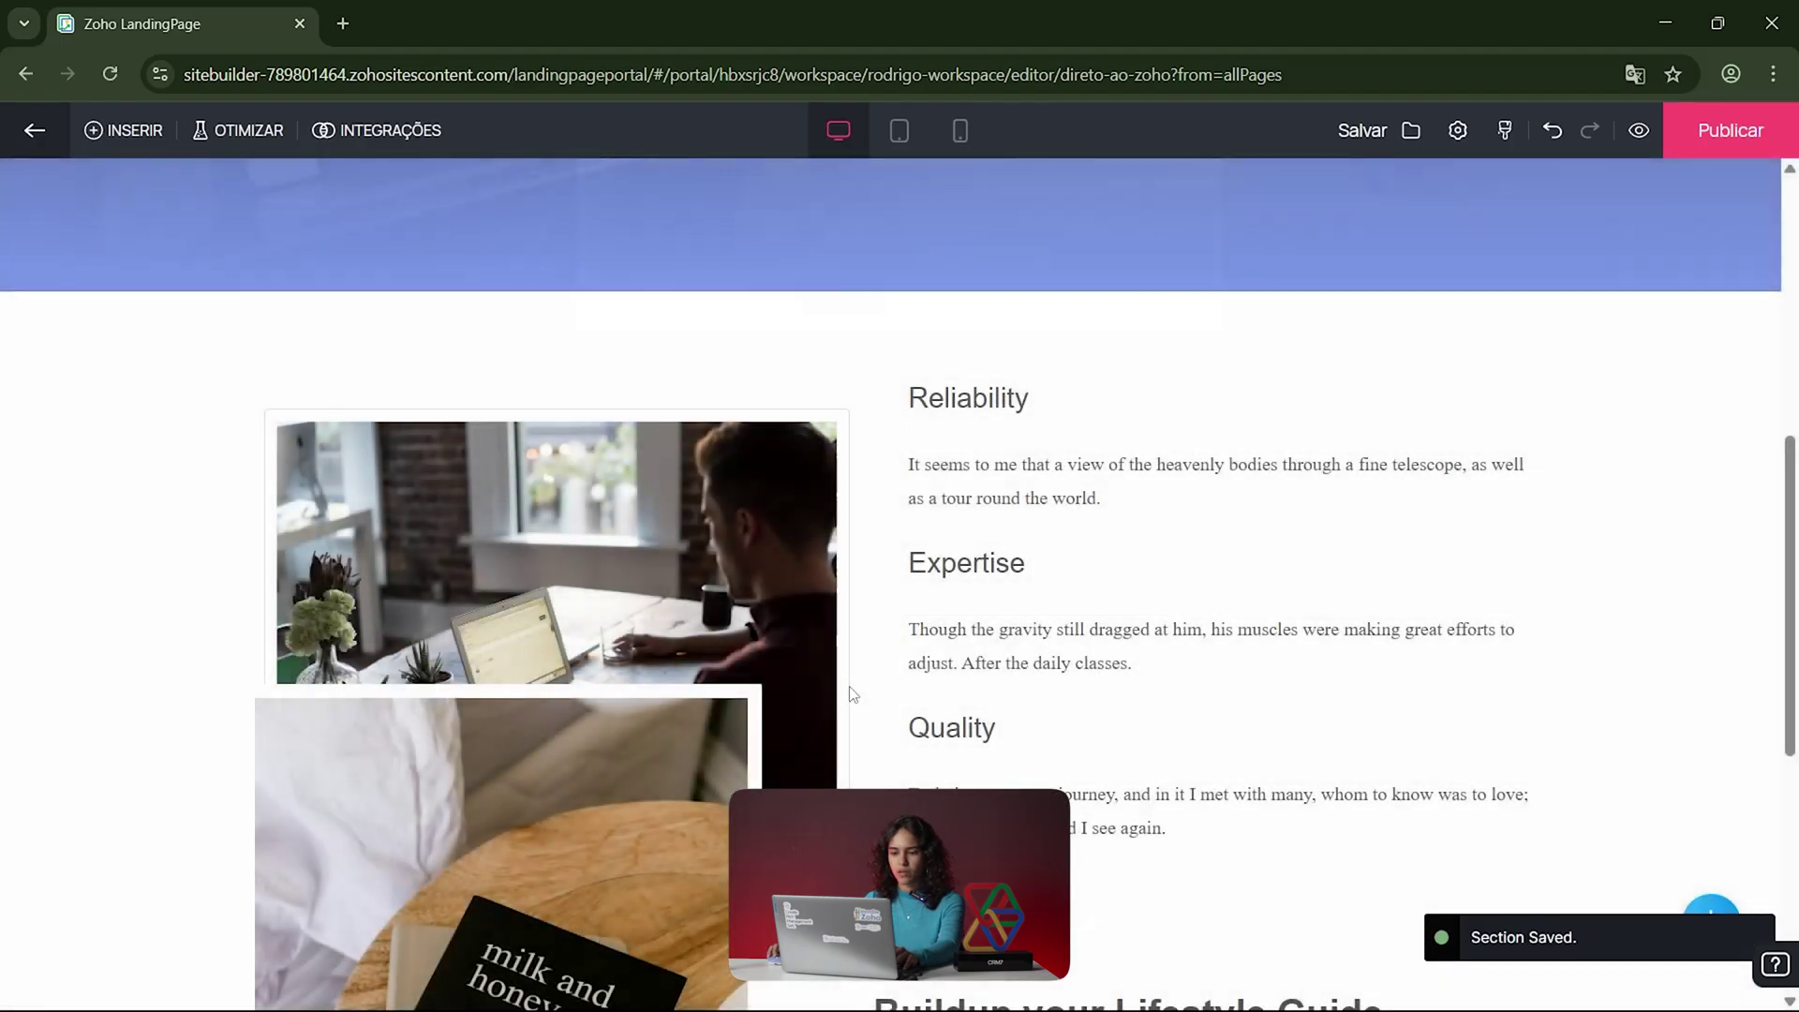
{"action": "left_click", "coordinate": [139, 138]}
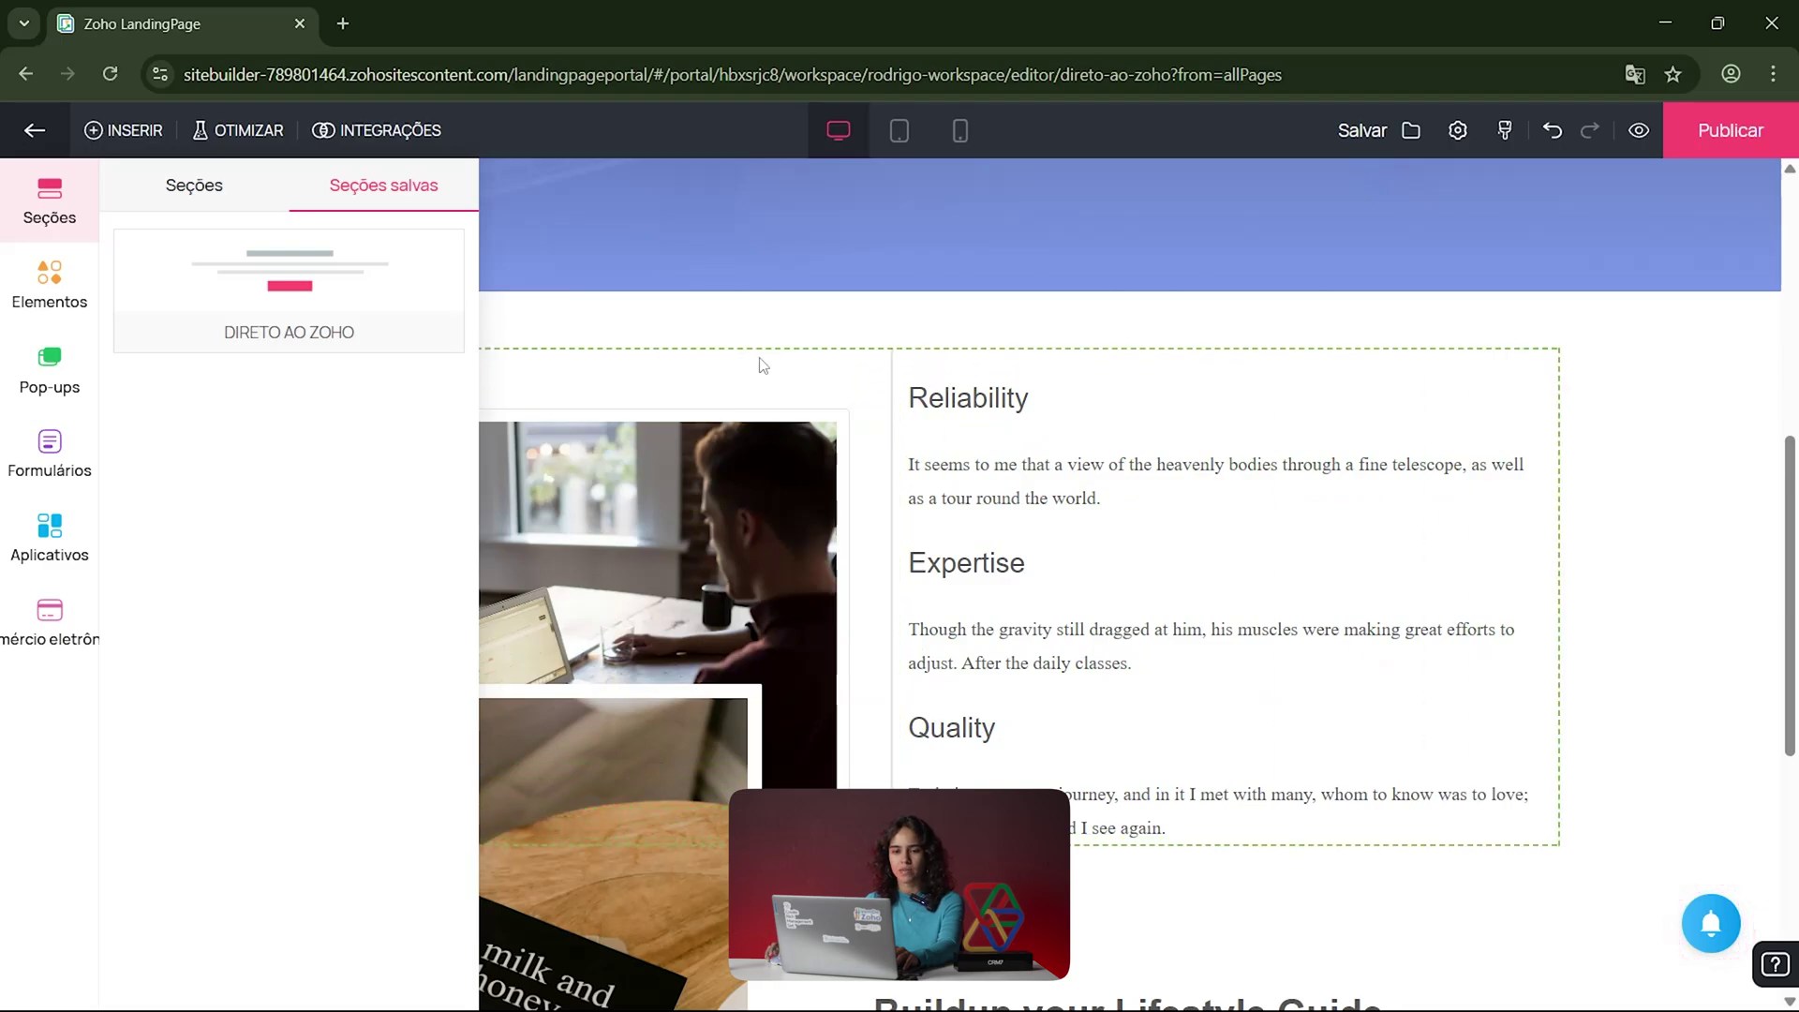
{"action": "left_click", "coordinate": [193, 187]}
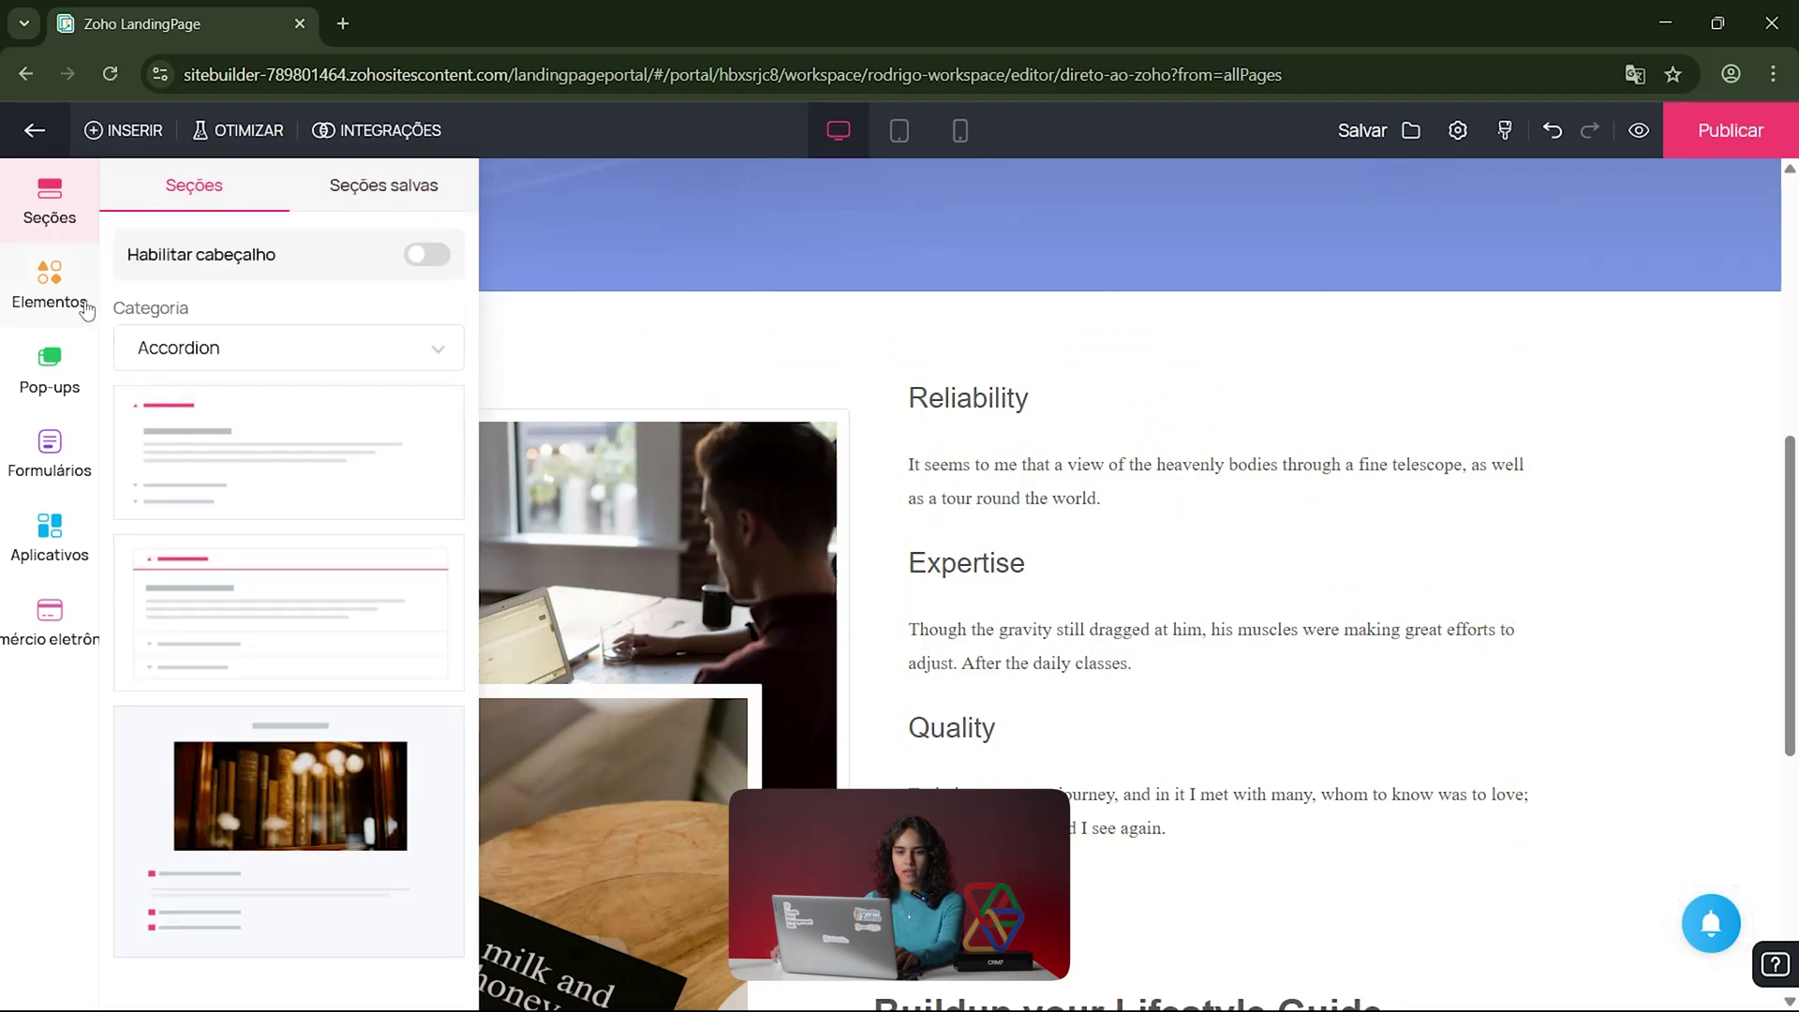
Step: Drag a three-tab Accordion from Elementos onto the top of the Reliability section
{"action": "left_click", "coordinate": [53, 291]}
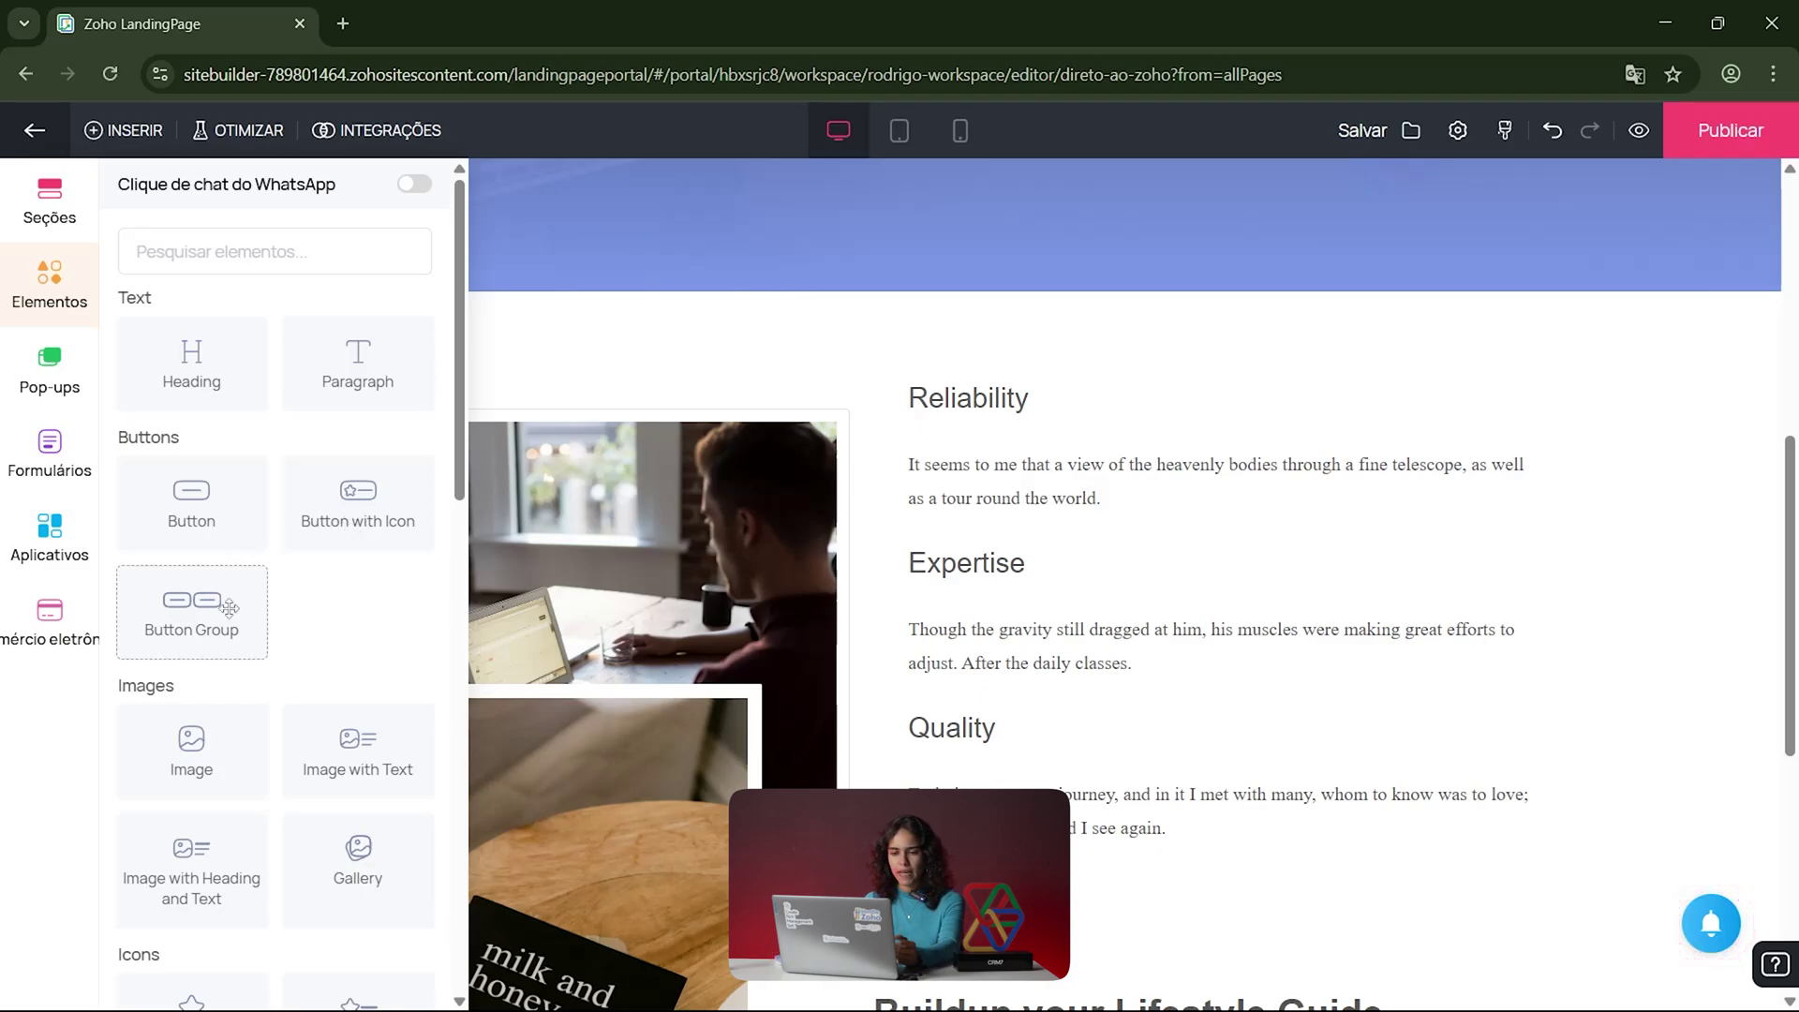
{"action": "scroll", "coordinate": [225, 637], "scroll_direction": "down", "scroll_amount": 12}
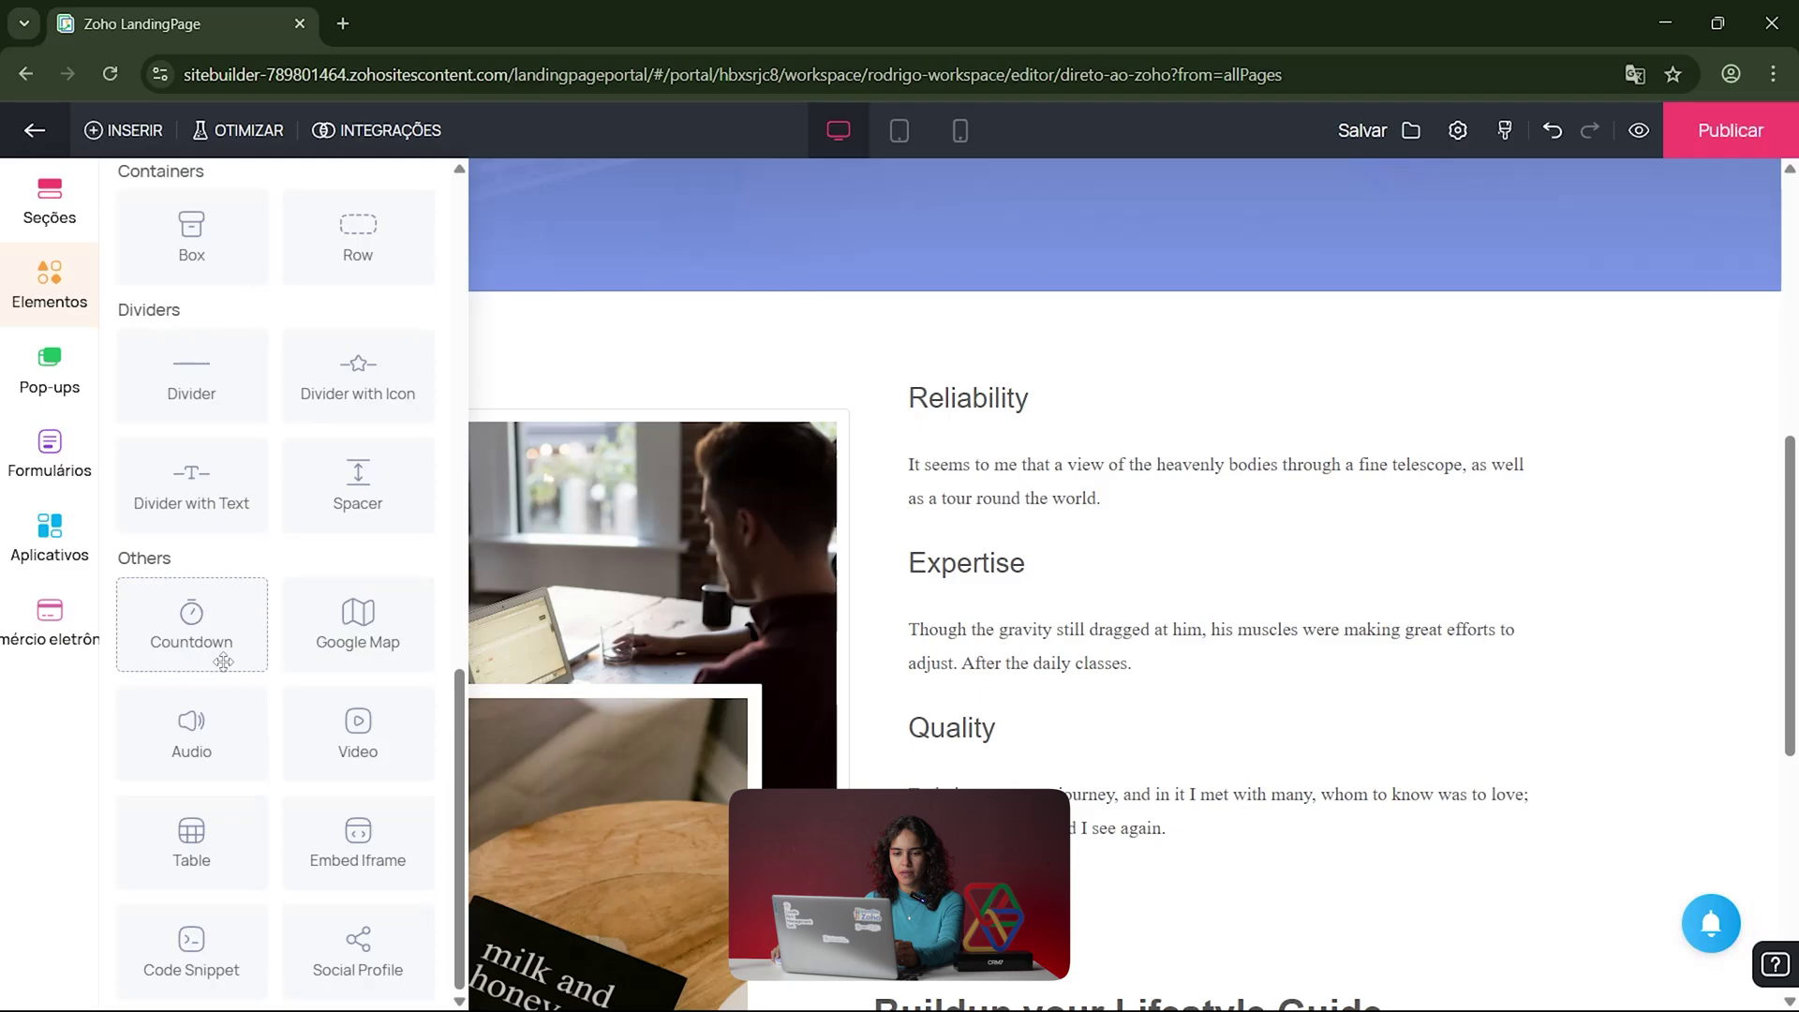
{"action": "scroll", "coordinate": [248, 487], "scroll_direction": "up", "scroll_amount": 7}
{"action": "scroll", "coordinate": [252, 515], "scroll_direction": "up", "scroll_amount": 3}
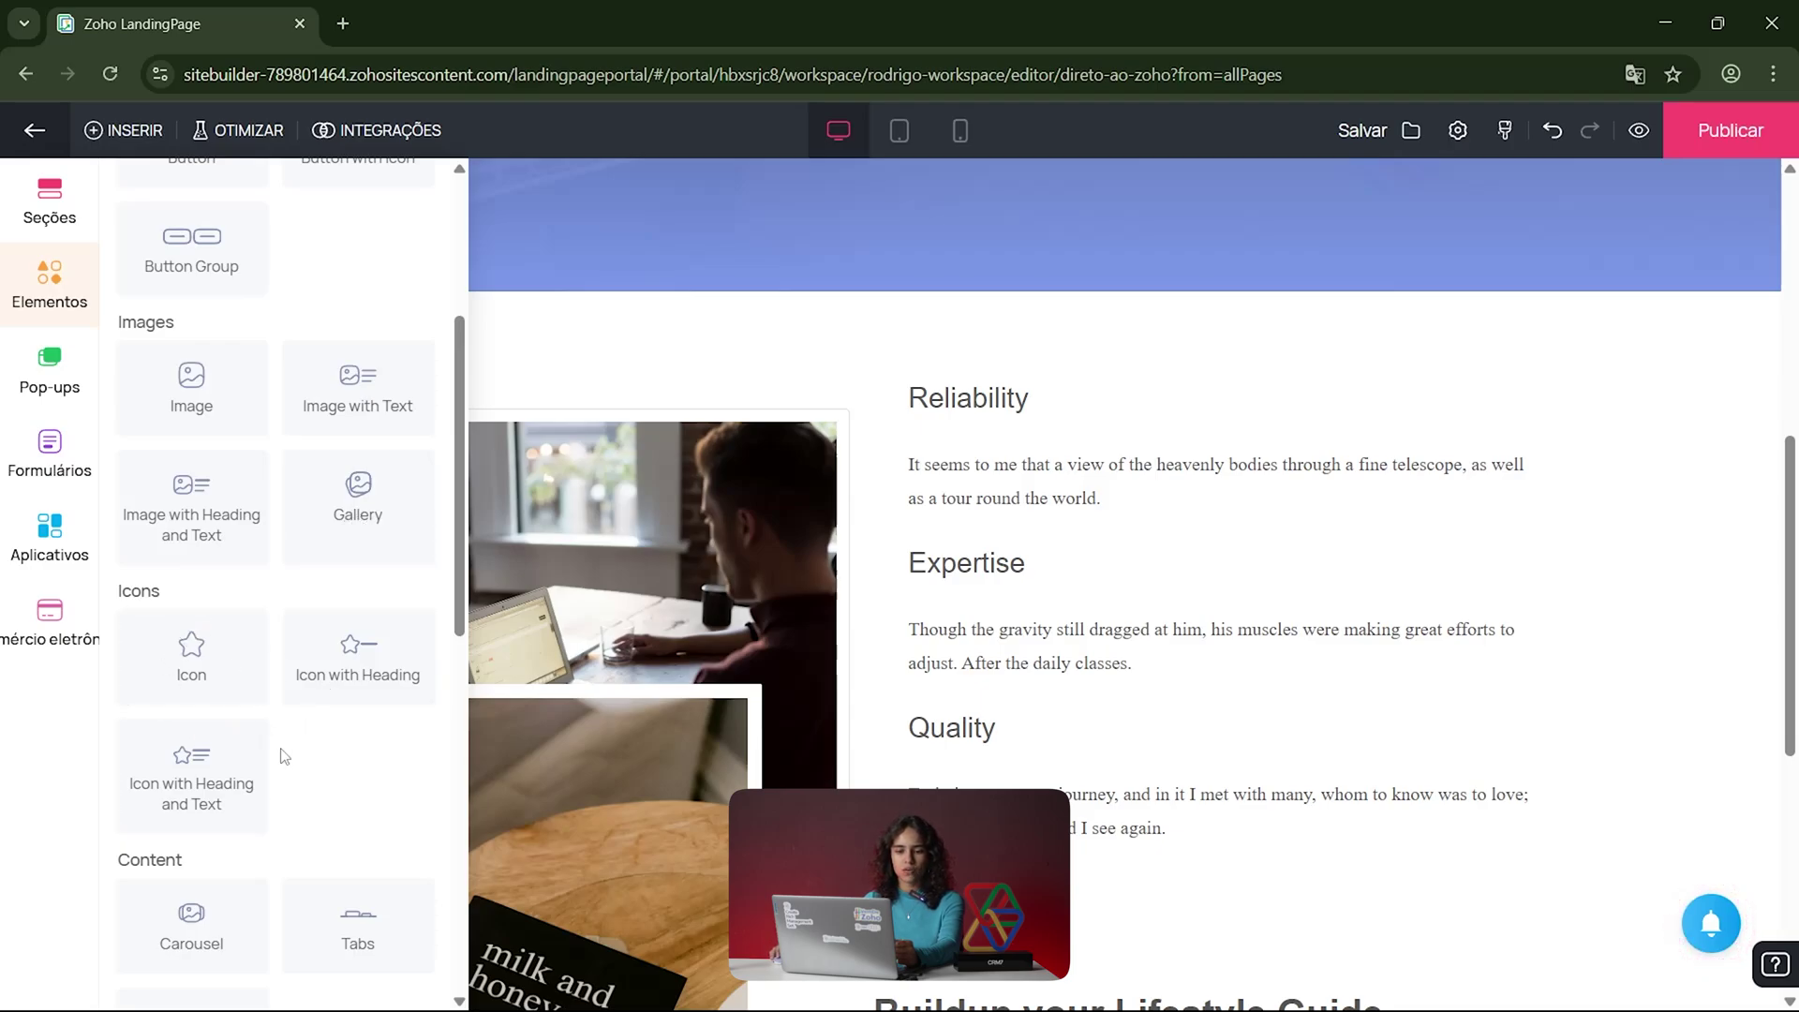
{"action": "scroll", "coordinate": [296, 757], "scroll_direction": "down", "scroll_amount": 1}
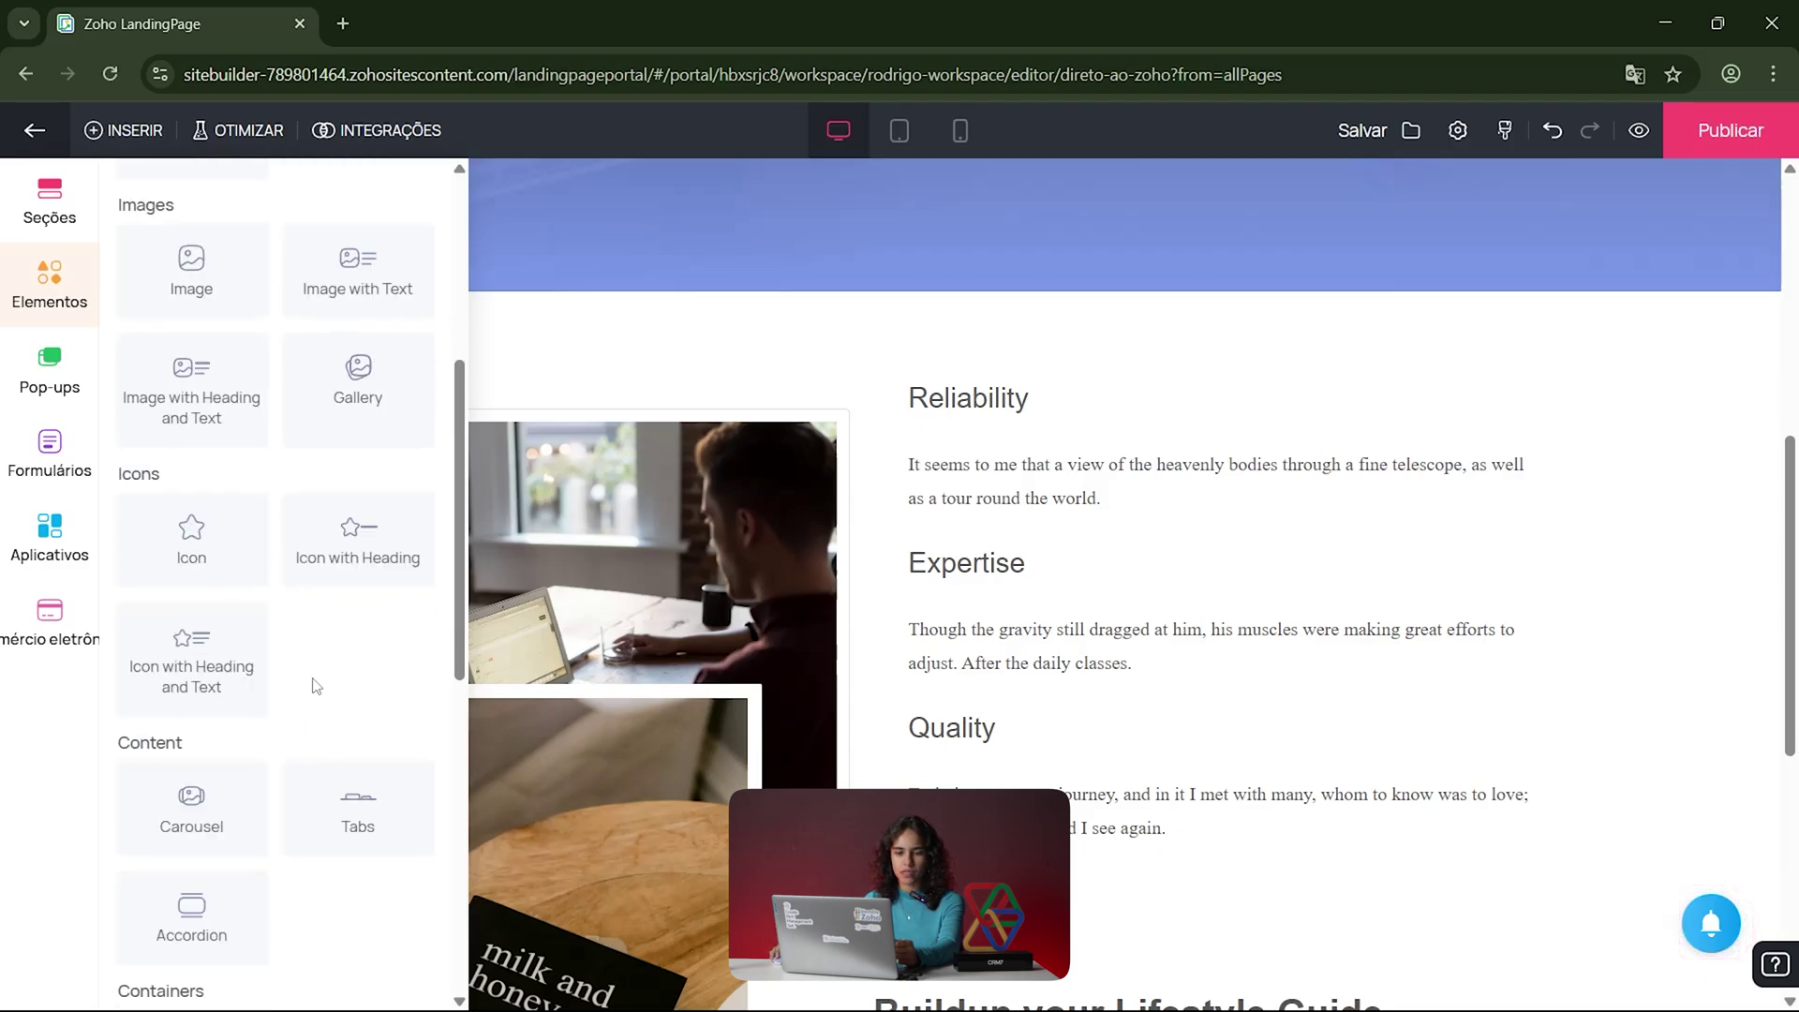
{"action": "scroll", "coordinate": [319, 685], "scroll_direction": "down", "scroll_amount": 6}
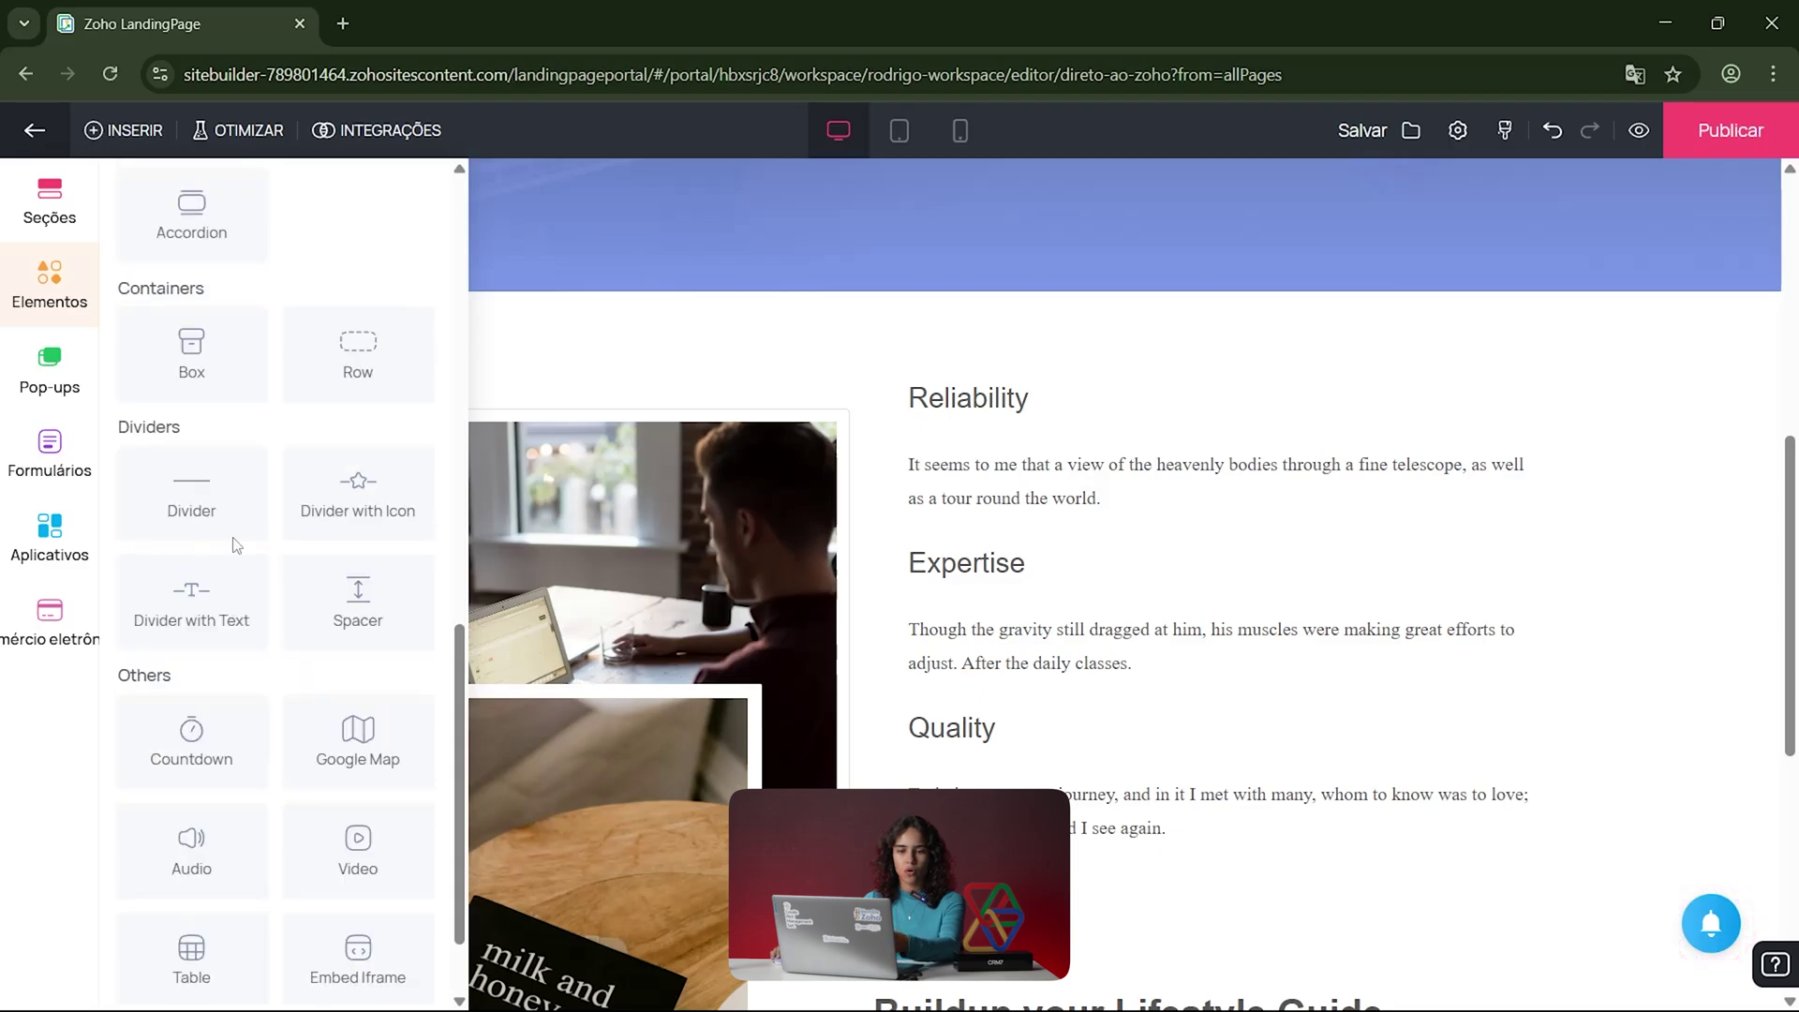
{"action": "scroll", "coordinate": [219, 469], "scroll_direction": "up", "scroll_amount": 4}
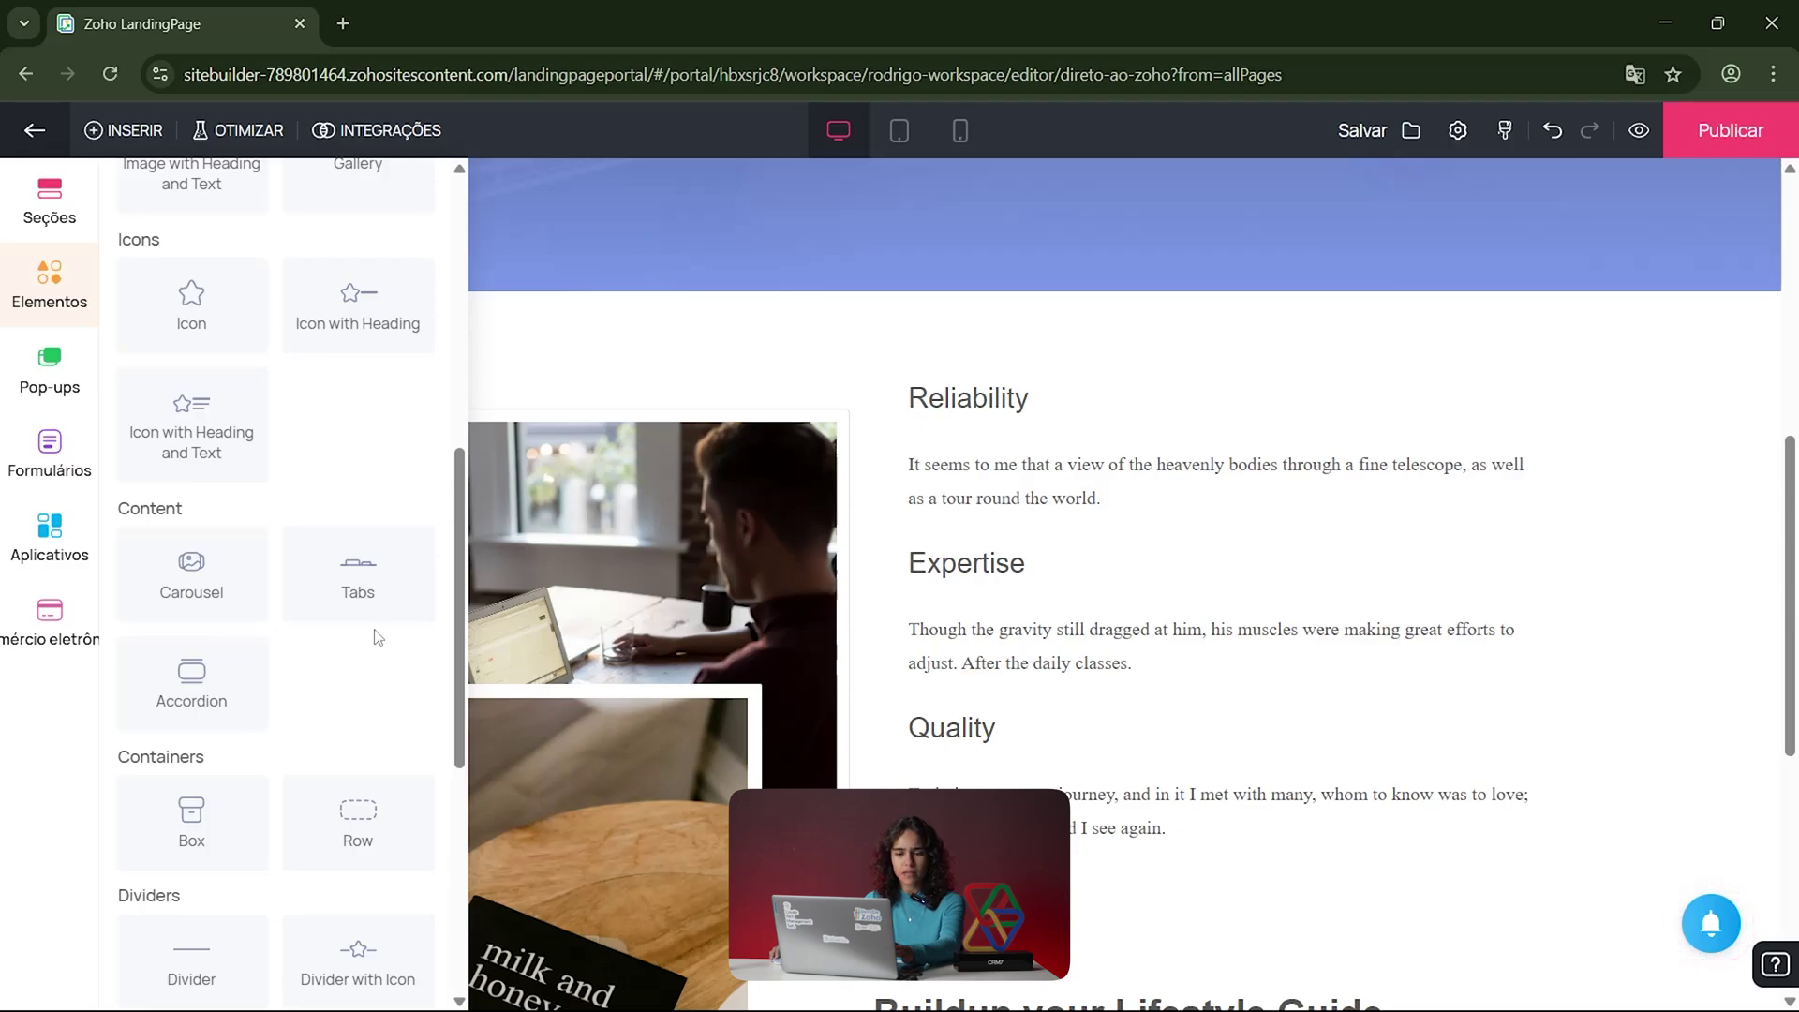
{"action": "scroll", "coordinate": [253, 709], "scroll_direction": "down", "scroll_amount": 1}
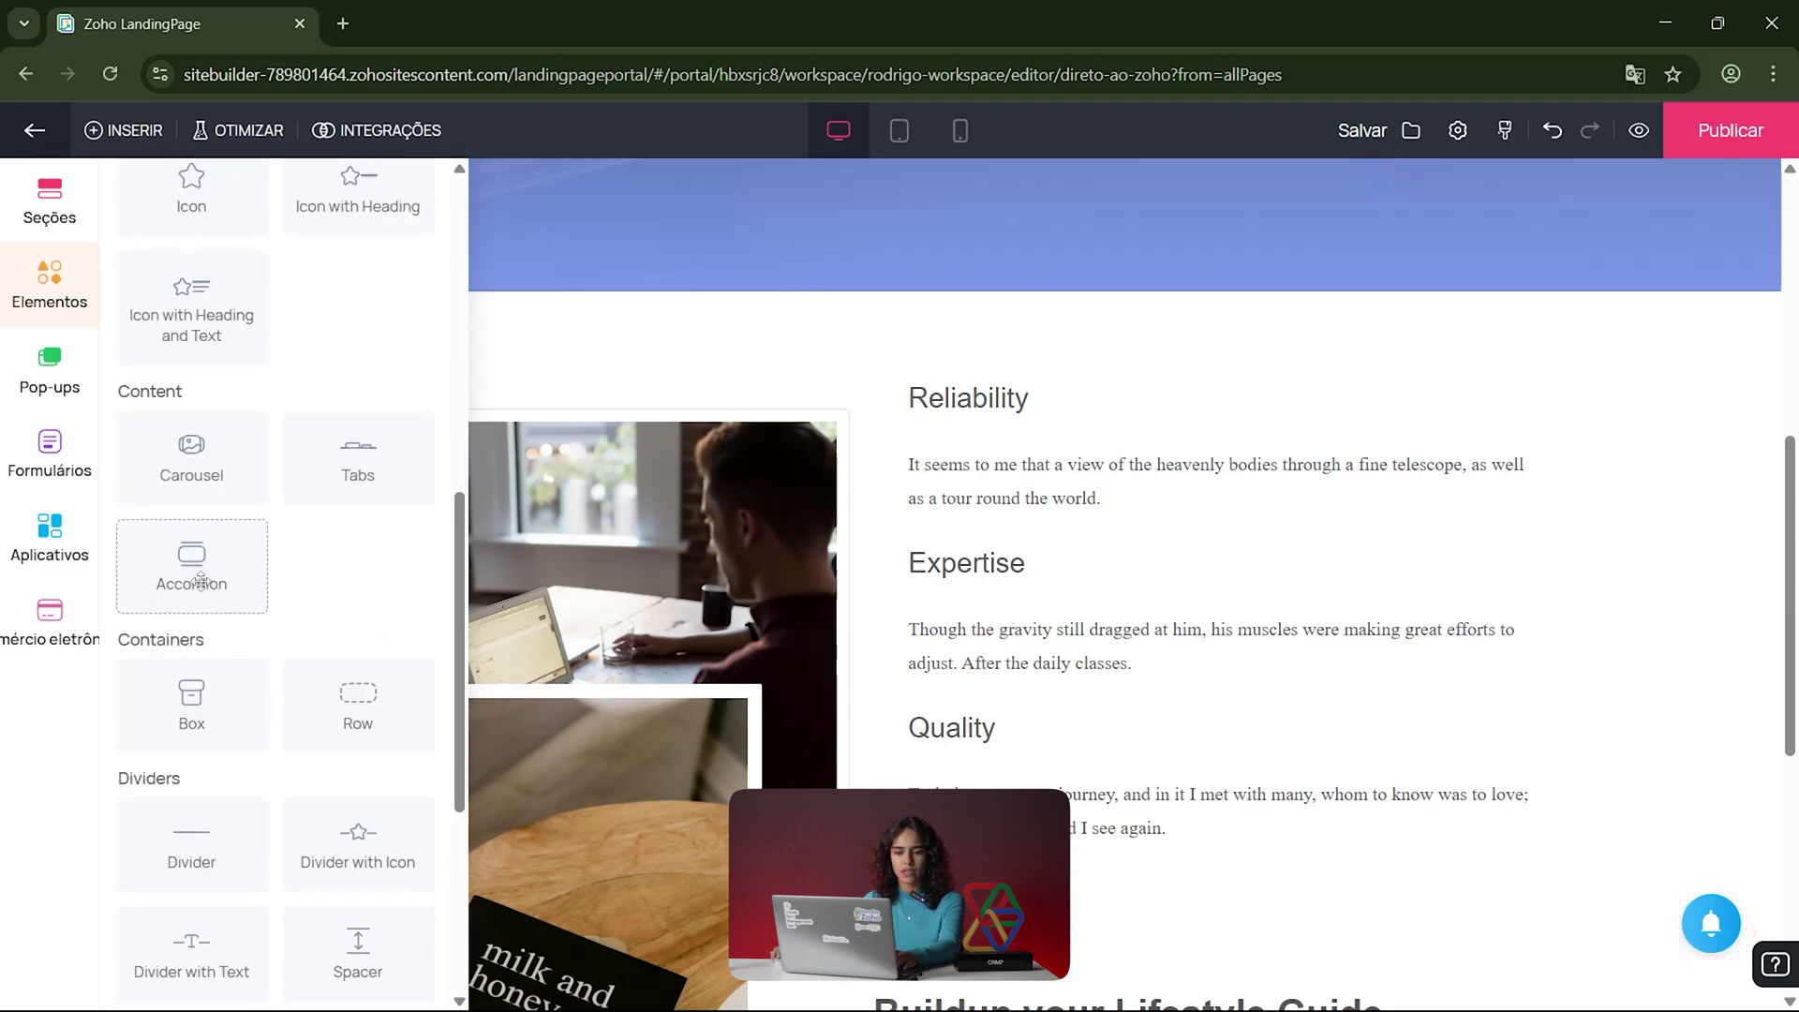
{"action": "left_click_drag", "start_coordinate": [234, 584], "coordinate": [875, 329]}
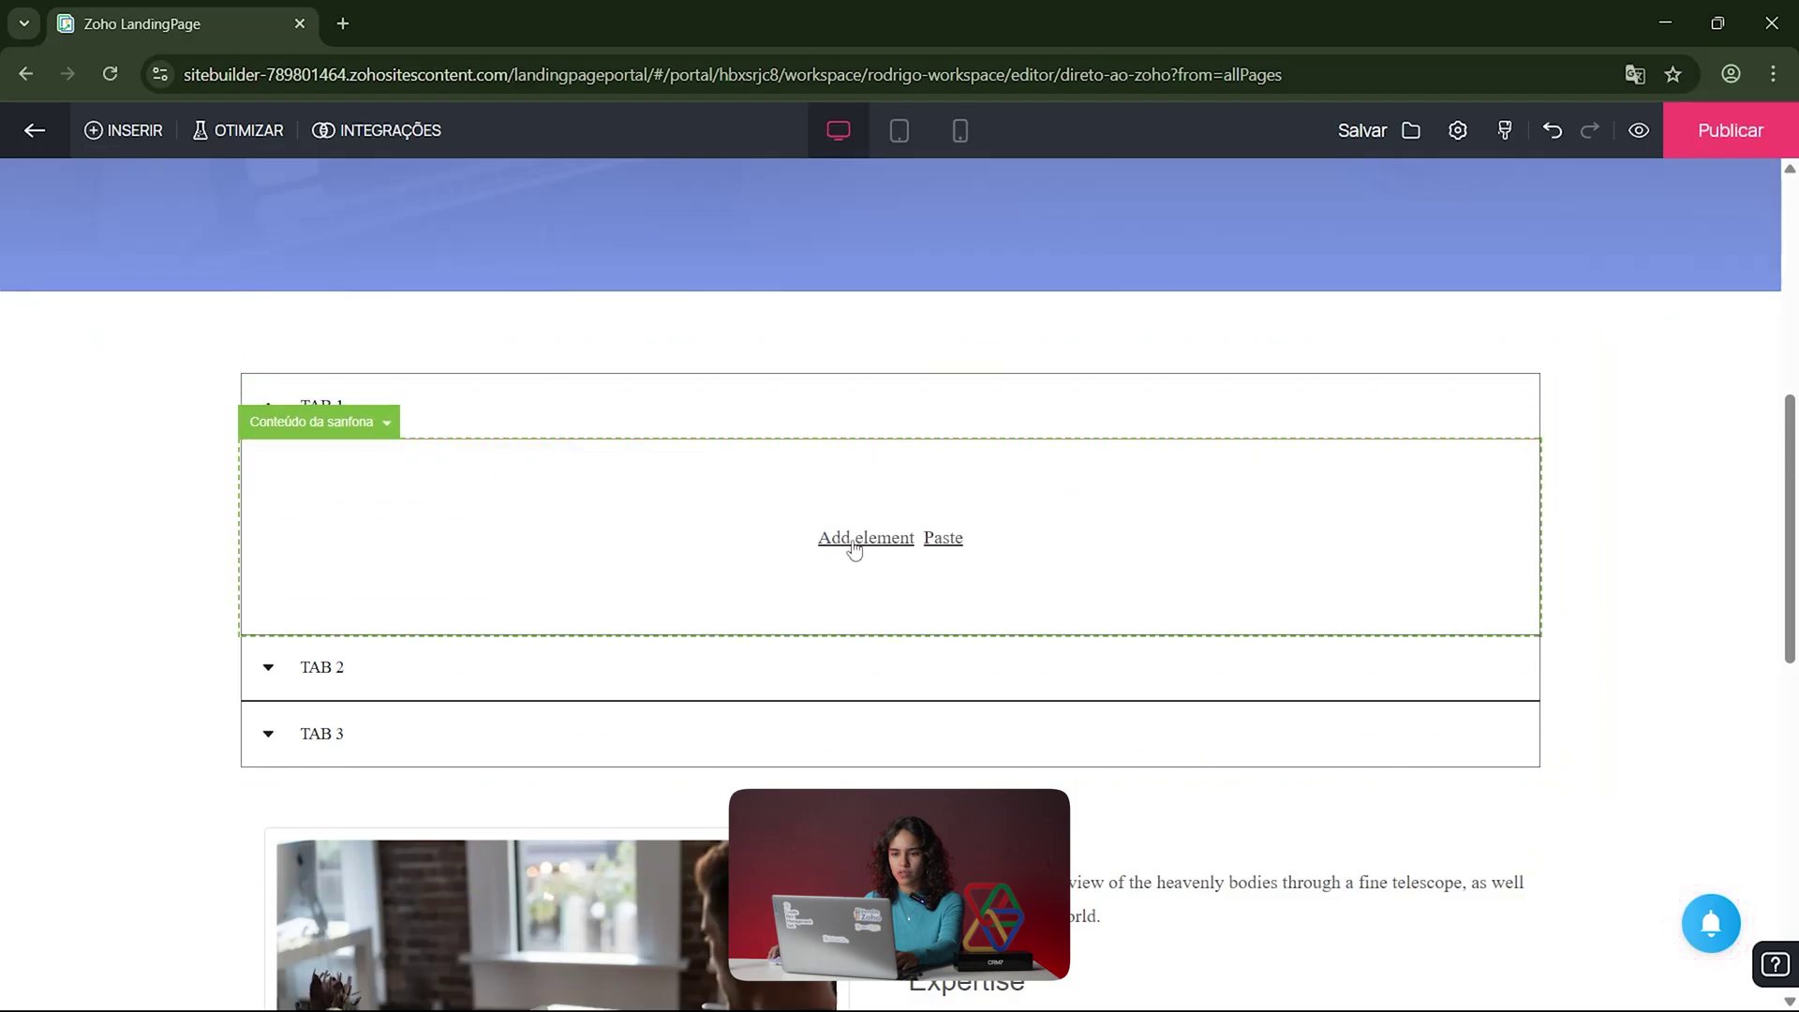
Step: Expand and collapse the accordion's TAB 1 and TAB 2 to check how it behaves
{"action": "left_click", "coordinate": [855, 539]}
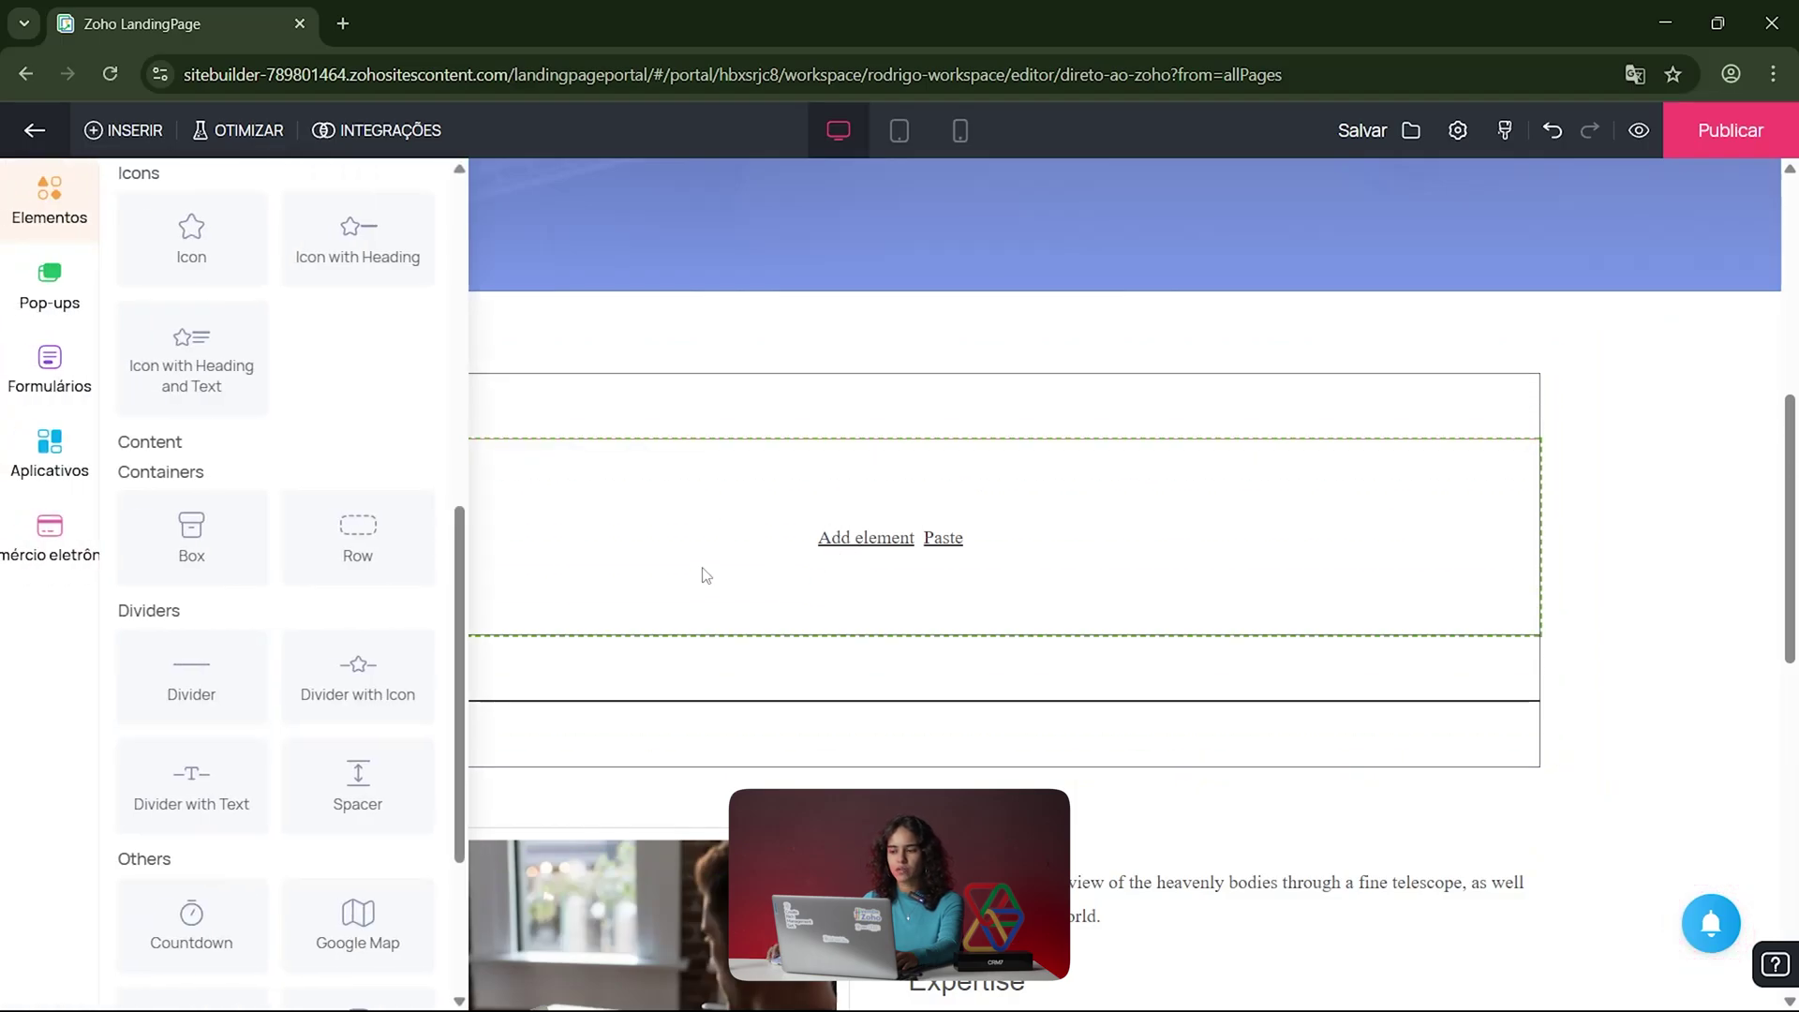
{"action": "left_click", "coordinate": [1642, 398]}
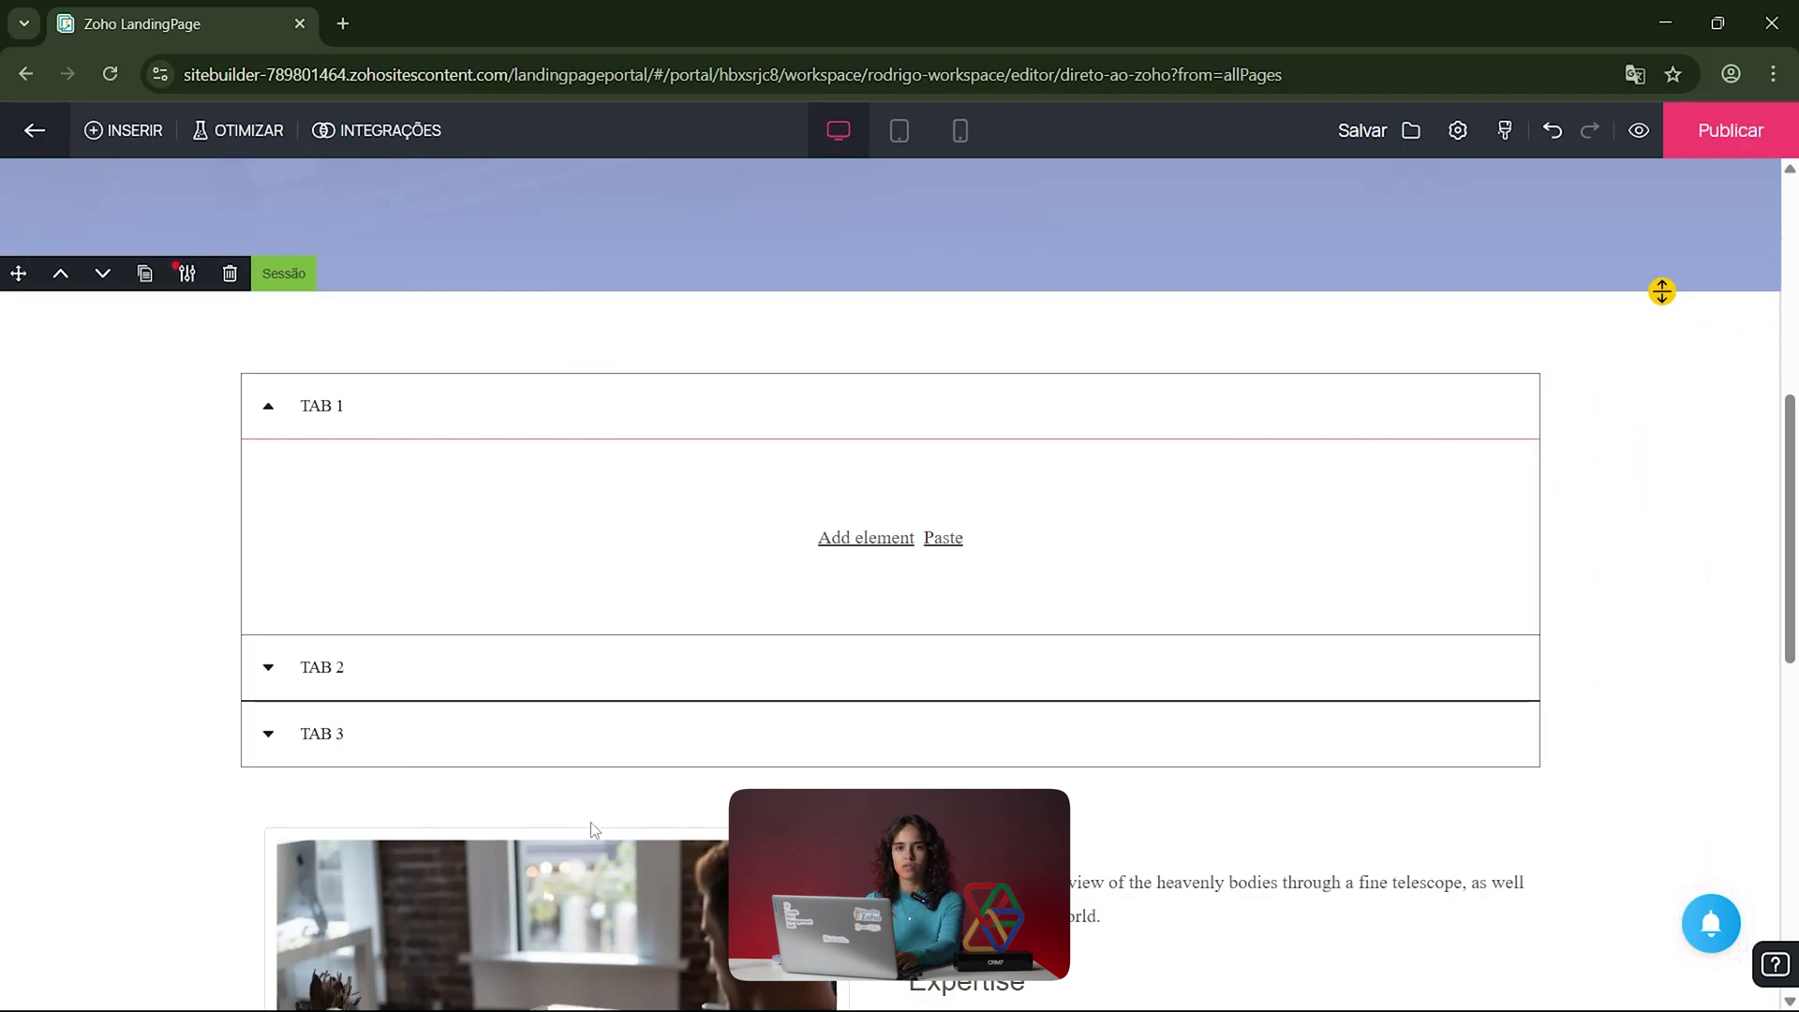
{"action": "left_click", "coordinate": [264, 666]}
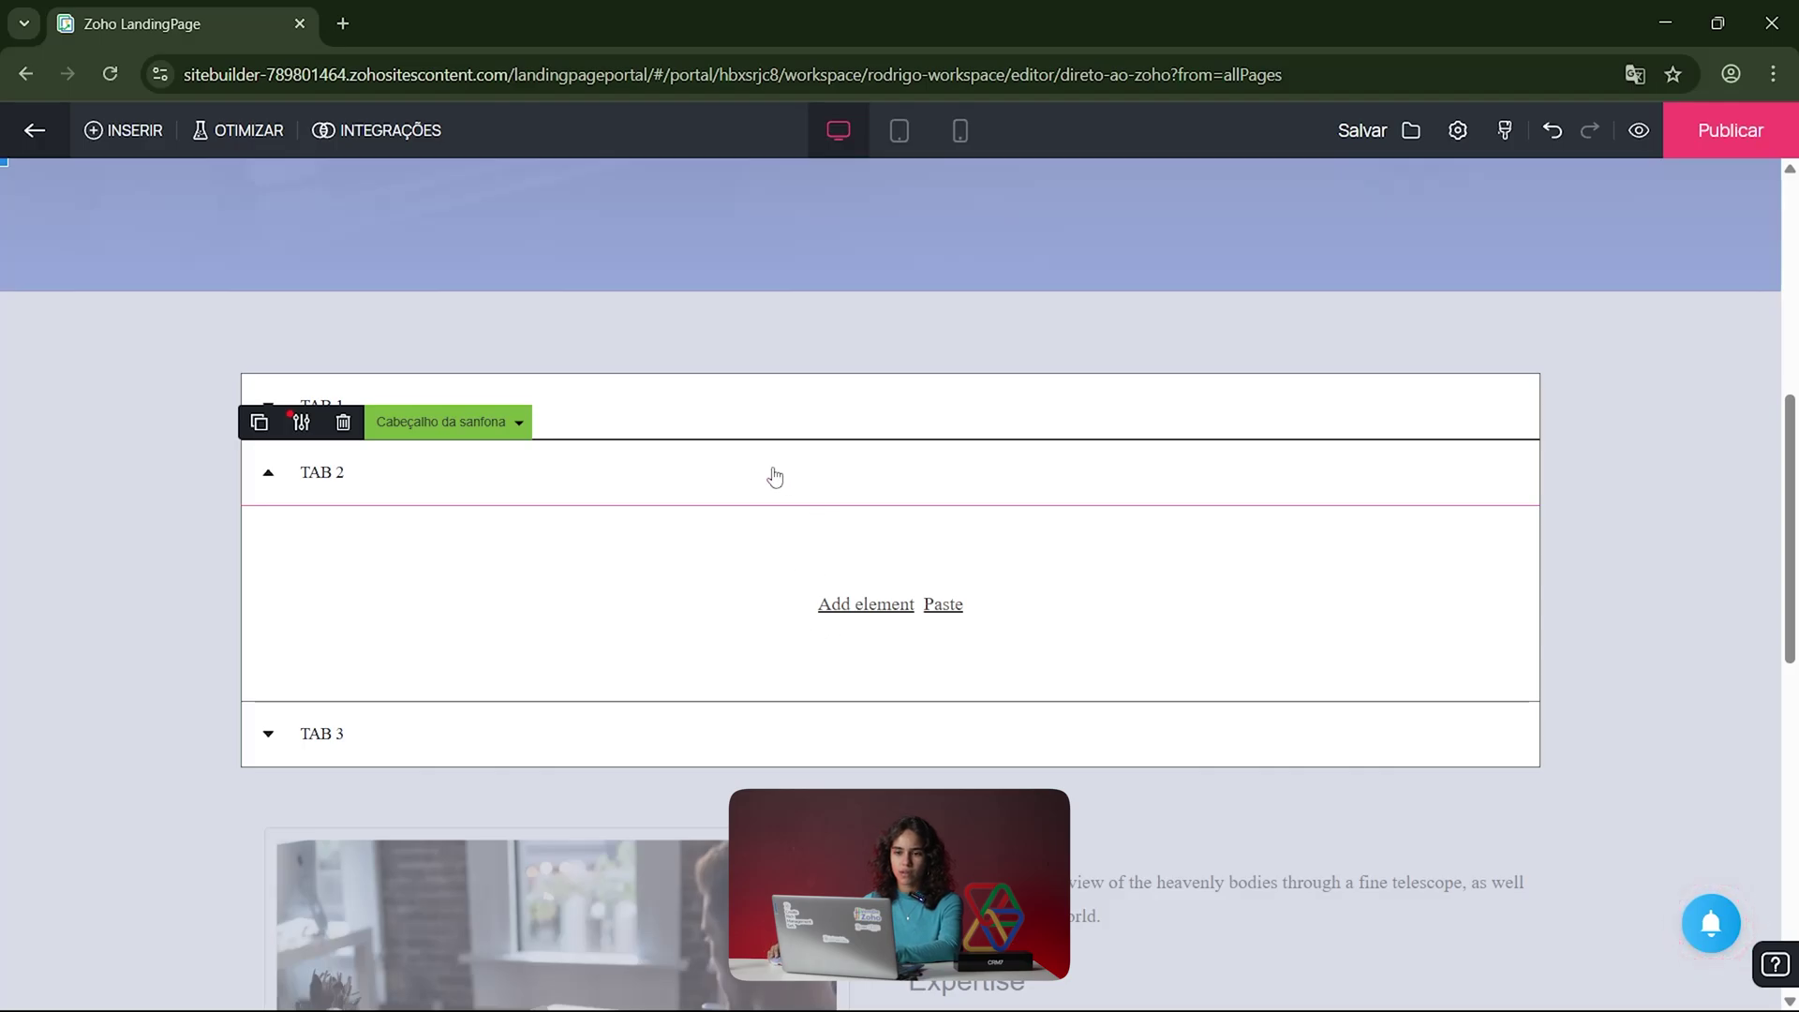
{"action": "left_click", "coordinate": [518, 422]}
{"action": "left_click", "coordinate": [302, 483]}
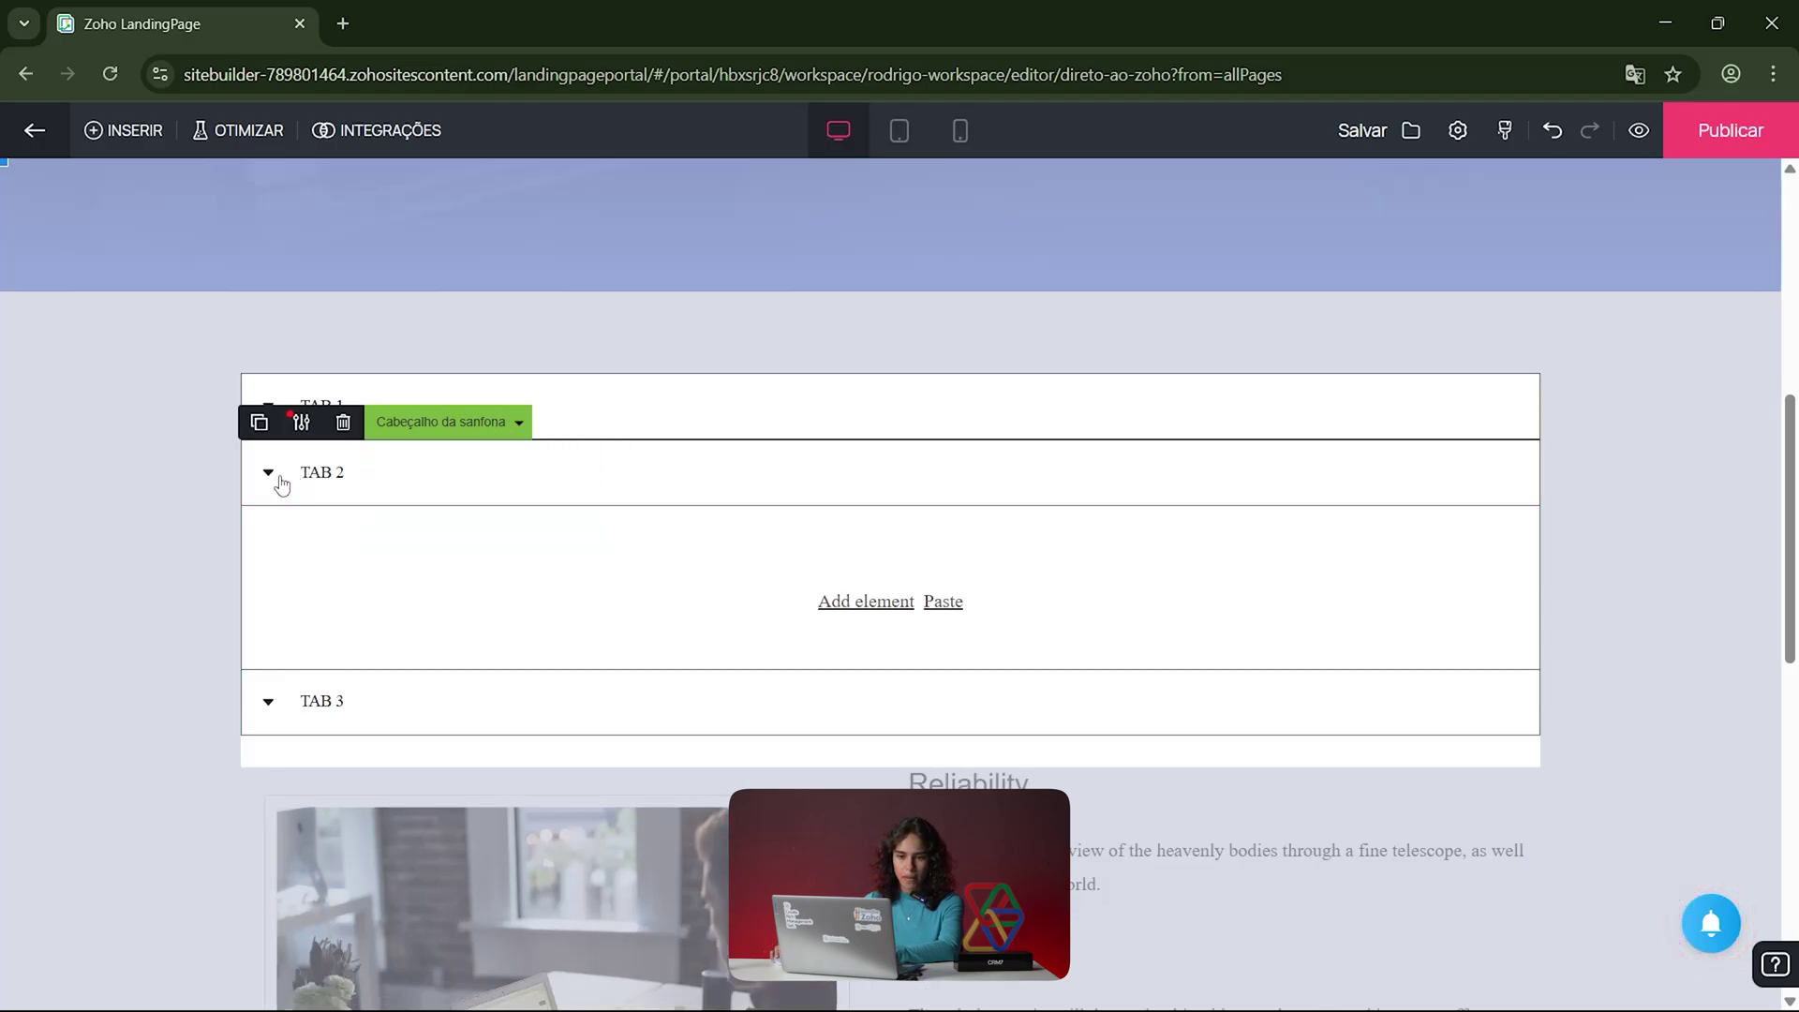
{"action": "left_click", "coordinate": [684, 294]}
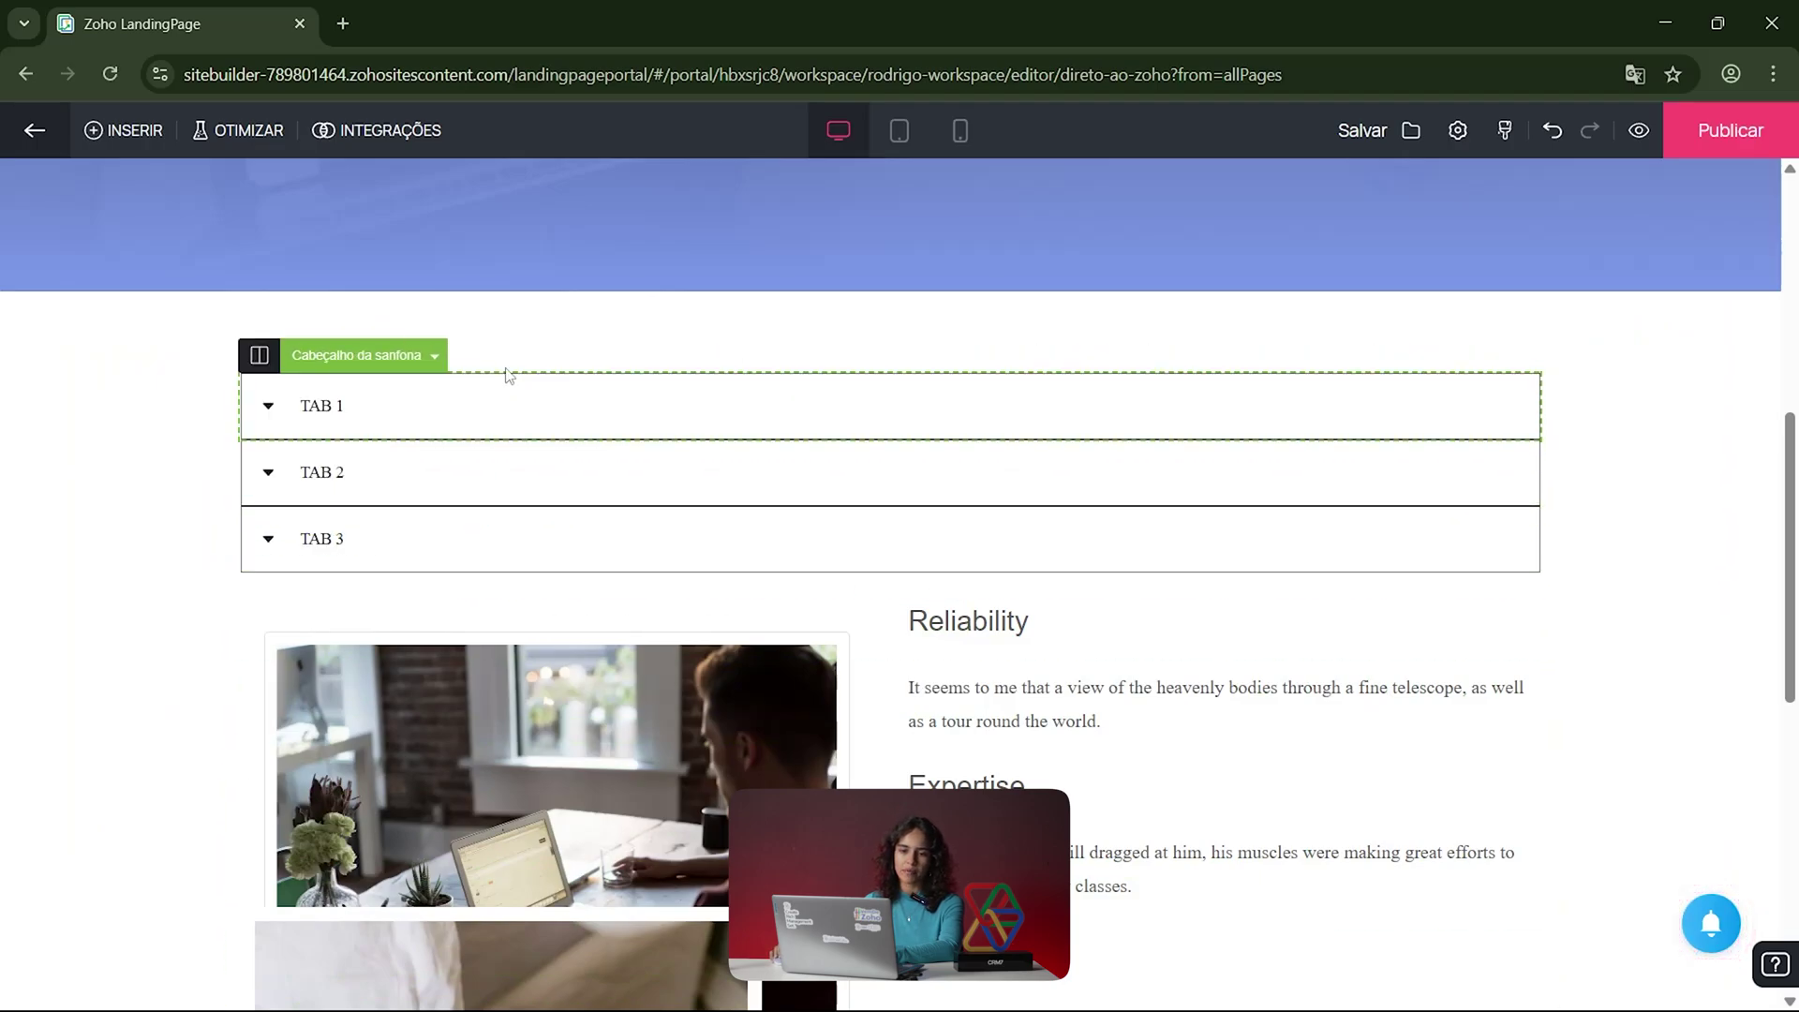
{"action": "left_click", "coordinate": [547, 407]}
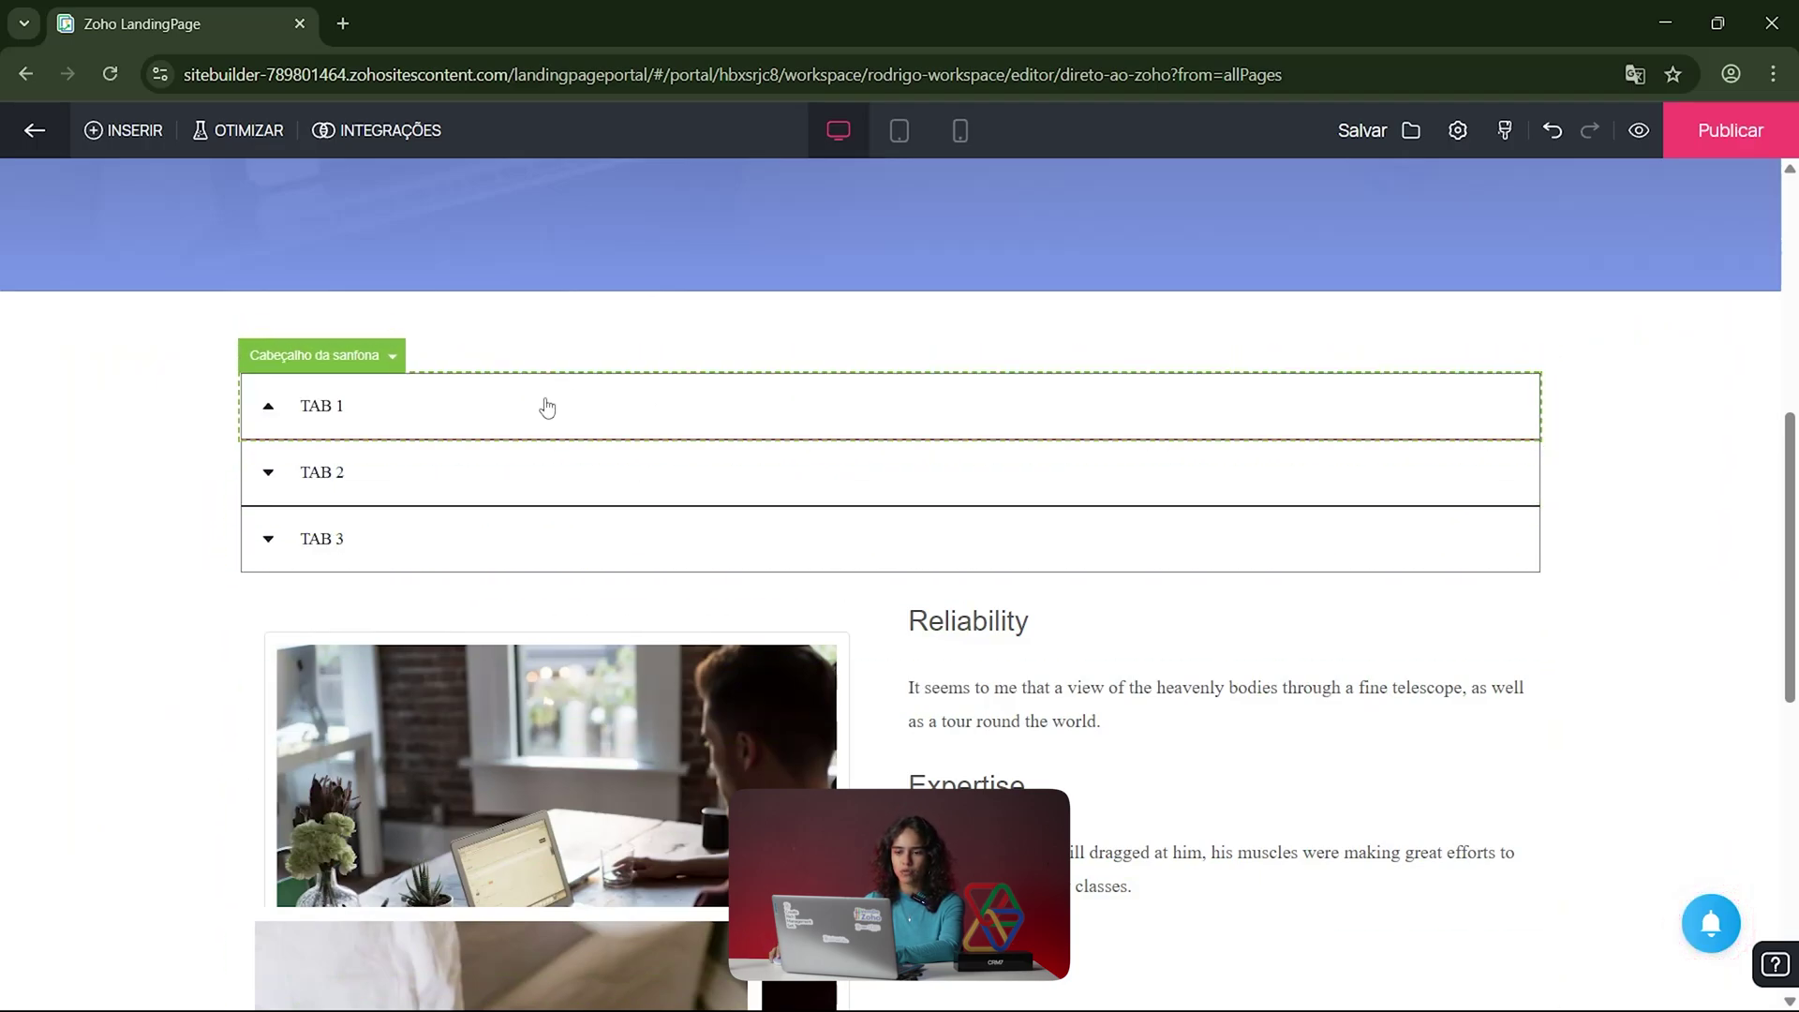
{"action": "left_click", "coordinate": [321, 417]}
{"action": "left_click", "coordinate": [330, 476]}
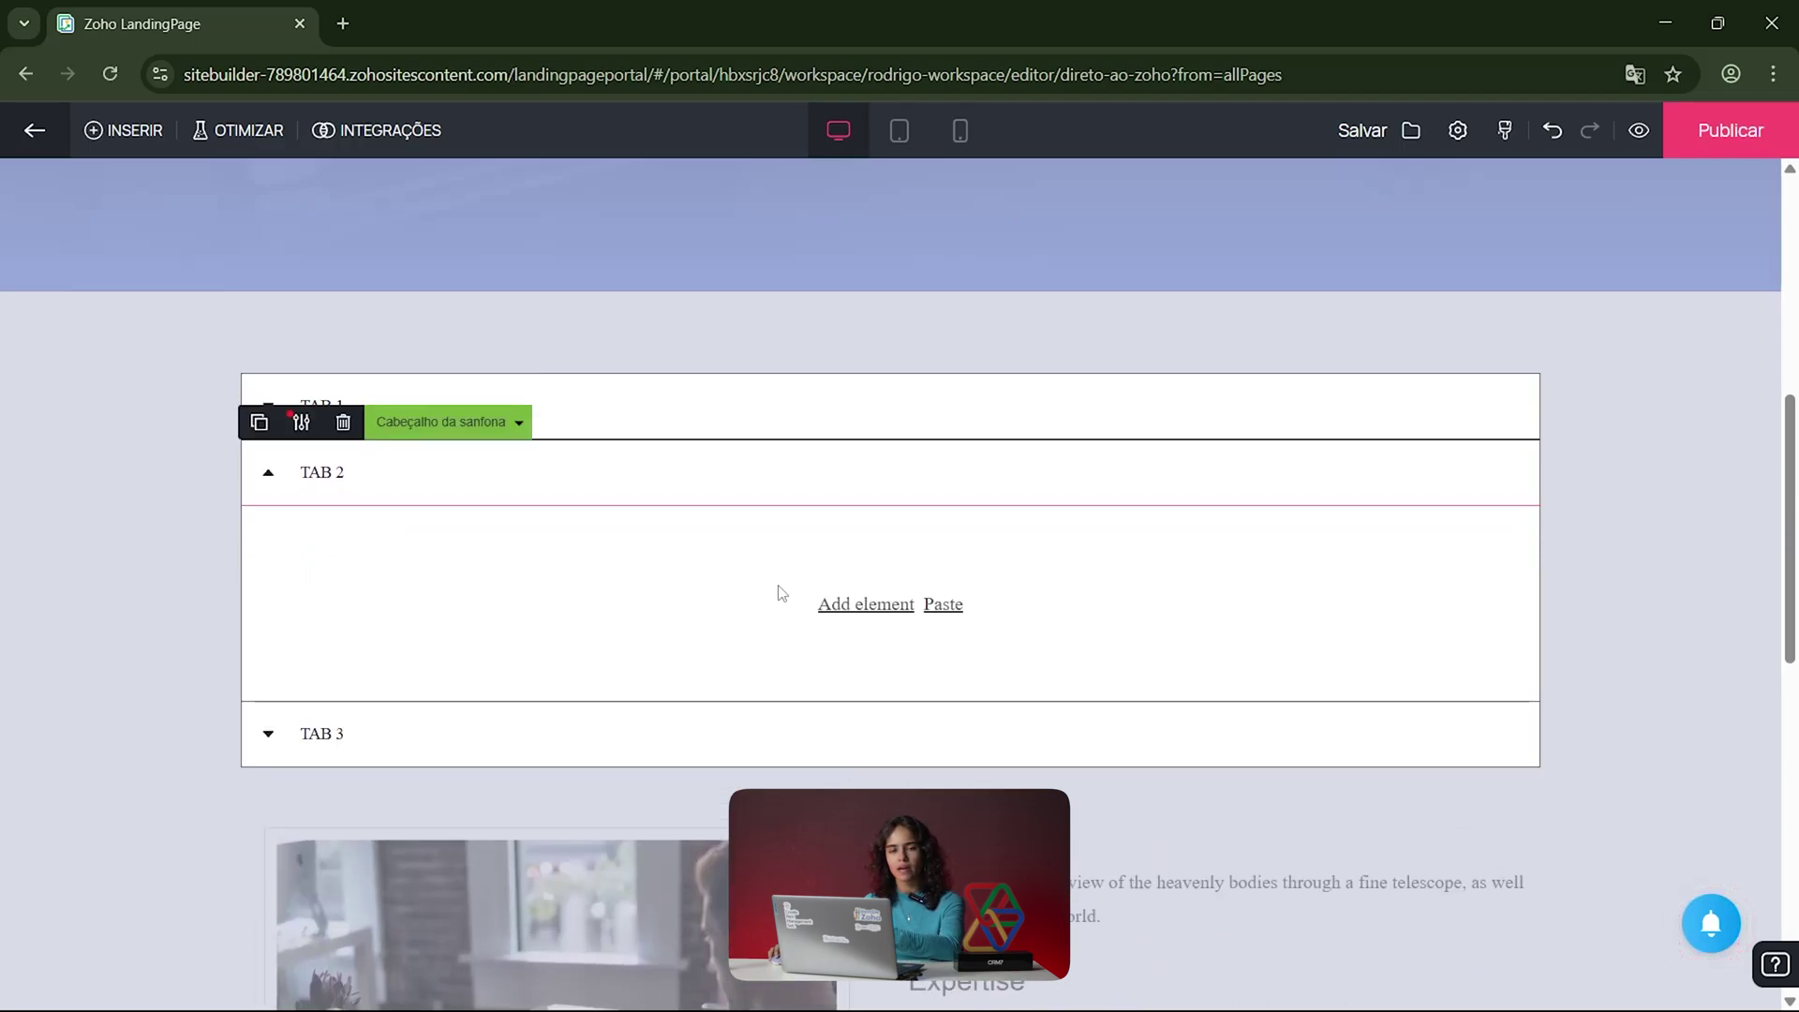
{"action": "left_click", "coordinate": [346, 488]}
Step: Switch from section templates to Elementos and scroll through Containers, Dividers and Others
{"action": "left_click", "coordinate": [117, 130]}
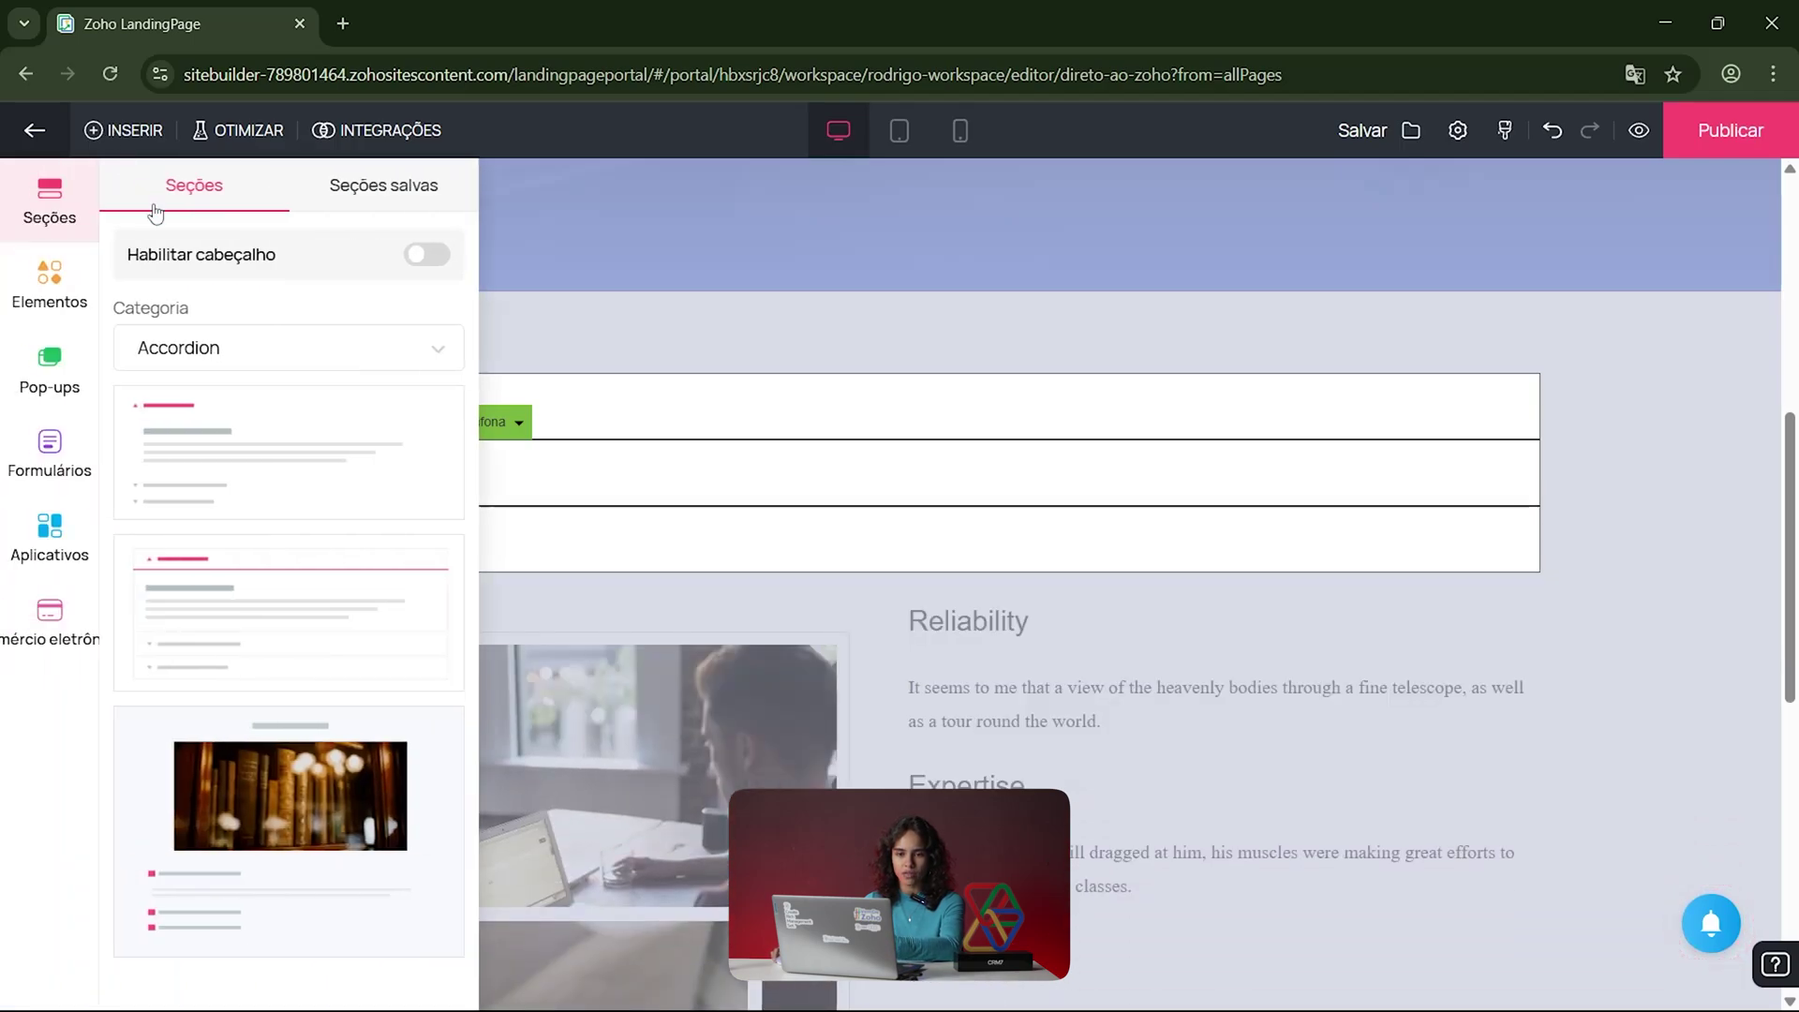
{"action": "left_click", "coordinate": [26, 296]}
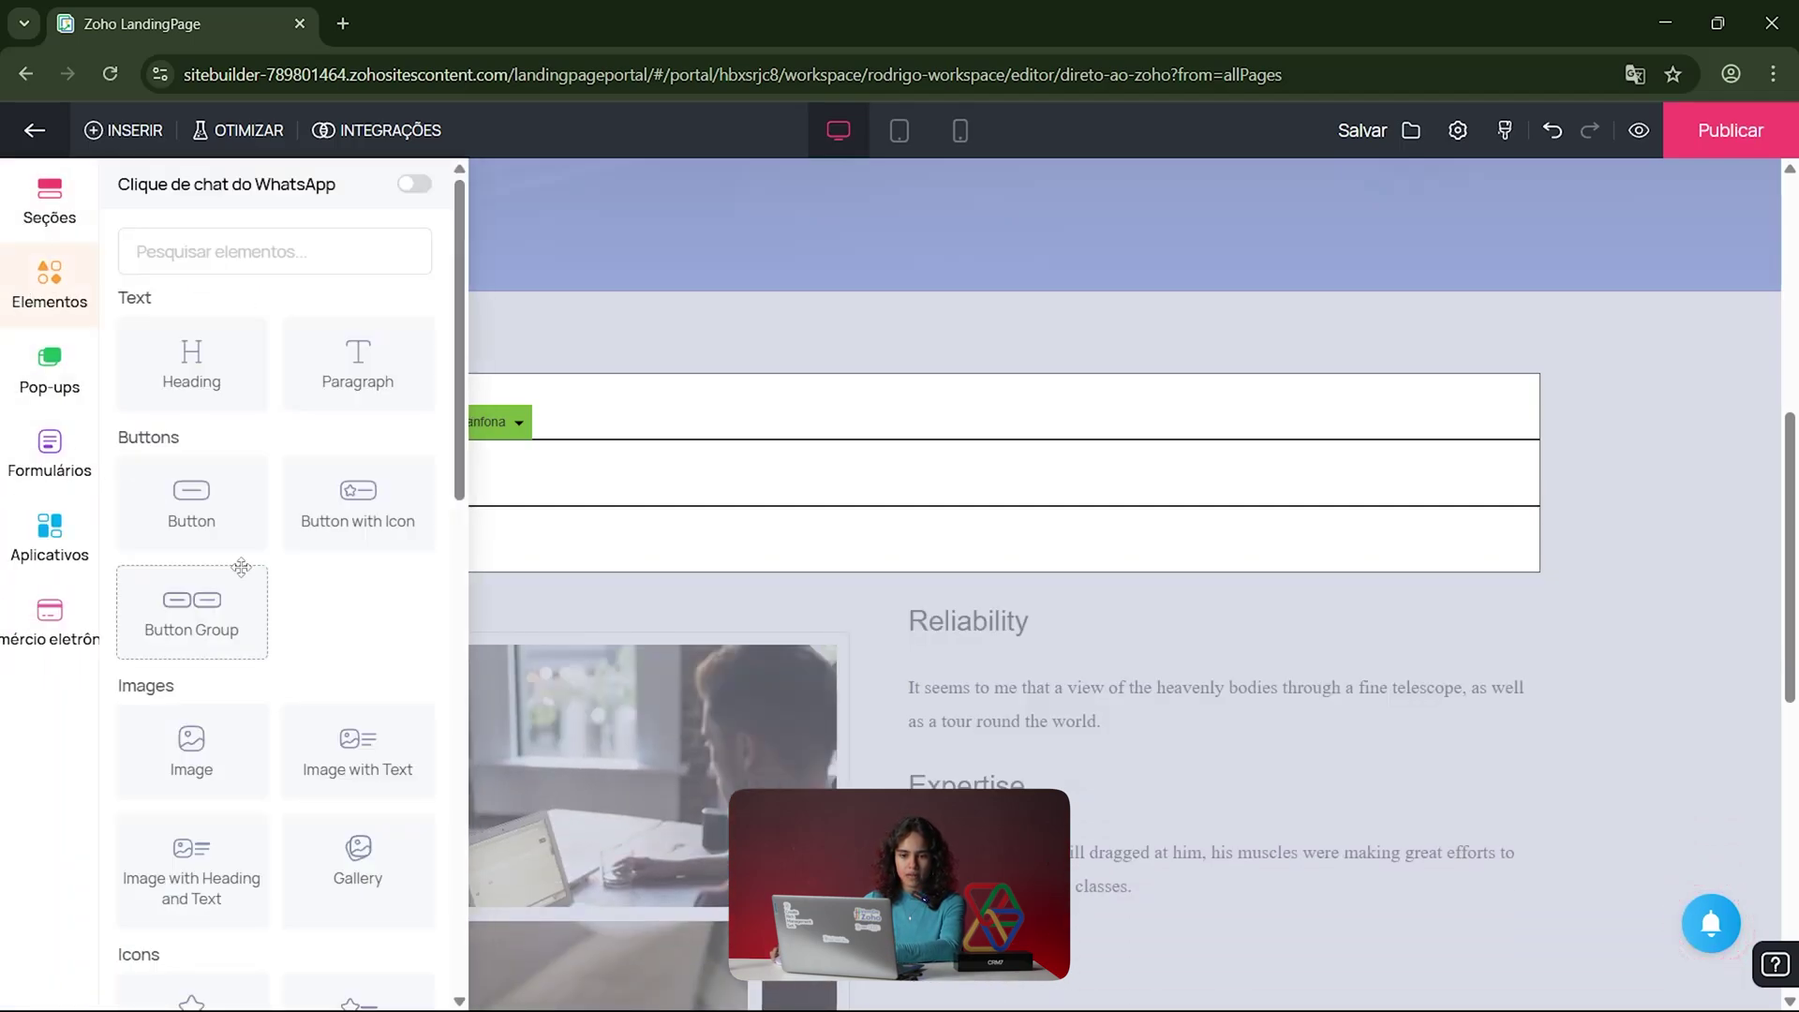
{"action": "scroll", "coordinate": [306, 661], "scroll_direction": "down", "scroll_amount": 10}
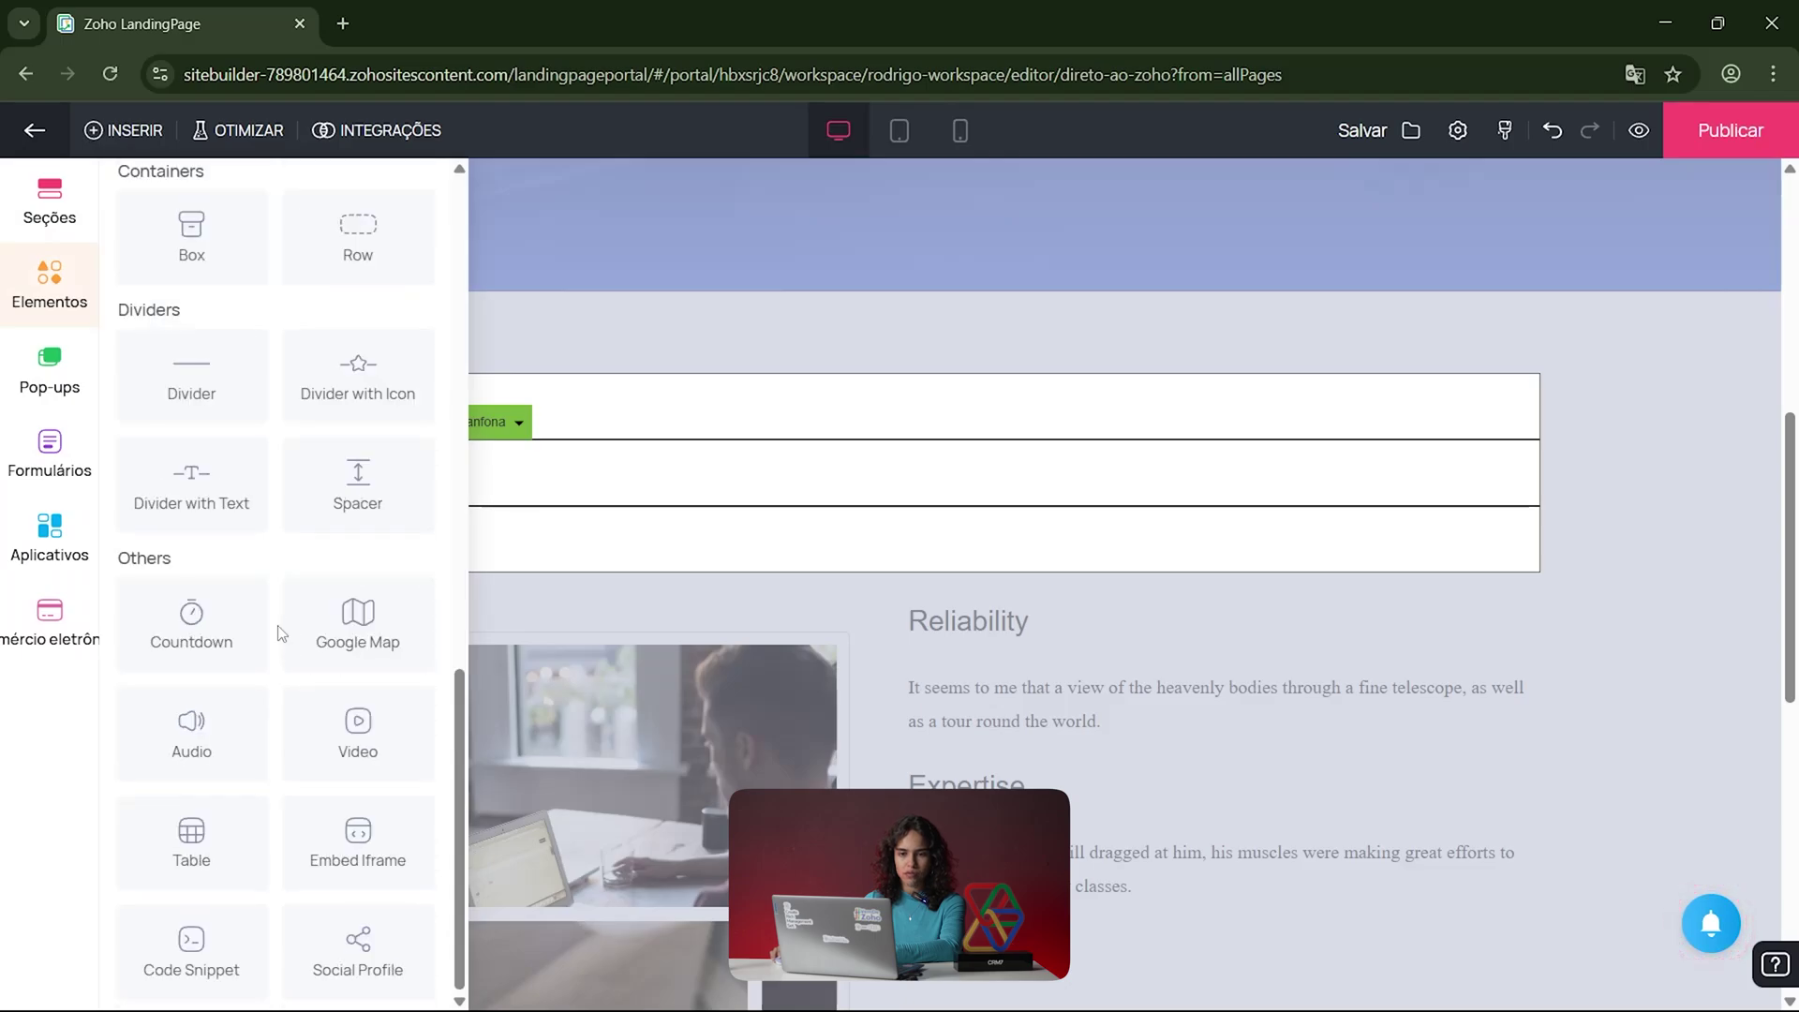
{"action": "scroll", "coordinate": [291, 647], "scroll_direction": "up", "scroll_amount": 8}
{"action": "scroll", "coordinate": [334, 736], "scroll_direction": "down", "scroll_amount": 5}
{"action": "scroll", "coordinate": [334, 735], "scroll_direction": "up", "scroll_amount": 6}
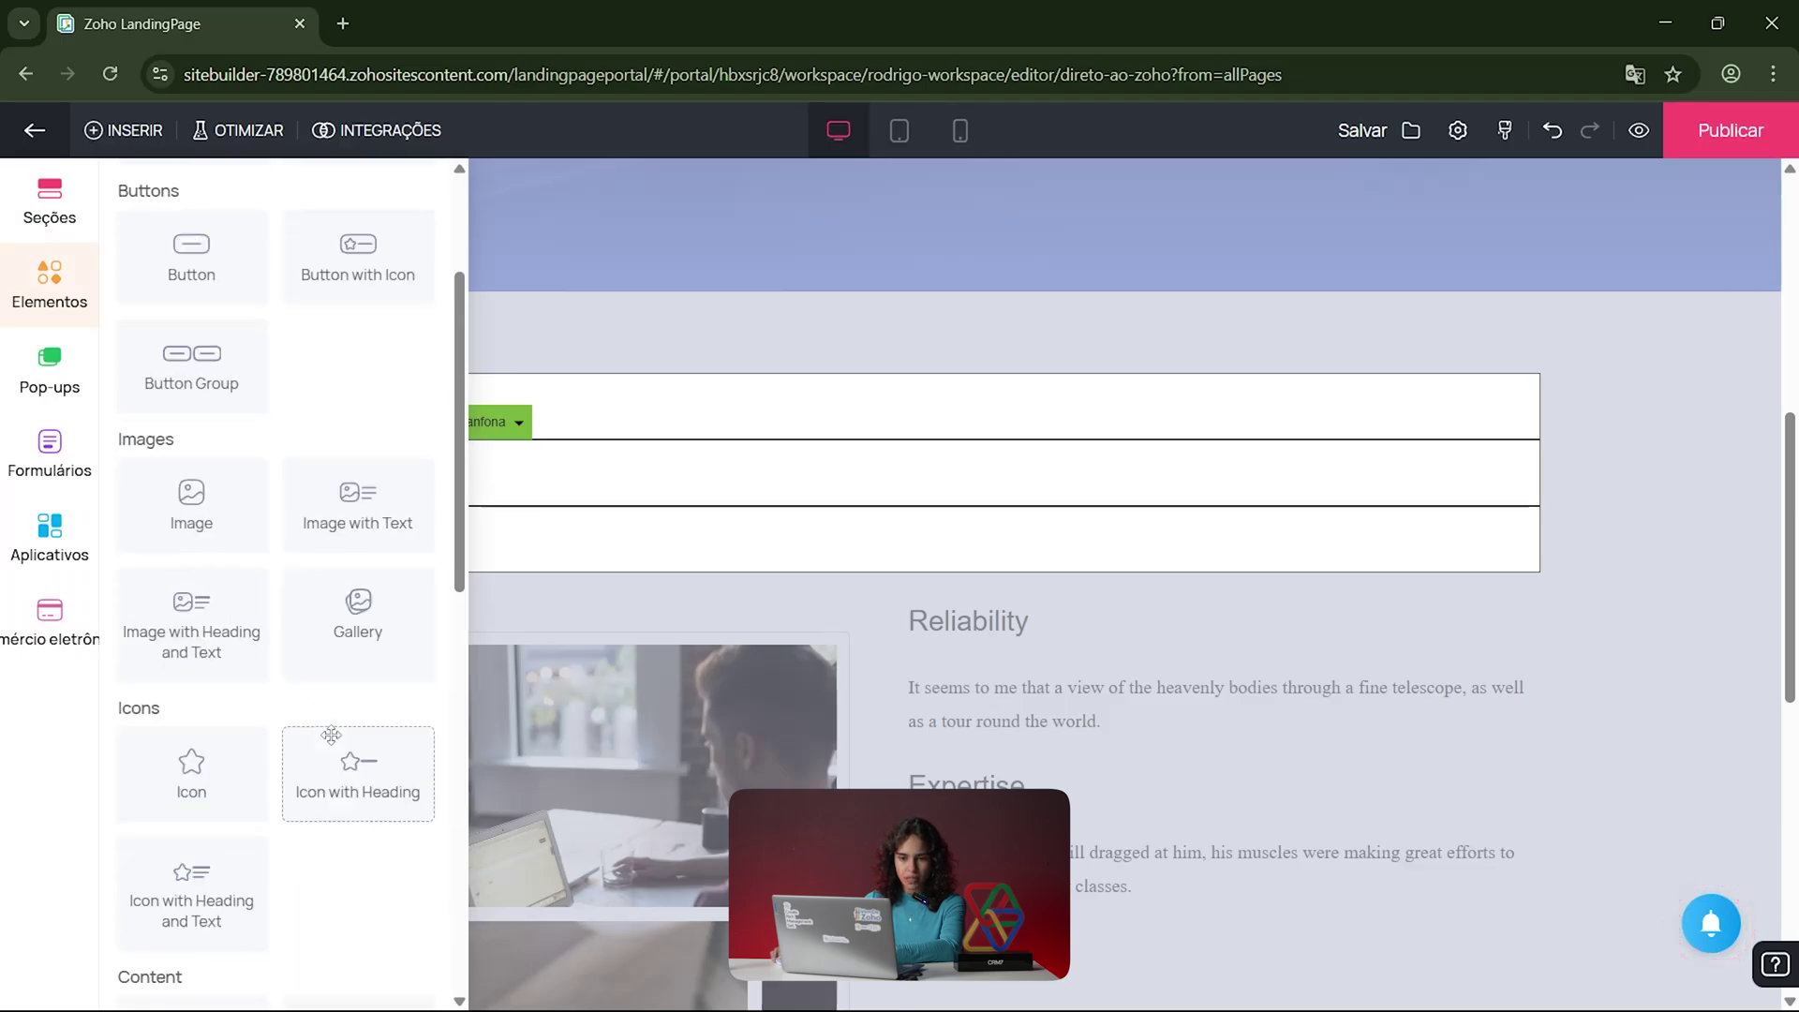
{"action": "scroll", "coordinate": [247, 721], "scroll_direction": "down", "scroll_amount": 3}
{"action": "scroll", "coordinate": [246, 721], "scroll_direction": "down", "scroll_amount": 2}
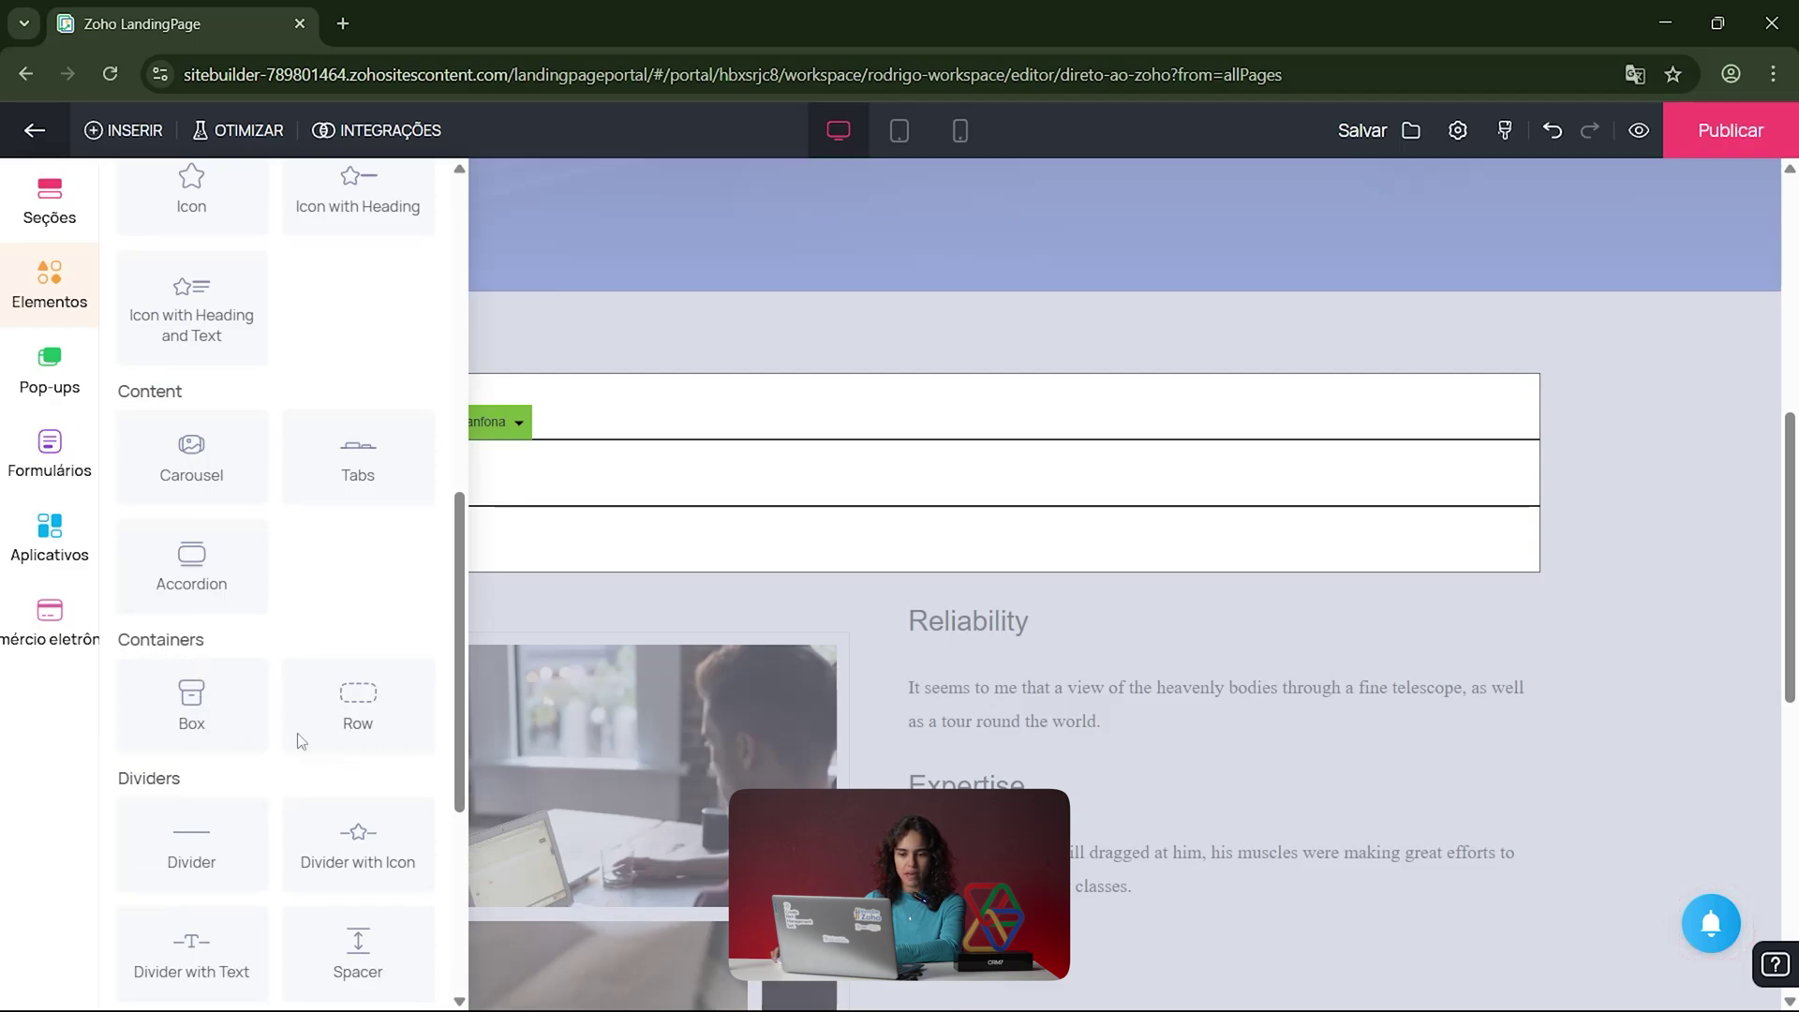
{"action": "scroll", "coordinate": [412, 763], "scroll_direction": "down", "scroll_amount": 1}
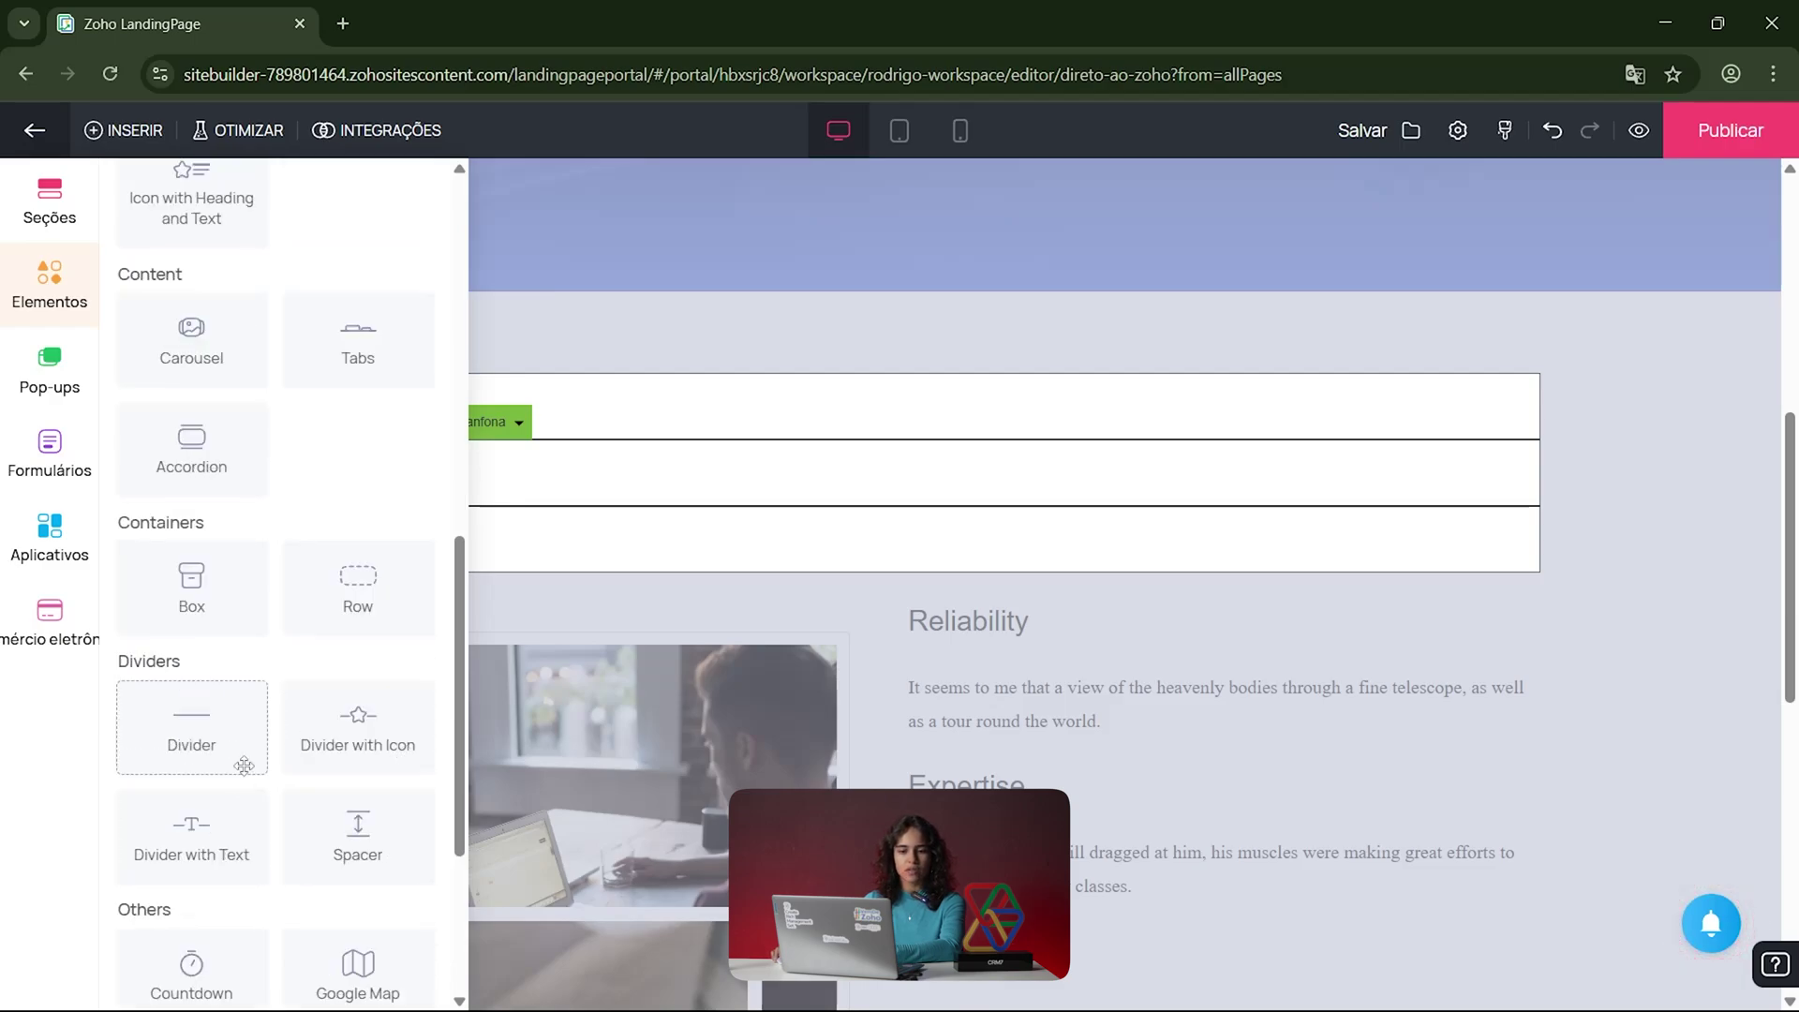
{"action": "scroll", "coordinate": [257, 751], "scroll_direction": "down", "scroll_amount": 1}
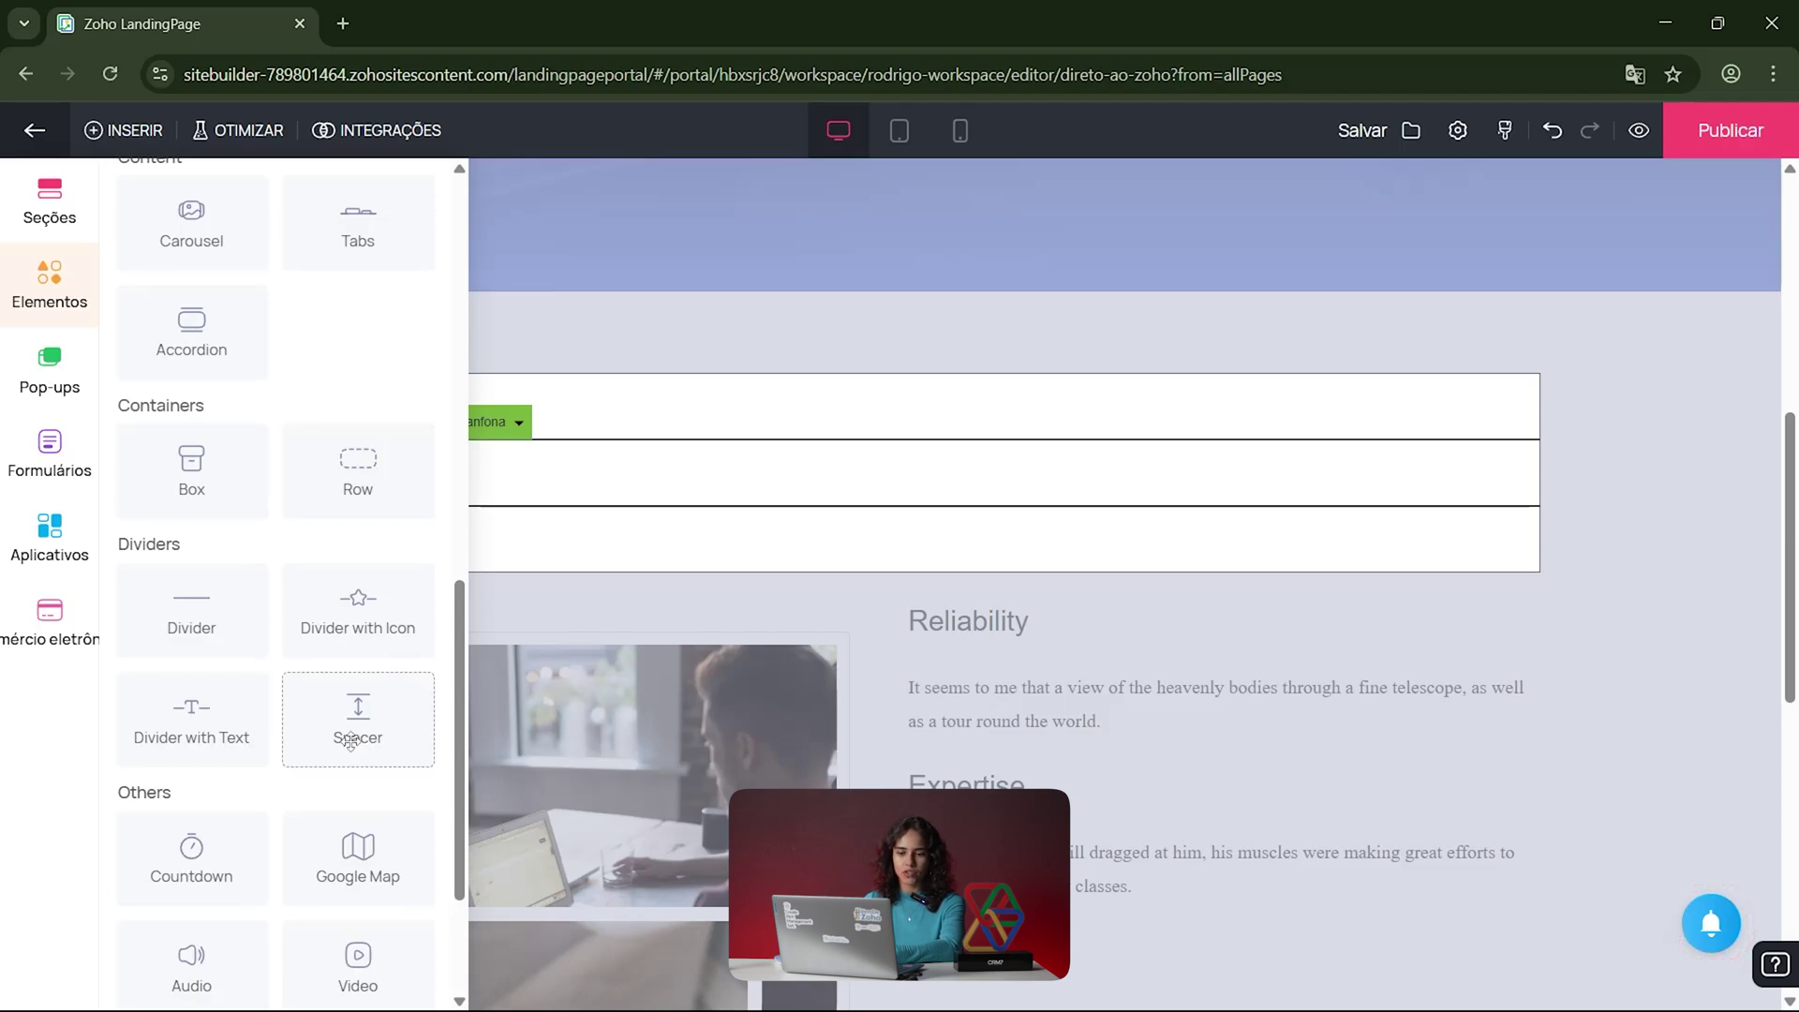
{"action": "scroll", "coordinate": [351, 743], "scroll_direction": "down", "scroll_amount": 1}
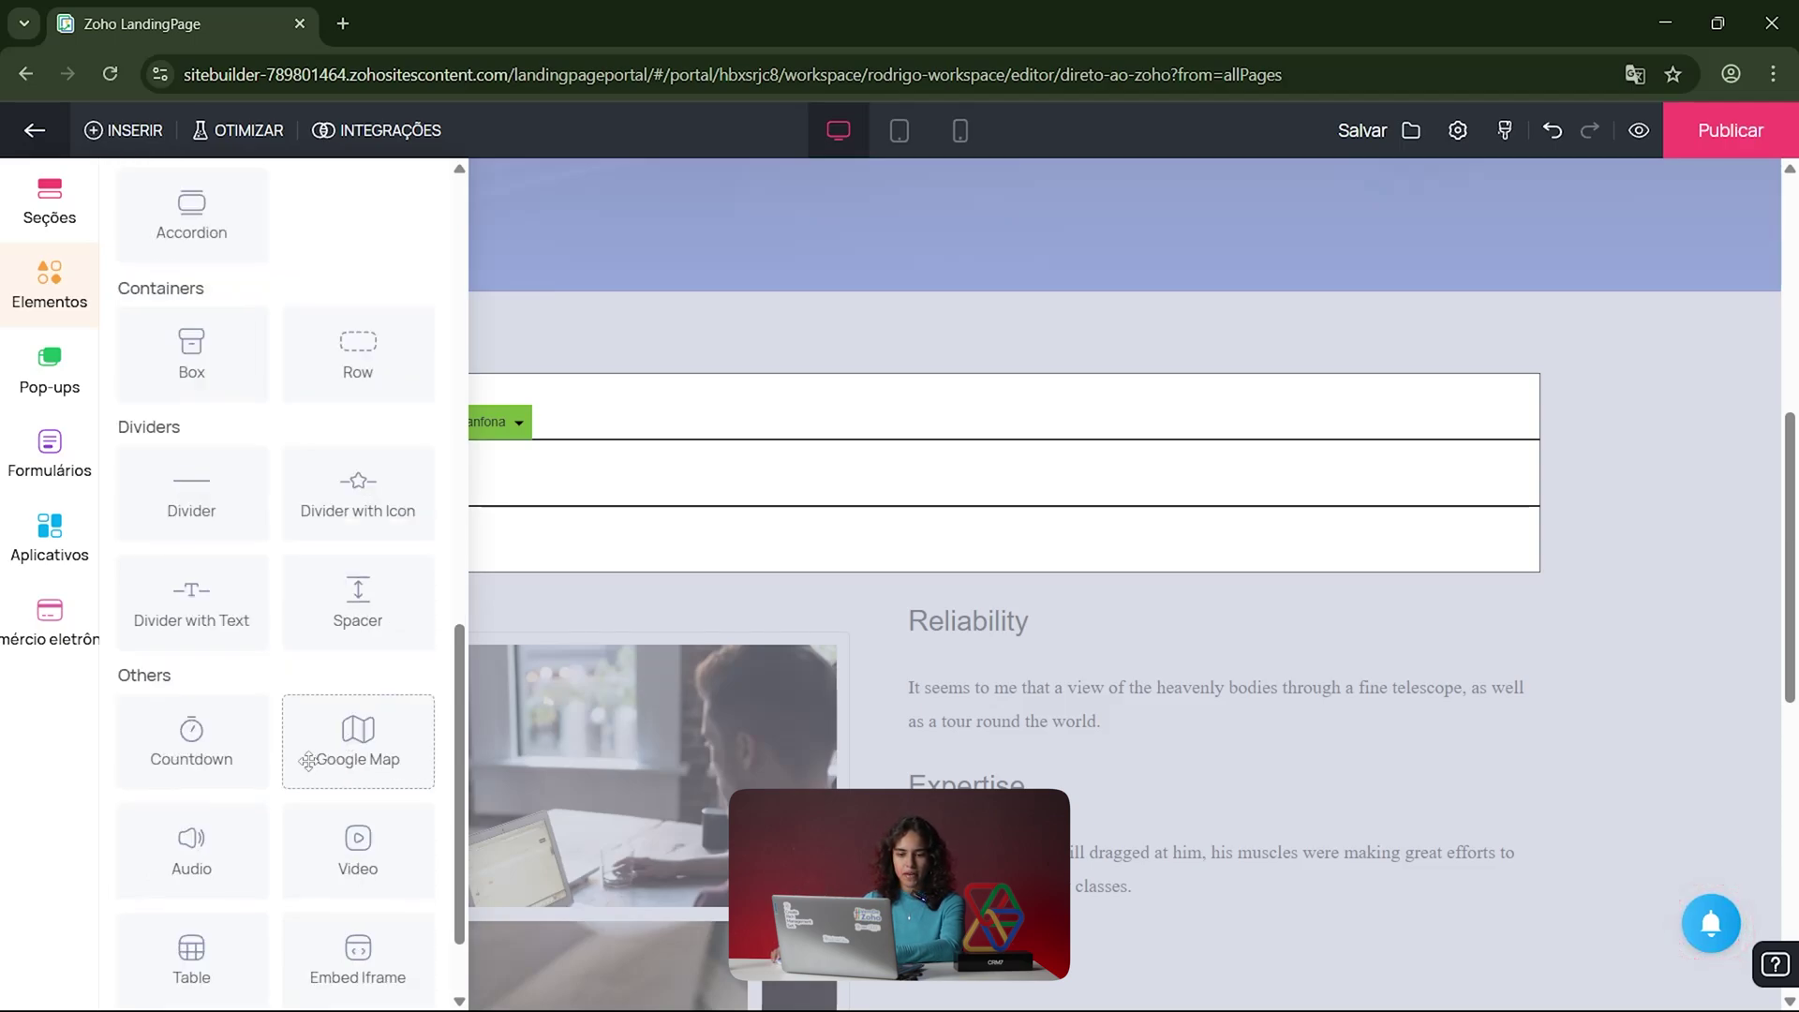
{"action": "scroll", "coordinate": [308, 759], "scroll_direction": "down", "scroll_amount": 1}
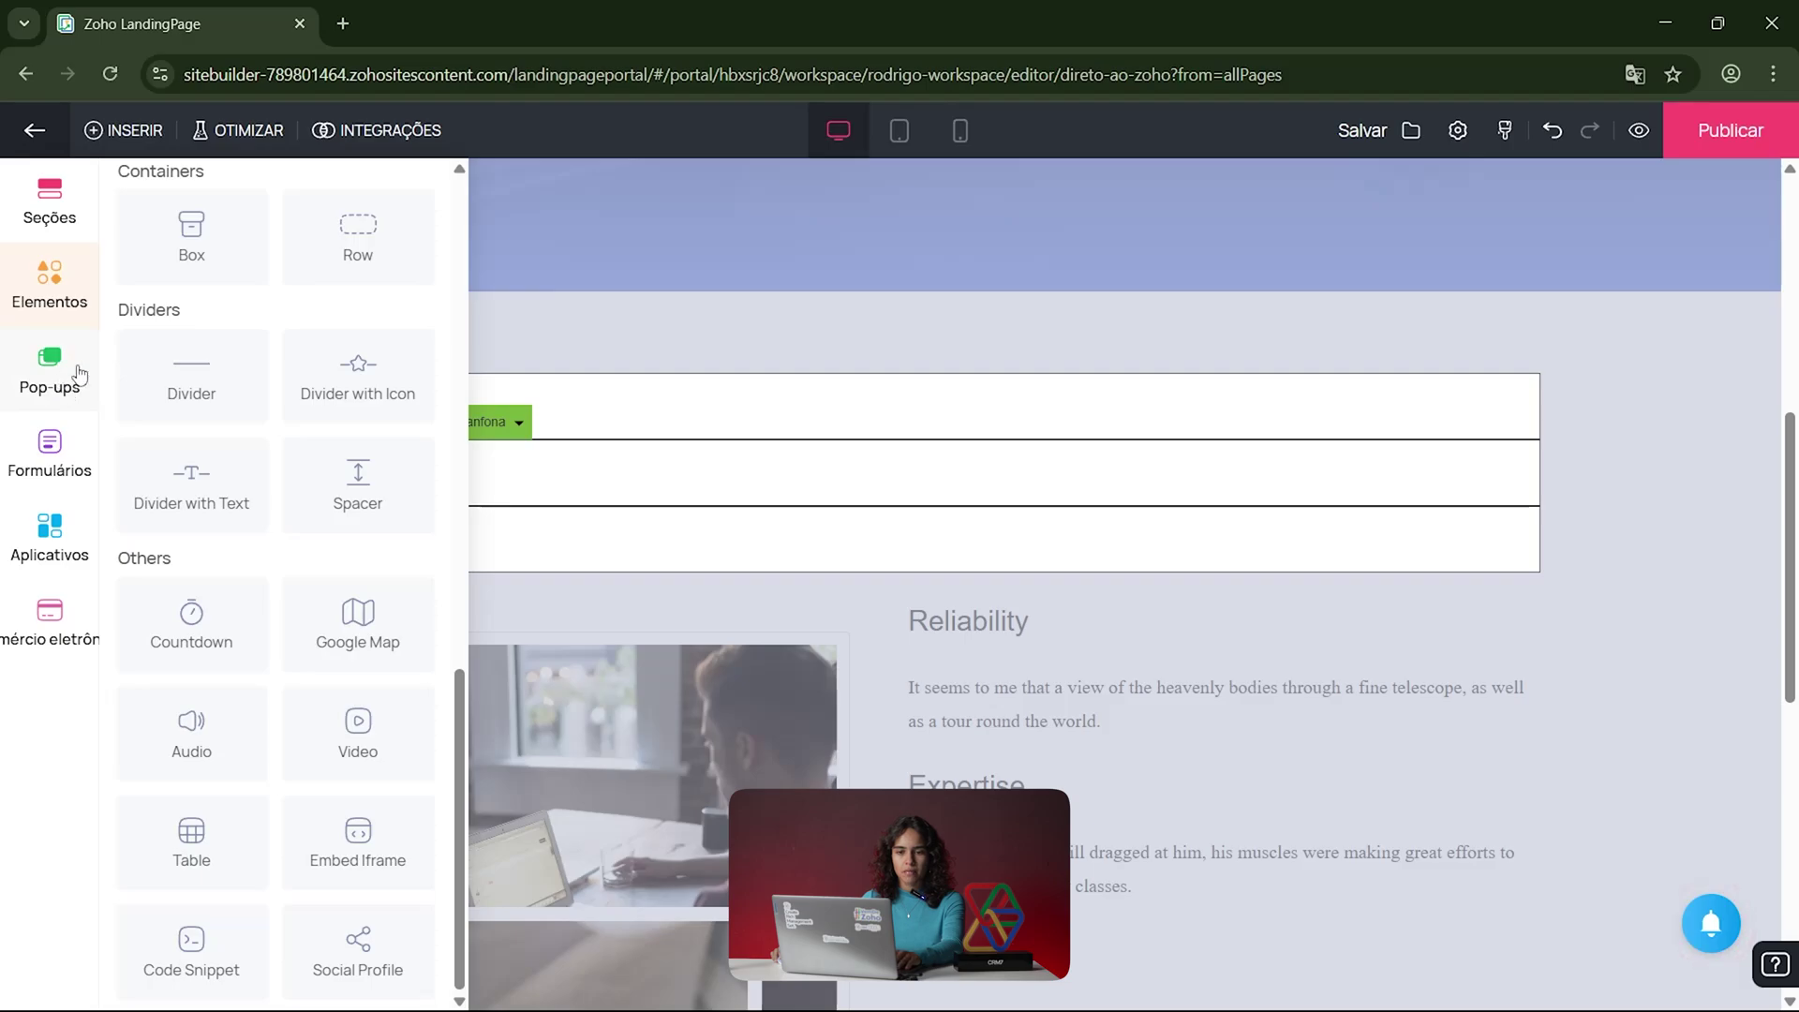
{"action": "scroll", "coordinate": [319, 442], "scroll_direction": "up", "scroll_amount": 10}
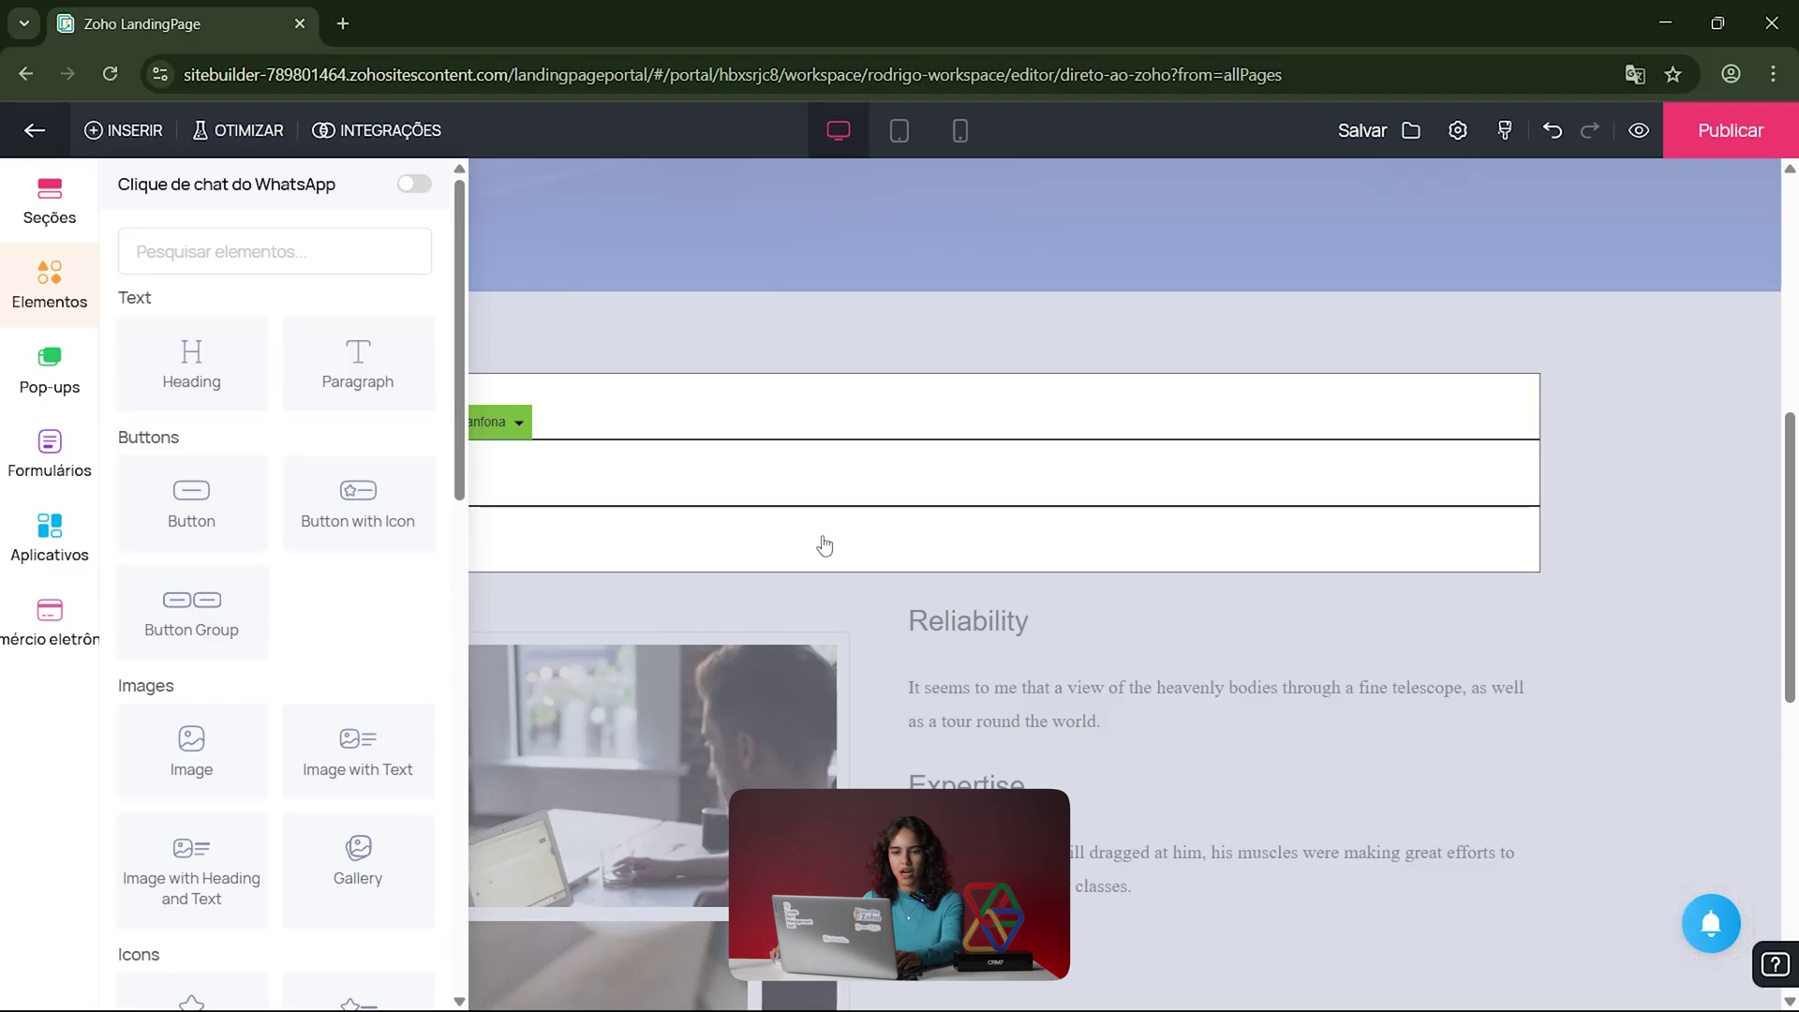
Step: Place a 'This is a Heading' element left of the accordion, then view the tablet layout
{"action": "left_click", "coordinate": [524, 487]}
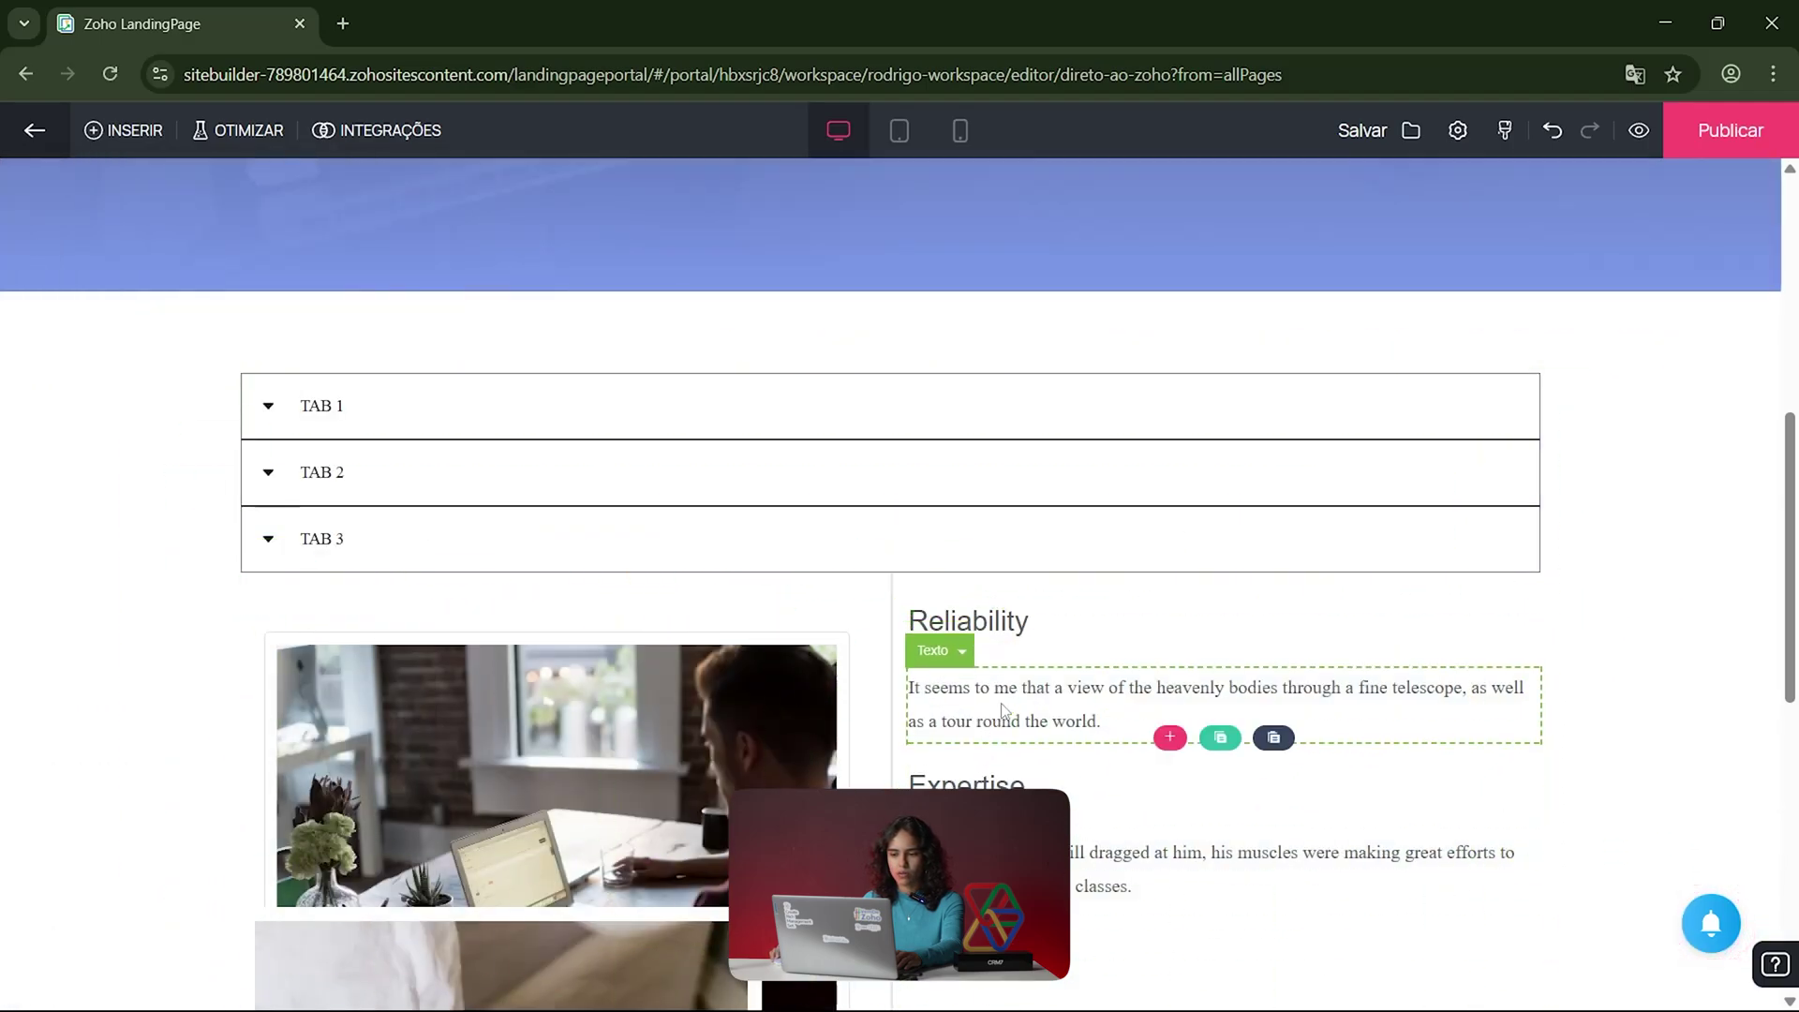
{"action": "left_click", "coordinate": [105, 133]}
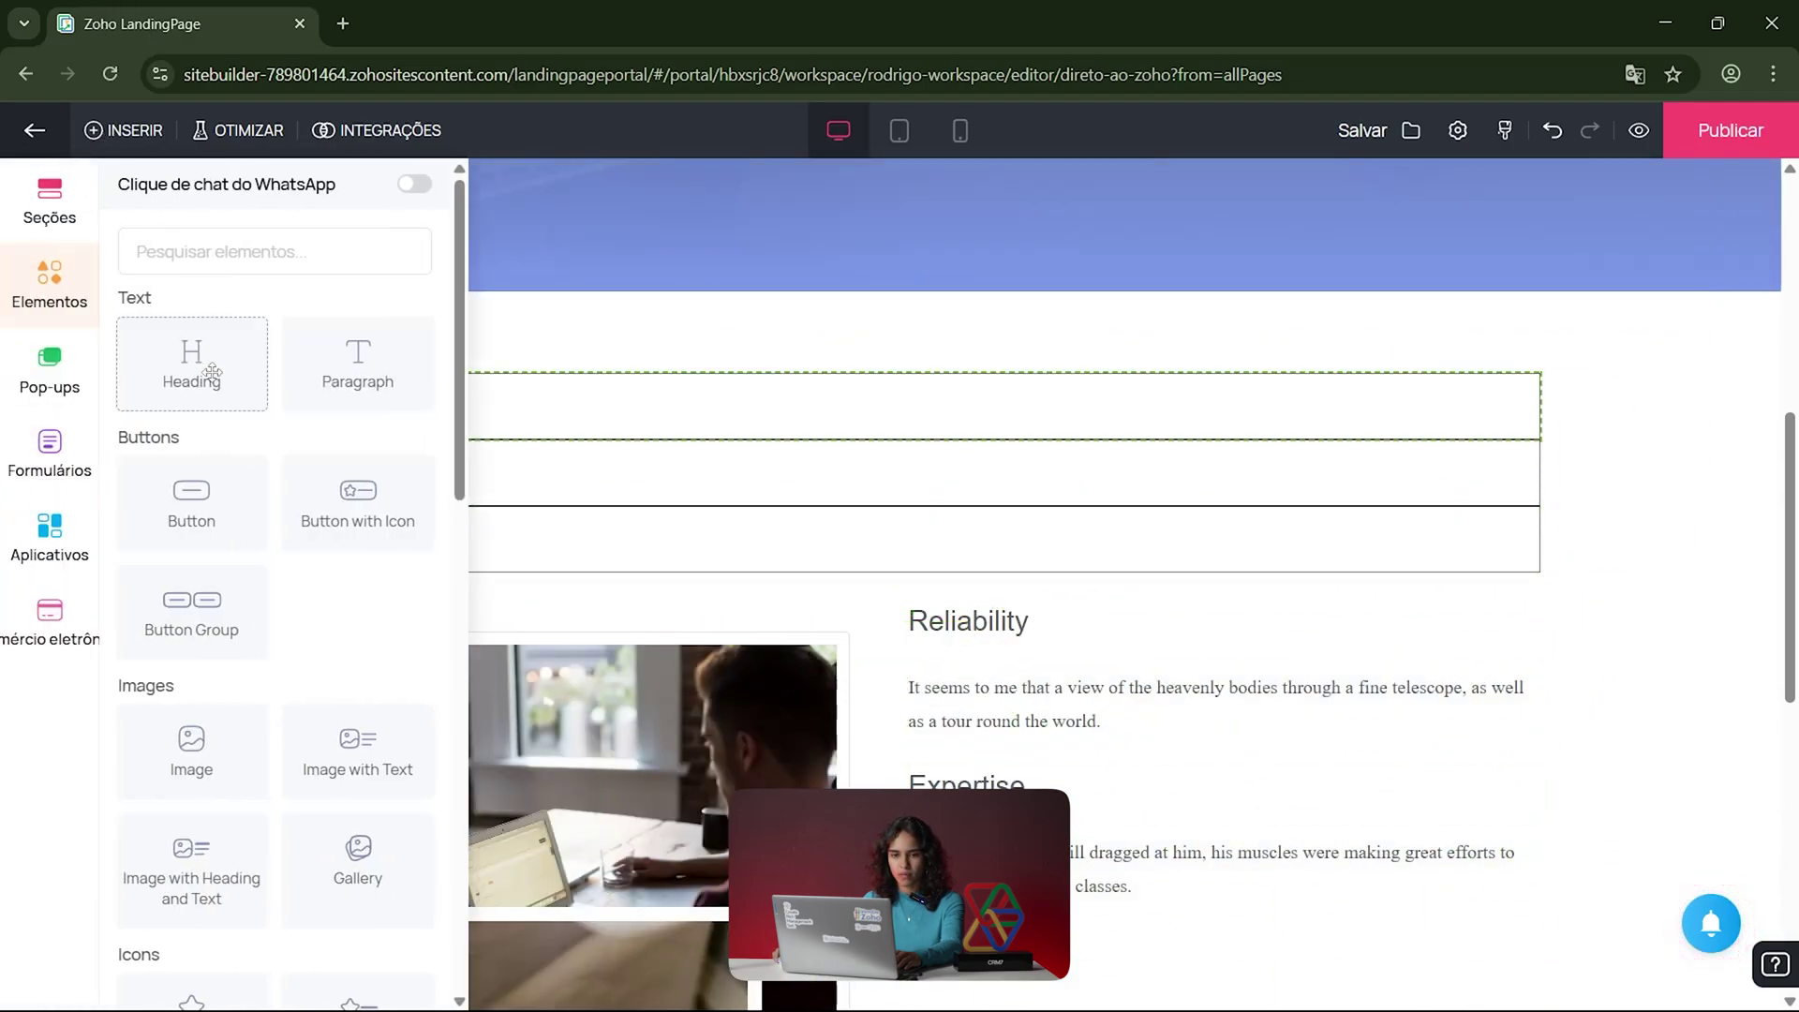
{"action": "left_click_drag", "start_coordinate": [229, 373], "coordinate": [999, 525]}
{"action": "left_click", "coordinate": [127, 140]}
{"action": "left_click_drag", "start_coordinate": [195, 353], "coordinate": [253, 502]}
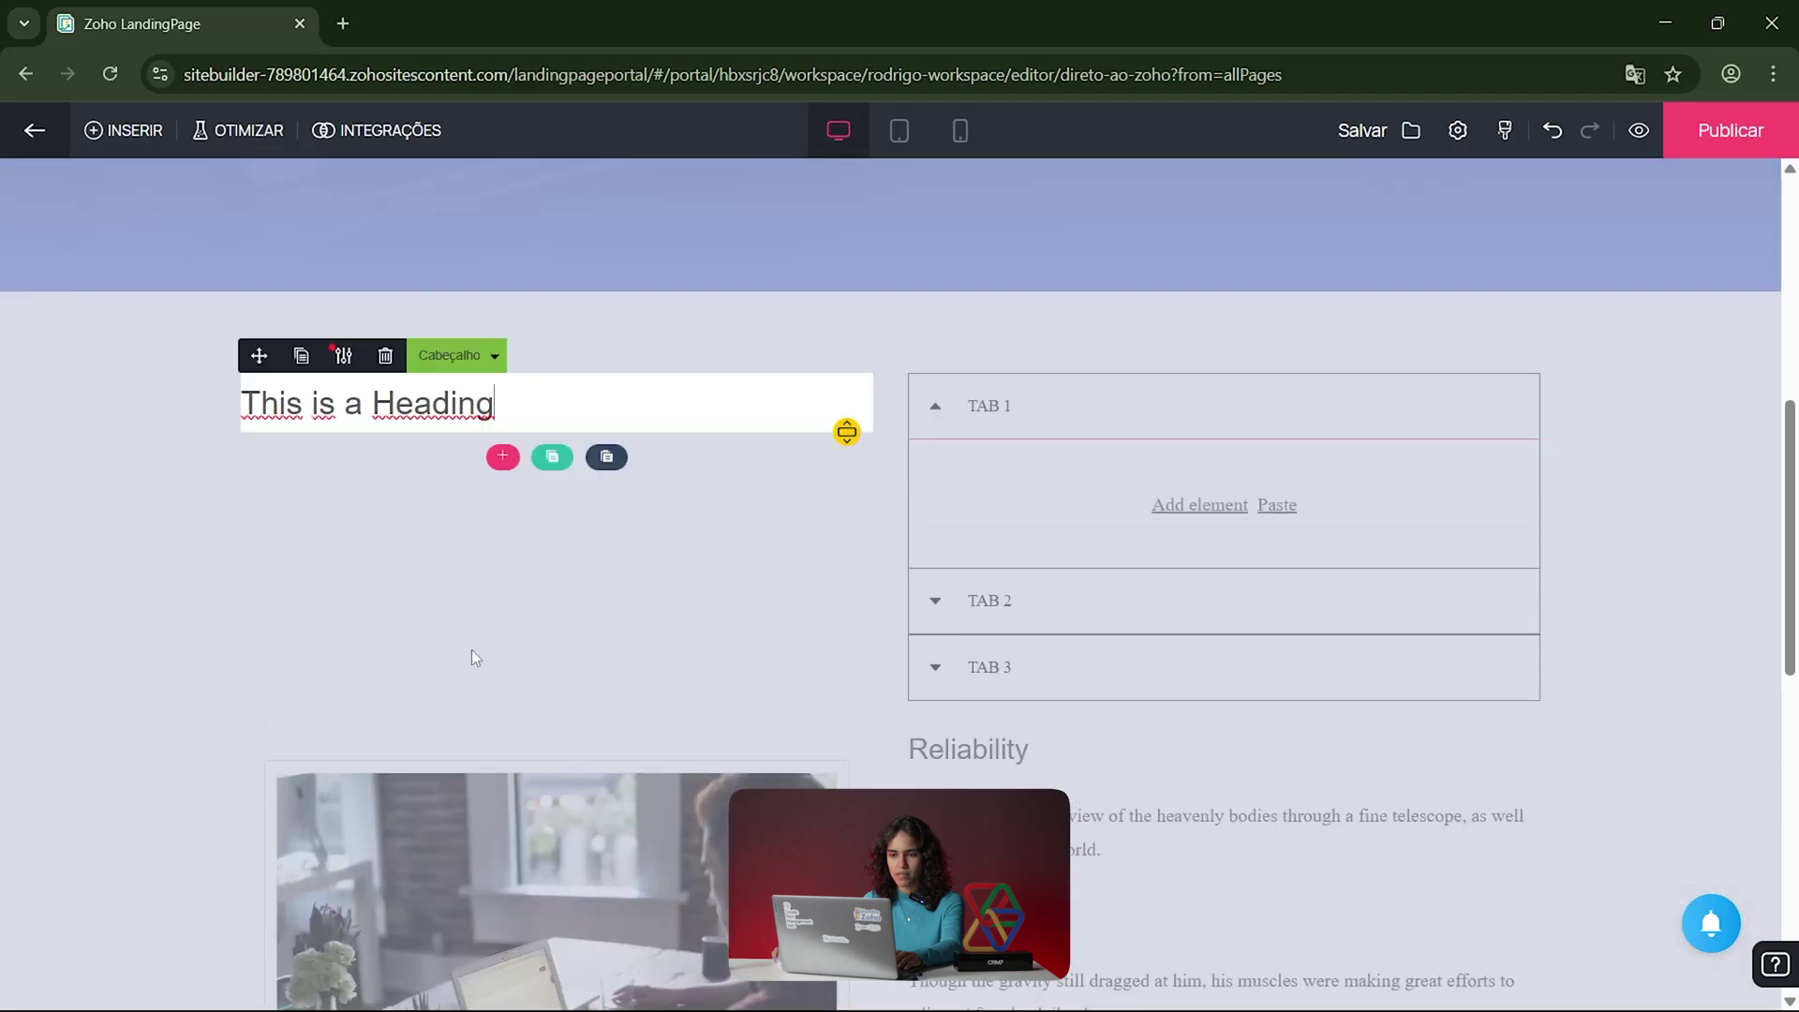
{"action": "left_click", "coordinate": [368, 532]}
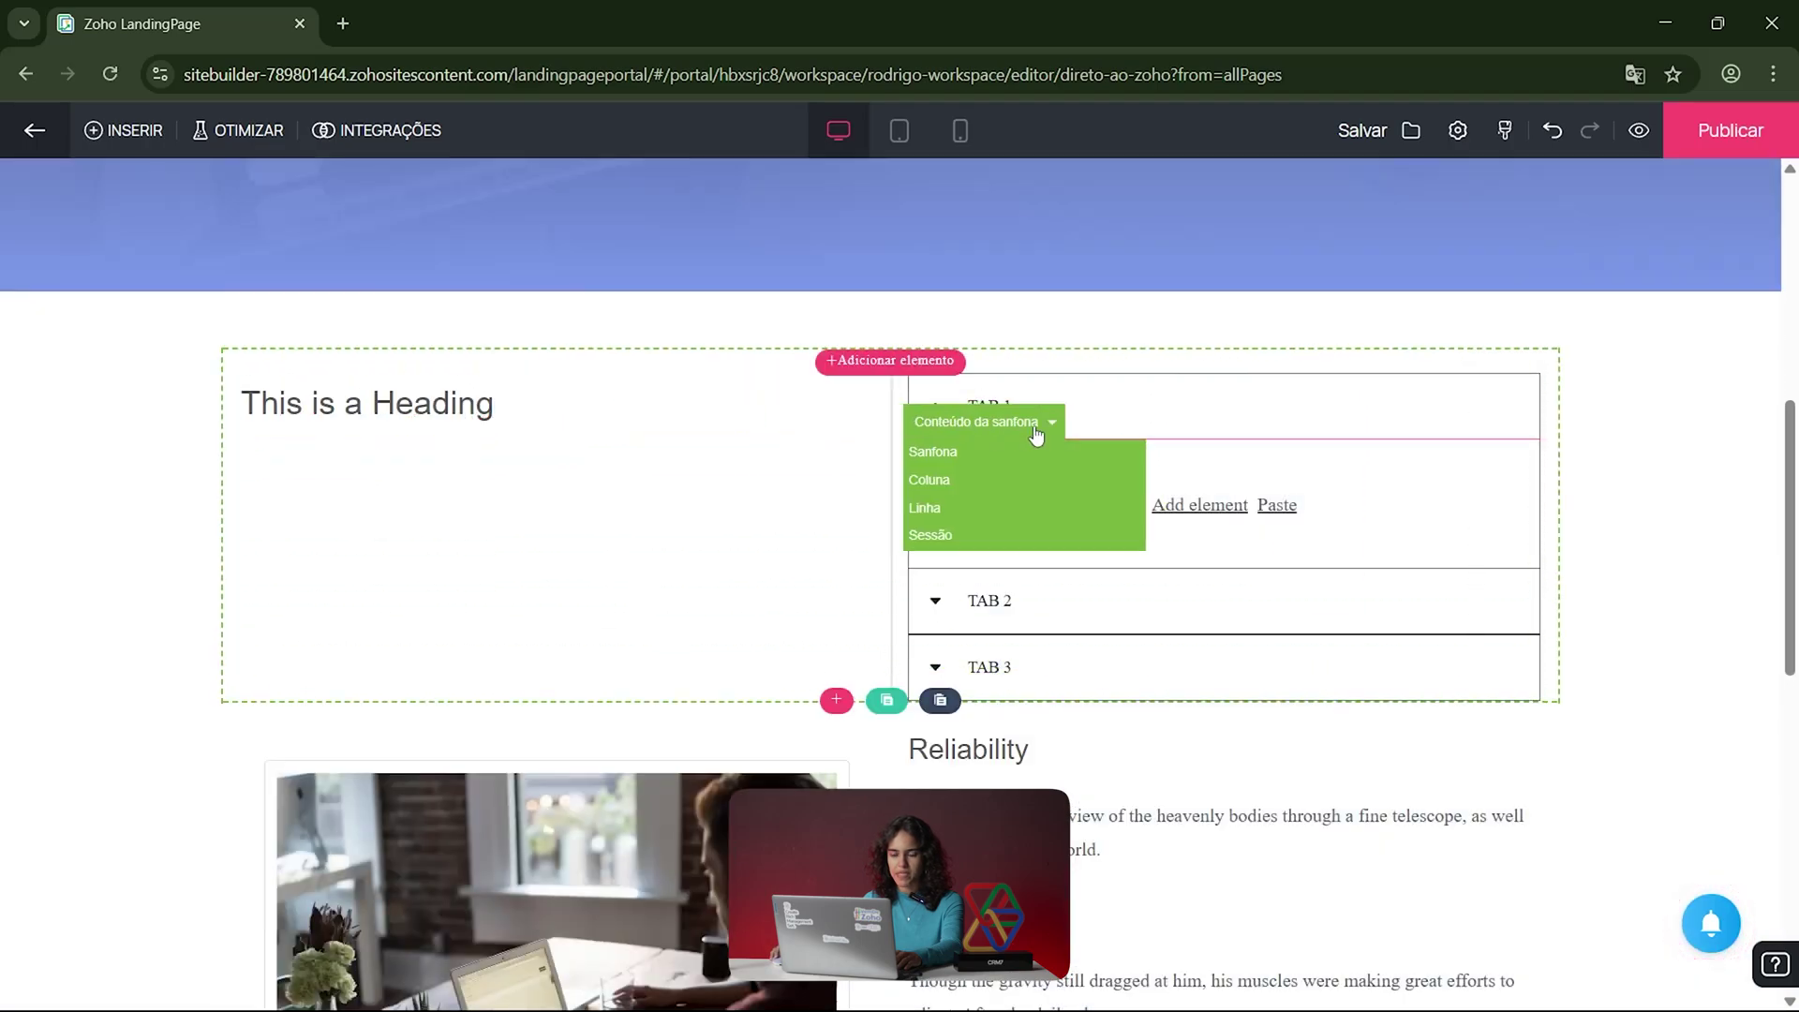
{"action": "left_click", "coordinate": [899, 130]}
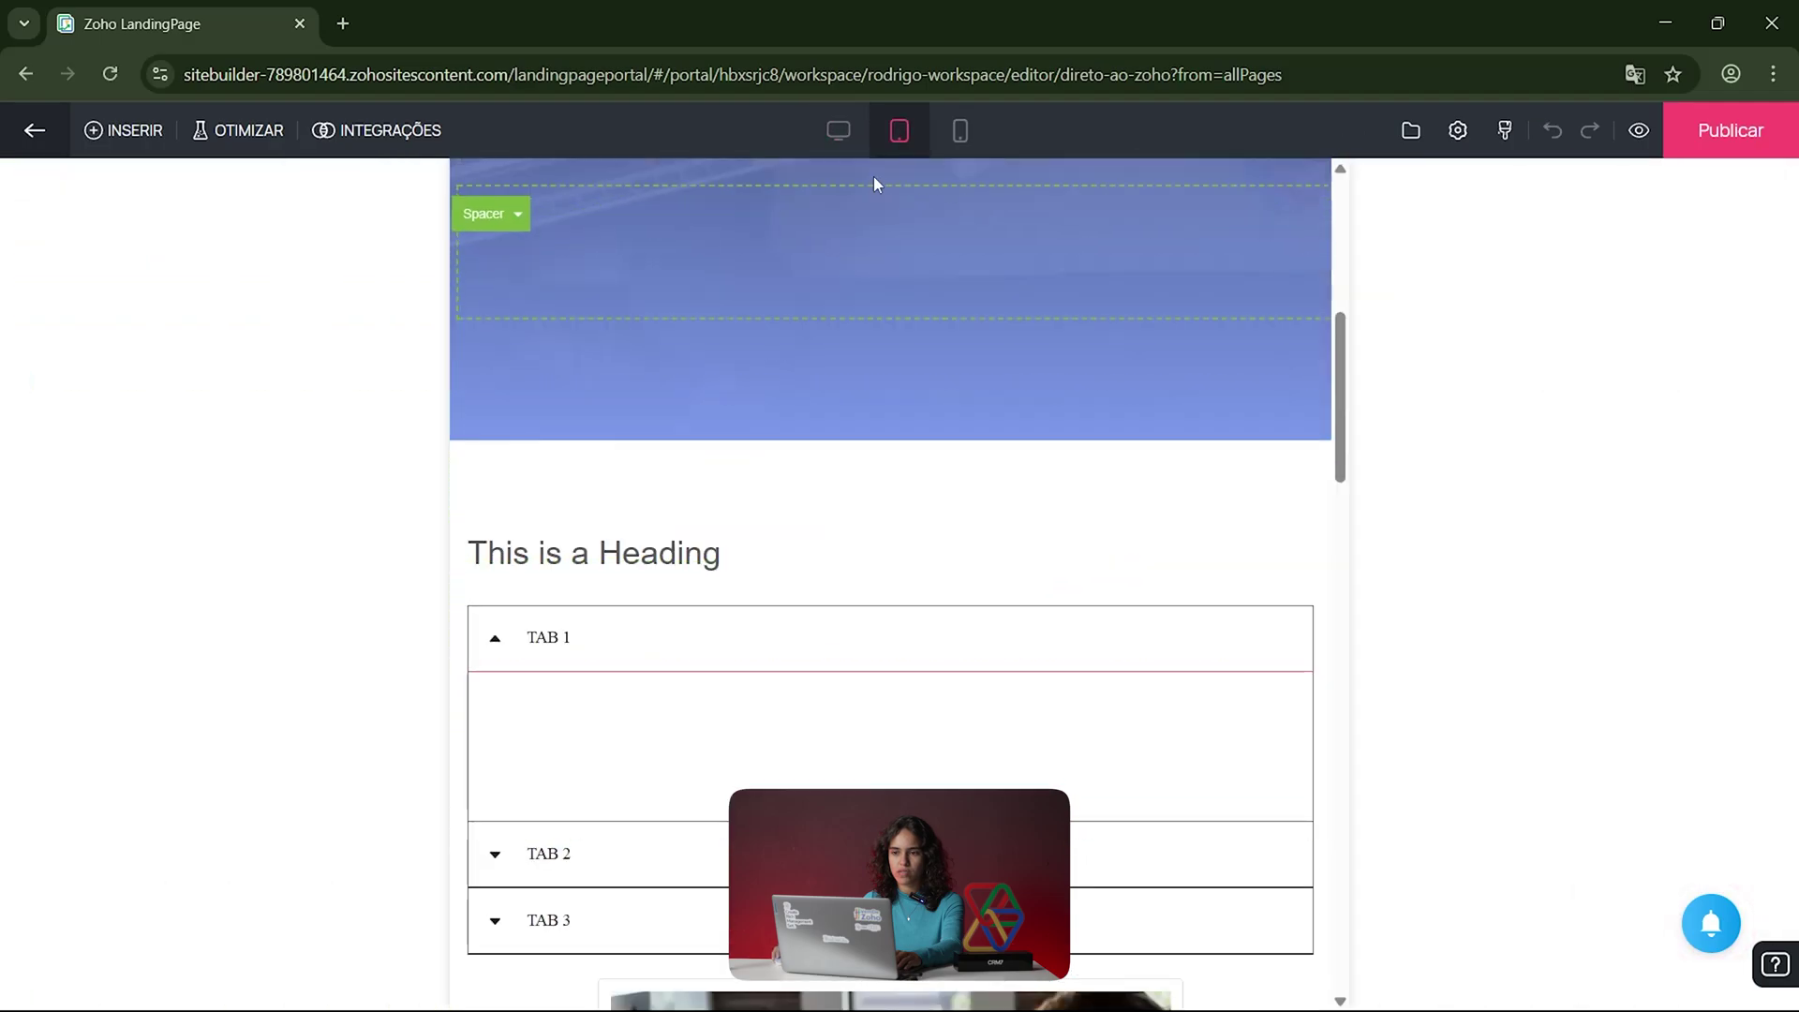
Step: In mobile preview, adjust the spacing of the DIRETO AO ZOHO heading block
{"action": "scroll", "coordinate": [1036, 609], "scroll_direction": "down", "scroll_amount": 7}
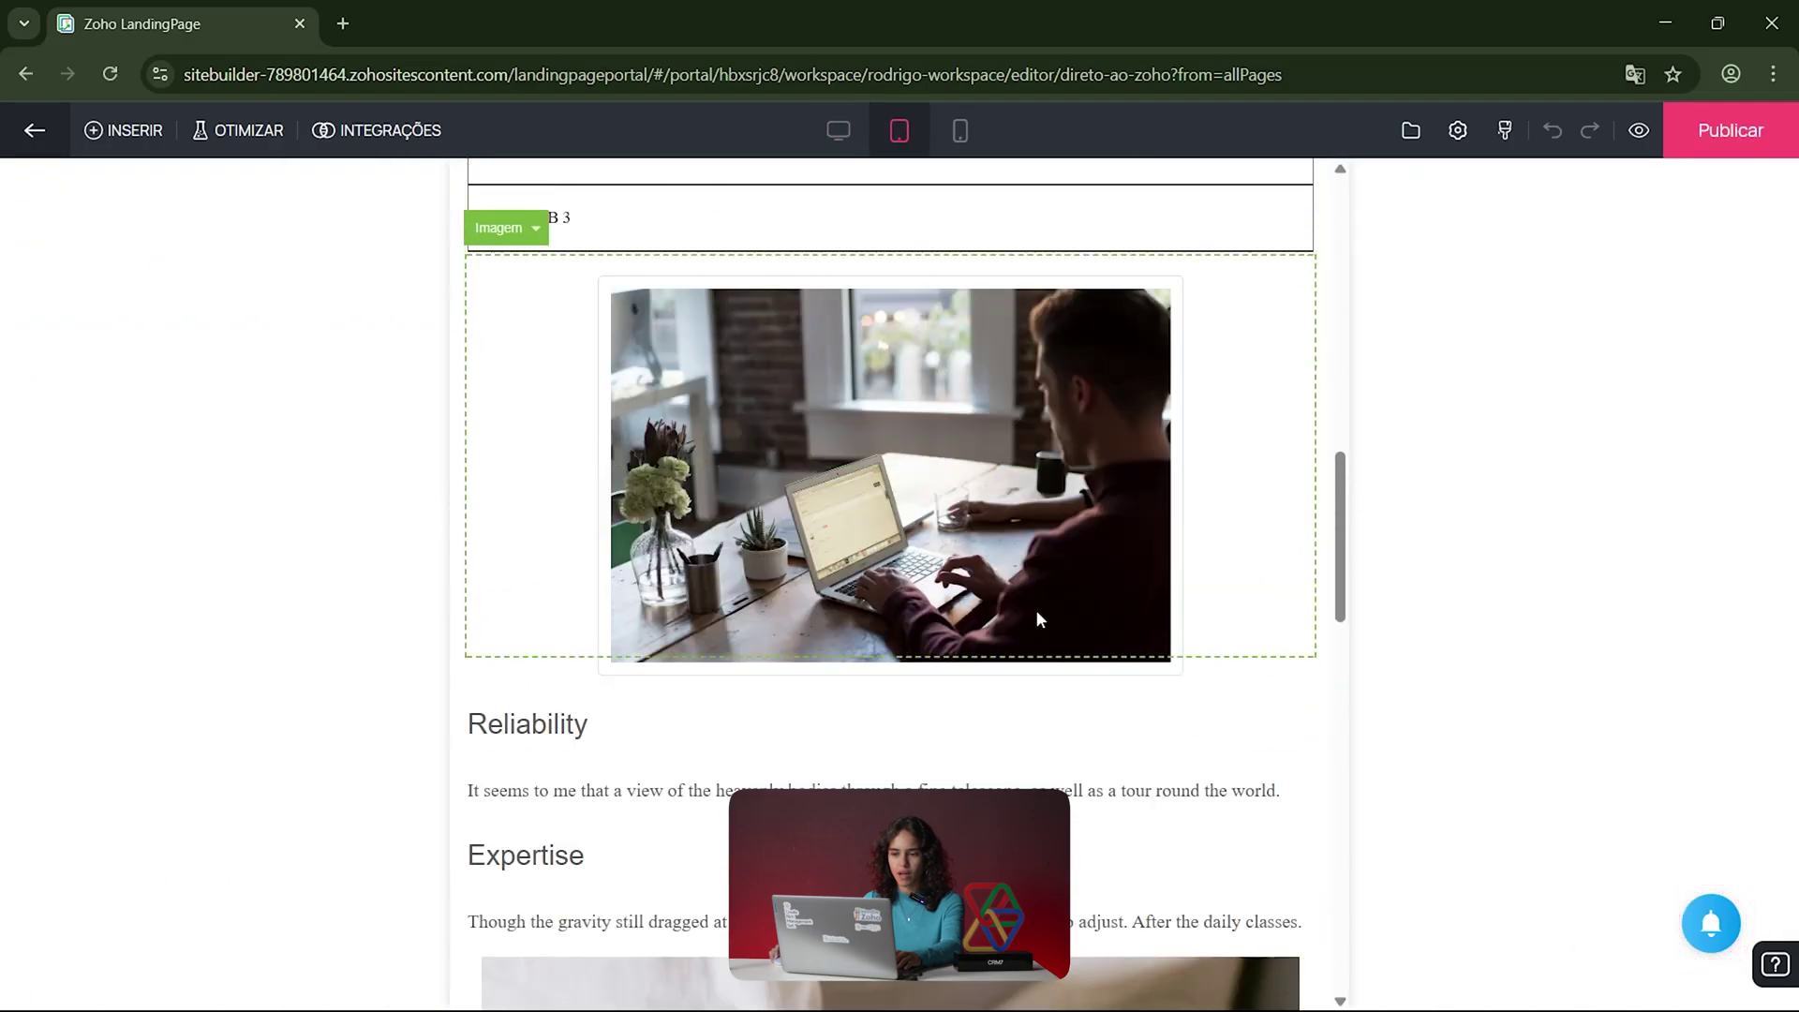
{"action": "scroll", "coordinate": [1036, 609], "scroll_direction": "up", "scroll_amount": 2}
{"action": "left_click", "coordinate": [961, 130]}
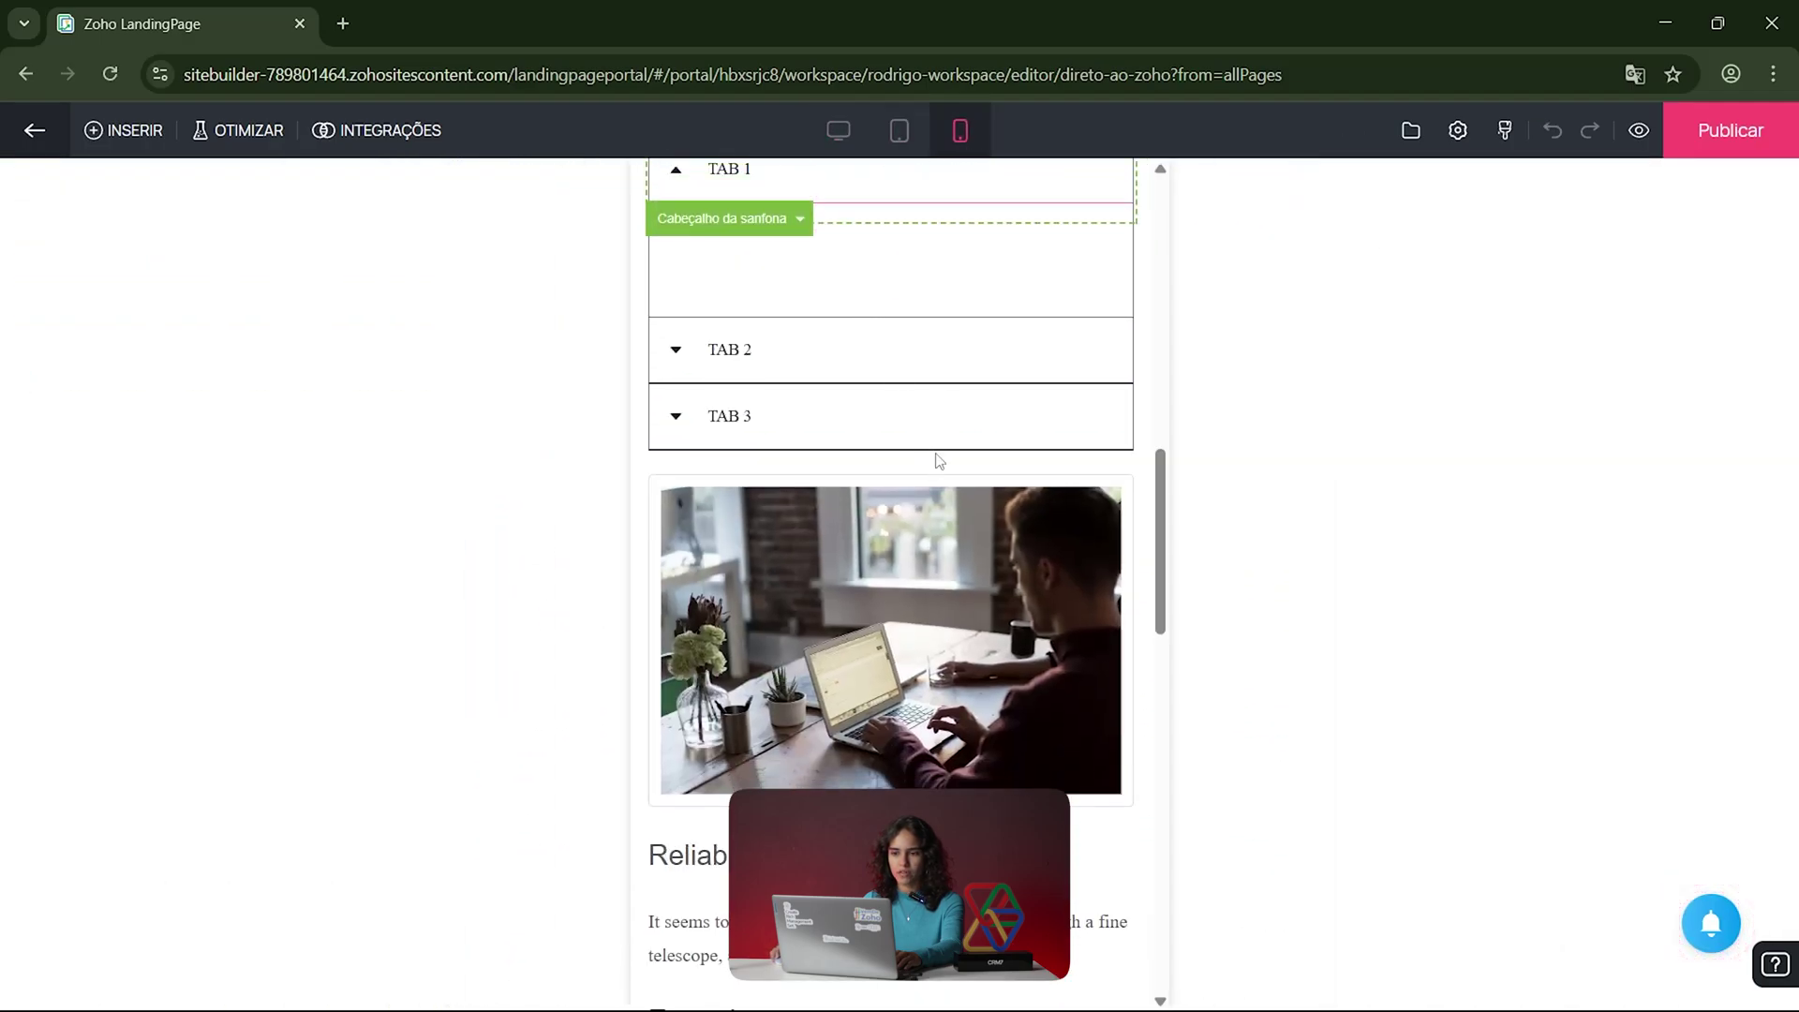
{"action": "scroll", "coordinate": [938, 462], "scroll_direction": "down", "scroll_amount": 2}
{"action": "scroll", "coordinate": [816, 337], "scroll_direction": "up", "scroll_amount": 8}
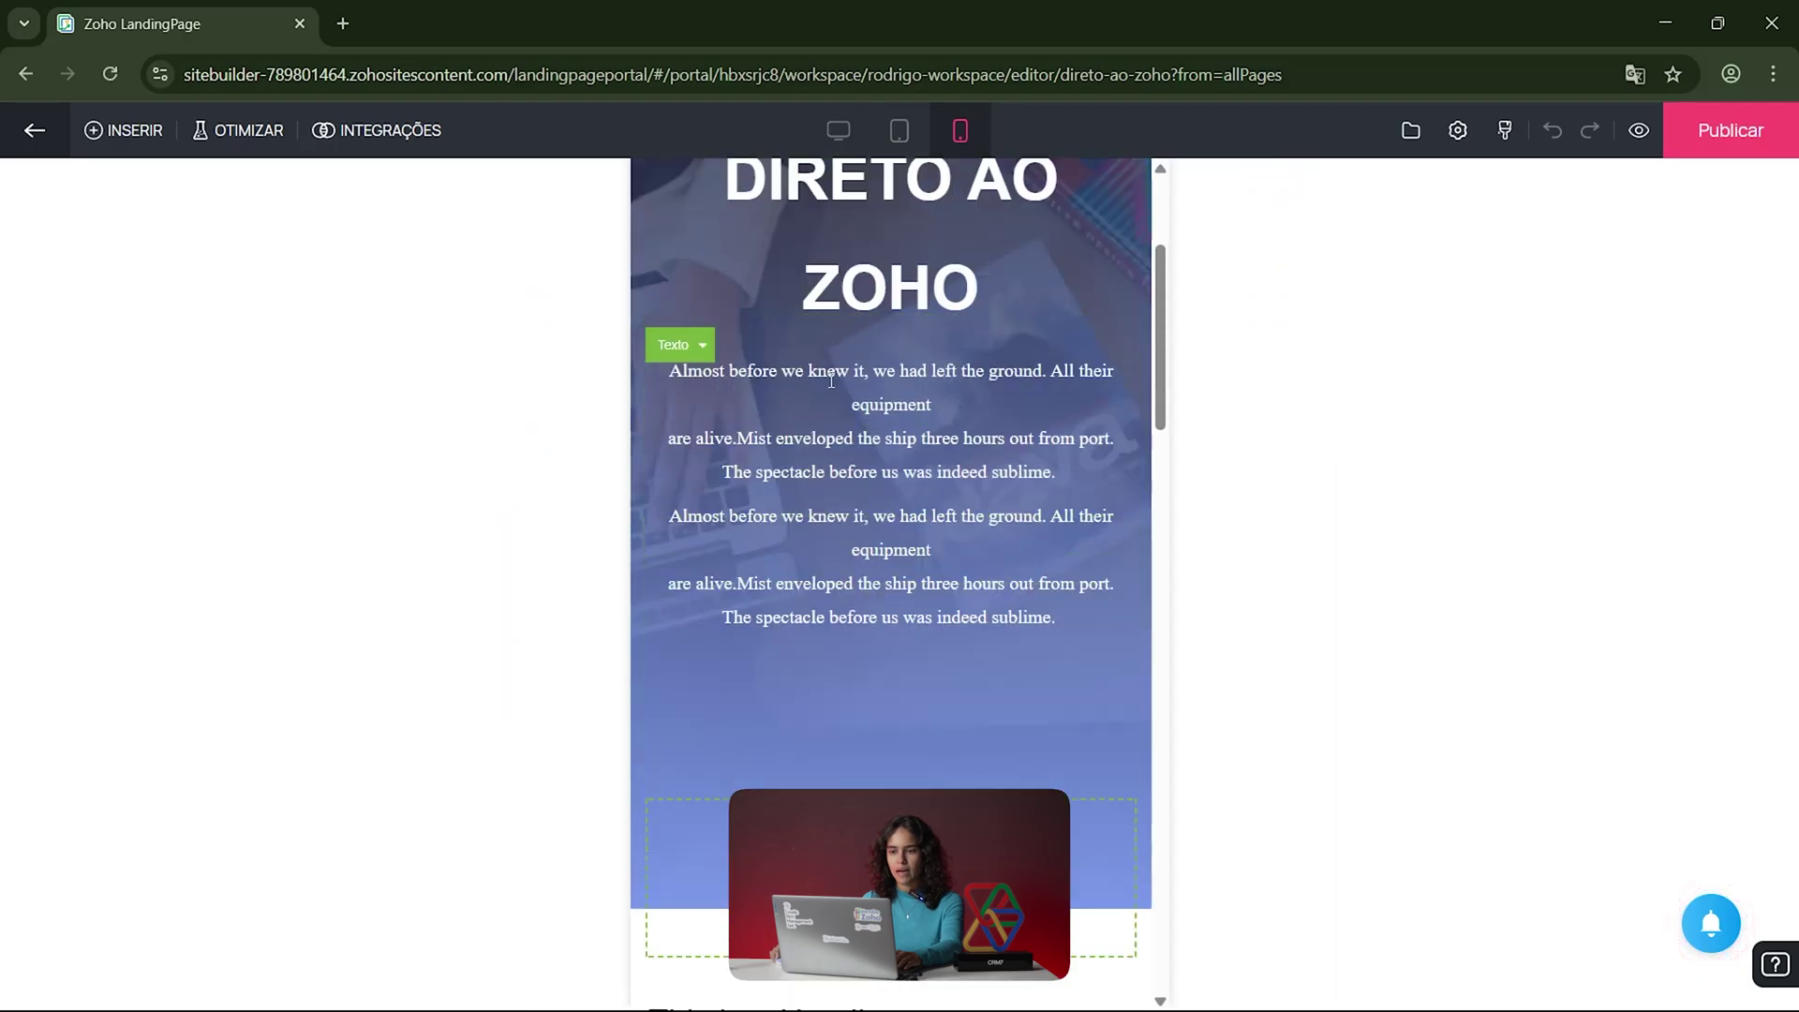
{"action": "scroll", "coordinate": [864, 374], "scroll_direction": "down", "scroll_amount": 4}
{"action": "scroll", "coordinate": [883, 412], "scroll_direction": "down", "scroll_amount": 8}
{"action": "scroll", "coordinate": [883, 418], "scroll_direction": "up", "scroll_amount": 14}
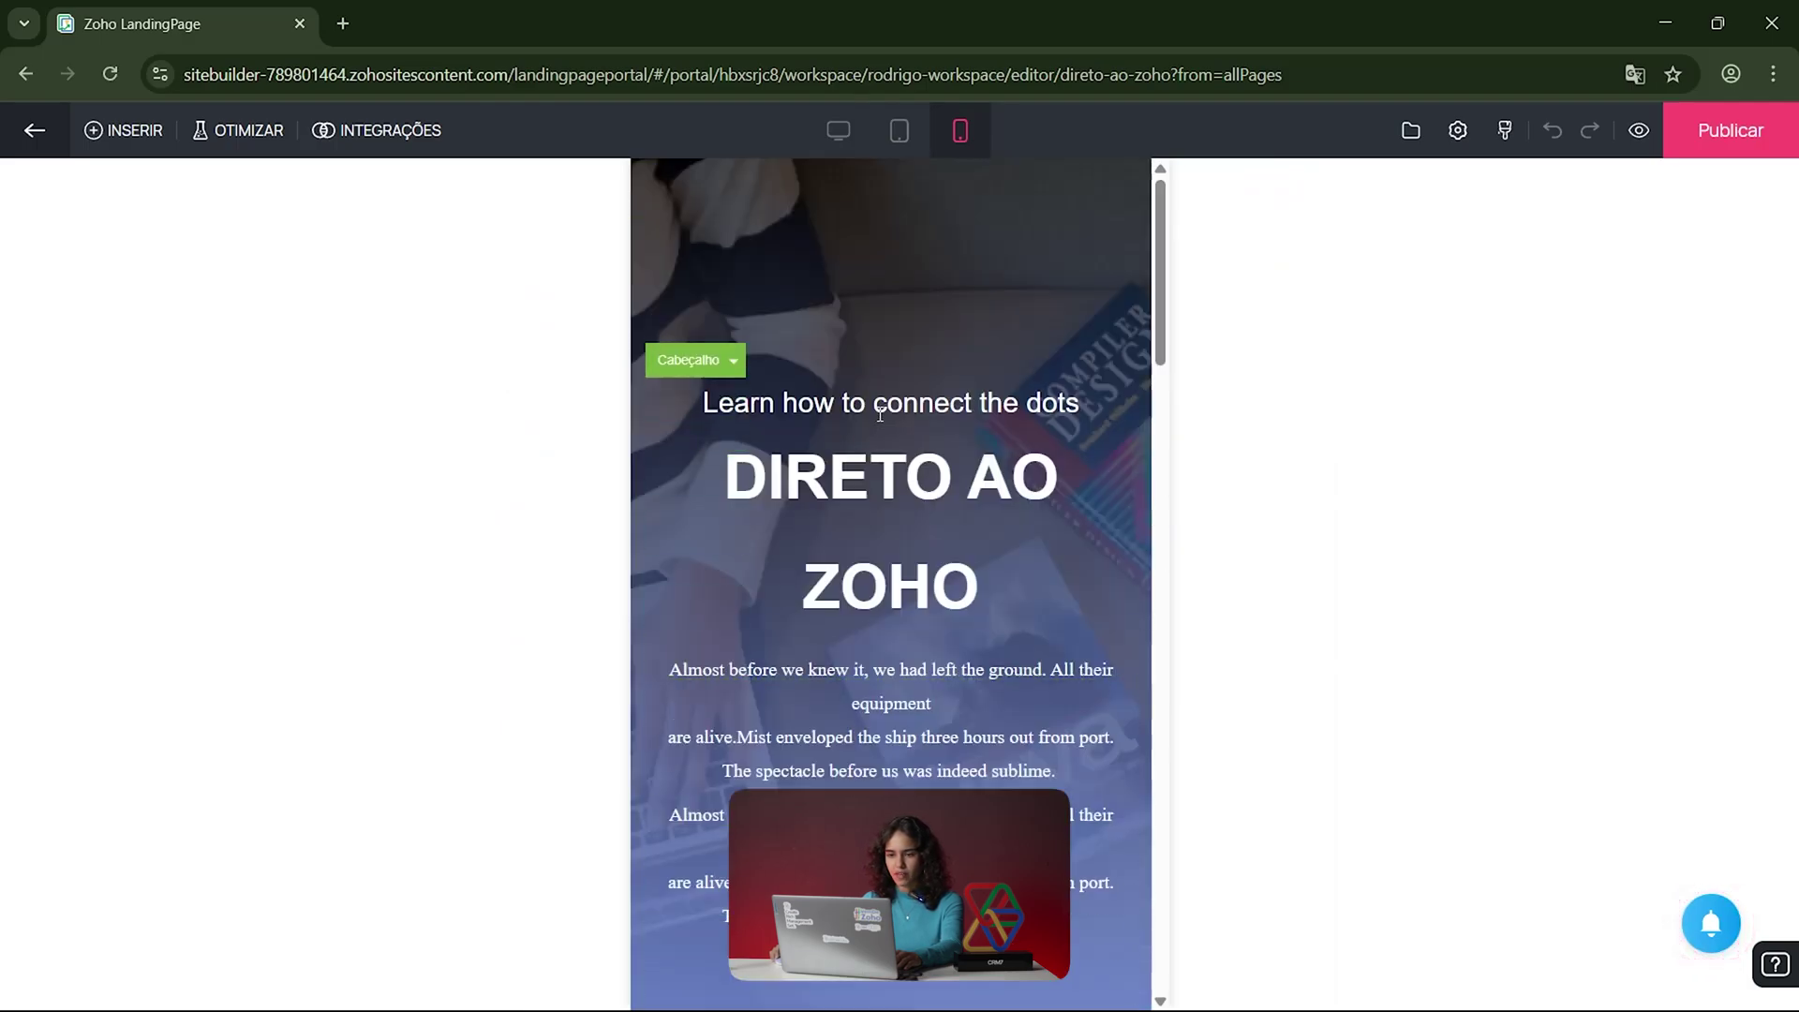
{"action": "left_click", "coordinate": [849, 543]}
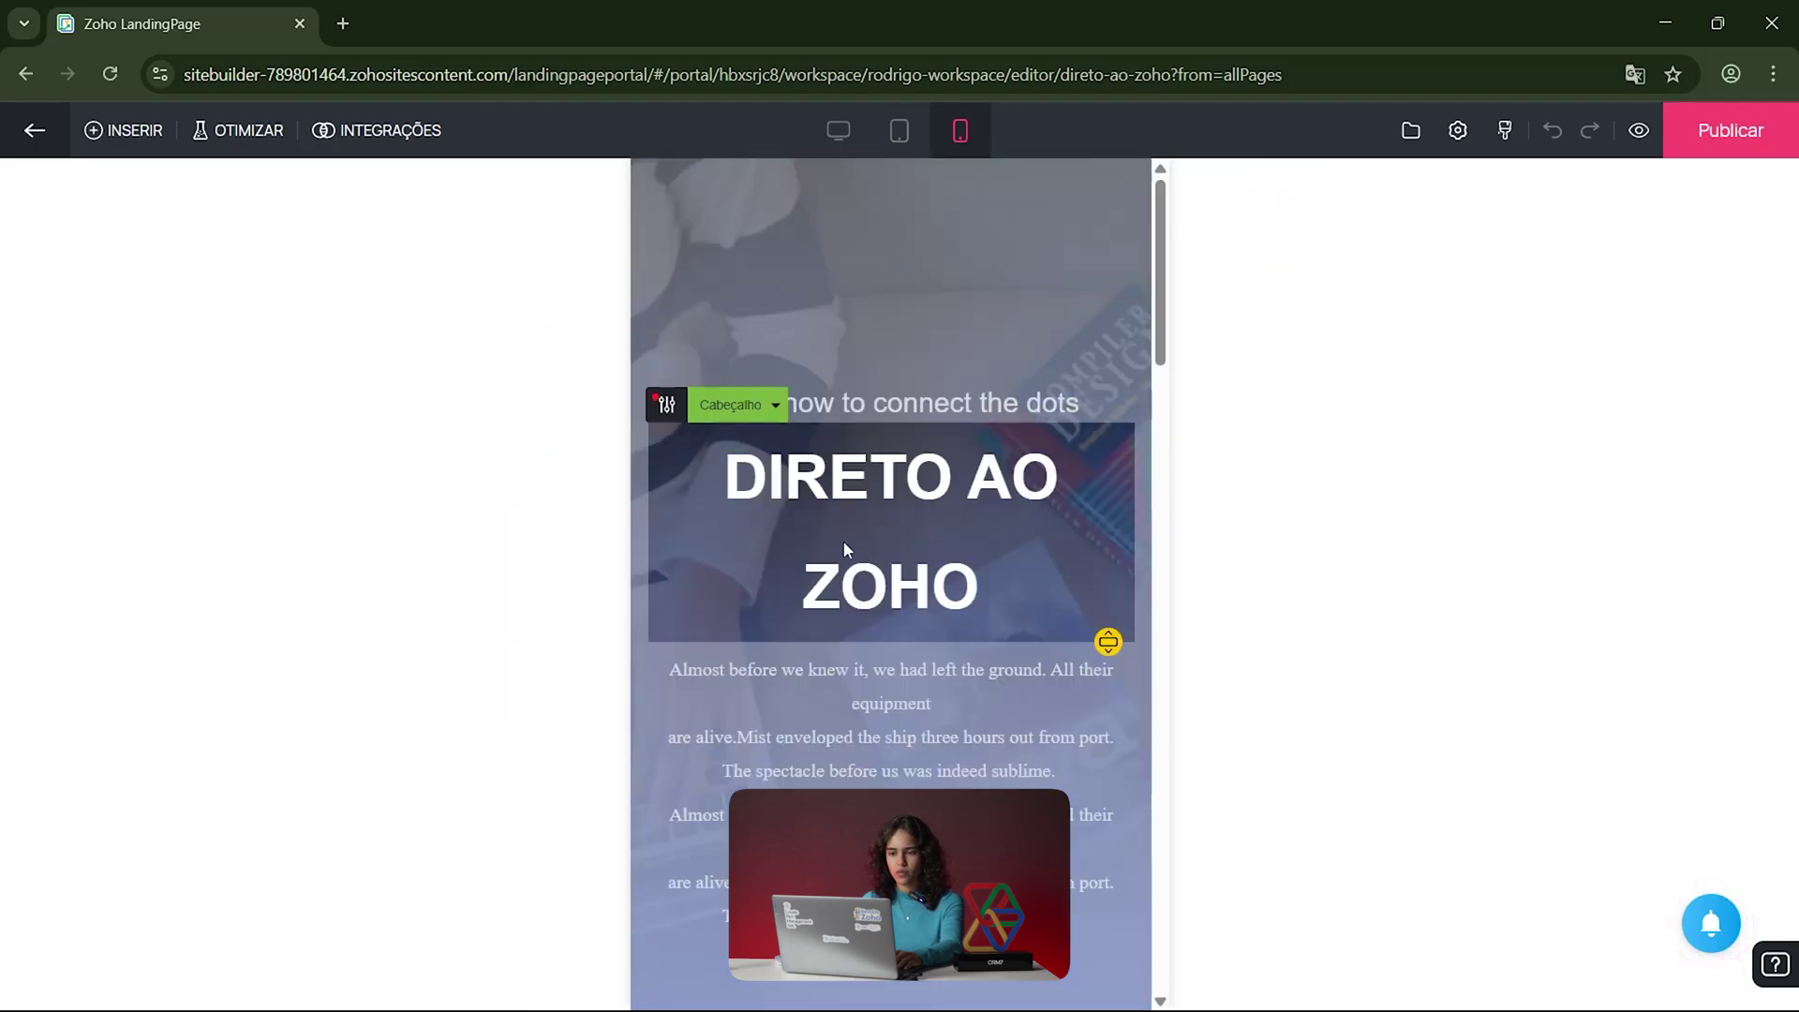
{"action": "mouse_move", "coordinate": [1109, 641]}
{"action": "left_mouse_down"}
{"action": "mouse_move", "coordinate": [1107, 562]}
{"action": "mouse_move", "coordinate": [1108, 669]}
{"action": "left_mouse_up"}
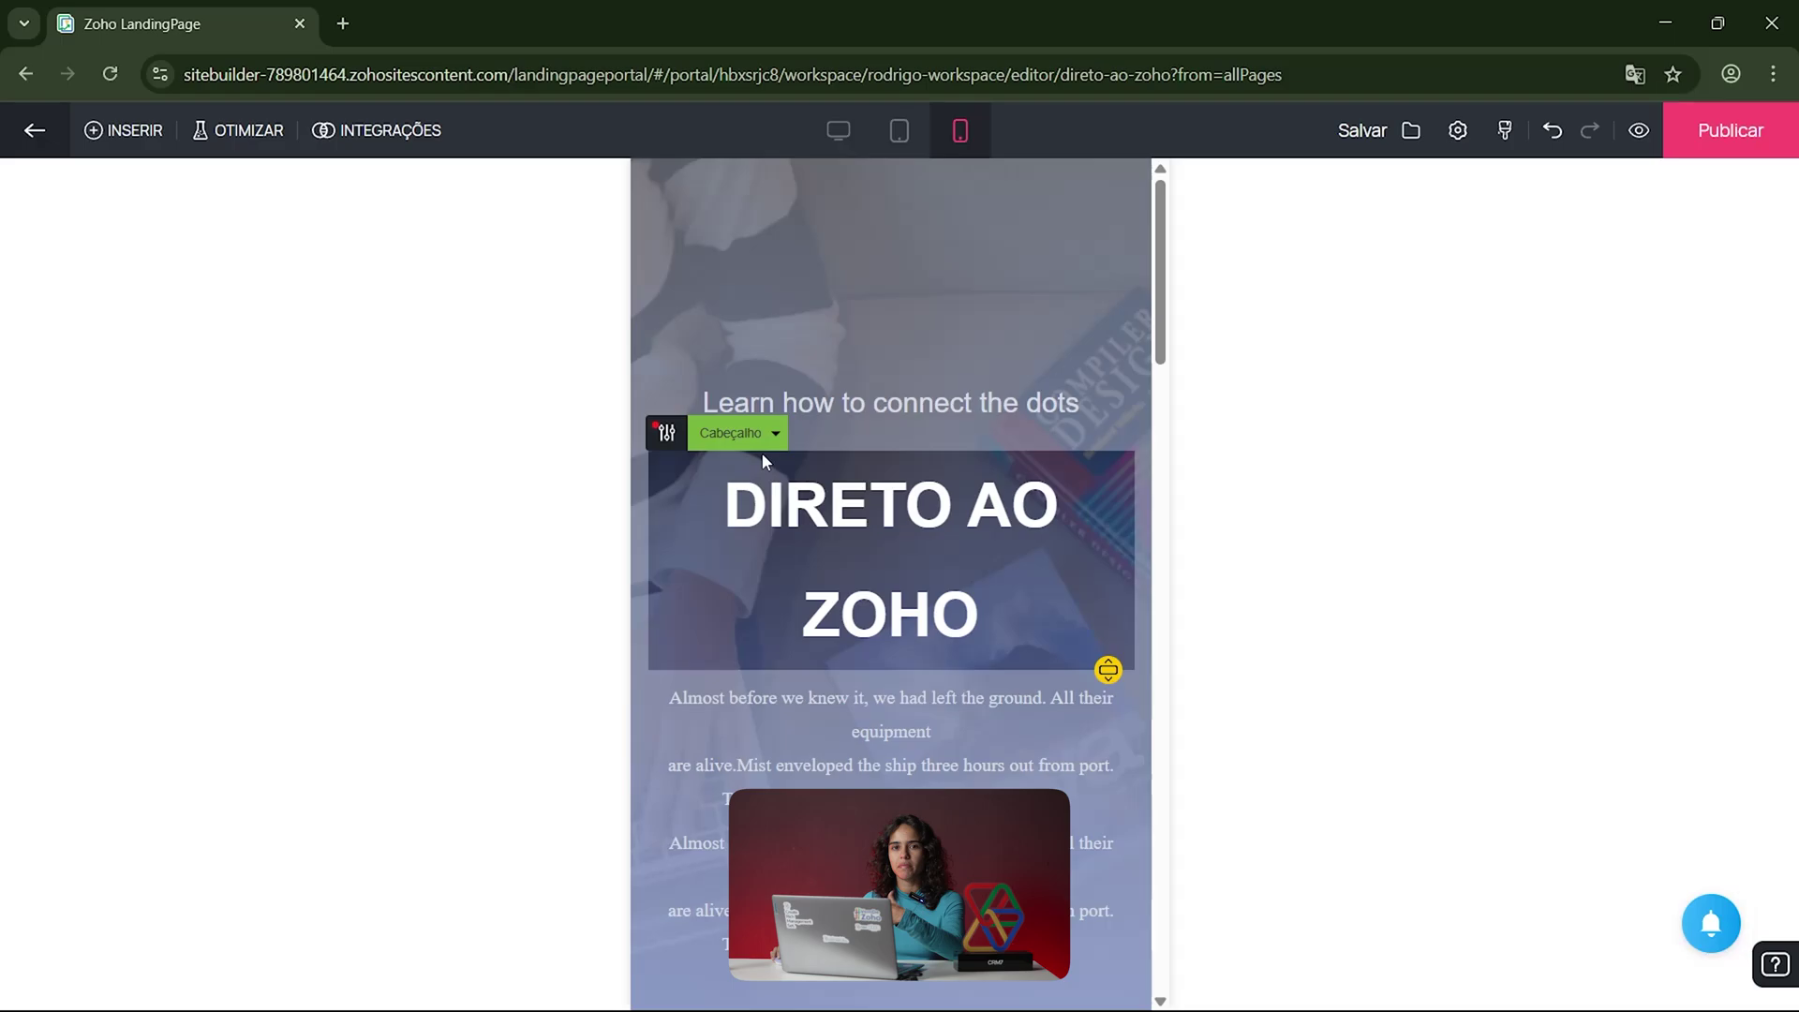
Step: Adjust the spacing above the 'Learn how to connect the dots' subtitle
{"action": "left_click", "coordinate": [952, 392]}
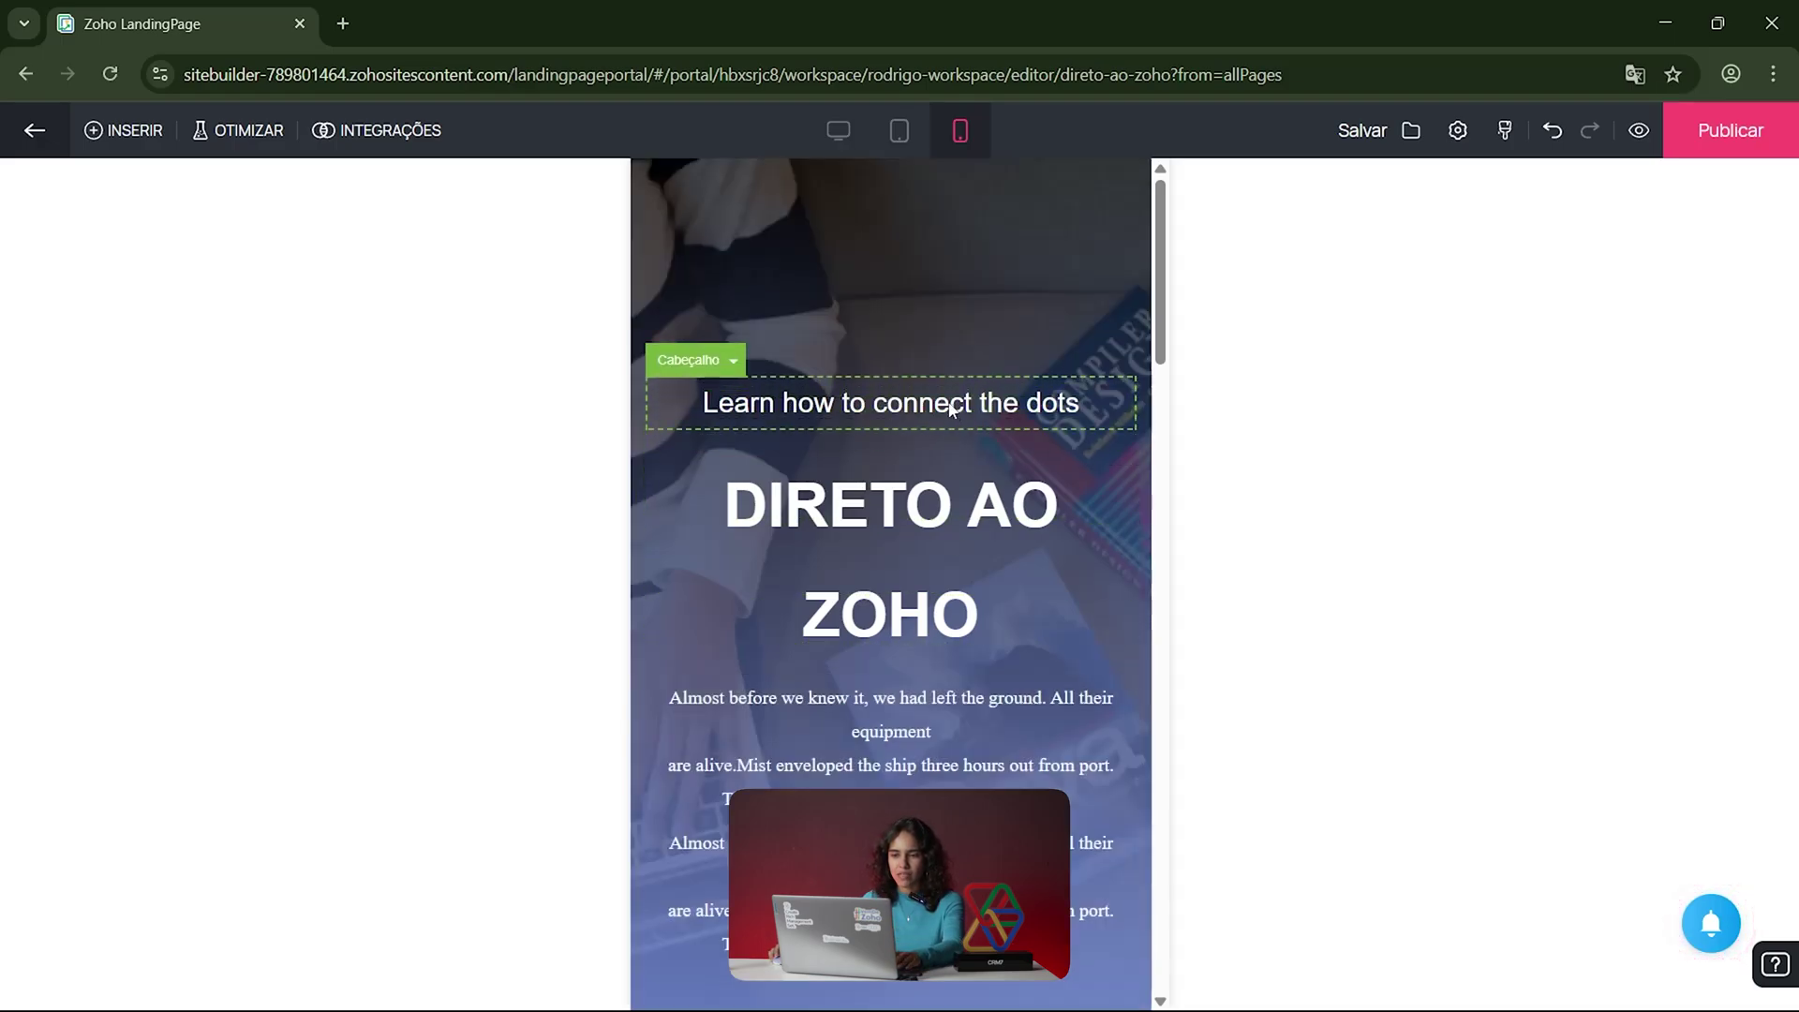
{"action": "left_click_drag", "start_coordinate": [1108, 428], "coordinate": [1059, 327]}
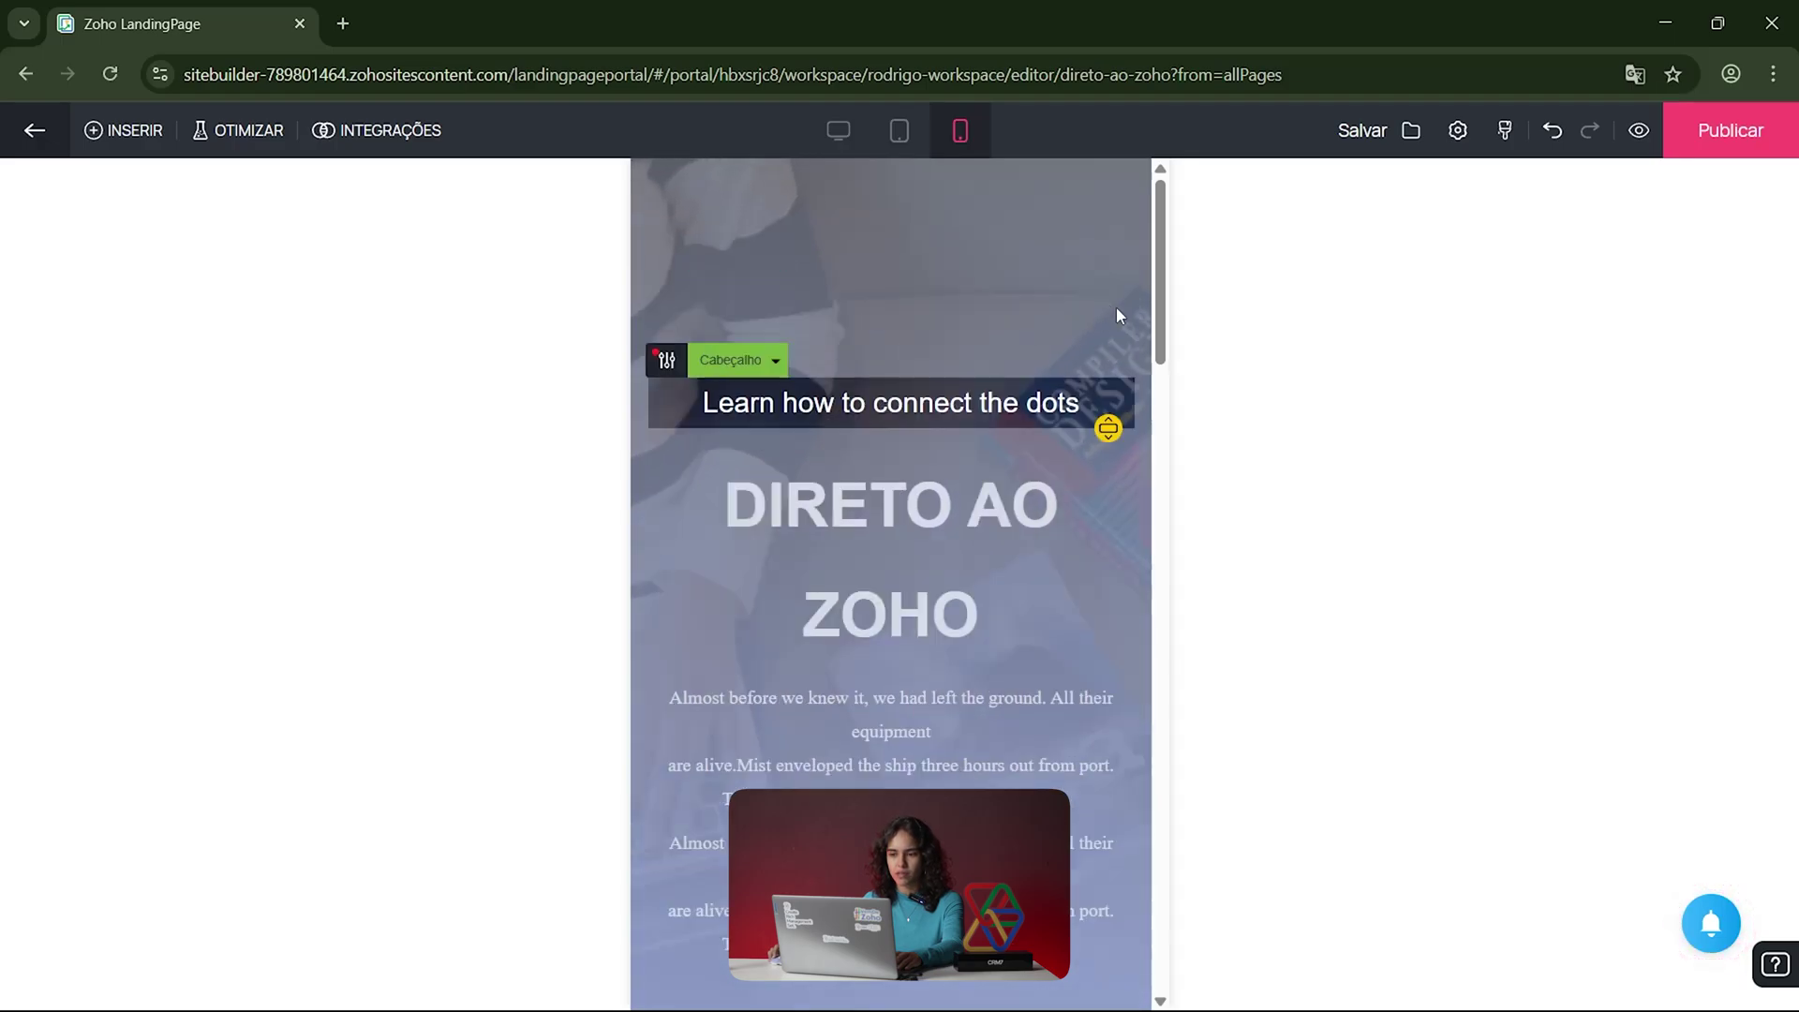
{"action": "left_click", "coordinate": [829, 564]}
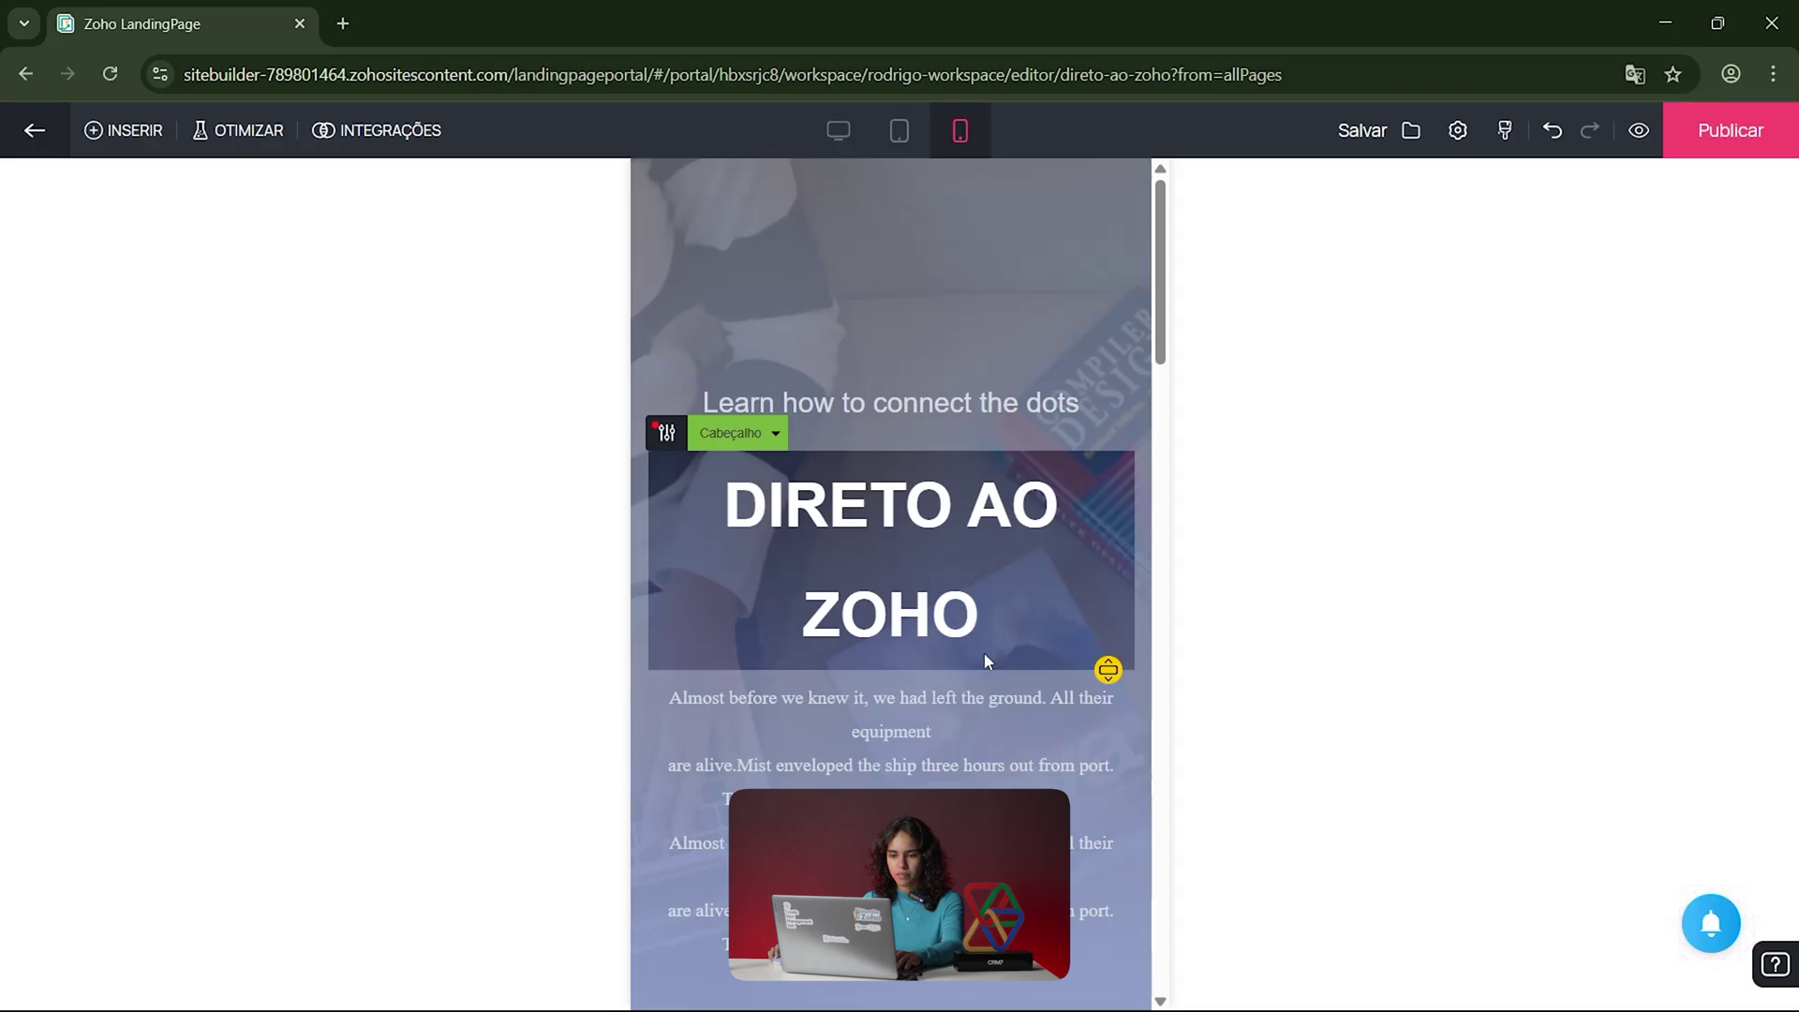
{"action": "left_click", "coordinate": [941, 746]}
{"action": "left_click", "coordinate": [999, 770]}
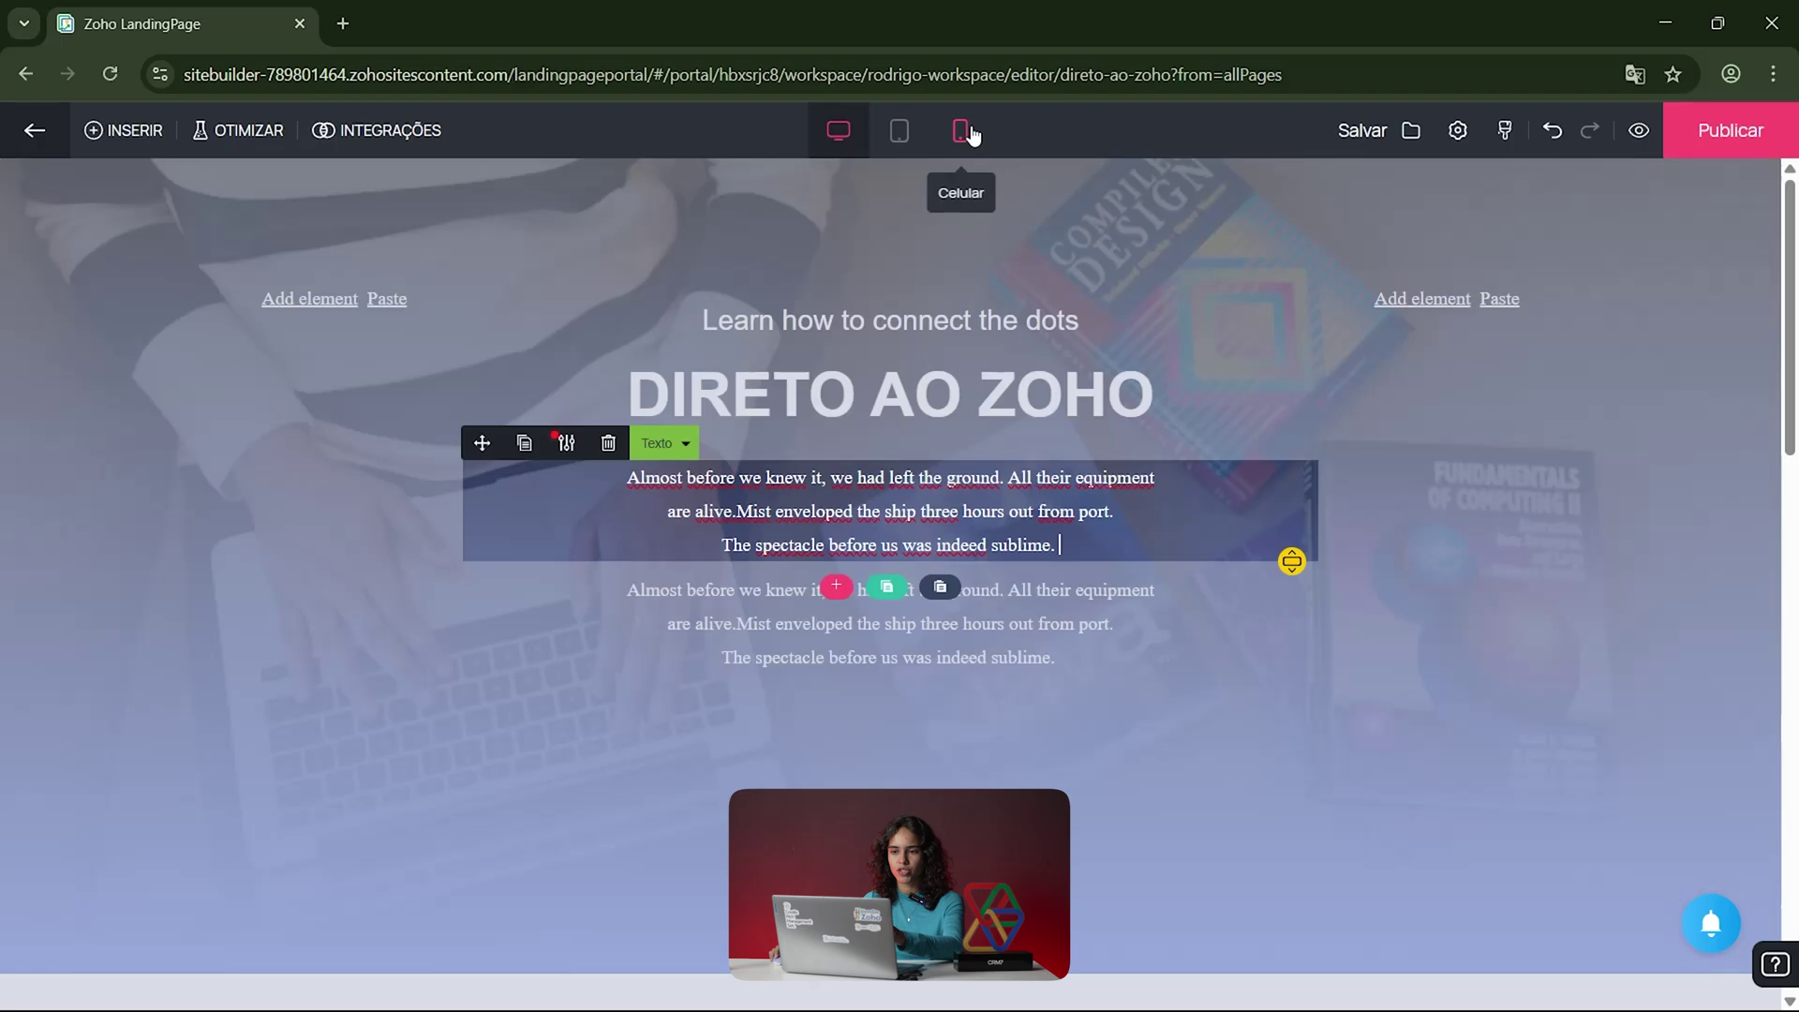
Step: Nudge the DIRETO AO ZOHO heading down and back under the tagline, then check tablet layout
{"action": "left_click", "coordinate": [962, 131]}
{"action": "left_click", "coordinate": [1074, 605]}
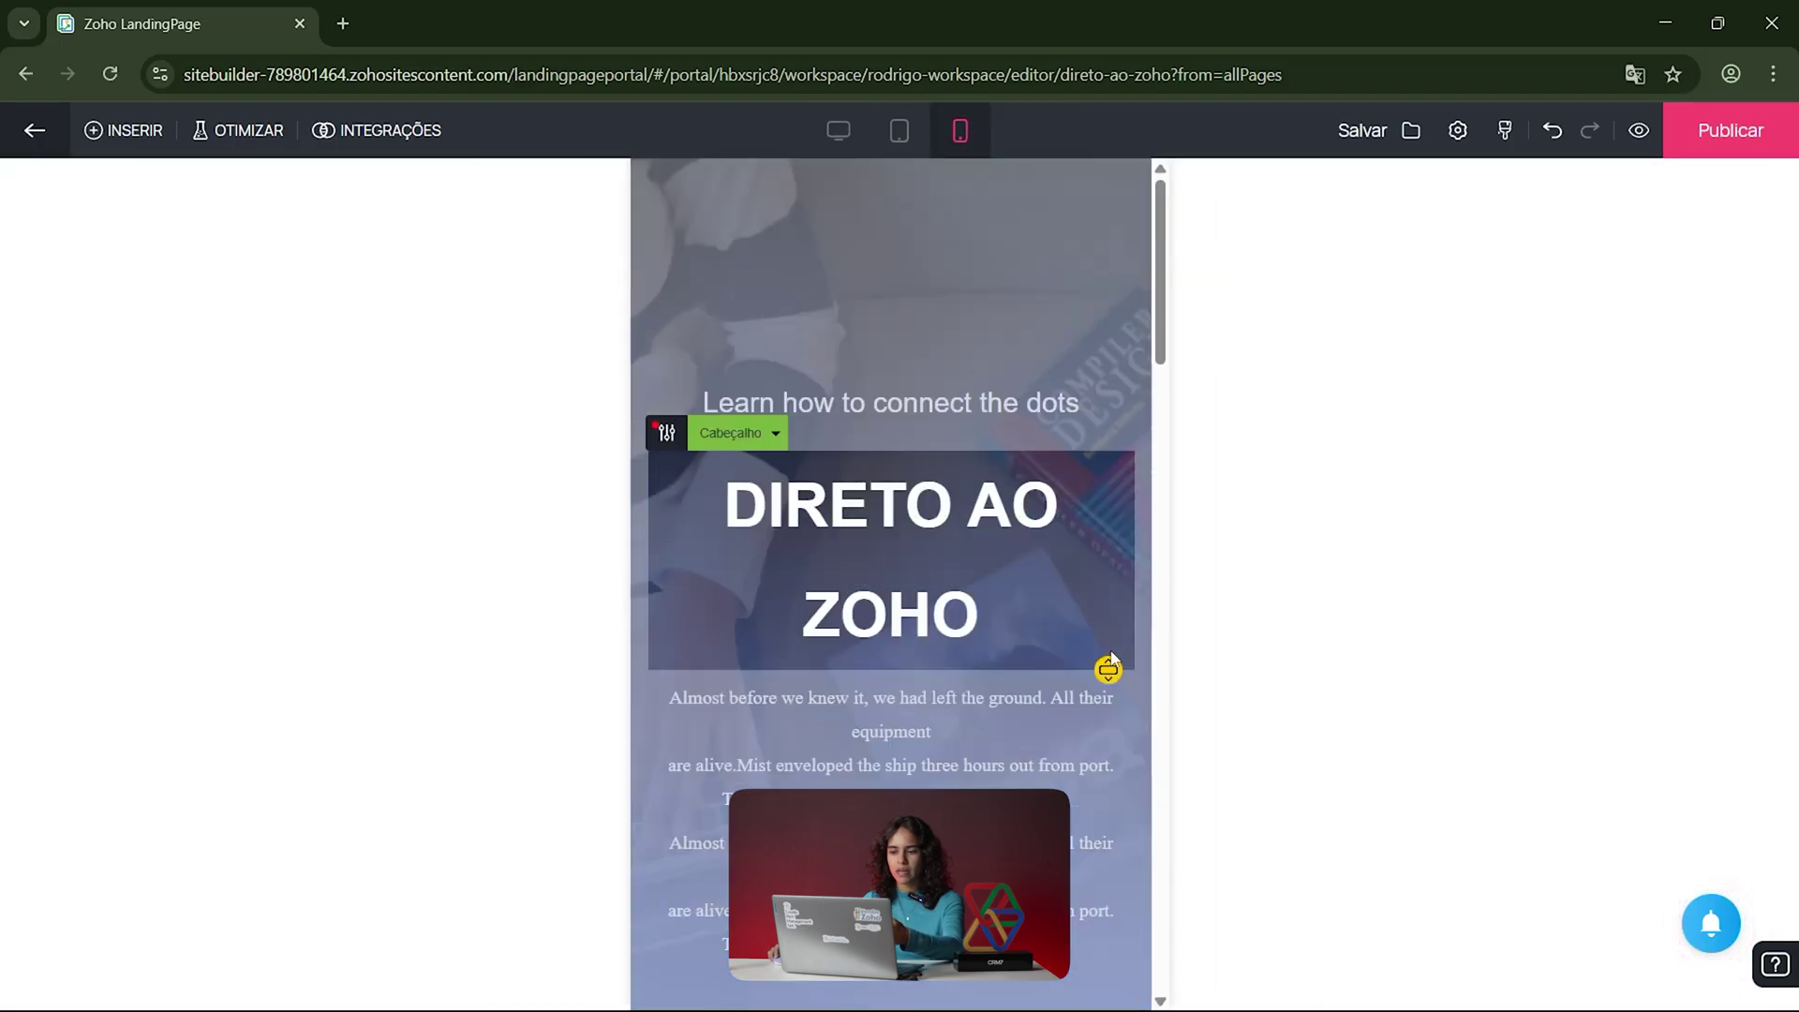
{"action": "left_click_drag", "start_coordinate": [1125, 452], "coordinate": [1125, 607]}
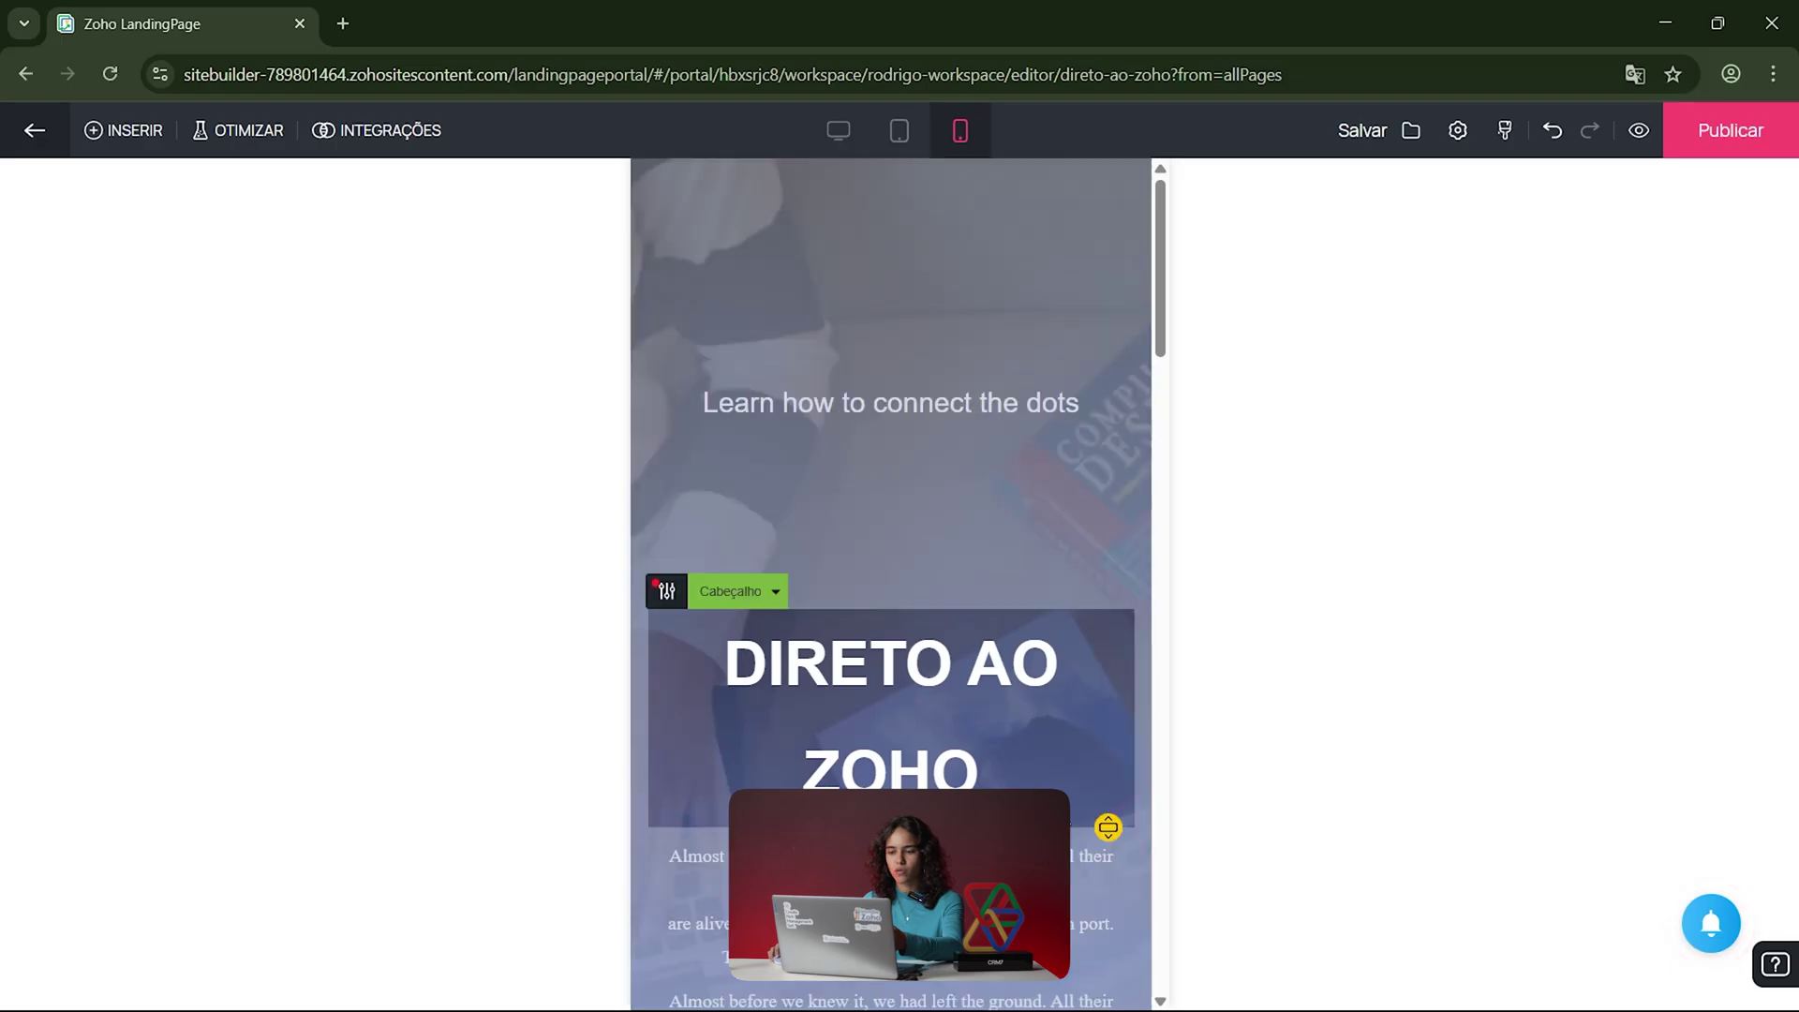
{"action": "left_click_drag", "start_coordinate": [1108, 827], "coordinate": [1107, 663]}
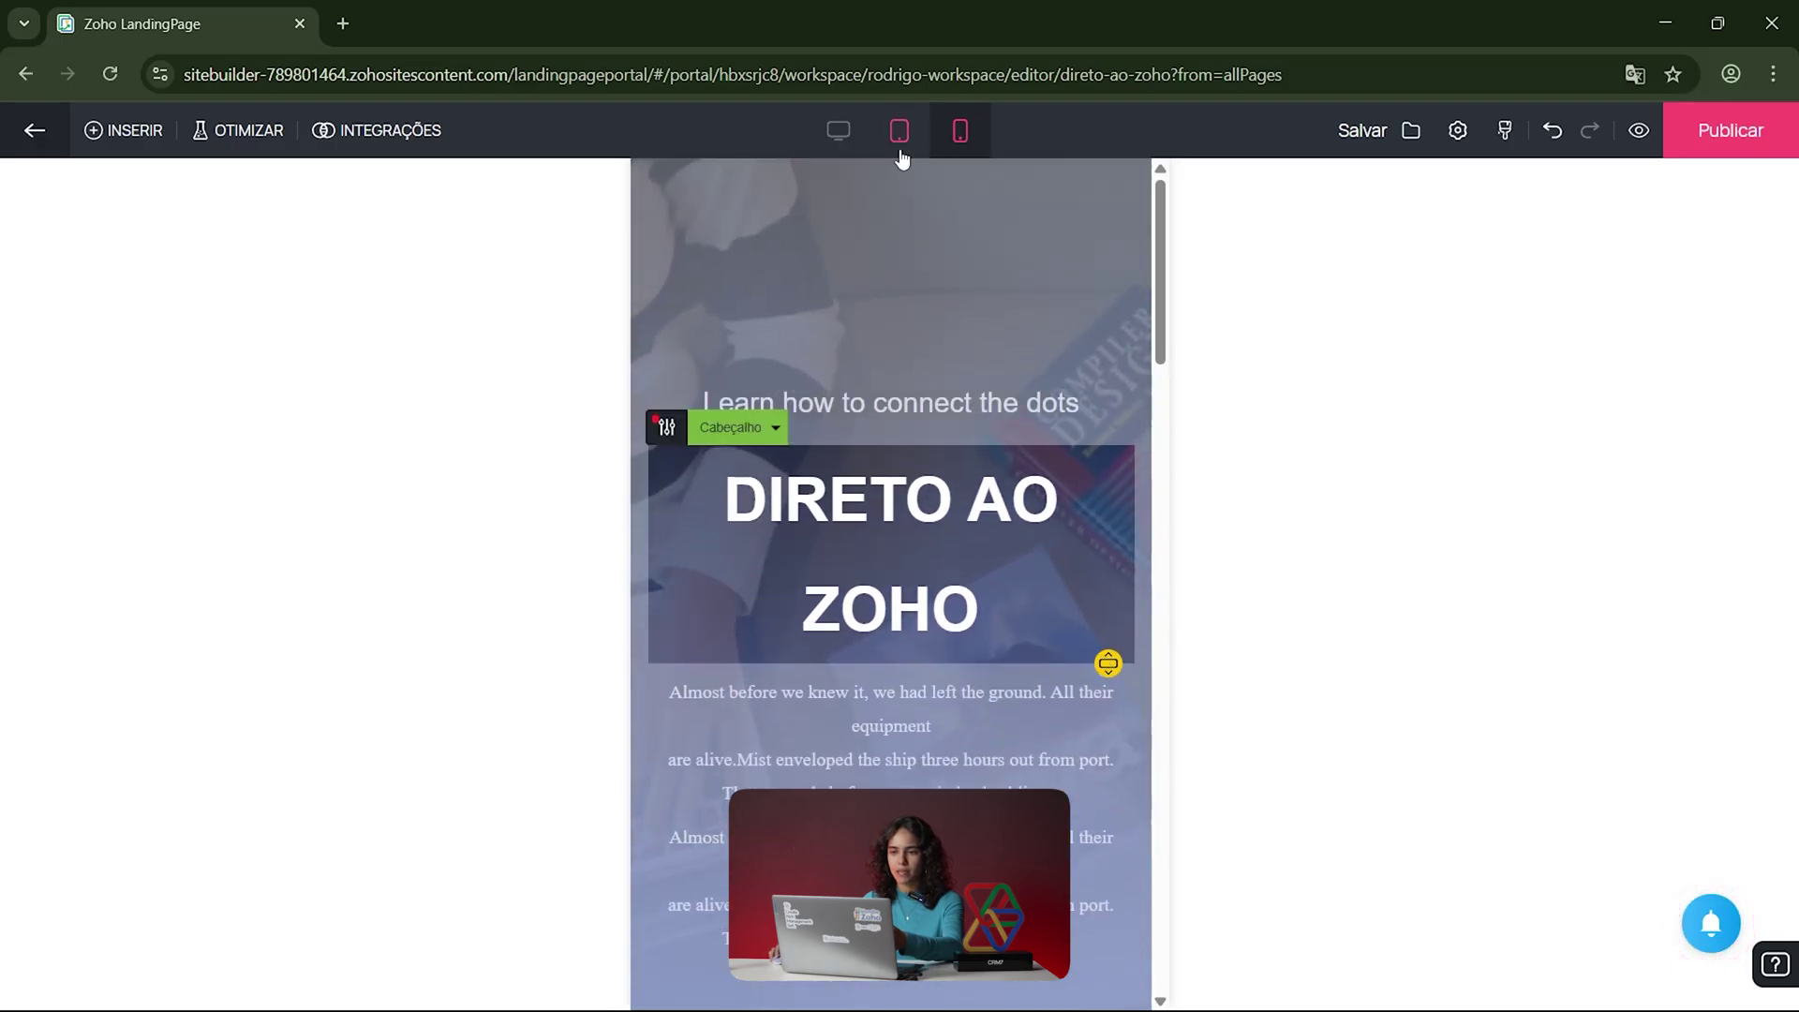
{"action": "left_click", "coordinate": [843, 128]}
{"action": "left_click", "coordinate": [898, 131]}
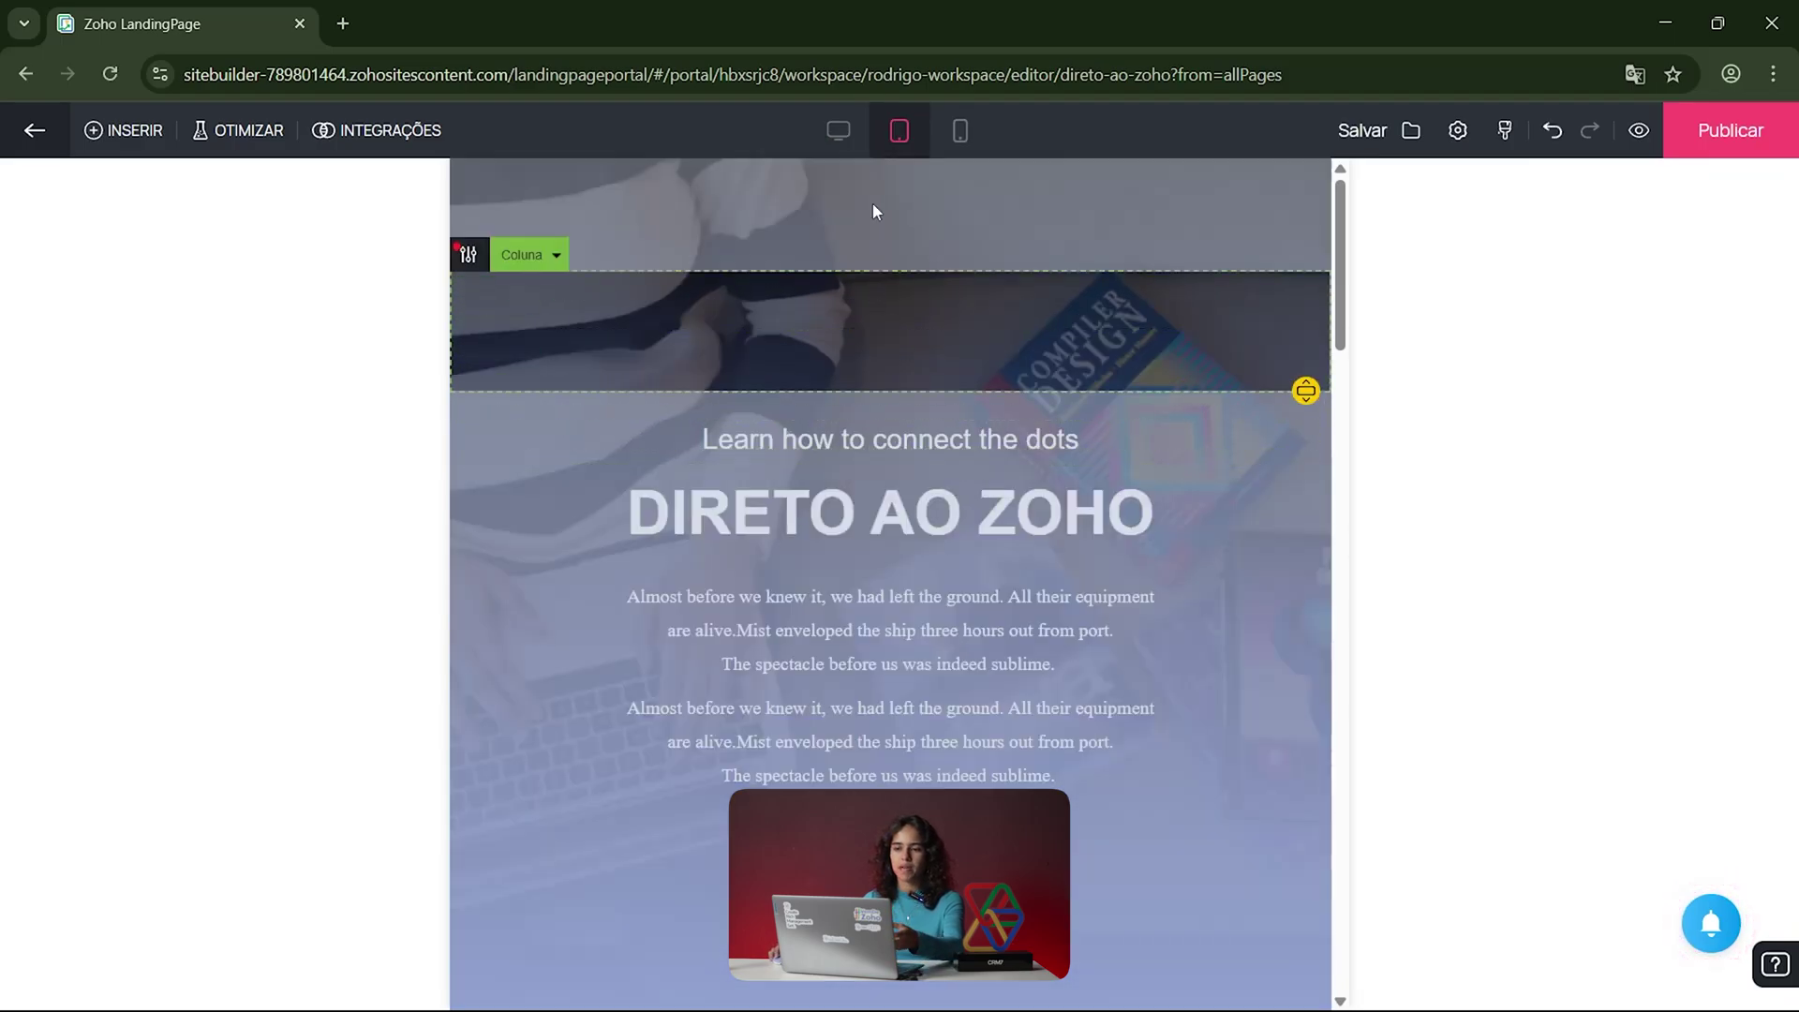
Step: In mobile layout, switch on Mobile specific image for the man-at-laptop photo
{"action": "left_click", "coordinate": [959, 131]}
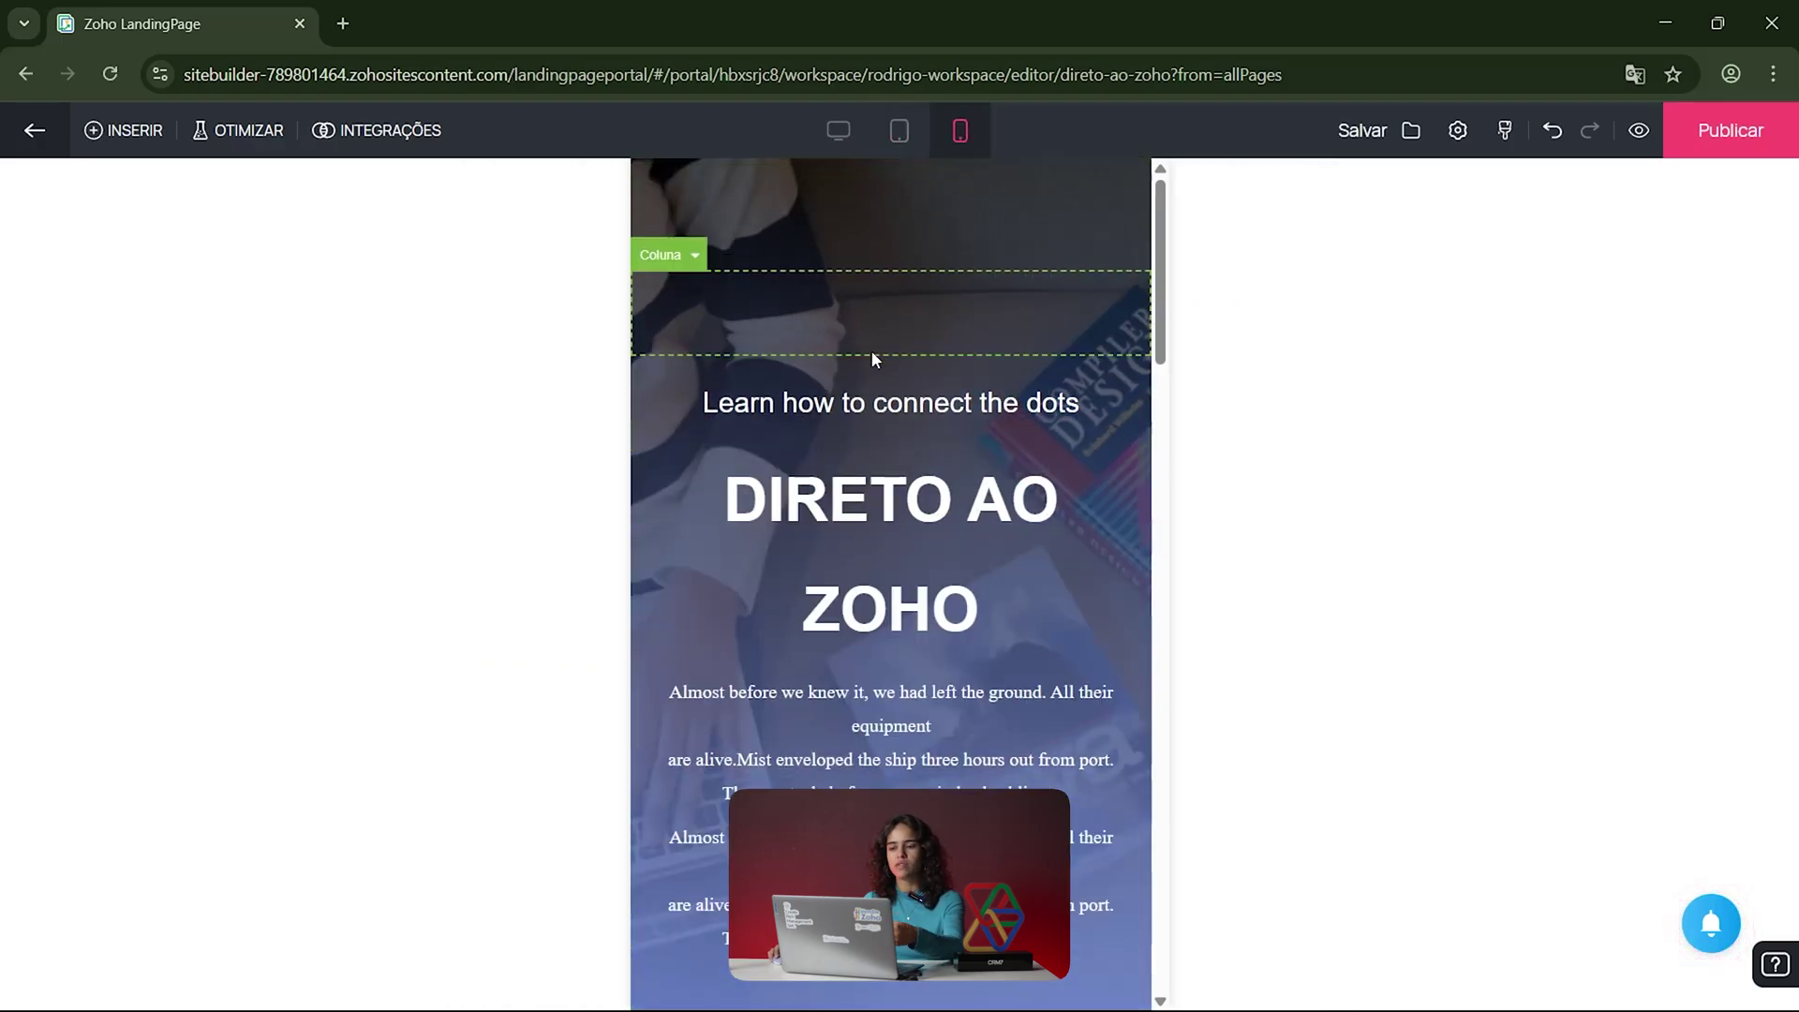
{"action": "scroll", "coordinate": [947, 388], "scroll_direction": "down", "scroll_amount": 5}
{"action": "scroll", "coordinate": [953, 403], "scroll_direction": "down", "scroll_amount": 10}
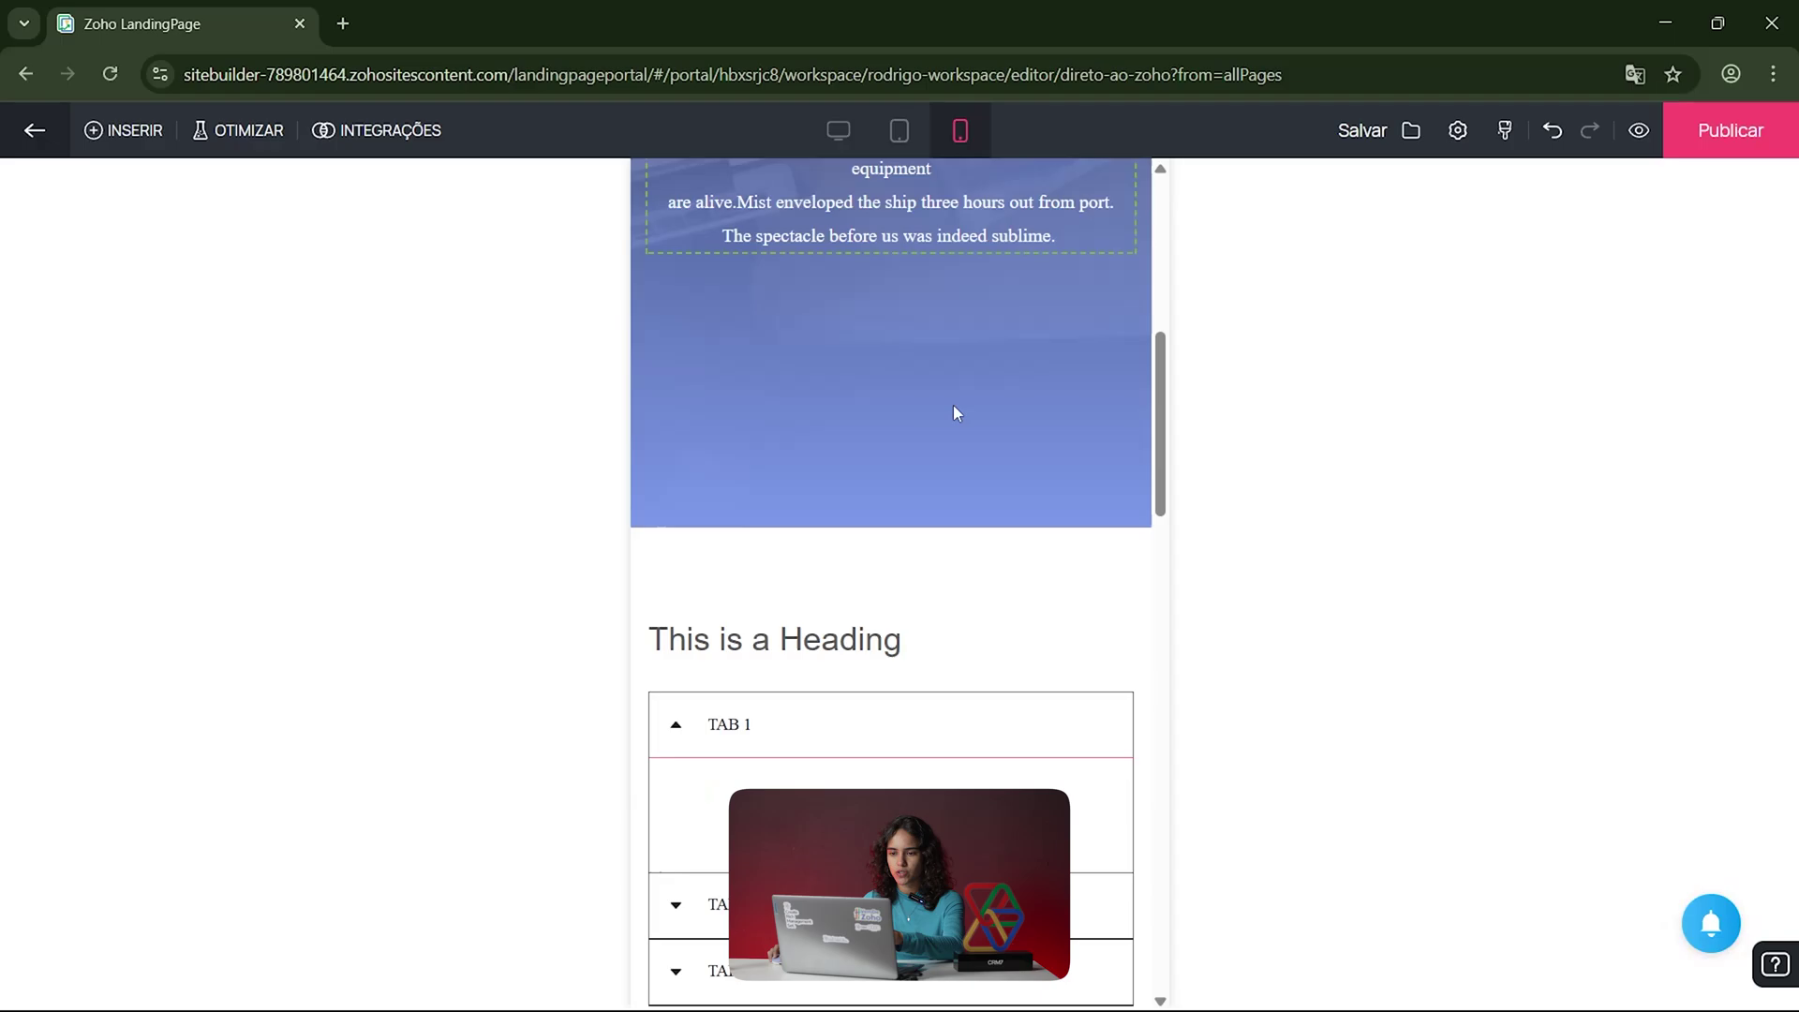
{"action": "left_click", "coordinate": [921, 539]}
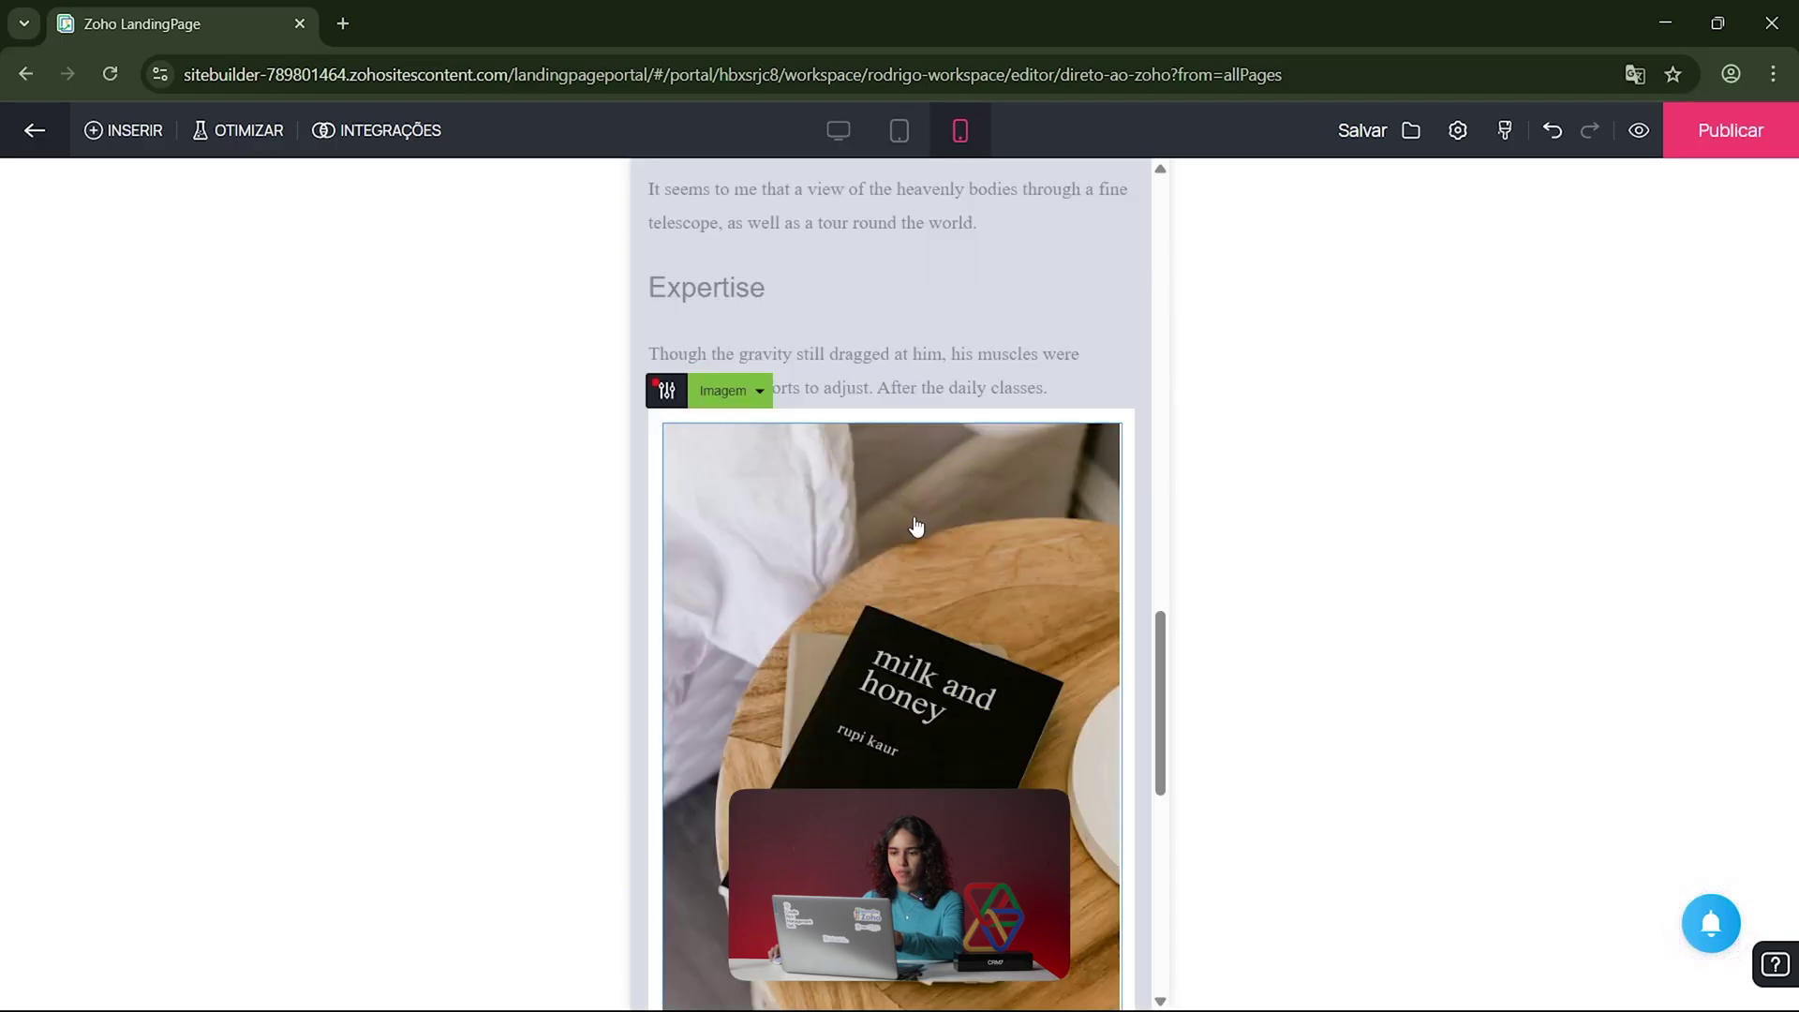
{"action": "scroll", "coordinate": [859, 534], "scroll_direction": "down", "scroll_amount": 9}
{"action": "scroll", "coordinate": [890, 416], "scroll_direction": "up", "scroll_amount": 4}
{"action": "scroll", "coordinate": [888, 426], "scroll_direction": "up", "scroll_amount": 8}
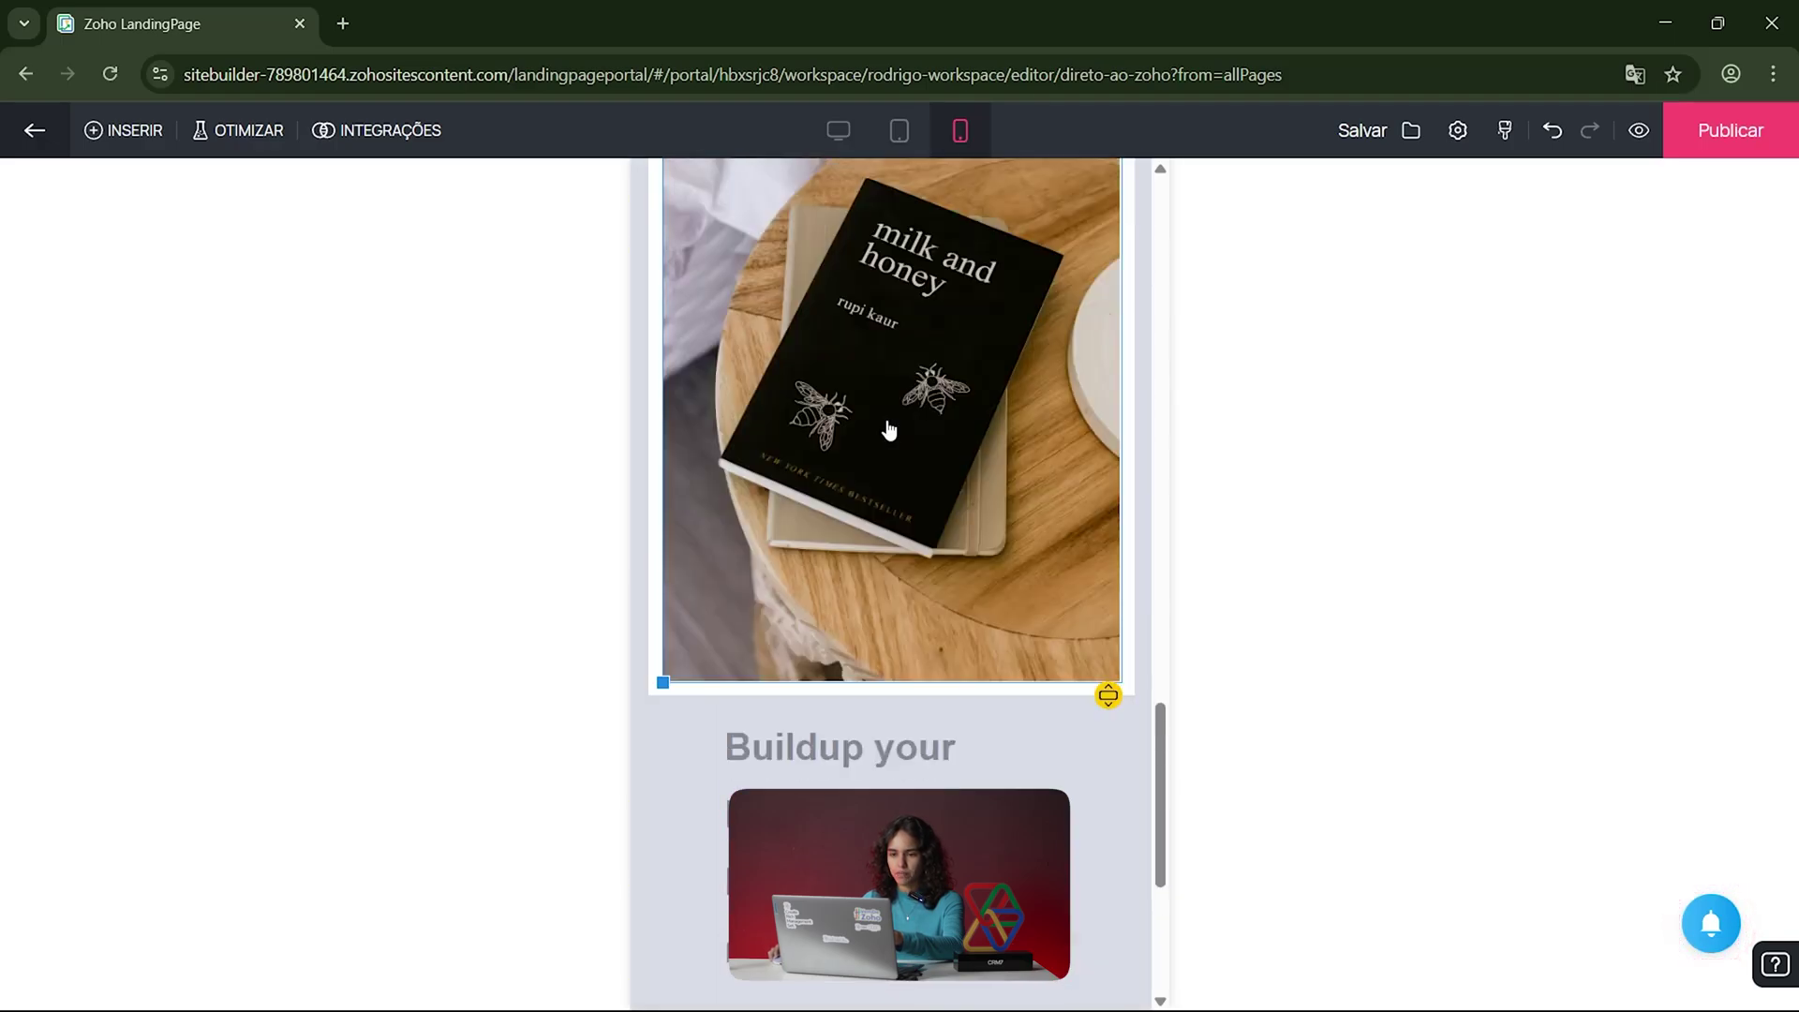
{"action": "scroll", "coordinate": [843, 562], "scroll_direction": "down", "scroll_amount": 3}
{"action": "left_click", "coordinate": [772, 598]}
{"action": "left_click", "coordinate": [666, 499]}
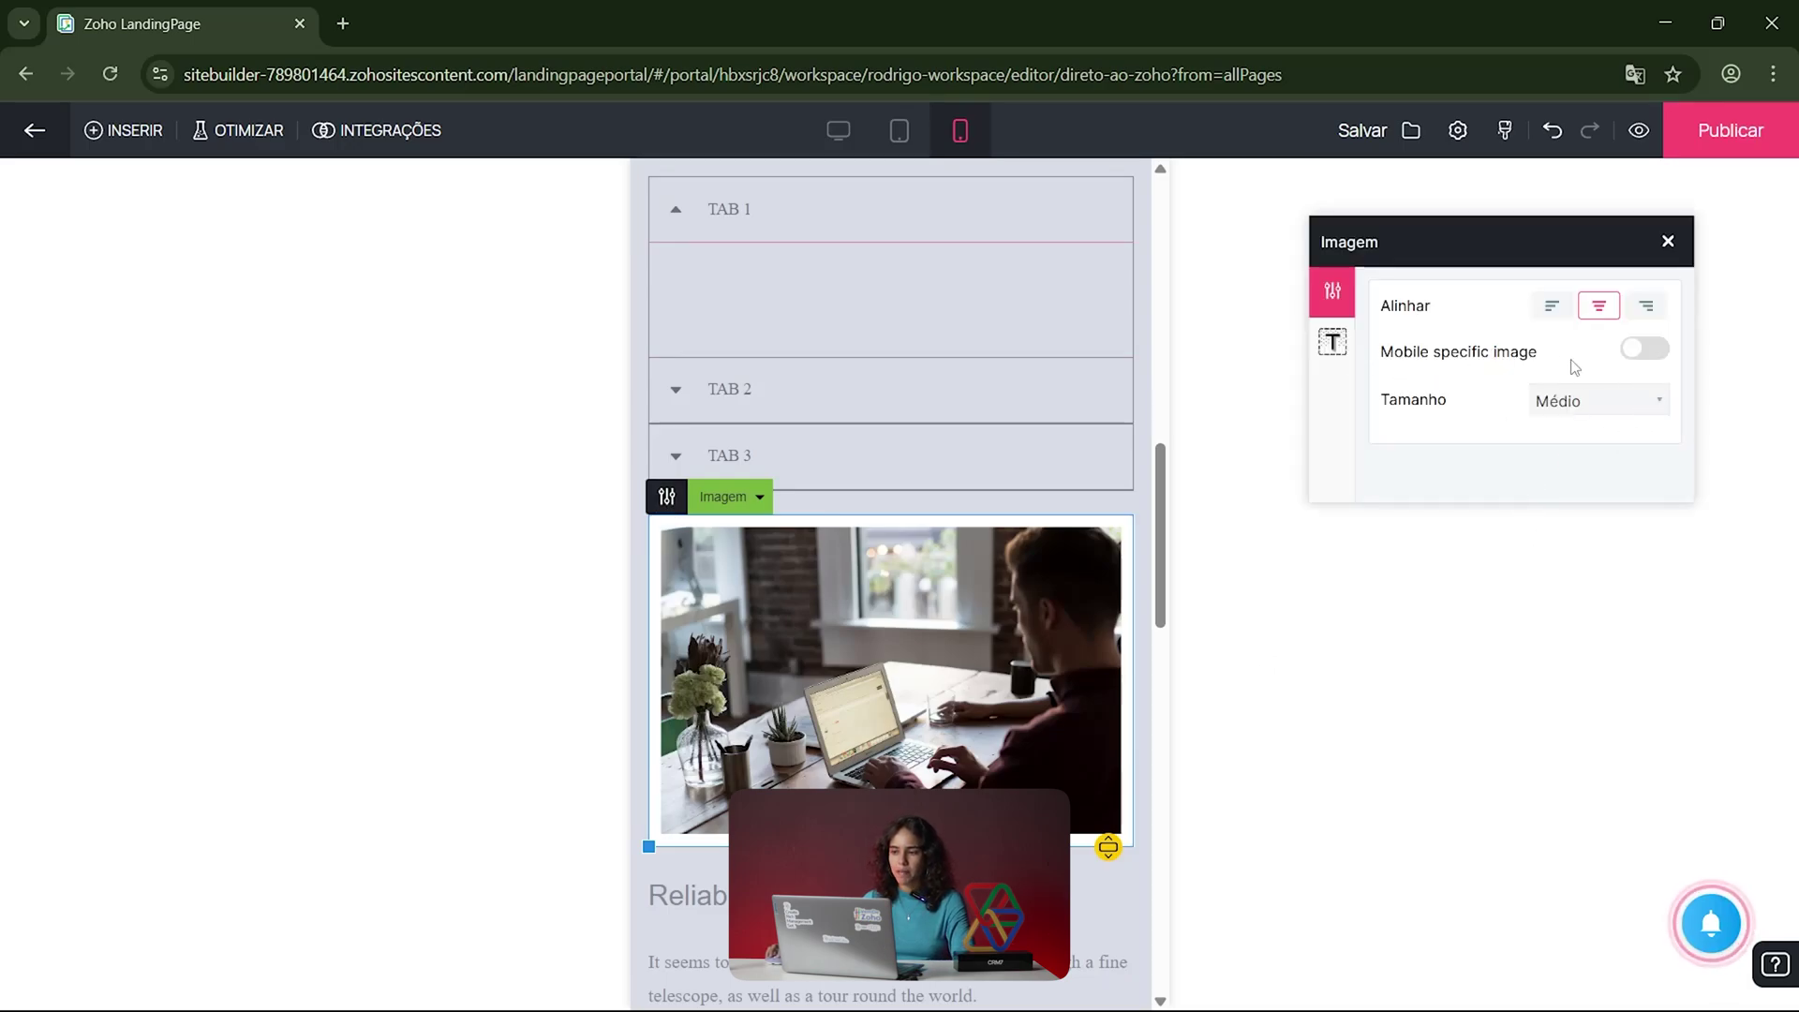
{"action": "left_click", "coordinate": [1656, 352]}
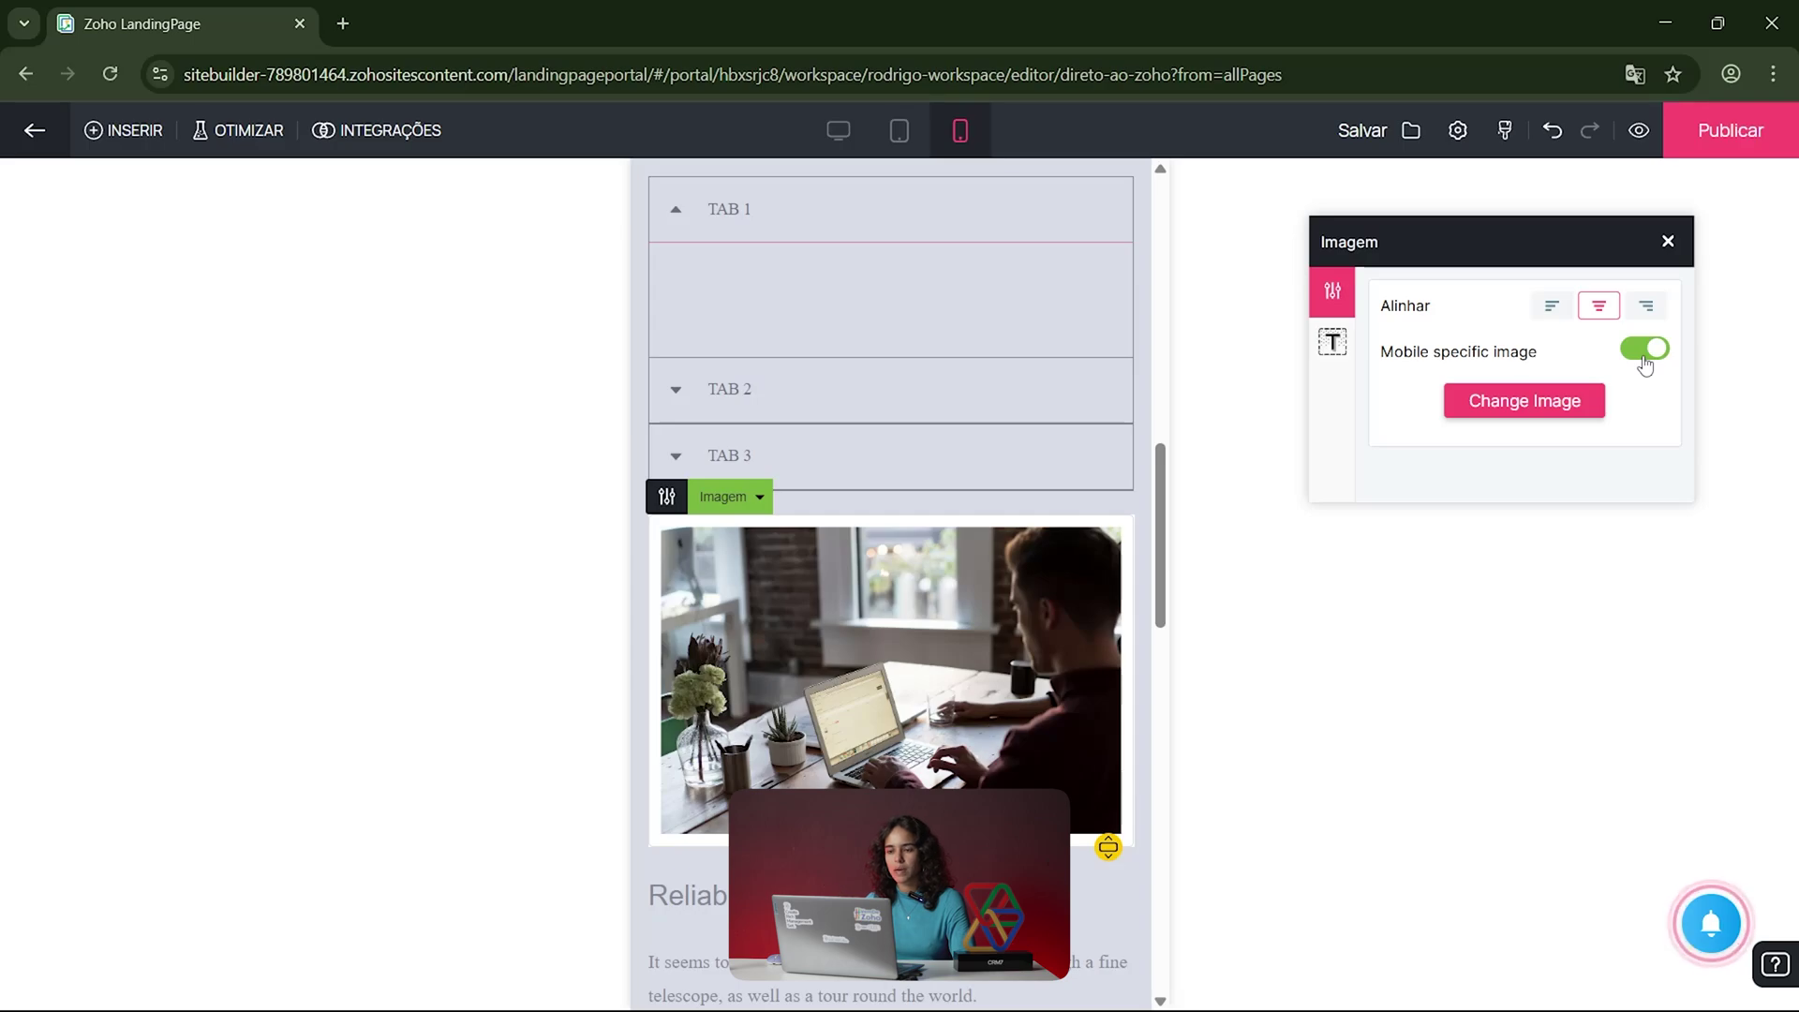
{"action": "left_click", "coordinate": [1644, 355]}
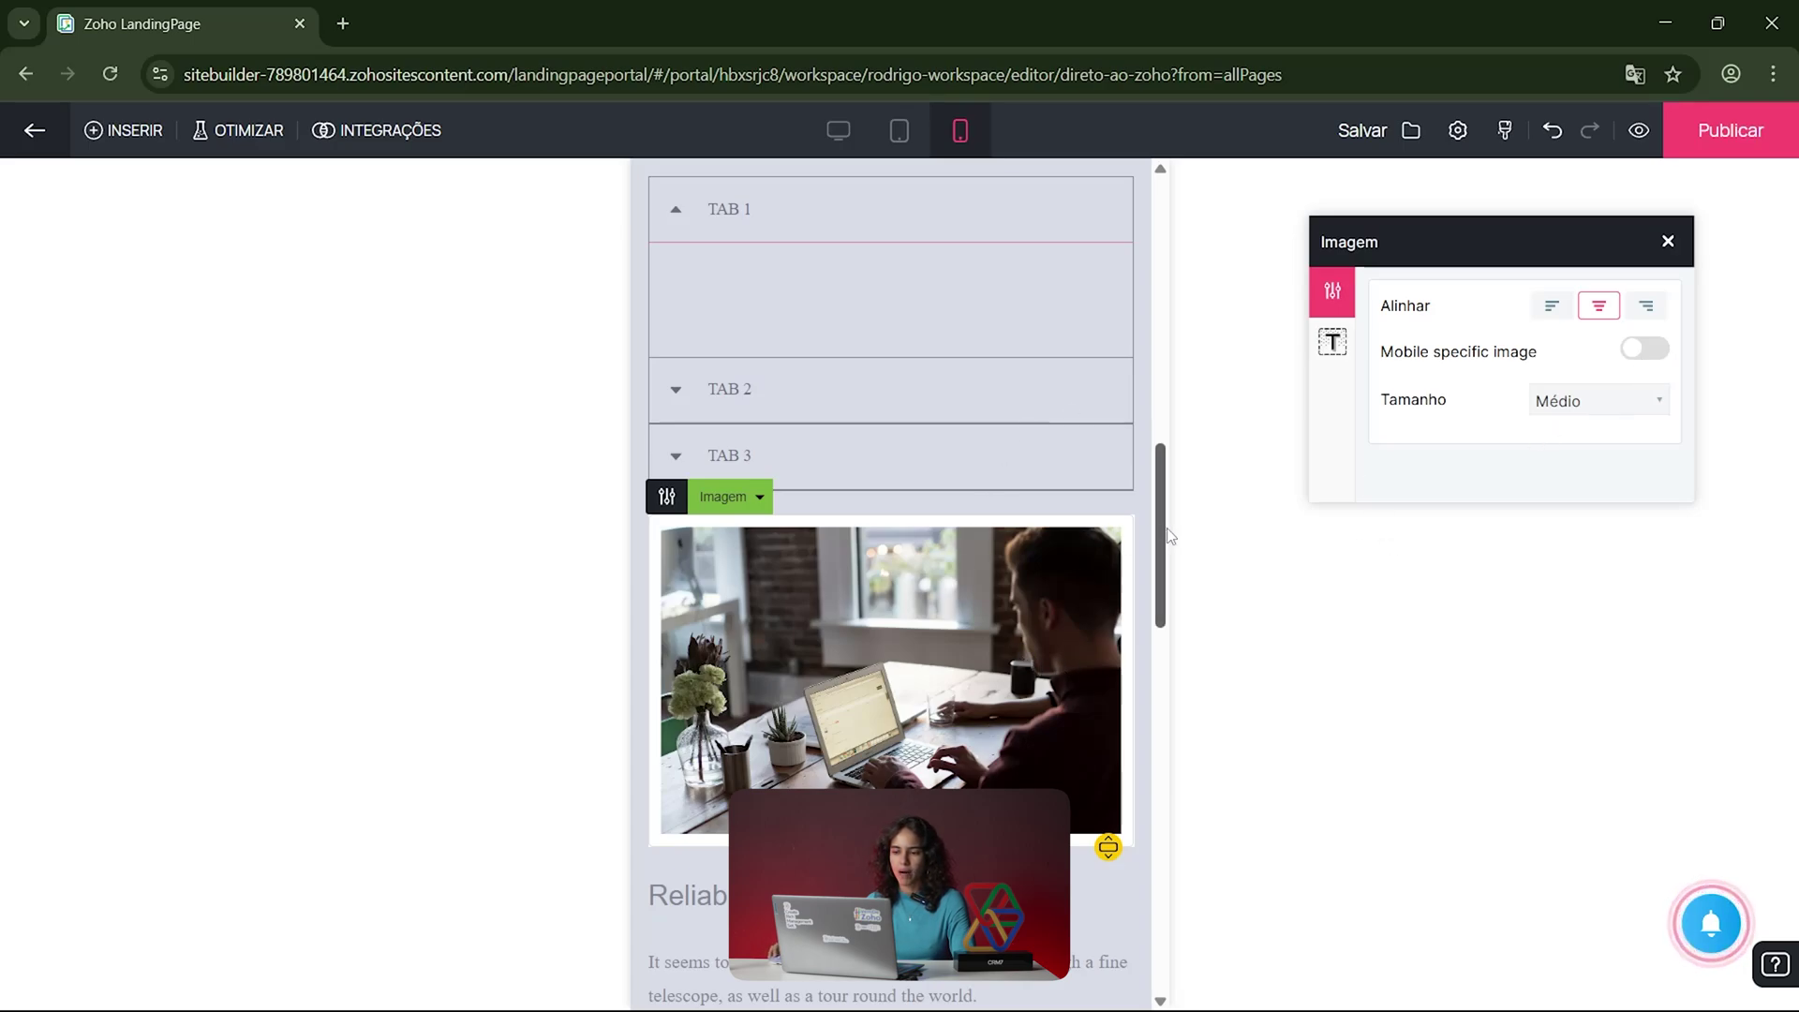
{"action": "scroll", "coordinate": [1169, 535], "scroll_direction": "up", "scroll_amount": 1}
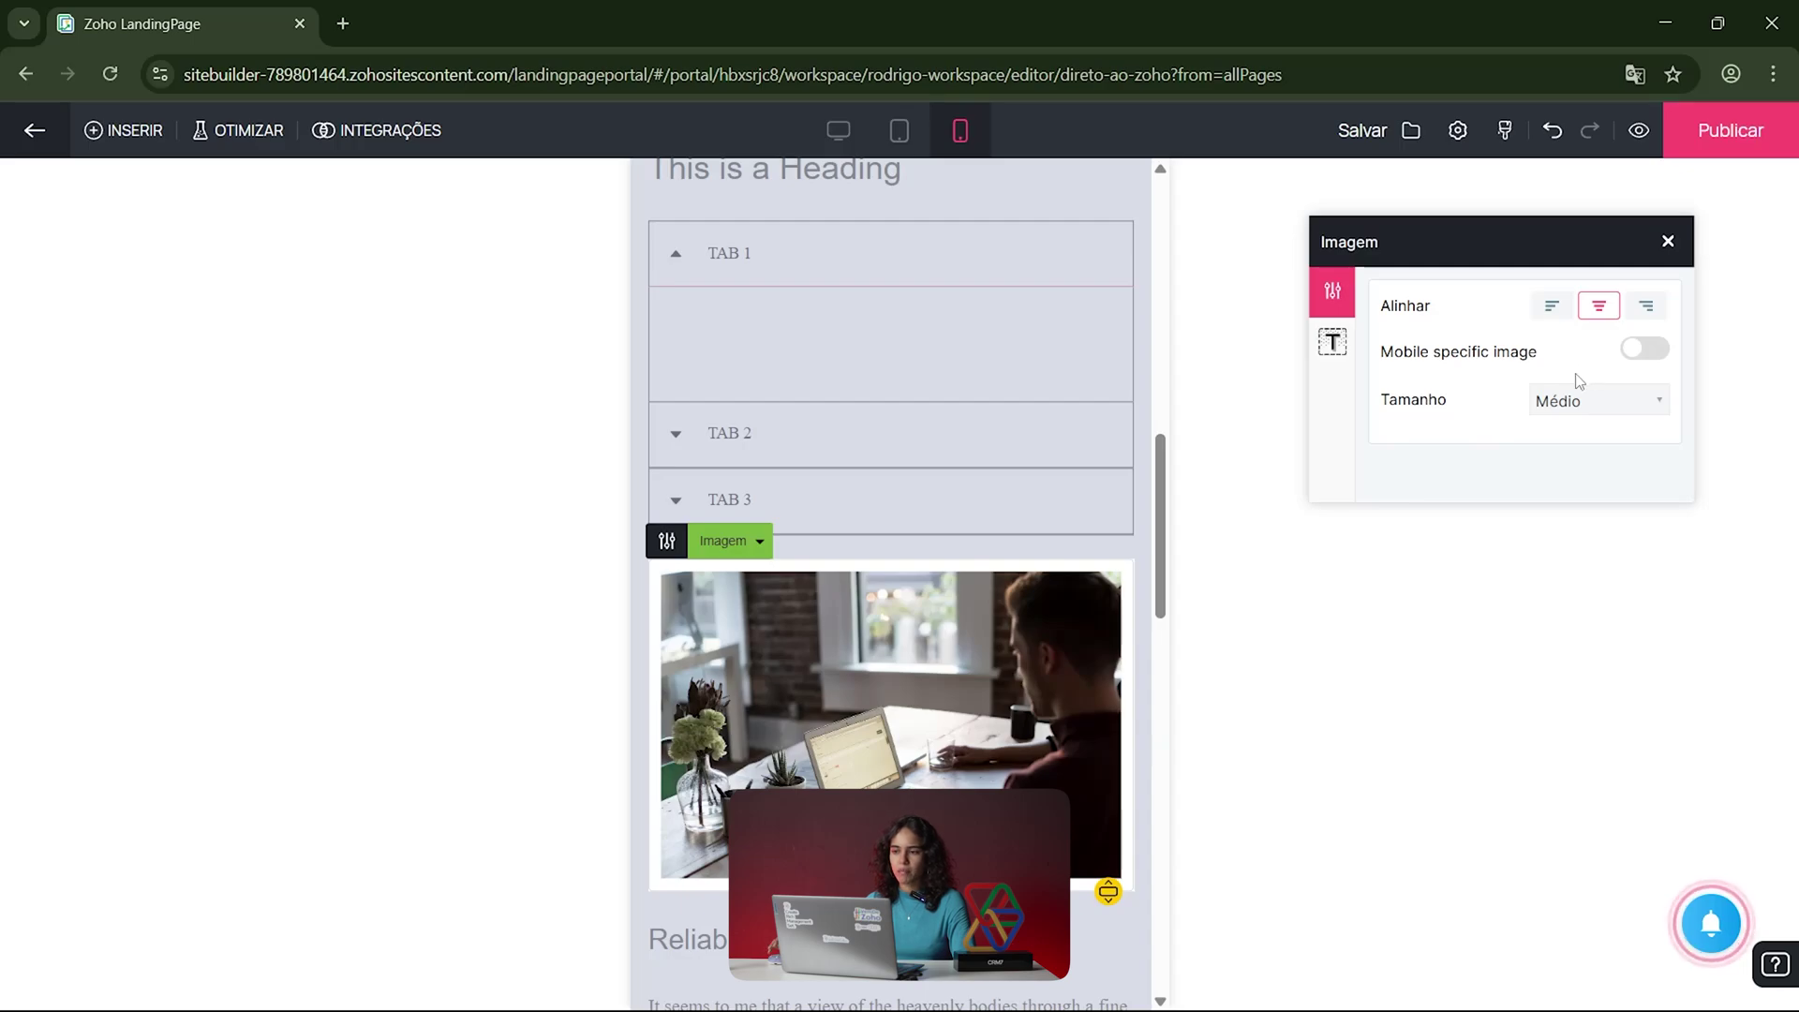
{"action": "left_click", "coordinate": [1651, 350]}
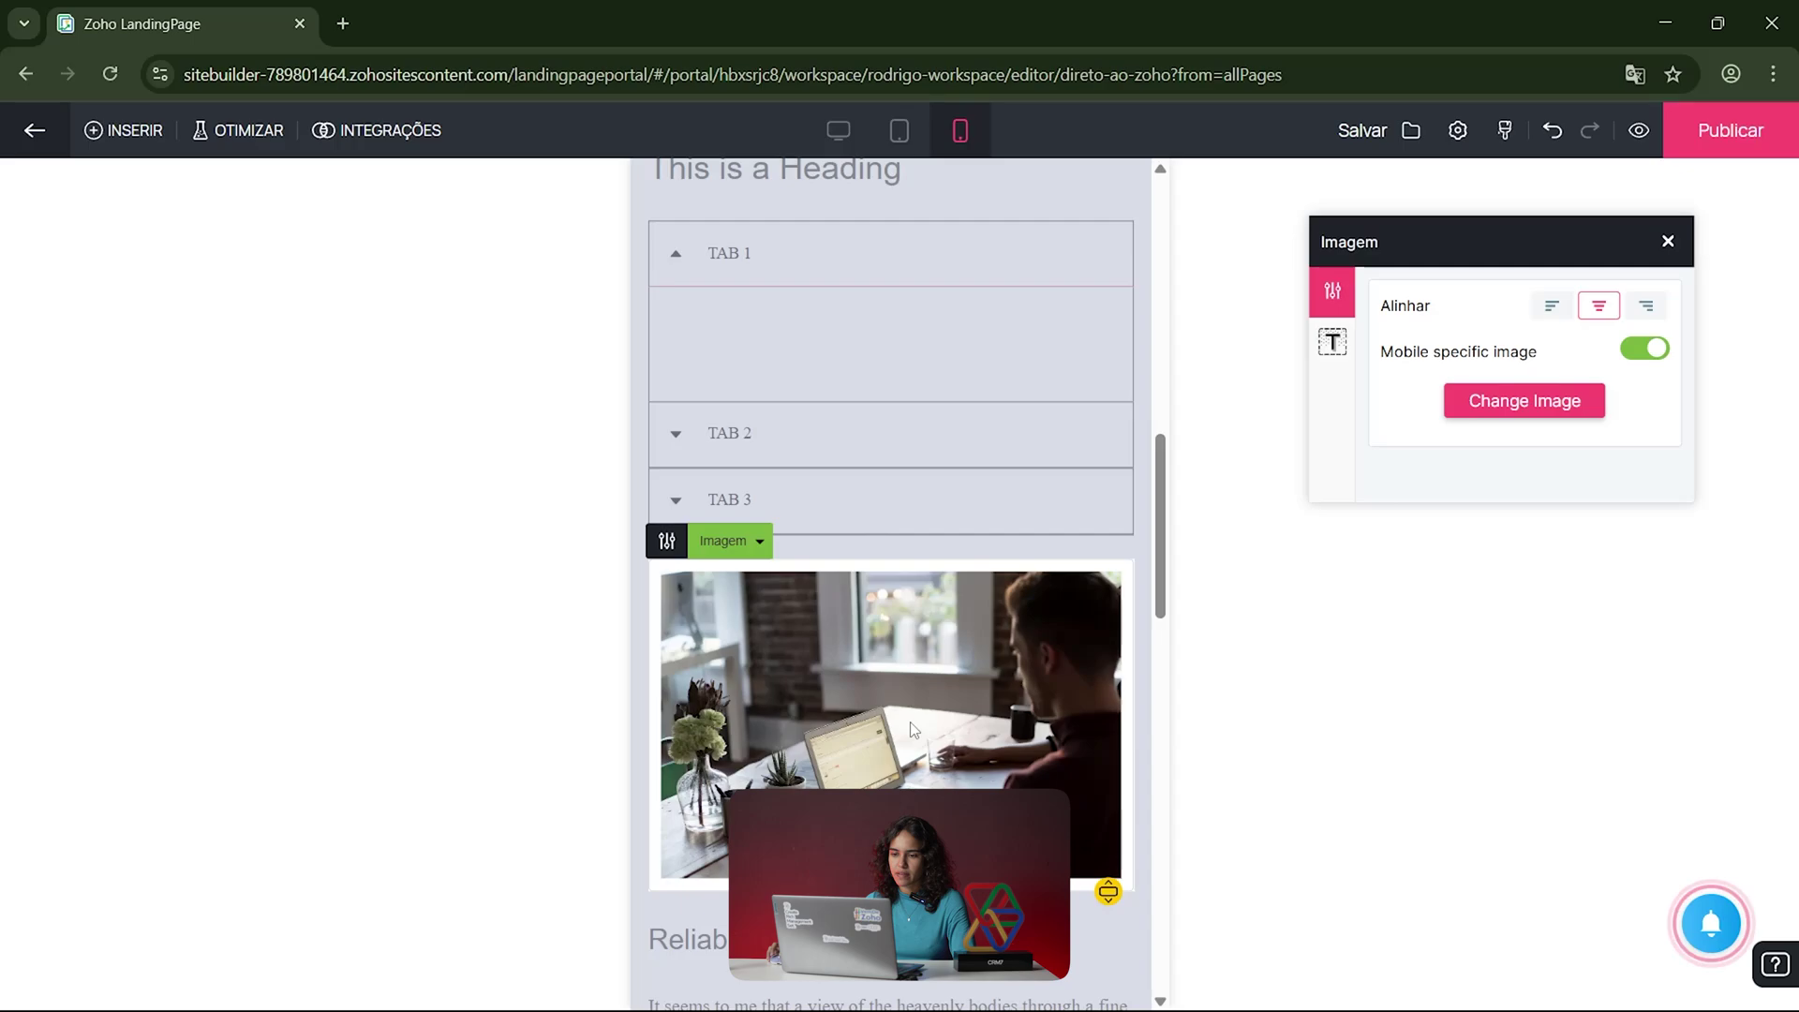
Step: Try left, right and centre alignment for the photo, leaving it centred
{"action": "scroll", "coordinate": [1167, 551], "scroll_direction": "up", "scroll_amount": 2}
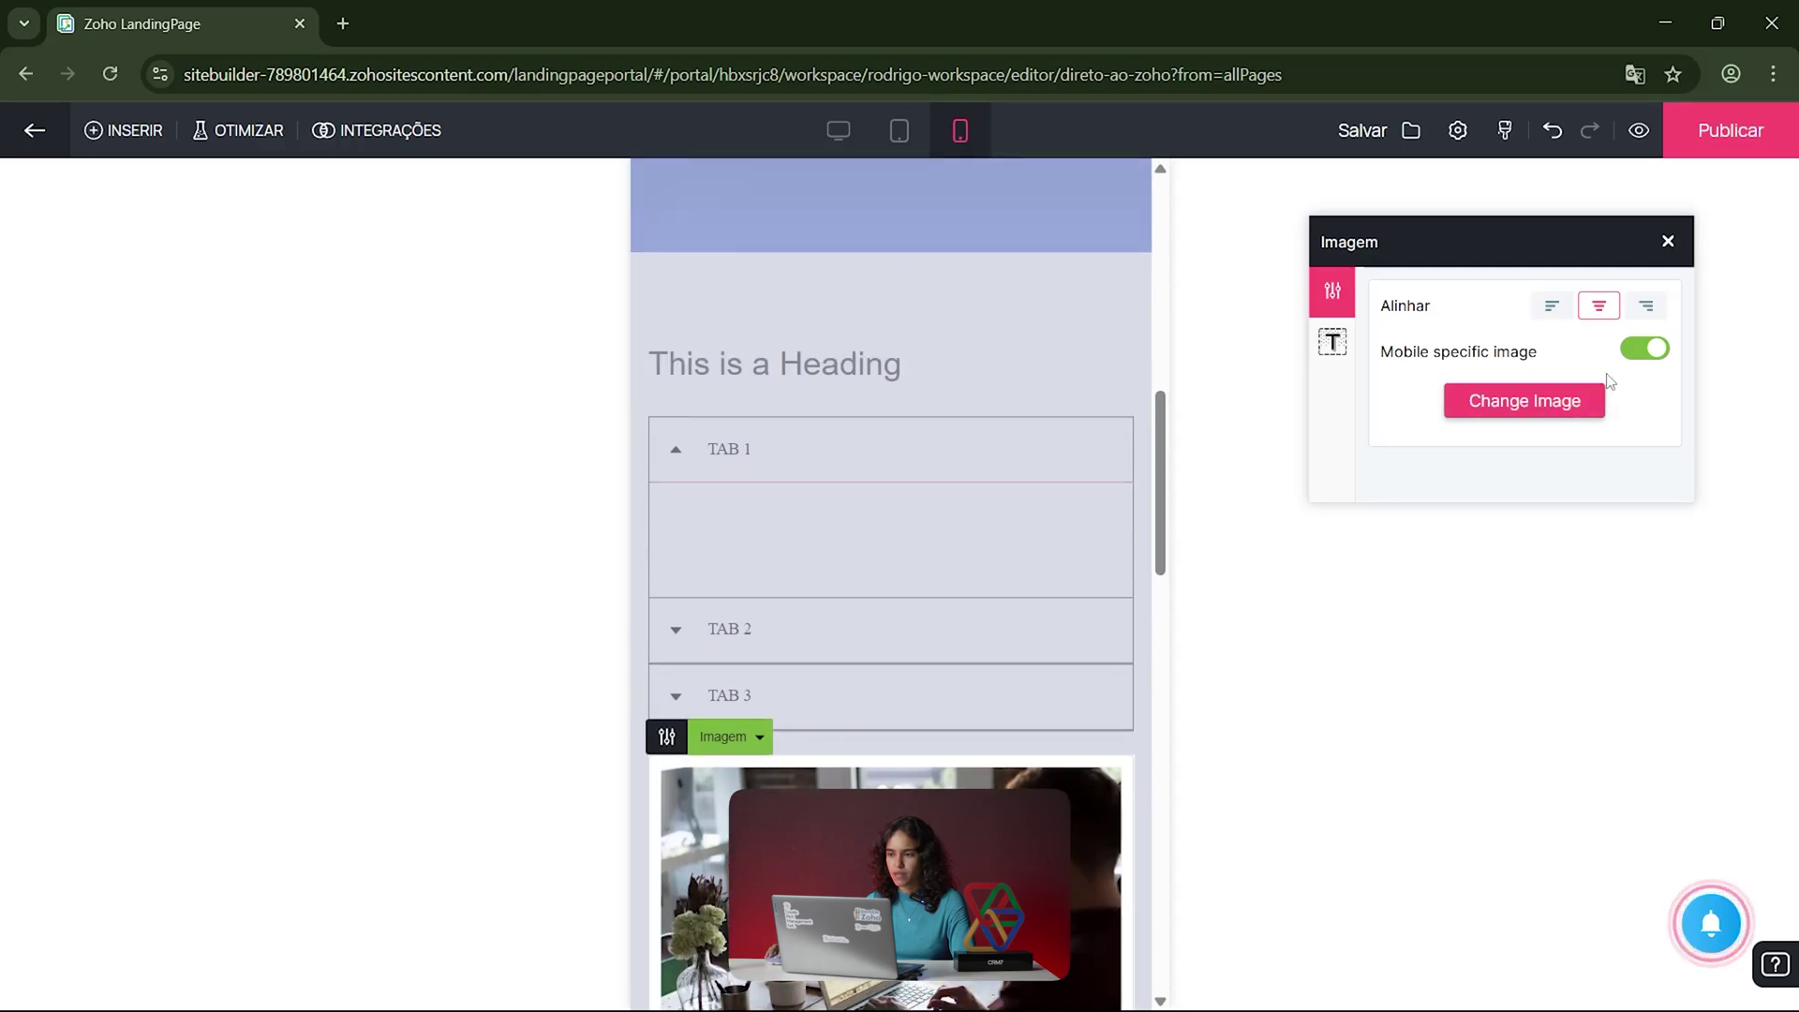
{"action": "left_click", "coordinate": [1552, 306]}
{"action": "left_click", "coordinate": [1646, 306]}
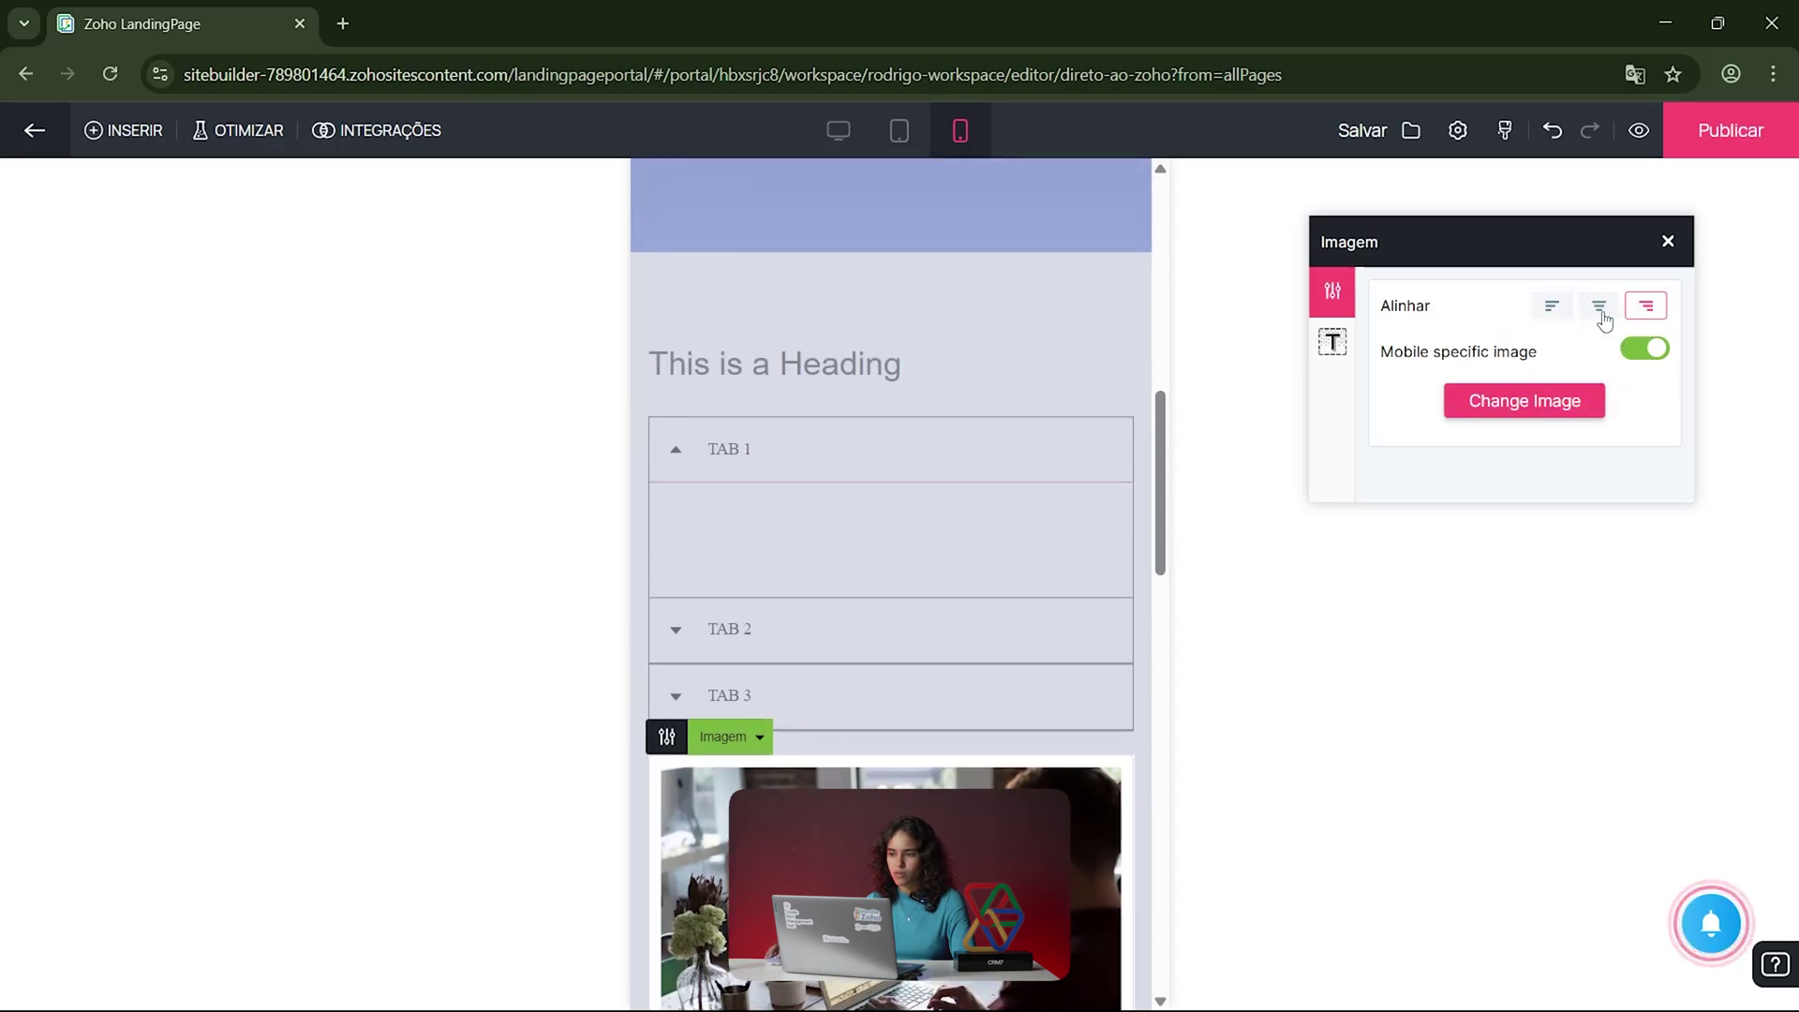
{"action": "left_click", "coordinate": [1599, 307]}
{"action": "left_click", "coordinate": [1552, 309]}
{"action": "left_click", "coordinate": [1600, 307]}
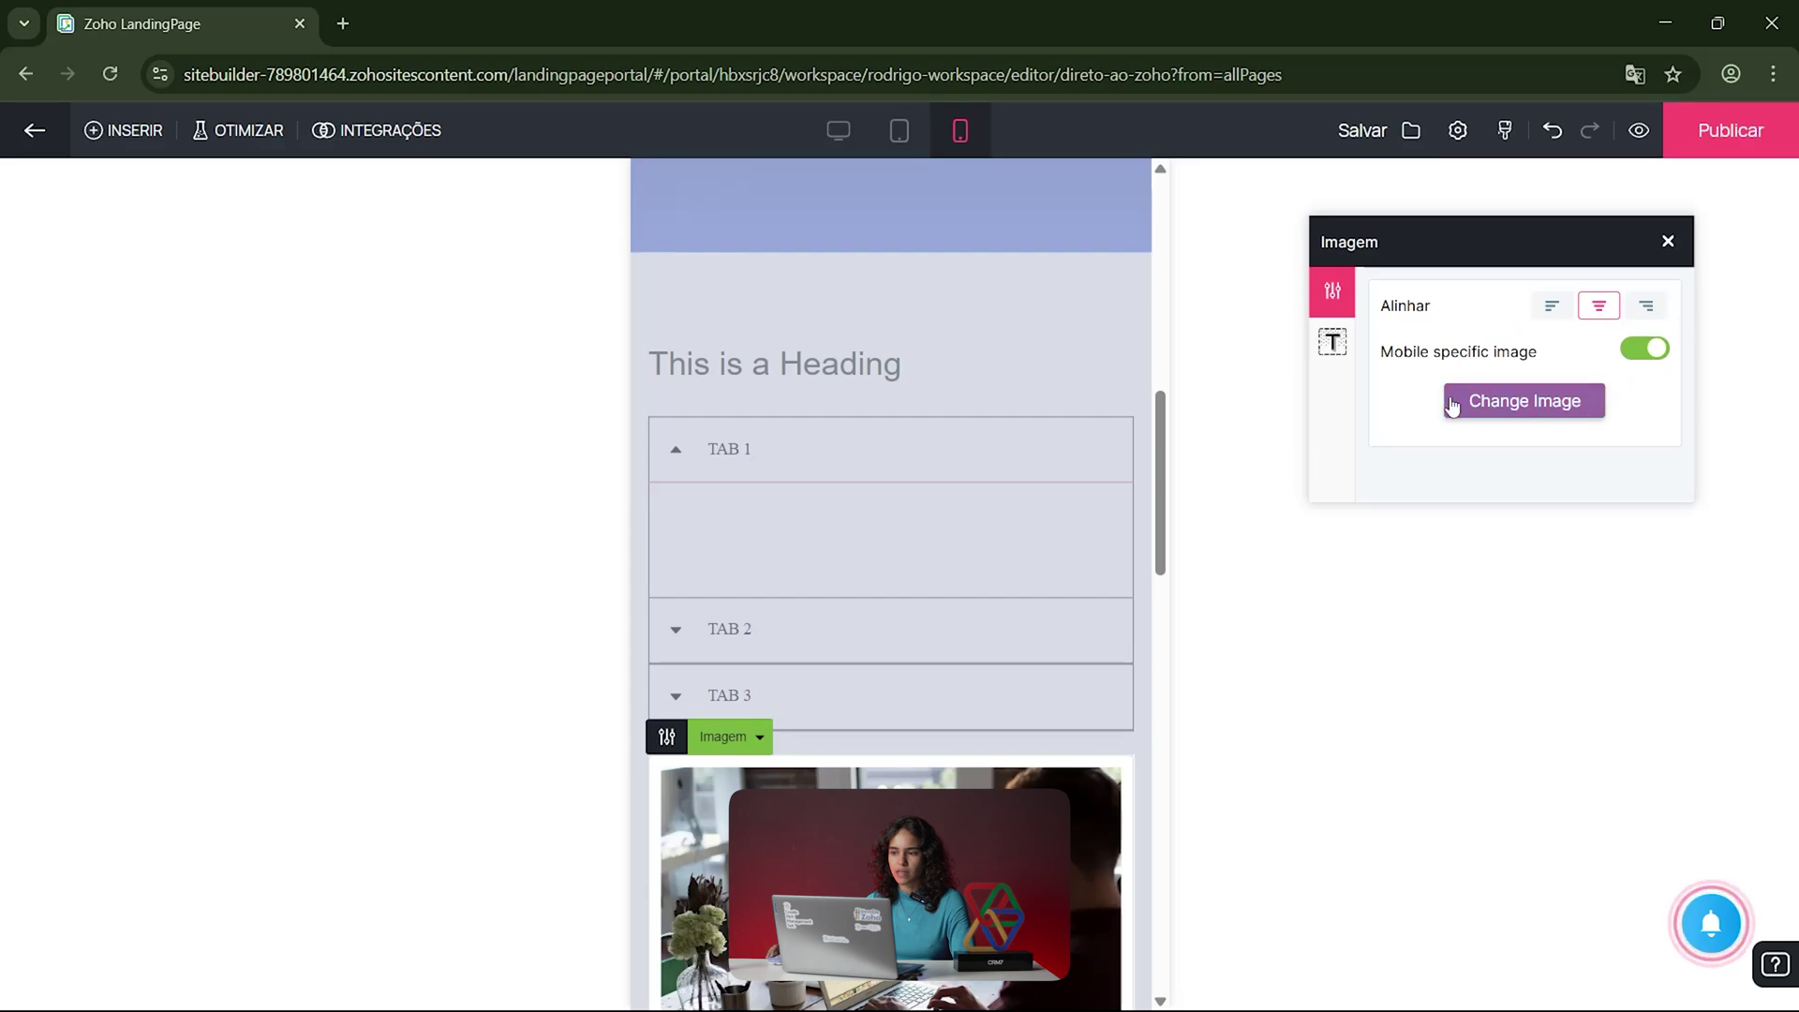
{"action": "left_click", "coordinate": [1345, 351]}
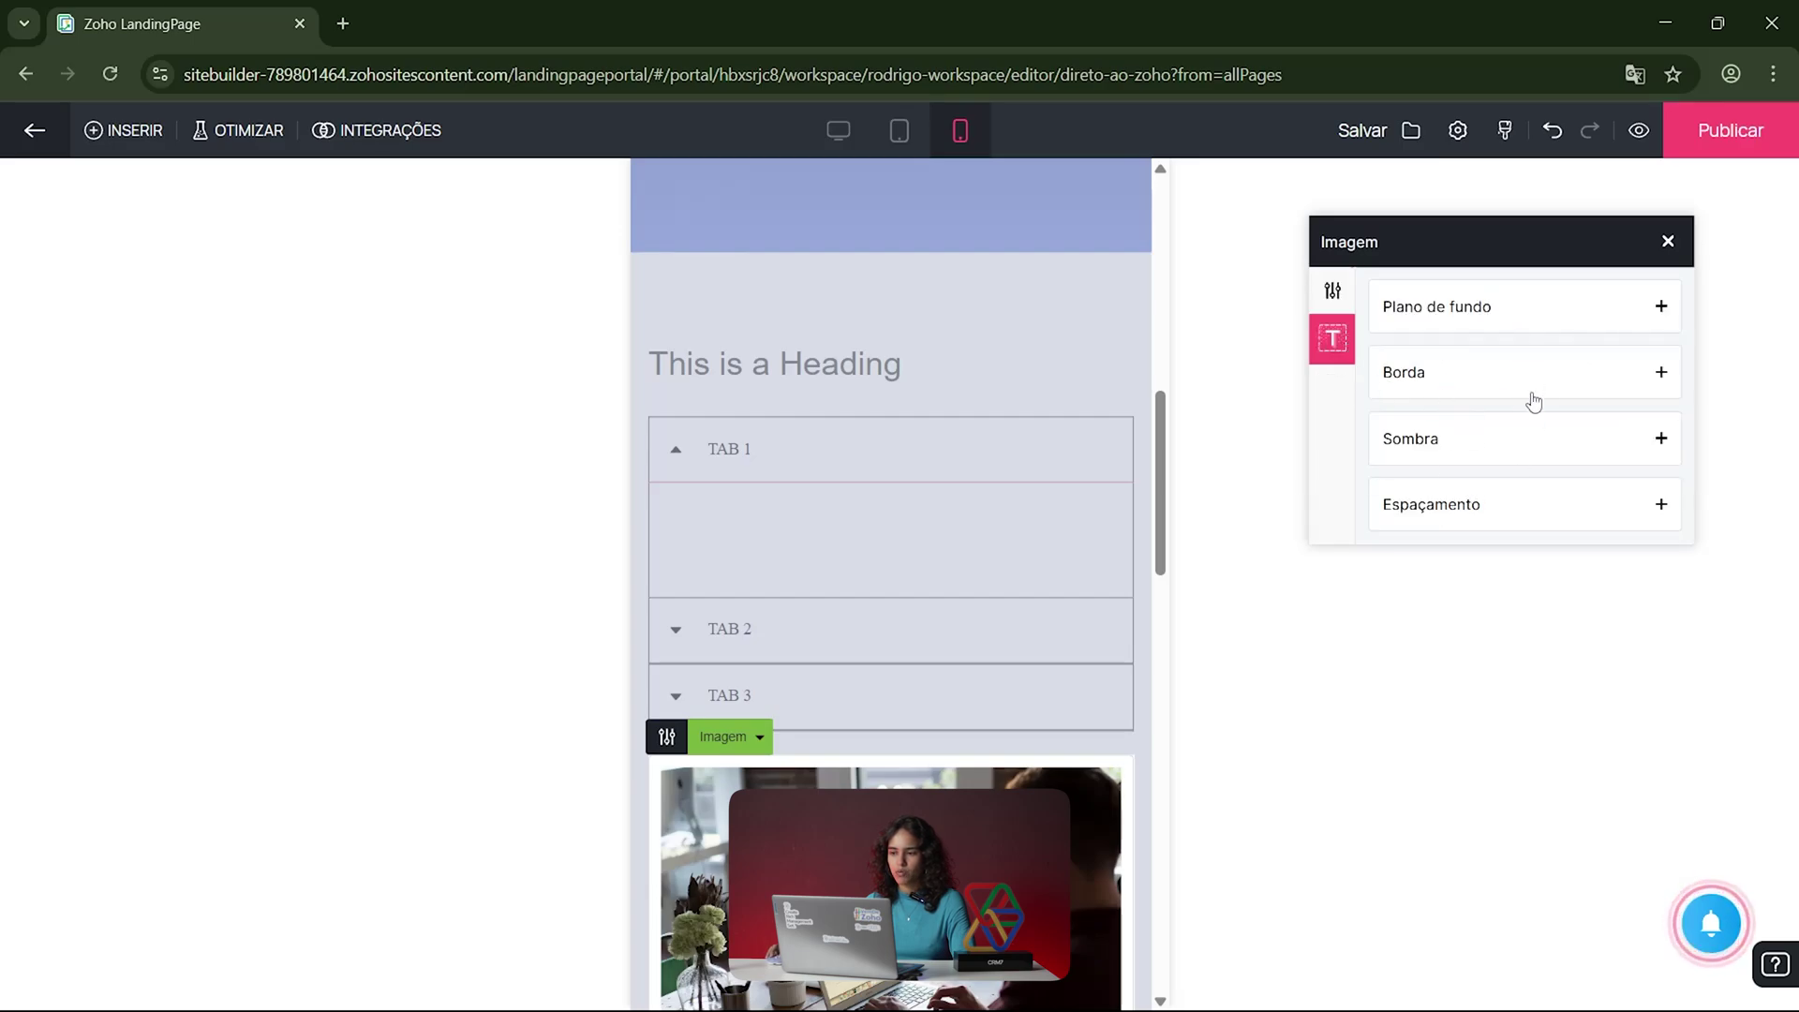
{"action": "left_click", "coordinate": [1667, 243]}
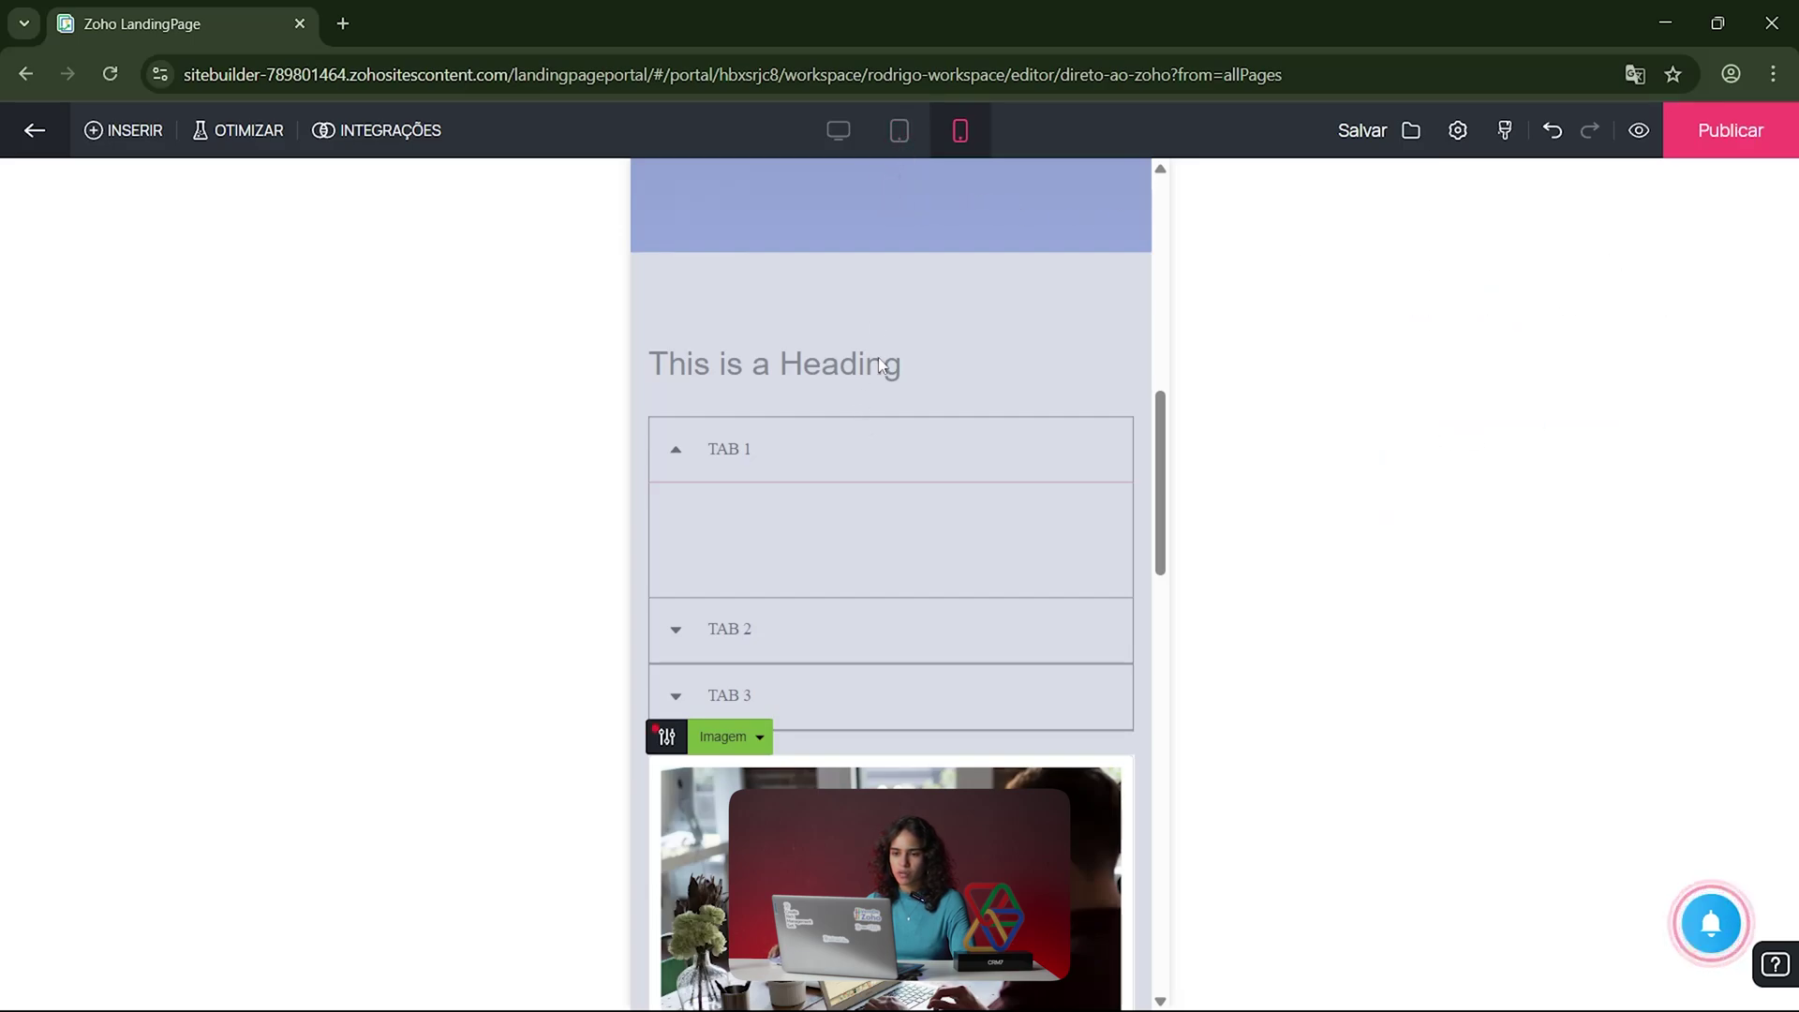
Step: Centre 'This is a Heading' using Alinhar in its settings
{"action": "left_click", "coordinate": [919, 381]}
{"action": "left_click", "coordinate": [714, 323]}
{"action": "left_click", "coordinate": [666, 317]}
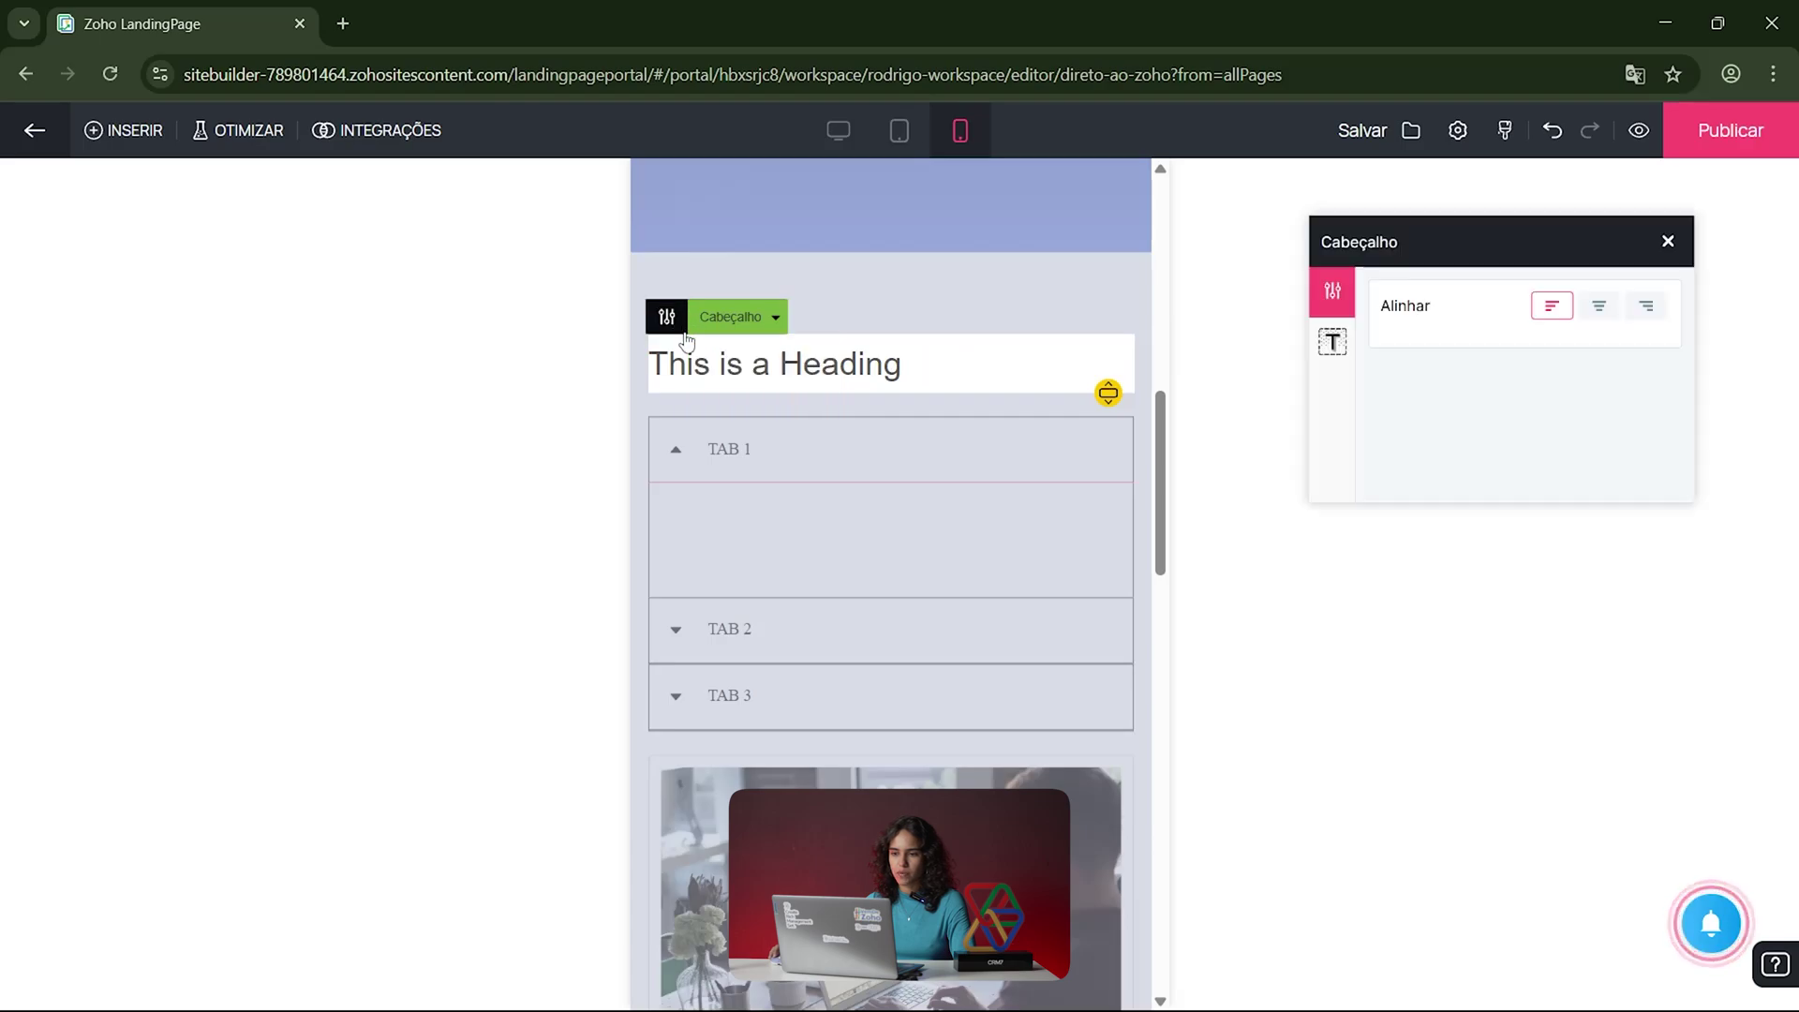
{"action": "left_click", "coordinate": [1598, 306]}
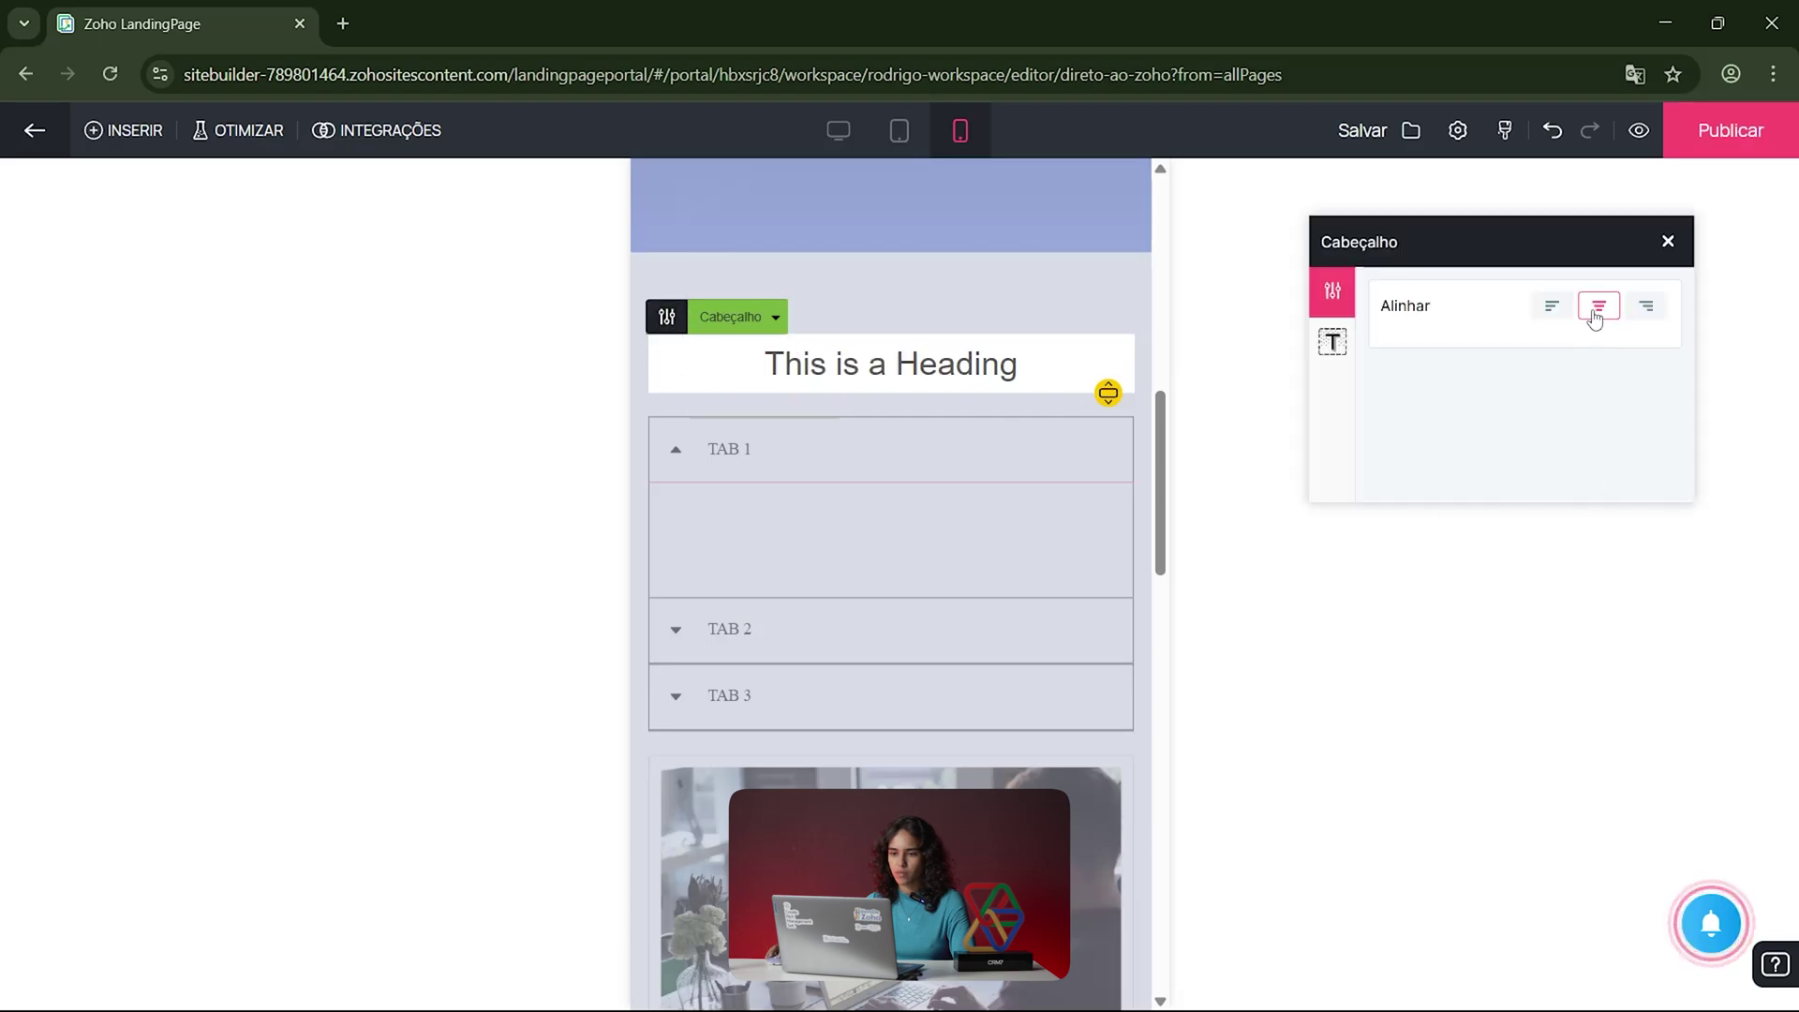
{"action": "left_click", "coordinate": [935, 311]}
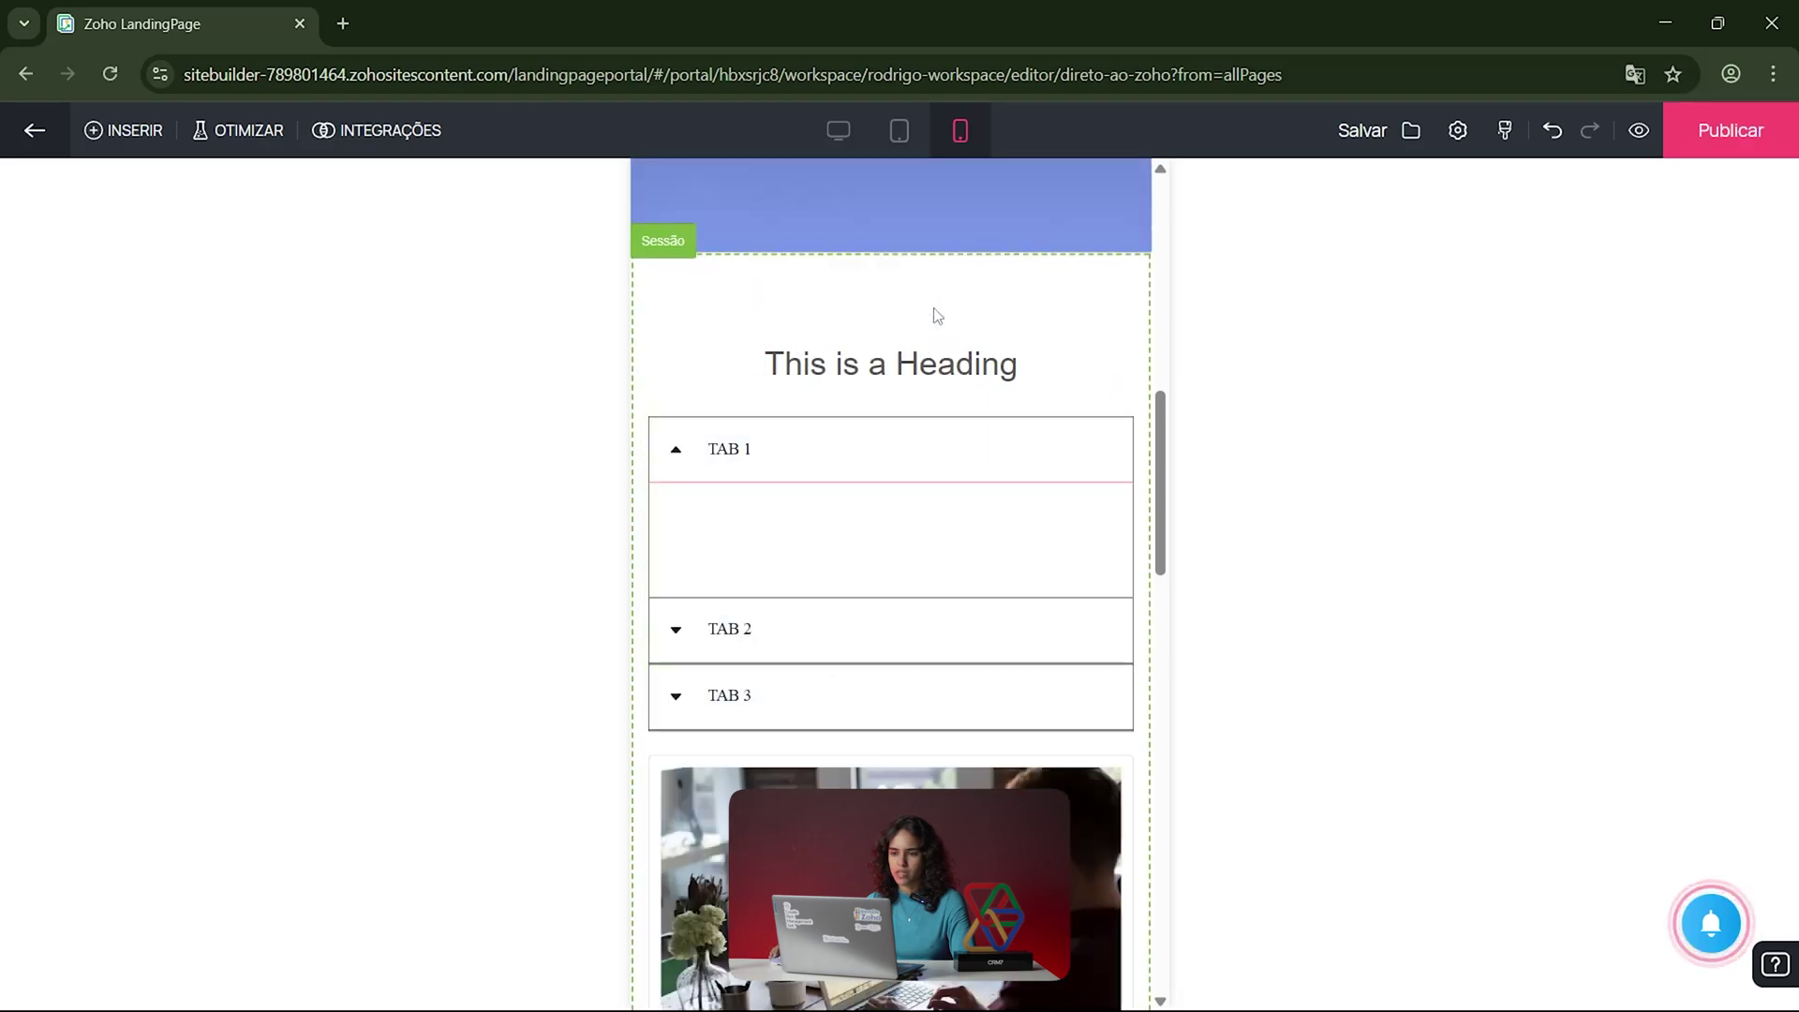
Step: Return to desktop layout and open the empty Pop-ups catalogue for Direto ao Zoho
{"action": "left_click", "coordinate": [836, 133]}
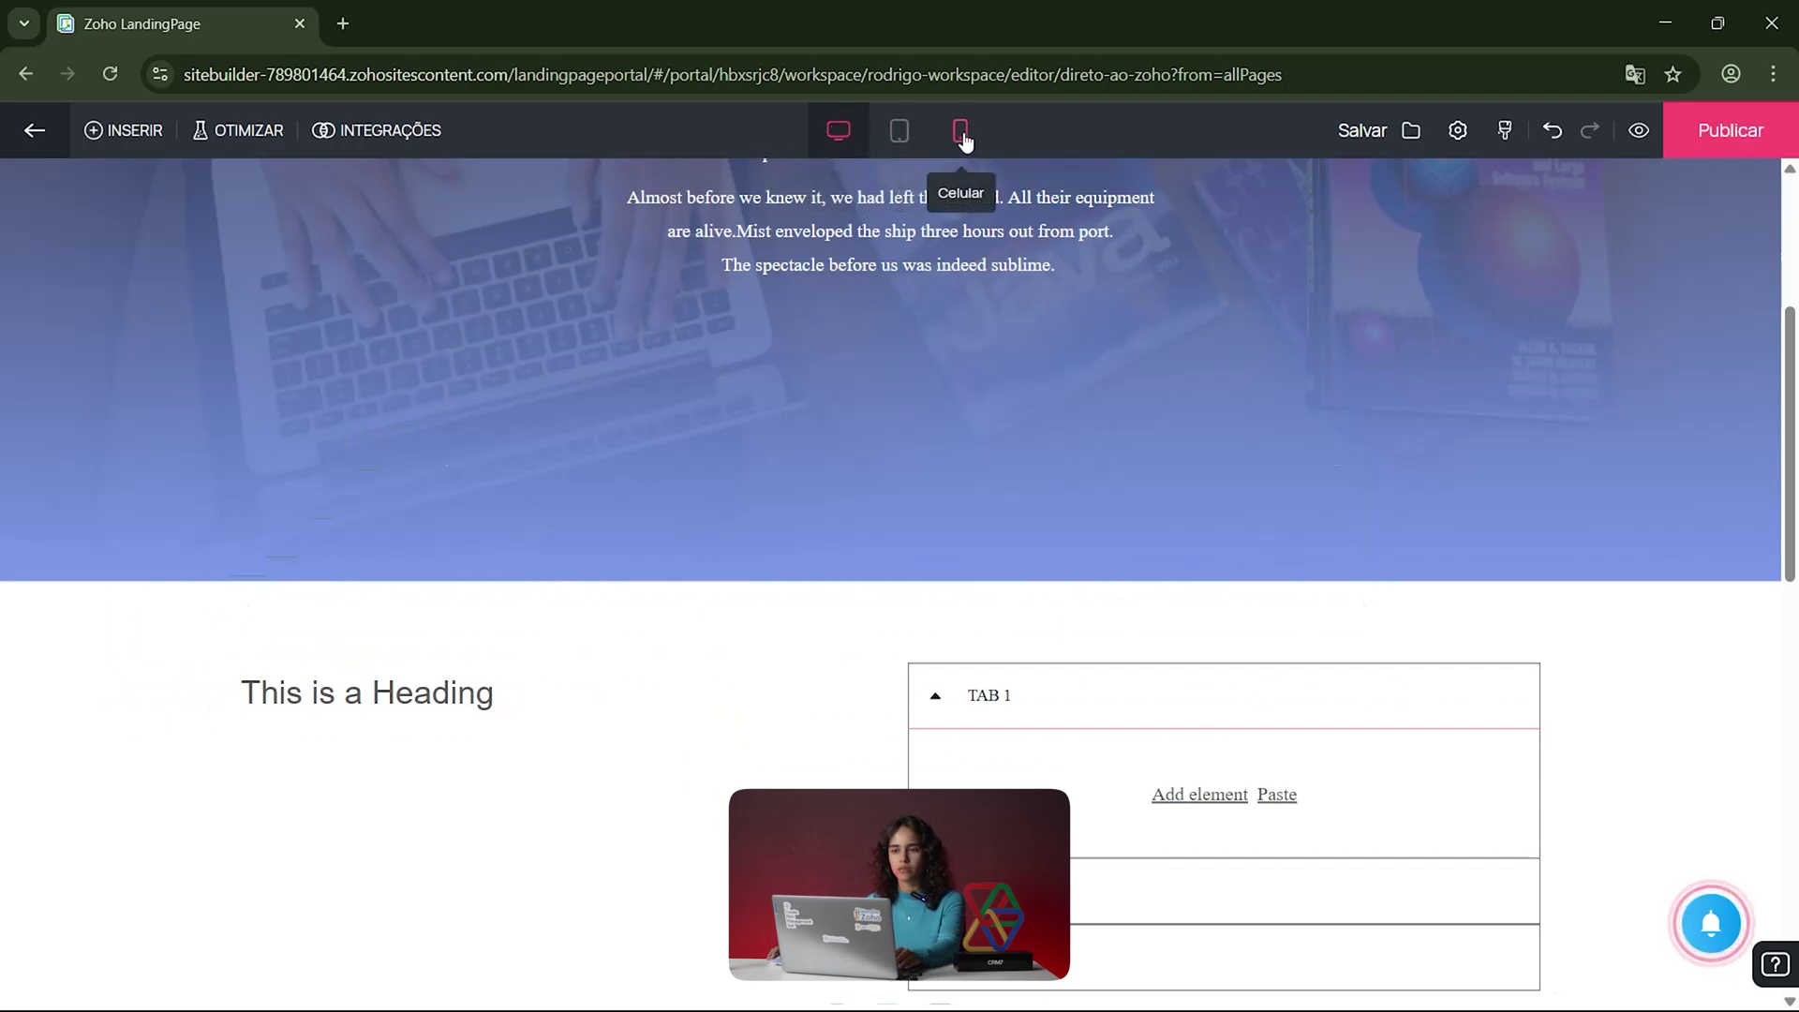
{"action": "left_click", "coordinate": [117, 139]}
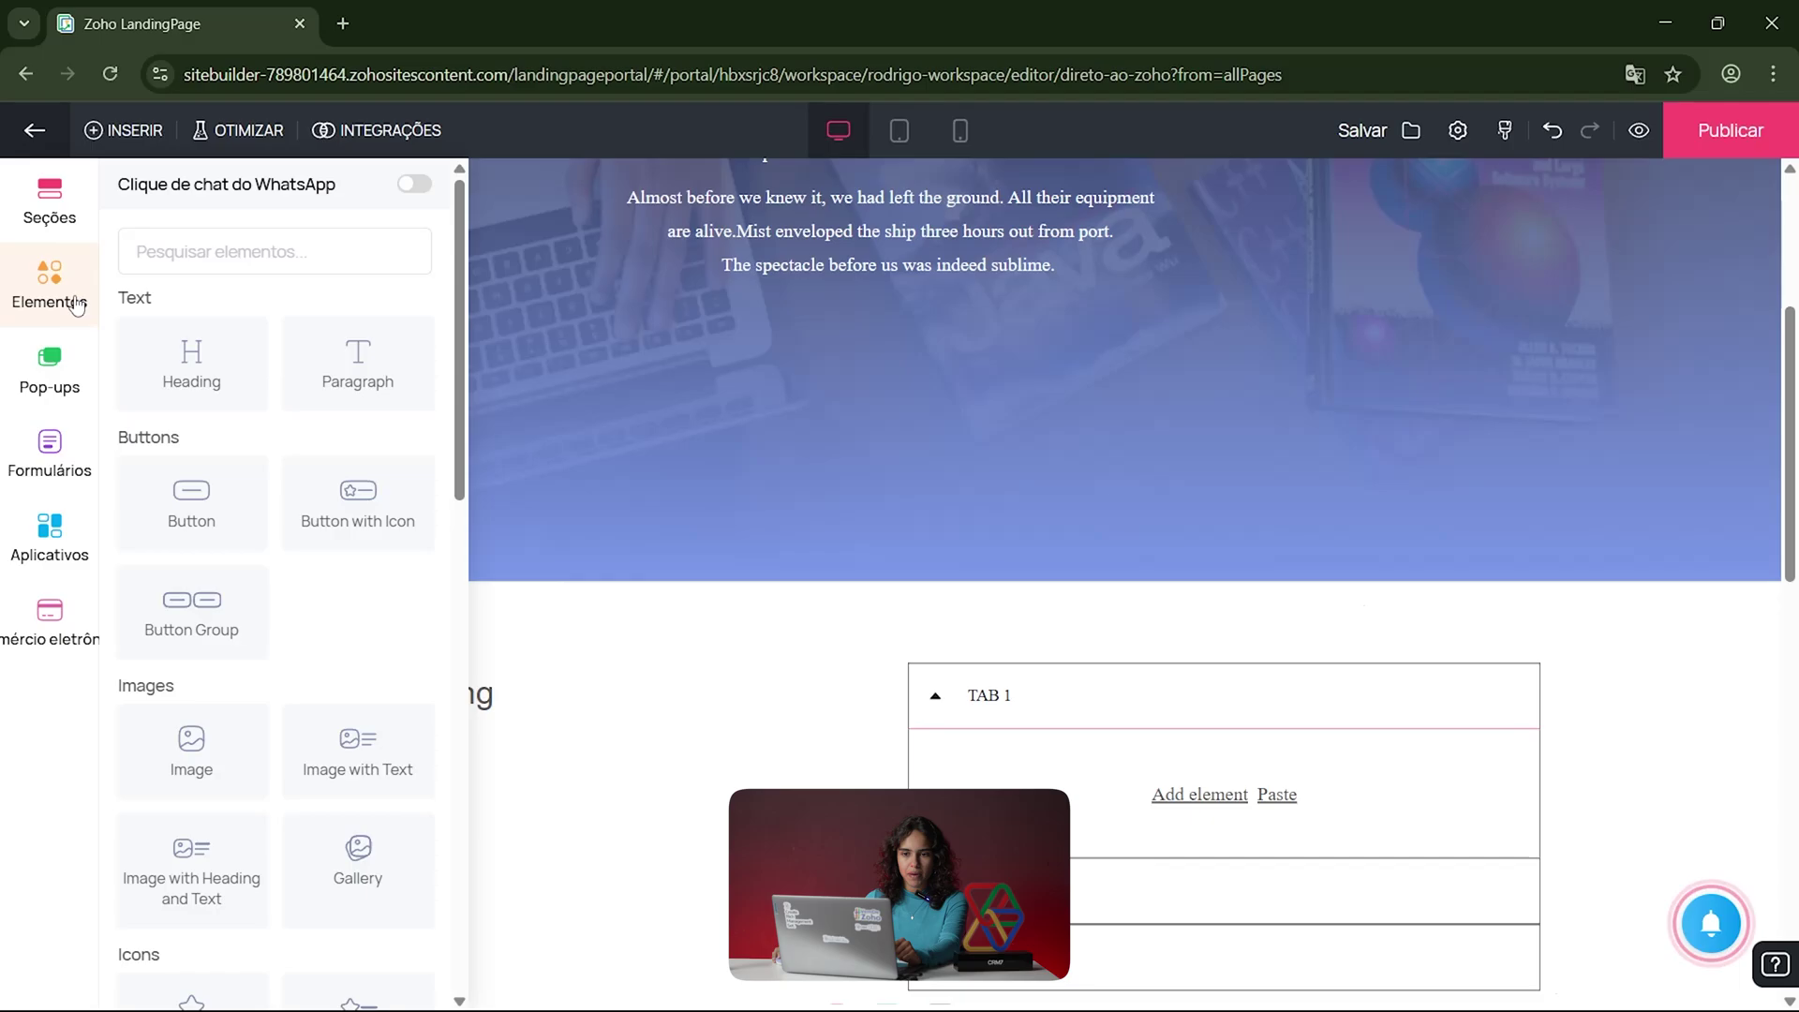
{"action": "left_click", "coordinate": [71, 391]}
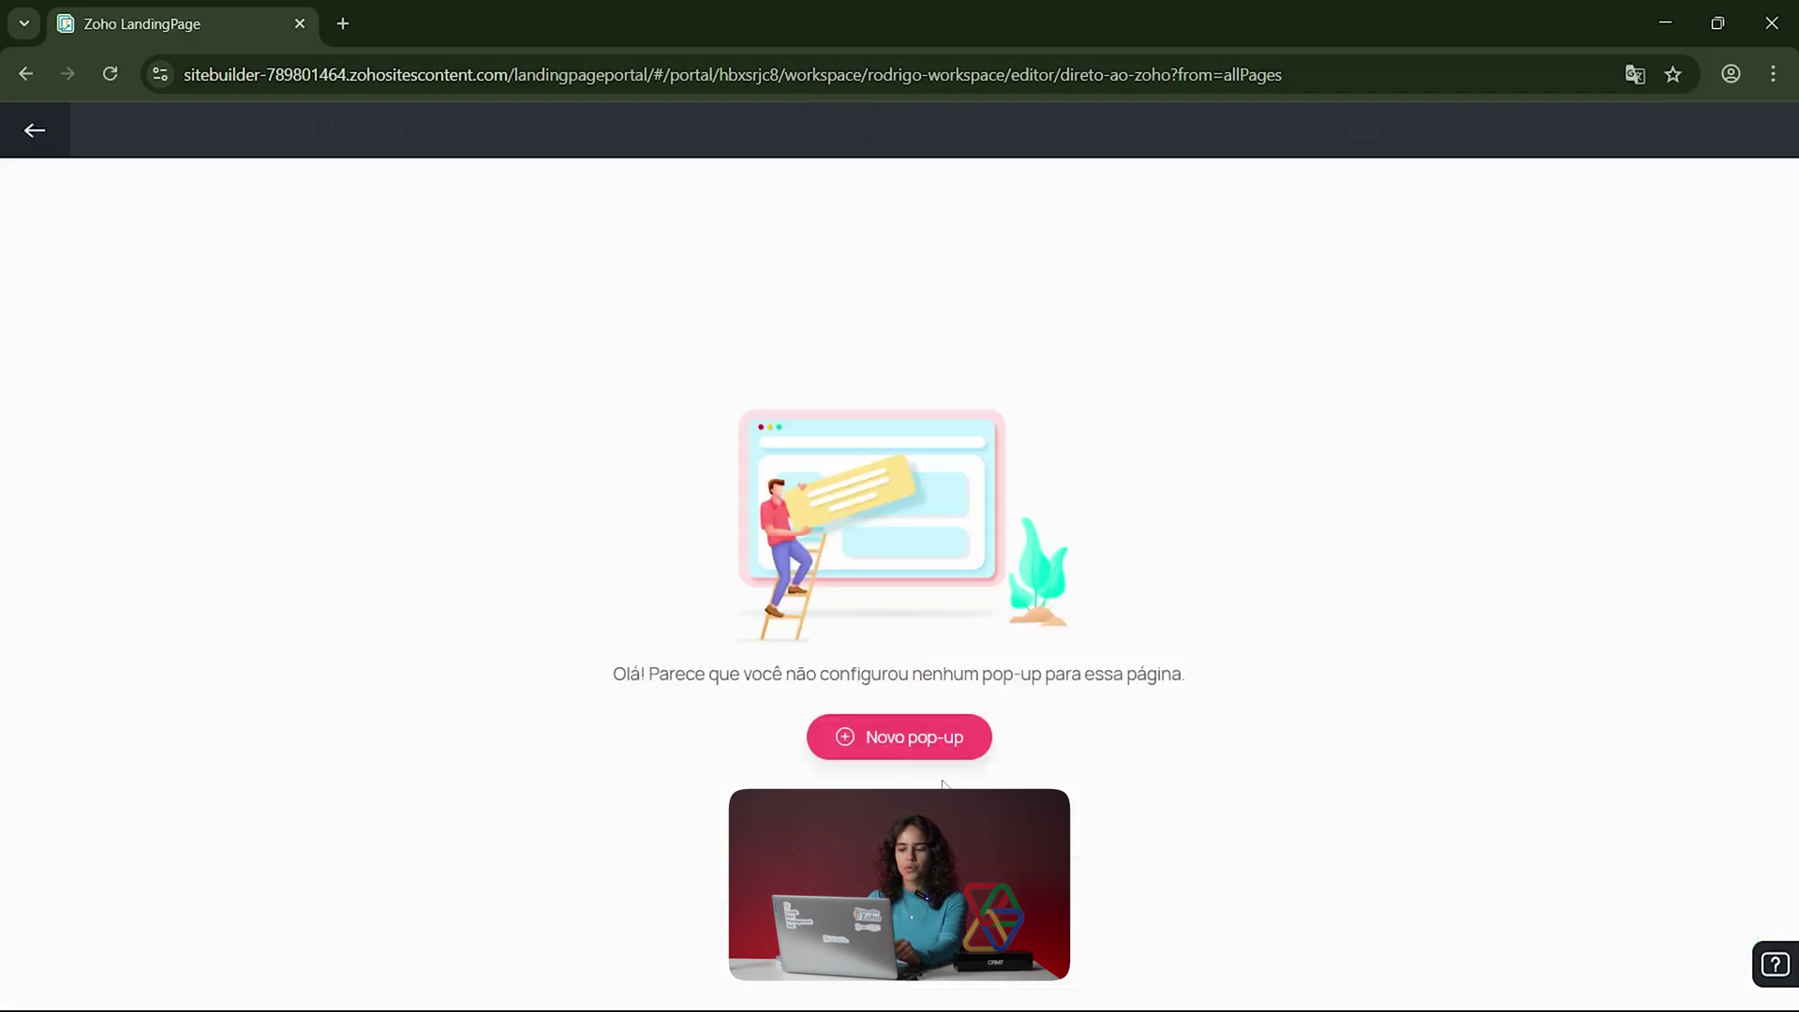
Step: Preview the Acesso exclusivo pop-up template at tablet, phone and desktop widths
{"action": "left_click", "coordinate": [910, 749]}
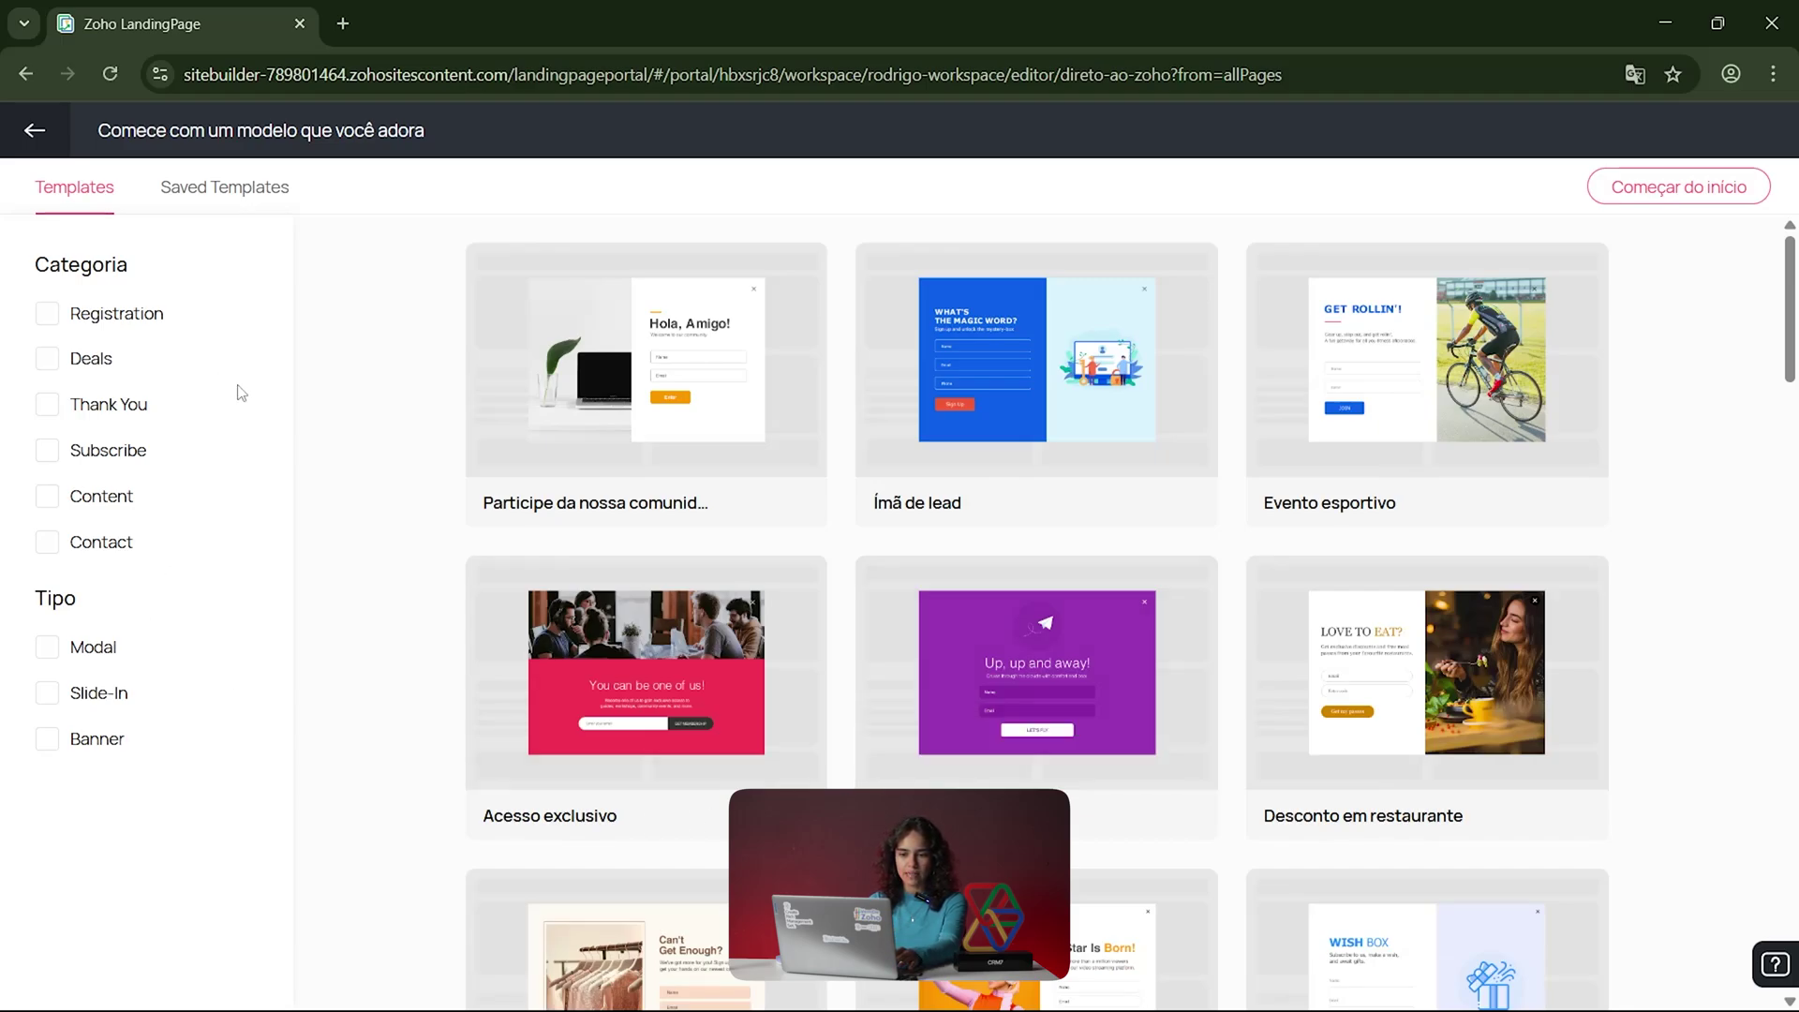
{"action": "scroll", "coordinate": [796, 599], "scroll_direction": "down", "scroll_amount": 2}
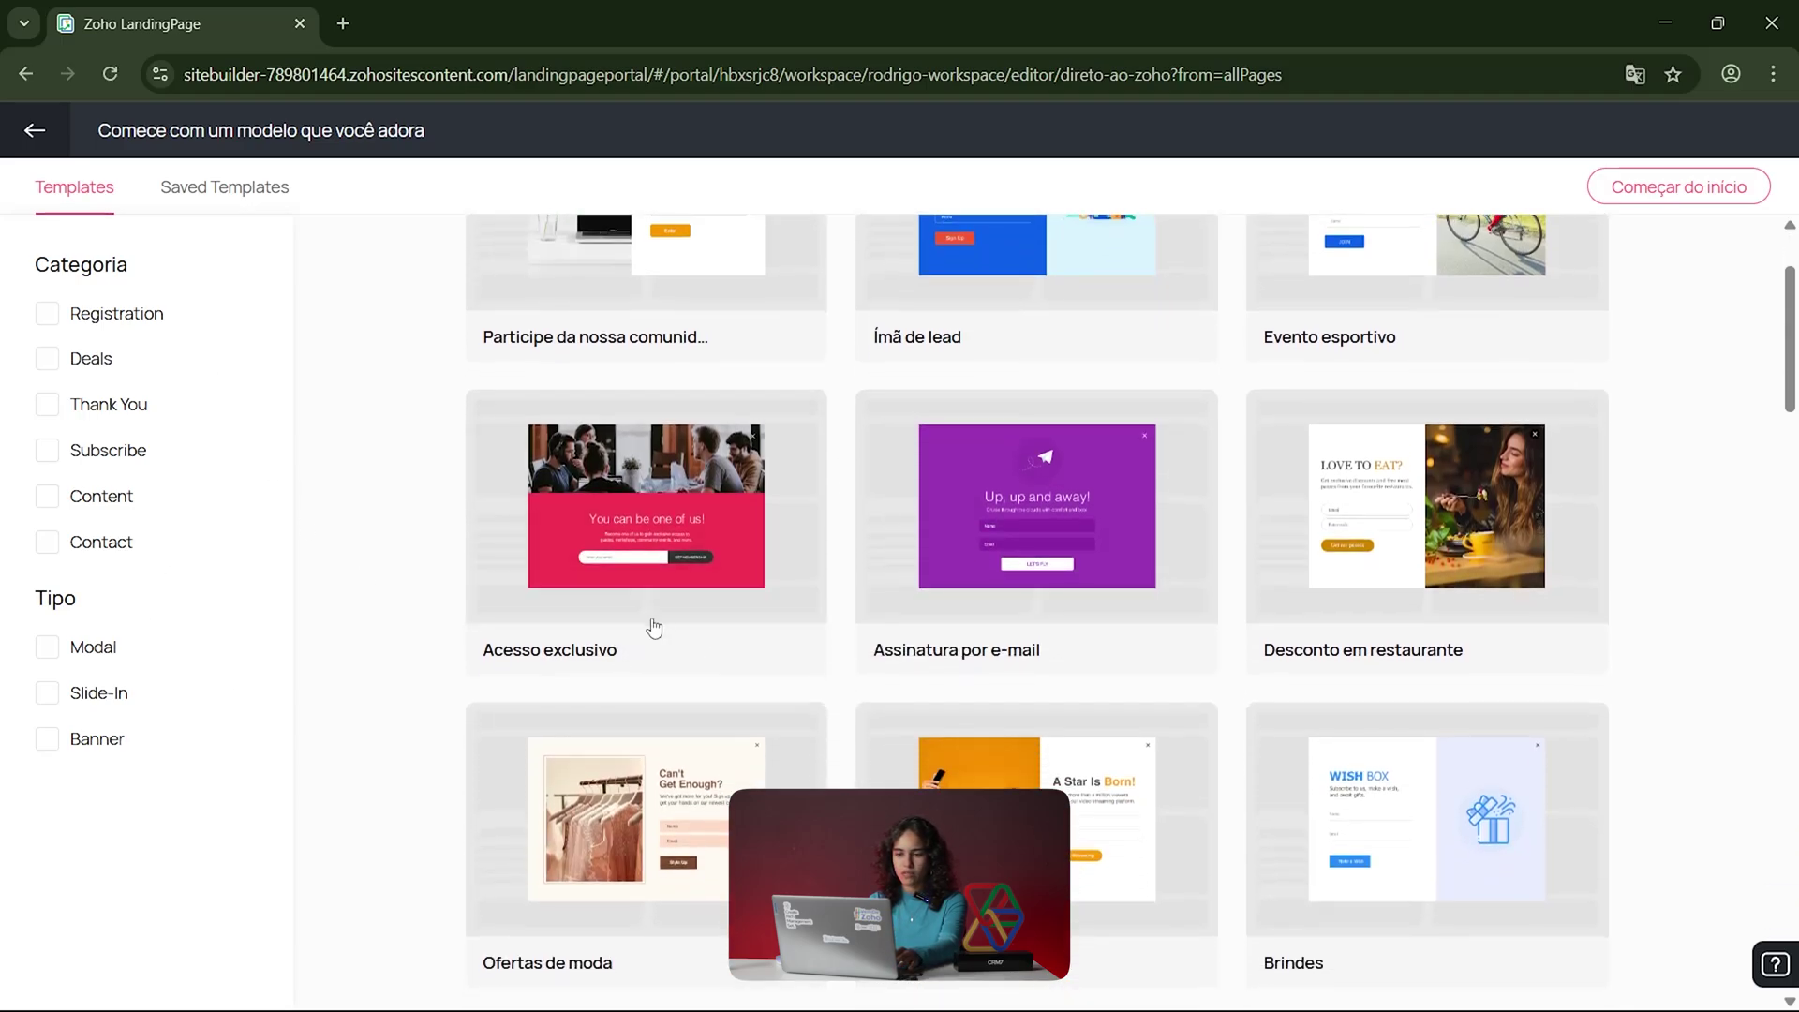
{"action": "mouse_move", "coordinate": [562, 616]}
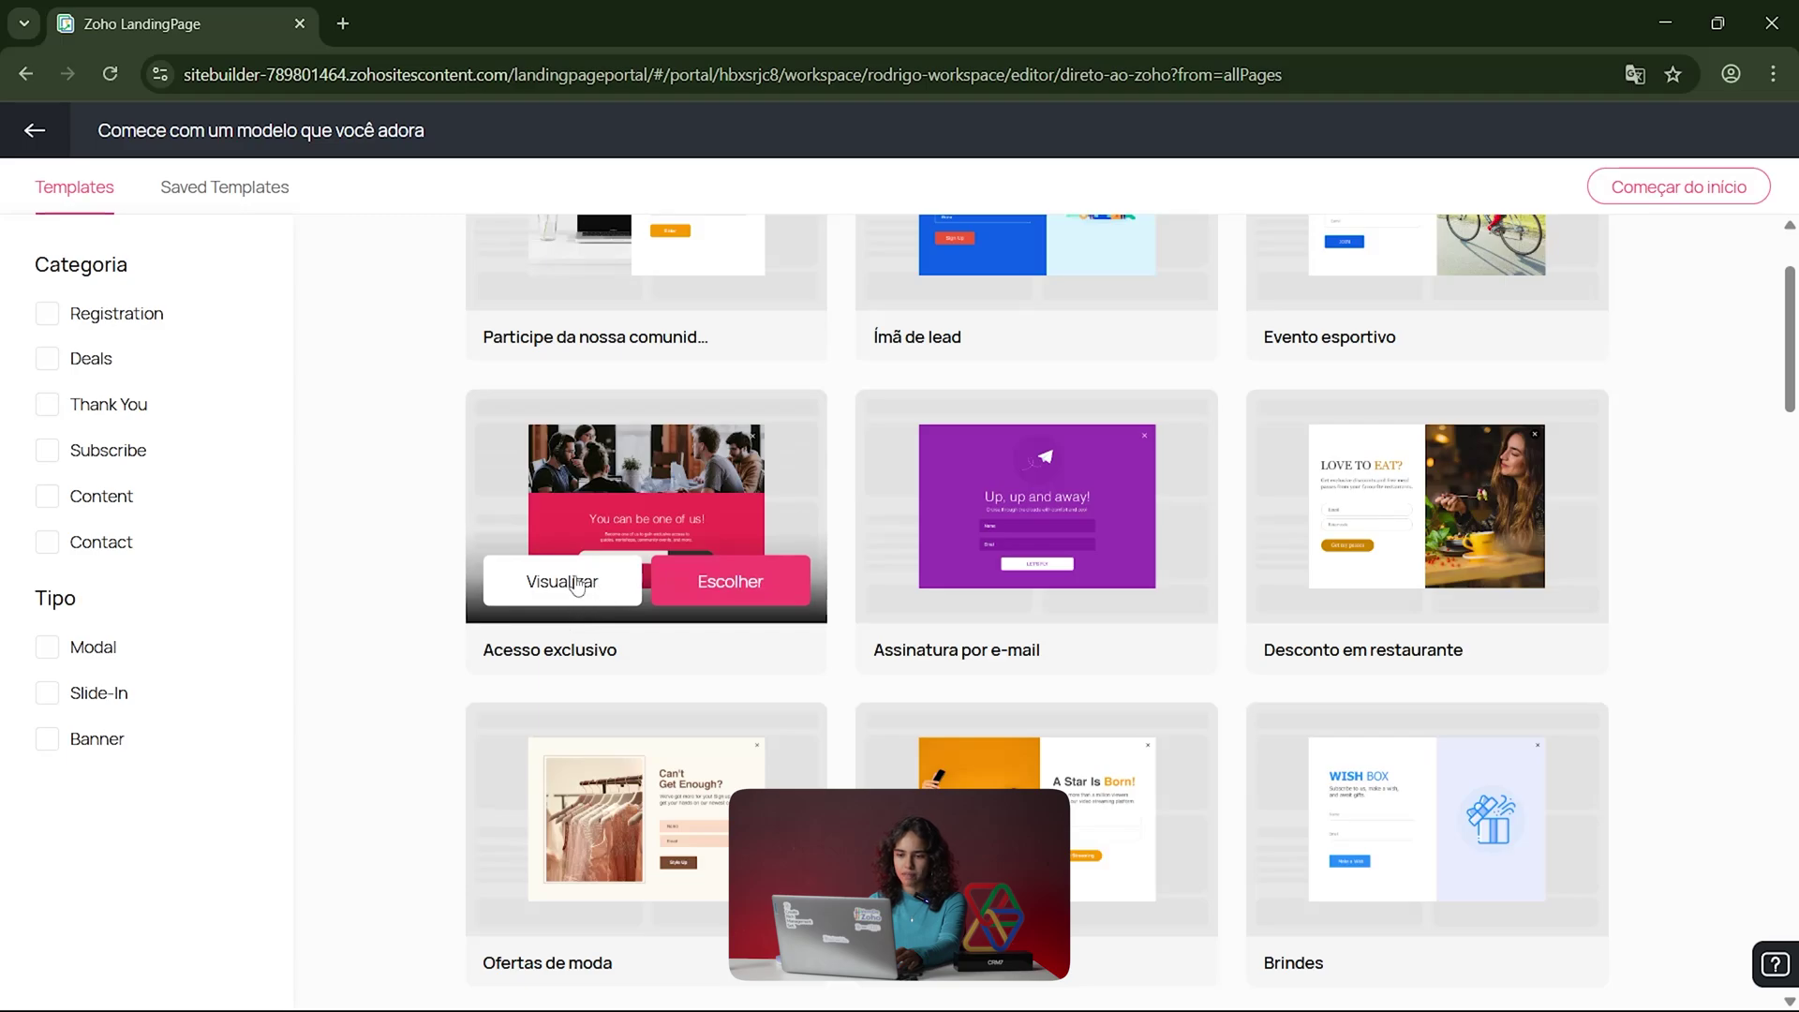
{"action": "left_click", "coordinate": [577, 583]}
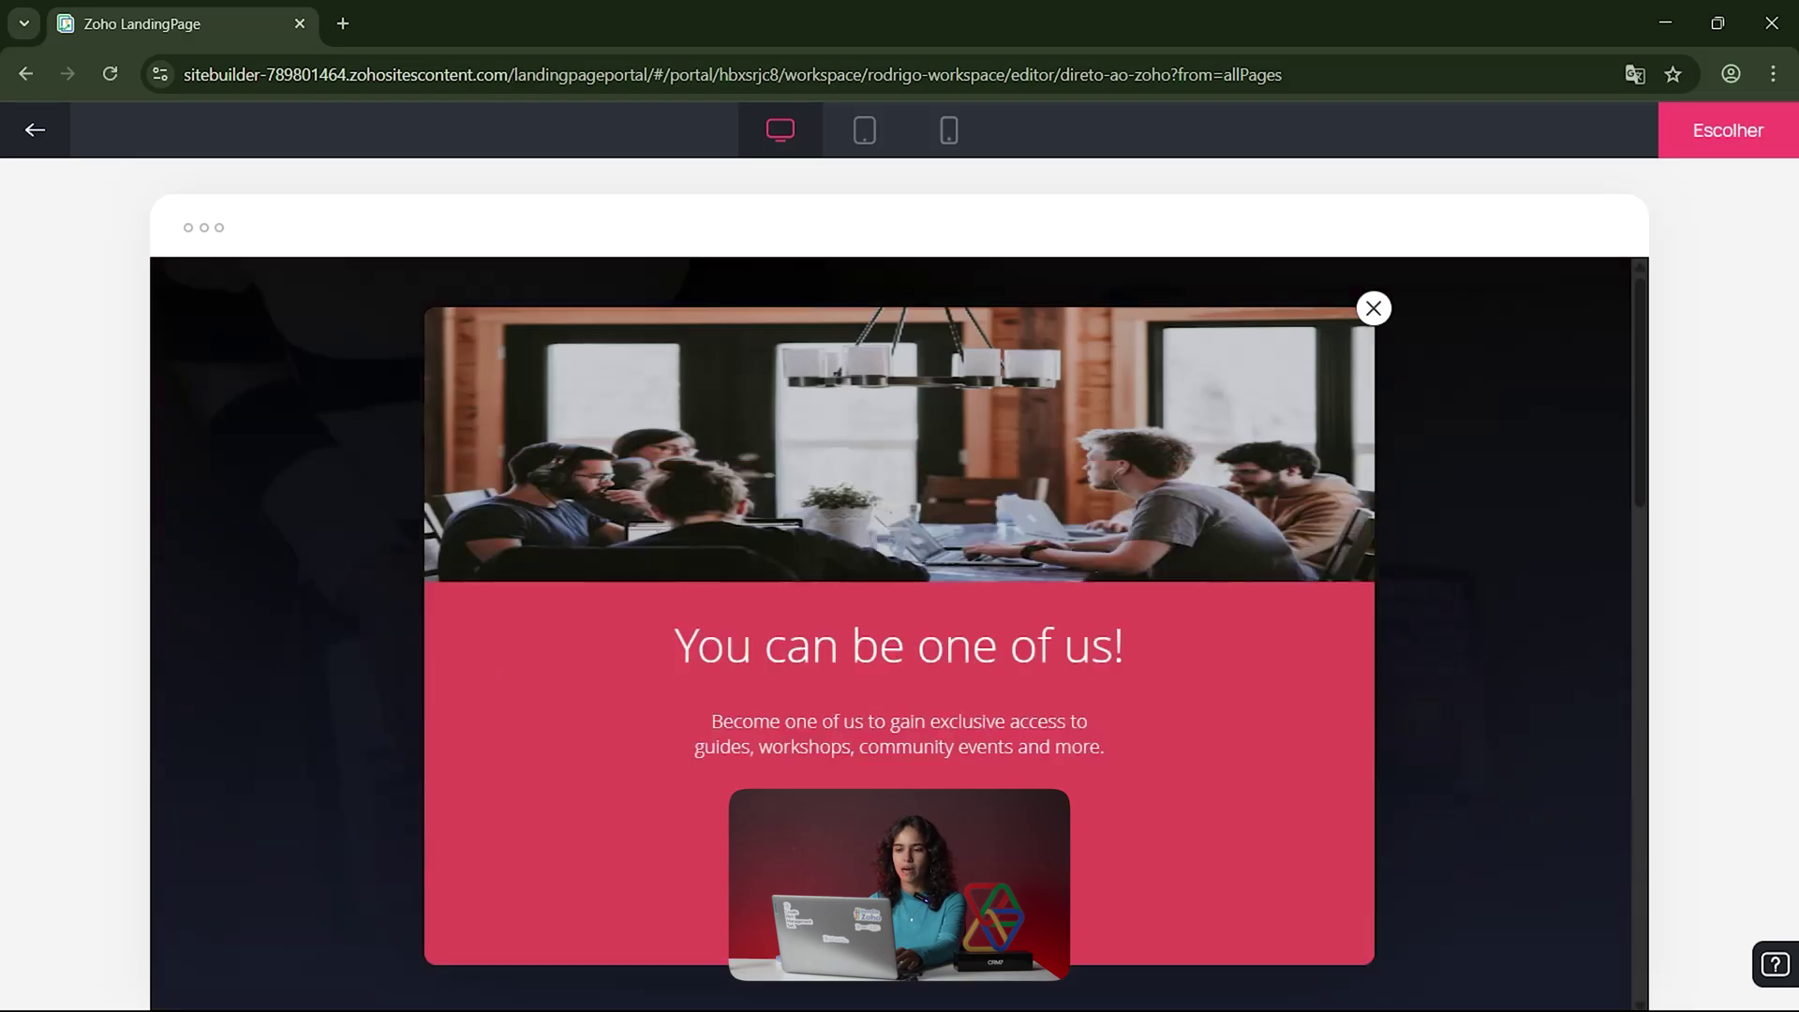
{"action": "left_click", "coordinate": [864, 130]}
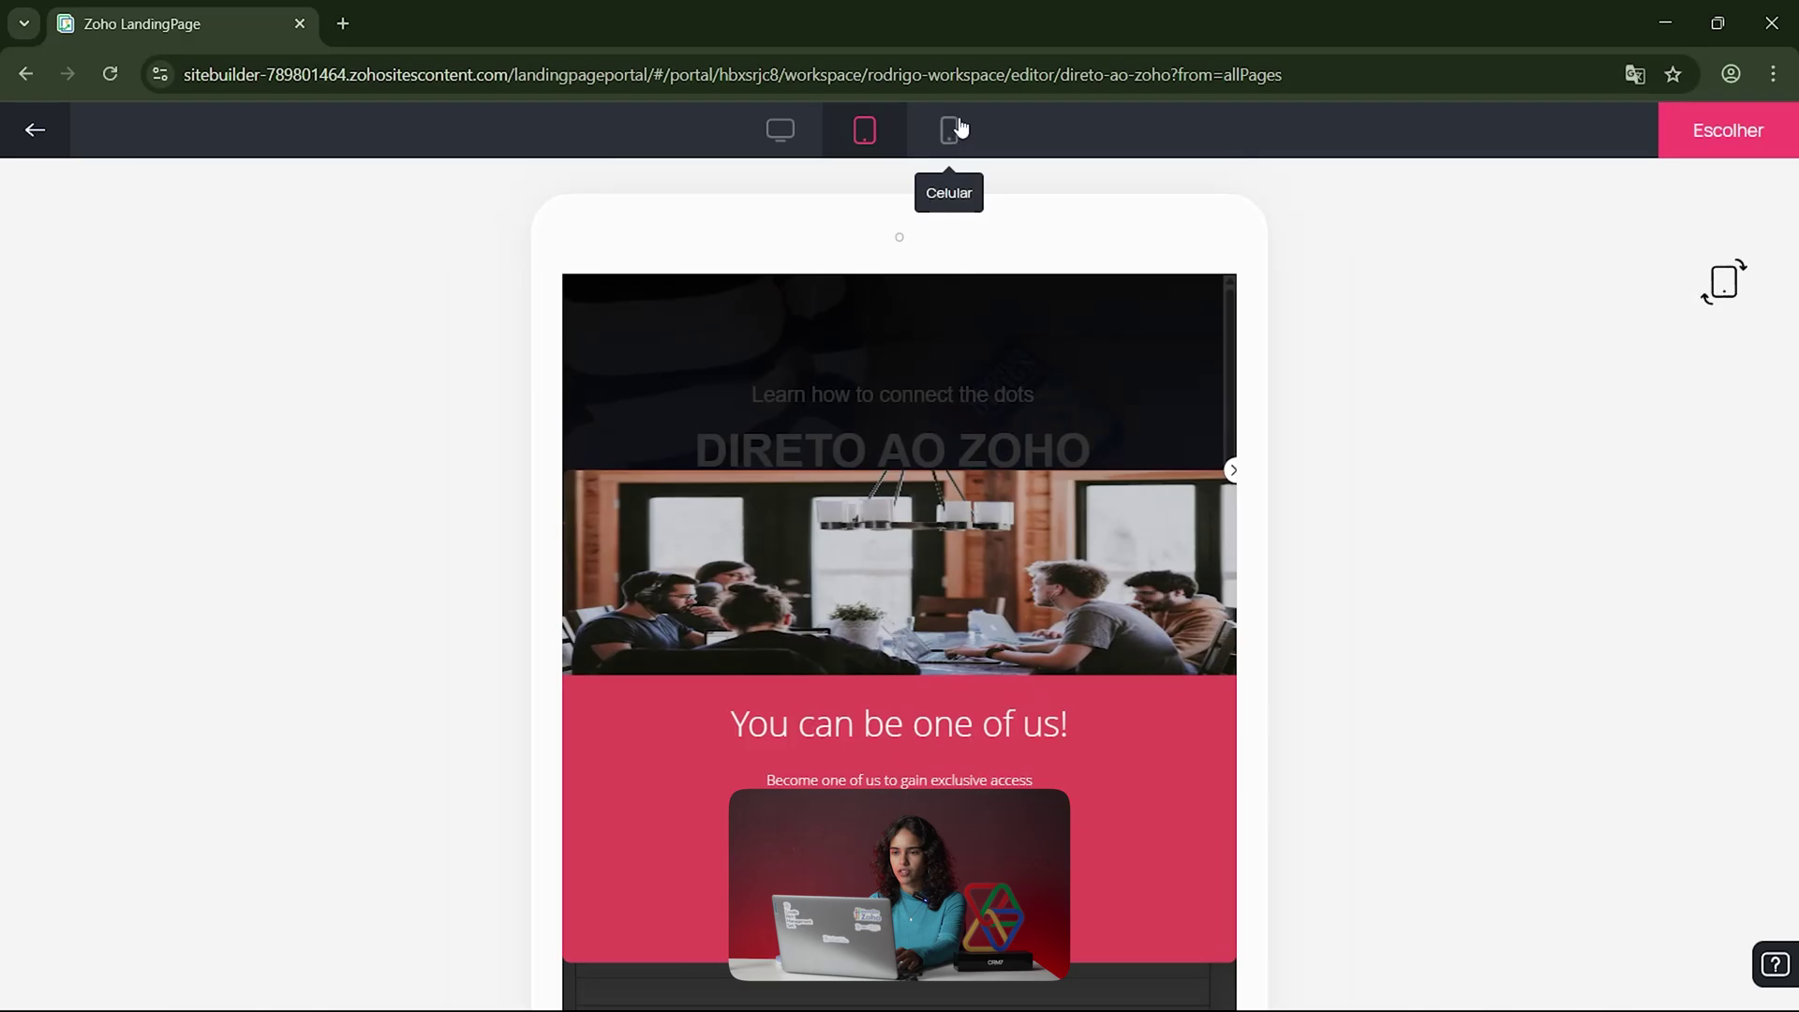
{"action": "left_click", "coordinate": [960, 128]}
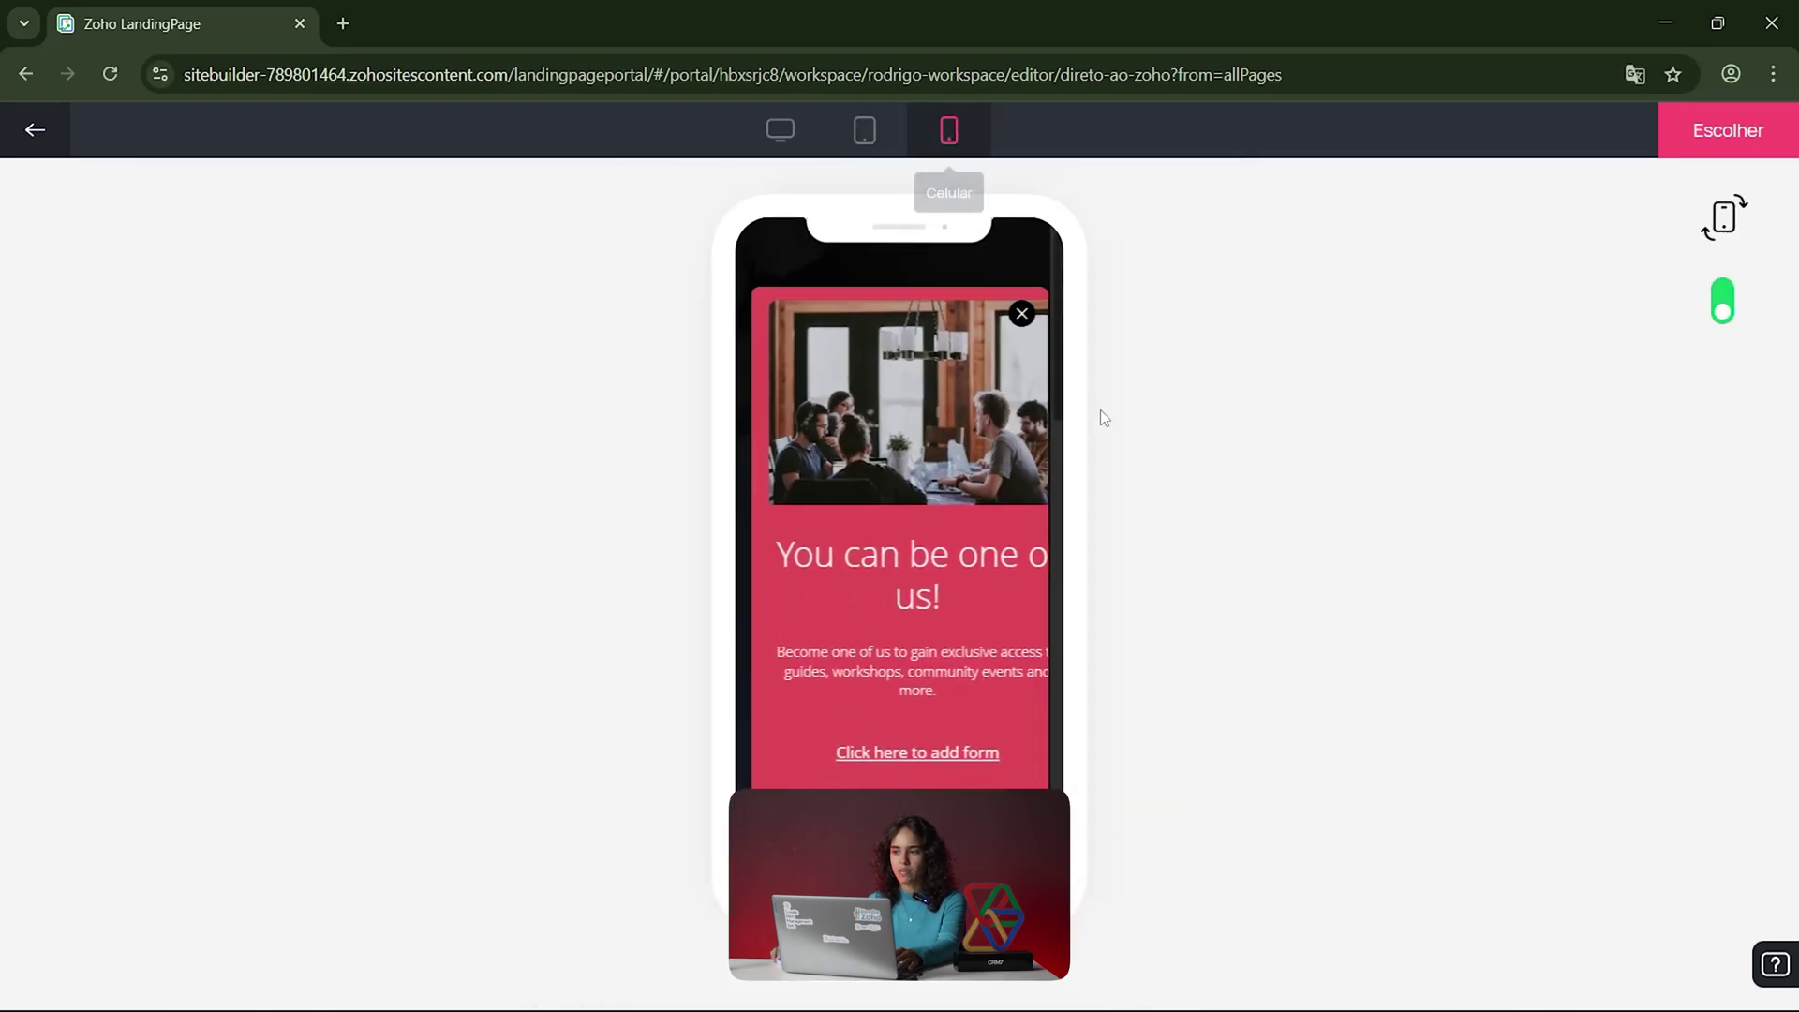
{"action": "left_click", "coordinate": [779, 130]}
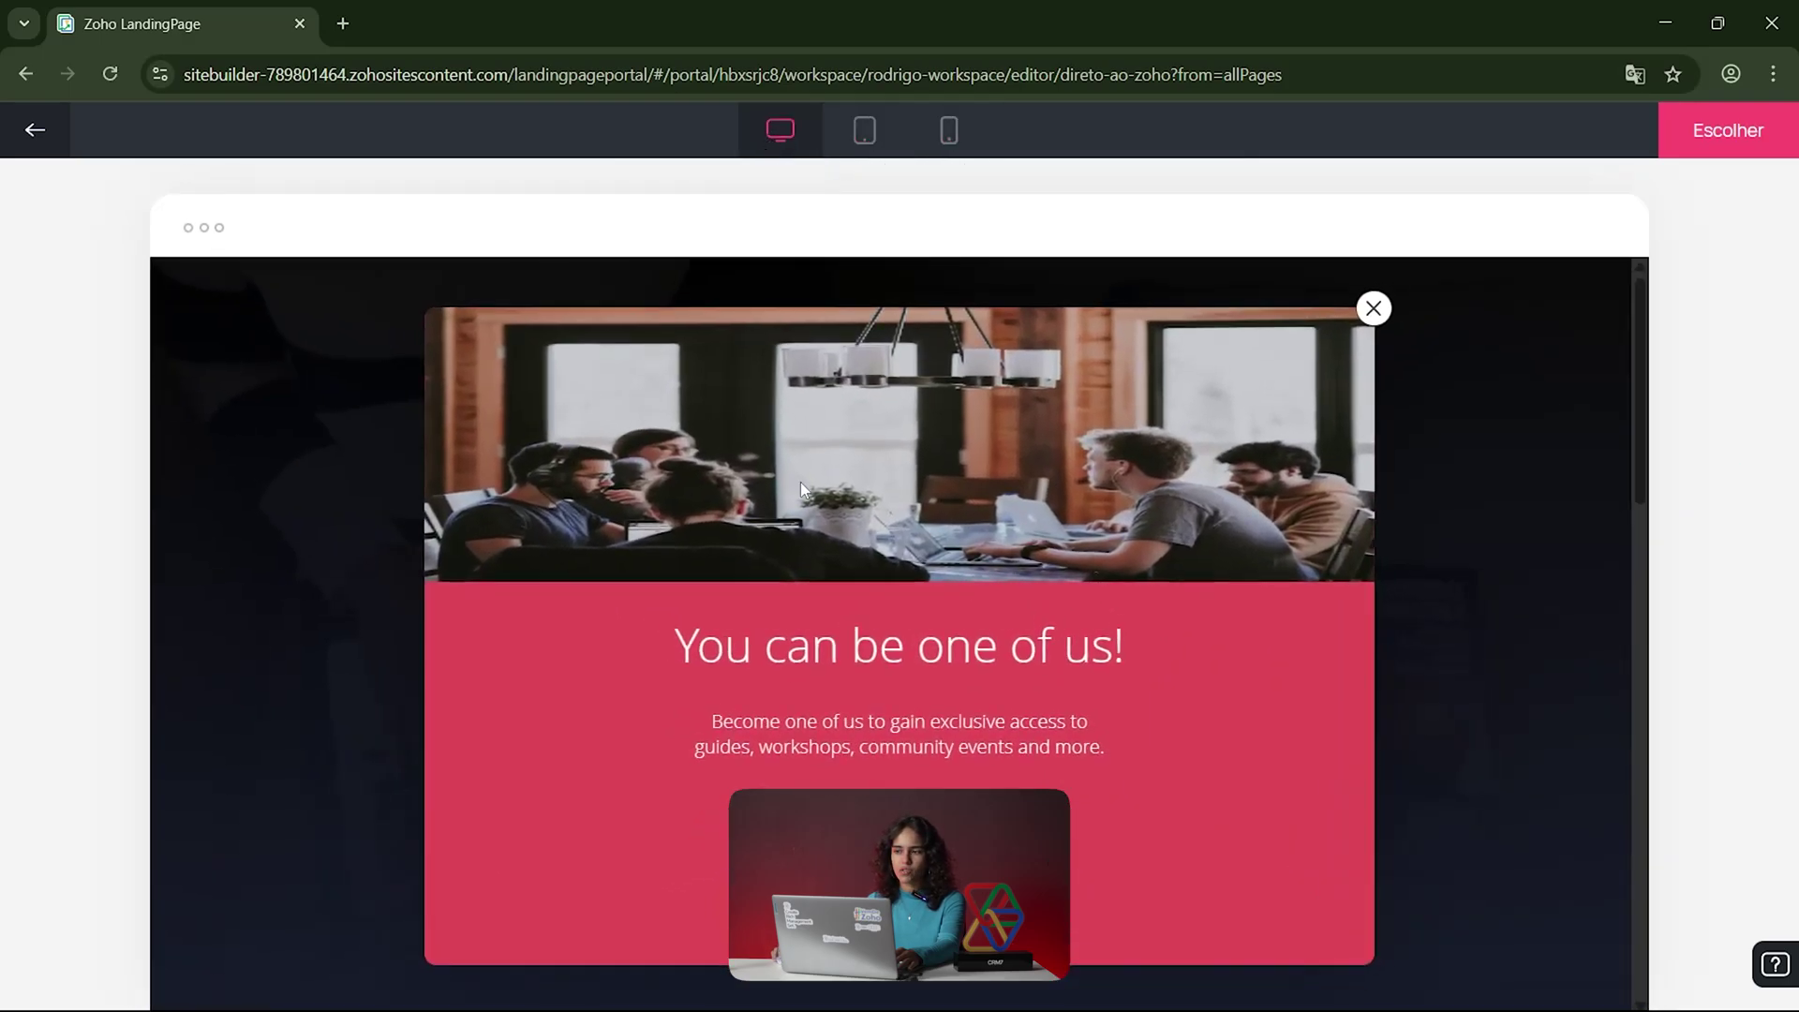
Step: Back in the gallery, choose the Desconto em restaurante template
{"action": "left_click", "coordinate": [35, 130]}
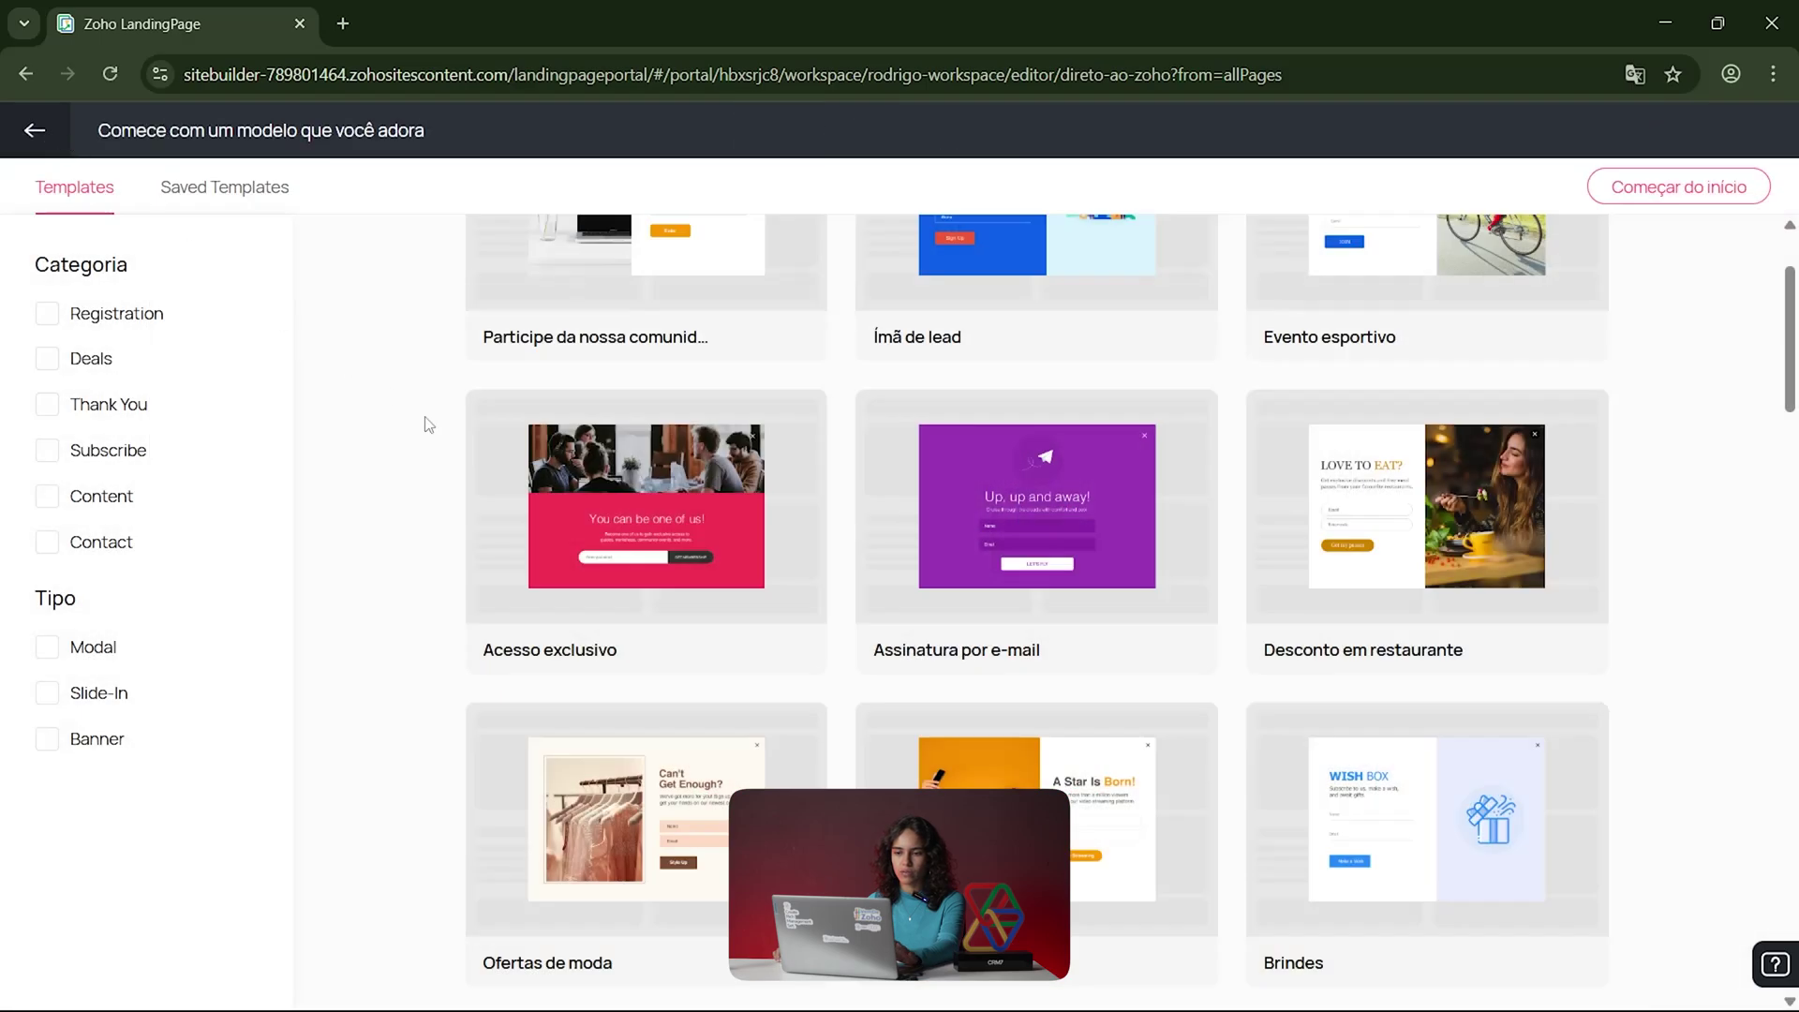
{"action": "mouse_move", "coordinate": [1079, 568]}
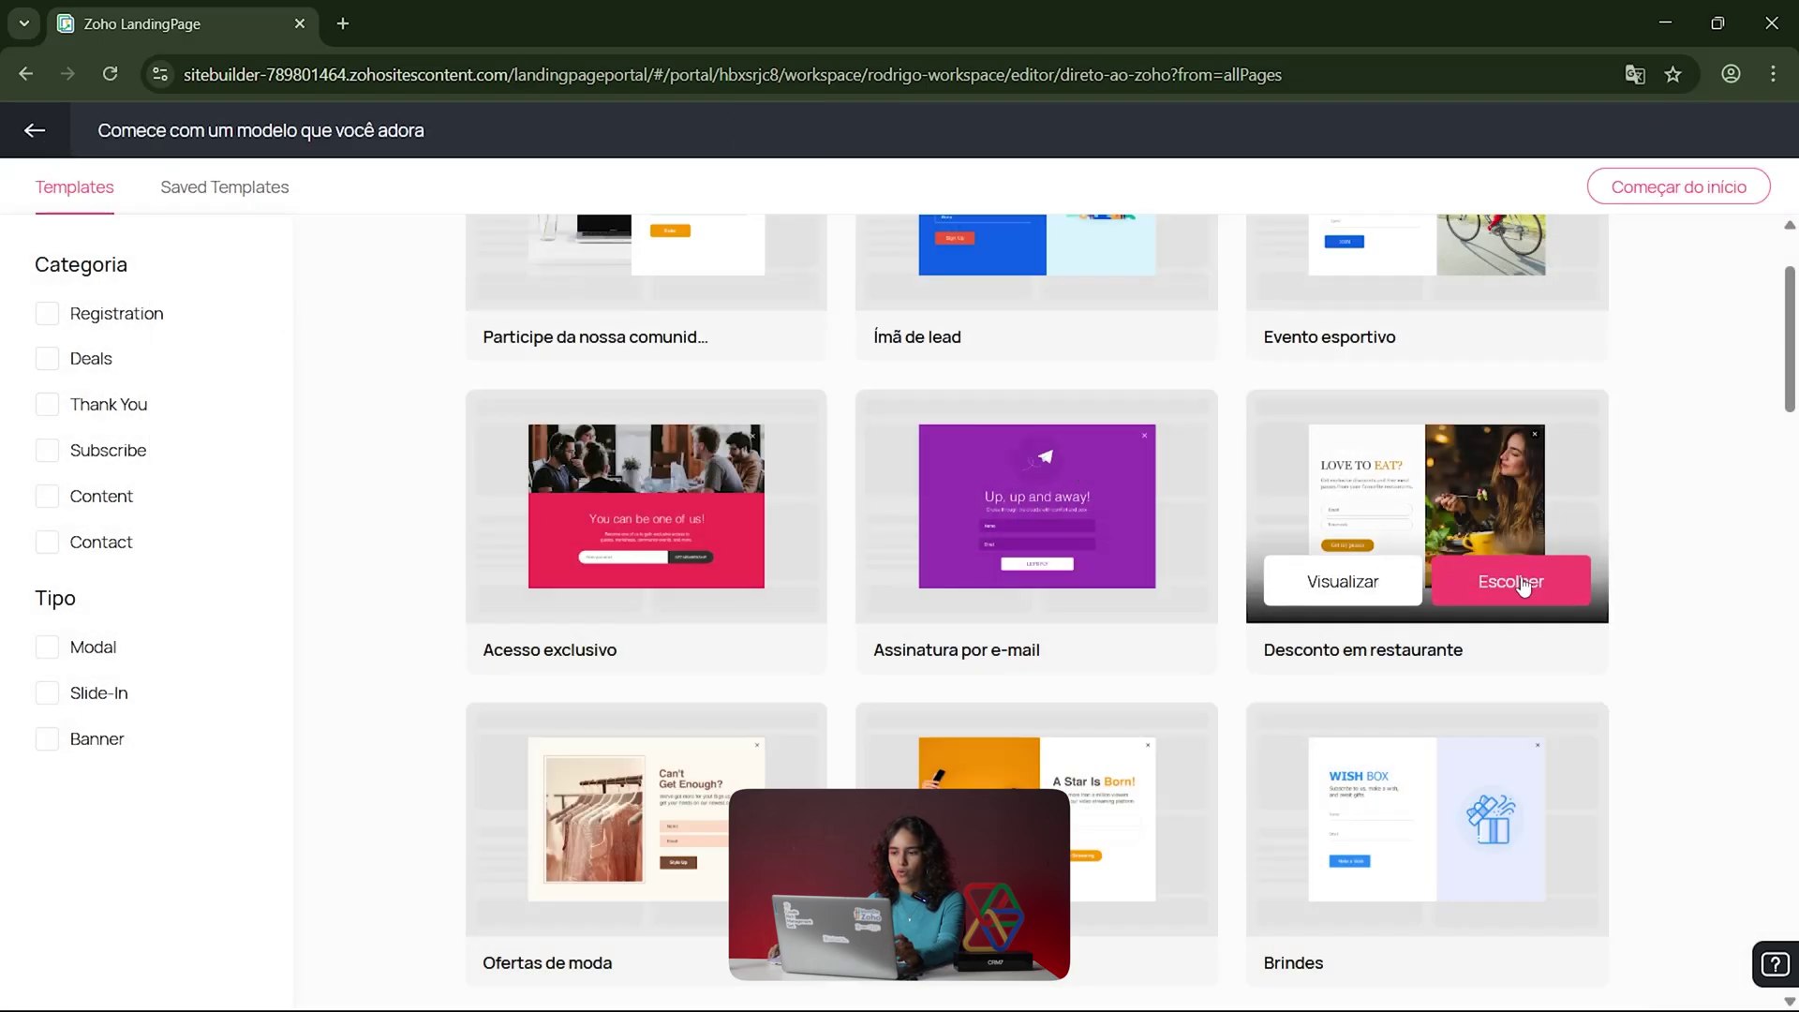
{"action": "left_click", "coordinate": [1522, 585]}
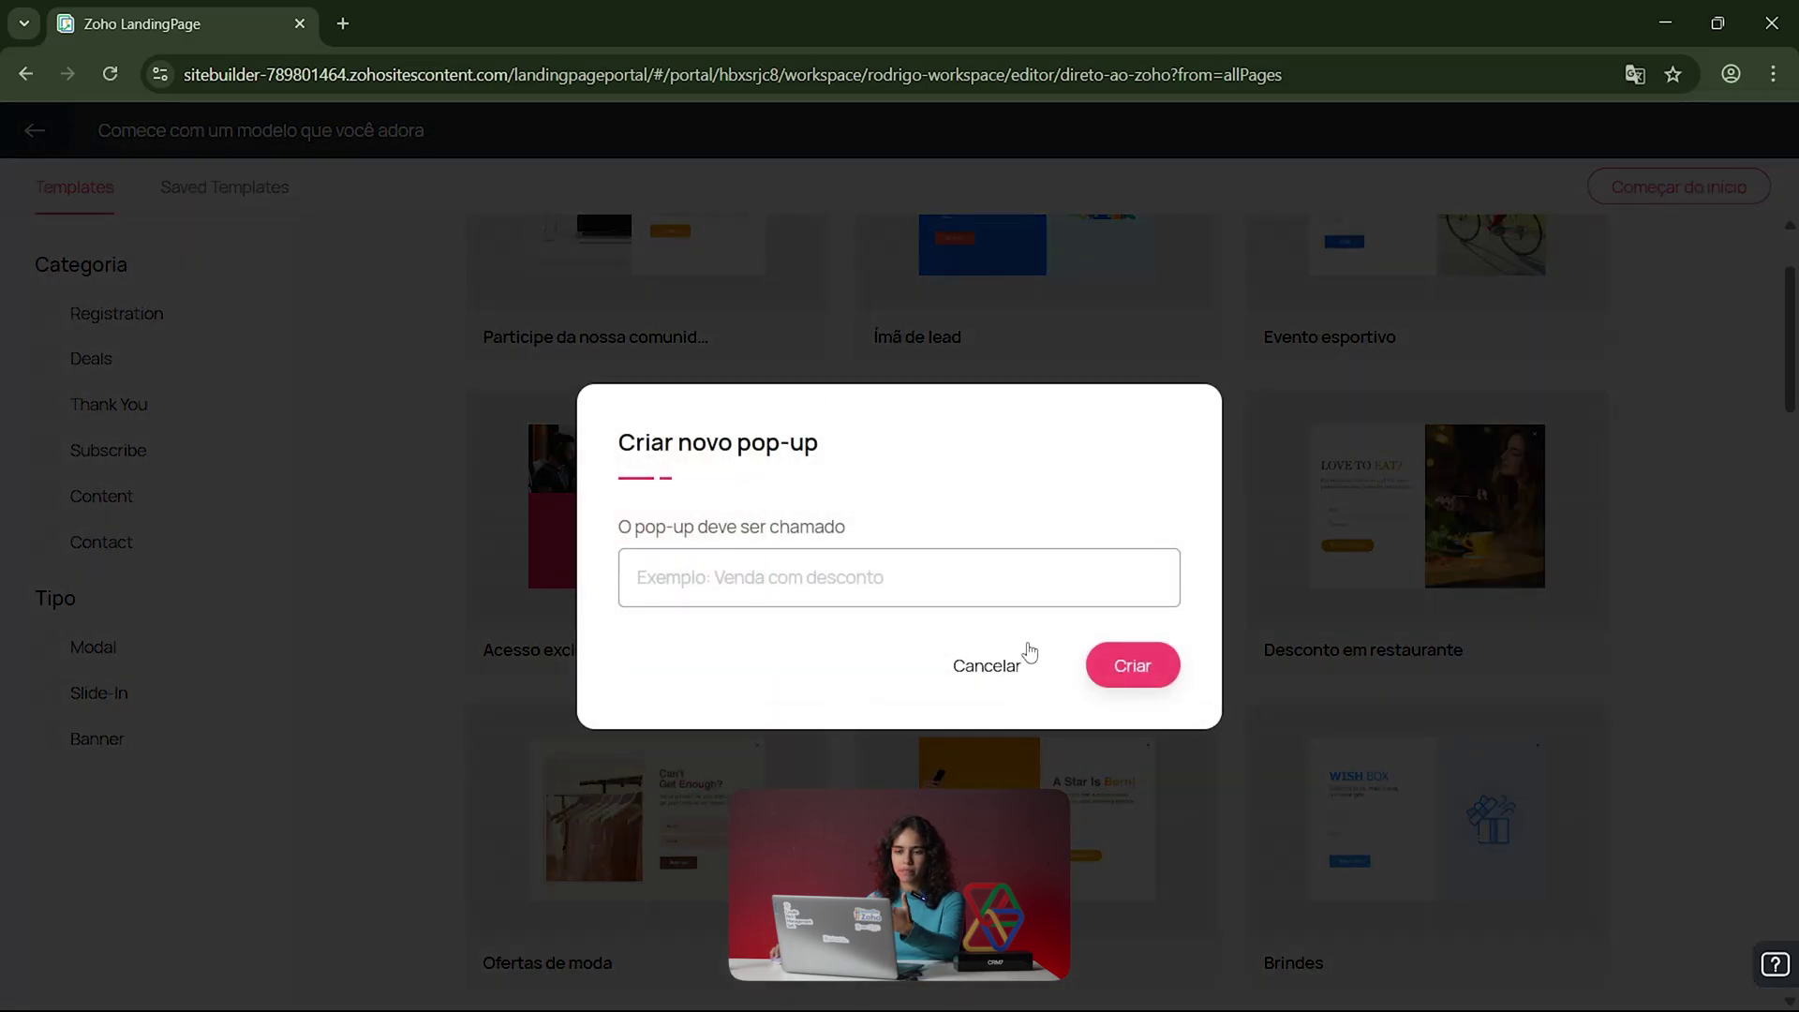
Step: Name the new pop-up 'POP-UP DIRETO AO ZOHO' and create it
{"action": "left_click", "coordinate": [1076, 594]}
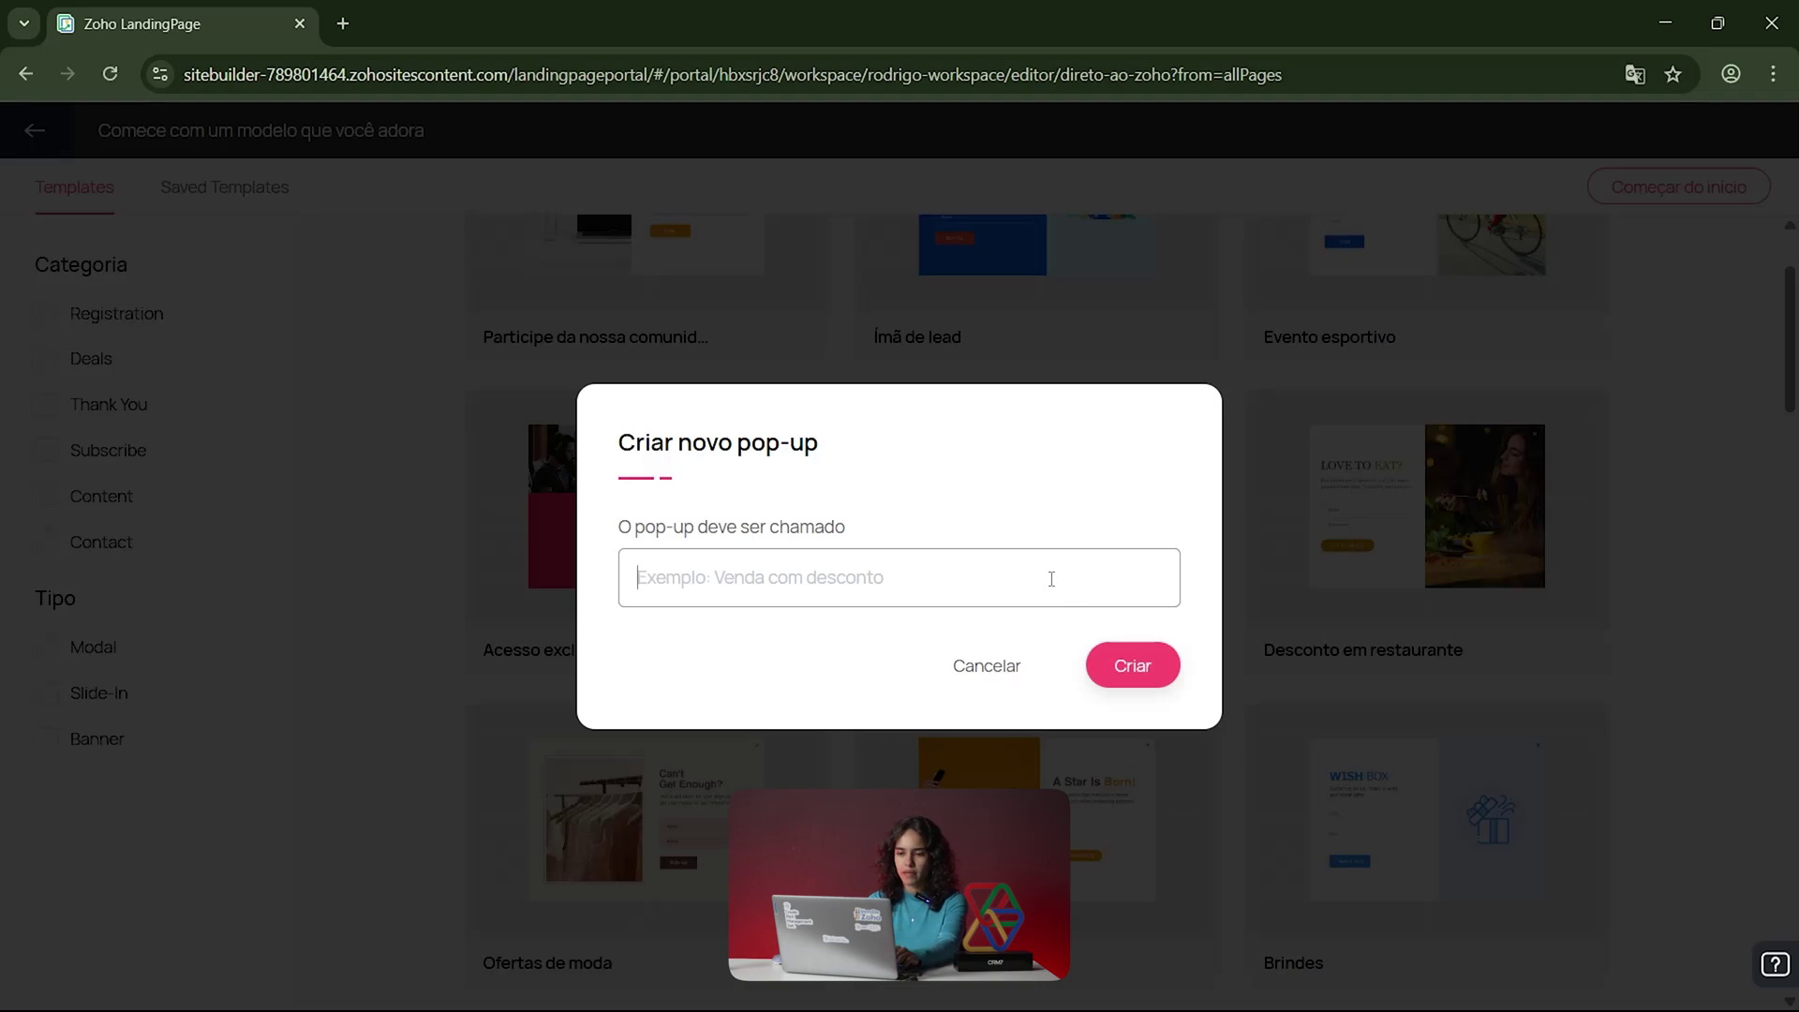
{"action": "type", "text": "D"}
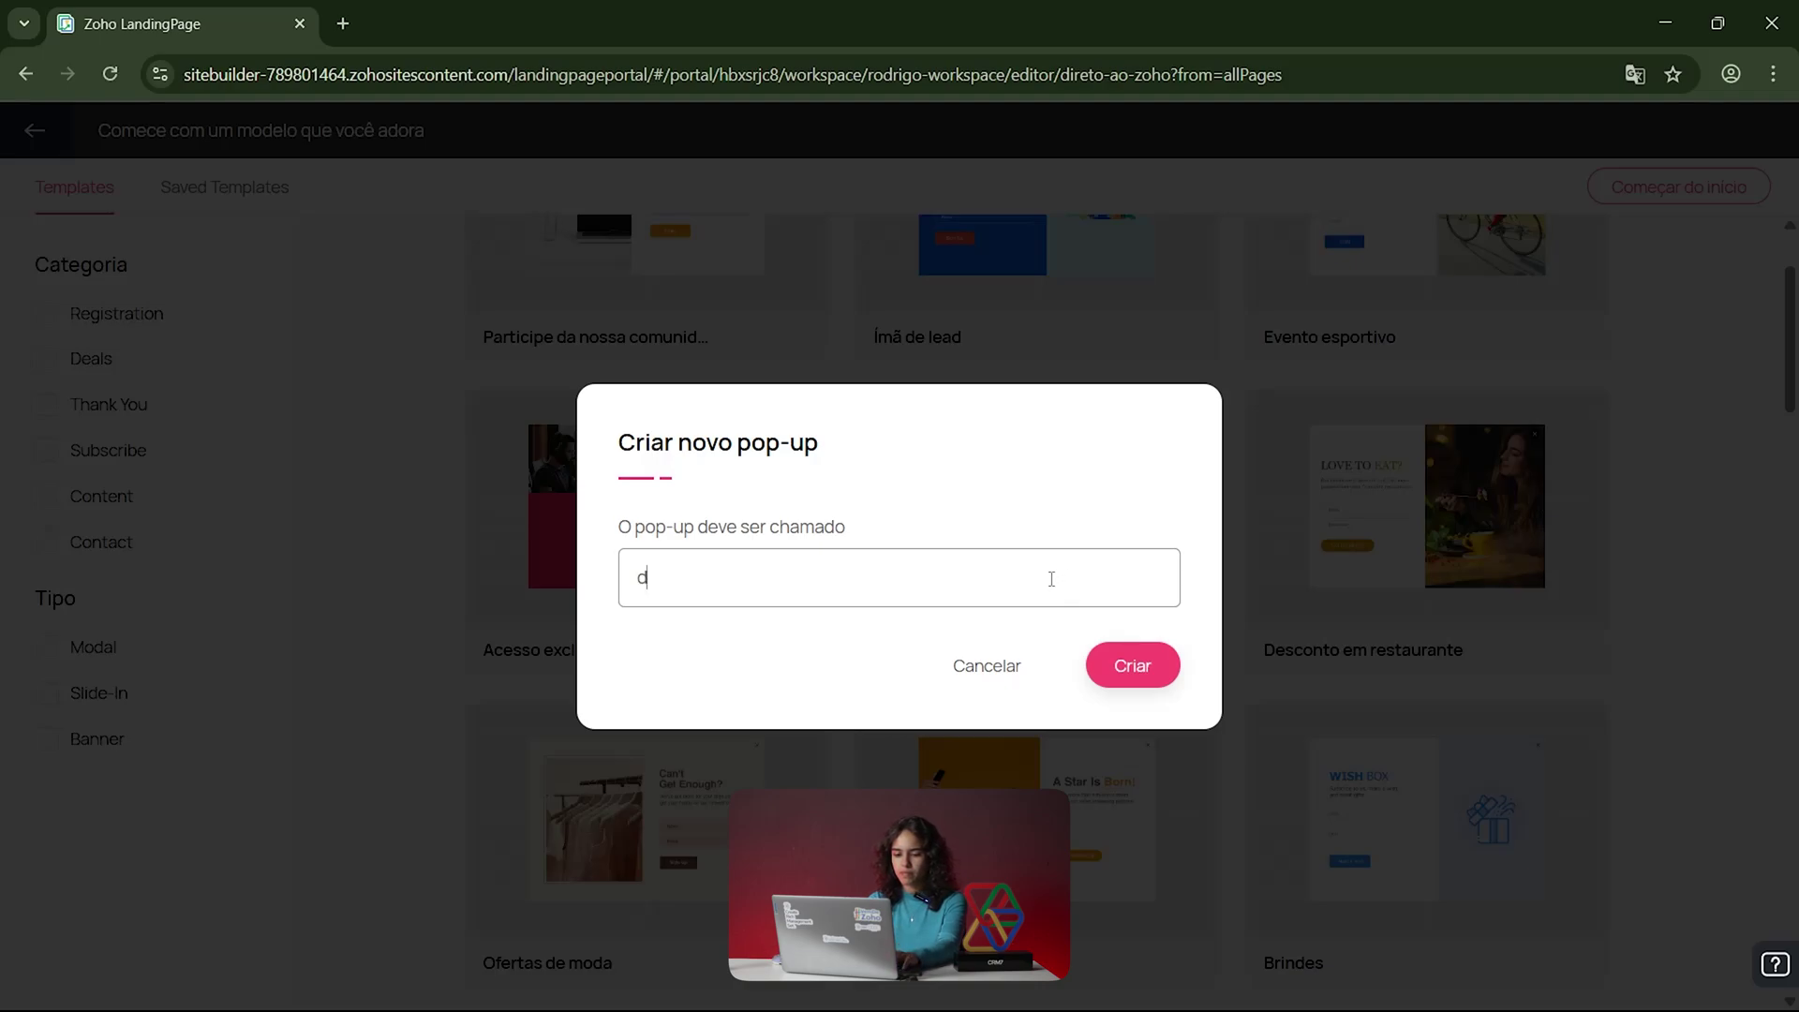
{"action": "key", "text": "BackSpace"}
{"action": "type", "text": "POP-UP DIRETO AO ZOHO"}
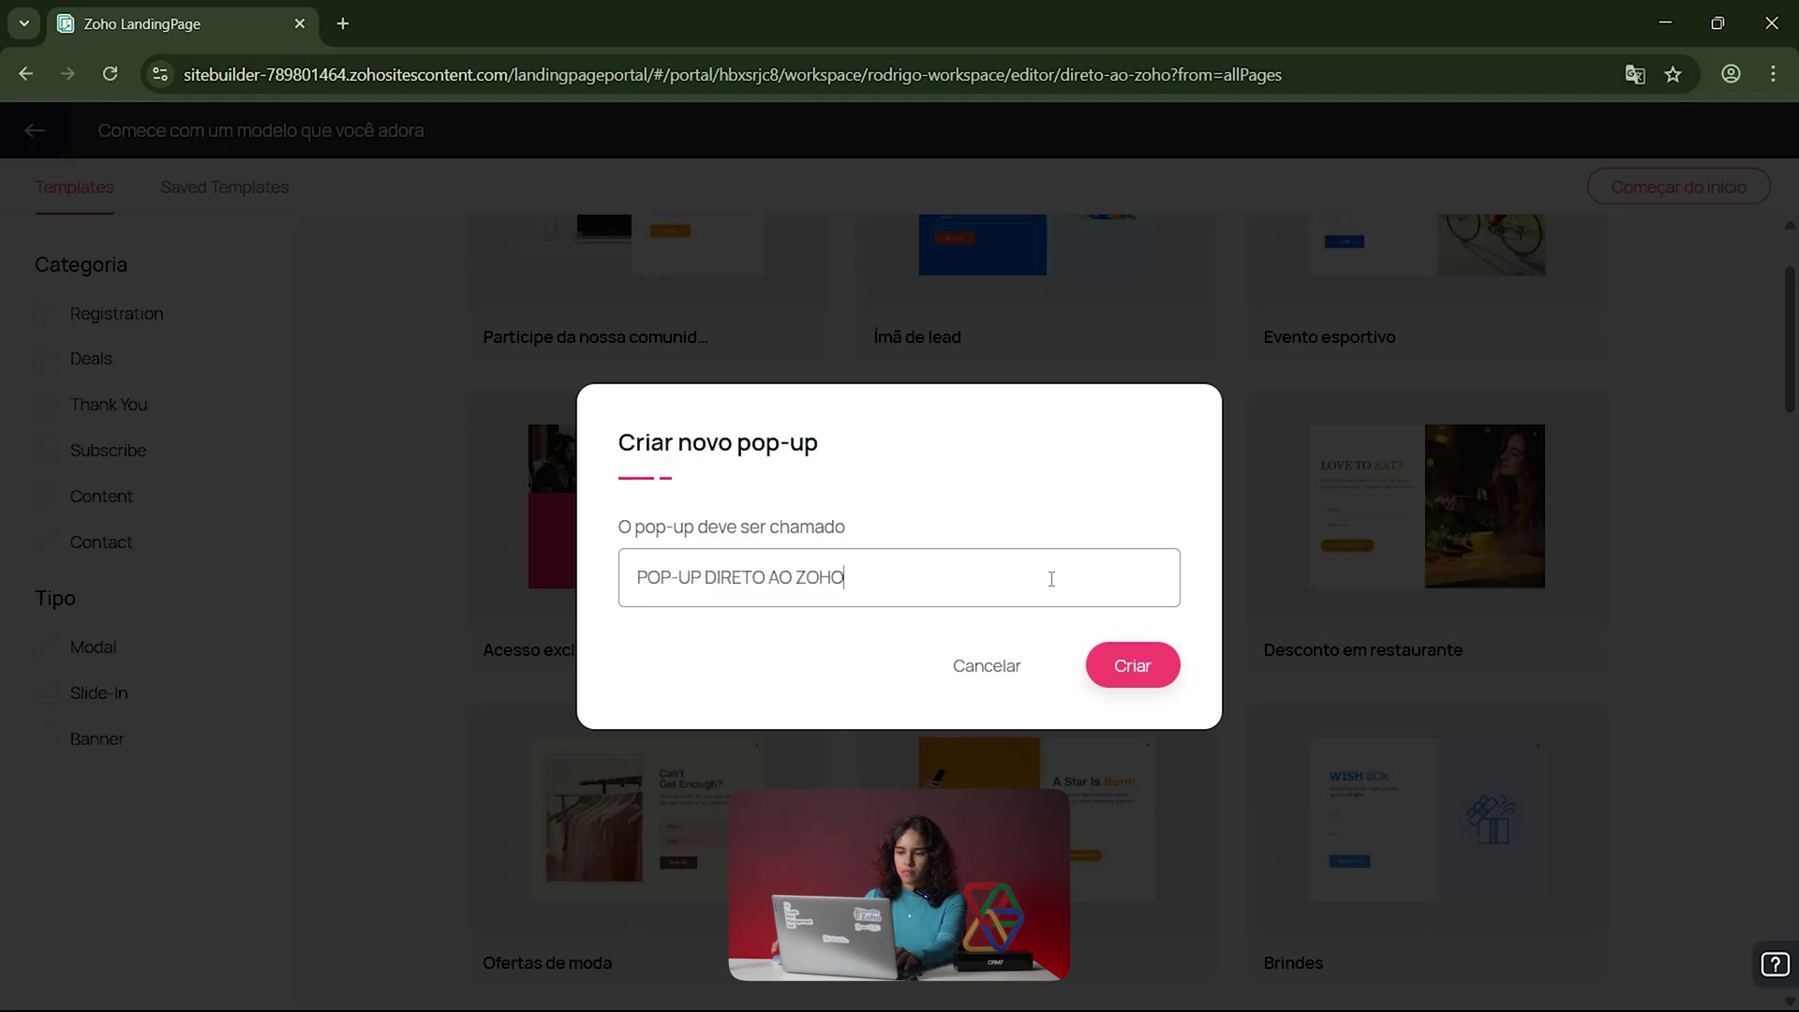
{"action": "left_click", "coordinate": [1120, 666]}
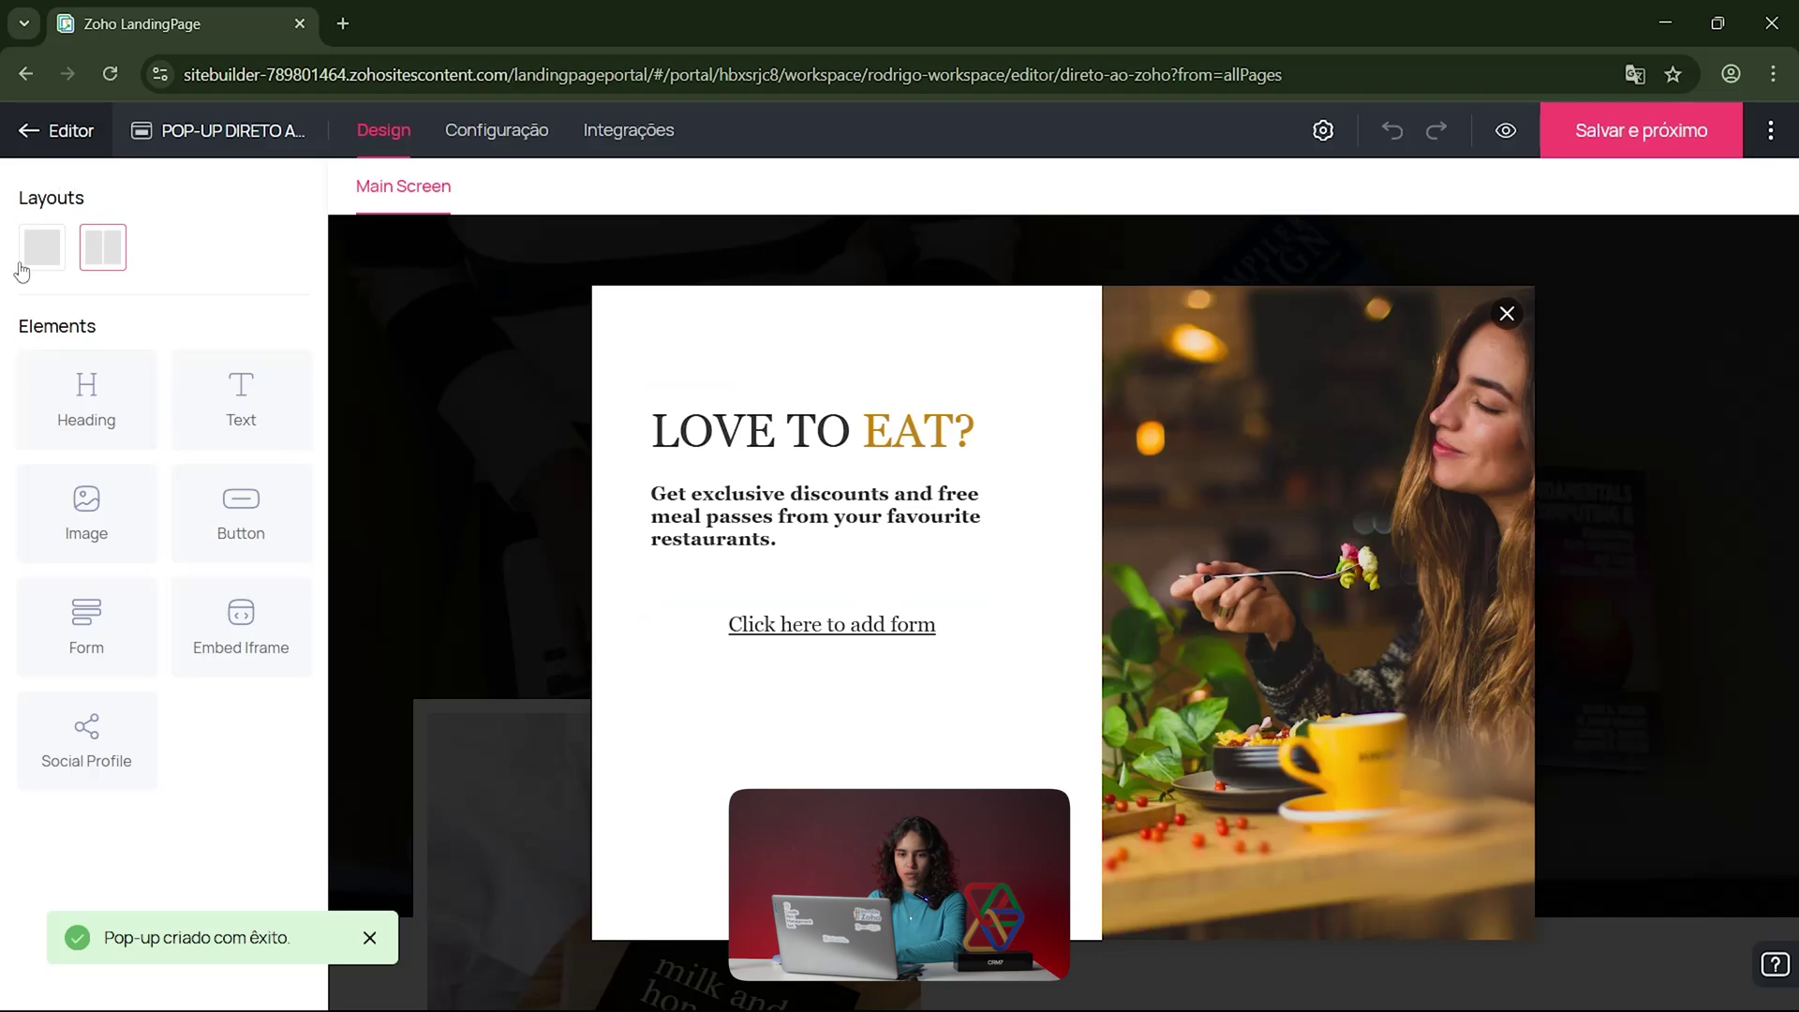
Step: Switch the pop-up from one to two columns and drag a Form element into it
{"action": "left_click", "coordinate": [42, 248]}
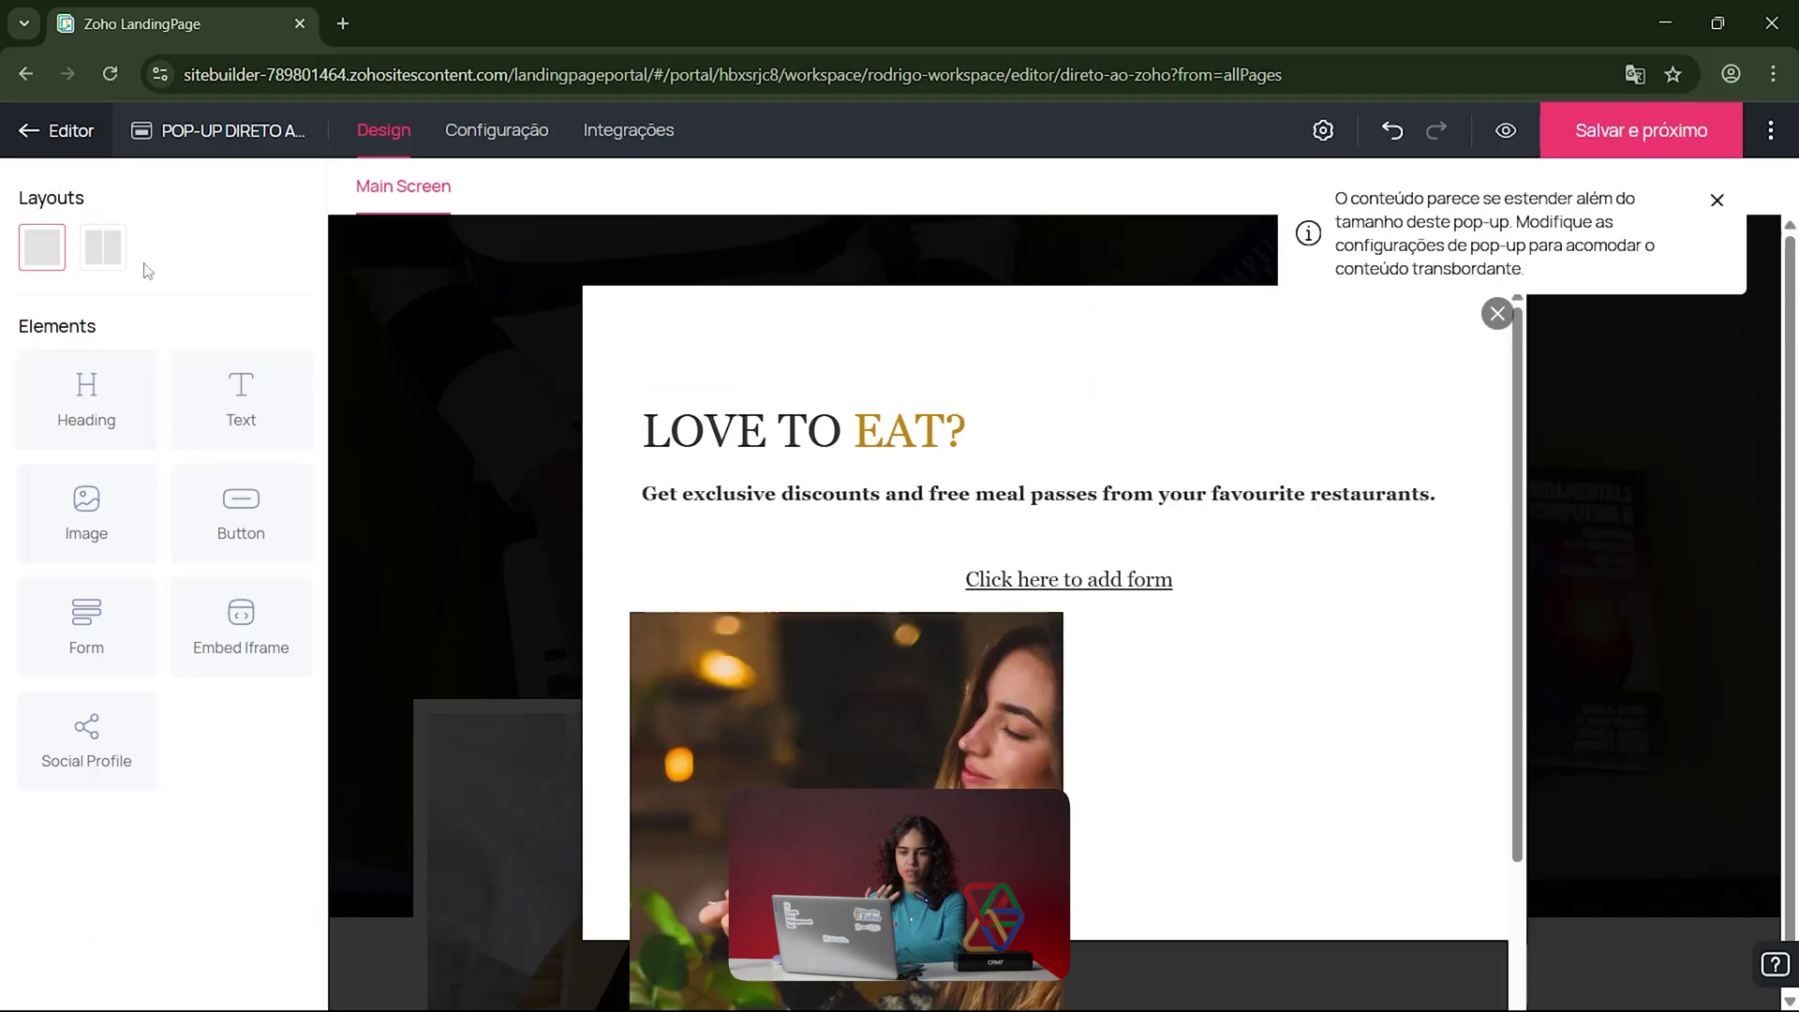
{"action": "left_click", "coordinate": [94, 260]}
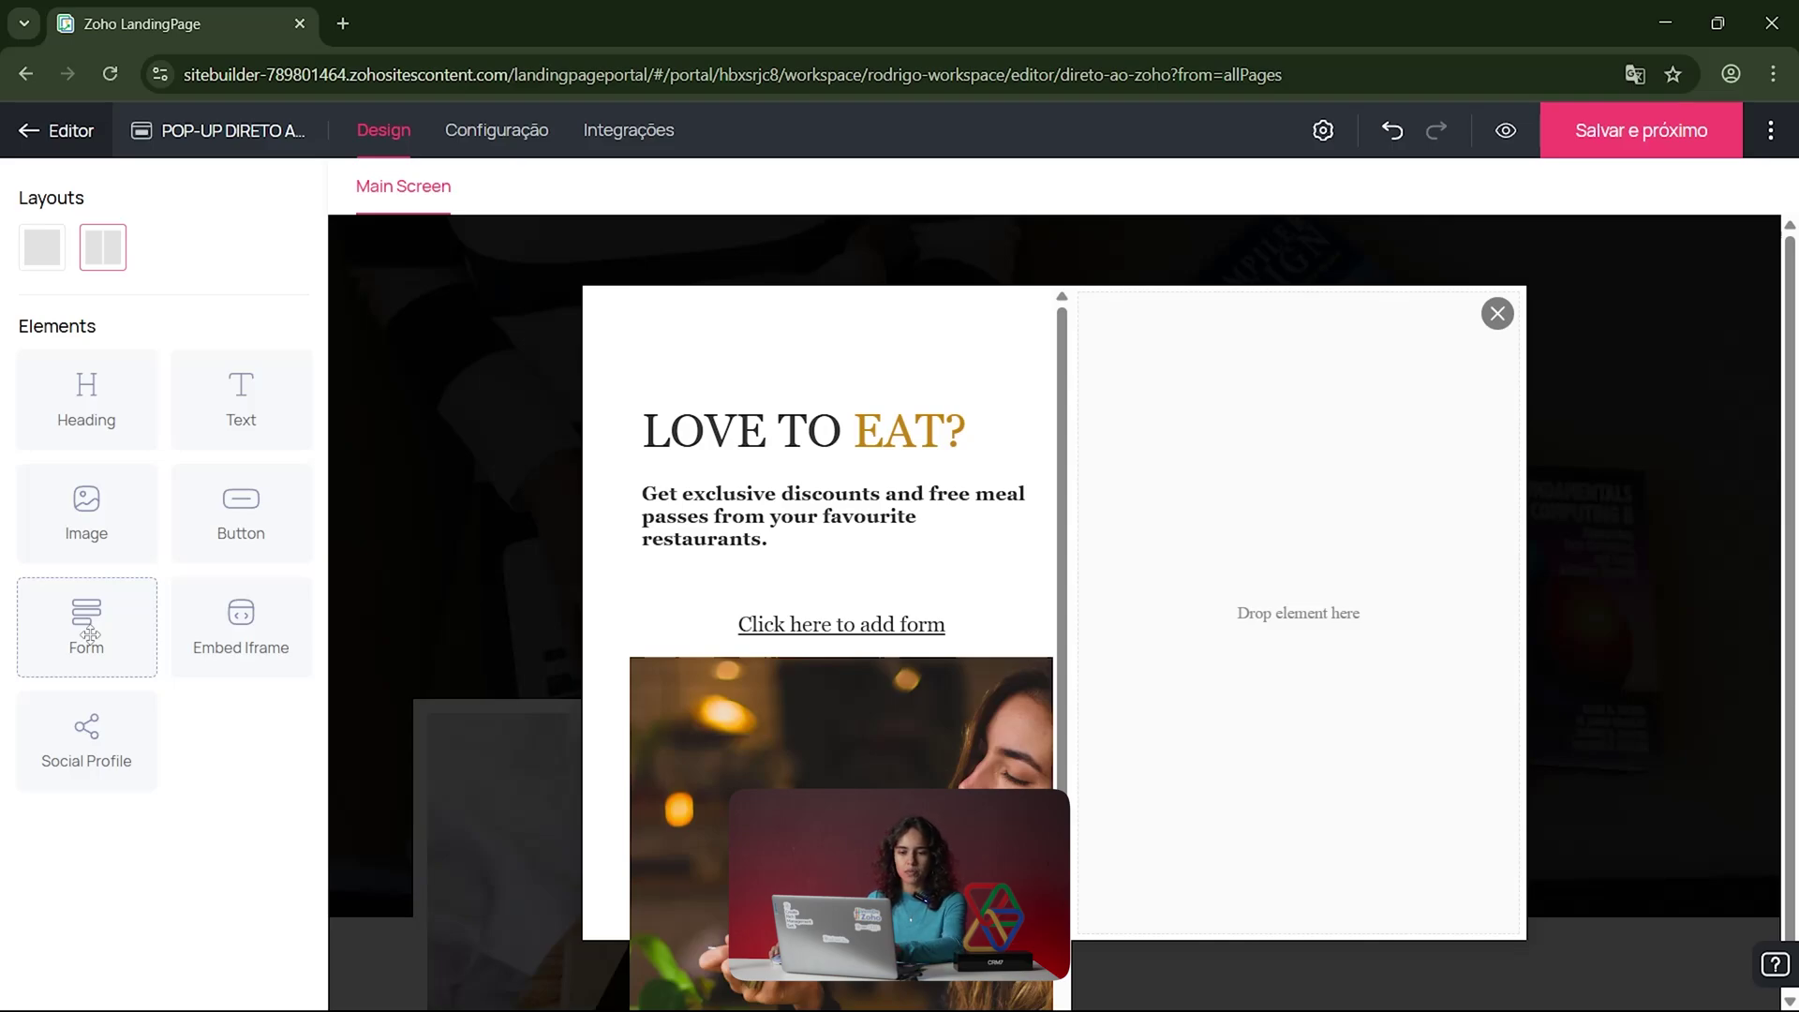
{"action": "left_click_drag", "start_coordinate": [88, 635], "coordinate": [1185, 592]}
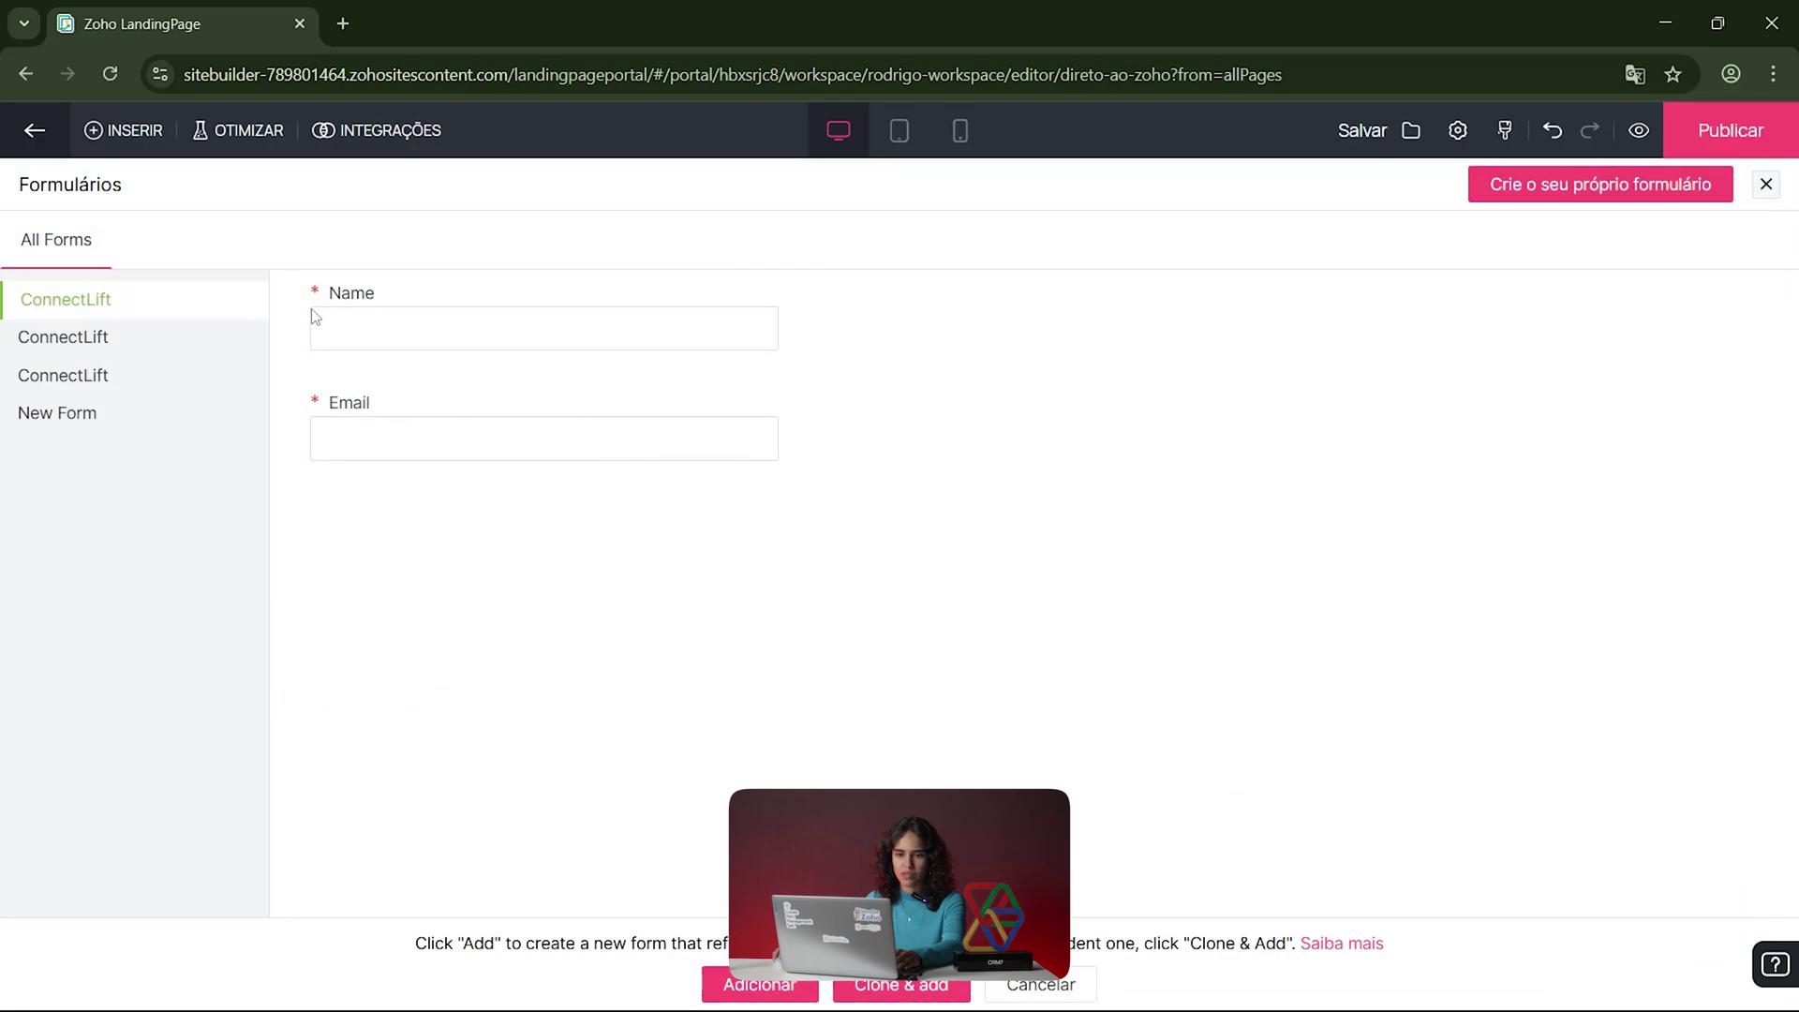
Step: After previewing the saved forms, create a new form titled 'DIRETO AO ZOHO' and browse its field palette
{"action": "left_click", "coordinate": [138, 339]}
{"action": "left_click", "coordinate": [108, 417]}
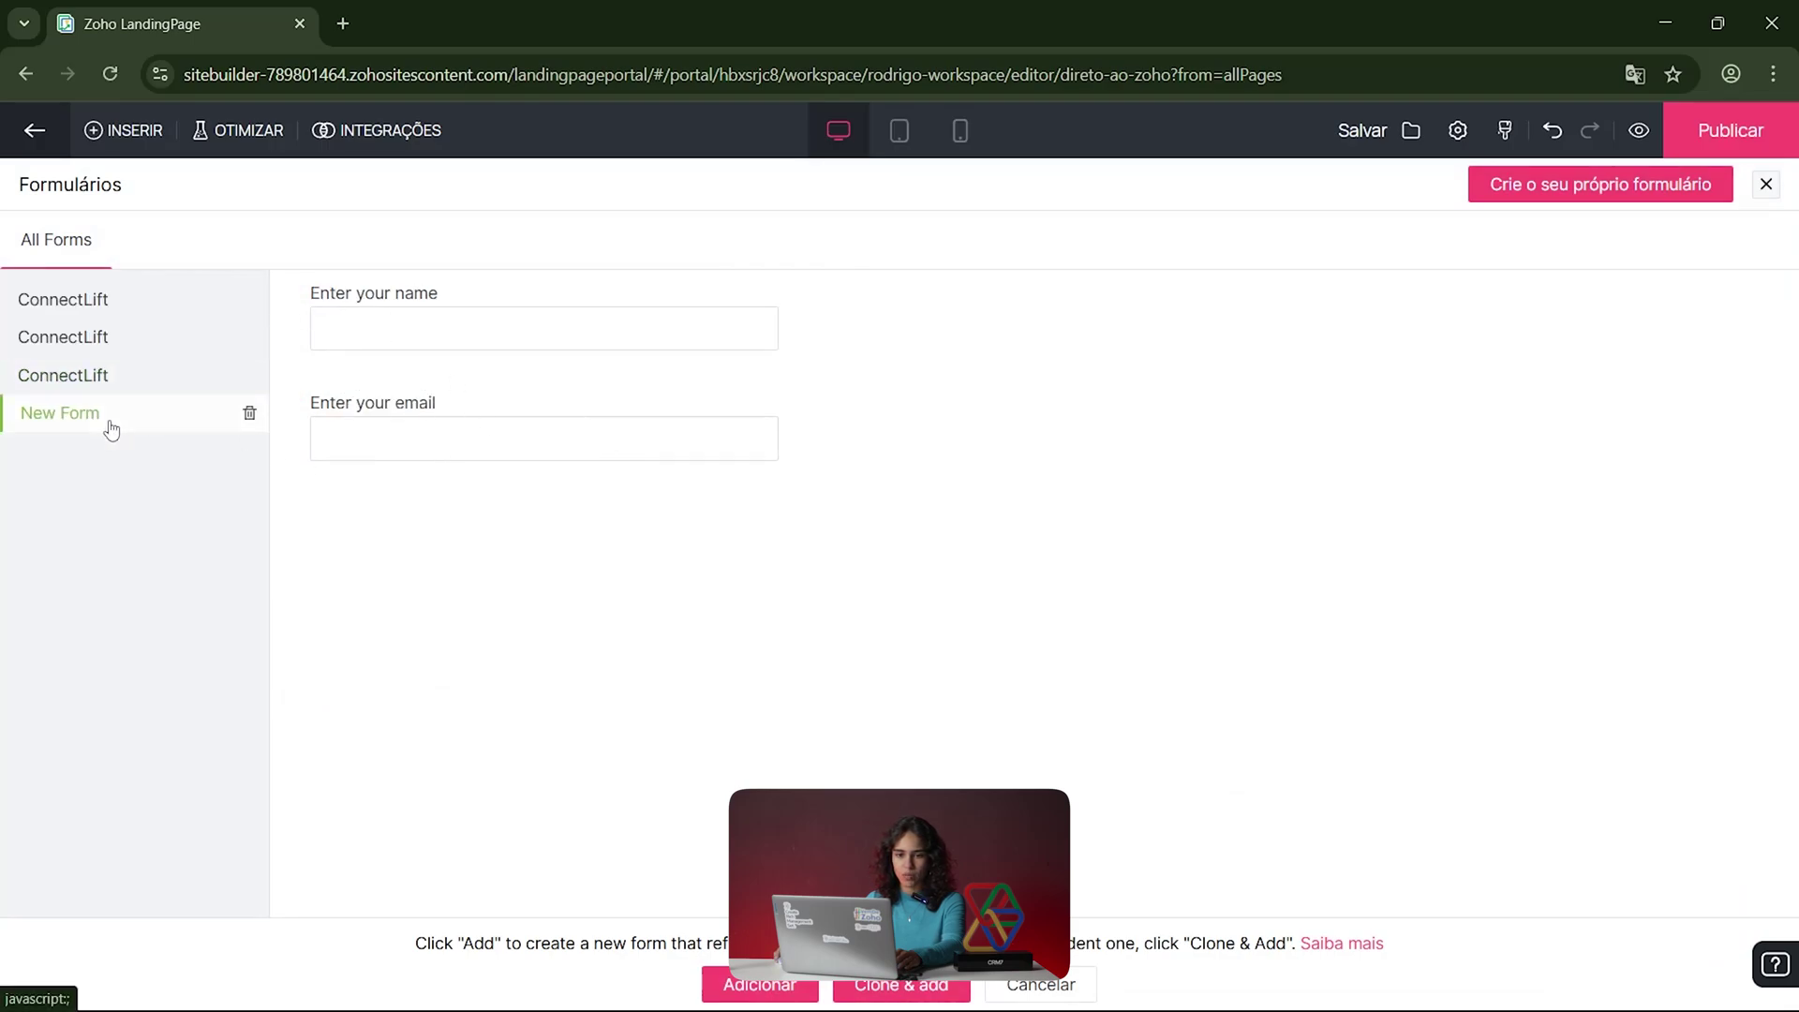
{"action": "left_click", "coordinate": [1557, 188]}
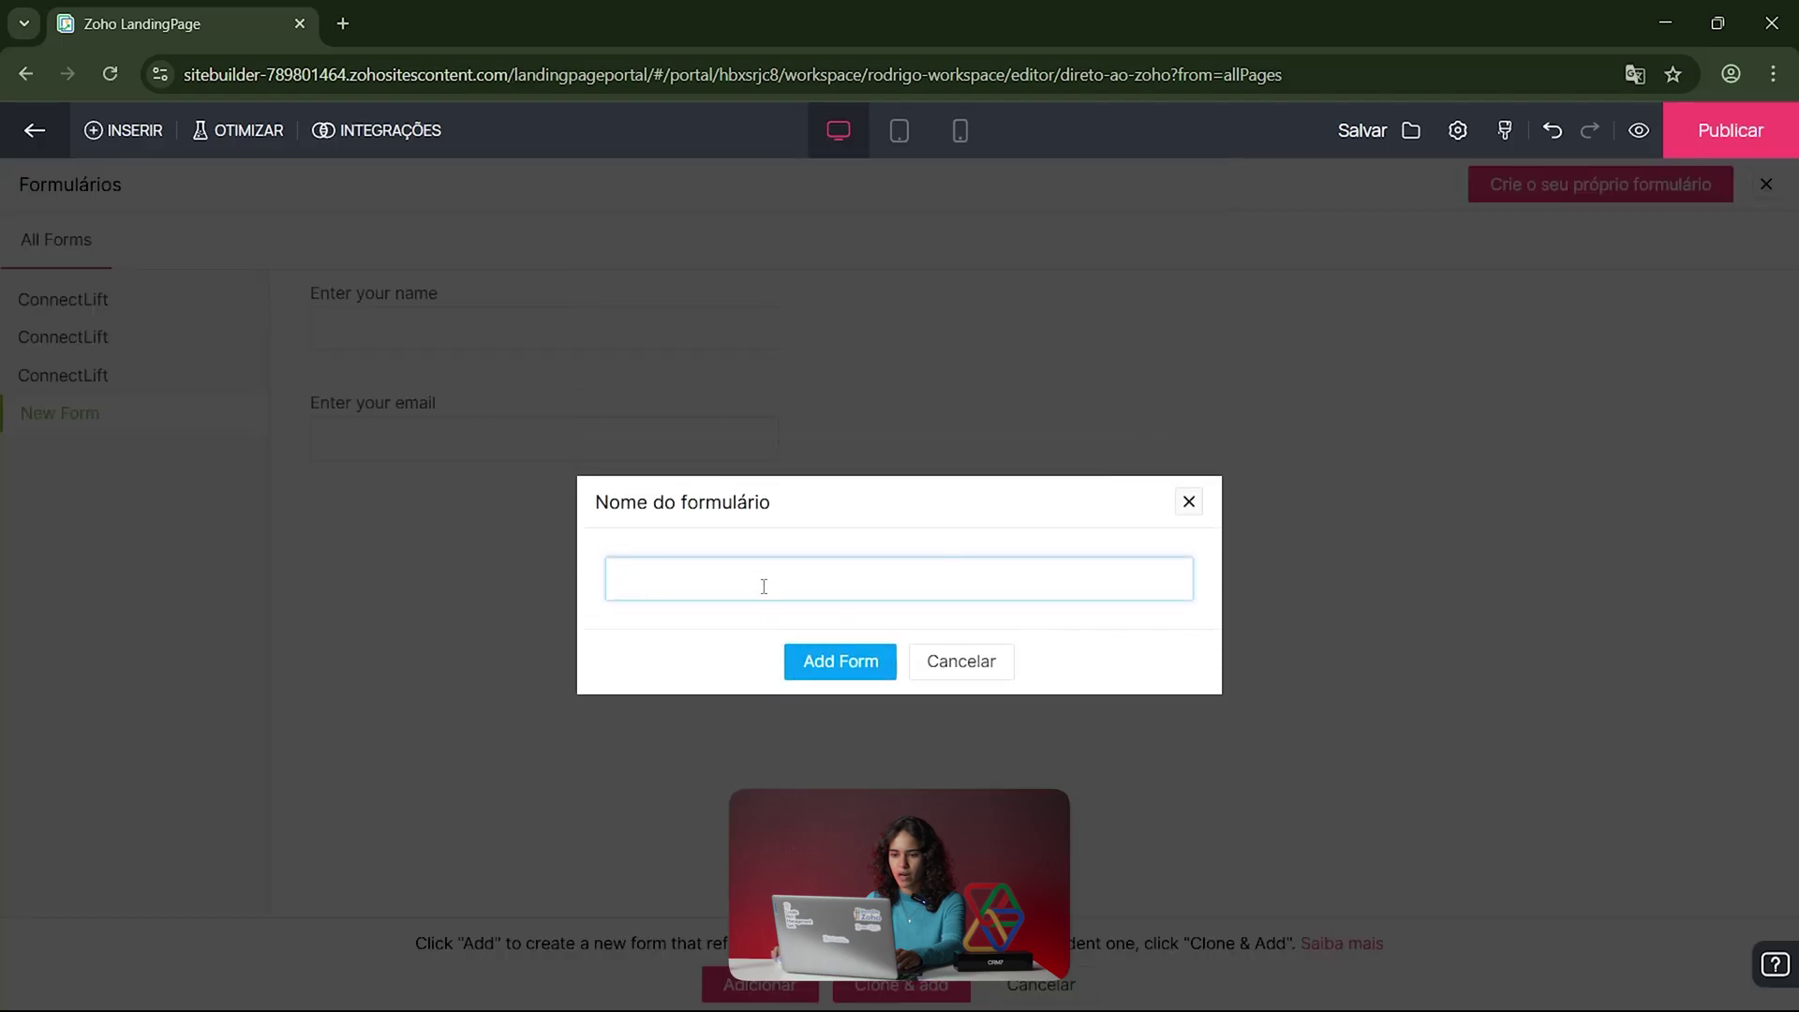
{"action": "type", "text": "DIRETO AO ZOHO"}
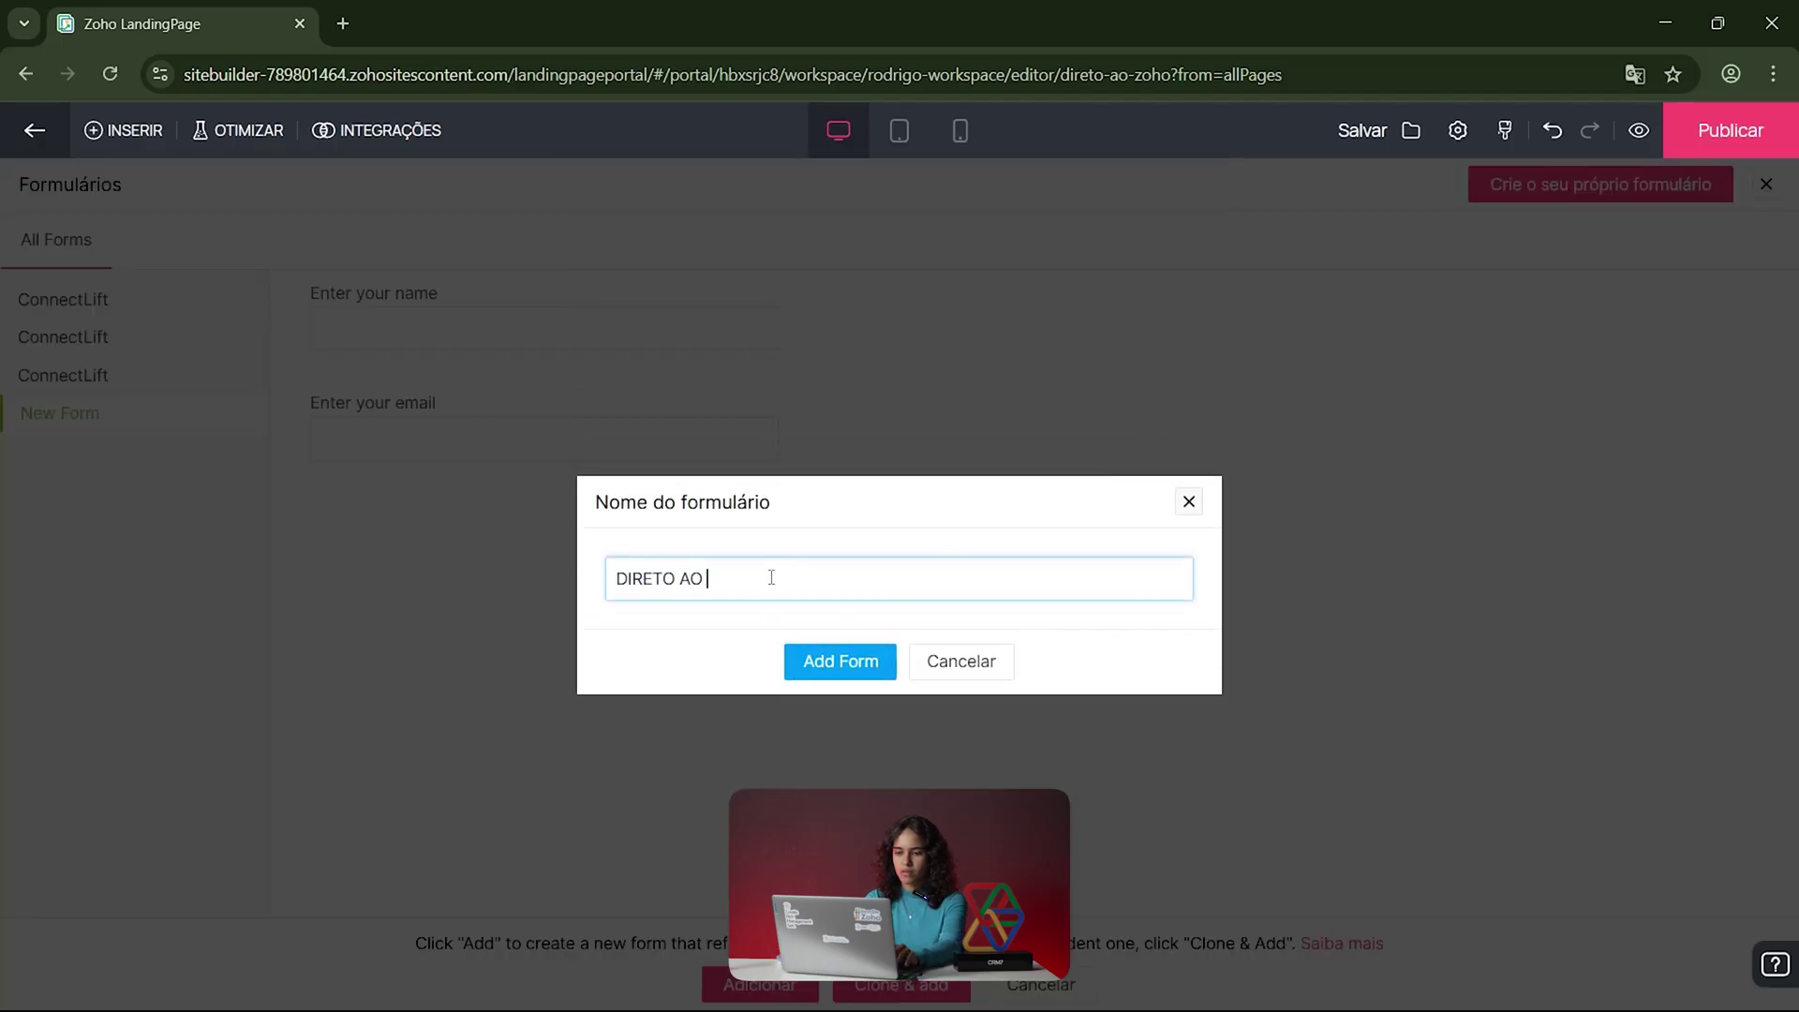
{"action": "left_click", "coordinate": [841, 662]}
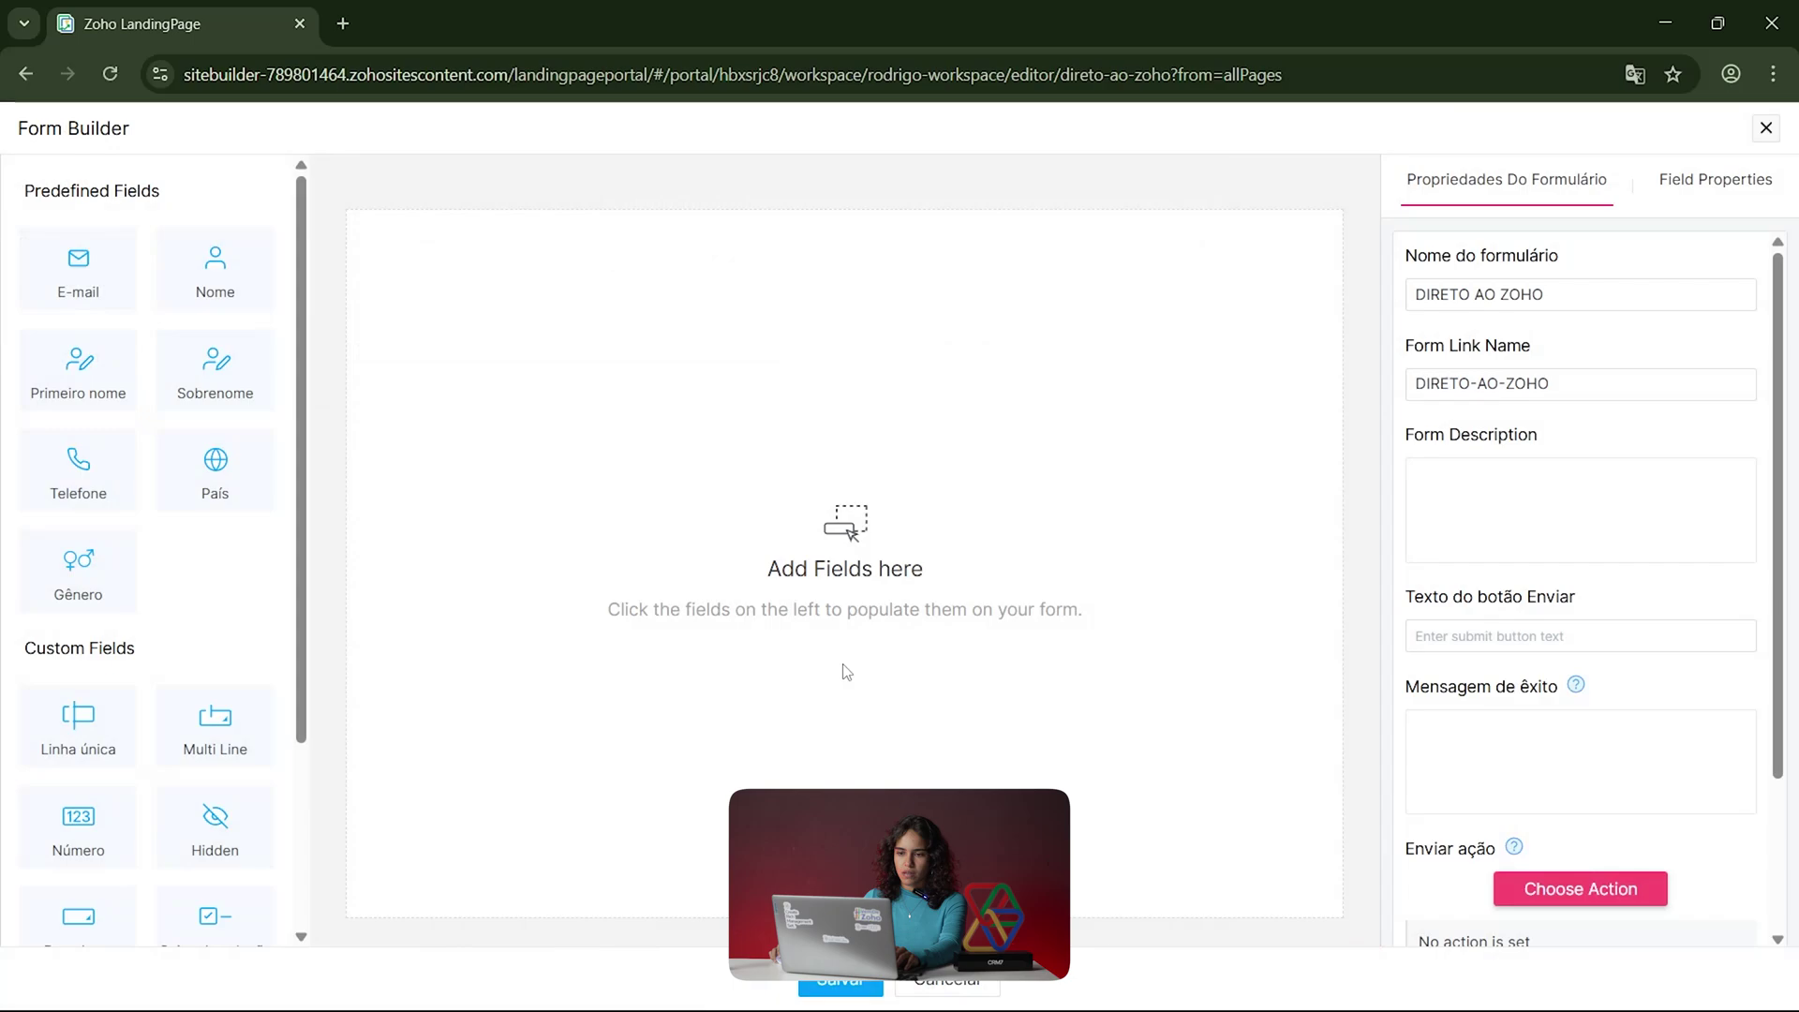
{"action": "left_click_drag", "start_coordinate": [302, 317], "coordinate": [300, 270]}
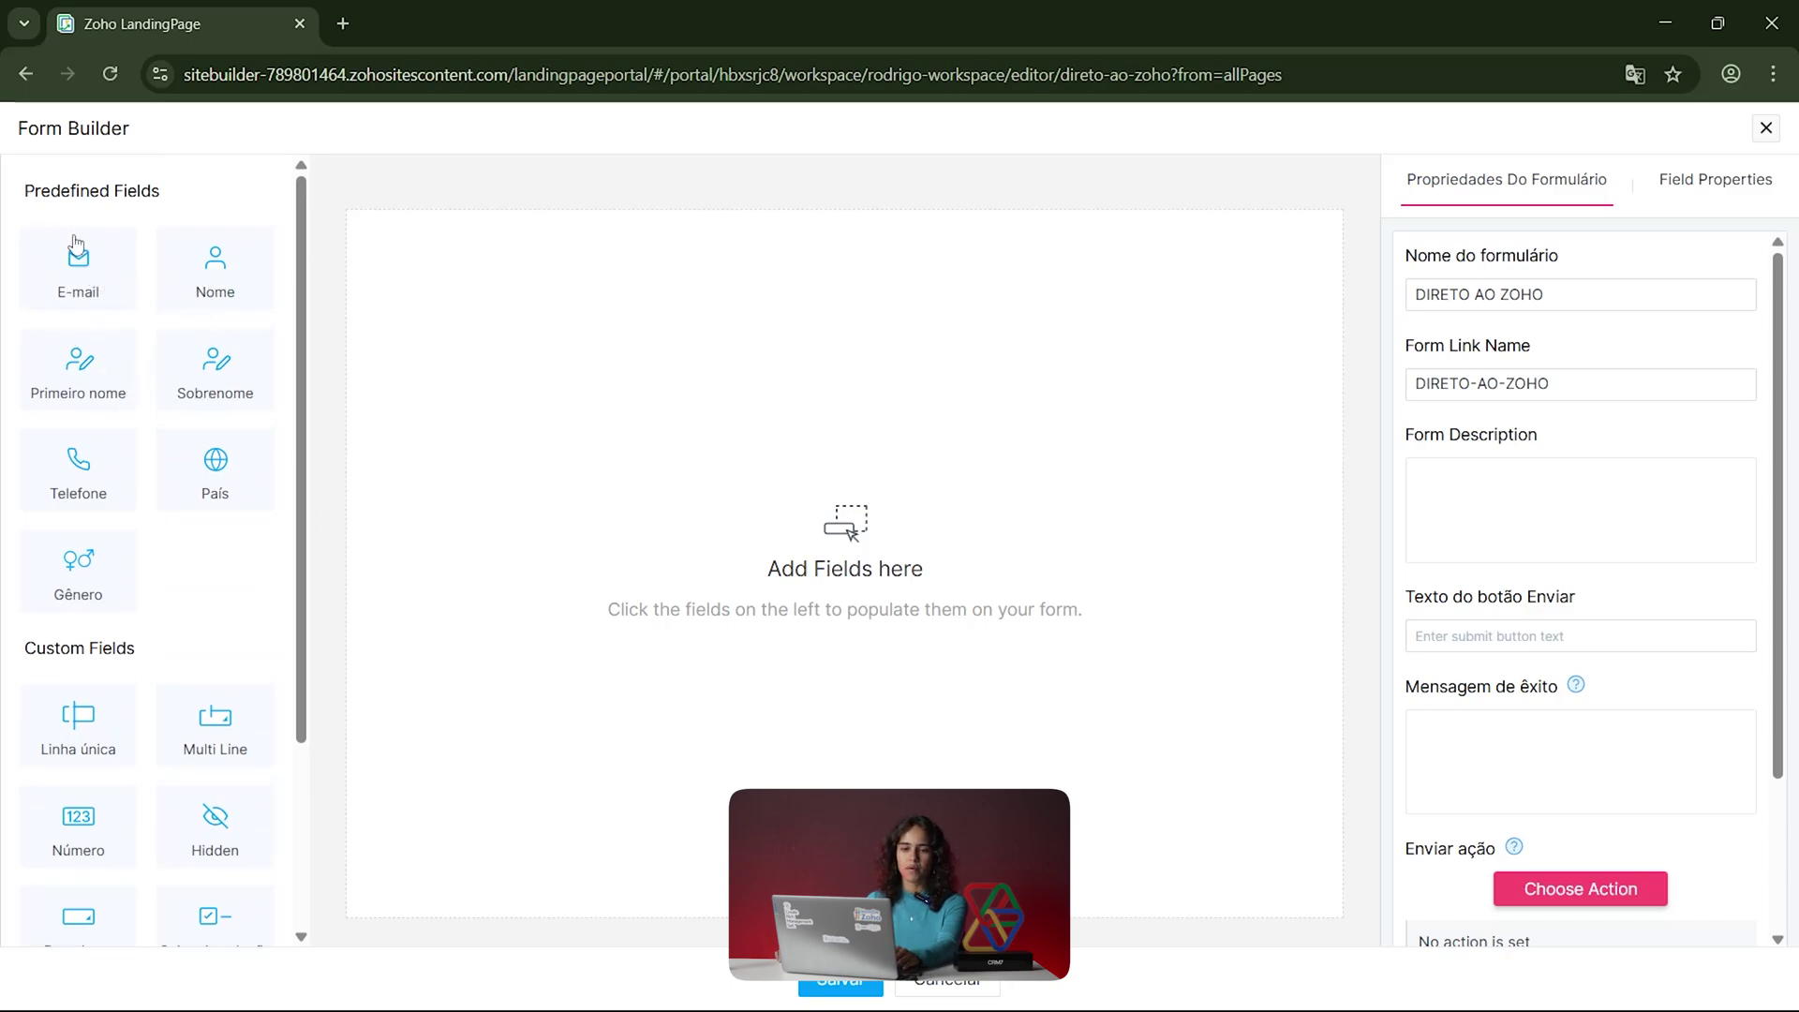
{"action": "scroll", "coordinate": [202, 556], "scroll_direction": "down", "scroll_amount": 3}
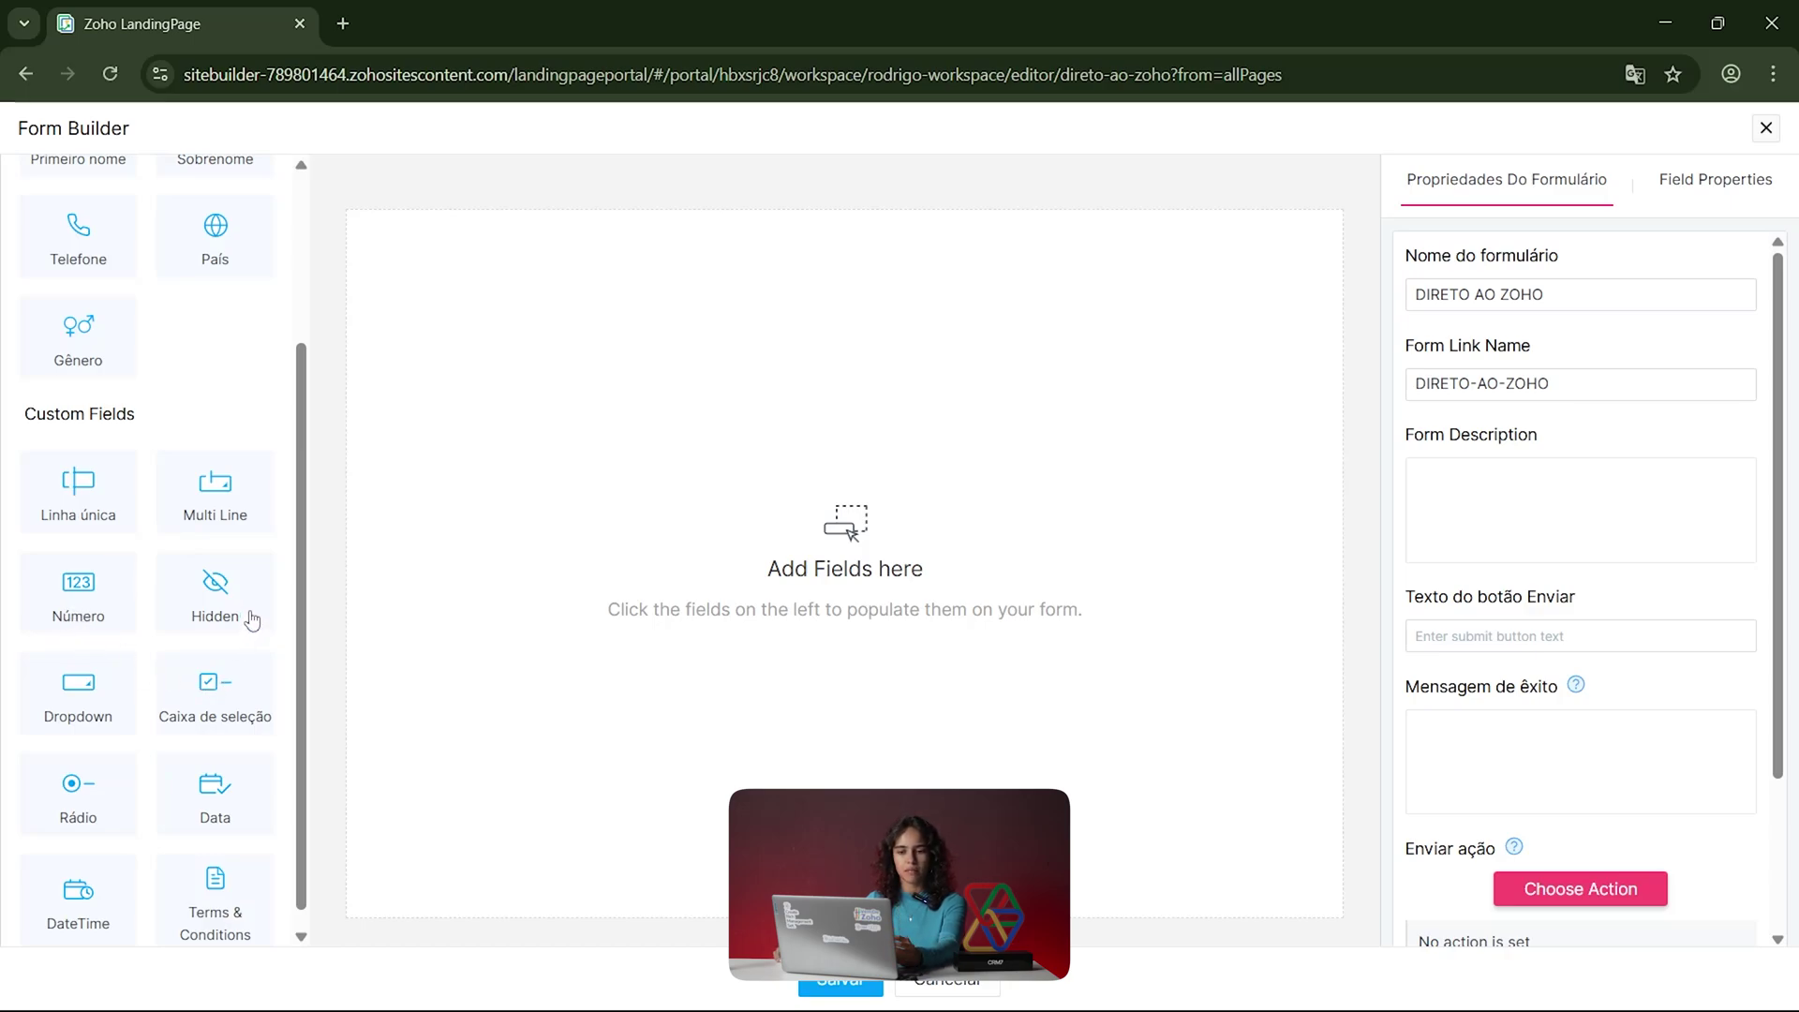
{"action": "scroll", "coordinate": [251, 619], "scroll_direction": "down", "scroll_amount": 1}
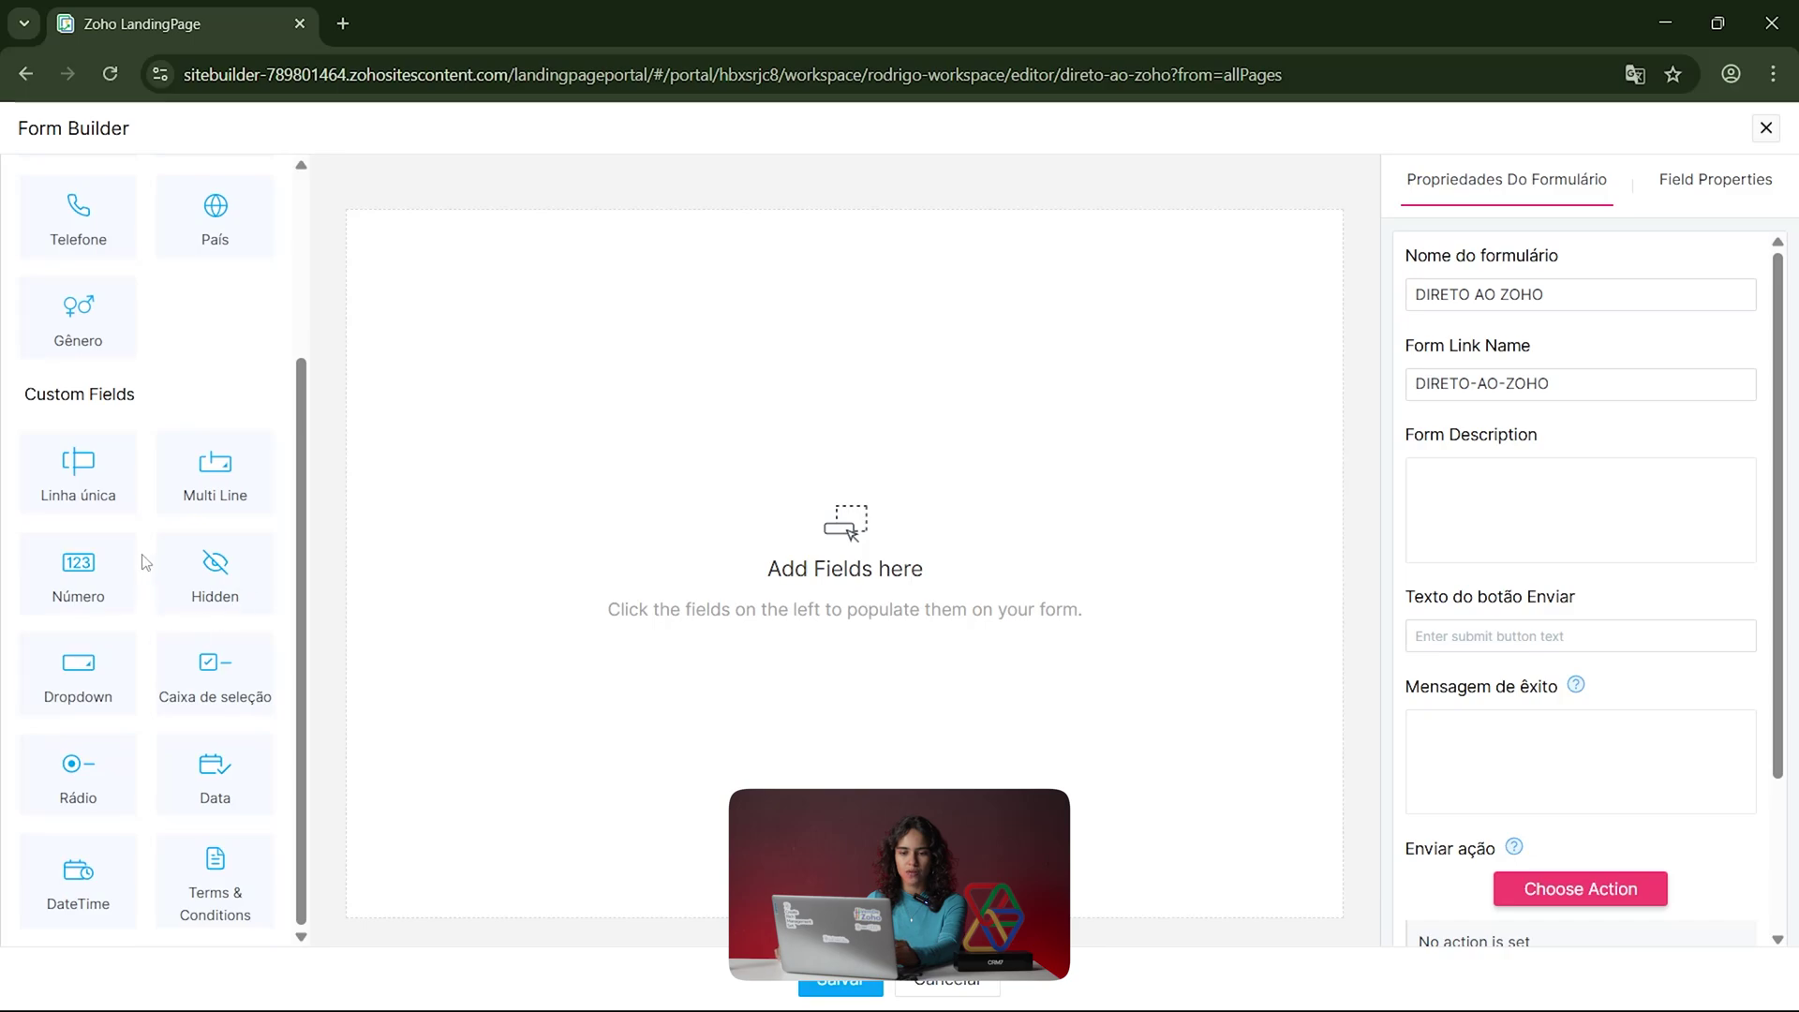
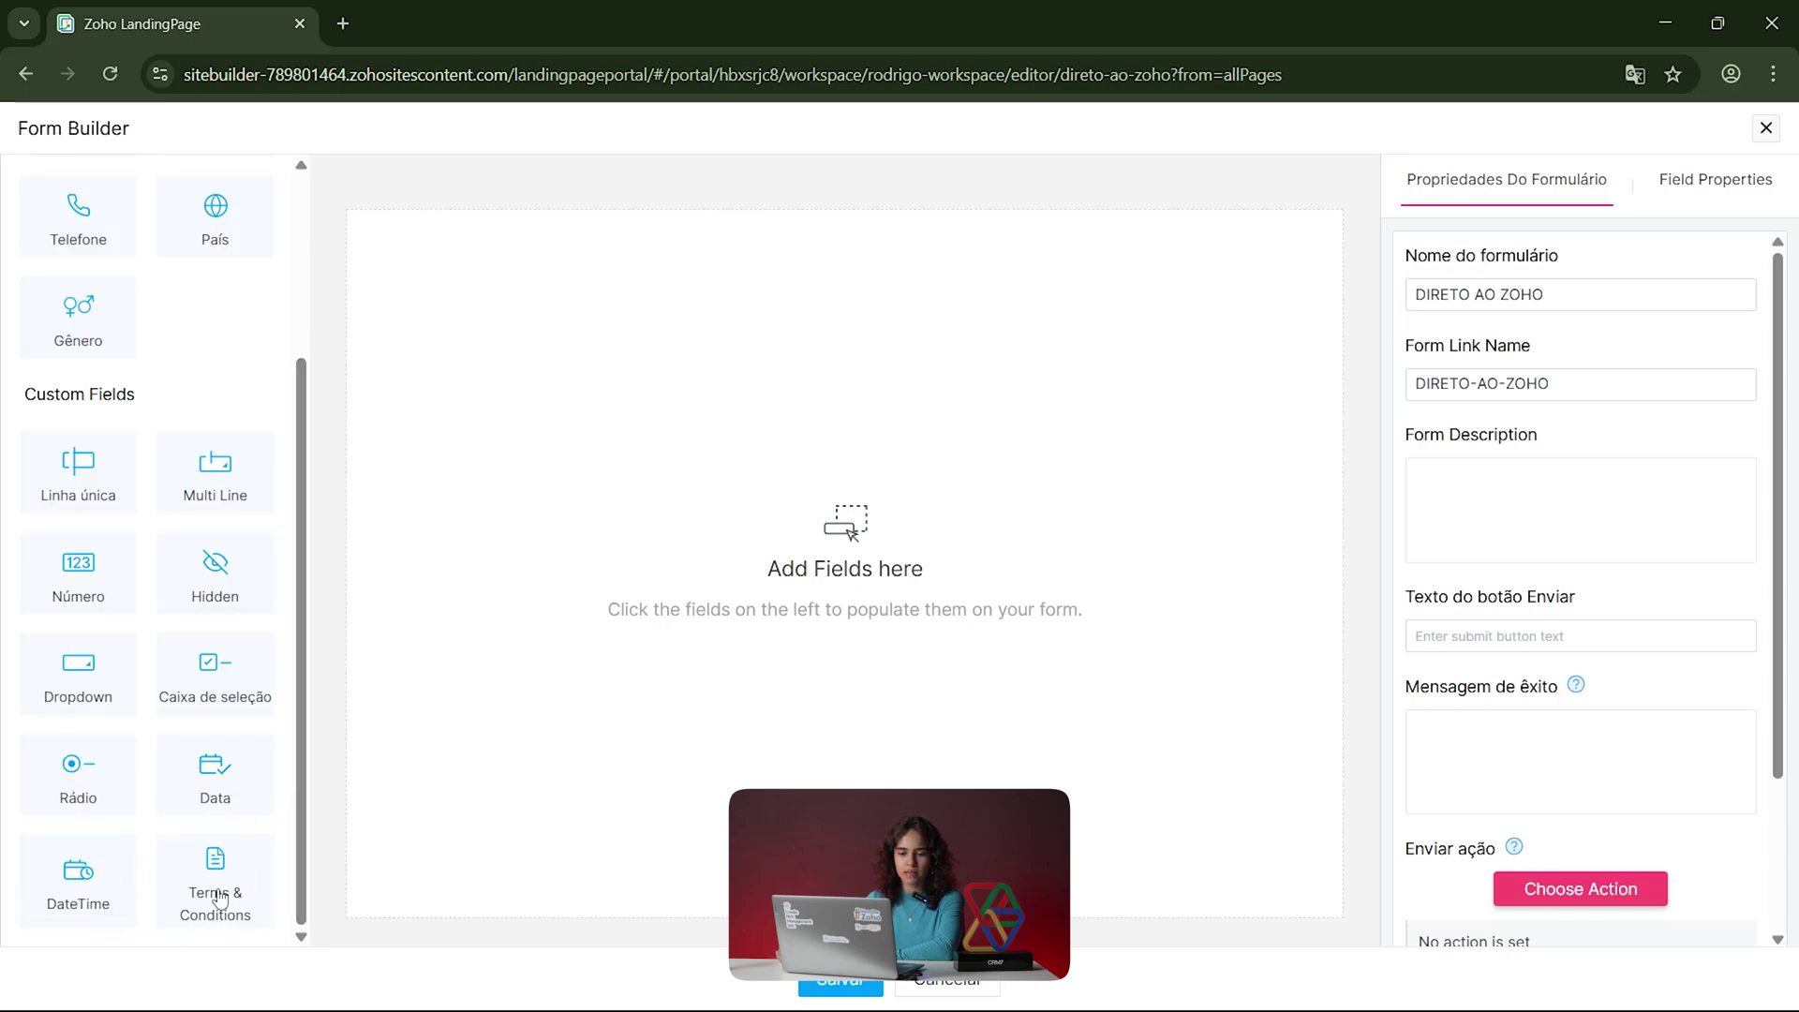
Step: Add E-mail, Nome and single-line text fields to the new form
{"action": "scroll", "coordinate": [302, 609], "scroll_direction": "up", "scroll_amount": 3}
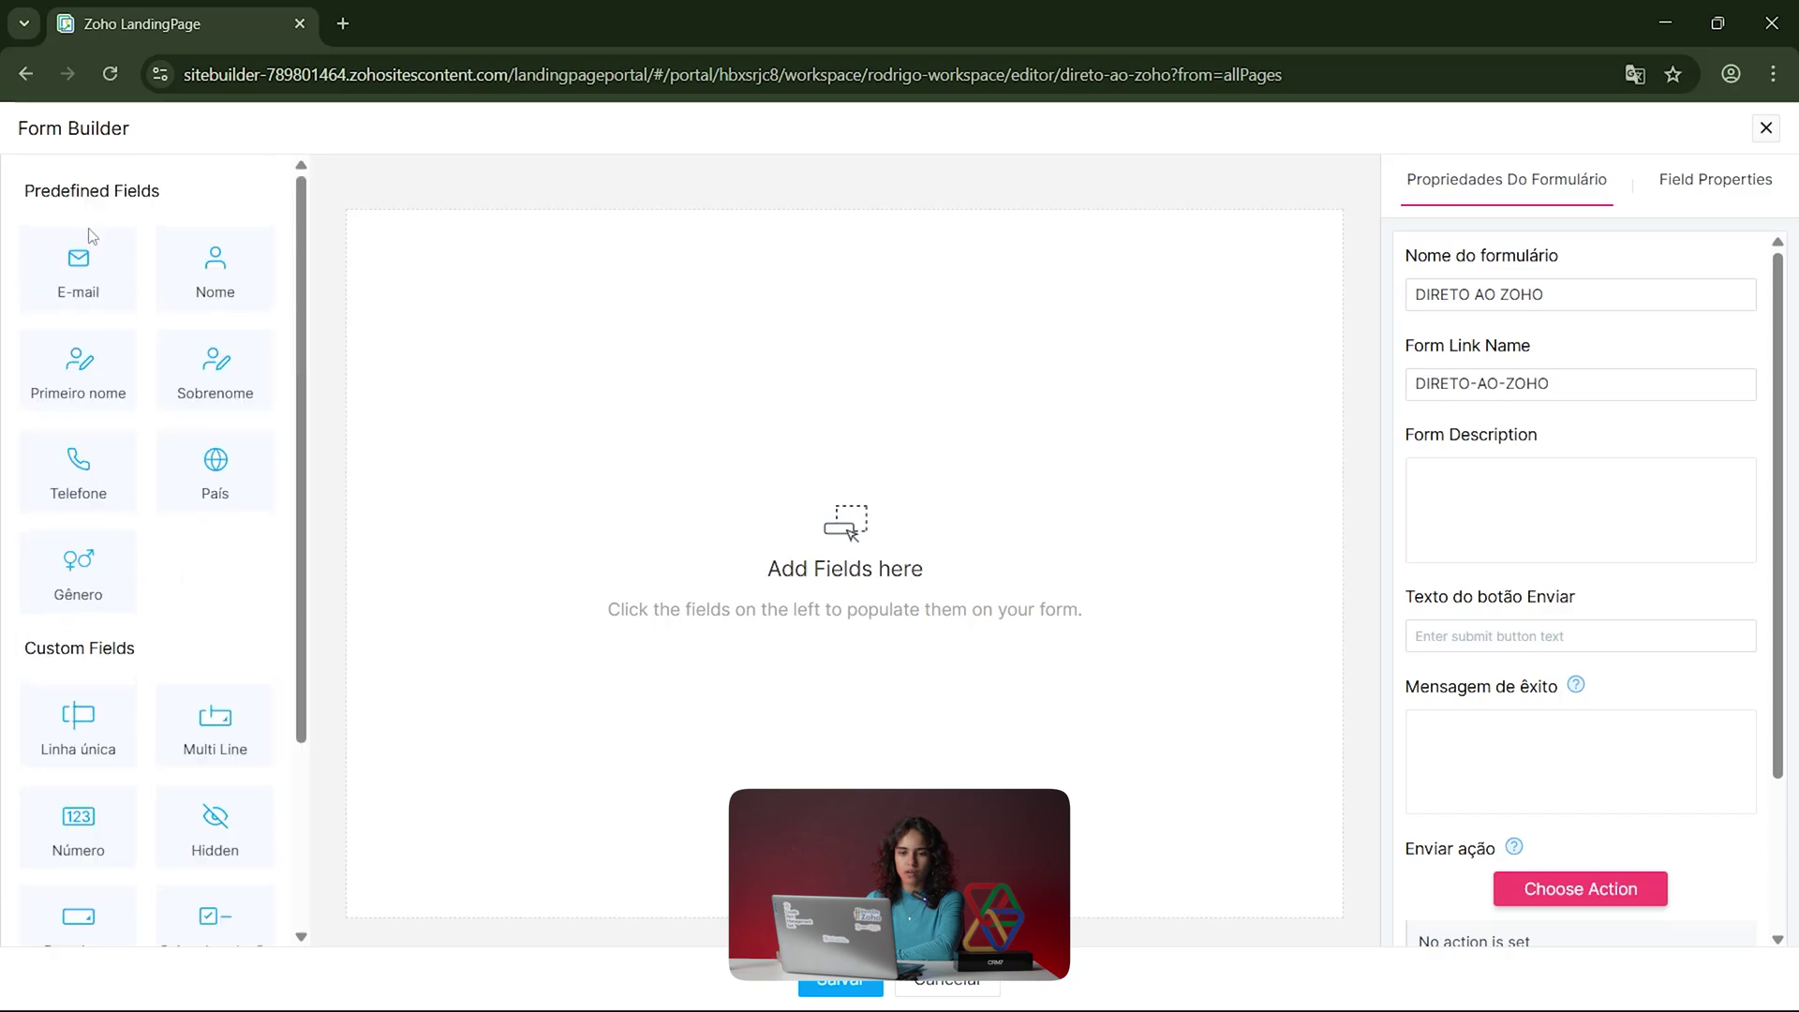
{"action": "left_click", "coordinate": [101, 285]}
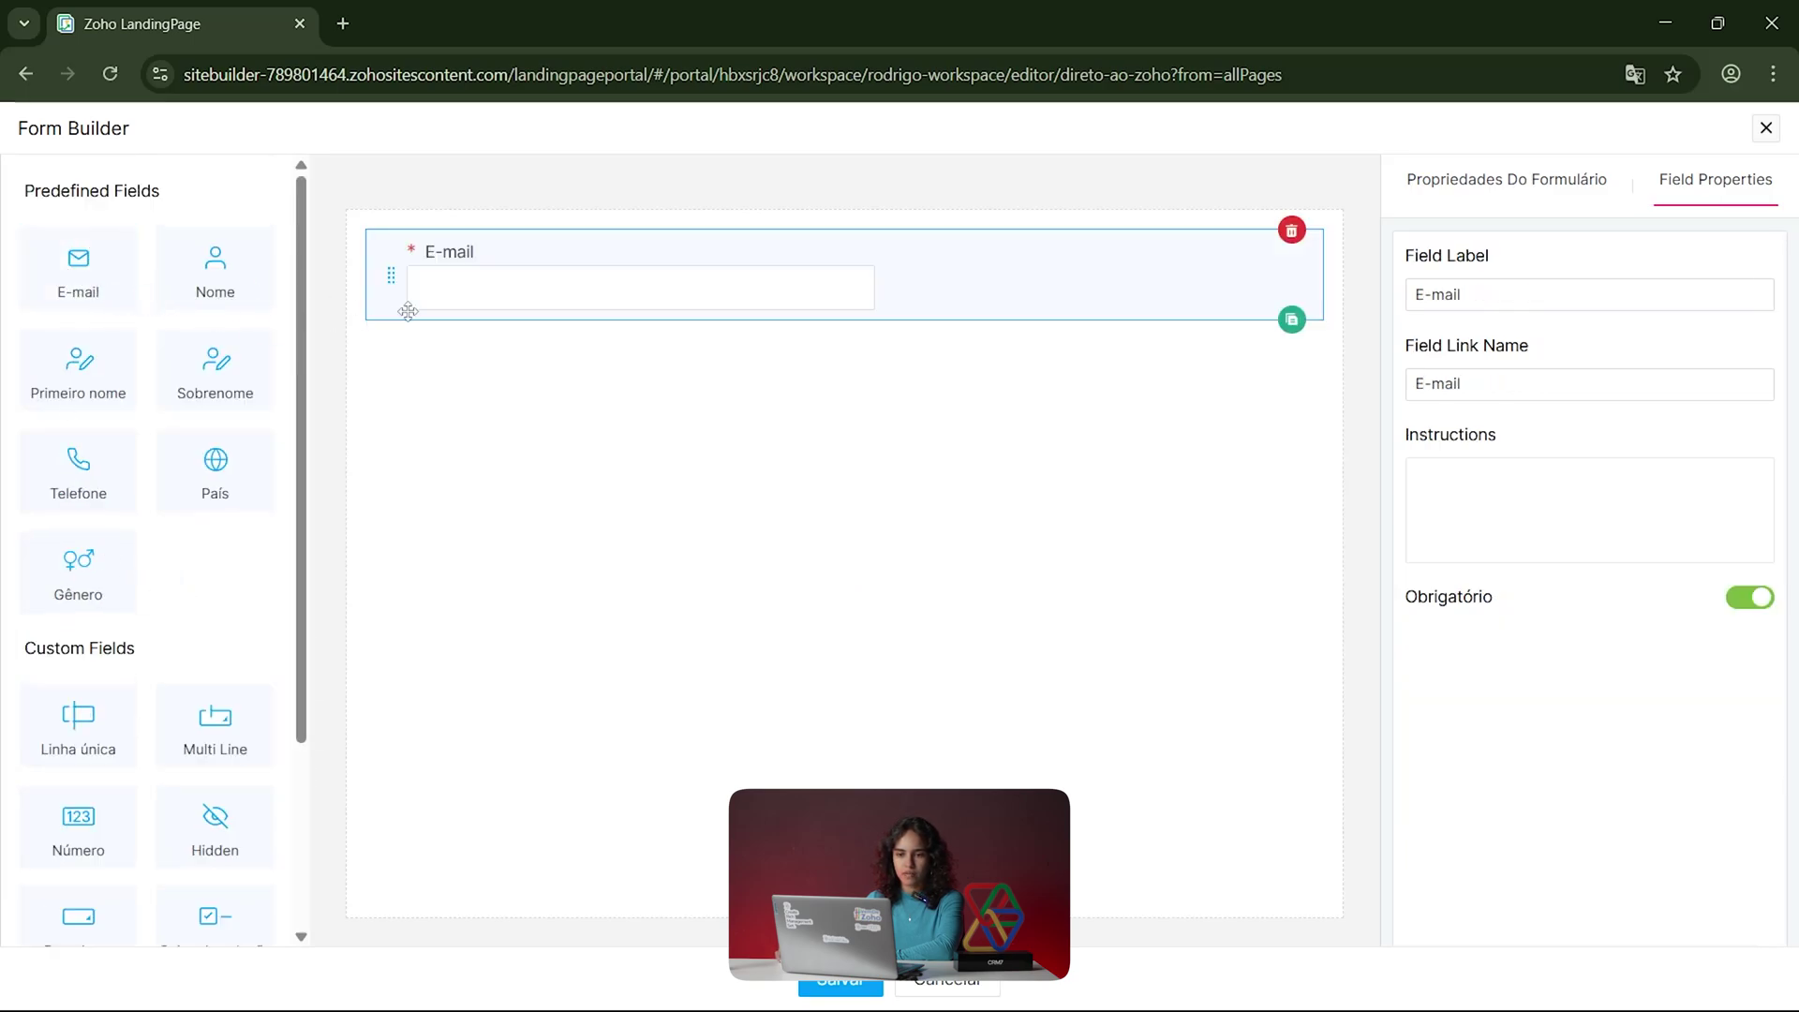
{"action": "left_click", "coordinate": [232, 285]}
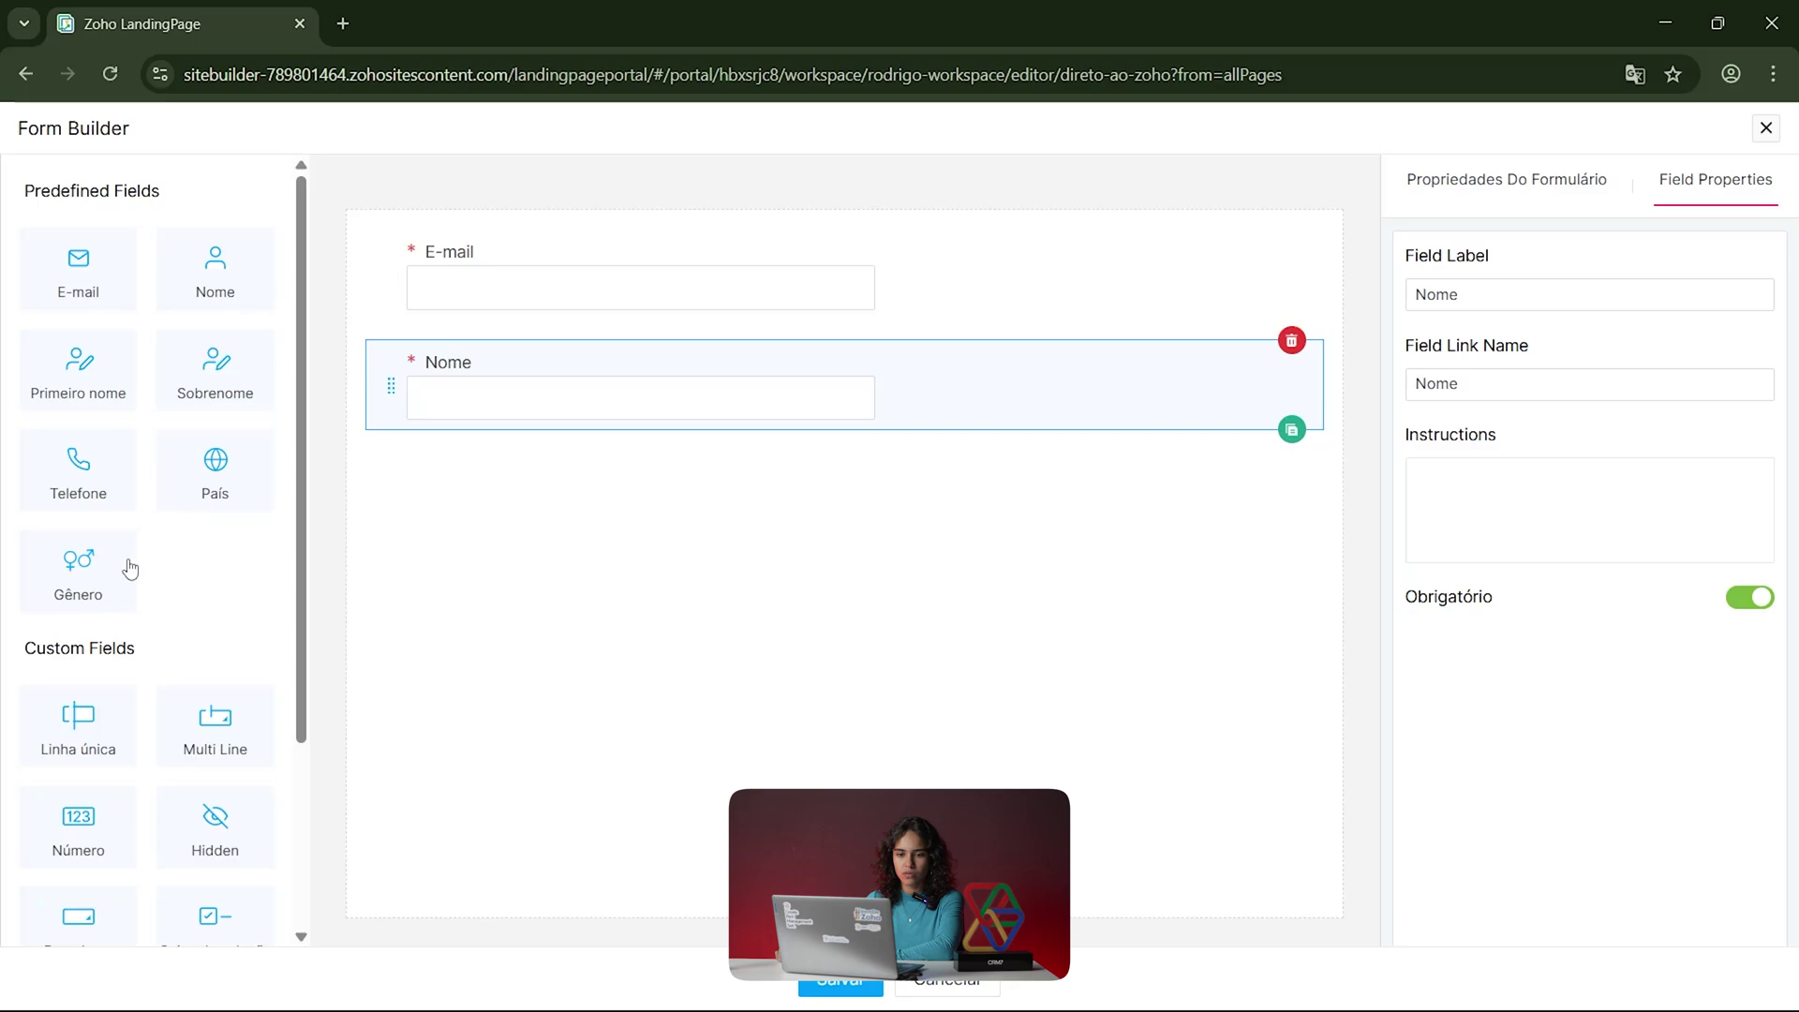
{"action": "left_click", "coordinate": [95, 757]}
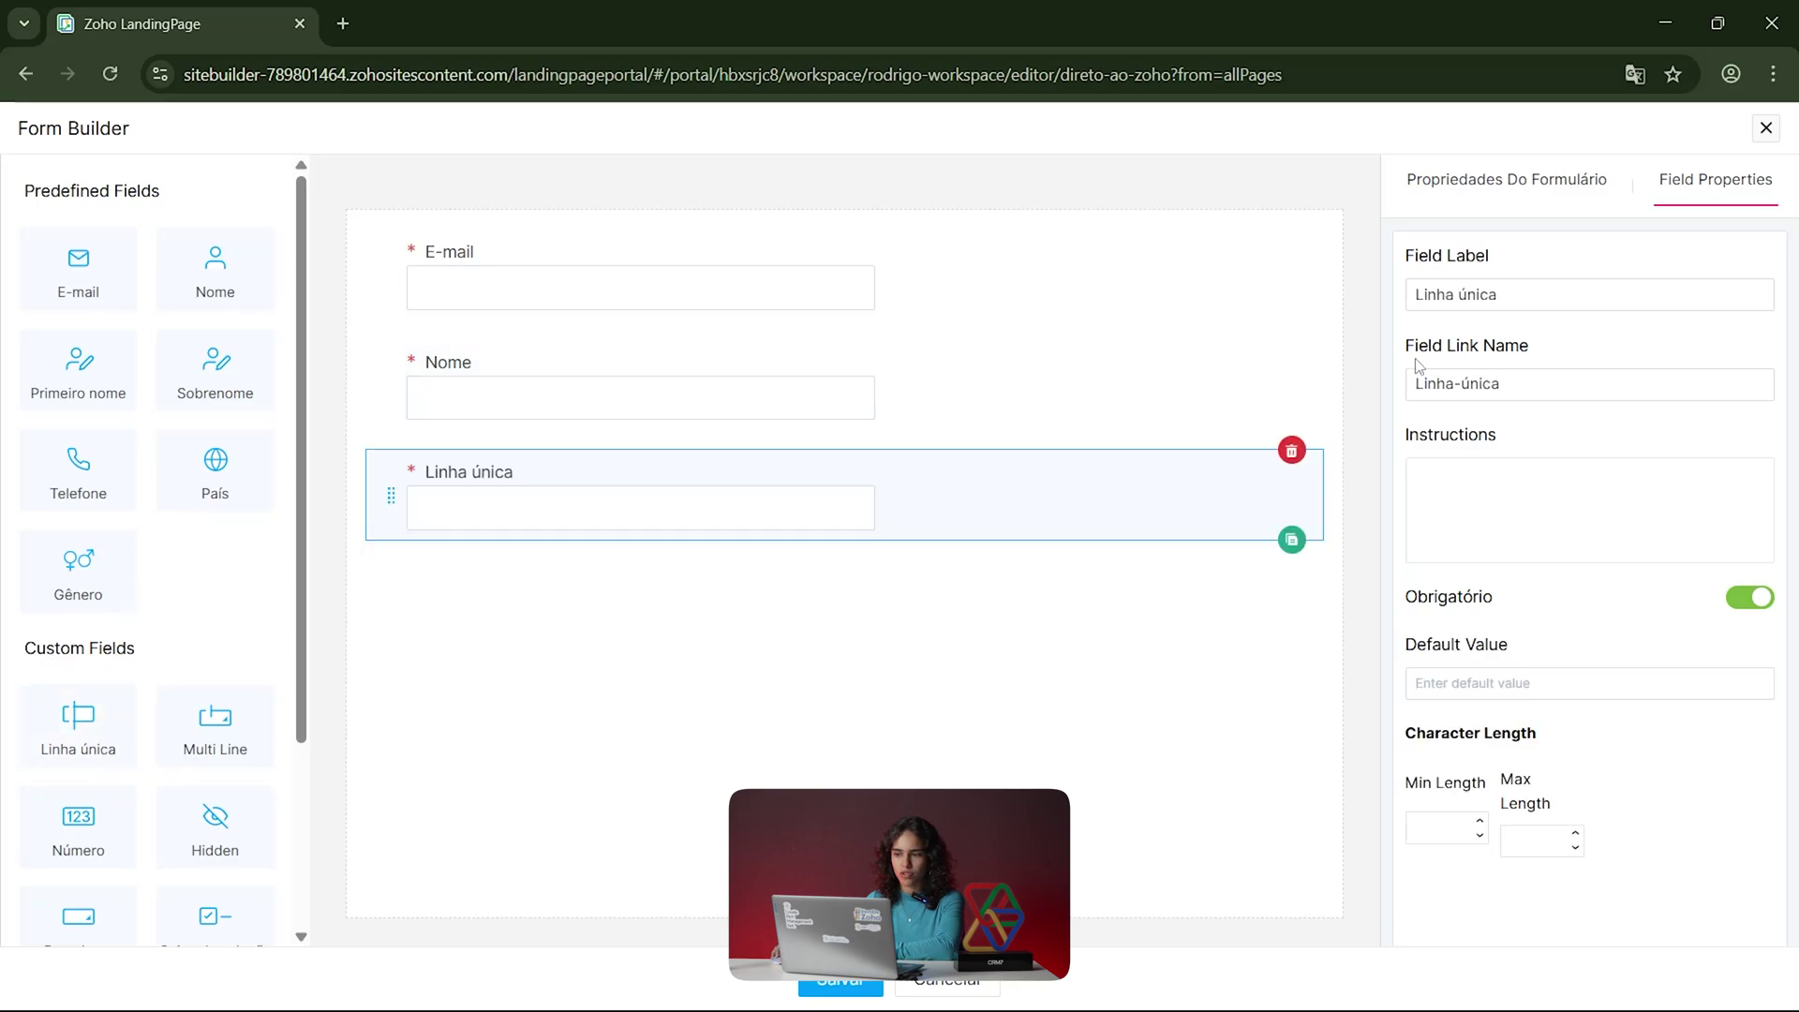
Step: Rename the single-line field's label to 'Empresa' and bring up the form properties
{"action": "left_click_drag", "start_coordinate": [1522, 296], "coordinate": [1372, 298]}
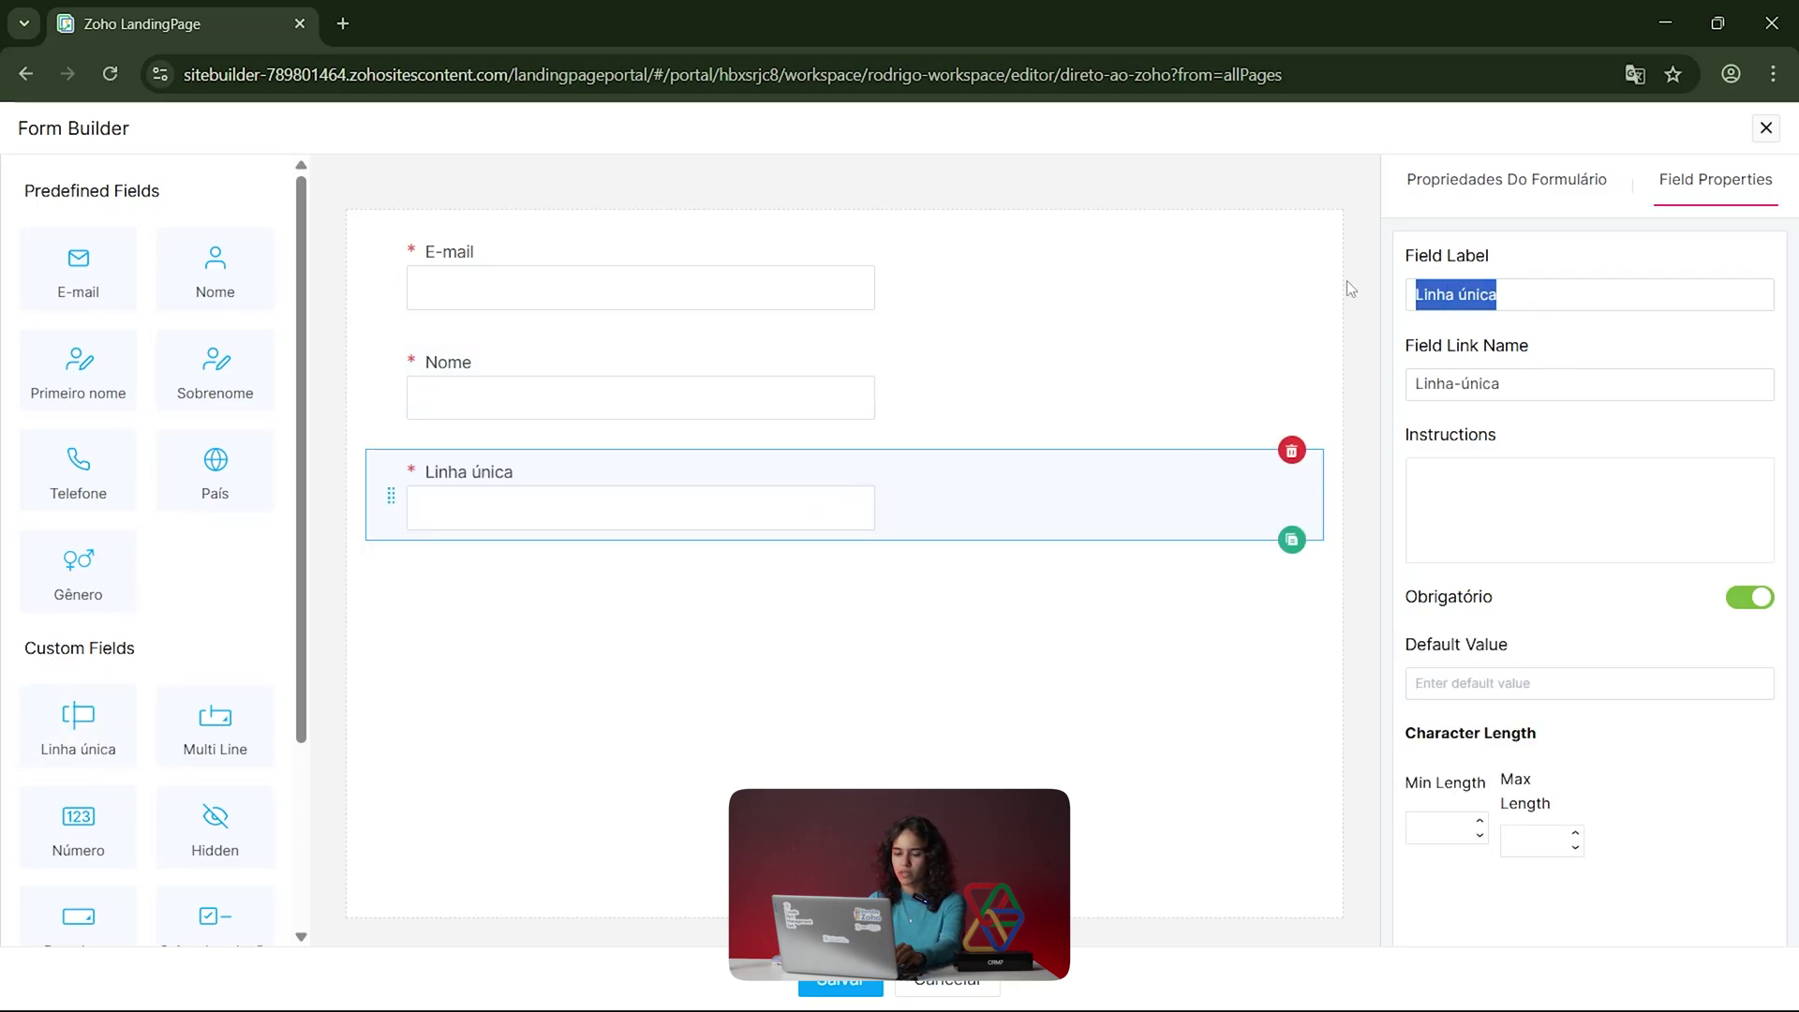
{"action": "type", "text": "eMPRE"}
{"action": "key", "text": "BackSpace"}
{"action": "key", "text": "BackSpace"}
{"action": "key", "text": "BackSpace"}
{"action": "key", "text": "BackSpace"}
{"action": "key", "text": "BackSpace"}
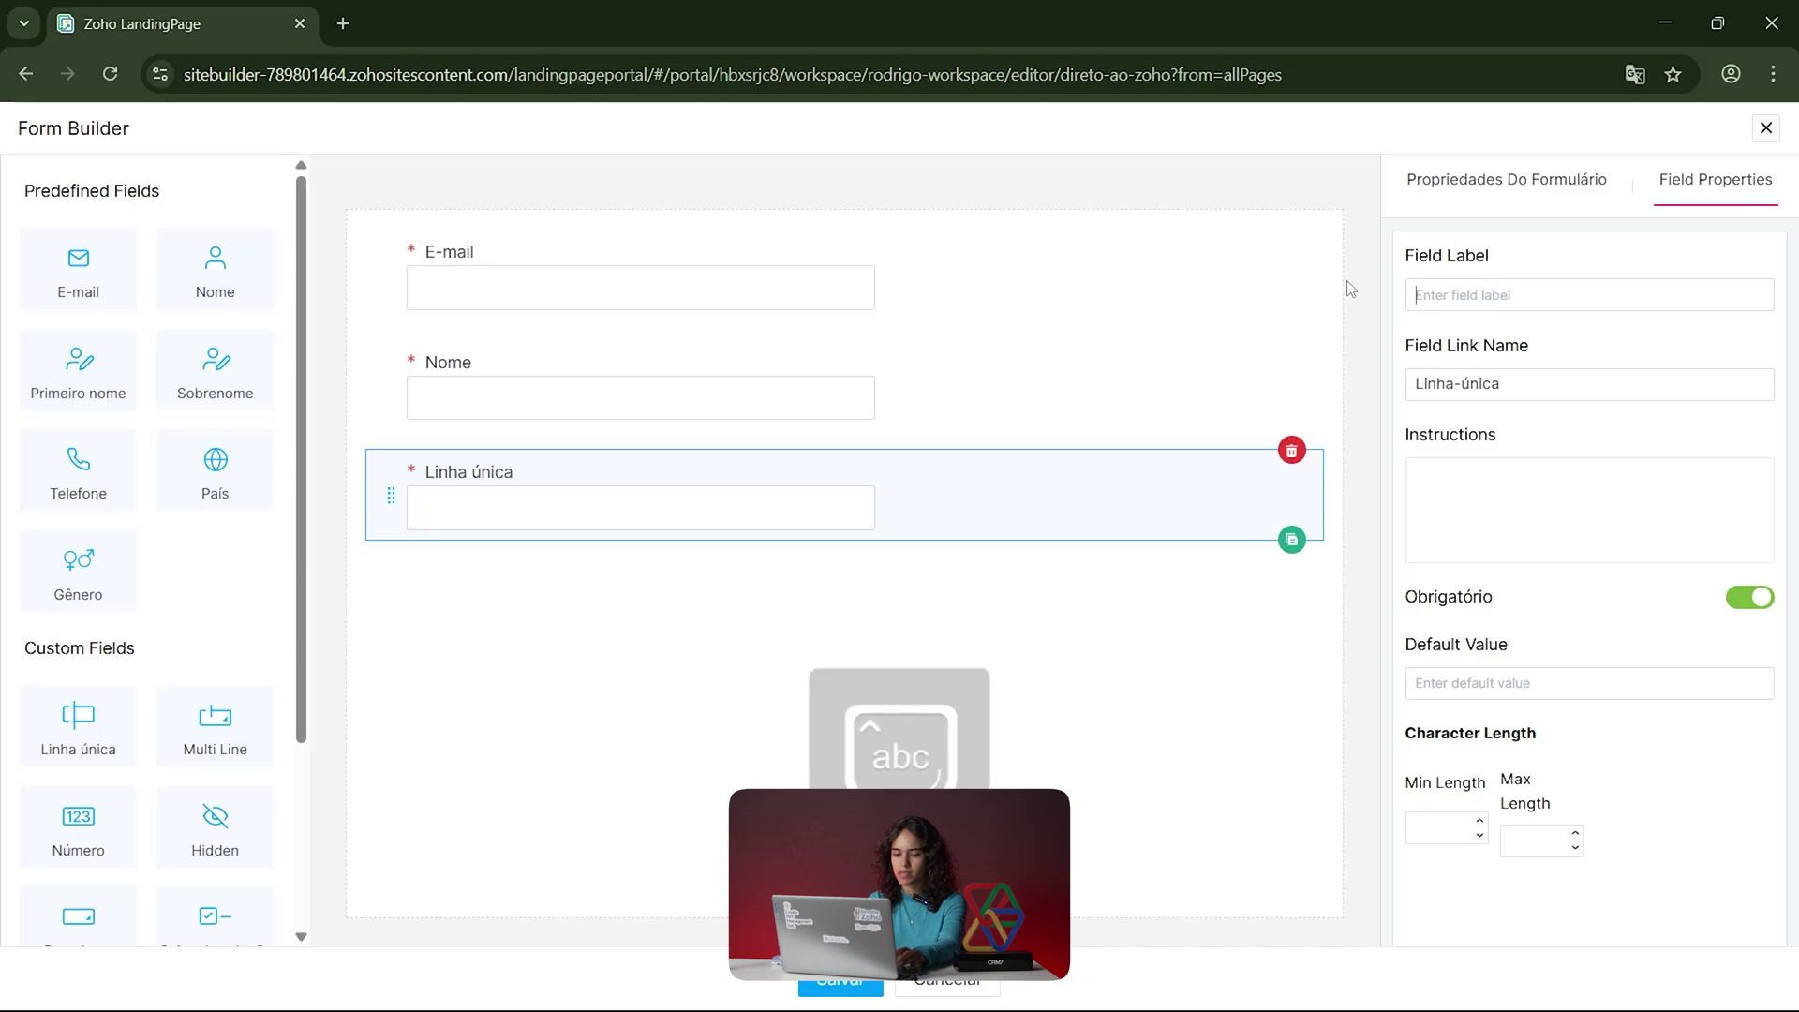
{"action": "type", "text": "Empresa"}
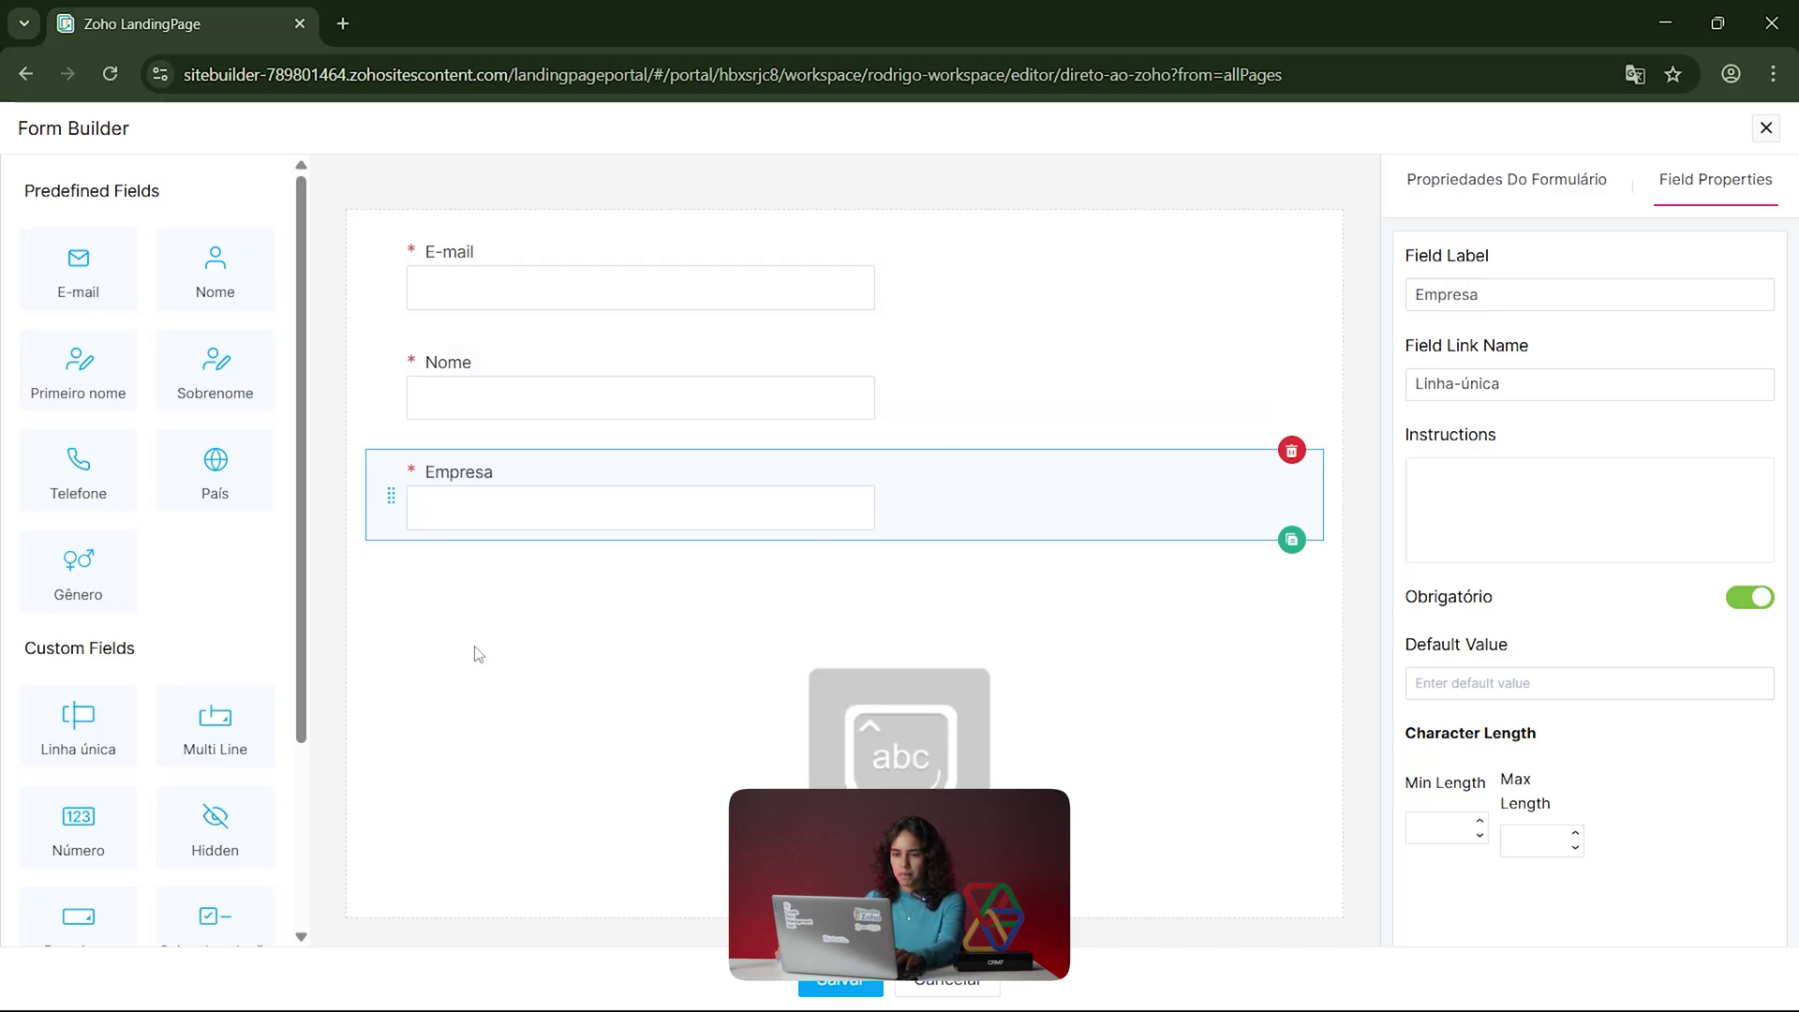
{"action": "left_click", "coordinate": [1506, 502]}
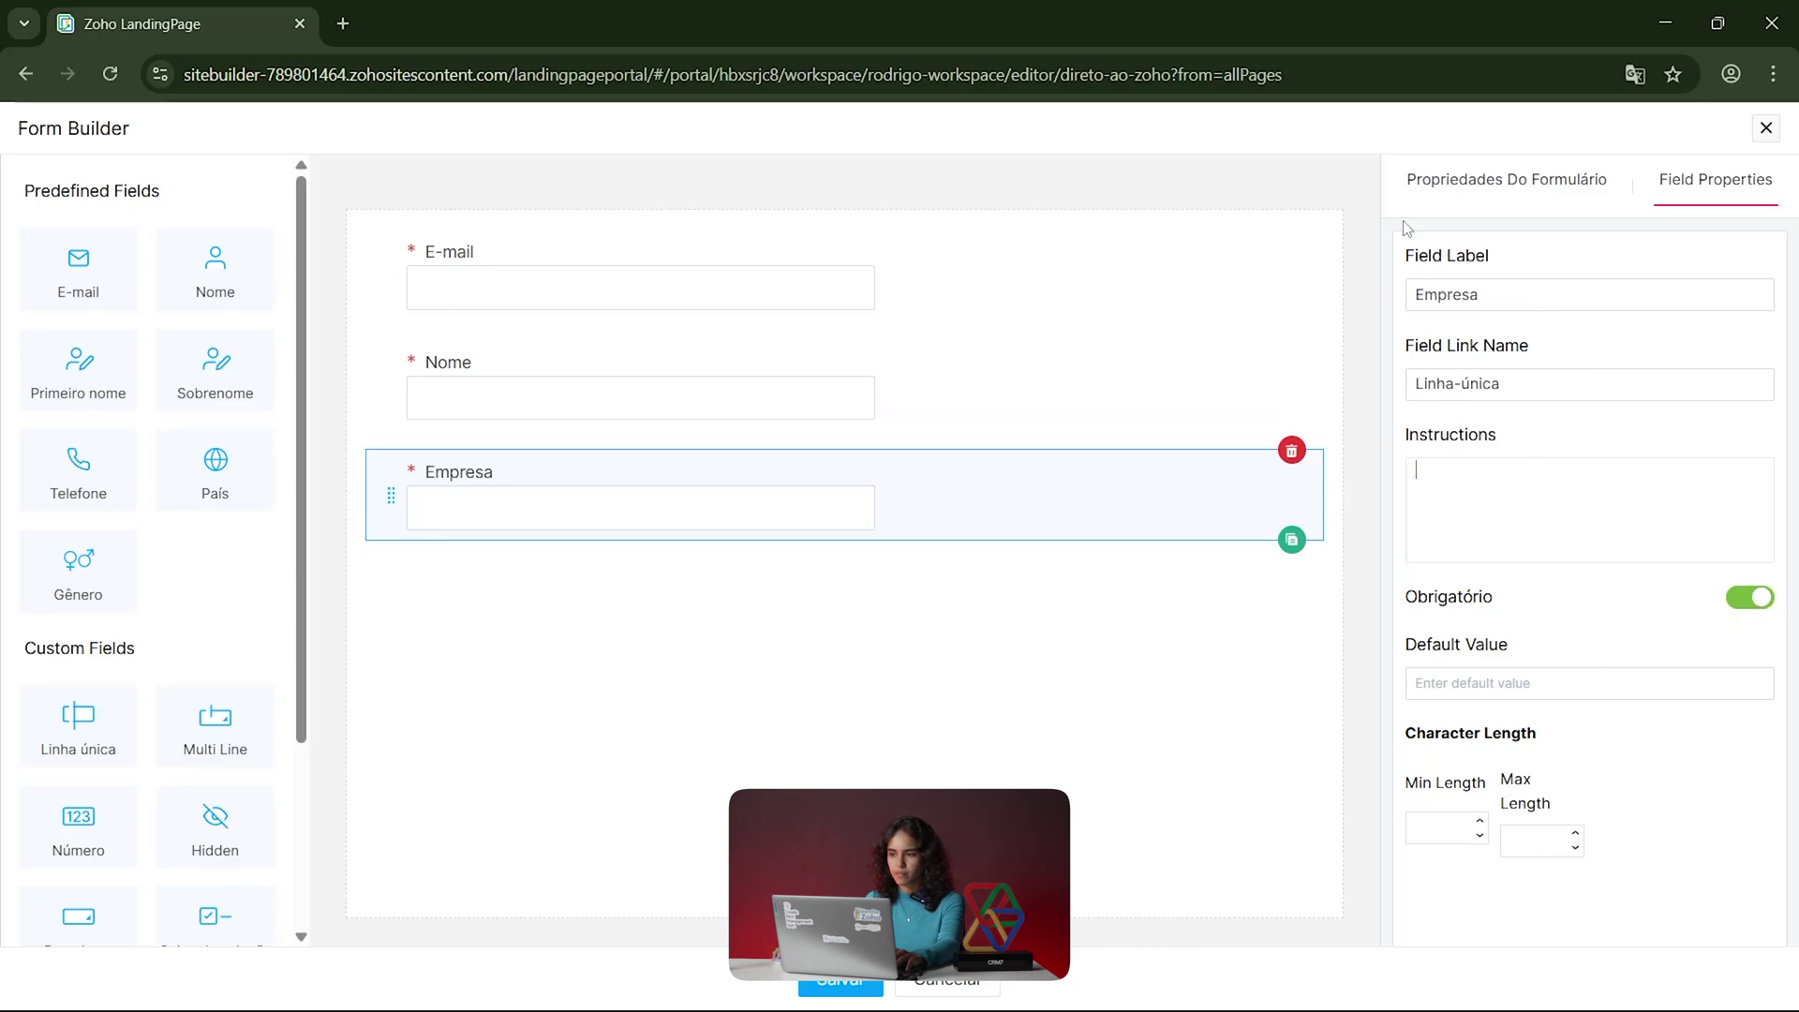
{"action": "left_click", "coordinate": [1512, 185]}
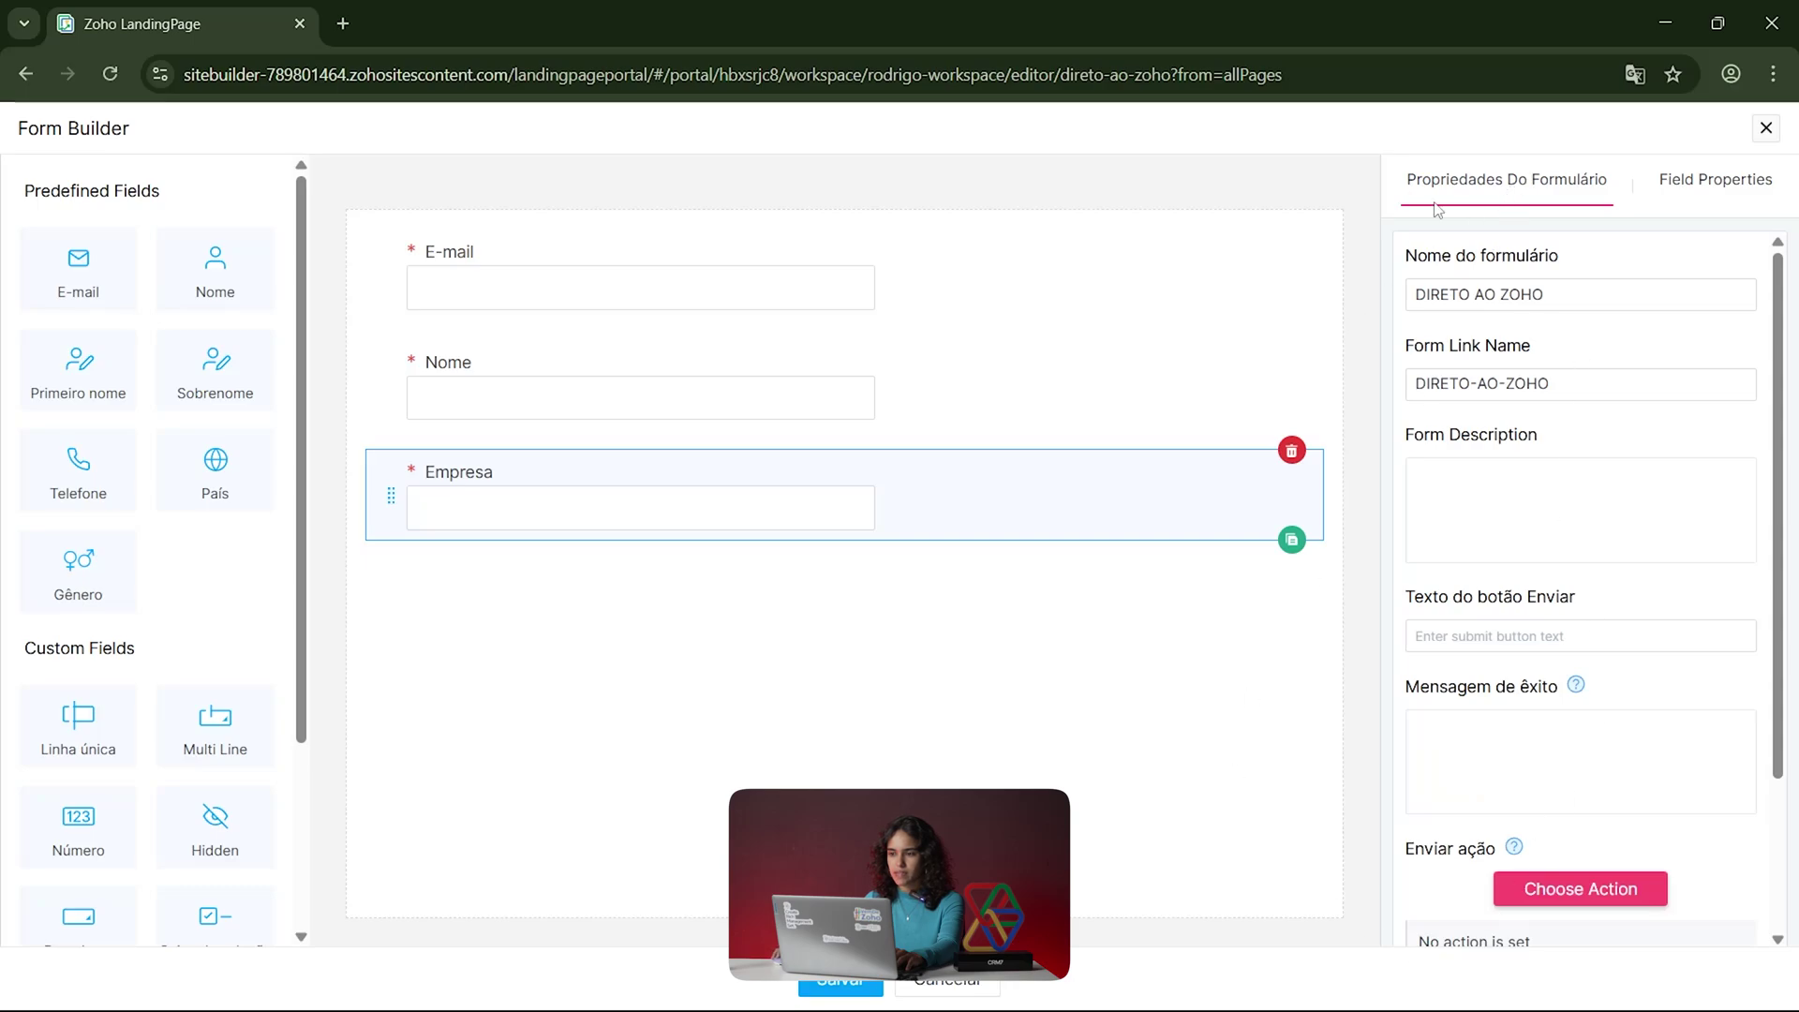
Step: Set the DIRETO AO ZOHO form's submit button text to 'enviar' and open its submit-action choices
{"action": "left_click_drag", "start_coordinate": [1587, 293], "coordinate": [1392, 295]}
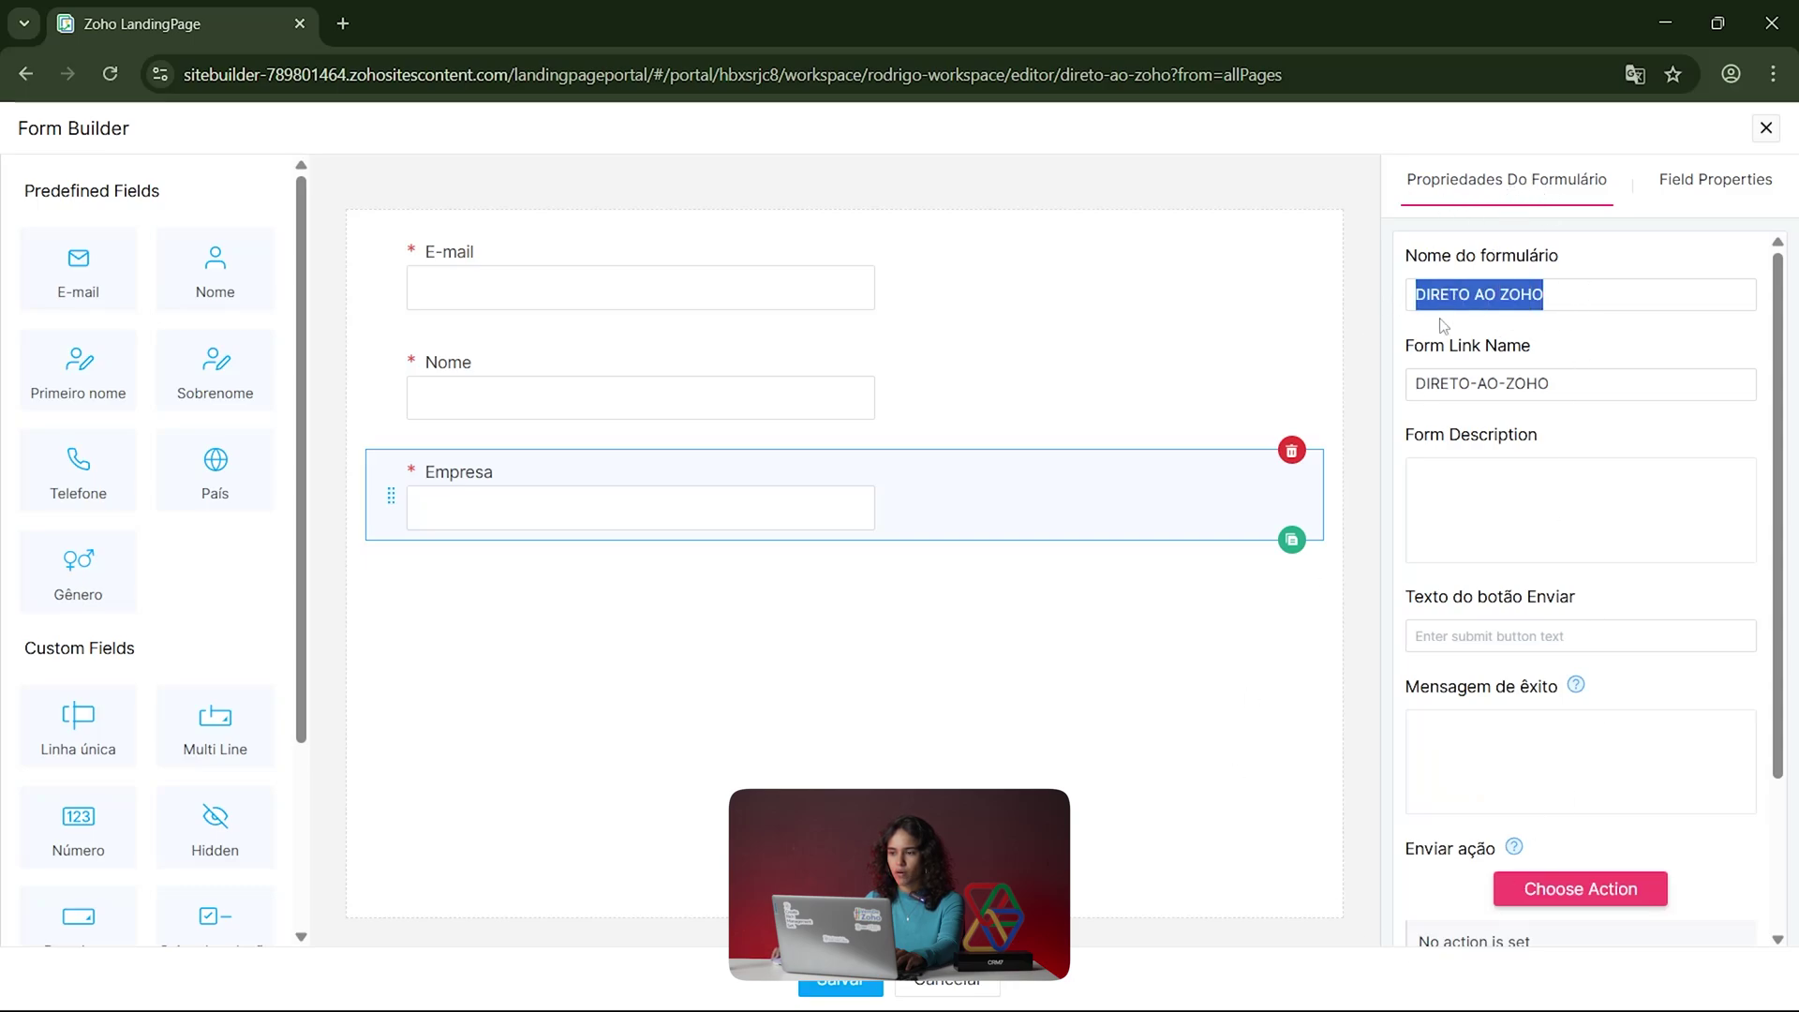
{"action": "left_click", "coordinate": [1587, 384]}
{"action": "scroll", "coordinate": [1510, 491], "scroll_direction": "down", "scroll_amount": 3}
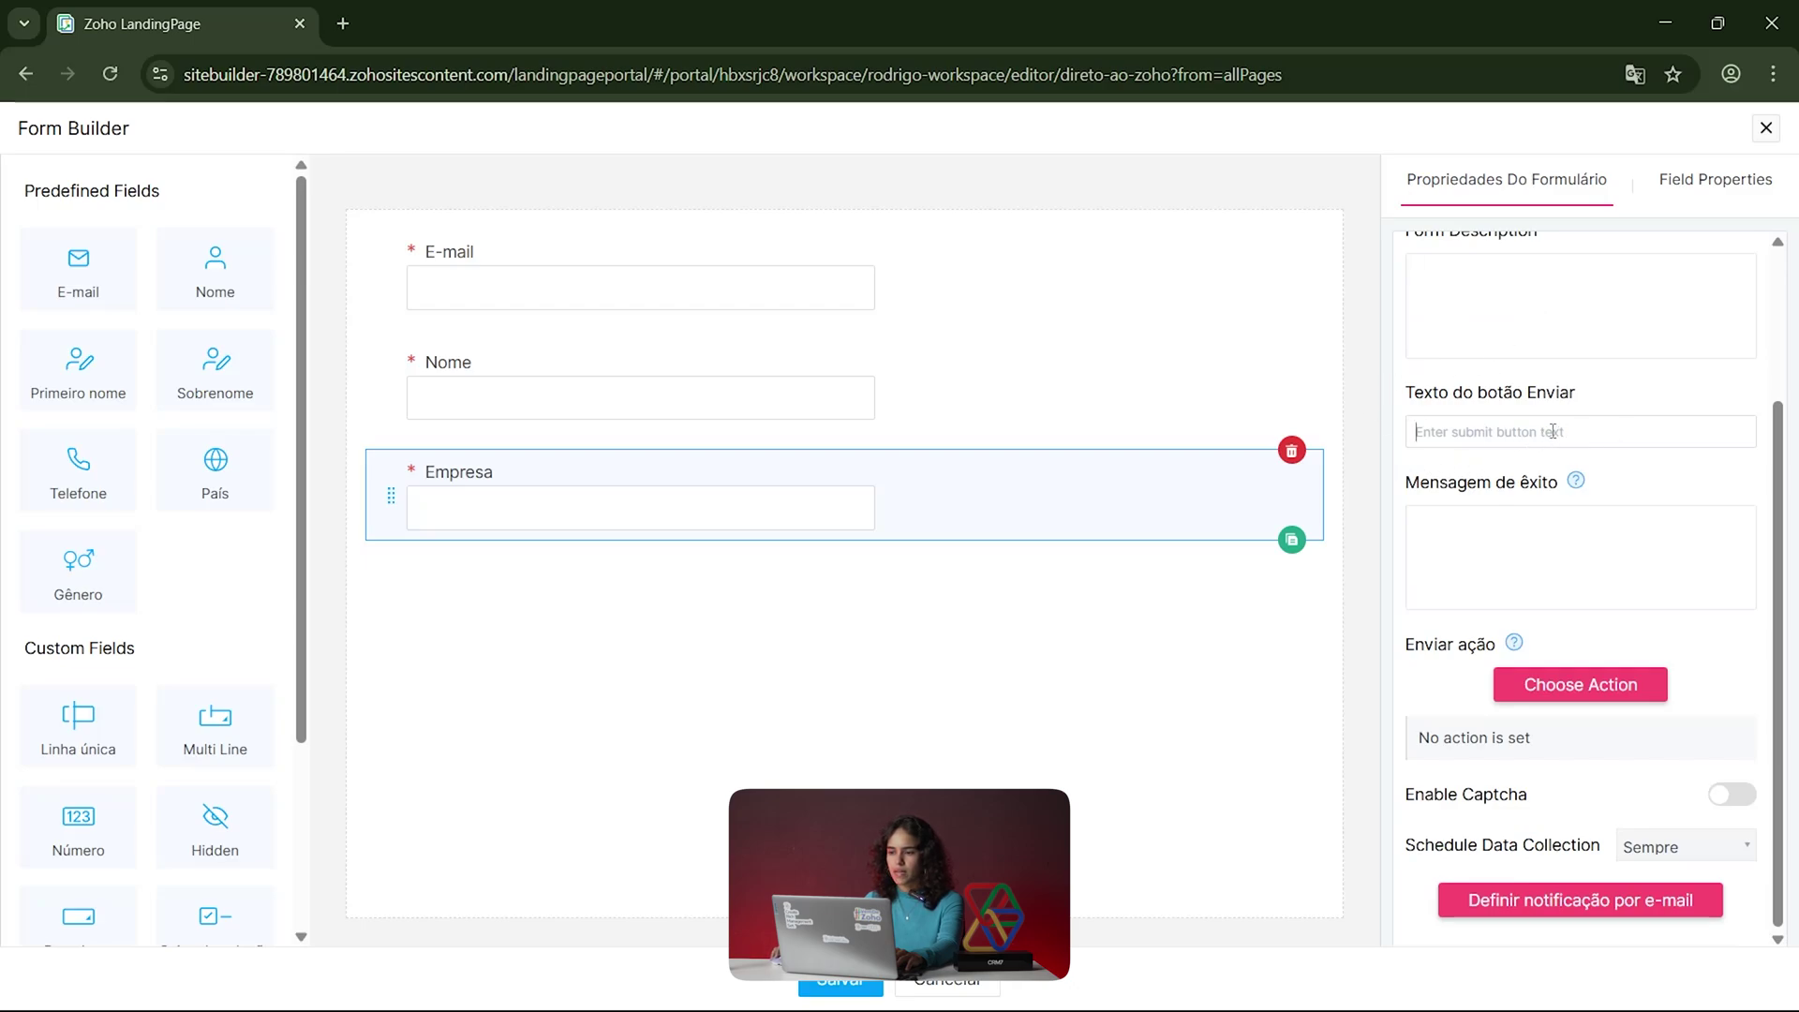
{"action": "type", "text": "enviar"}
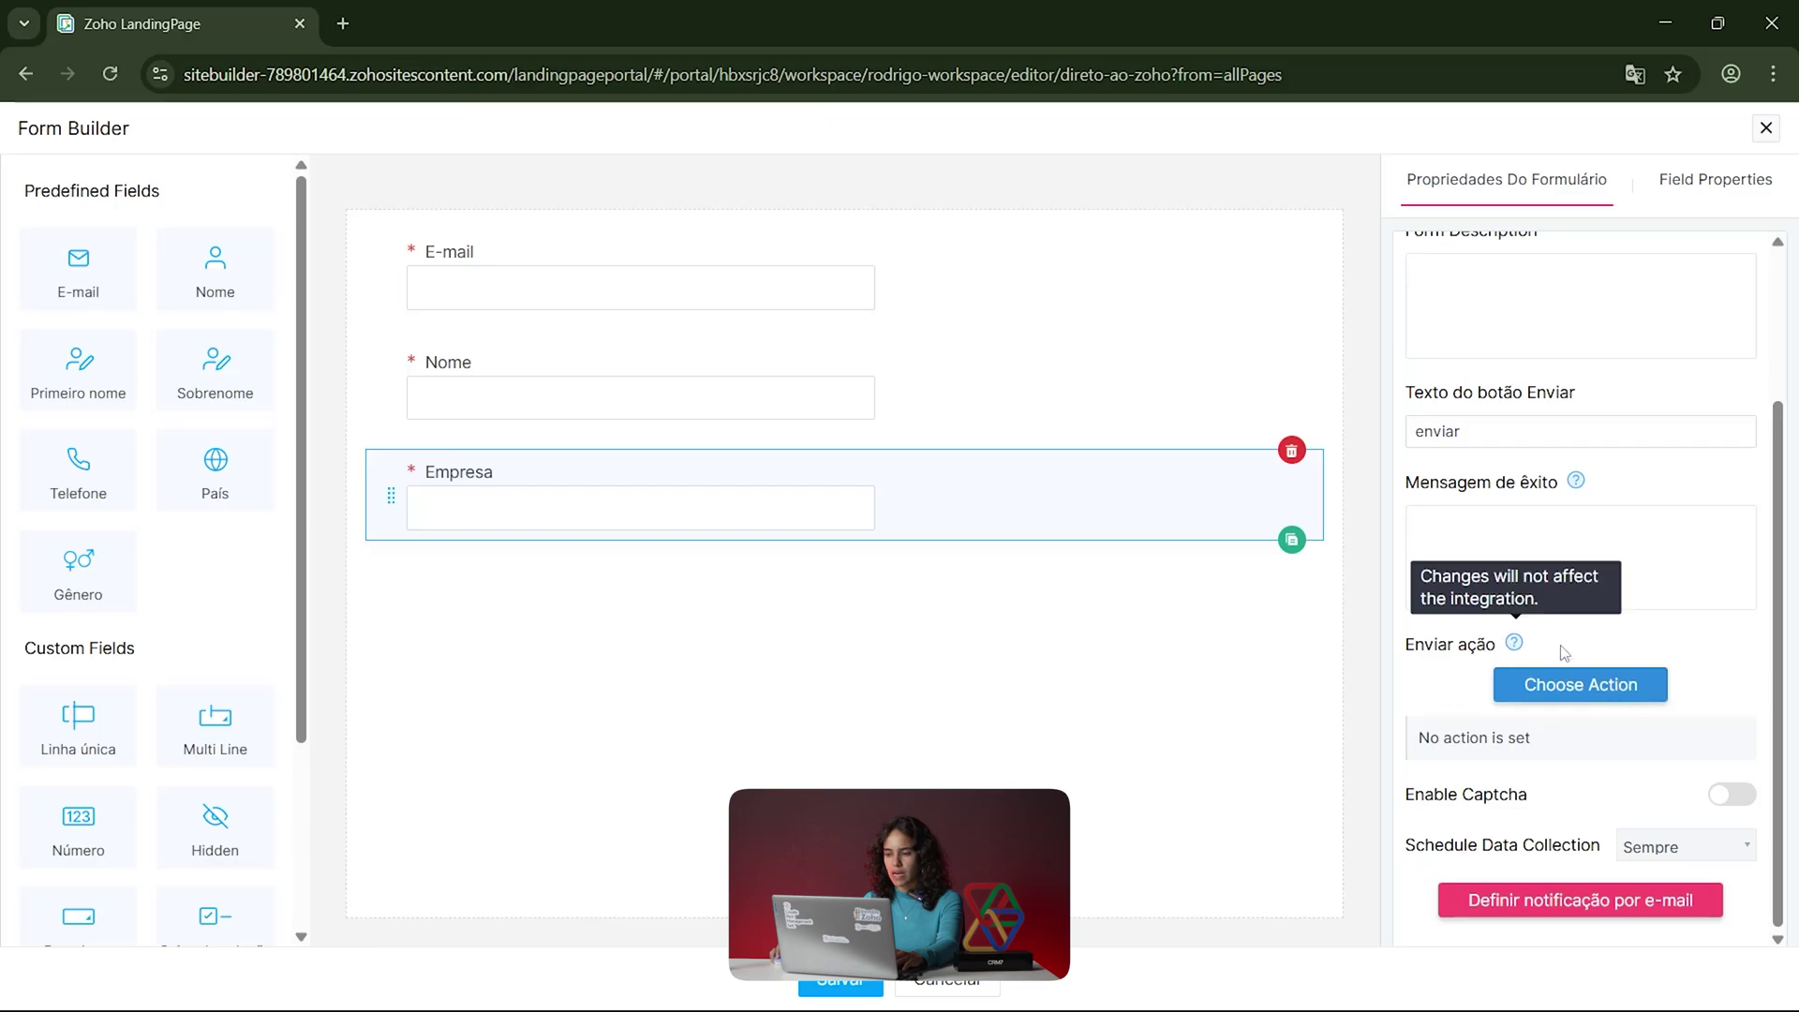
{"action": "left_click", "coordinate": [1588, 698]}
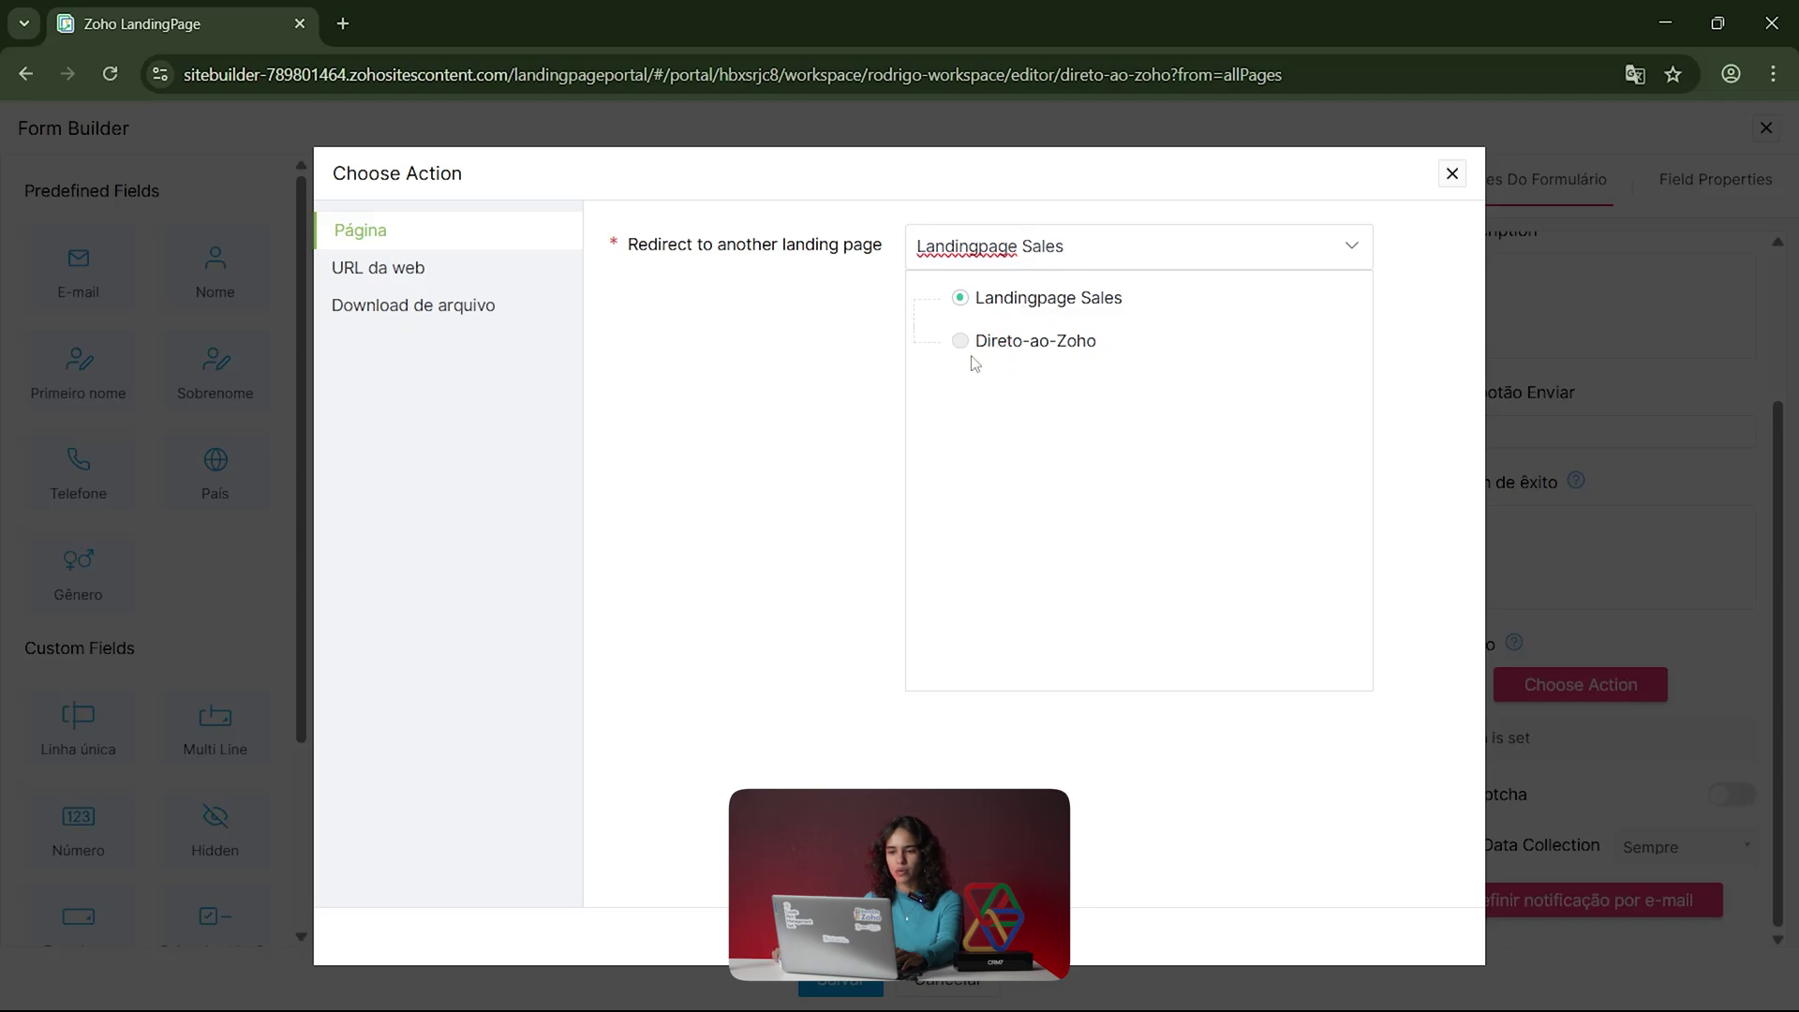
Step: Look over the URL da web and Download de arquivo options, then close without choosing an action
{"action": "left_click", "coordinate": [441, 271]}
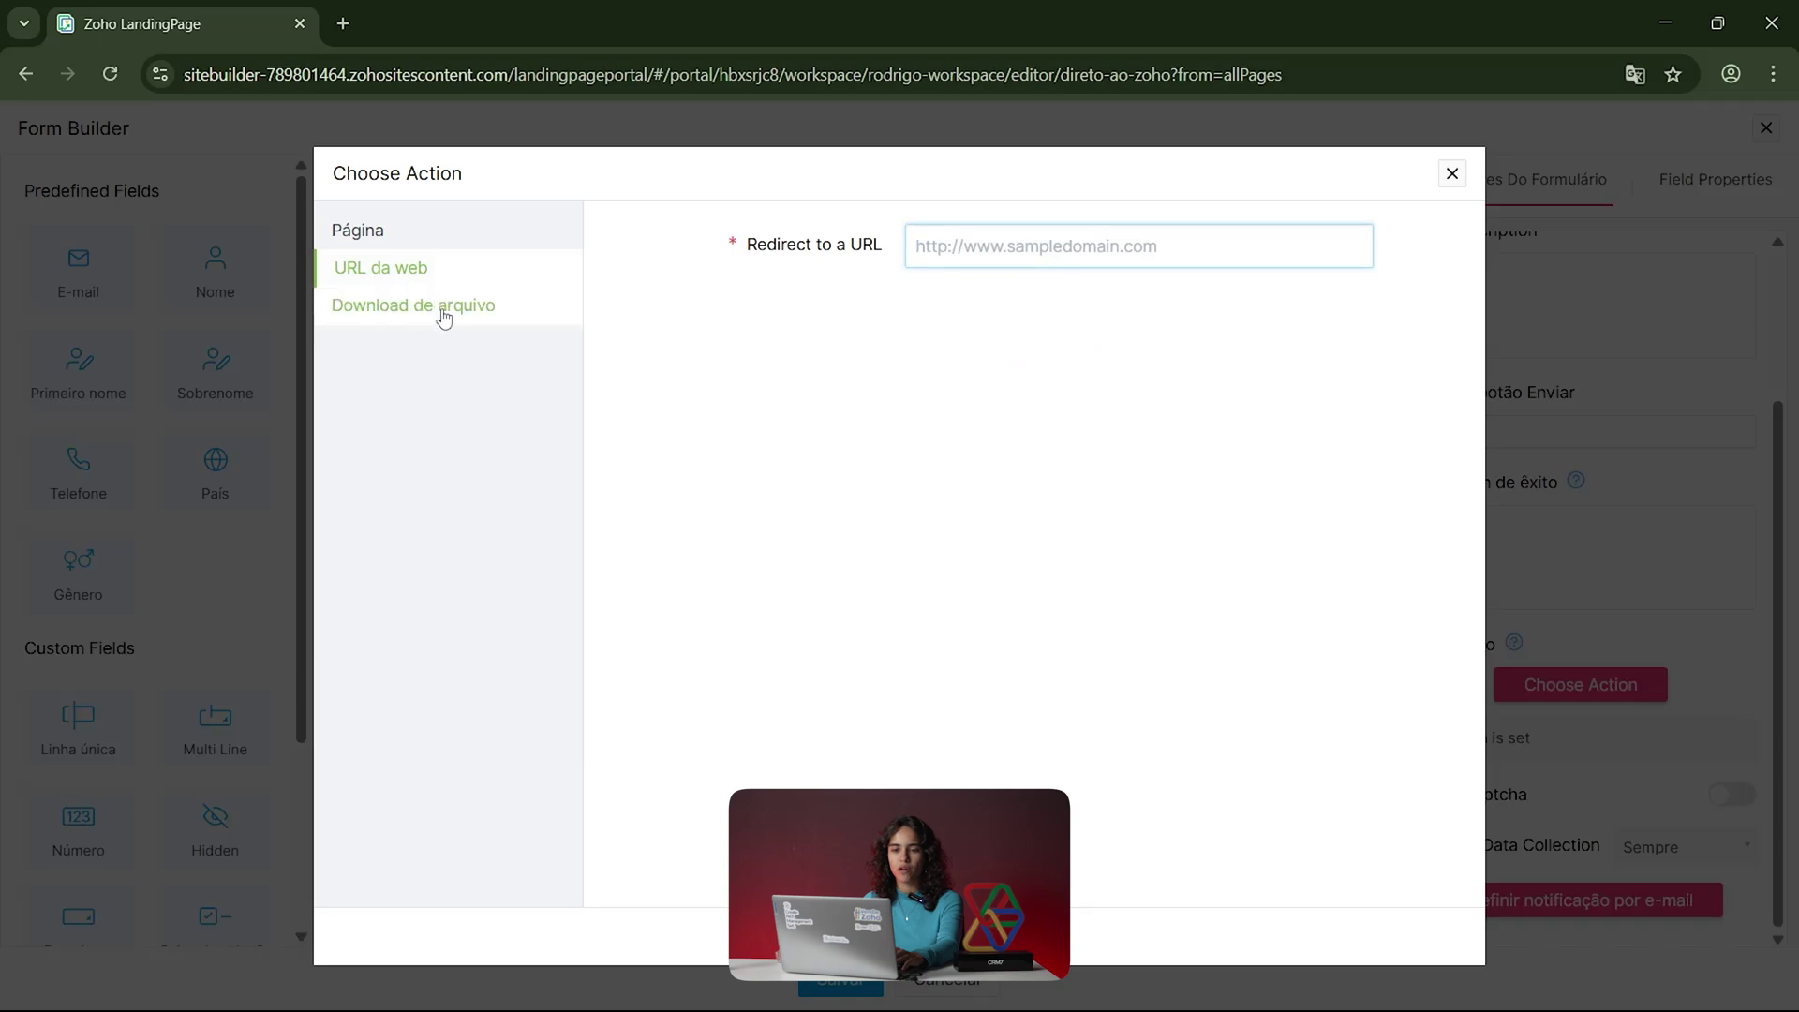
{"action": "left_click", "coordinate": [440, 307]}
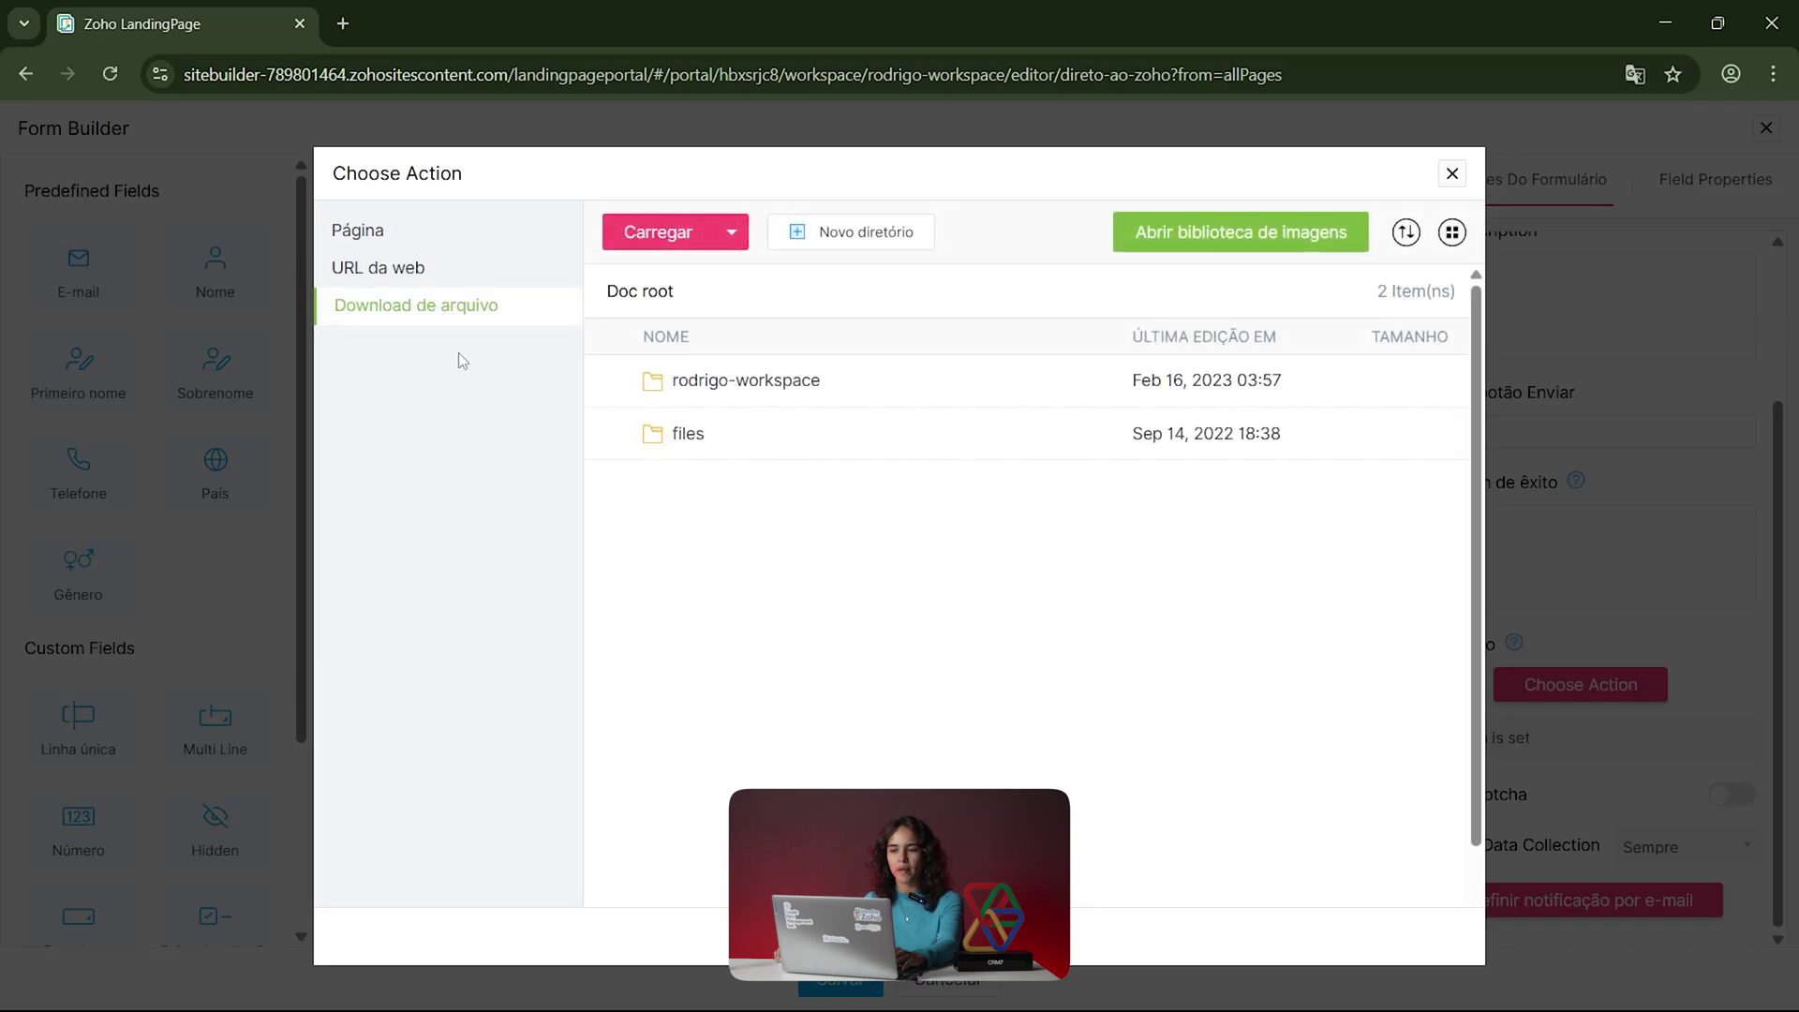
{"action": "left_click", "coordinate": [1452, 174]}
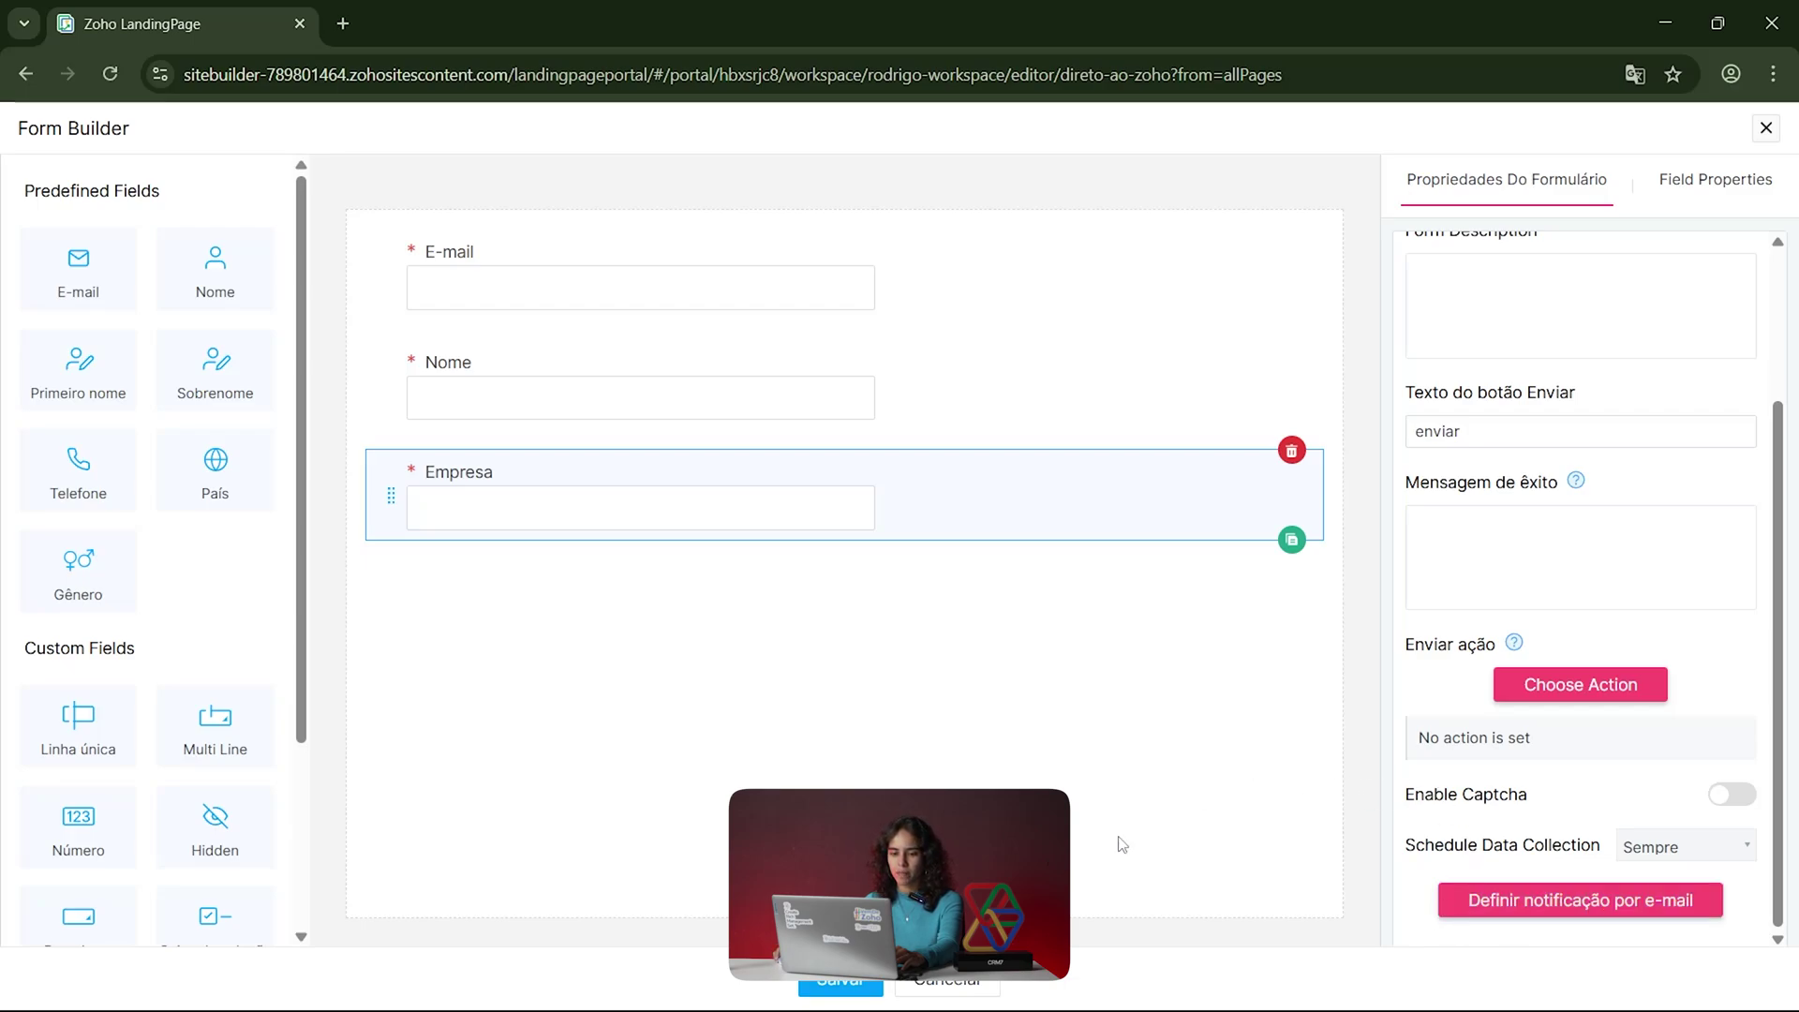
Step: Save the DIRETO AO ZOHO form and insert a form into the pop-up beneath the image
{"action": "scroll", "coordinate": [167, 860], "scroll_direction": "down", "scroll_amount": 3}
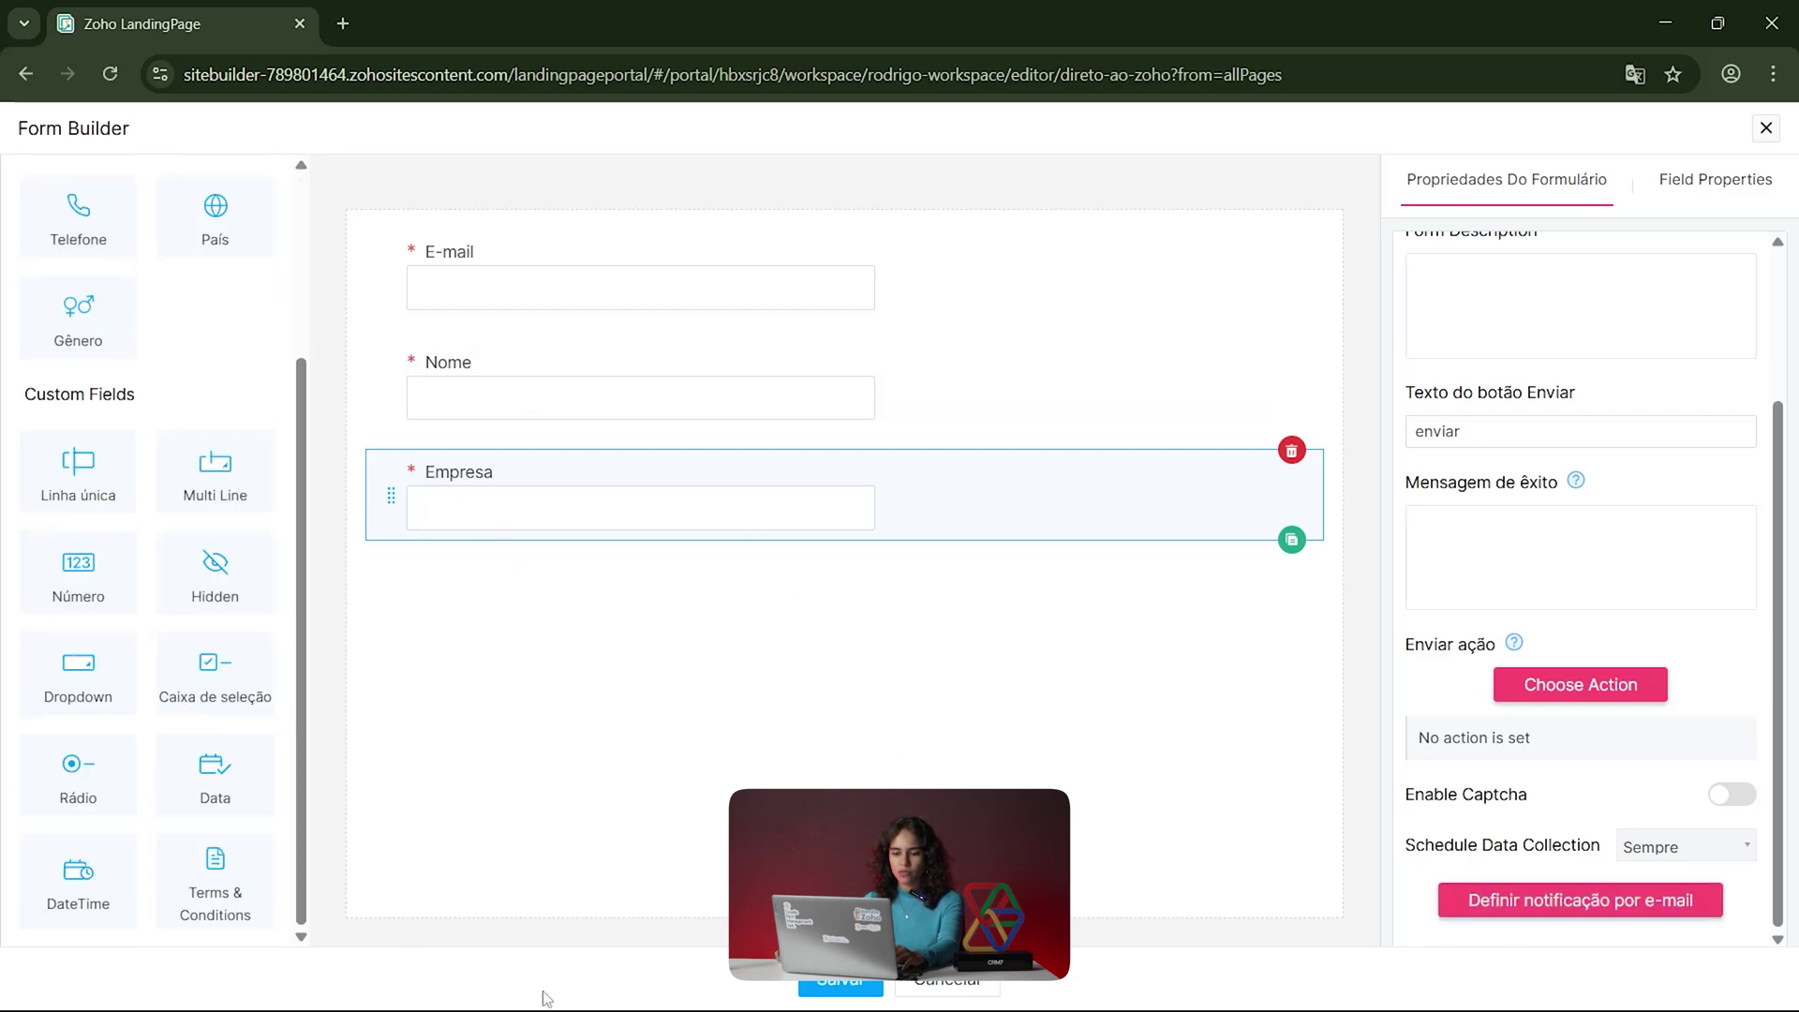
{"action": "left_click", "coordinate": [842, 981]}
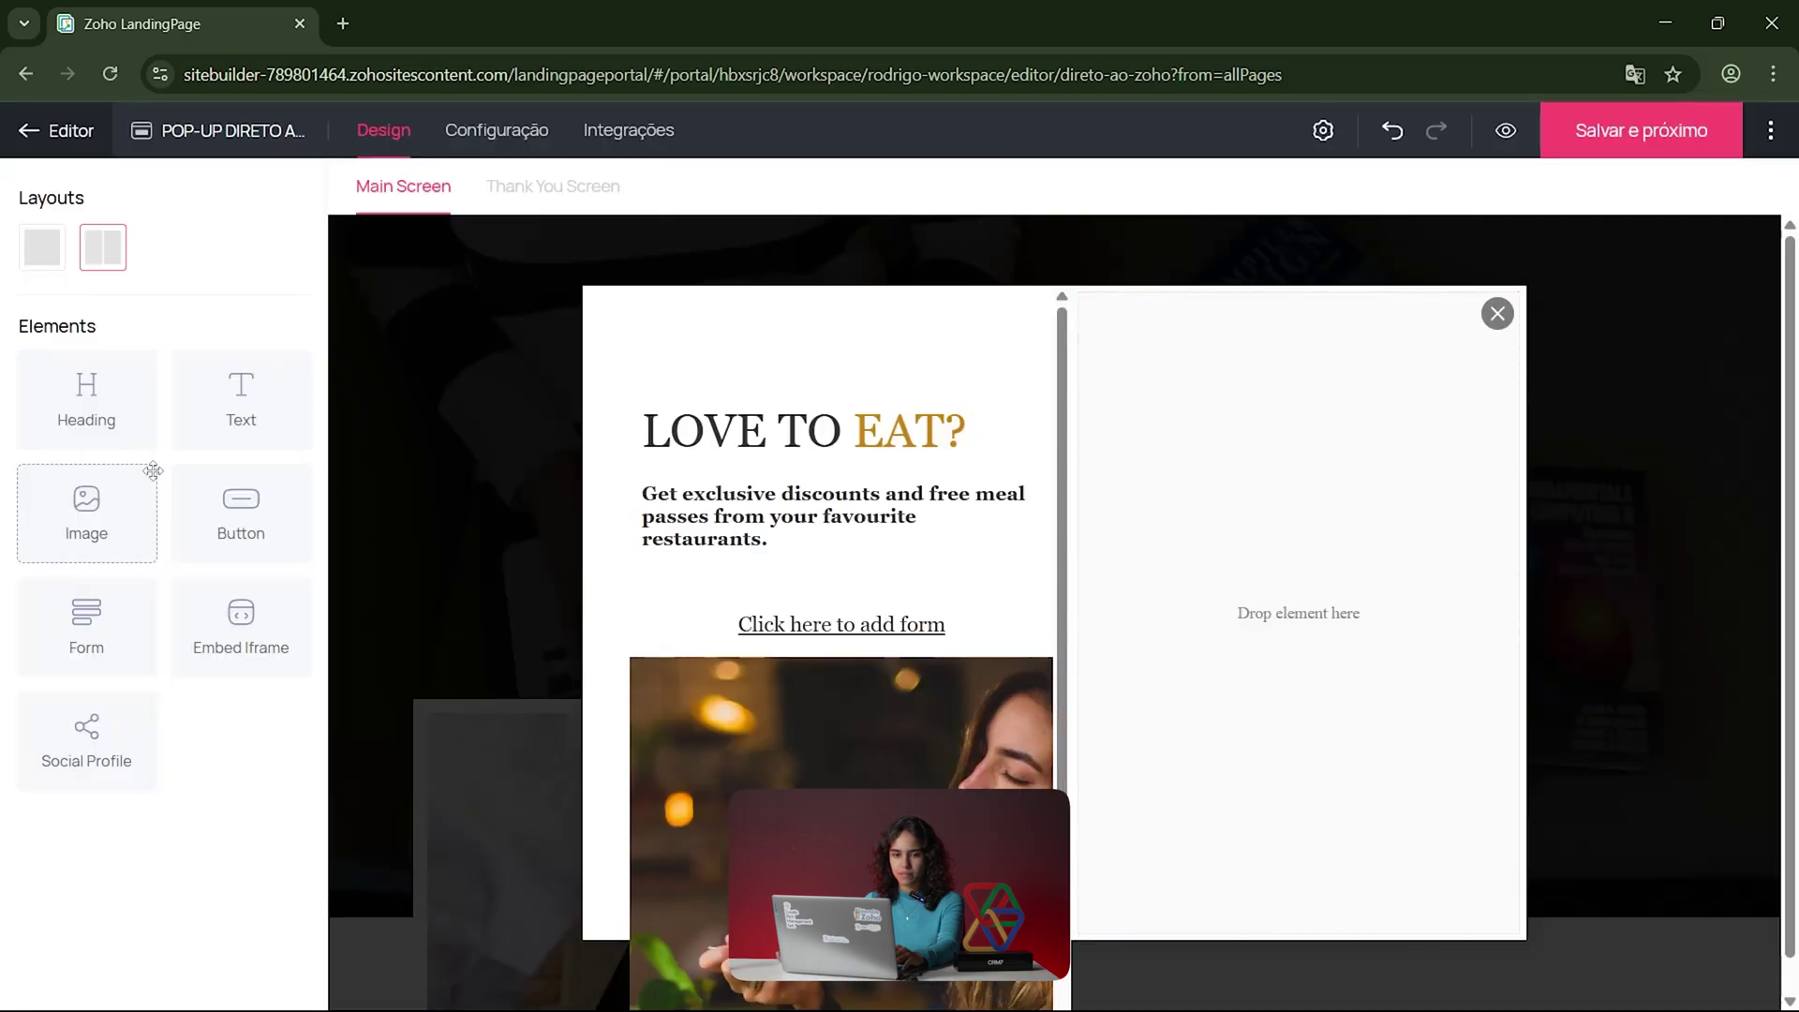
{"action": "scroll", "coordinate": [1116, 743], "scroll_direction": "down", "scroll_amount": 5}
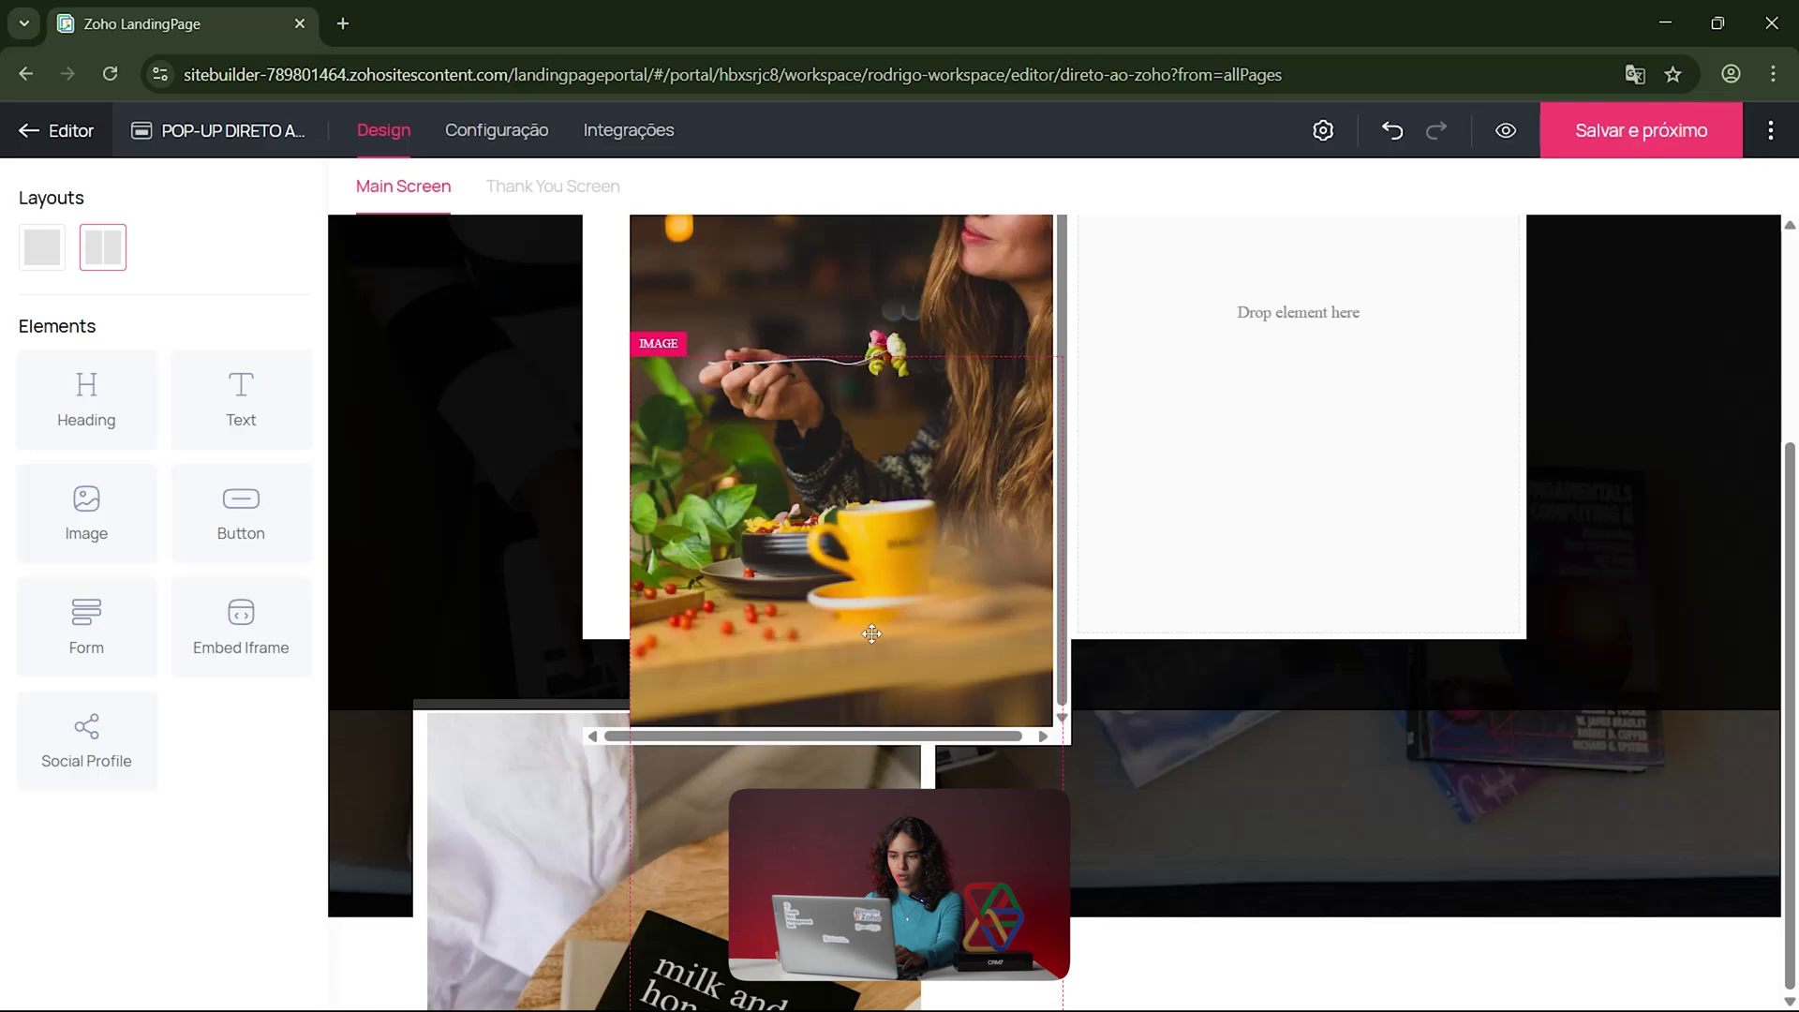
{"action": "scroll", "coordinate": [1272, 631], "scroll_direction": "up", "scroll_amount": 5}
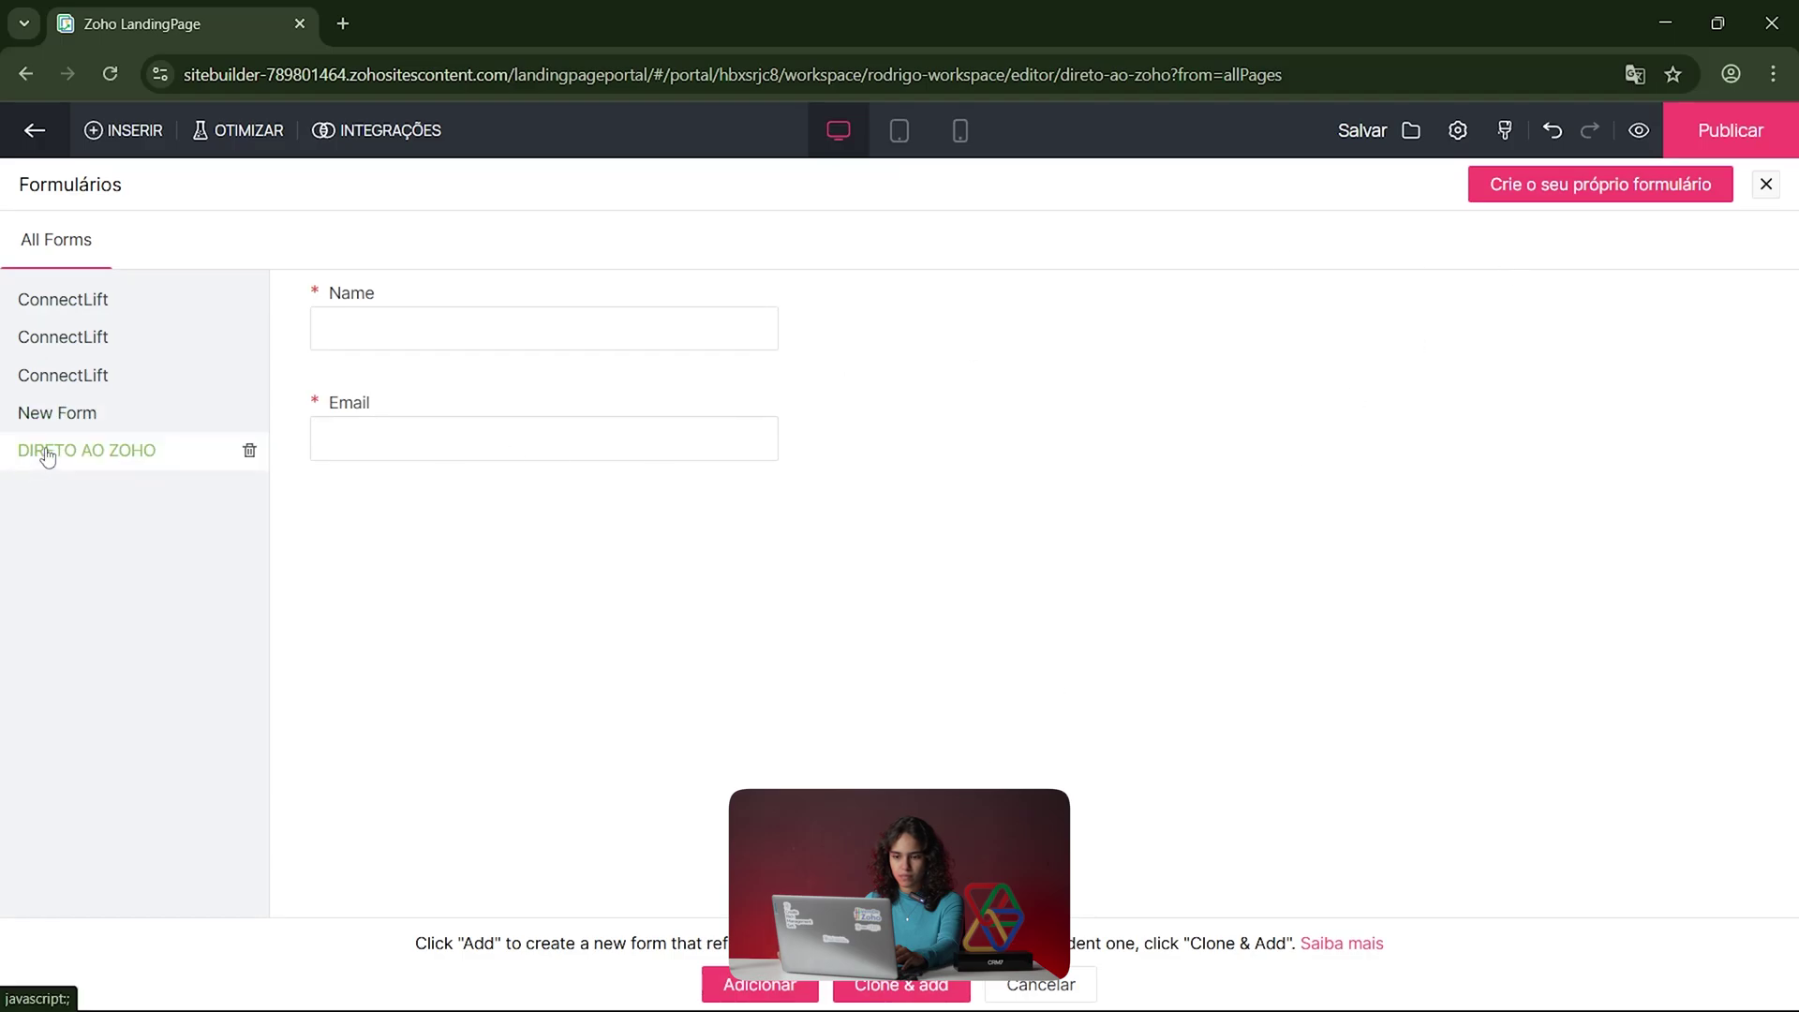
{"action": "left_click", "coordinate": [757, 983]}
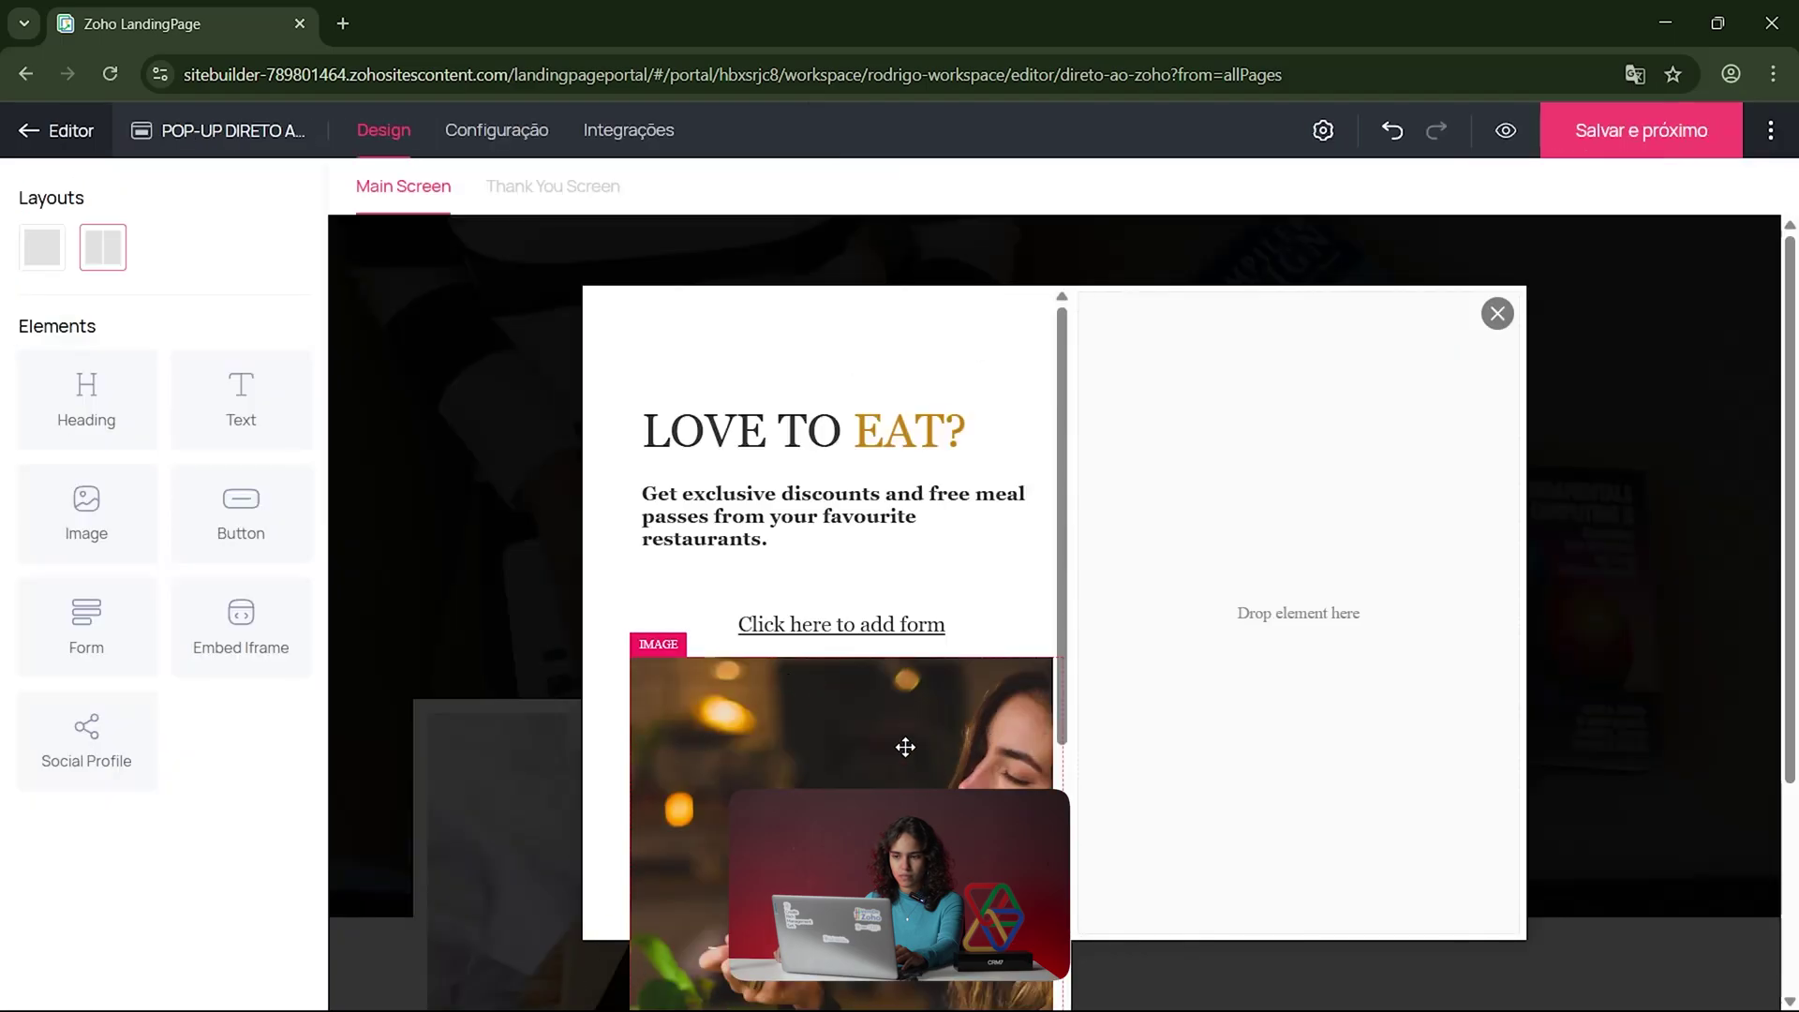
Step: Check the pop-up form's settings, then select the food photo and the empty right column
{"action": "scroll", "coordinate": [890, 739], "scroll_direction": "down", "scroll_amount": 5}
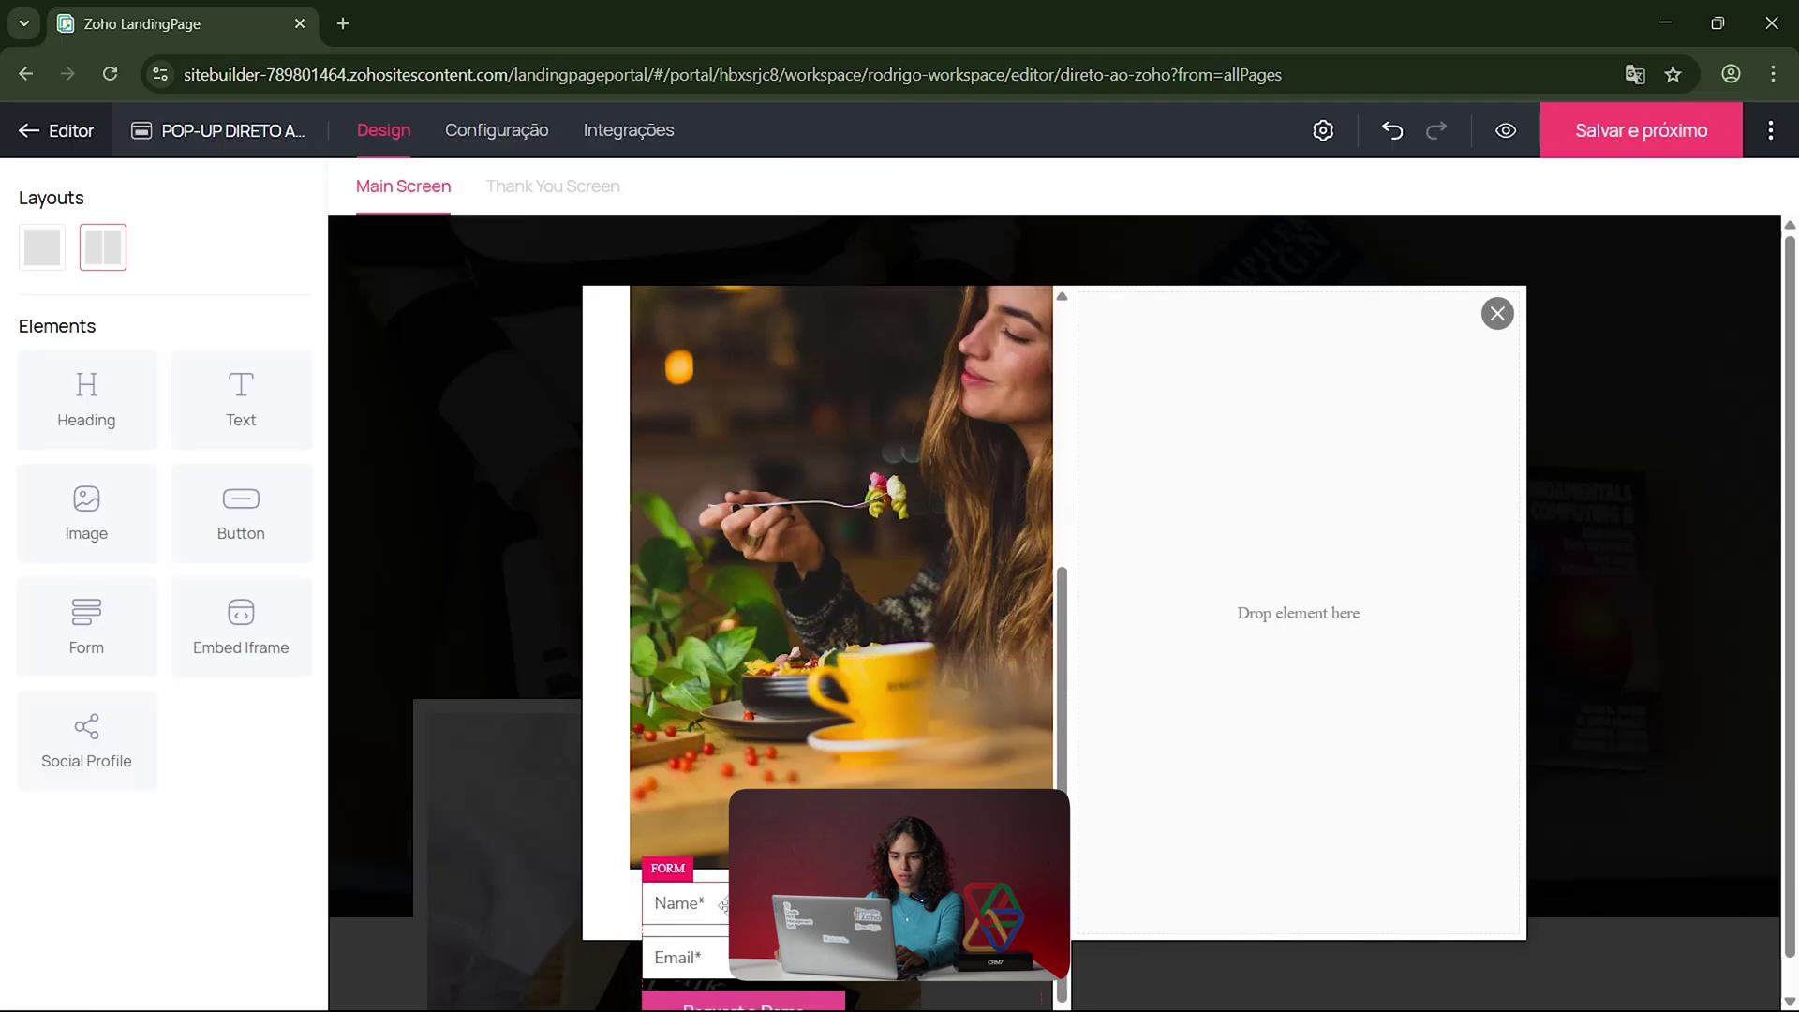
{"action": "left_click", "coordinate": [891, 1007]}
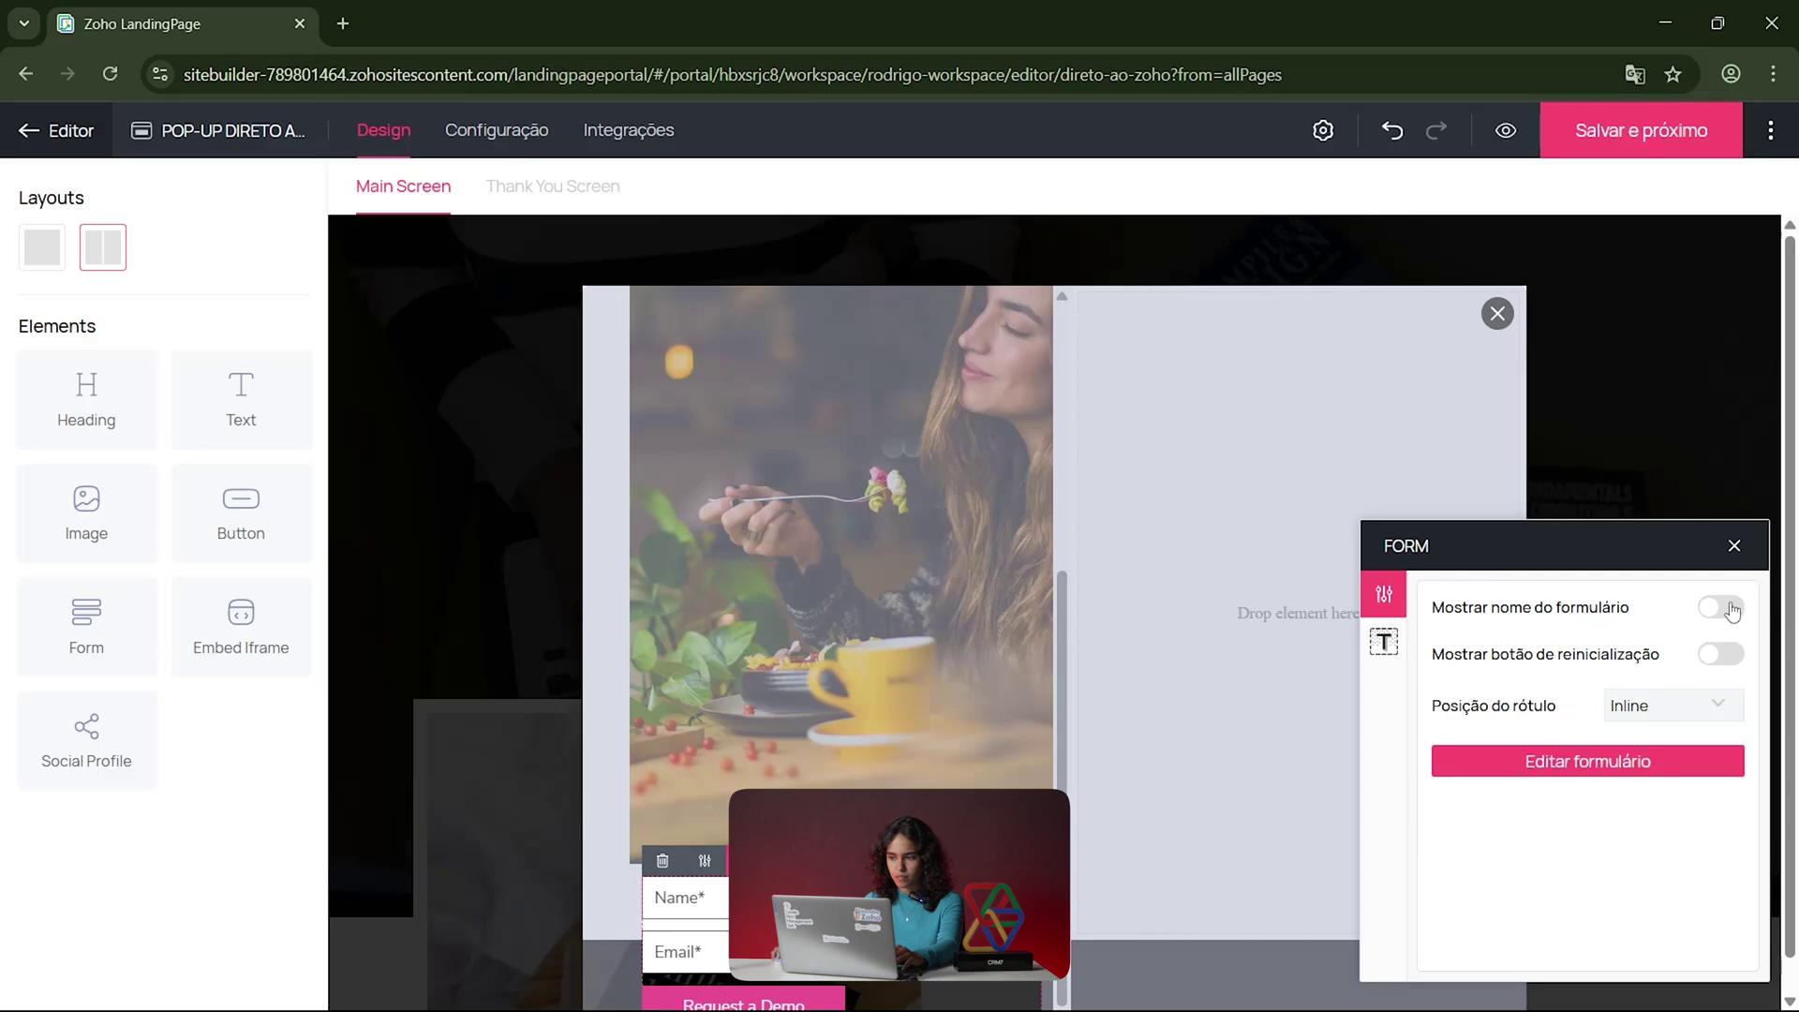
{"action": "left_click_drag", "start_coordinate": [1757, 560], "coordinate": [1706, 546]}
{"action": "left_click", "coordinate": [872, 570]}
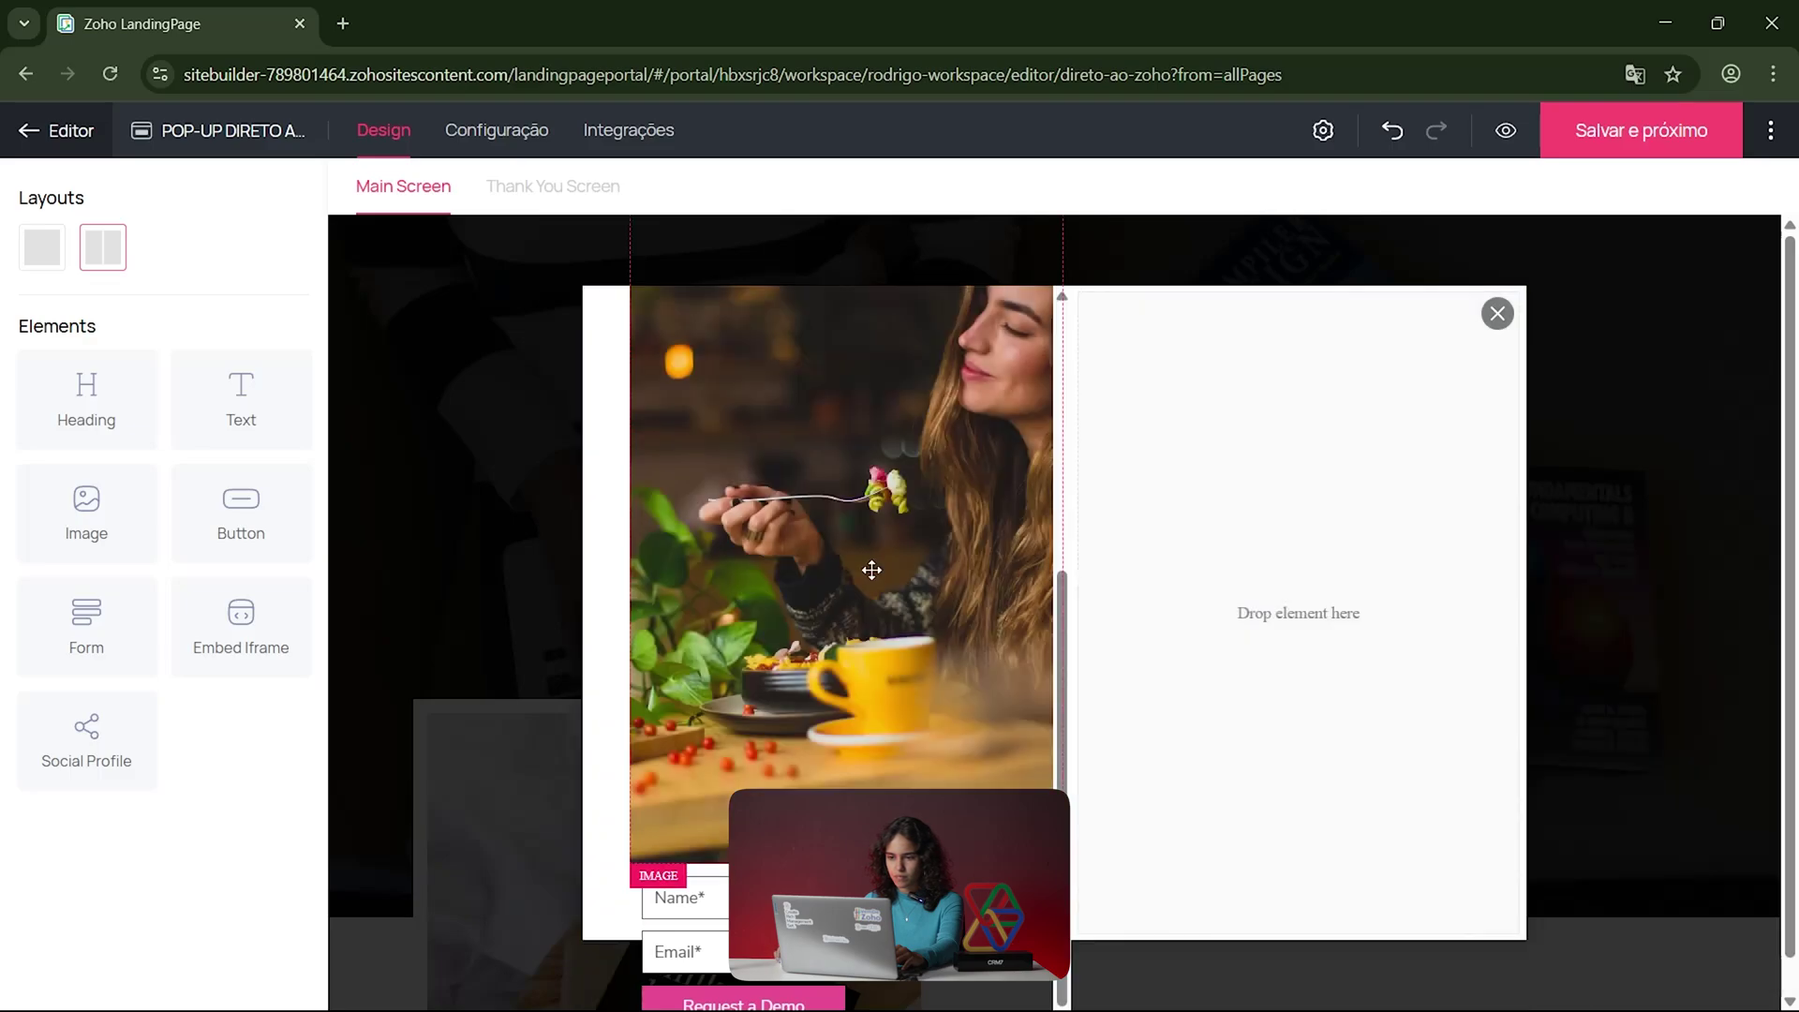
{"action": "scroll", "coordinate": [899, 609], "scroll_direction": "up", "scroll_amount": 2}
{"action": "scroll", "coordinate": [853, 610], "scroll_direction": "up", "scroll_amount": 2}
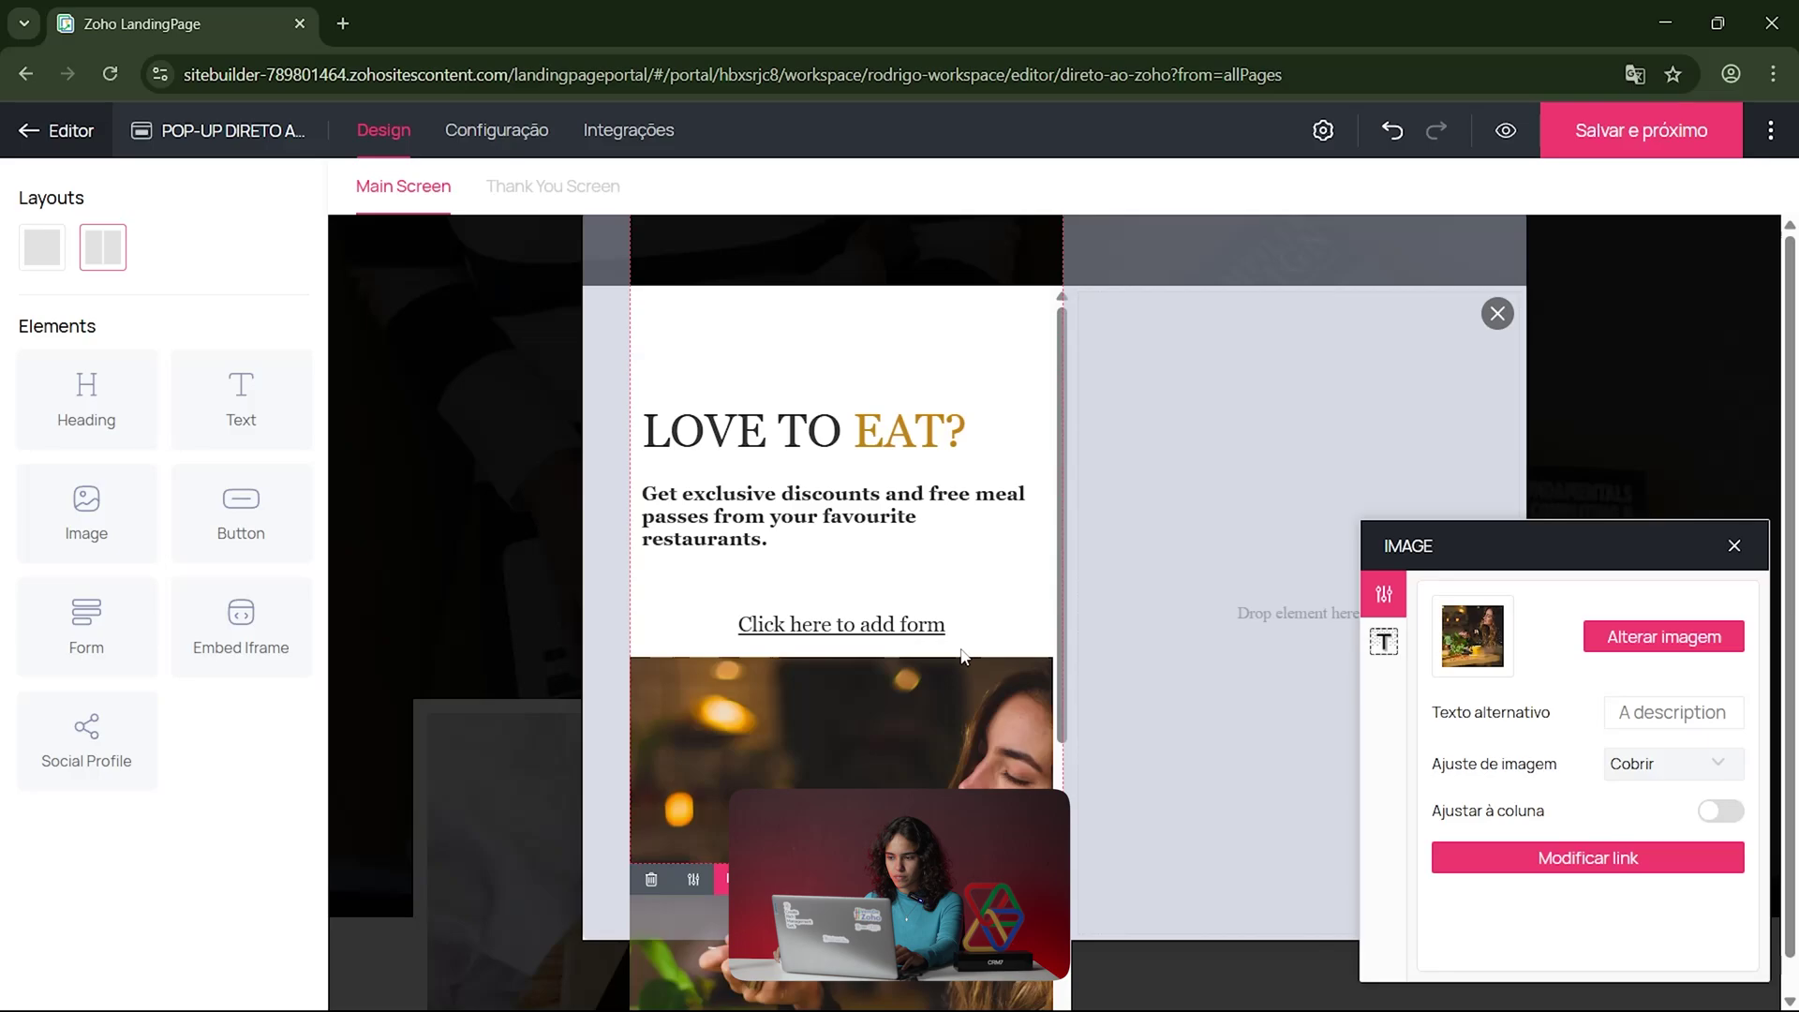
{"action": "left_click", "coordinate": [1274, 611]}
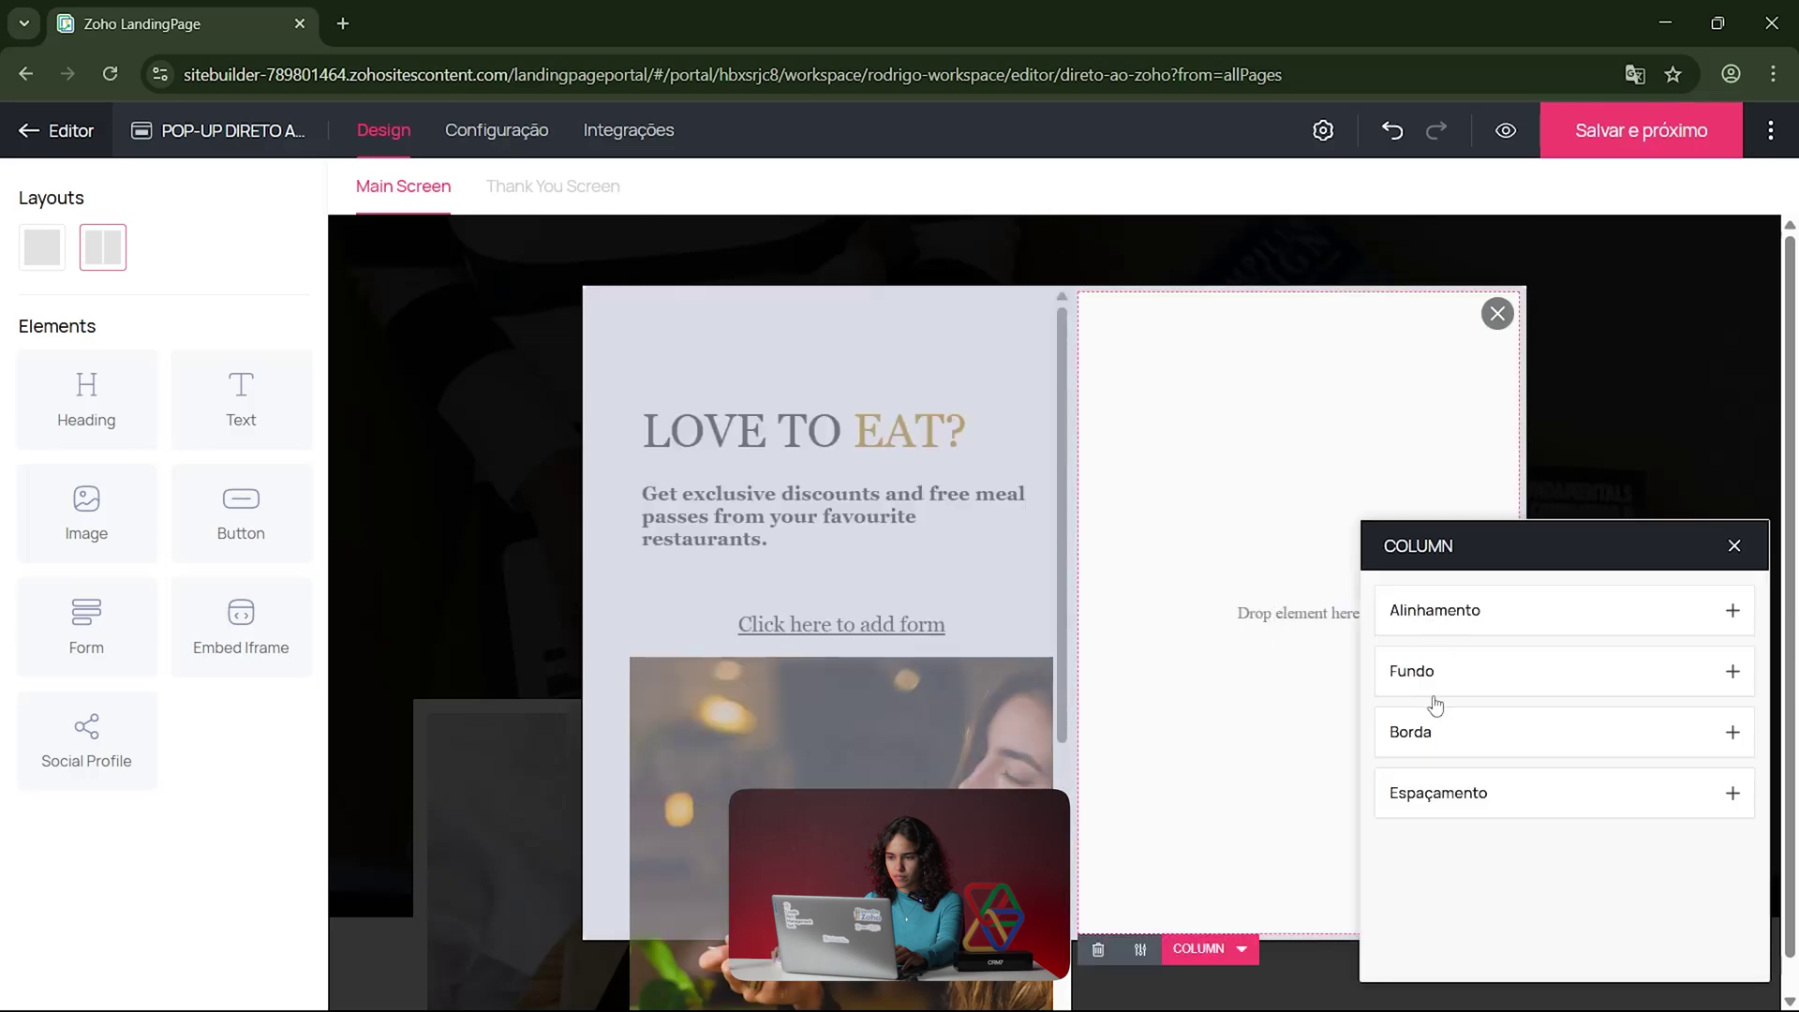
Step: Switch the pop-up to a single-column layout and dismiss the Formulários picker
{"action": "left_click", "coordinate": [54, 267]}
{"action": "scroll", "coordinate": [1044, 712], "scroll_direction": "down", "scroll_amount": 5}
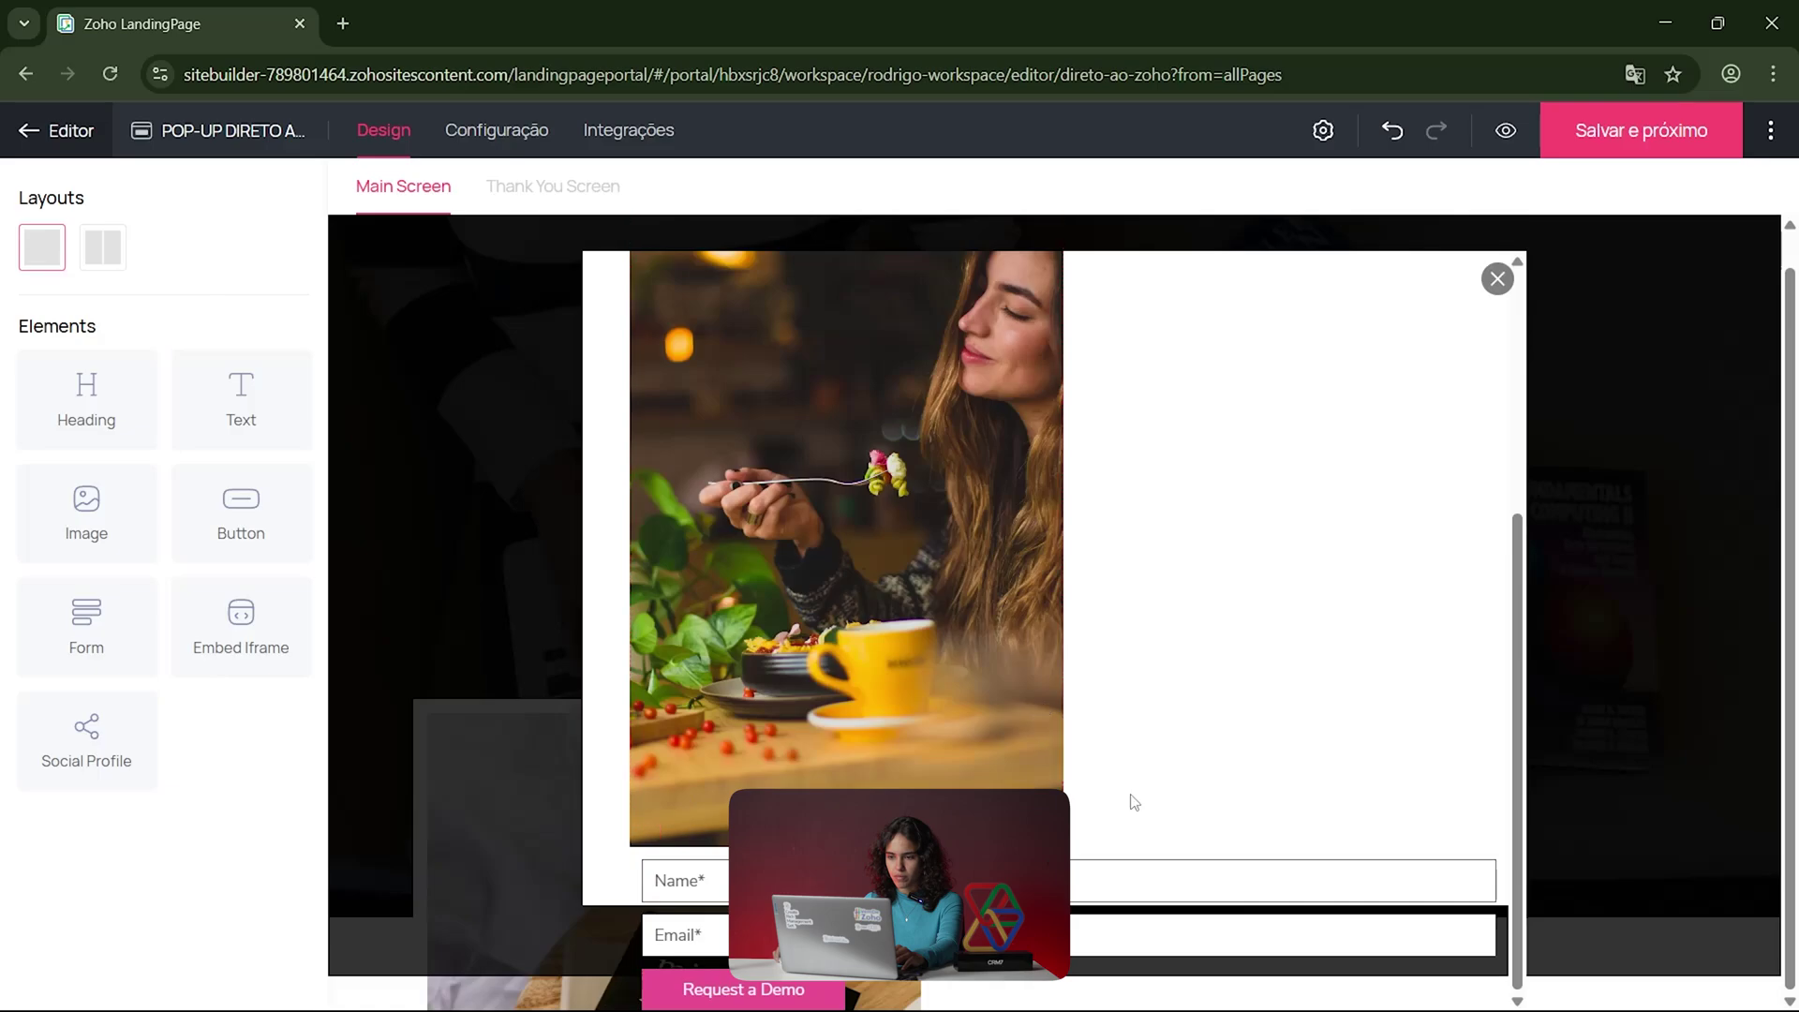
{"action": "scroll", "coordinate": [1317, 771], "scroll_direction": "up", "scroll_amount": 5}
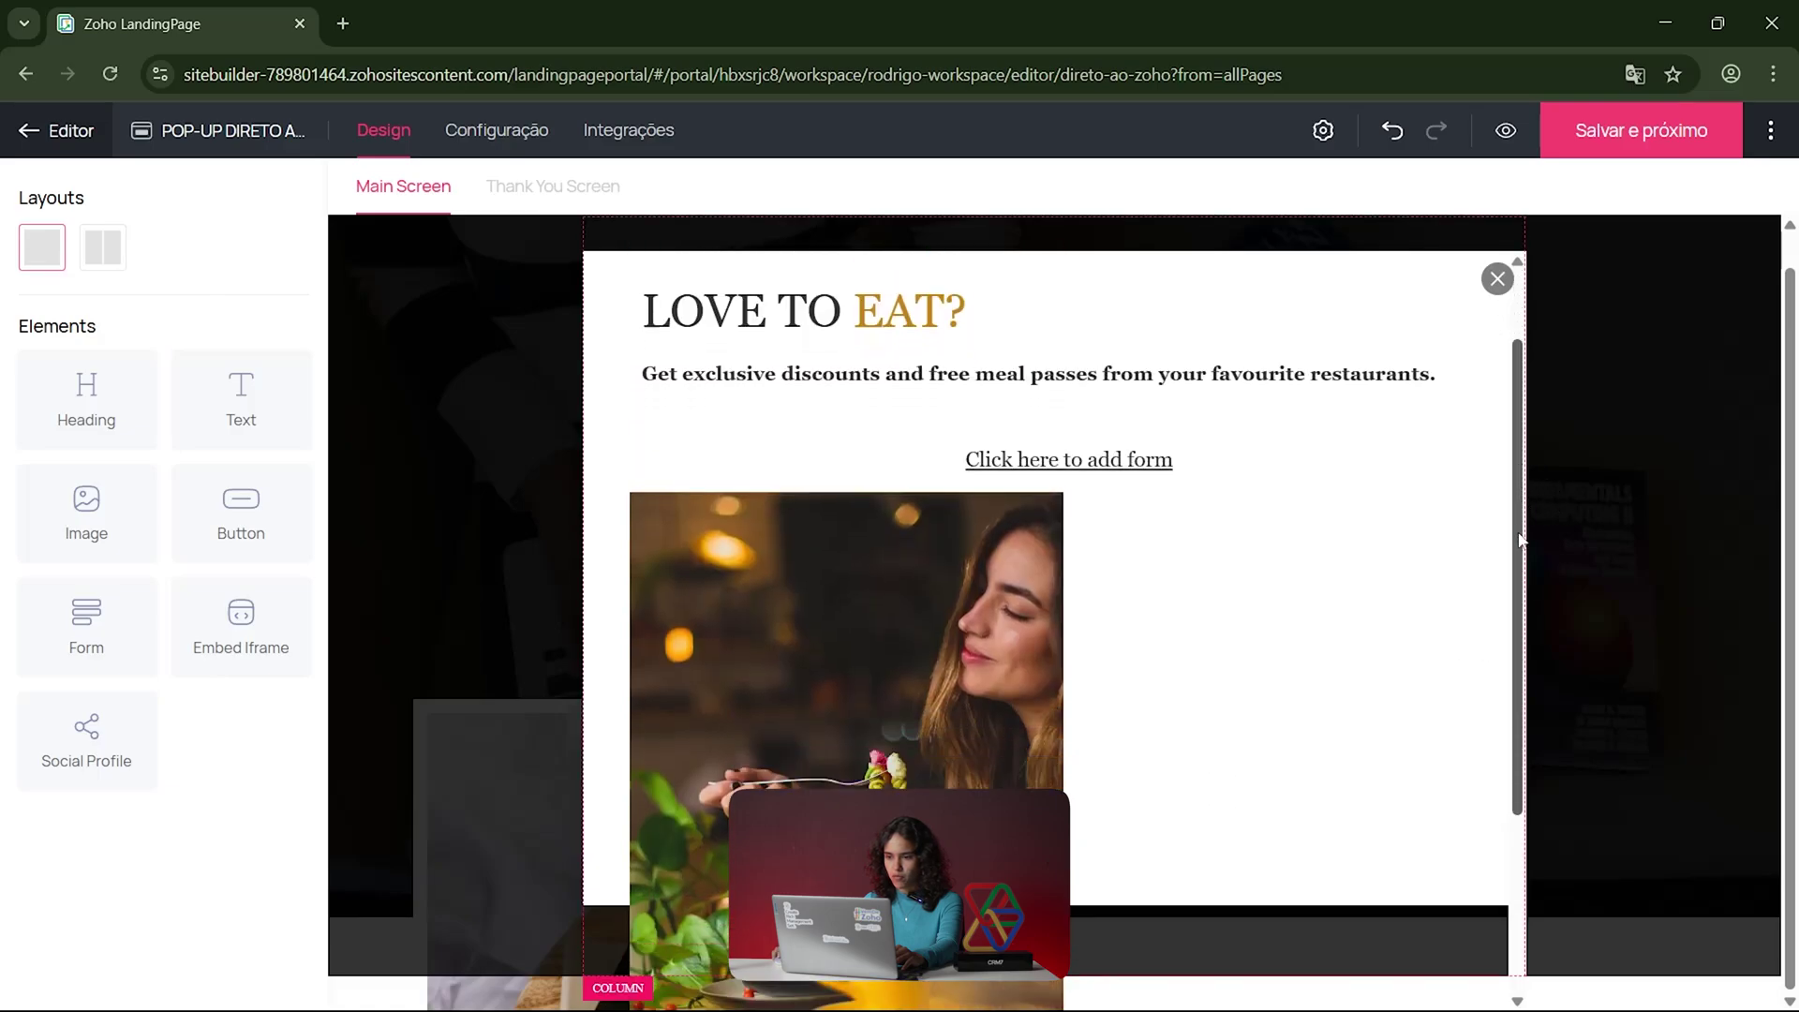
{"action": "scroll", "coordinate": [1519, 539], "scroll_direction": "down", "scroll_amount": 1}
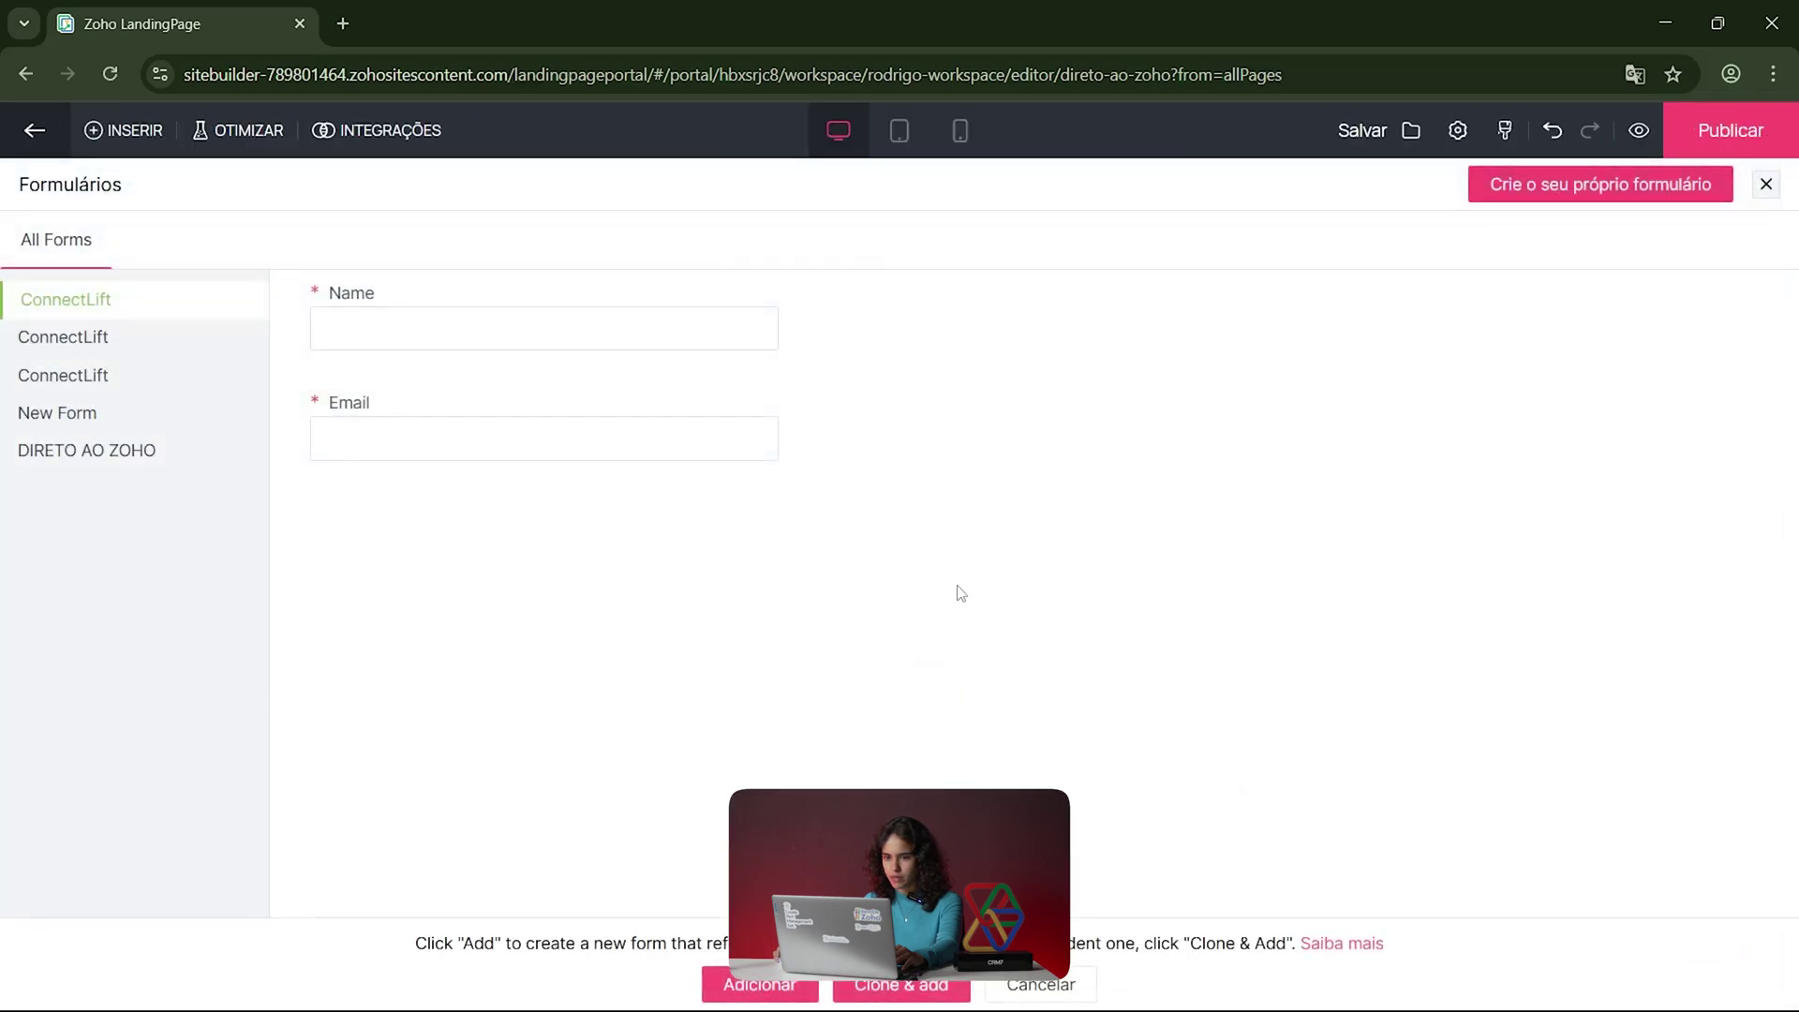
{"action": "left_click", "coordinate": [1766, 184]}
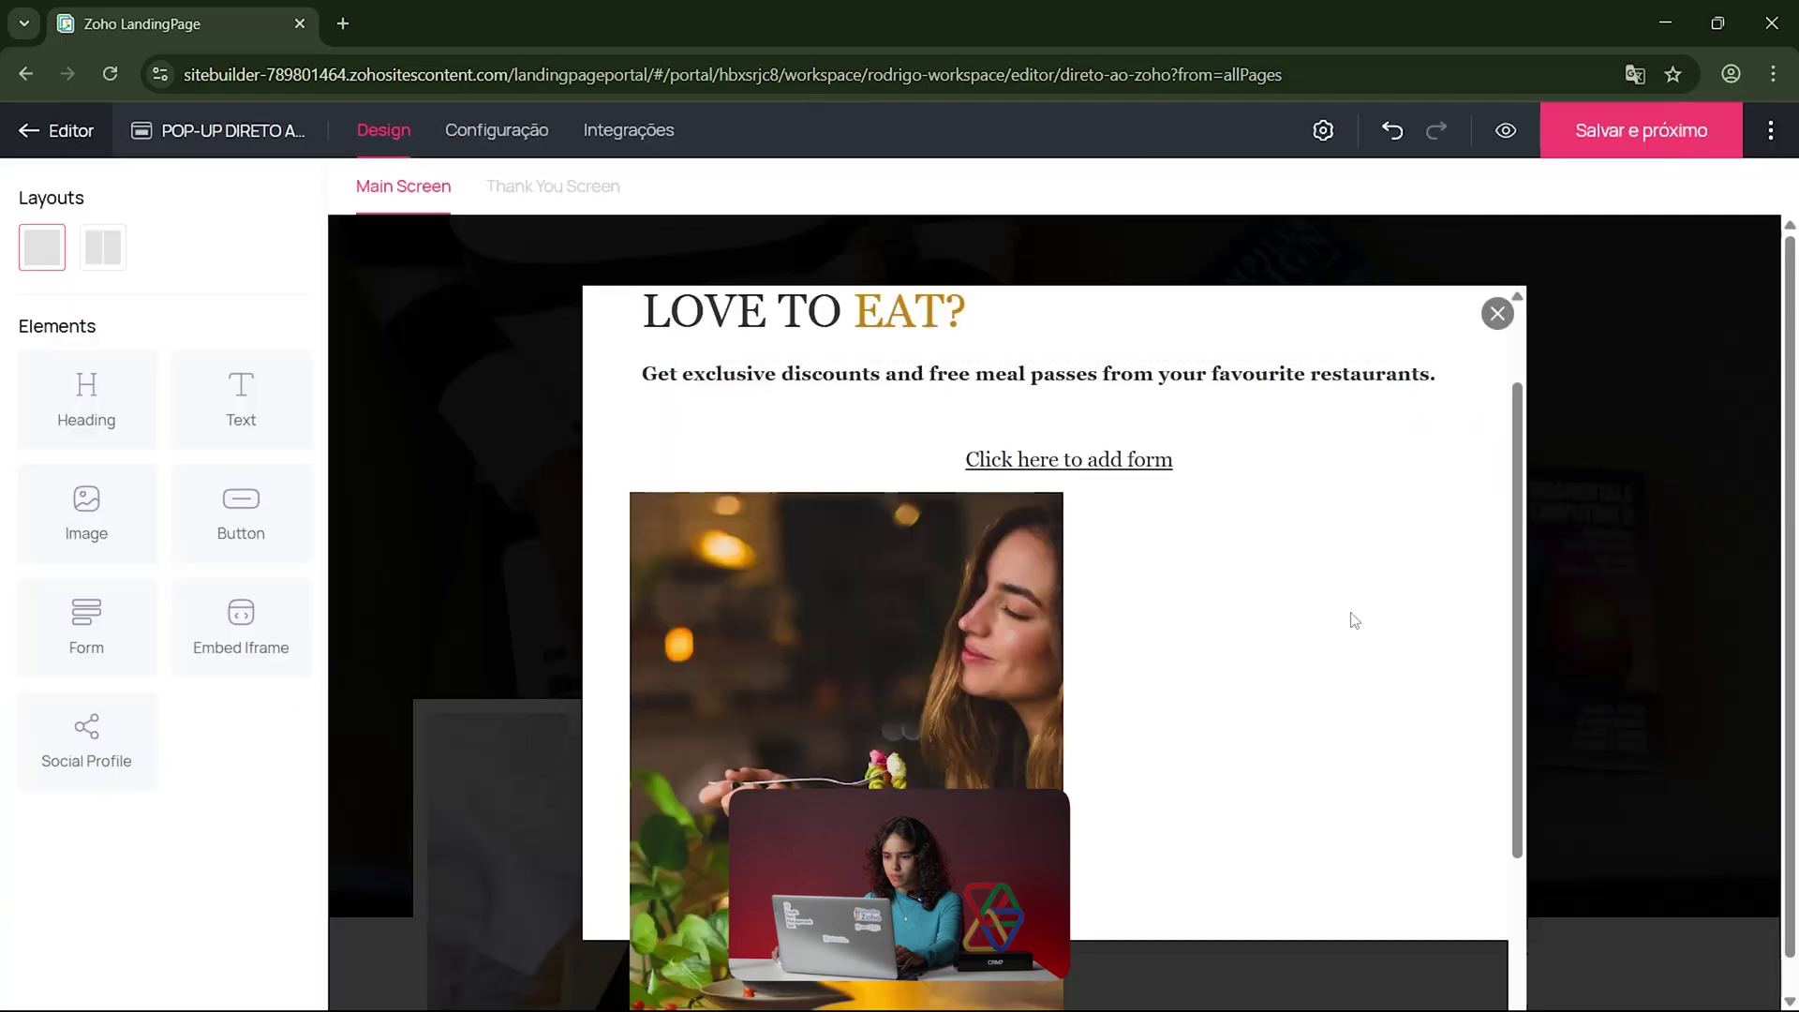
Step: Add a placeholder heading above the food photo, leaving the form slot empty
{"action": "scroll", "coordinate": [1312, 632], "scroll_direction": "down", "scroll_amount": 3}
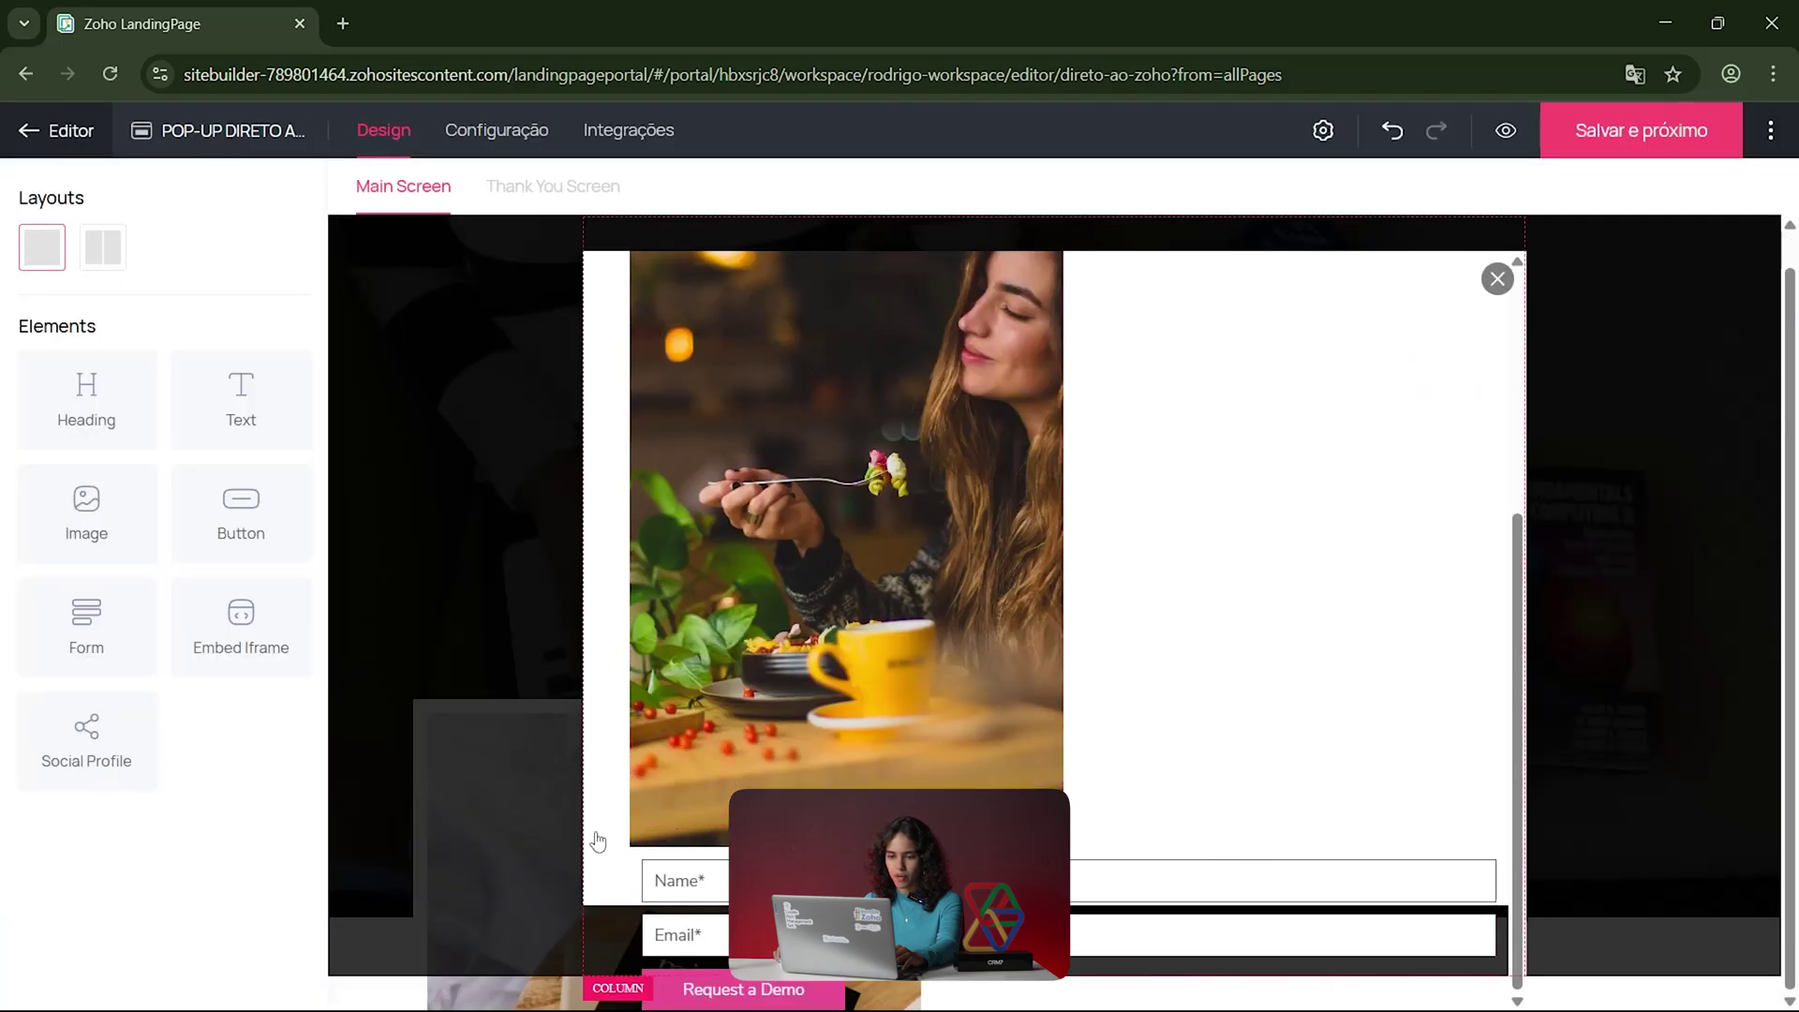
{"action": "mouse_move", "coordinate": [750, 1007]}
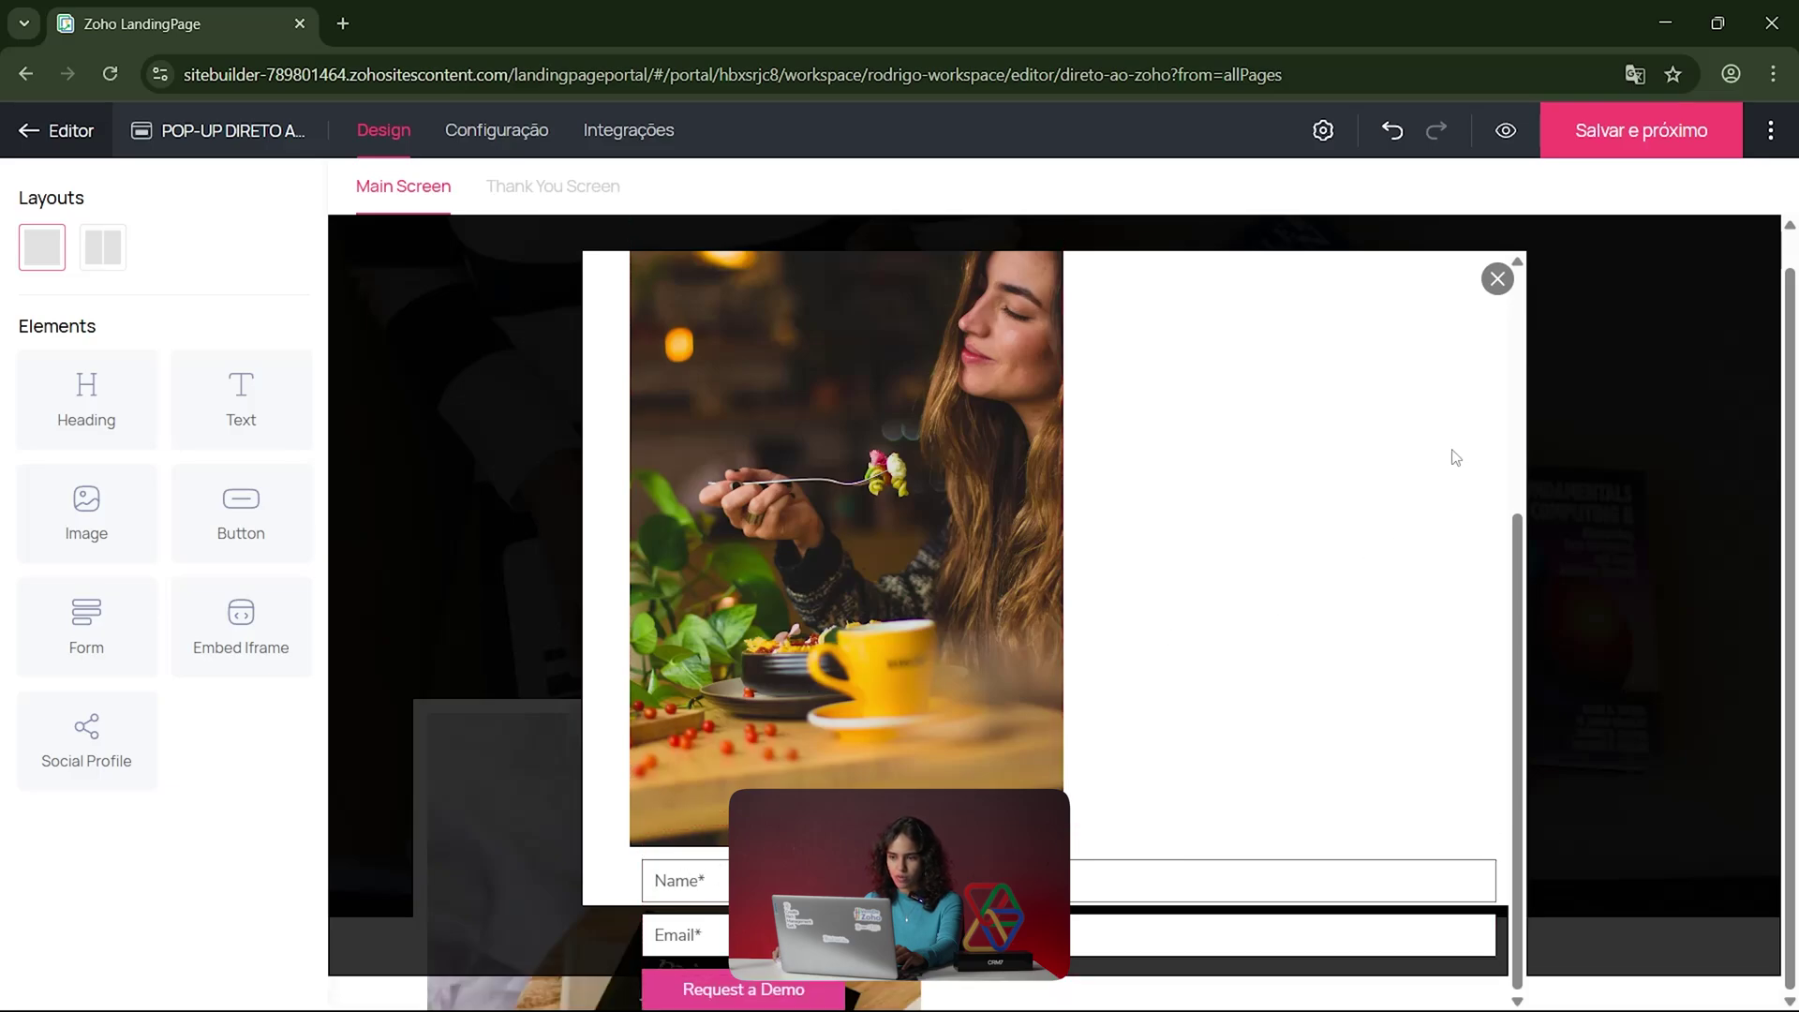
{"action": "scroll", "coordinate": [1331, 518], "scroll_direction": "up", "scroll_amount": 5}
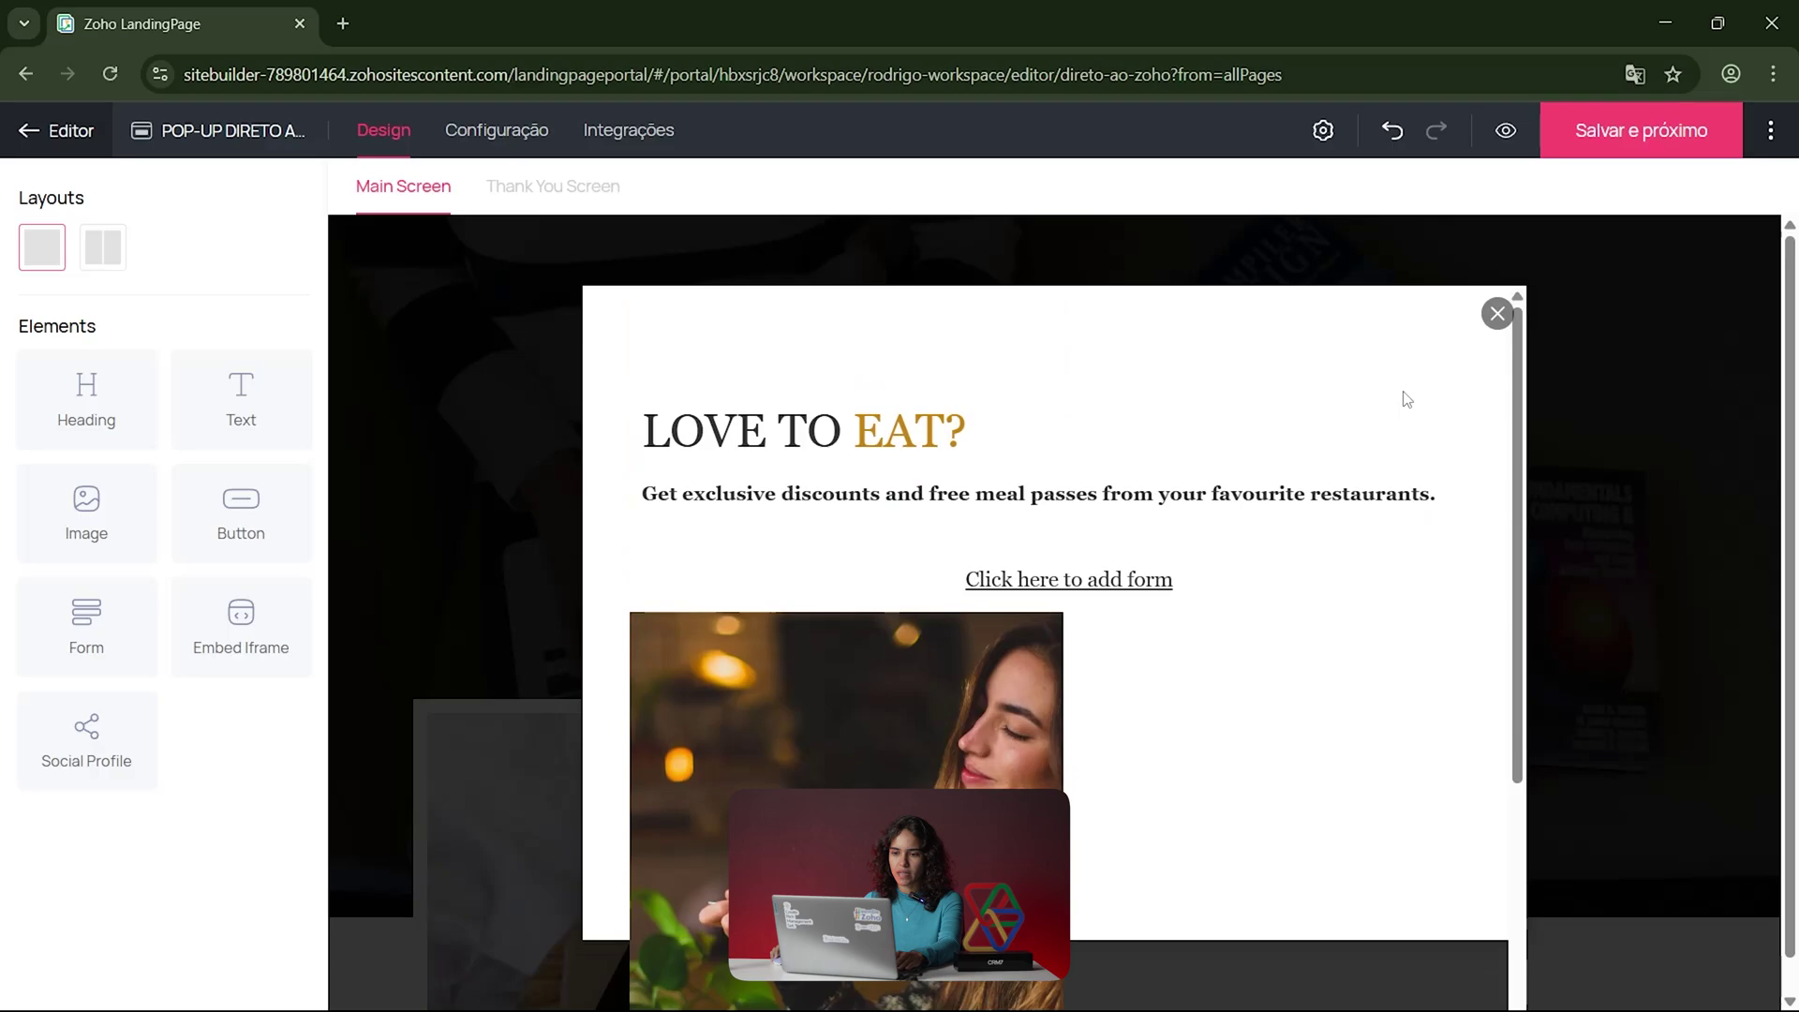
{"action": "left_click", "coordinate": [880, 579]}
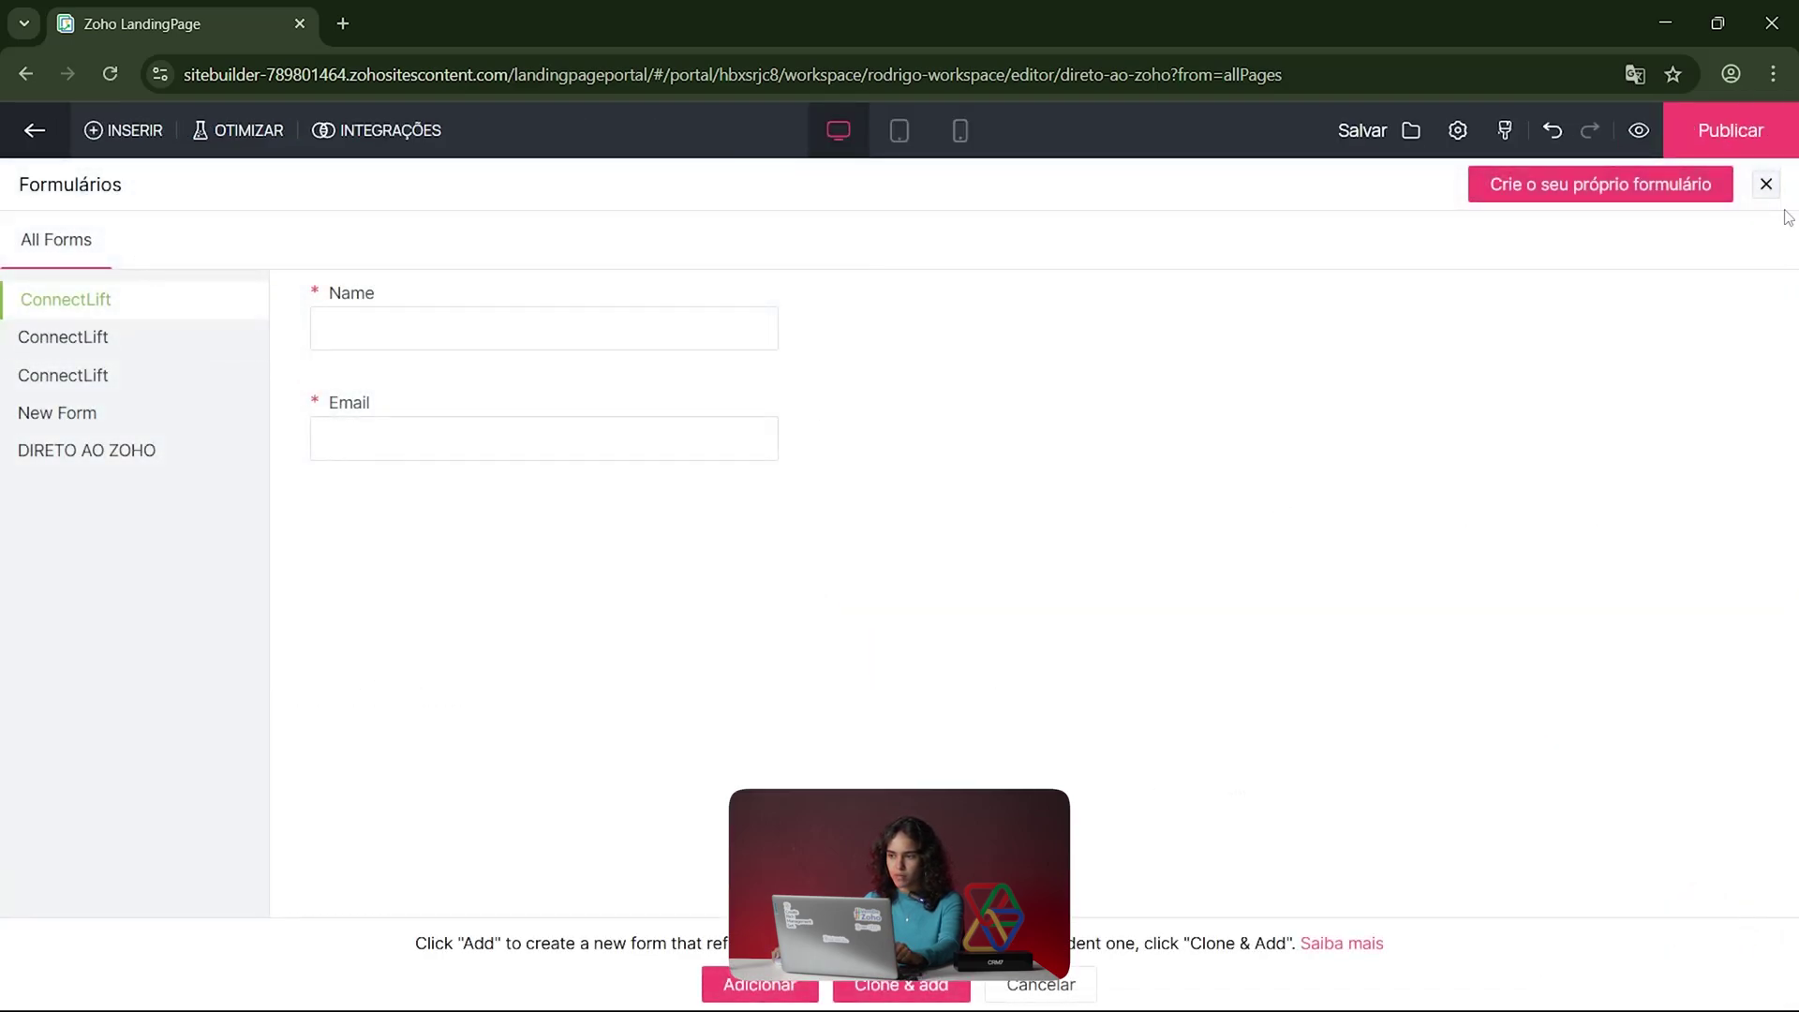
{"action": "left_click", "coordinate": [1766, 183]}
{"action": "scroll", "coordinate": [1016, 677], "scroll_direction": "down", "scroll_amount": 5}
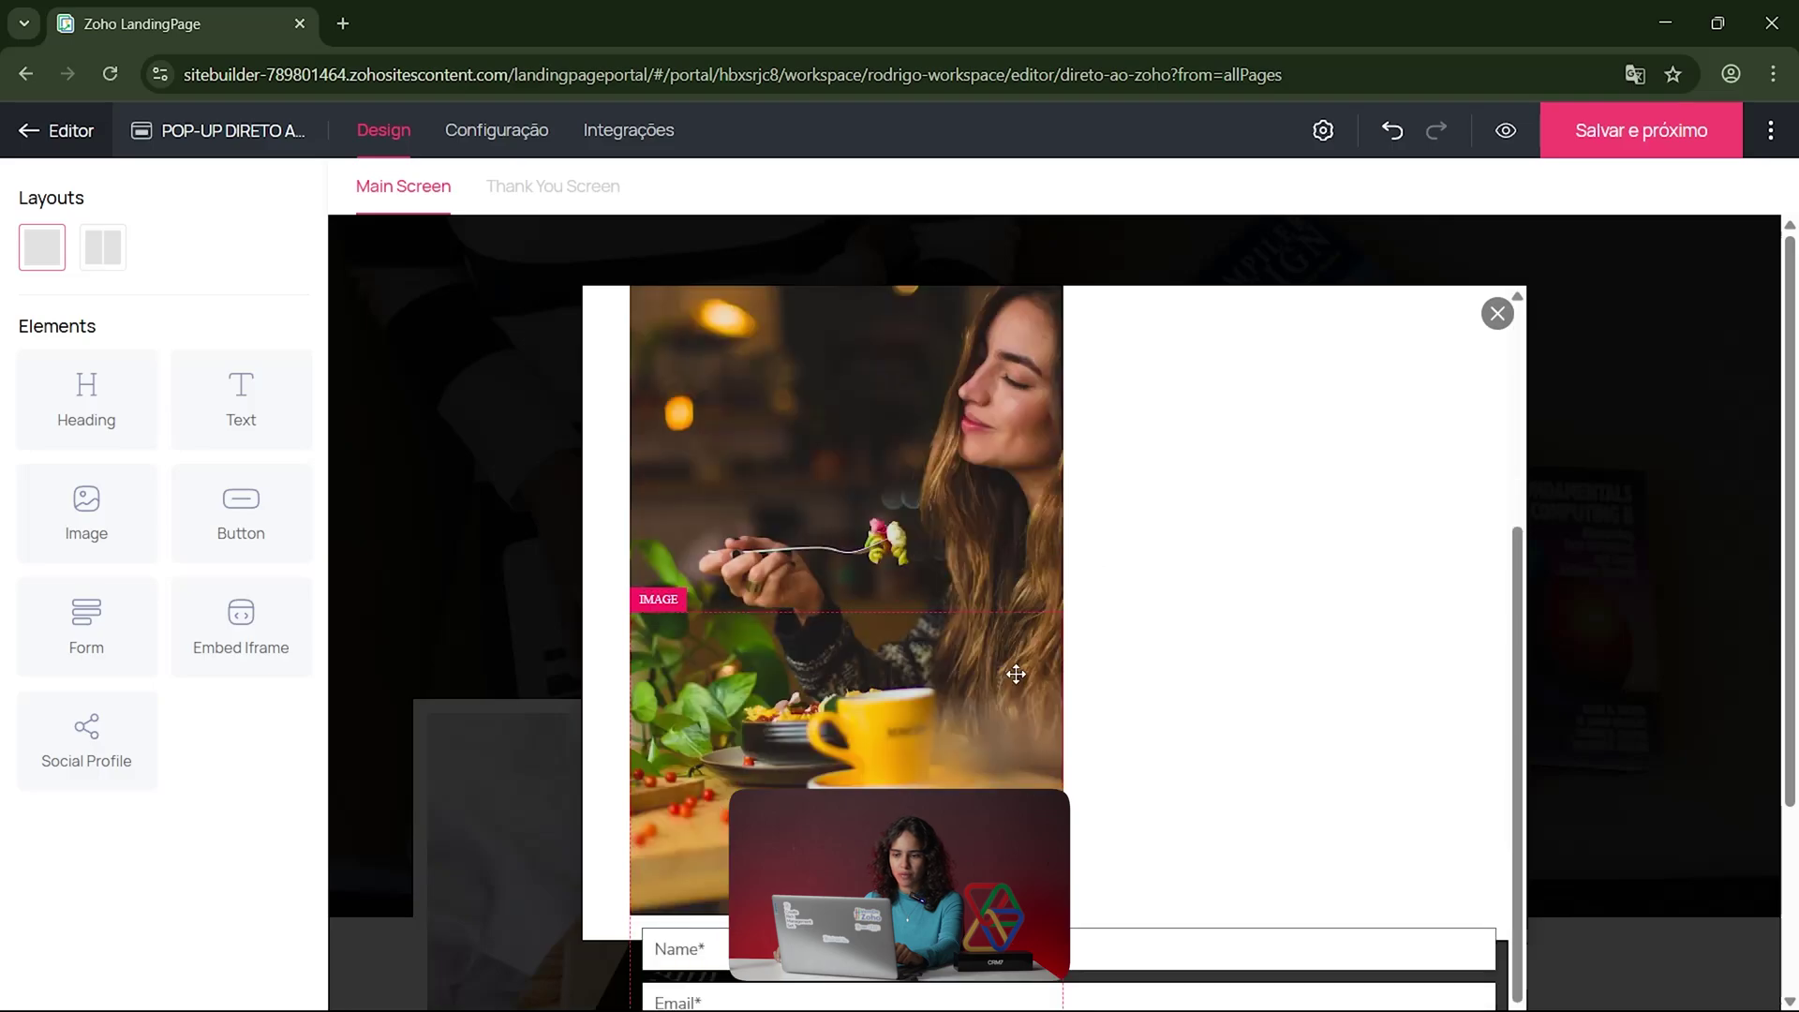
{"action": "left_click_drag", "start_coordinate": [138, 426], "coordinate": [898, 398]}
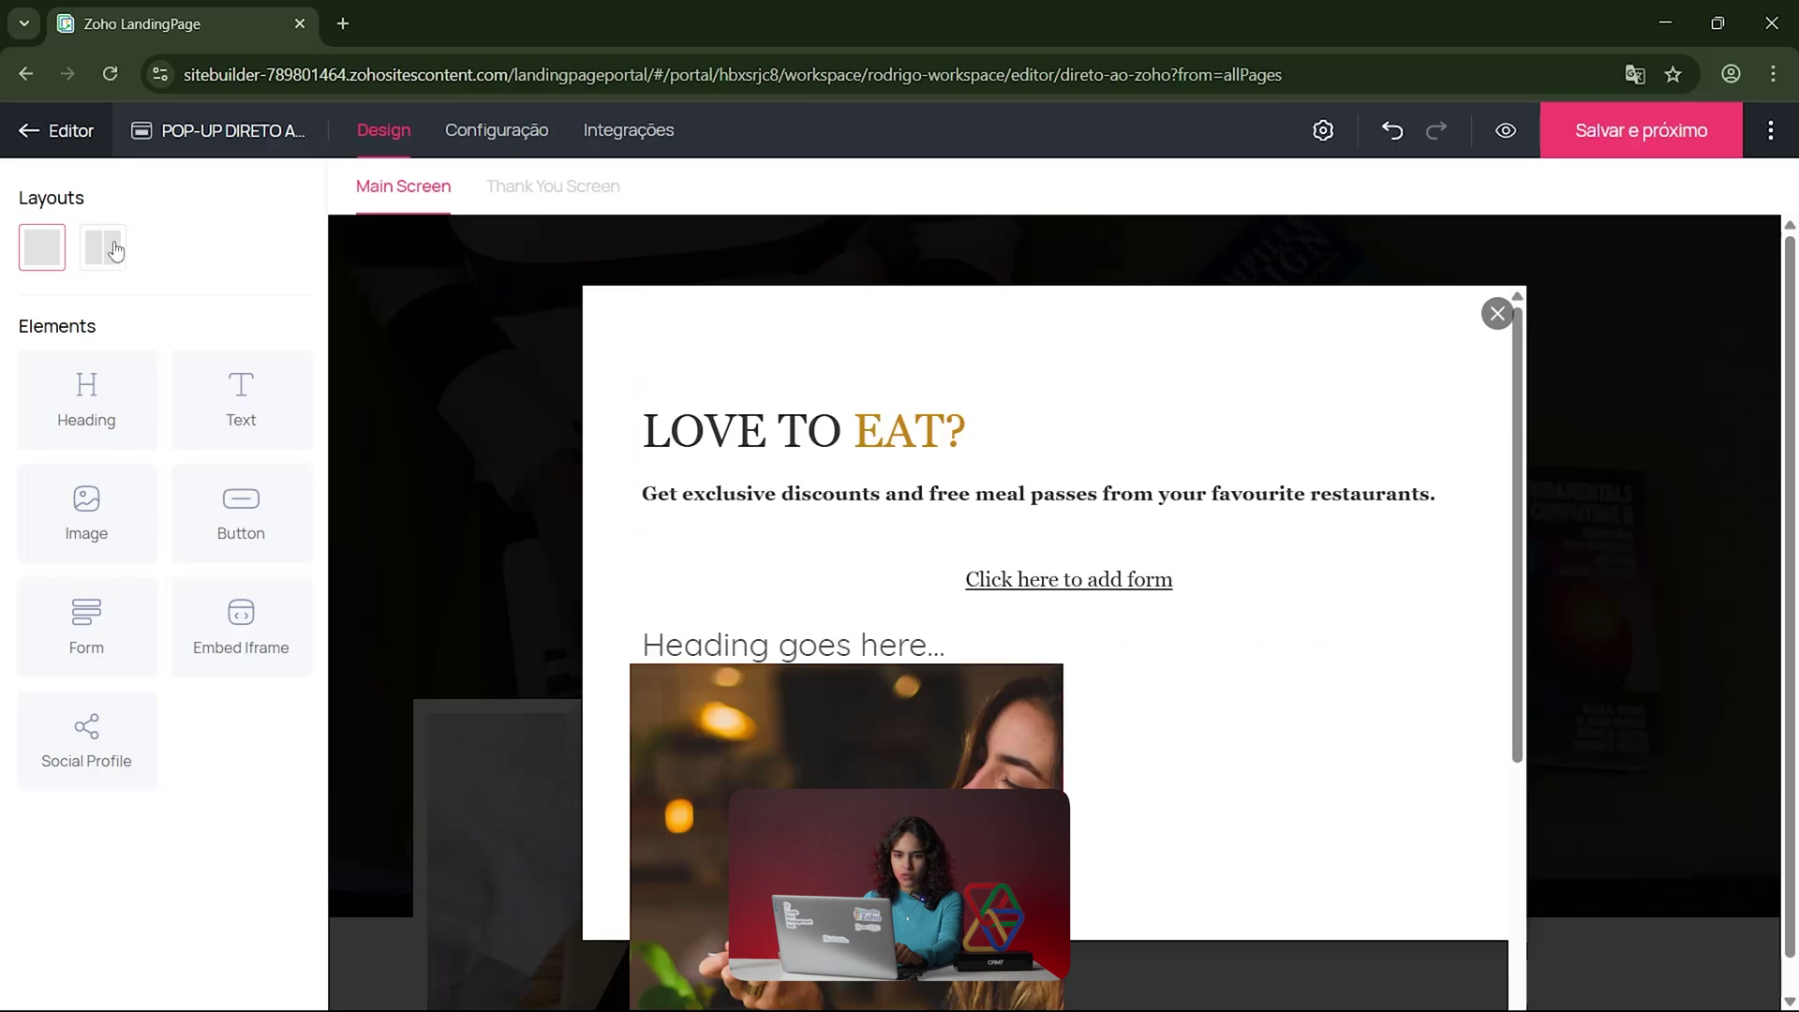
Step: Split the pop-up into two columns and review the right column's alignment, background and border options
{"action": "left_click", "coordinate": [103, 246]}
{"action": "scroll", "coordinate": [956, 533], "scroll_direction": "down", "scroll_amount": 5}
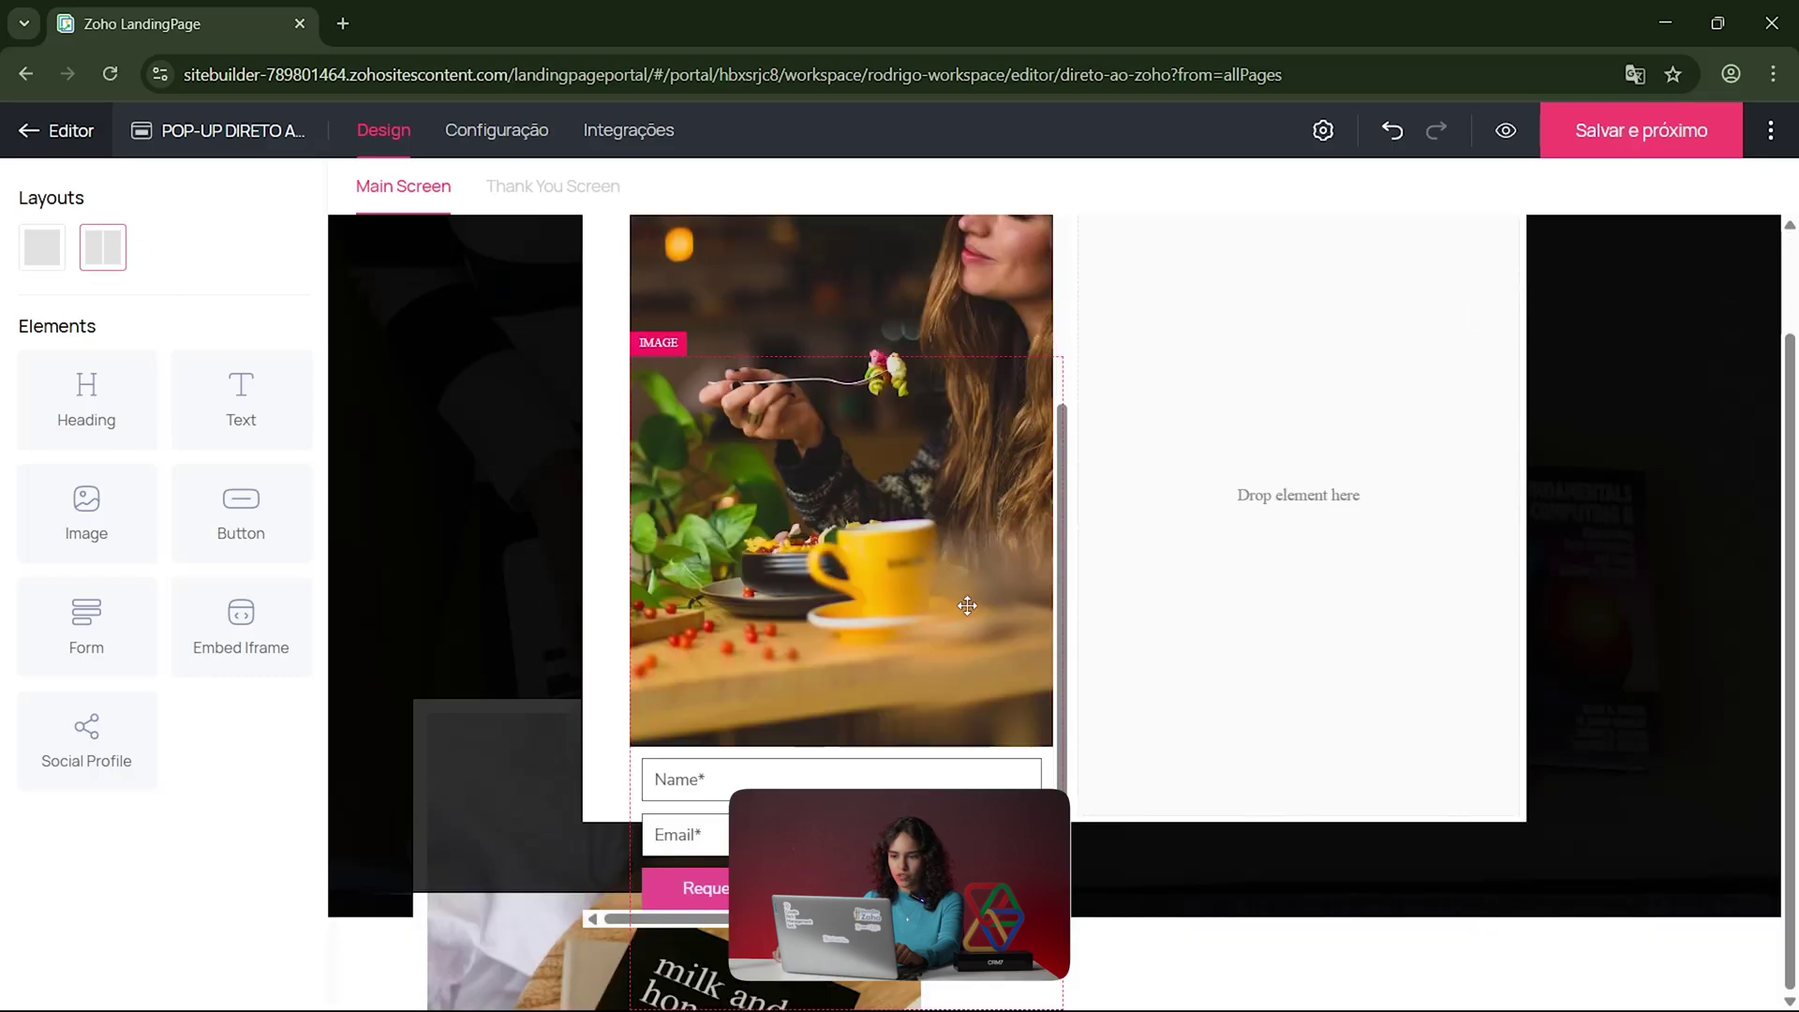
{"action": "left_click", "coordinate": [1334, 639]}
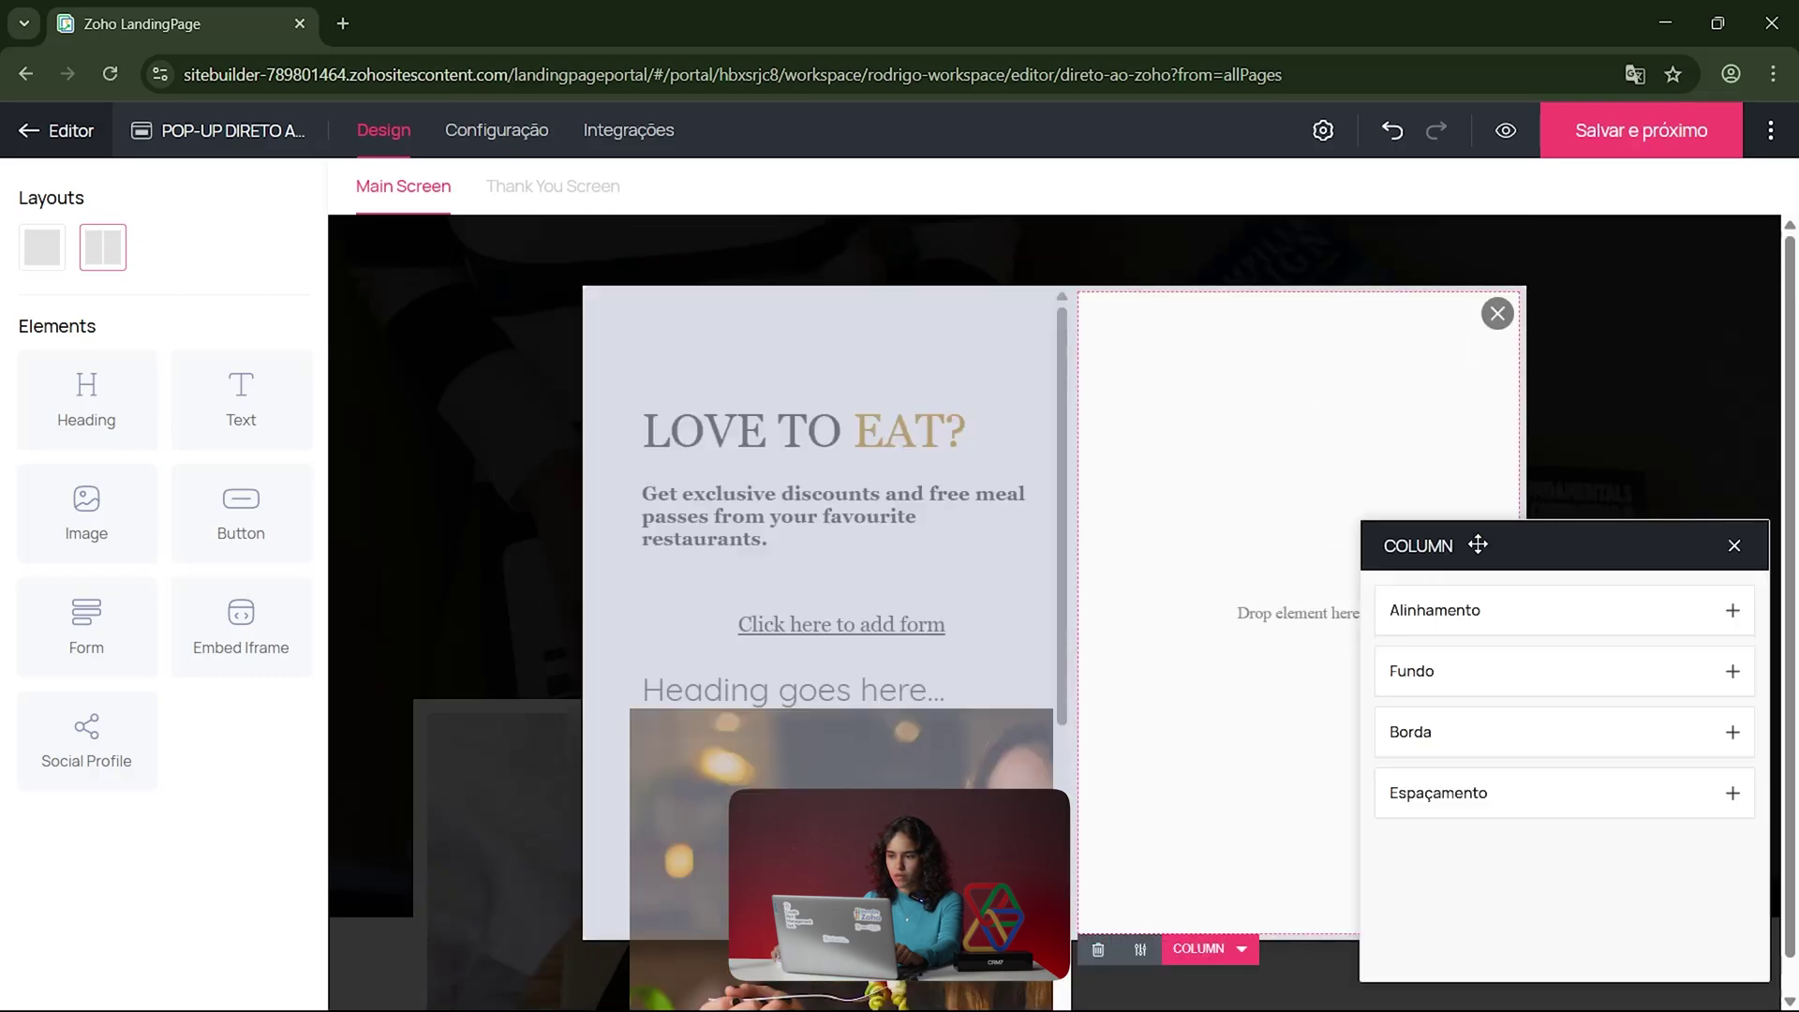
{"action": "left_click", "coordinate": [1494, 609]}
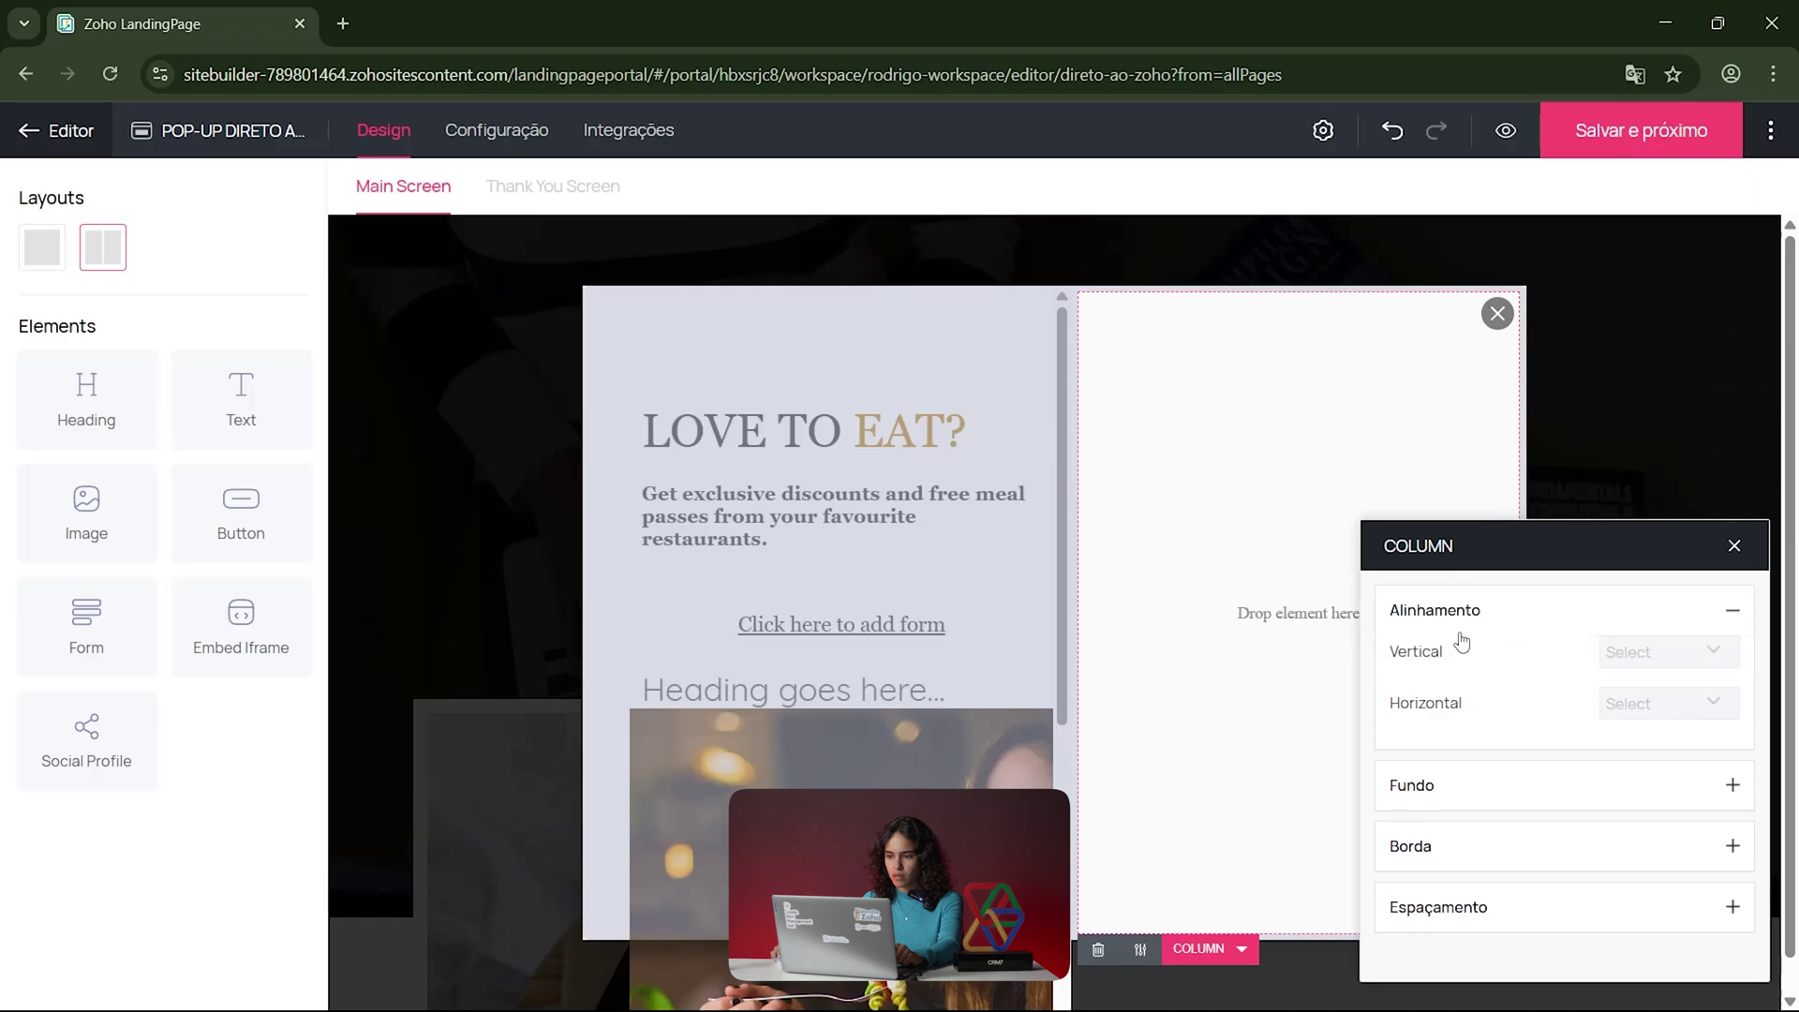
{"action": "left_click", "coordinate": [1496, 795]}
{"action": "left_click", "coordinate": [1469, 805]}
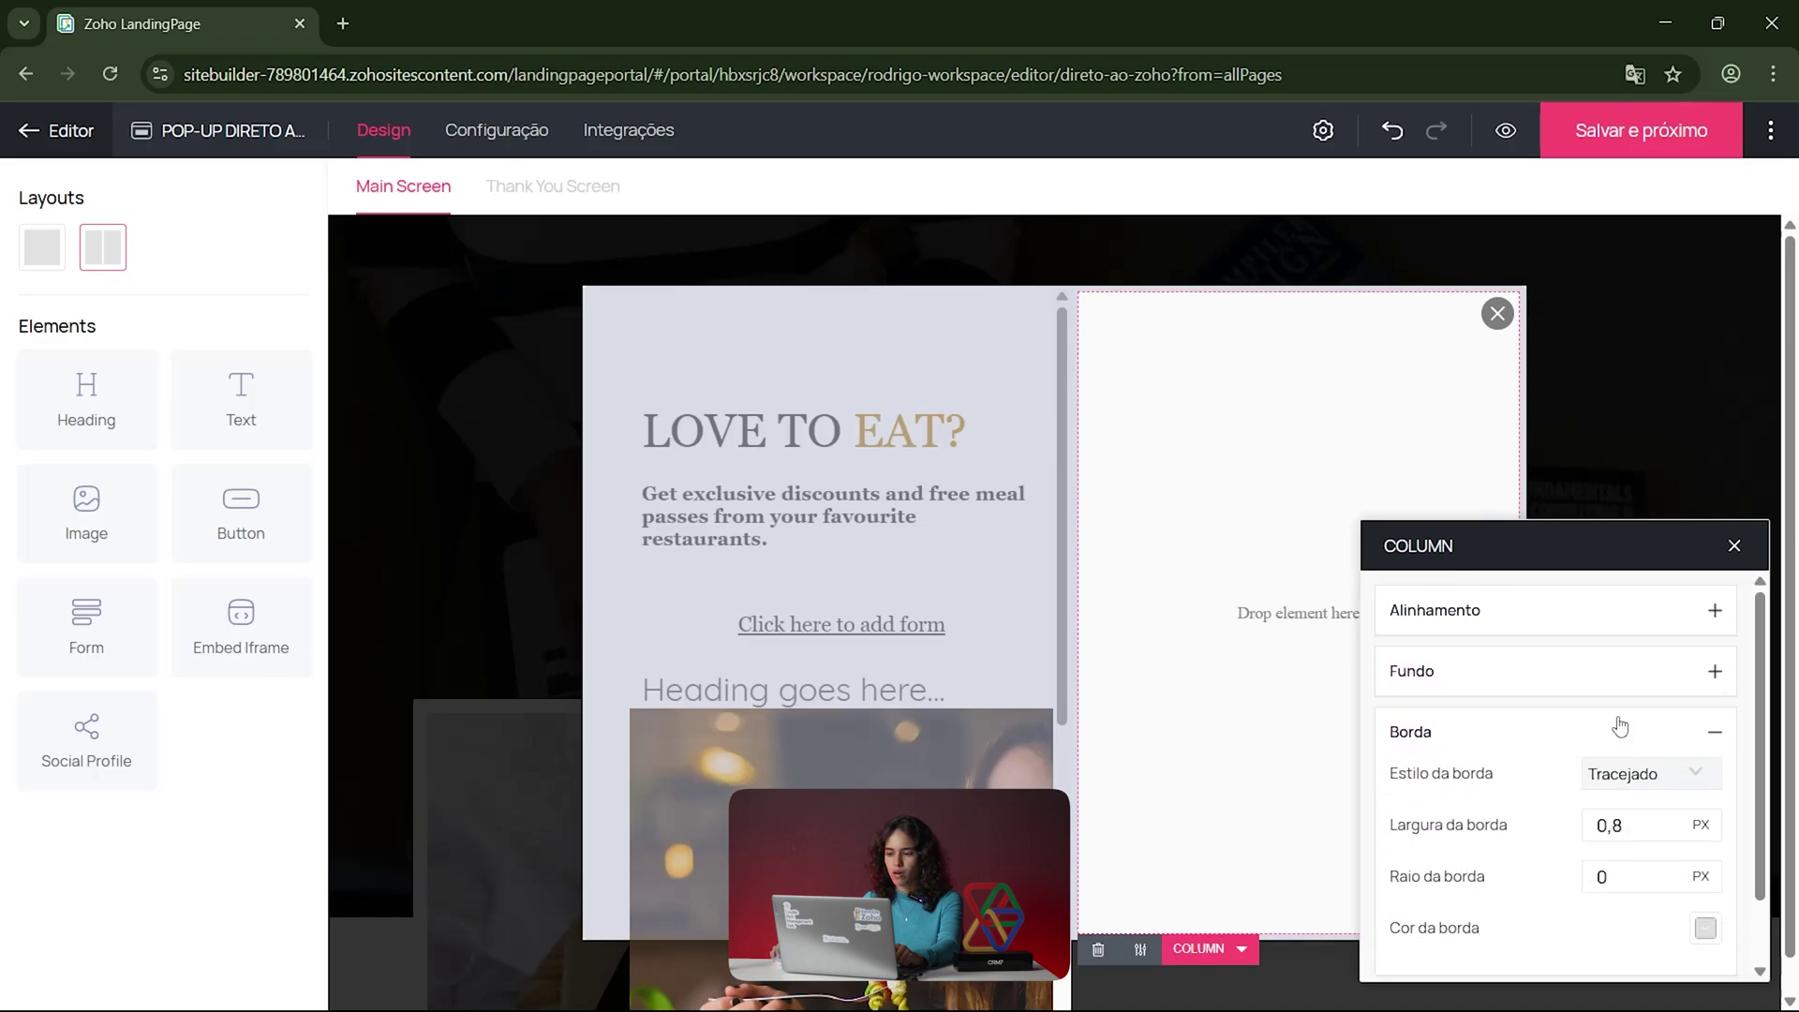
{"action": "left_click", "coordinate": [1734, 546]}
Step: Inspect the close-button settings, then show the pop-up's Thank You Screen
{"action": "left_click", "coordinate": [1493, 316]}
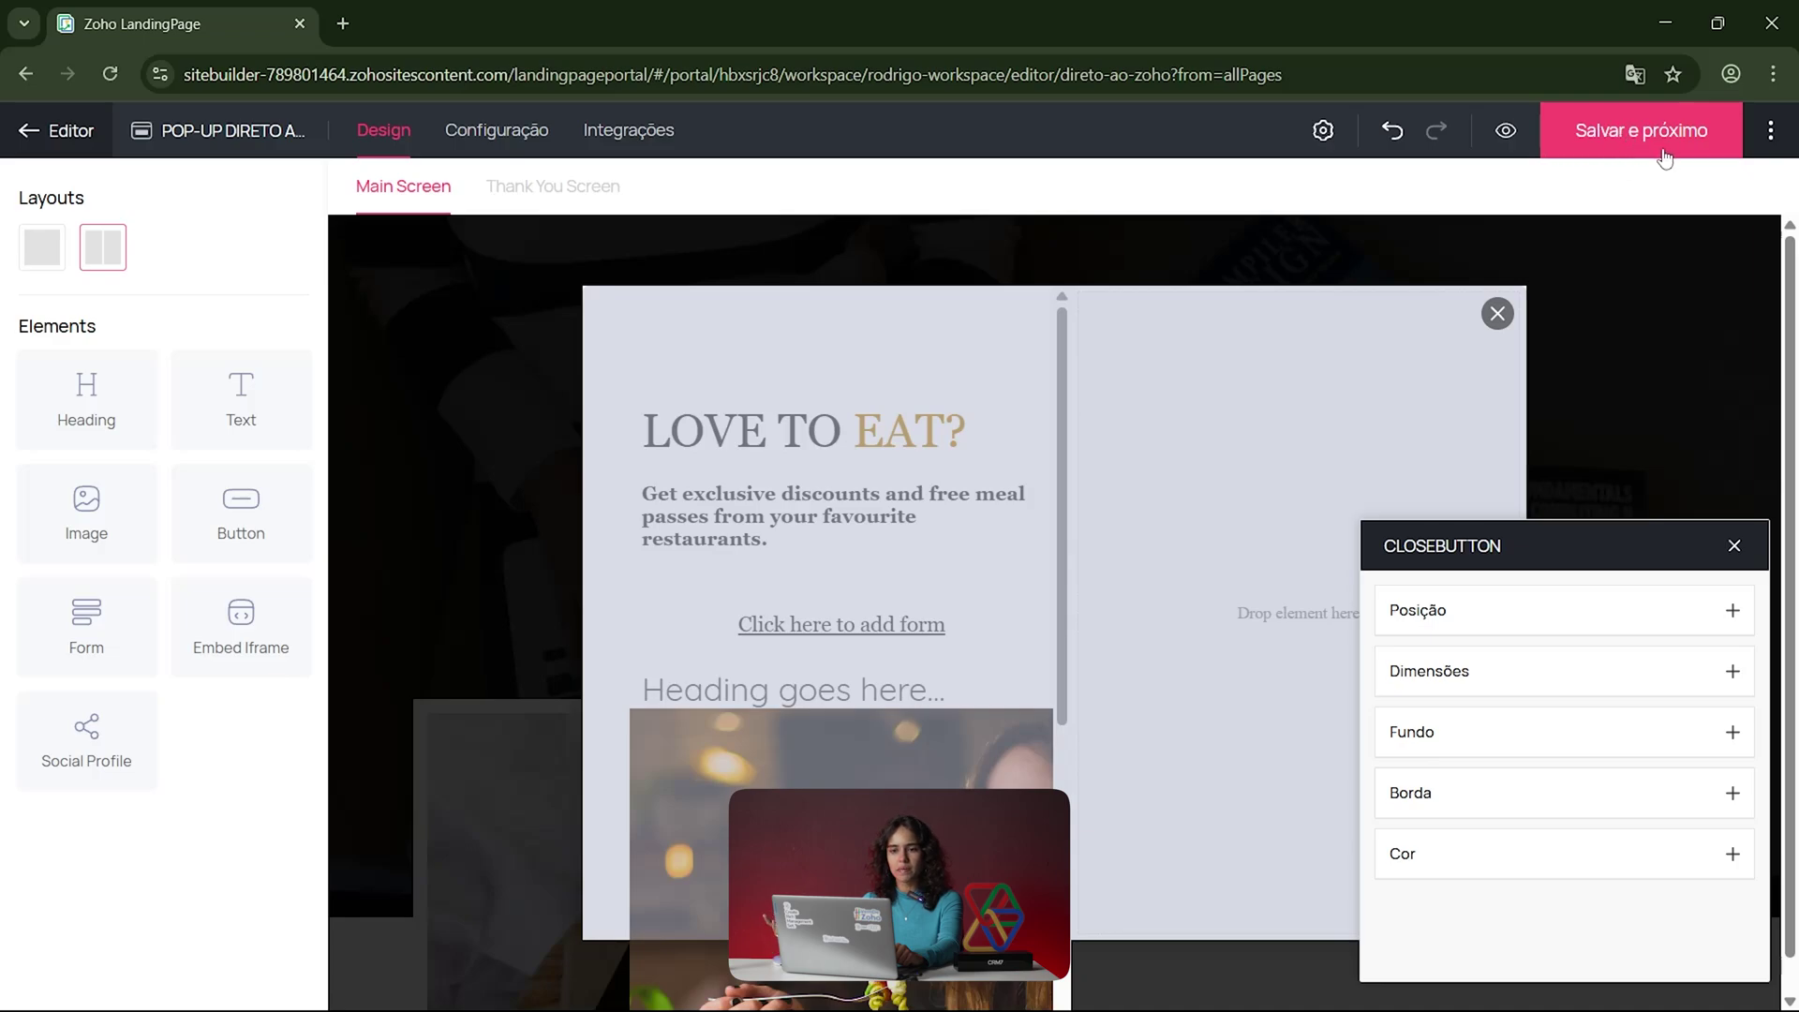
{"action": "left_click", "coordinate": [1734, 546]}
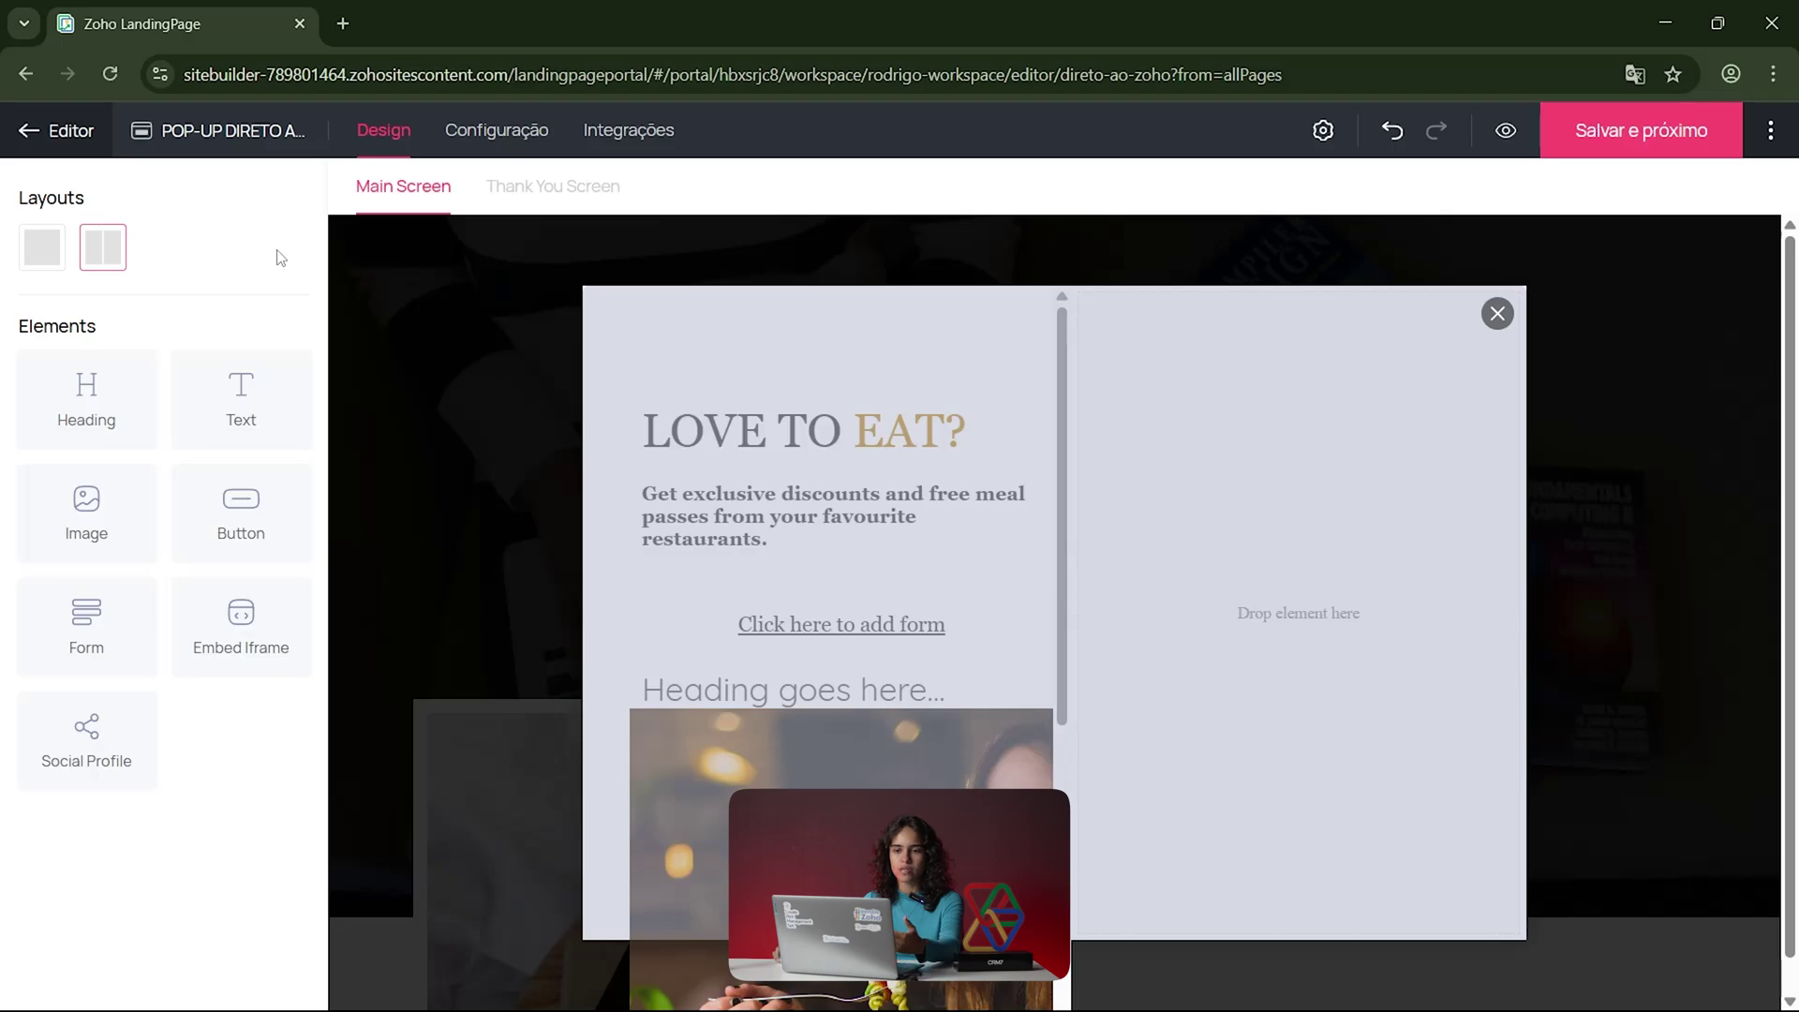
{"action": "left_click", "coordinate": [547, 193]}
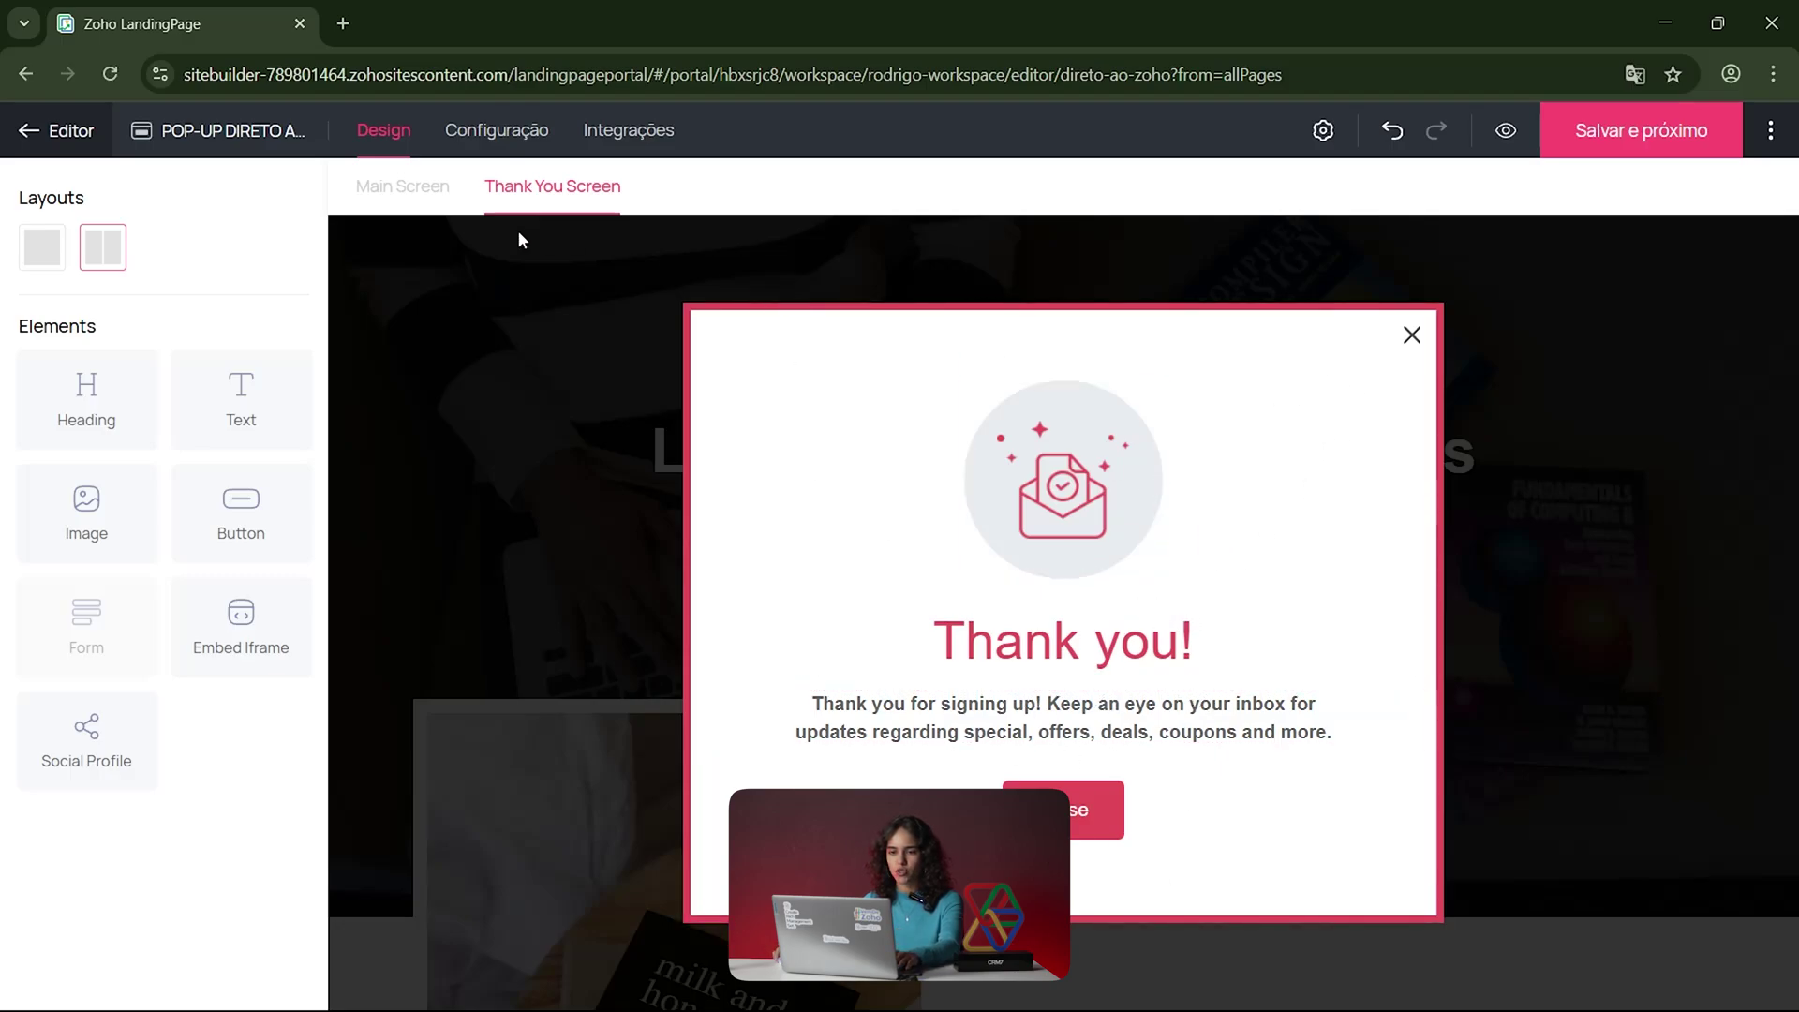
Step: Go to the Configuração page, answering the save-design prompt, to view the five trigger options
{"action": "left_click", "coordinate": [530, 132]}
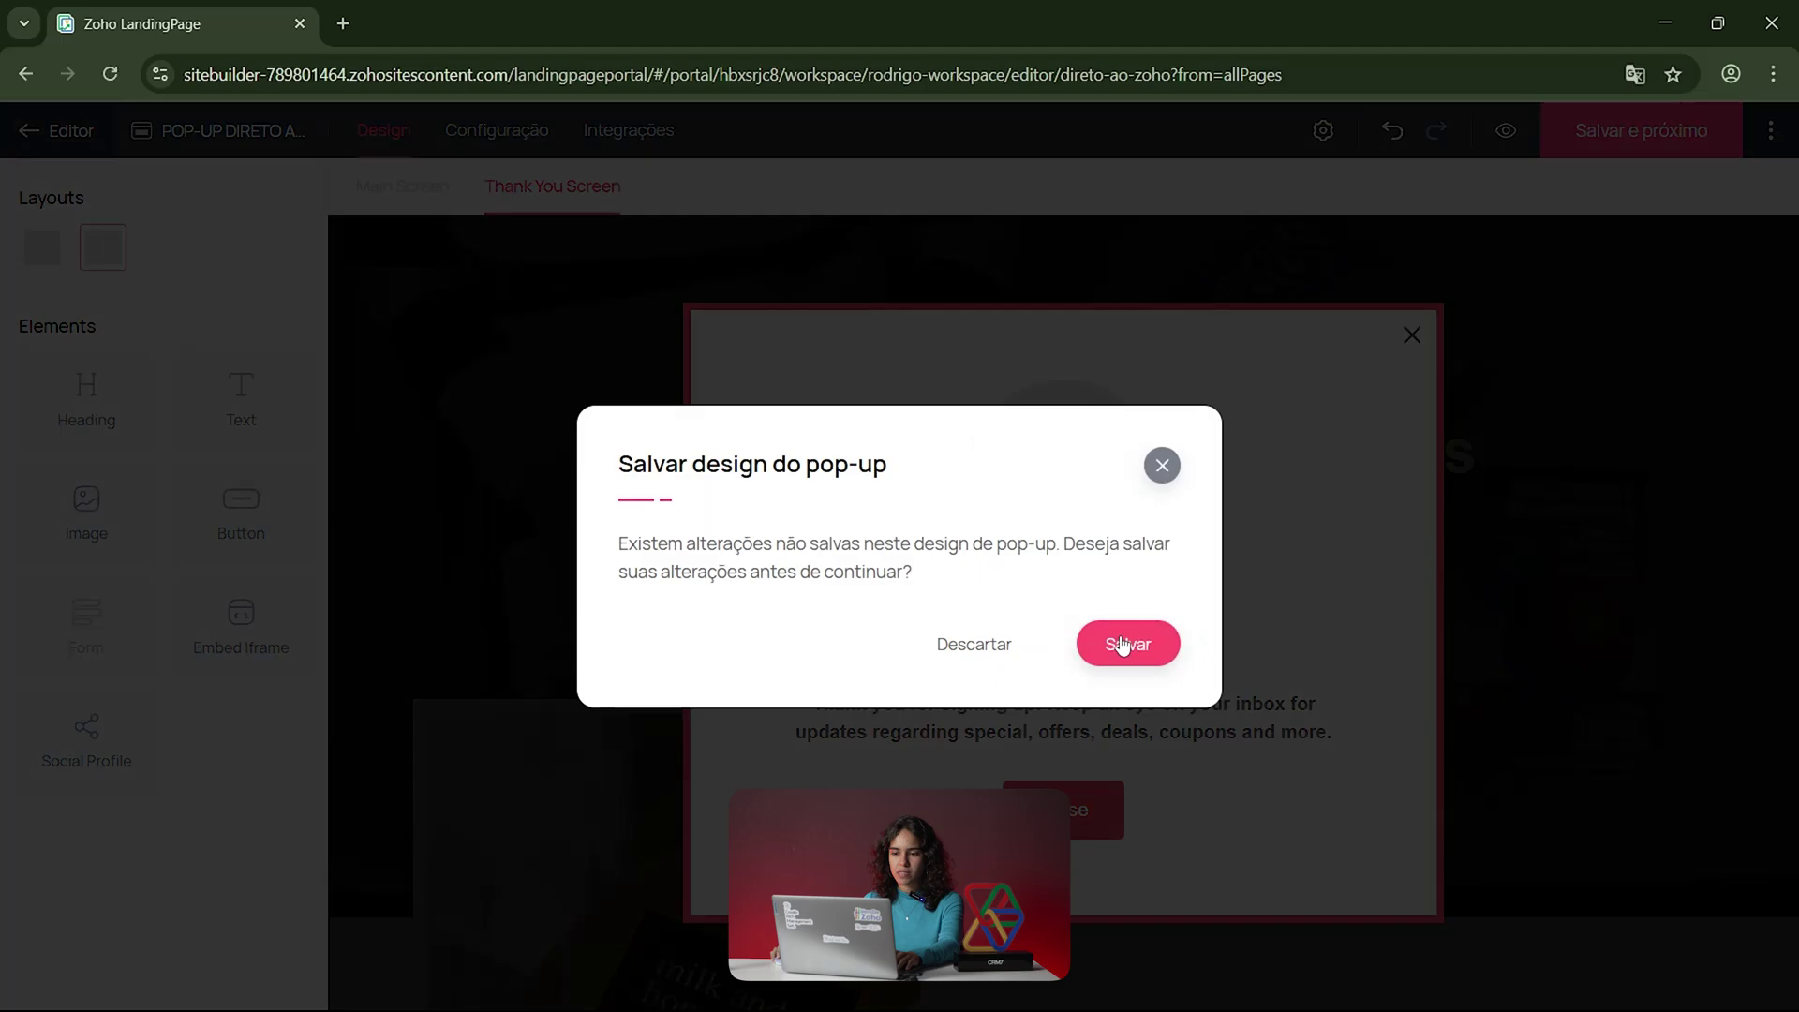
{"action": "left_click", "coordinate": [941, 646]}
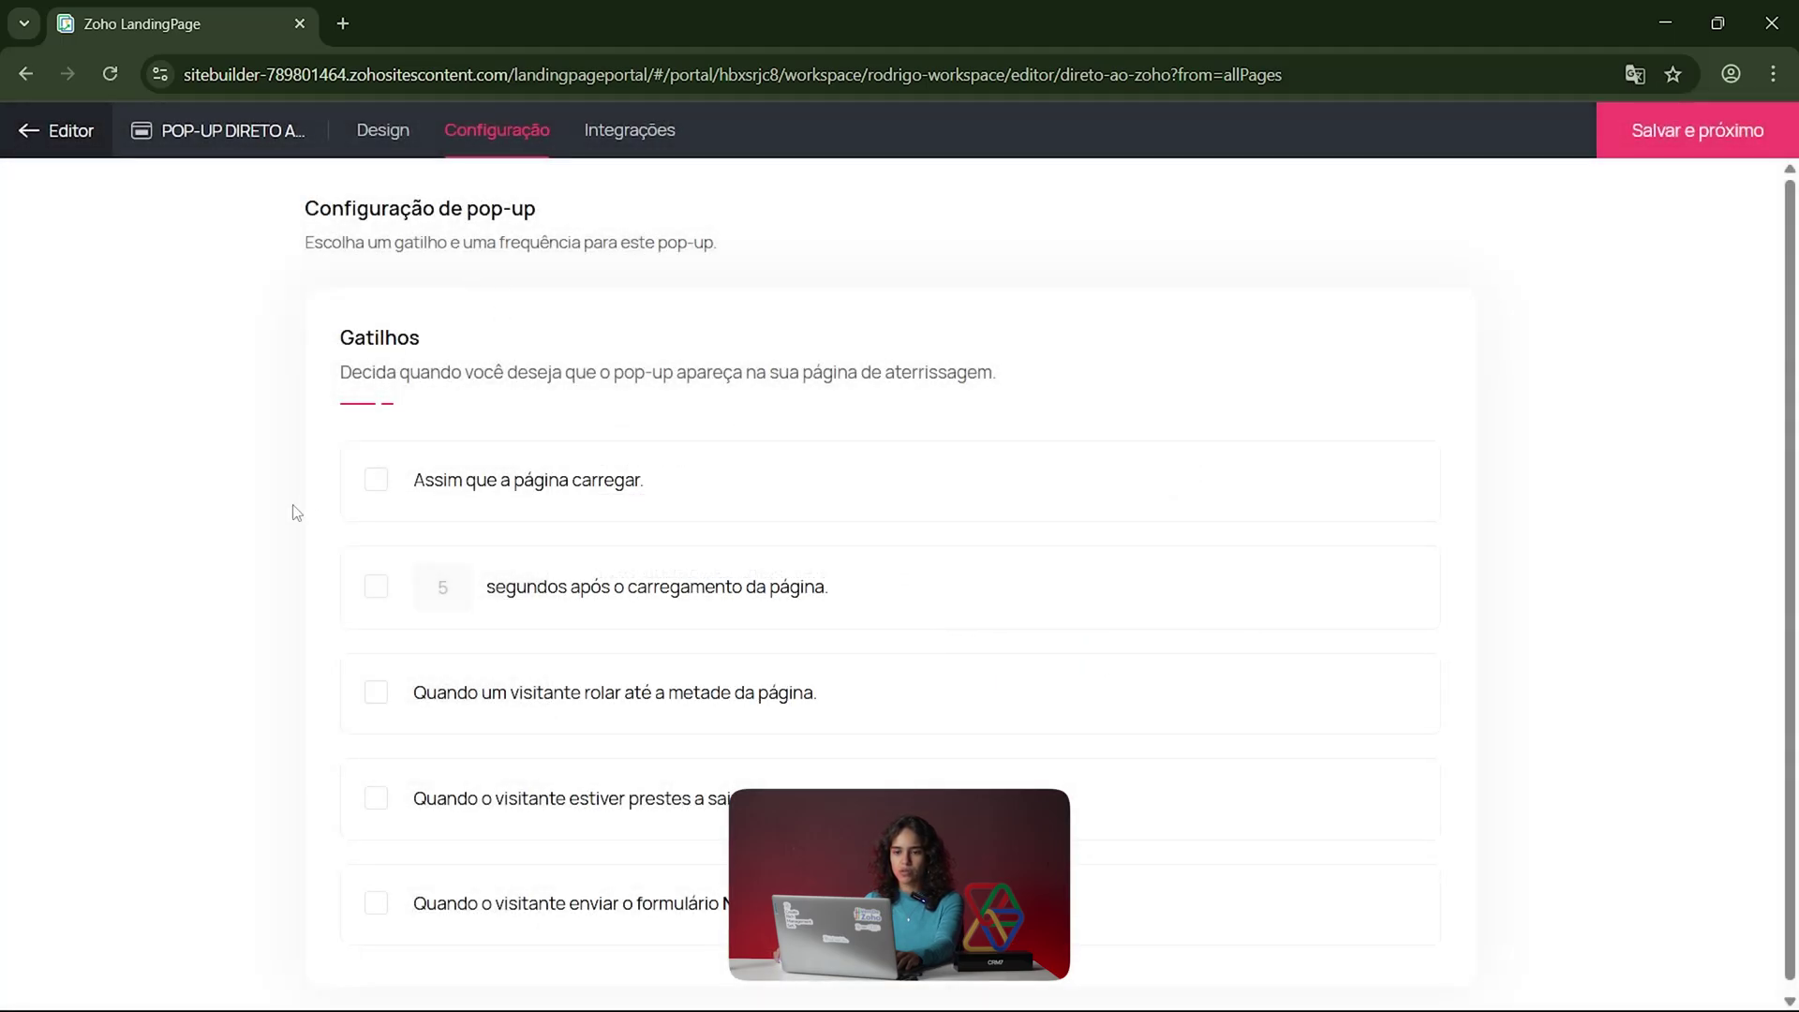
{"action": "scroll", "coordinate": [321, 547], "scroll_direction": "down", "scroll_amount": 1}
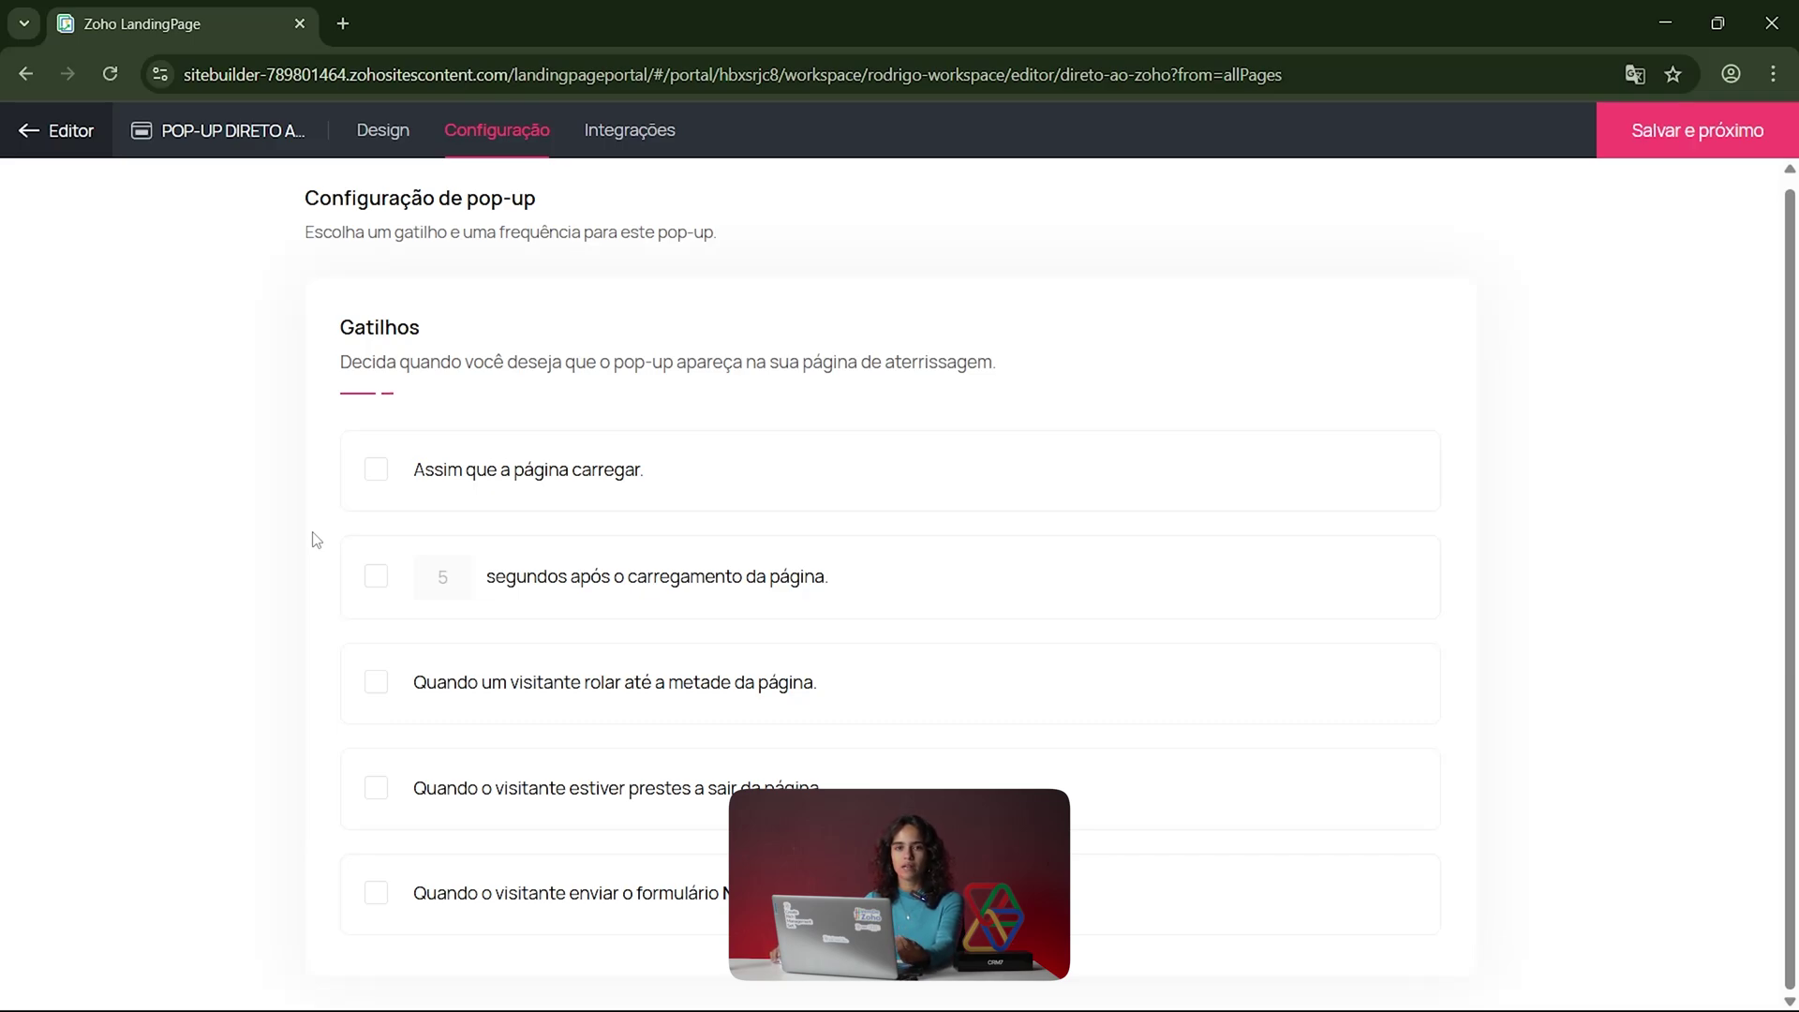
{"action": "scroll", "coordinate": [328, 548], "scroll_direction": "up", "scroll_amount": 1}
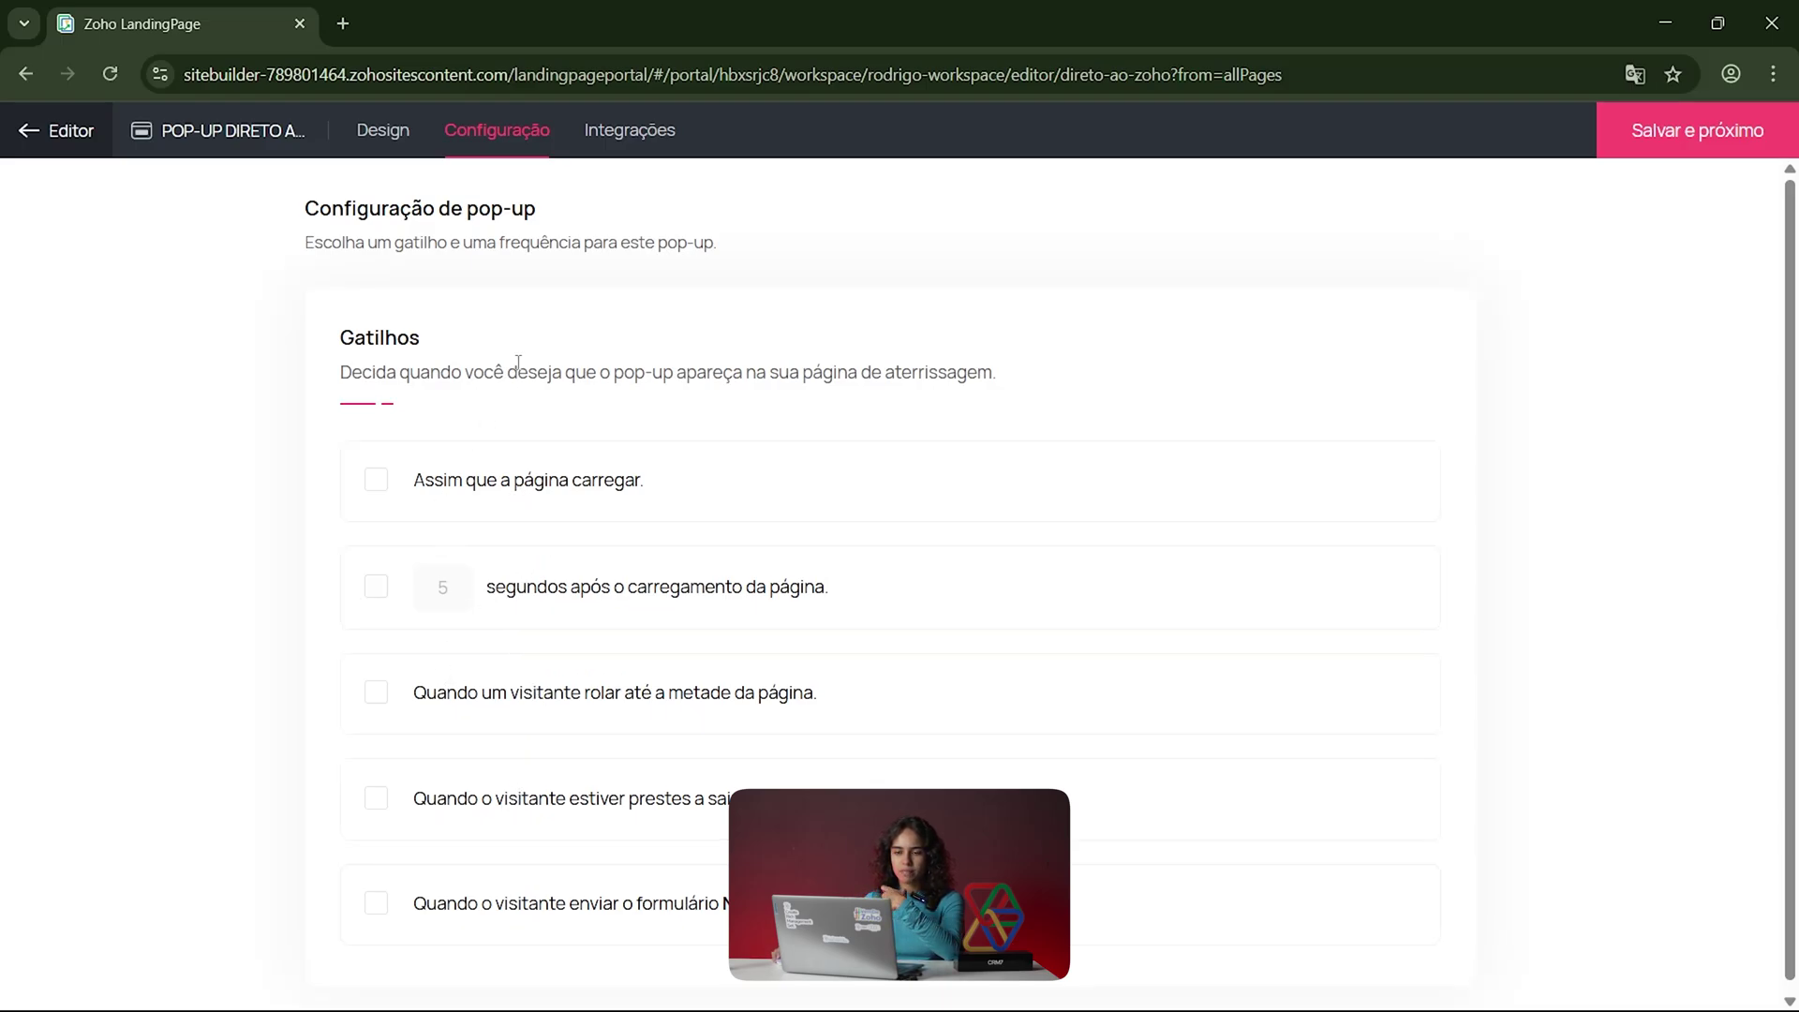
Step: View the Integrações and Webhooks pages, then leave the pop-up editor discarding its changes
{"action": "left_click", "coordinate": [626, 132]}
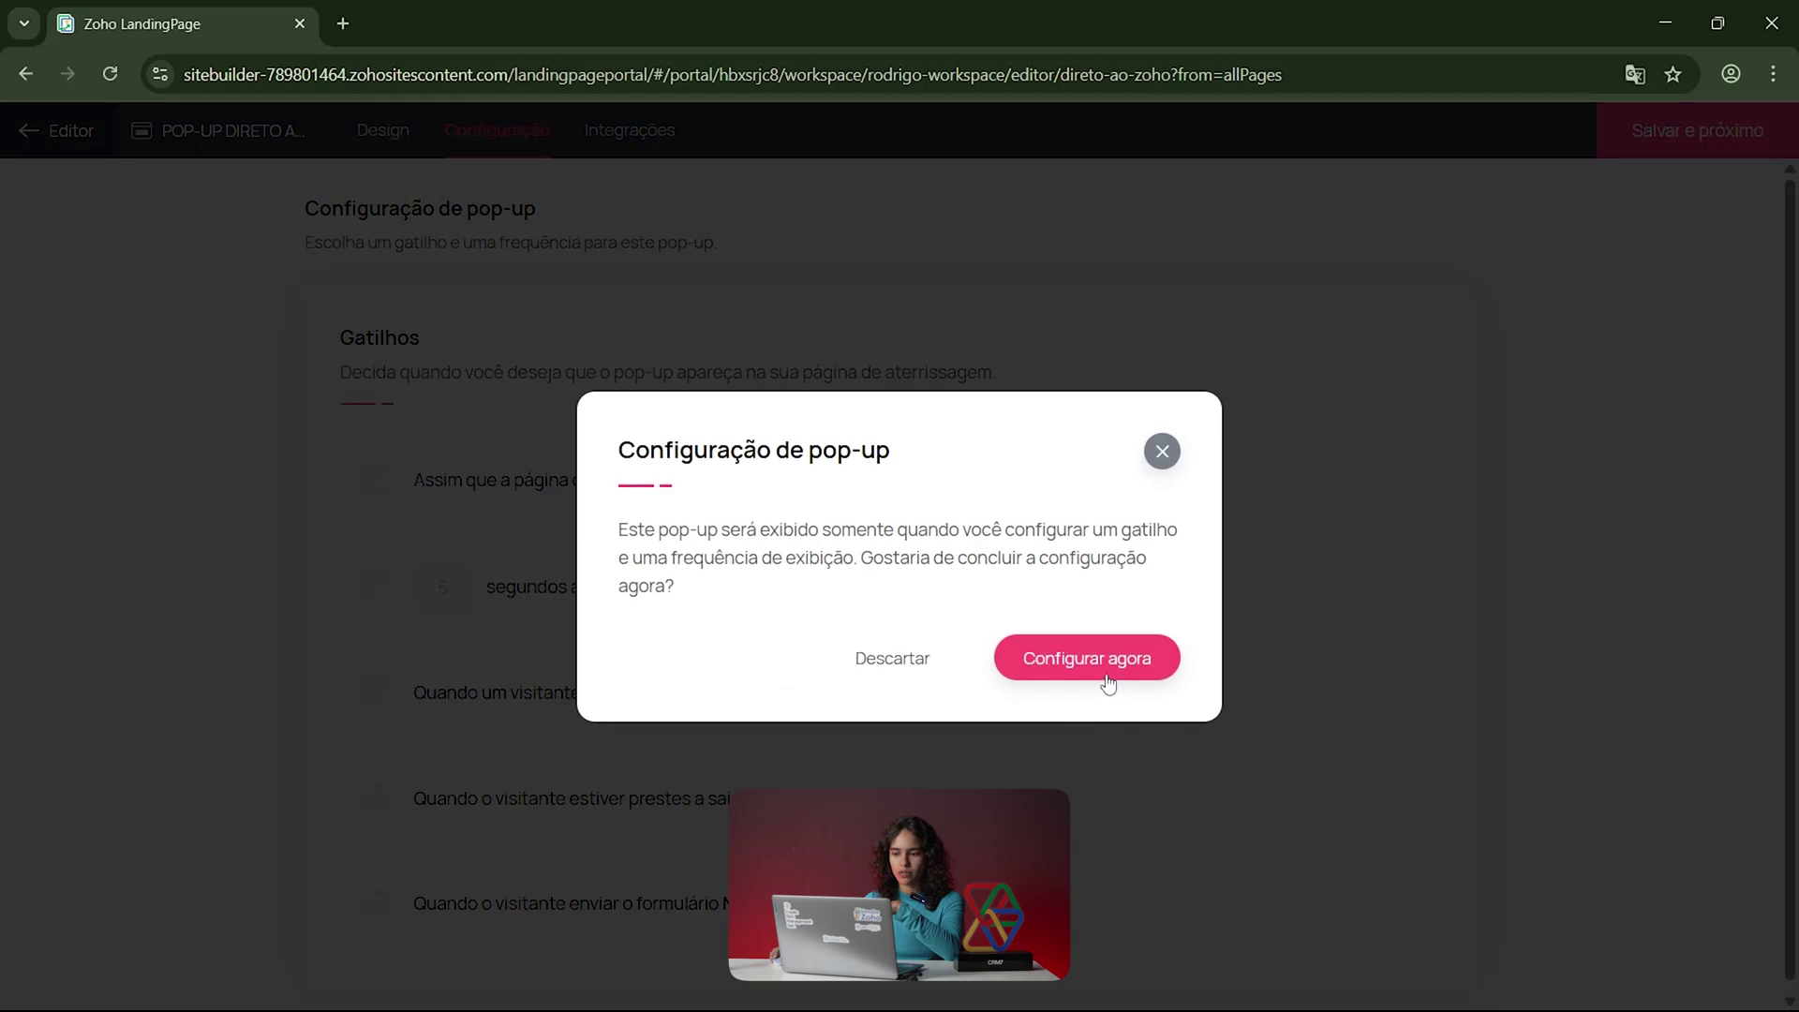
{"action": "left_click", "coordinate": [888, 656]}
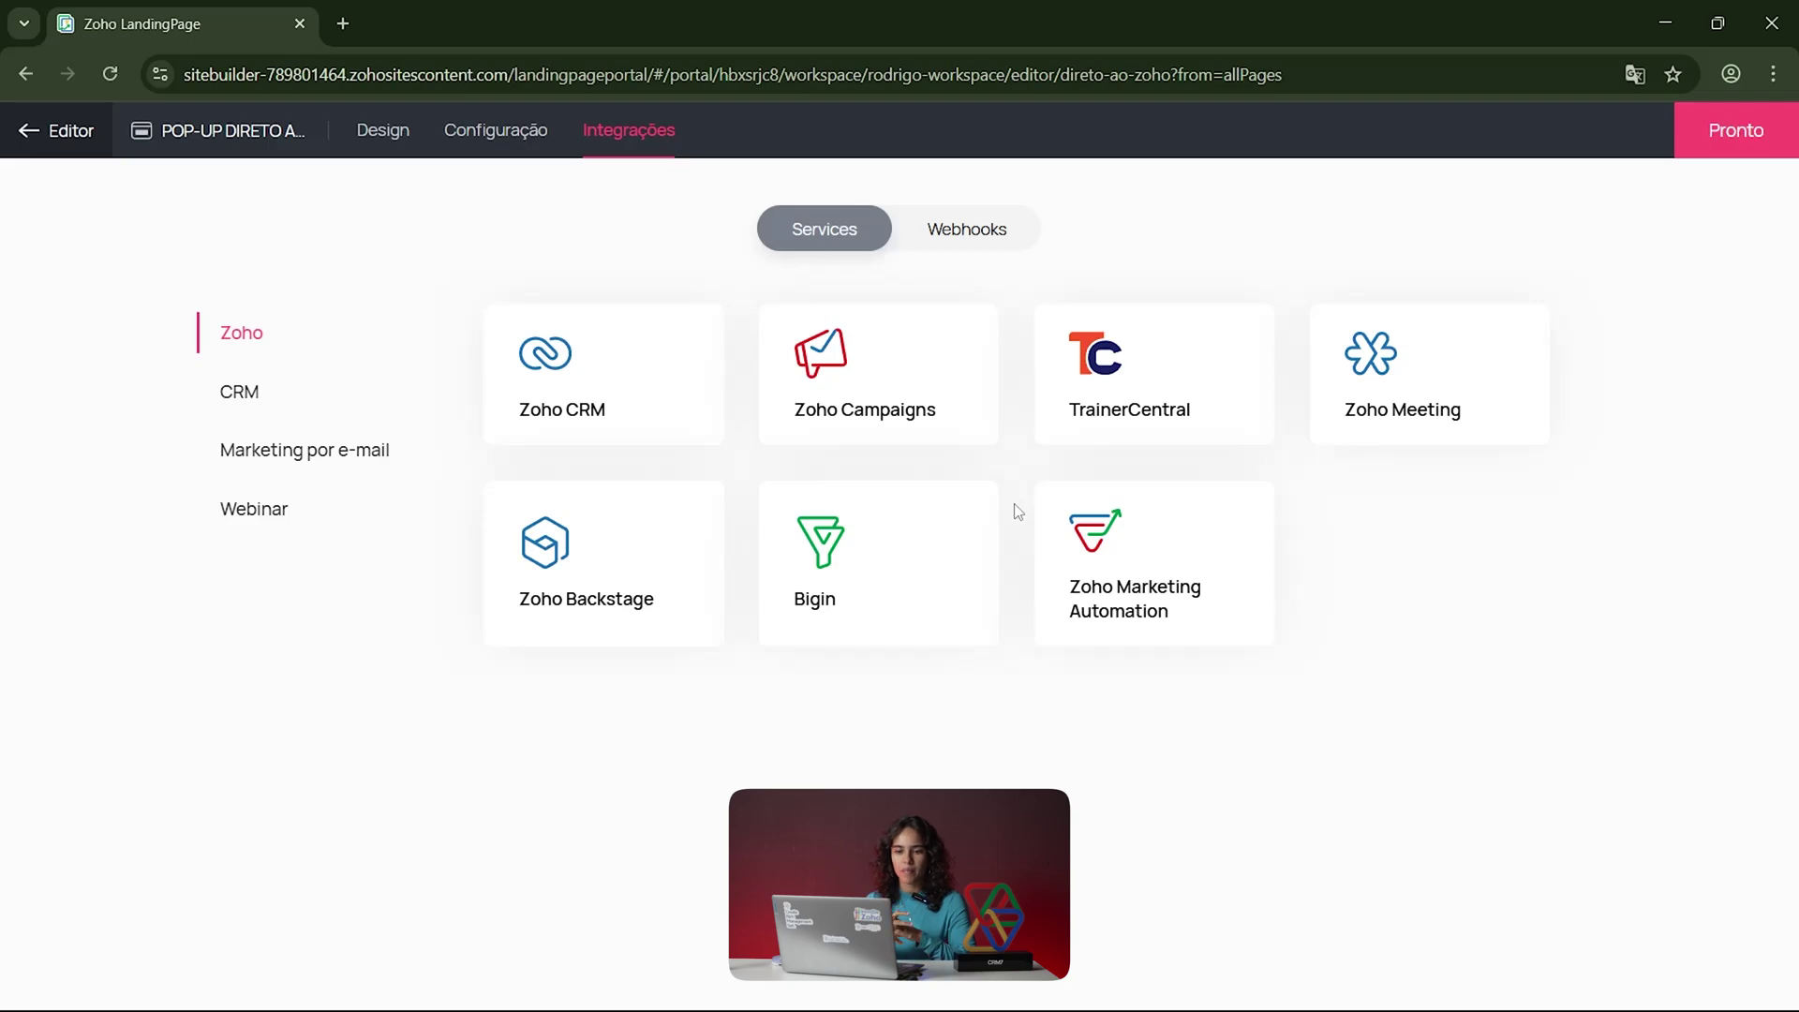
{"action": "left_click", "coordinate": [1019, 230]}
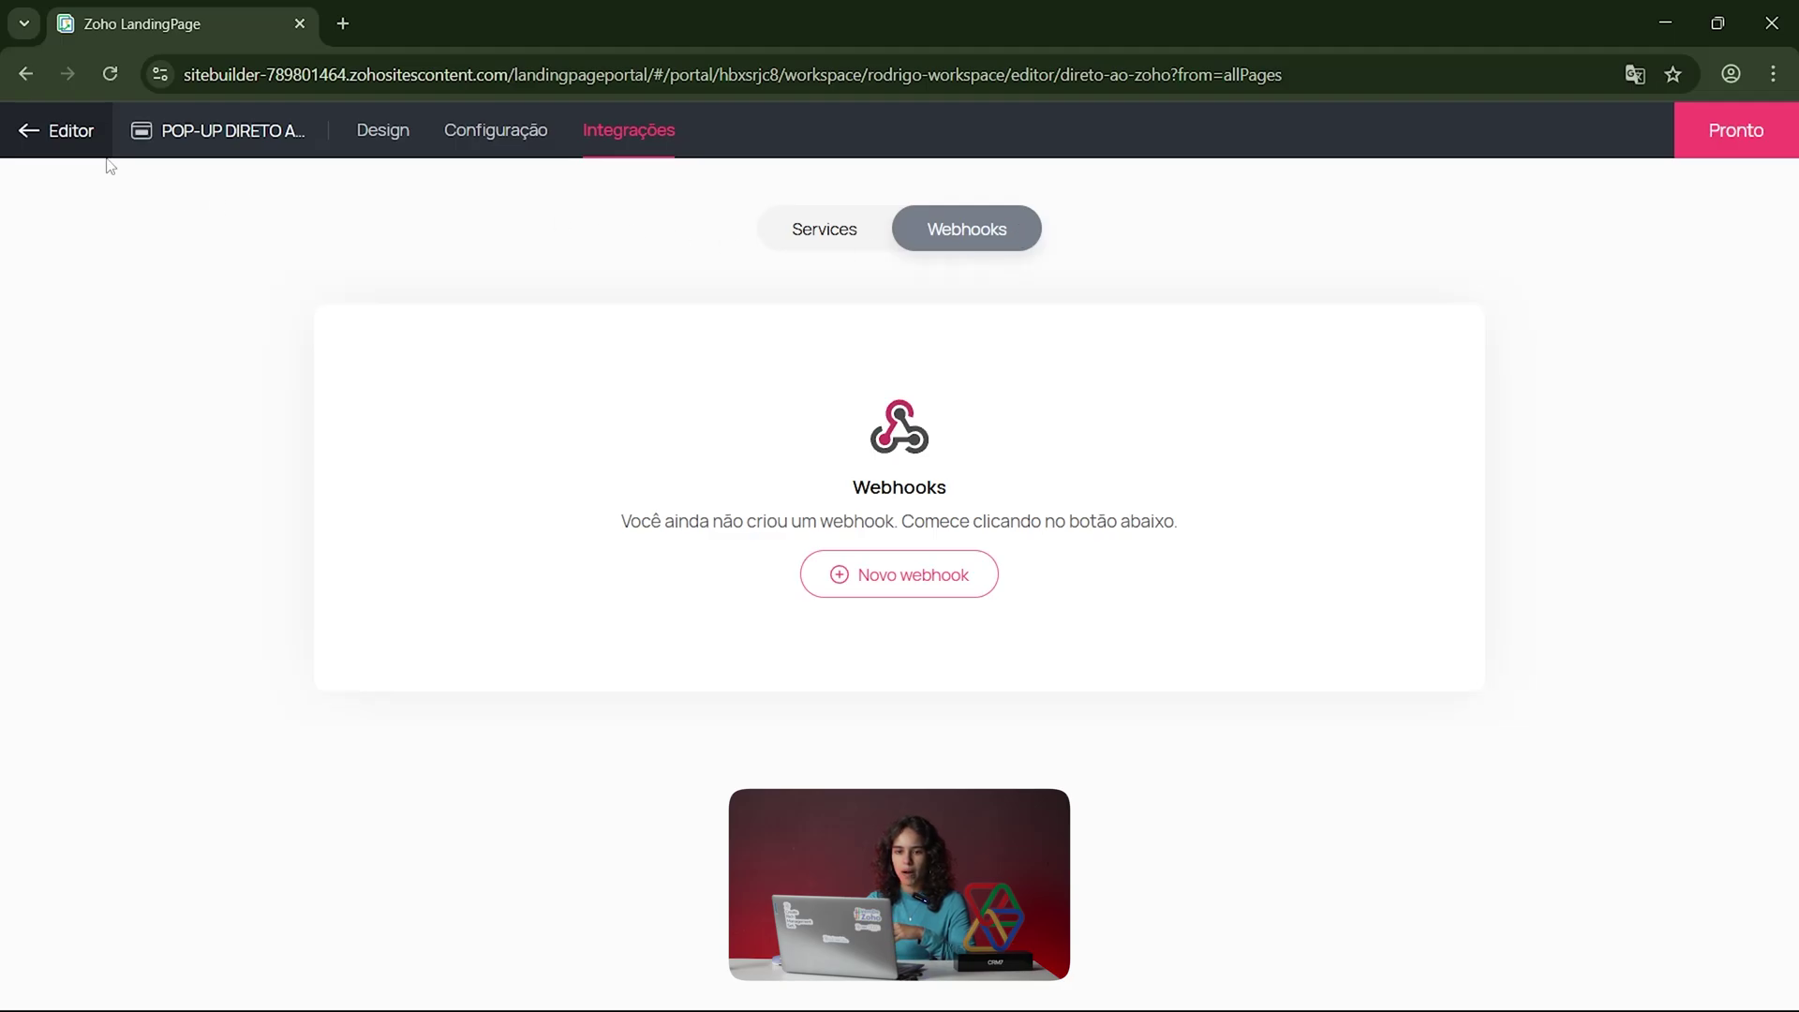
{"action": "left_click", "coordinate": [28, 112]}
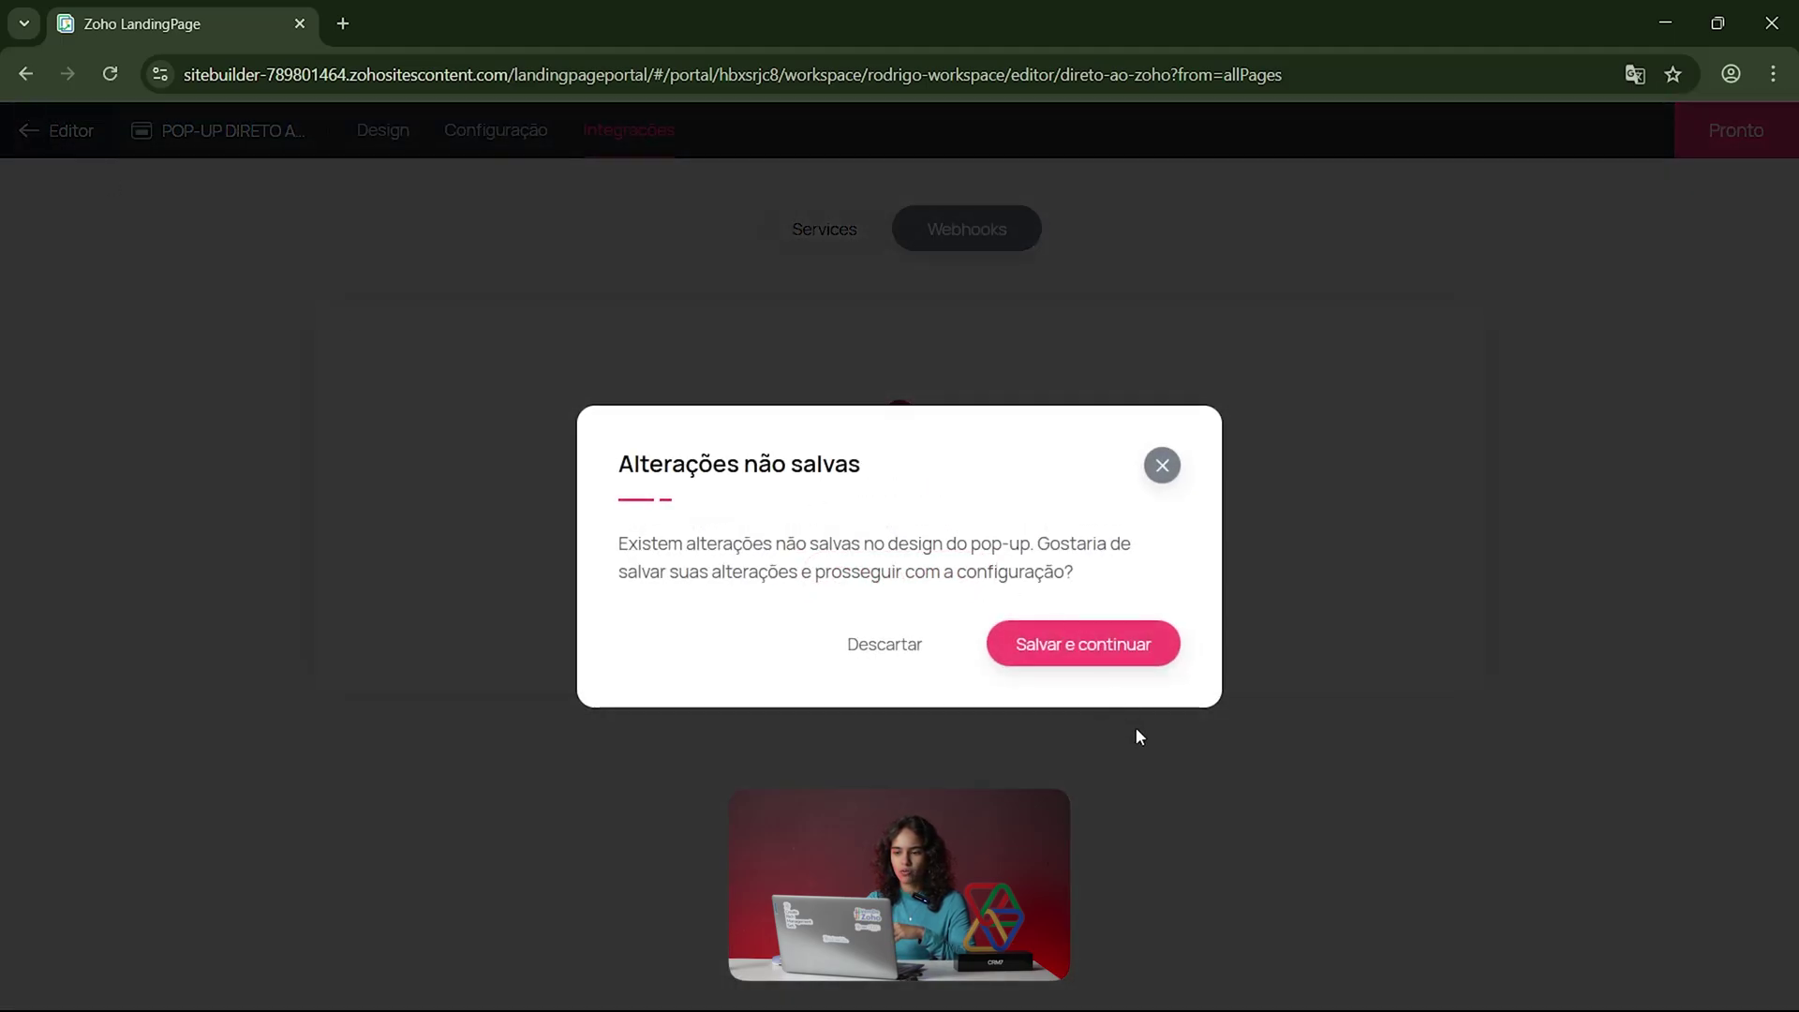
{"action": "left_click", "coordinate": [873, 646]}
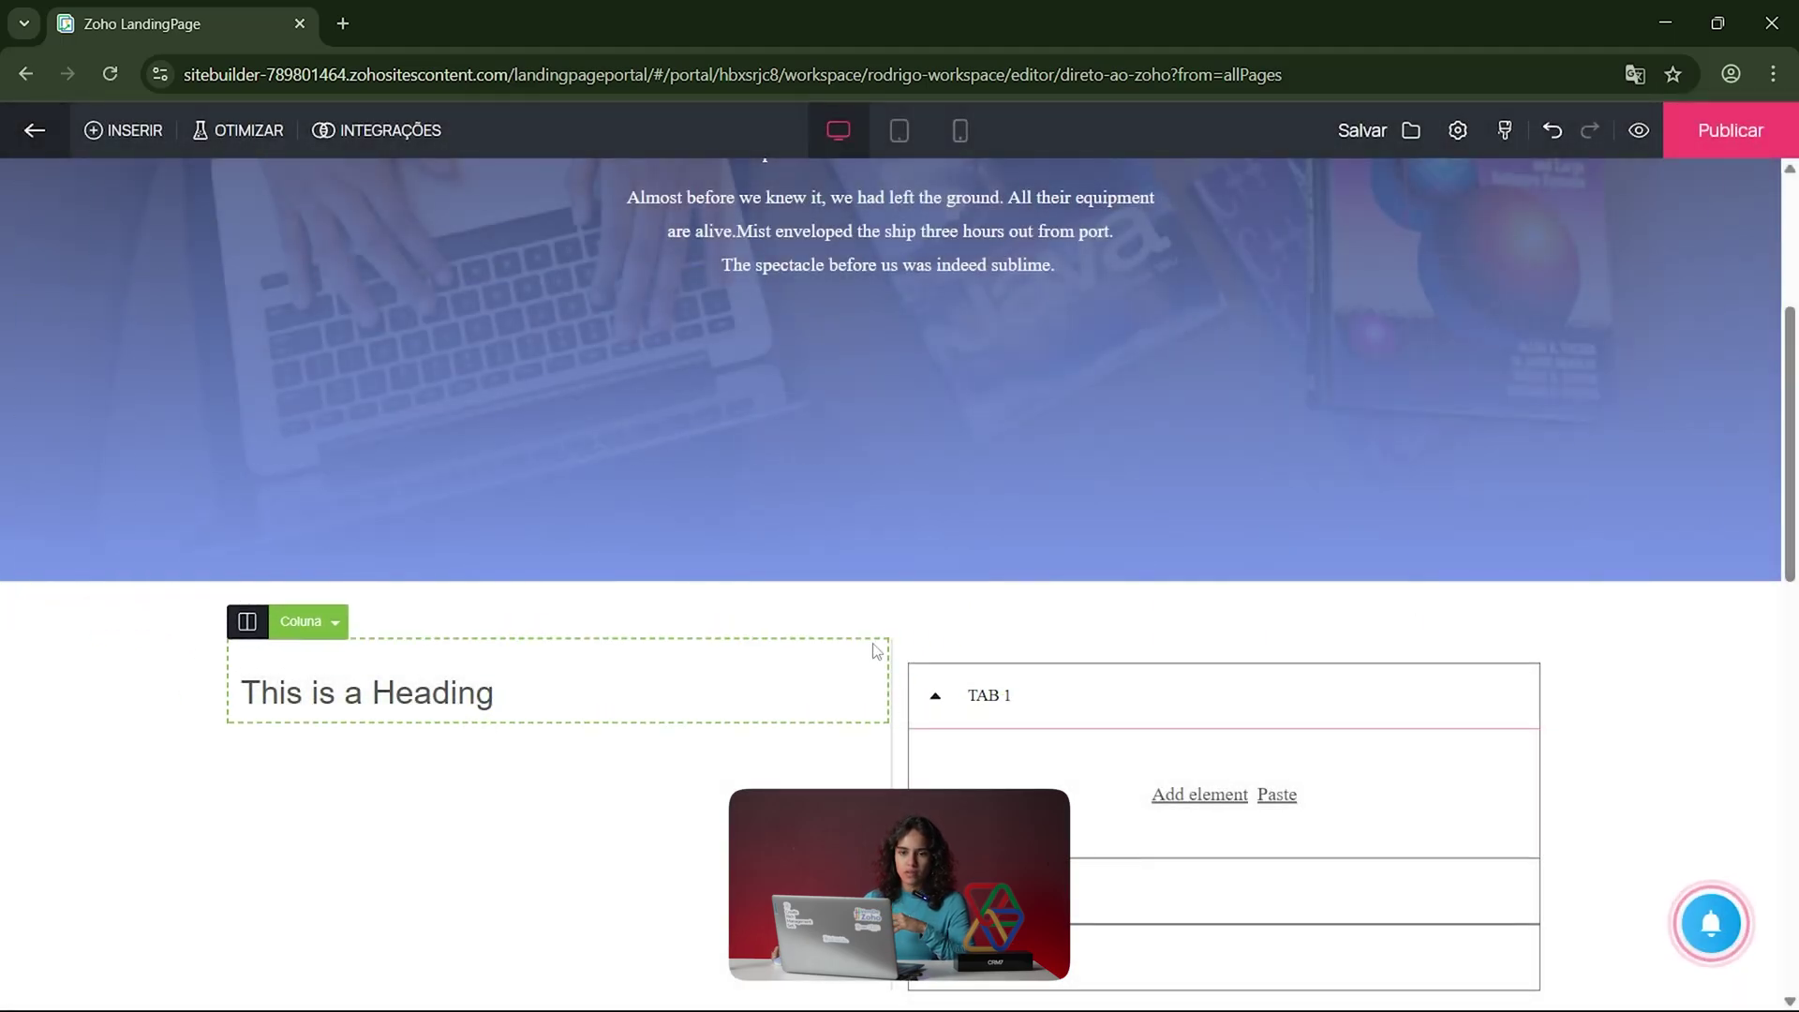
Step: Open the INSERIR panel and show the Formulários options: Native, CRM, Zoho Forms and Bigin
{"action": "left_click", "coordinate": [112, 137]}
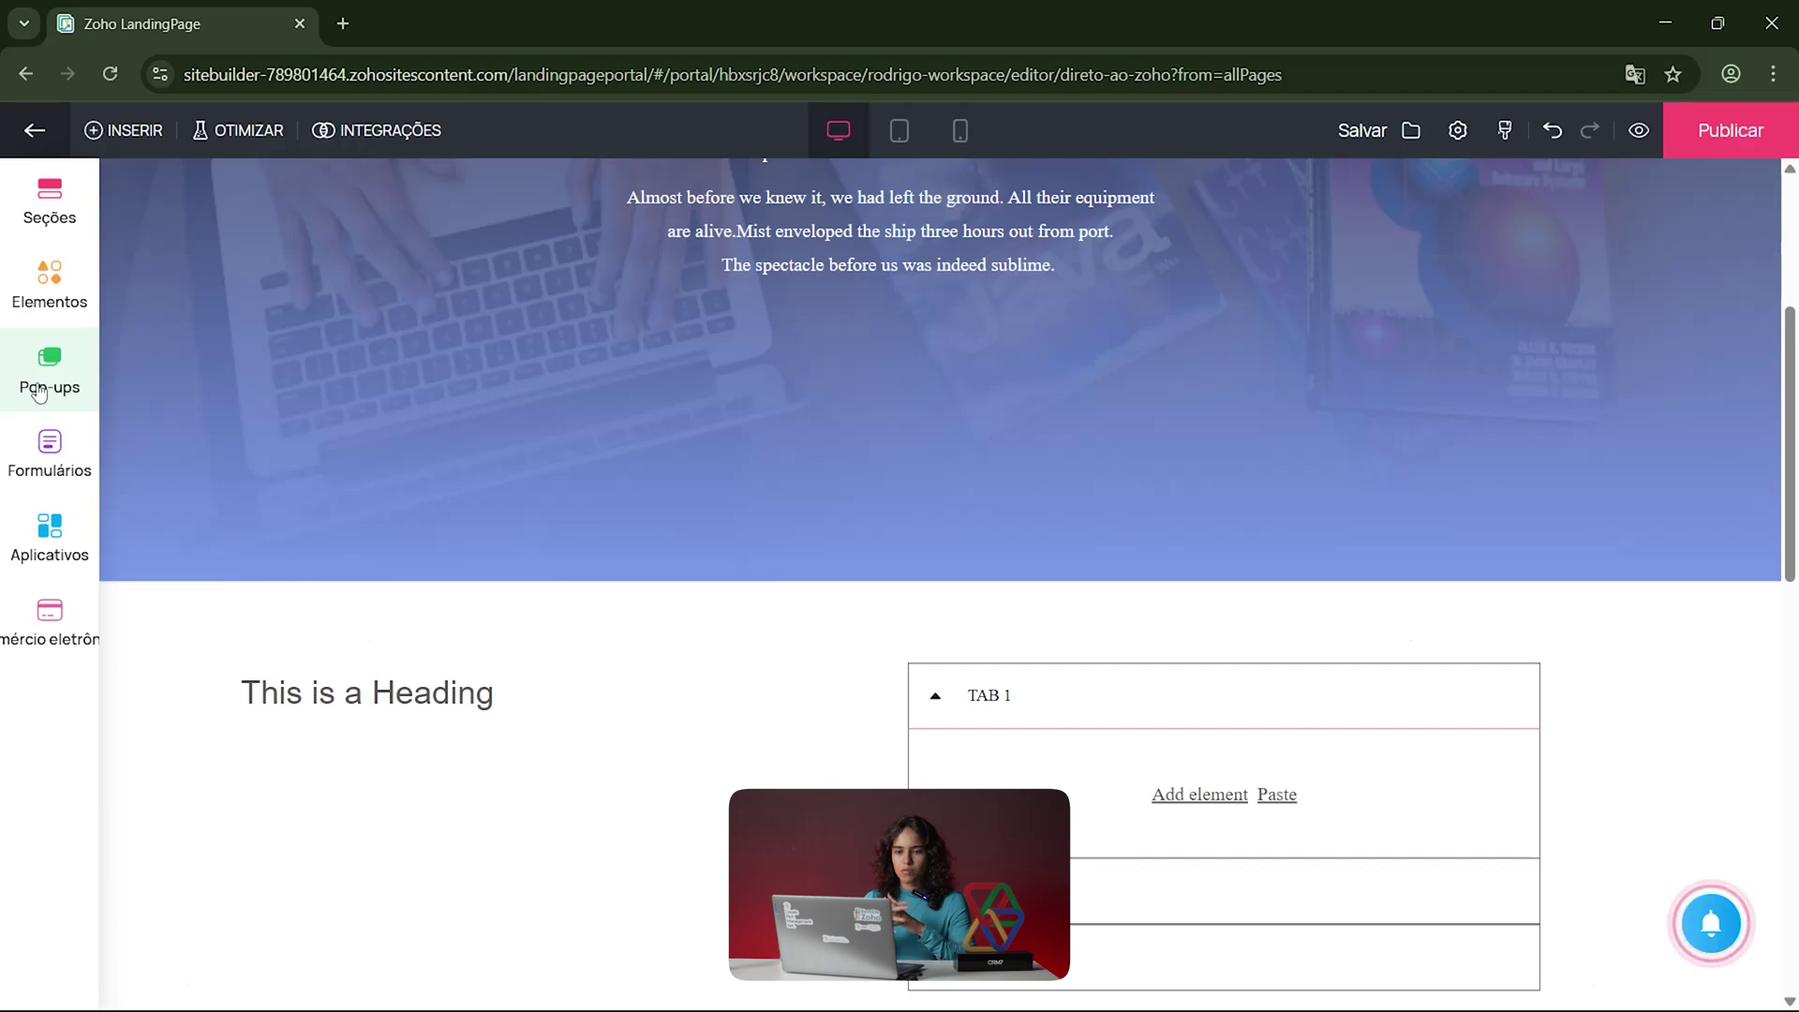
{"action": "left_click", "coordinate": [59, 473]}
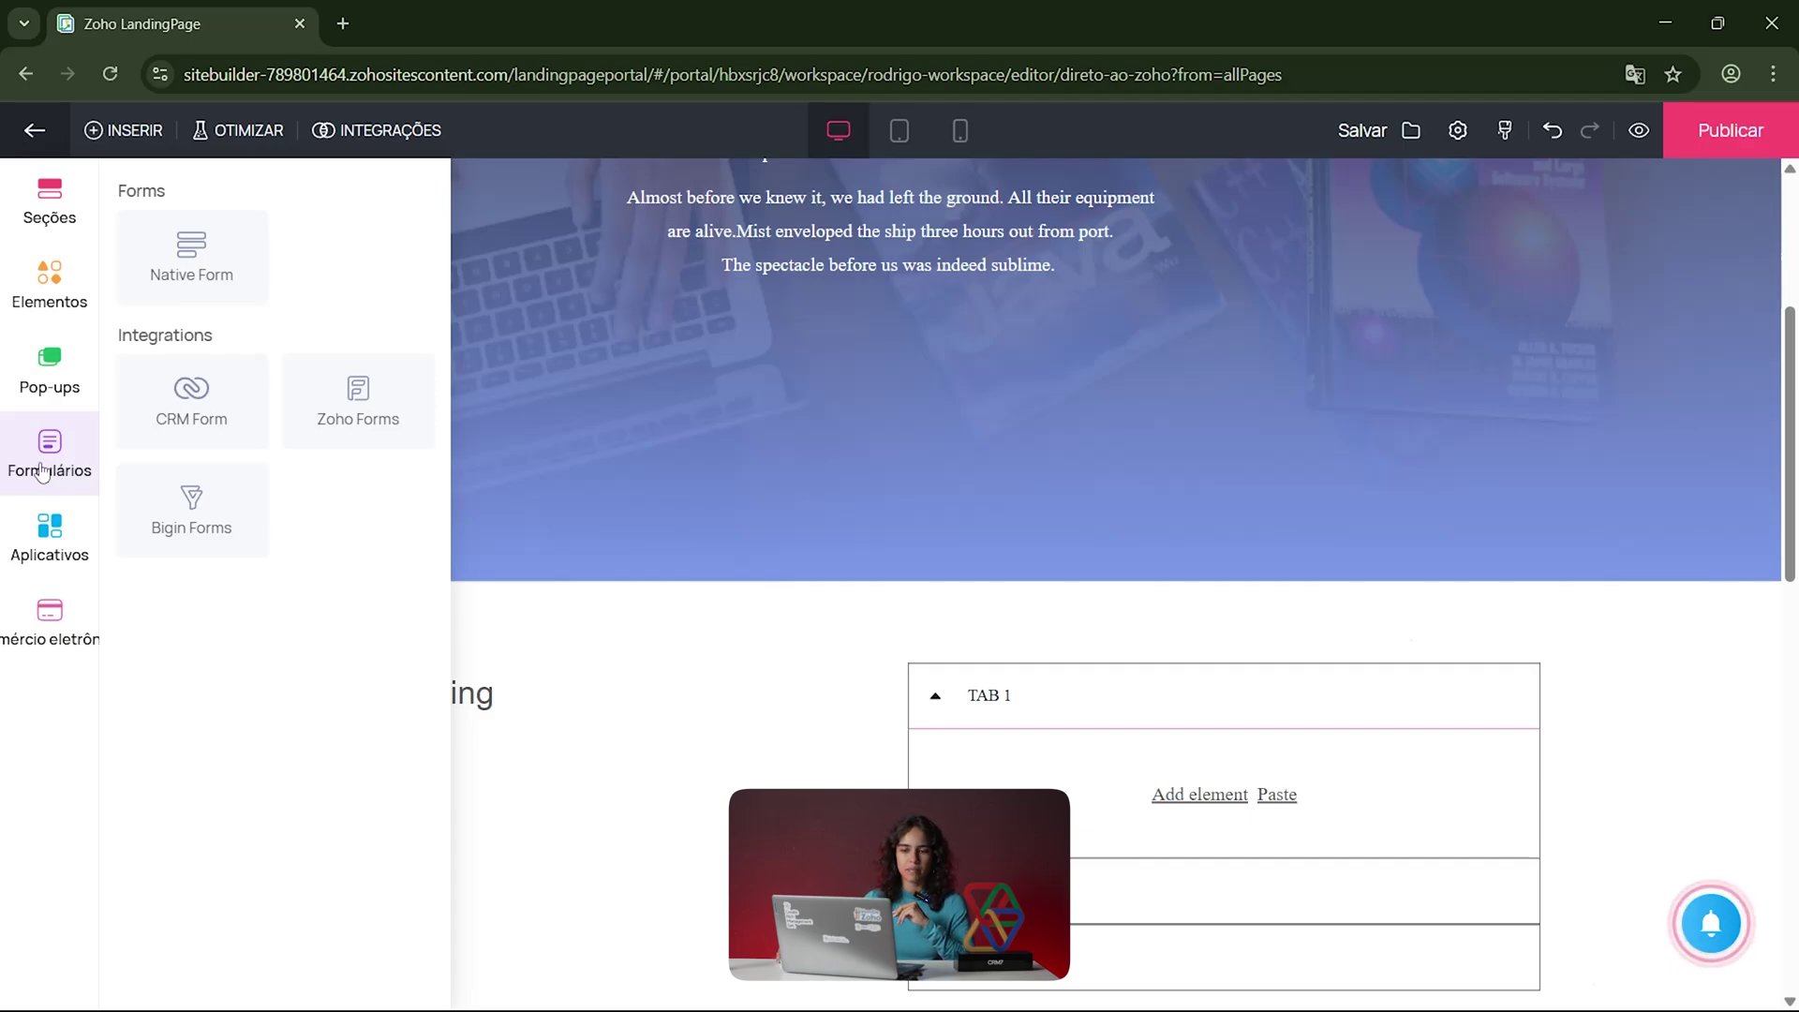
Step: Add the Zoho Forms form 'teste' below the copyright footer and close its settings panel
{"action": "left_click", "coordinate": [302, 421]}
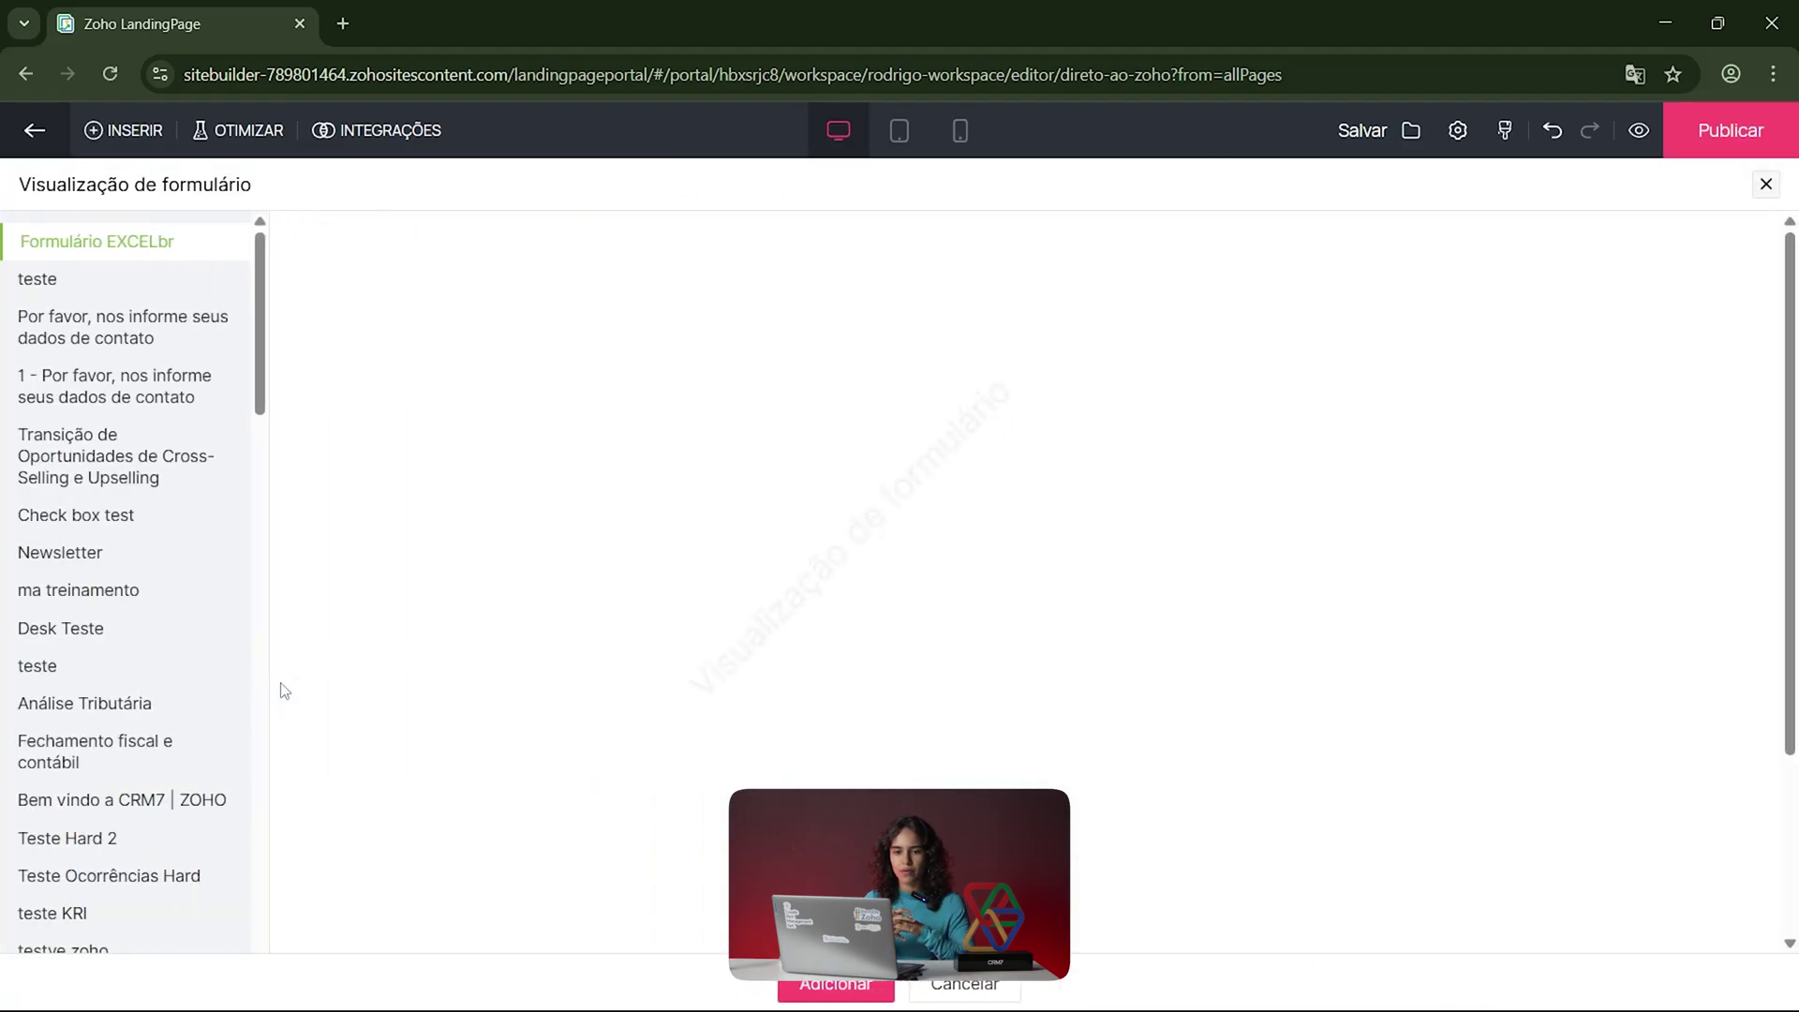
{"action": "left_click_drag", "start_coordinate": [265, 290], "coordinate": [265, 449]}
{"action": "left_click", "coordinate": [93, 449]}
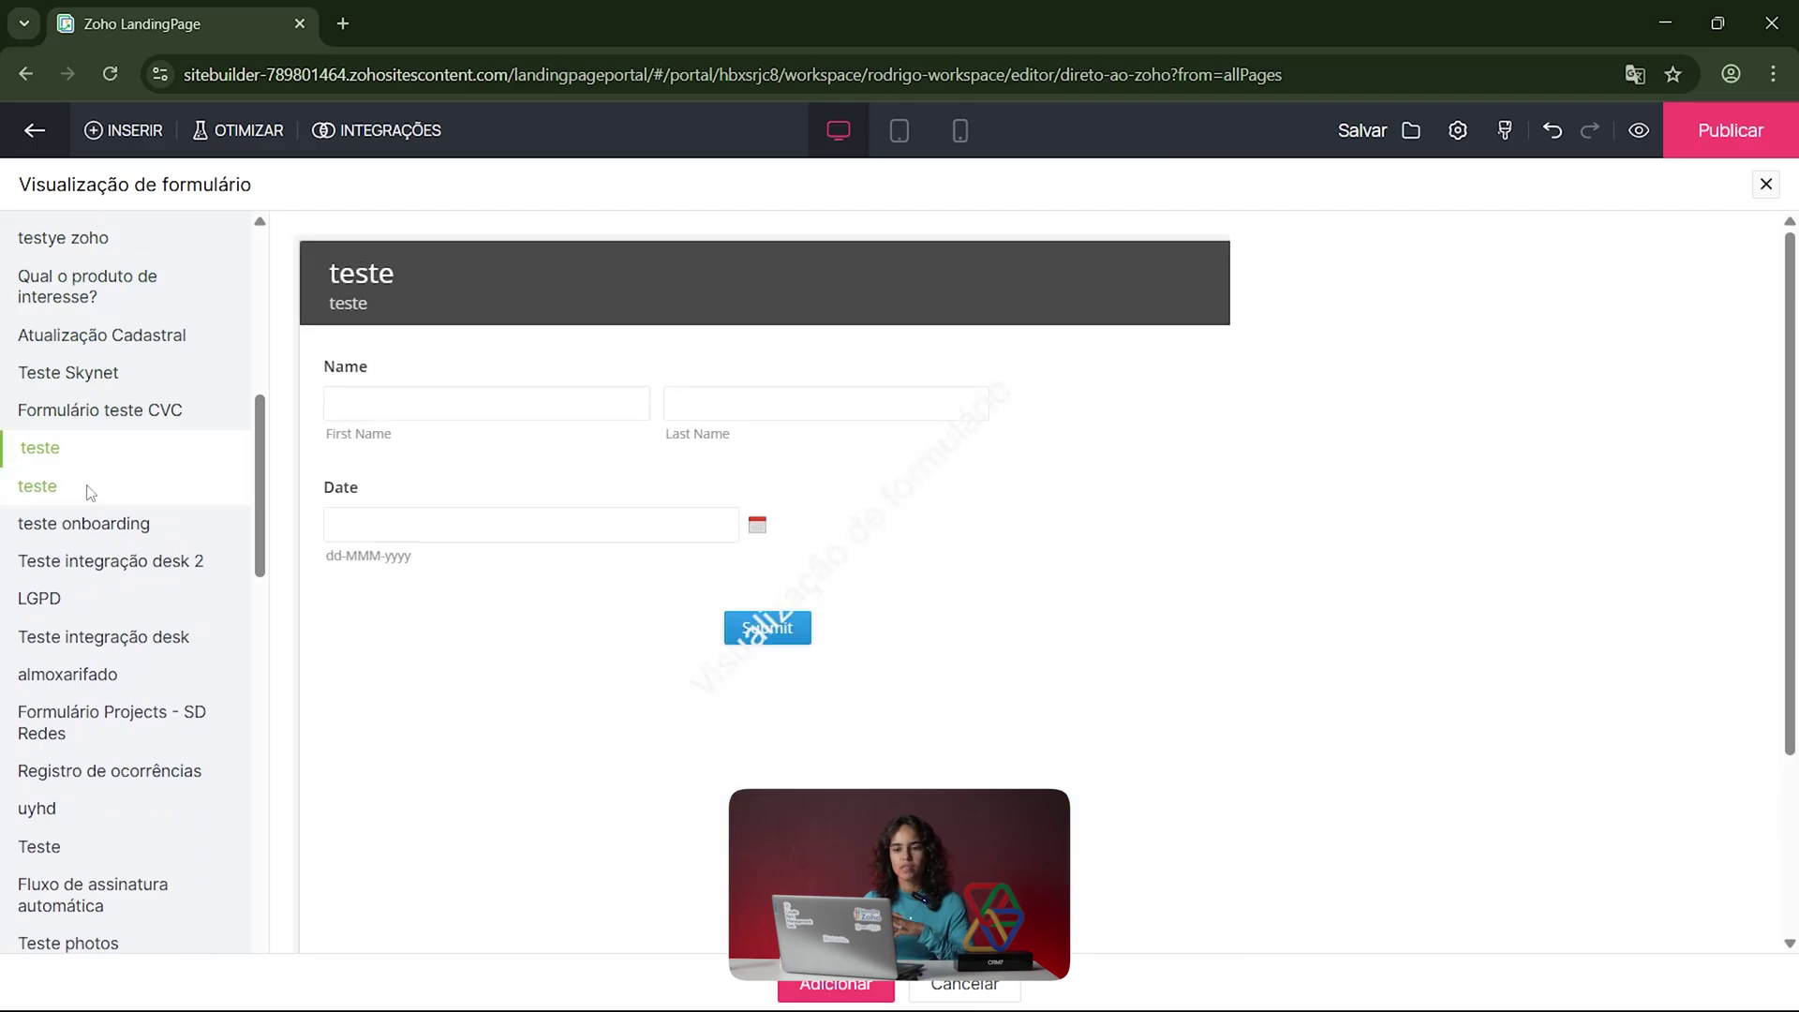
{"action": "left_click", "coordinate": [817, 986]}
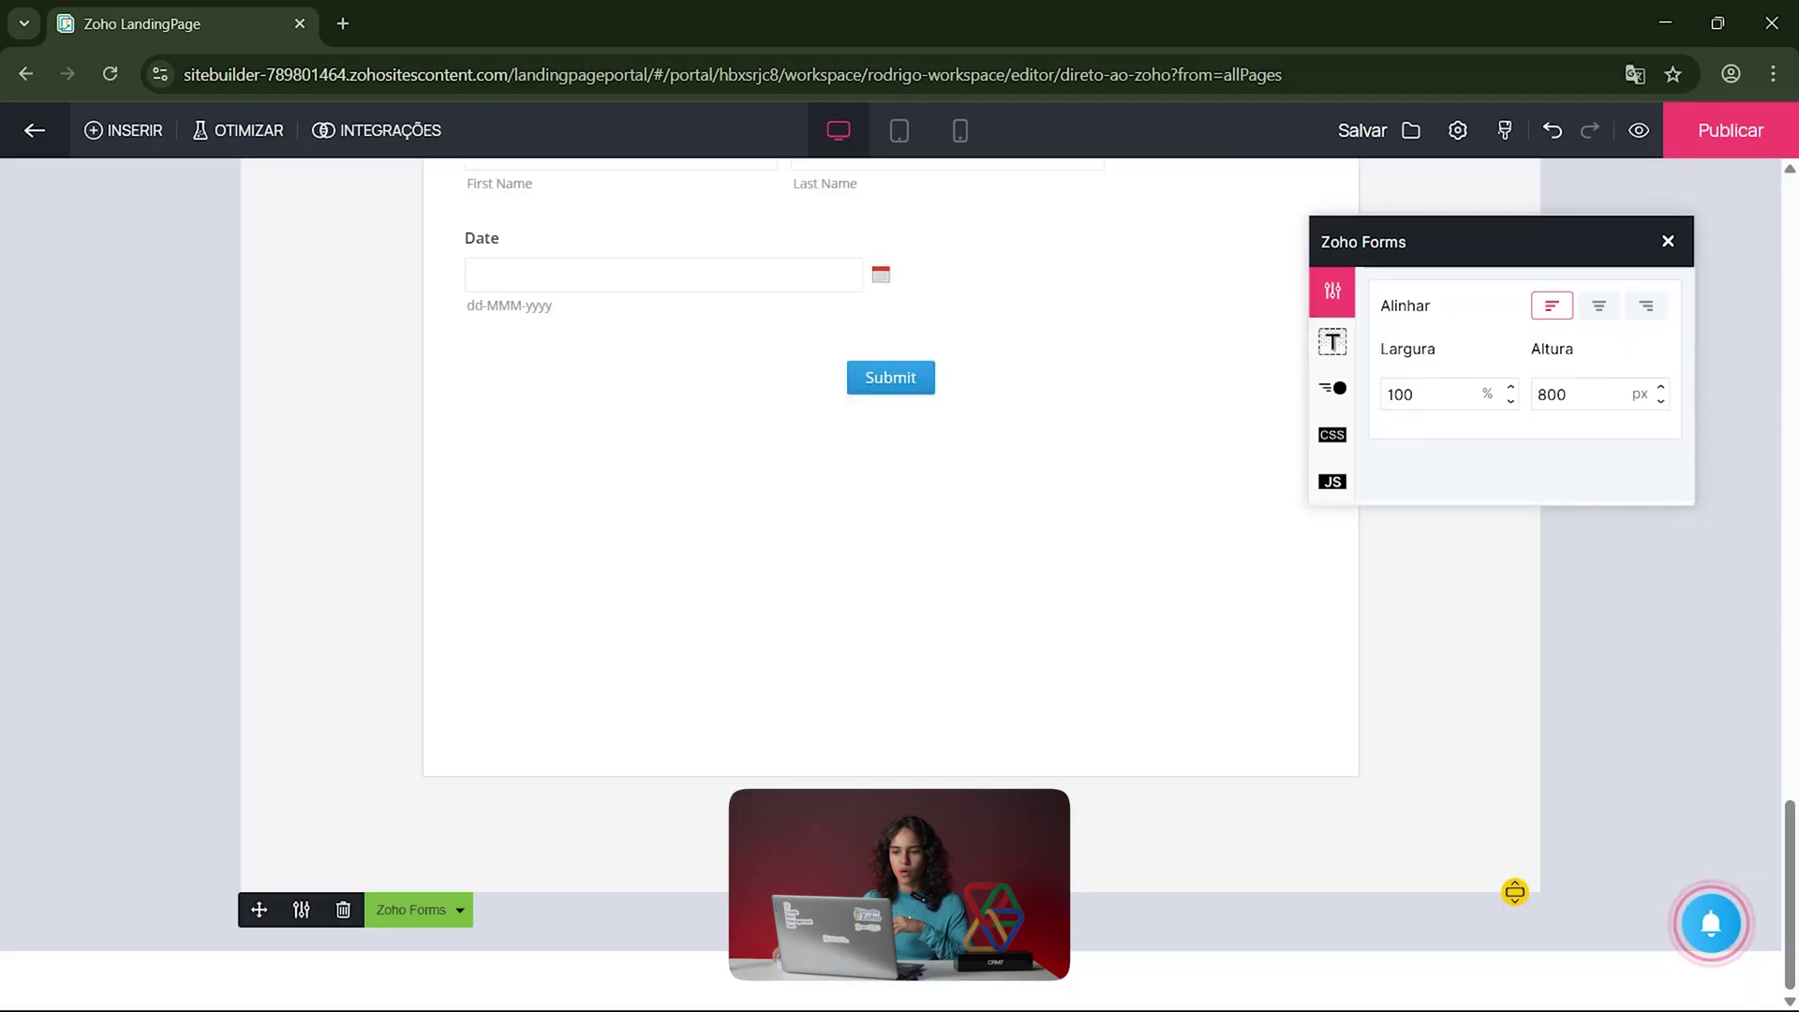
{"action": "left_click", "coordinate": [352, 541]}
{"action": "scroll", "coordinate": [356, 541], "scroll_direction": "up", "scroll_amount": 5}
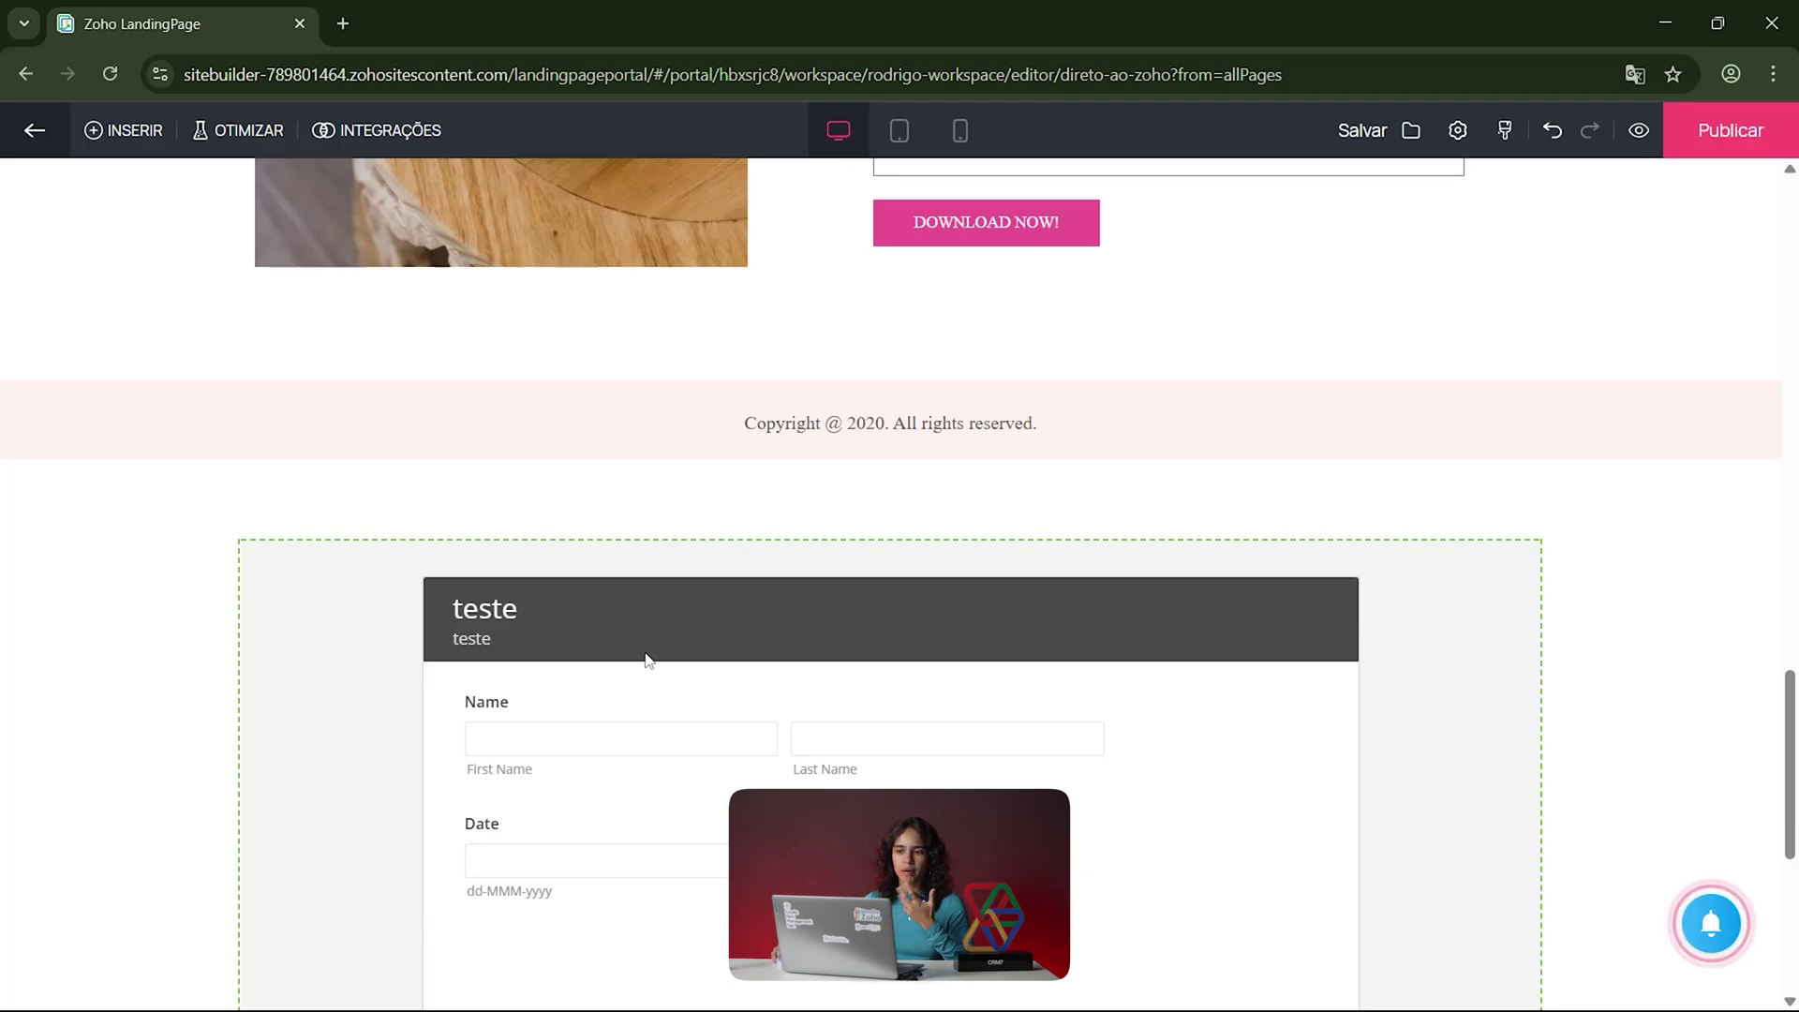
Step: Preview the page at tablet size and then at phone size
{"action": "left_click", "coordinate": [897, 153]}
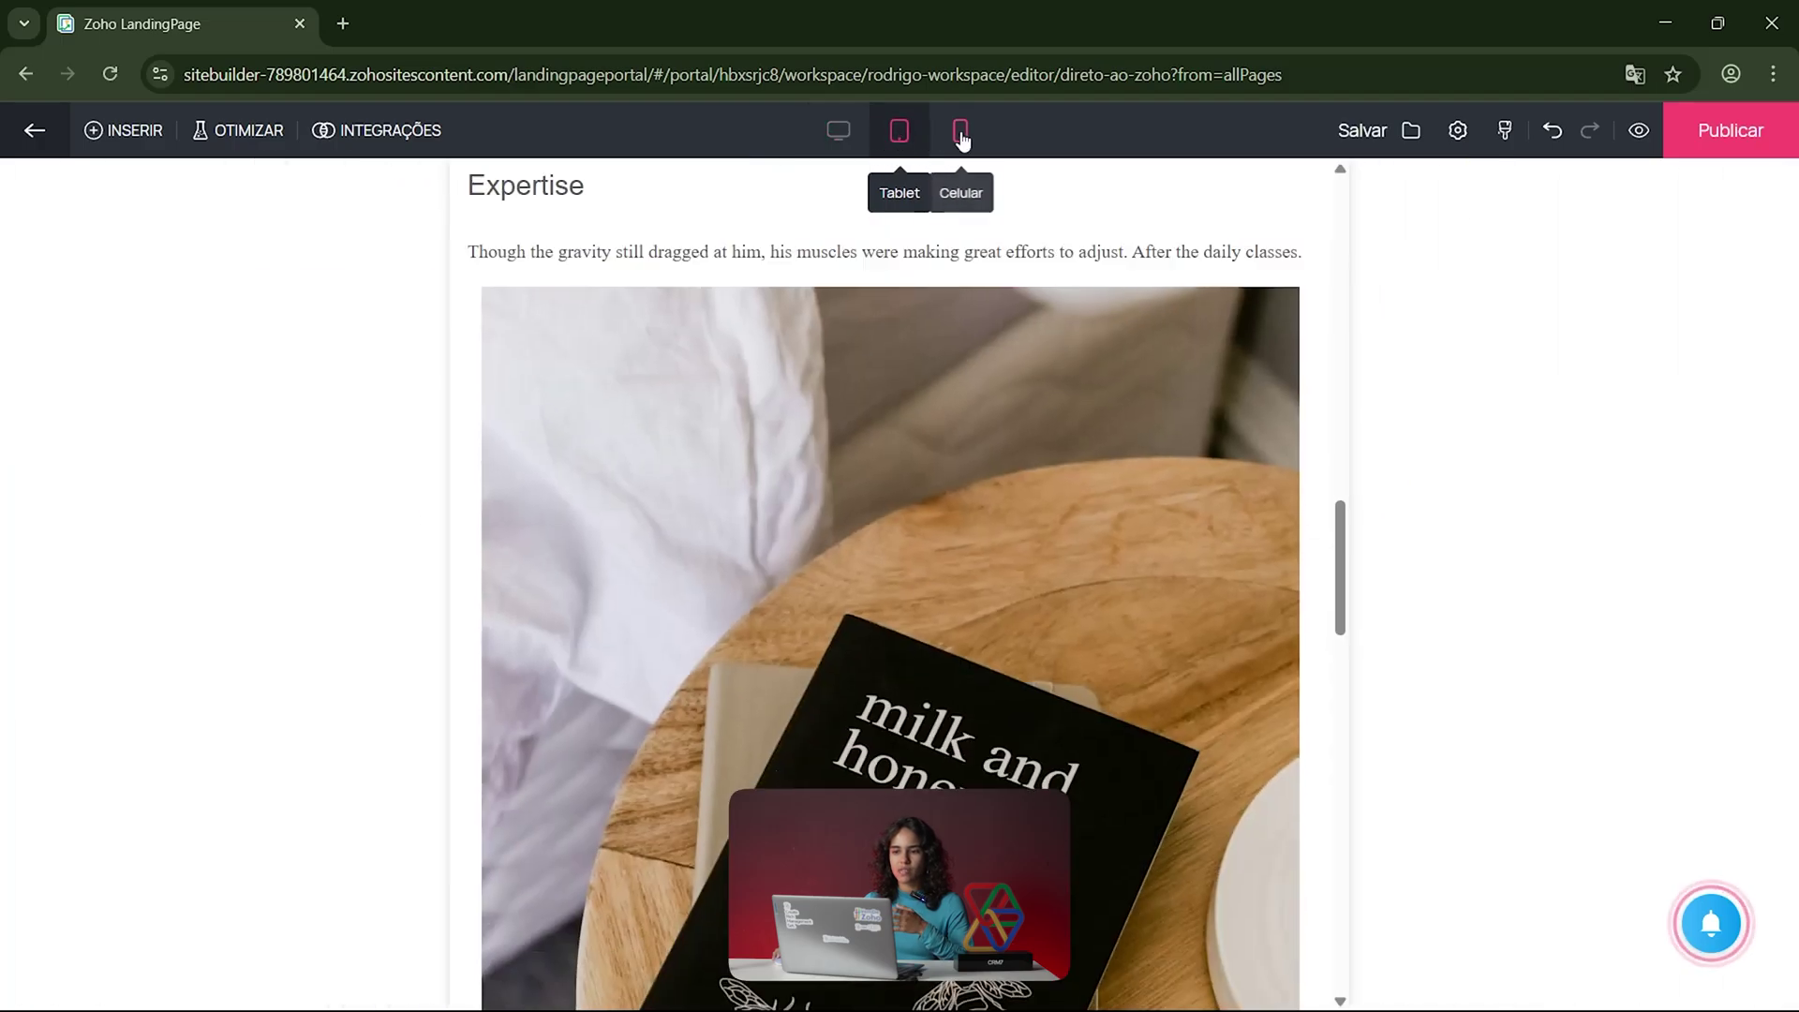
{"action": "left_click", "coordinate": [960, 132]}
{"action": "scroll", "coordinate": [888, 512], "scroll_direction": "up", "scroll_amount": 3}
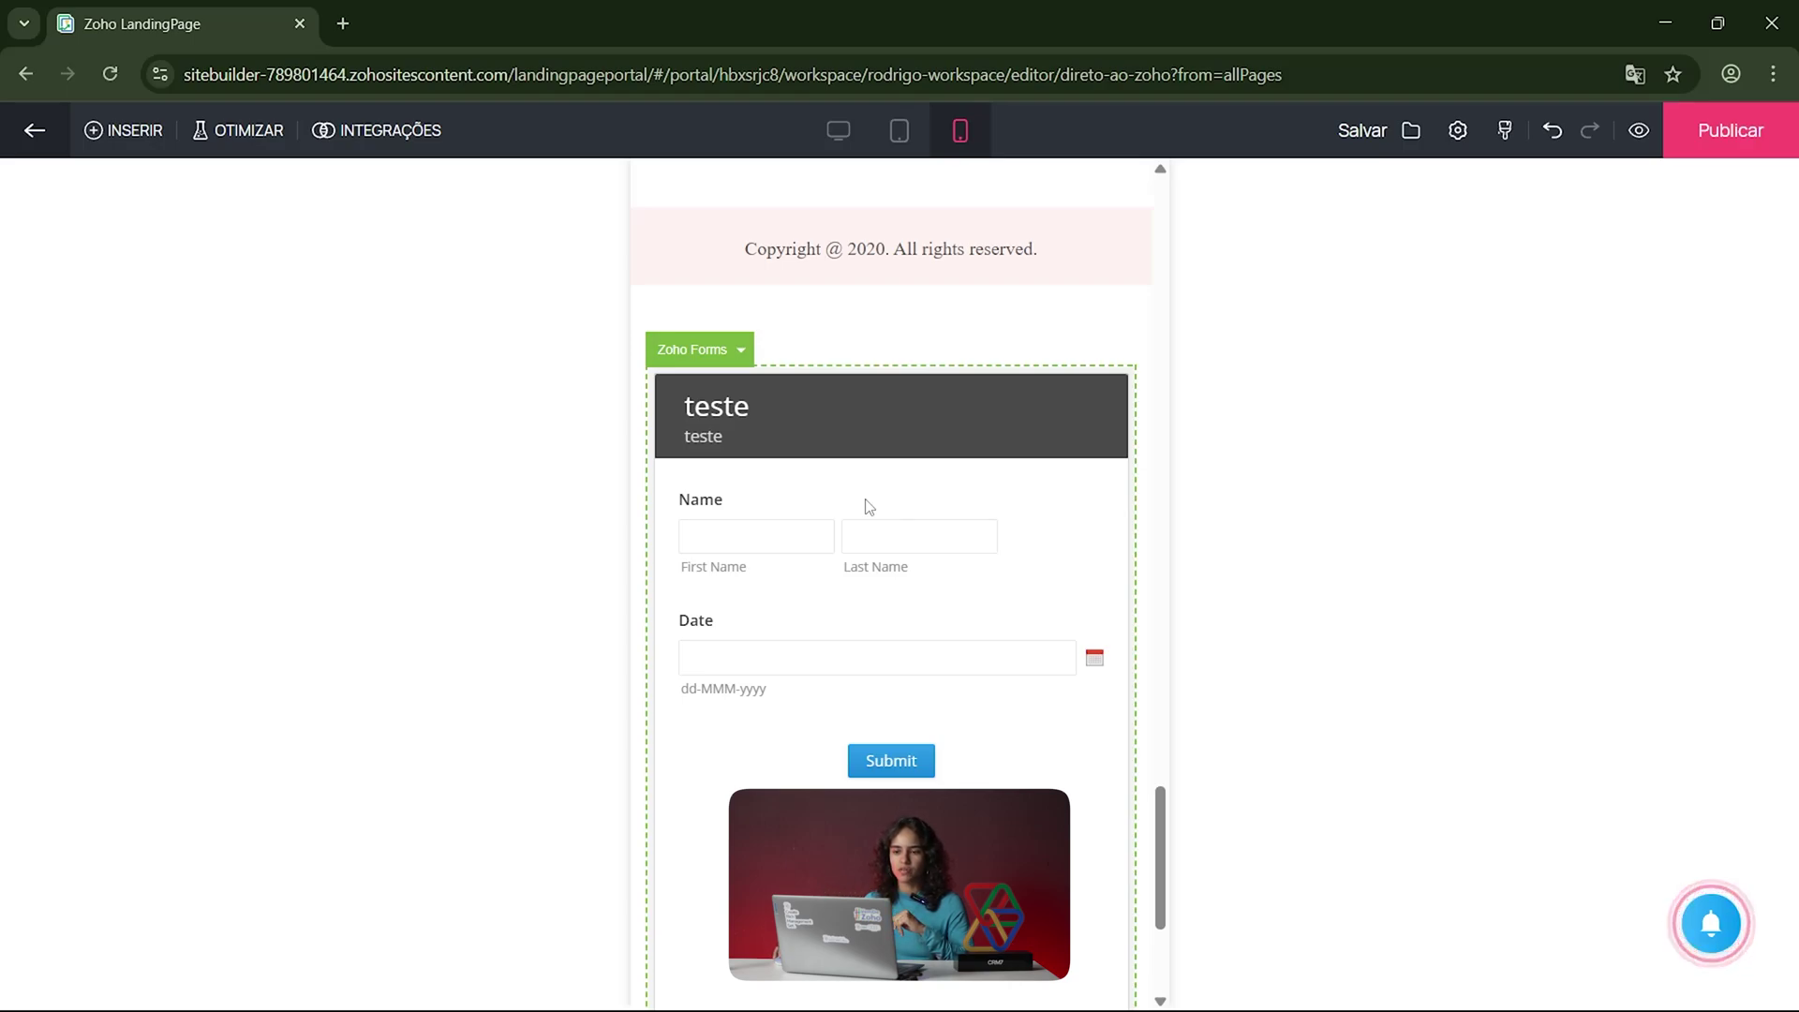
Step: Give the embedded form block a solid background colour
{"action": "left_click", "coordinate": [766, 367]}
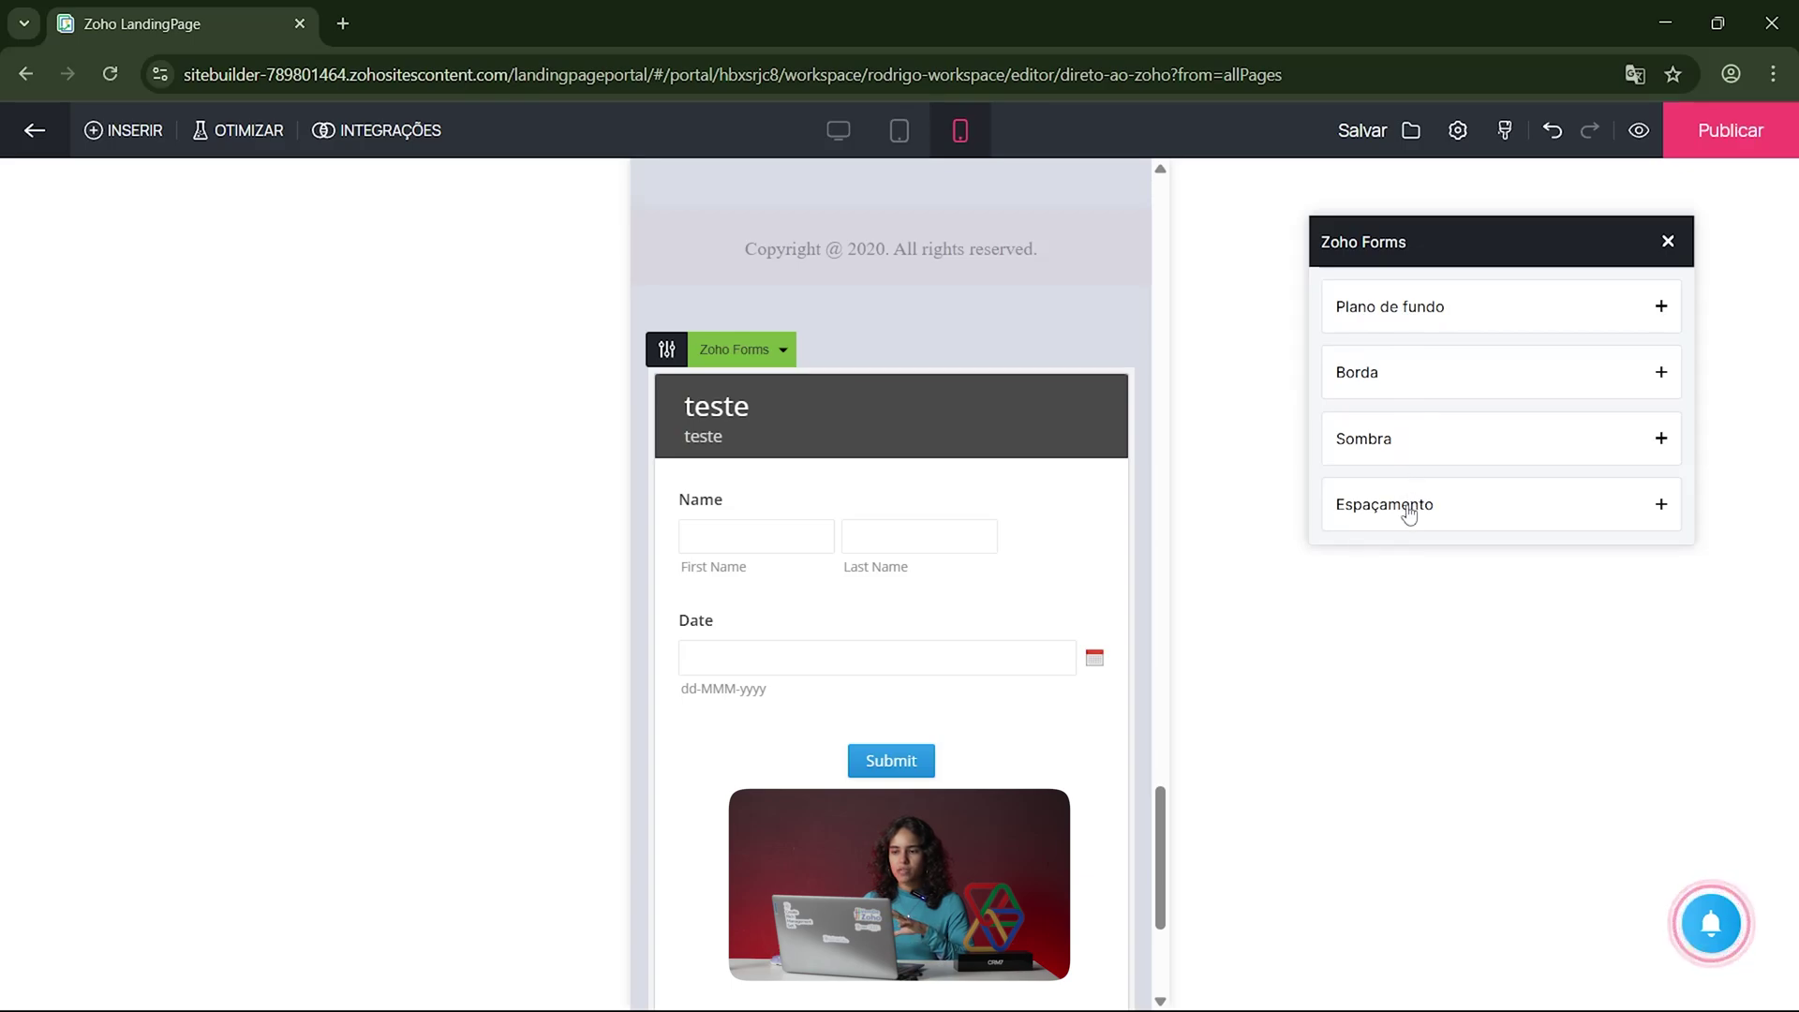
{"action": "left_click", "coordinate": [1442, 309]}
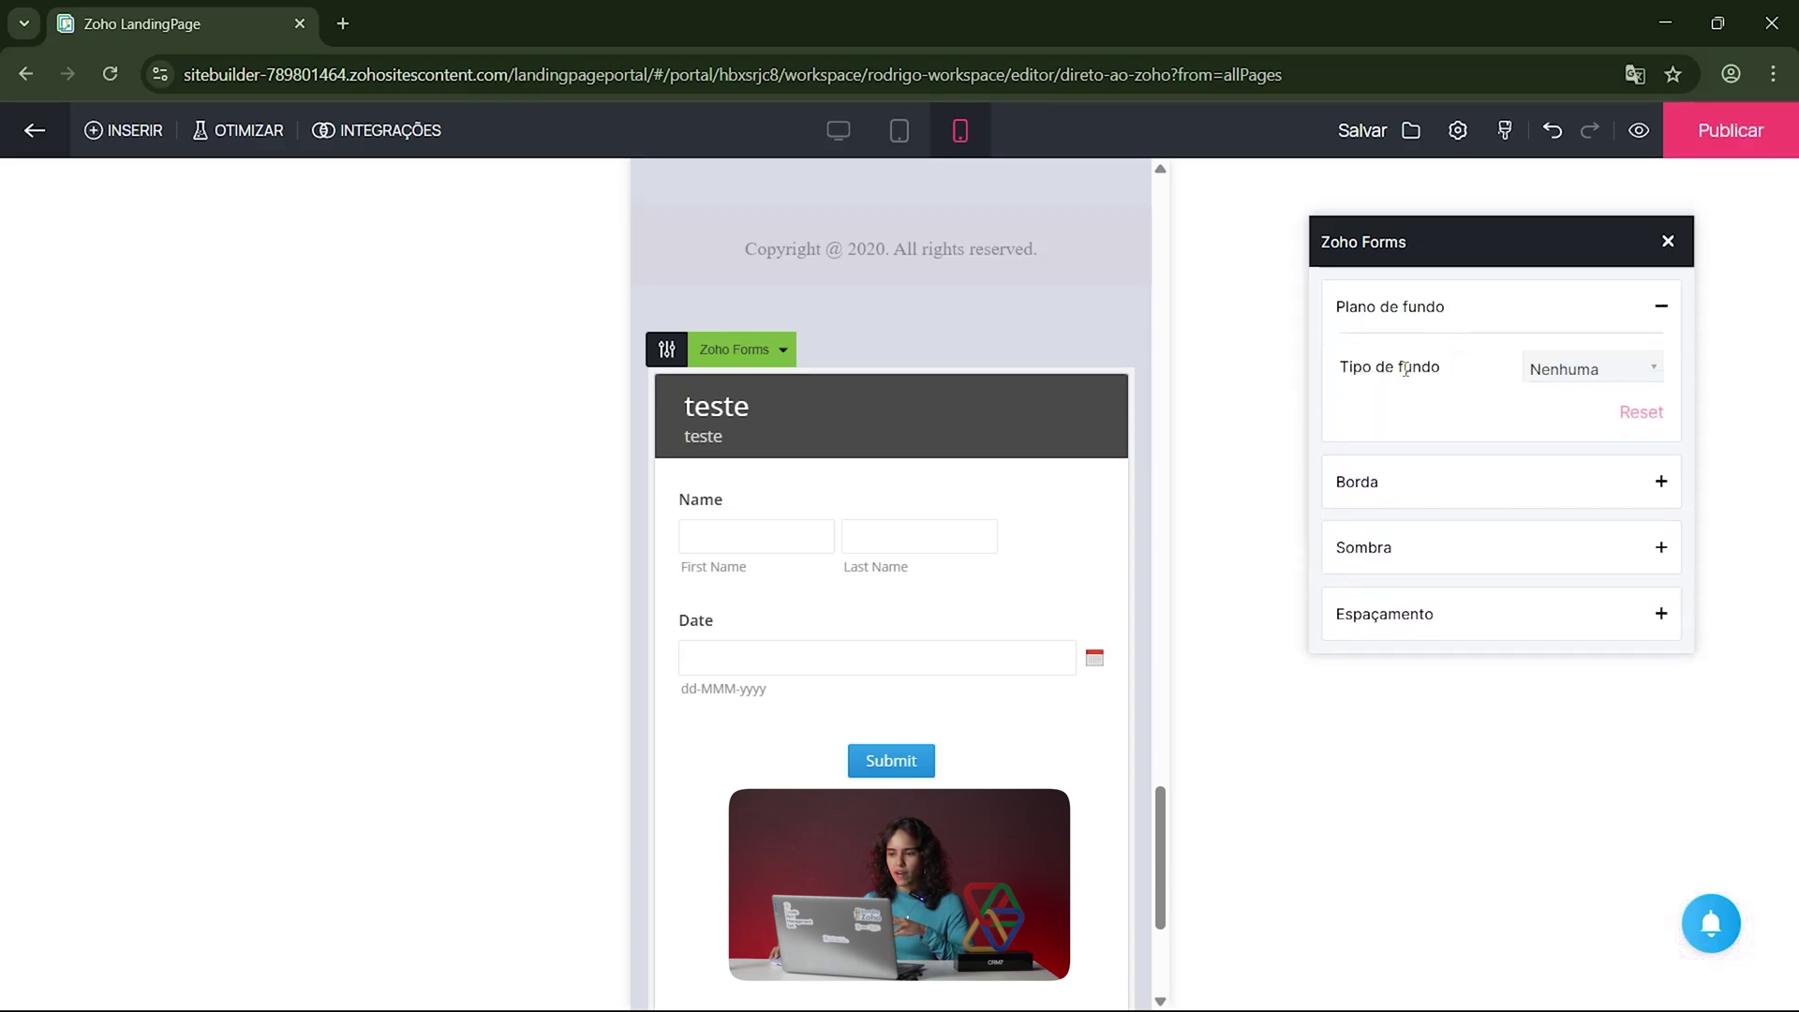
{"action": "left_click", "coordinate": [1588, 368]}
{"action": "left_click", "coordinate": [1568, 426]}
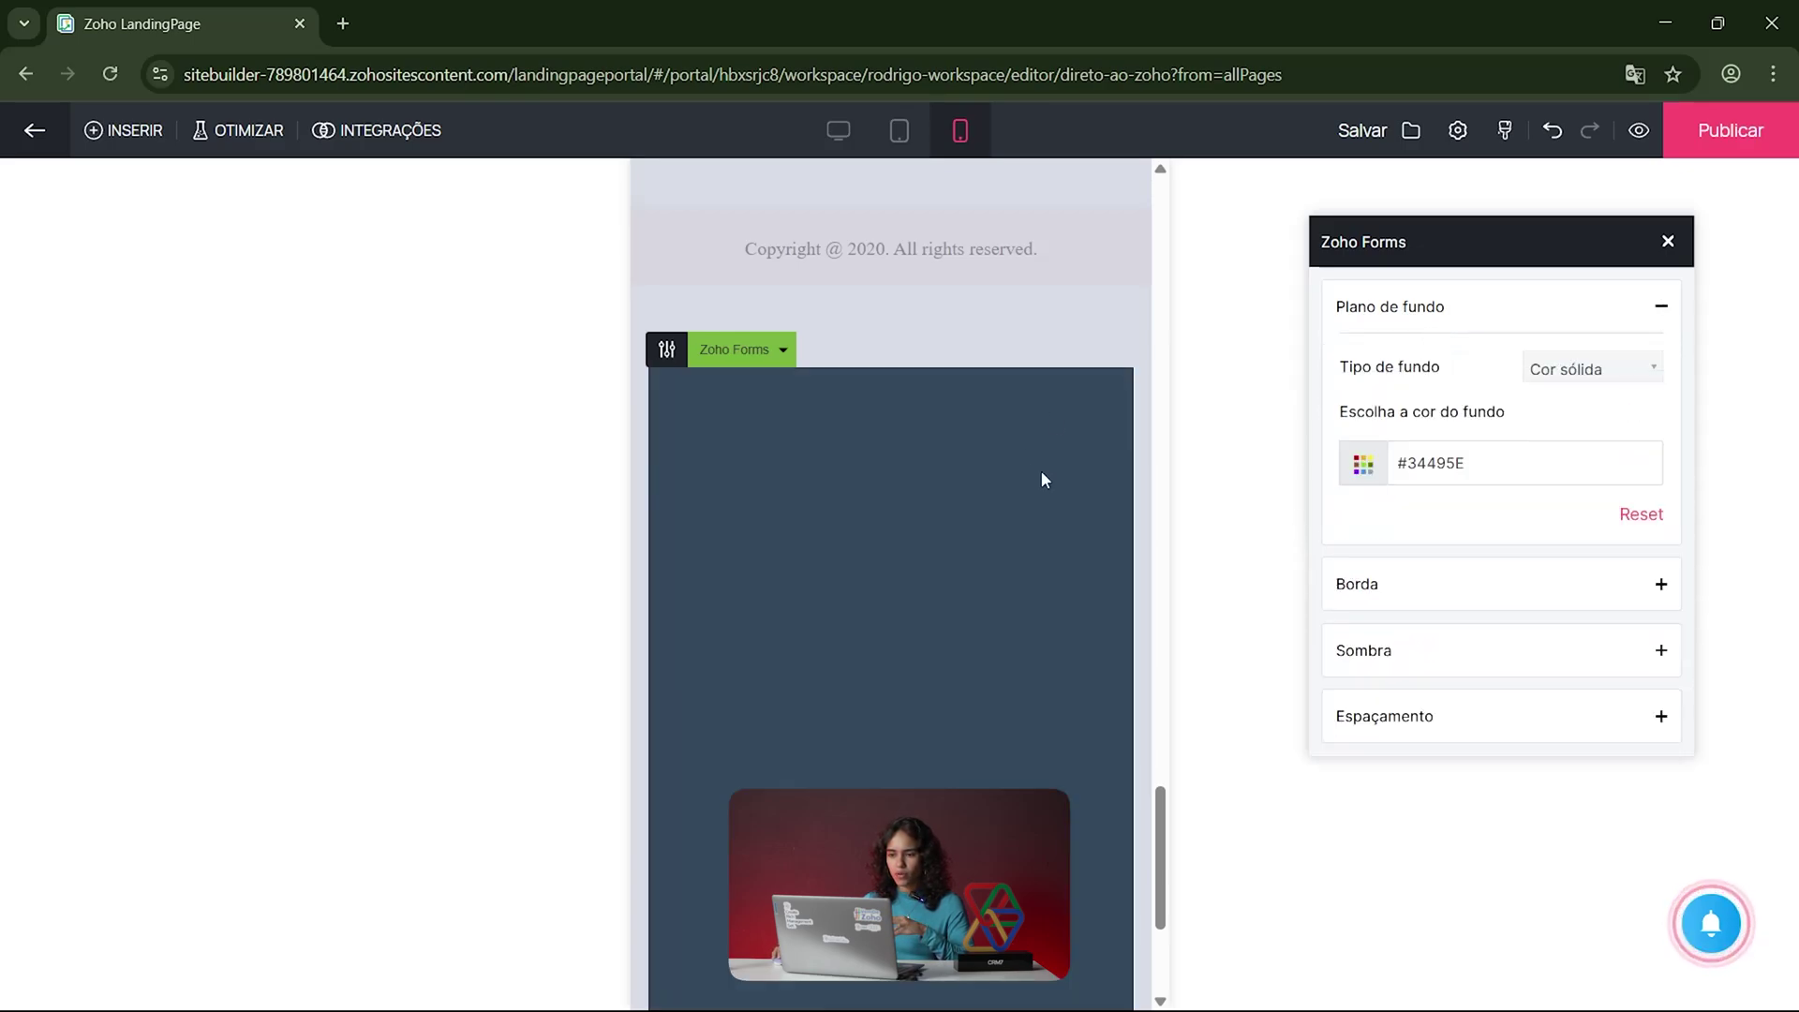
{"action": "left_click", "coordinate": [1038, 387]}
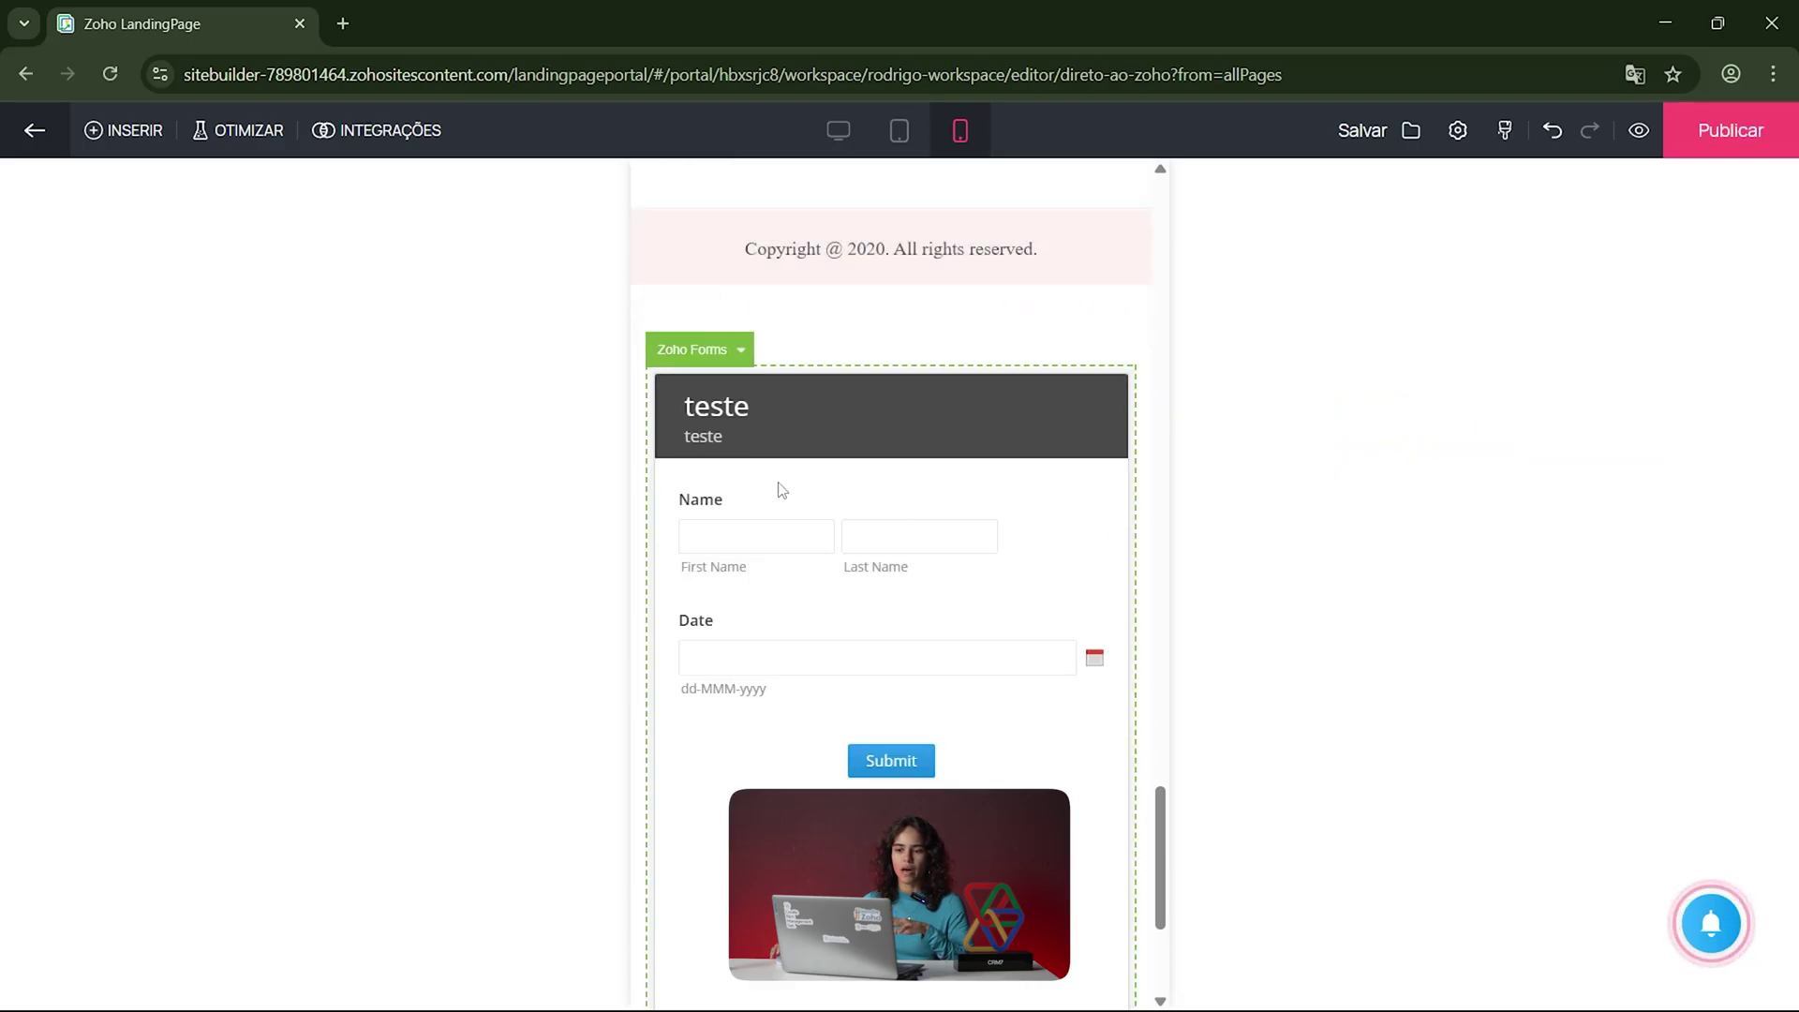
Step: Return the preview to desktop layout and scroll down to the copyright footer
{"action": "left_click", "coordinate": [838, 131]}
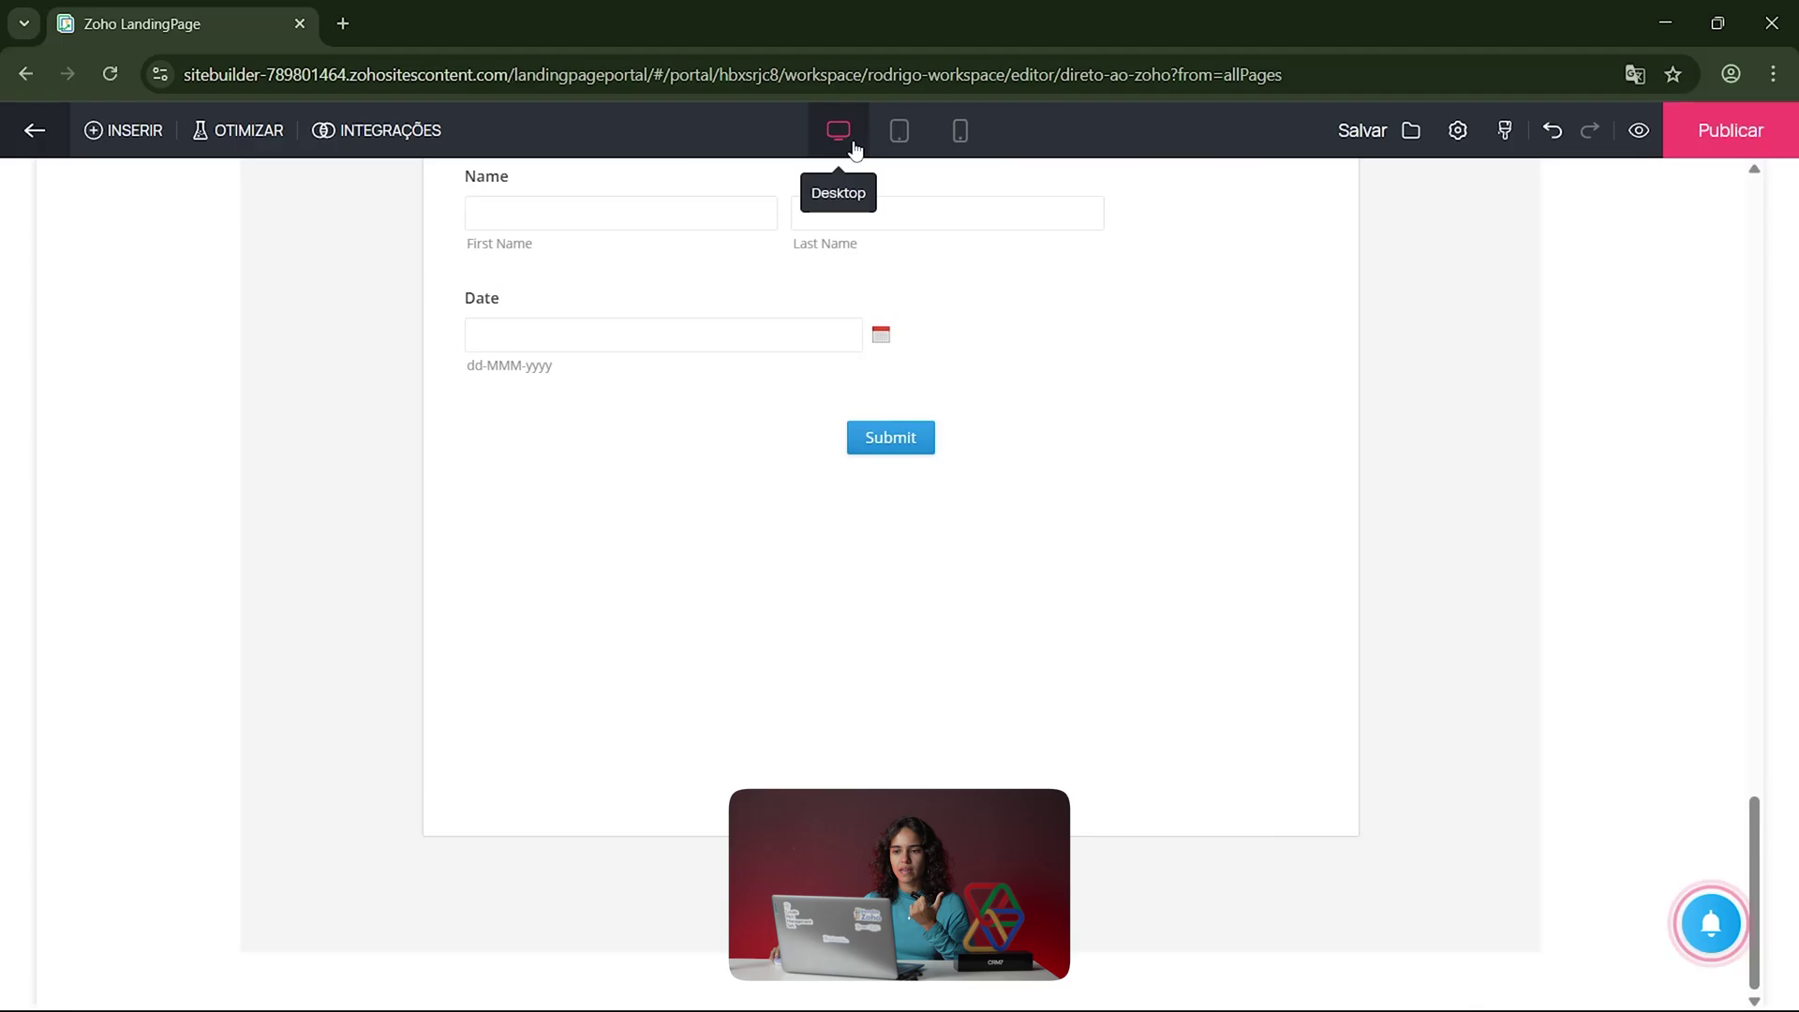
{"action": "scroll", "coordinate": [840, 436], "scroll_direction": "up", "scroll_amount": 10}
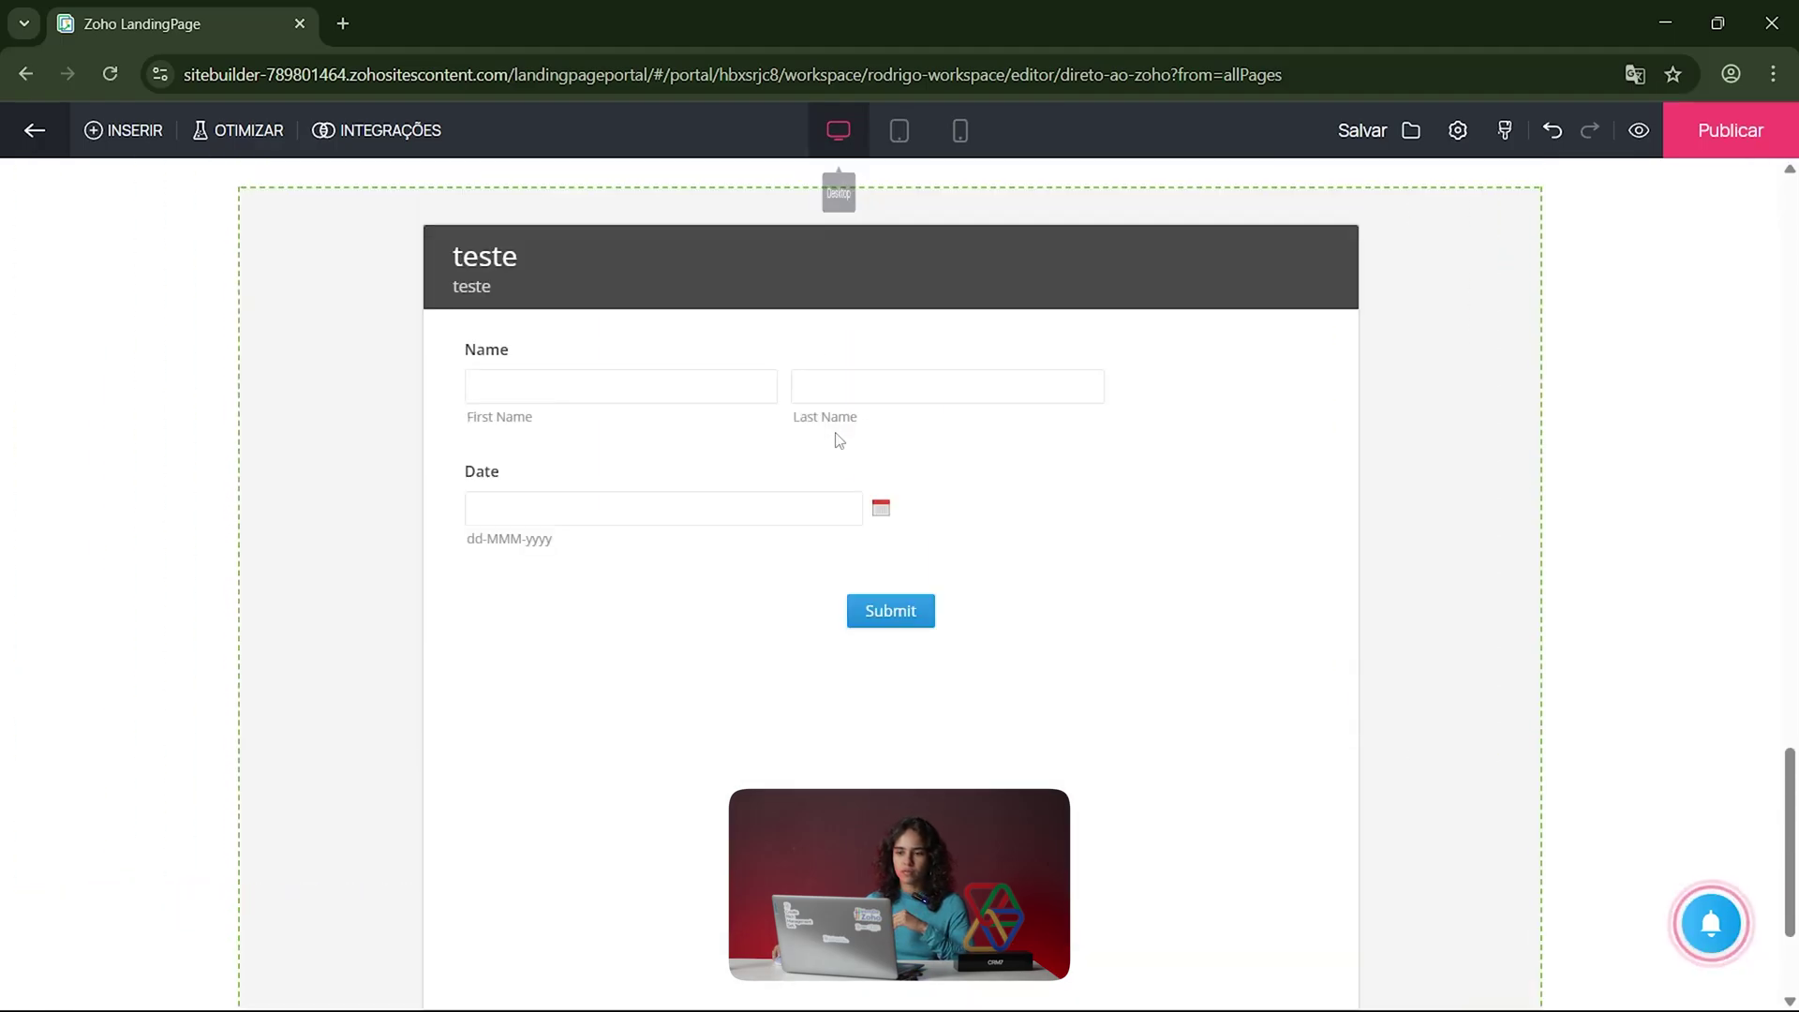
{"action": "scroll", "coordinate": [763, 535], "scroll_direction": "down", "scroll_amount": 1}
{"action": "scroll", "coordinate": [766, 540], "scroll_direction": "down", "scroll_amount": 2}
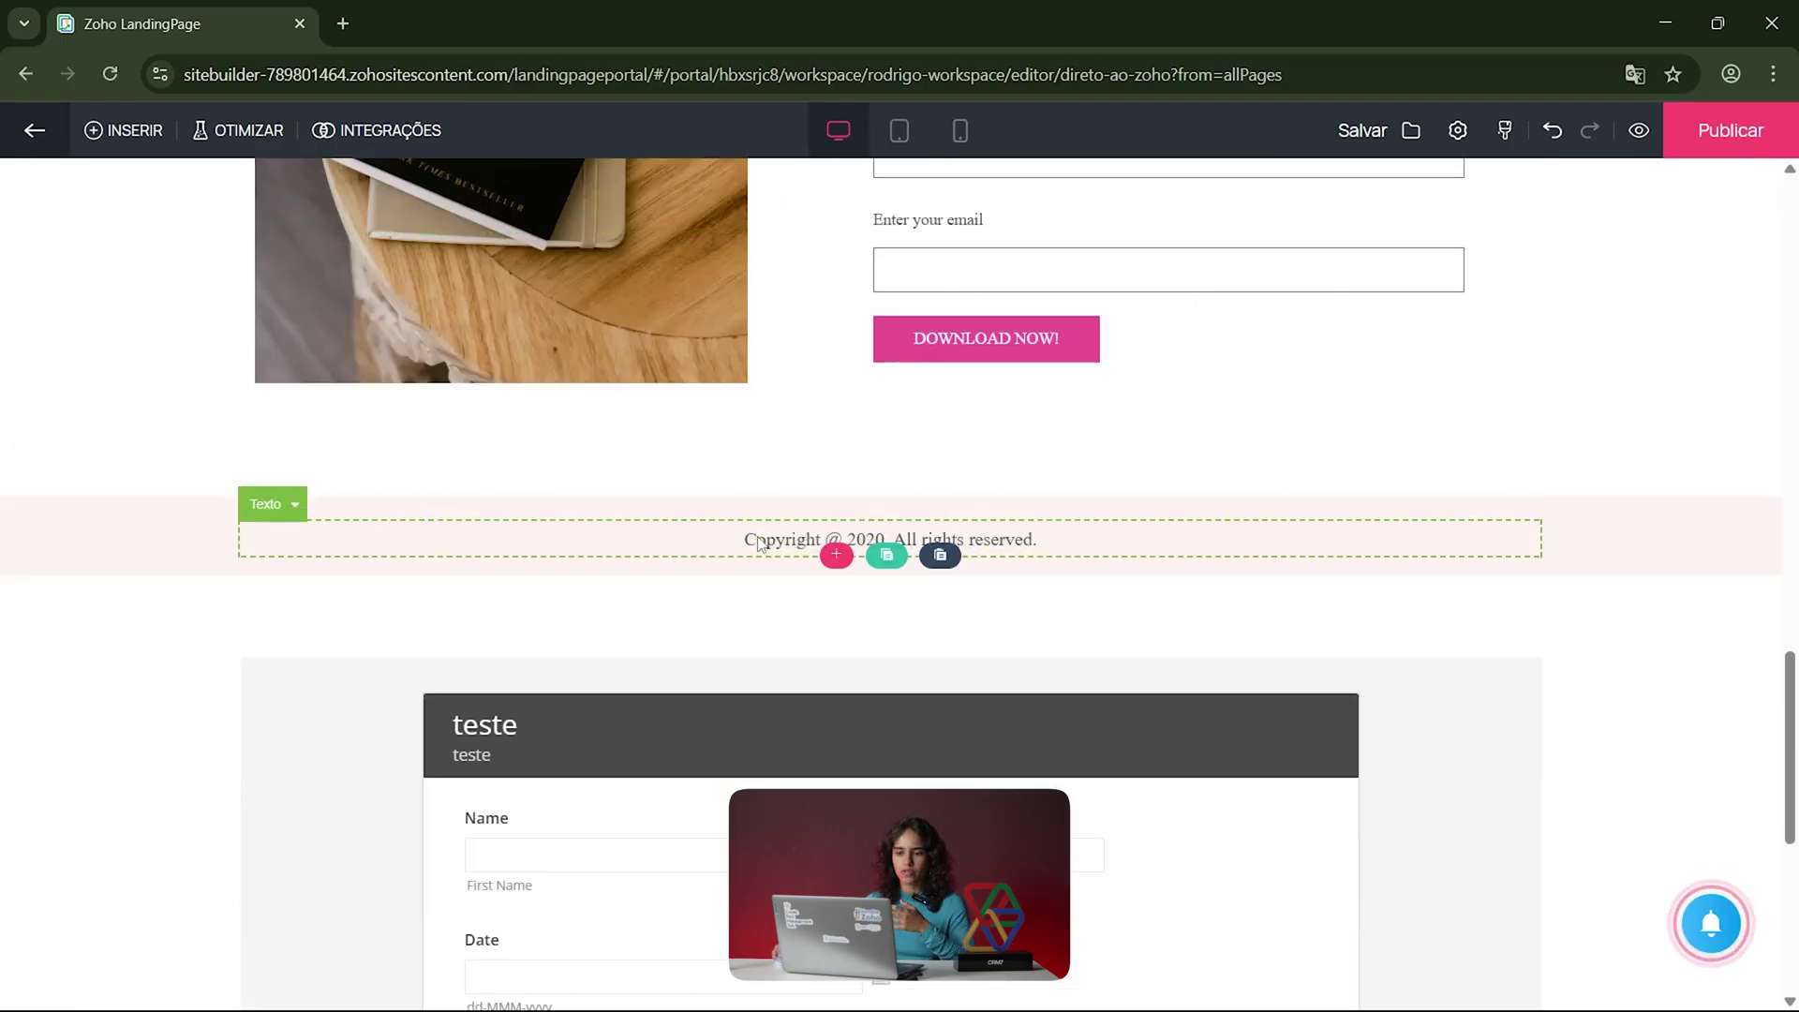
Step: Insert a Zoho Bookings widget linked to the TheBrand workspace
{"action": "left_click", "coordinate": [113, 131]}
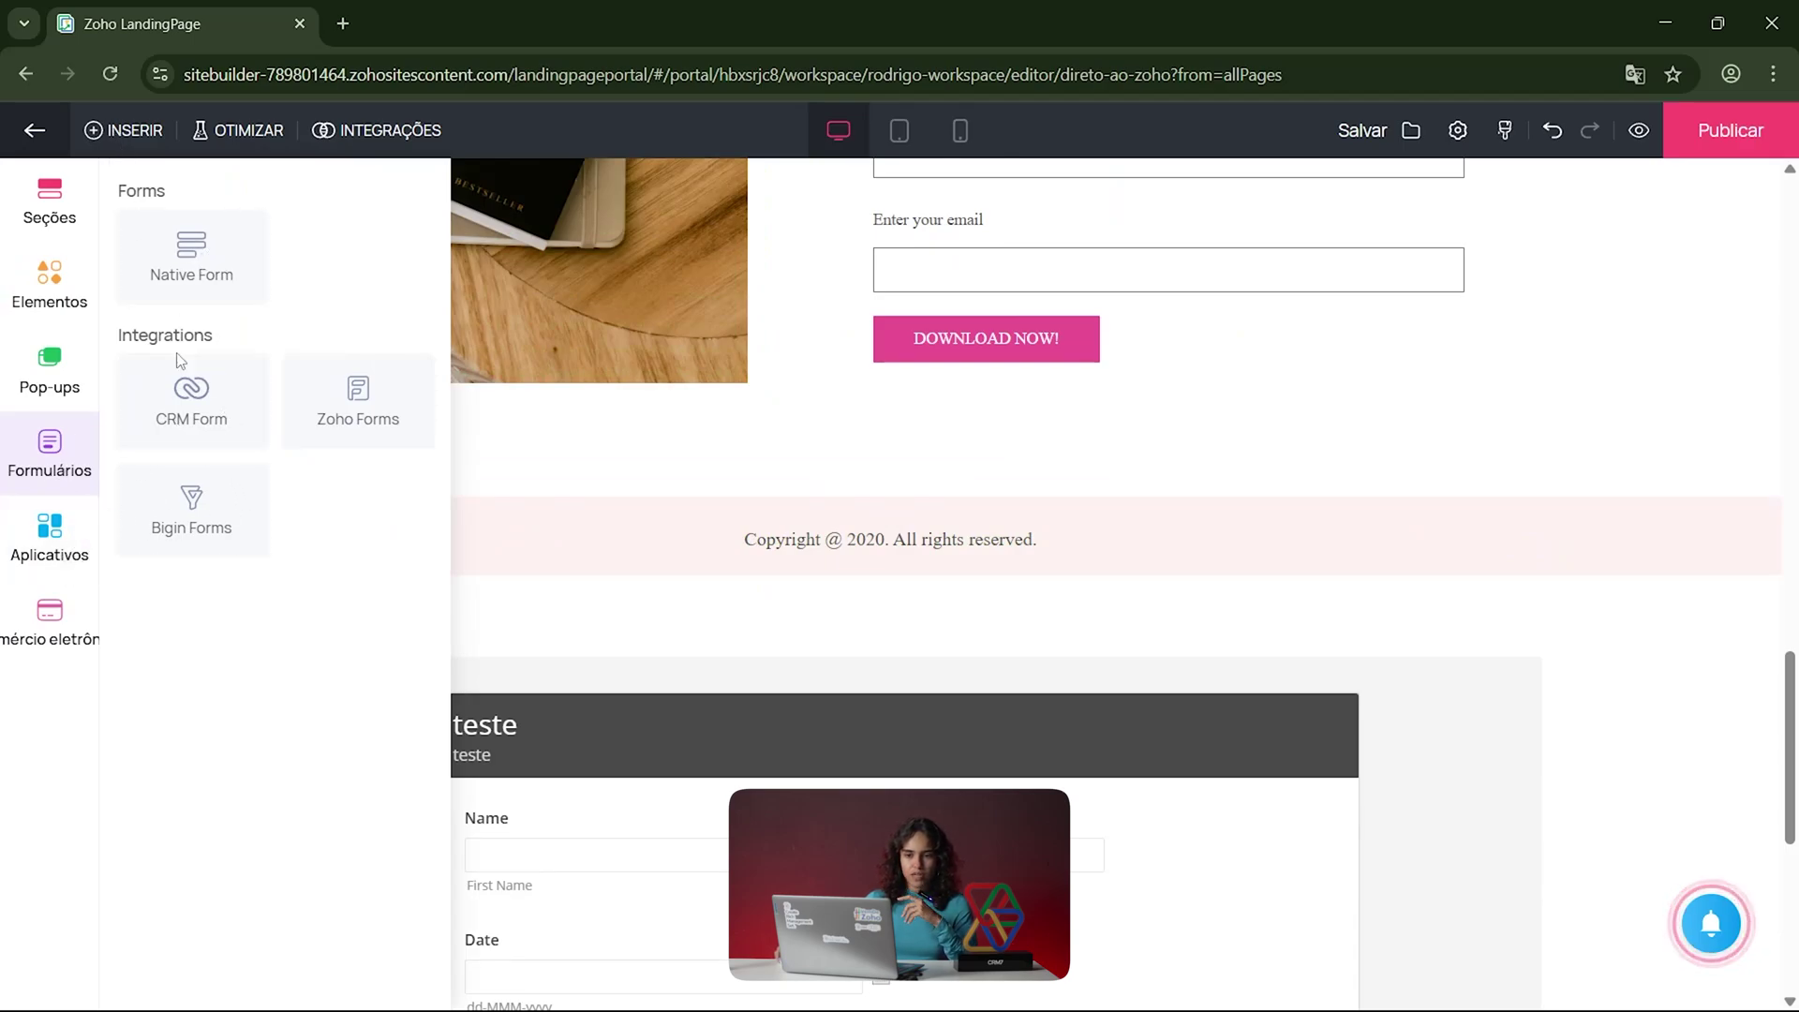
{"action": "left_click", "coordinate": [56, 539]}
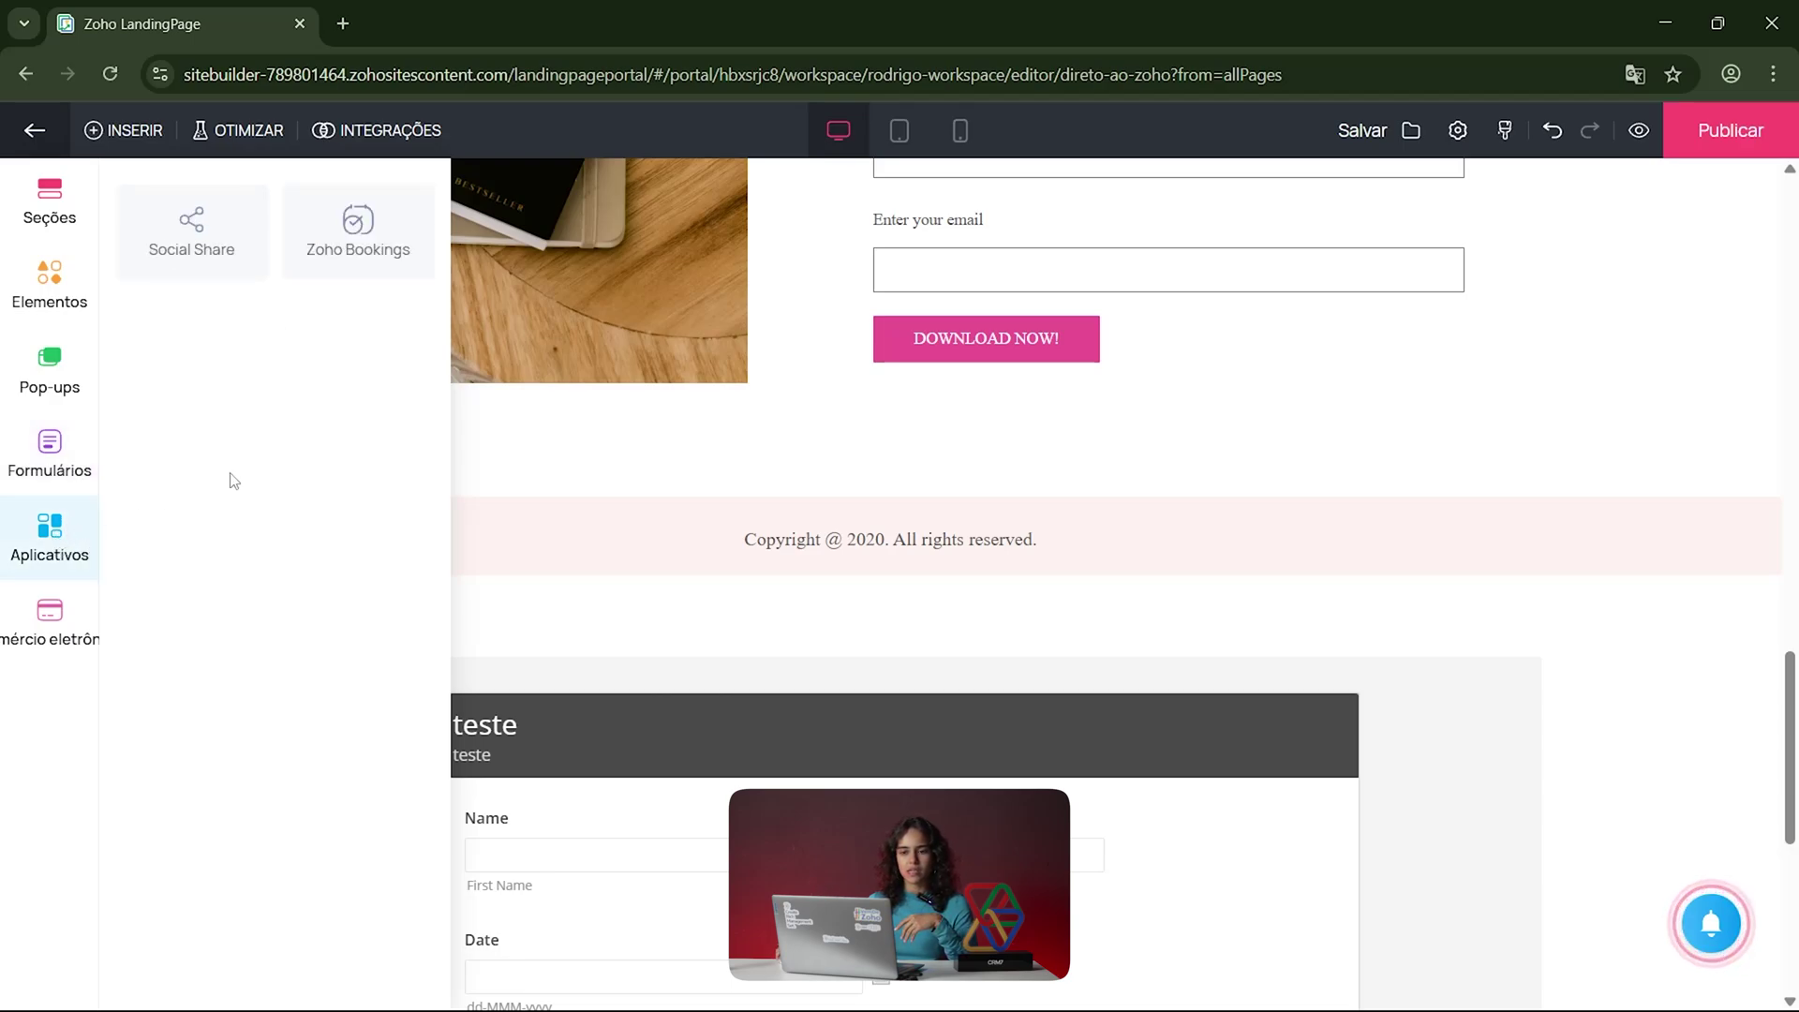
{"action": "left_click", "coordinate": [370, 242]}
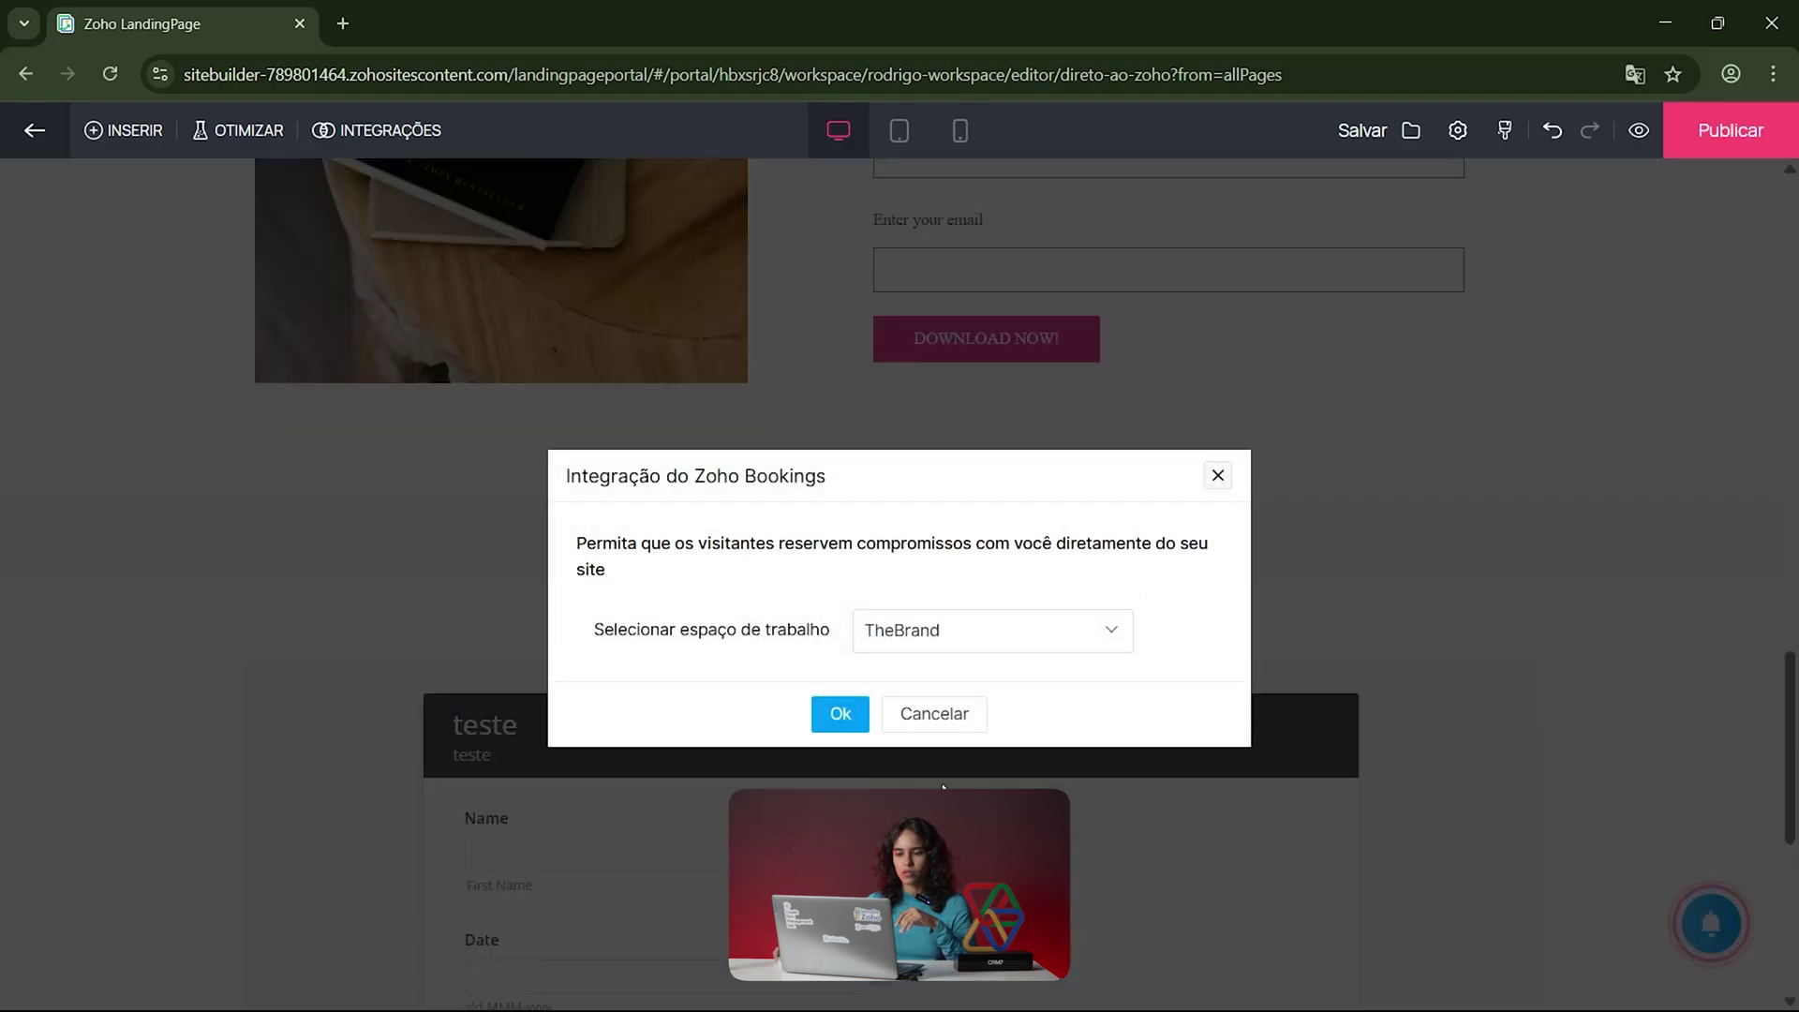
{"action": "left_click", "coordinate": [993, 630]}
{"action": "left_click", "coordinate": [817, 717]}
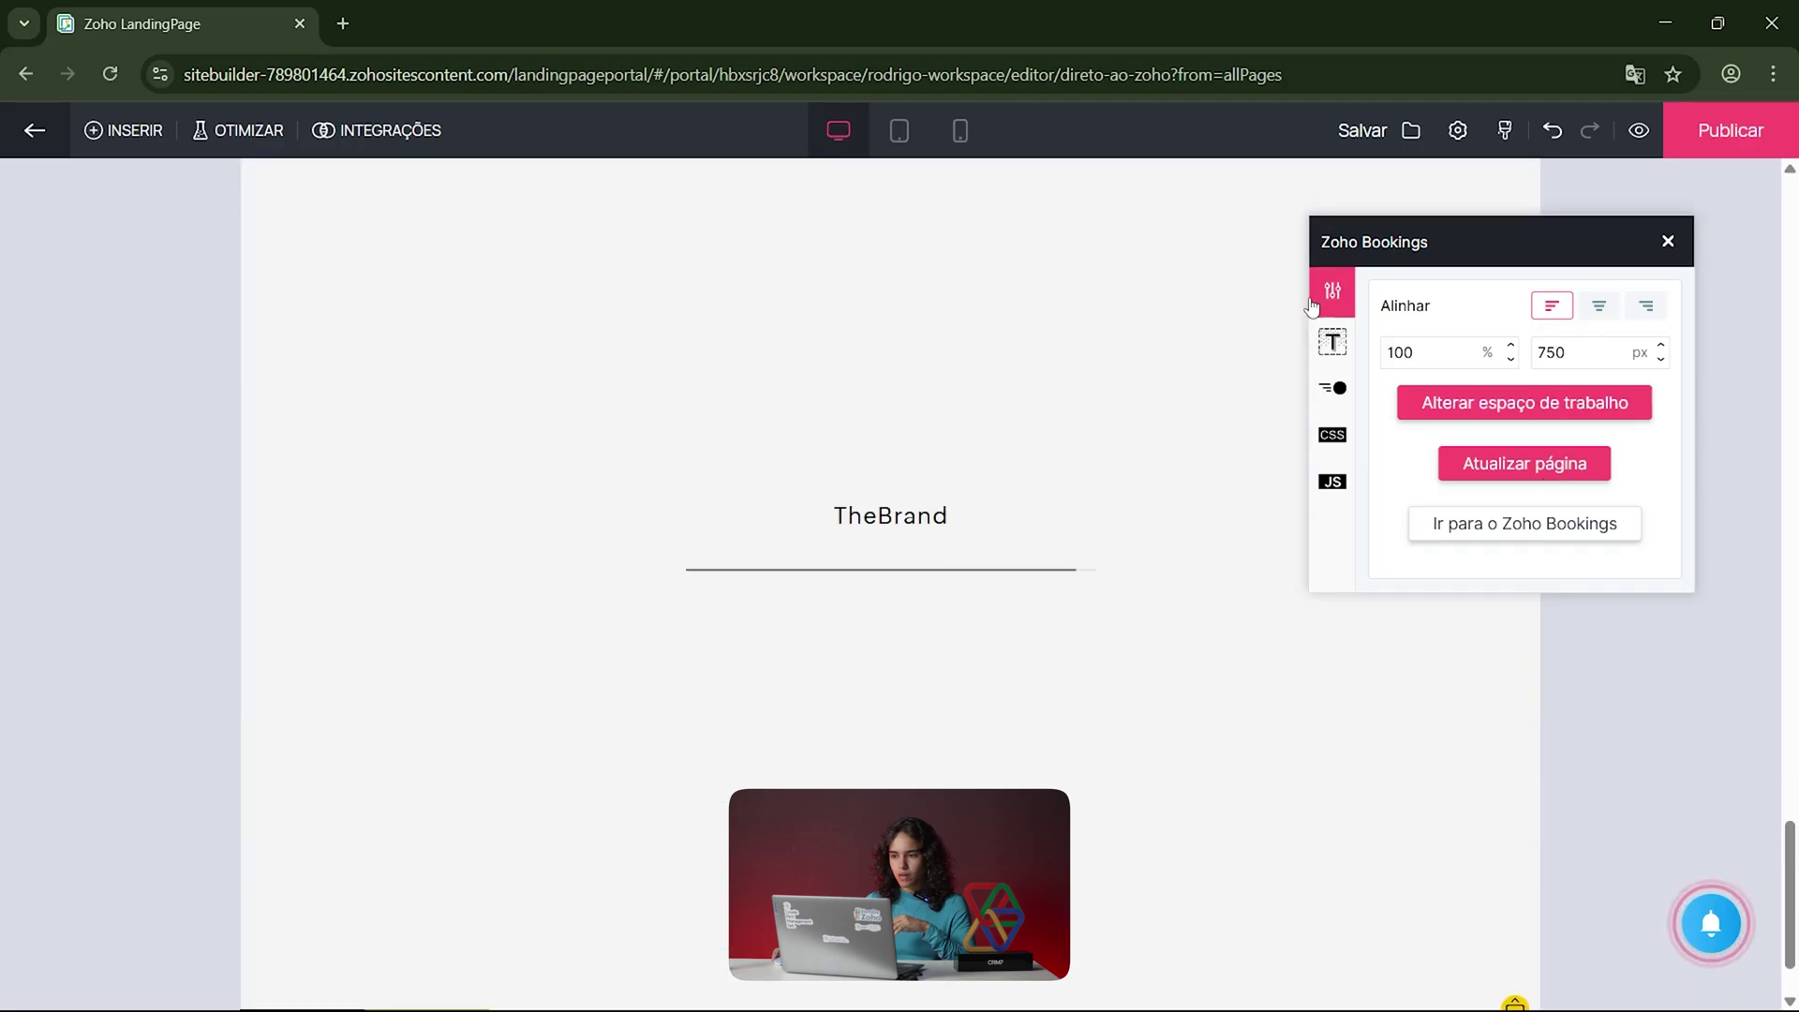
Step: Align the booking widget to the right and review its style and custom CSS options
{"action": "double_click", "coordinate": [1443, 356]}
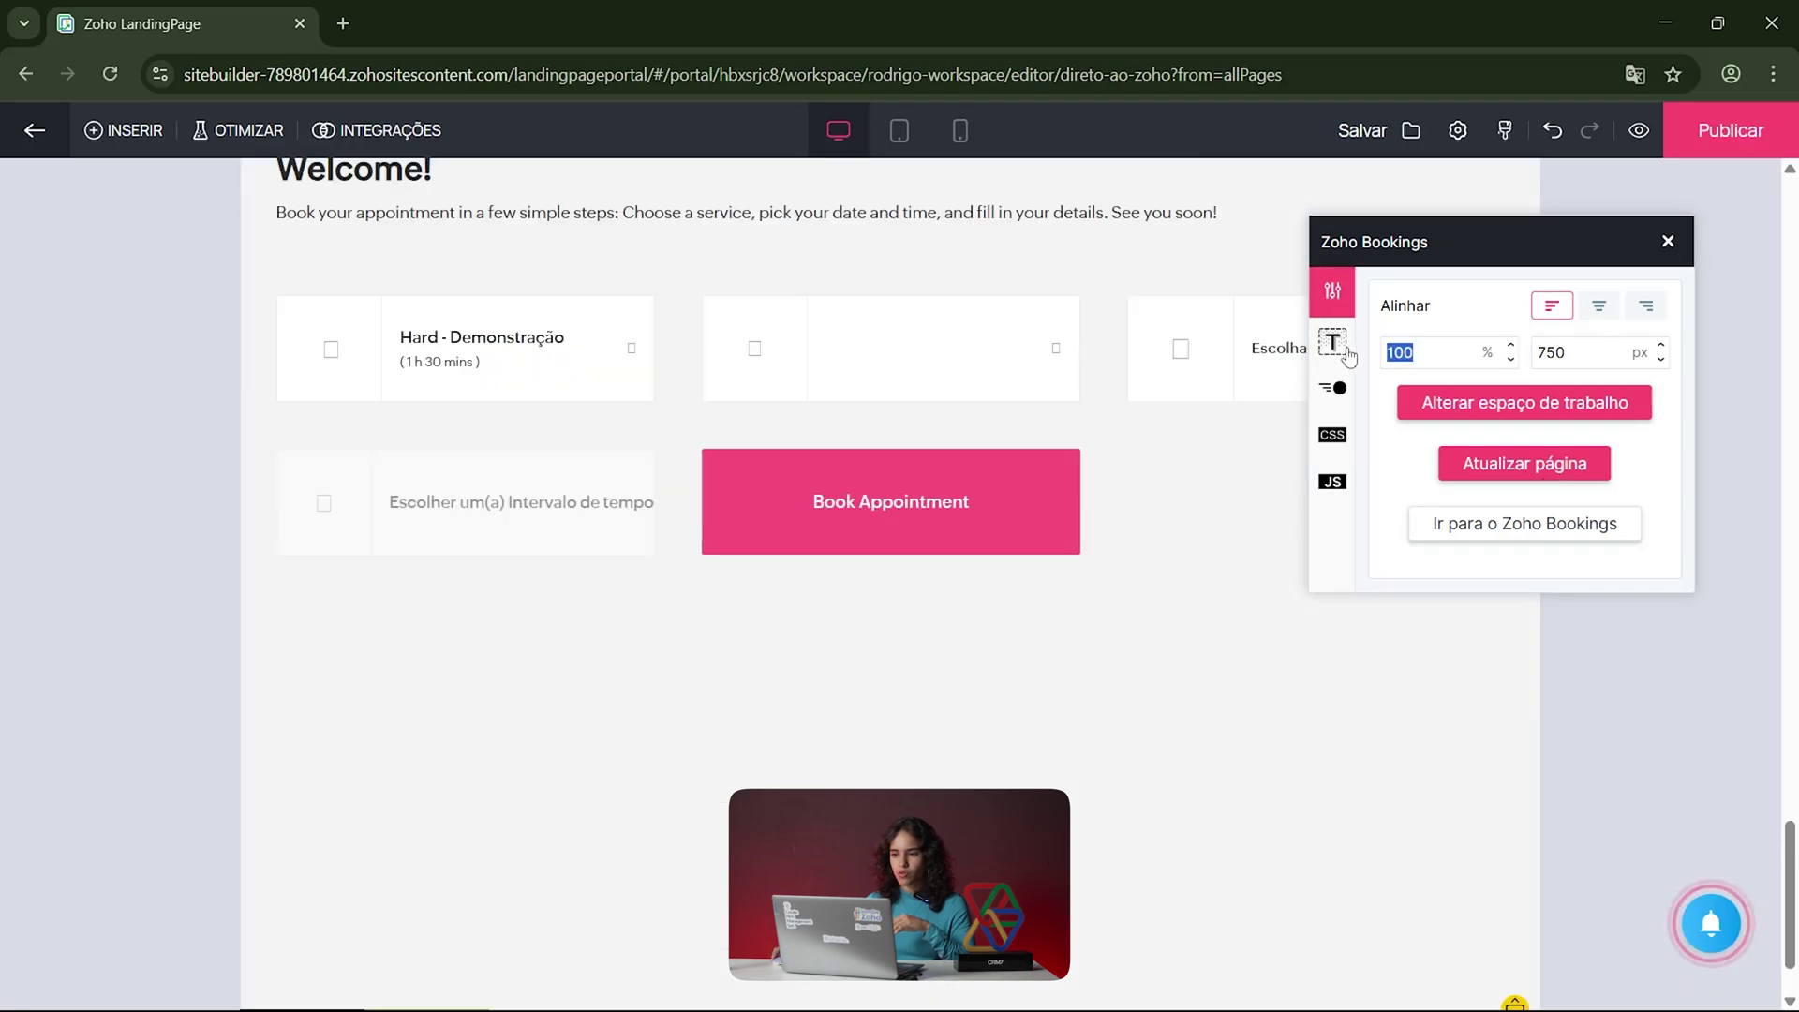
{"action": "left_click", "coordinate": [1450, 360]}
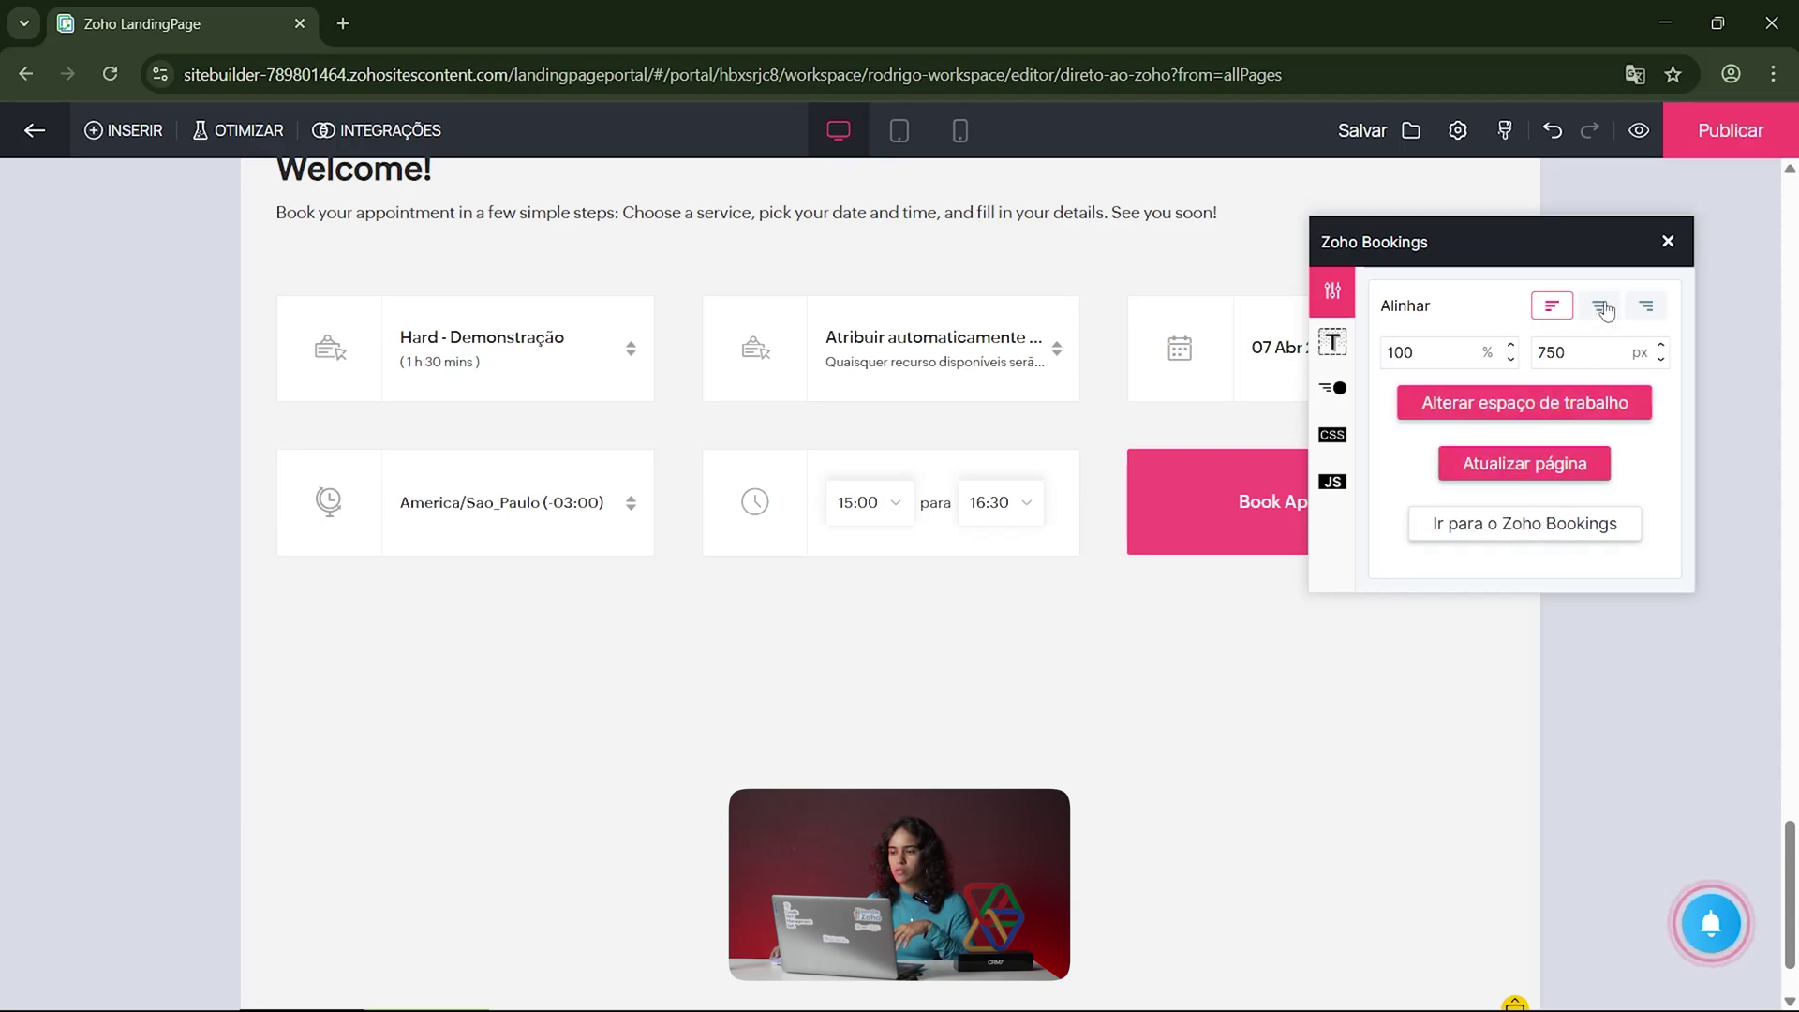
{"action": "left_click", "coordinate": [1645, 305]}
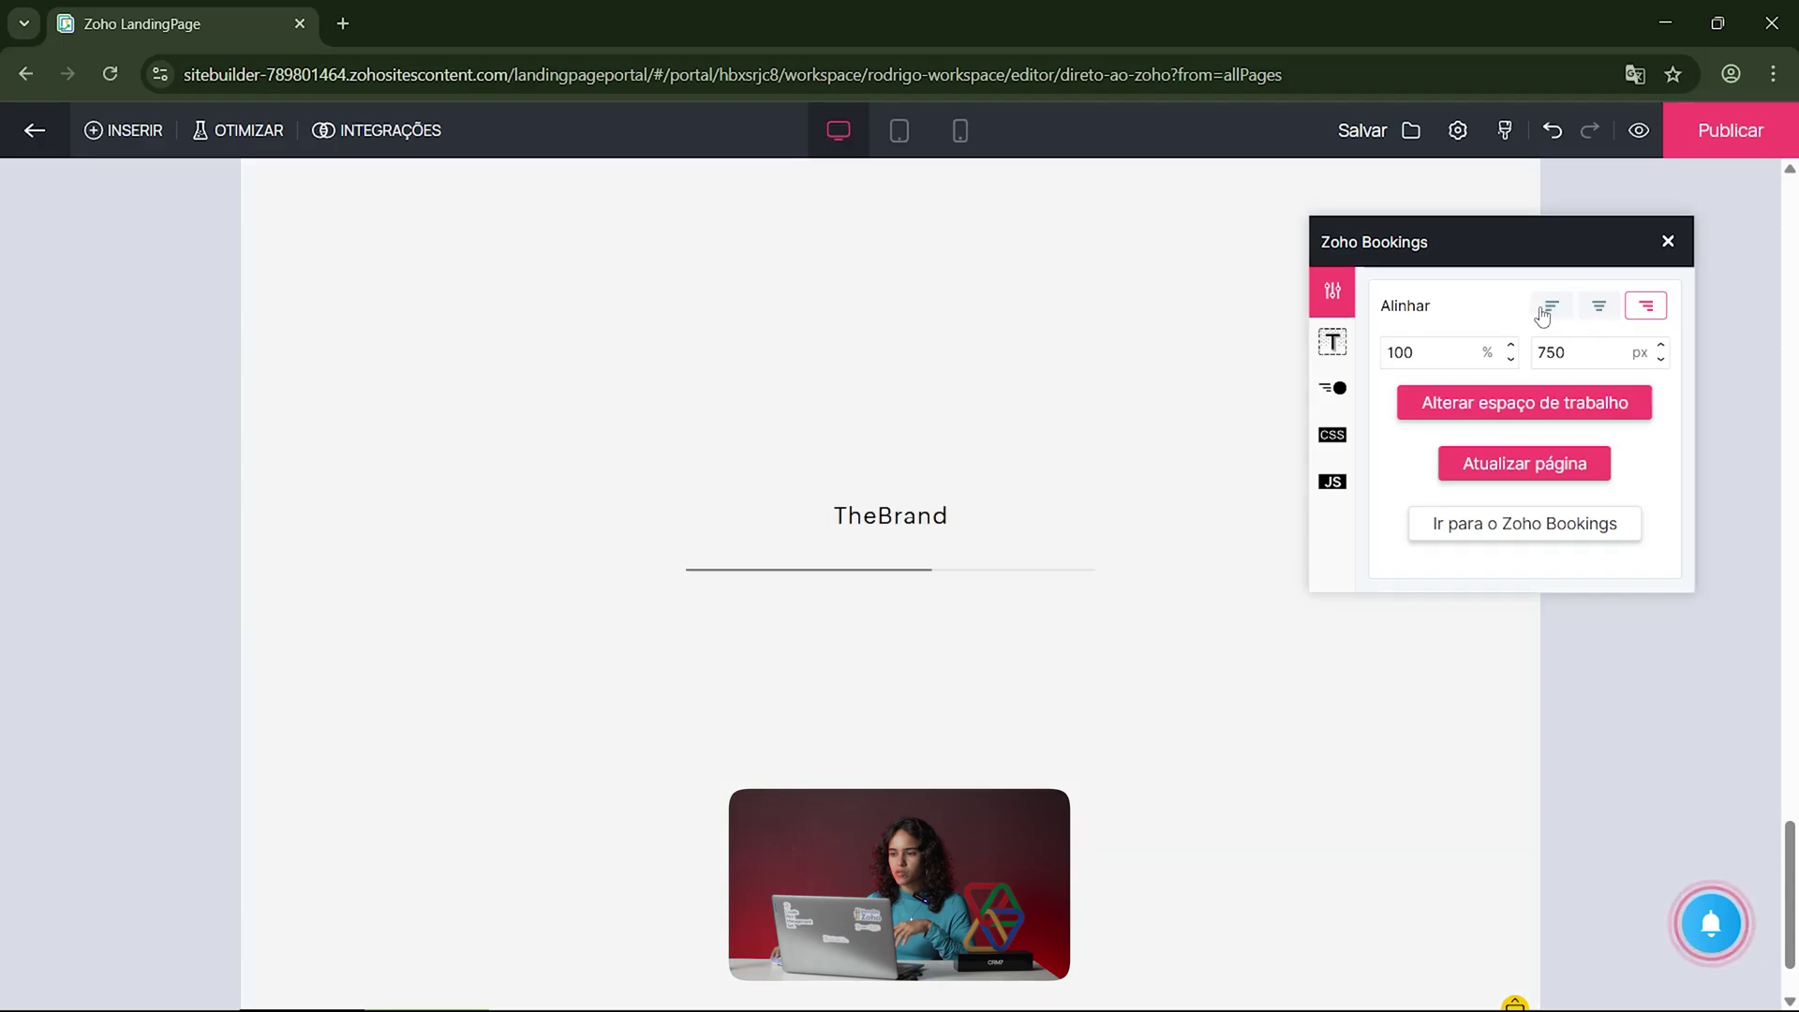
{"action": "left_click", "coordinate": [1333, 344]}
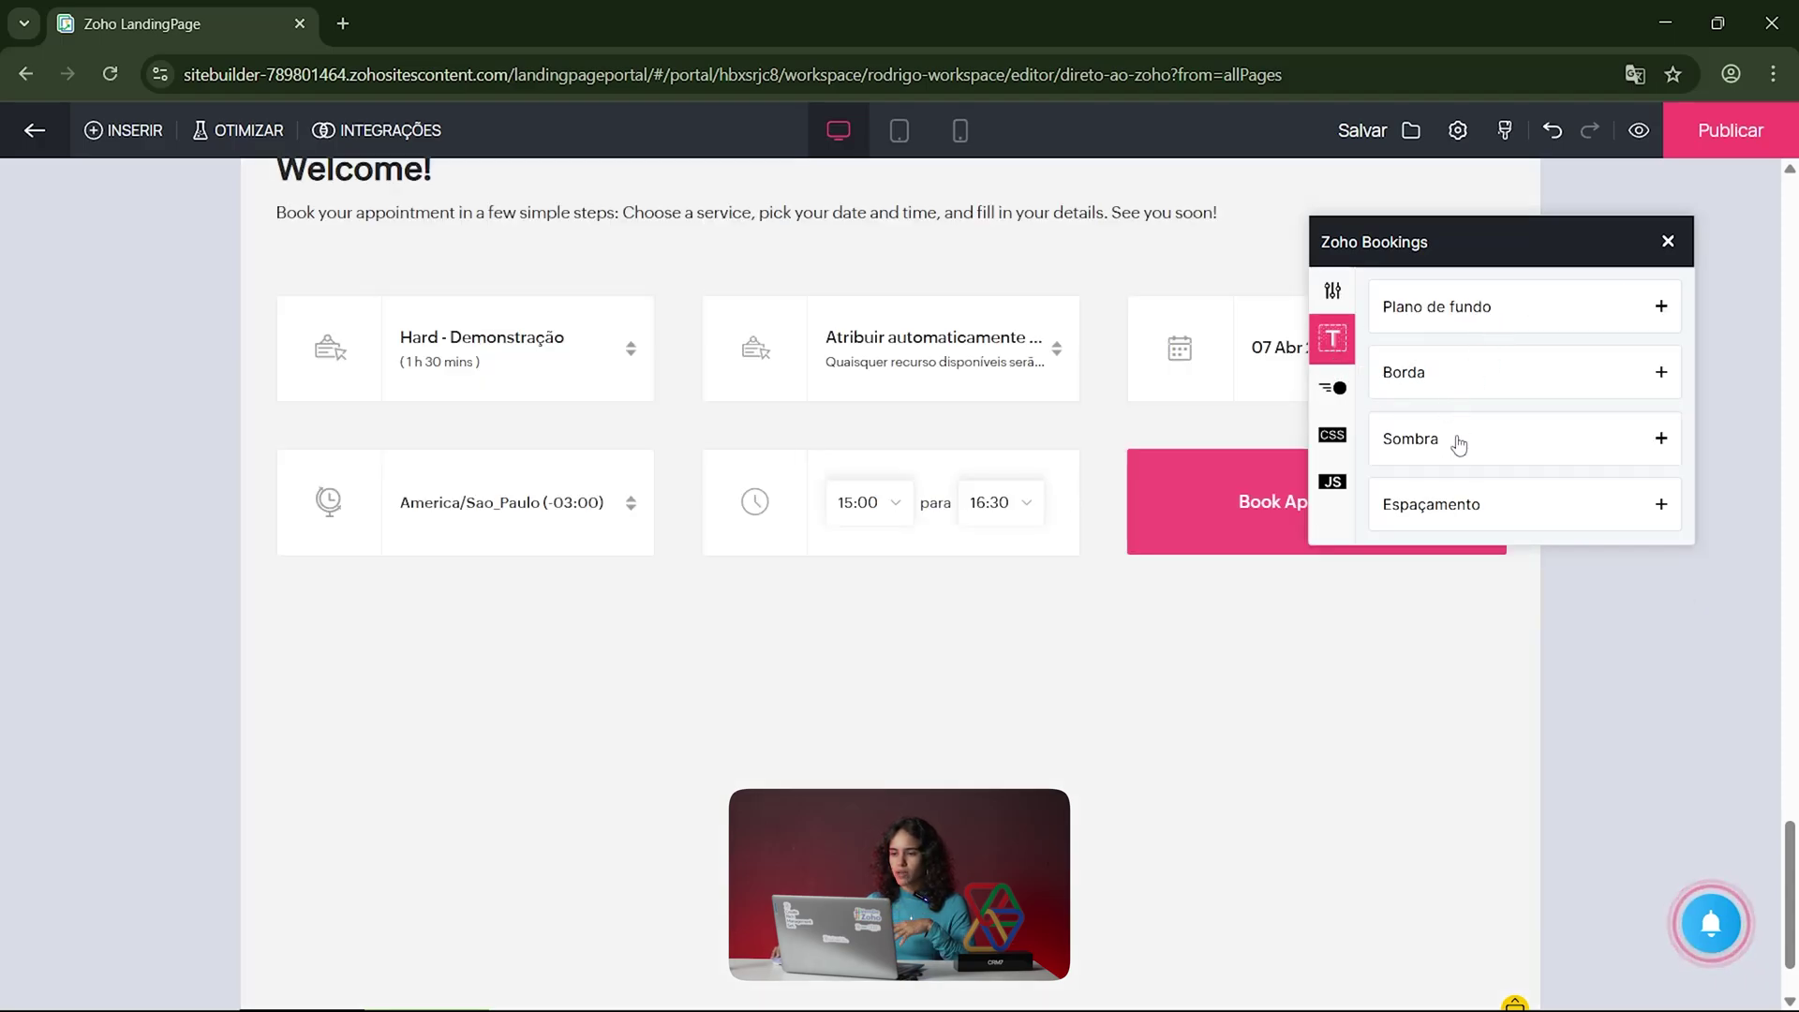
{"action": "left_click", "coordinate": [1334, 437]}
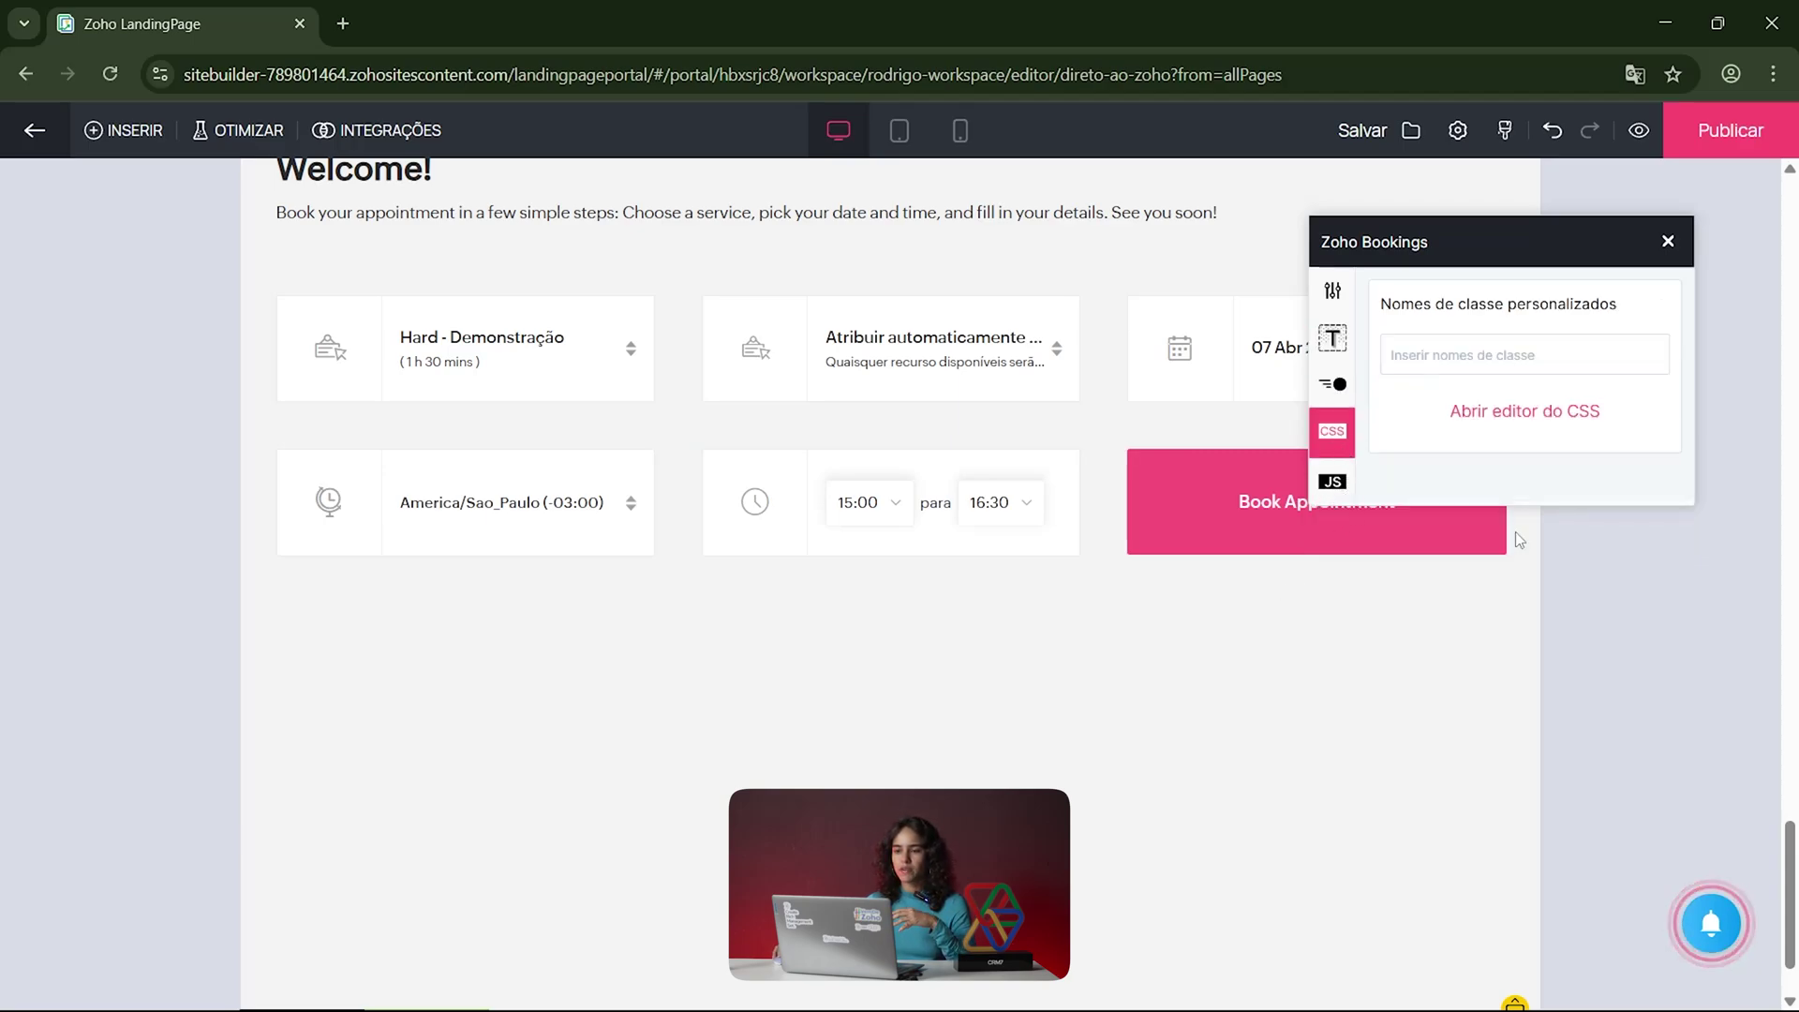
{"action": "left_click", "coordinate": [1667, 242]}
{"action": "scroll", "coordinate": [1663, 525], "scroll_direction": "up", "scroll_amount": 2}
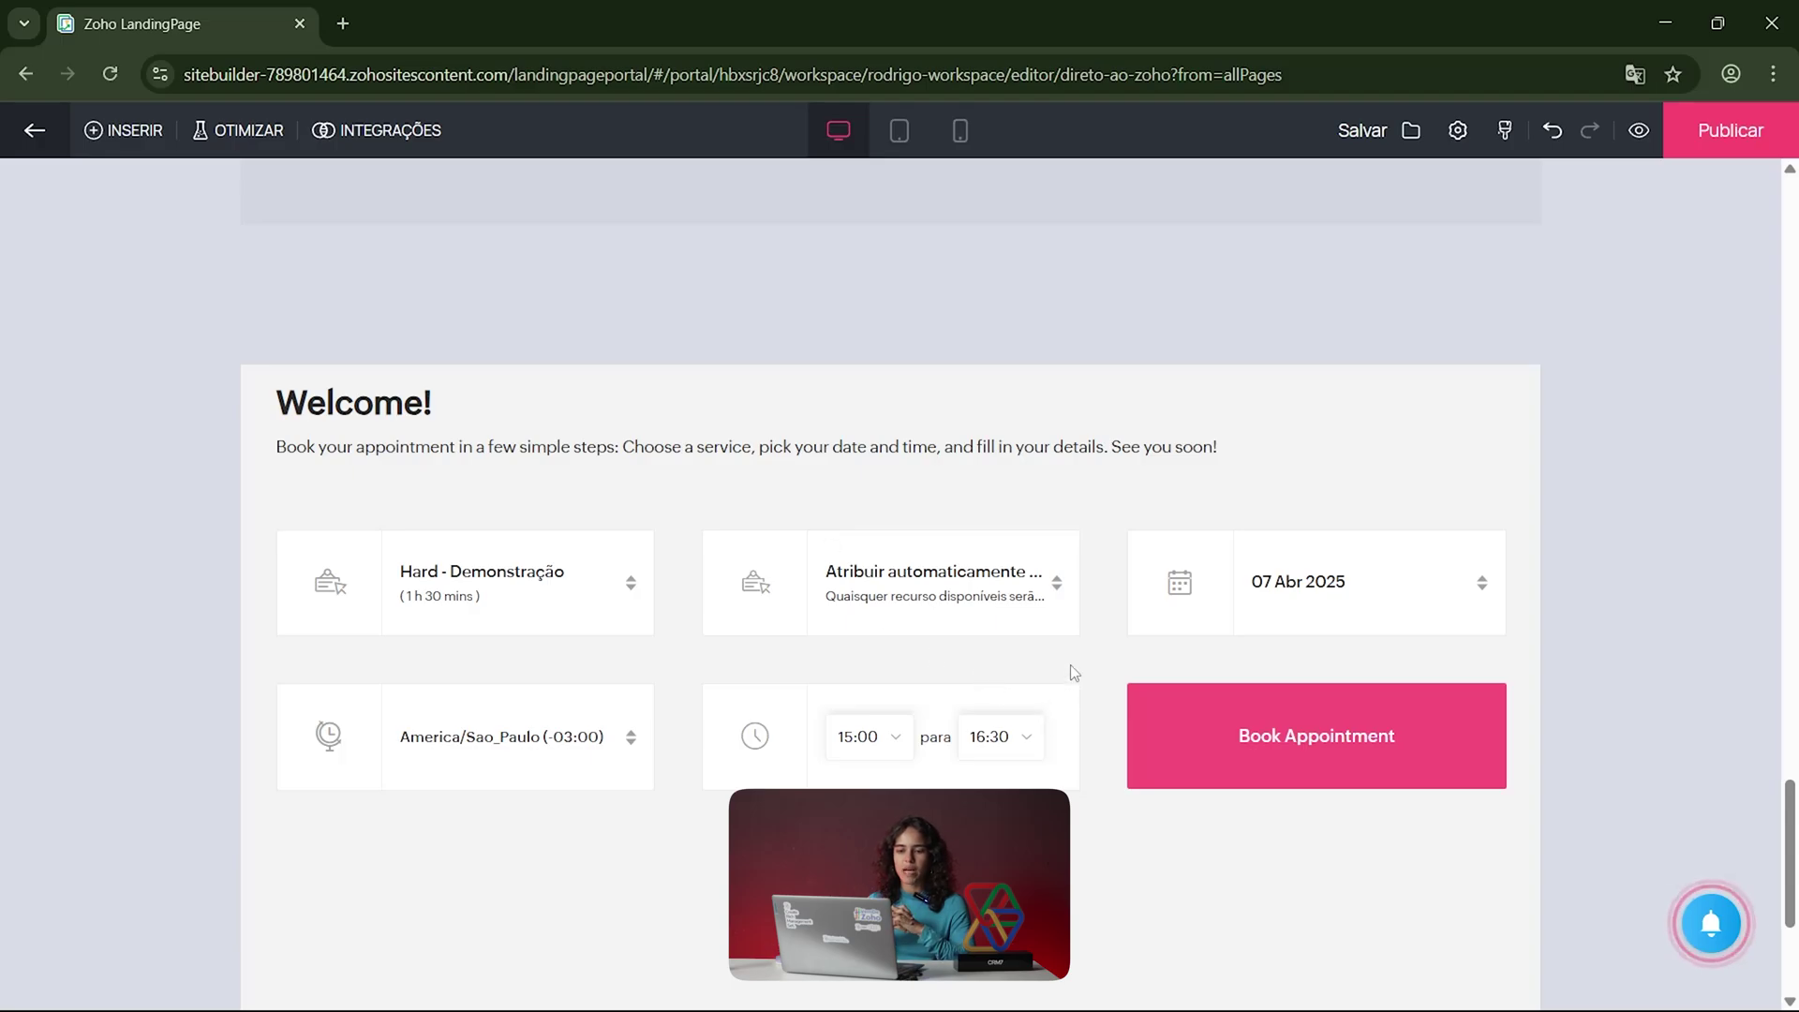
Step: Add Facebook, X and Pinterest social share buttons to the page
{"action": "scroll", "coordinate": [1070, 665], "scroll_direction": "up", "scroll_amount": 10}
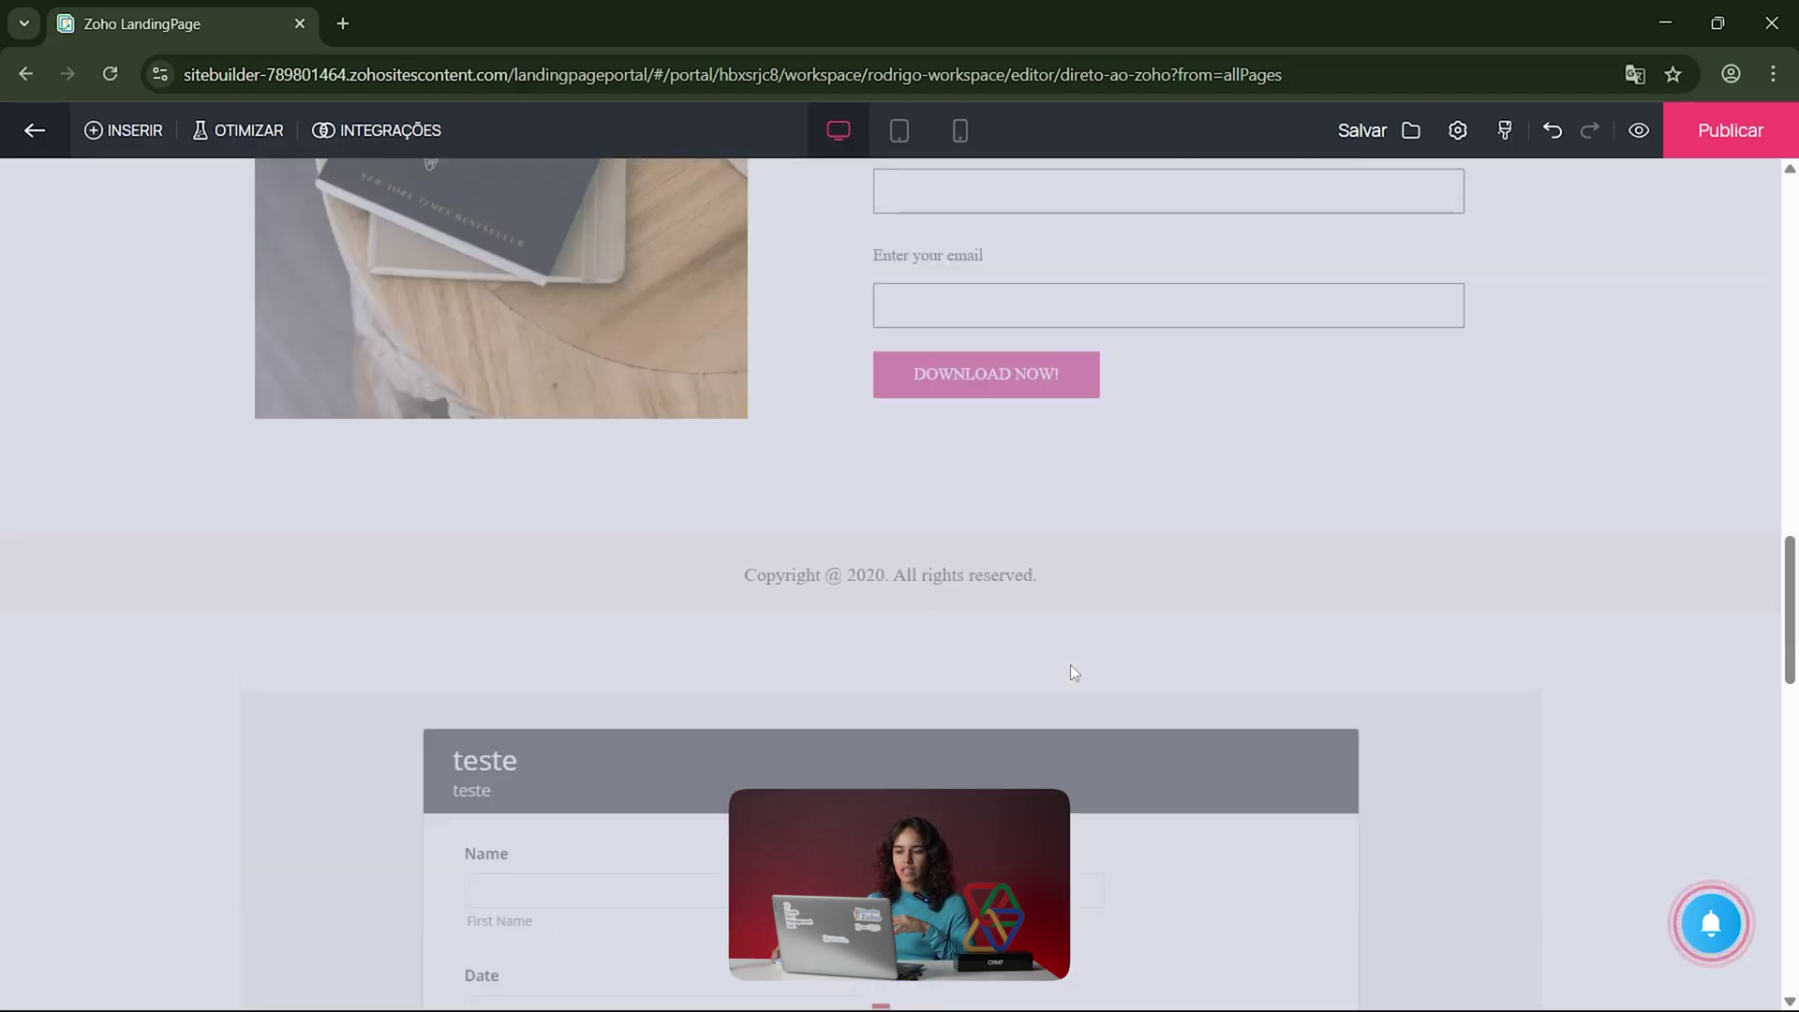
{"action": "left_click", "coordinate": [120, 130]}
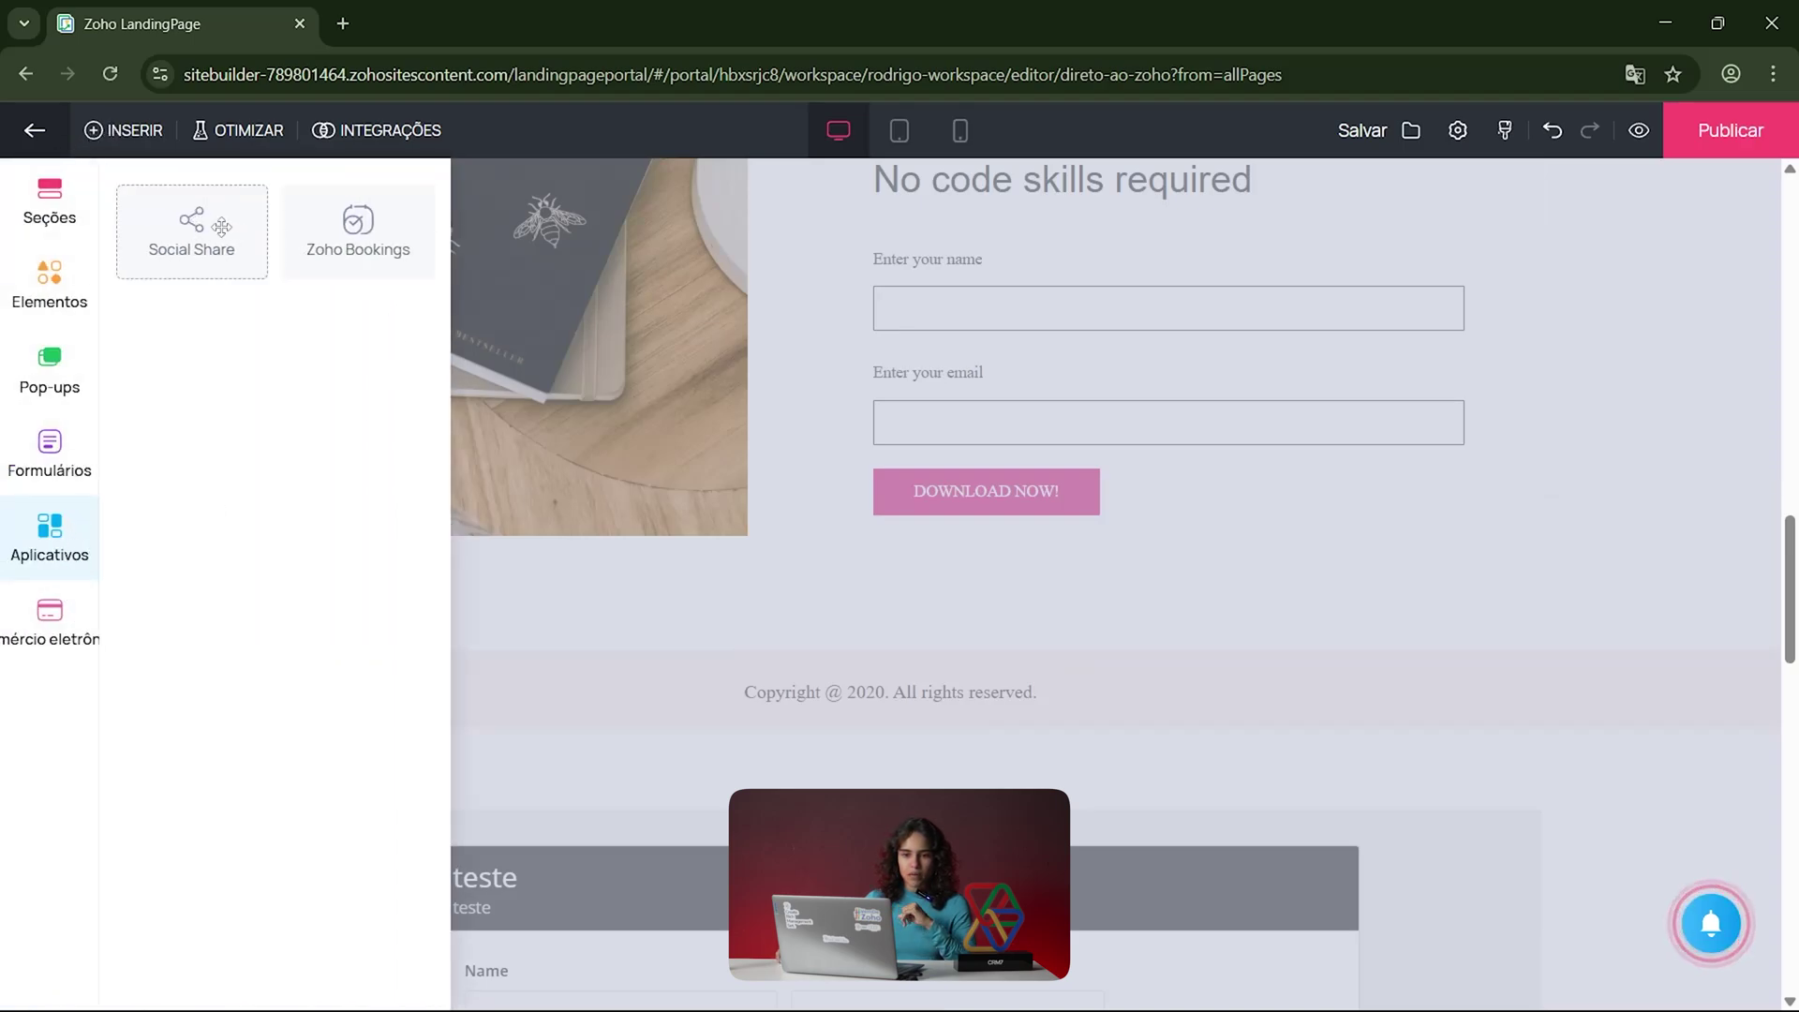
{"action": "left_click", "coordinate": [191, 230]}
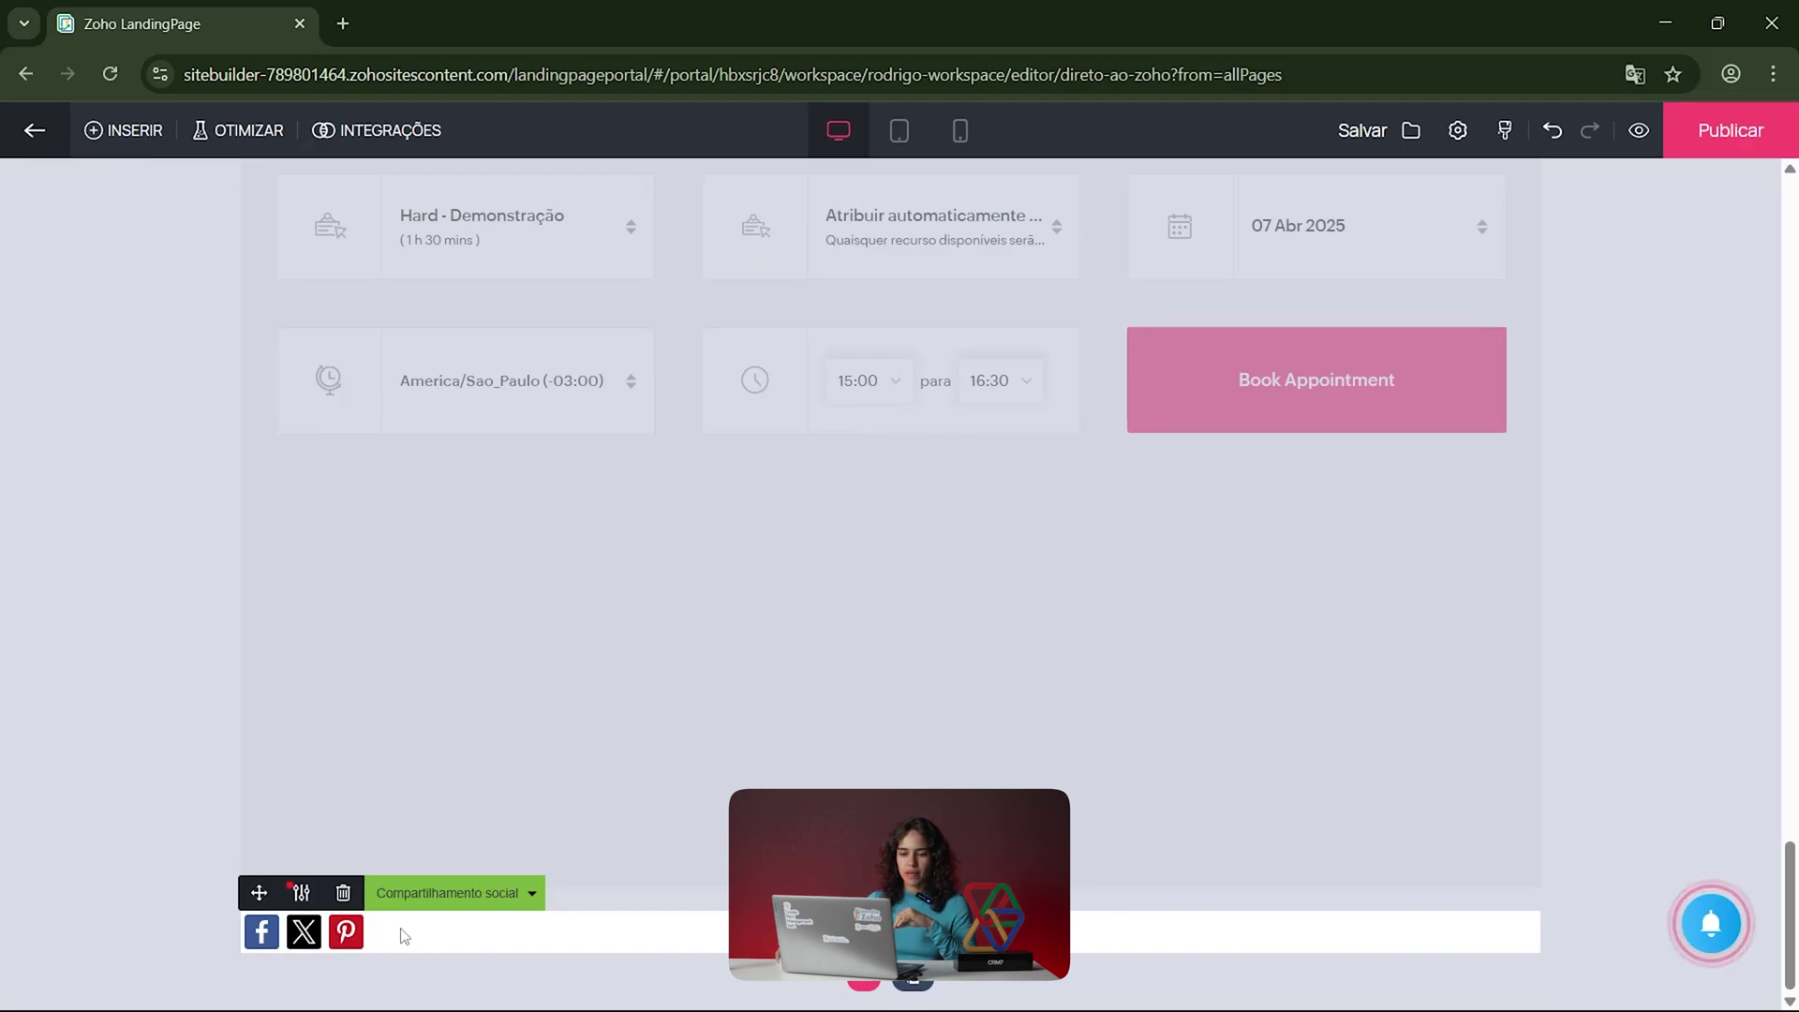
Step: Review the share buttons' network setup unchanged, then bring up the e-commerce insert elements
{"action": "left_click", "coordinate": [301, 892]}
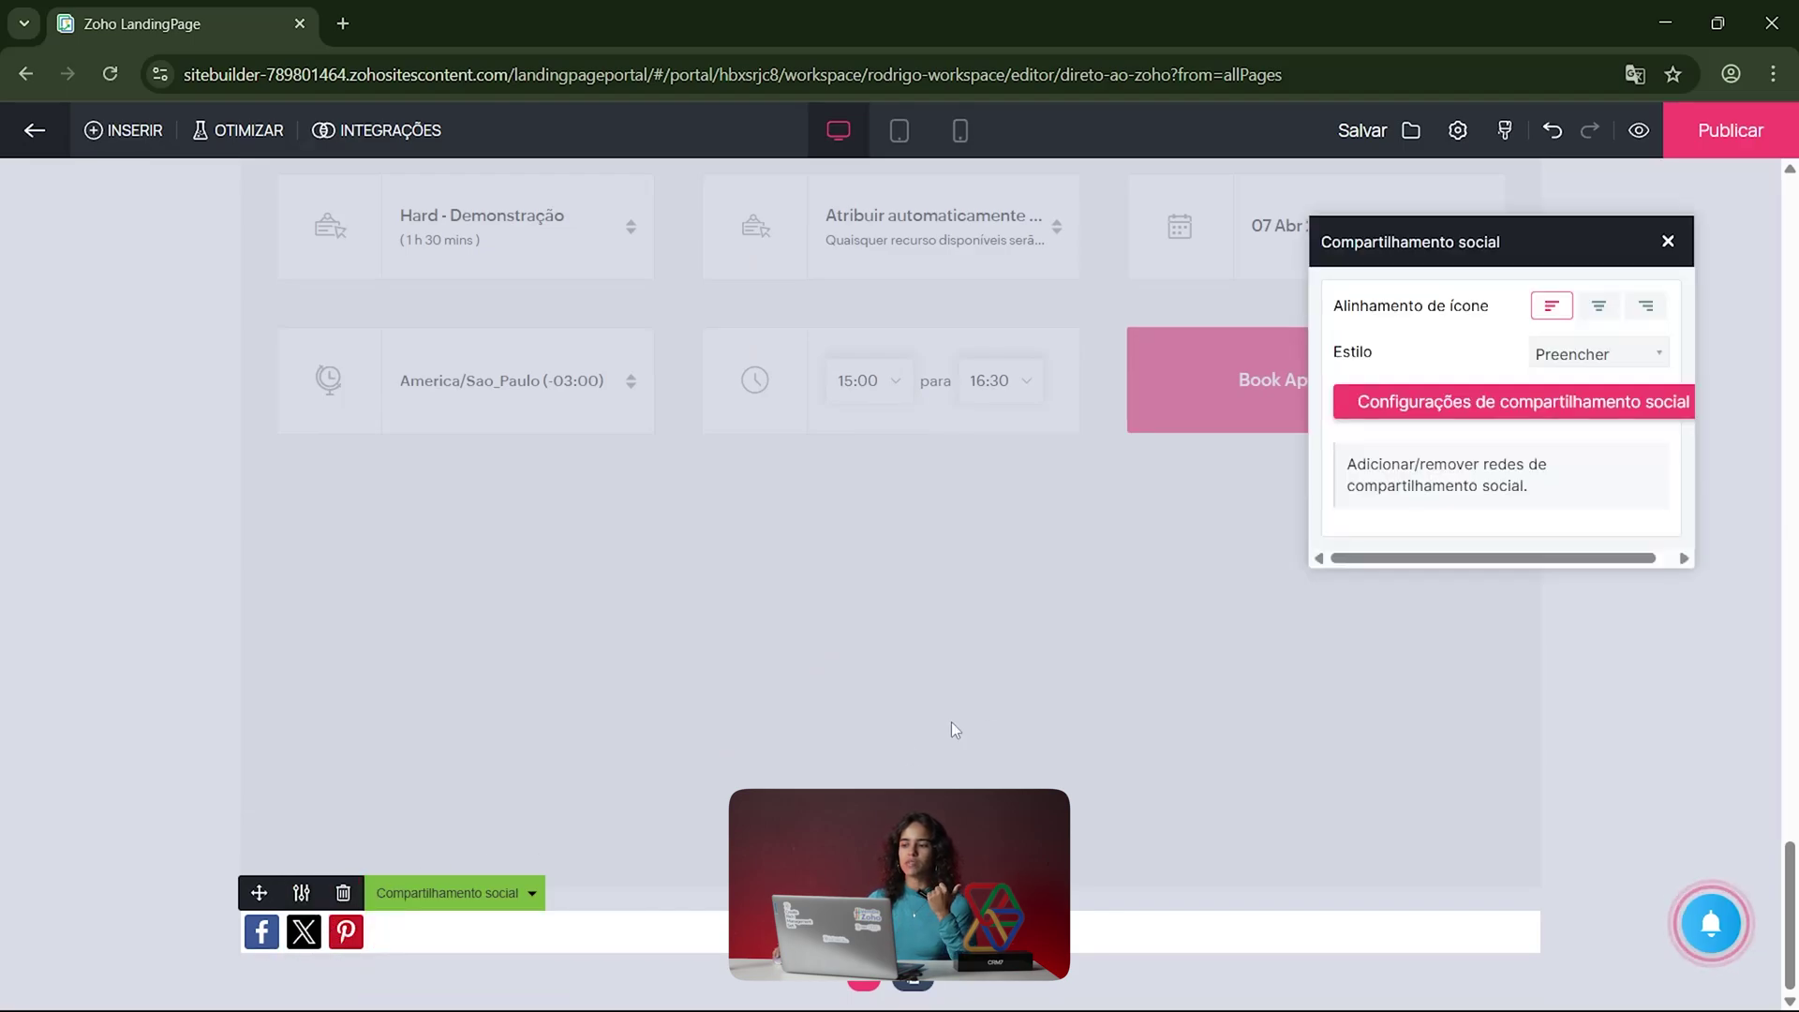
{"action": "left_click", "coordinate": [1387, 409]}
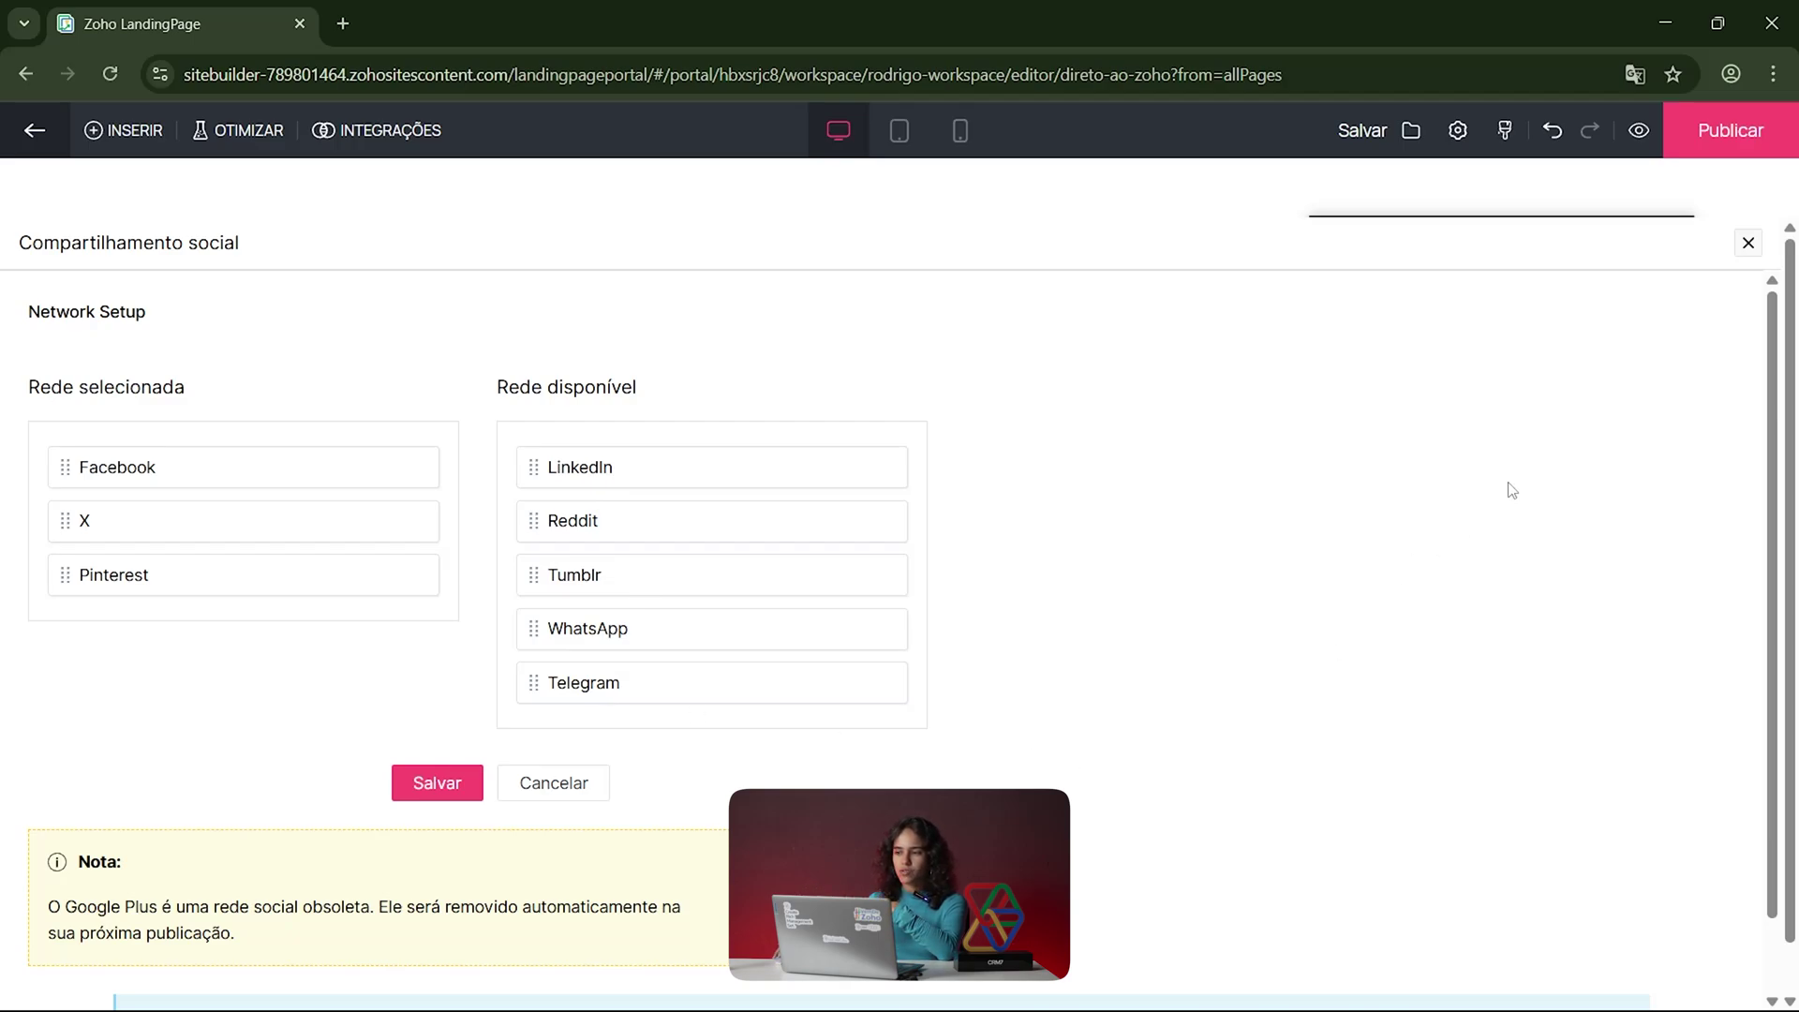
{"action": "left_click", "coordinate": [1746, 246]}
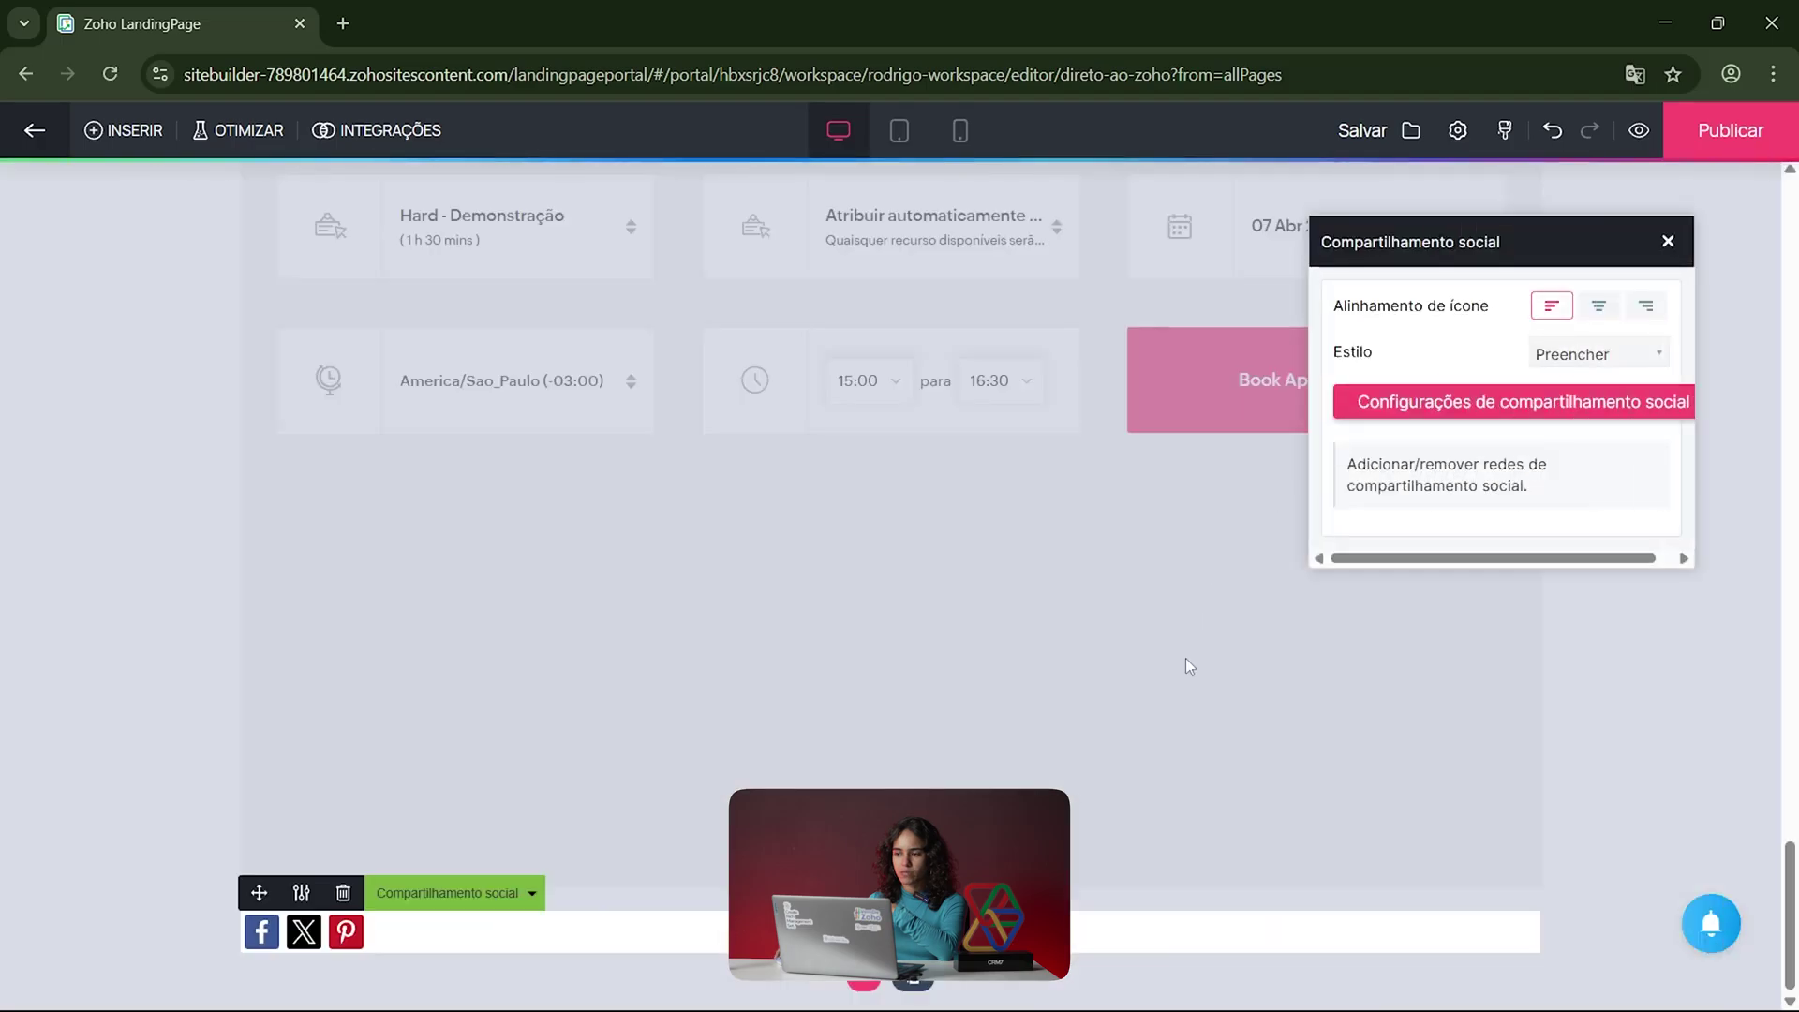
{"action": "left_click", "coordinate": [1677, 251]}
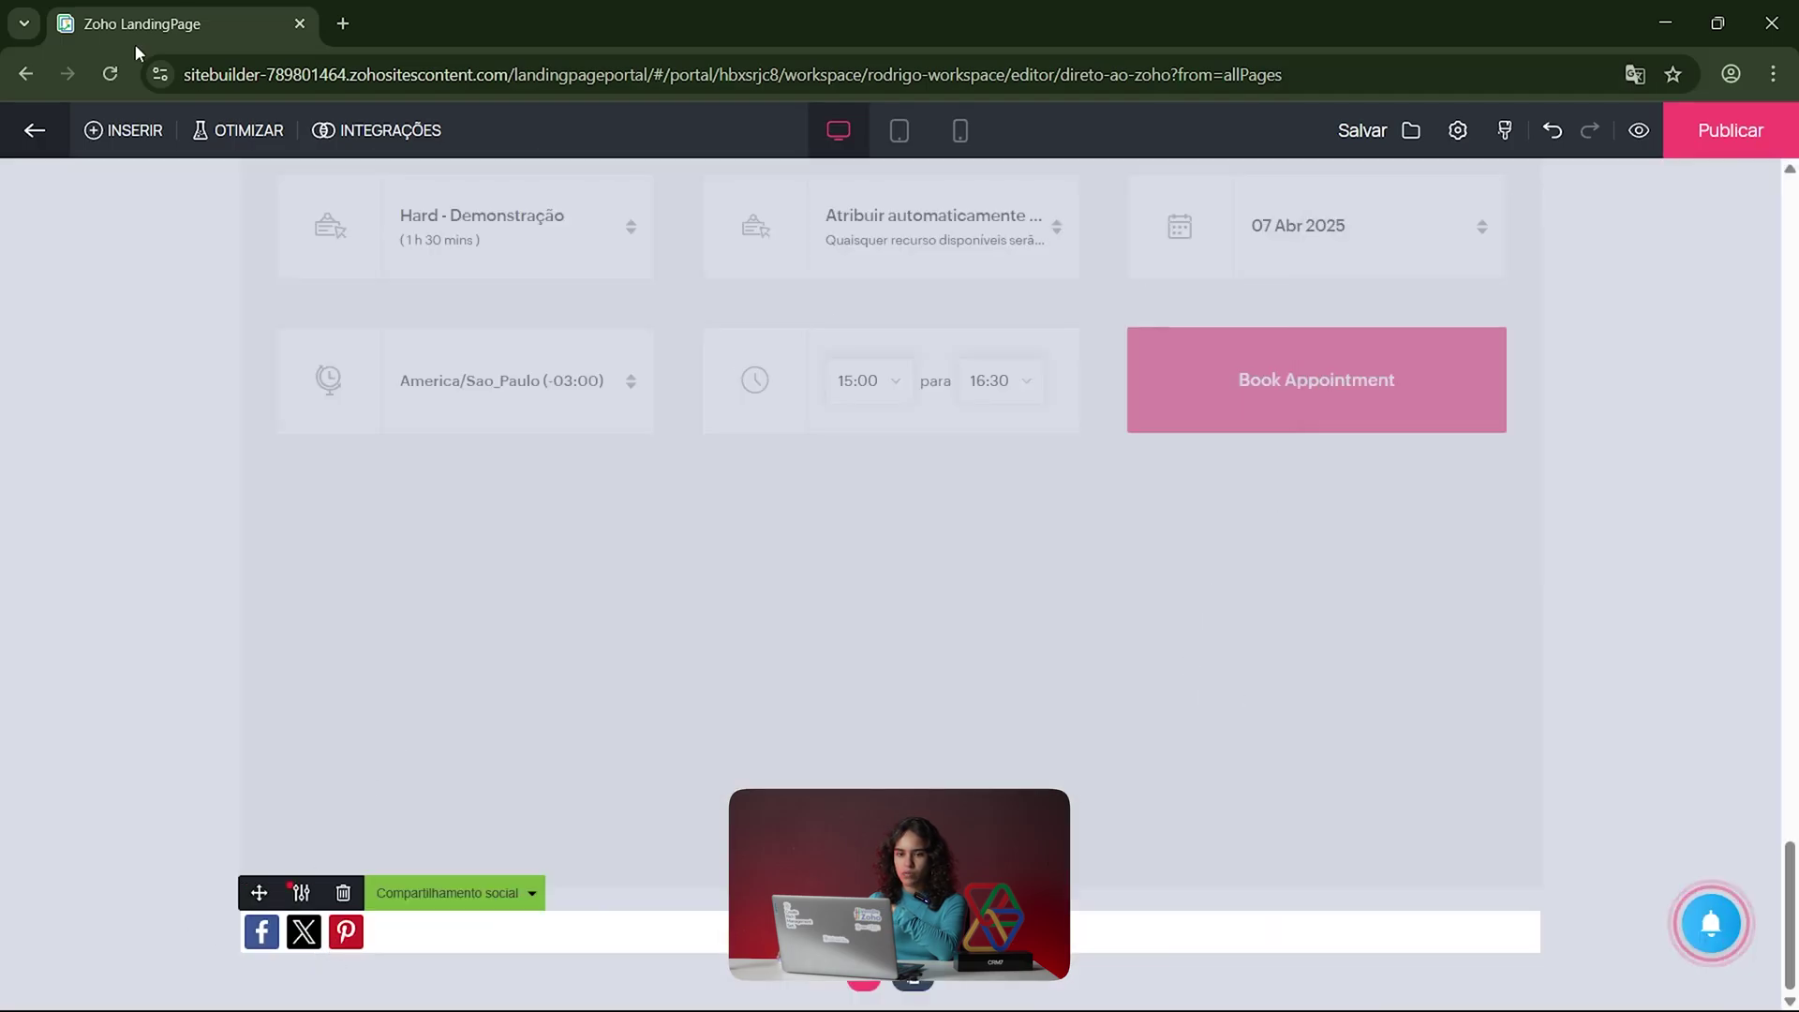
{"action": "left_click", "coordinate": [96, 130]}
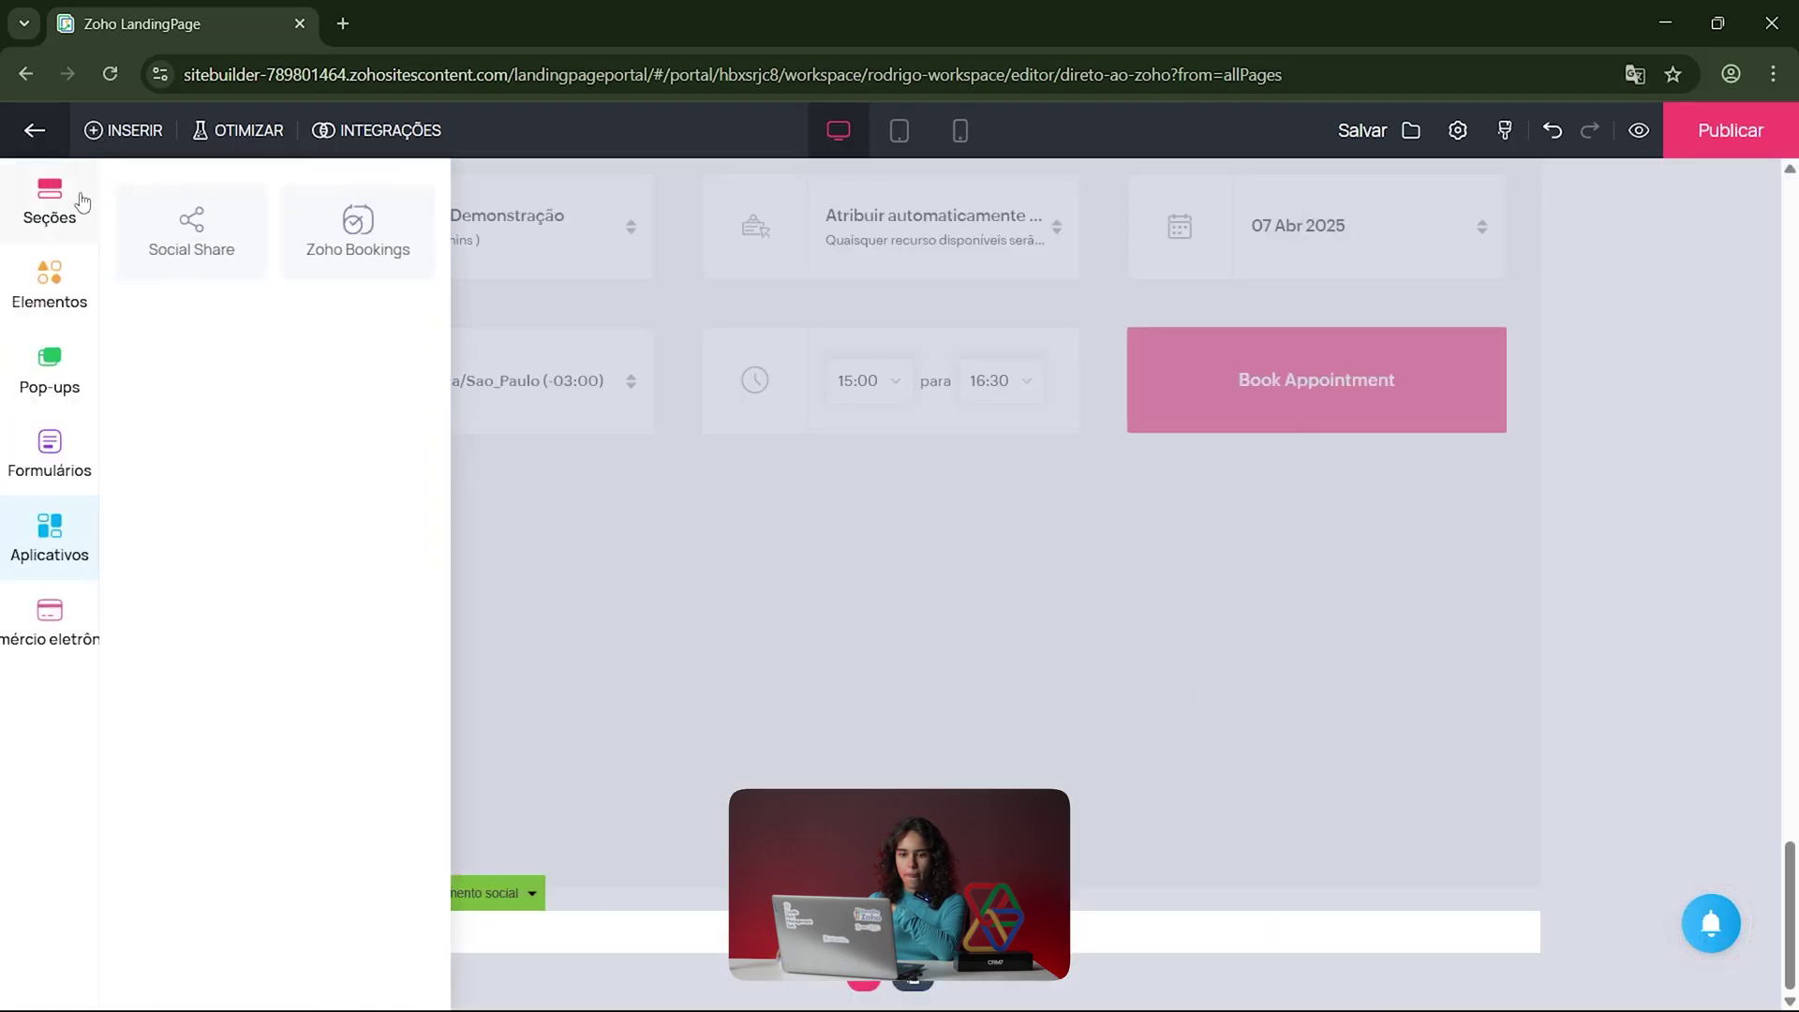
{"action": "left_click", "coordinate": [56, 644]}
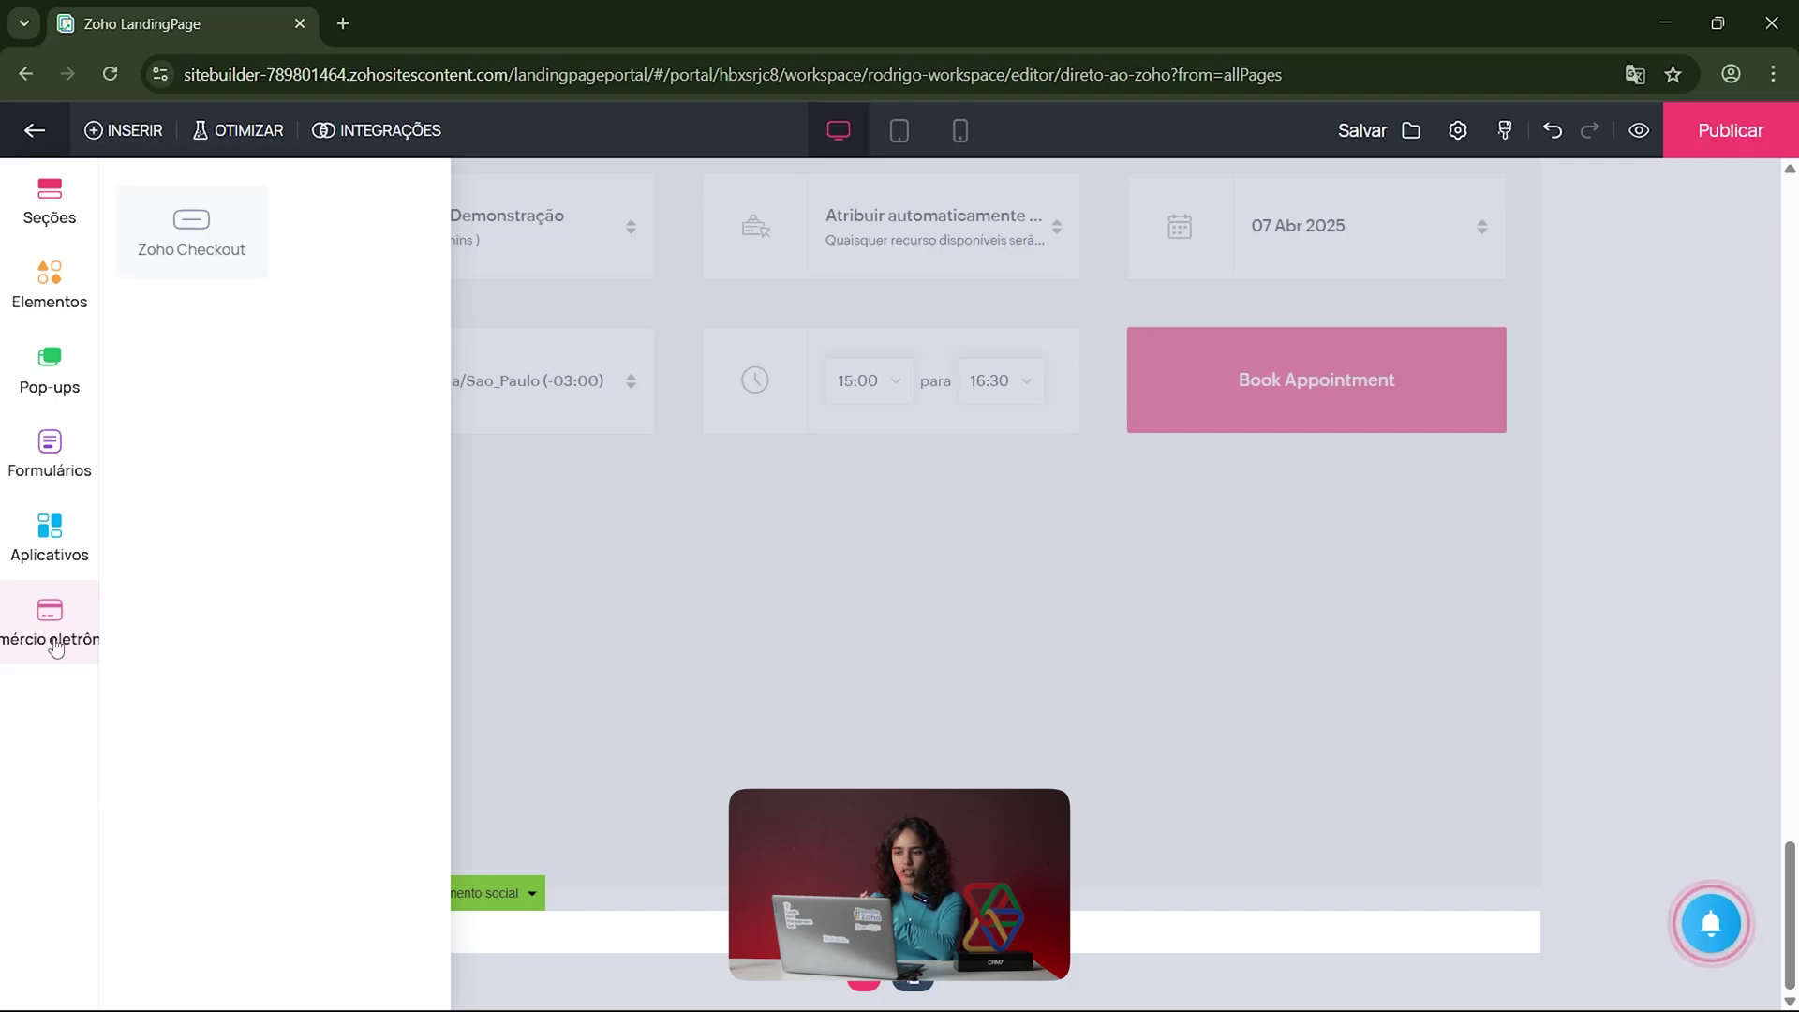
Step: Close the insert panel and open the Integrações list of Zoho services
{"action": "left_click", "coordinate": [959, 451]}
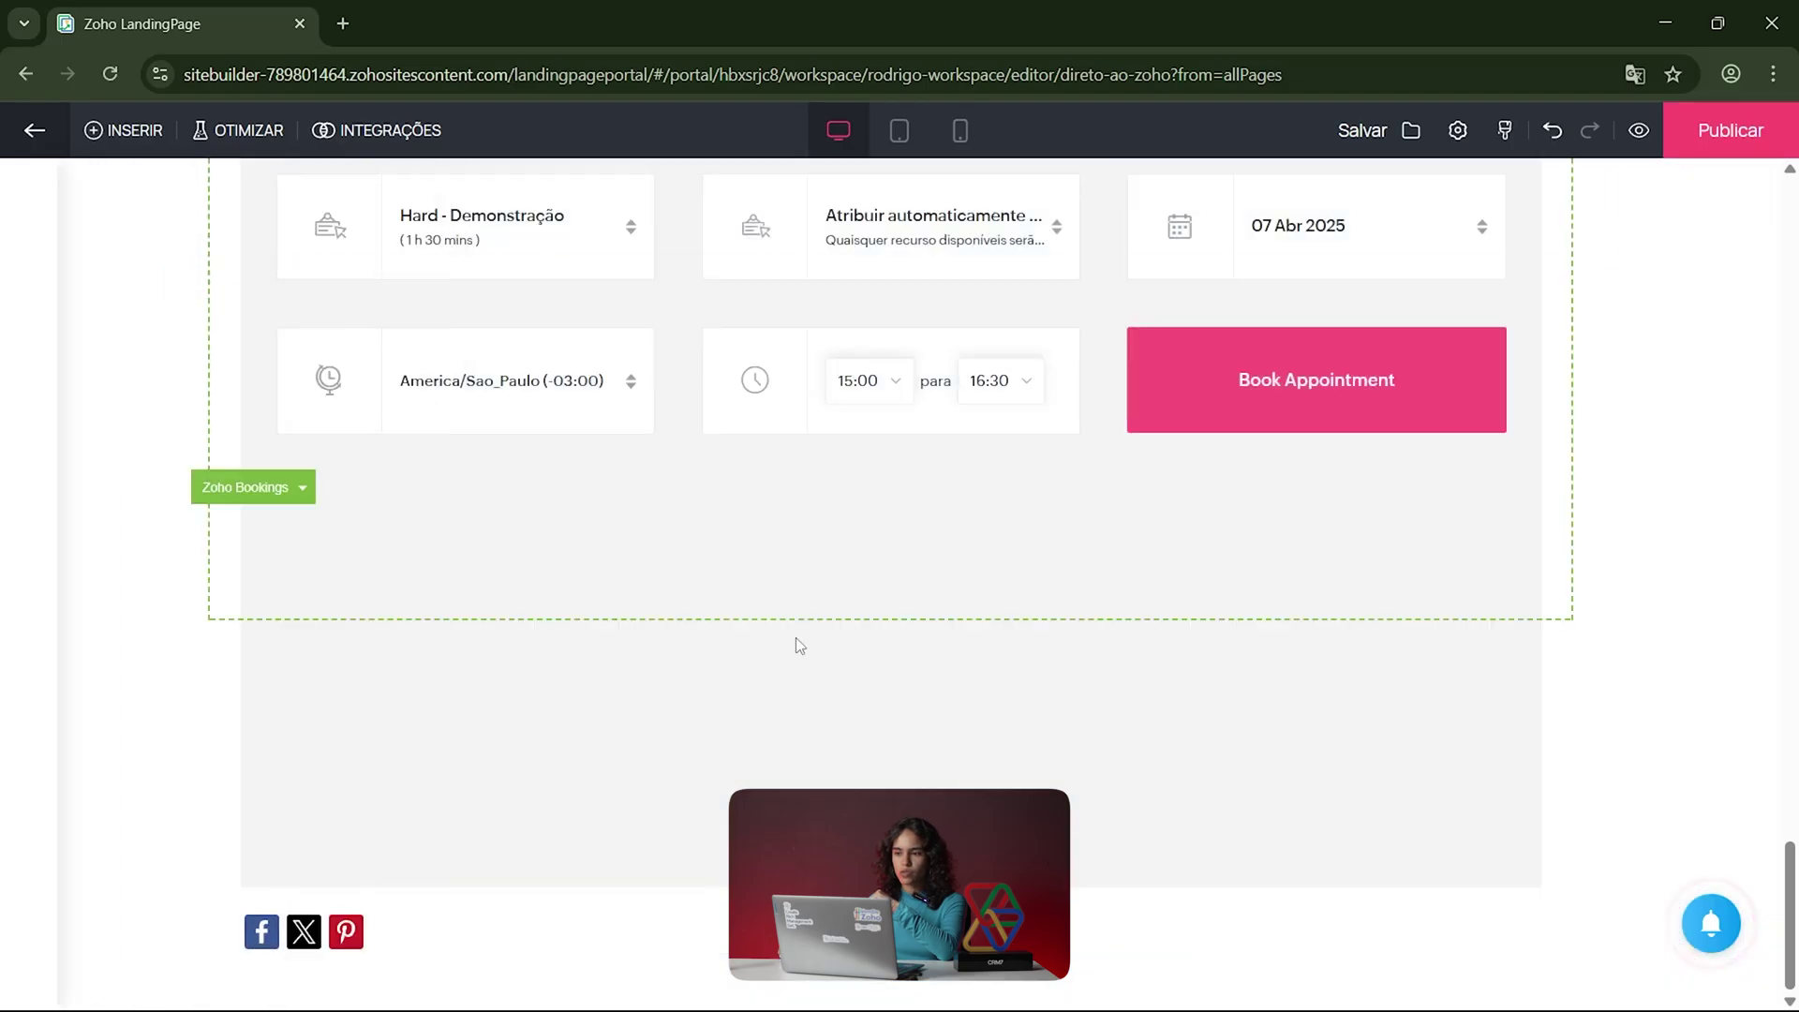
{"action": "left_click", "coordinate": [380, 130]}
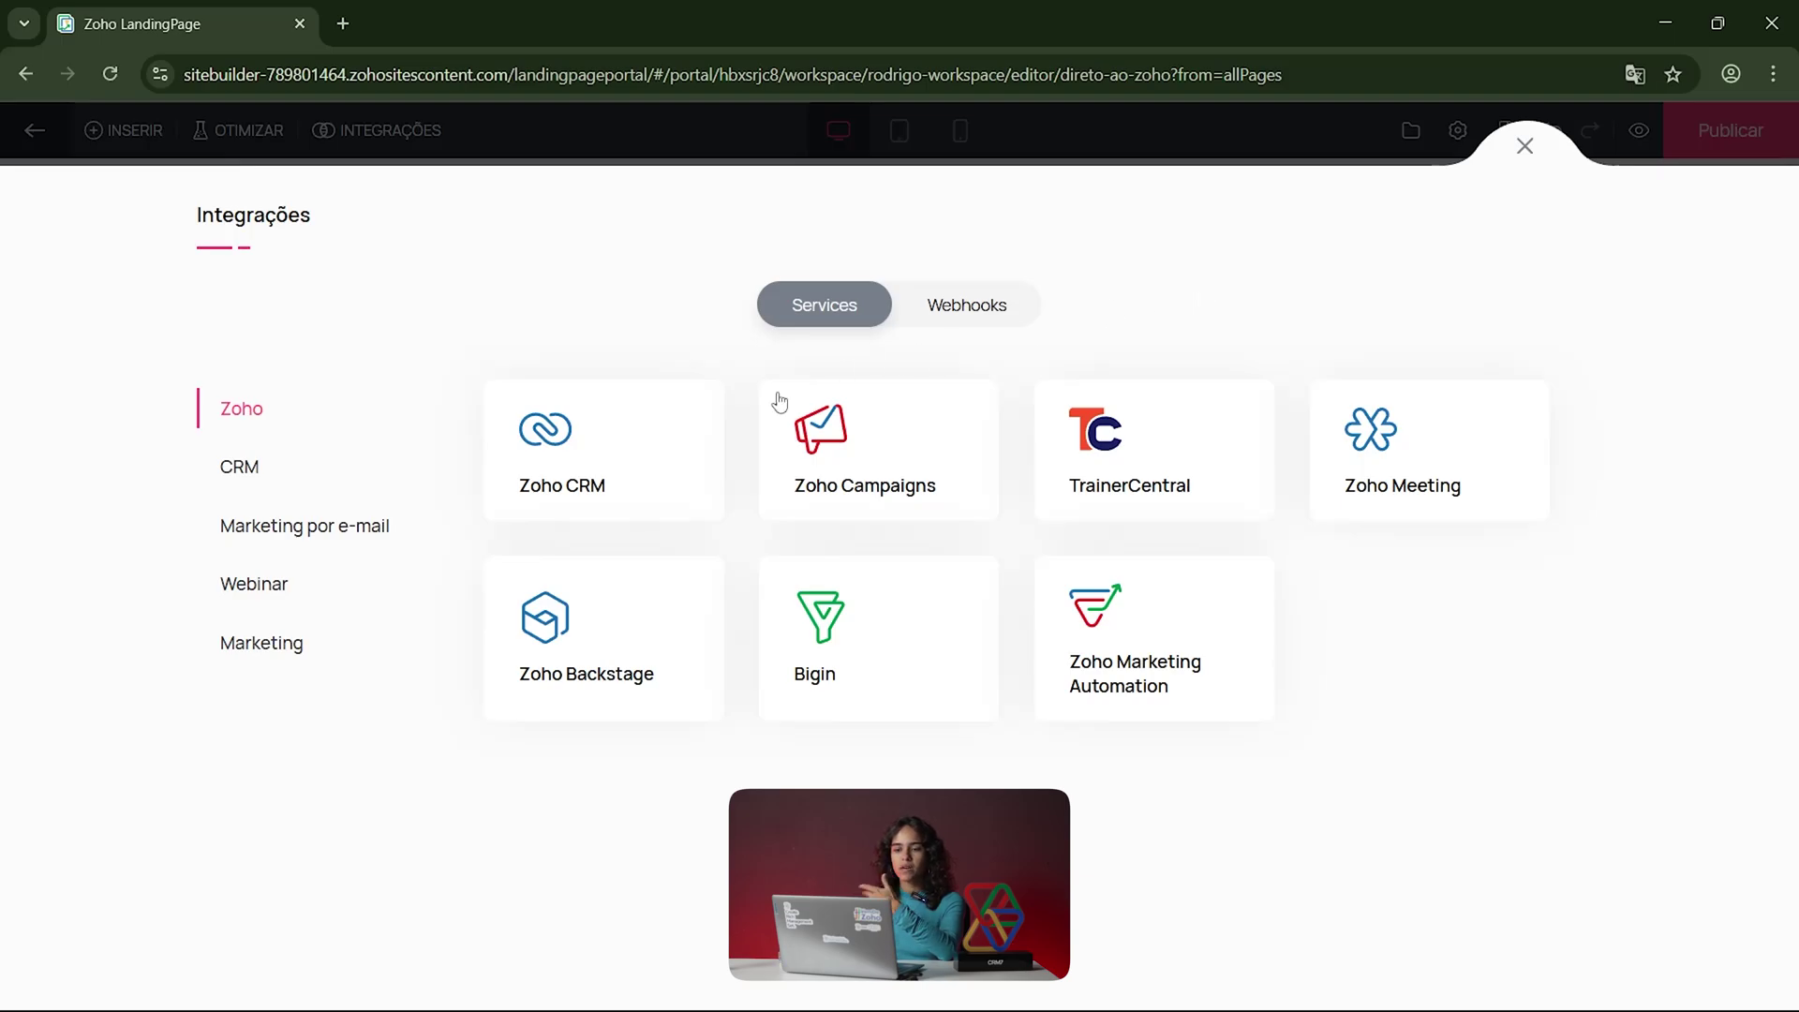
Step: Connect Zoho CRM with account access allowed, The Brand portal, and no campaign
{"action": "left_click", "coordinate": [628, 465]}
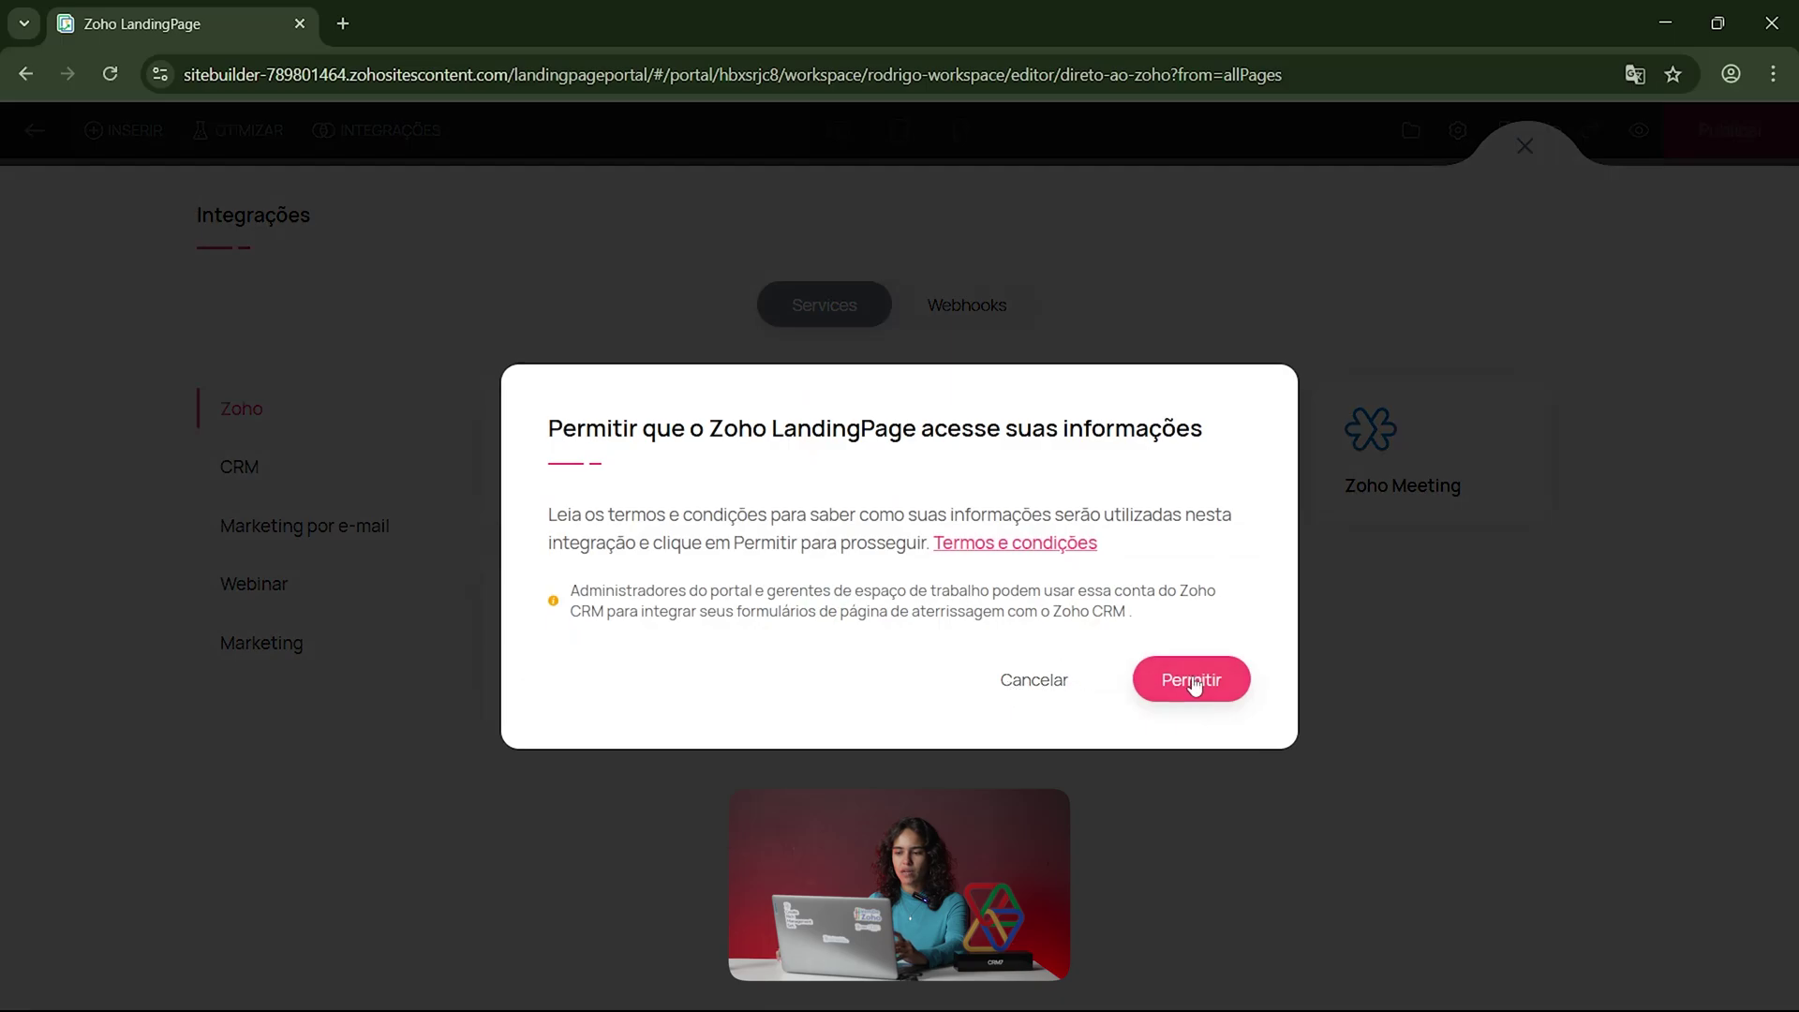
{"action": "left_click", "coordinate": [1188, 678]}
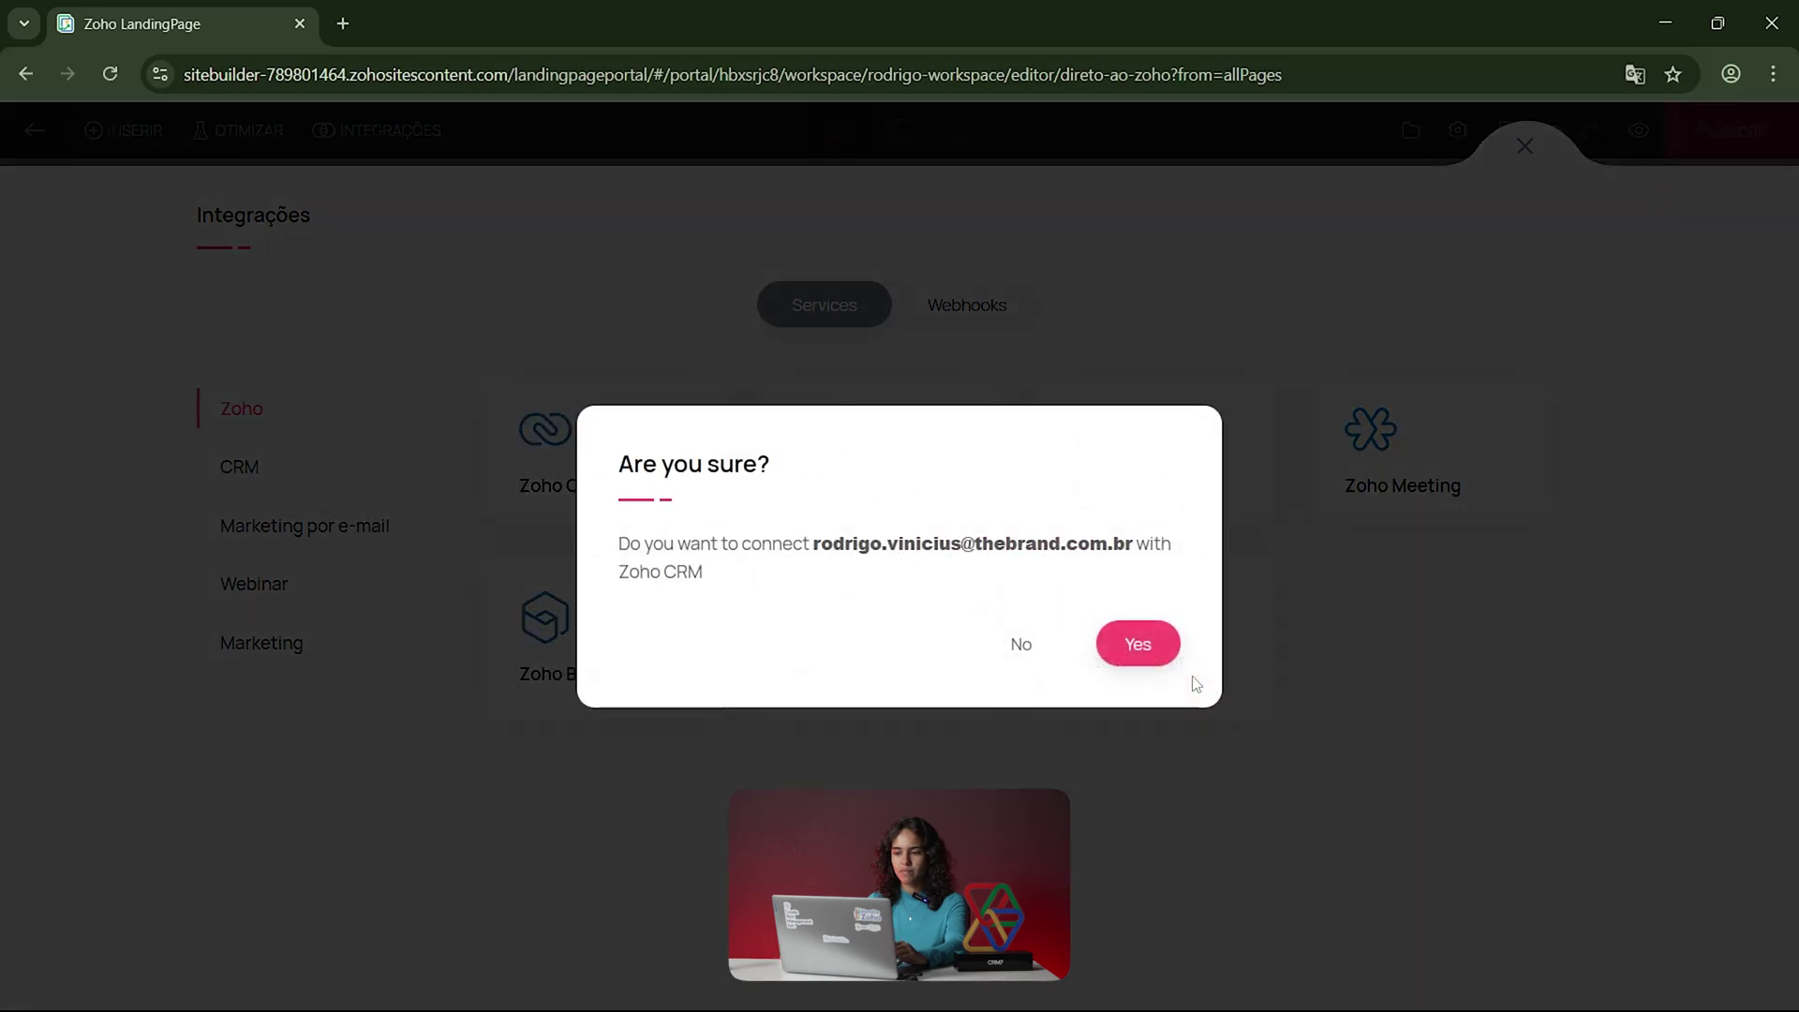
{"action": "left_click", "coordinate": [1136, 646]}
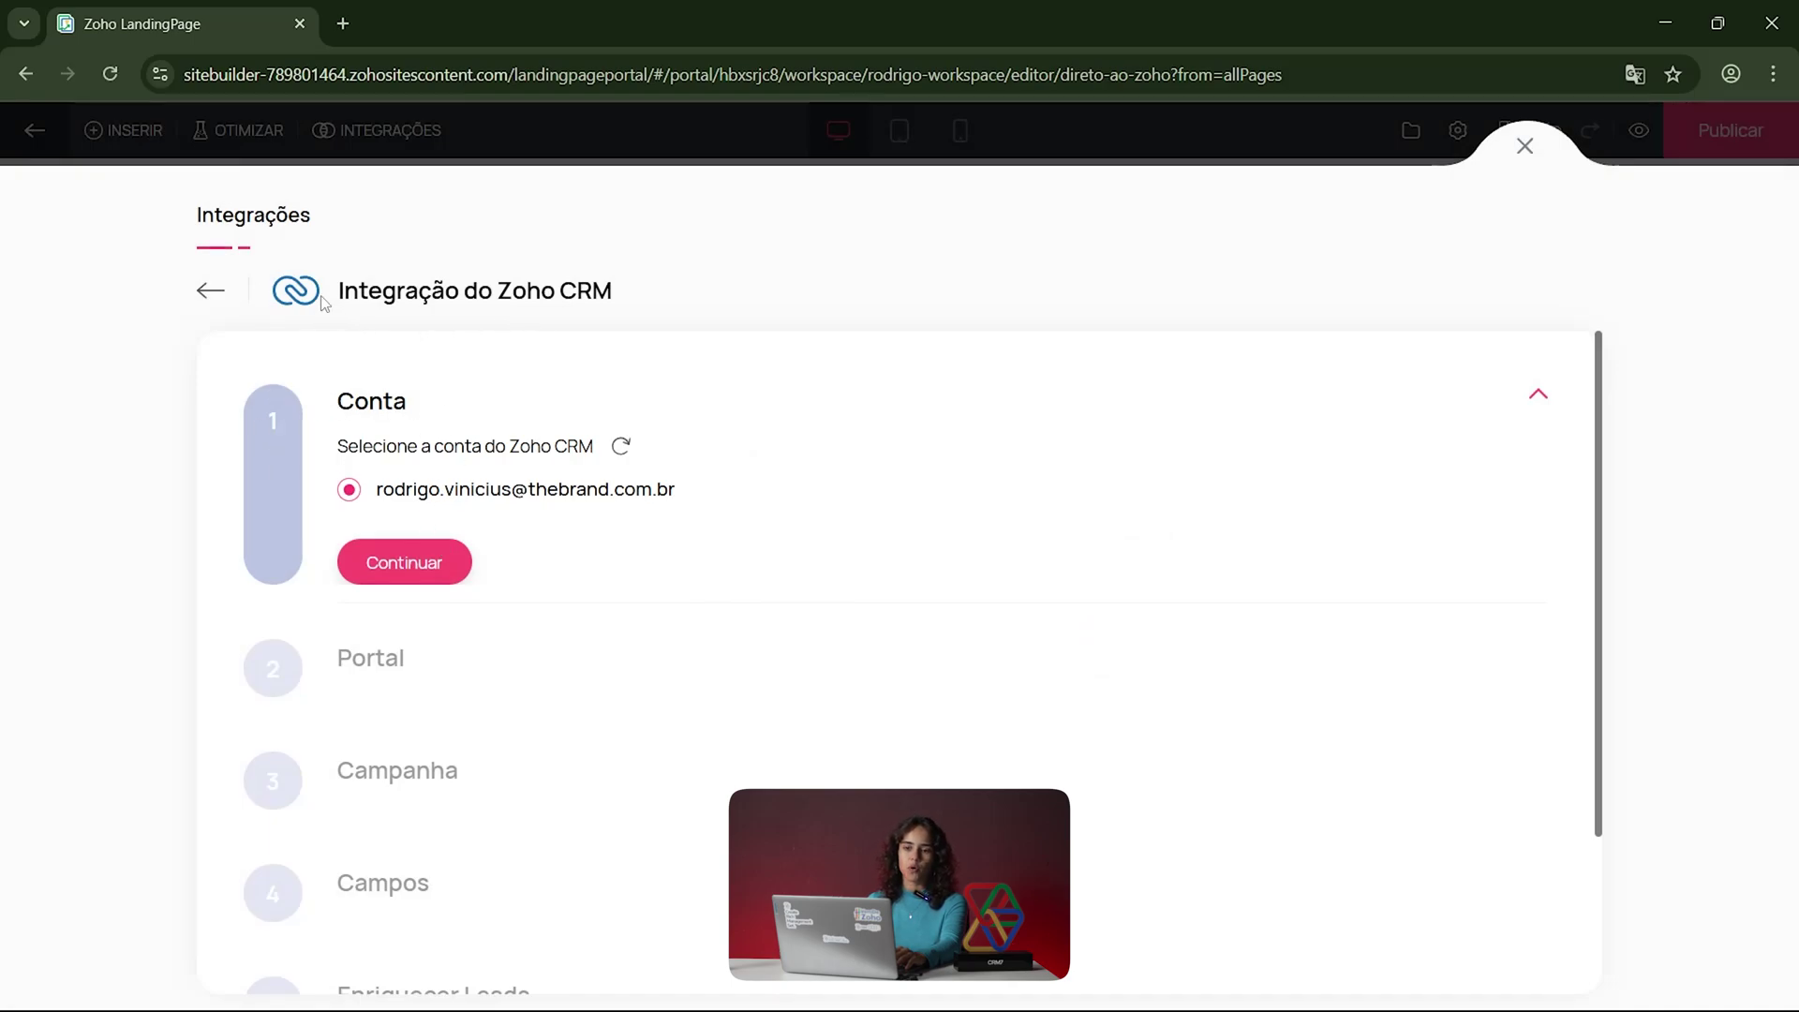
{"action": "left_click", "coordinate": [412, 565]}
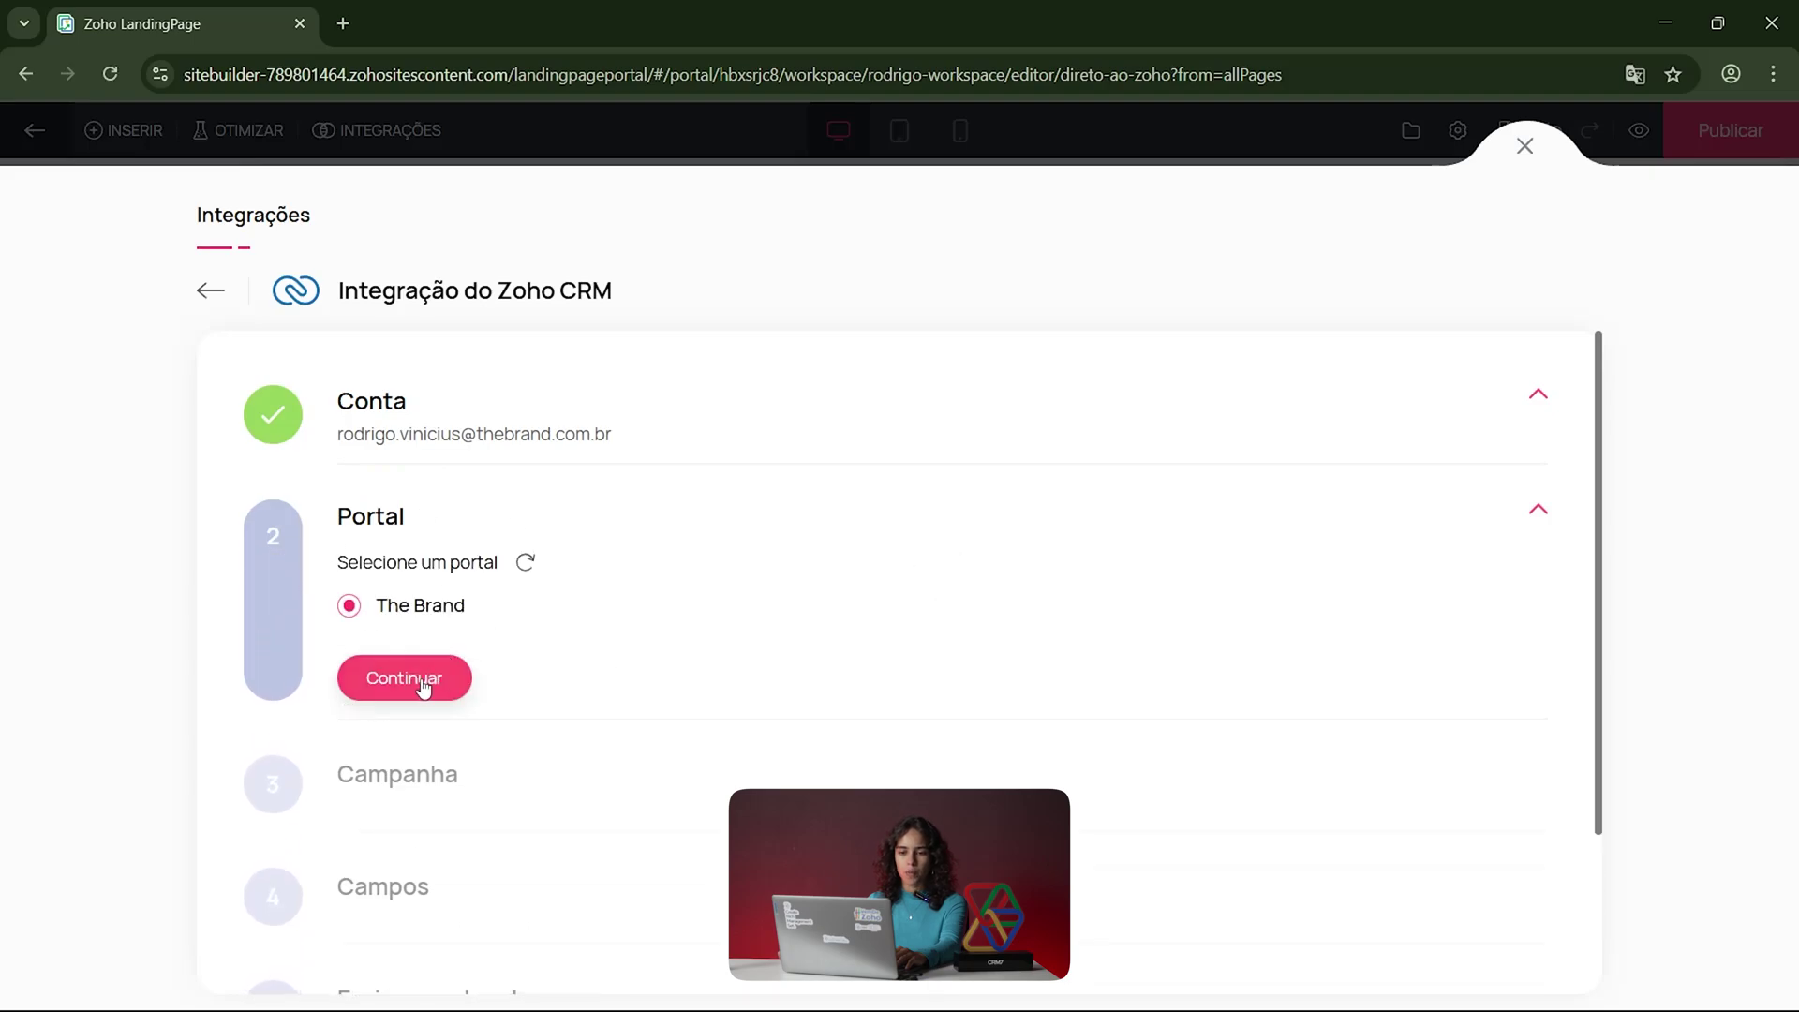
{"action": "left_click", "coordinate": [423, 687]}
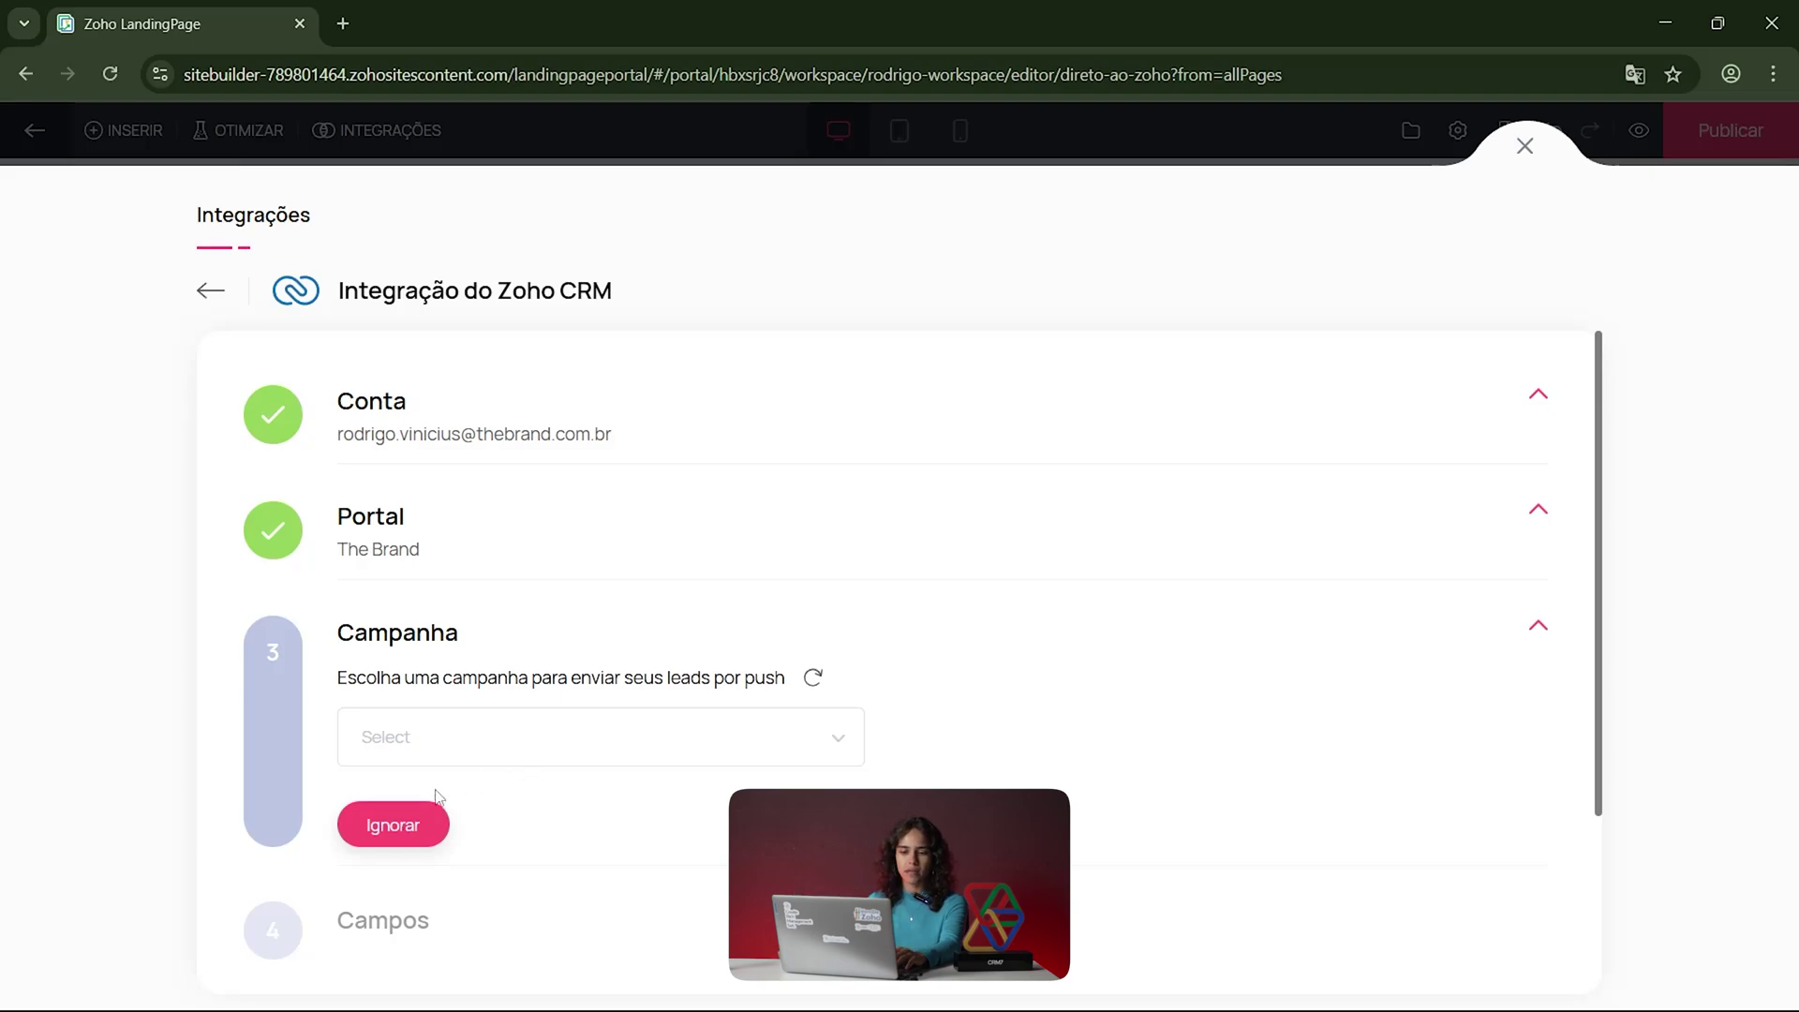
{"action": "left_click", "coordinate": [418, 828]}
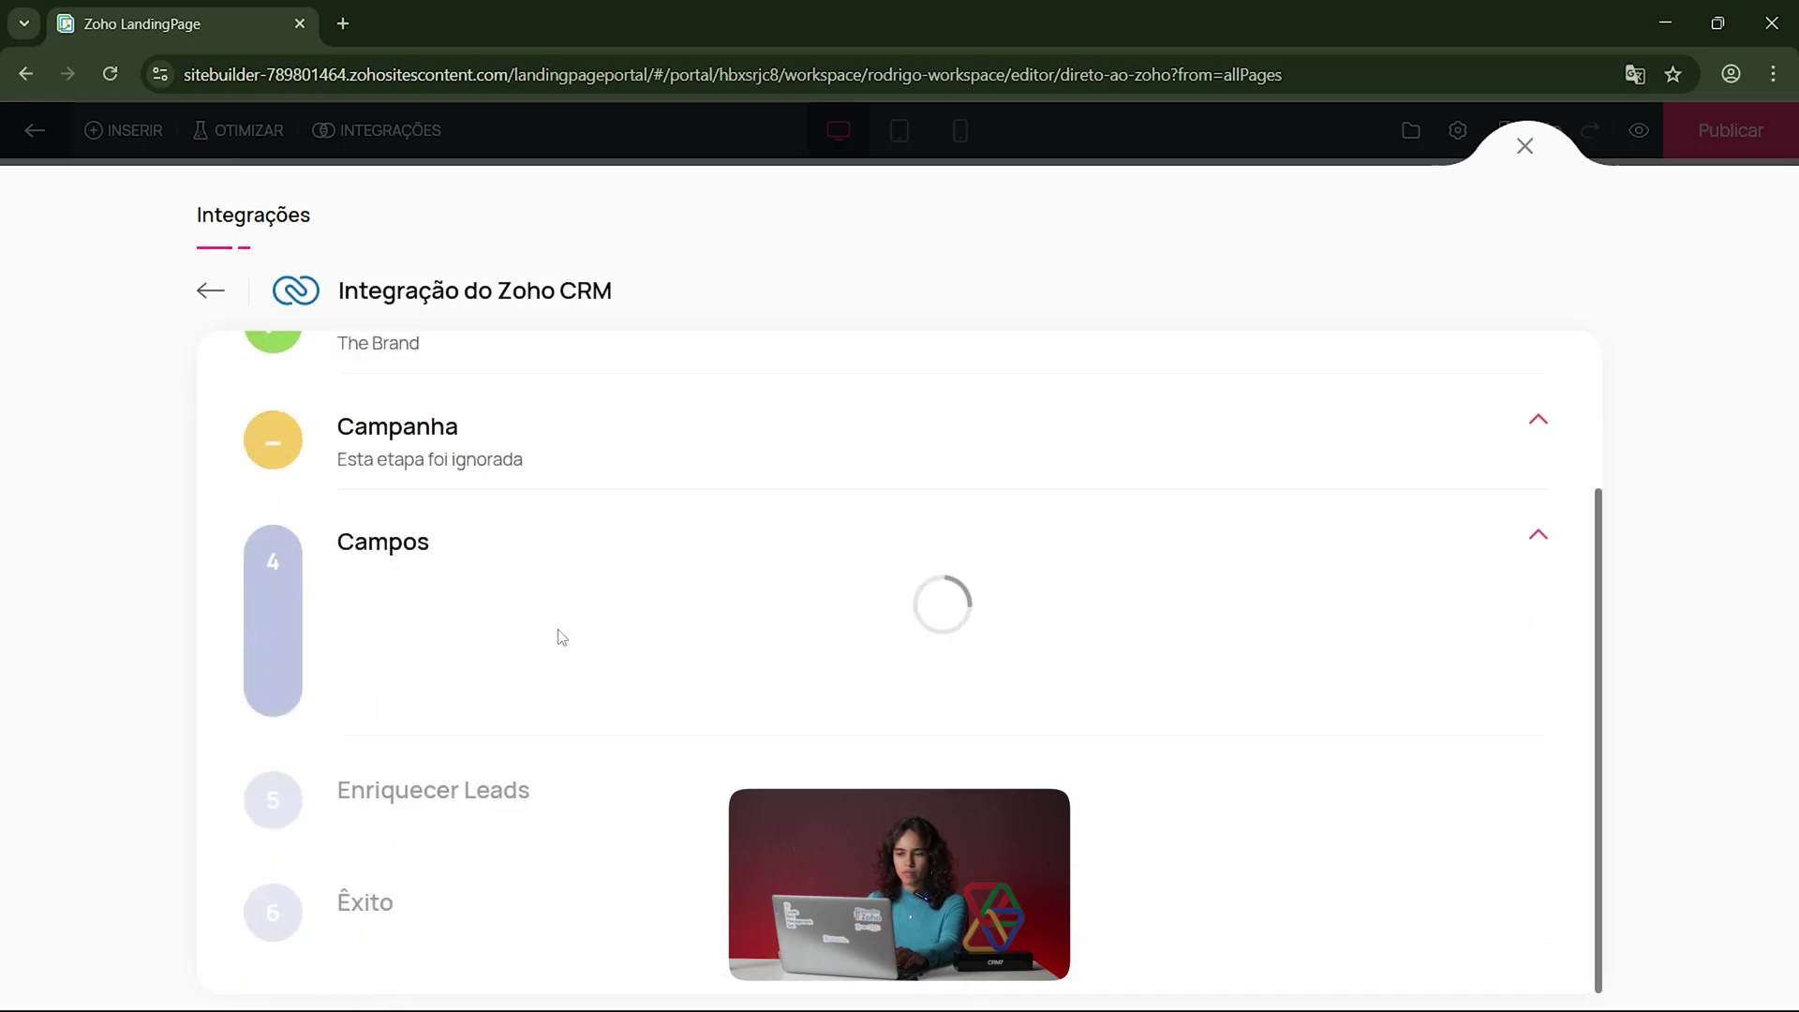
{"action": "scroll", "coordinate": [762, 735], "scroll_direction": "down", "scroll_amount": 3}
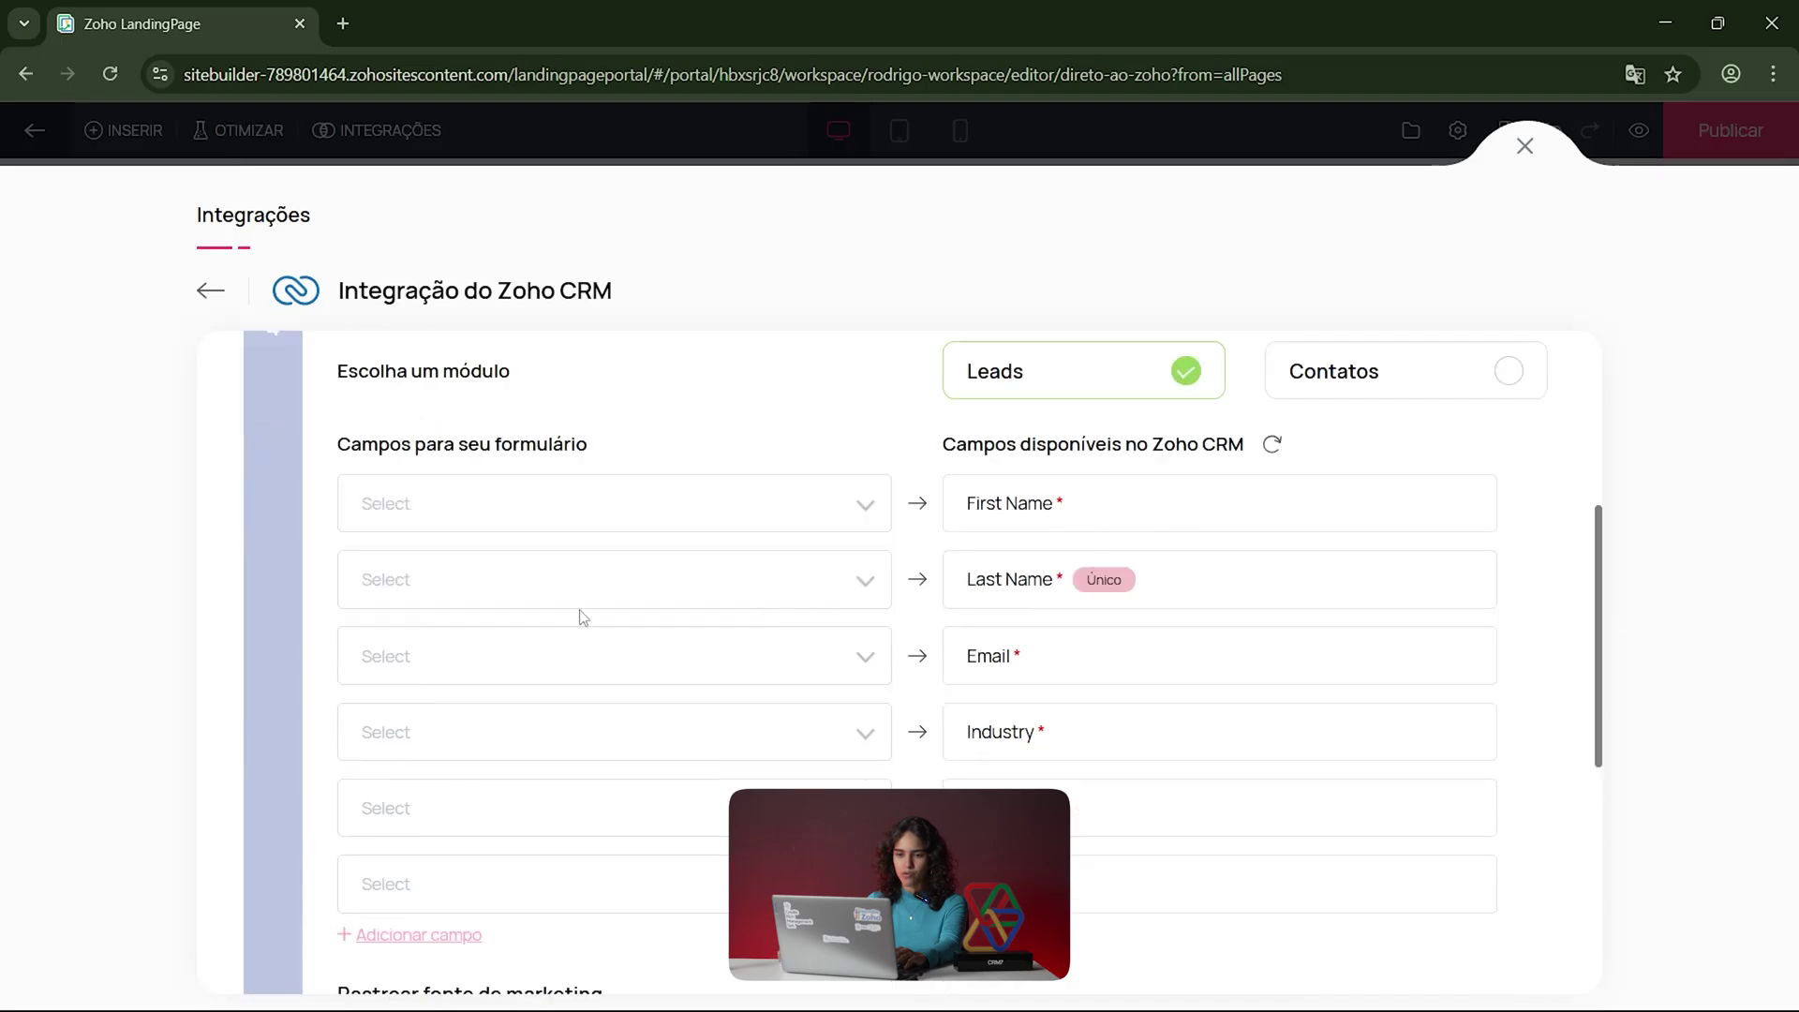
Step: Map the form's 'Enter your name' field to the CRM First Name
{"action": "left_click", "coordinate": [586, 520]}
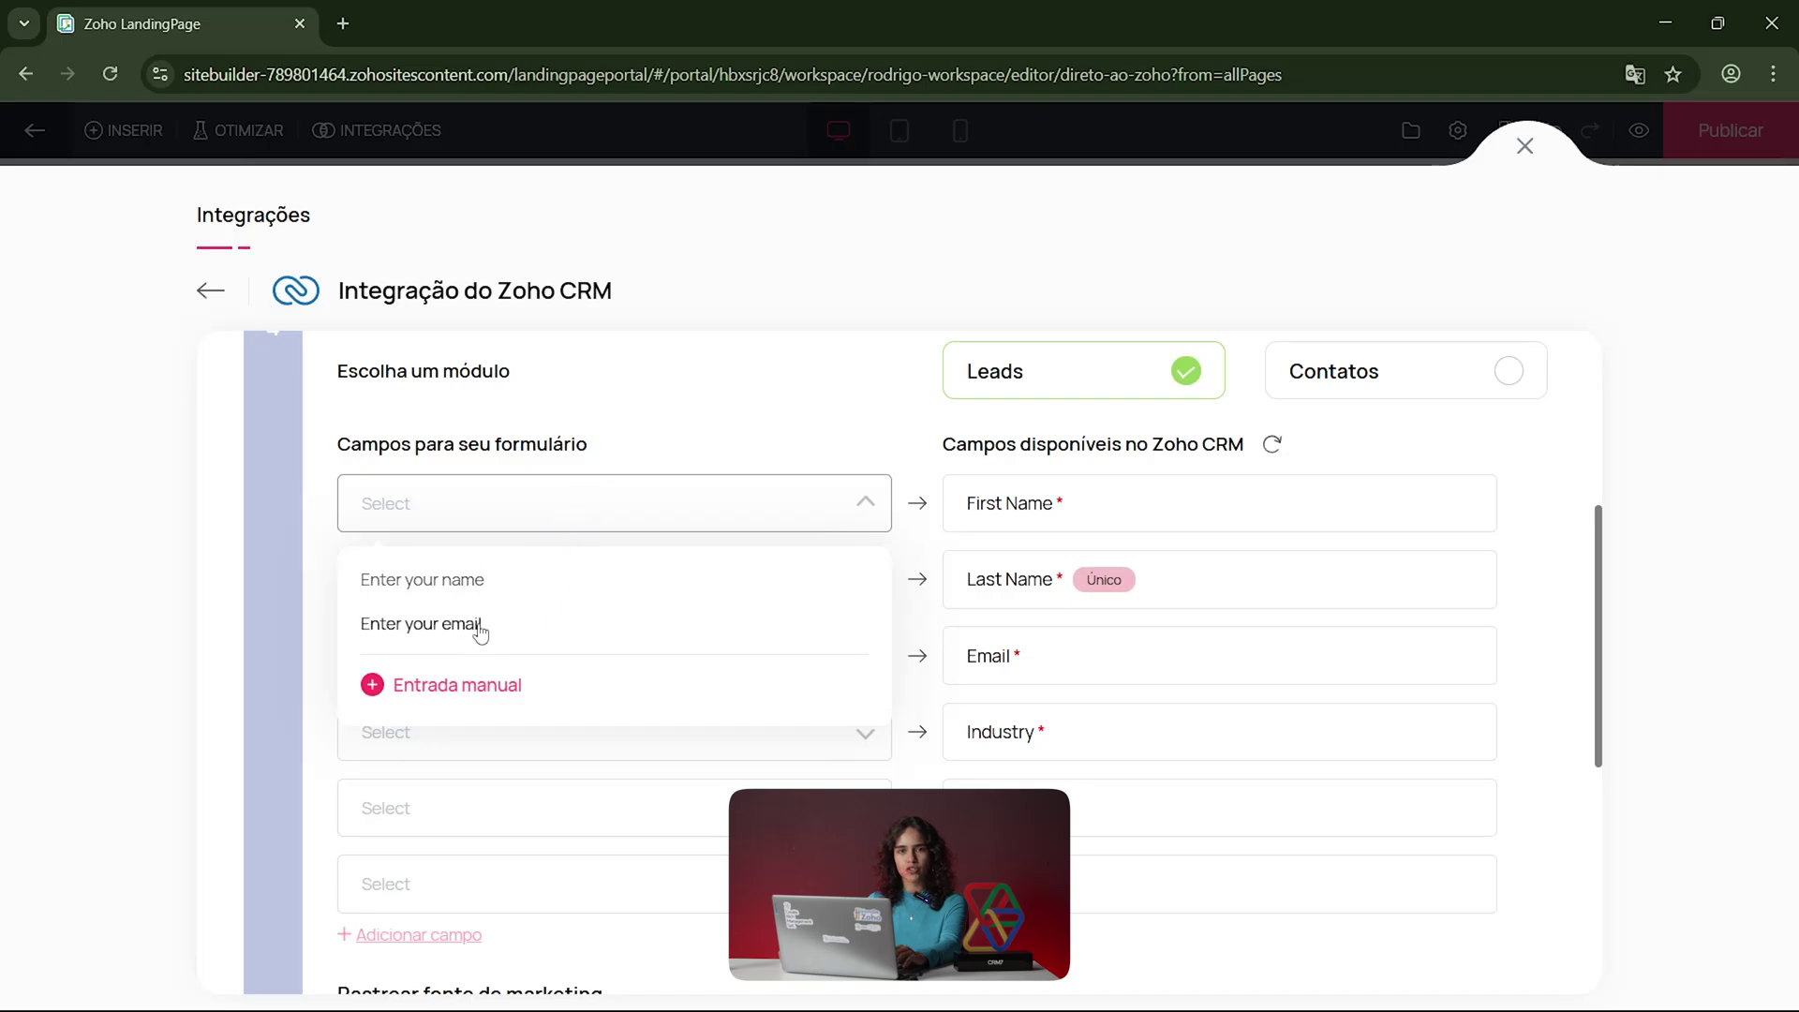
{"action": "left_click", "coordinate": [474, 589]}
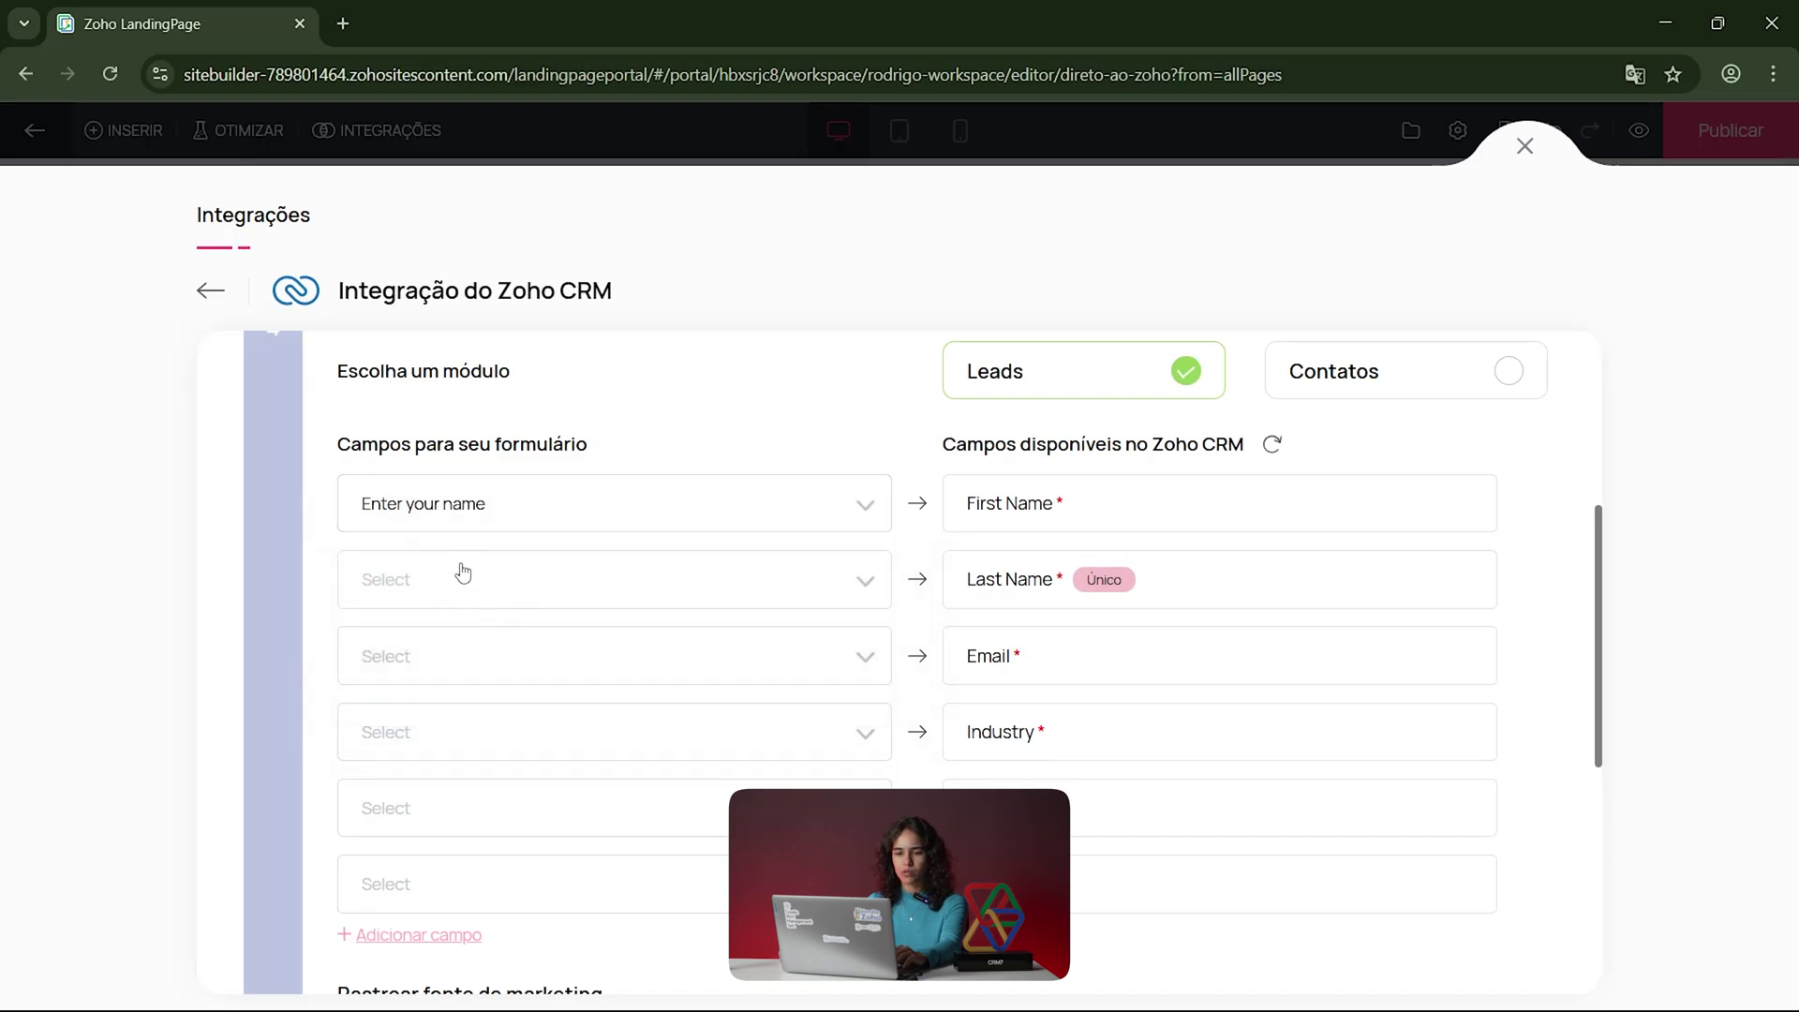
{"action": "scroll", "coordinate": [1086, 618], "scroll_direction": "up", "scroll_amount": 5}
{"action": "scroll", "coordinate": [1086, 619], "scroll_direction": "down", "scroll_amount": 10}
{"action": "scroll", "coordinate": [1082, 623], "scroll_direction": "up", "scroll_amount": 10}
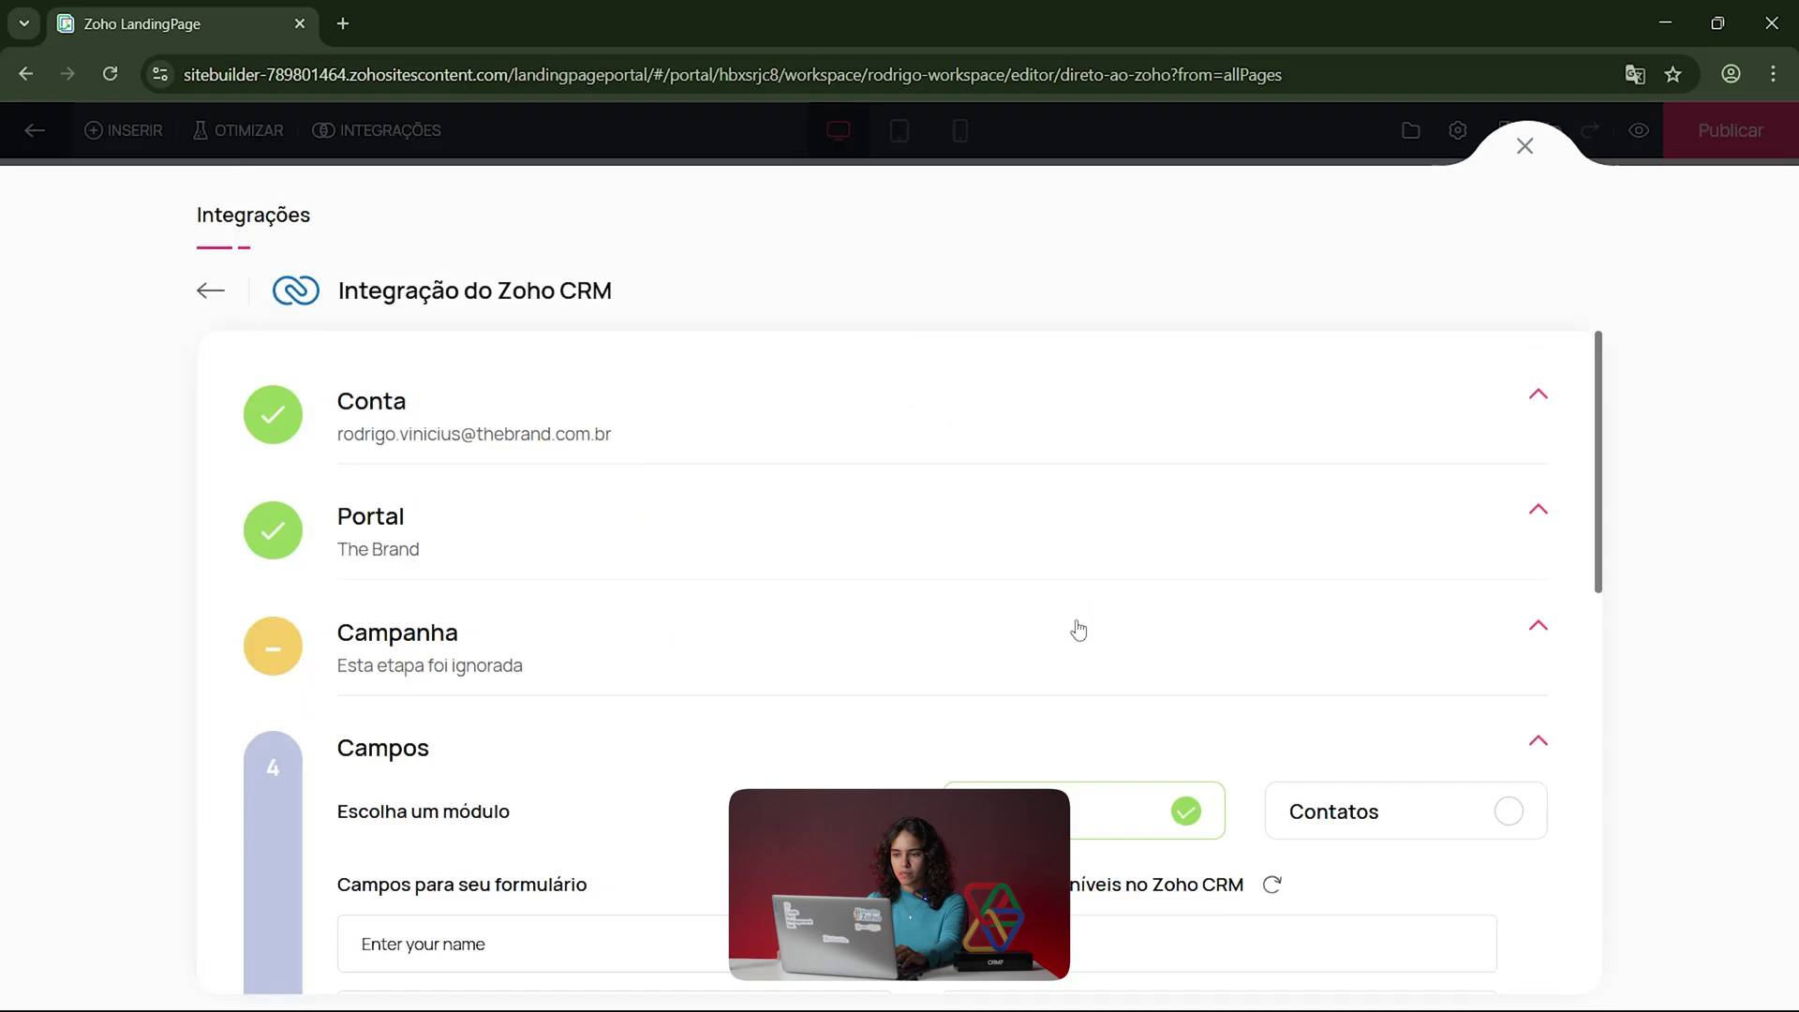
{"action": "scroll", "coordinate": [1077, 627], "scroll_direction": "down", "scroll_amount": 4}
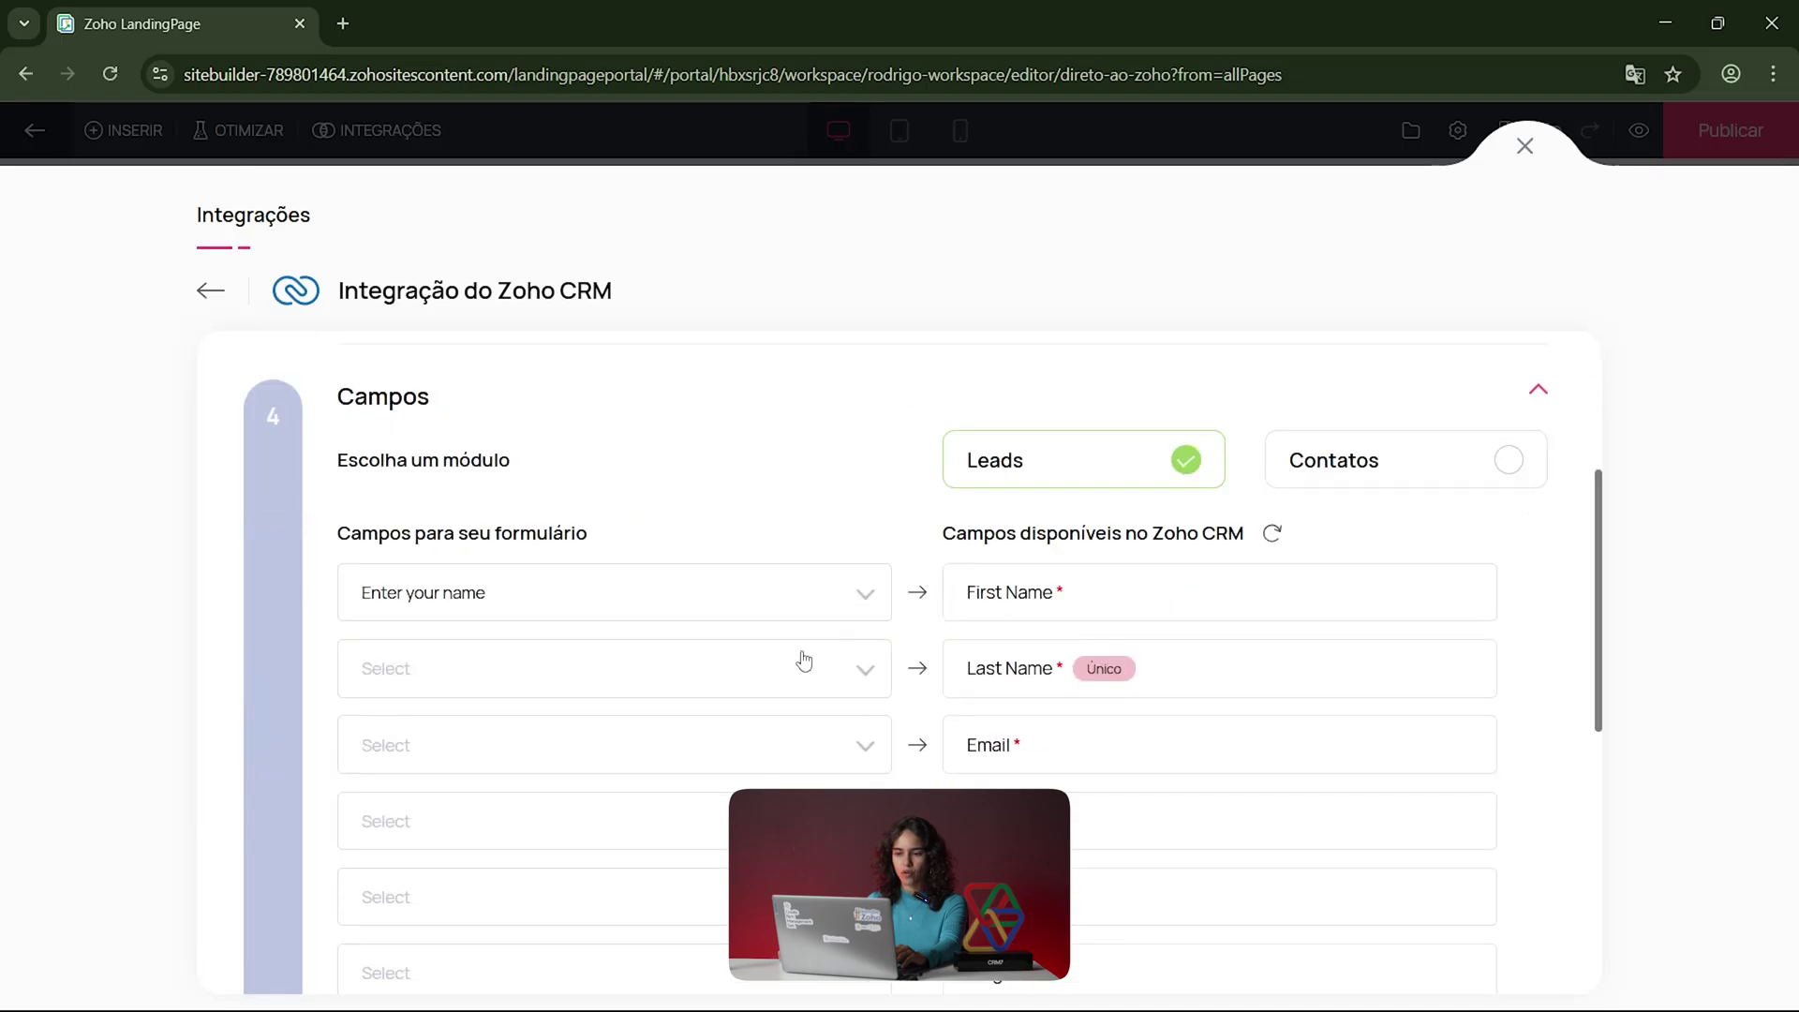
Step: Map 'Enter your email' to the CRM Email field, clearing it from Last Name
{"action": "left_click", "coordinate": [801, 668]}
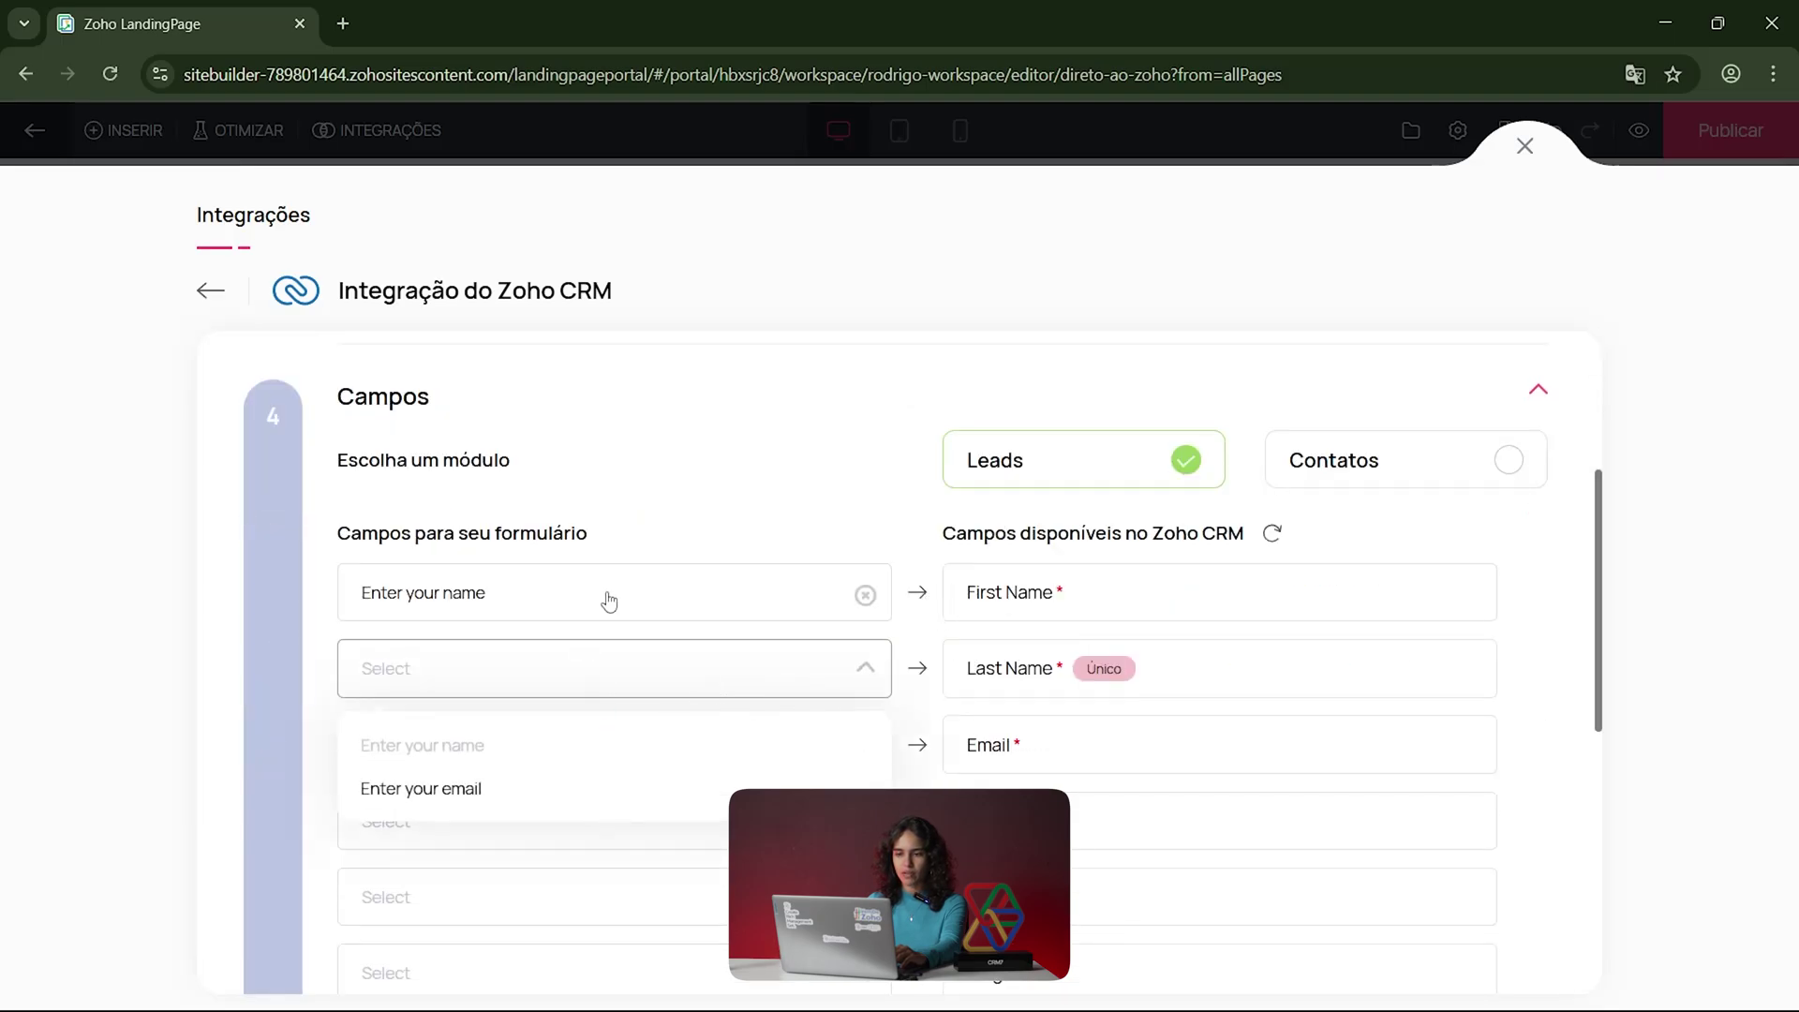
{"action": "left_click", "coordinate": [463, 798]}
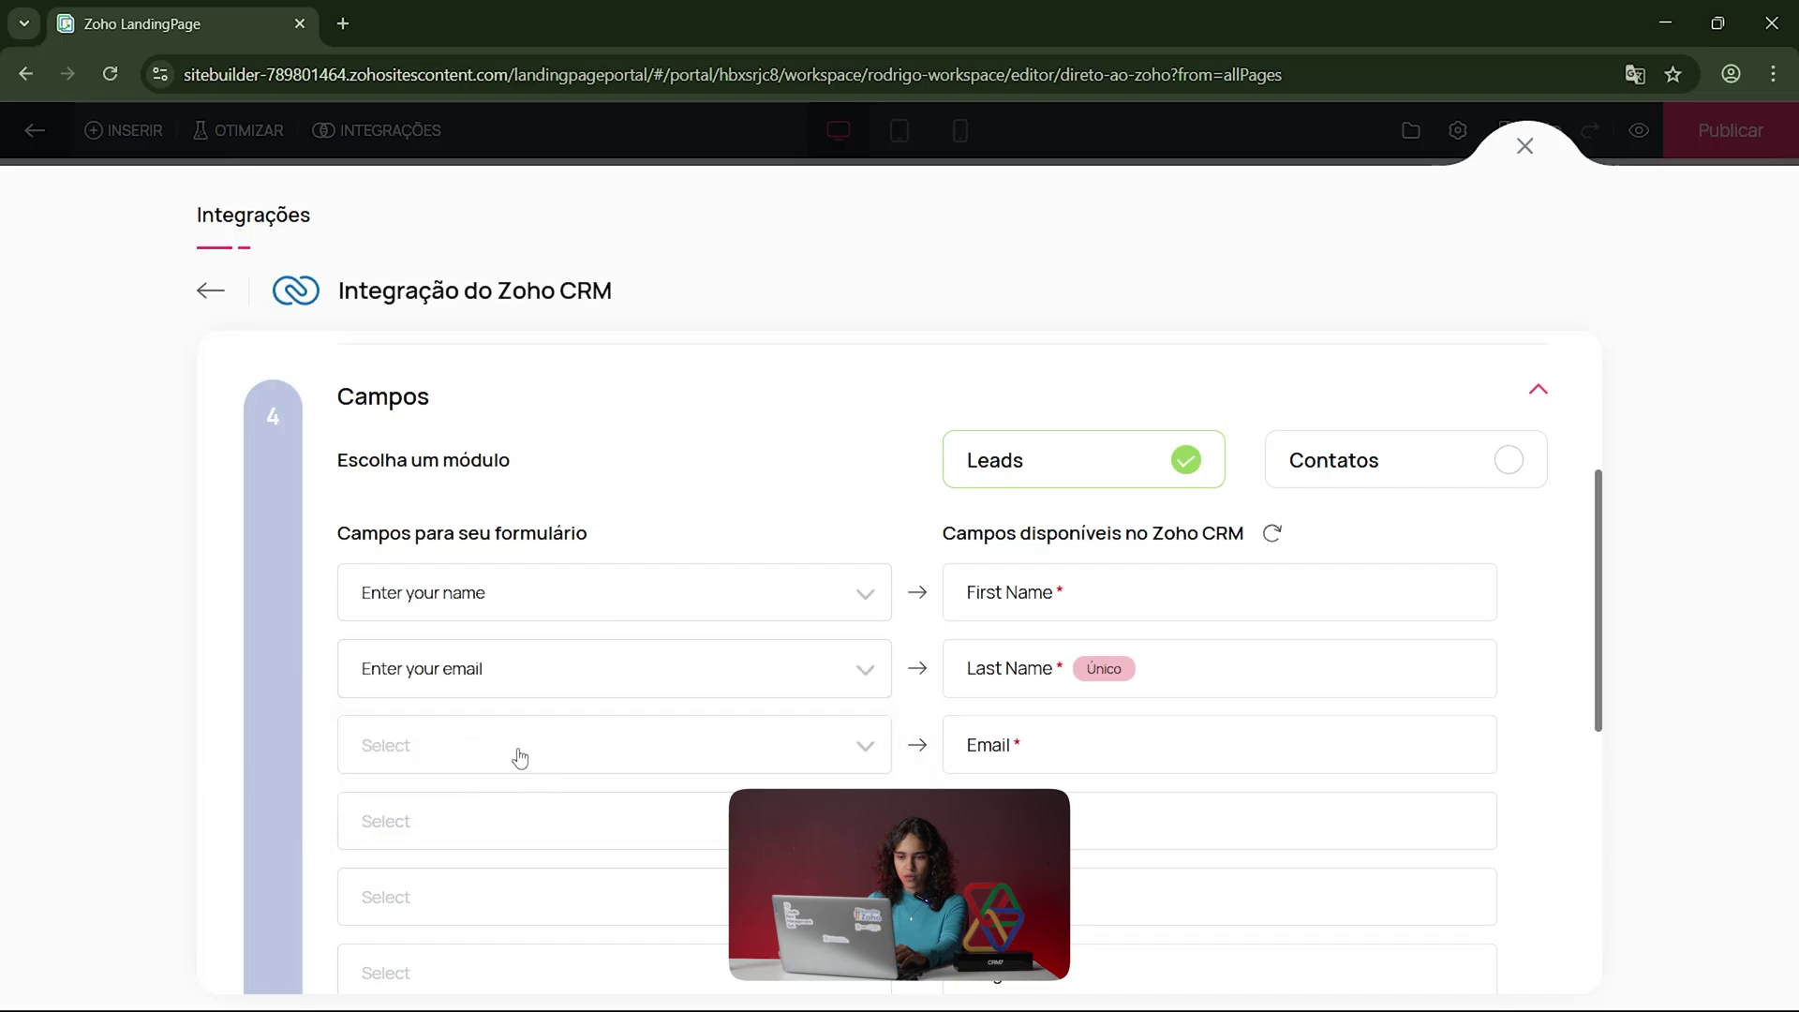
{"action": "scroll", "coordinate": [581, 712], "scroll_direction": "down", "scroll_amount": 1}
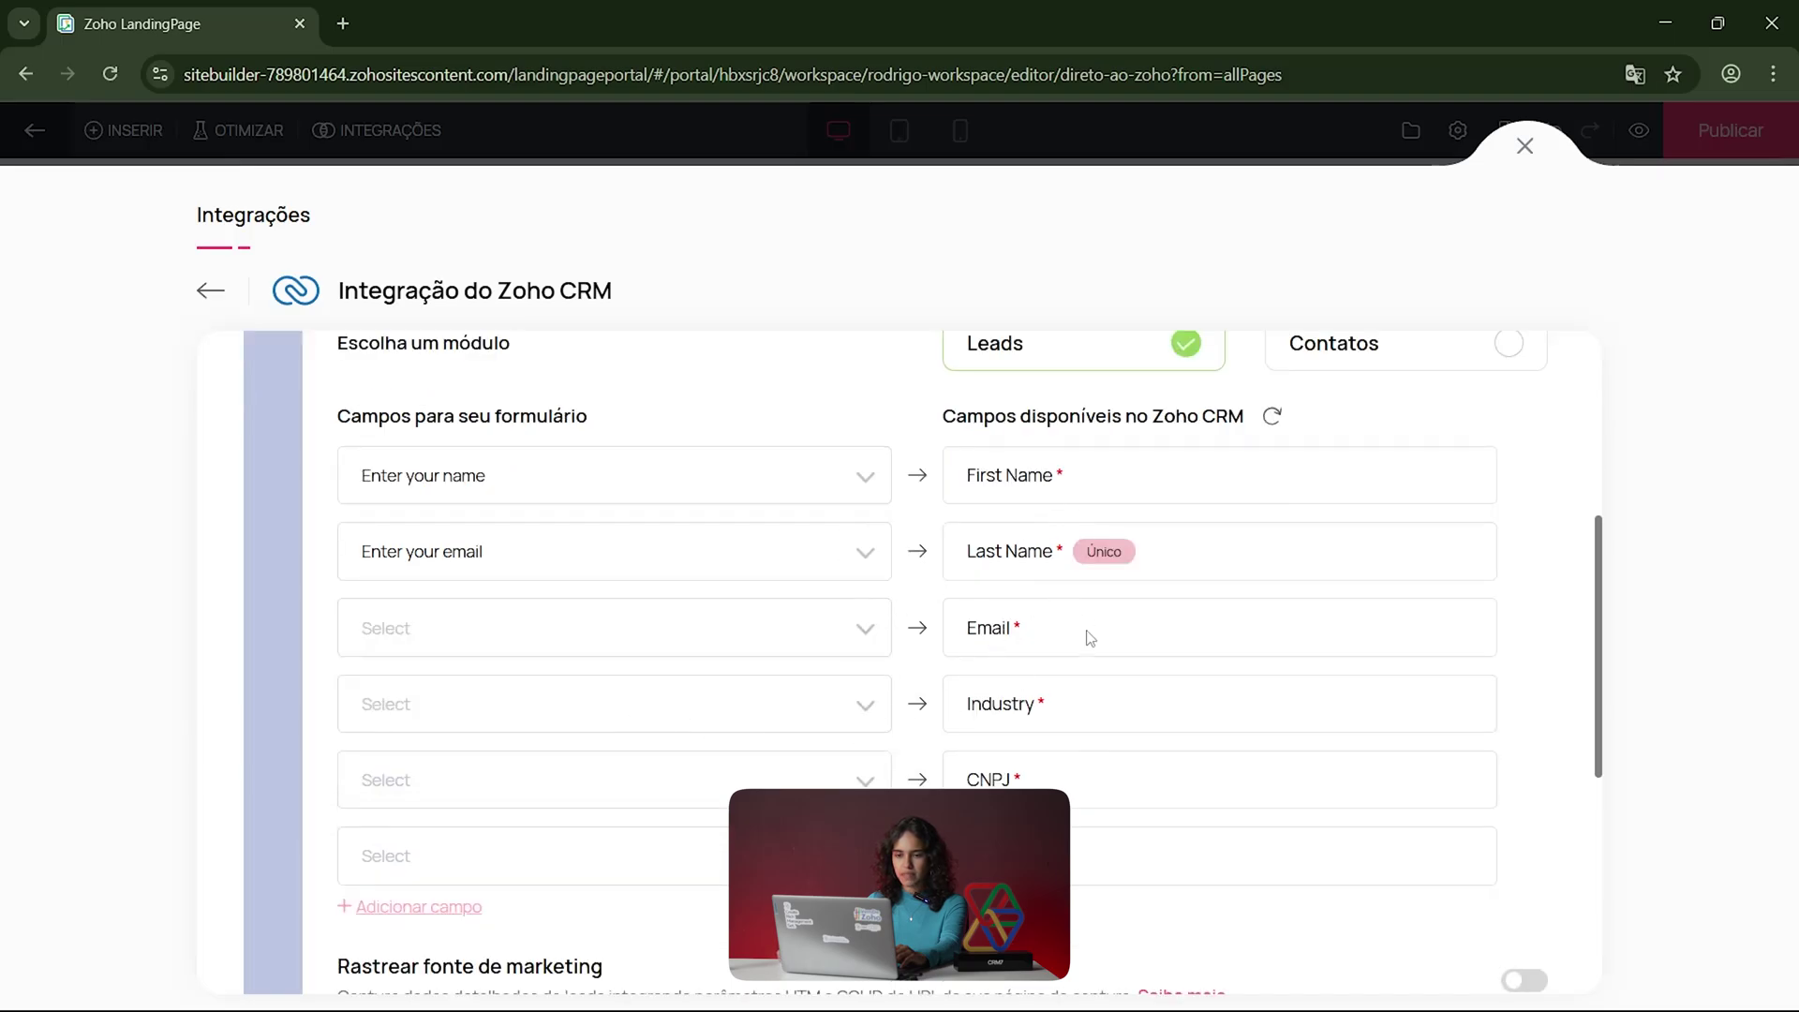
{"action": "left_click", "coordinate": [868, 557]}
{"action": "left_click", "coordinate": [743, 637]}
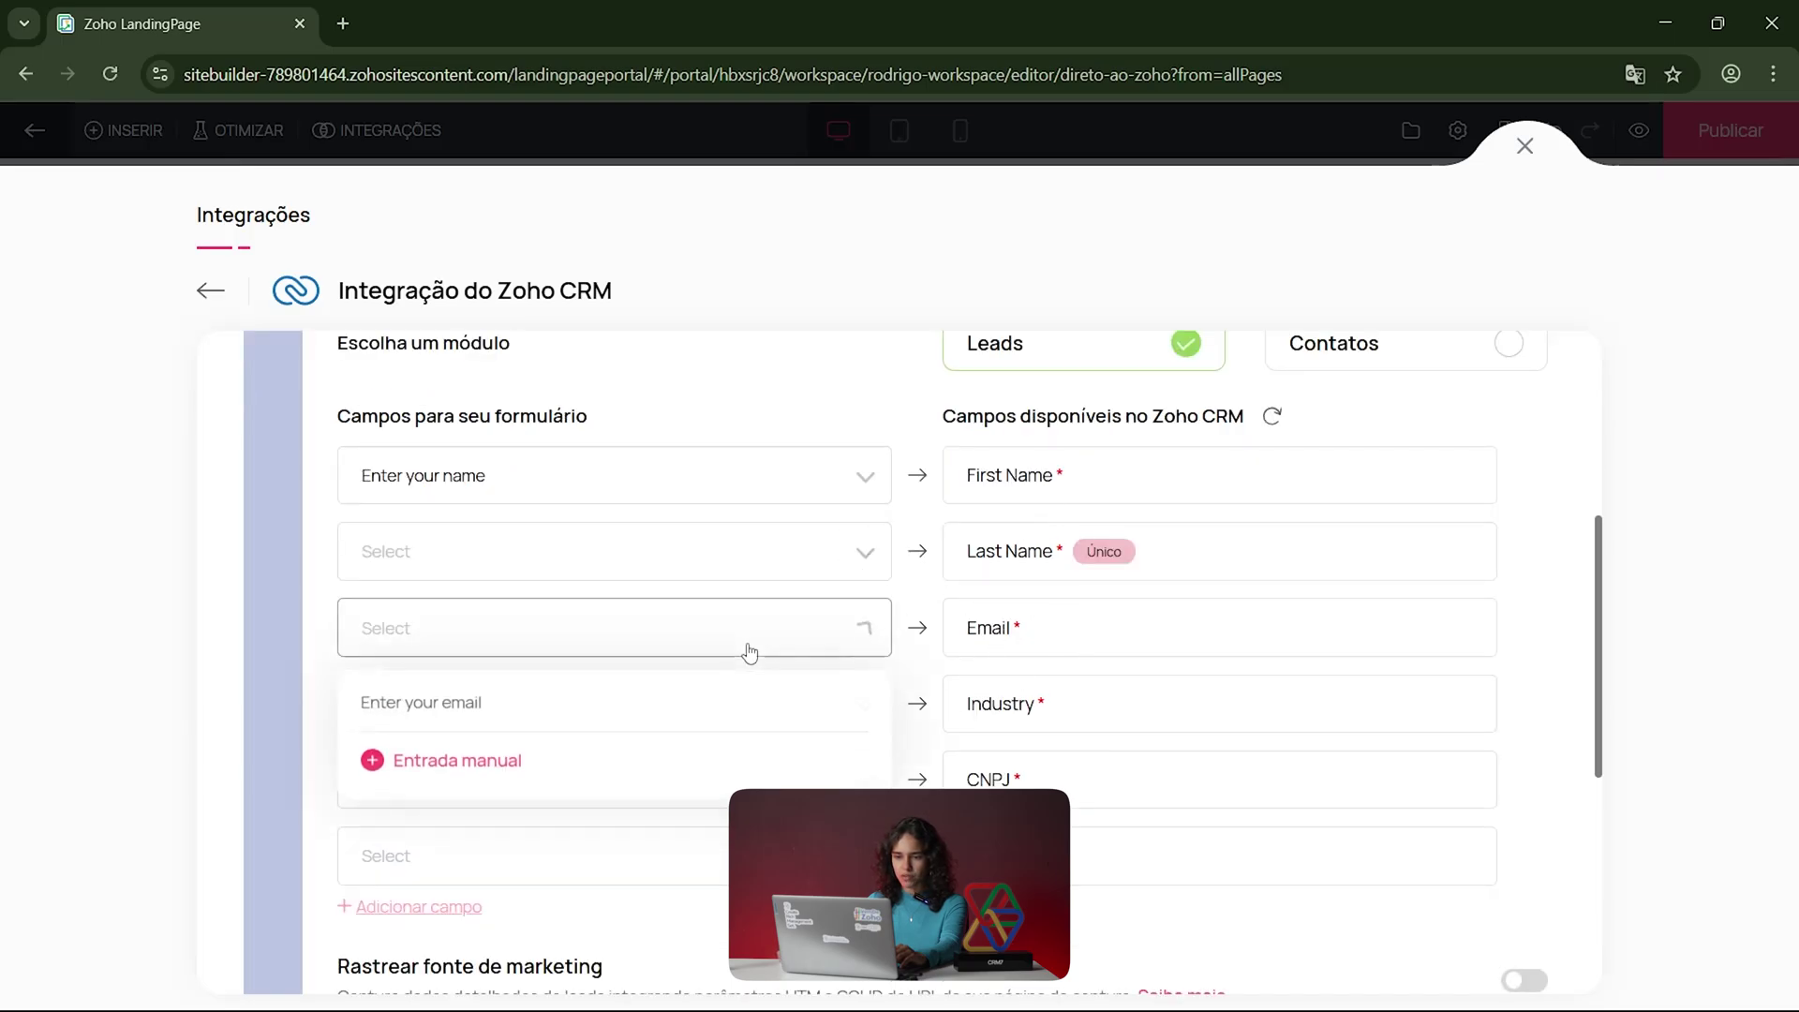
{"action": "left_click", "coordinate": [567, 704]}
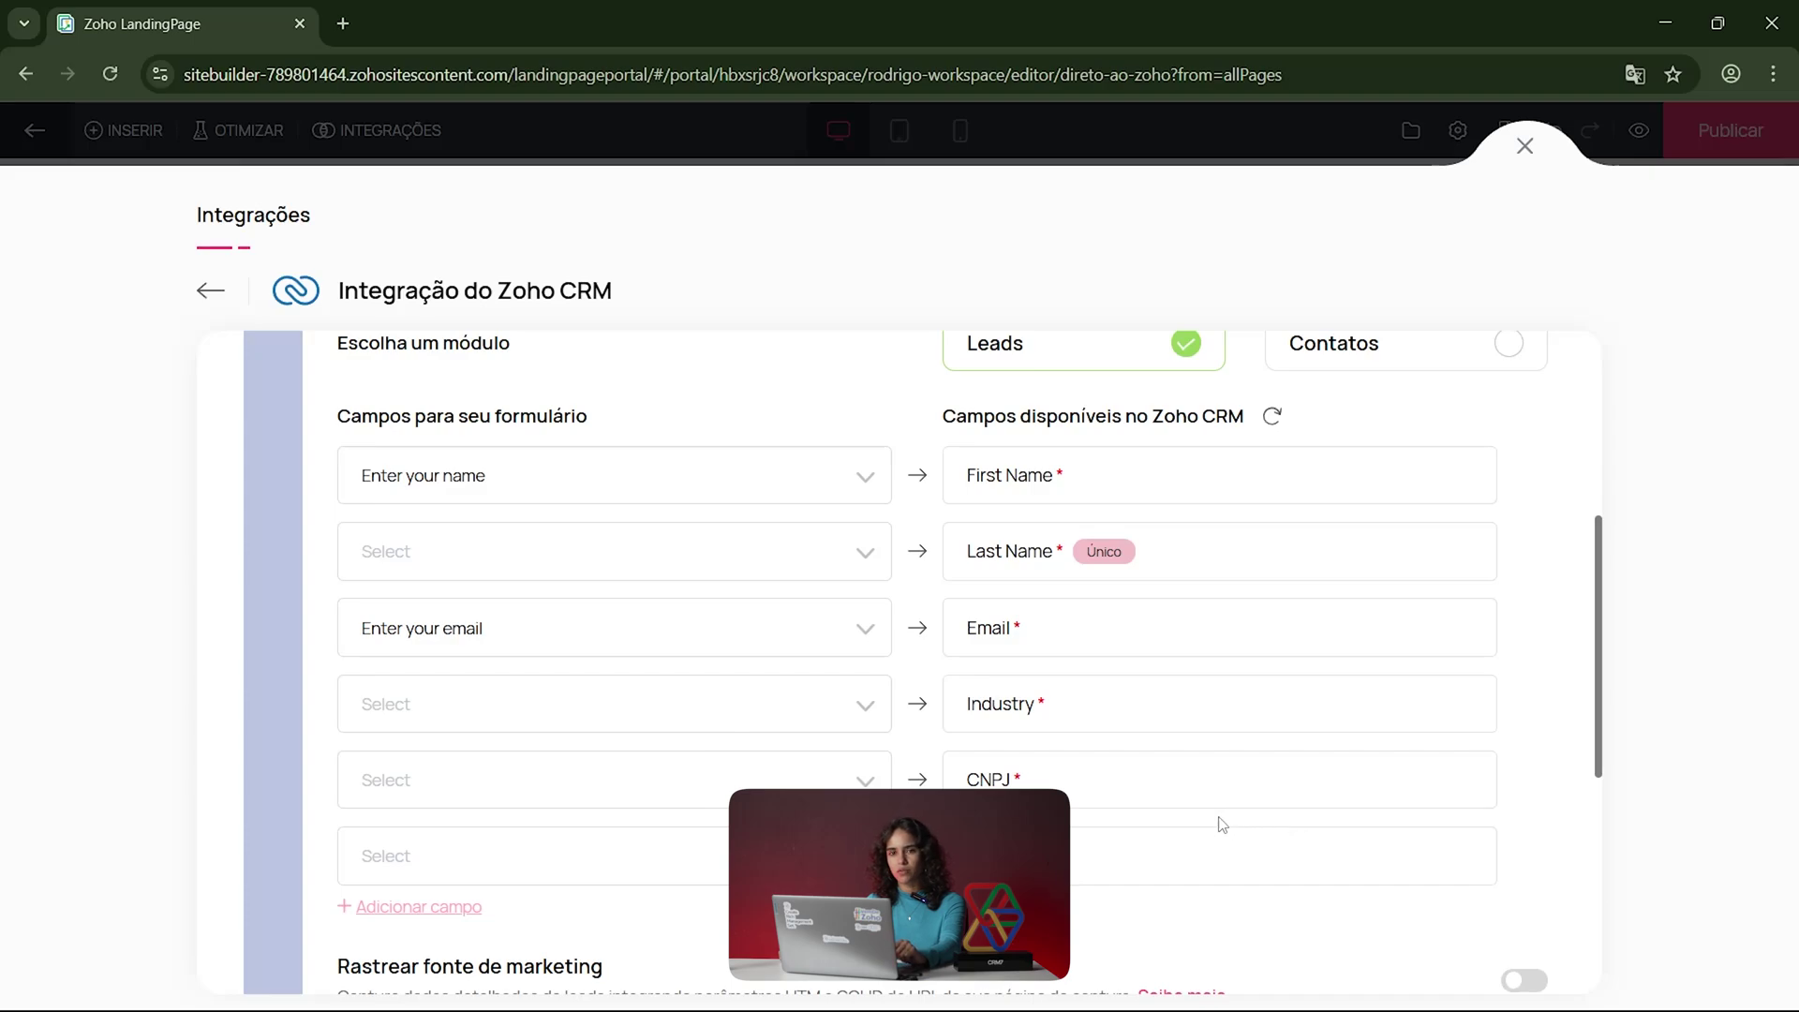
Step: Inspect the Contatos module's field mapping, then switch the CRM module back to Leads
{"action": "left_click", "coordinate": [1503, 345]}
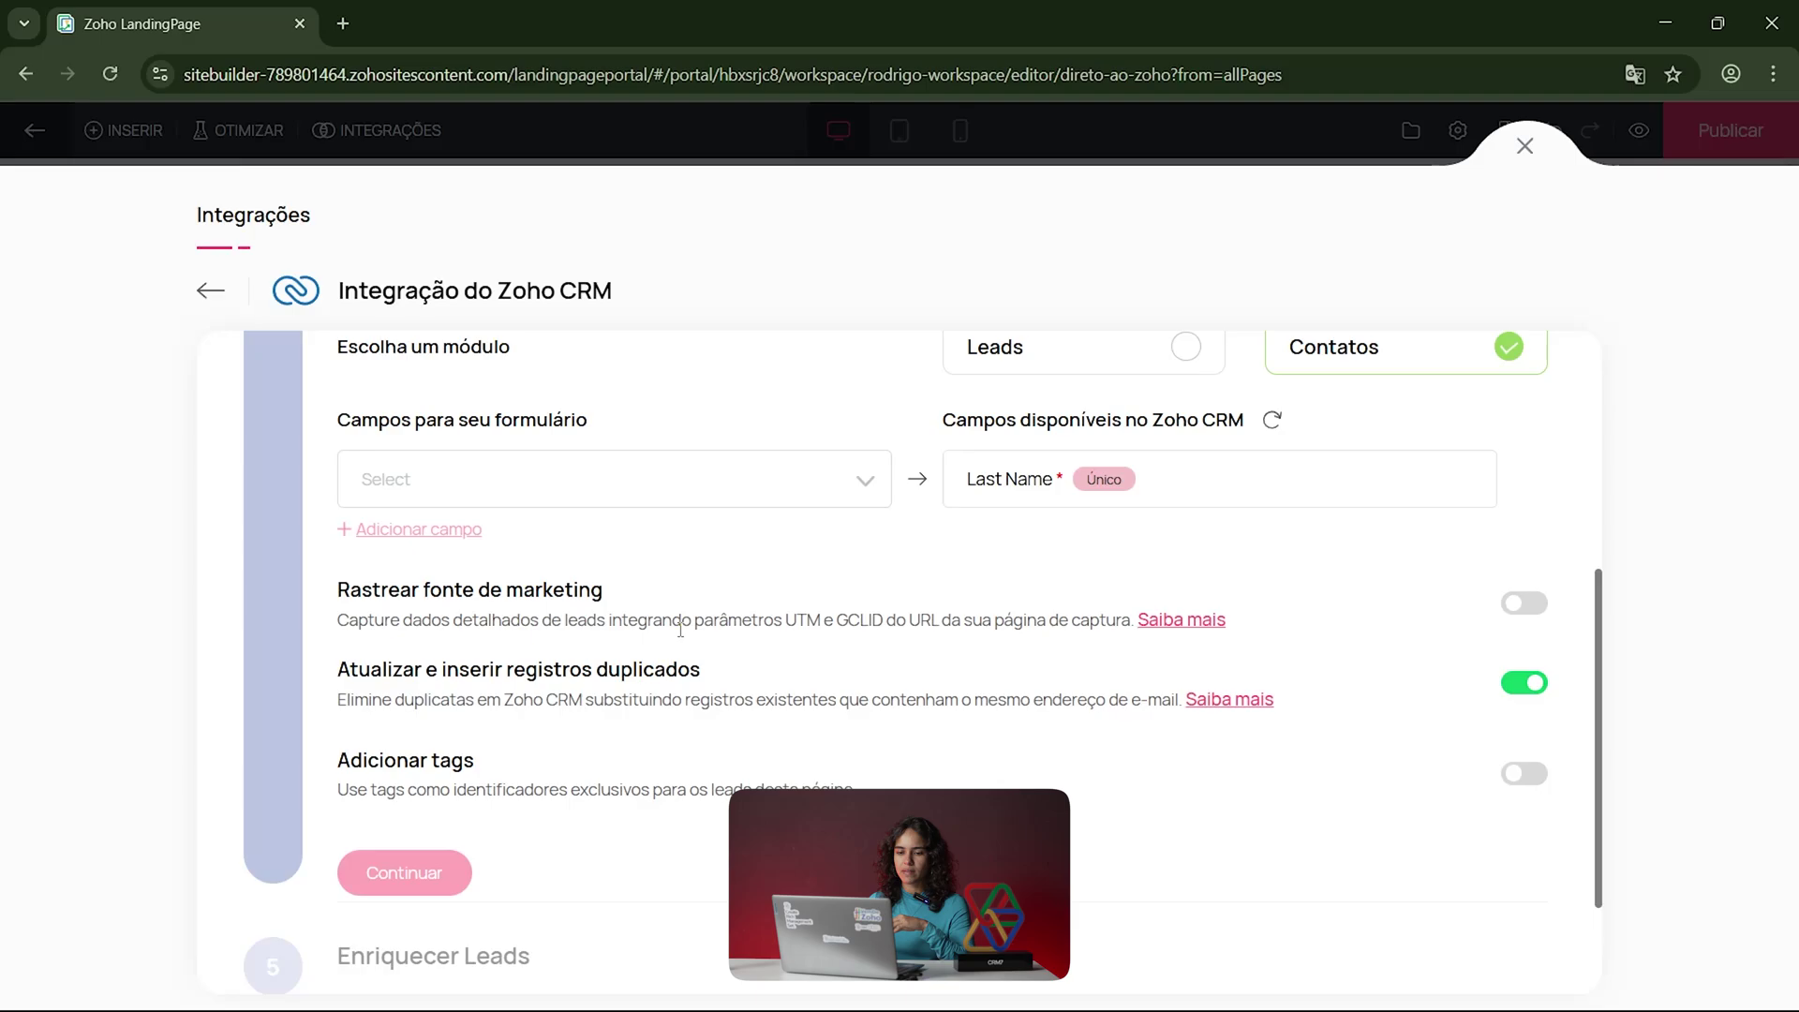
{"action": "scroll", "coordinate": [747, 718], "scroll_direction": "down", "scroll_amount": 2}
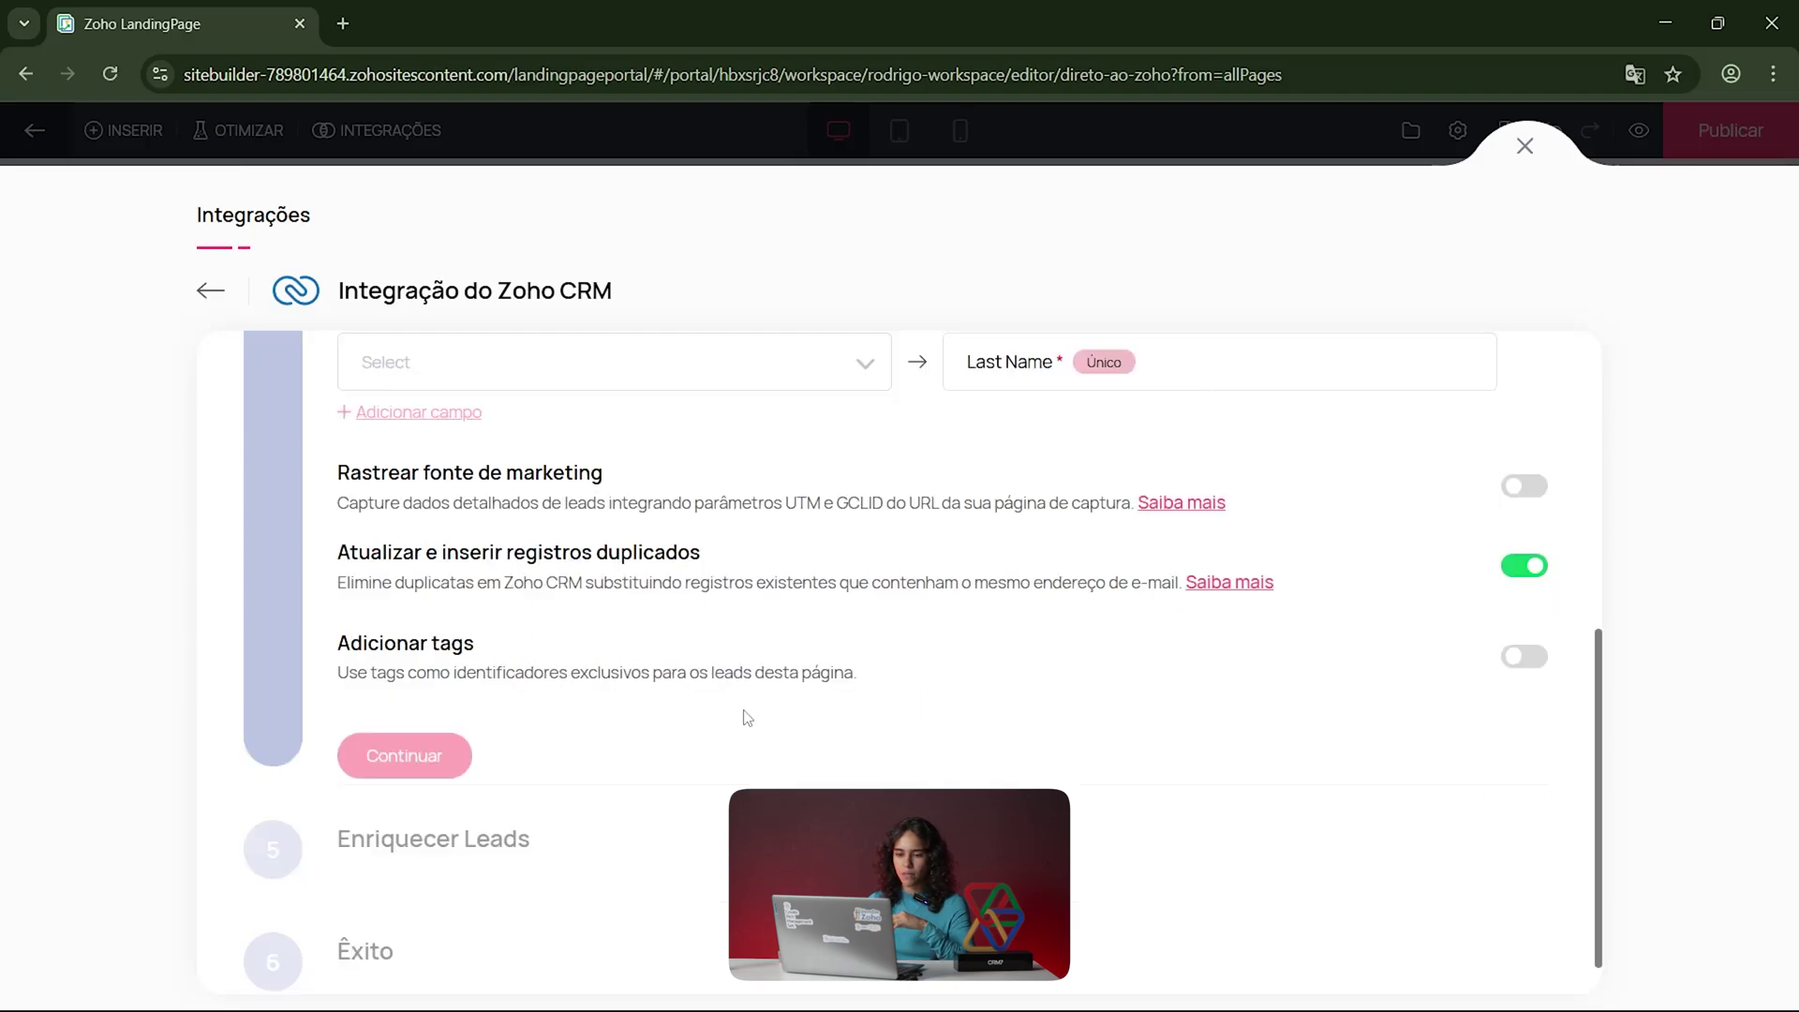
{"action": "scroll", "coordinate": [600, 693], "scroll_direction": "up", "scroll_amount": 7}
{"action": "scroll", "coordinate": [1121, 438], "scroll_direction": "down", "scroll_amount": 5}
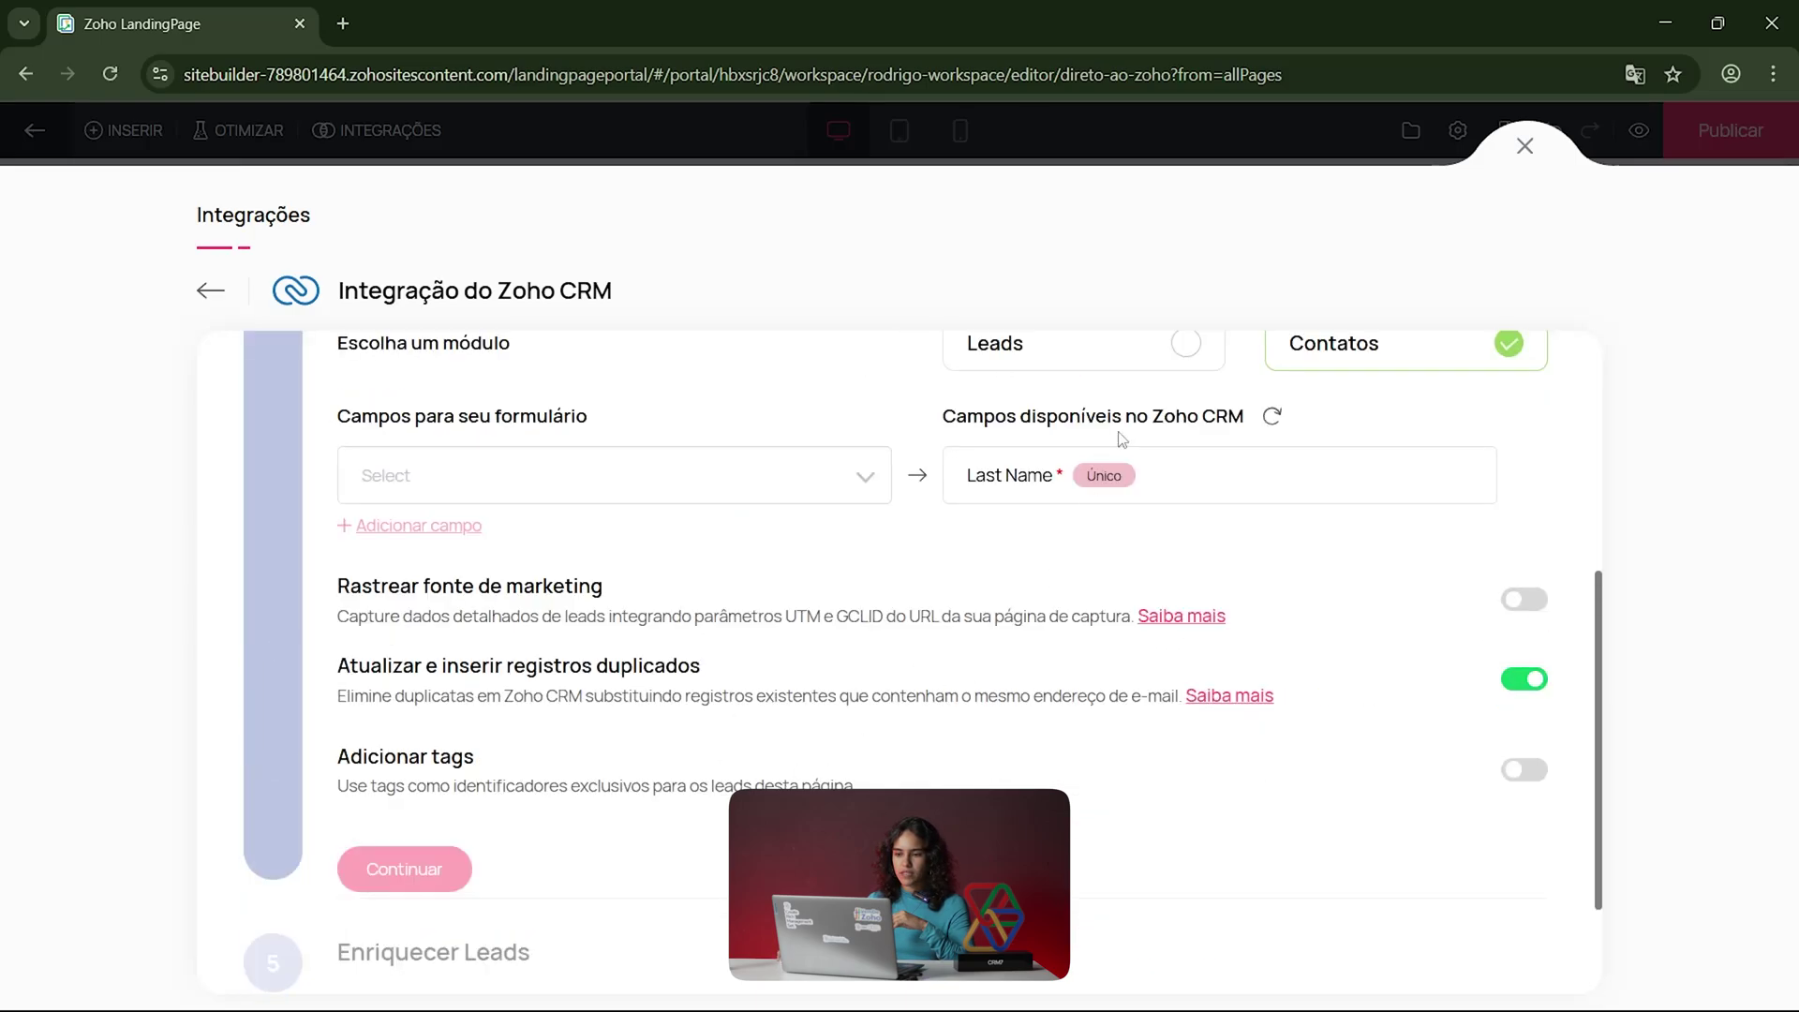
{"action": "left_click", "coordinate": [1178, 350]}
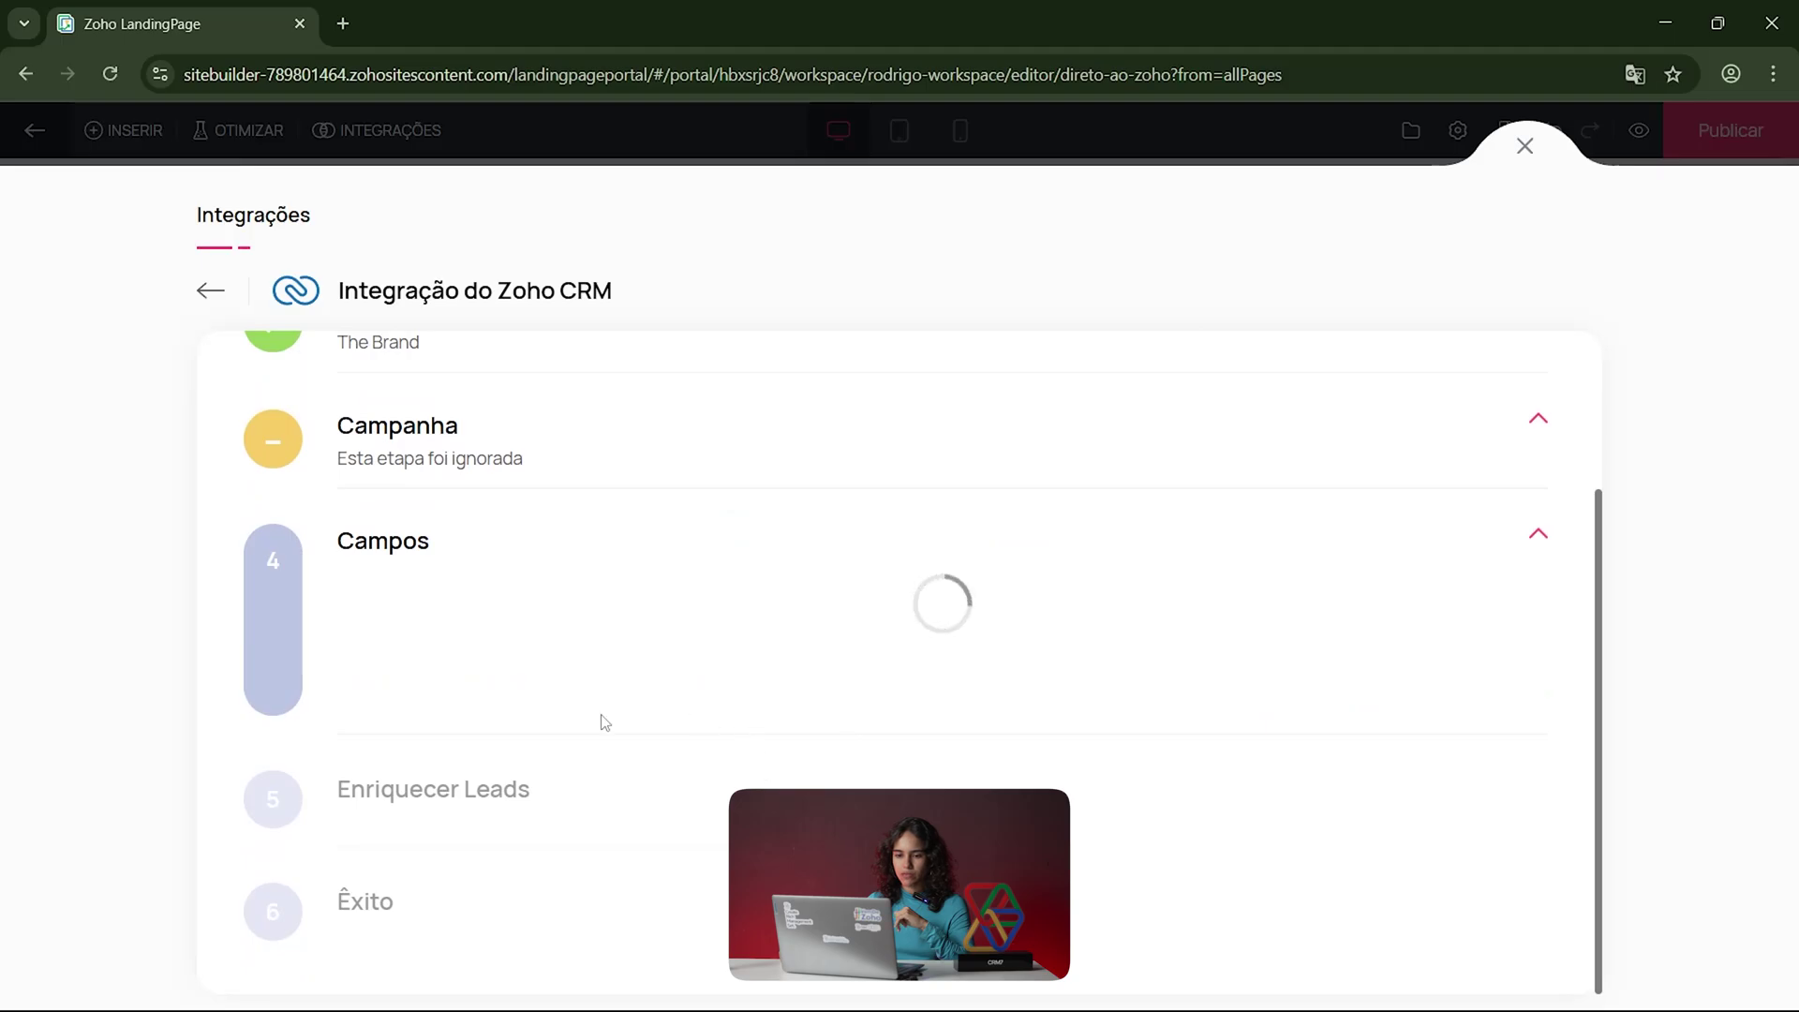
{"action": "scroll", "coordinate": [501, 867], "scroll_direction": "down", "scroll_amount": 5}
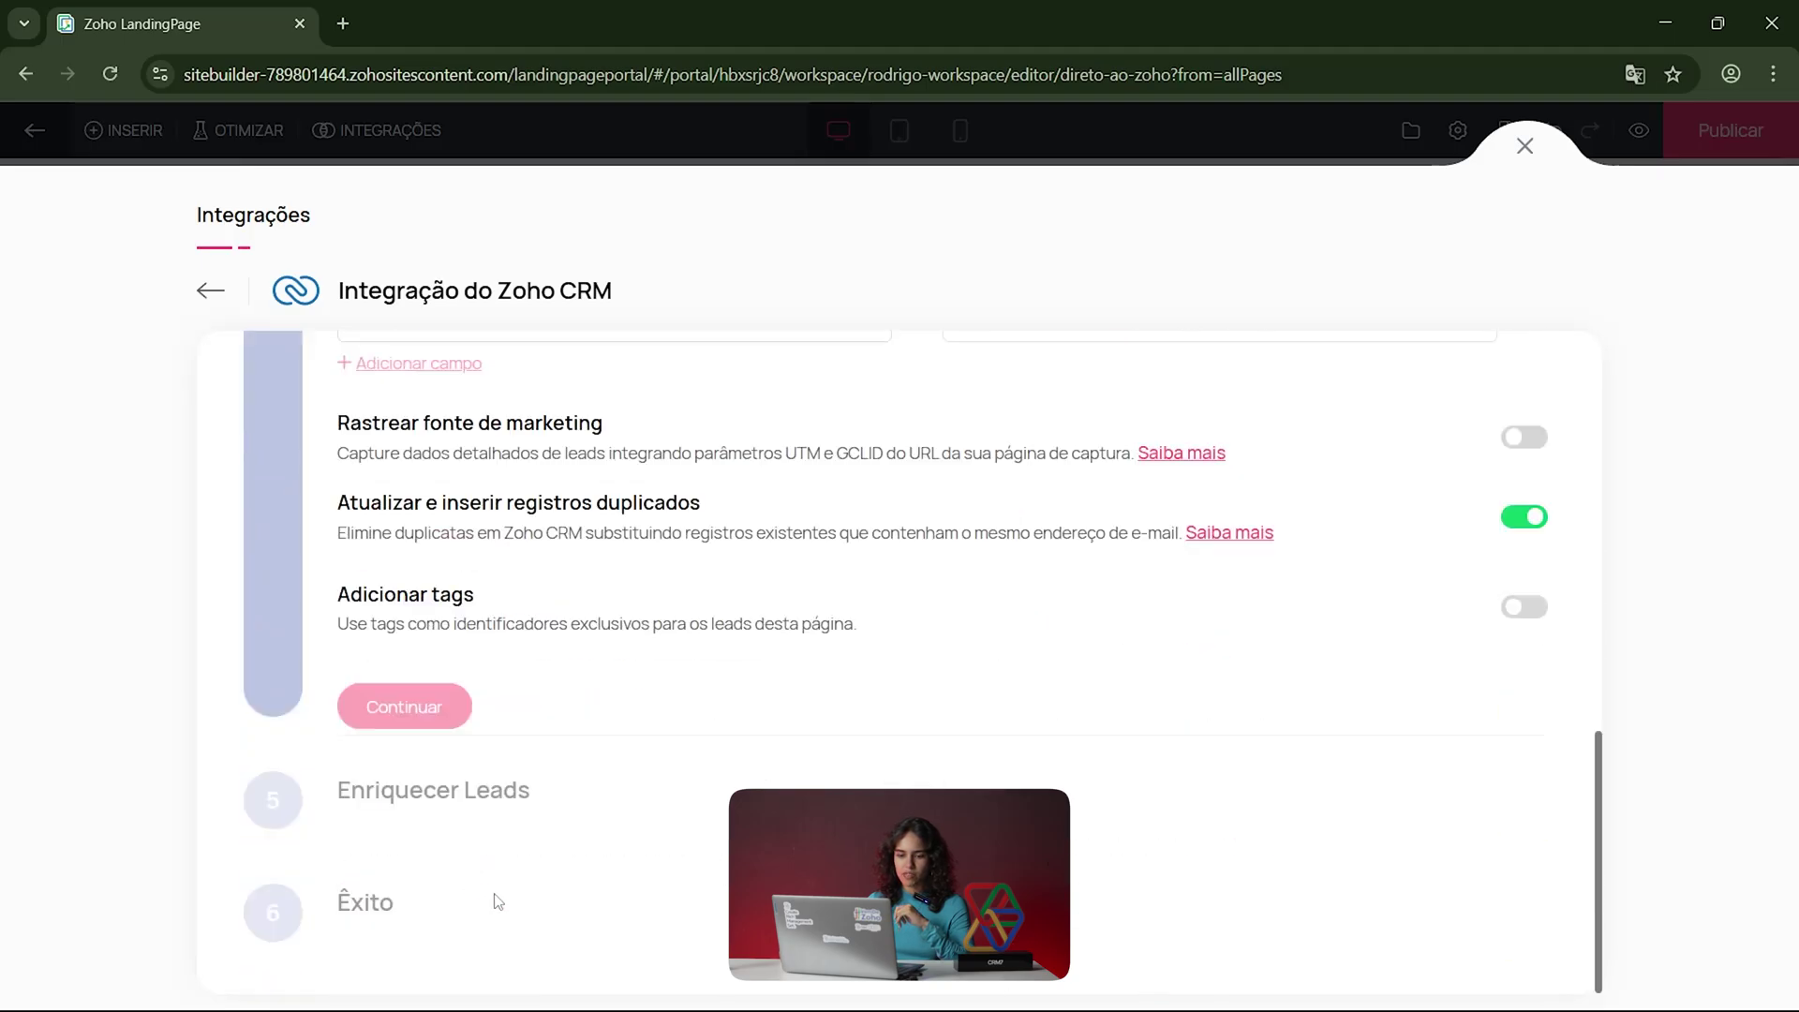
Step: Close the Zoho CRM integration settings
{"action": "left_click", "coordinate": [1524, 145]}
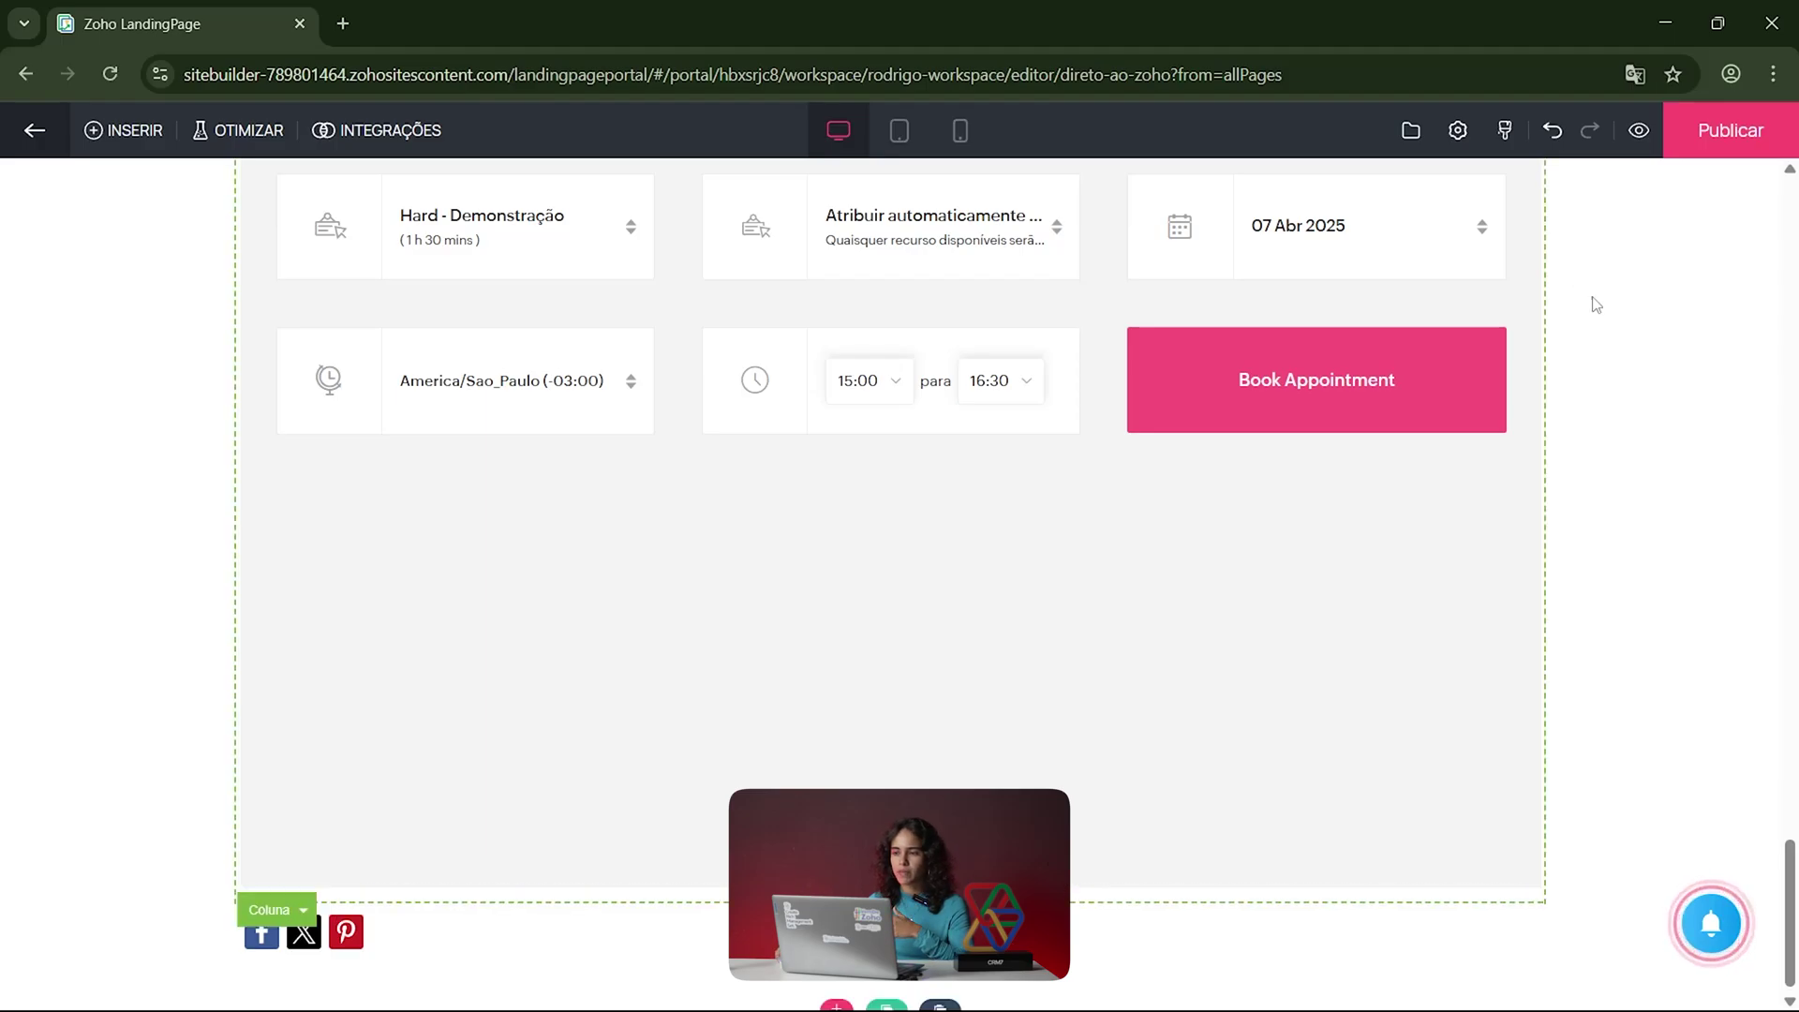
{"action": "scroll", "coordinate": [1593, 301], "scroll_direction": "up", "scroll_amount": 10}
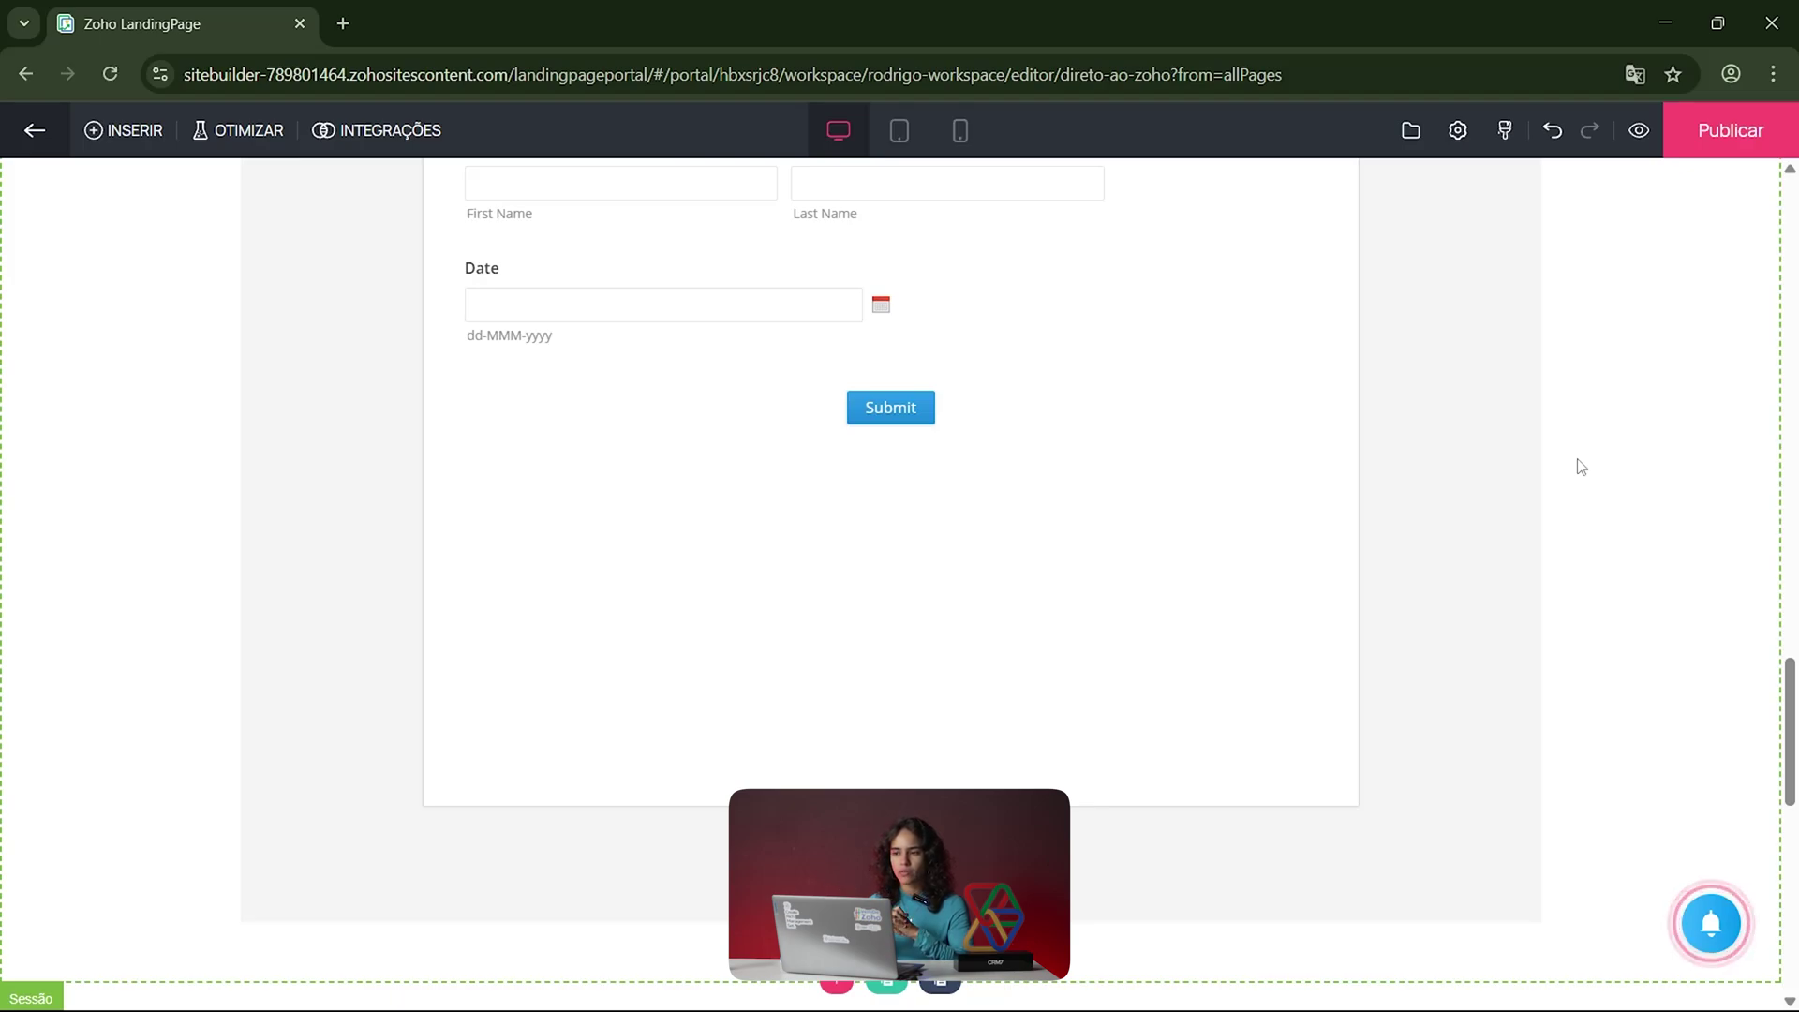
{"action": "scroll", "coordinate": [1581, 466], "scroll_direction": "up", "scroll_amount": 3}
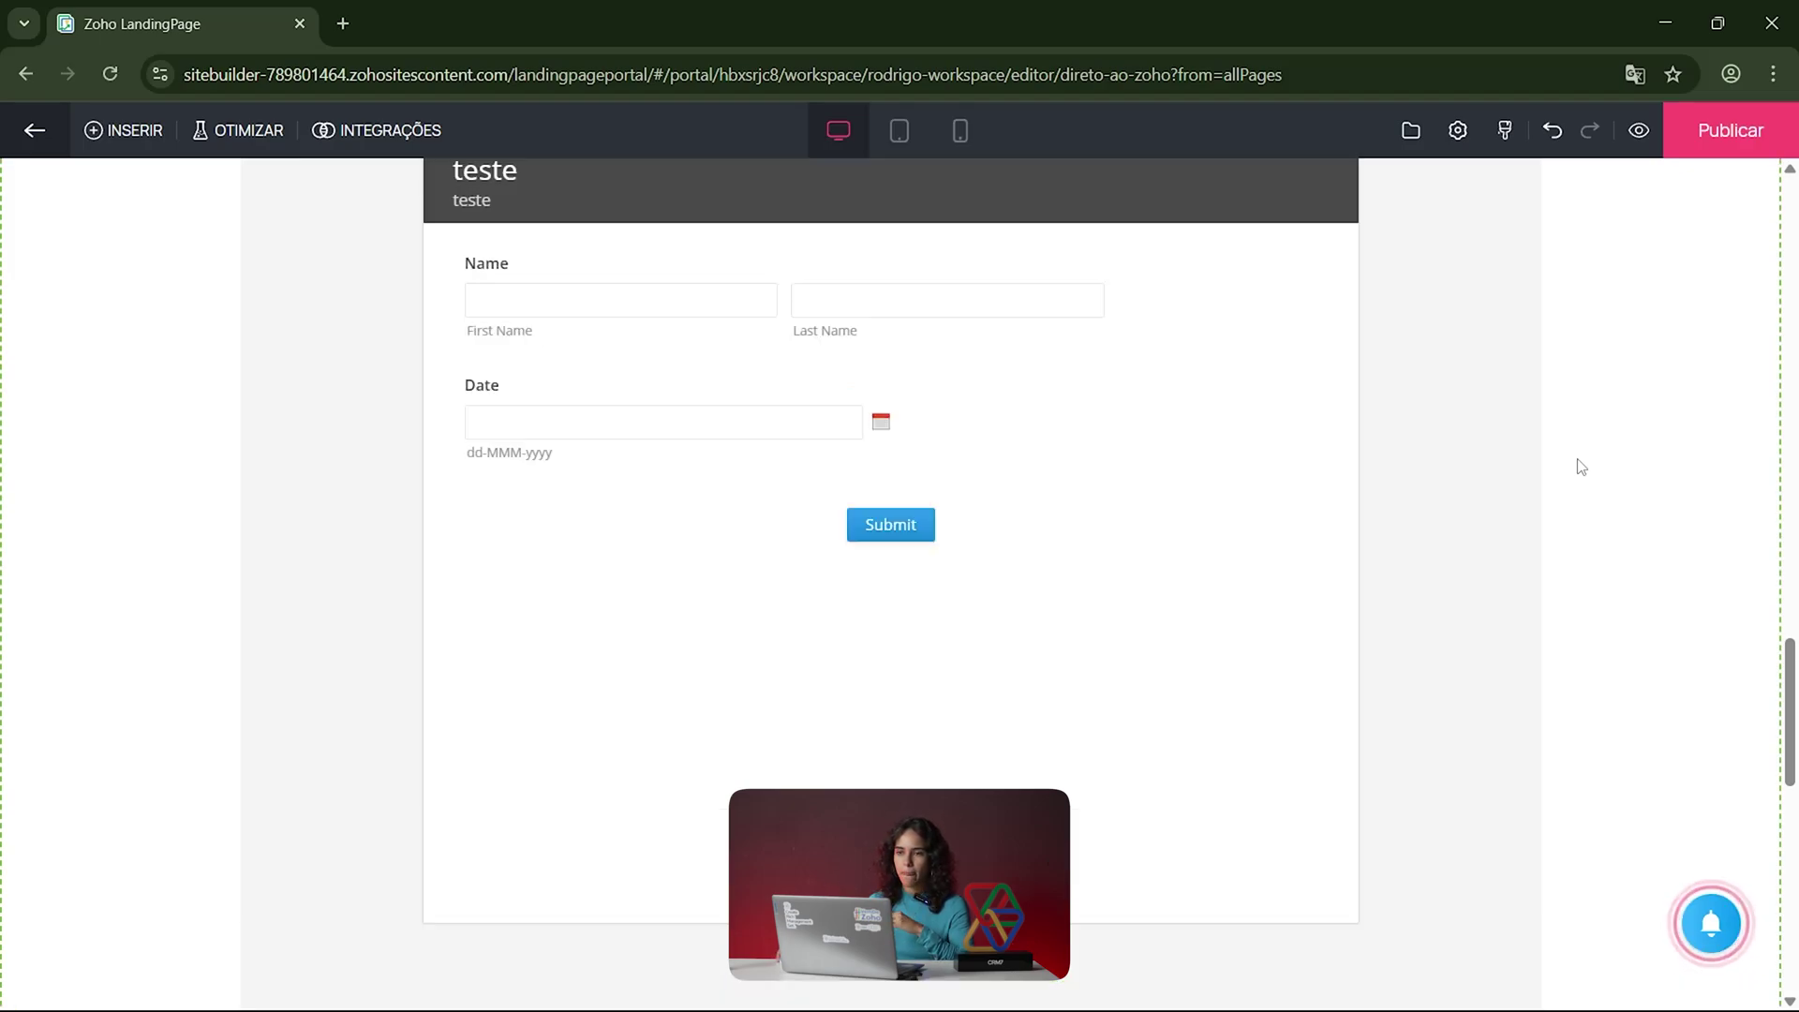
Step: Reopen and close the integrations list, then bring up the optimisation experiment choices
{"action": "left_click", "coordinate": [351, 136]}
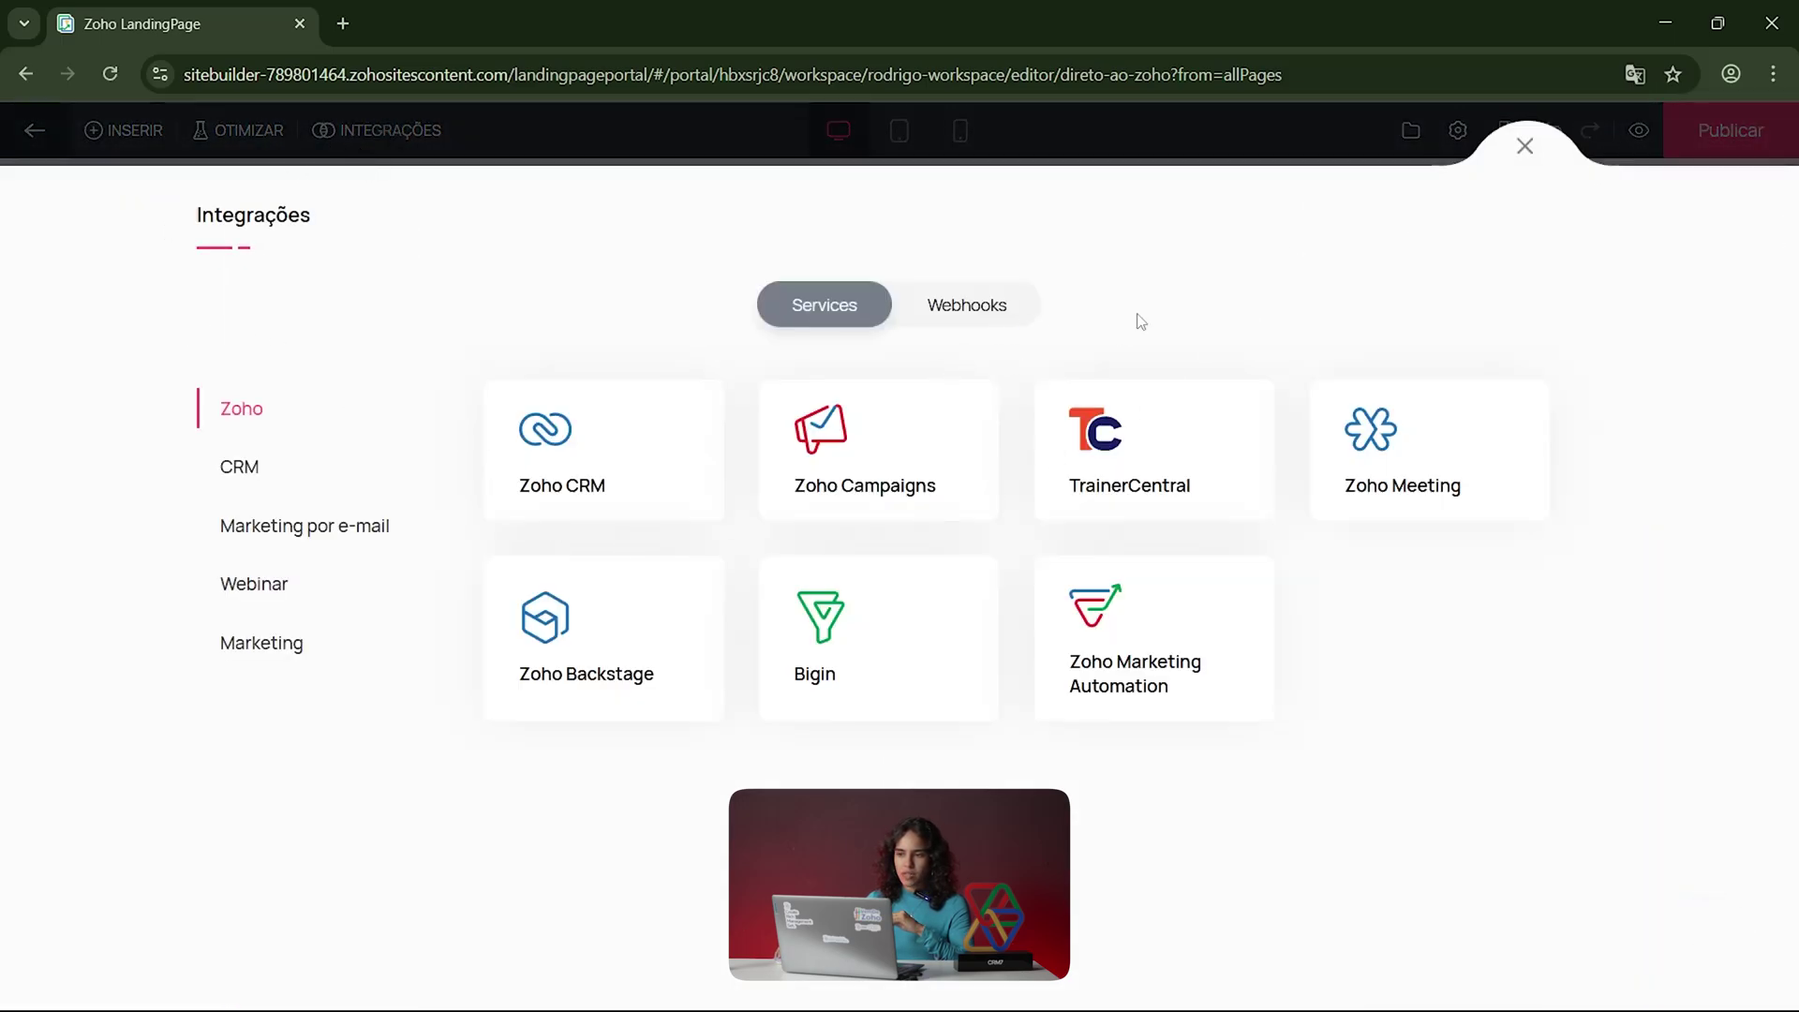
{"action": "left_click", "coordinate": [1525, 145]}
{"action": "left_click", "coordinate": [250, 131]}
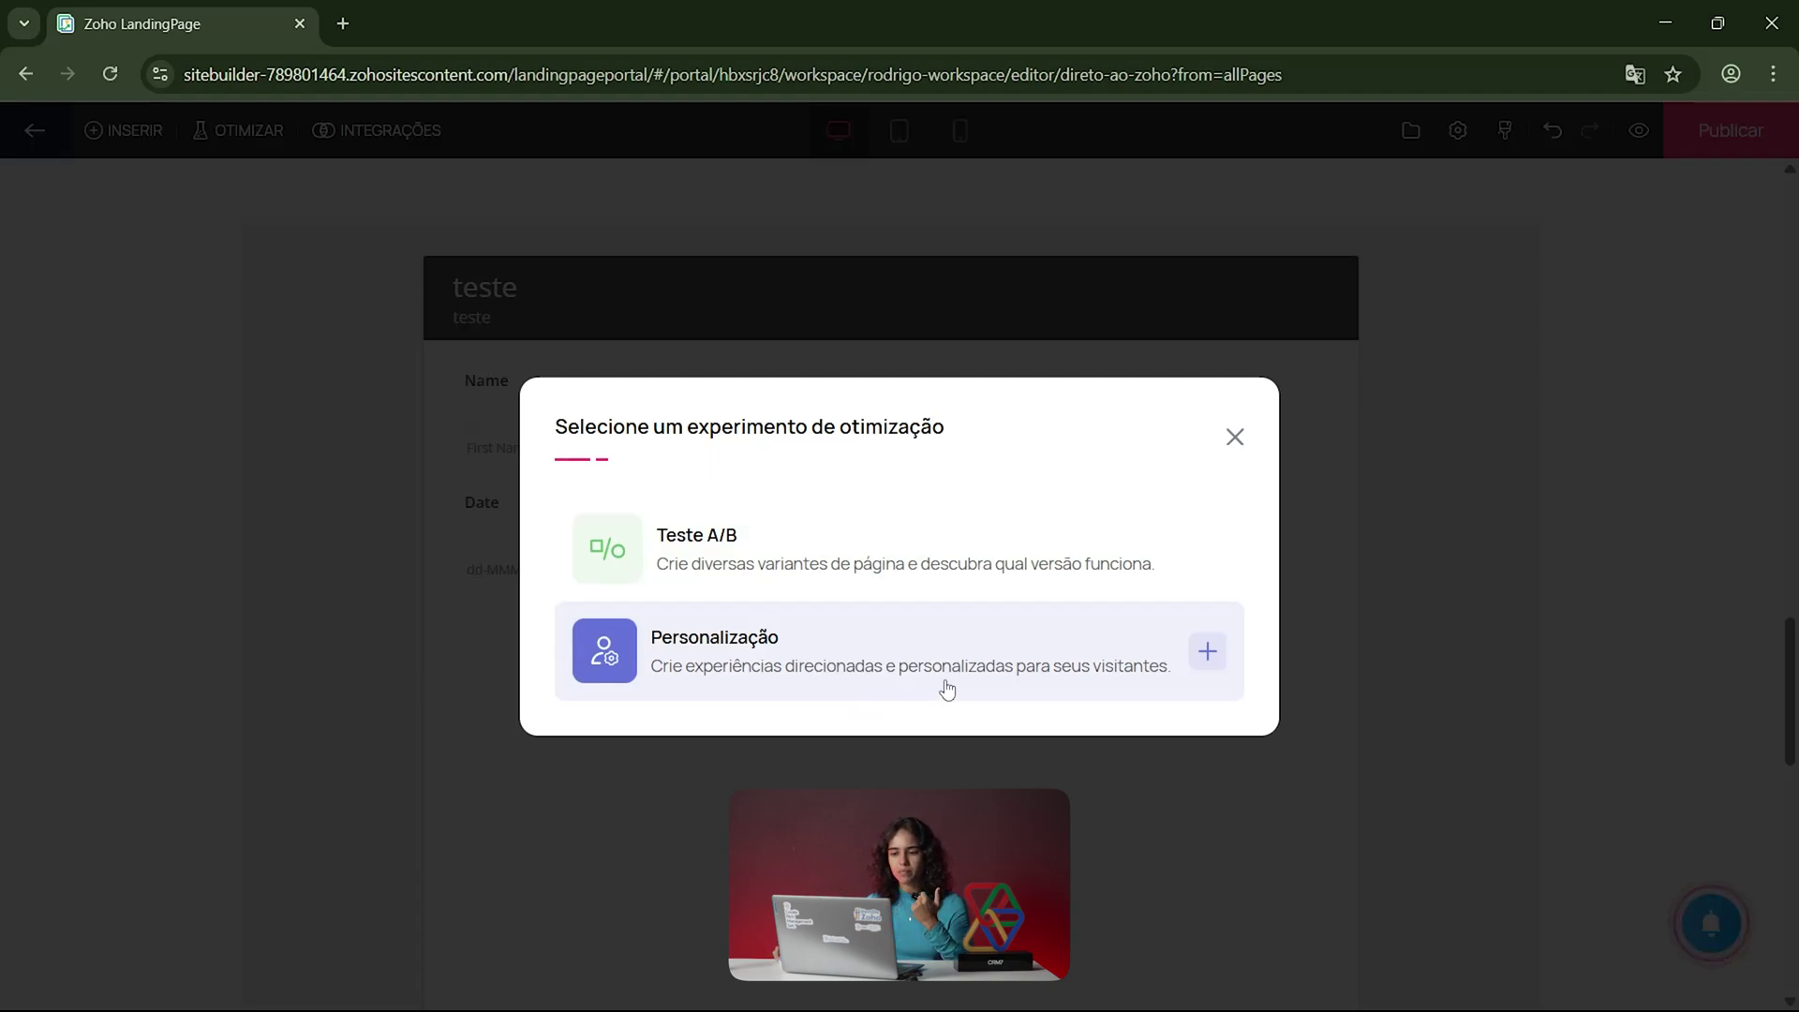
Step: Start a Personalização experiment targeting a custom audience
{"action": "left_click", "coordinate": [1020, 674]}
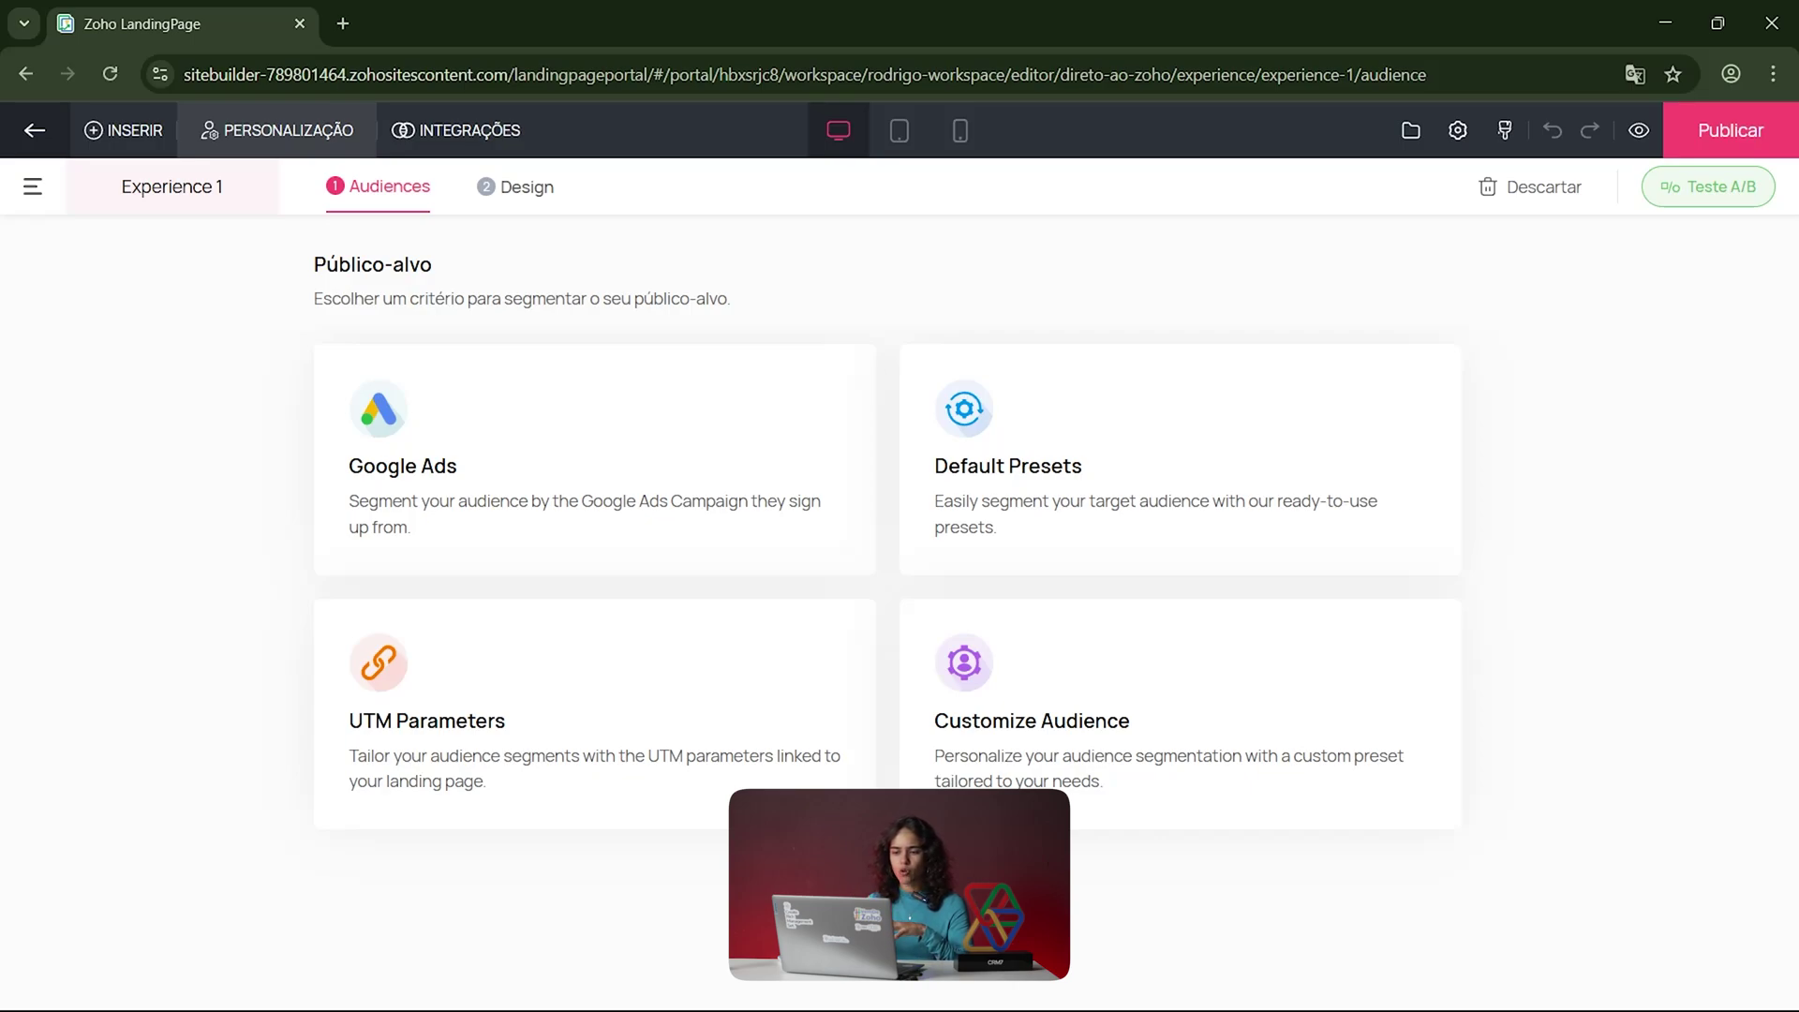
{"action": "left_click", "coordinate": [1152, 718]}
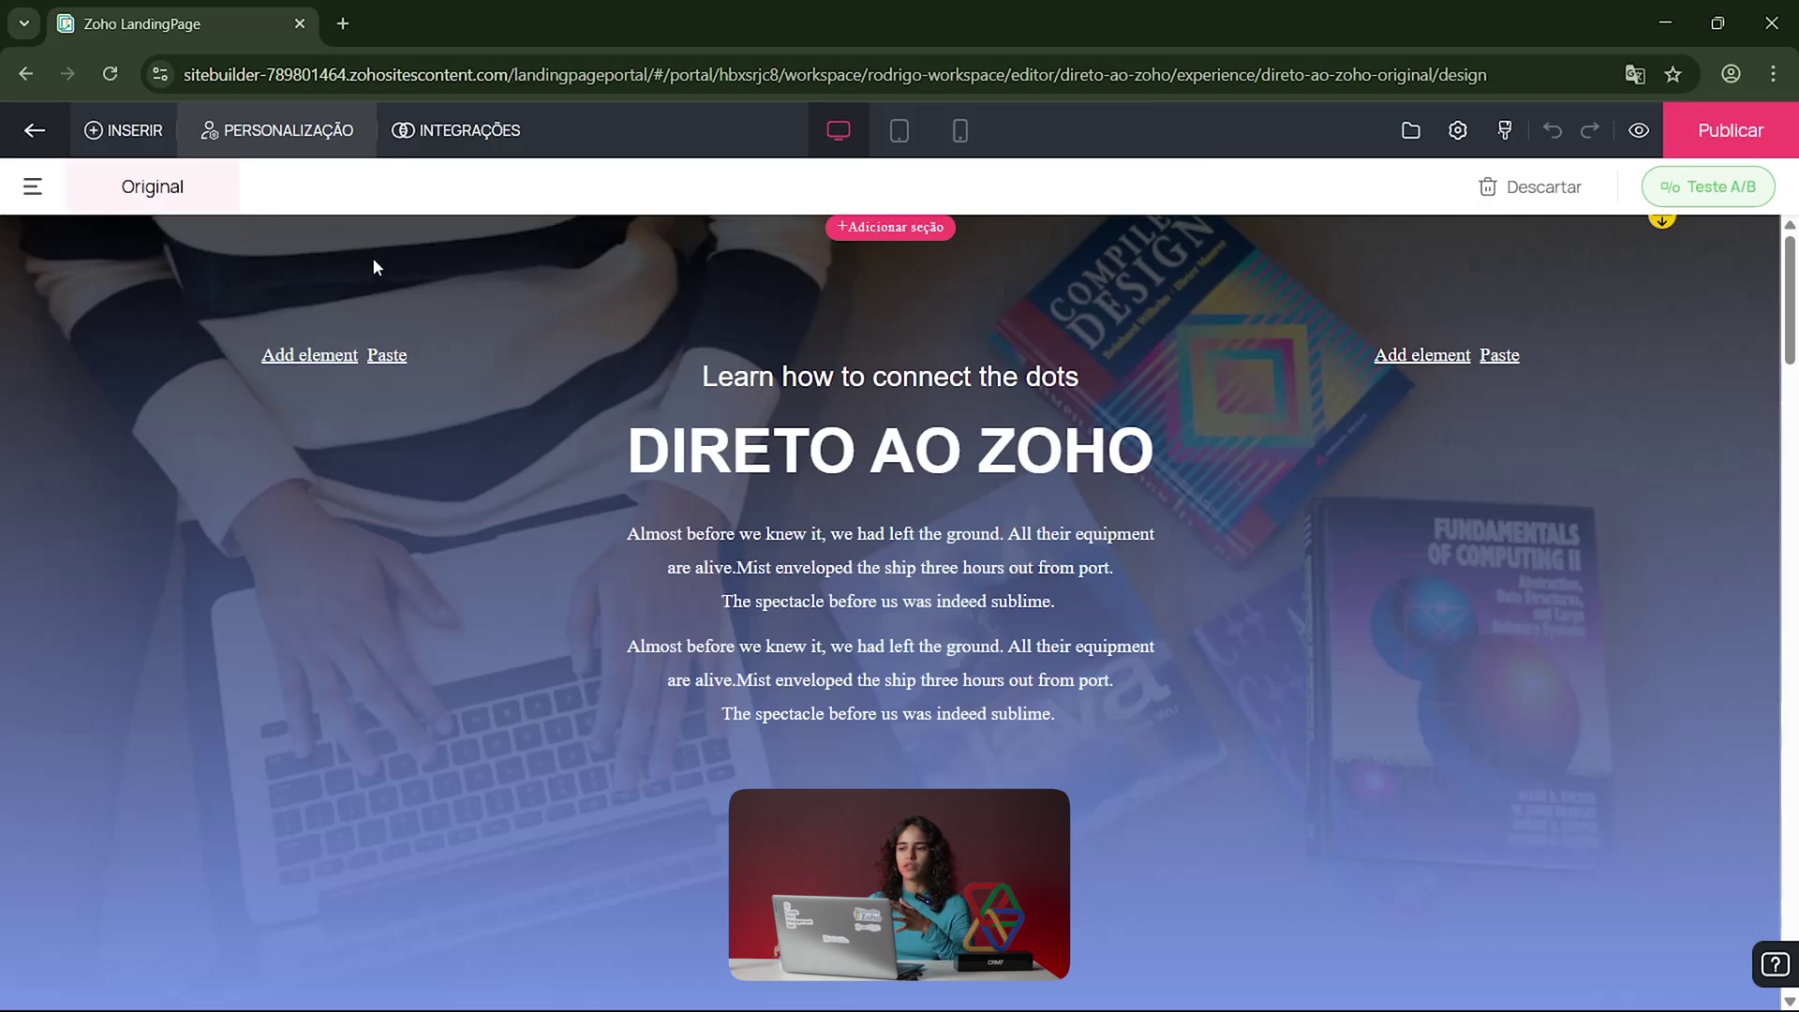
Step: Switch the experiment to Teste A/B, confirming that personalisation is discarded
{"action": "left_click", "coordinate": [1705, 197]}
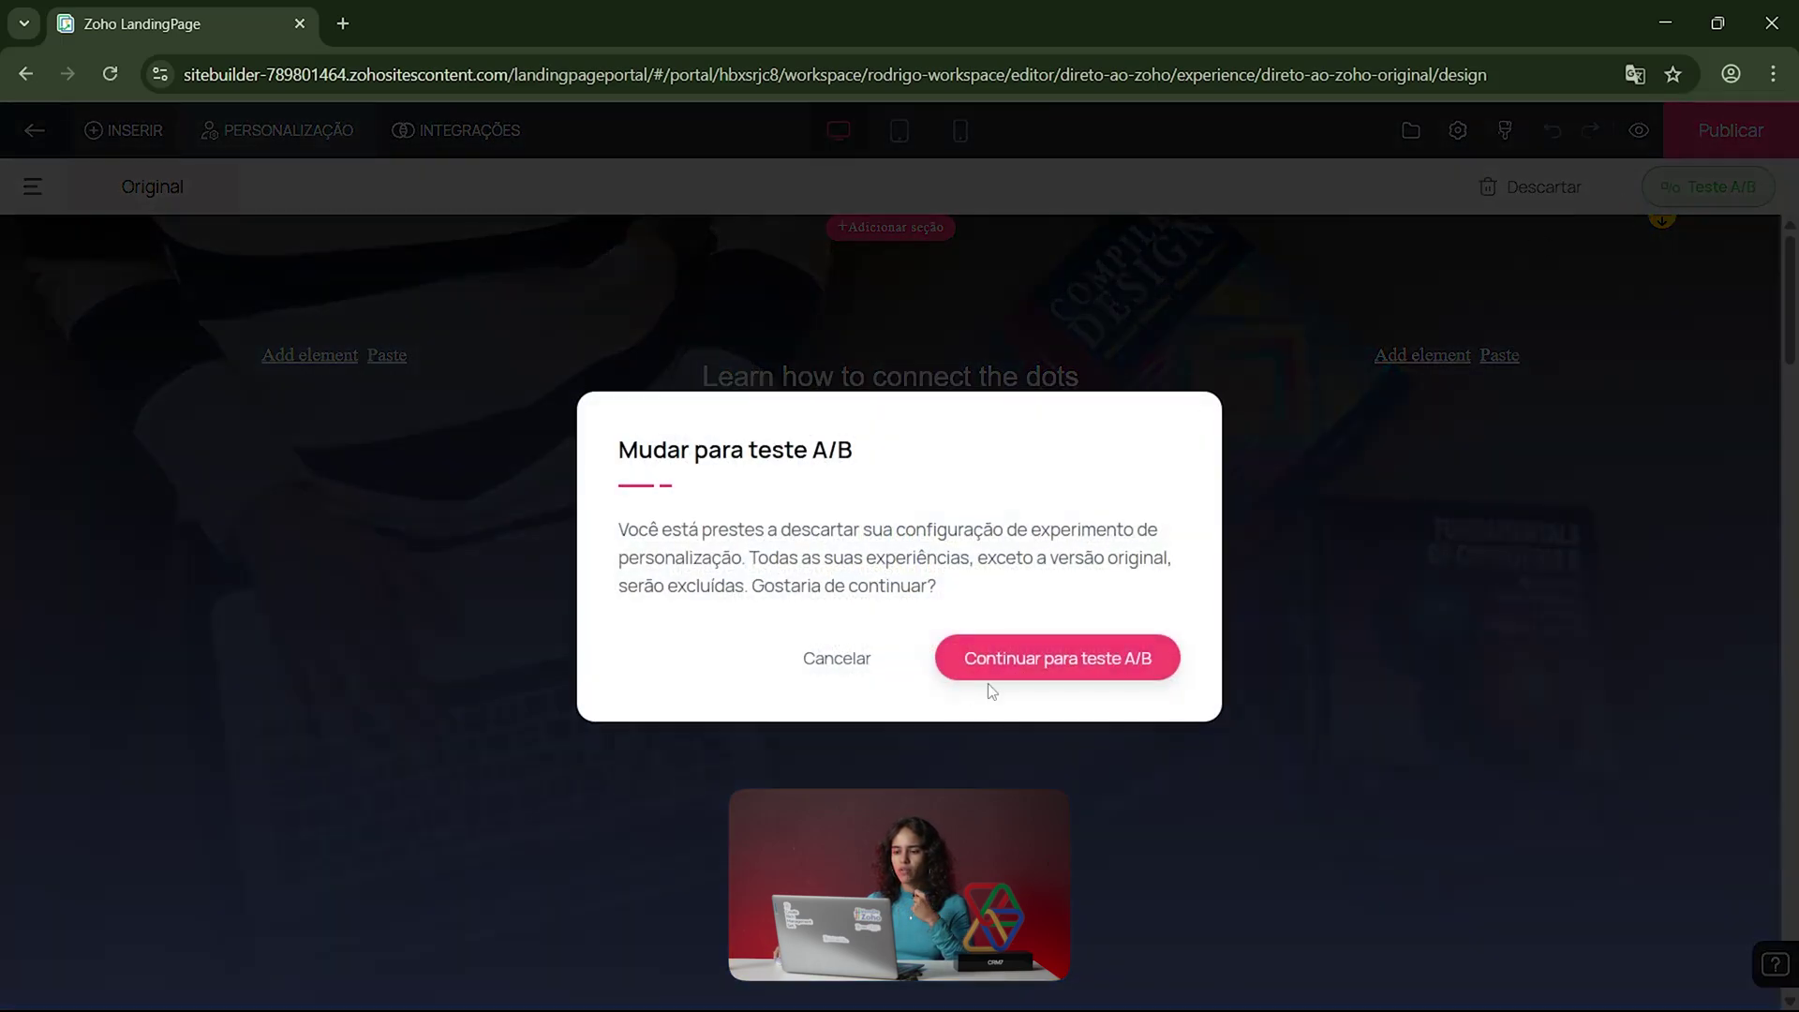
{"action": "left_click", "coordinate": [1044, 676]}
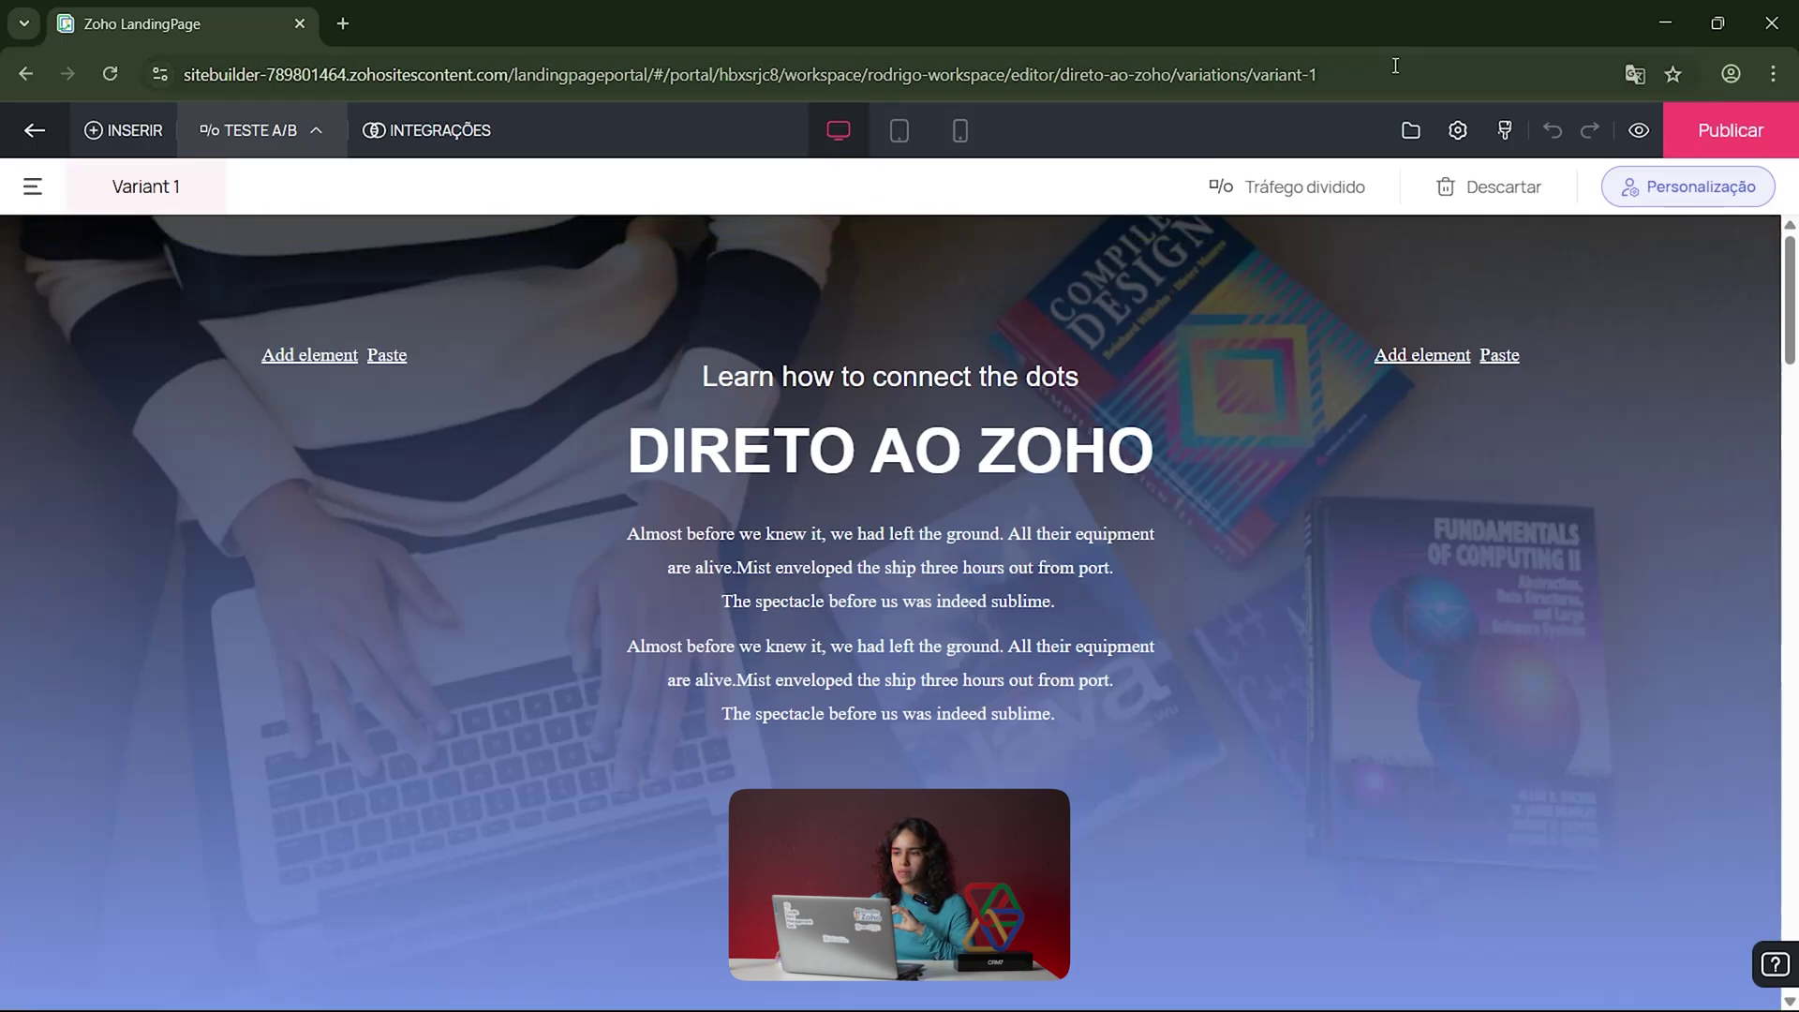
Step: Glance at the Arquivos files and Temas options, then open Configuração at its SEO section
{"action": "left_click", "coordinate": [1411, 131]}
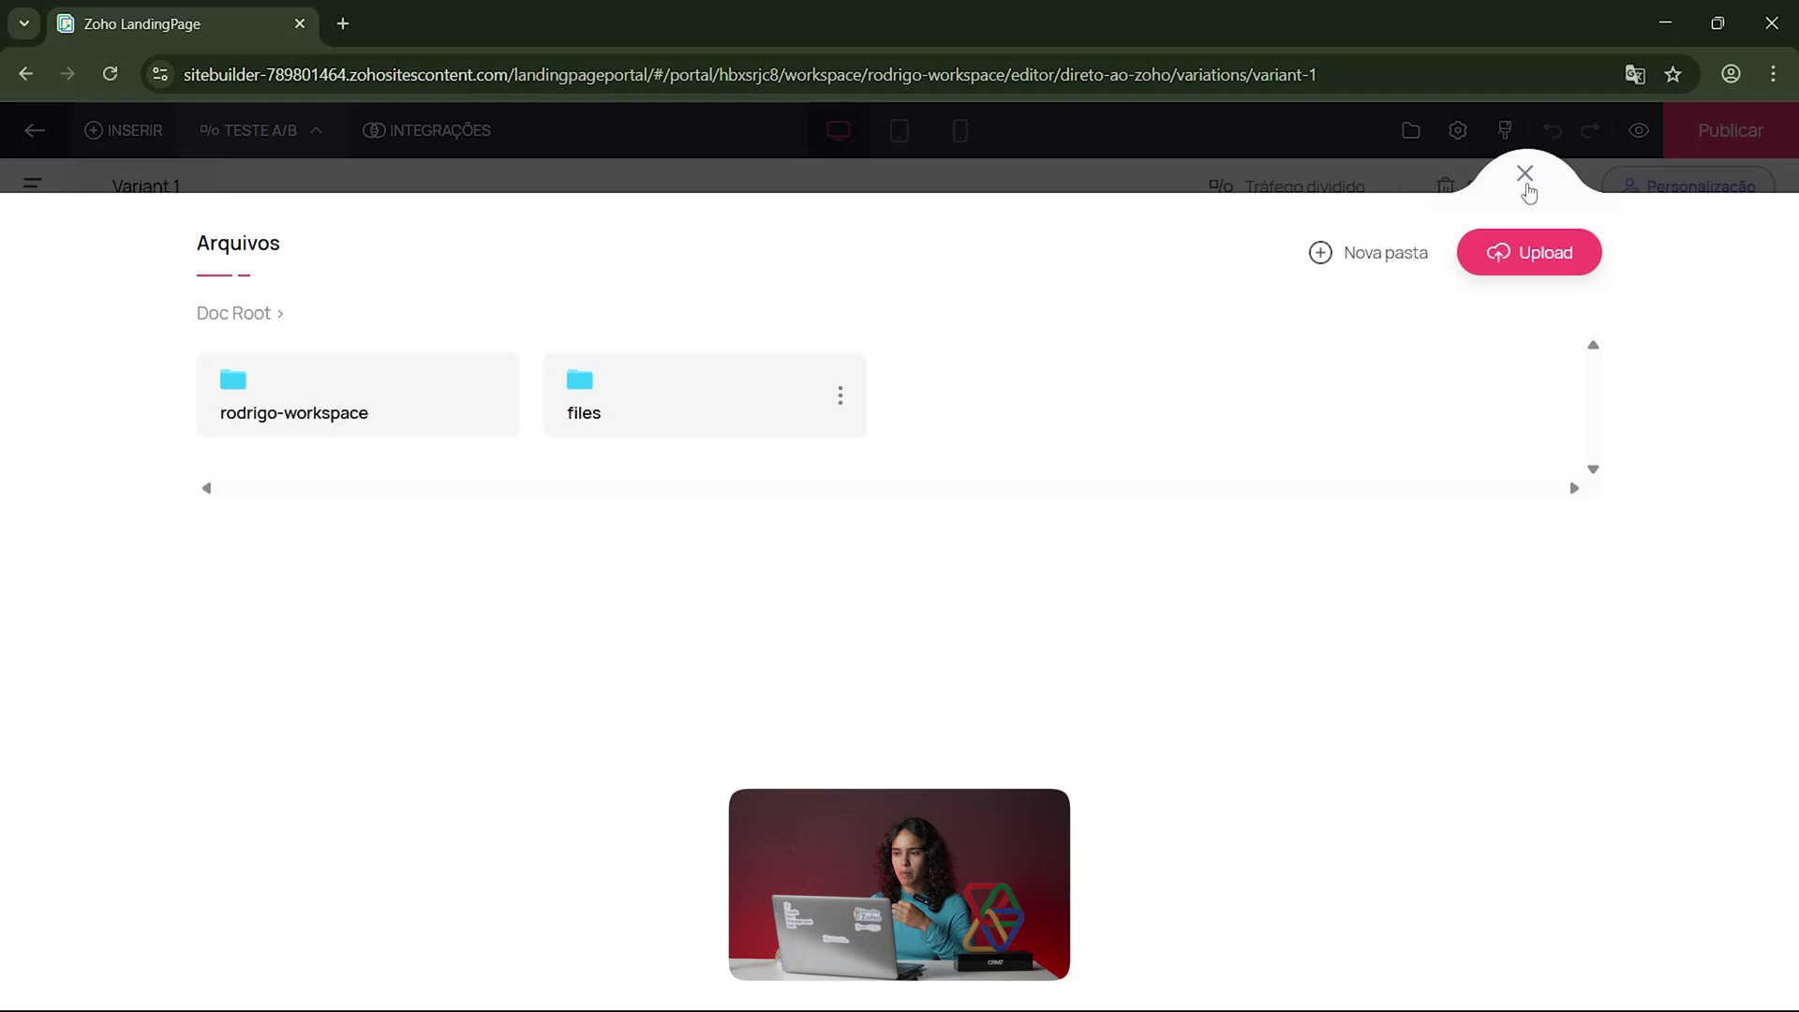
{"action": "left_click", "coordinate": [1525, 176]}
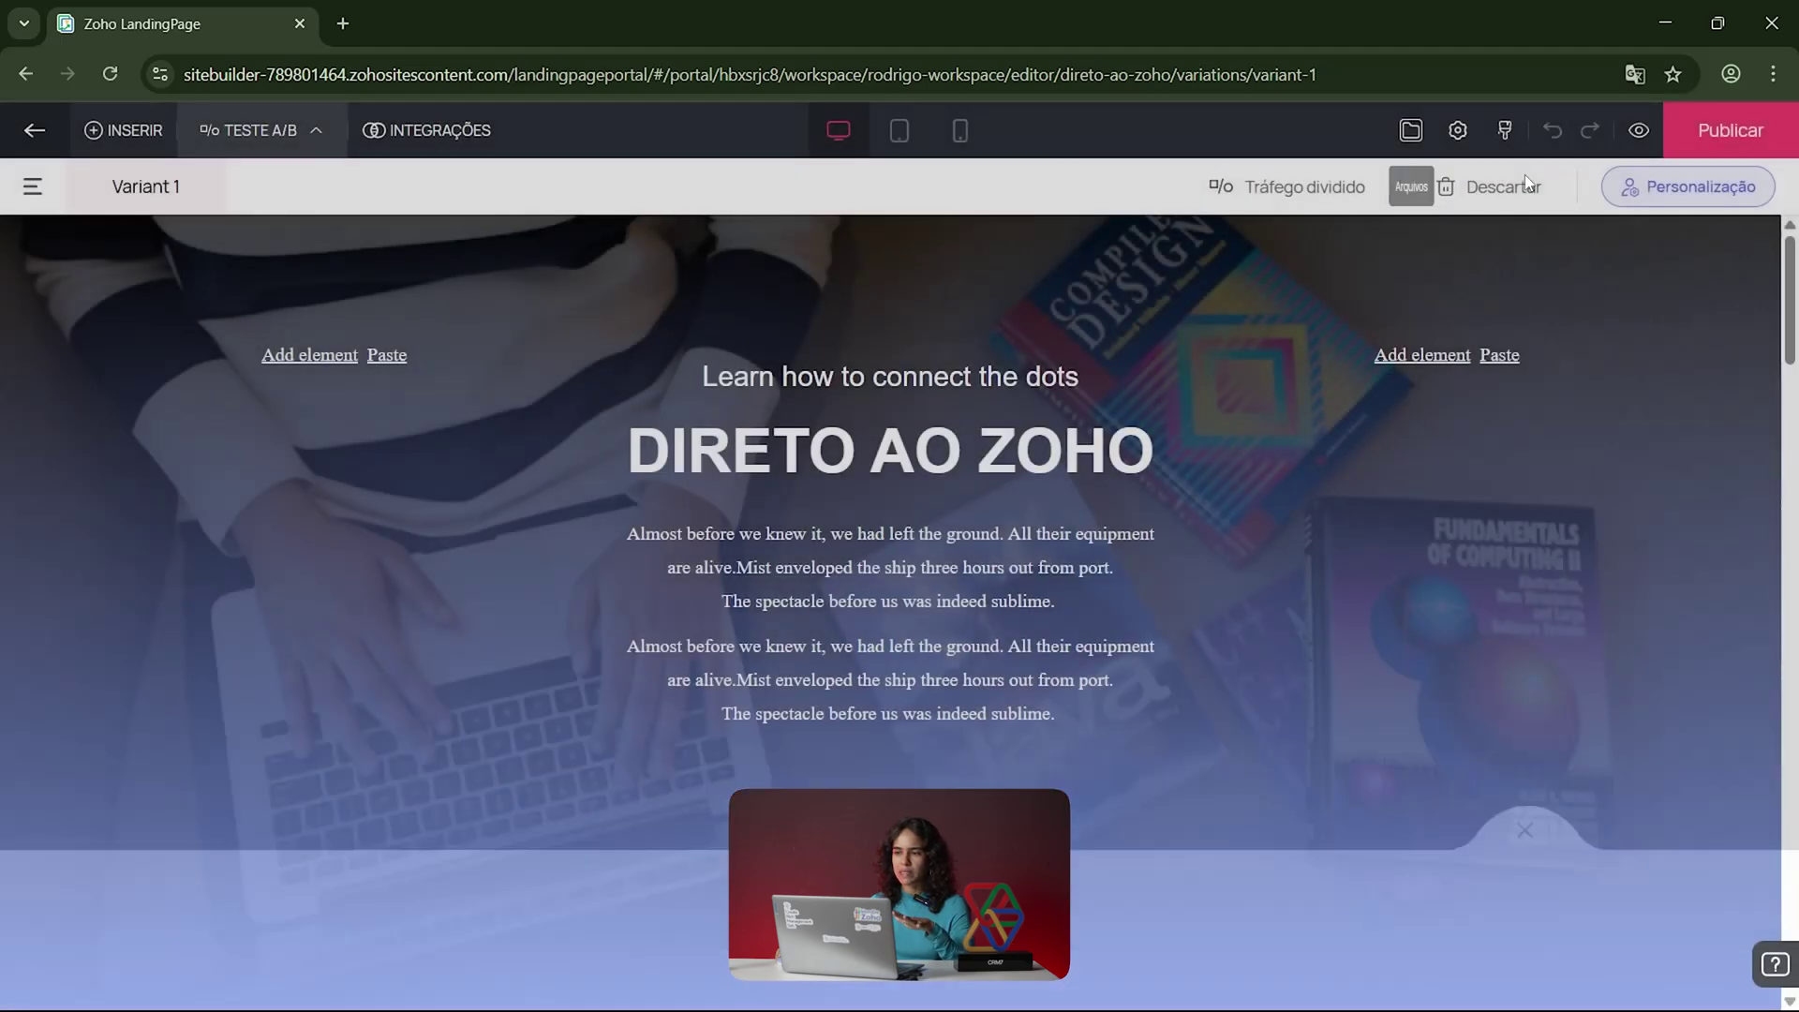
{"action": "left_click", "coordinate": [1502, 137]}
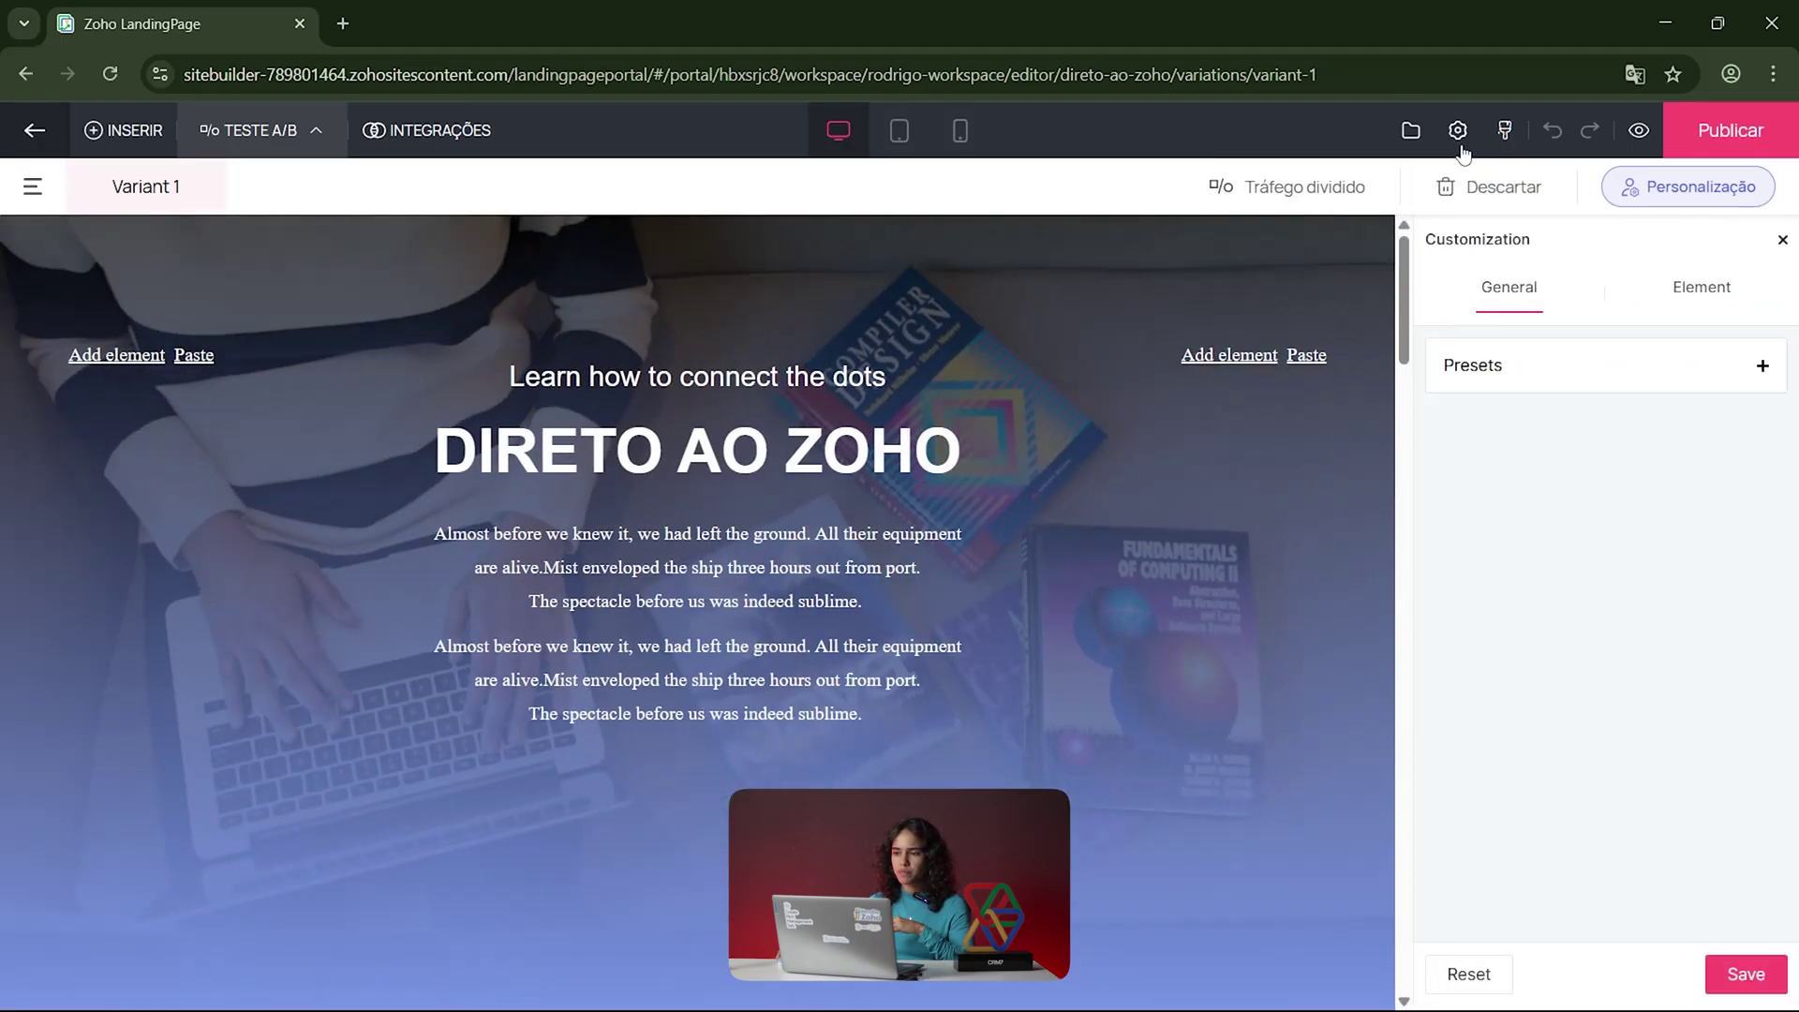
{"action": "left_click", "coordinate": [1456, 130]}
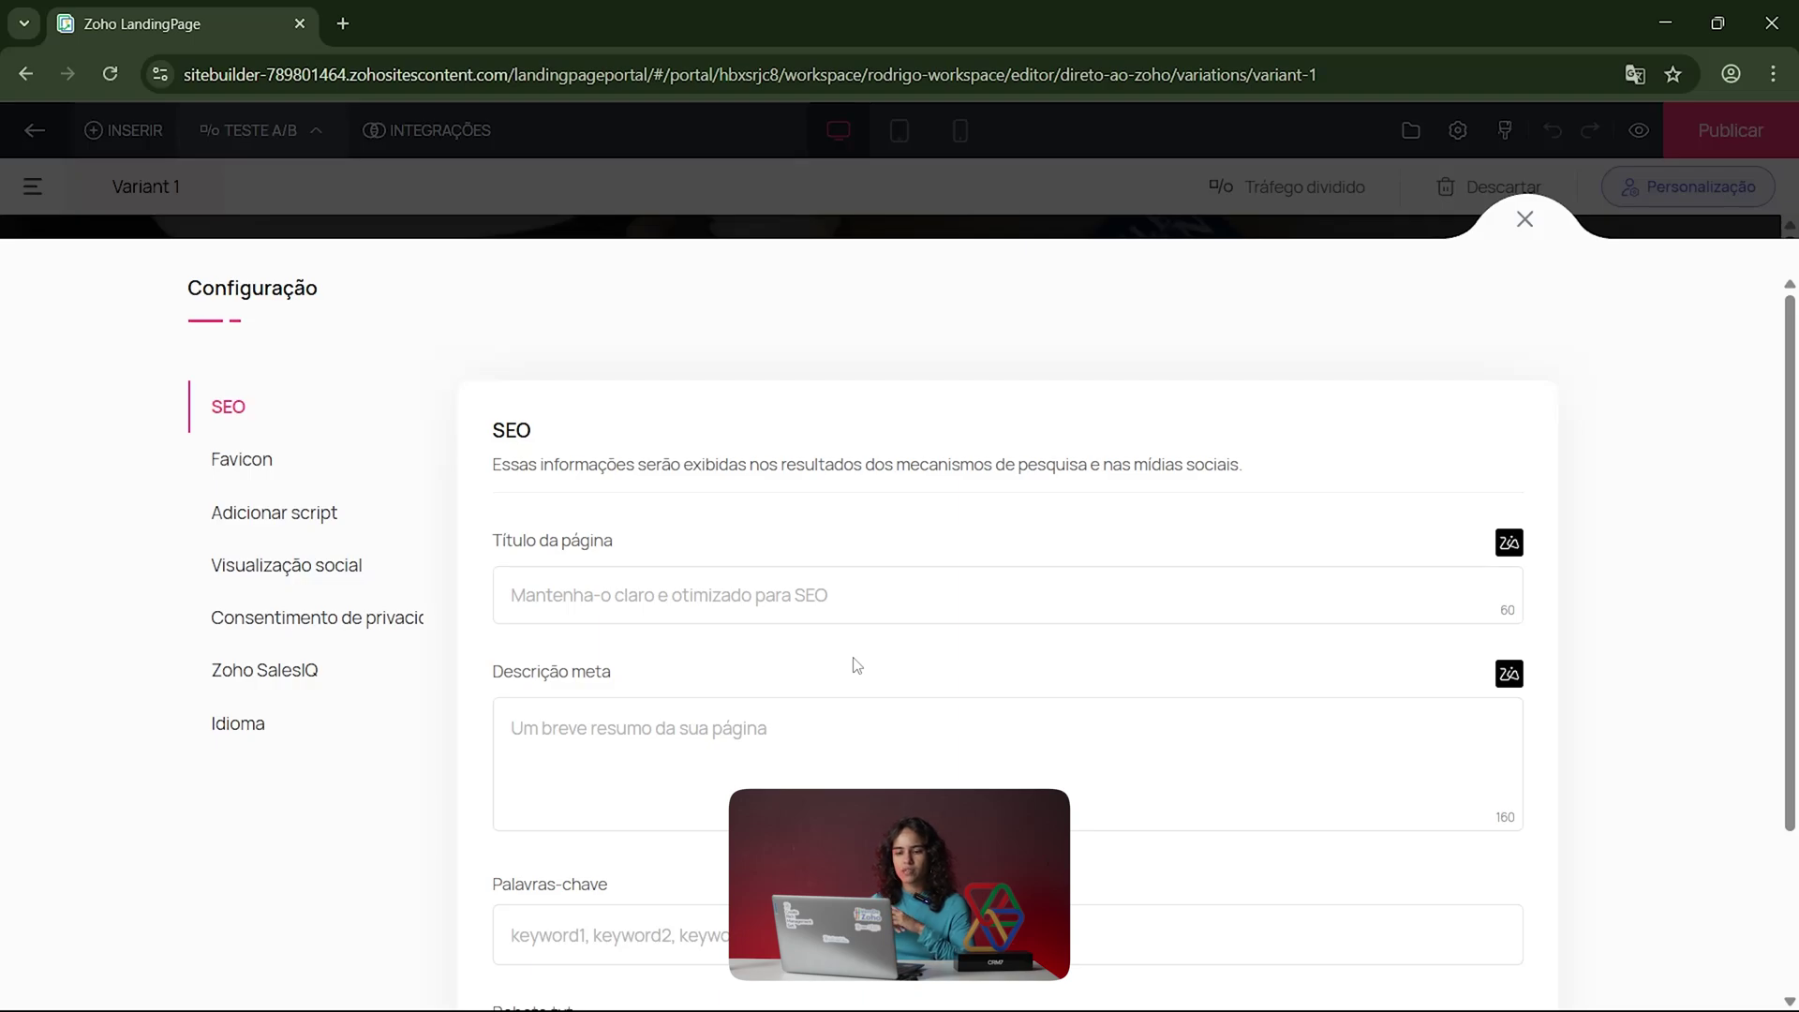
Step: Review the favicon settings and the custom header and footer script boxes
{"action": "scroll", "coordinate": [856, 665], "scroll_direction": "down", "scroll_amount": 1}
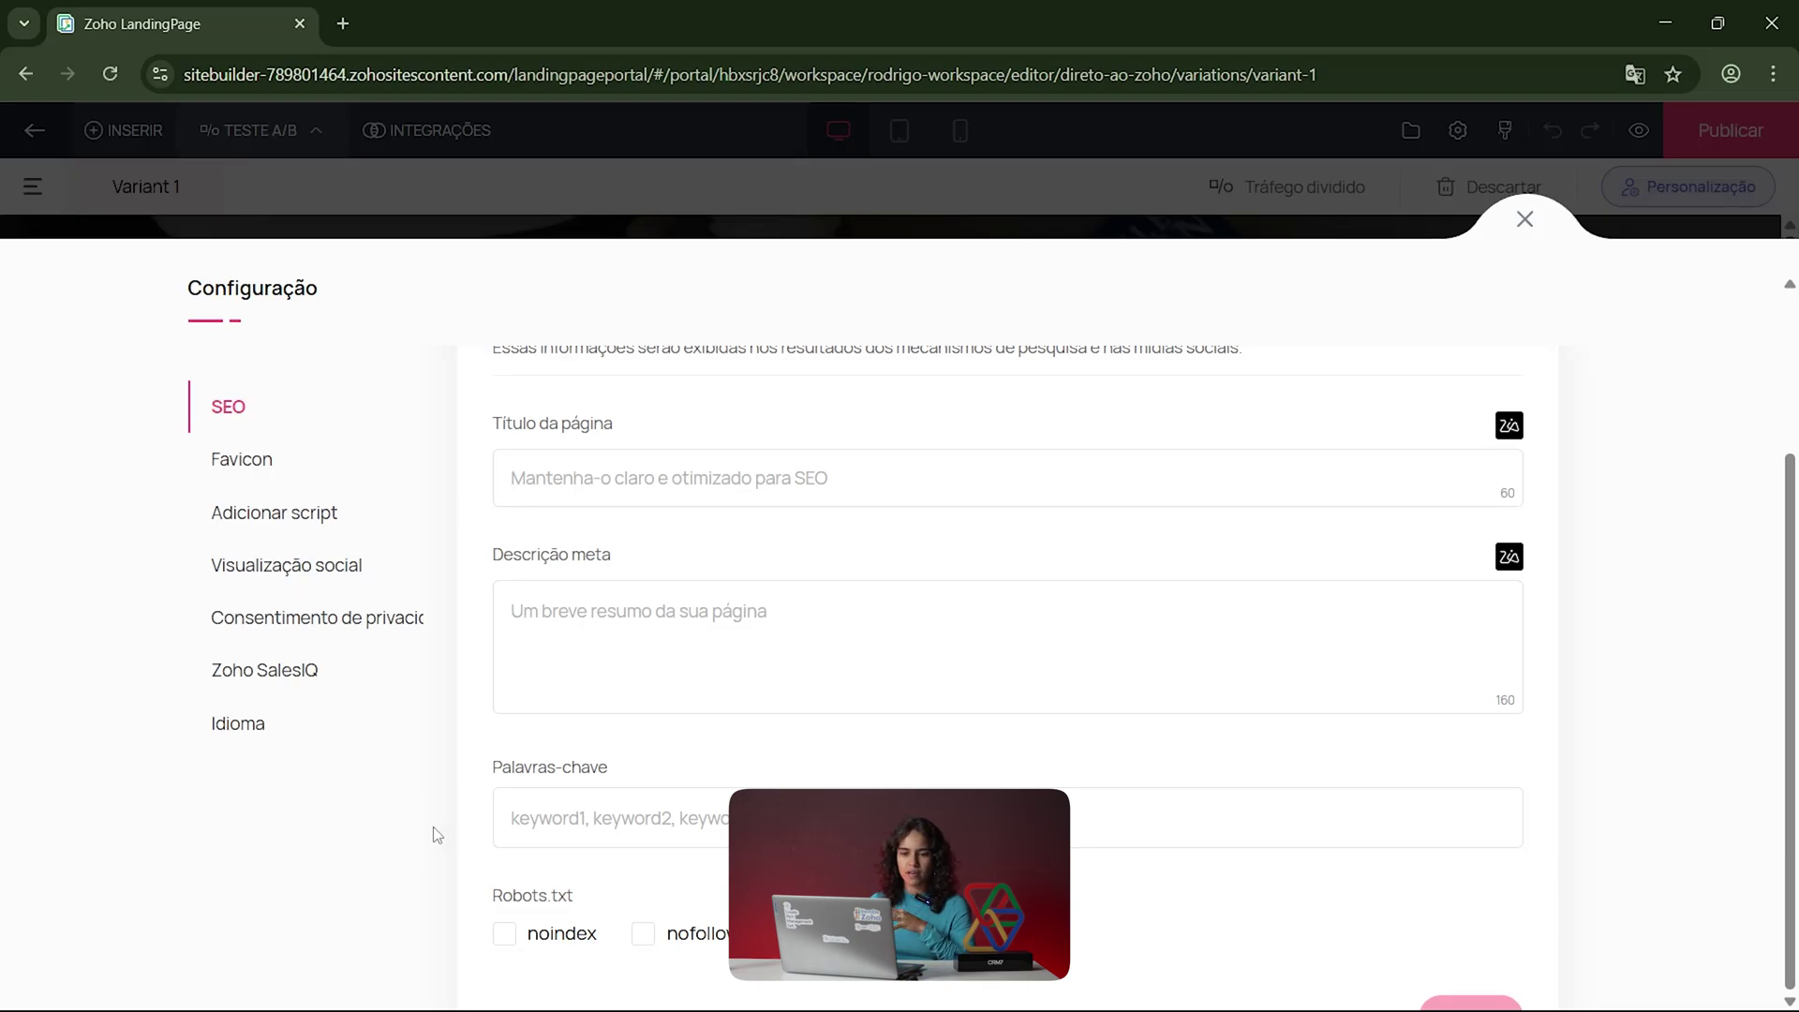
{"action": "scroll", "coordinate": [413, 643], "scroll_direction": "down", "scroll_amount": 1}
{"action": "left_click", "coordinate": [272, 469]}
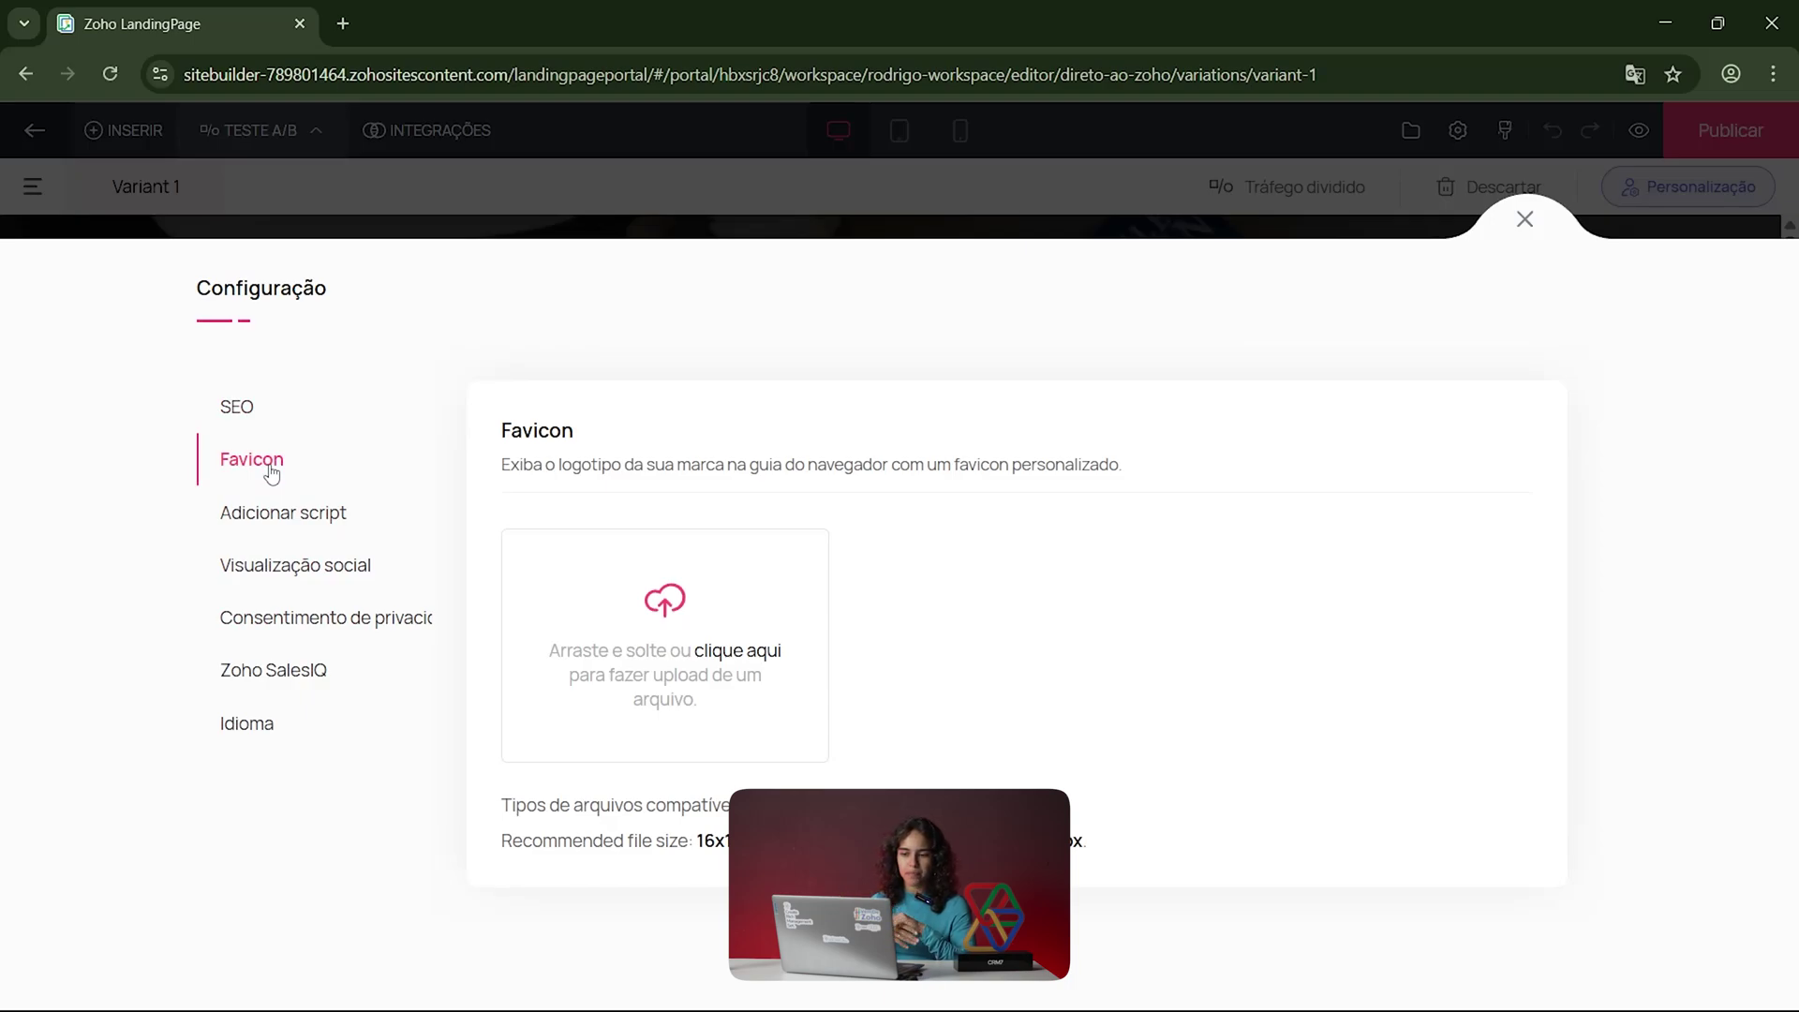
{"action": "left_click", "coordinate": [316, 528]}
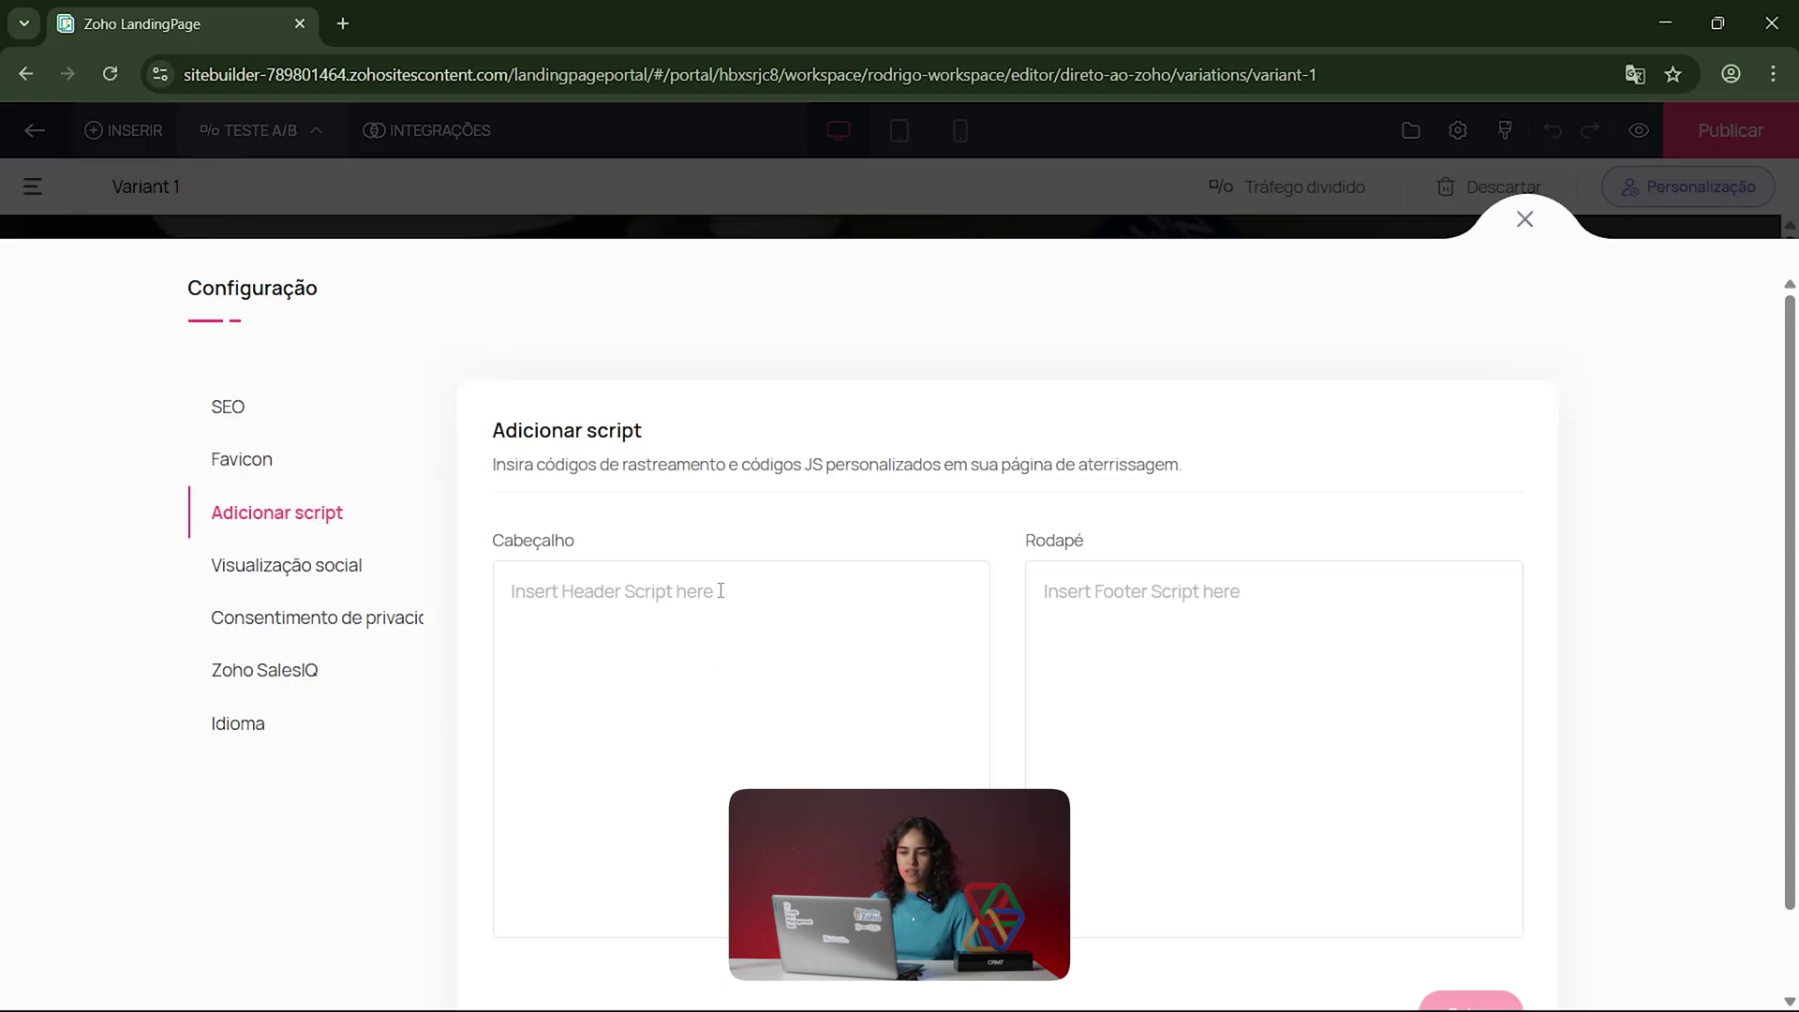
{"action": "left_click_drag", "start_coordinate": [485, 558], "coordinate": [665, 559]}
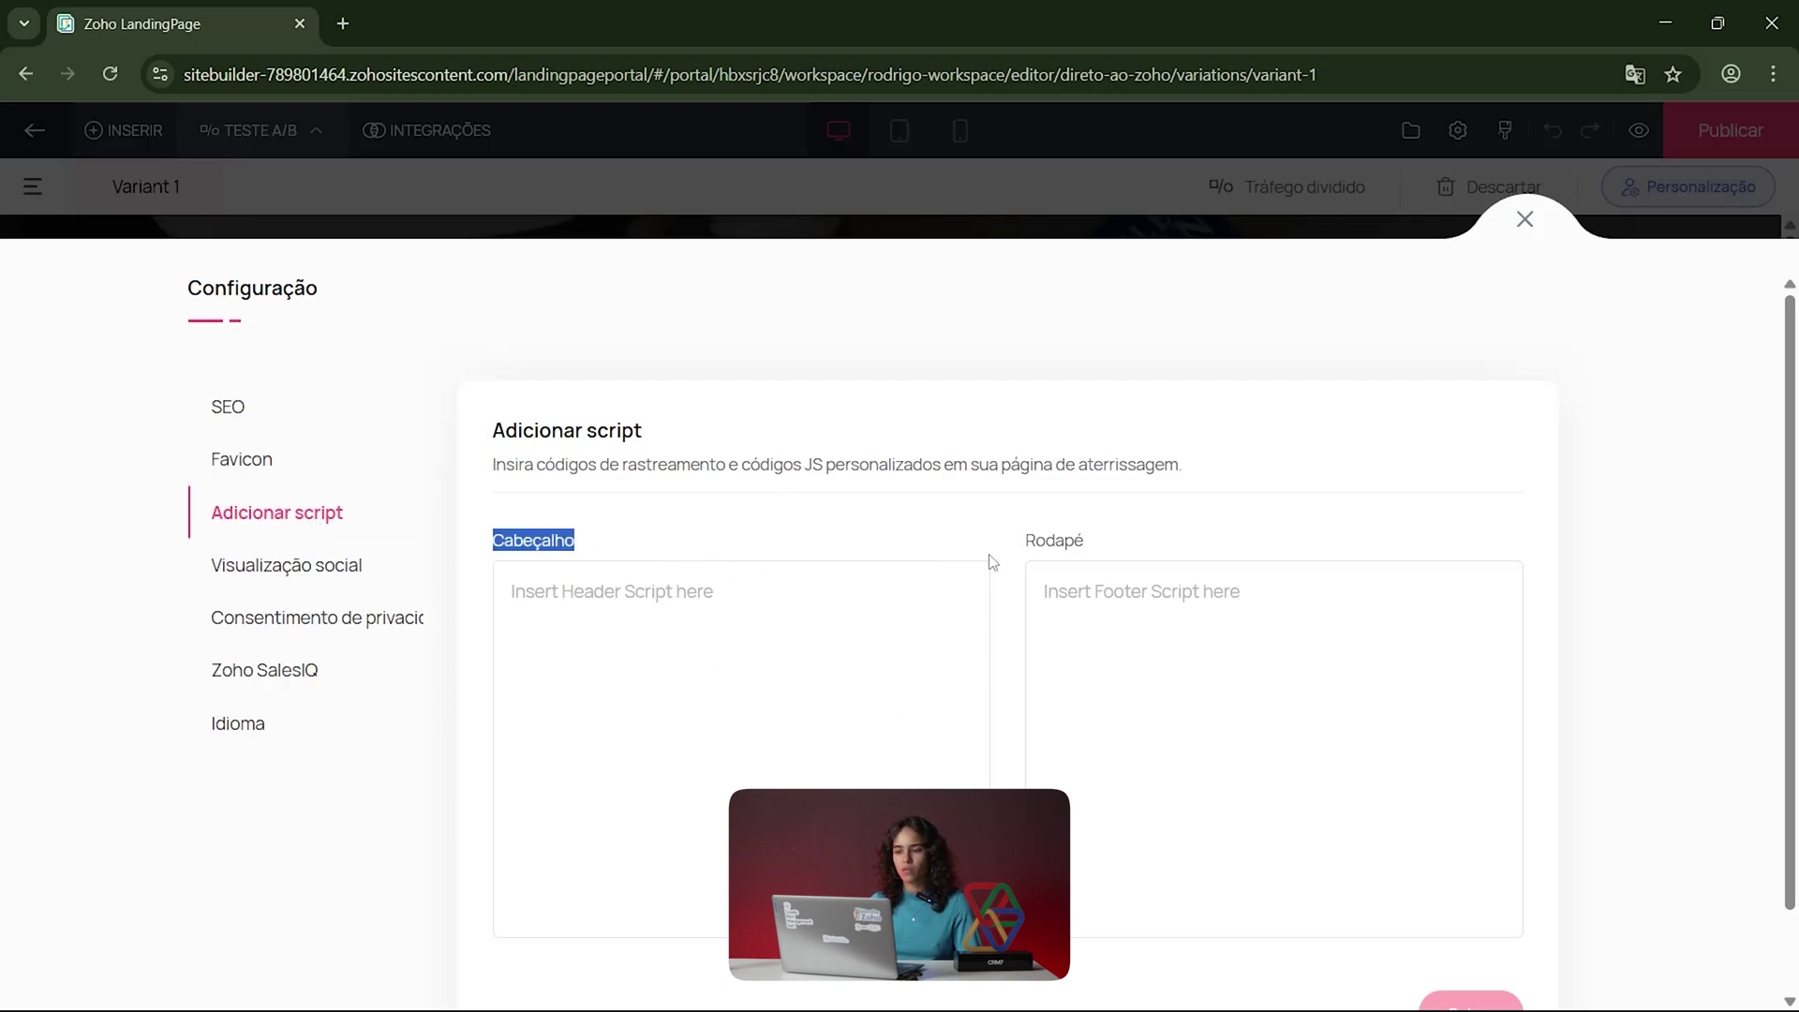
{"action": "left_click", "coordinate": [1075, 541]}
{"action": "left_click", "coordinate": [690, 591]}
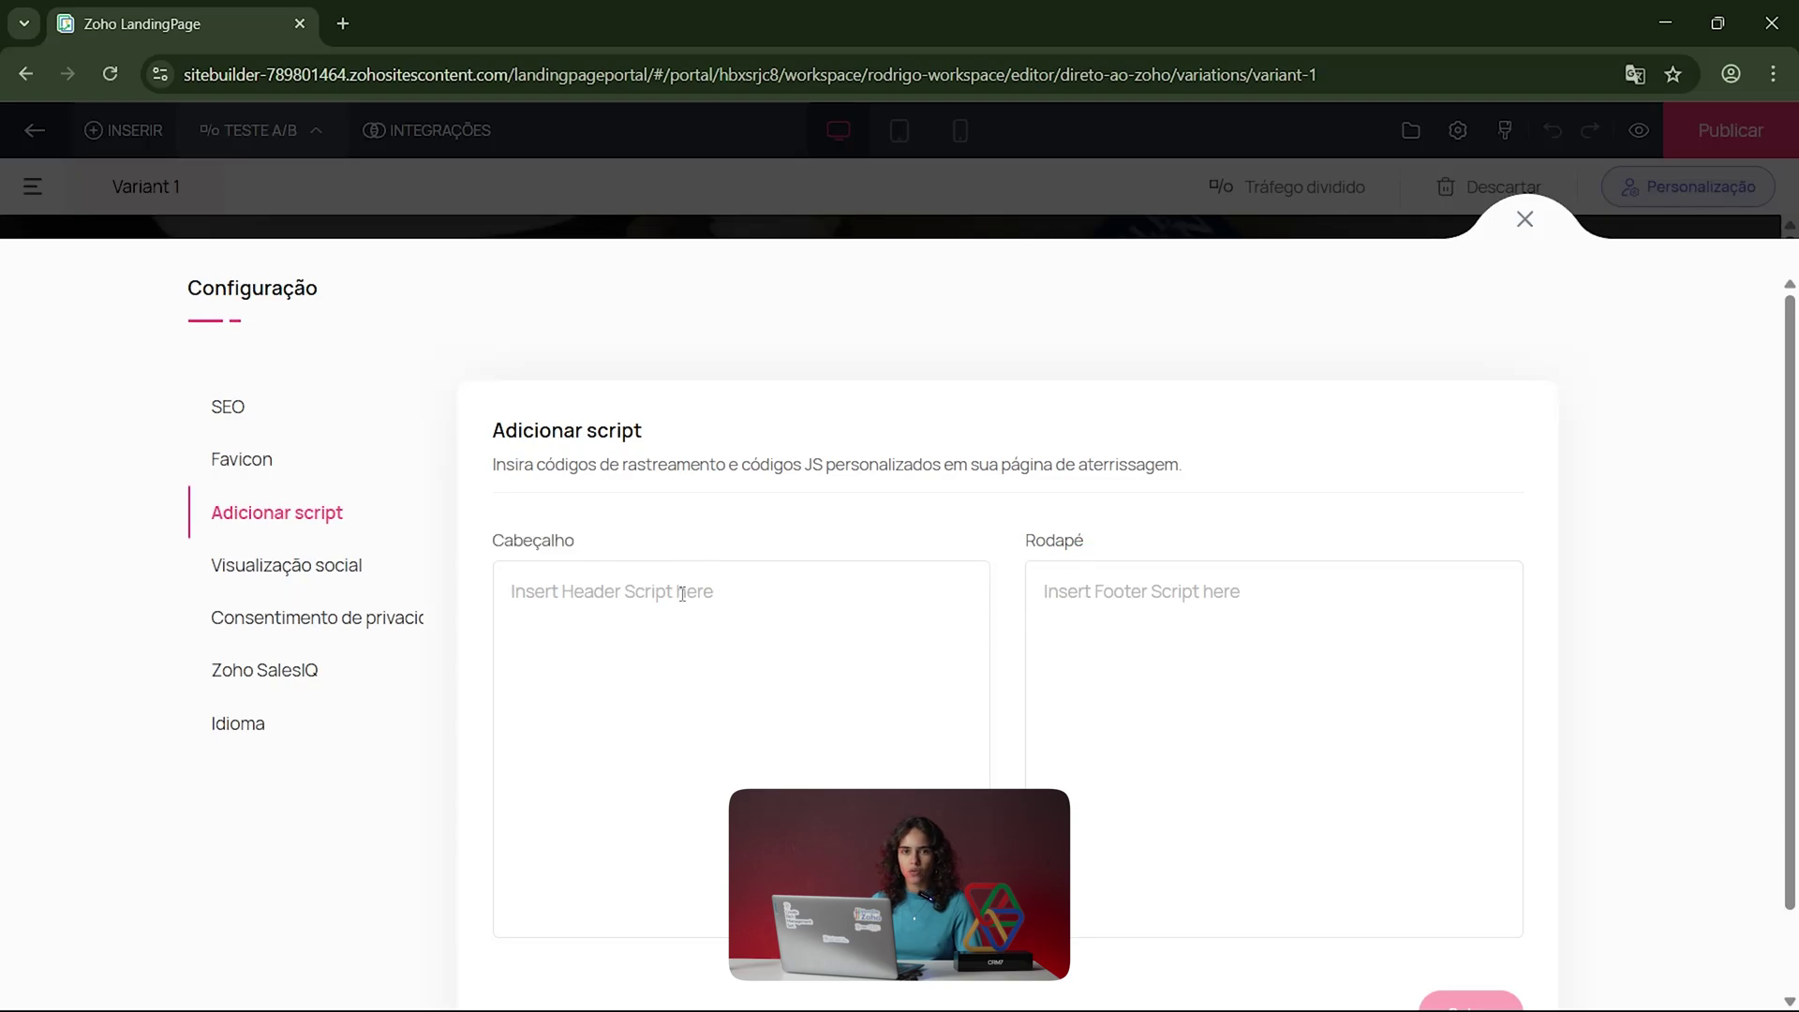
{"action": "scroll", "coordinate": [1419, 948], "scroll_direction": "down", "scroll_amount": 1}
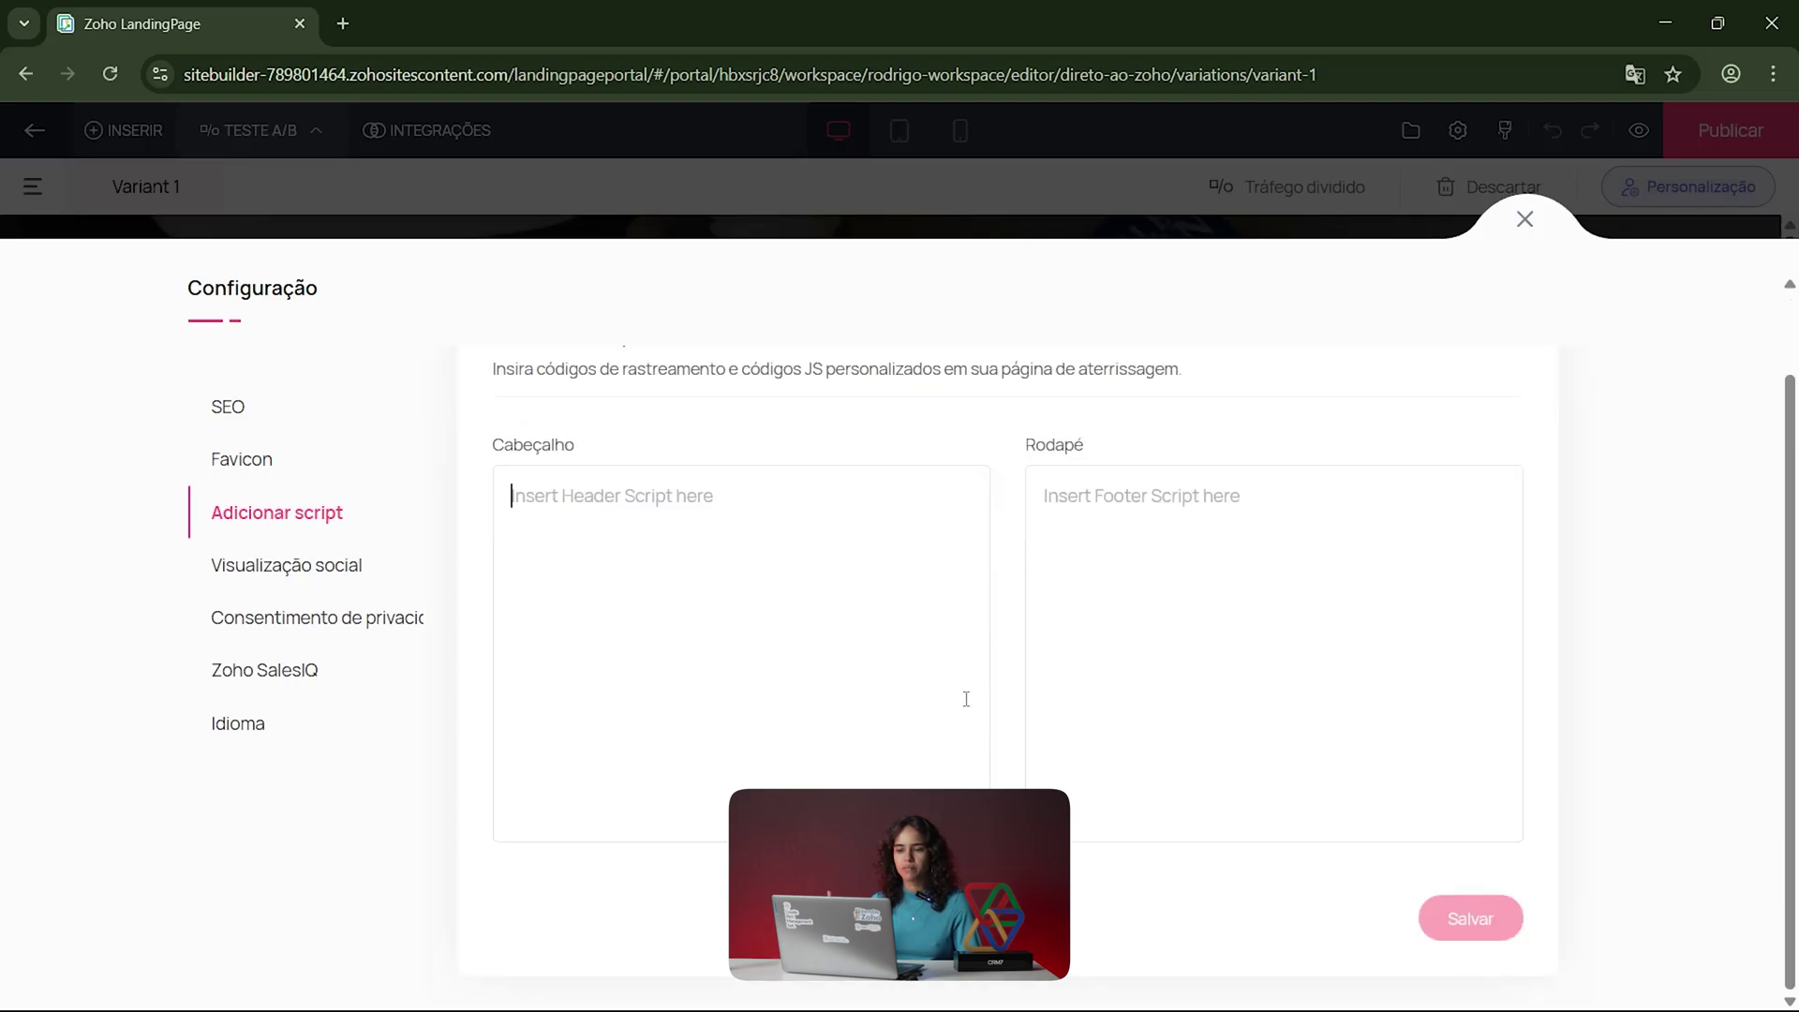
{"action": "scroll", "coordinate": [958, 689], "scroll_direction": "up", "scroll_amount": 1}
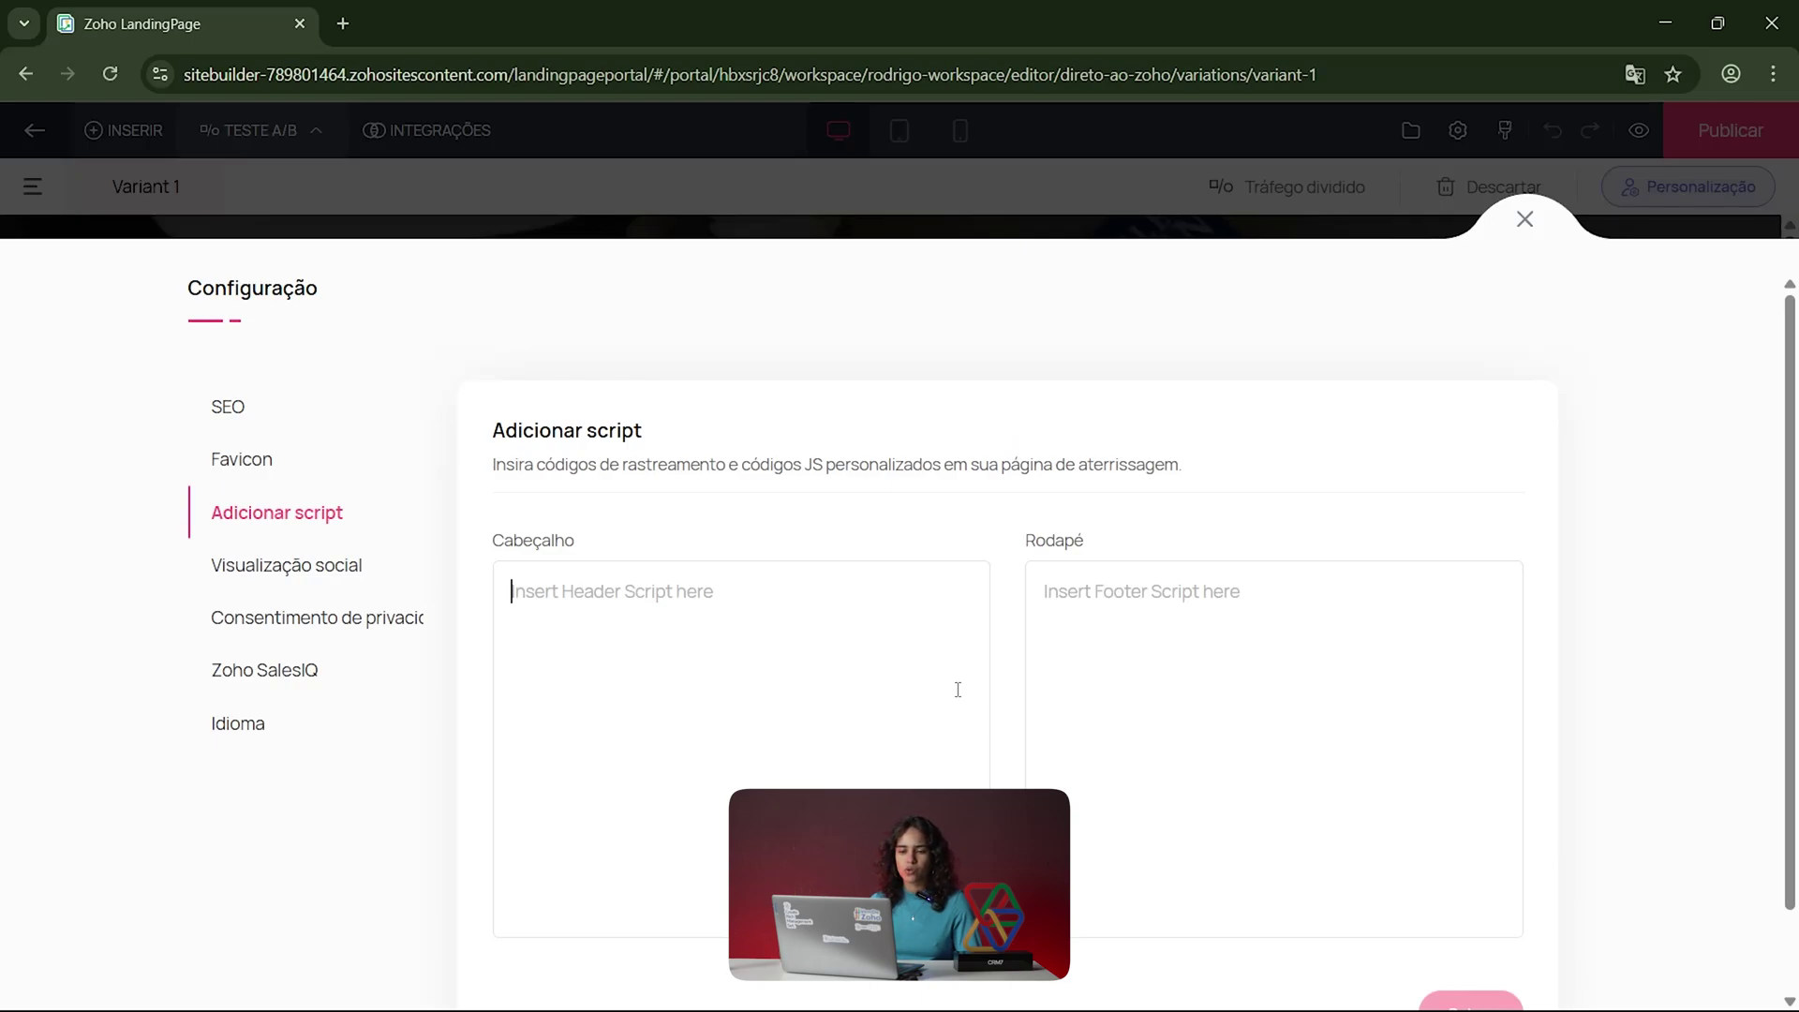
Step: Check Visualização social's supported networks, then show Consentimento de privacidade with the cookie bar off
{"action": "left_click", "coordinate": [326, 574]}
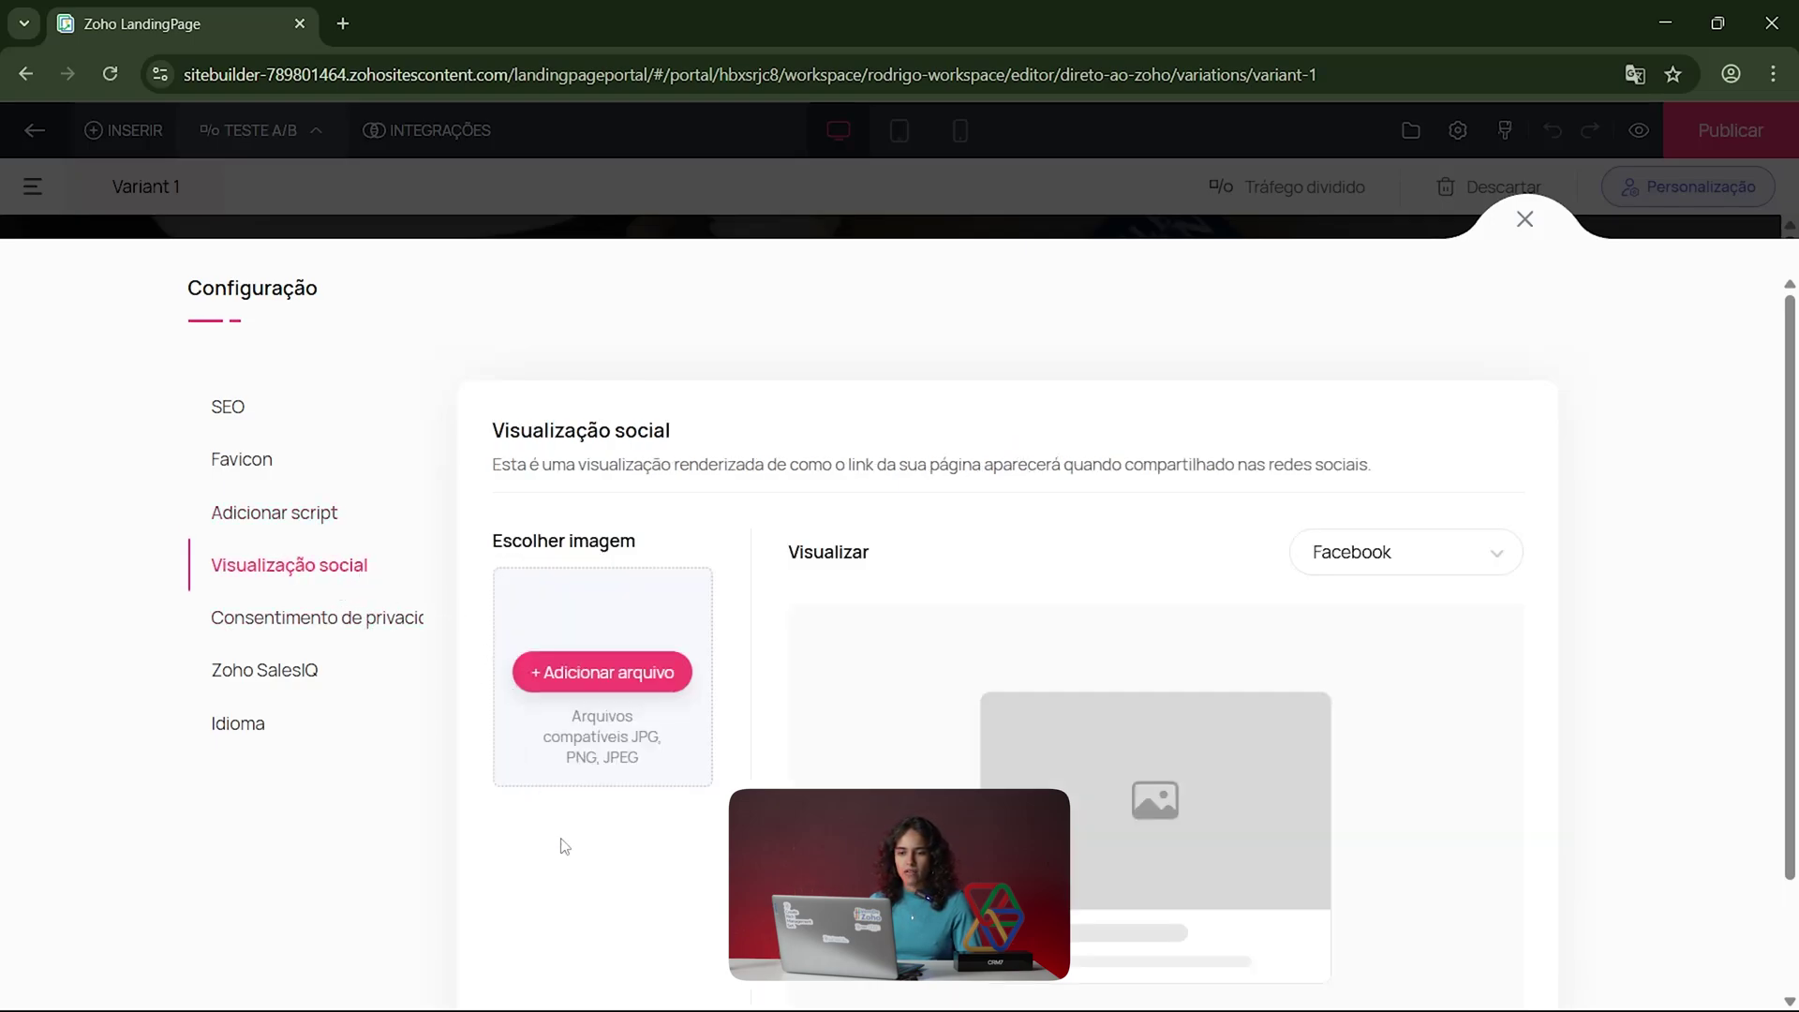
{"action": "left_click", "coordinate": [1383, 562]}
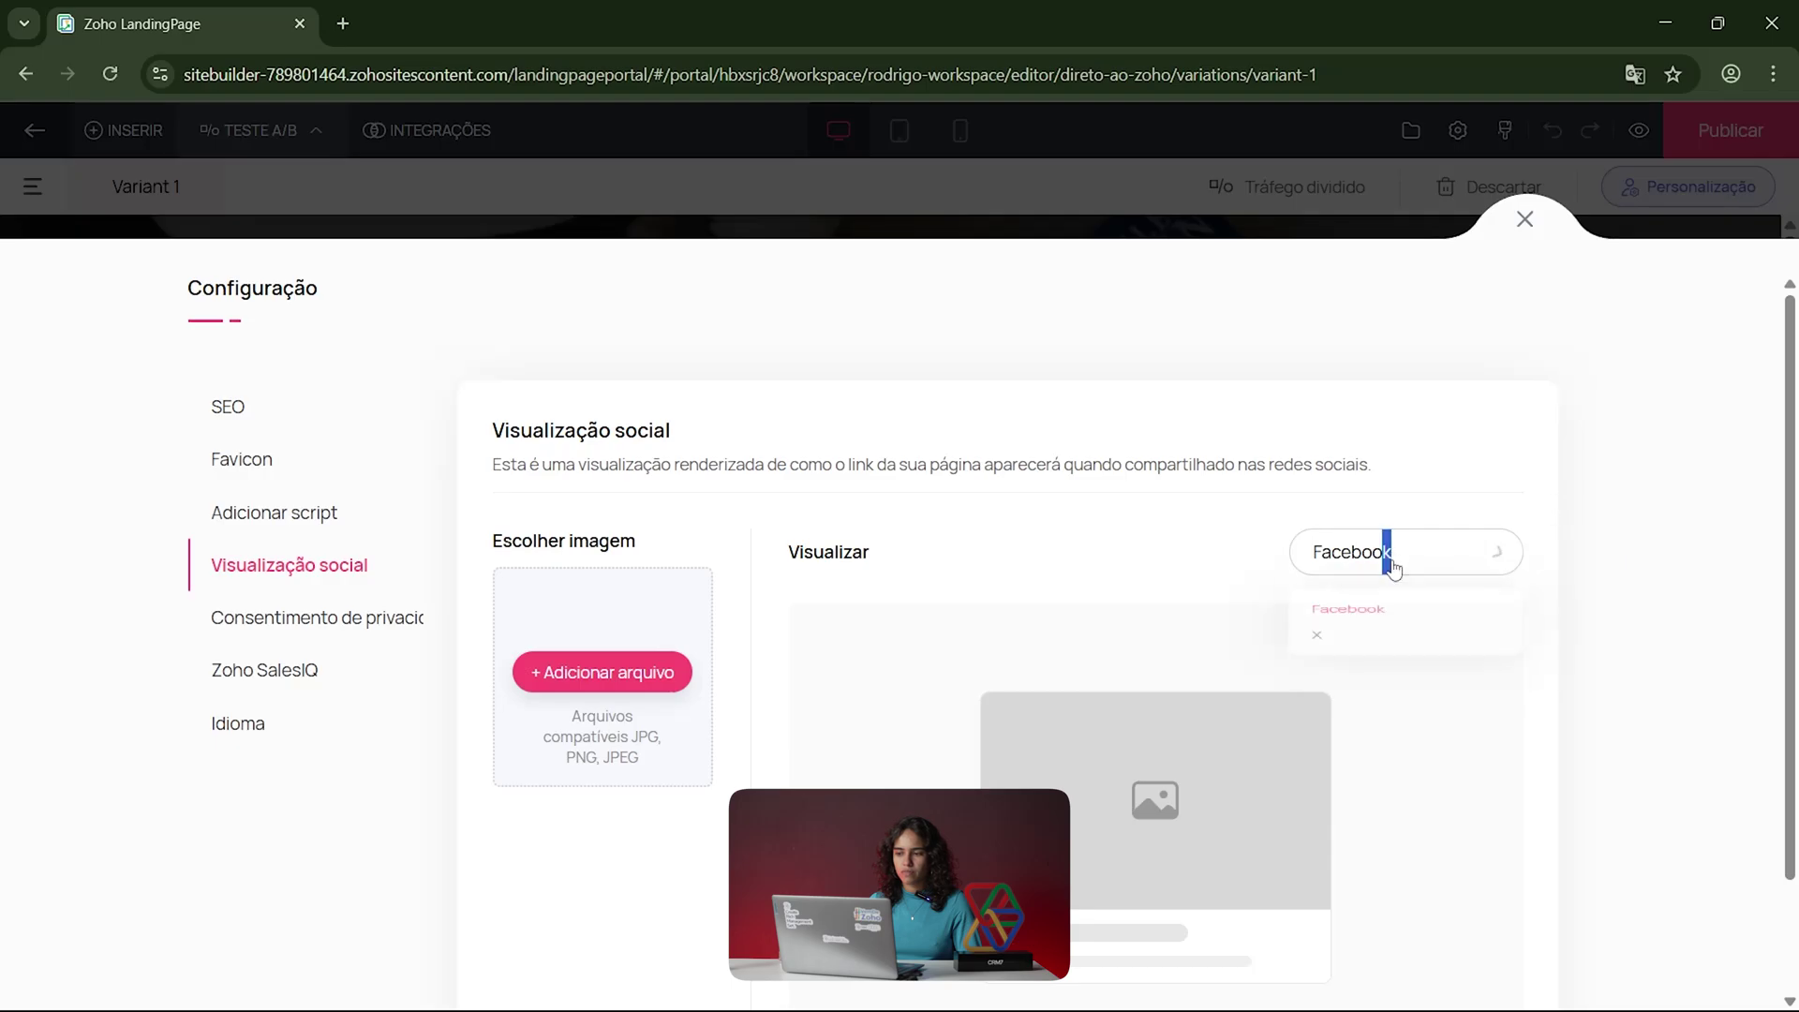
{"action": "left_click", "coordinate": [1115, 516]}
{"action": "scroll", "coordinate": [803, 650], "scroll_direction": "down", "scroll_amount": 2}
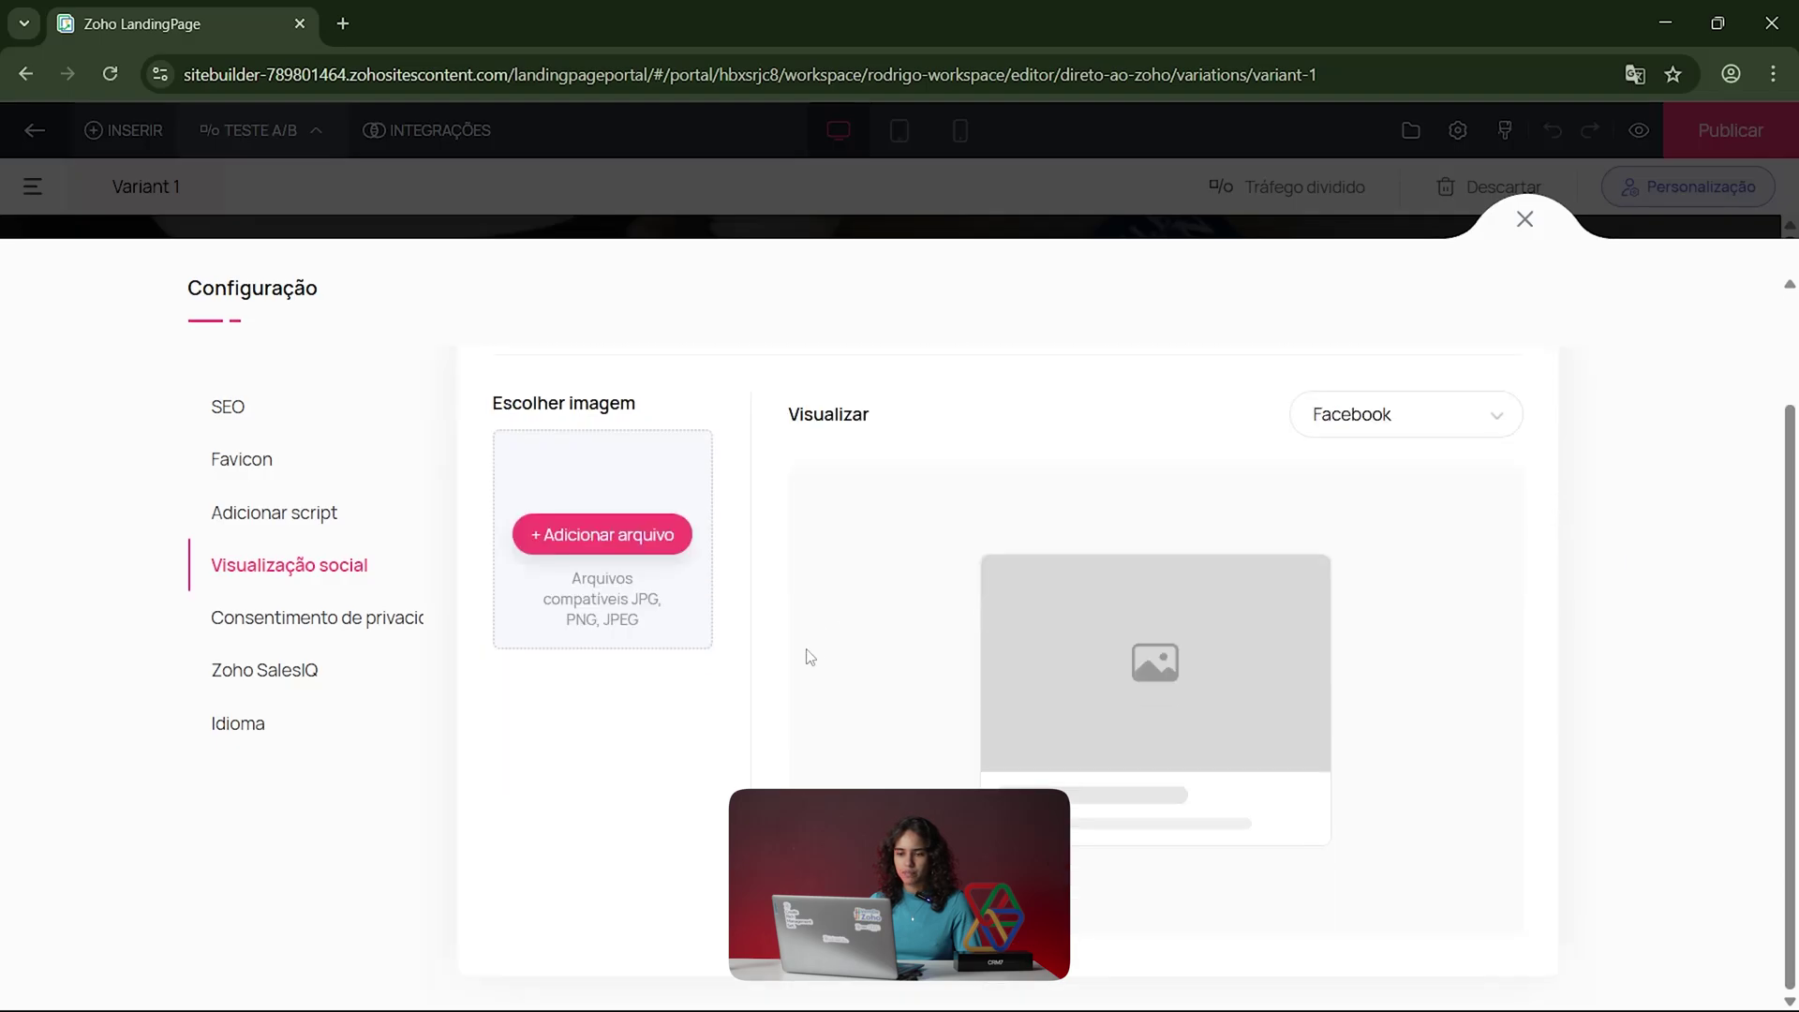
{"action": "scroll", "coordinate": [806, 654], "scroll_direction": "up", "scroll_amount": 2}
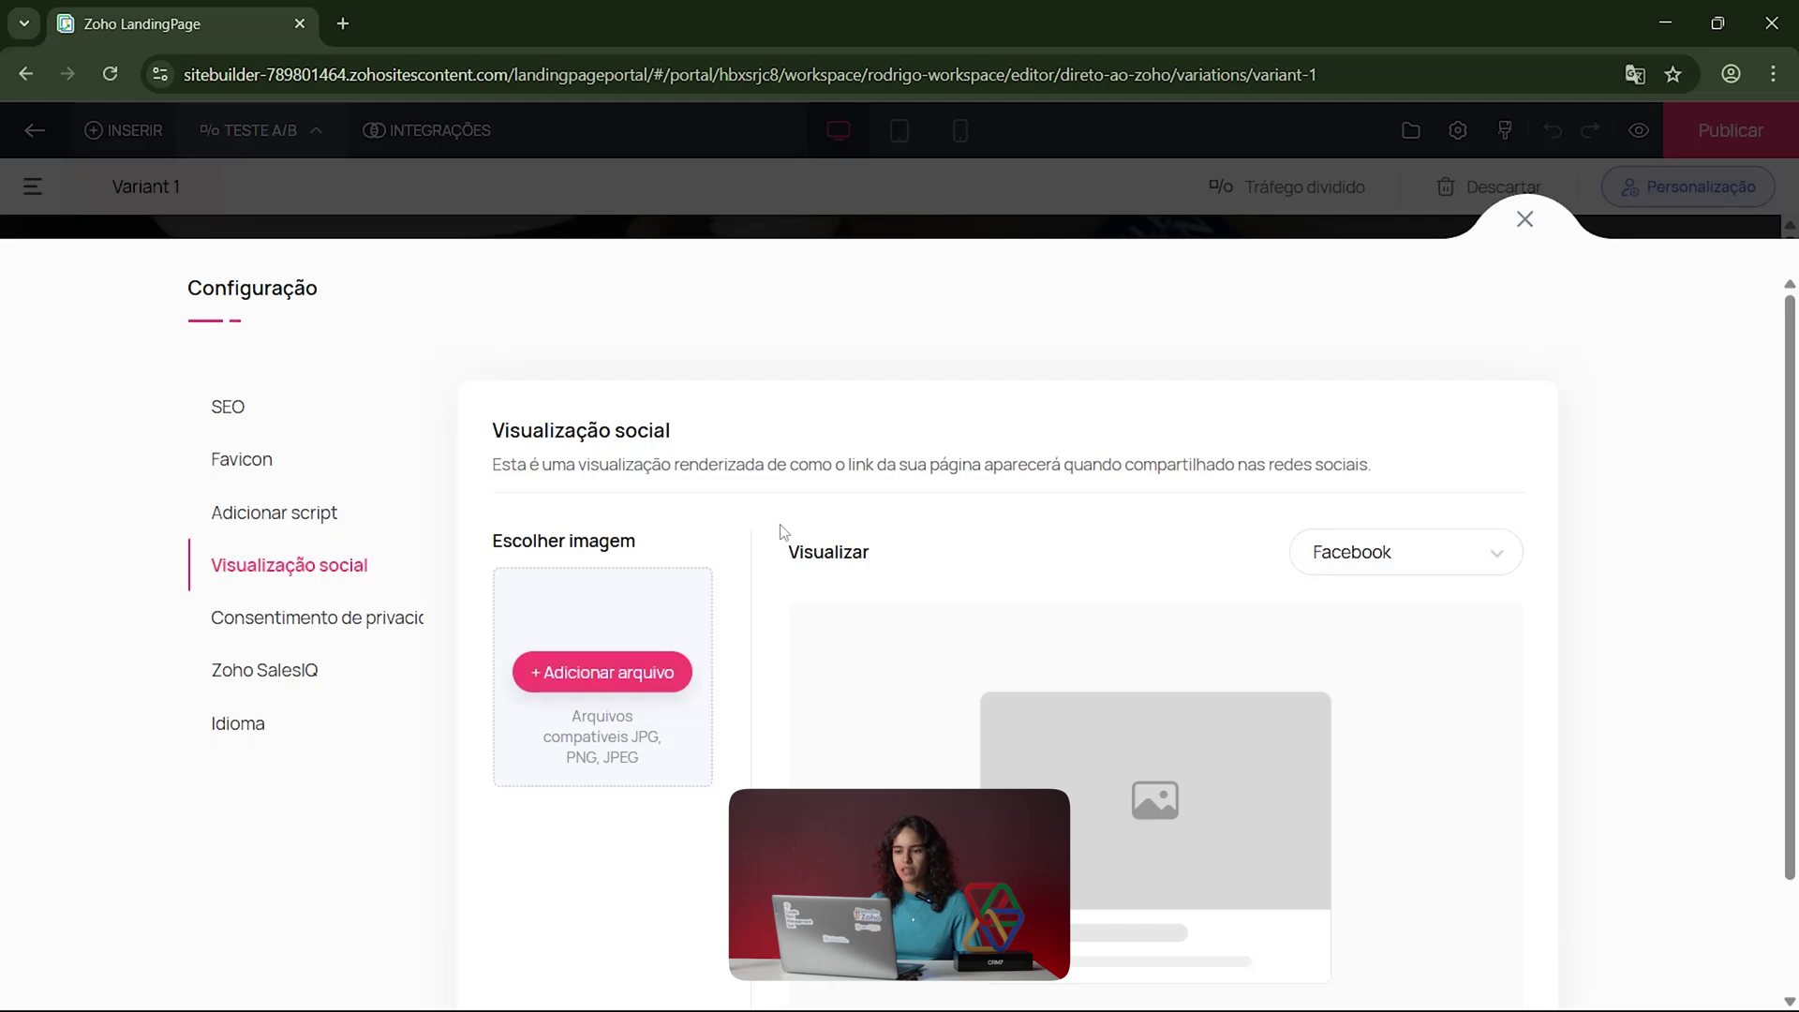
{"action": "scroll", "coordinate": [775, 556], "scroll_direction": "down", "scroll_amount": 2}
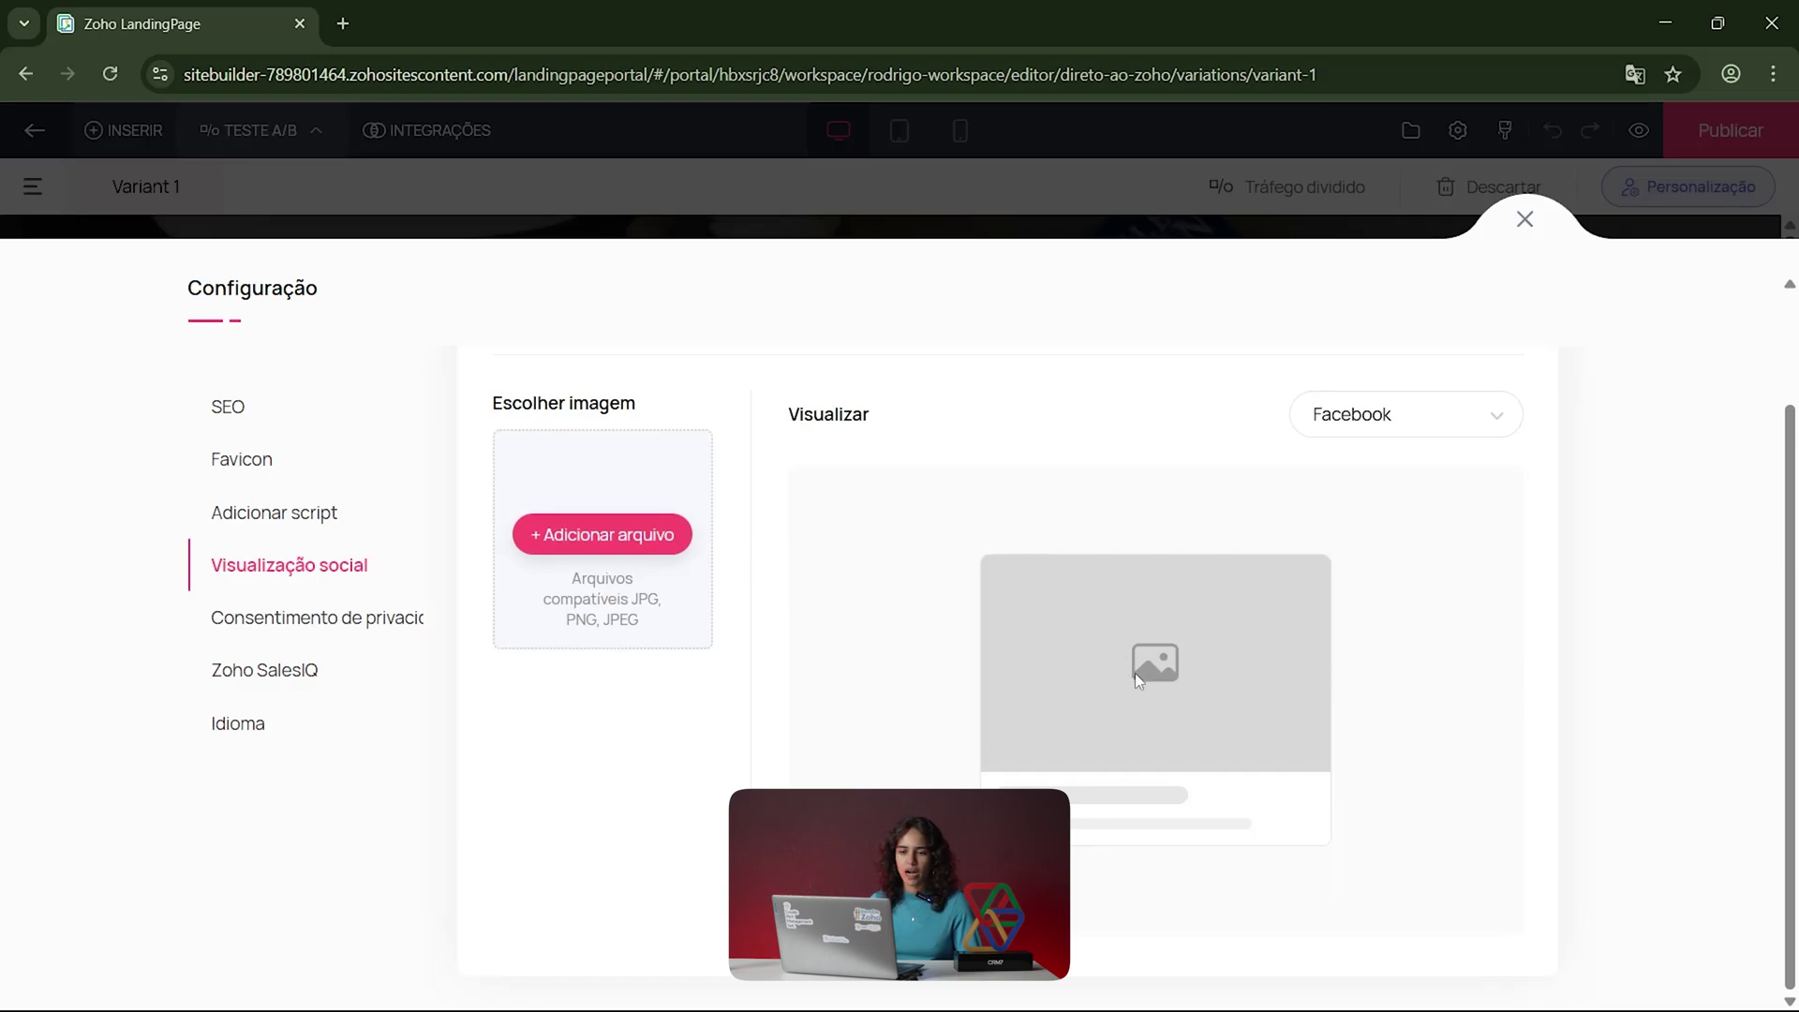
{"action": "left_click", "coordinate": [386, 630]}
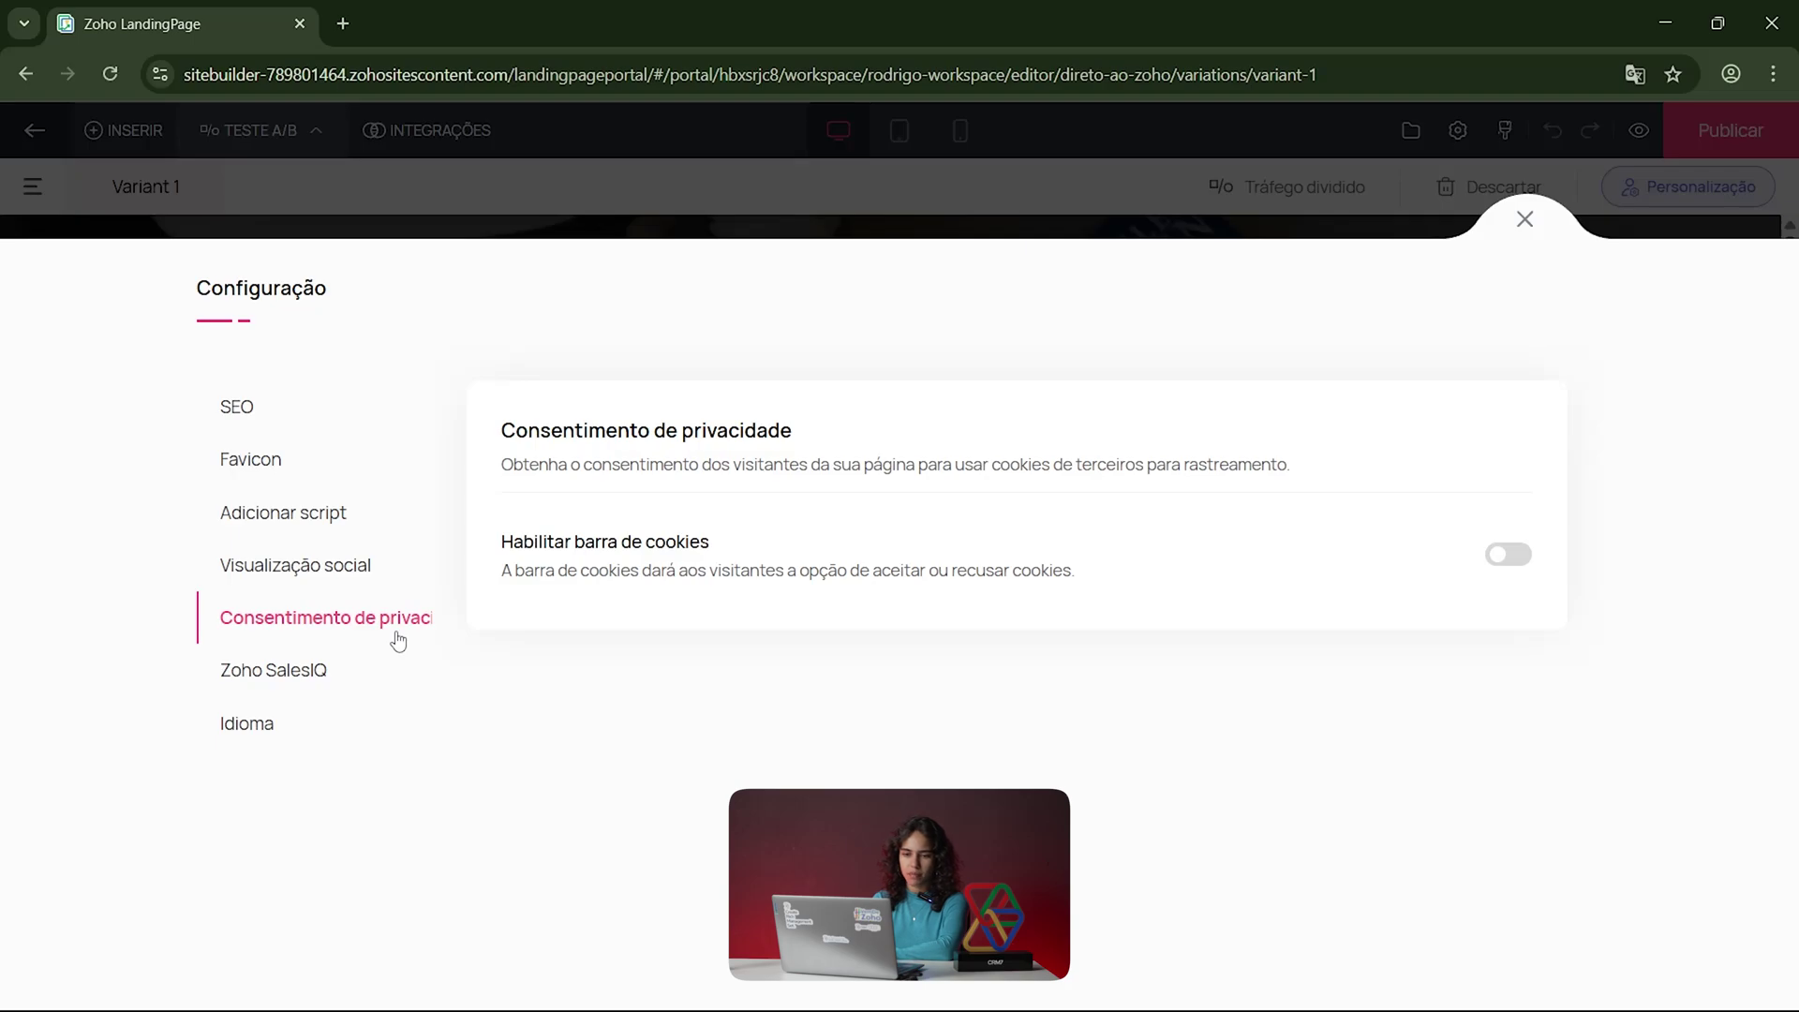
Step: Pass through Zoho SalesIQ to Idioma and browse the language list without choosing one
{"action": "left_click", "coordinate": [305, 688]}
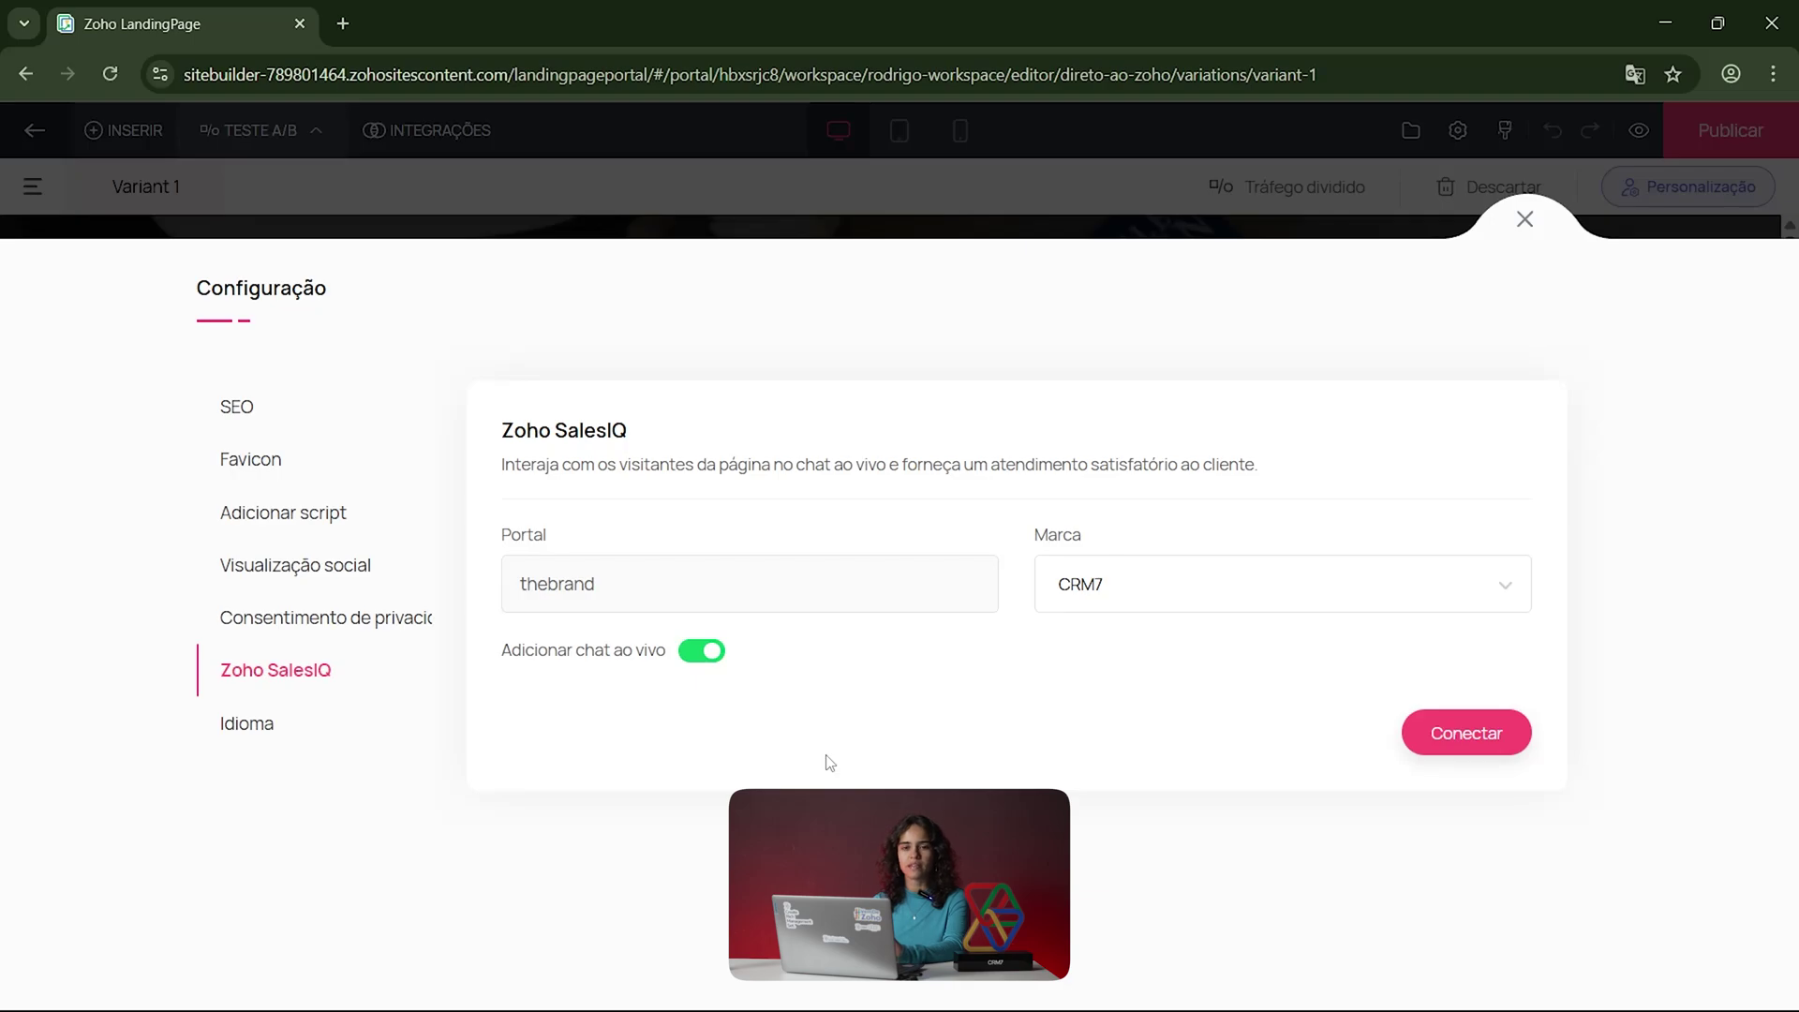
{"action": "left_click", "coordinate": [263, 747]}
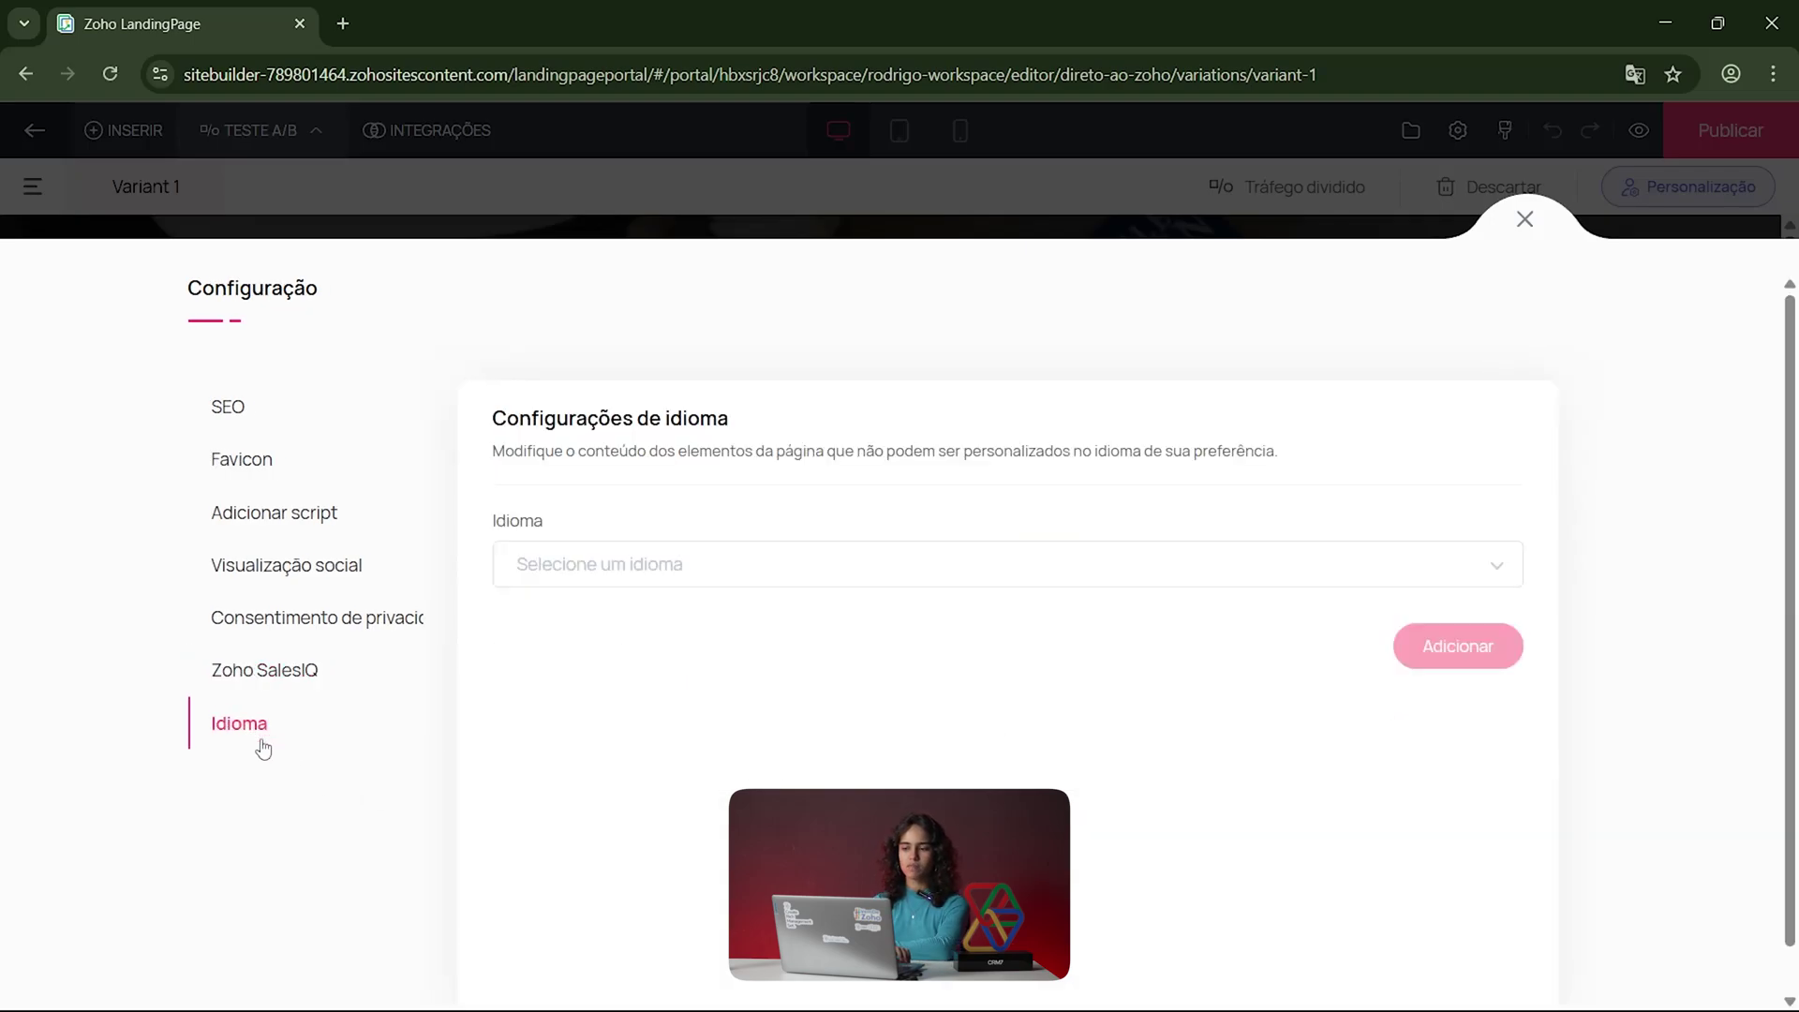
{"action": "left_click", "coordinate": [708, 555]}
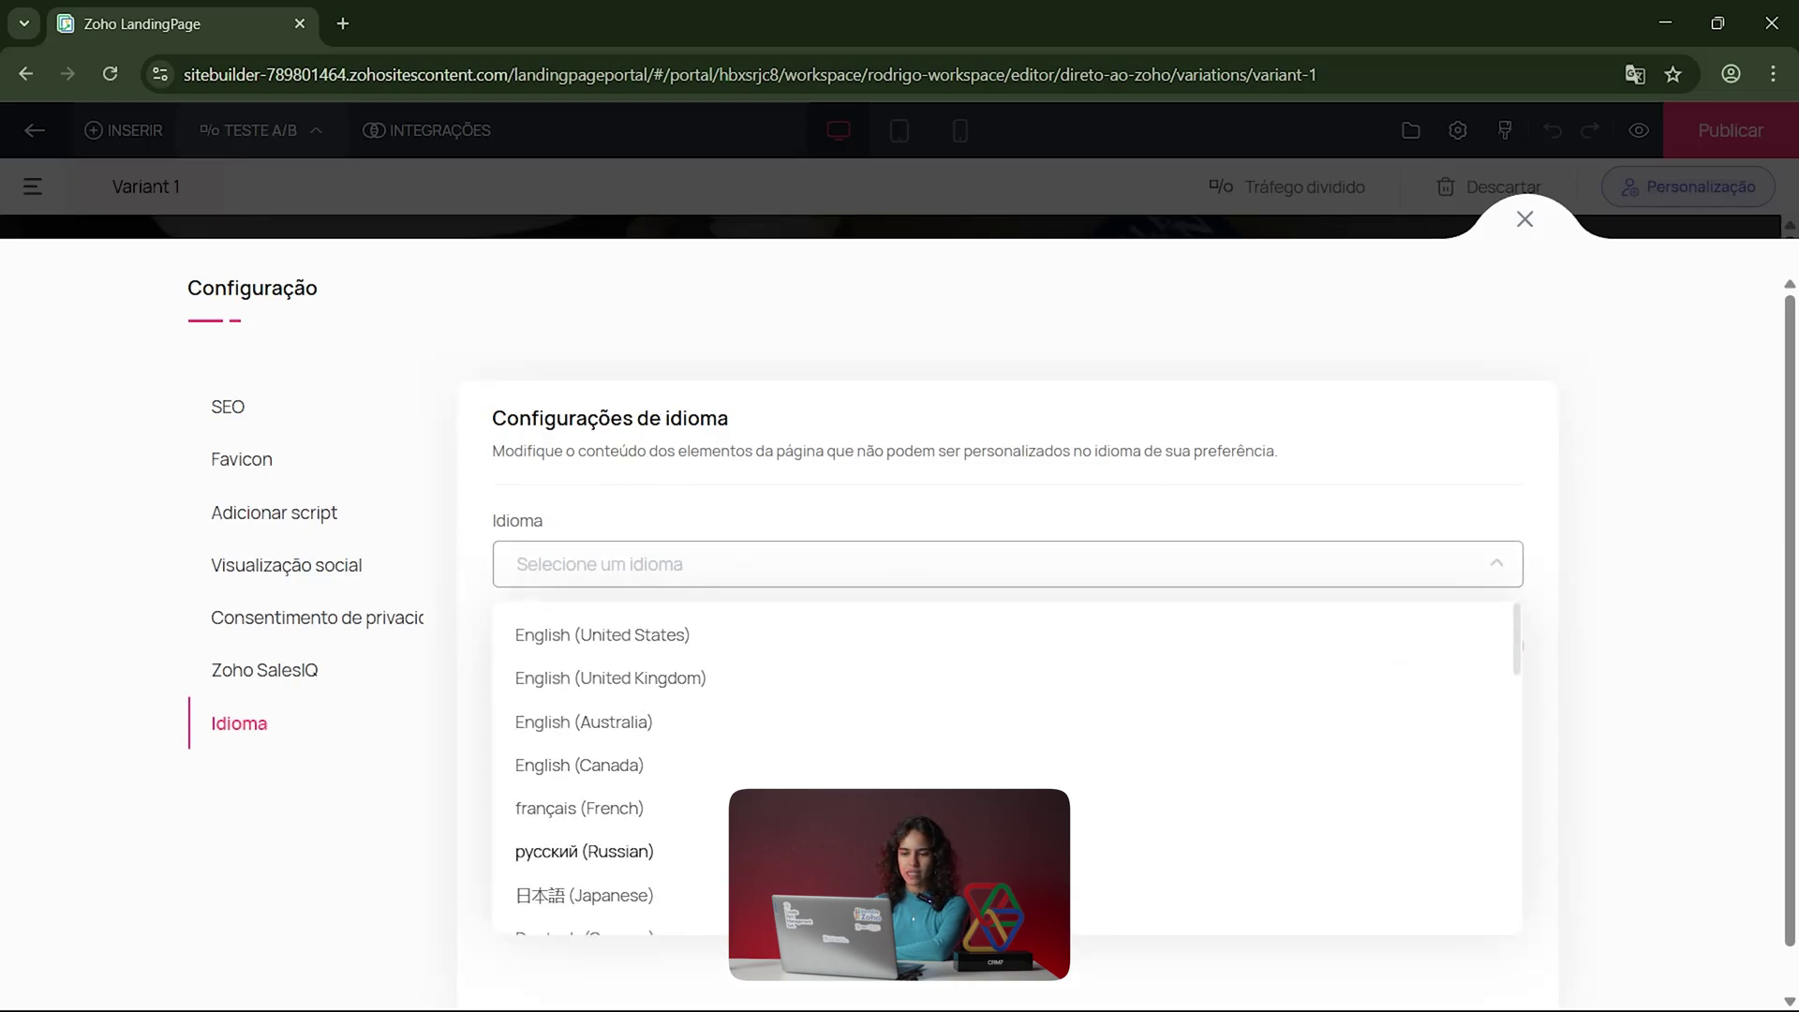
{"action": "scroll", "coordinate": [580, 854], "scroll_direction": "down", "scroll_amount": 10}
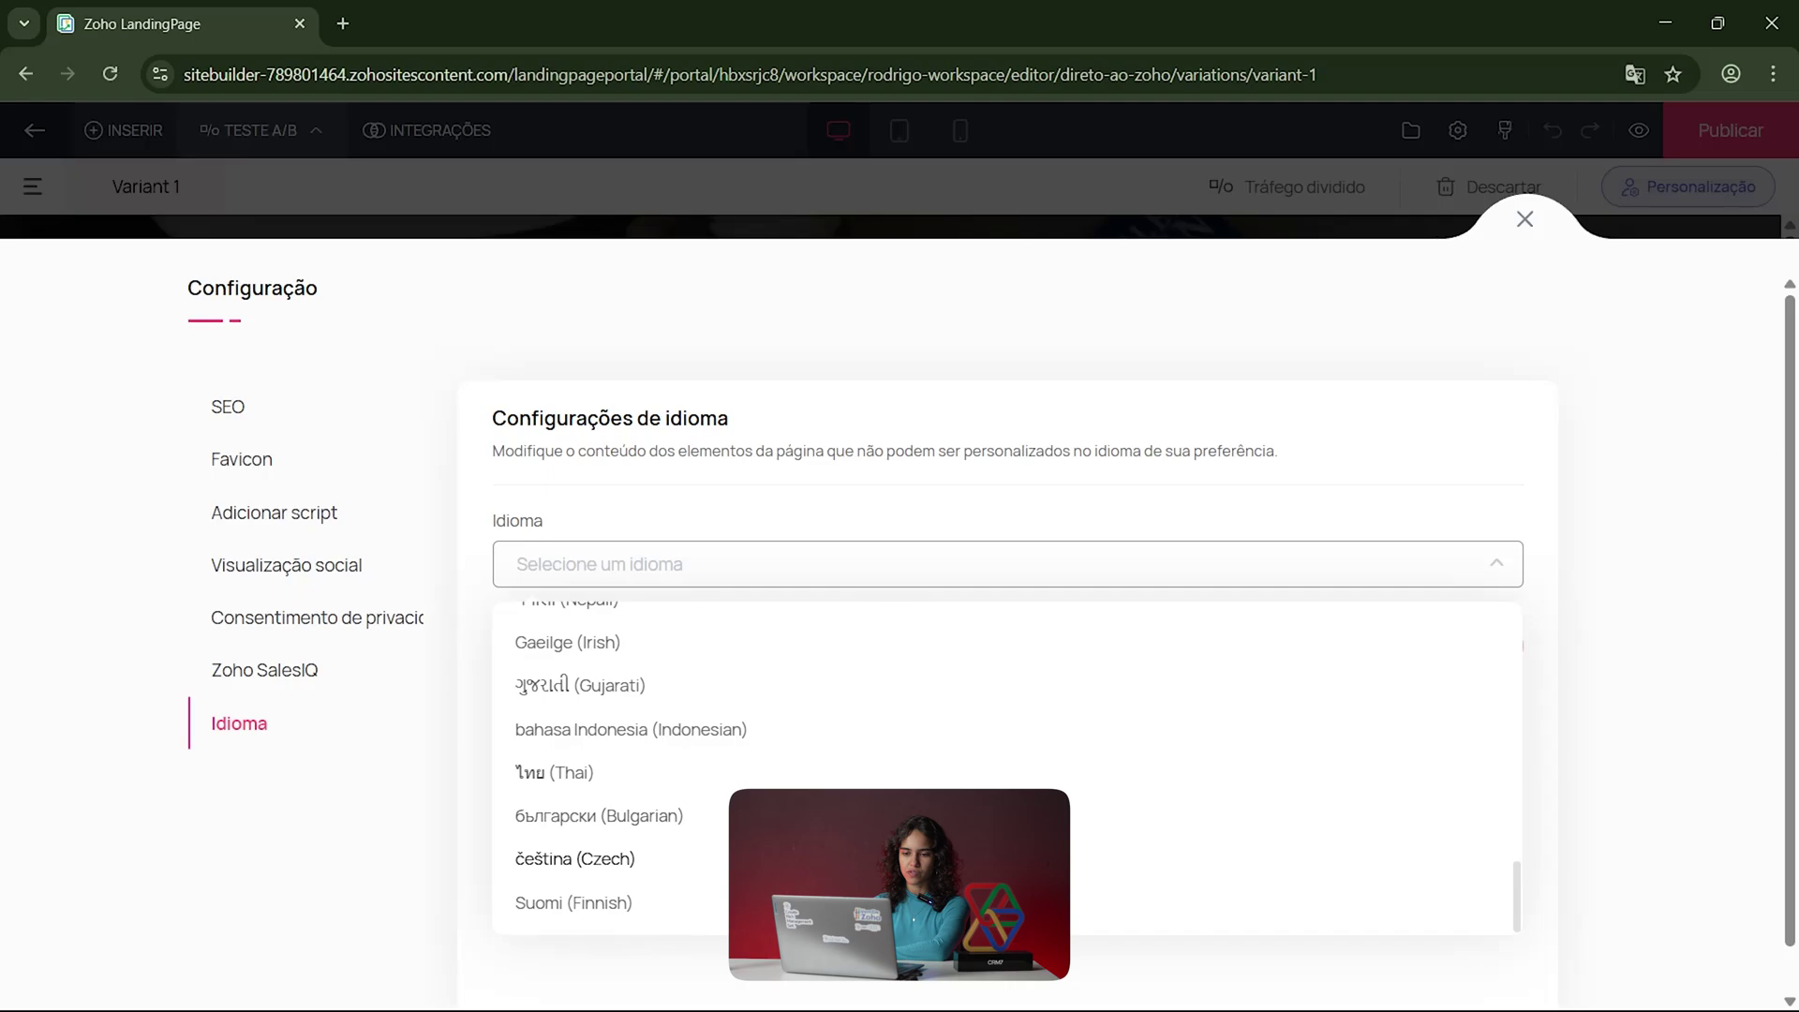
{"action": "scroll", "coordinate": [581, 796], "scroll_direction": "up", "scroll_amount": 10}
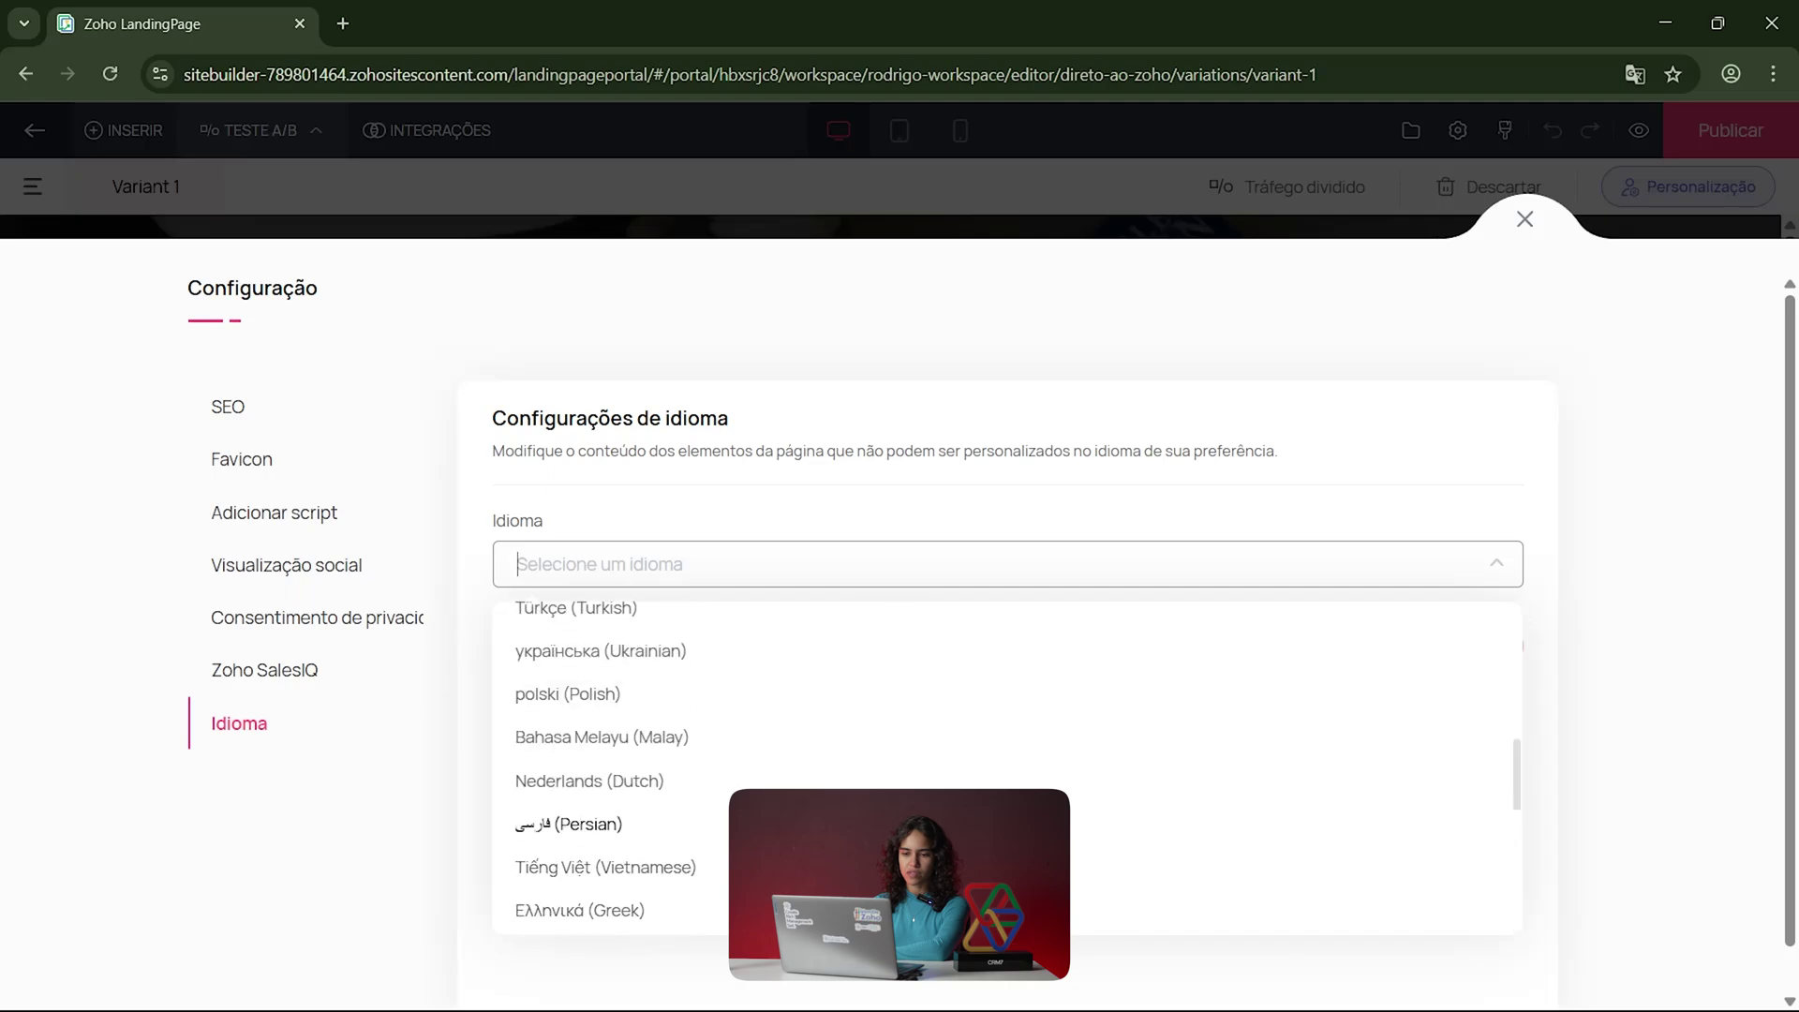
{"action": "left_click", "coordinate": [925, 525]}
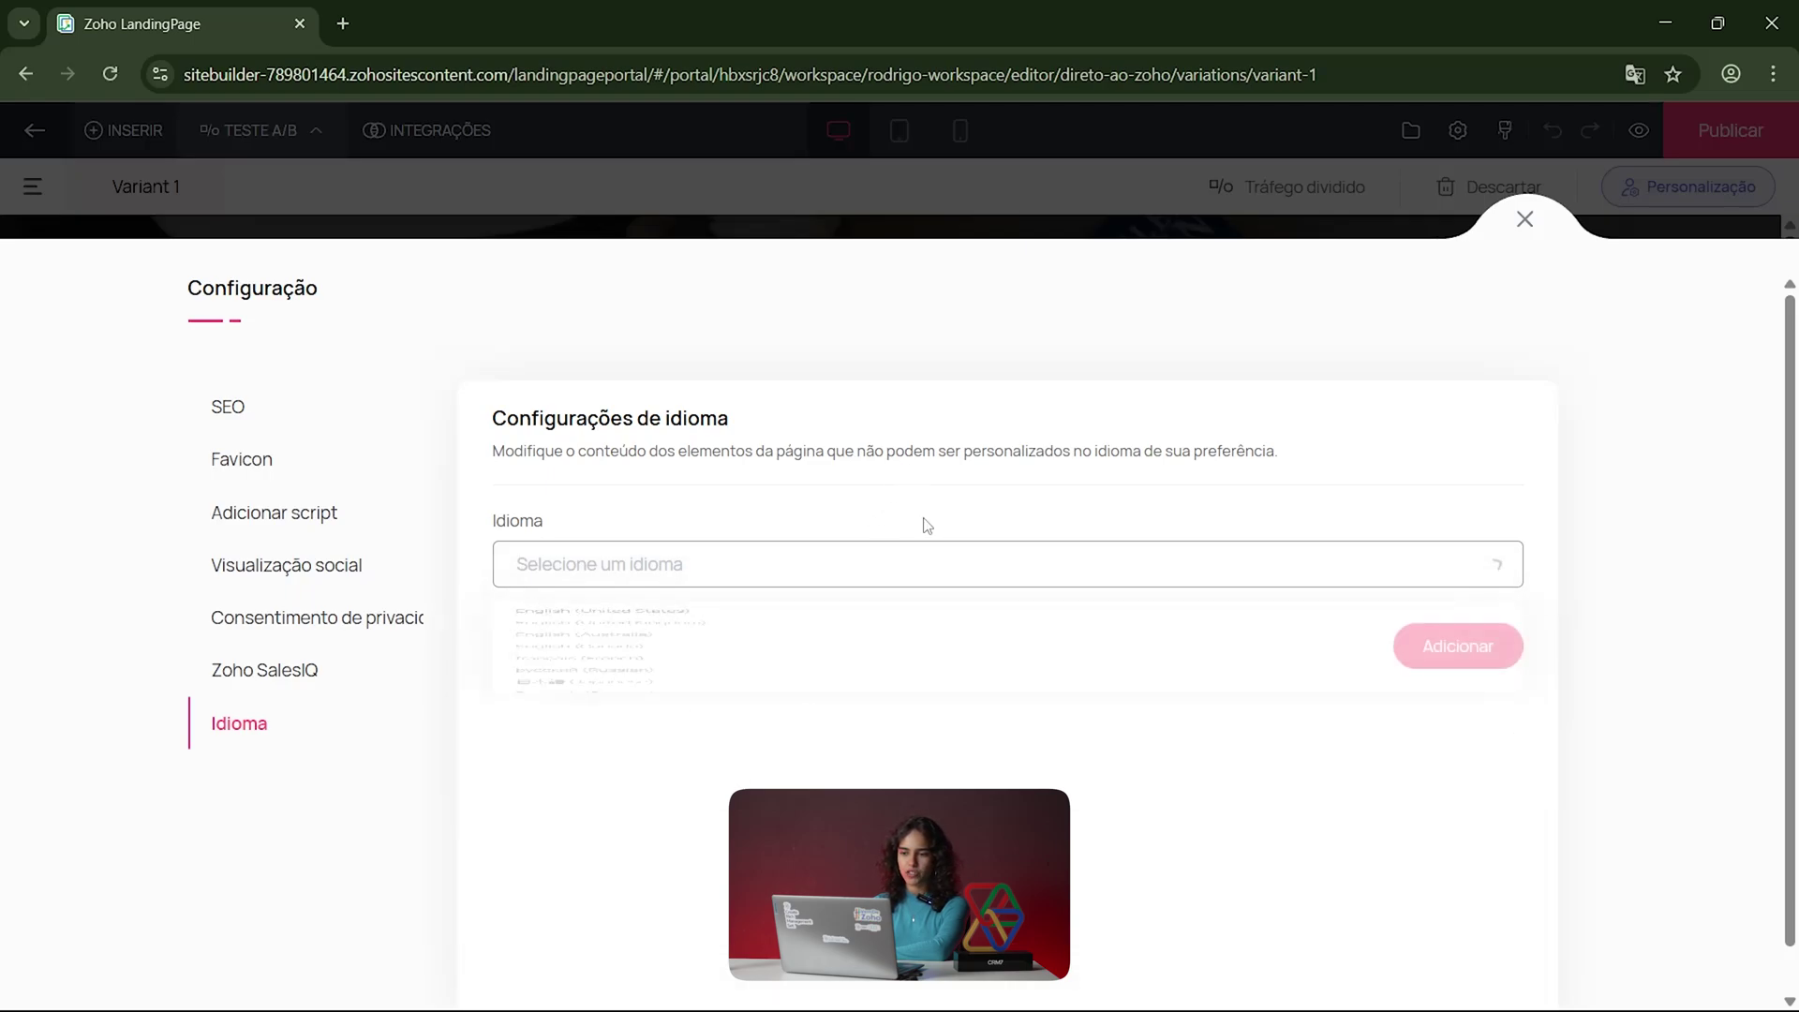
Step: Close Configuração and preview the DIRETO AO ZOHO page in desktop layout
{"action": "left_click", "coordinate": [1514, 225]}
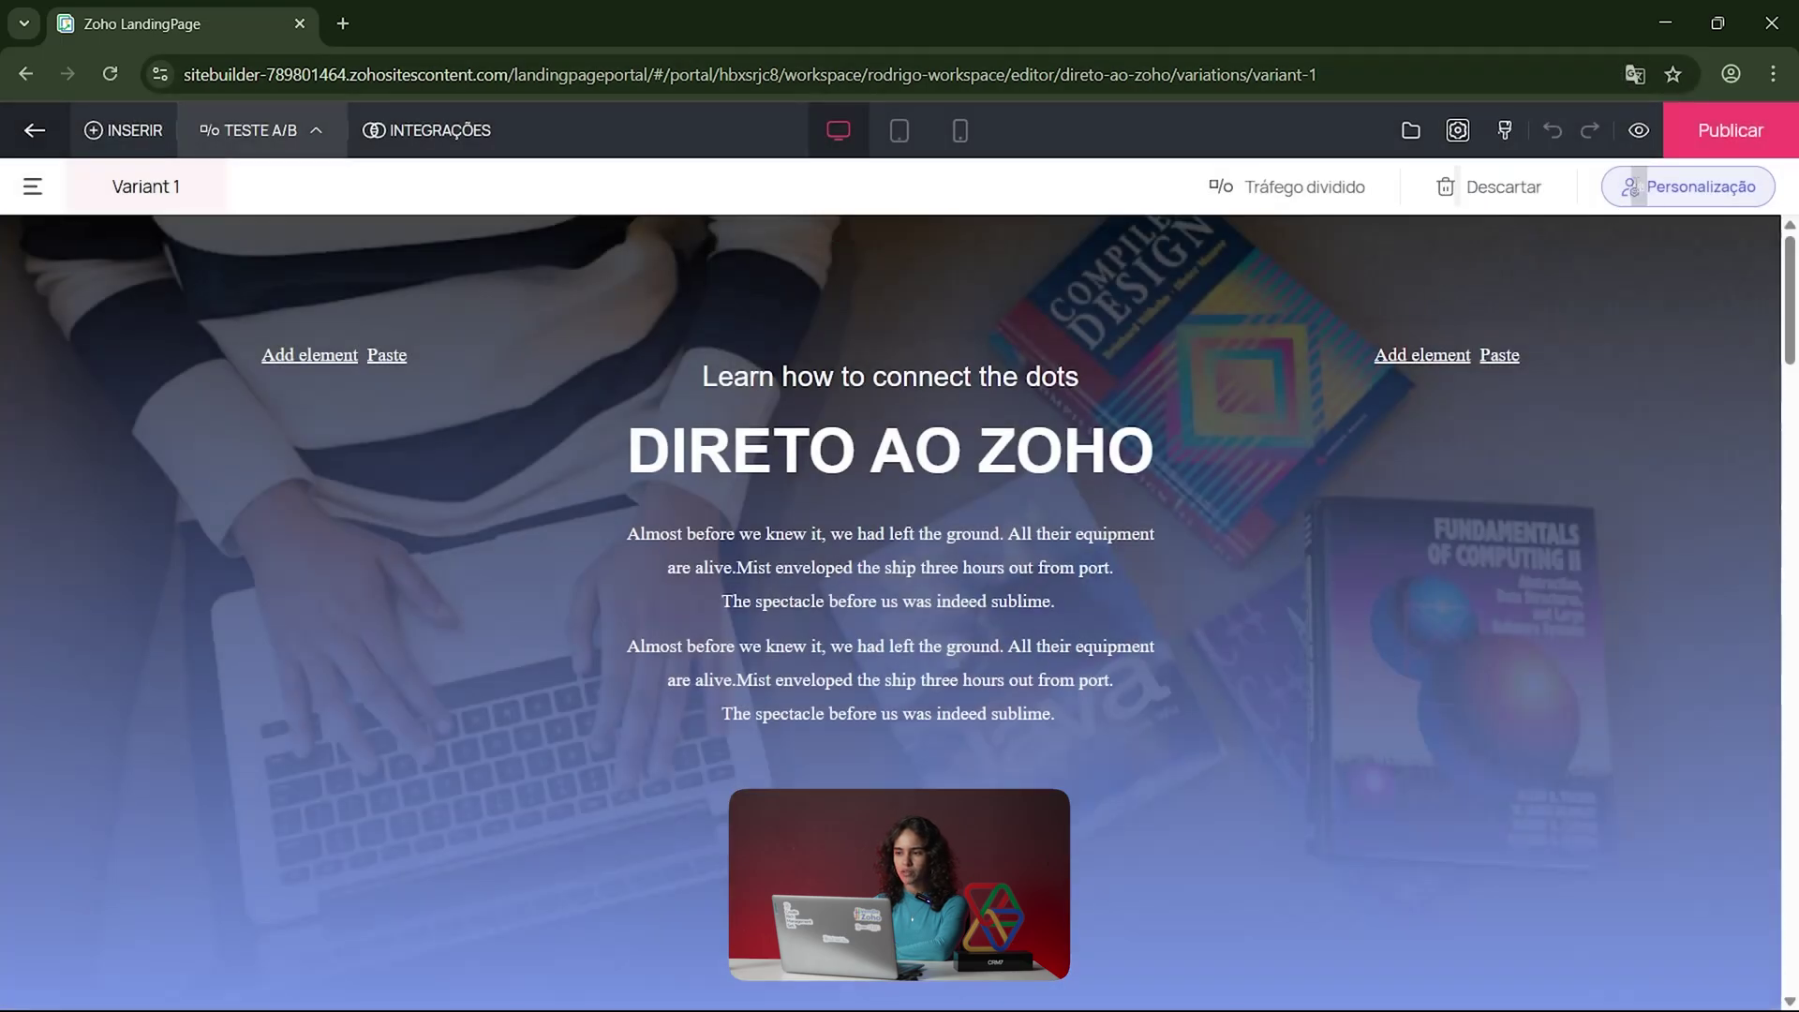
{"action": "left_click", "coordinate": [1639, 130]}
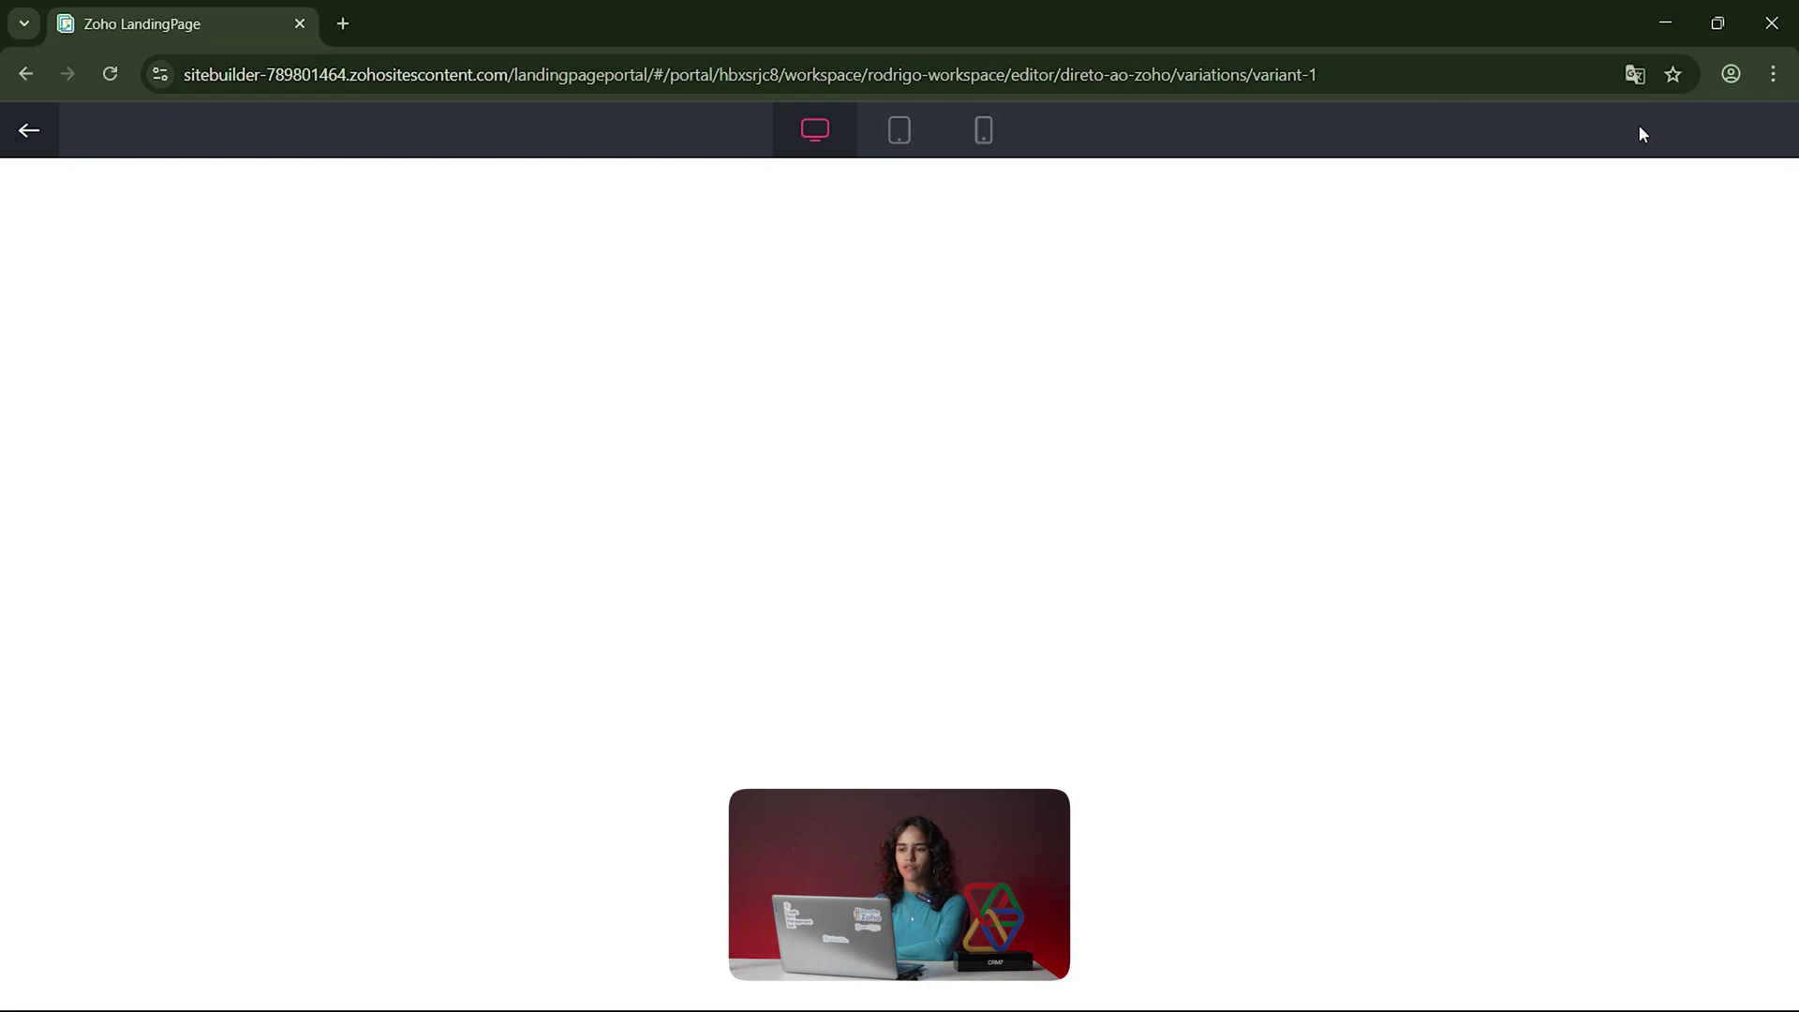
{"action": "scroll", "coordinate": [979, 693], "scroll_direction": "down", "scroll_amount": 10}
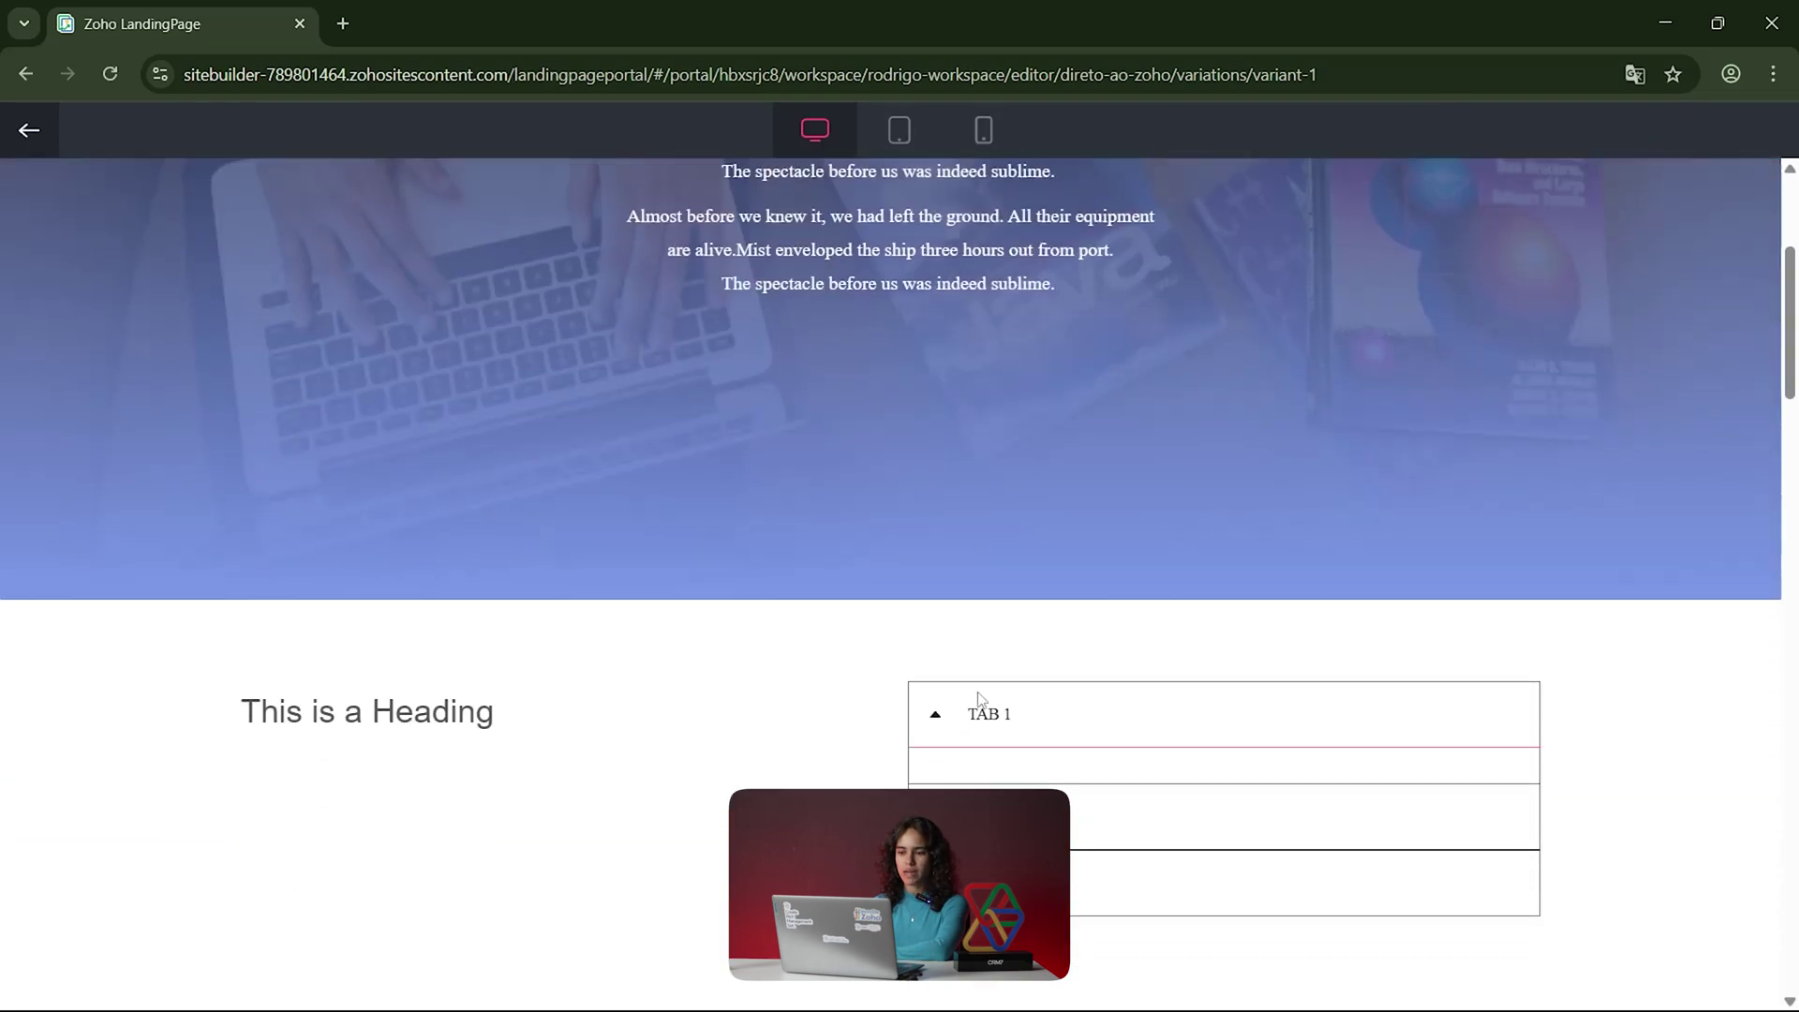
{"action": "scroll", "coordinate": [979, 698], "scroll_direction": "down", "scroll_amount": 10}
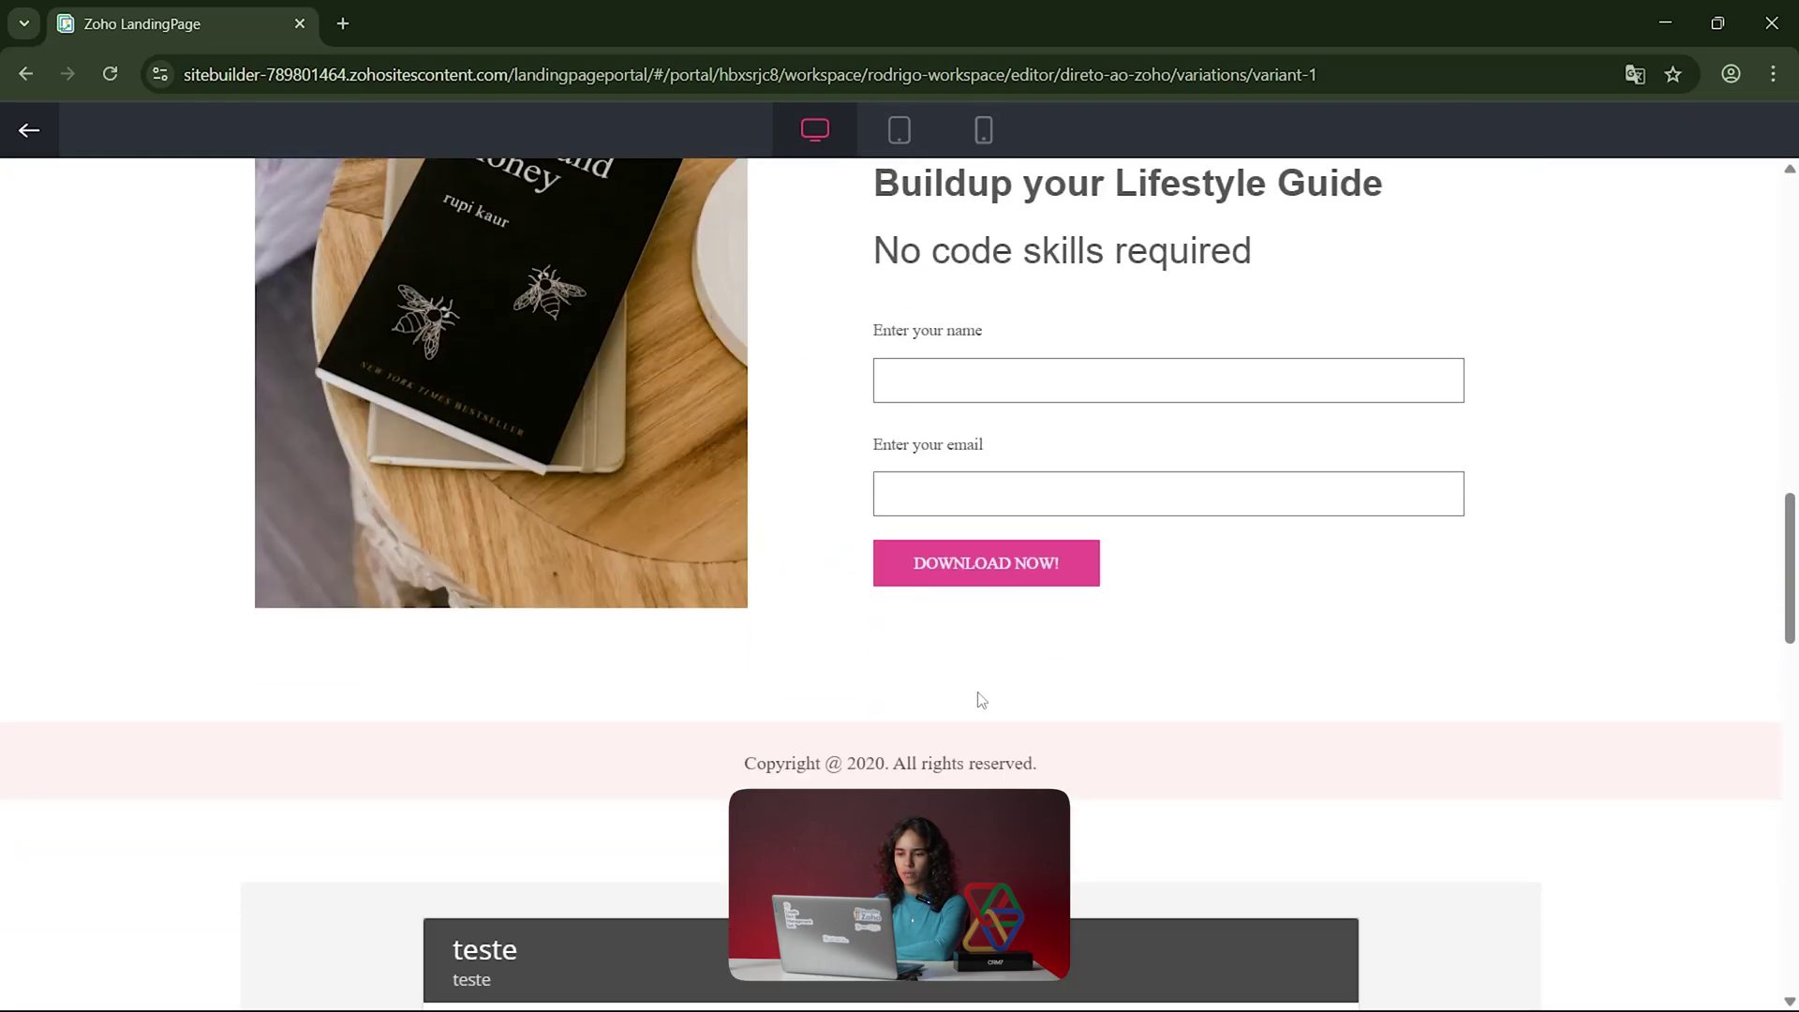
{"action": "scroll", "coordinate": [981, 700], "scroll_direction": "up", "scroll_amount": 15}
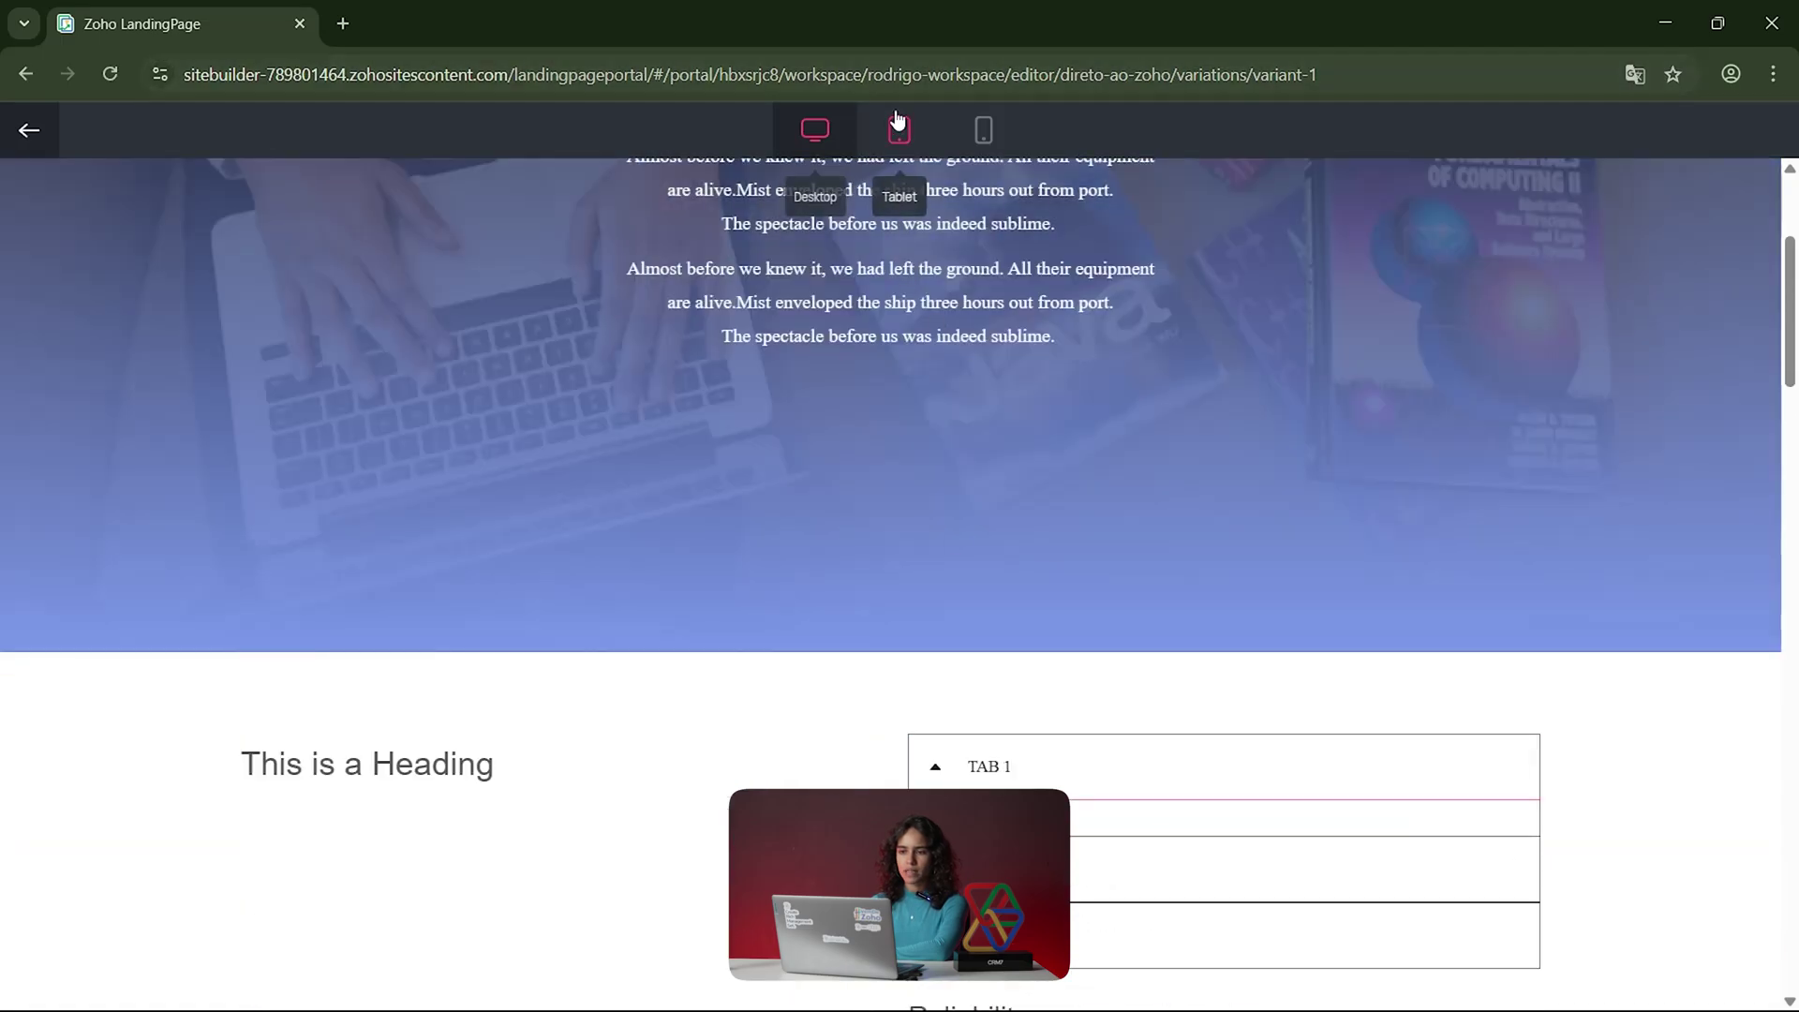
Step: Check the page at tablet size, then return to Variant 1's design editor
{"action": "left_click", "coordinate": [901, 133]}
{"action": "scroll", "coordinate": [827, 662], "scroll_direction": "down", "scroll_amount": 8}
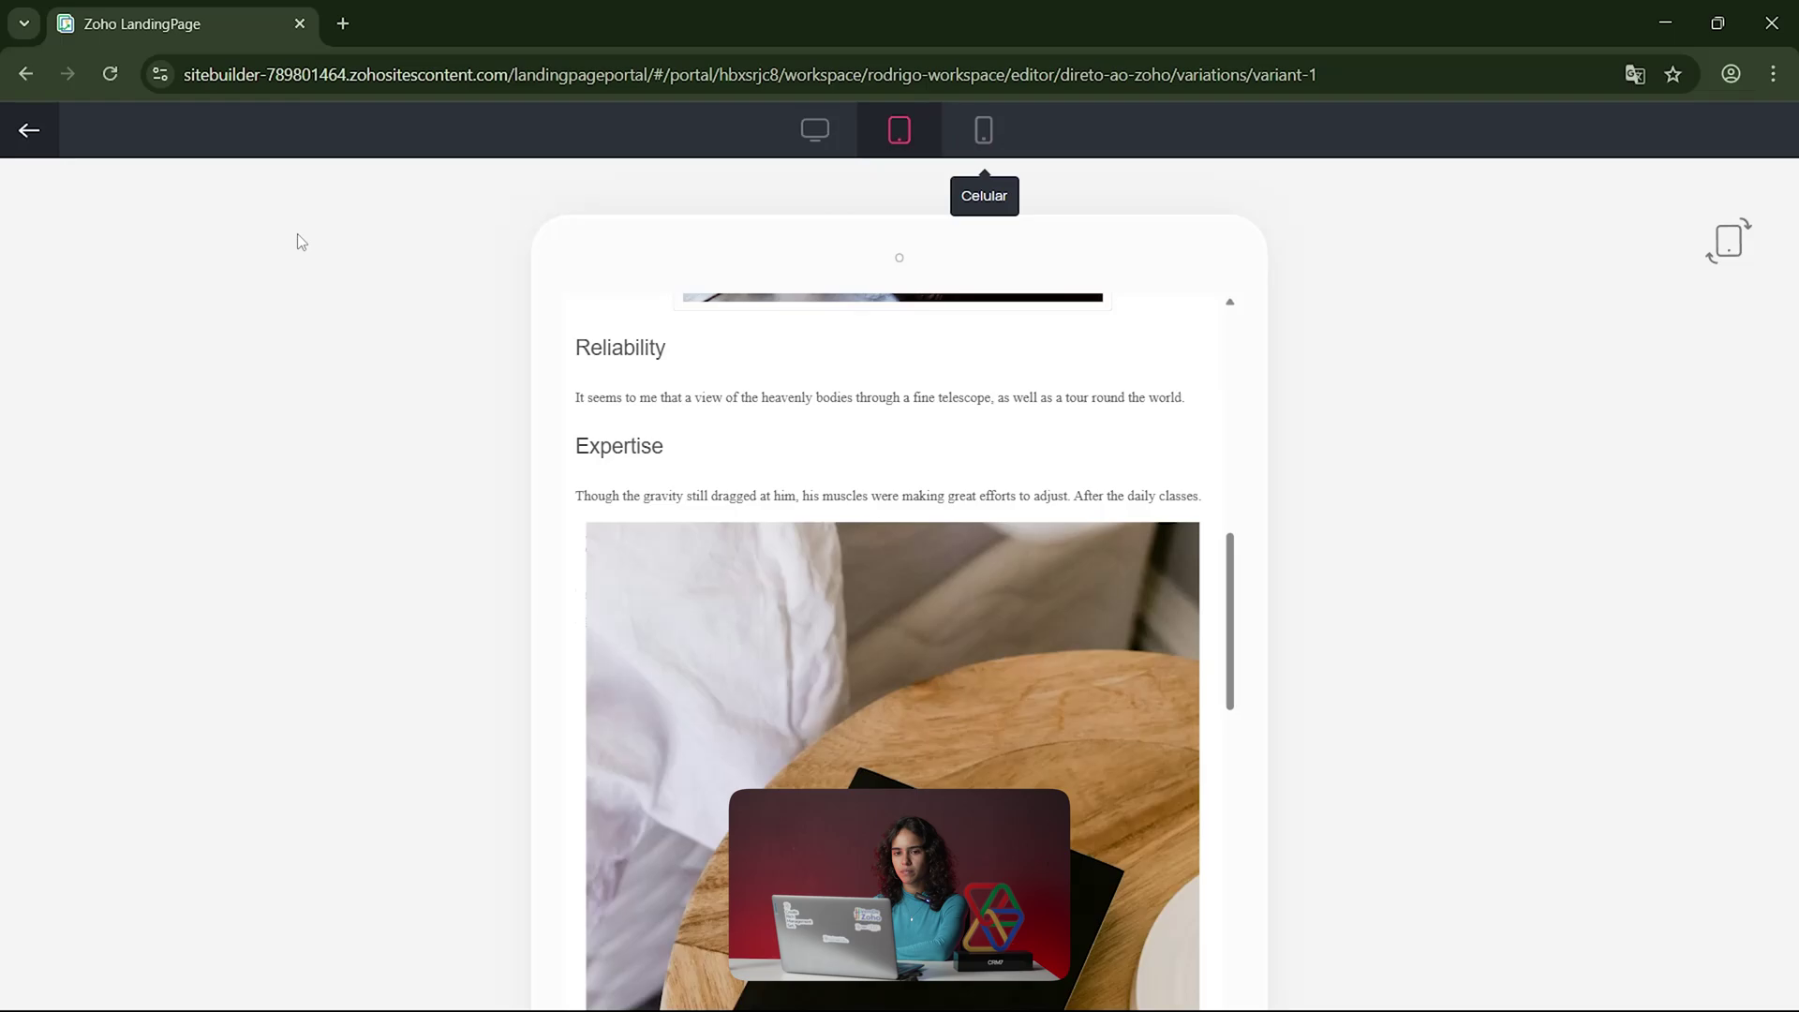
{"action": "left_click", "coordinate": [19, 132]}
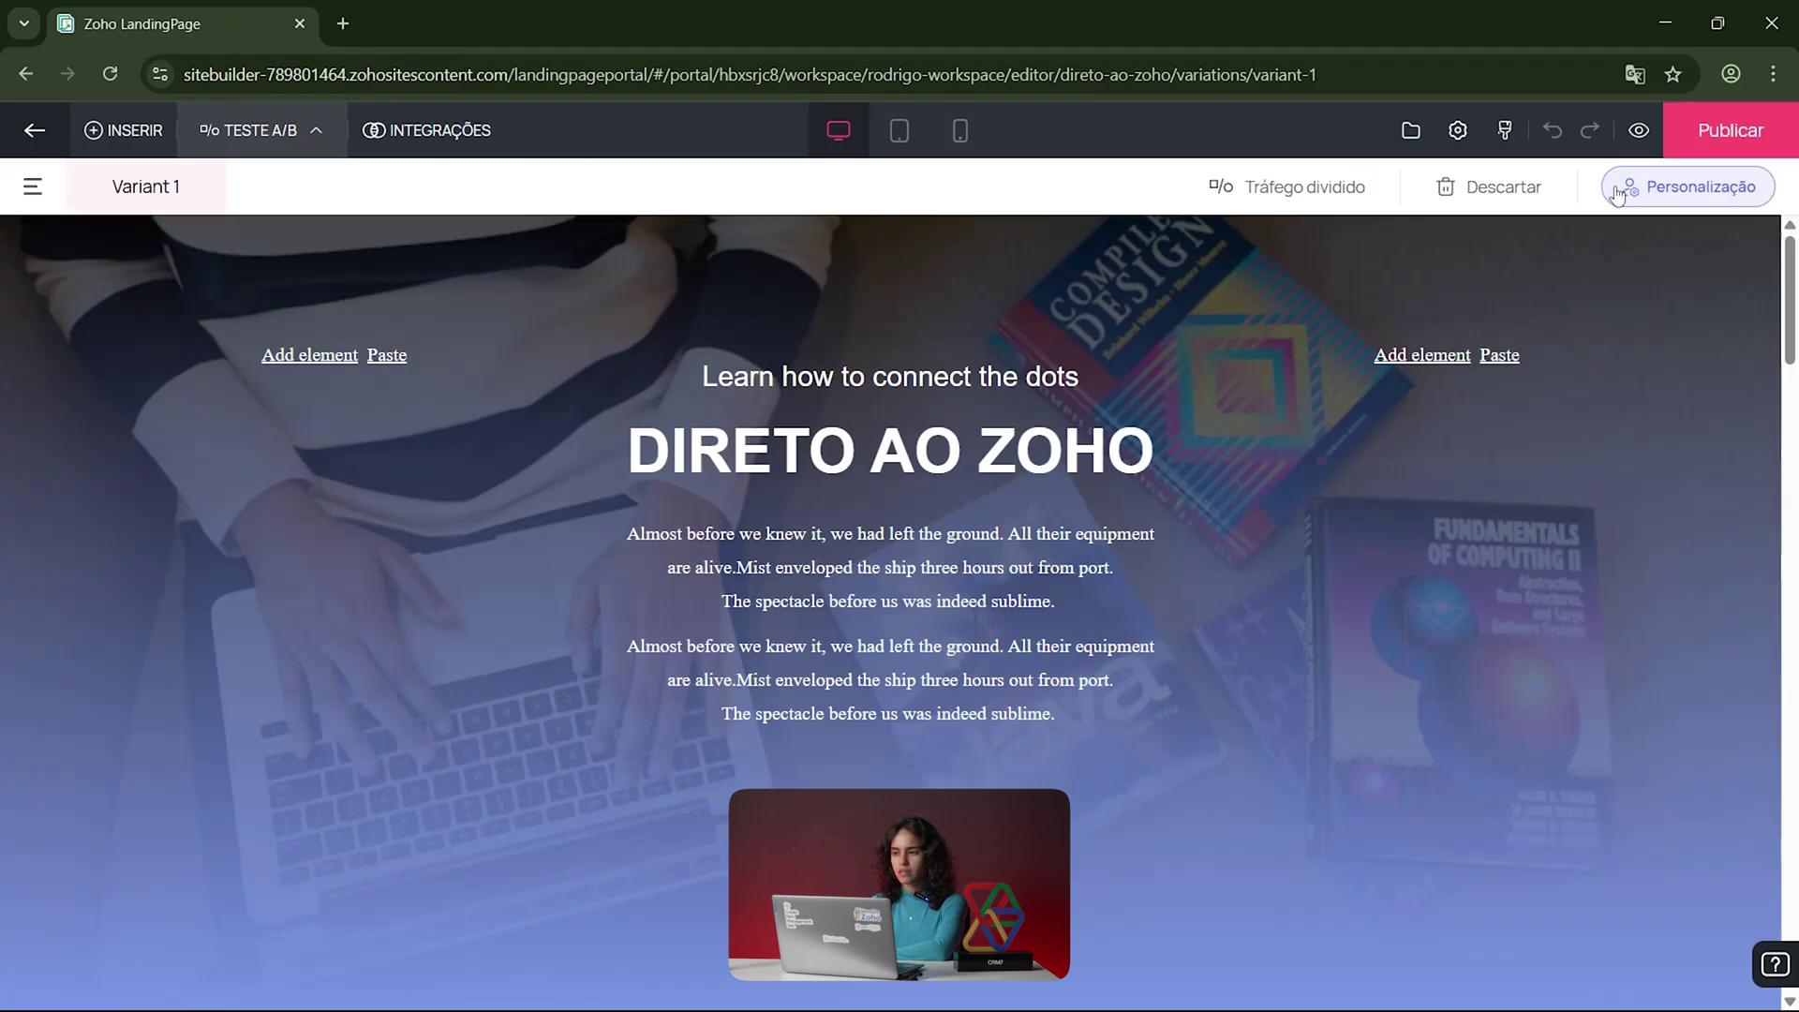
{"action": "left_click", "coordinate": [1700, 129]}
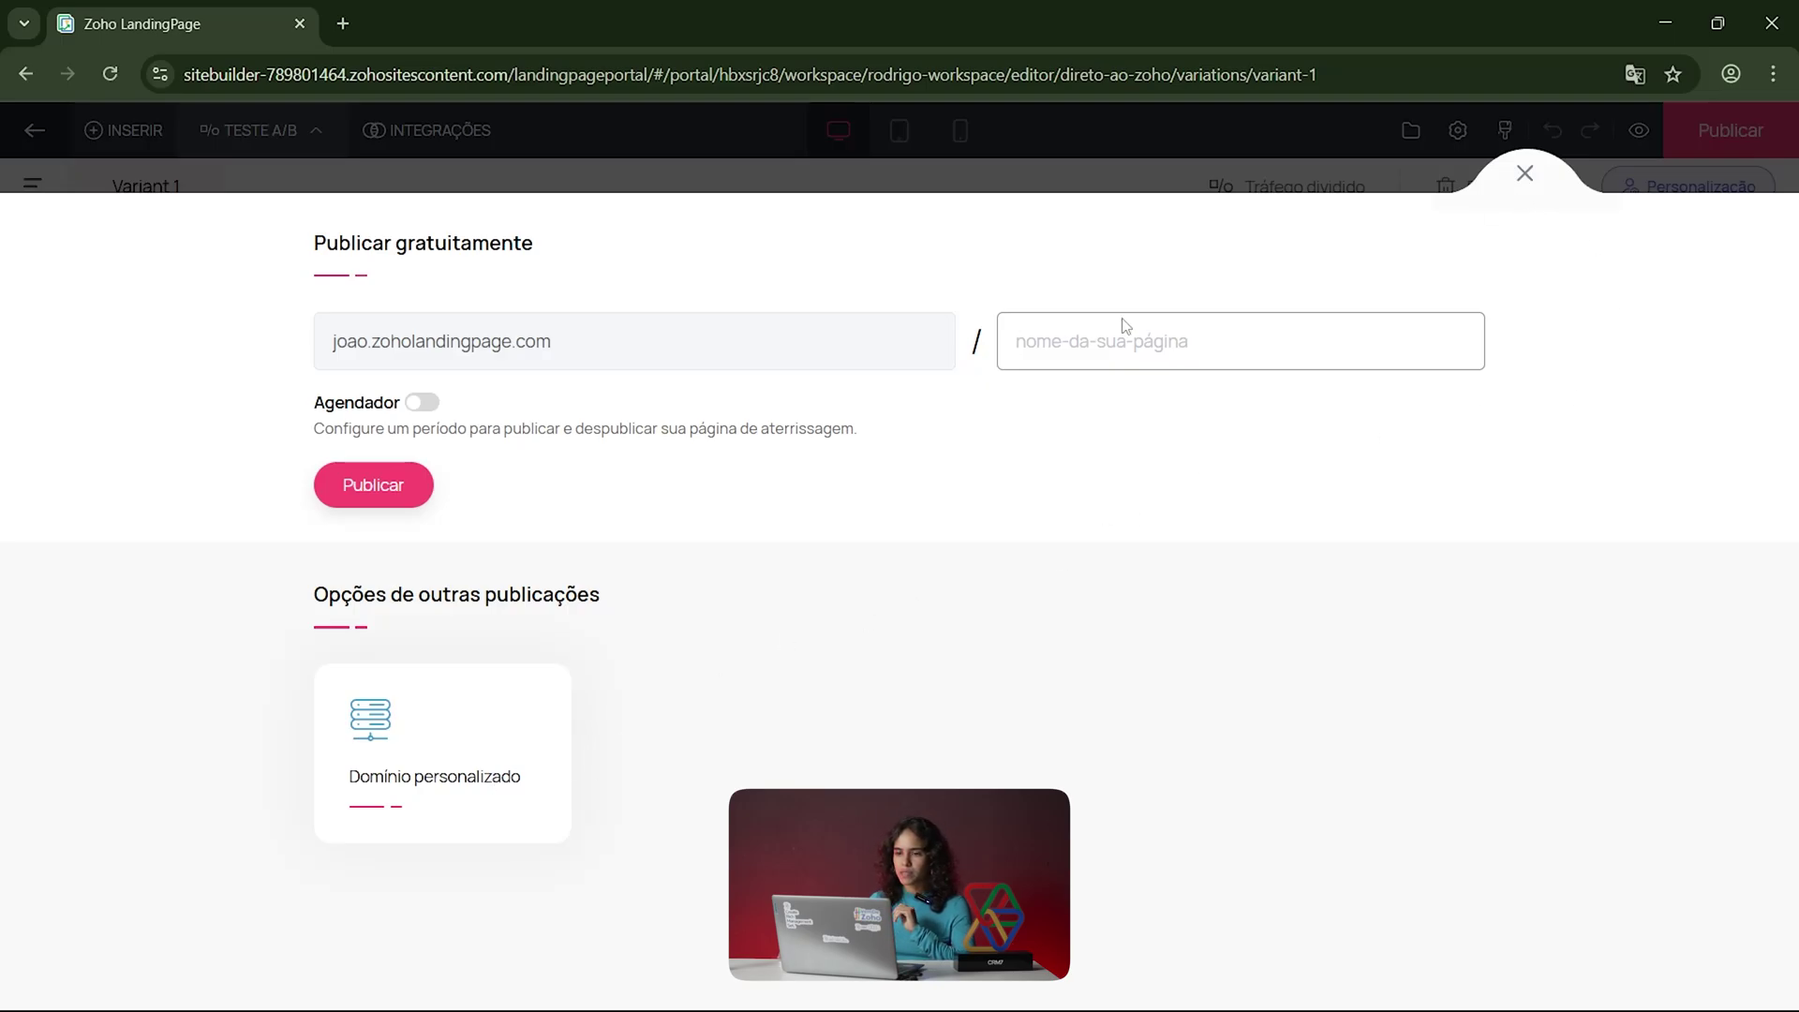
{"action": "left_click", "coordinate": [1525, 175]}
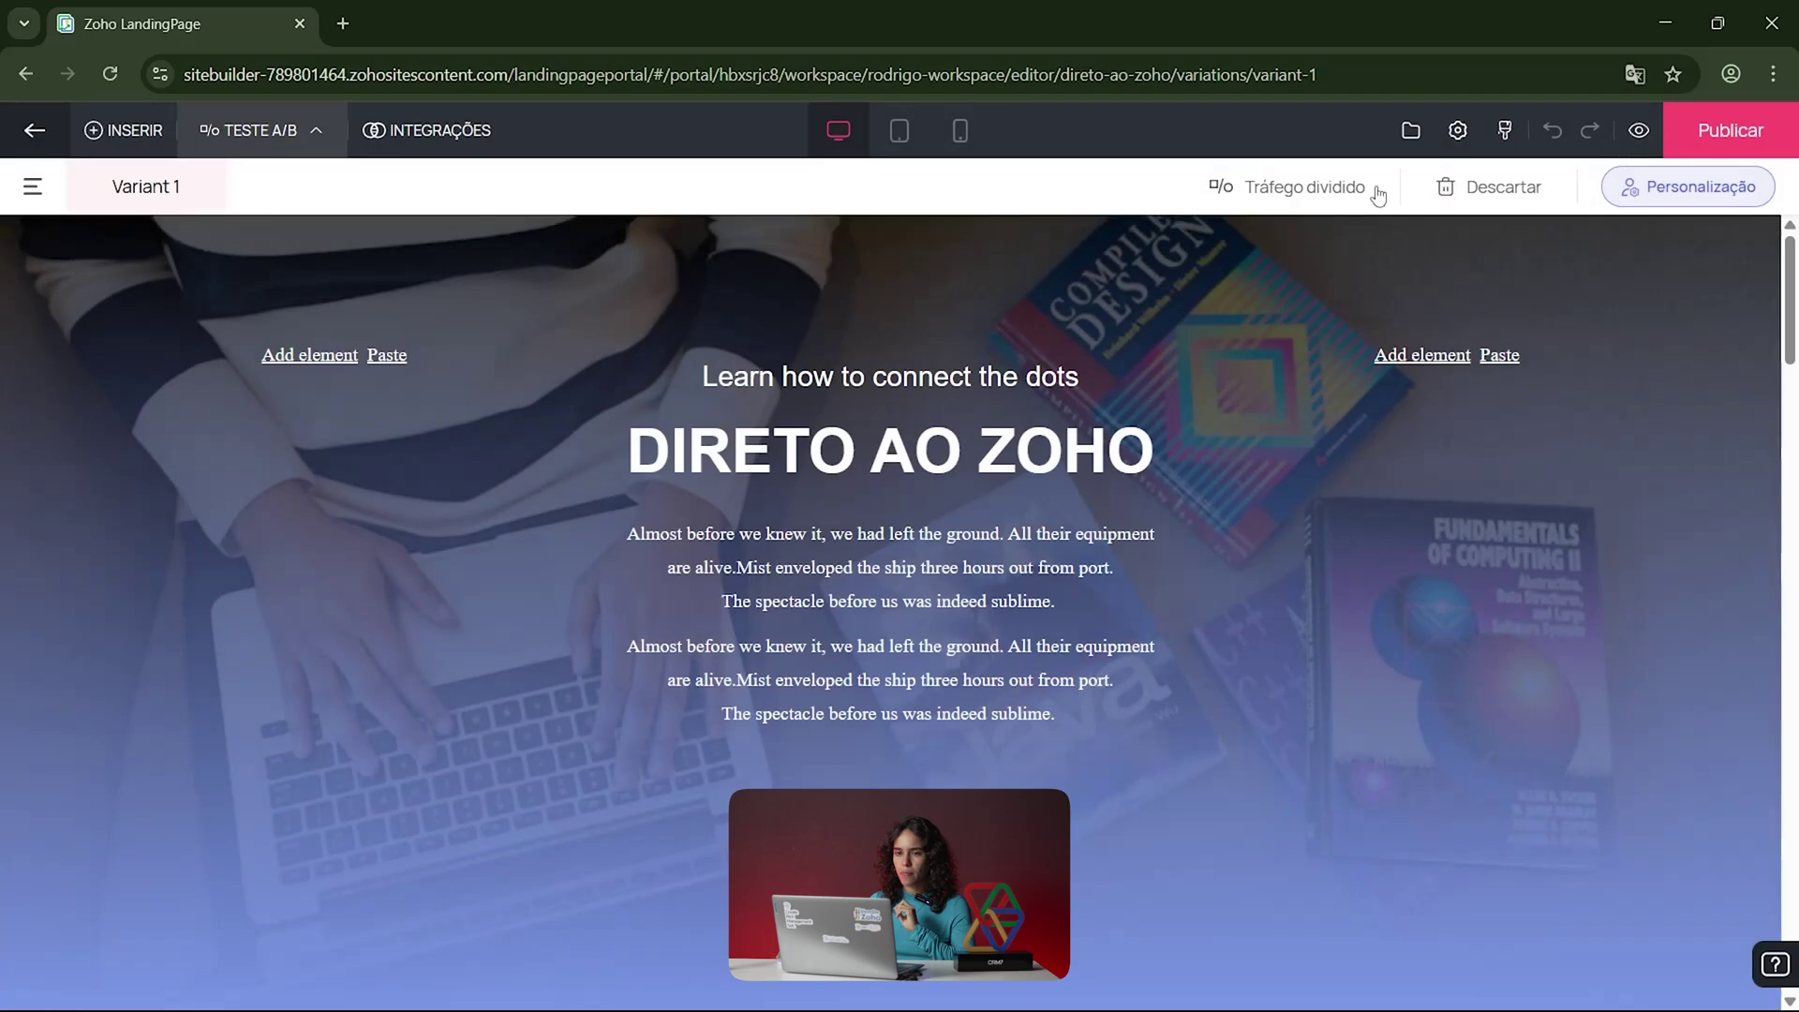
Step: Return from the editor to the Pages list with Direto ao Zoho in Draft
{"action": "left_click", "coordinate": [28, 130]}
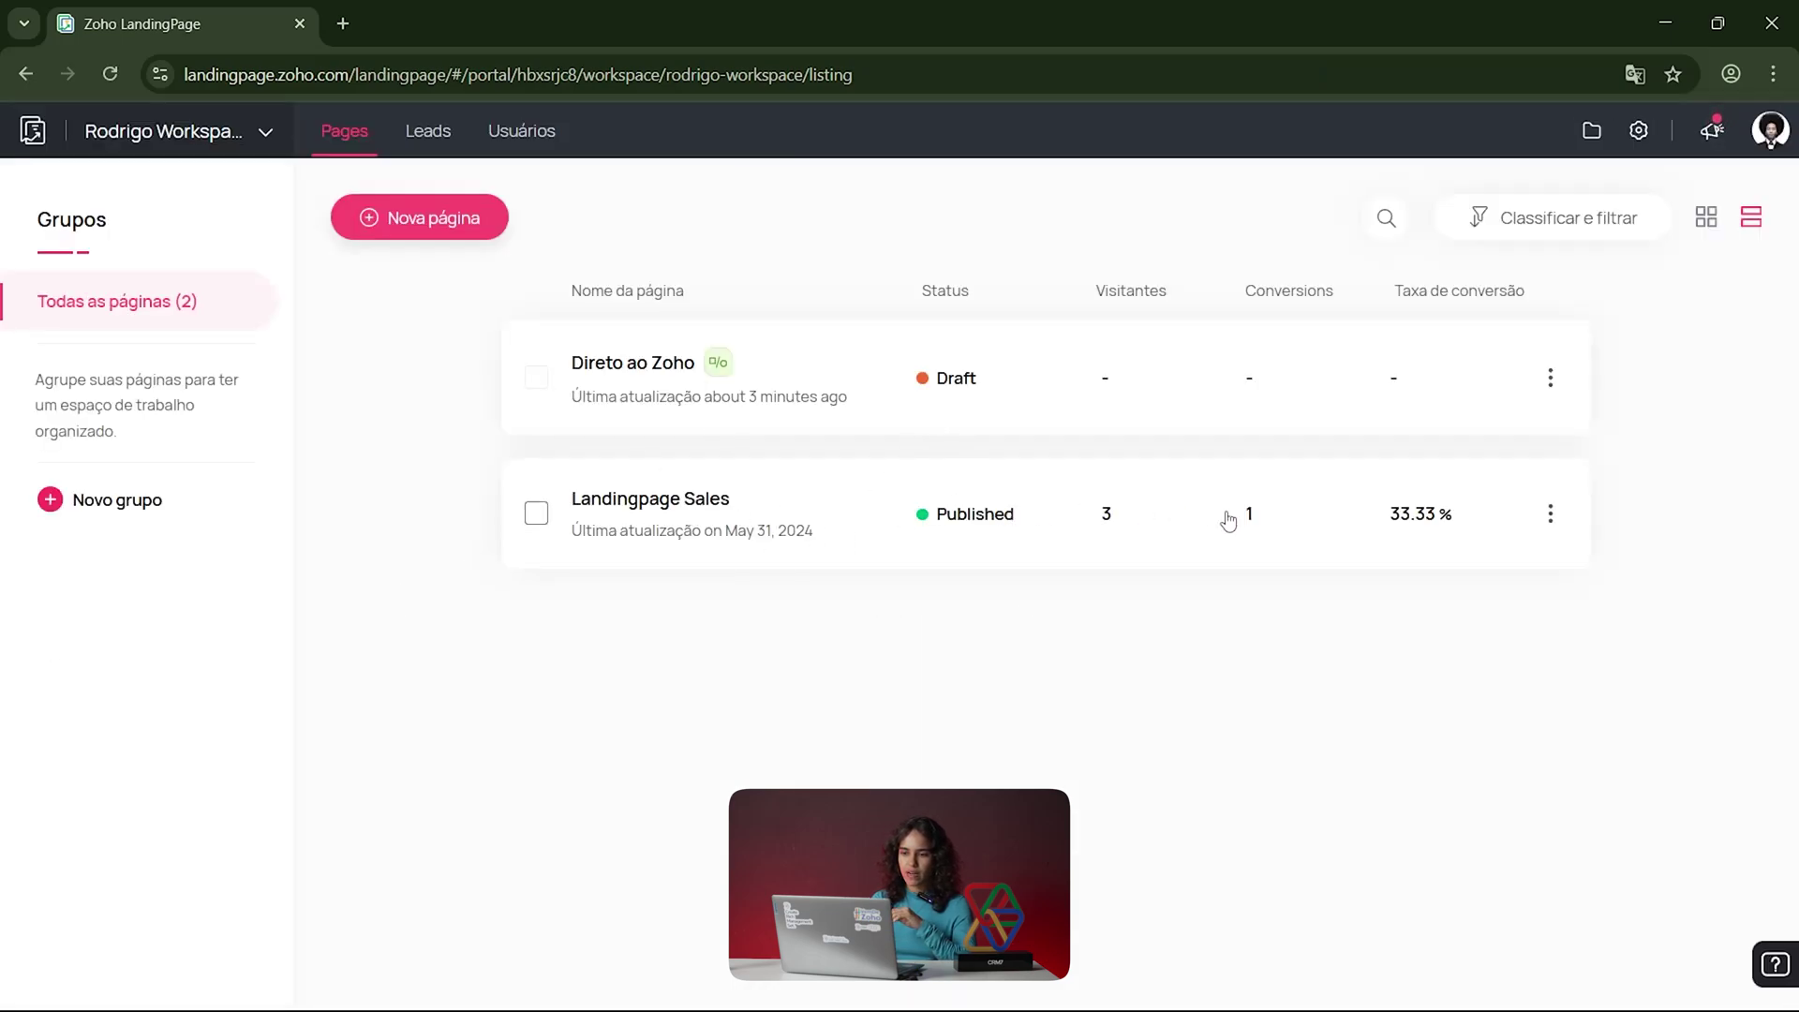
{"action": "mouse_move", "coordinate": [755, 511]}
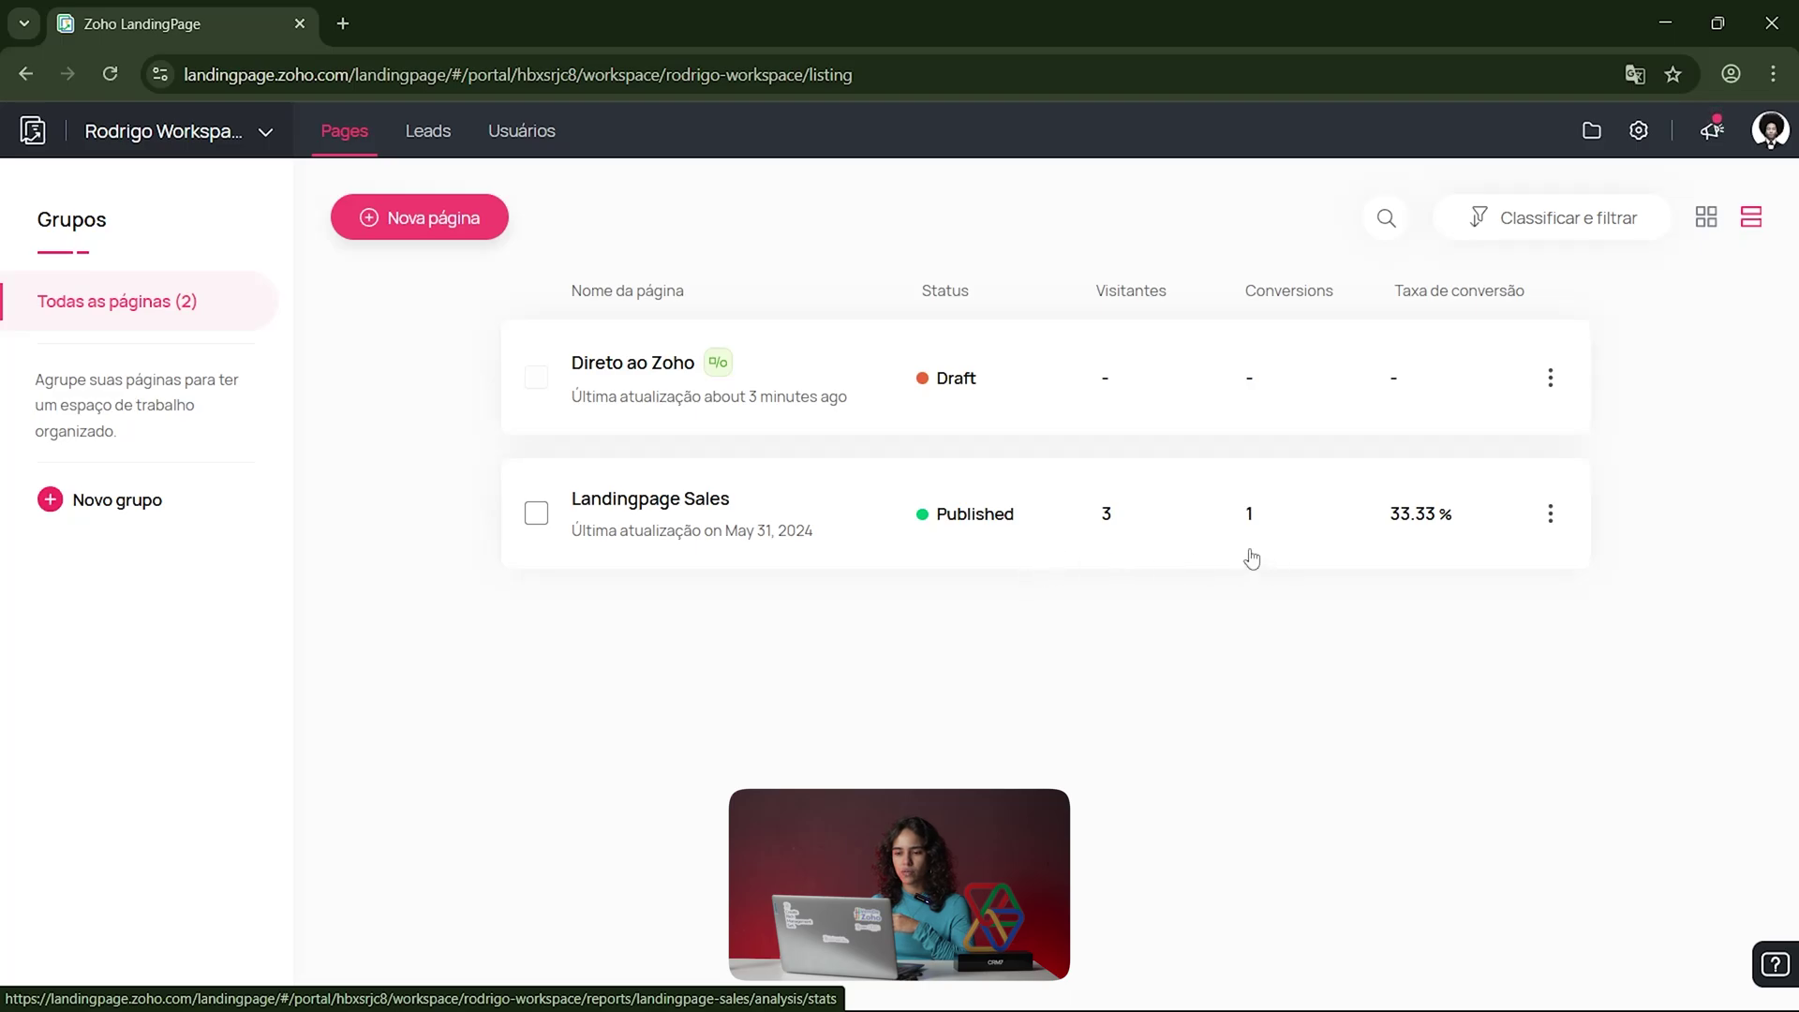
Step: Review Landingpage Sales' Visão geral metrics and chart options, then open the empty Pop-ups report
{"action": "left_click", "coordinate": [663, 499]}
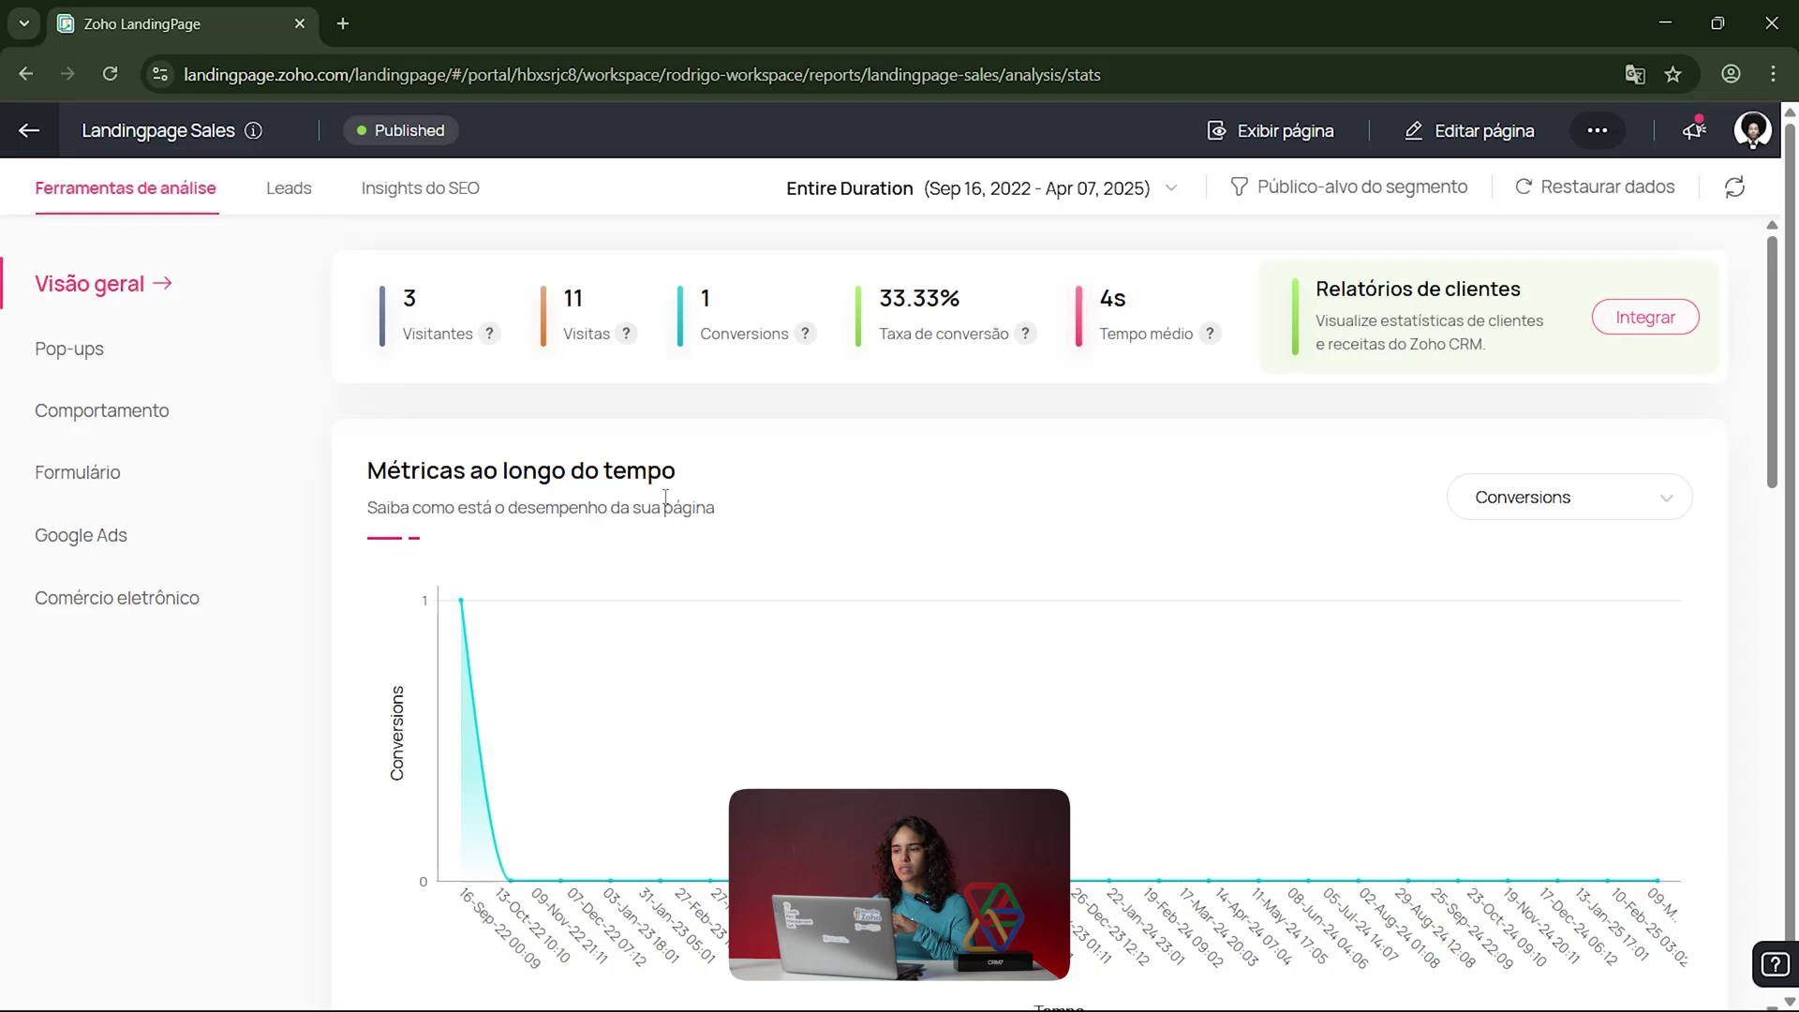
{"action": "scroll", "coordinate": [824, 622], "scroll_direction": "down", "scroll_amount": 1}
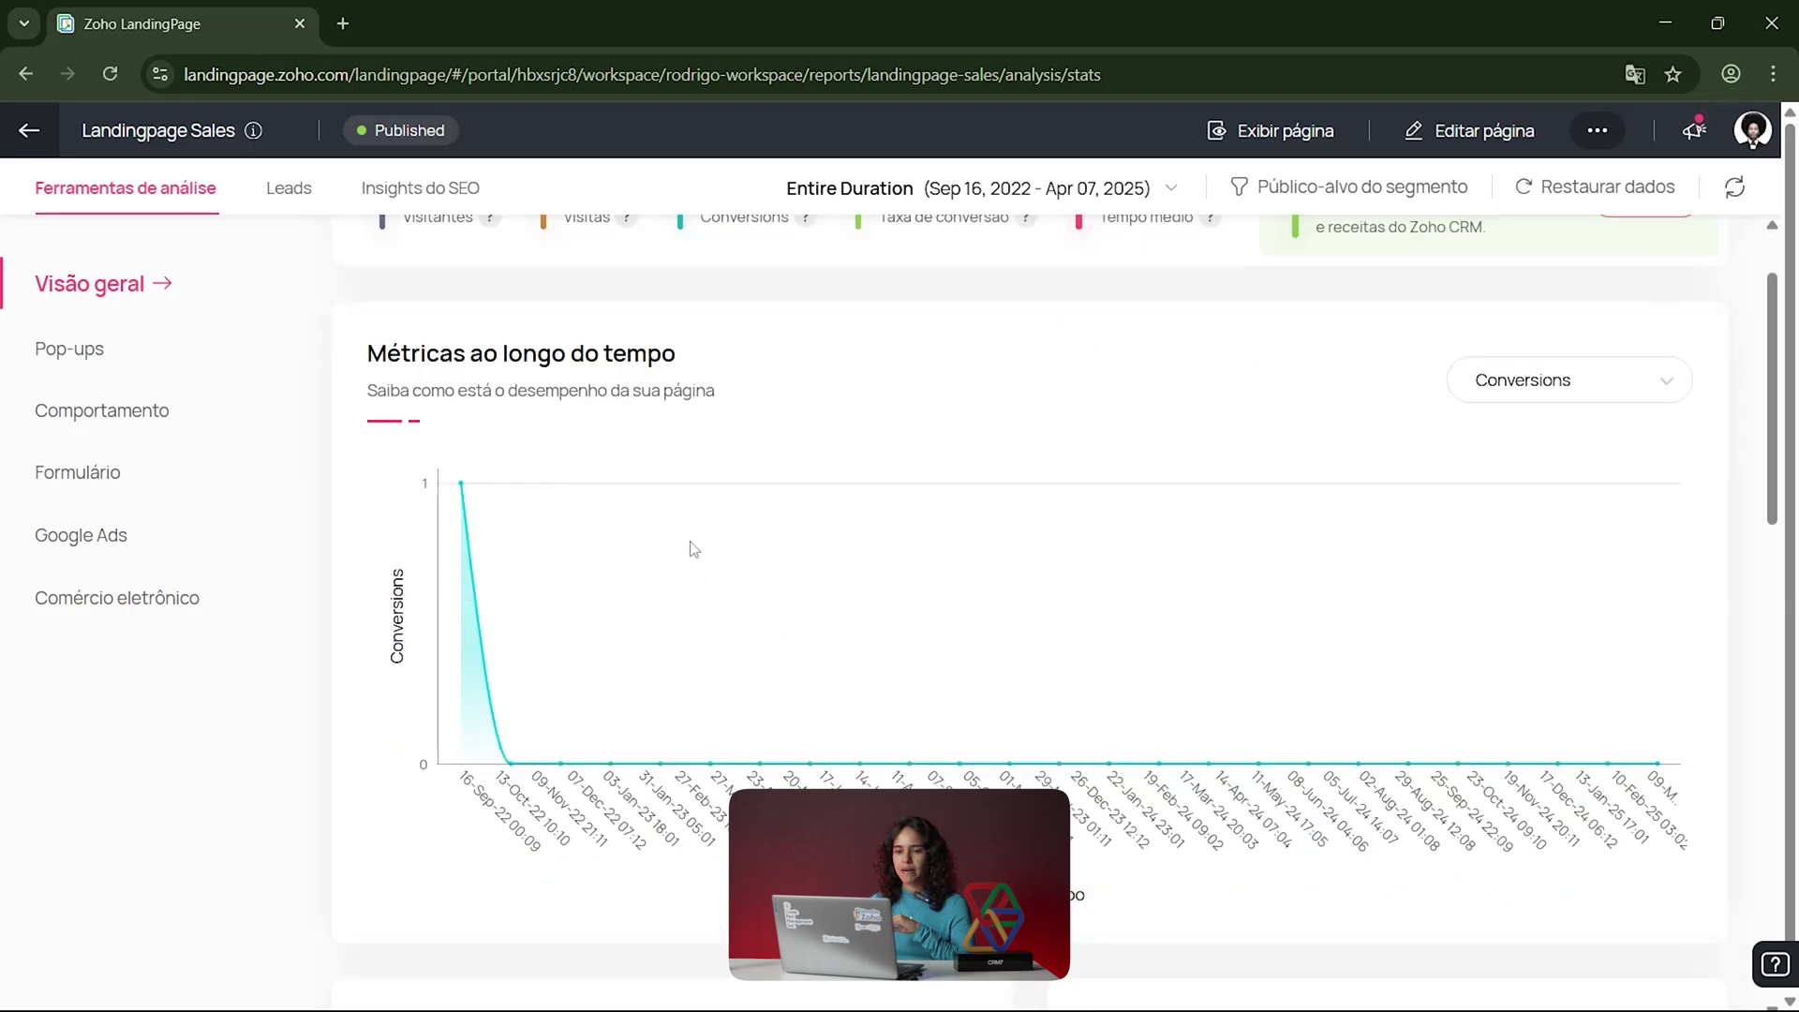
{"action": "left_click", "coordinate": [1580, 393]}
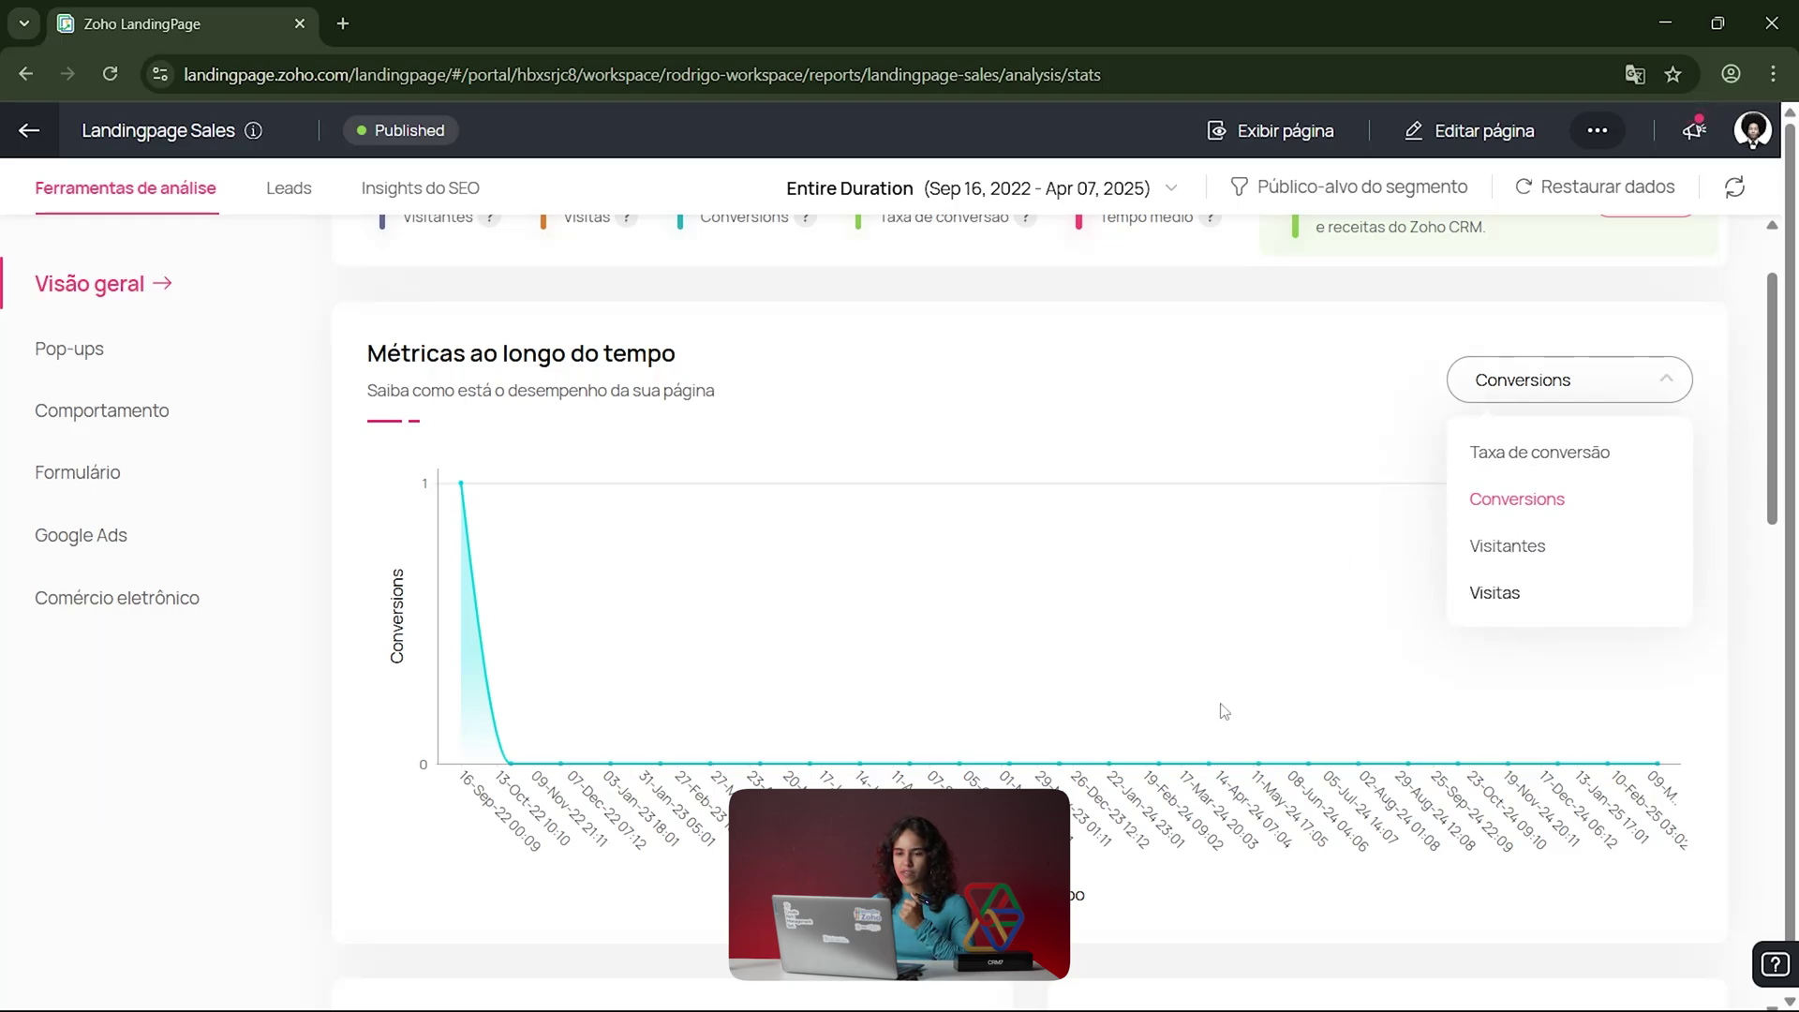
{"action": "scroll", "coordinate": [1213, 710], "scroll_direction": "down", "scroll_amount": 10}
{"action": "scroll", "coordinate": [1210, 710], "scroll_direction": "up", "scroll_amount": 4}
{"action": "scroll", "coordinate": [1211, 712], "scroll_direction": "up", "scroll_amount": 1}
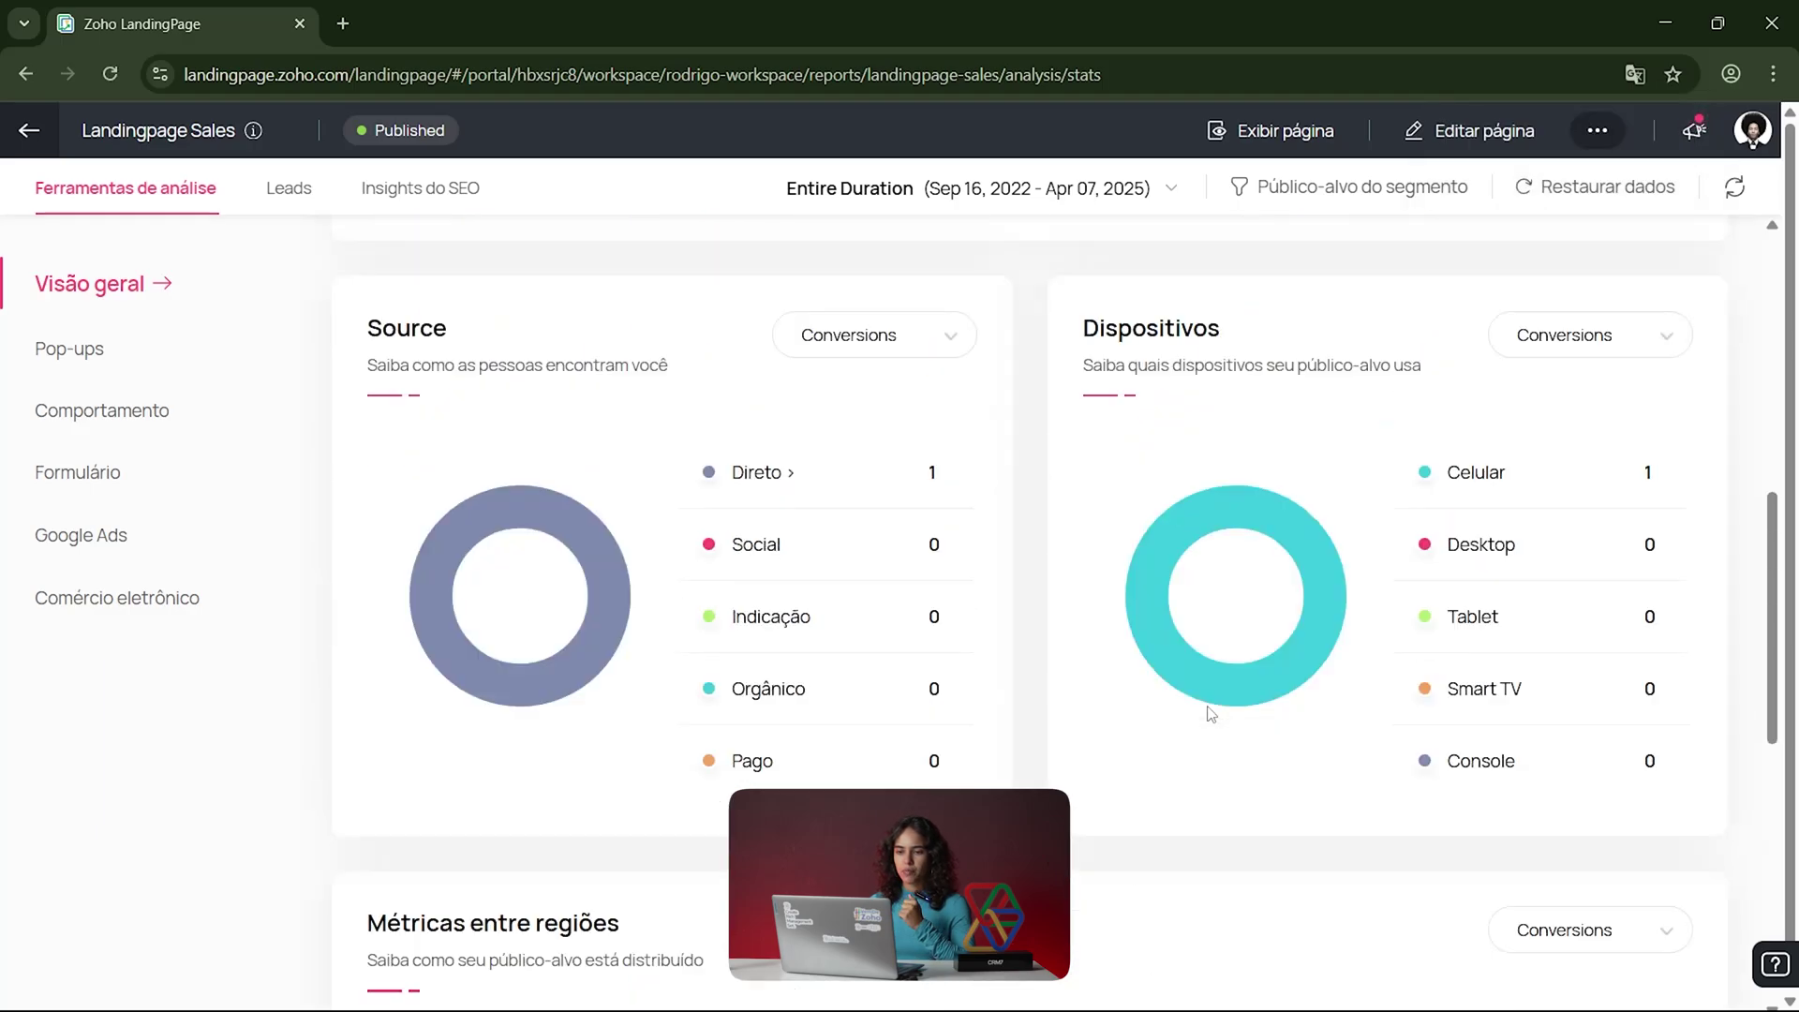
{"action": "scroll", "coordinate": [1175, 656], "scroll_direction": "down", "scroll_amount": 3}
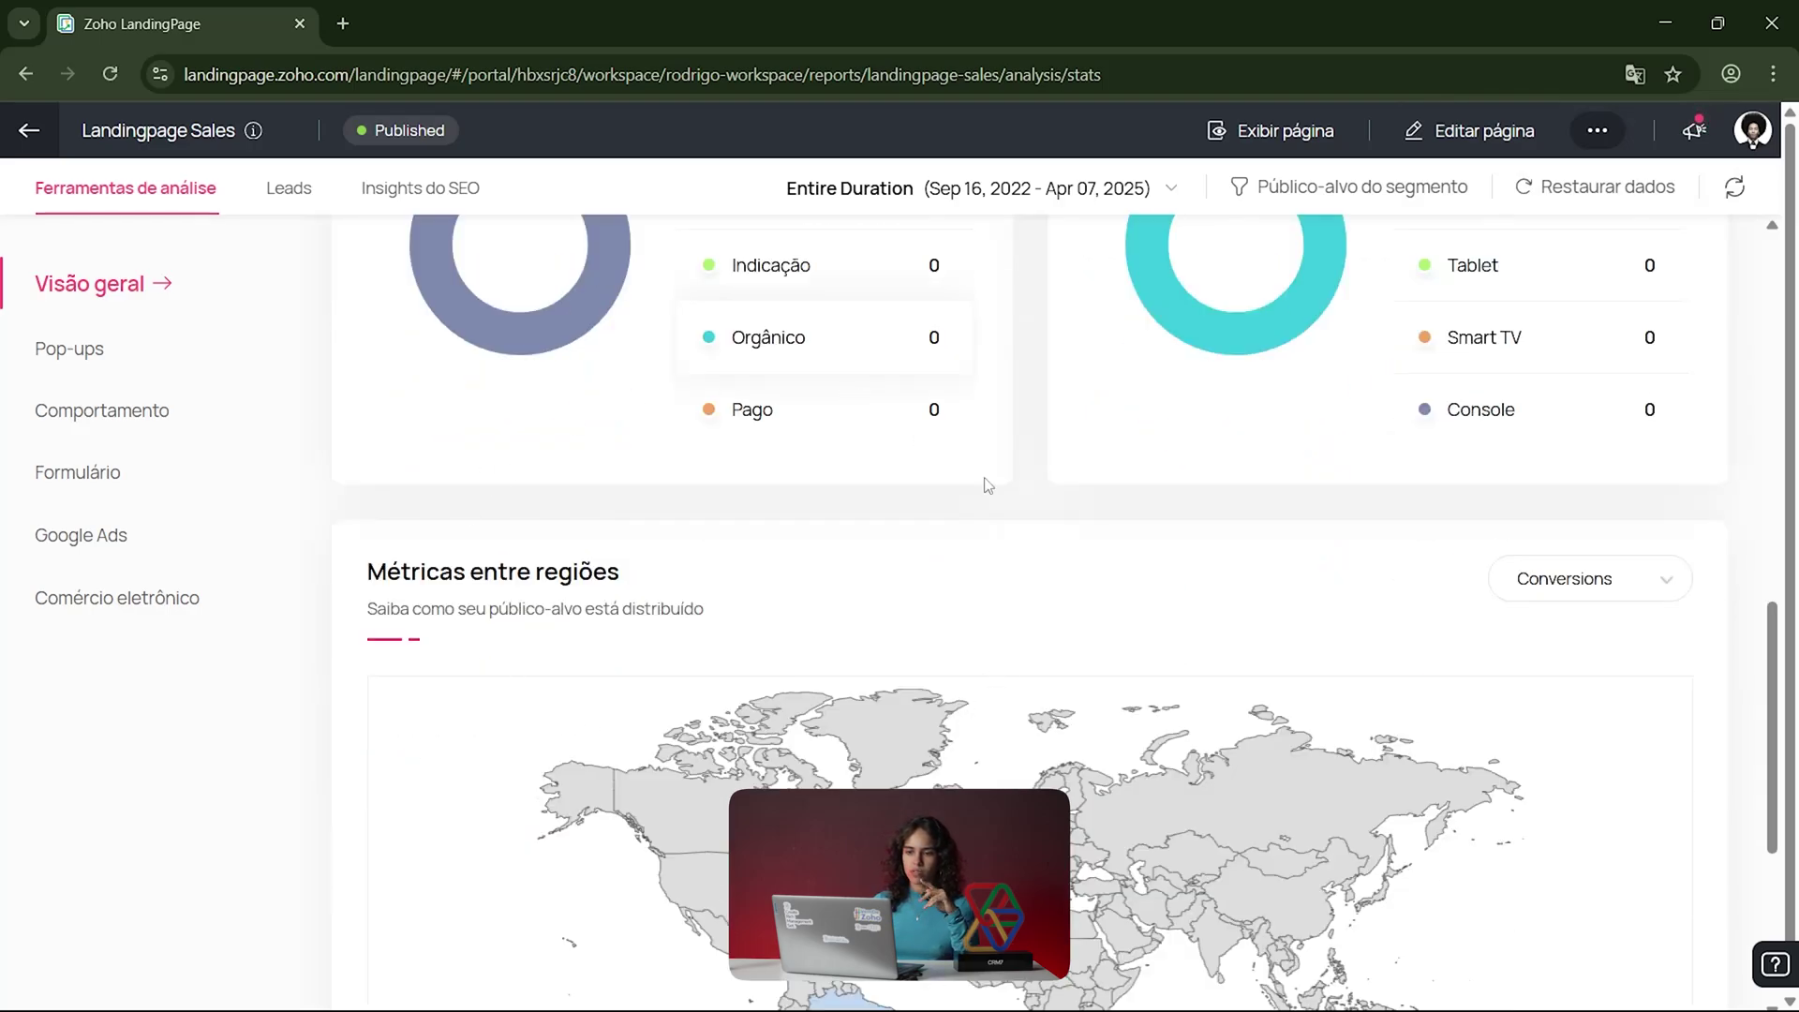
{"action": "scroll", "coordinate": [1017, 719], "scroll_direction": "down", "scroll_amount": 4}
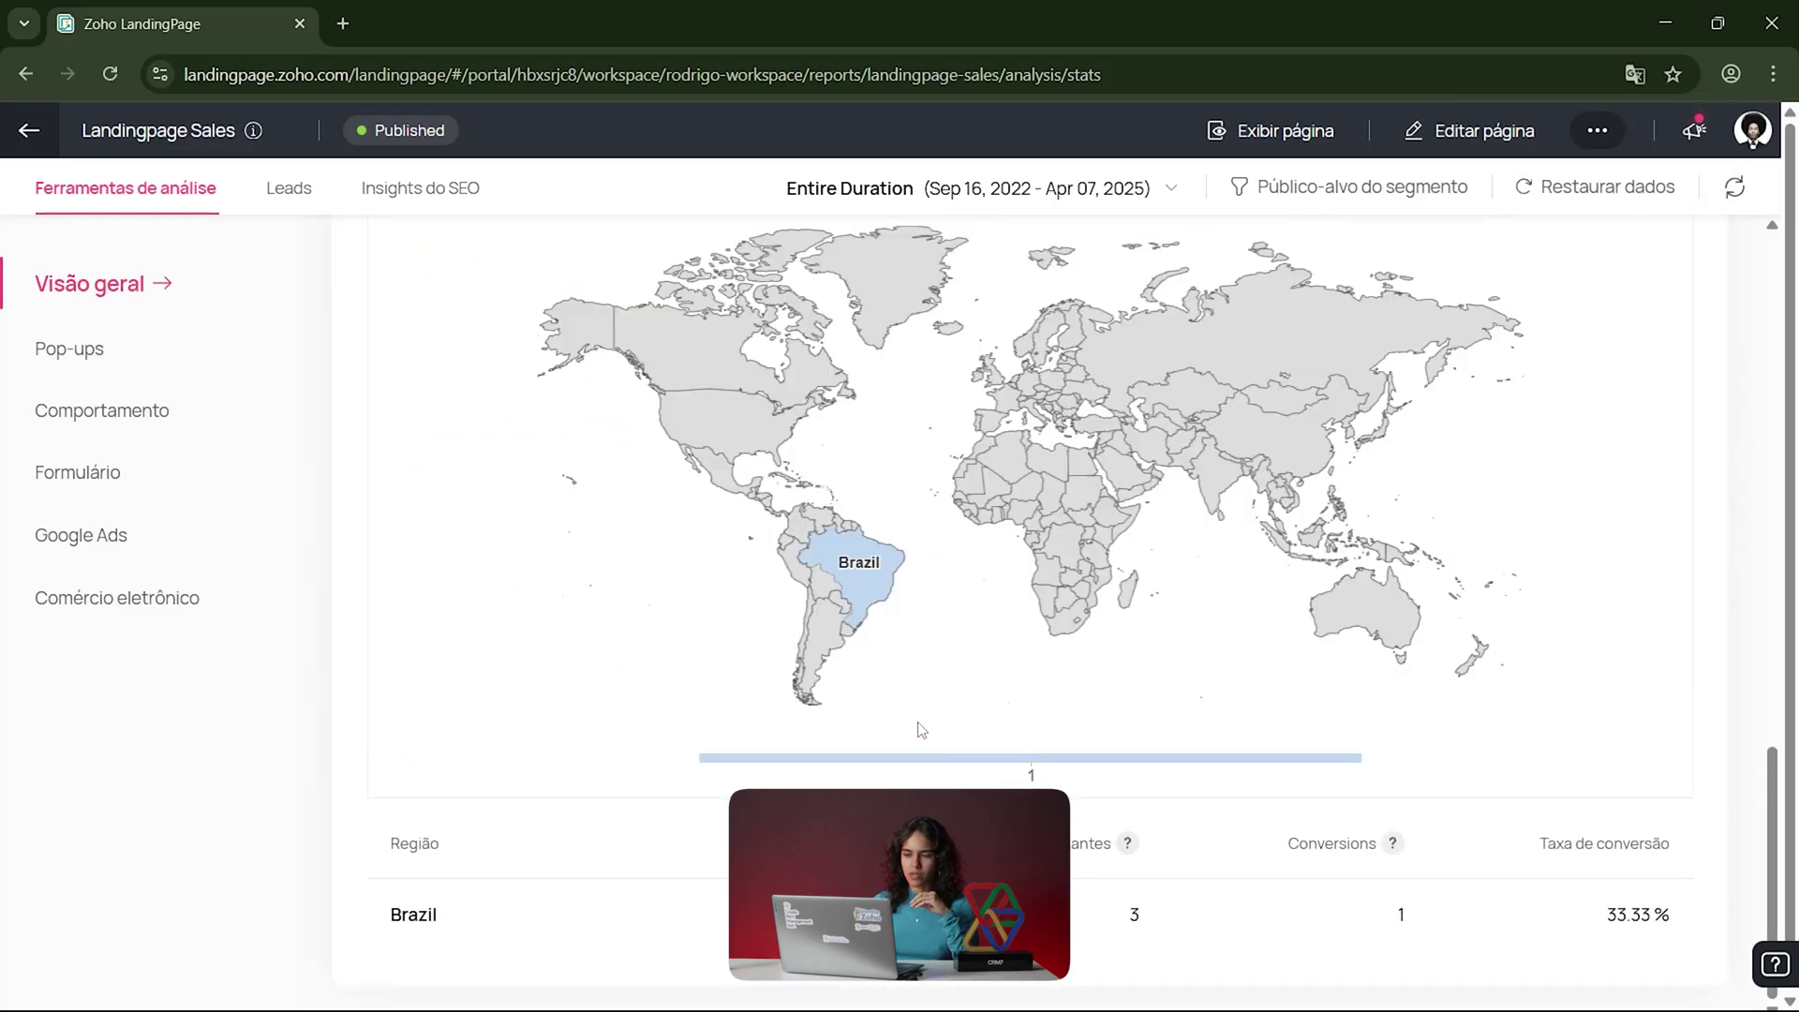
{"action": "left_click", "coordinate": [90, 360]}
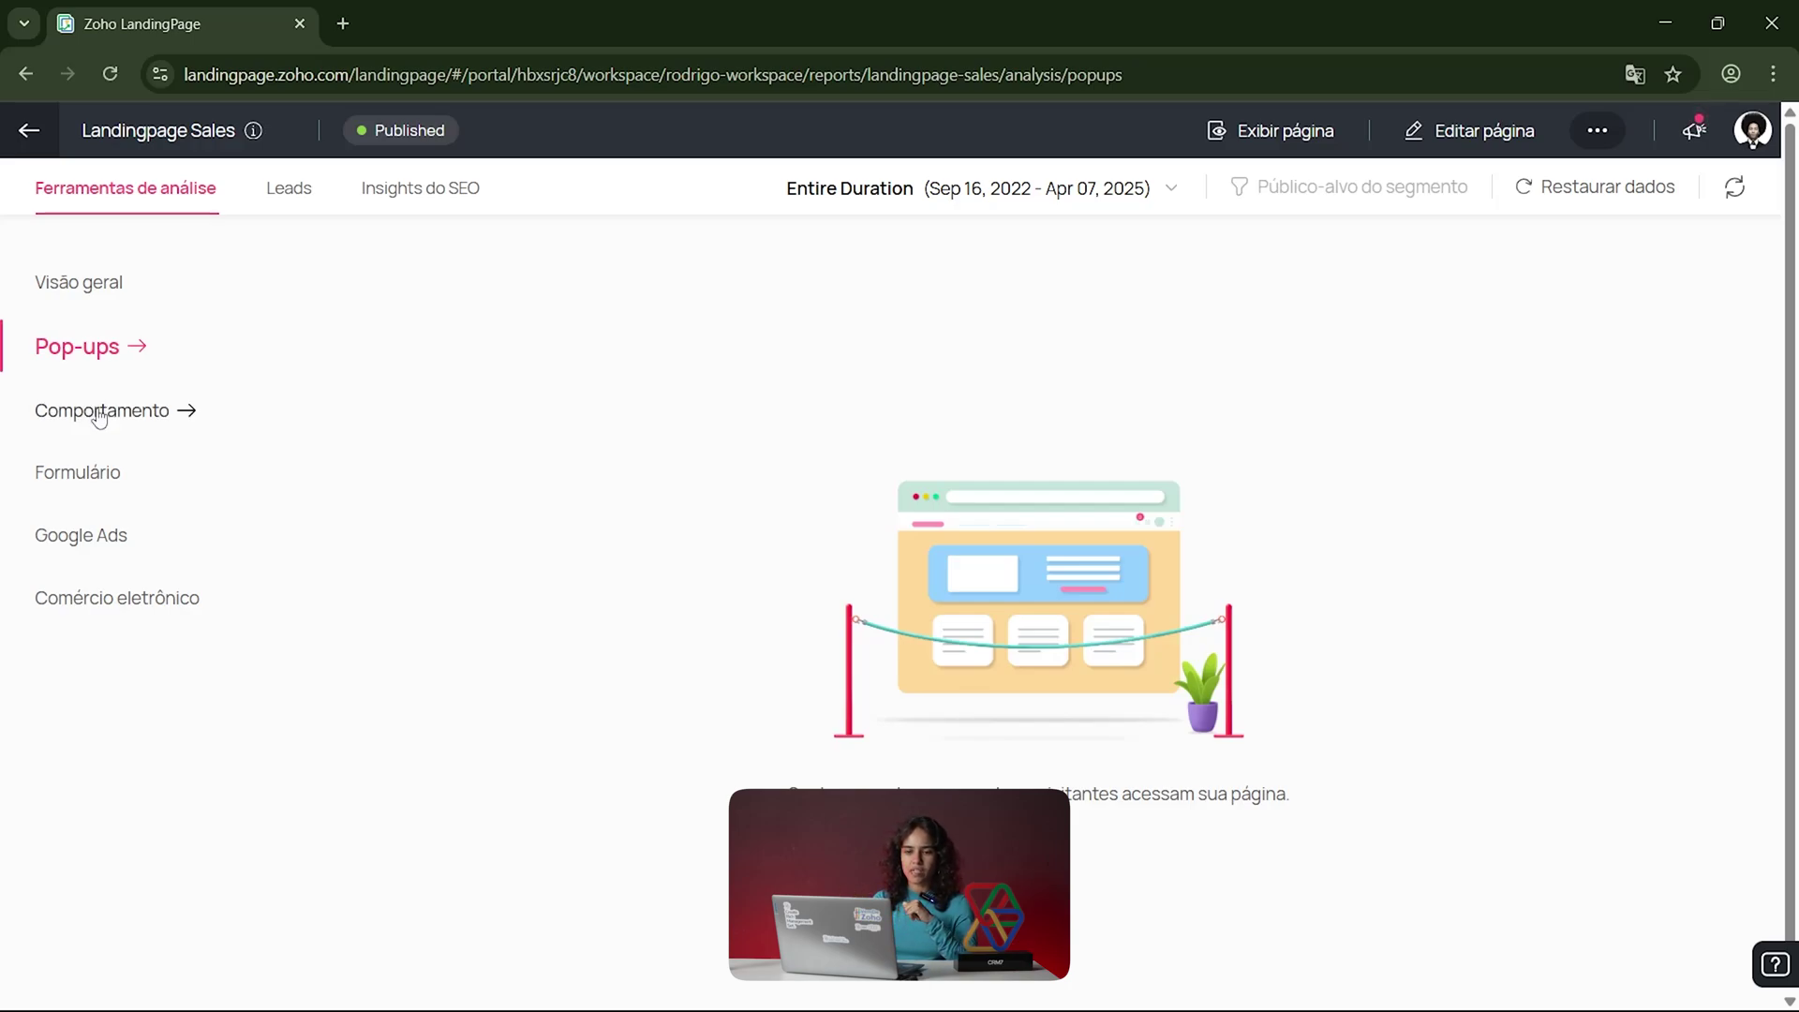
{"action": "left_click", "coordinate": [134, 410]}
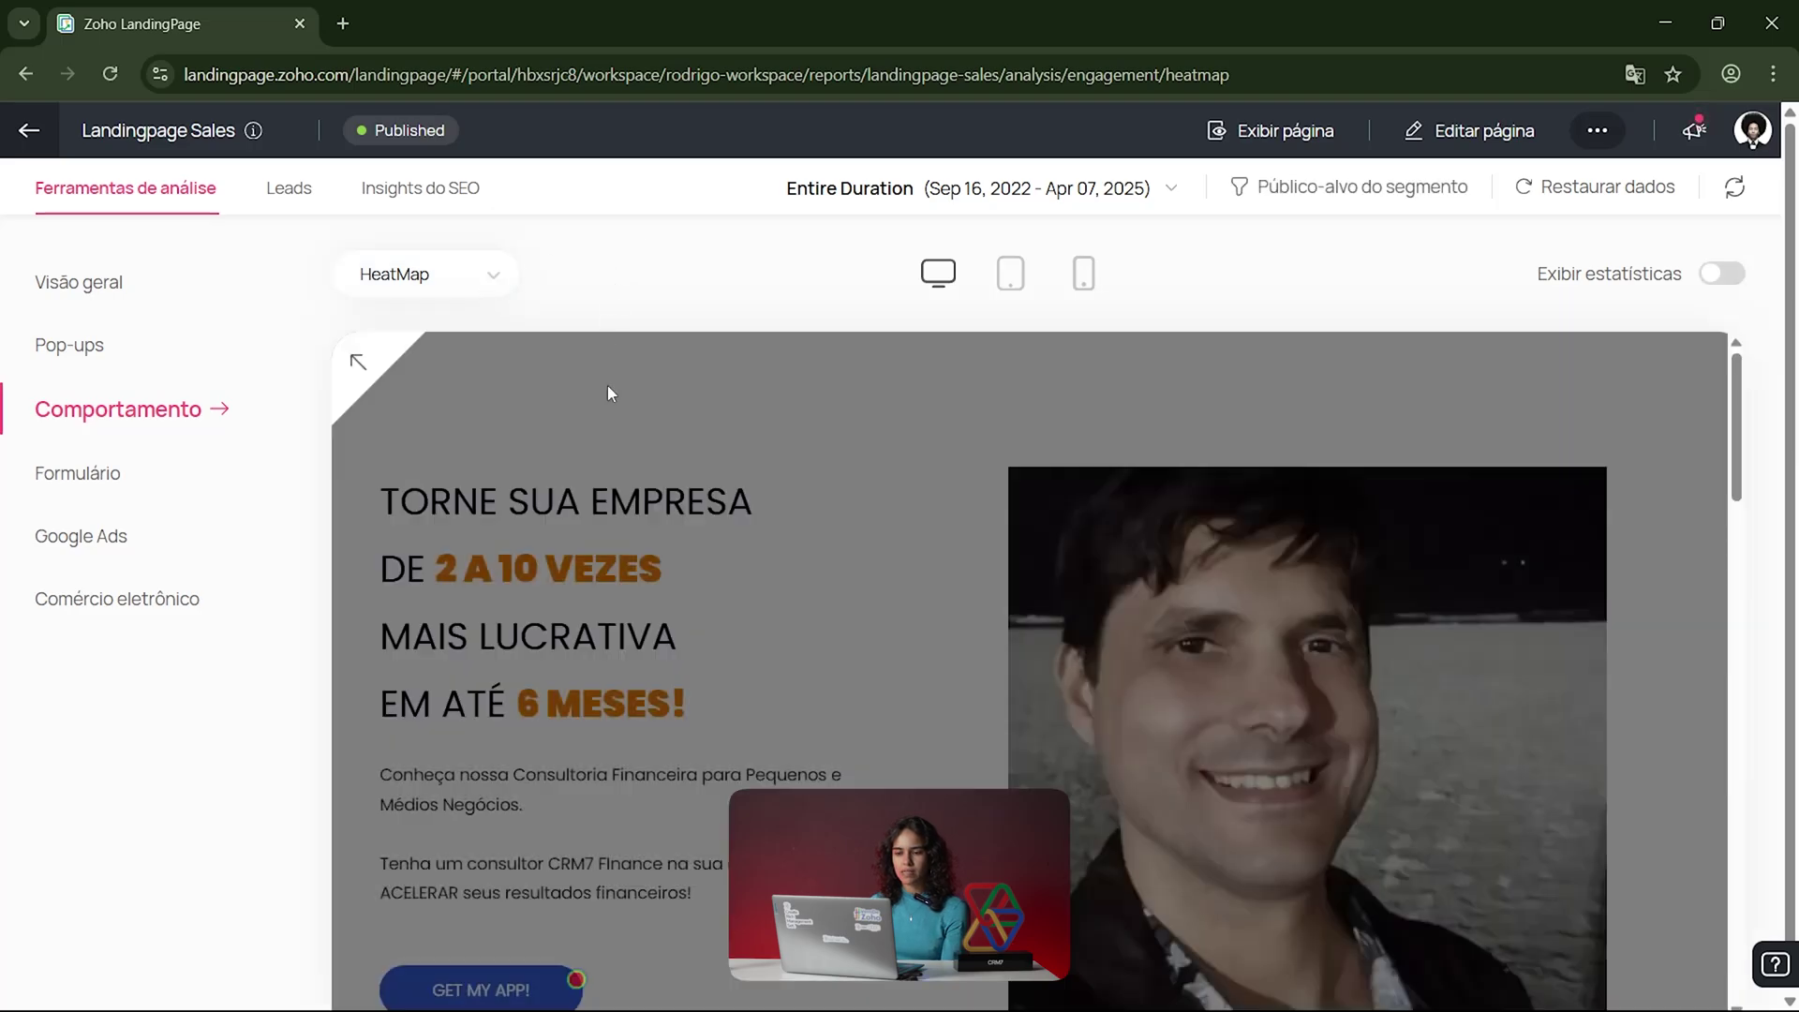
{"action": "scroll", "coordinate": [639, 530], "scroll_direction": "down", "scroll_amount": 8}
{"action": "scroll", "coordinate": [639, 538], "scroll_direction": "up", "scroll_amount": 5}
{"action": "scroll", "coordinate": [885, 712], "scroll_direction": "down", "scroll_amount": 2}
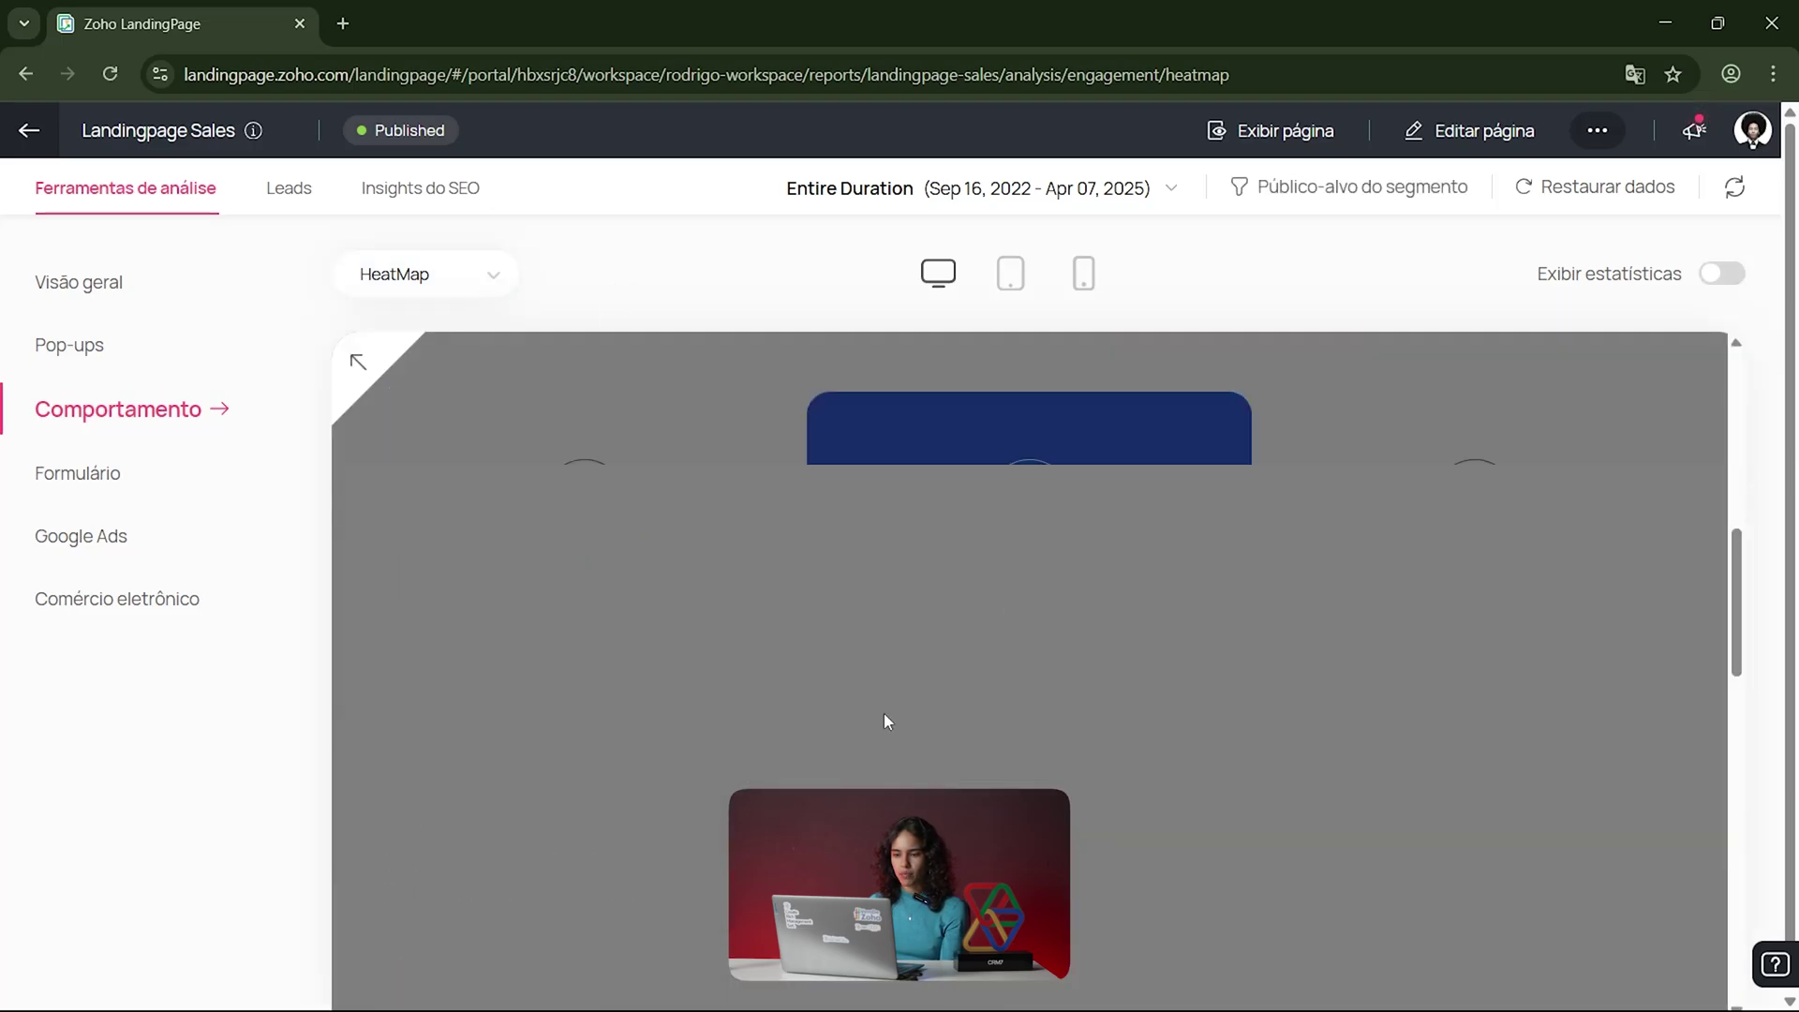
{"action": "scroll", "coordinate": [843, 714], "scroll_direction": "down", "scroll_amount": 2}
{"action": "scroll", "coordinate": [842, 713], "scroll_direction": "up", "scroll_amount": 4}
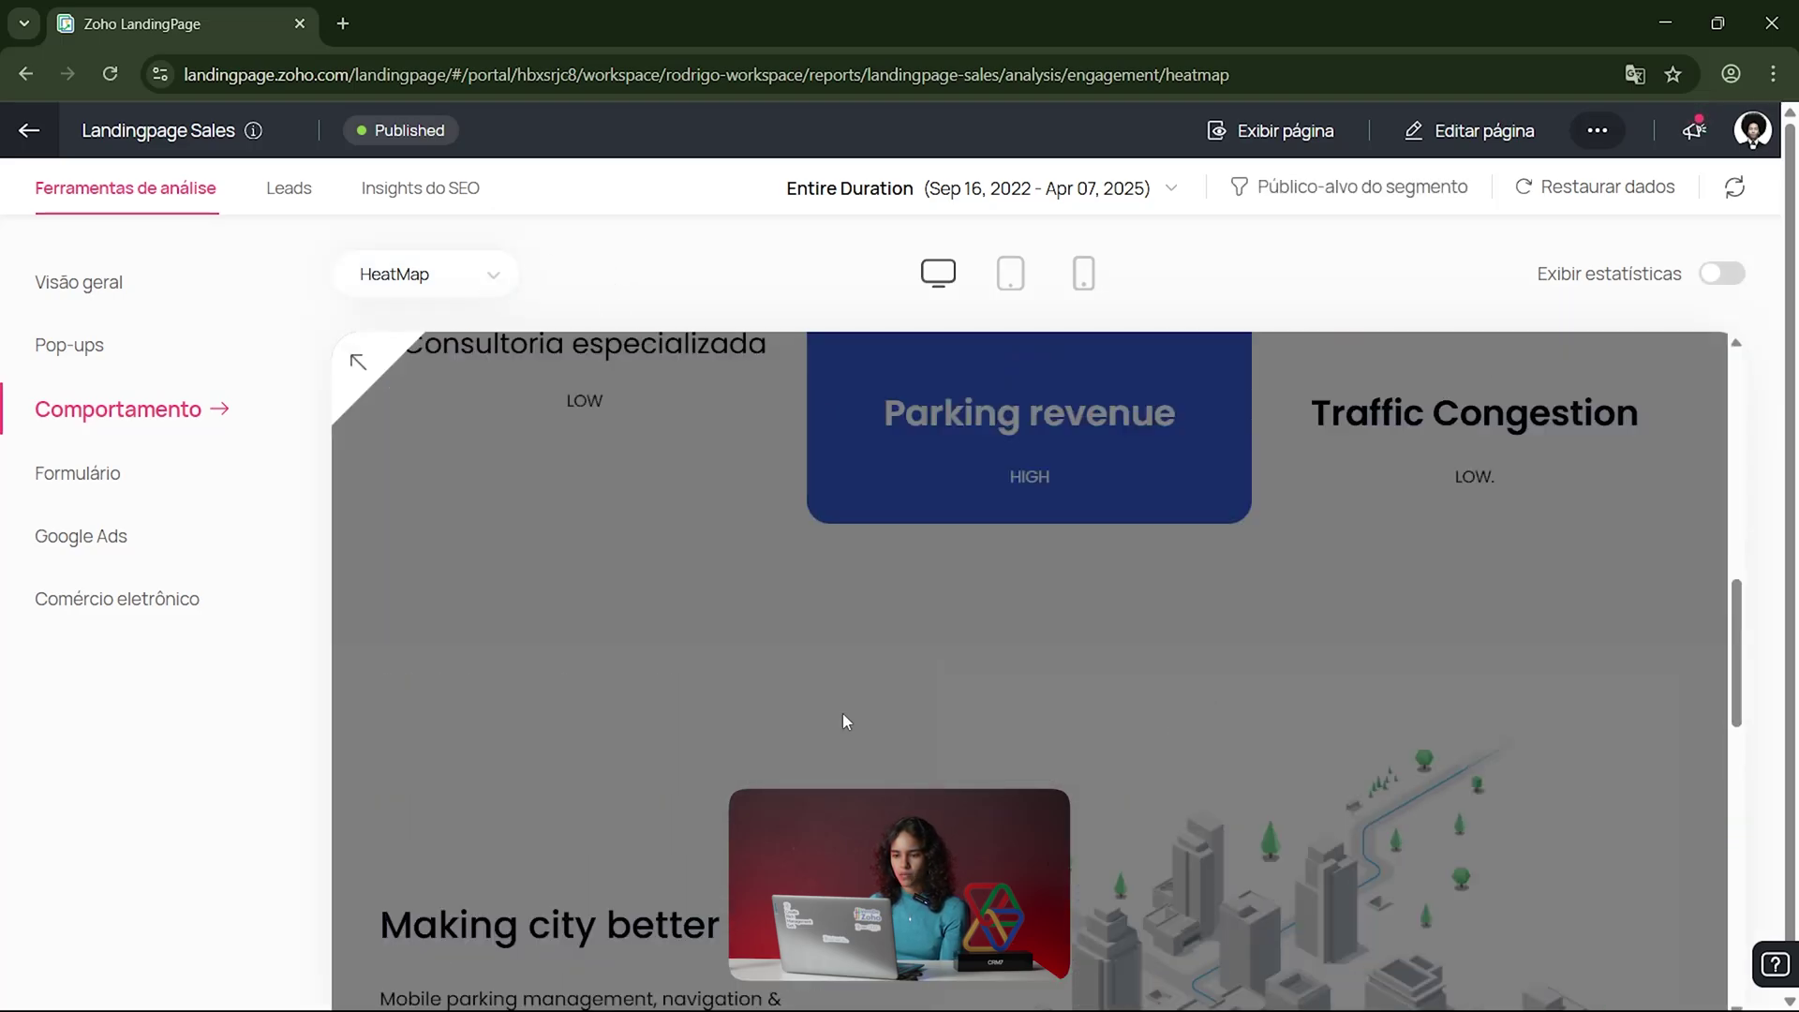
{"action": "scroll", "coordinate": [843, 719], "scroll_direction": "down", "scroll_amount": 4}
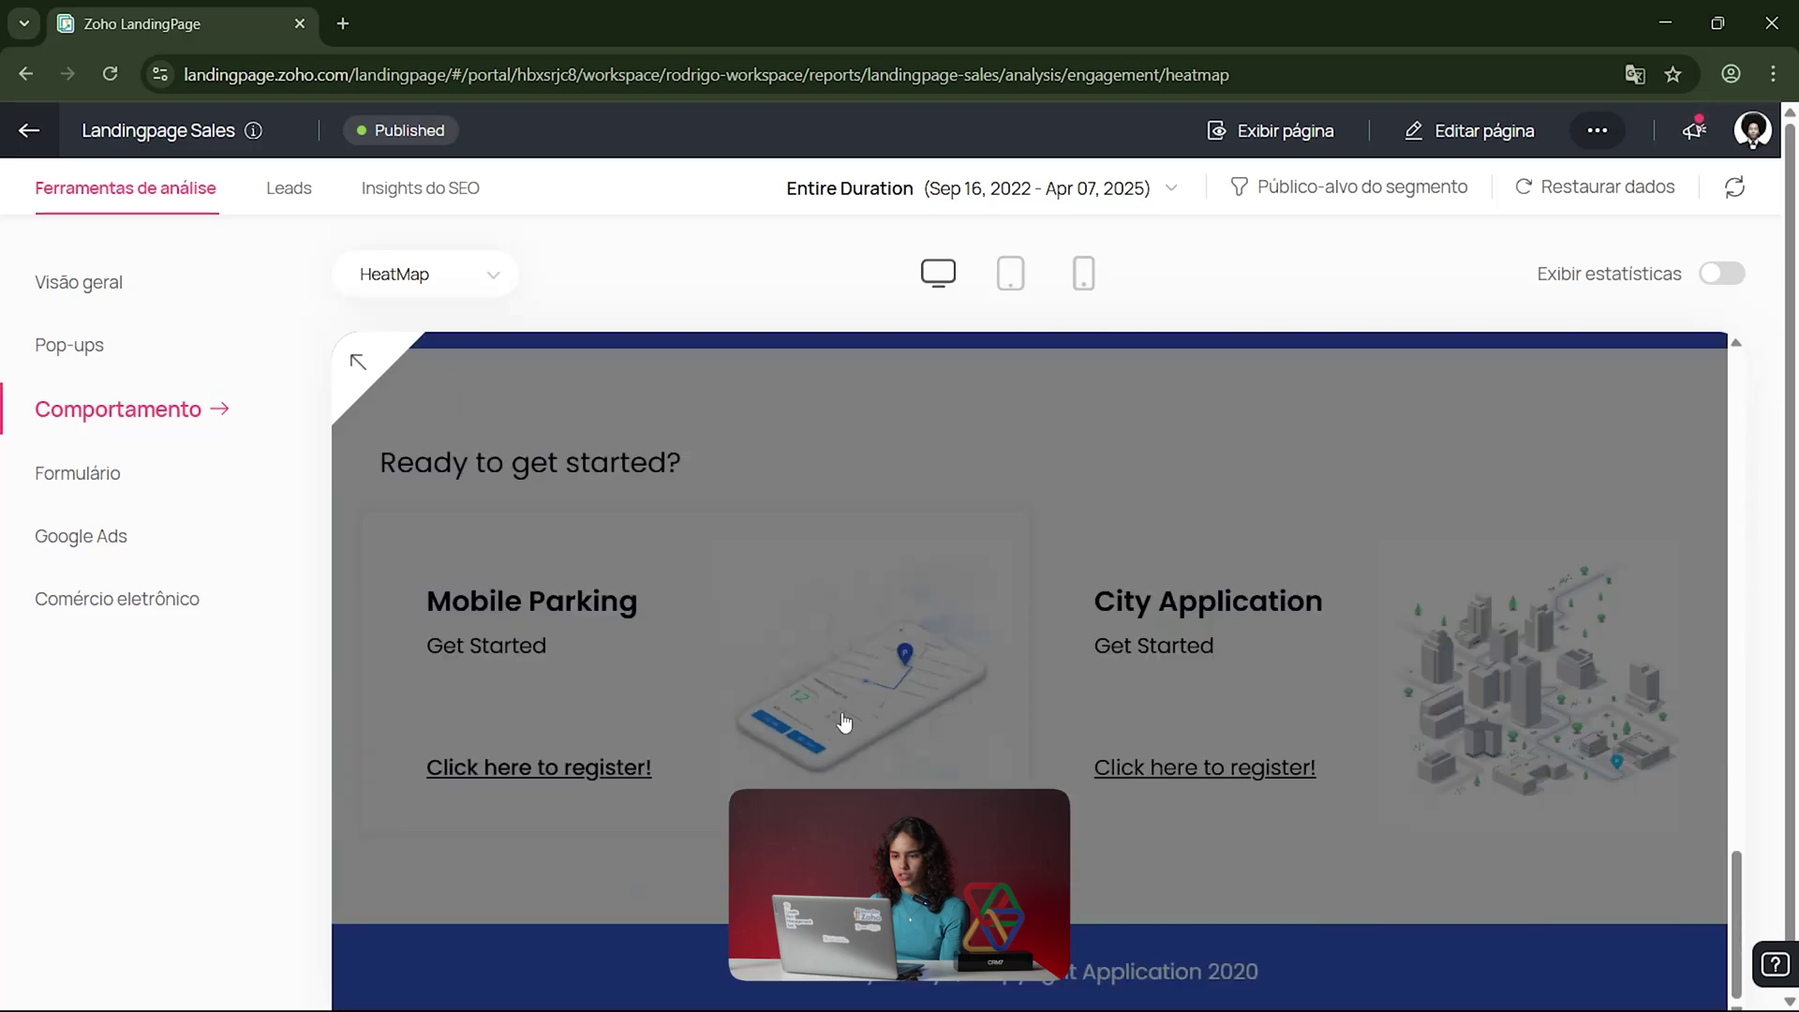
{"action": "scroll", "coordinate": [841, 726], "scroll_direction": "up", "scroll_amount": 4}
{"action": "scroll", "coordinate": [839, 732], "scroll_direction": "up", "scroll_amount": 5}
{"action": "mouse_move", "coordinate": [575, 983]}
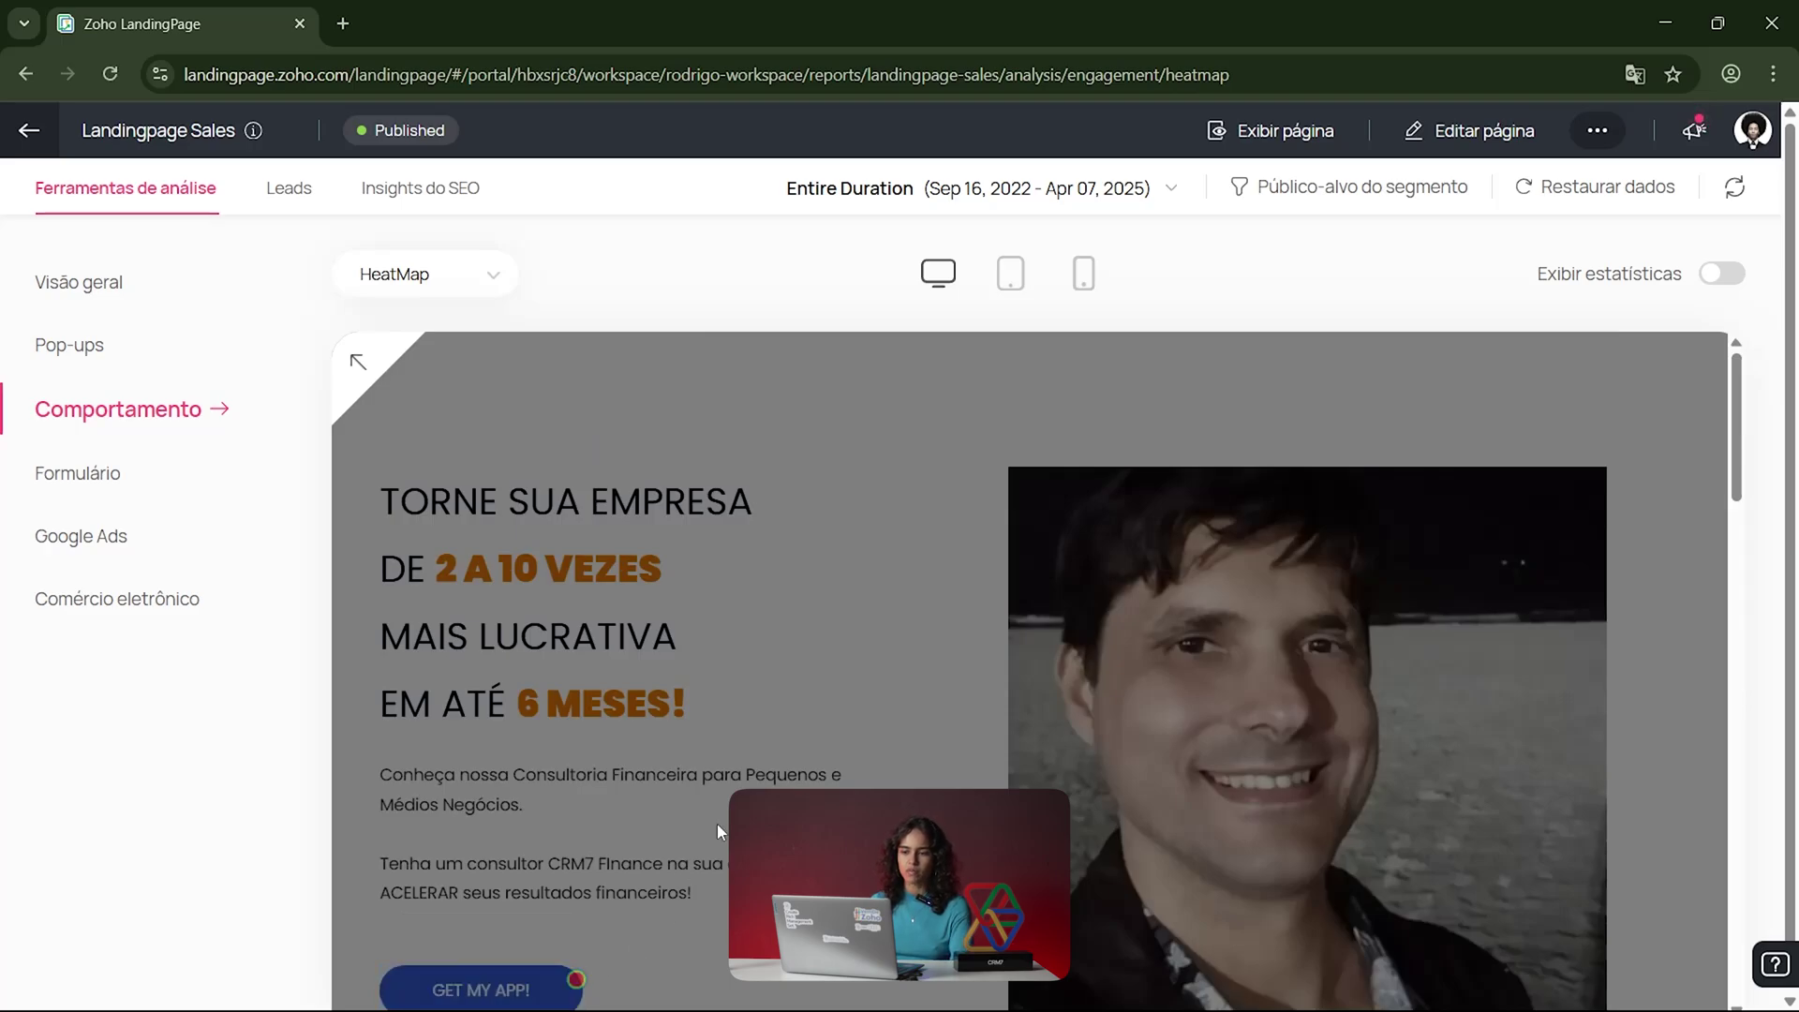
{"action": "scroll", "coordinate": [717, 829], "scroll_direction": "down", "scroll_amount": 15}
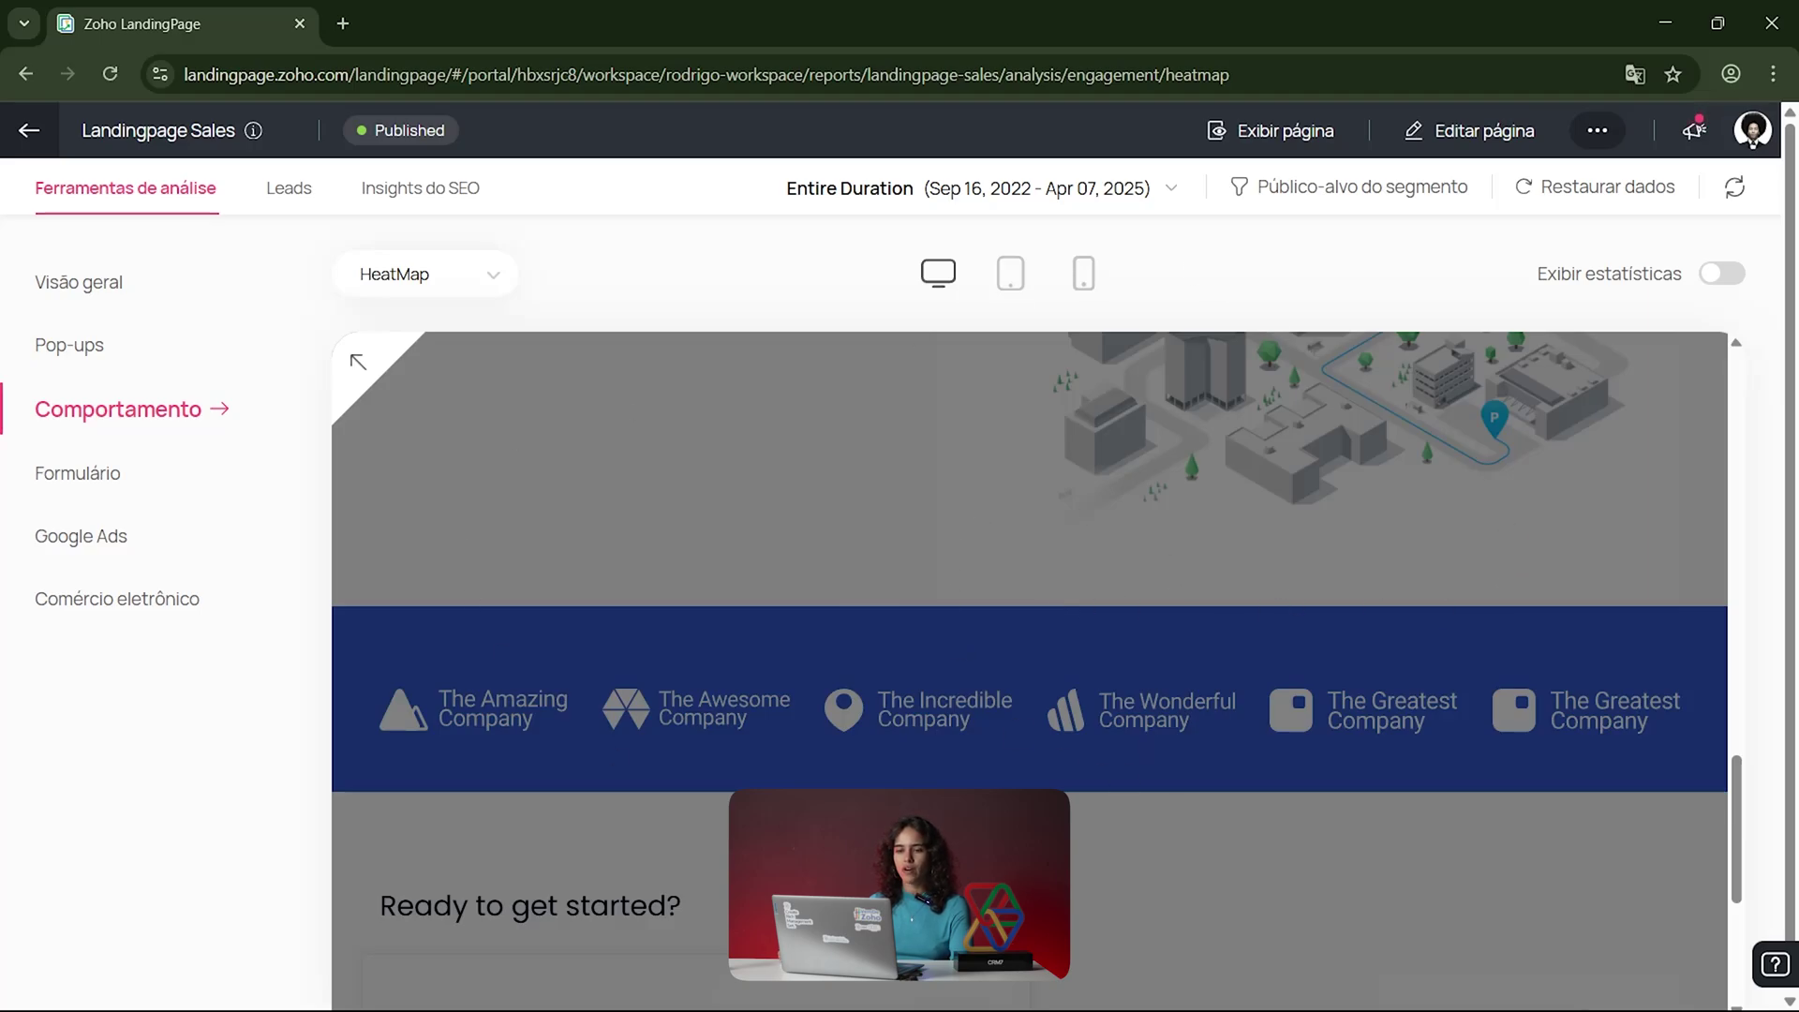
Step: Switch to Mapa de rolagem and scroll through visit shares falling from 100% to 33%
{"action": "left_click", "coordinate": [473, 275]}
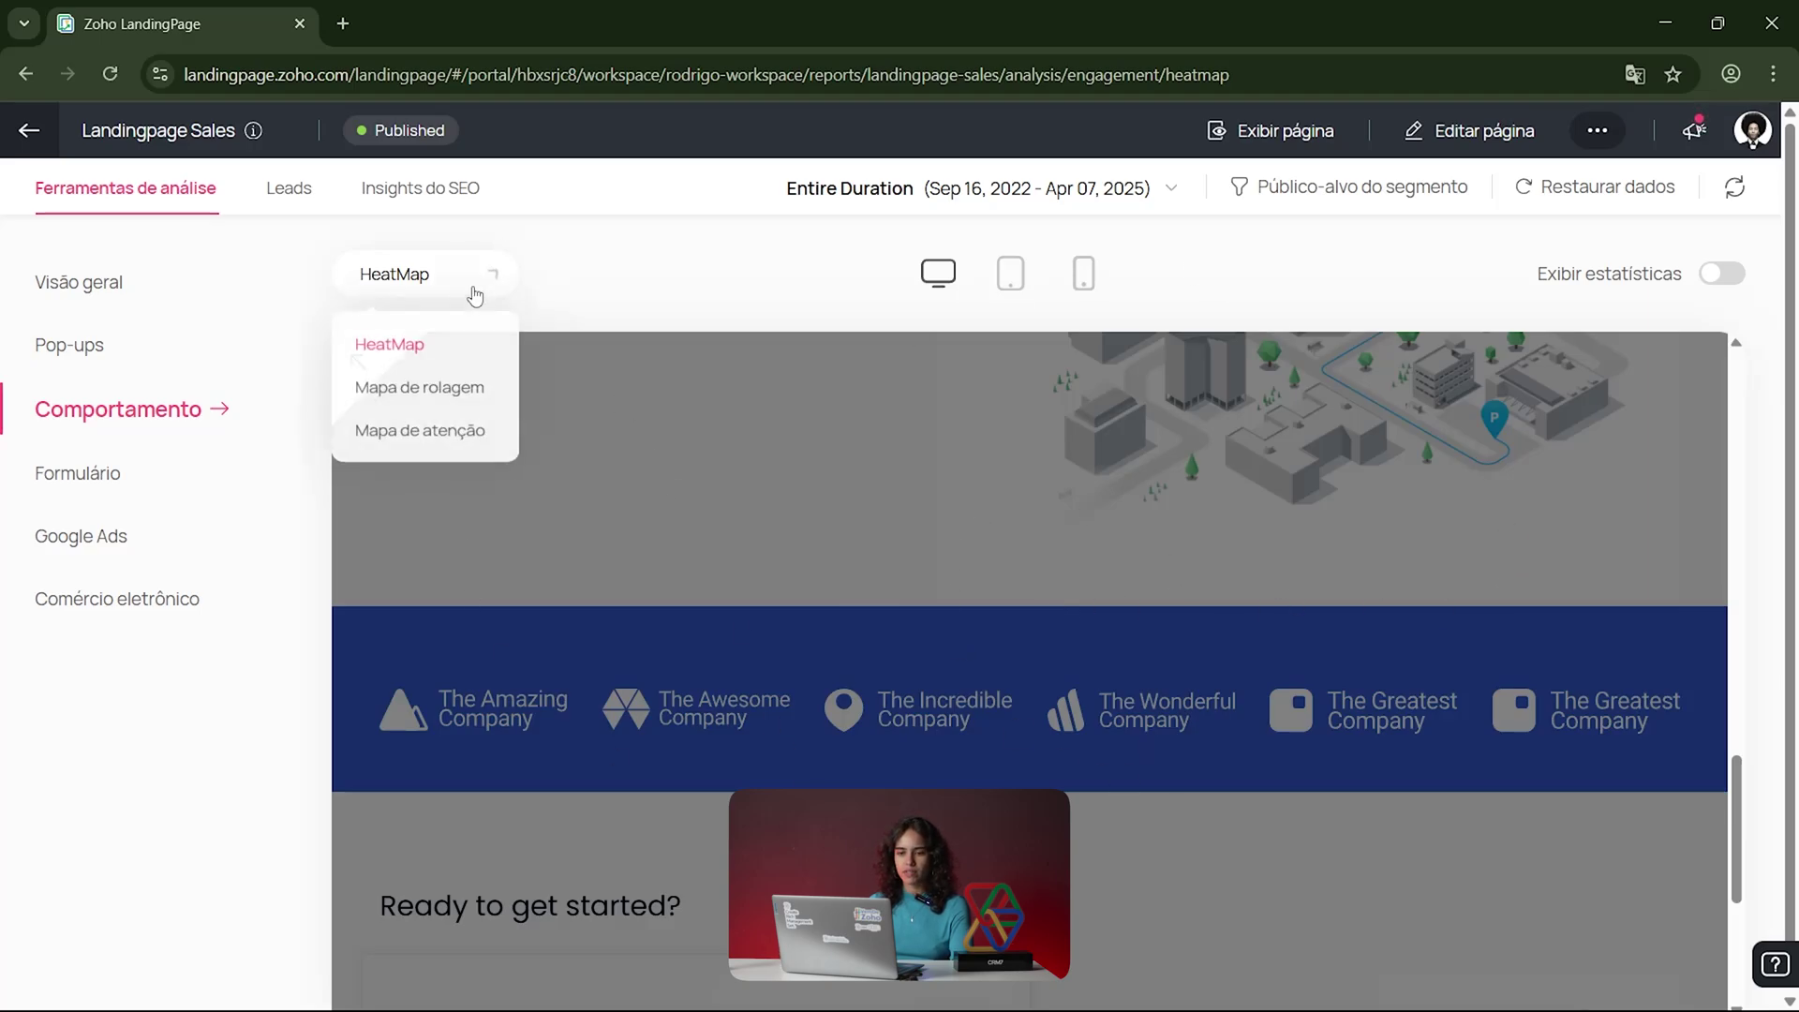
{"action": "left_click", "coordinate": [430, 398]}
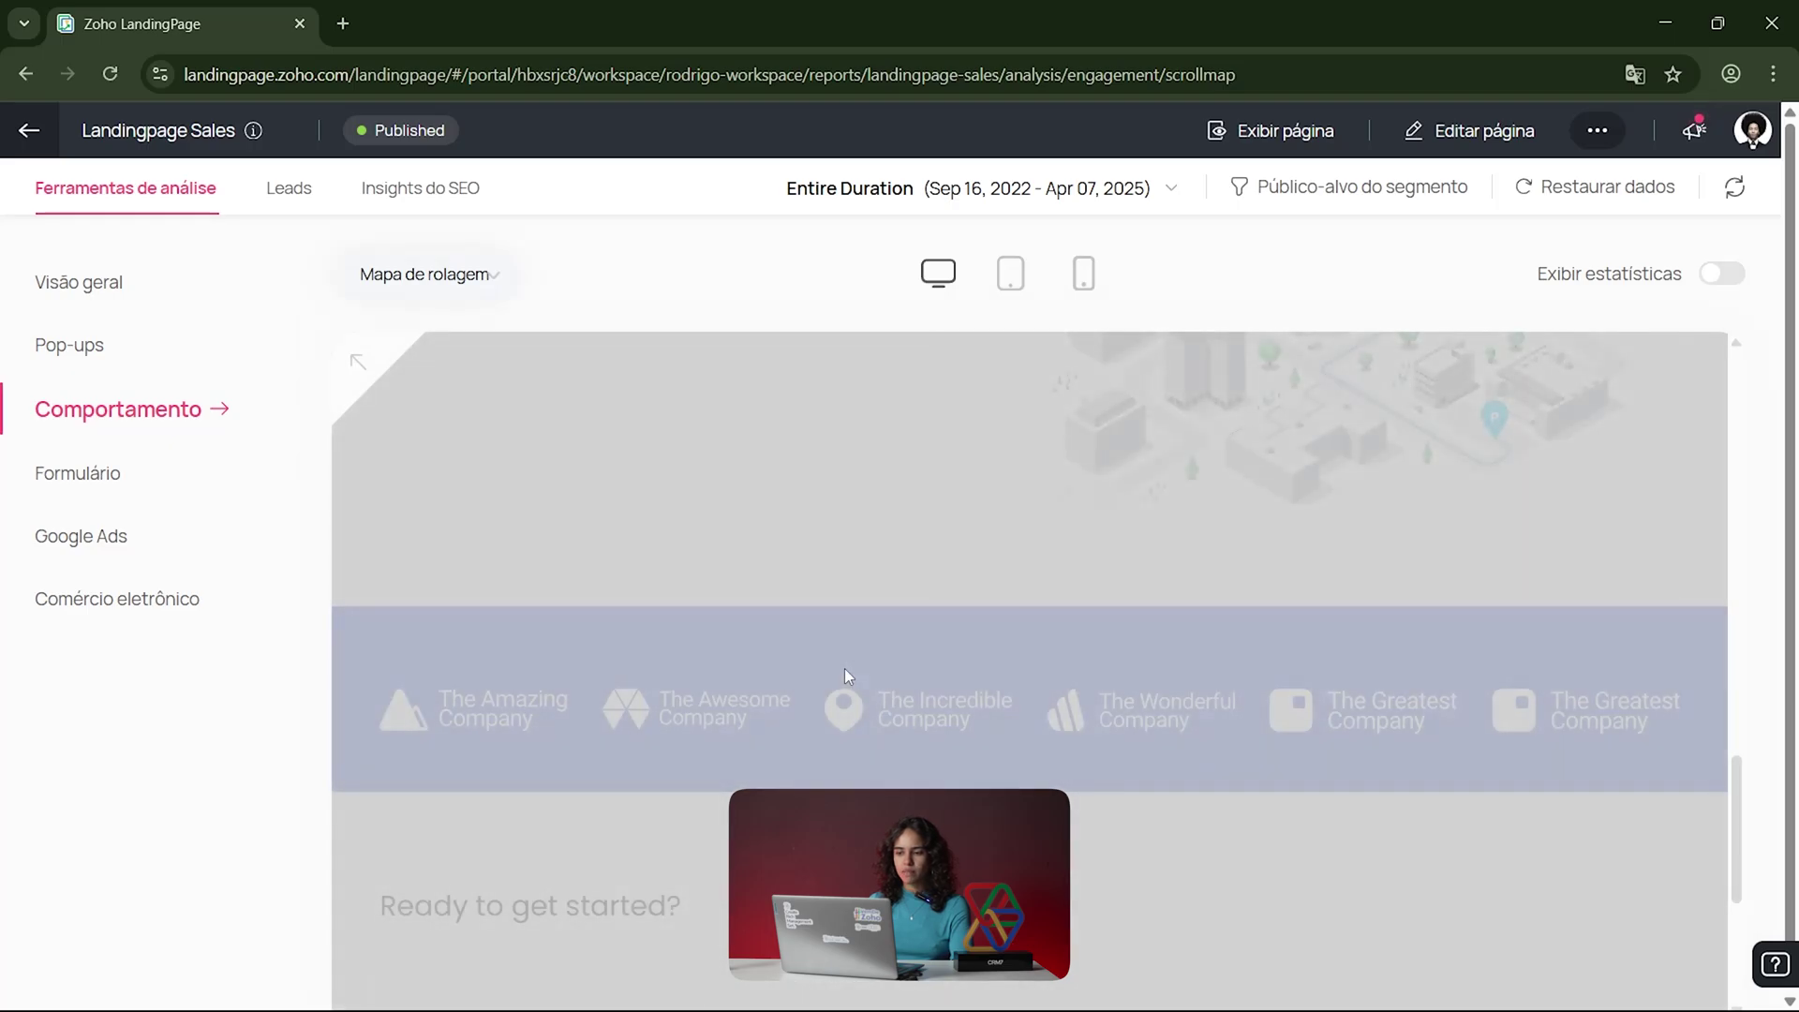
{"action": "scroll", "coordinate": [845, 667], "scroll_direction": "up", "scroll_amount": 15}
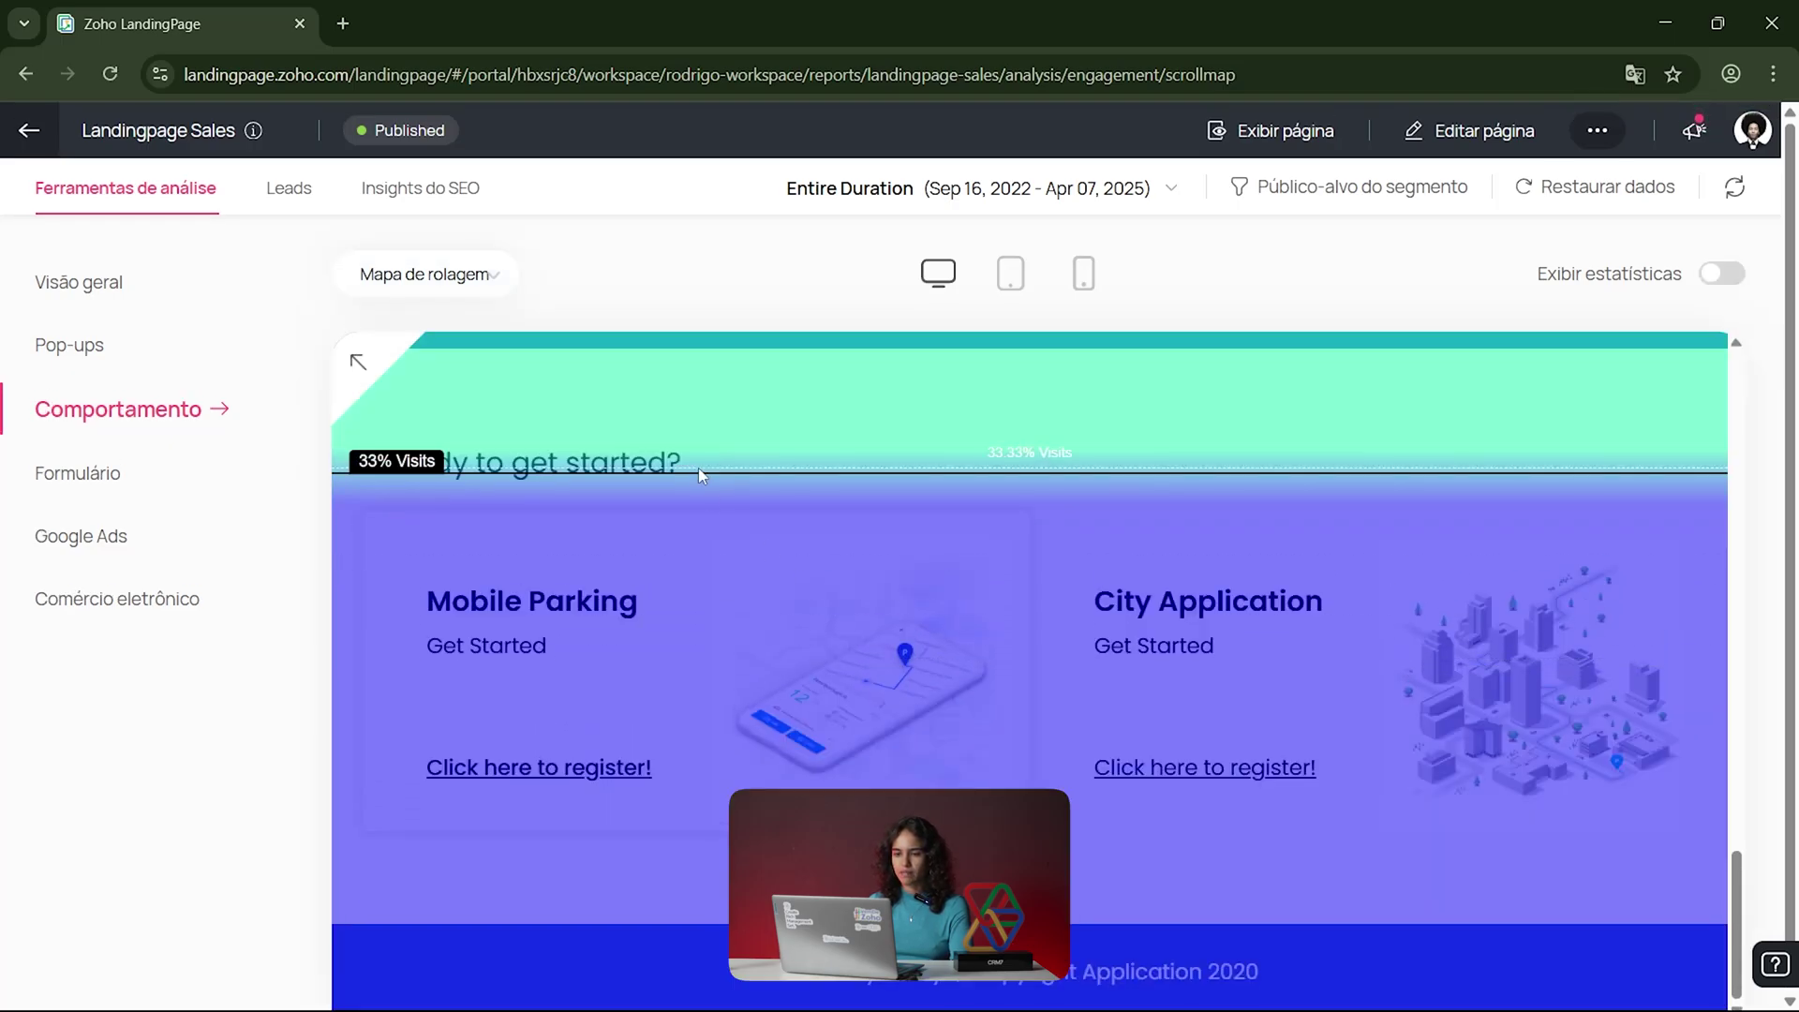
{"action": "scroll", "coordinate": [924, 498], "scroll_direction": "up", "scroll_amount": 10}
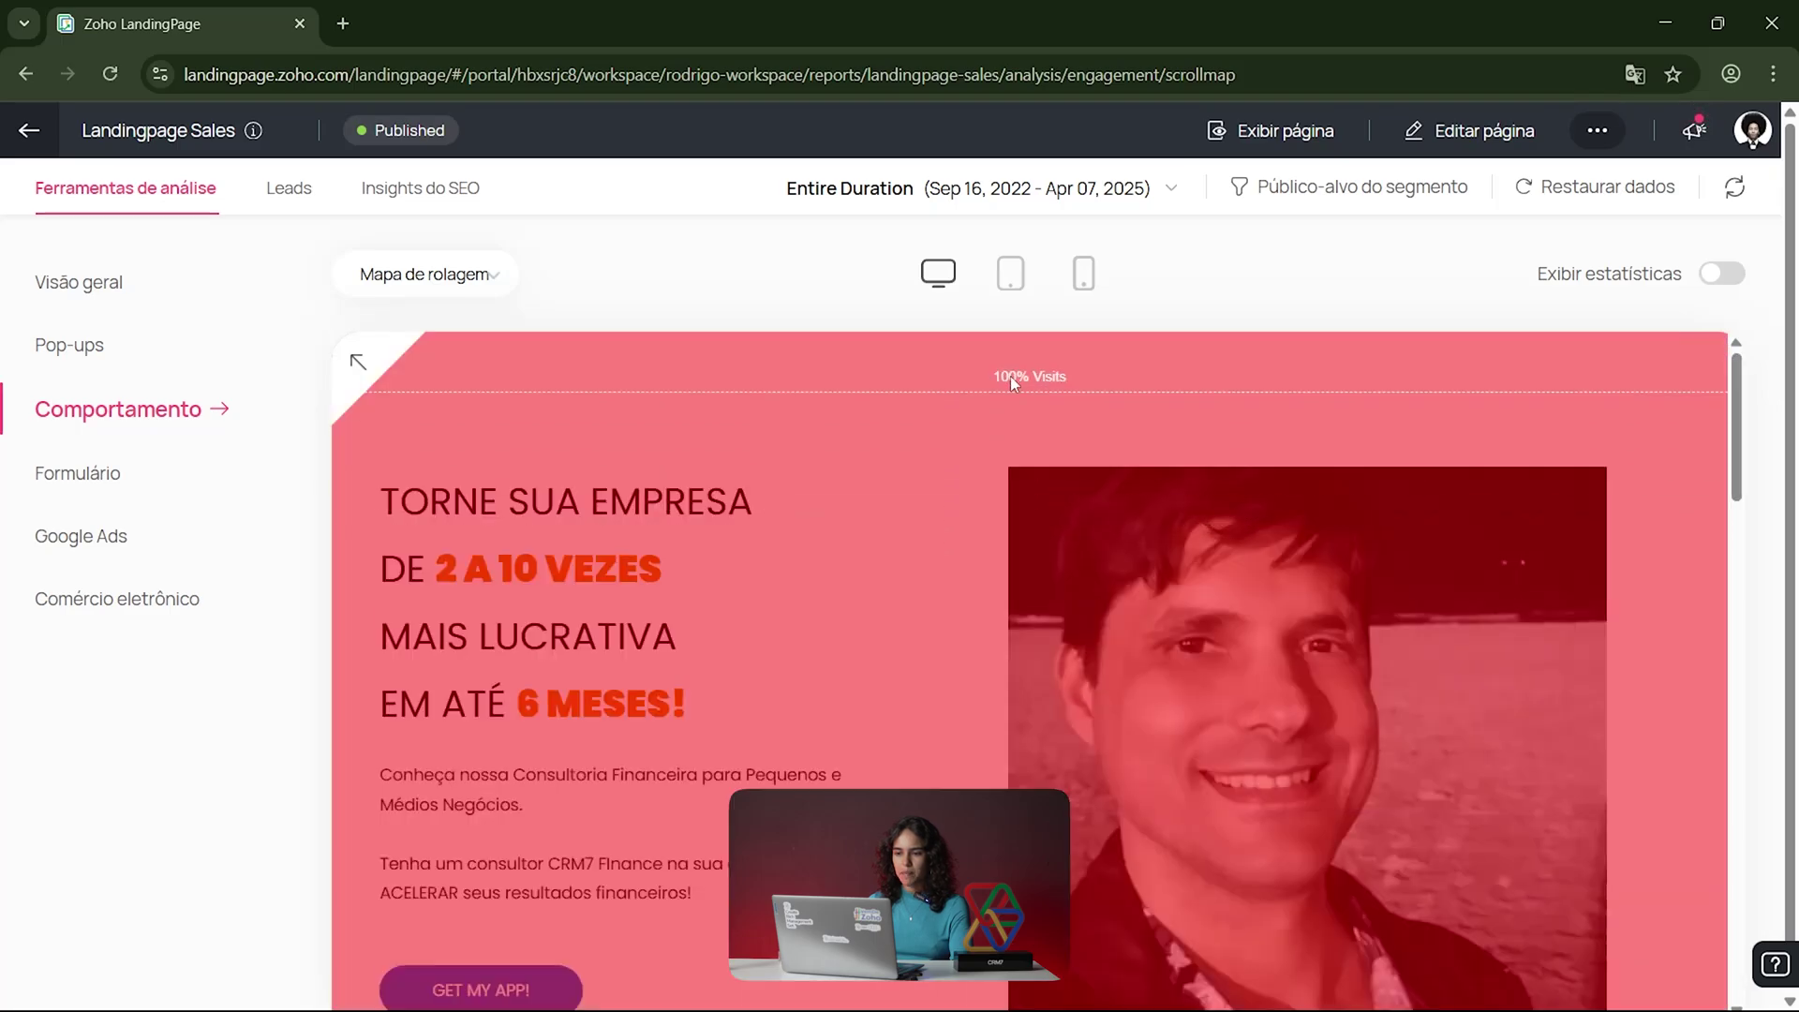
{"action": "scroll", "coordinate": [943, 462], "scroll_direction": "down", "scroll_amount": 3}
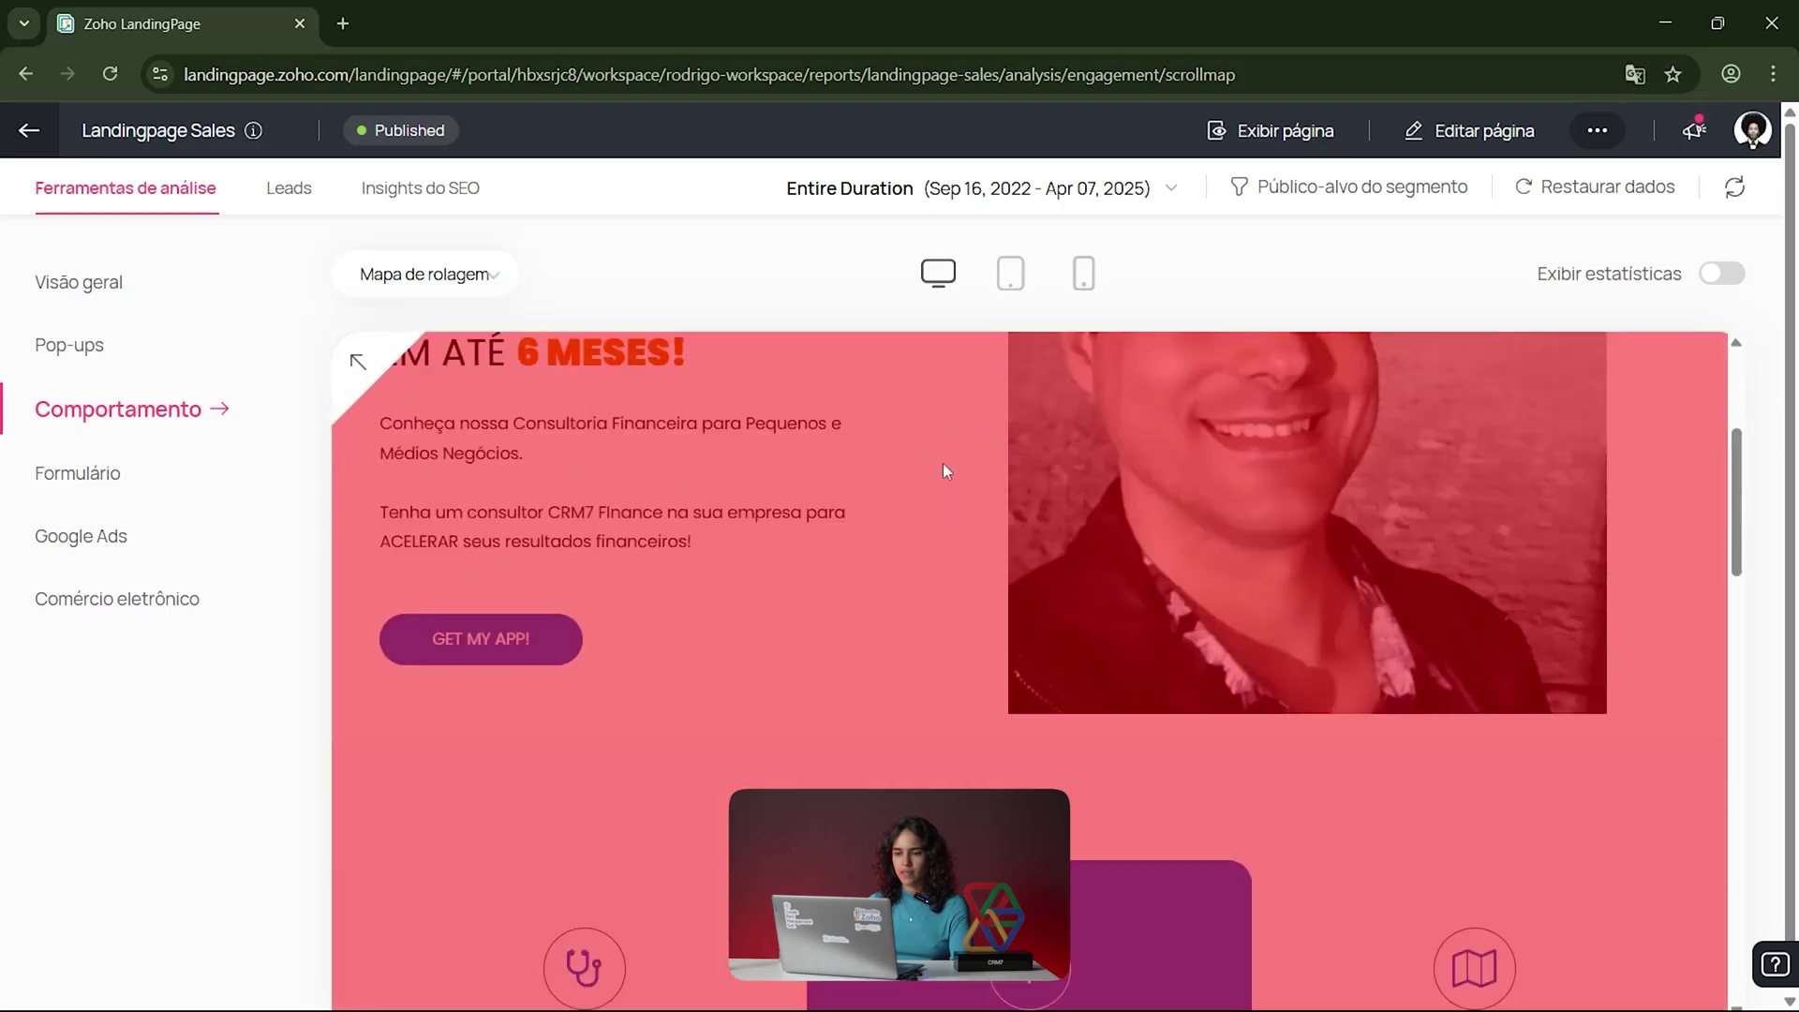
{"action": "scroll", "coordinate": [943, 469], "scroll_direction": "down", "scroll_amount": 8}
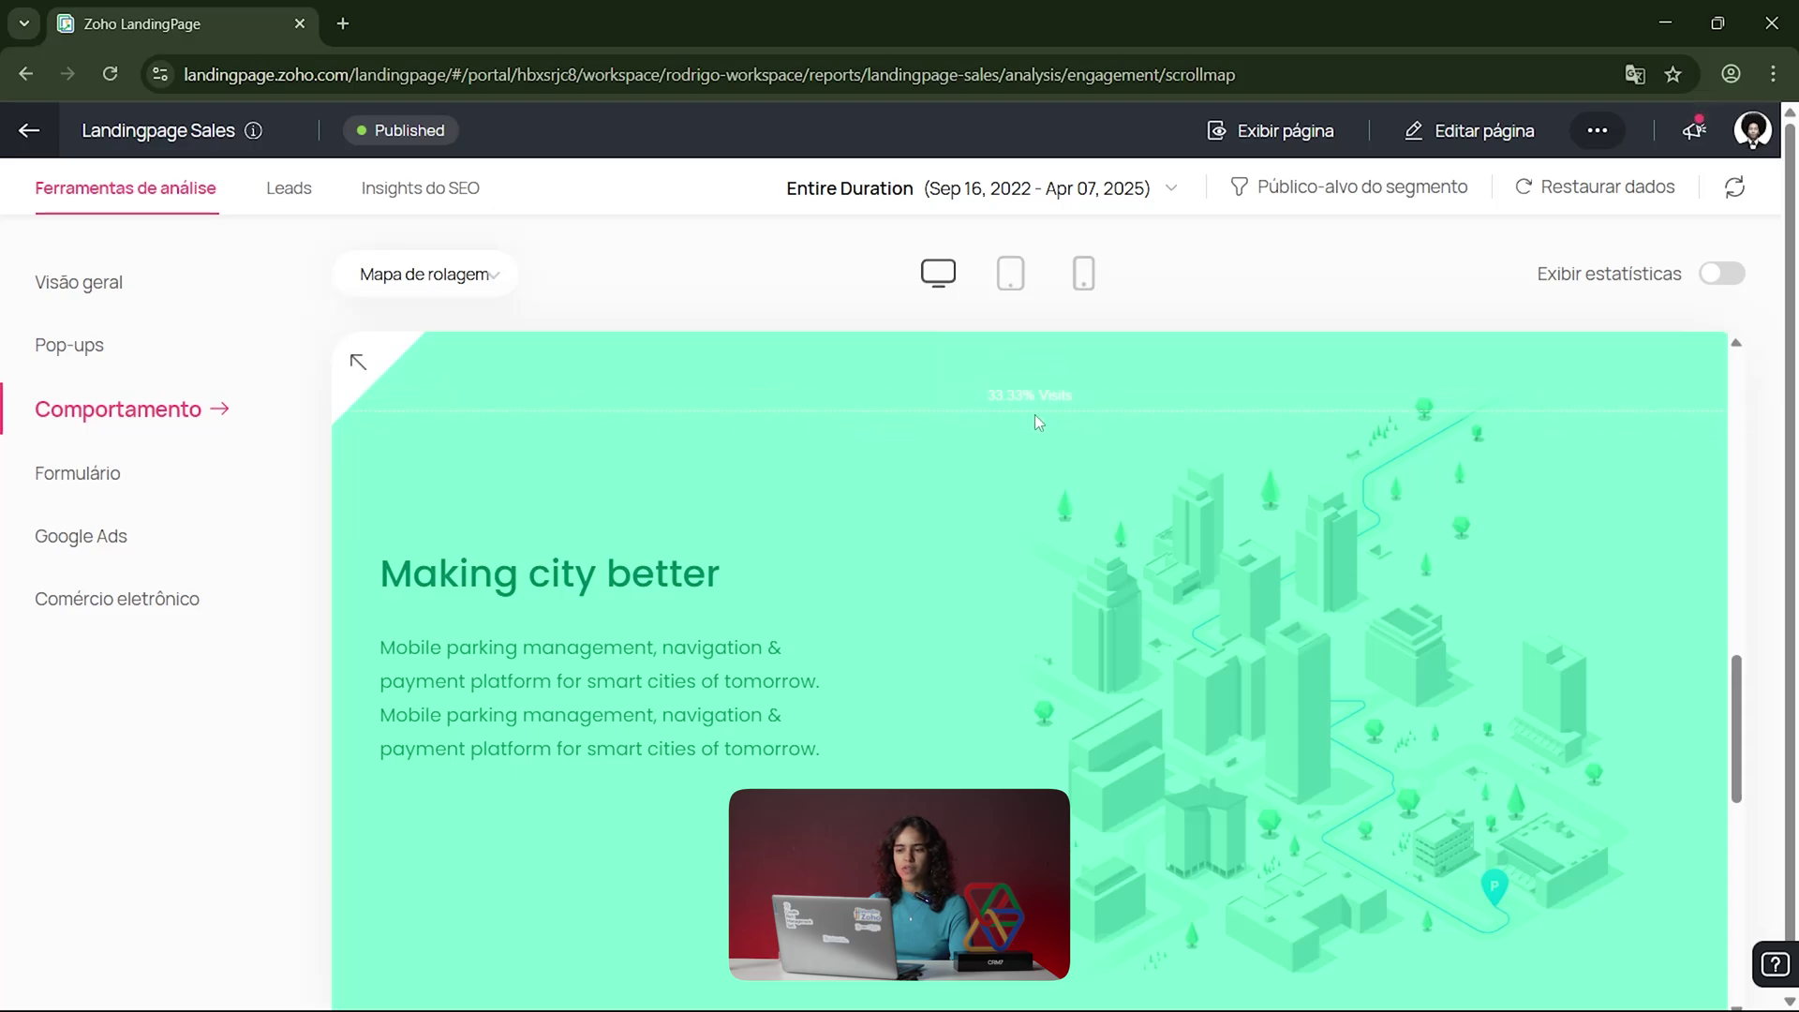
{"action": "scroll", "coordinate": [1026, 418], "scroll_direction": "down", "scroll_amount": 6}
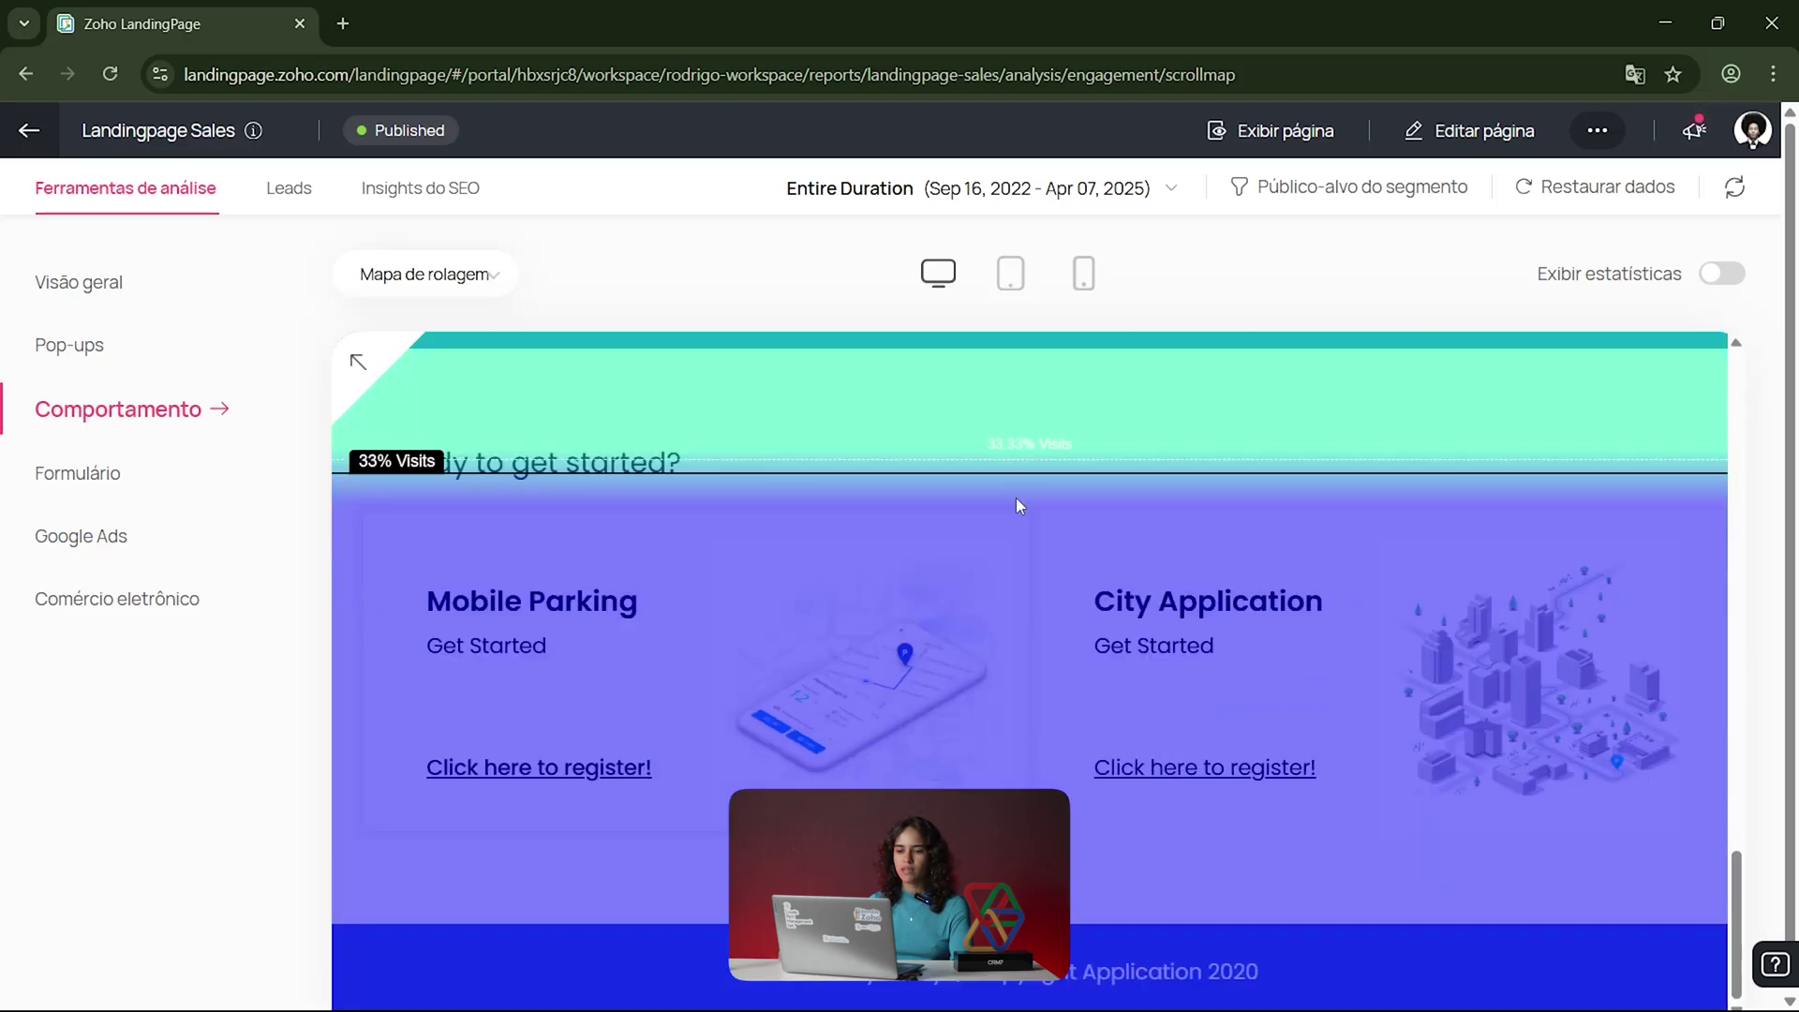
{"action": "scroll", "coordinate": [1023, 694], "scroll_direction": "up", "scroll_amount": 5}
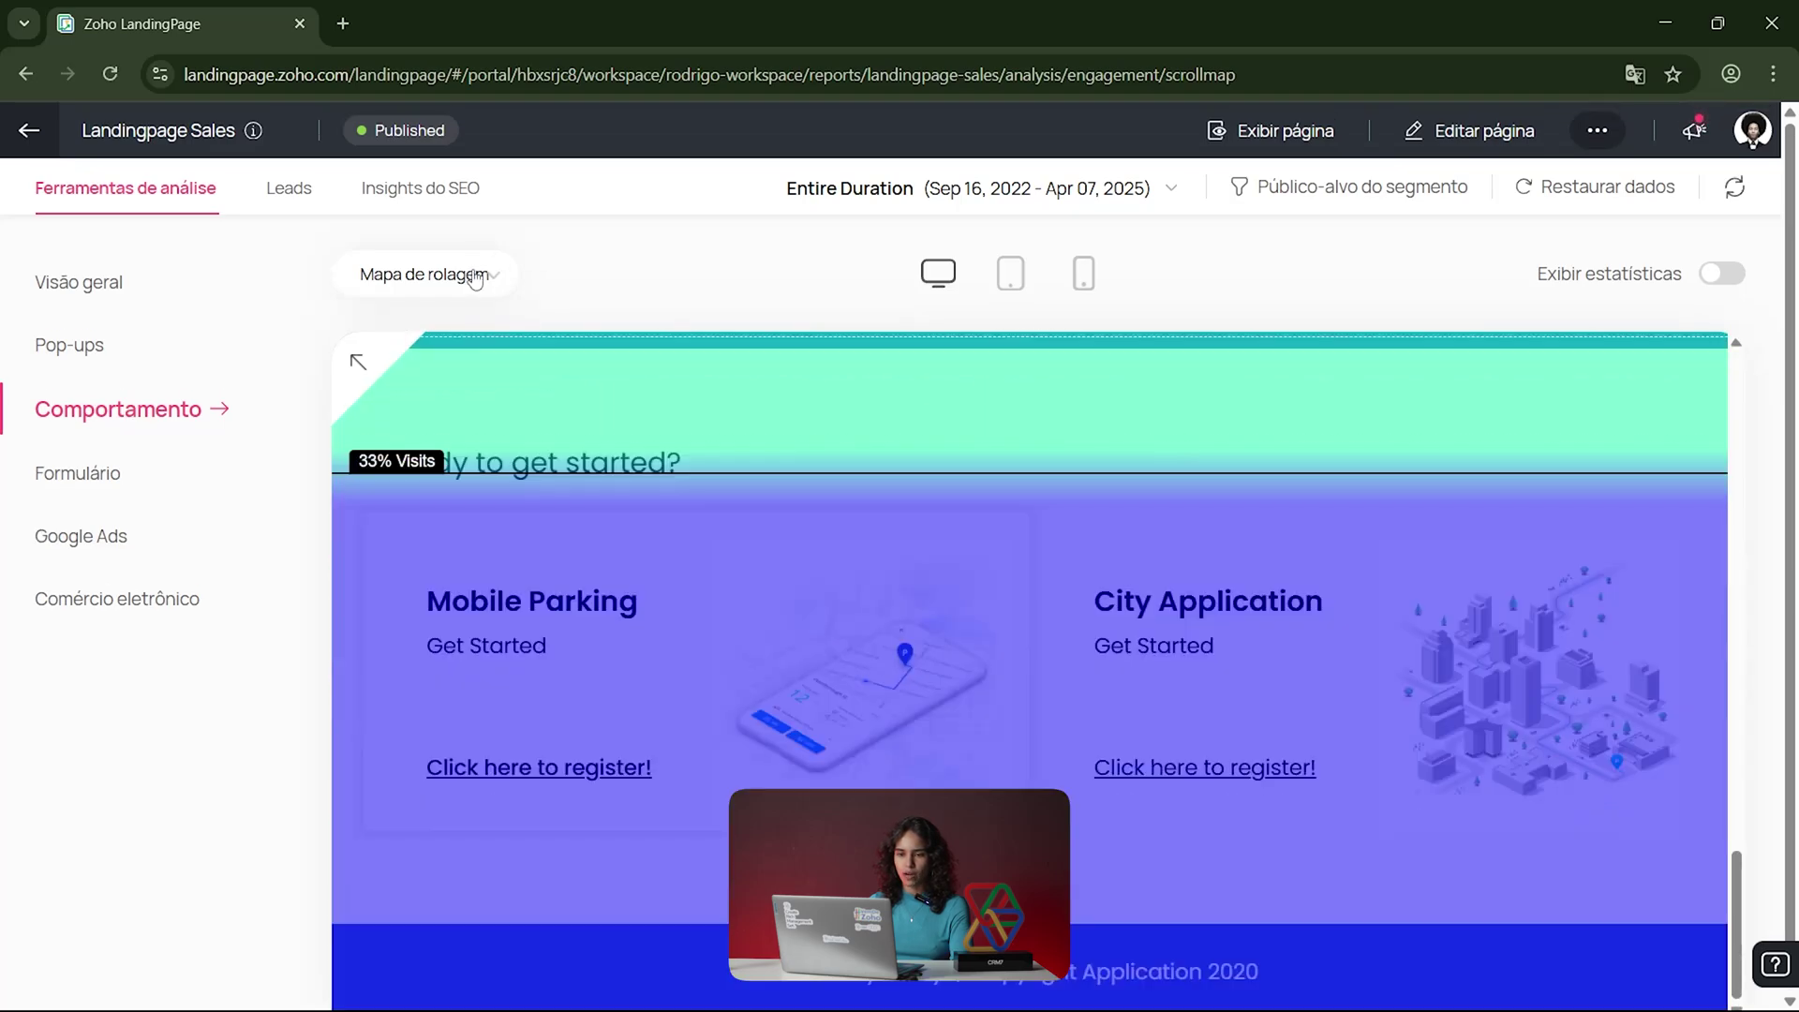
{"action": "left_click", "coordinate": [498, 291]}
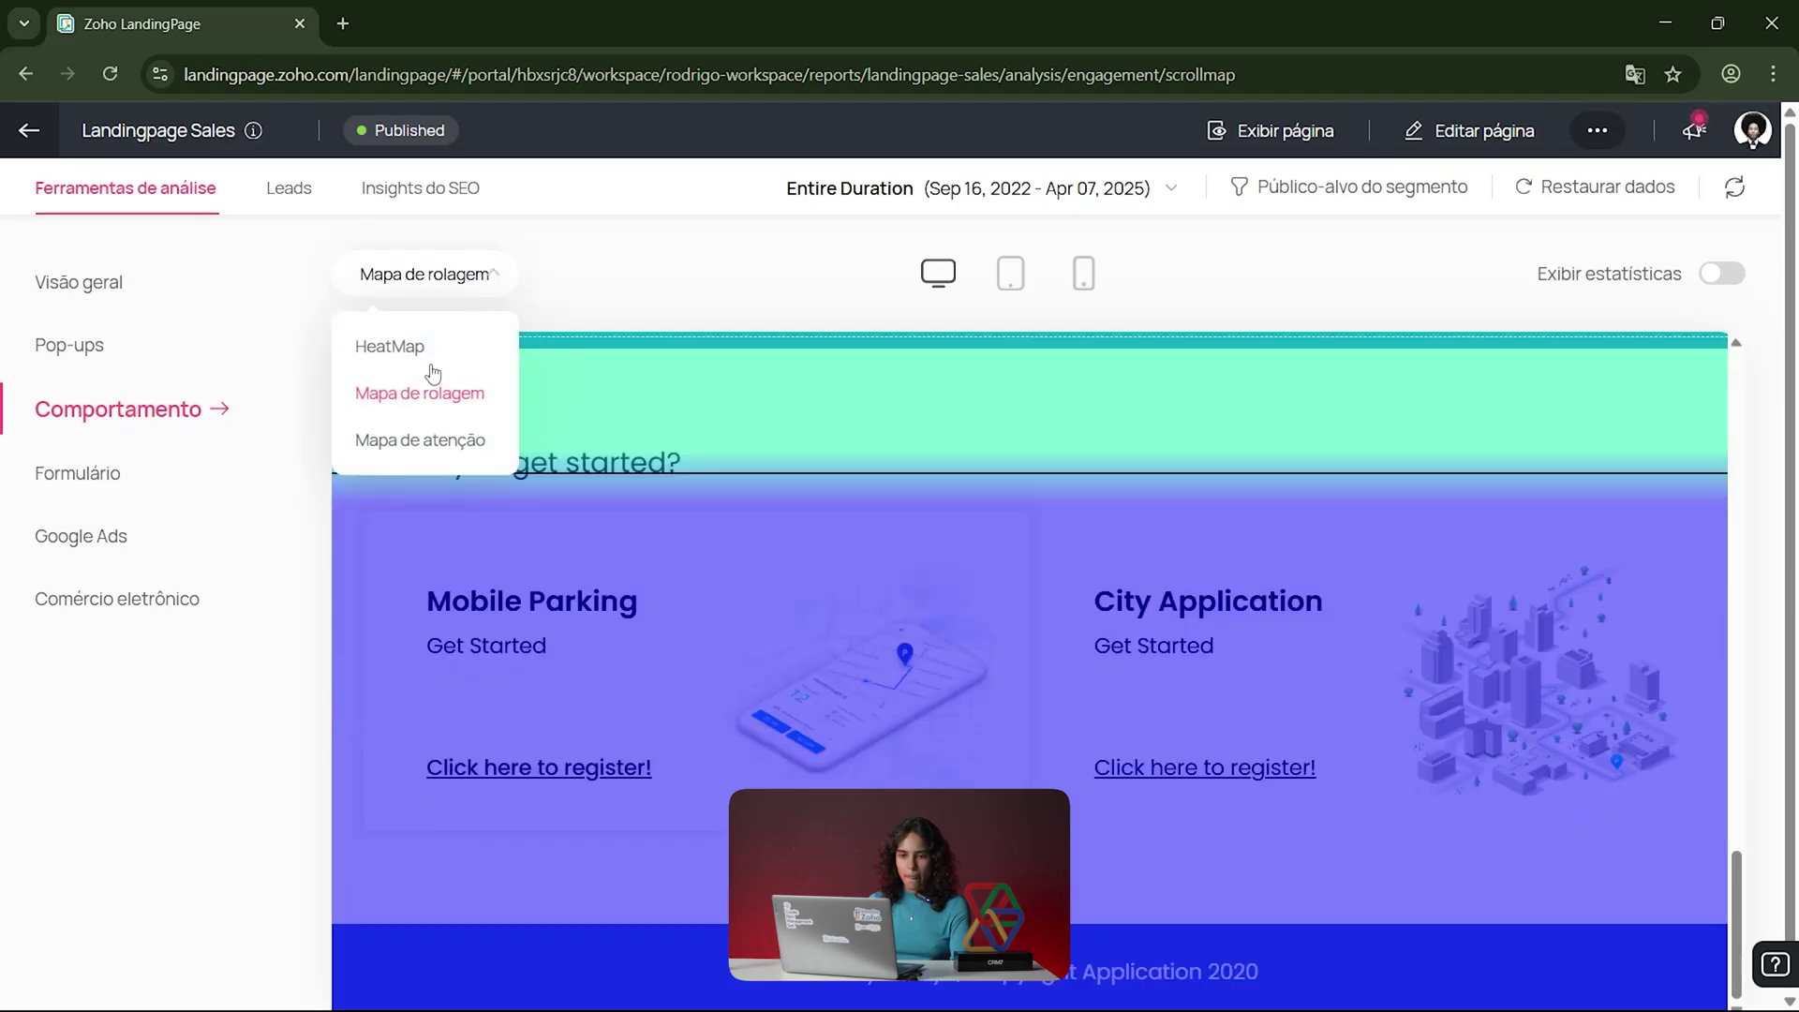
Step: Choose Mapa de atenção and scroll down to the registration section's 0s time and 0% visits
{"action": "left_click", "coordinate": [437, 440]}
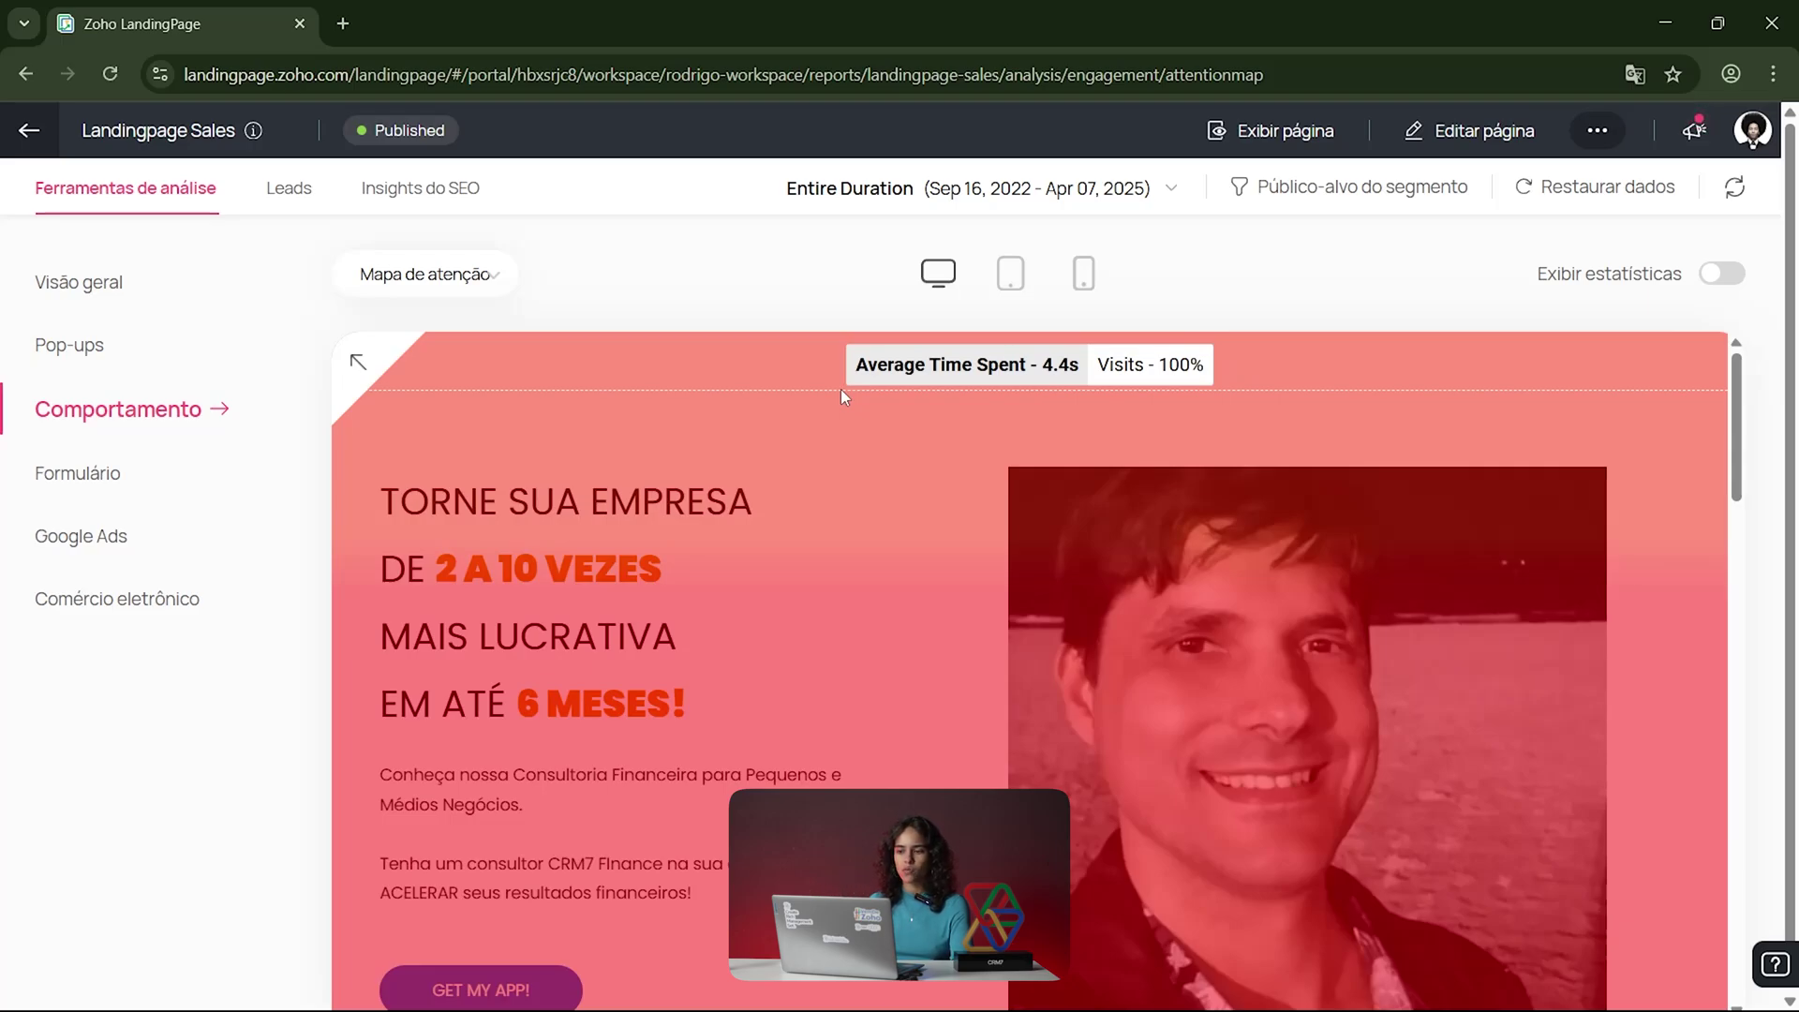
{"action": "scroll", "coordinate": [841, 389], "scroll_direction": "down", "scroll_amount": 1}
{"action": "scroll", "coordinate": [840, 390], "scroll_direction": "down", "scroll_amount": 5}
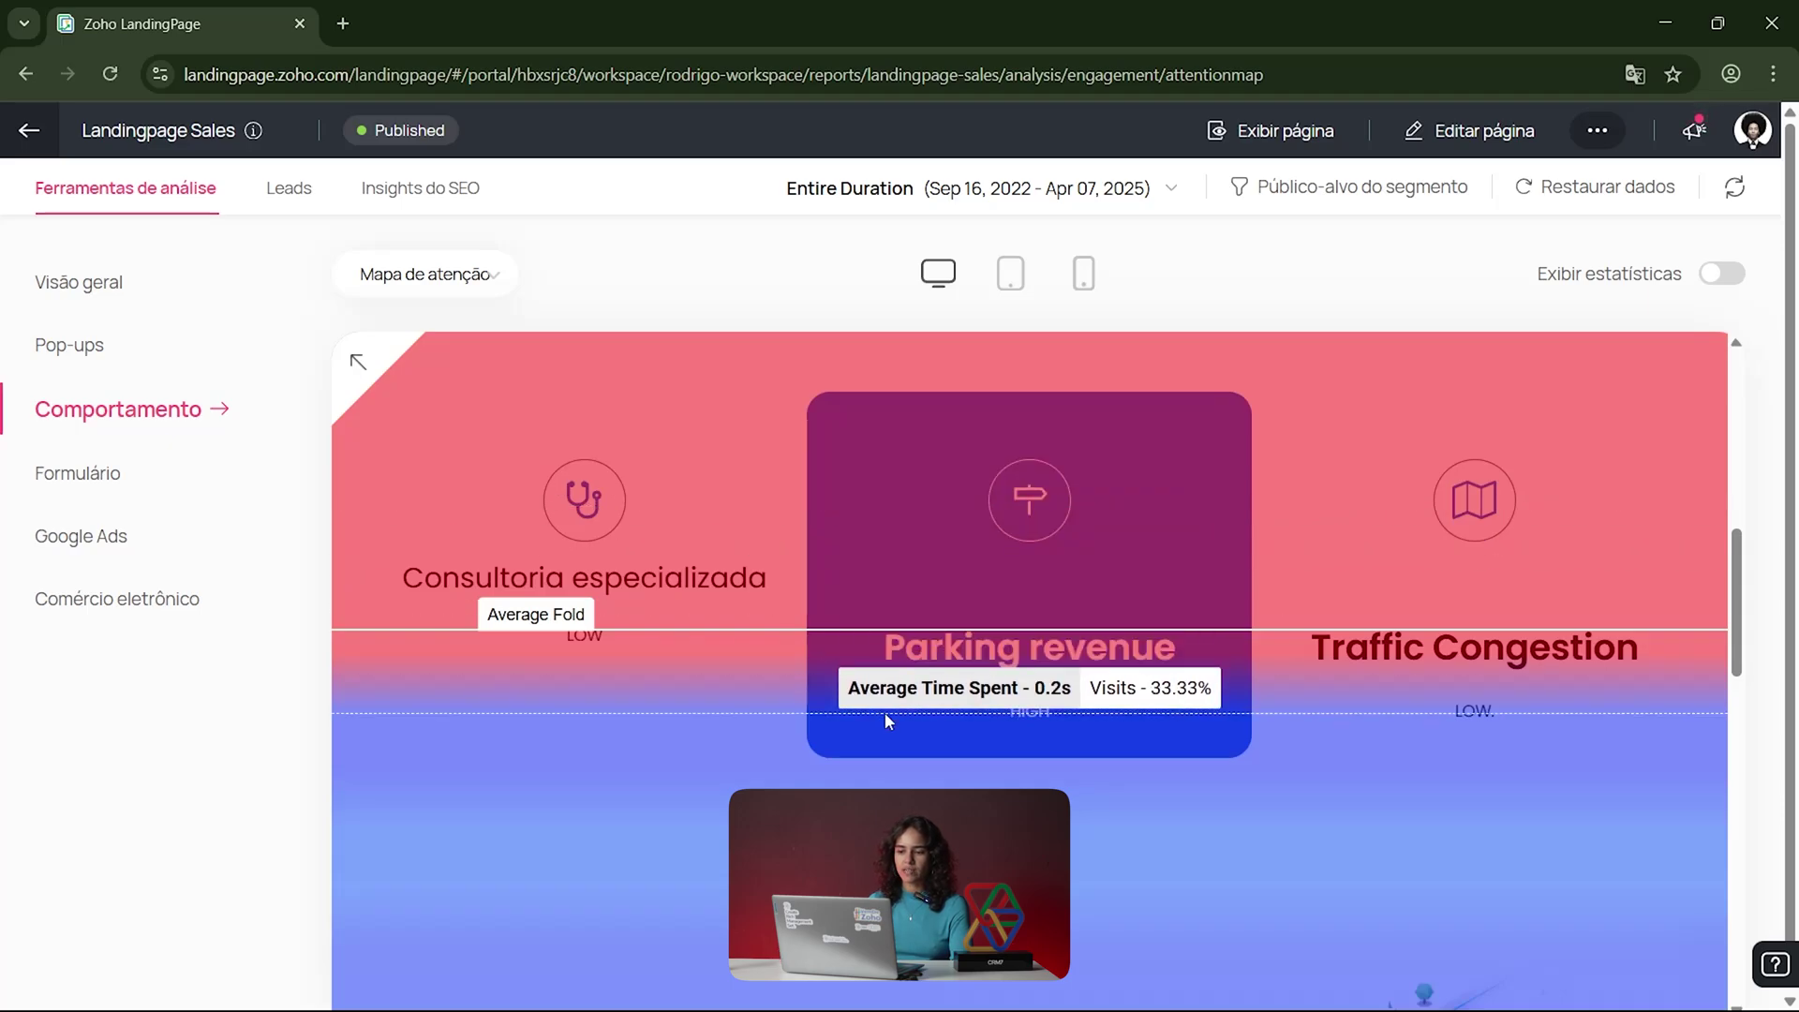
{"action": "scroll", "coordinate": [946, 712], "scroll_direction": "down", "scroll_amount": 8}
{"action": "scroll", "coordinate": [971, 700], "scroll_direction": "up", "scroll_amount": 9}
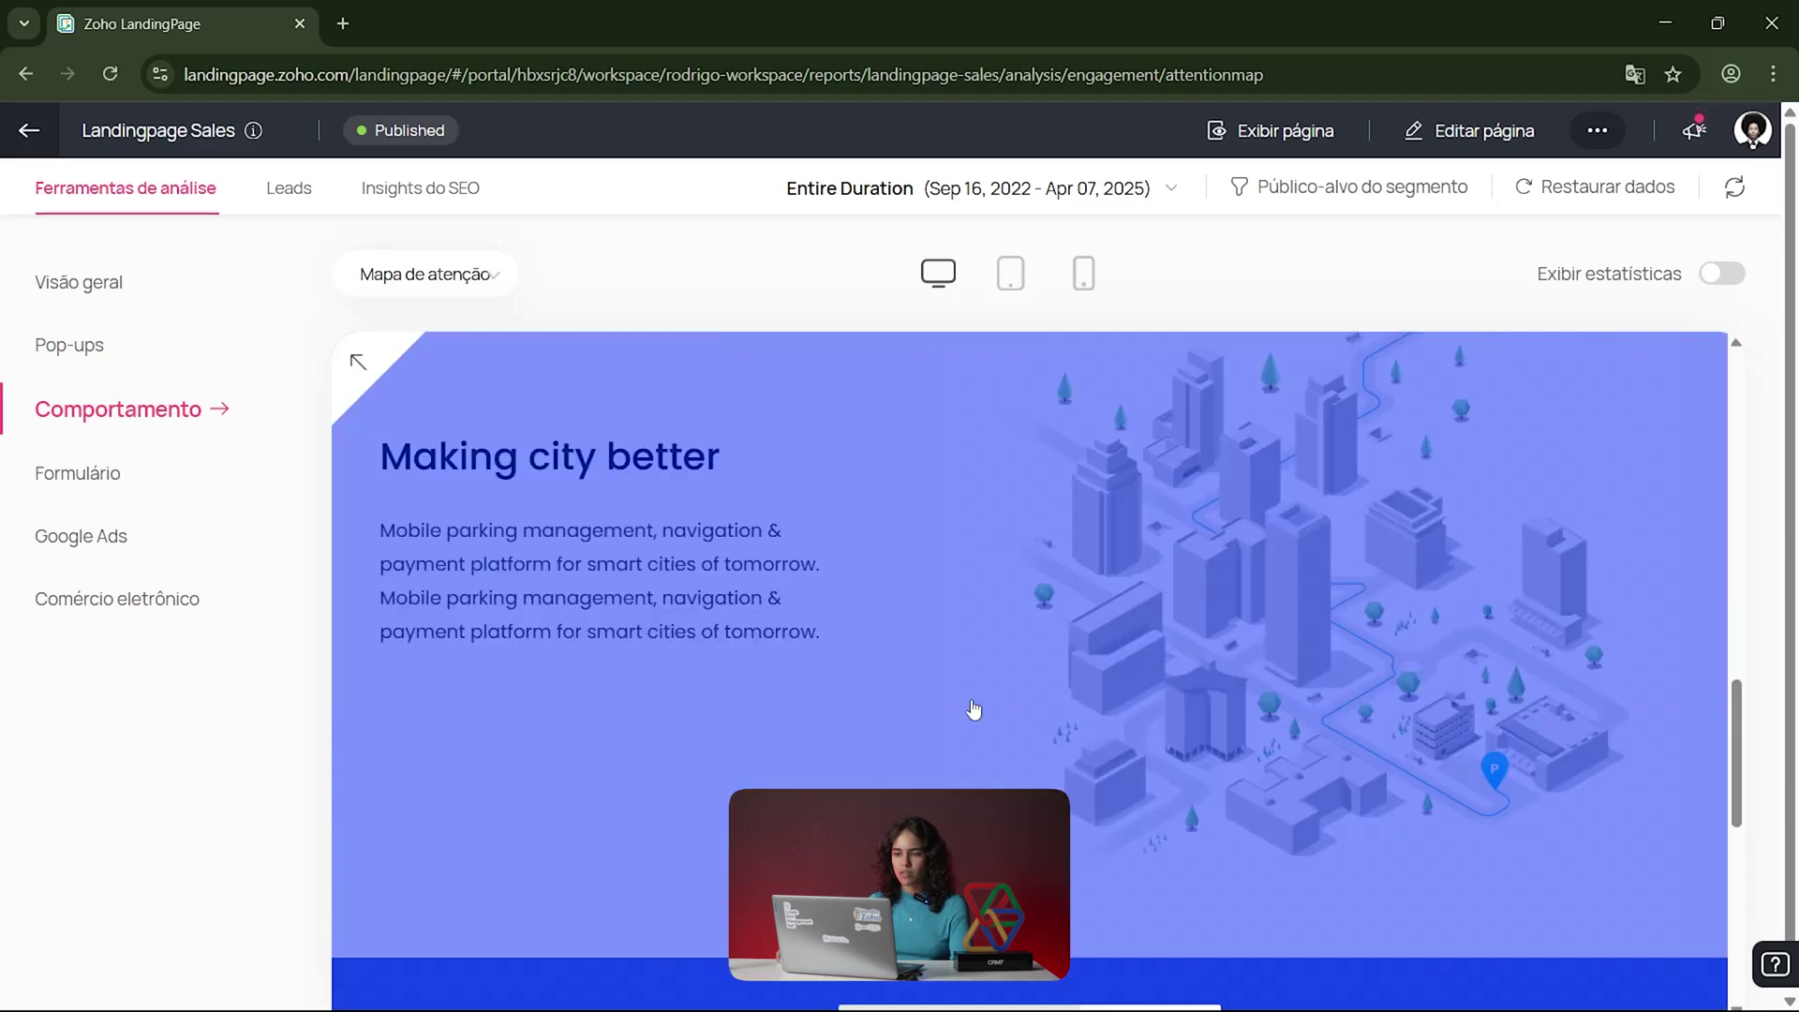
{"action": "scroll", "coordinate": [971, 700], "scroll_direction": "down", "scroll_amount": 5}
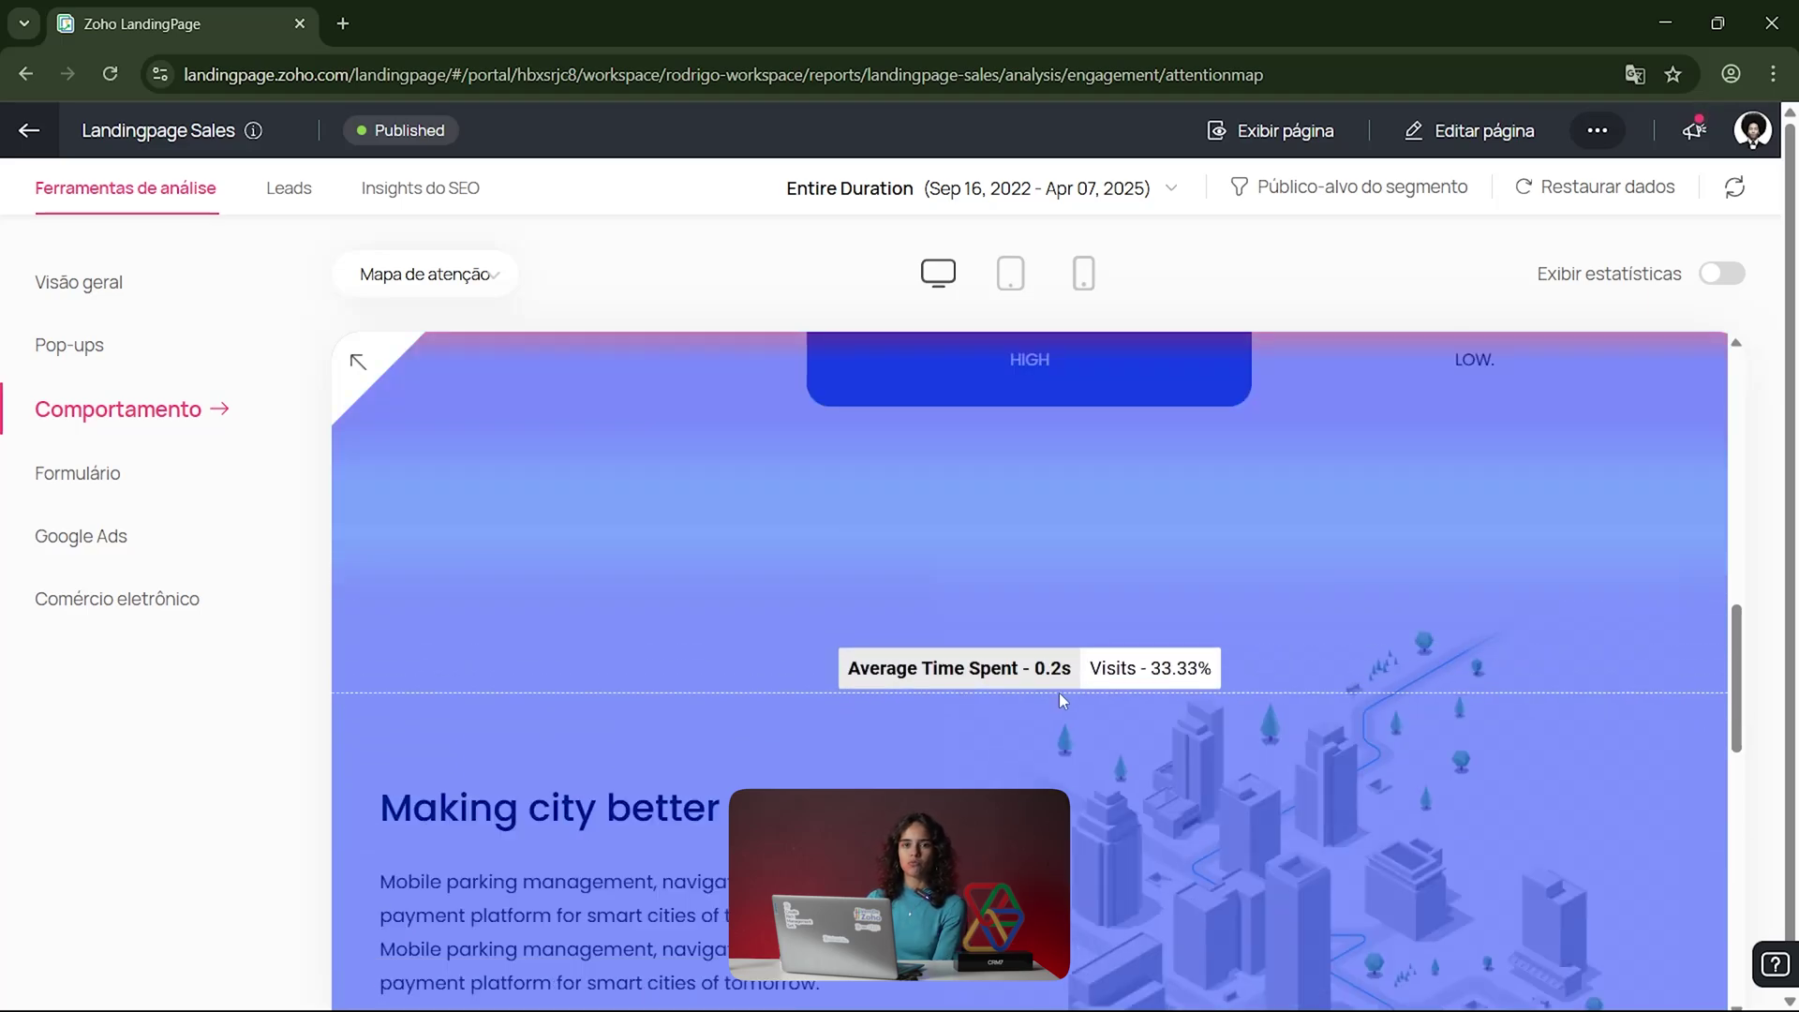
{"action": "scroll", "coordinate": [1060, 693], "scroll_direction": "down", "scroll_amount": 1}
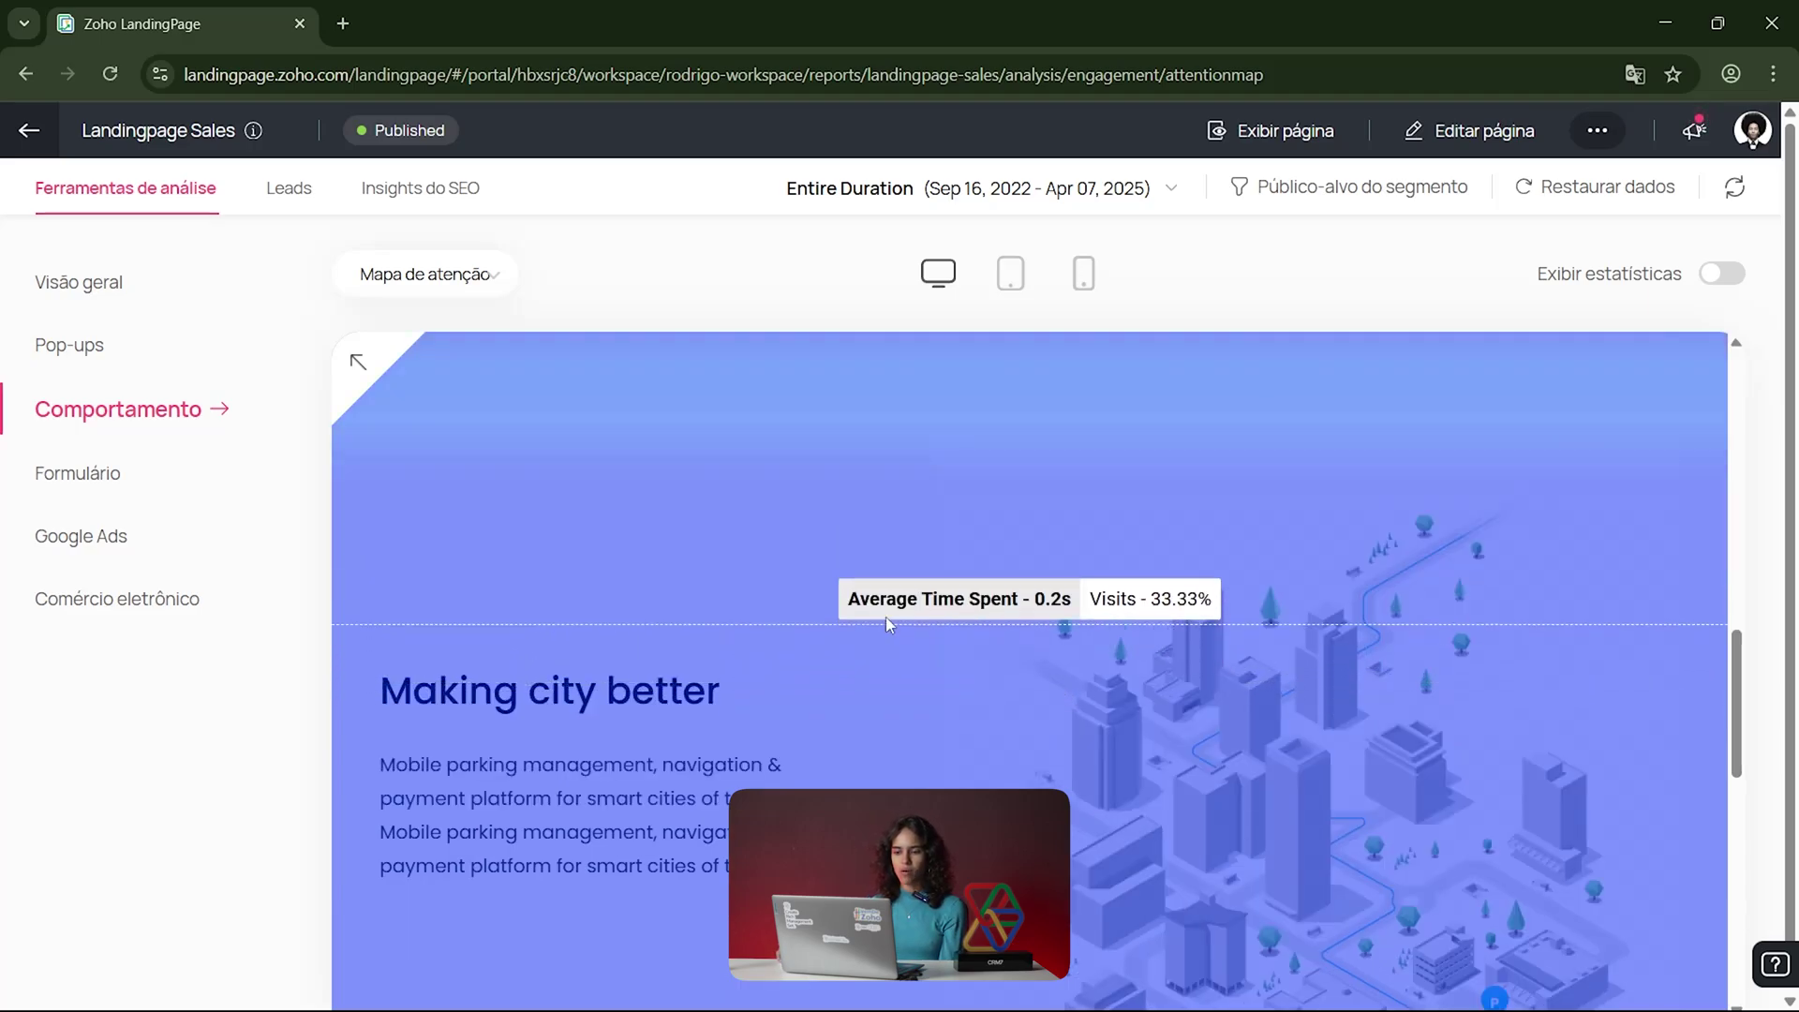
{"action": "scroll", "coordinate": [860, 682], "scroll_direction": "down", "scroll_amount": 2}
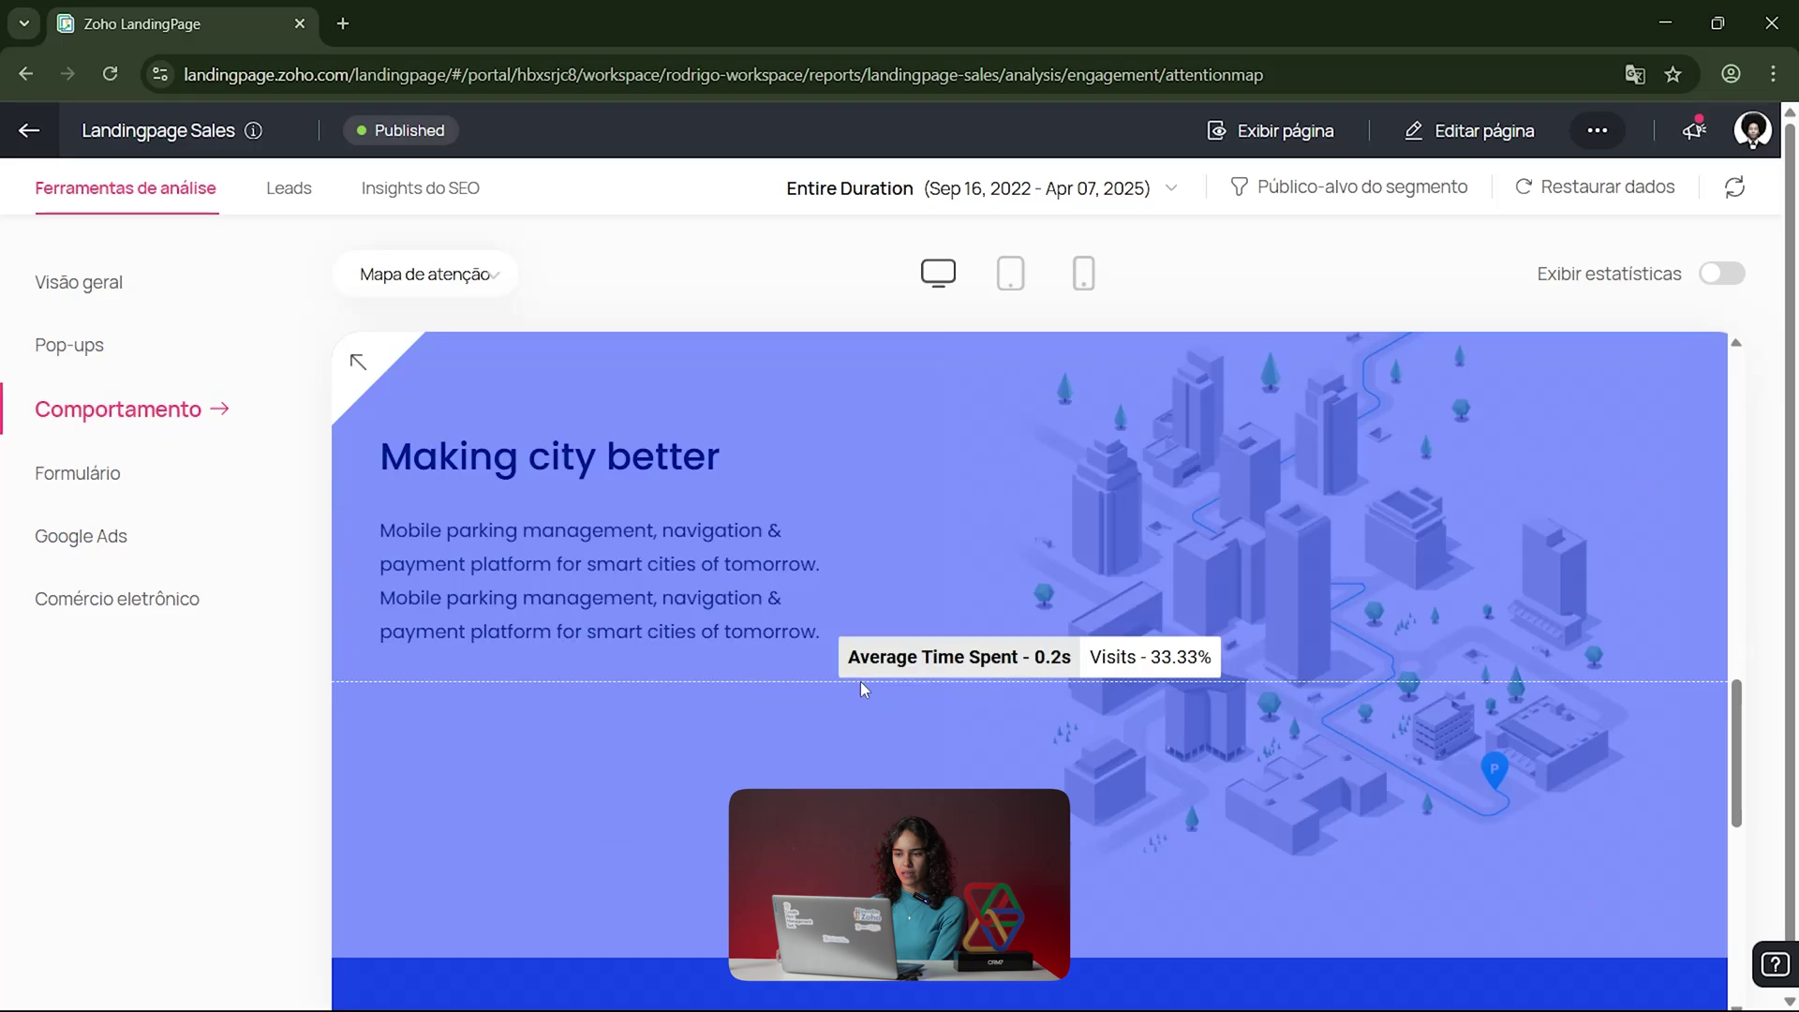
{"action": "scroll", "coordinate": [862, 688], "scroll_direction": "down", "scroll_amount": 5}
{"action": "scroll", "coordinate": [858, 682], "scroll_direction": "down", "scroll_amount": 2}
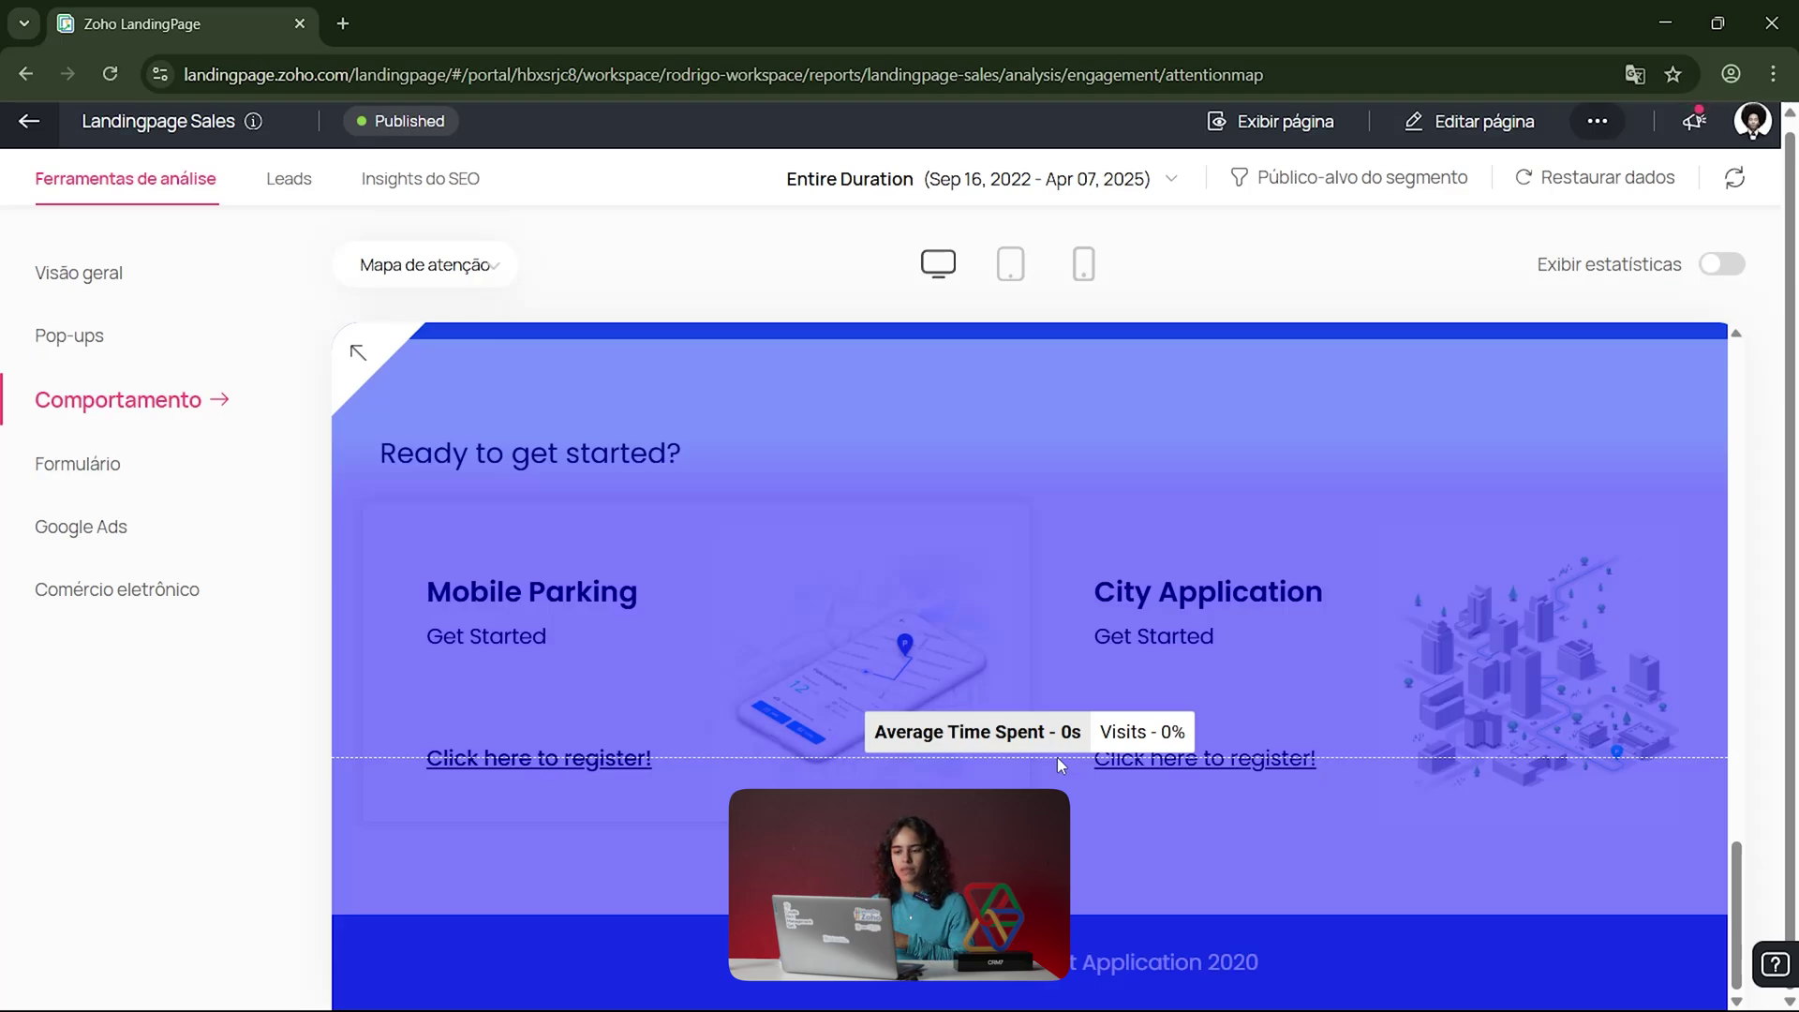
{"action": "scroll", "coordinate": [1057, 757], "scroll_direction": "up", "scroll_amount": 6}
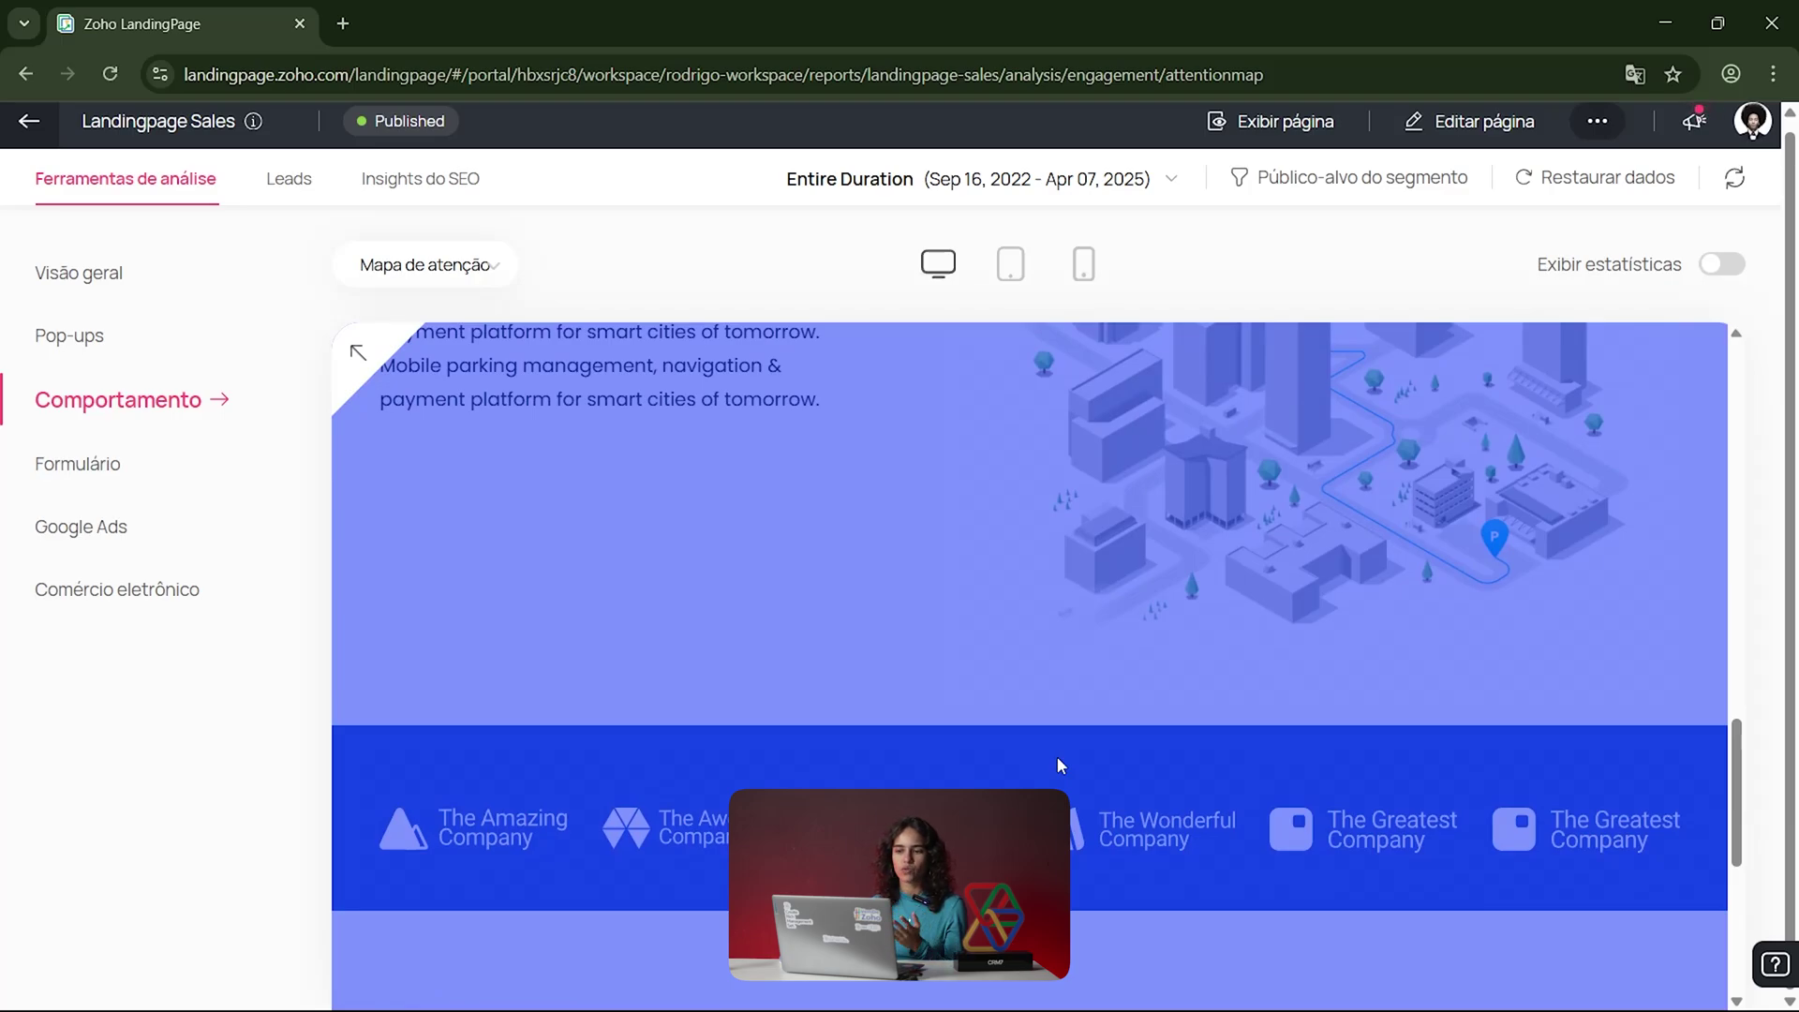
{"action": "scroll", "coordinate": [1057, 756], "scroll_direction": "up", "scroll_amount": 10}
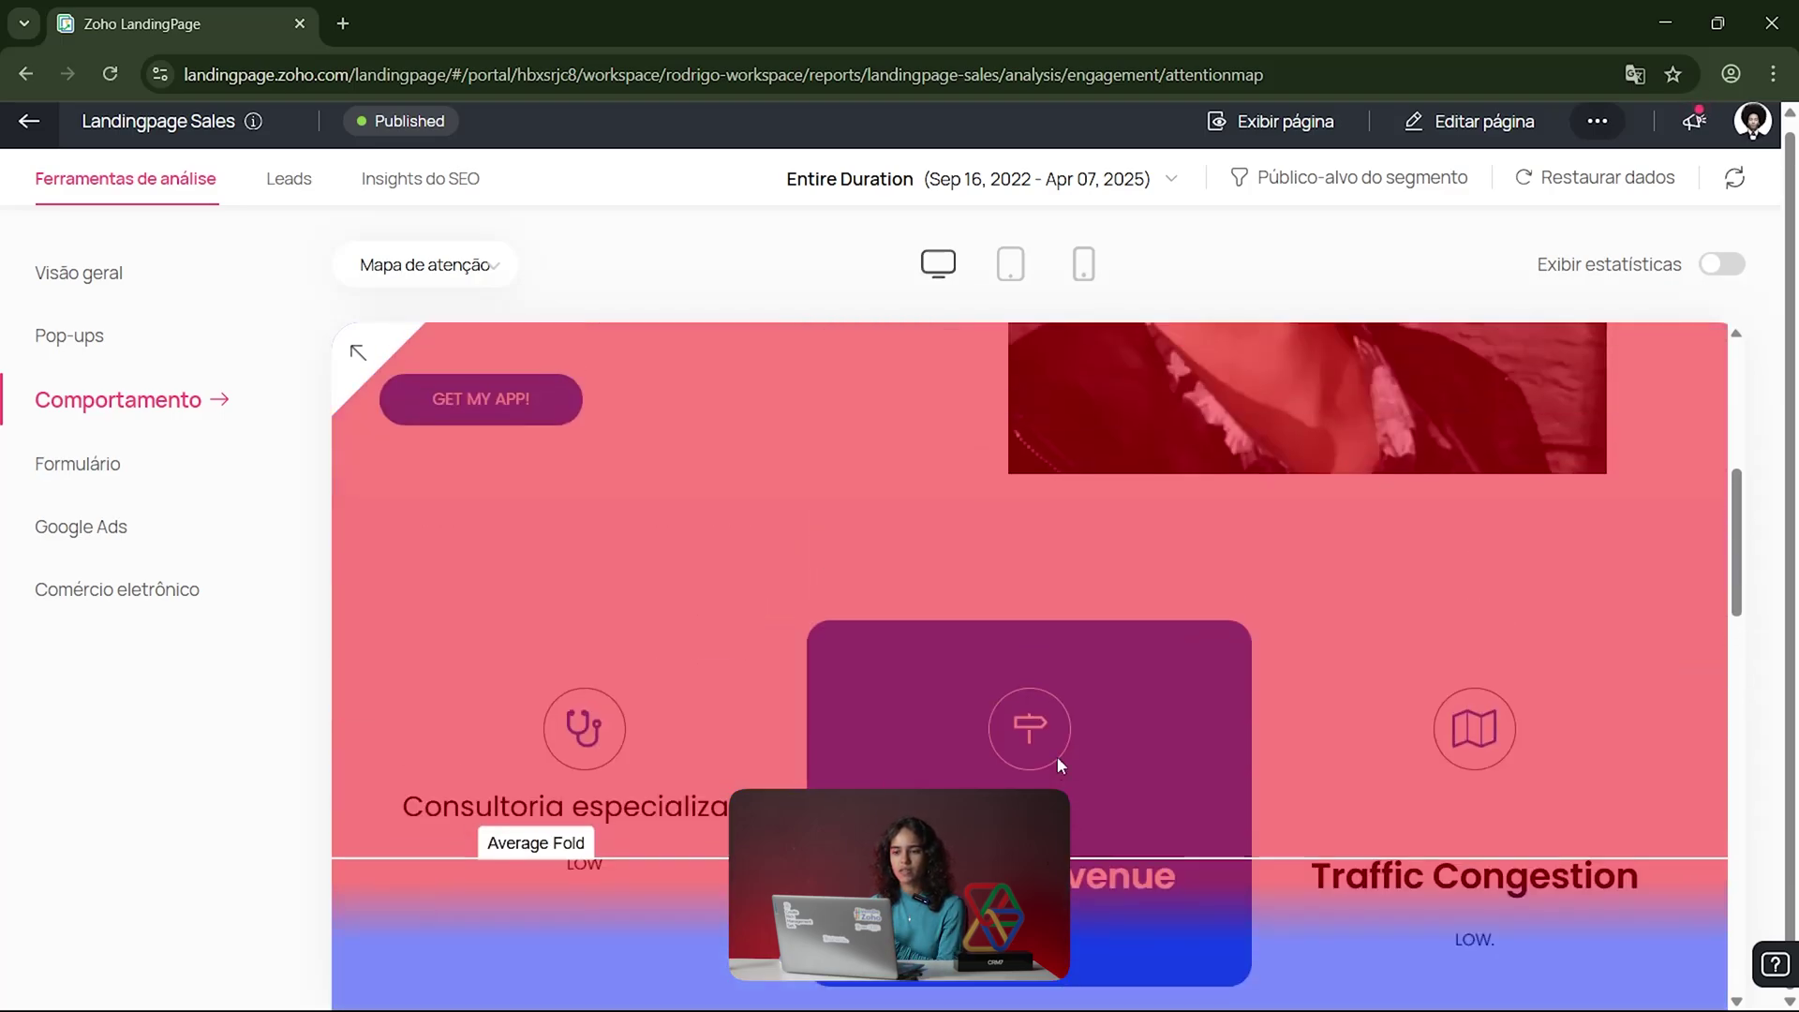
{"action": "scroll", "coordinate": [1057, 756], "scroll_direction": "up", "scroll_amount": 4}
{"action": "scroll", "coordinate": [1057, 756], "scroll_direction": "down", "scroll_amount": 4}
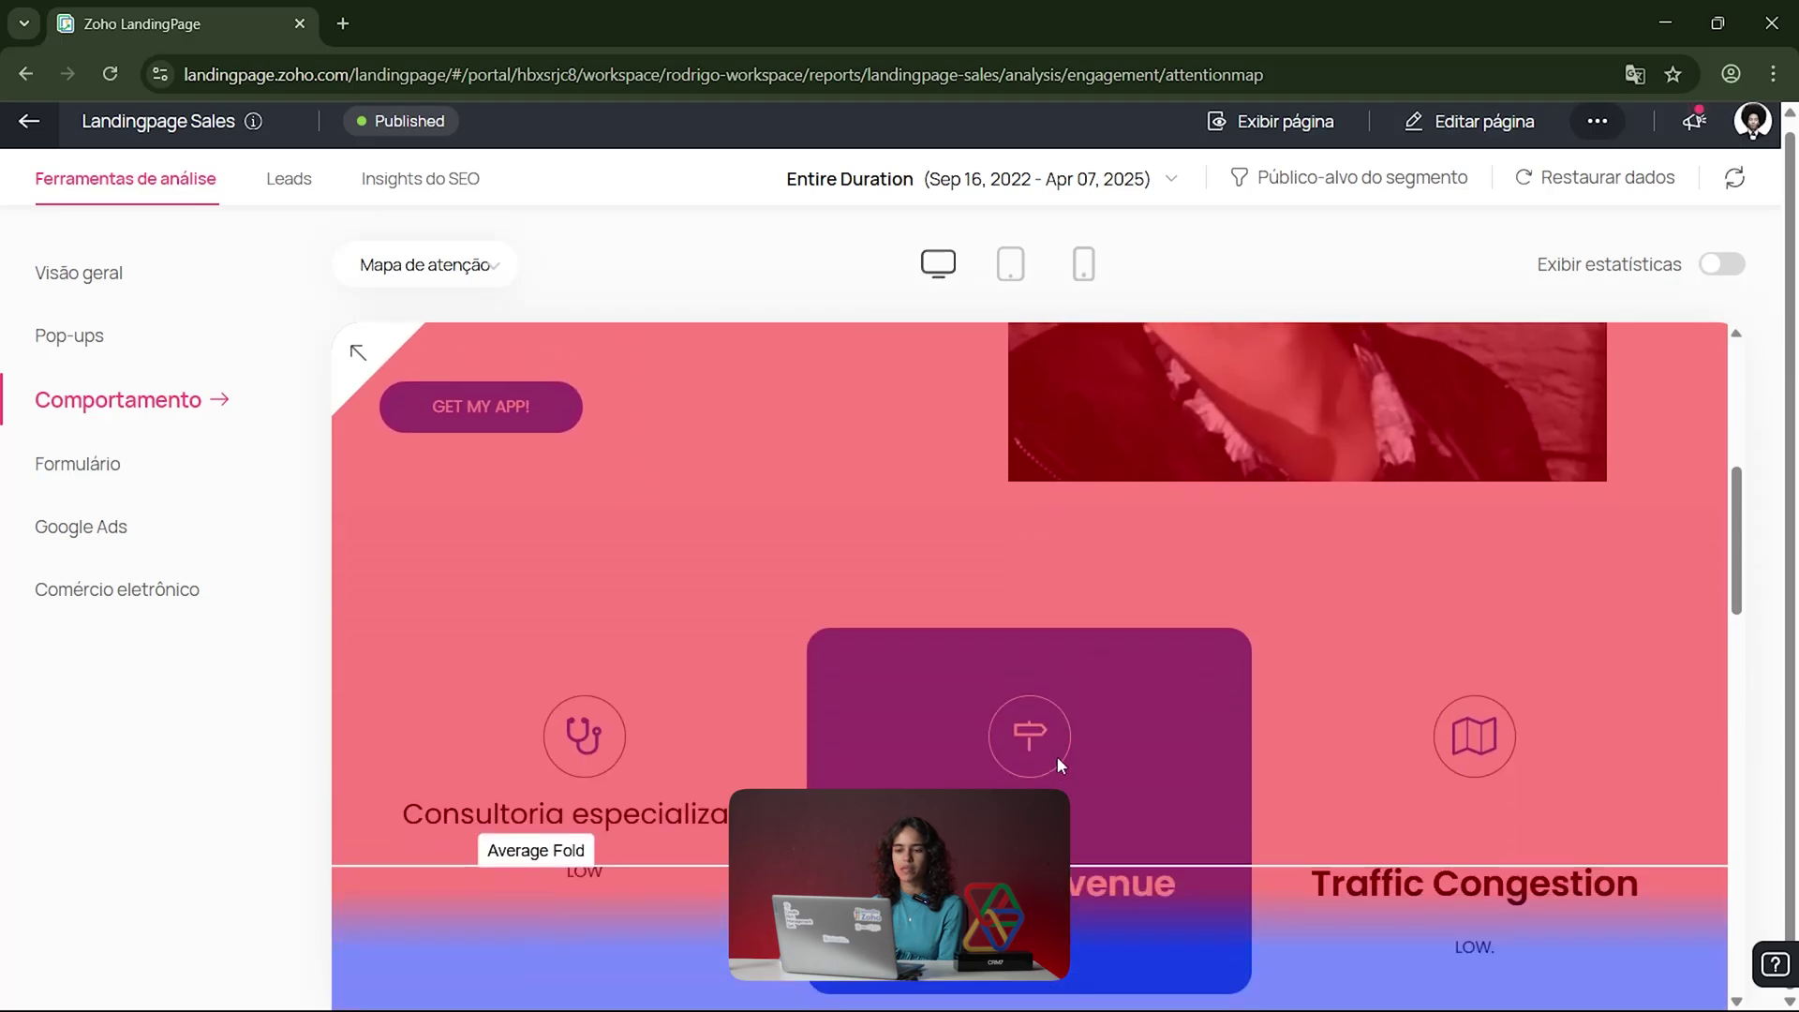
{"action": "scroll", "coordinate": [1057, 756], "scroll_direction": "down", "scroll_amount": 1}
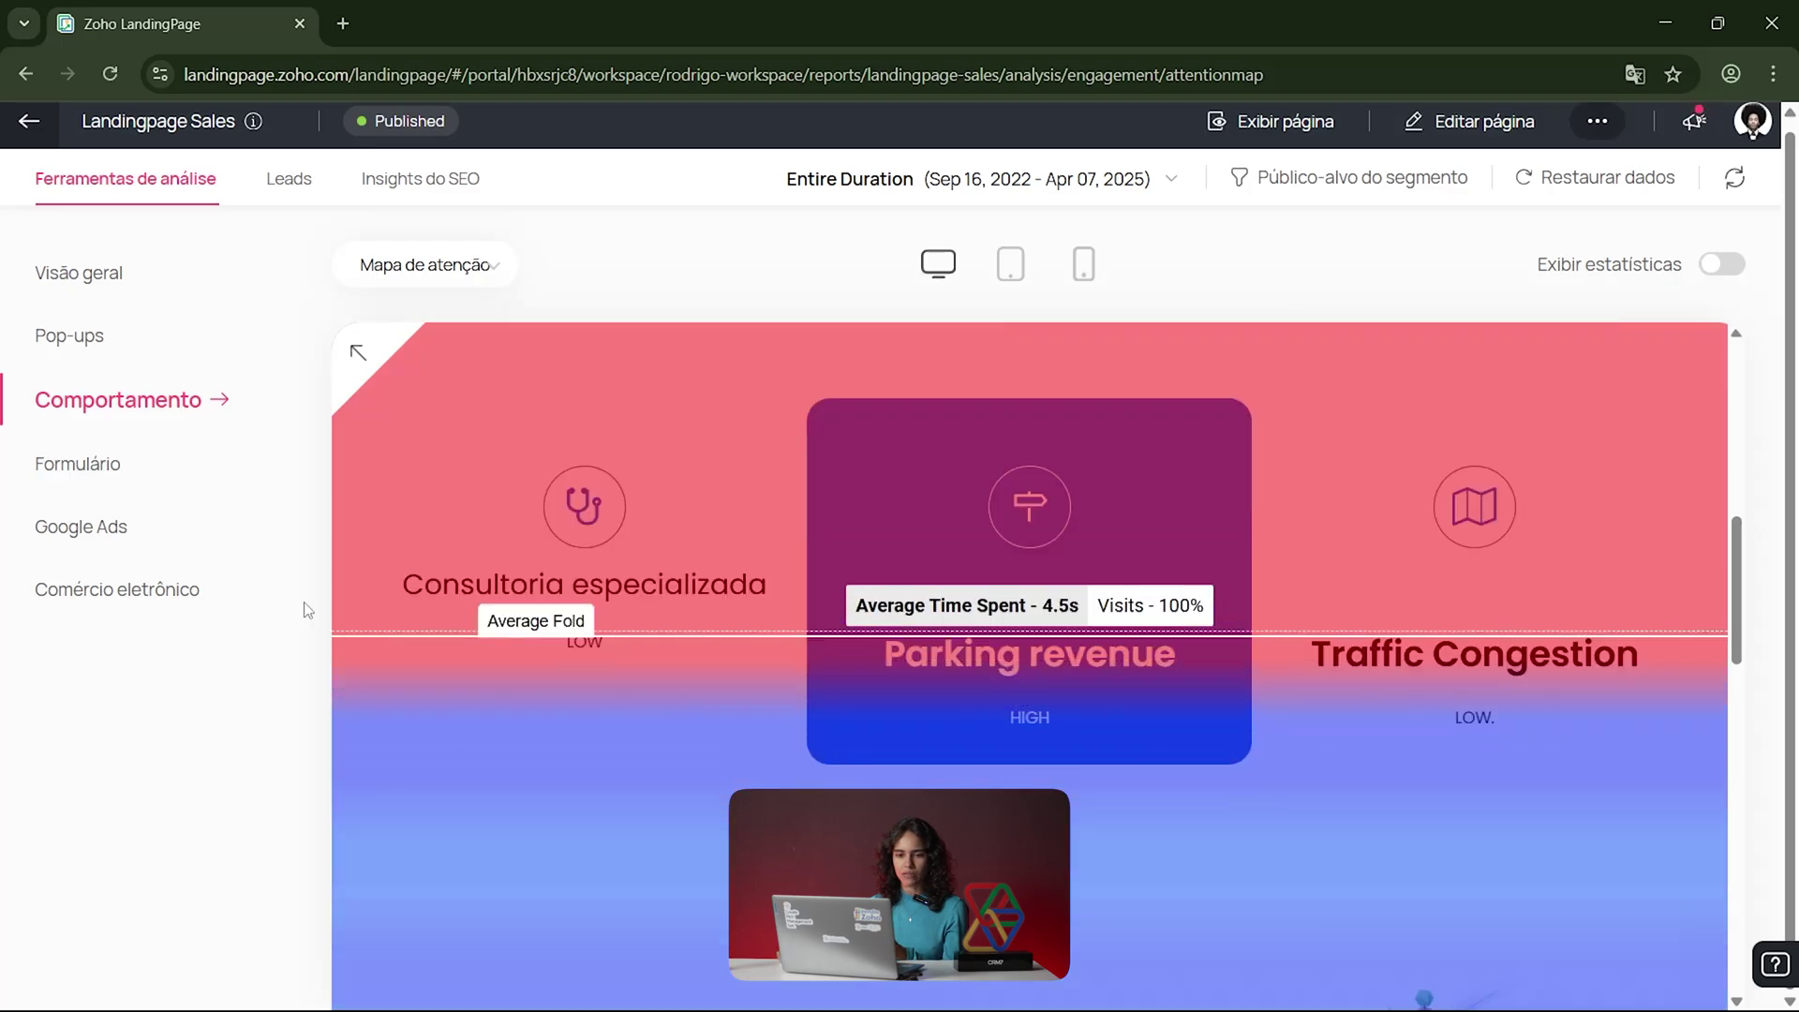
Step: Open the Formulário report and set its period to Toda a duração, then Intervalo personalizado
{"action": "left_click", "coordinate": [96, 464]}
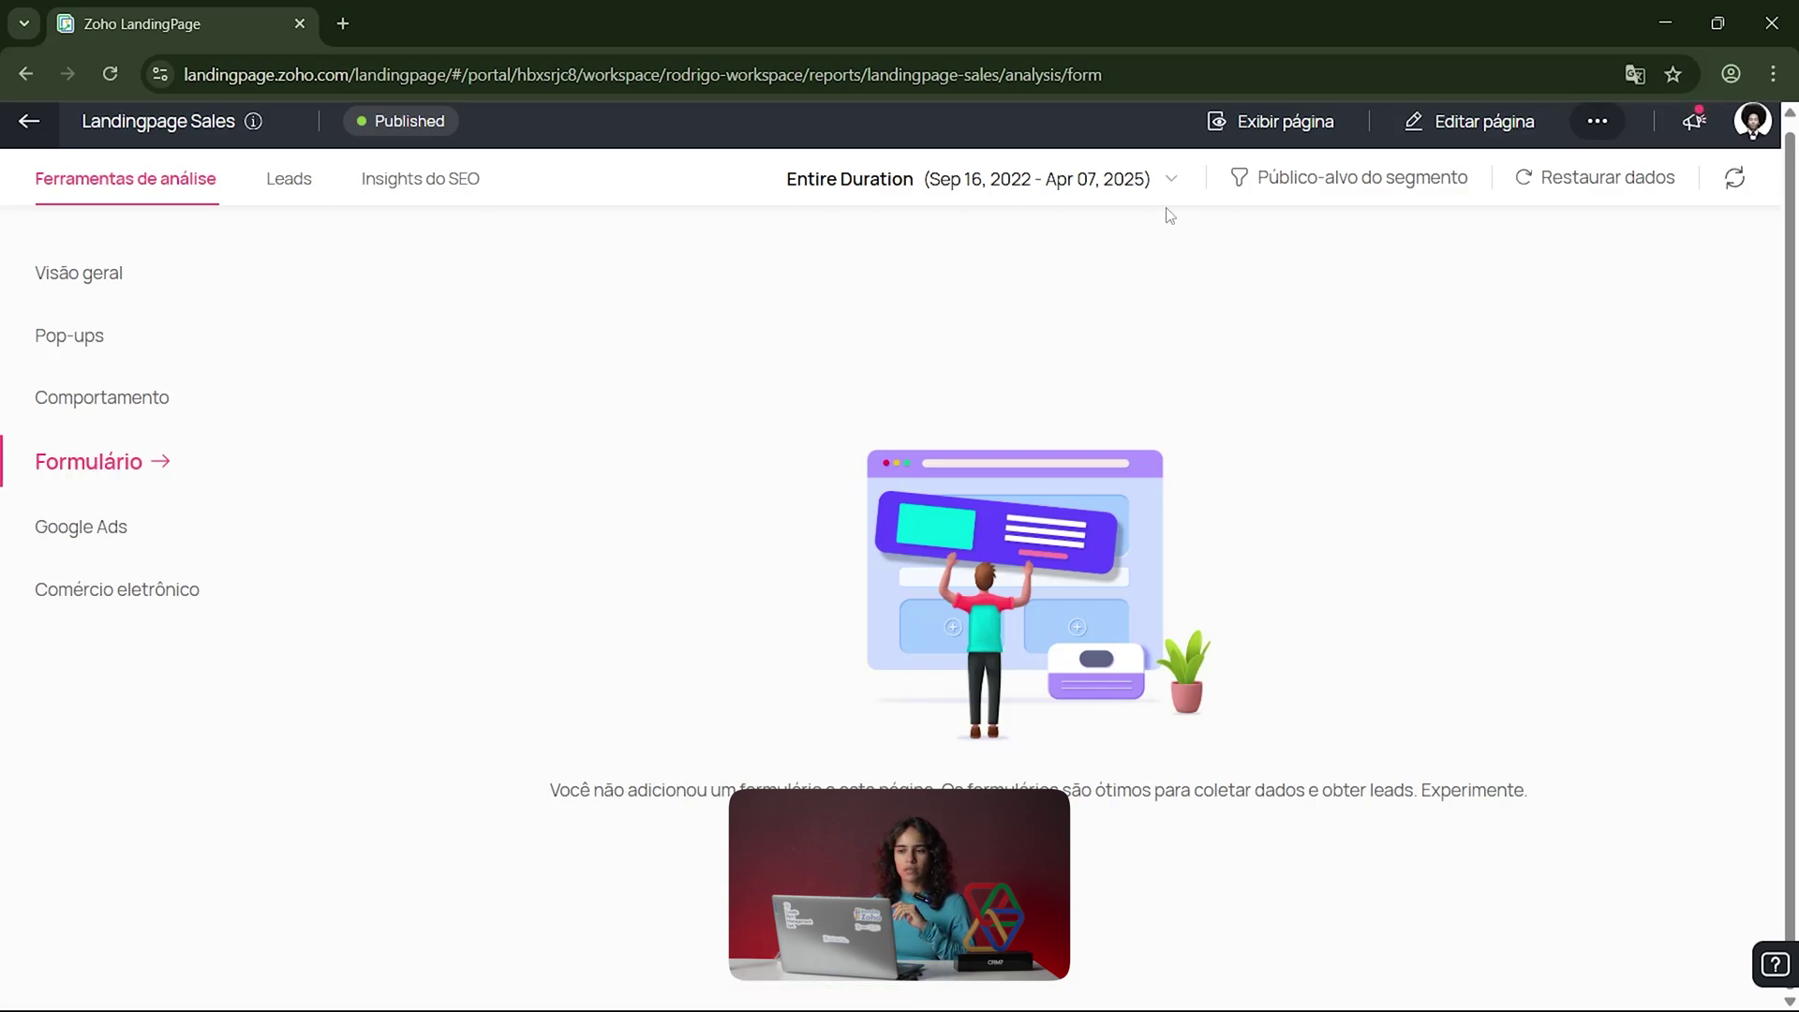
{"action": "left_click", "coordinate": [1137, 190]}
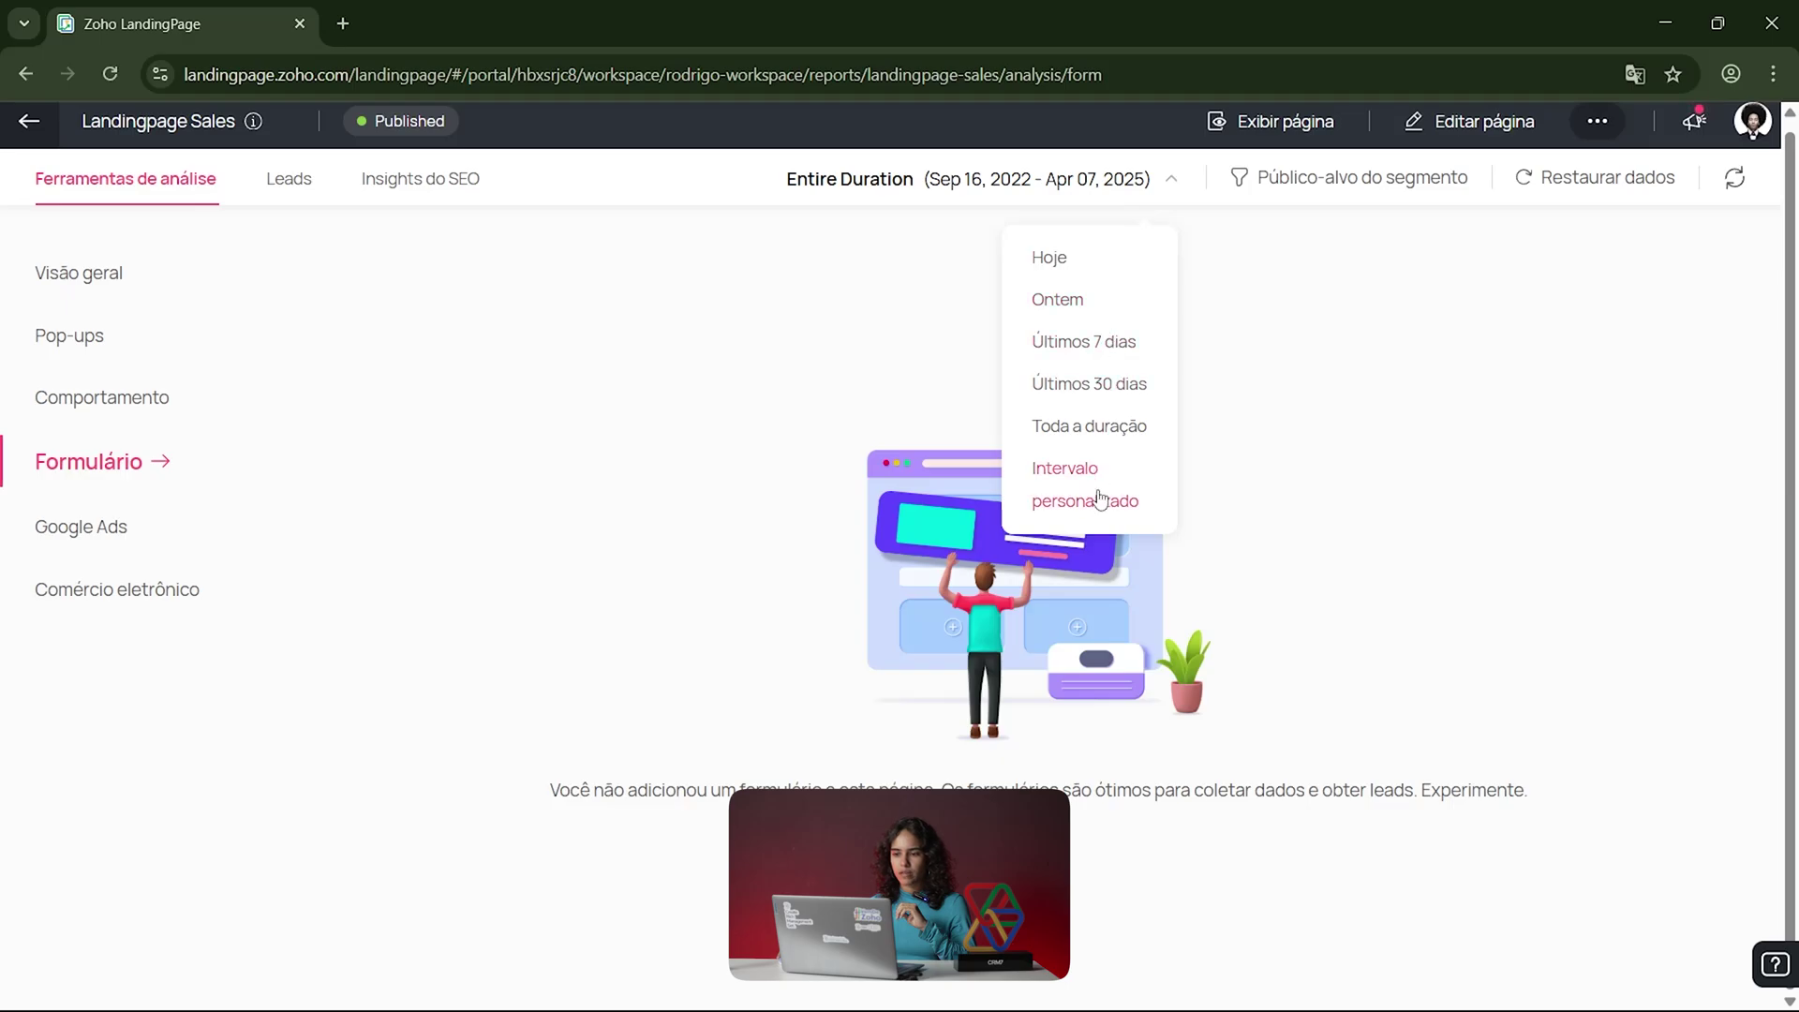
{"action": "left_click", "coordinate": [1088, 435]}
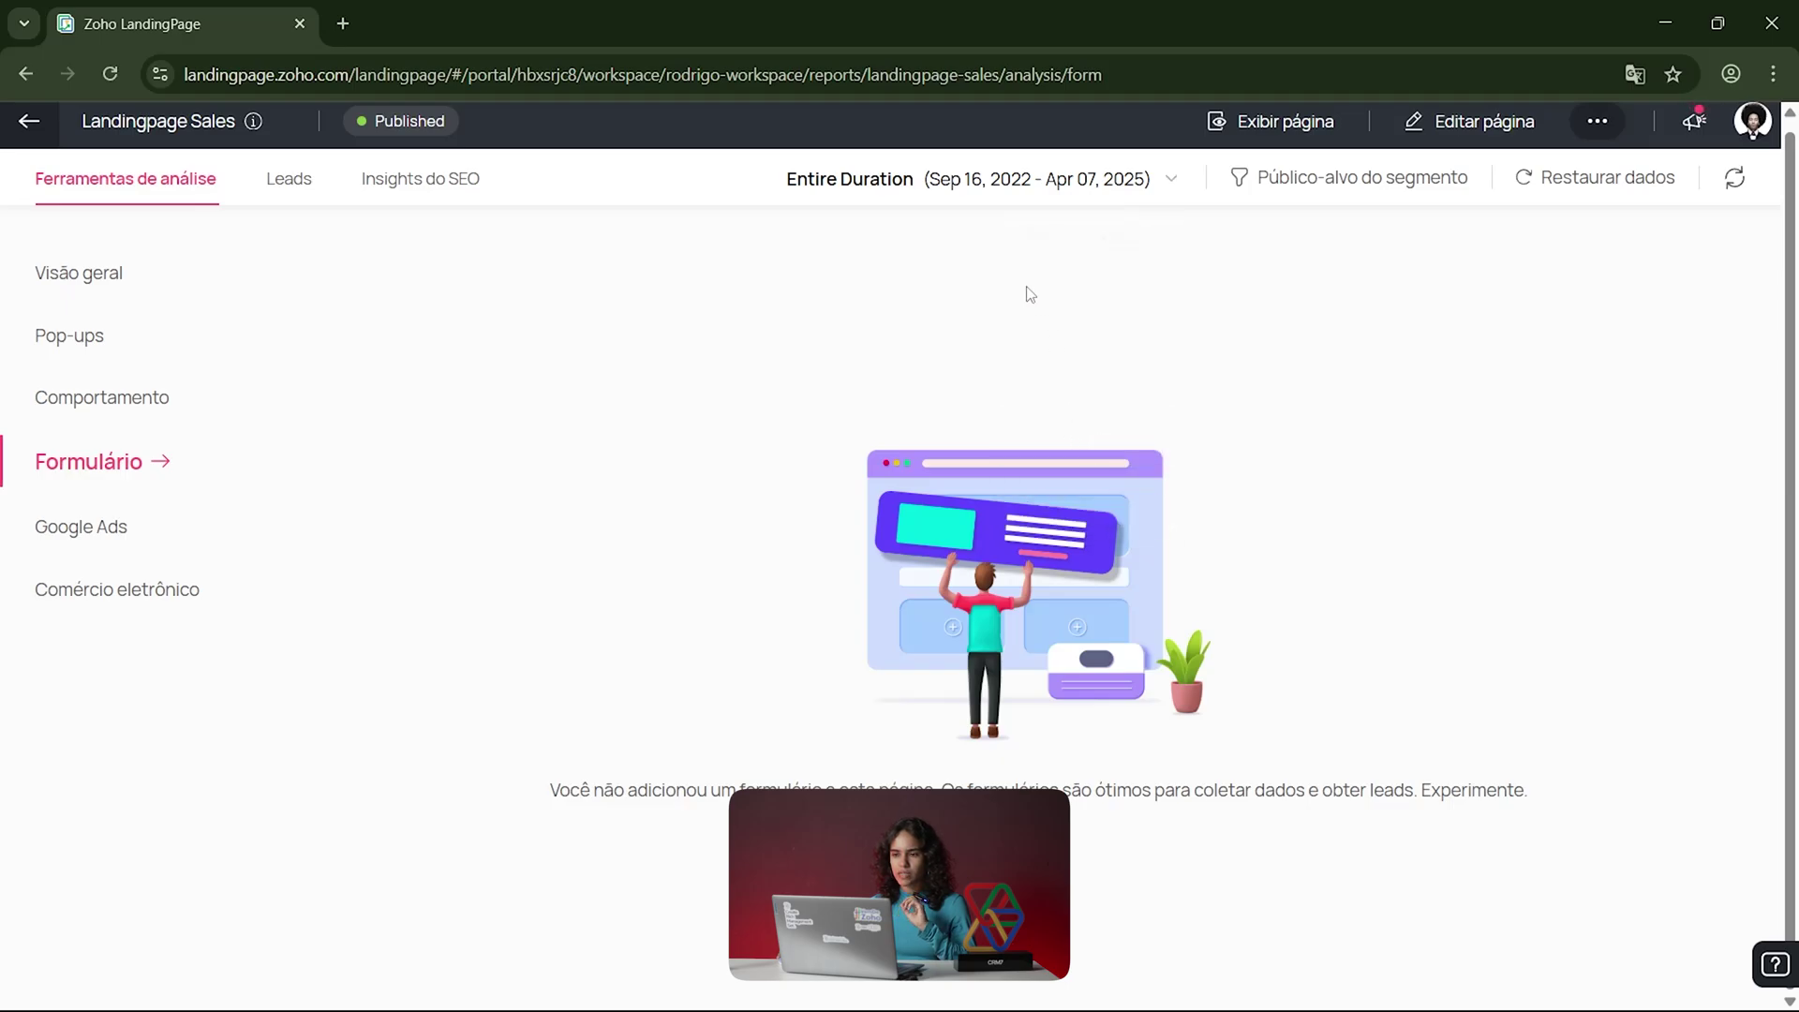
{"action": "left_click", "coordinate": [1077, 195]}
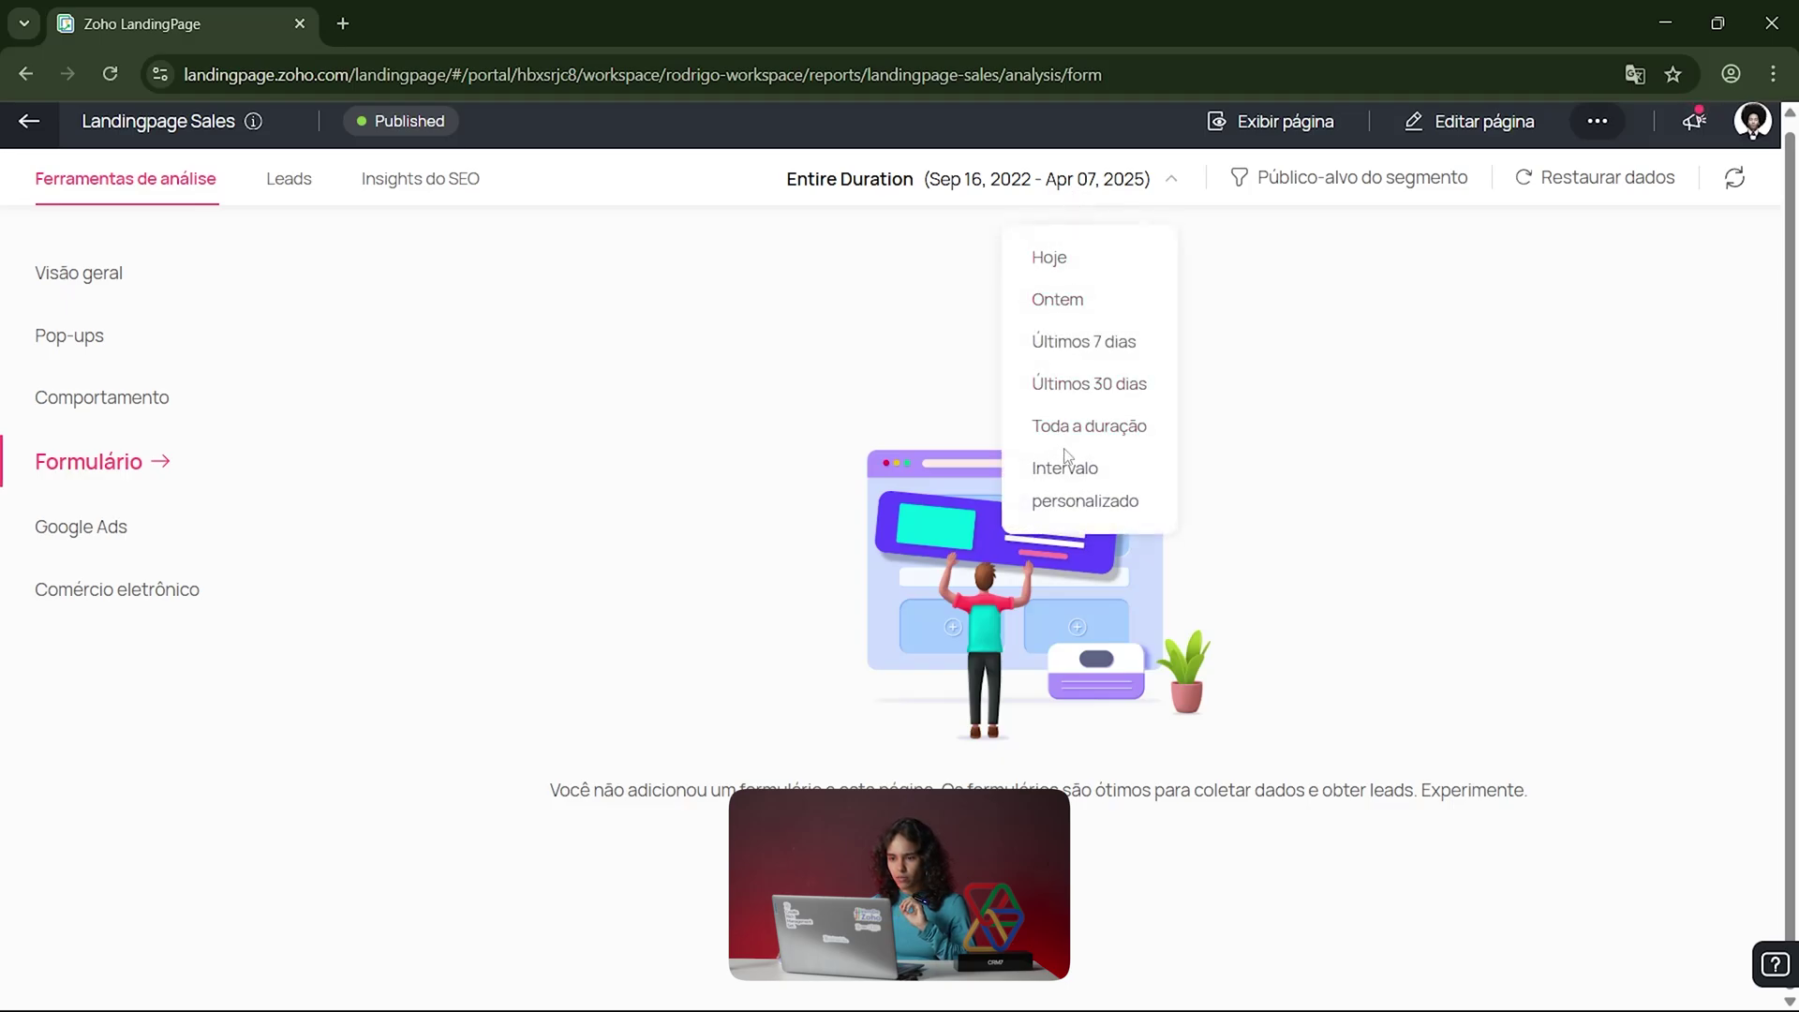
{"action": "left_click", "coordinate": [1080, 475]}
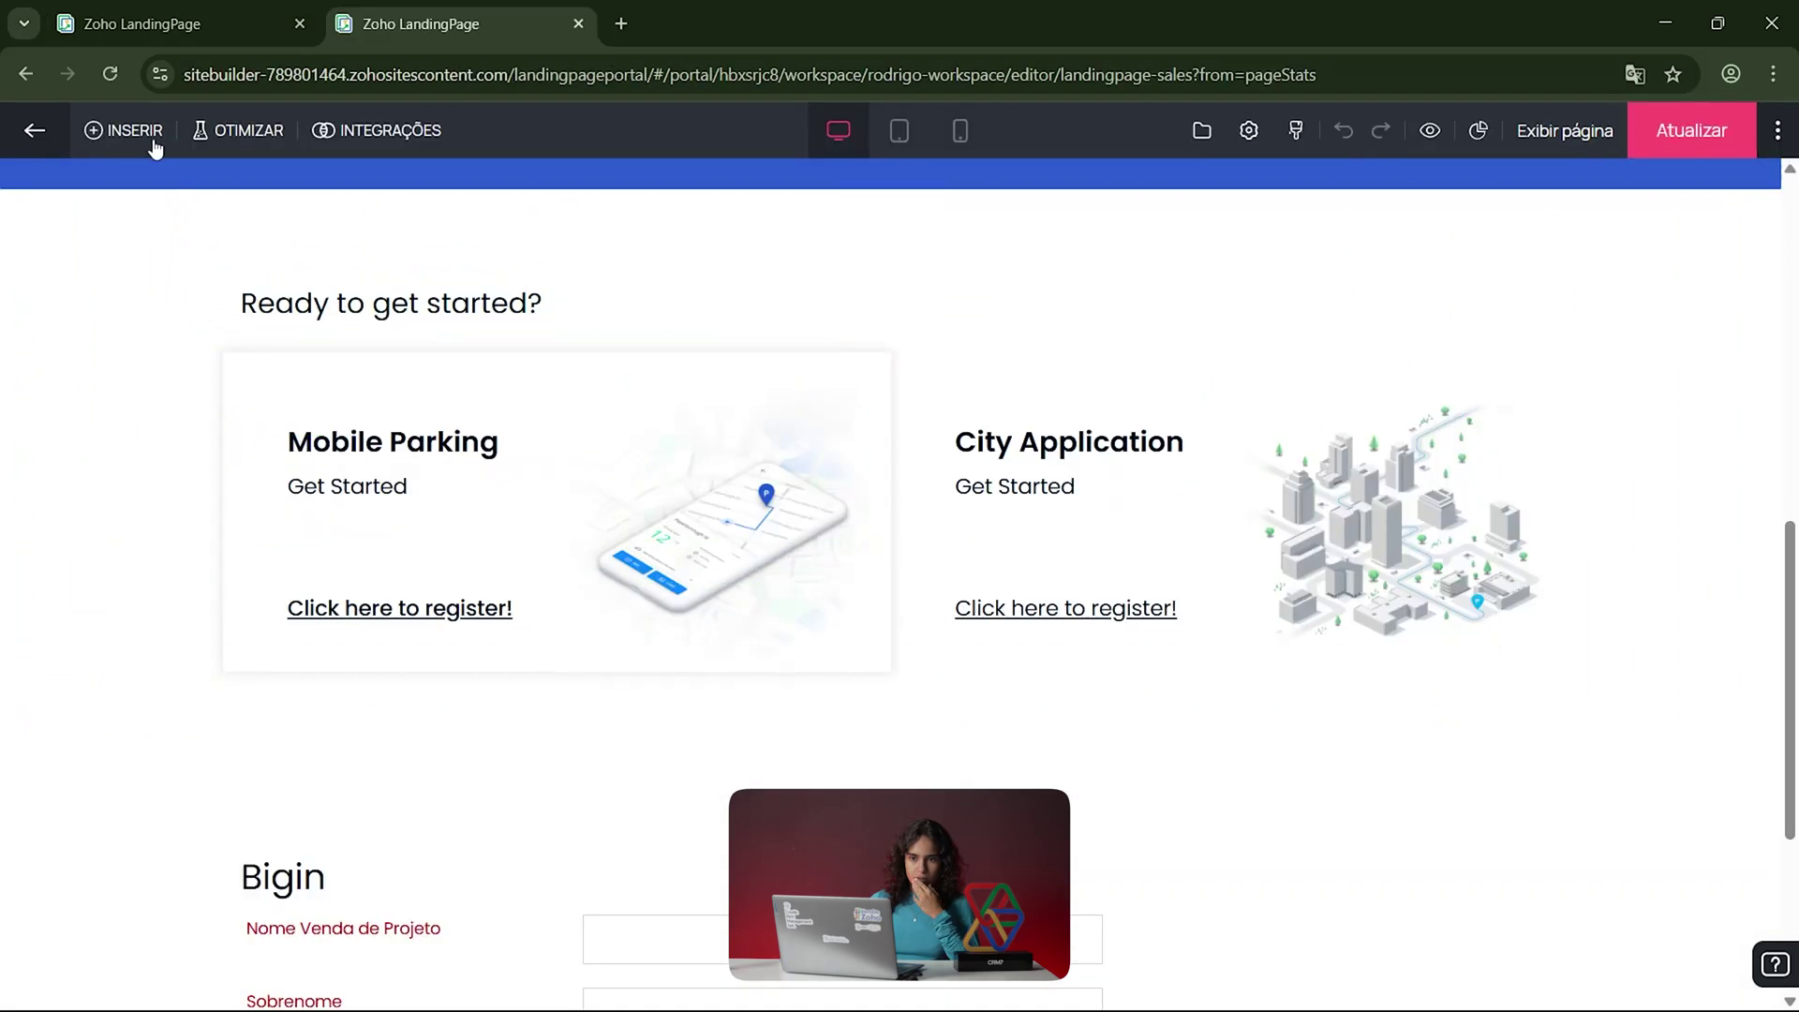
Step: Insert the ConnectLift Name/Email "Request a Demo" native form into the page
{"action": "left_click", "coordinate": [148, 136]}
{"action": "left_click", "coordinate": [50, 452]}
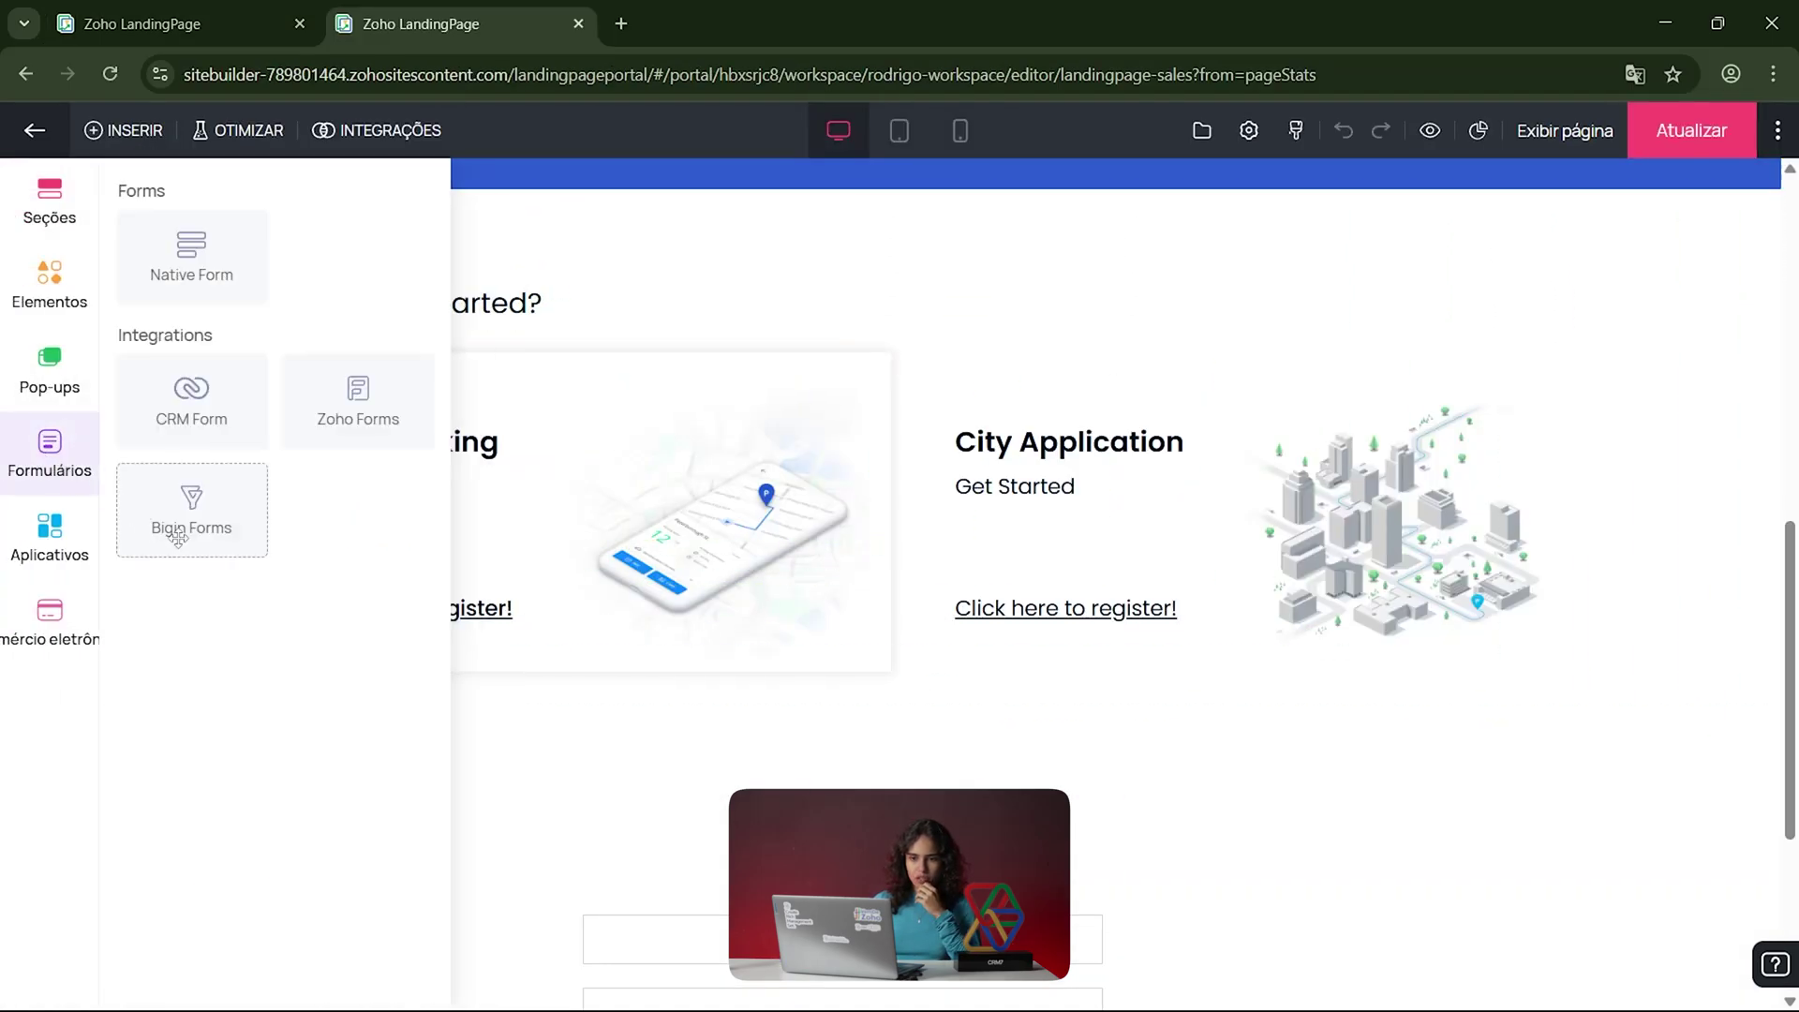
{"action": "left_click_drag", "start_coordinate": [189, 272], "coordinate": [661, 774]}
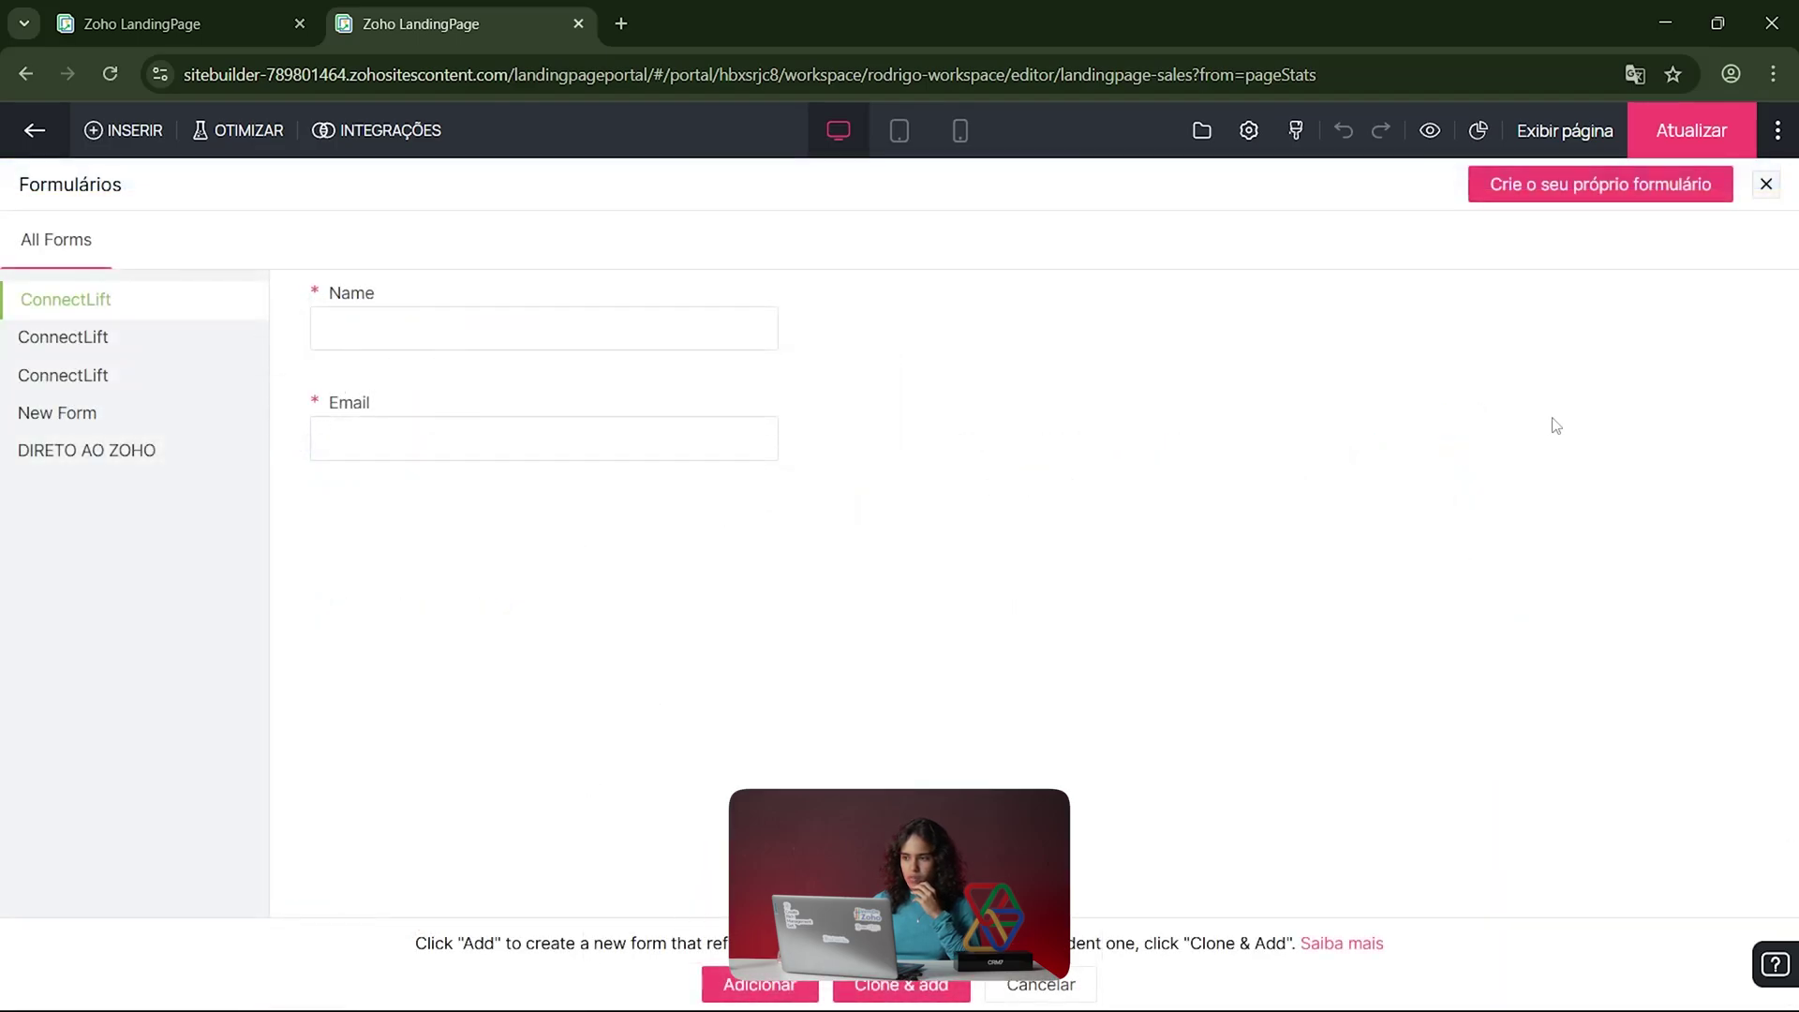
{"action": "left_click", "coordinate": [779, 986]}
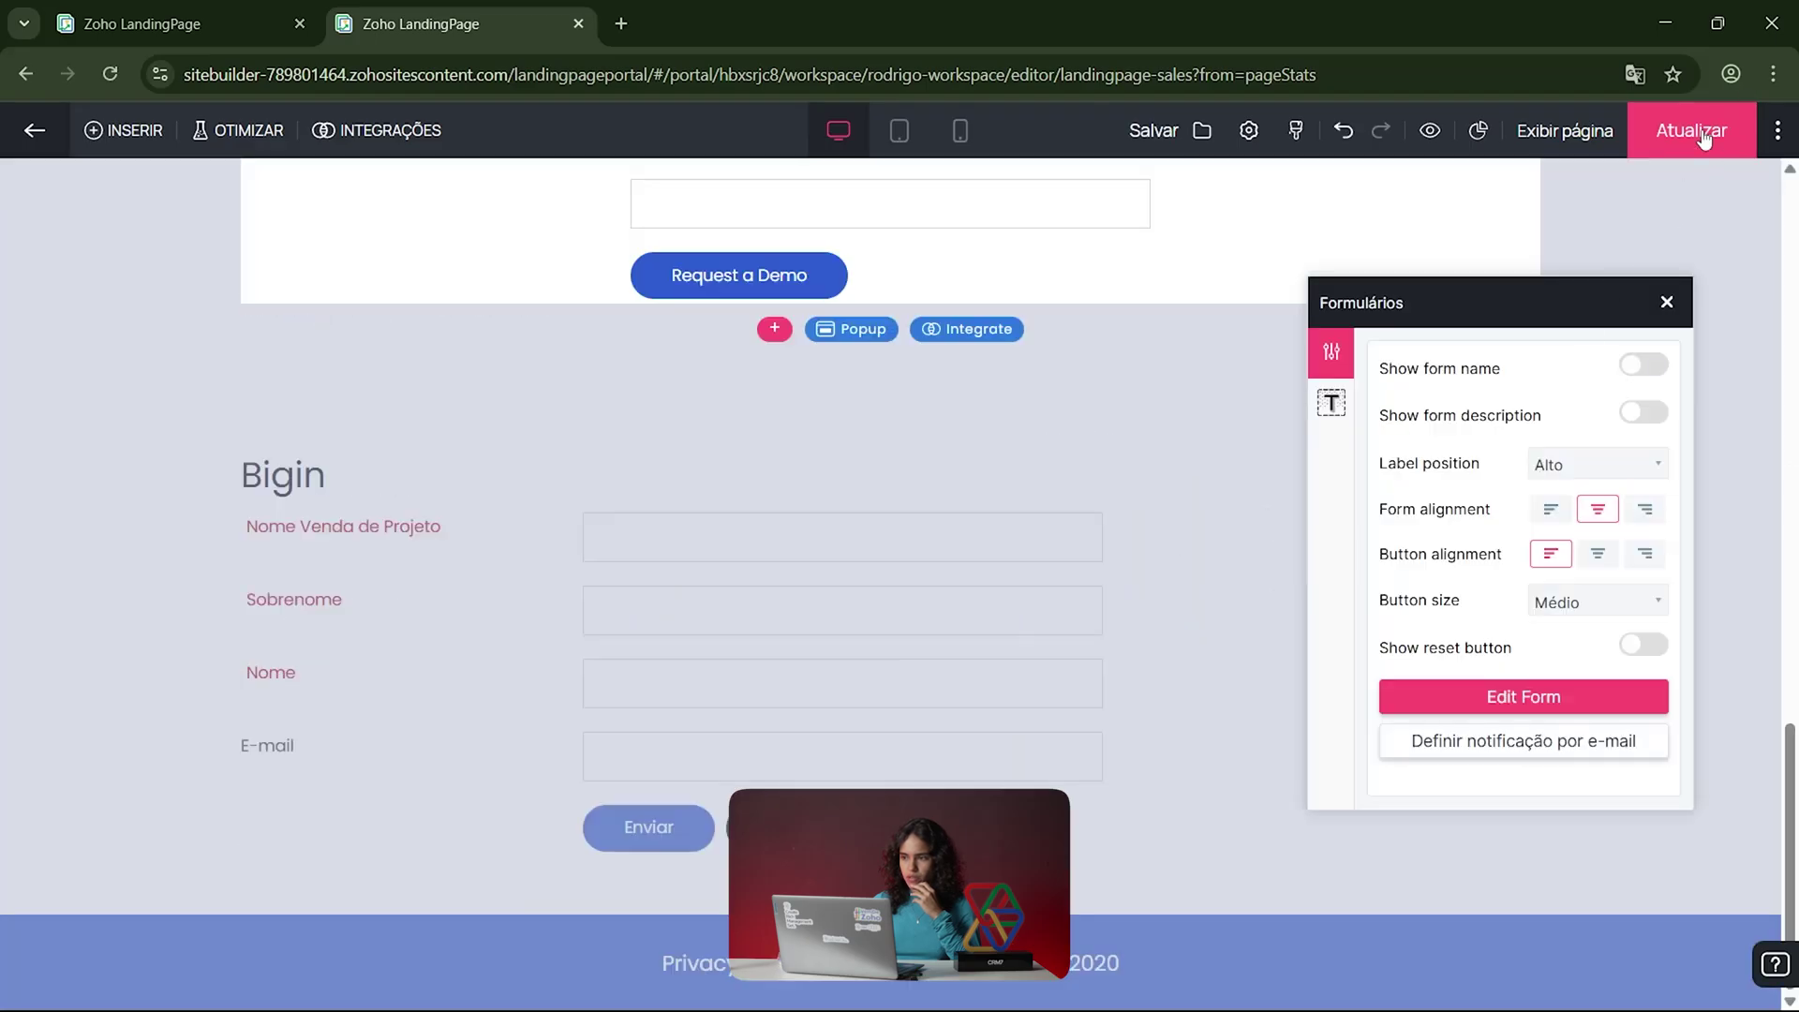
{"action": "left_click", "coordinate": [1666, 302]}
Step: Republish the page with Atualizar and copy its live link for a new tab
{"action": "left_click", "coordinate": [1691, 131]}
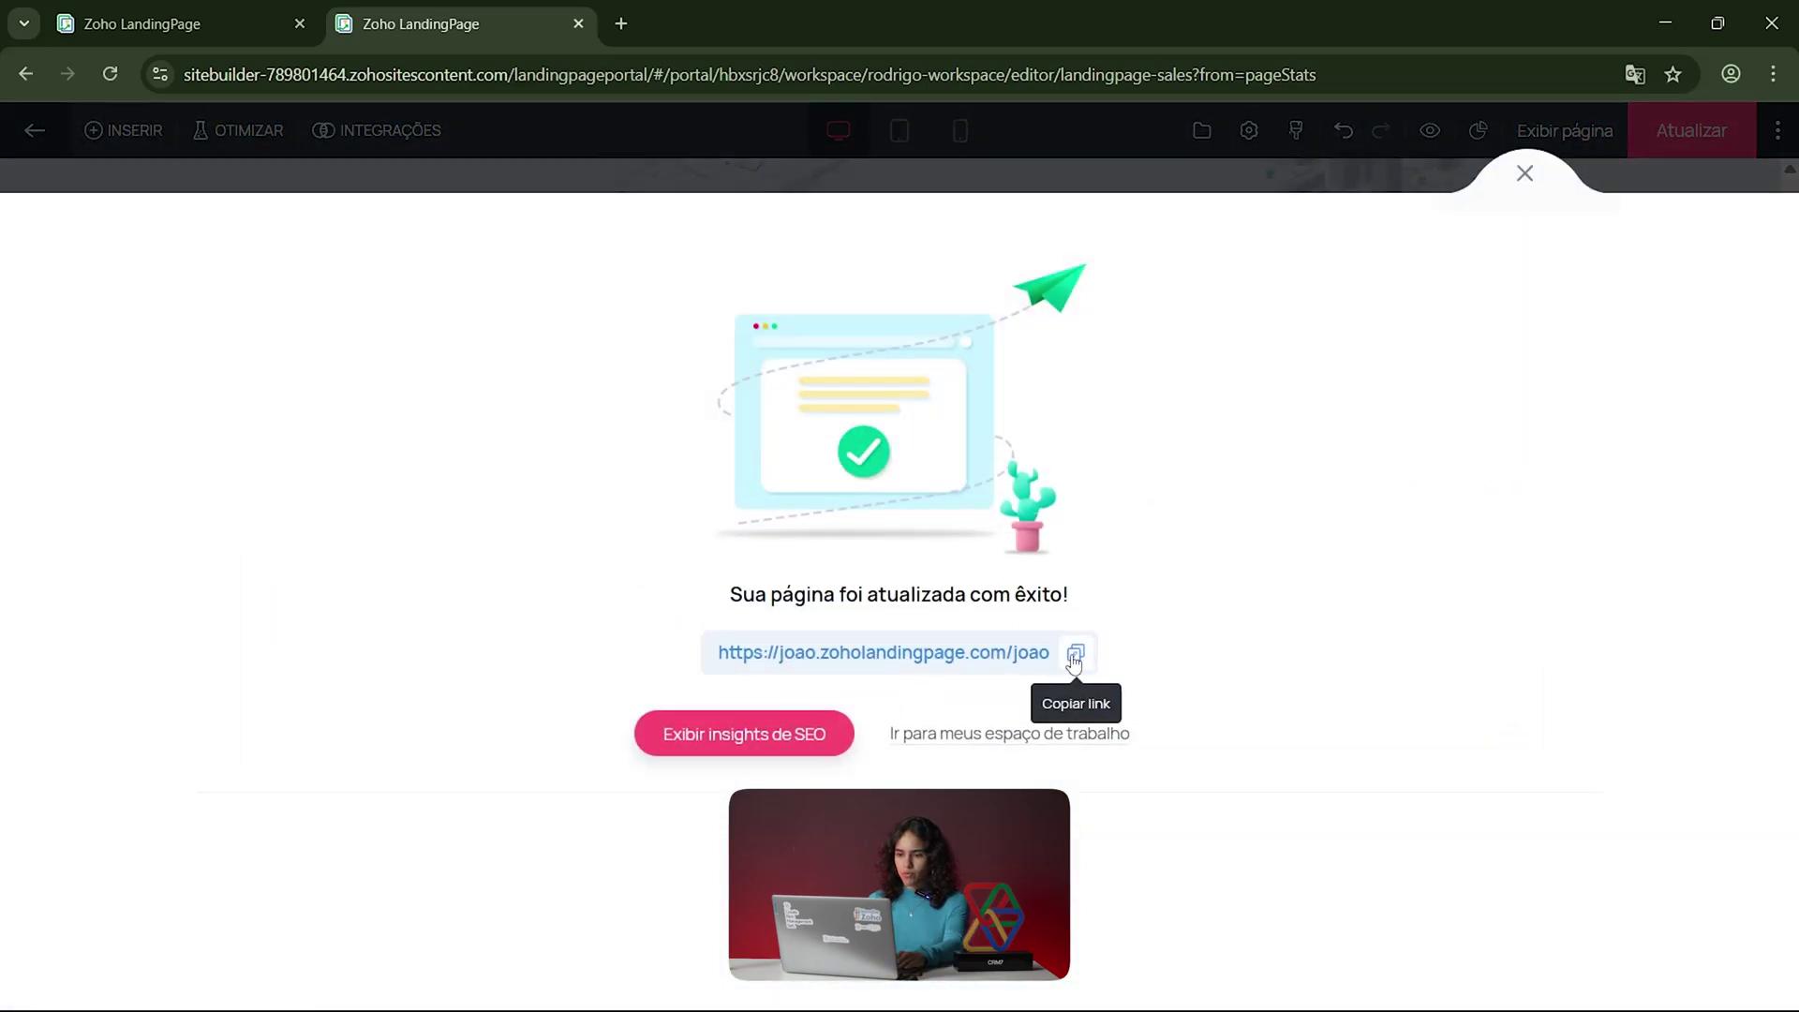
{"action": "left_click", "coordinate": [1076, 653]}
{"action": "left_click", "coordinate": [632, 26]}
Step: Load the published landing page from the copied link and scroll to its form
{"action": "key", "text": "ctrl+v"}
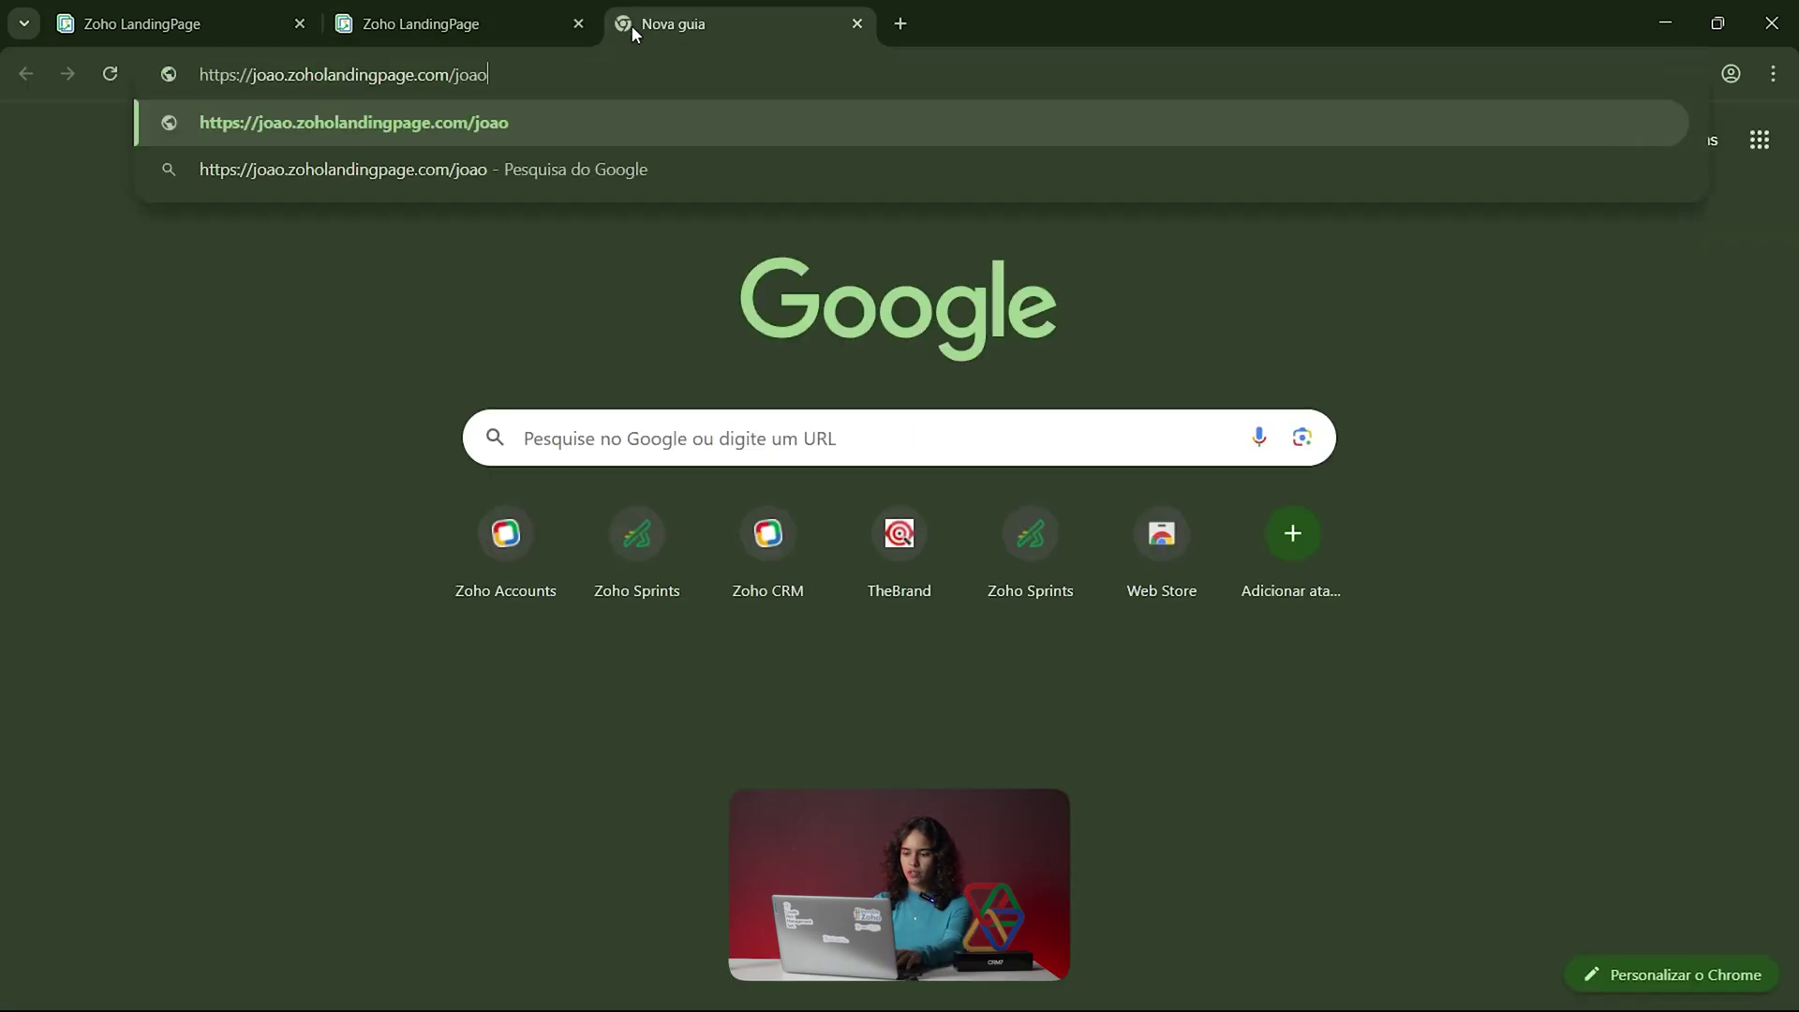
{"action": "key", "text": "Return"}
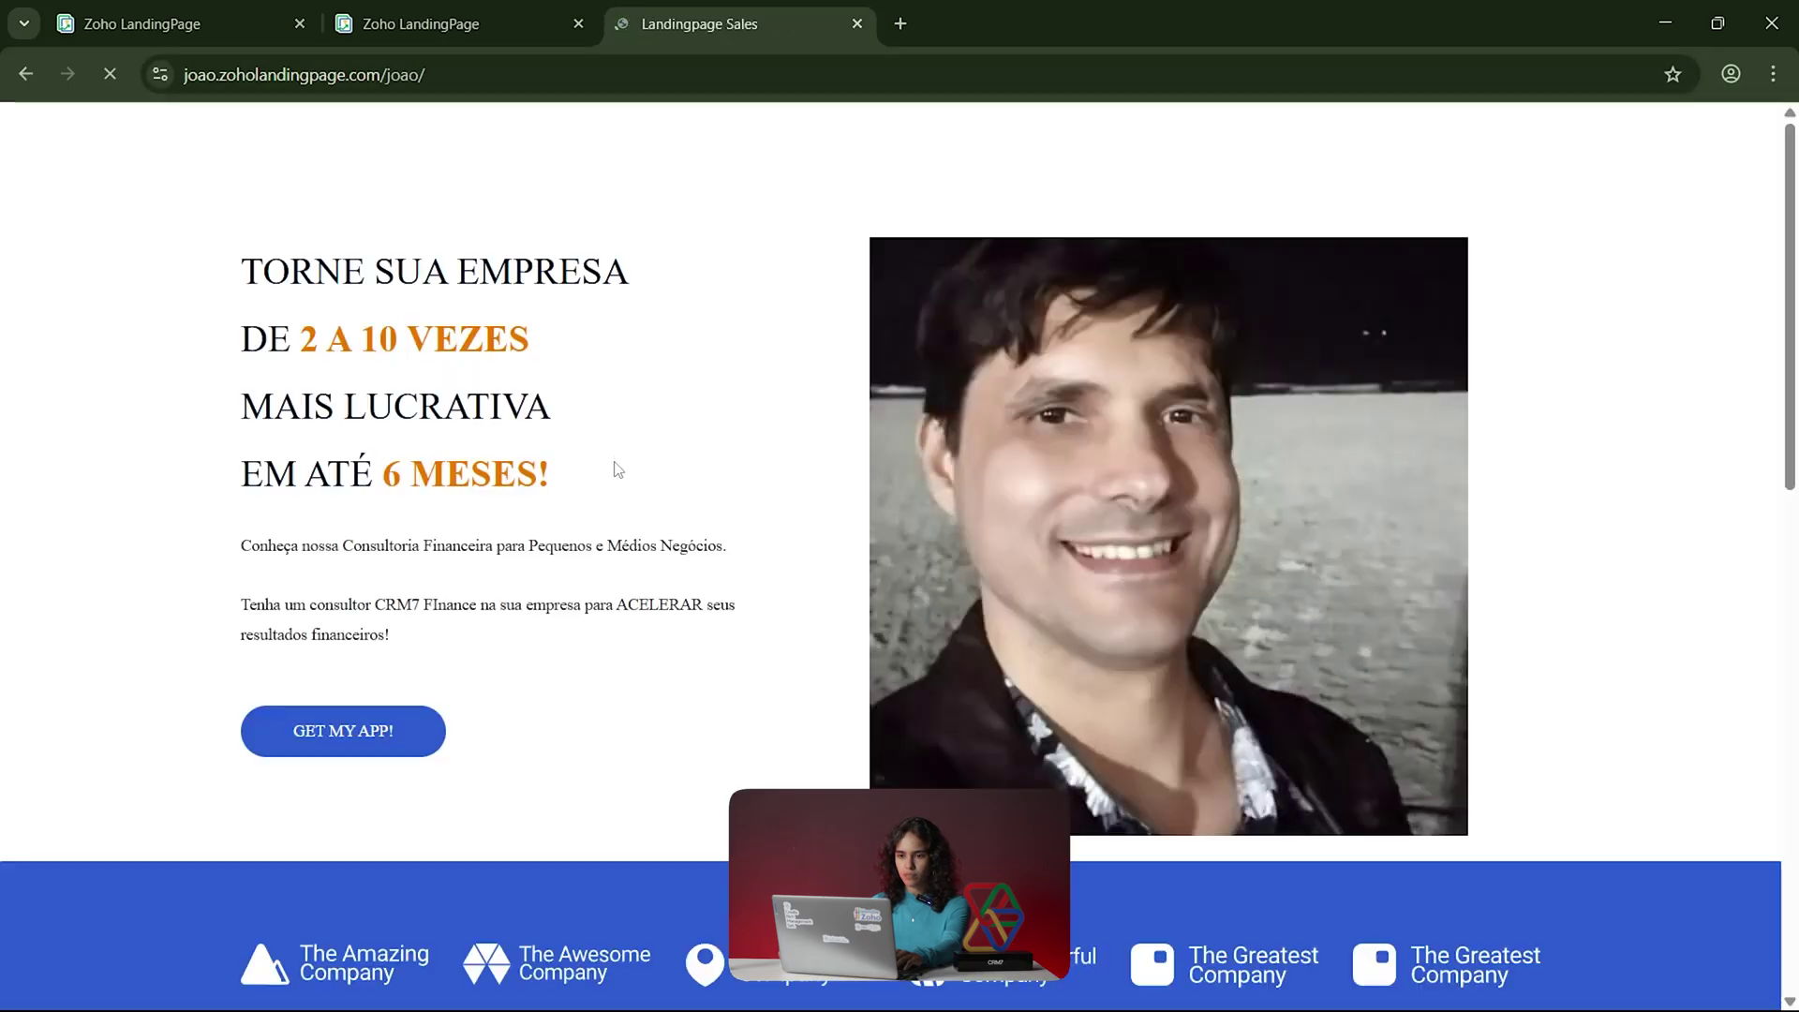
{"action": "scroll", "coordinate": [614, 466], "scroll_direction": "down", "scroll_amount": 20}
Step: Submit a test demo request with a name and e-mail address, then return to the editor
{"action": "left_click", "coordinate": [716, 520]}
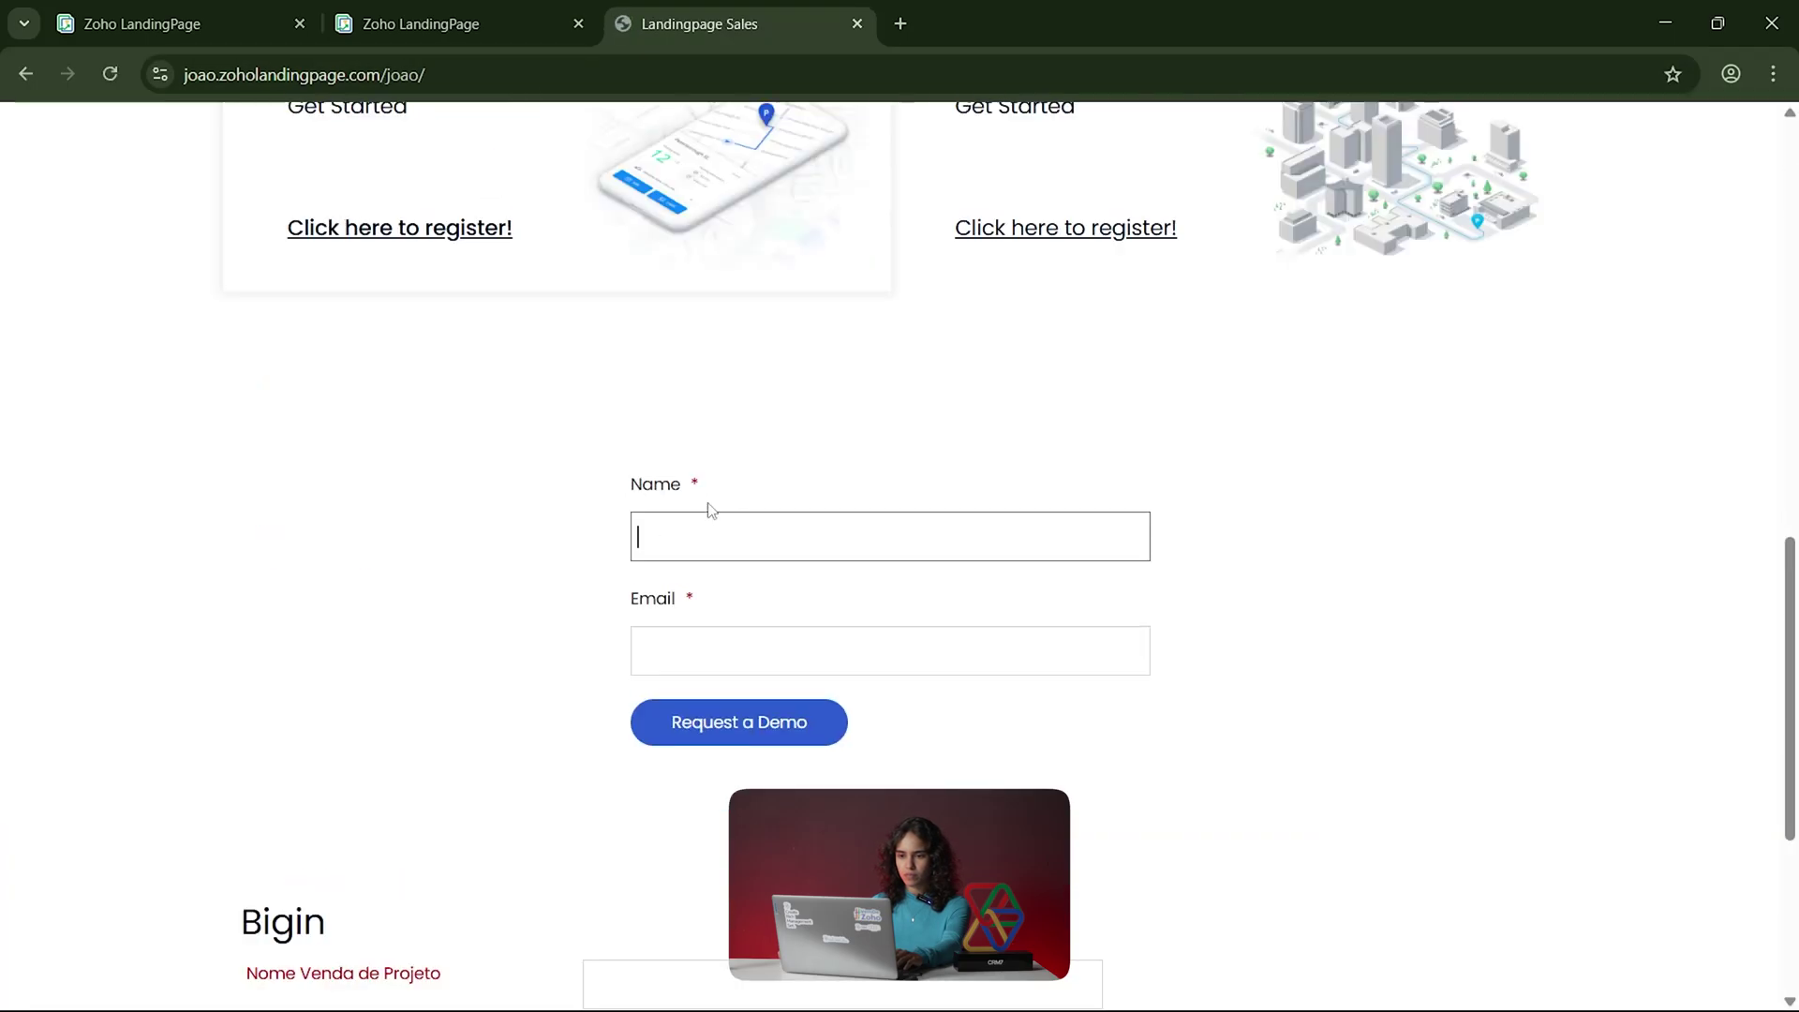
{"action": "type", "text": "beatr"}
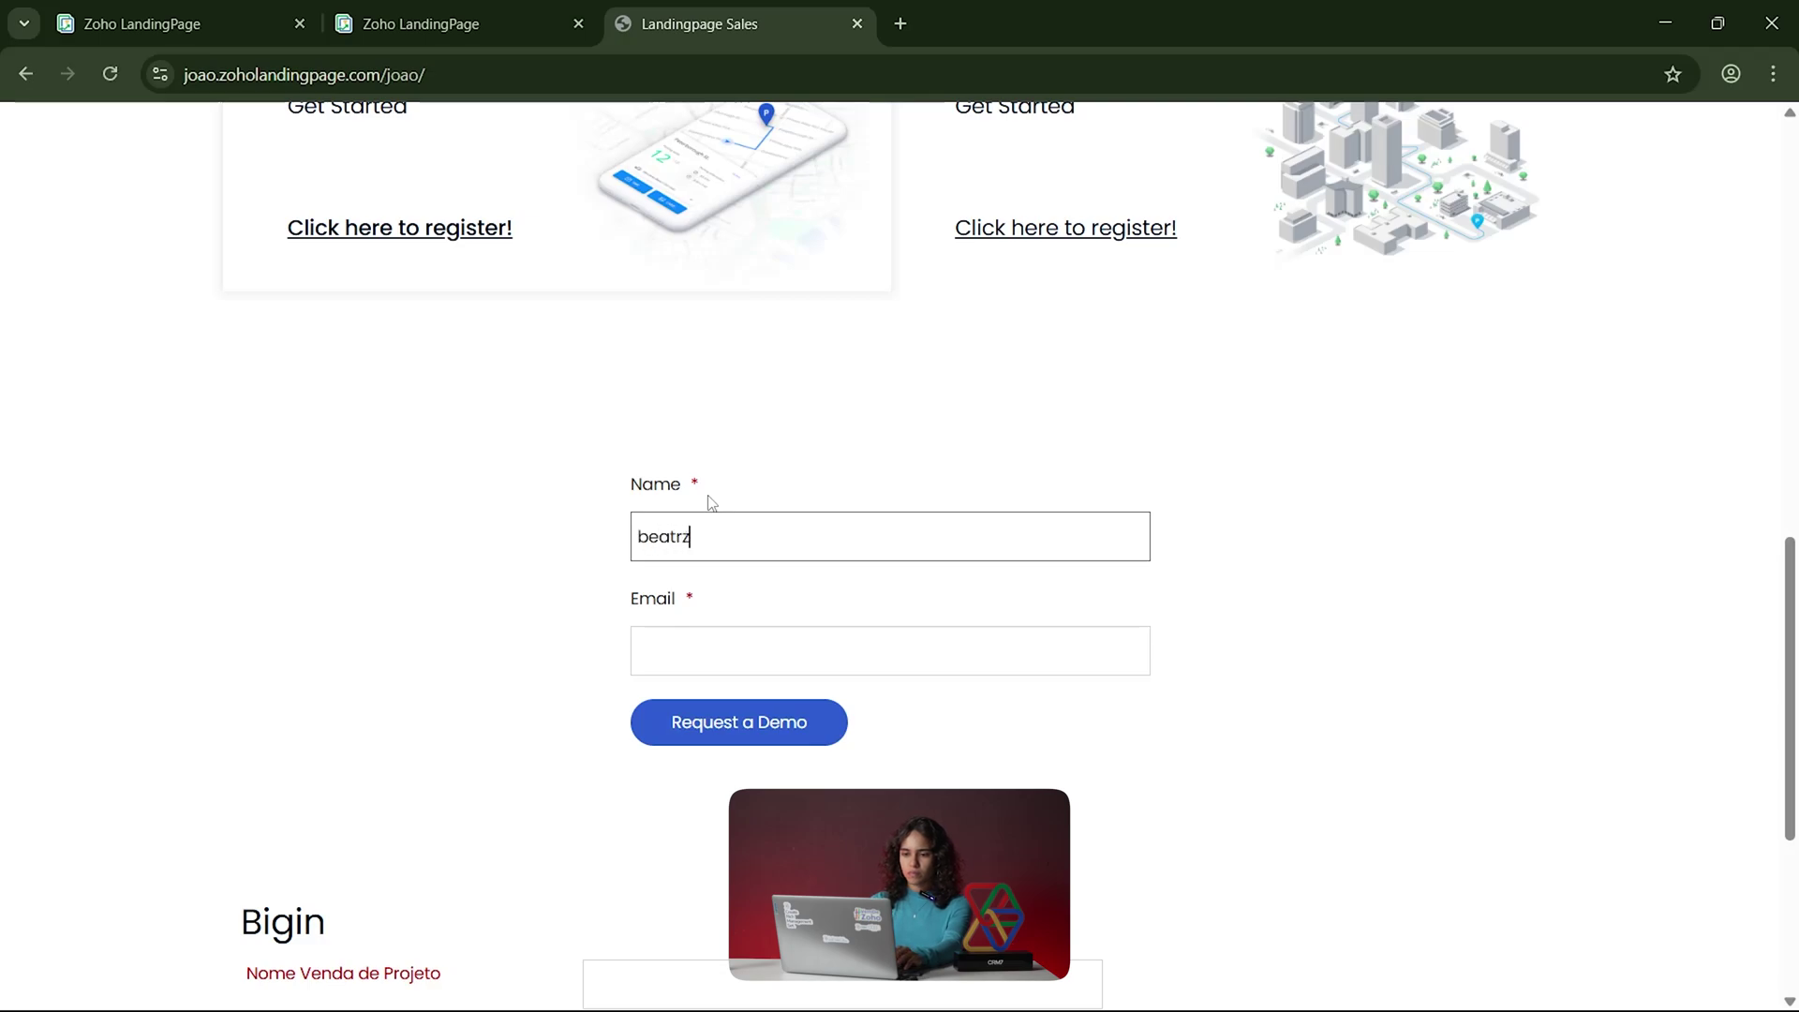
{"action": "type", "text": "iz"}
{"action": "key", "text": "Tab"}
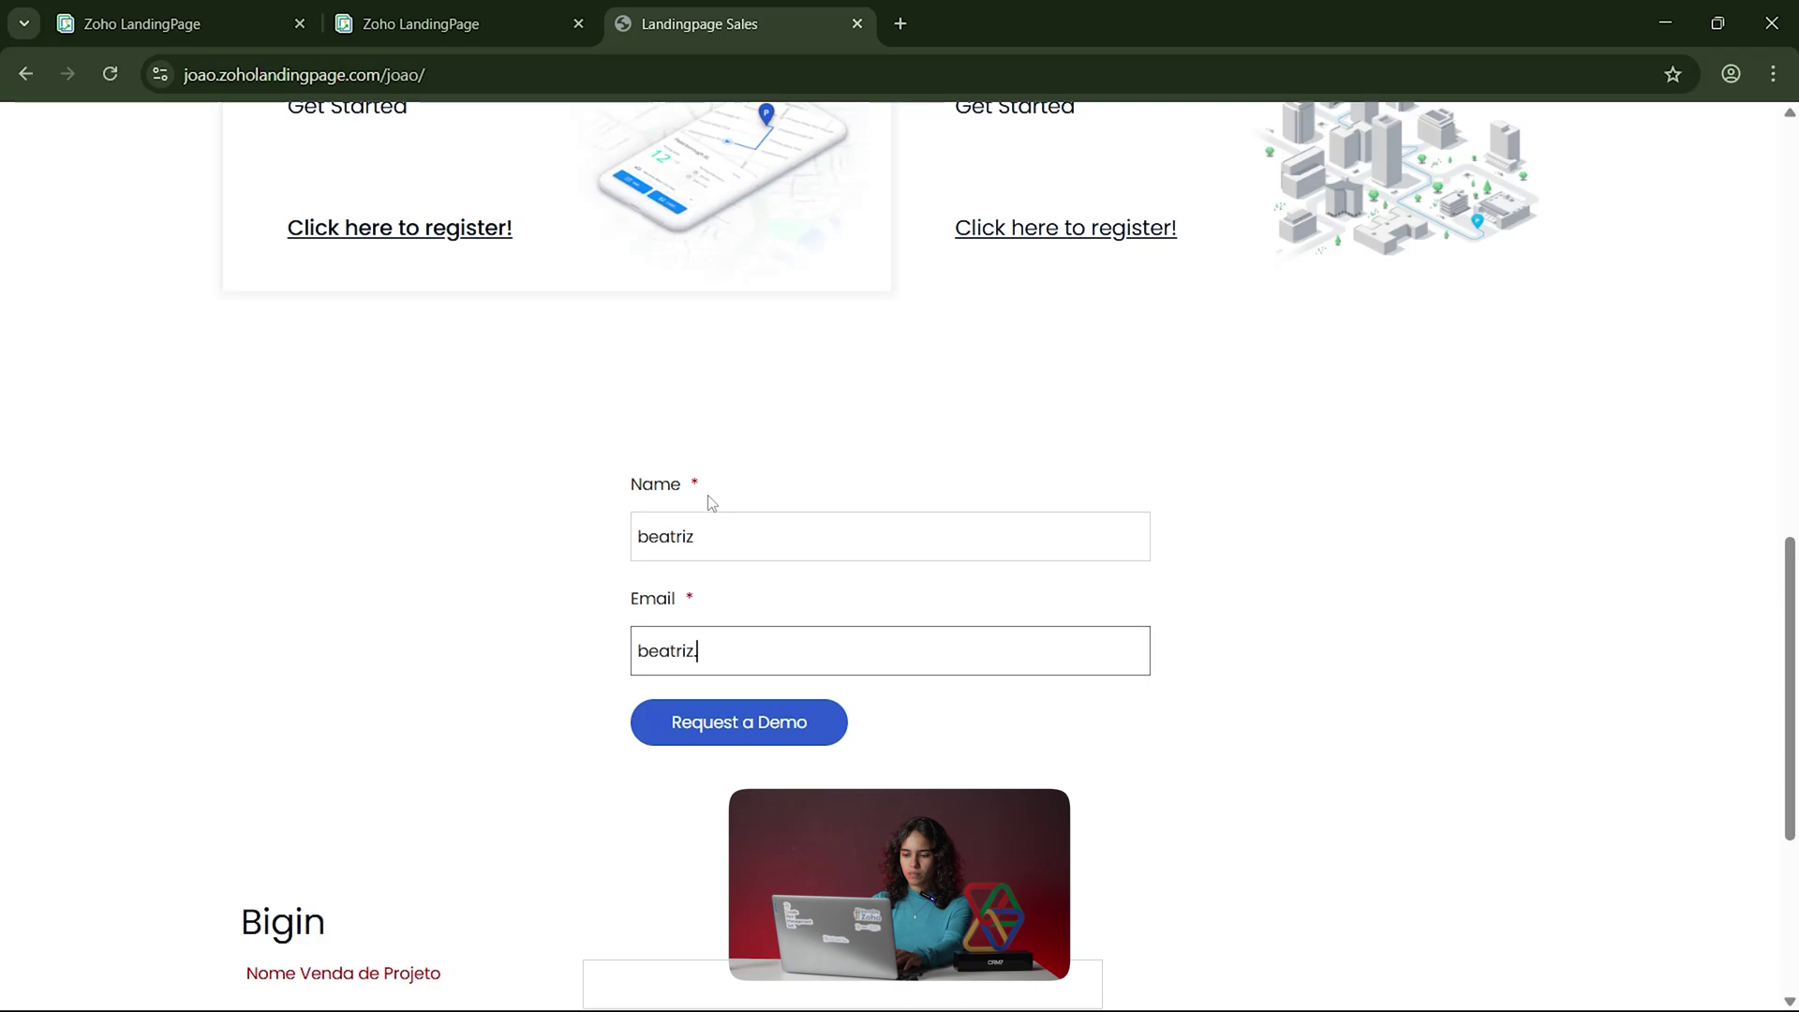
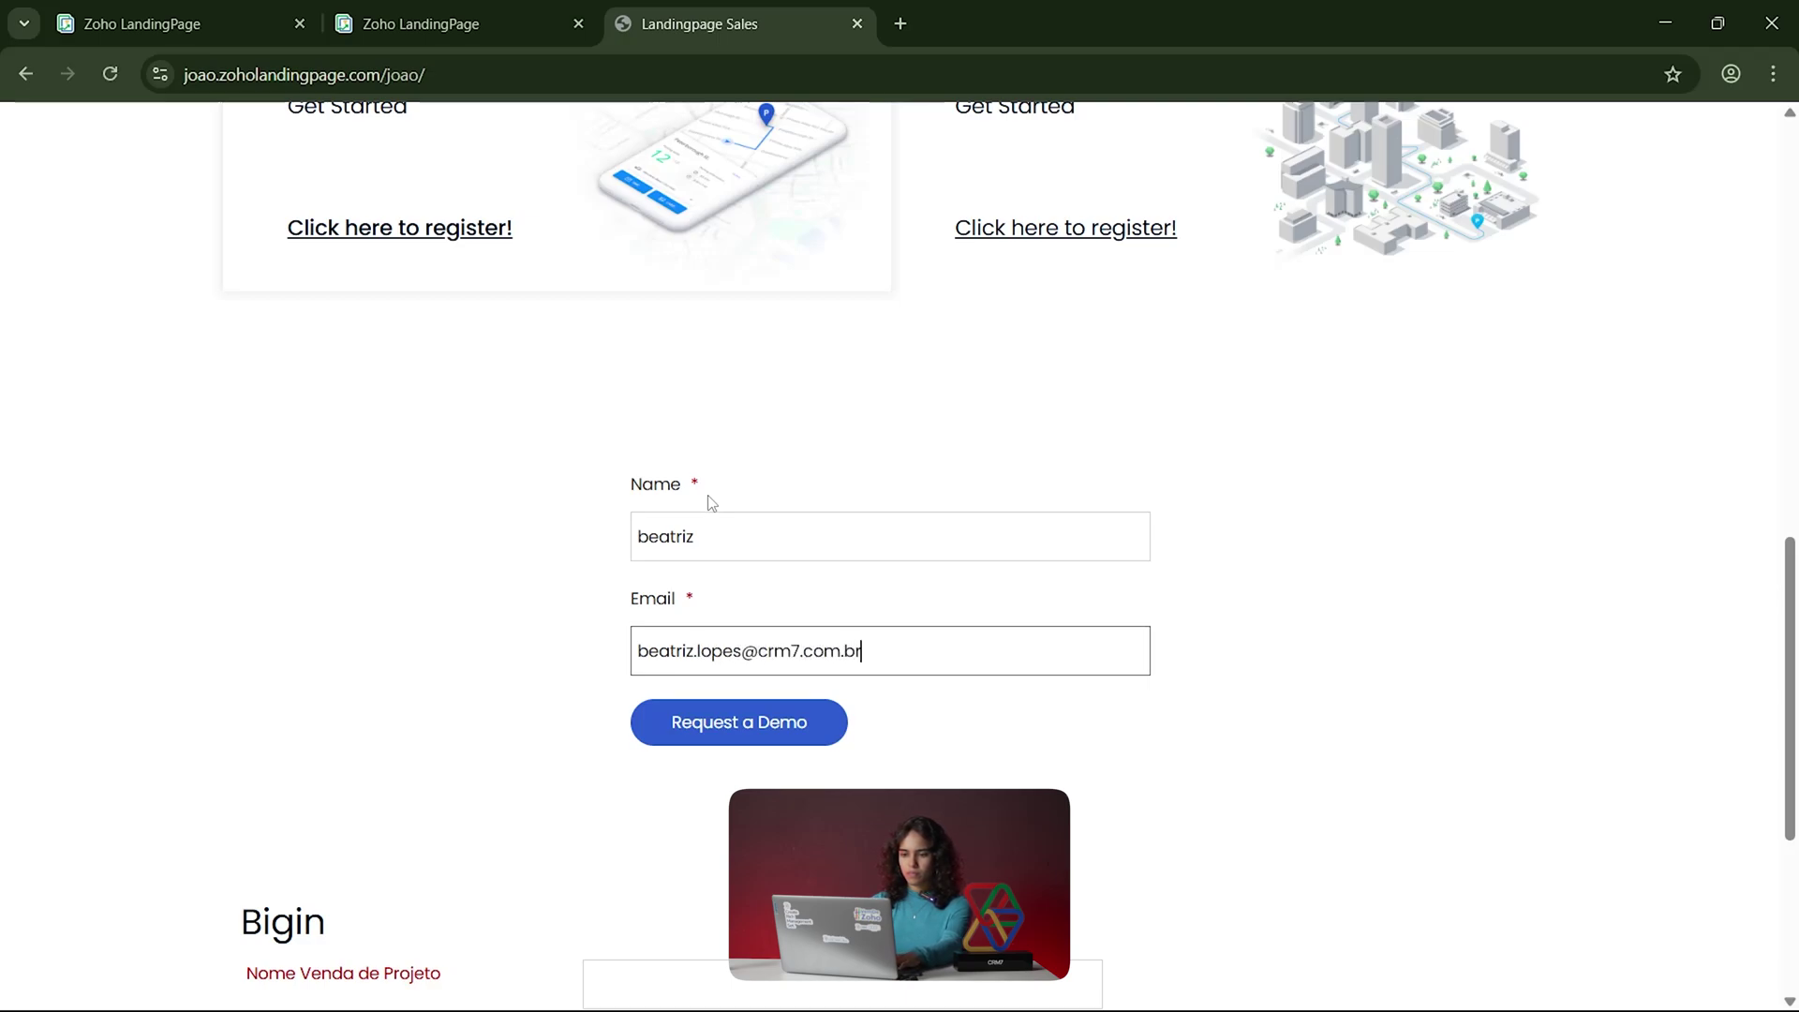
{"action": "key", "text": "Return"}
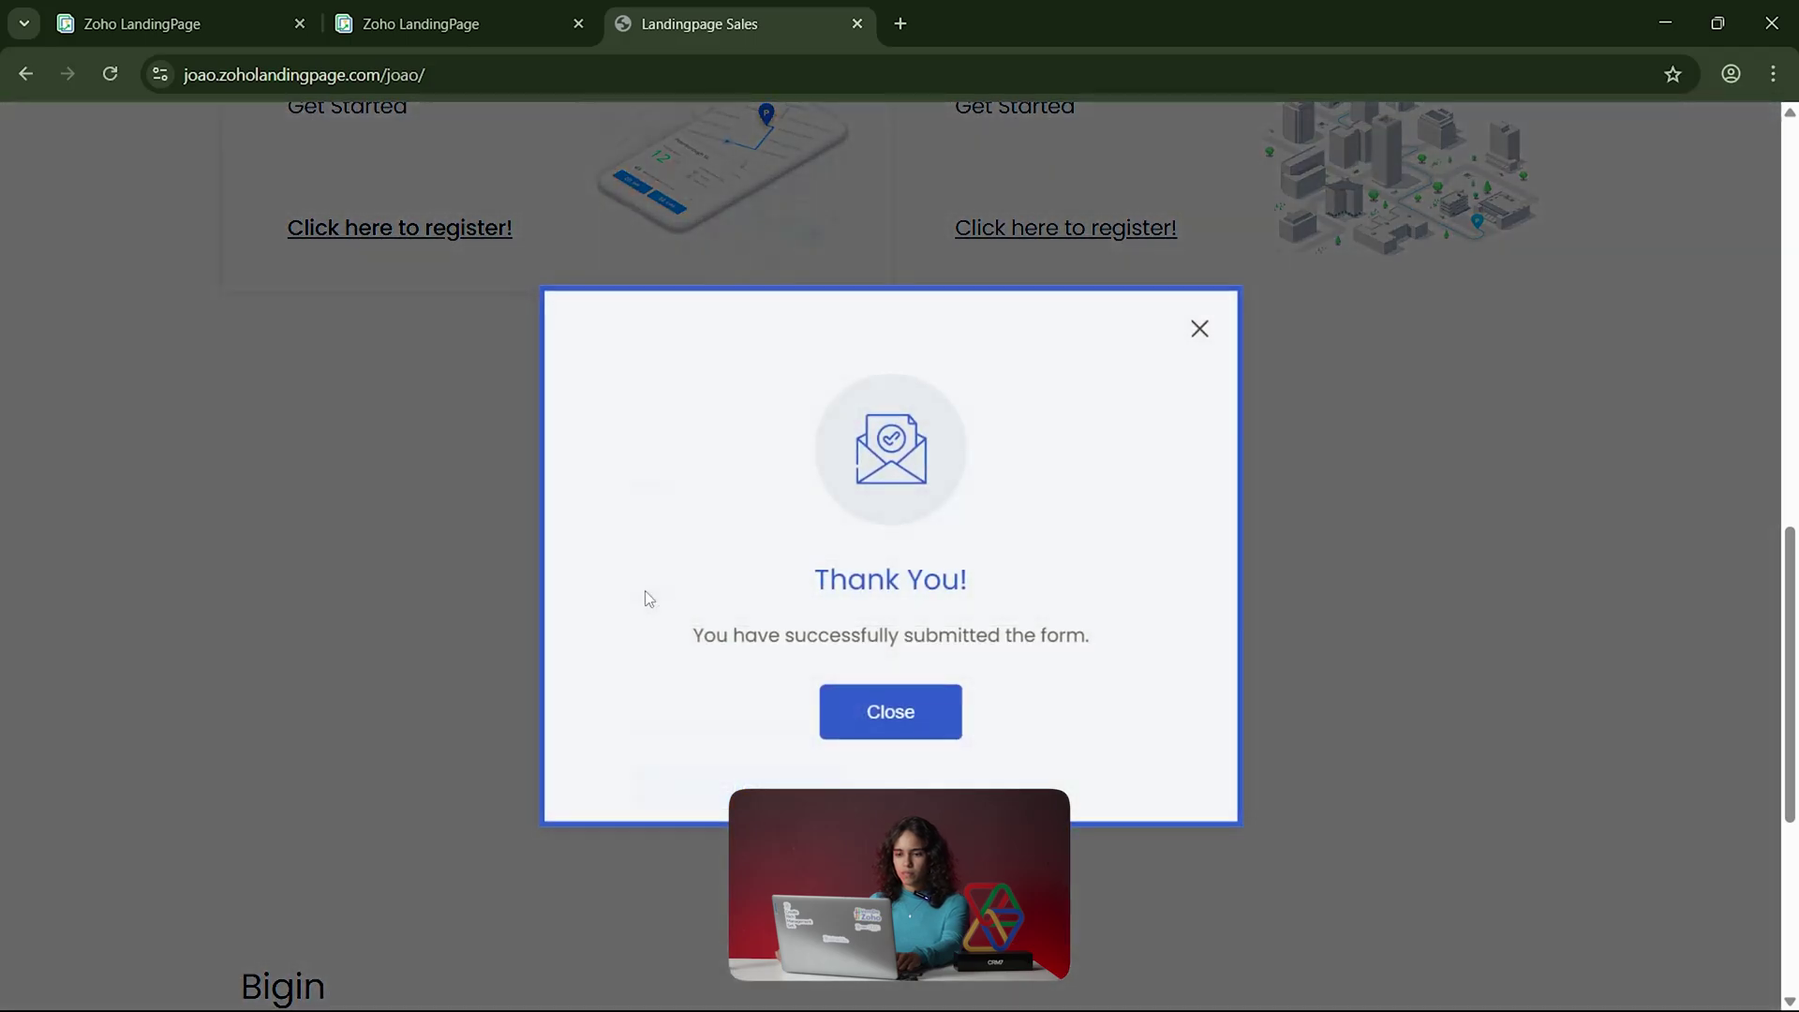
{"action": "left_click", "coordinate": [902, 727]}
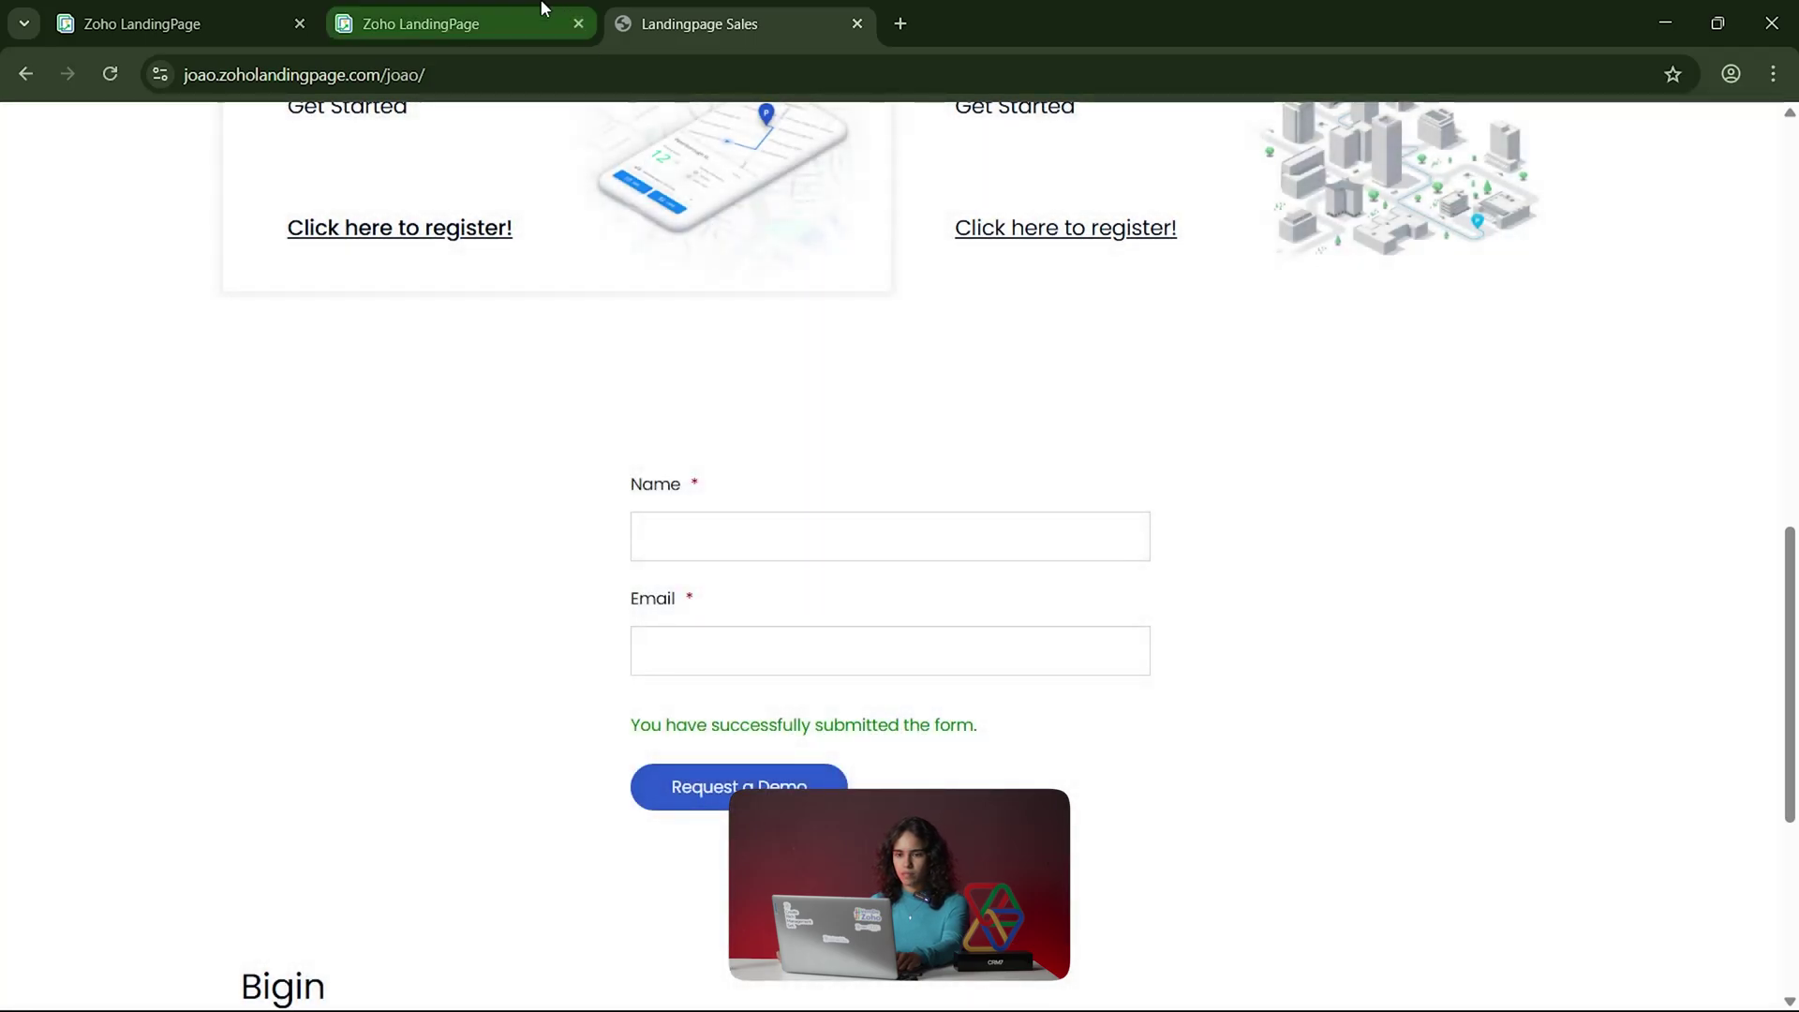
{"action": "left_click", "coordinate": [539, 17]}
{"action": "left_click", "coordinate": [1525, 173]}
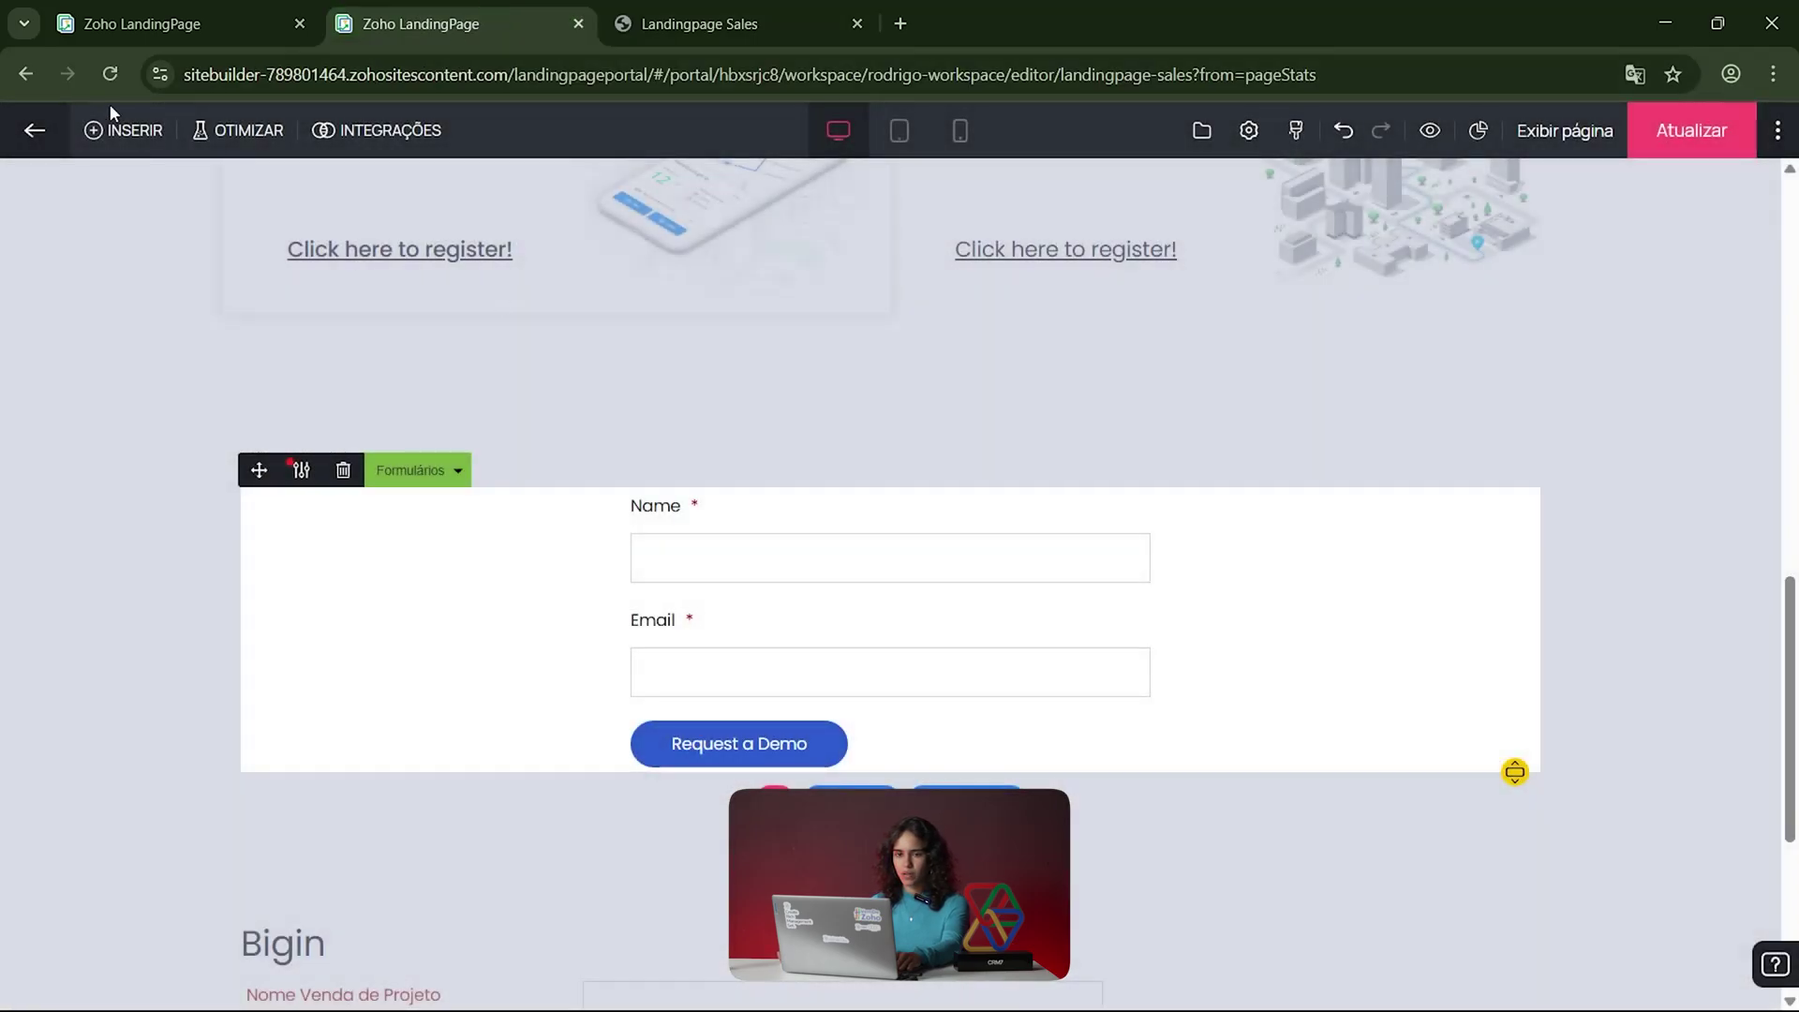
Step: Open the page's Formulário form report over the Entire Duration range
{"action": "left_click", "coordinate": [34, 130]}
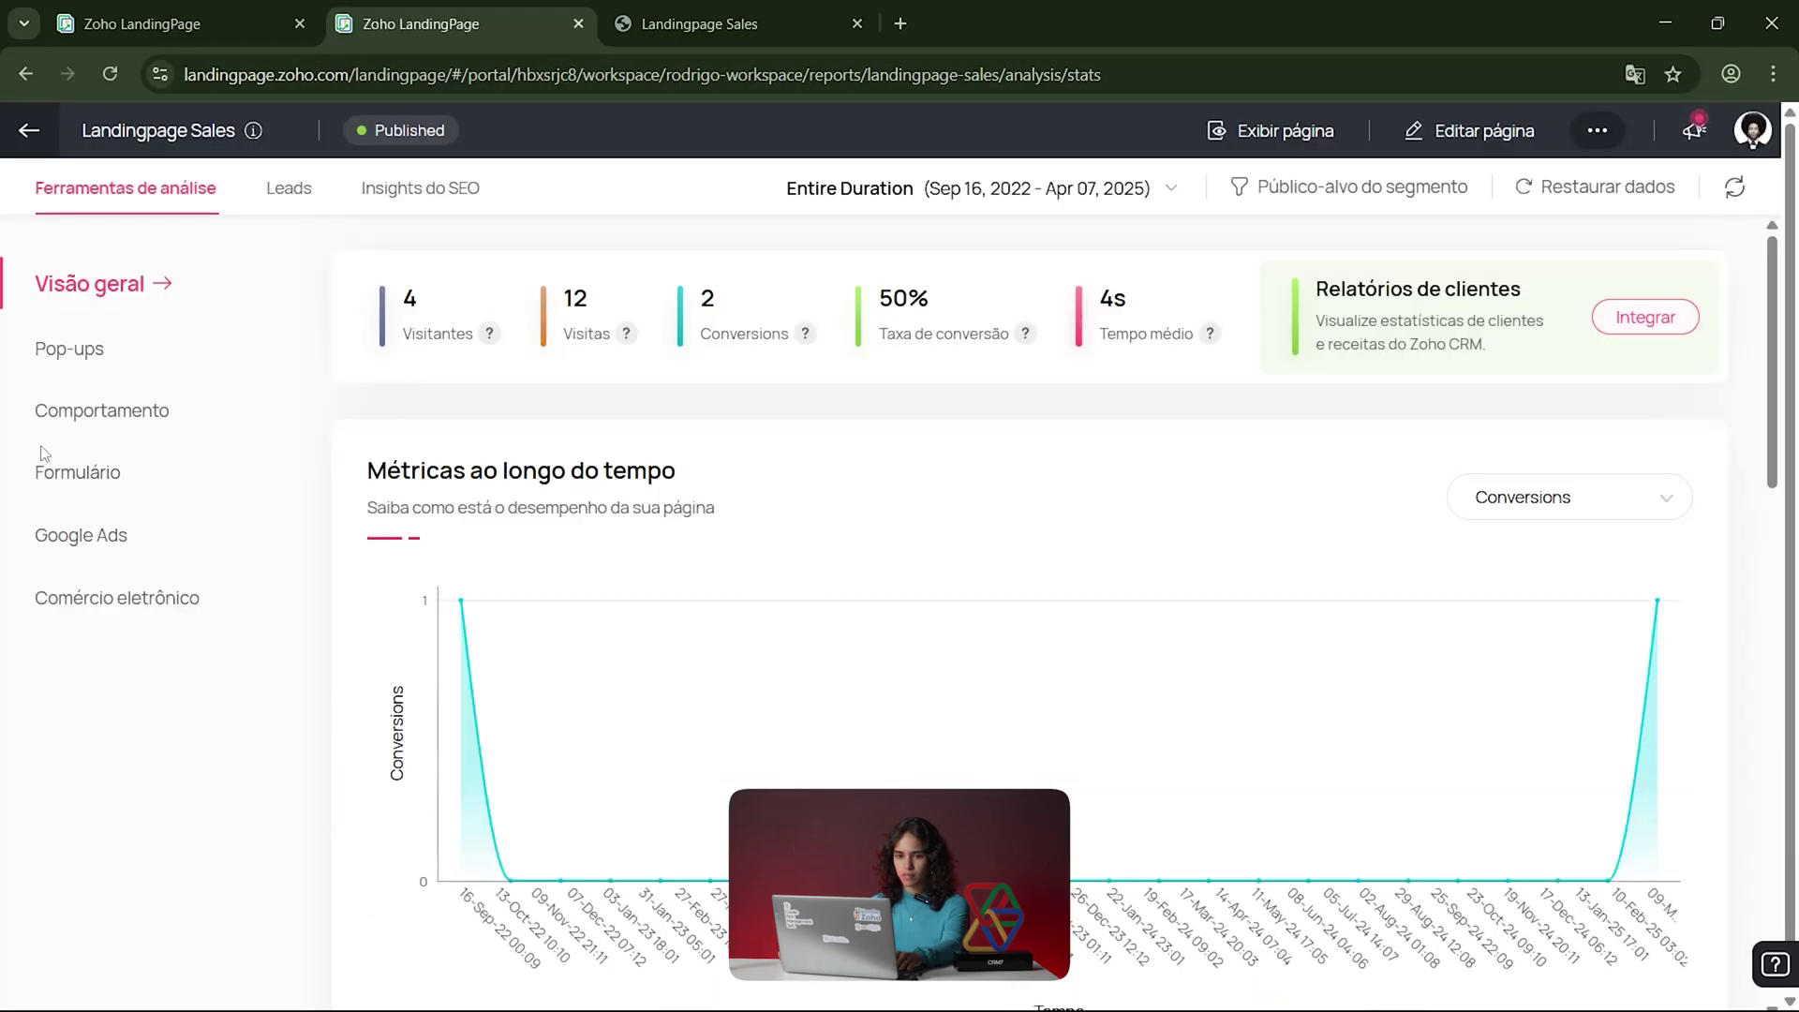
{"action": "left_click", "coordinate": [74, 482]}
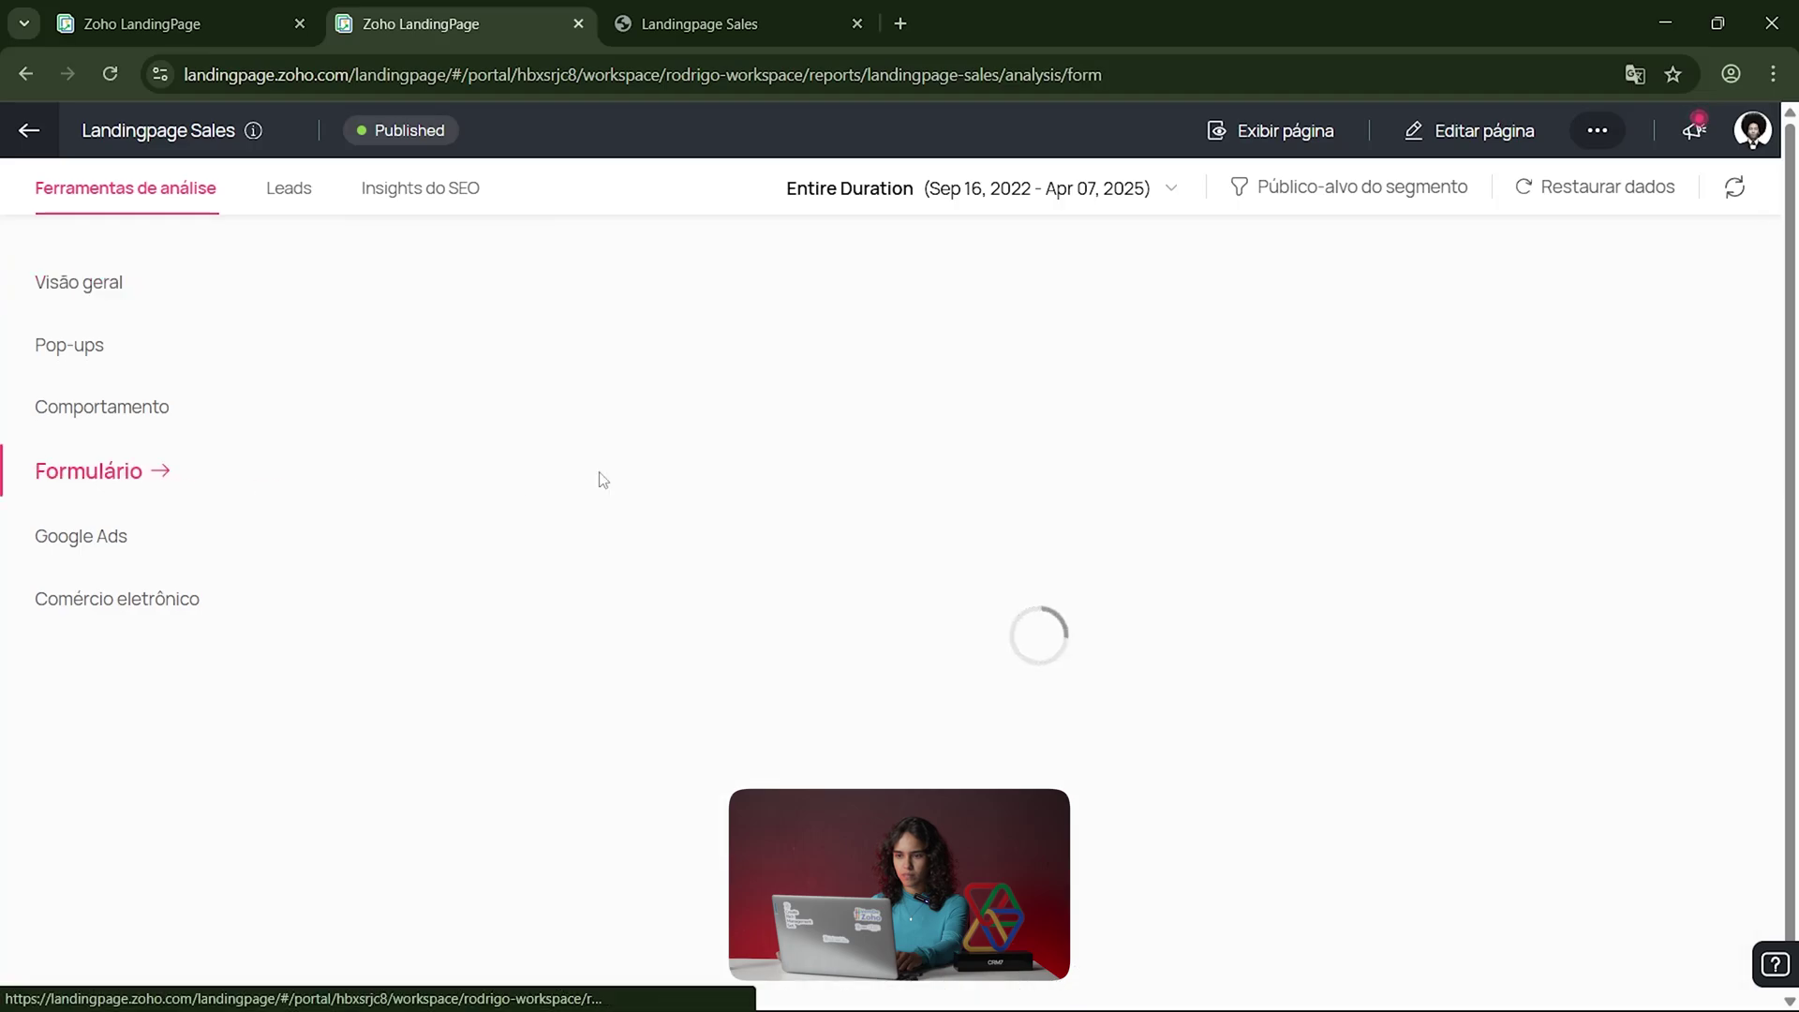
{"action": "left_click", "coordinate": [1171, 188]}
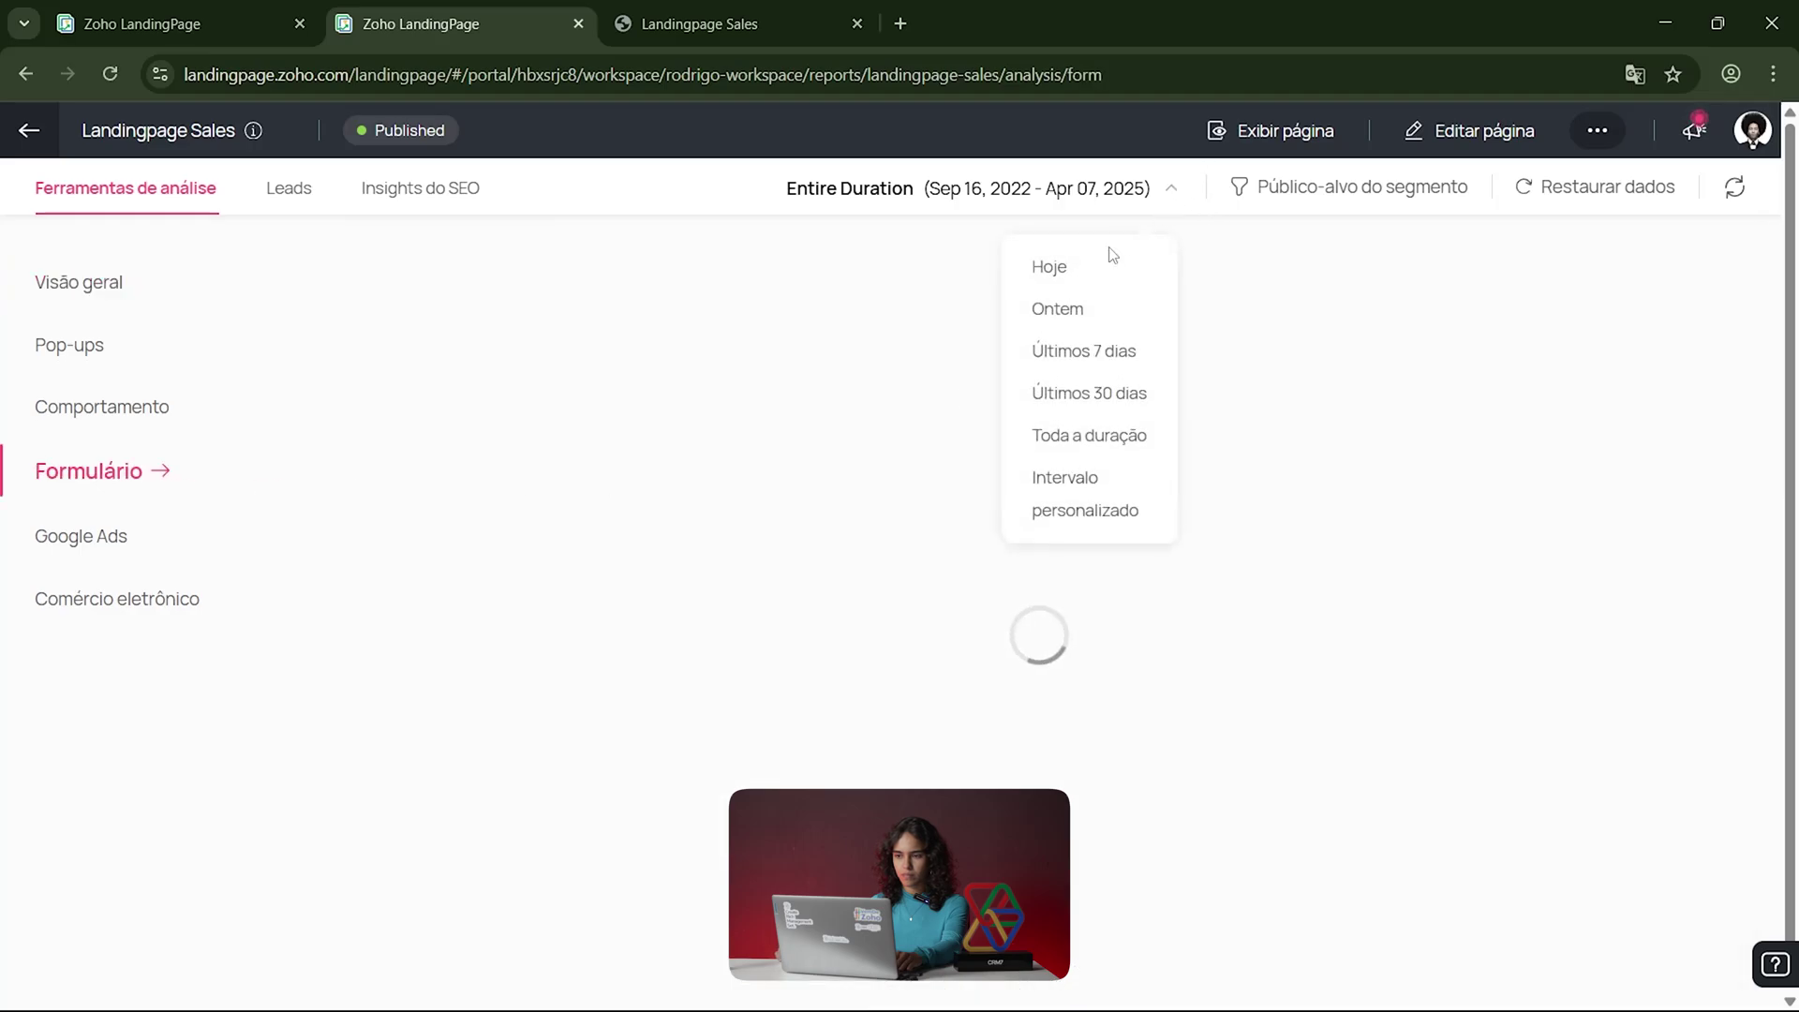
{"action": "left_click", "coordinate": [1090, 437]}
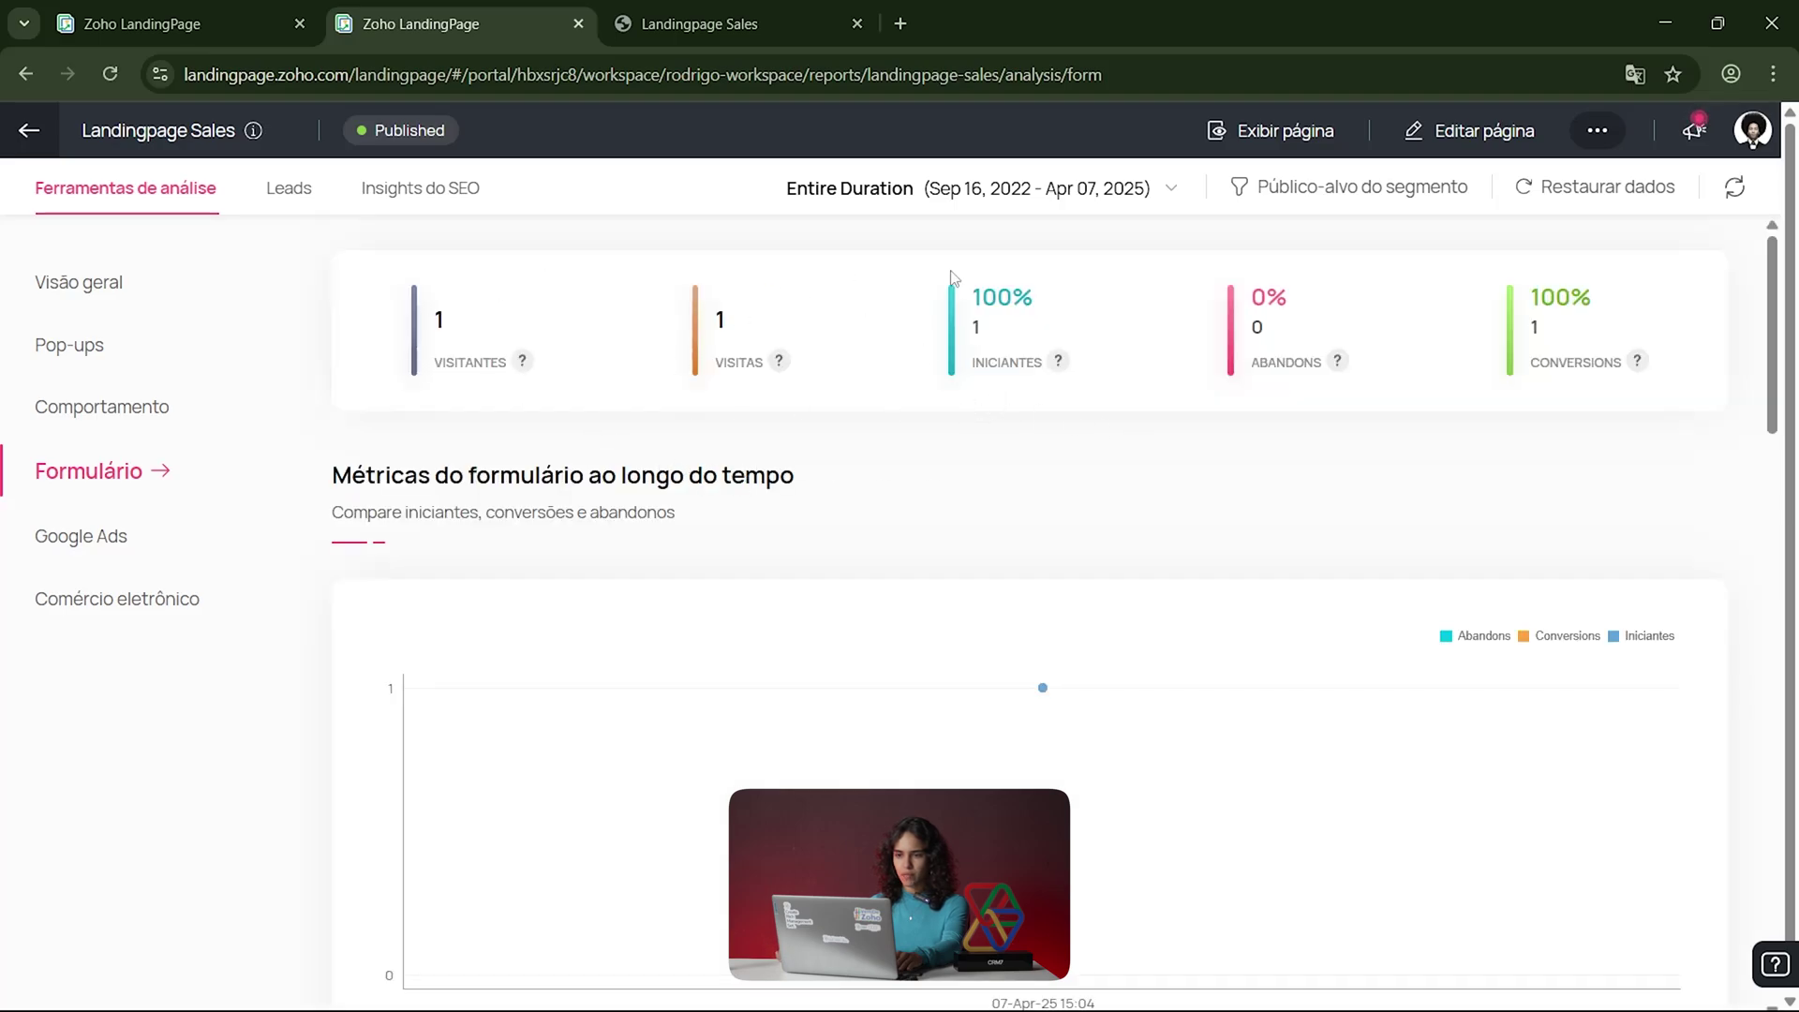
{"action": "left_click", "coordinate": [1110, 195]}
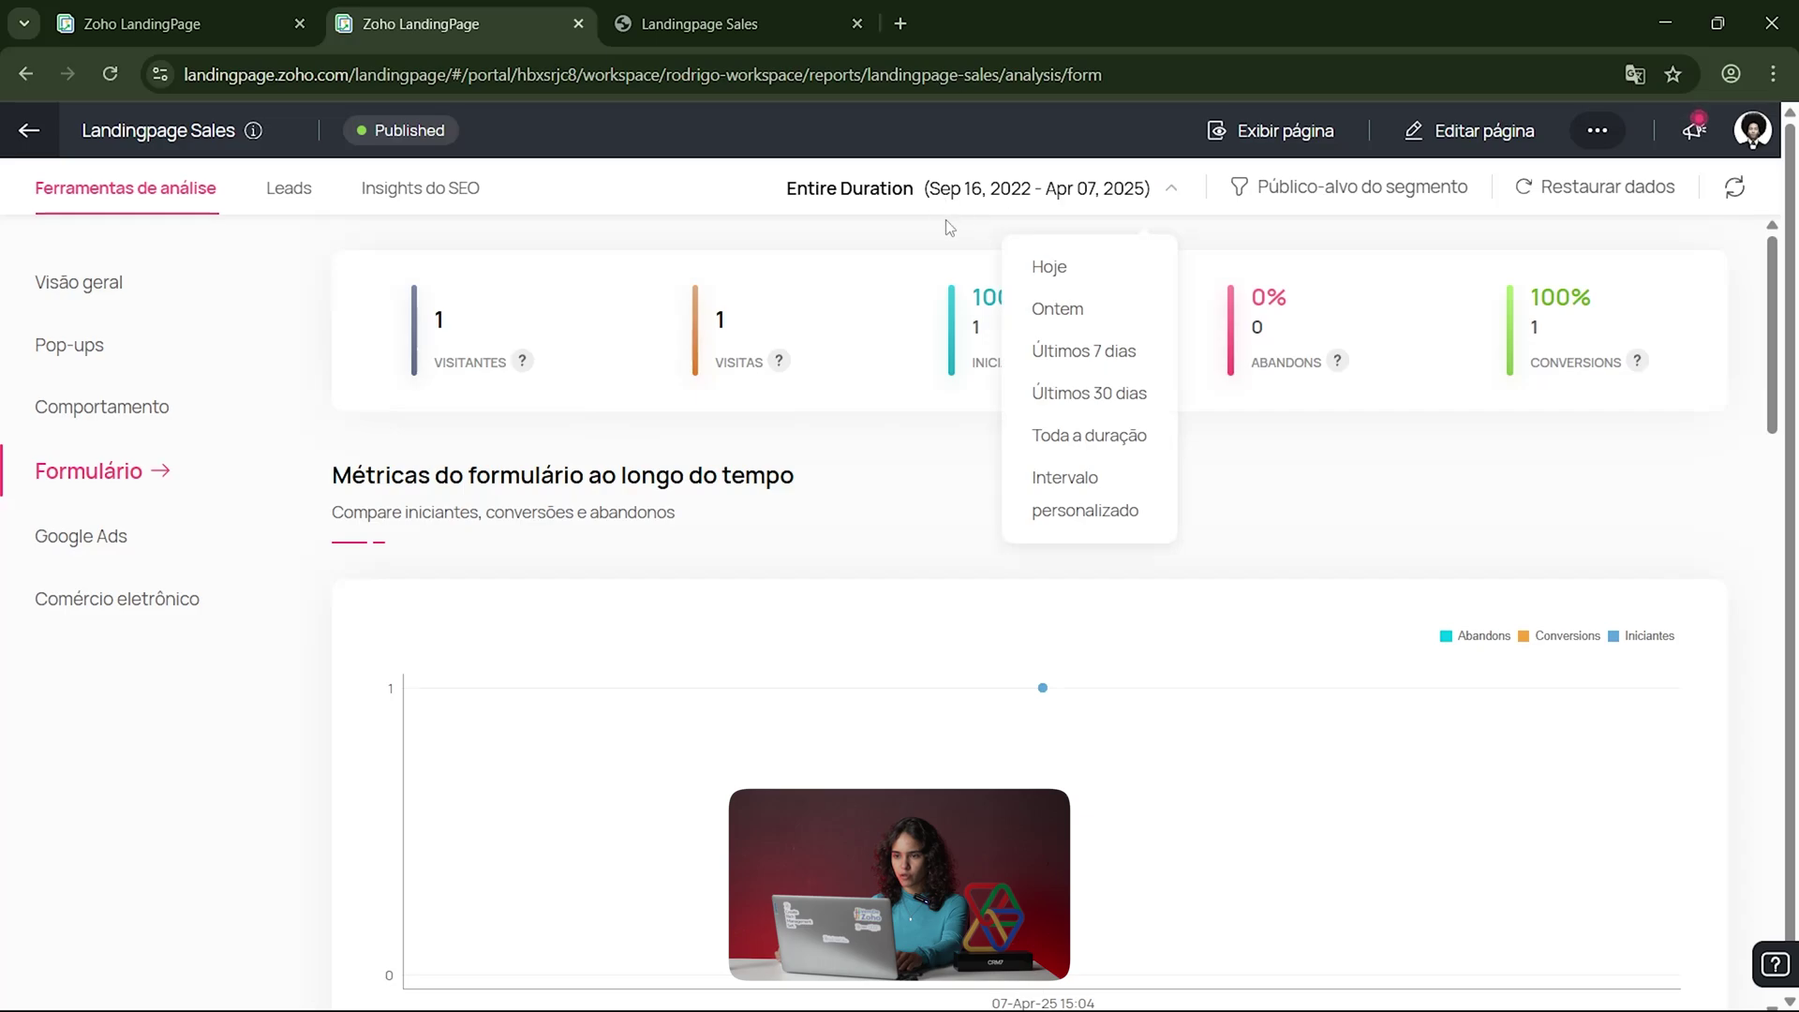
Step: Review the form charts: 1 visitor, 1 starter, 0% abandons, 100% conversions
{"action": "left_click_drag", "start_coordinate": [410, 314], "coordinate": [521, 361]}
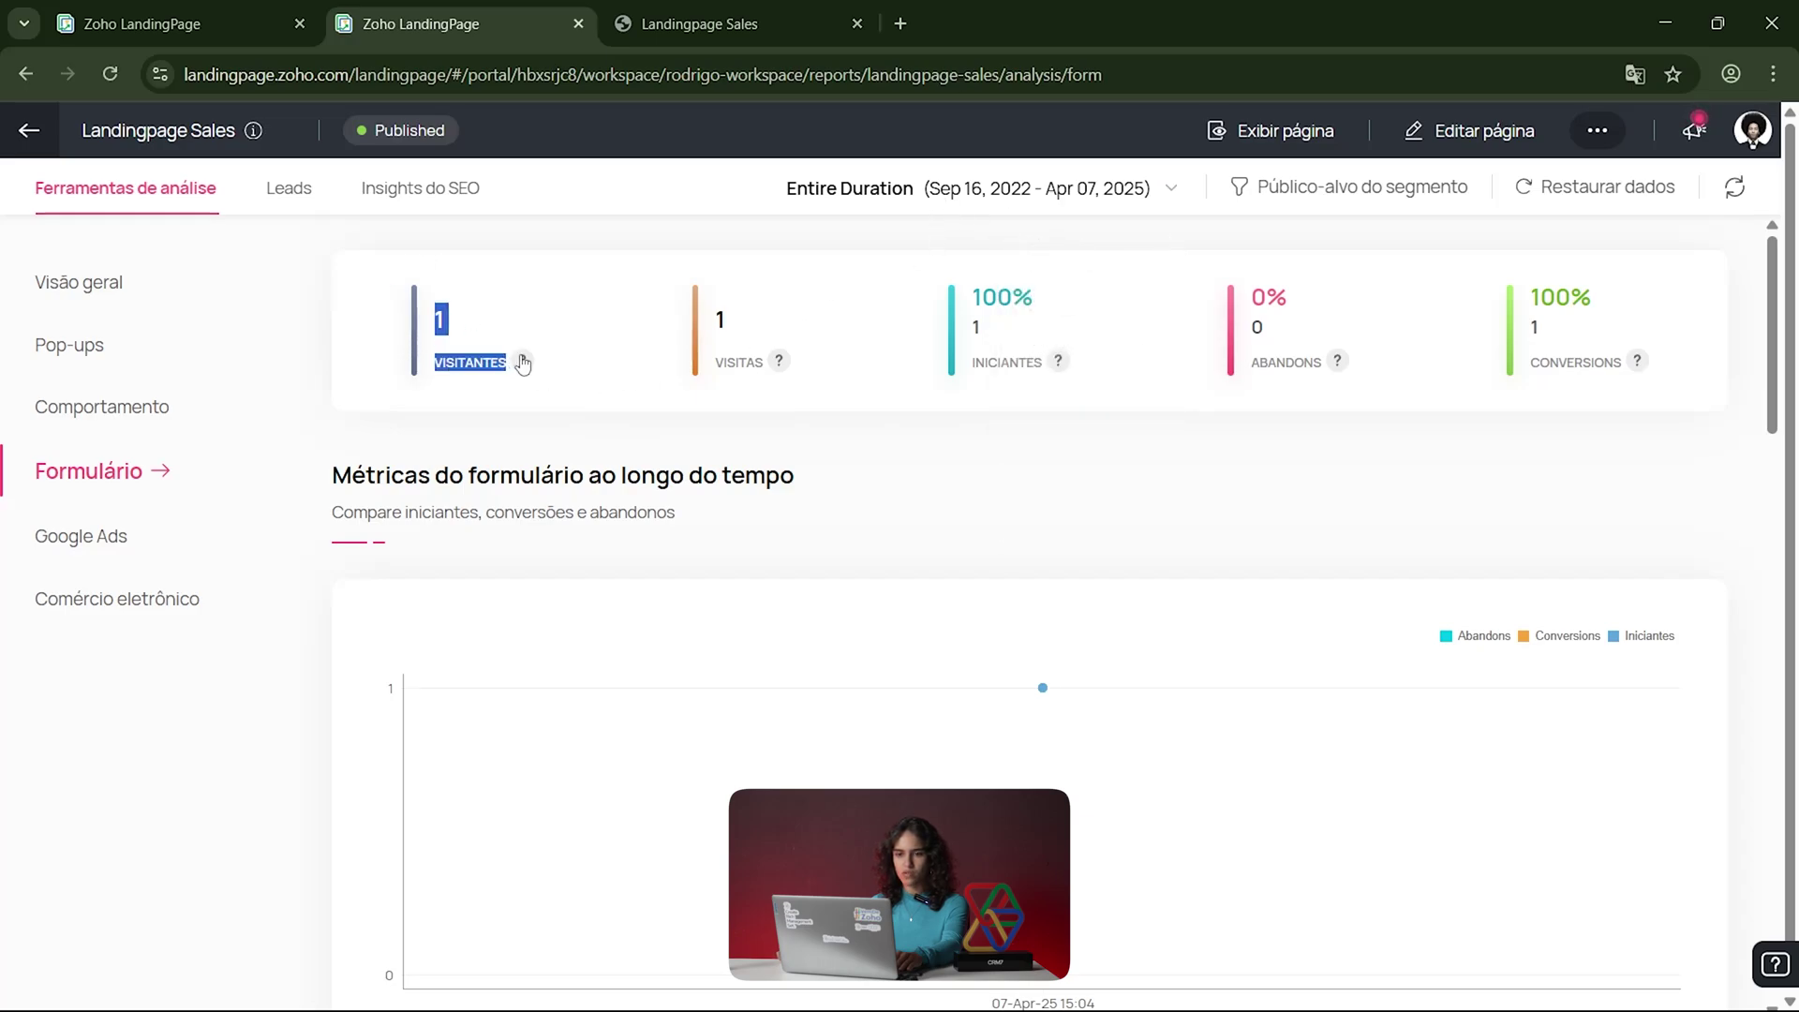
{"action": "left_click", "coordinate": [582, 370]}
{"action": "left_click_drag", "start_coordinate": [734, 318], "coordinate": [831, 381]}
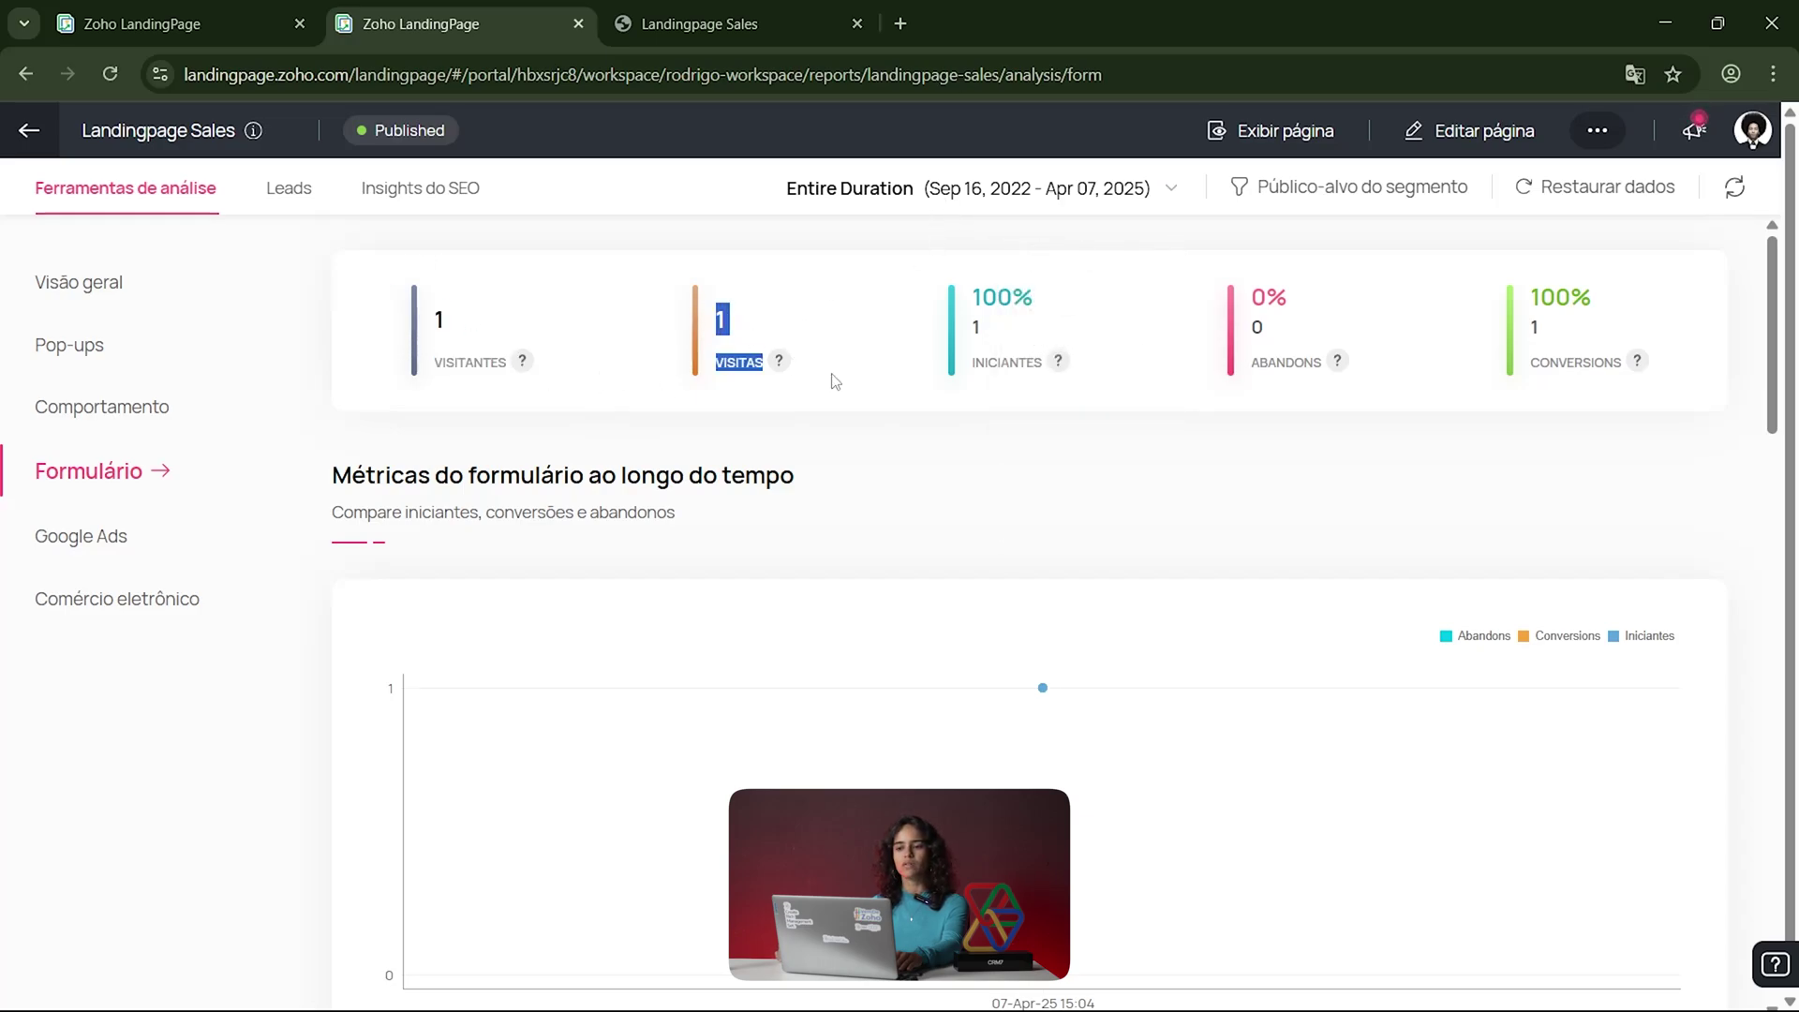
{"action": "left_click_drag", "start_coordinate": [963, 318], "coordinate": [1110, 378]}
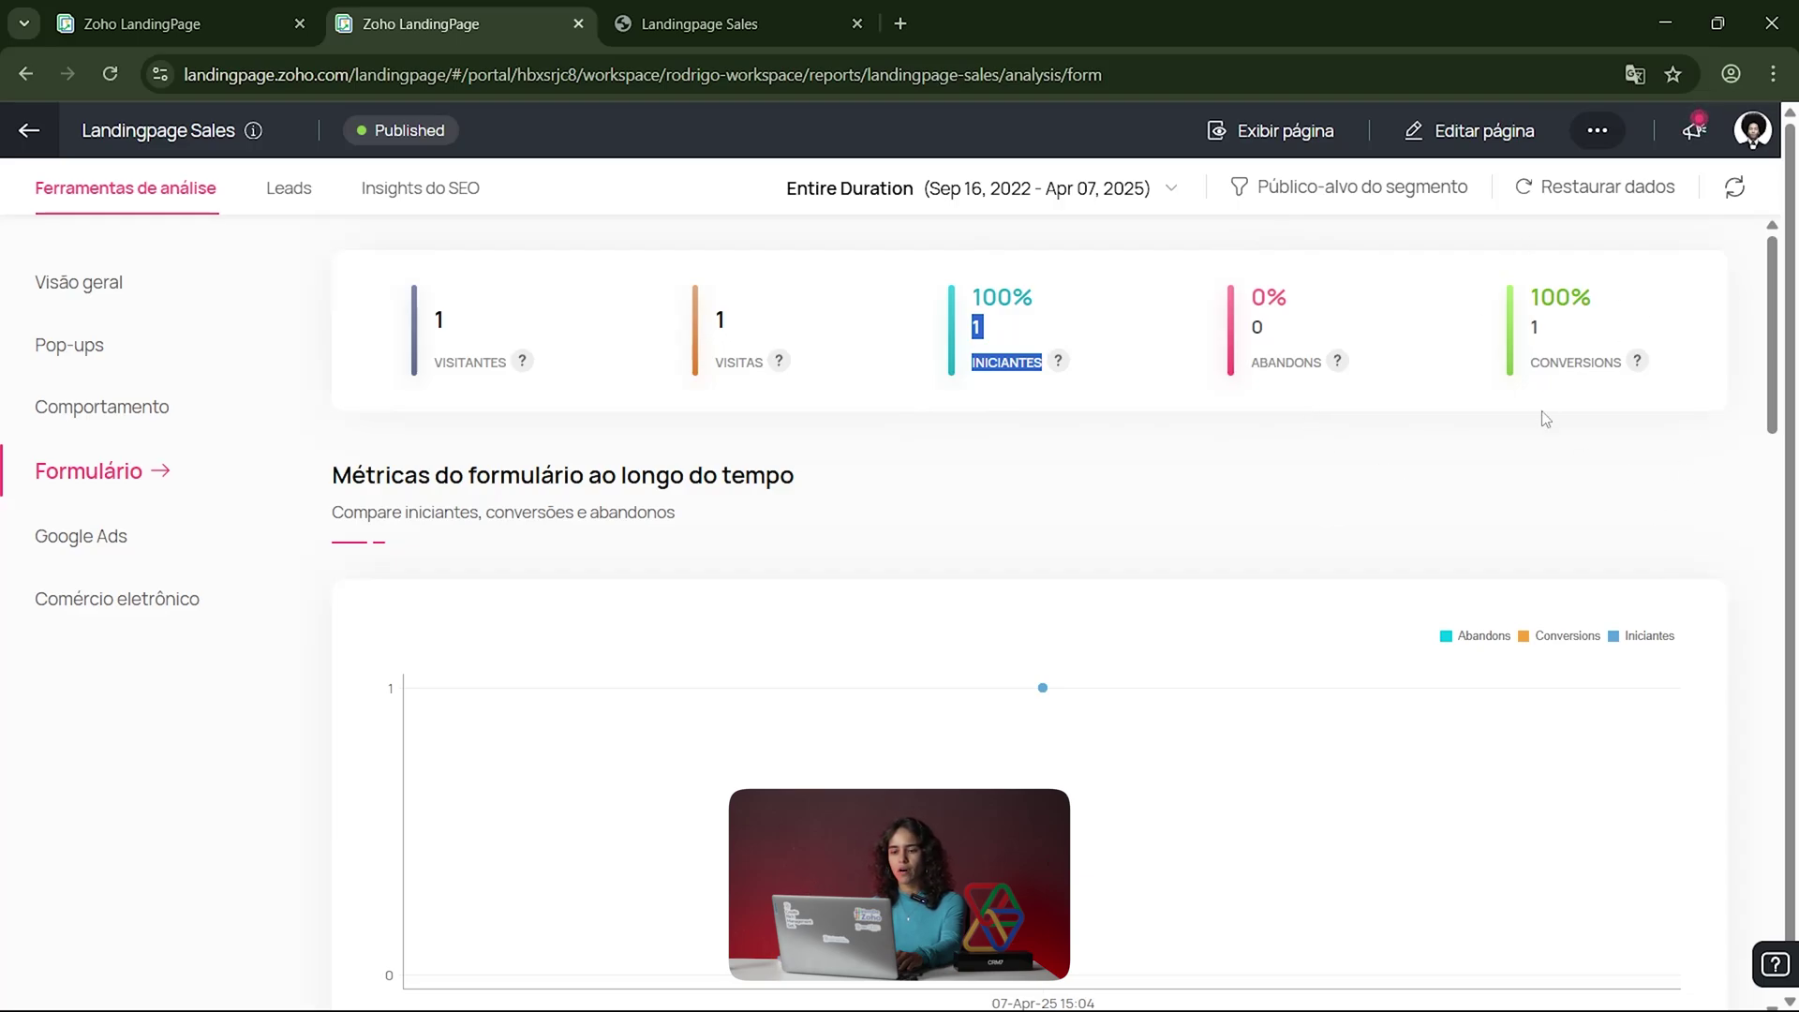
{"action": "scroll", "coordinate": [1525, 441], "scroll_direction": "down", "scroll_amount": 5}
{"action": "scroll", "coordinate": [1424, 481], "scroll_direction": "up", "scroll_amount": 2}
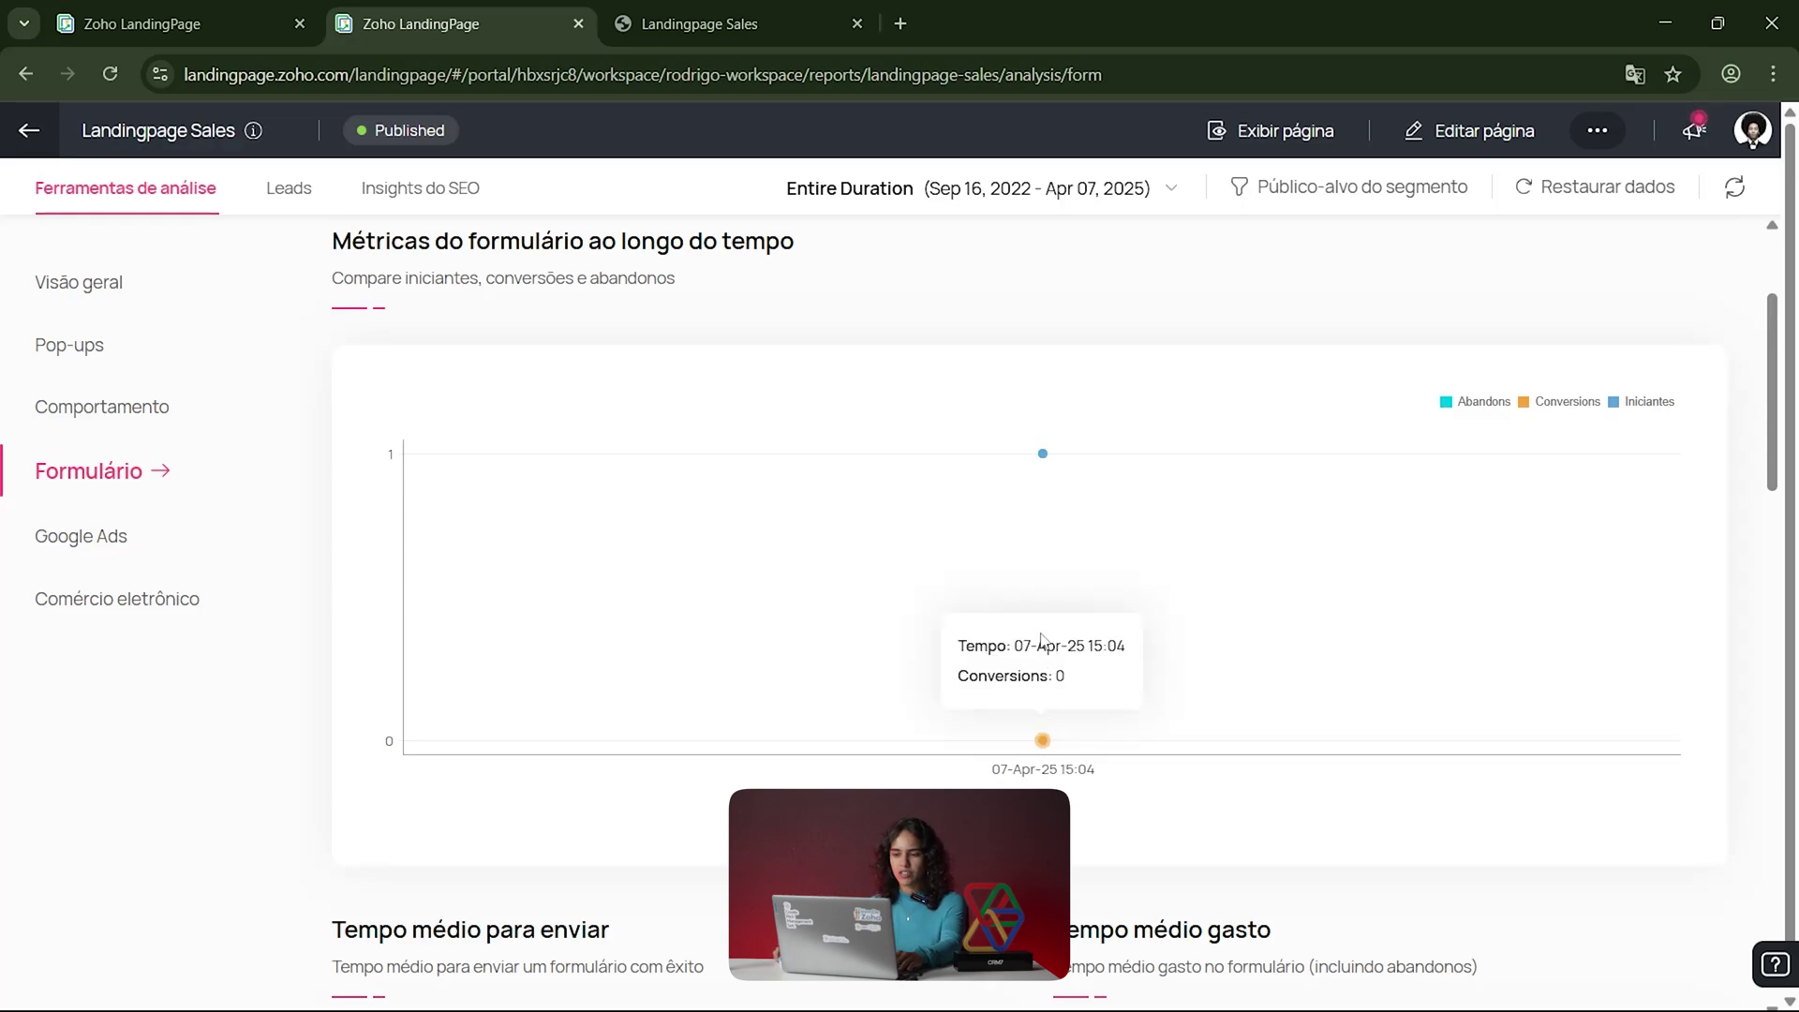
{"action": "mouse_move", "coordinate": [1041, 455]}
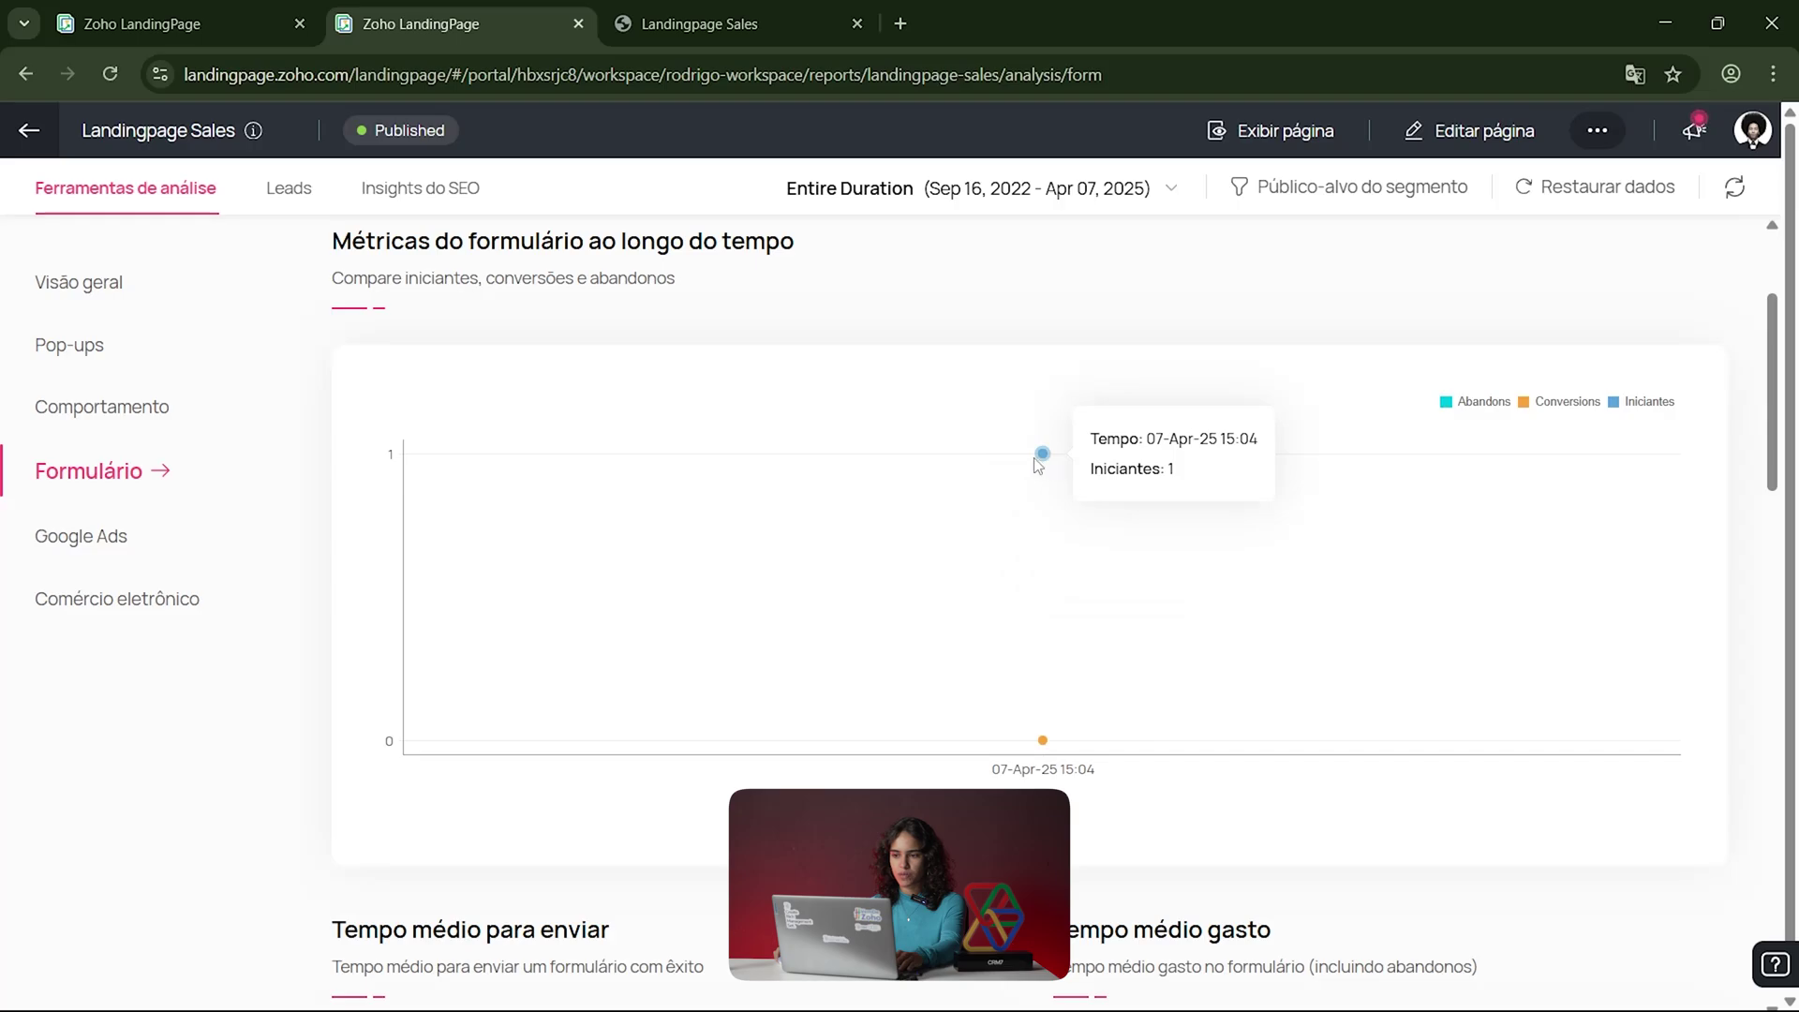
{"action": "mouse_move", "coordinate": [1049, 746]}
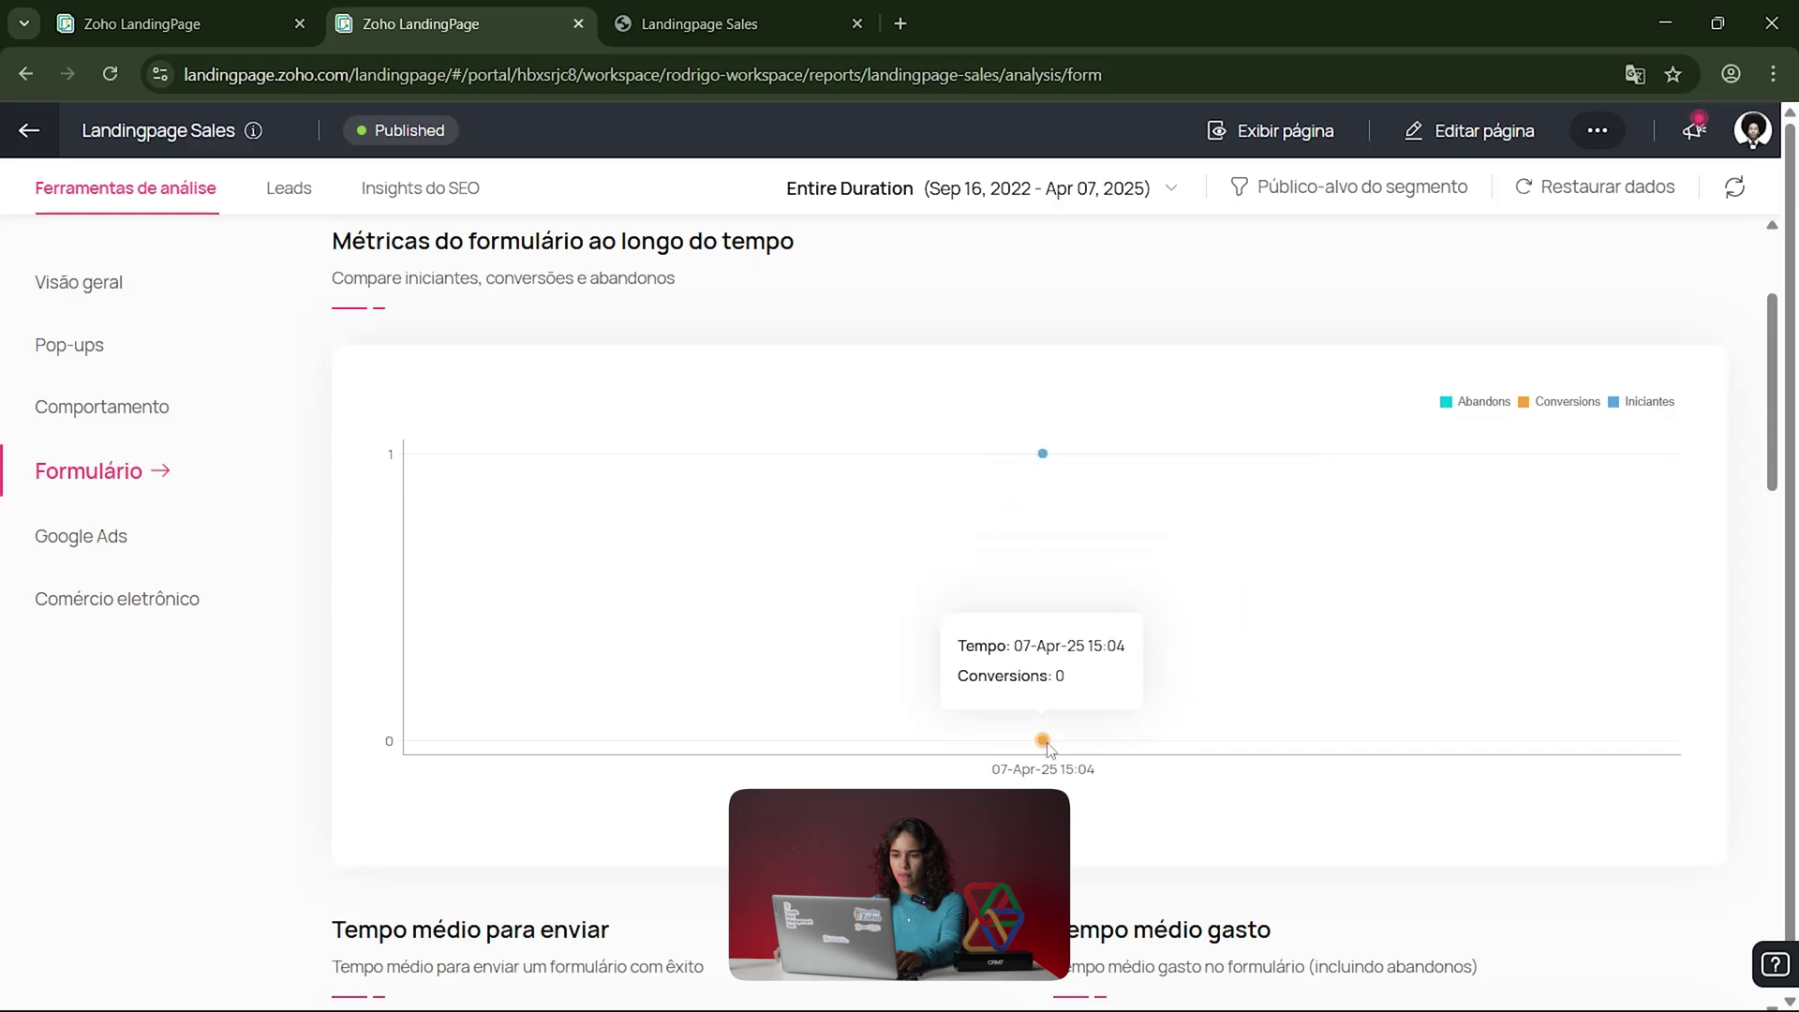
{"action": "scroll", "coordinate": [1112, 703], "scroll_direction": "down", "scroll_amount": 10}
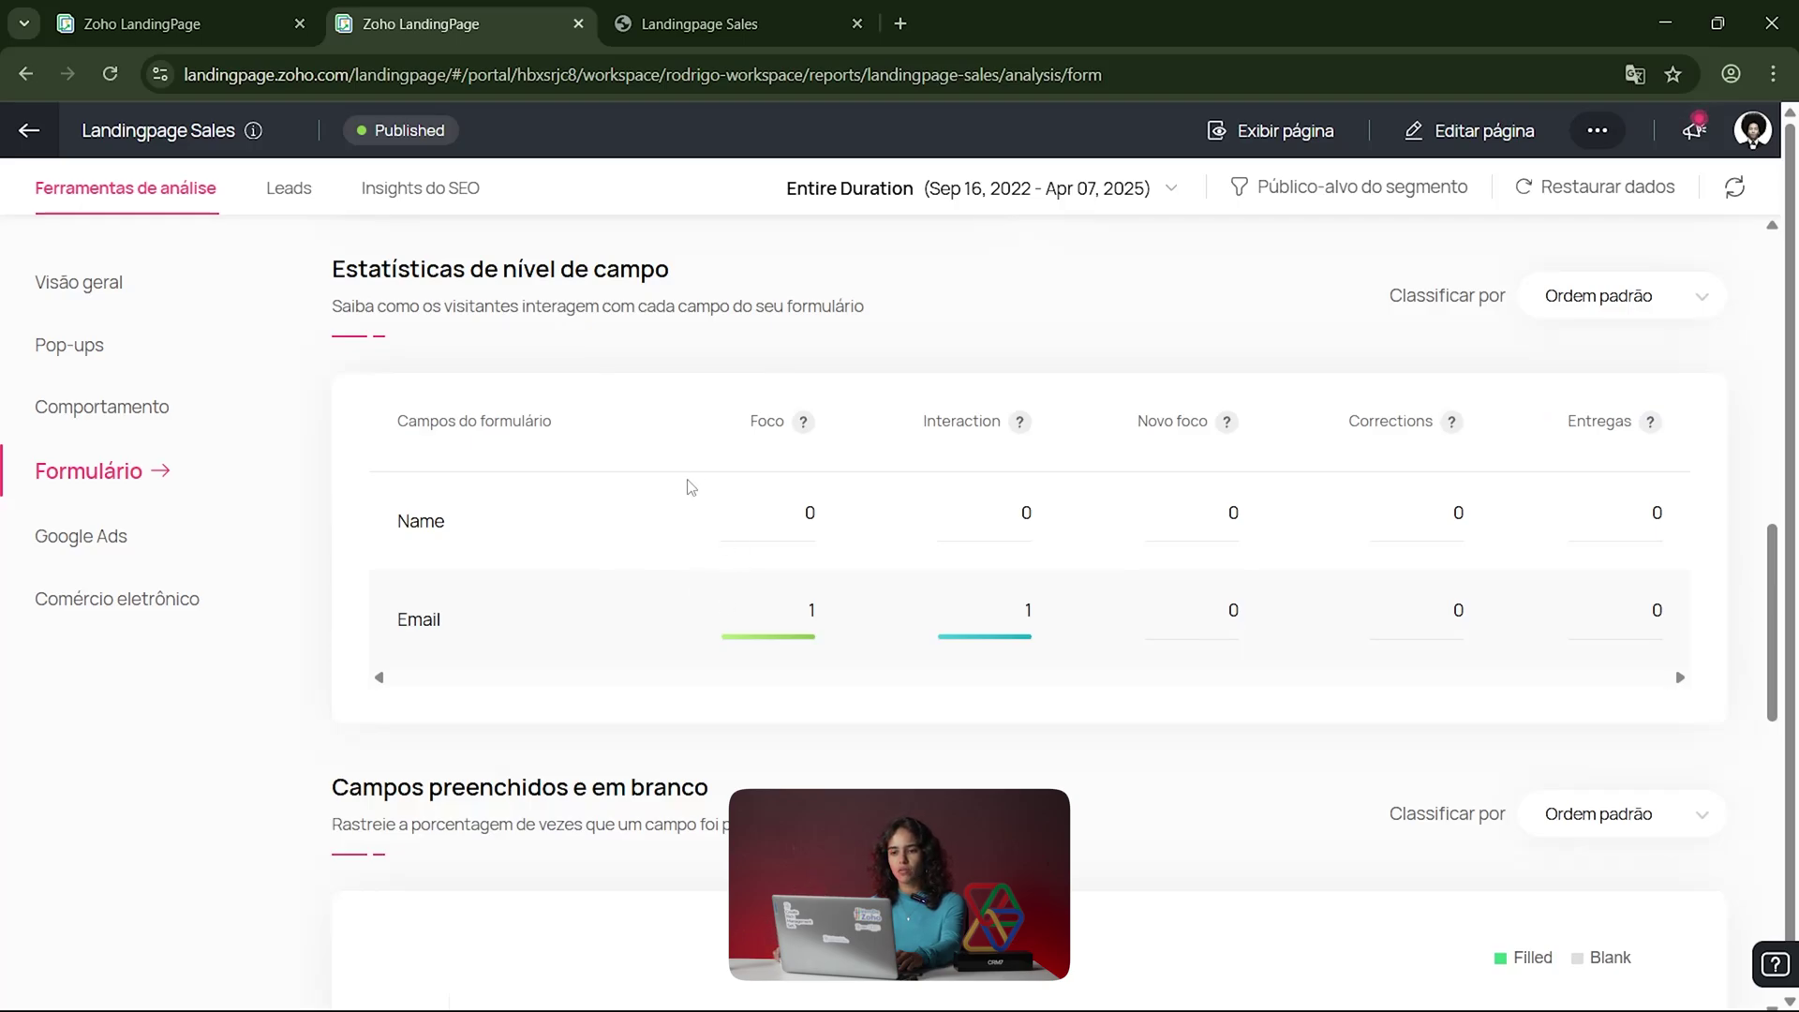
{"action": "scroll", "coordinate": [1008, 650], "scroll_direction": "down", "scroll_amount": 1}
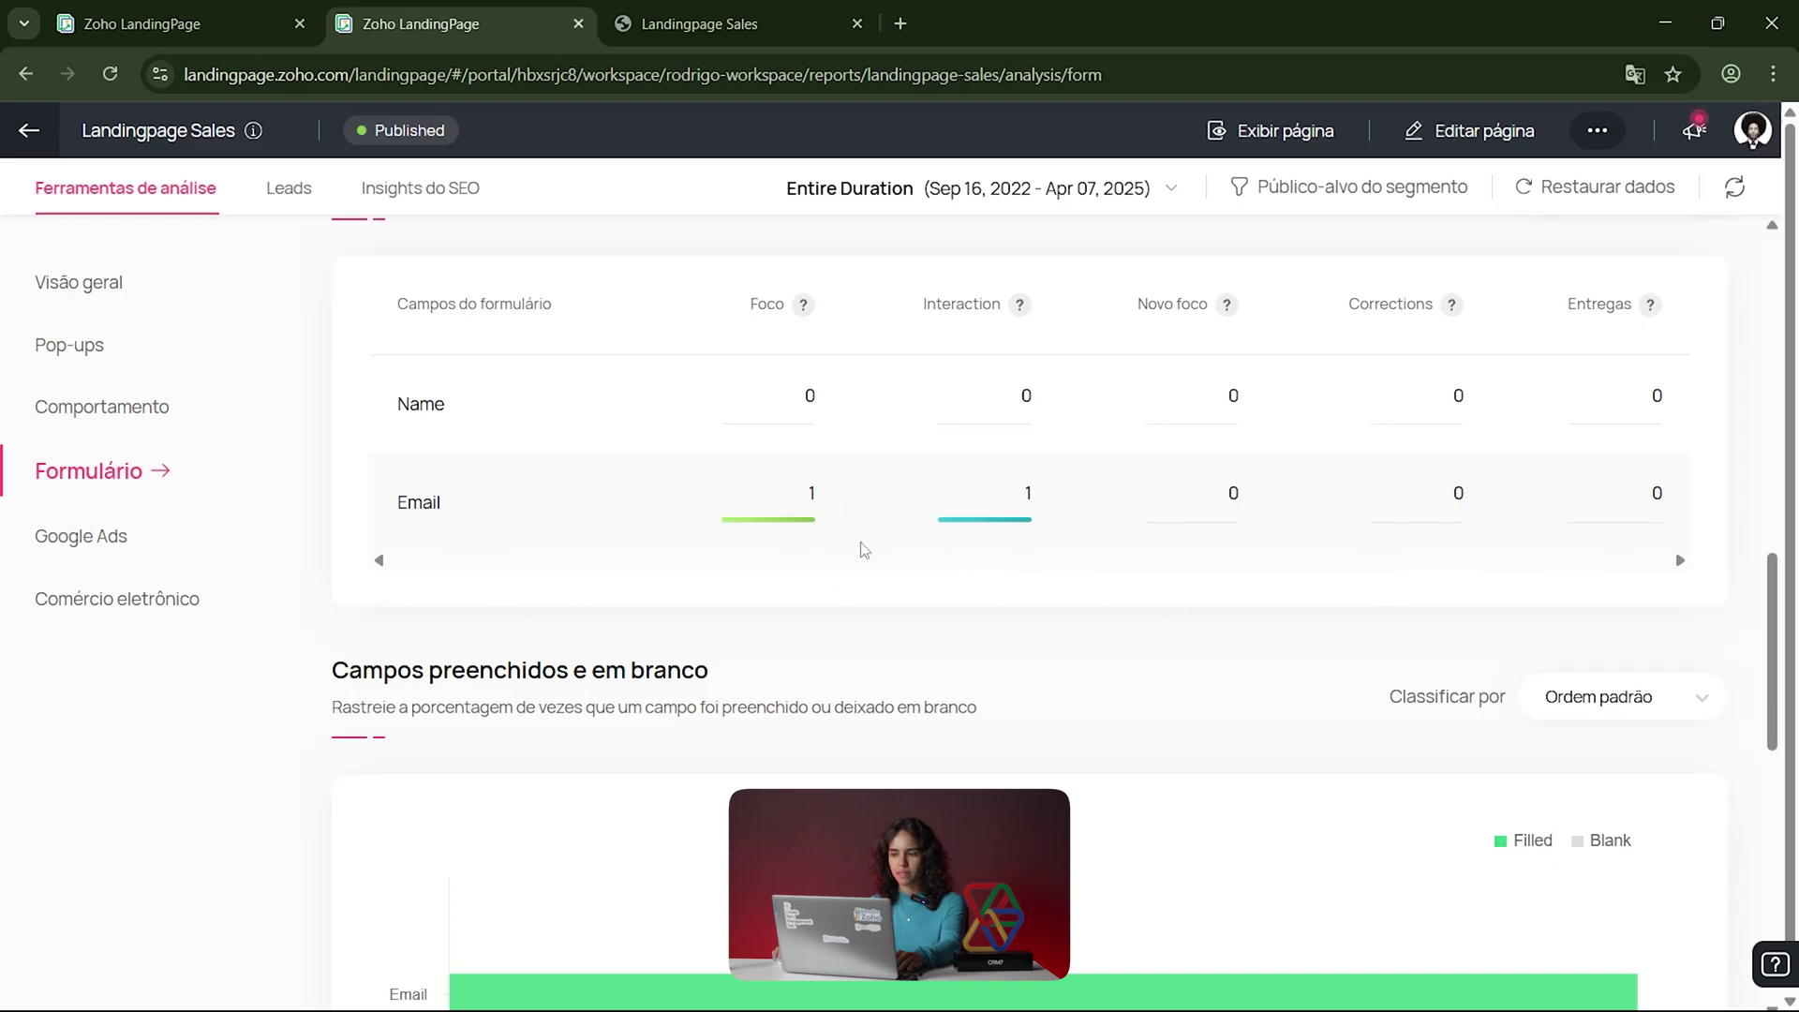
{"action": "scroll", "coordinate": [872, 553], "scroll_direction": "down", "scroll_amount": 3}
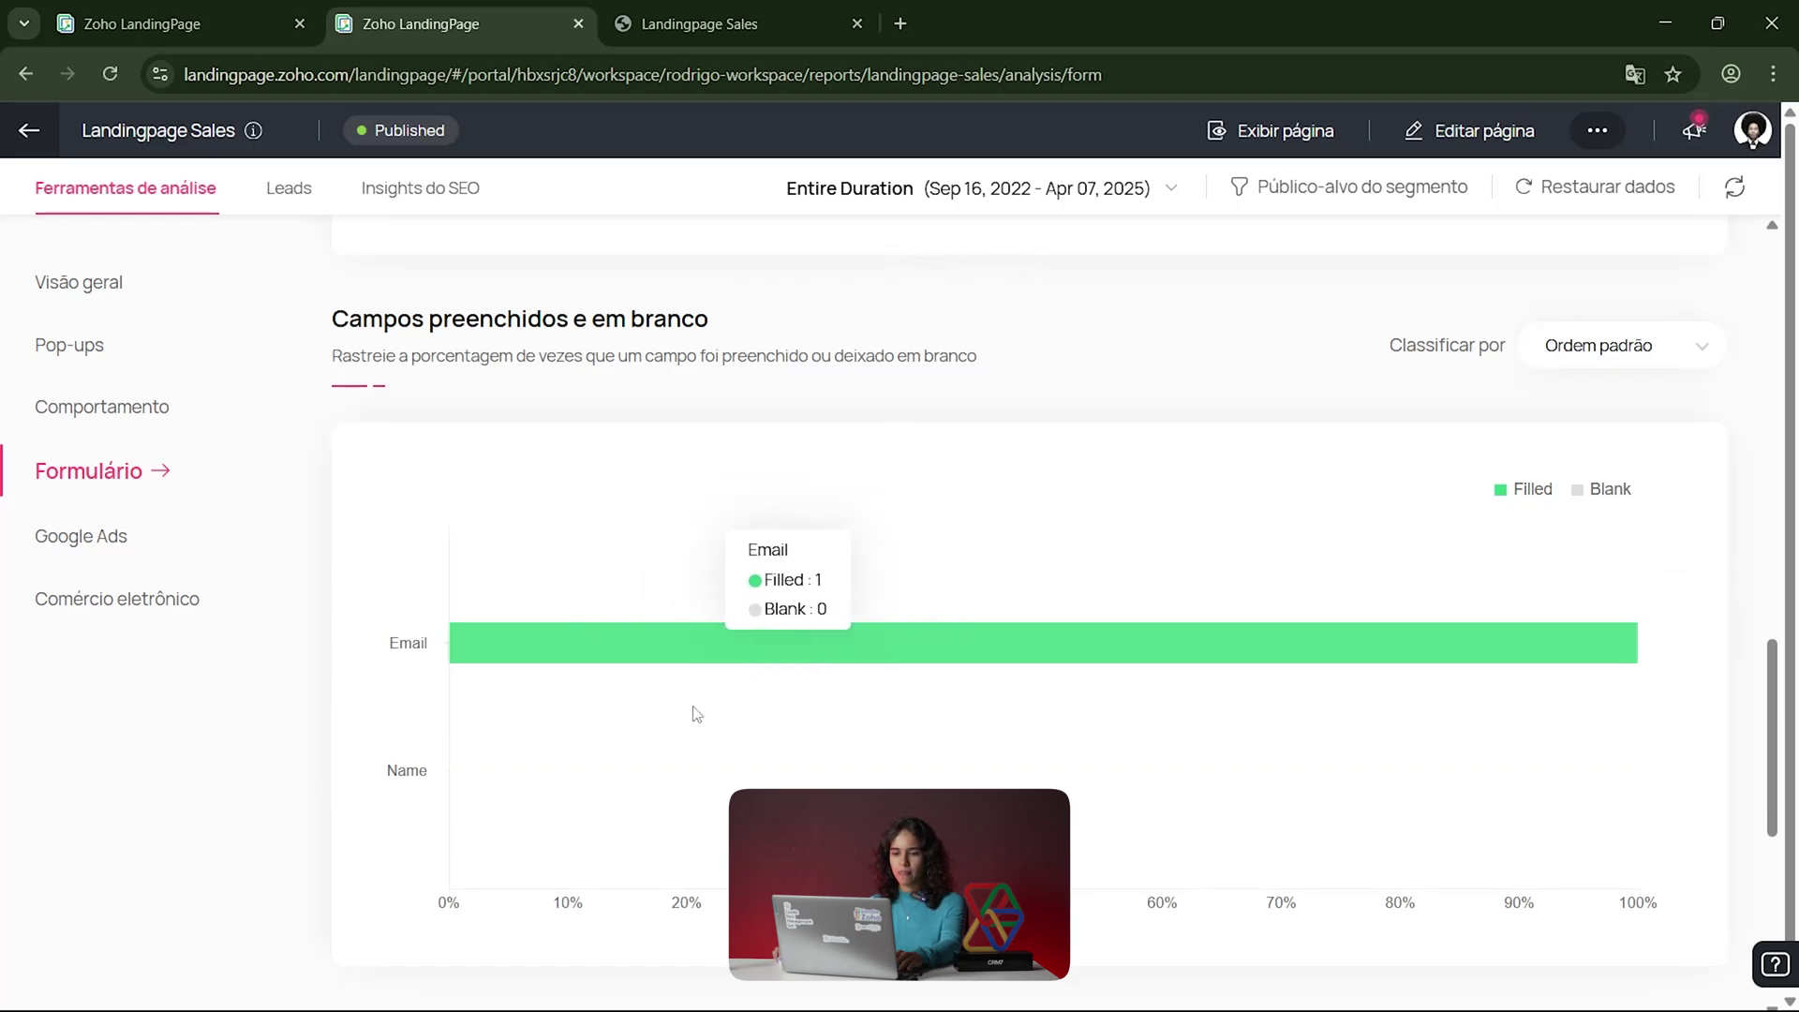
{"action": "scroll", "coordinate": [693, 731], "scroll_direction": "down", "scroll_amount": 2}
{"action": "scroll", "coordinate": [705, 671], "scroll_direction": "down", "scroll_amount": 2}
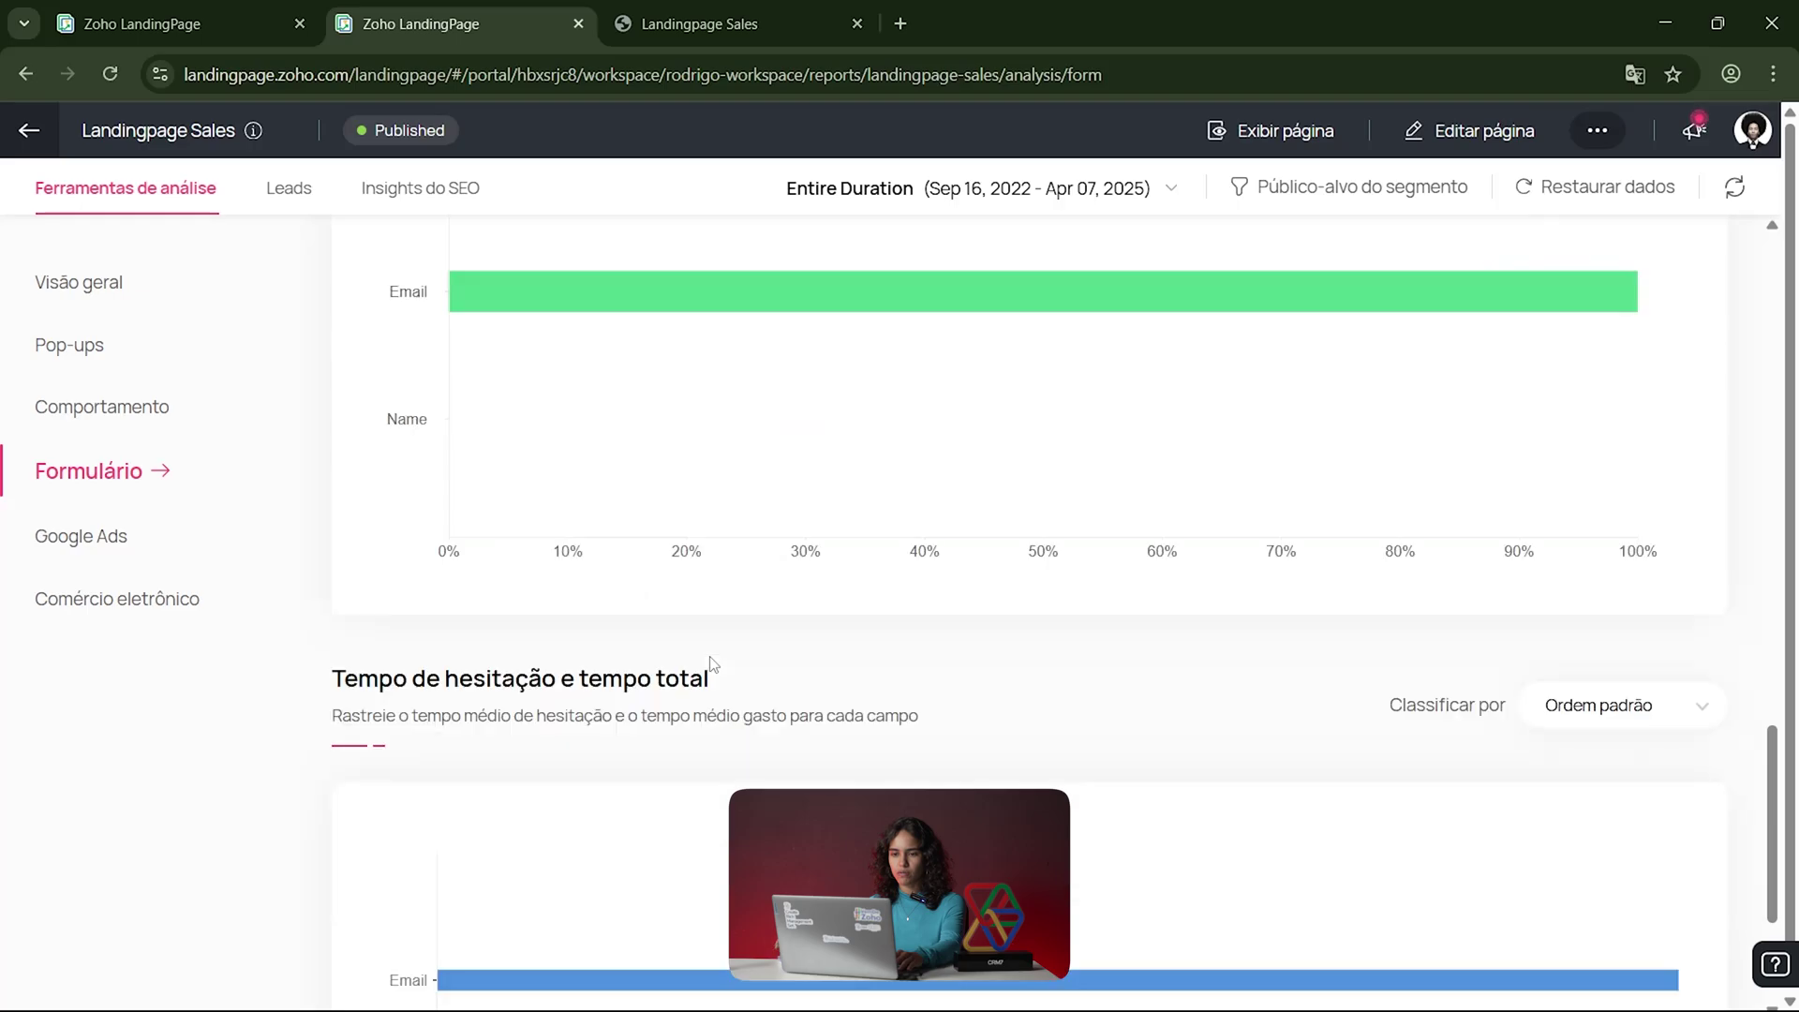
{"action": "scroll", "coordinate": [700, 680], "scroll_direction": "down", "scroll_amount": 2}
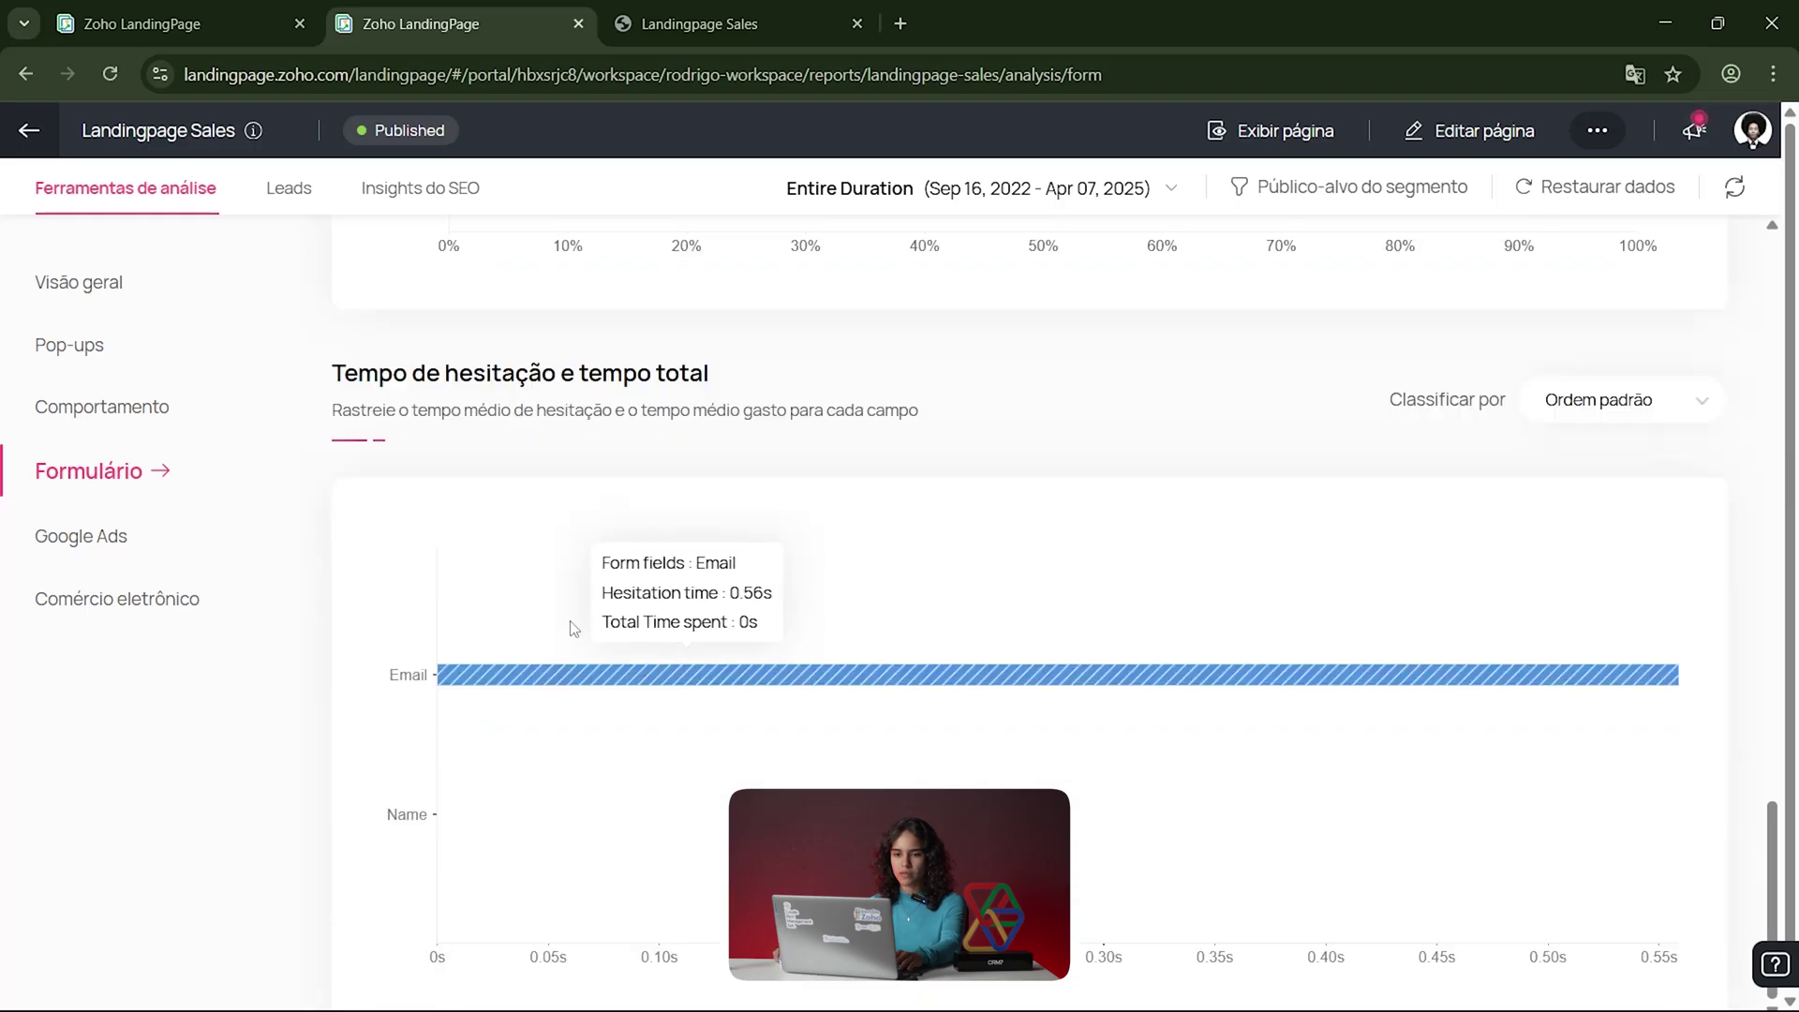
{"action": "scroll", "coordinate": [580, 454], "scroll_direction": "down", "scroll_amount": 1}
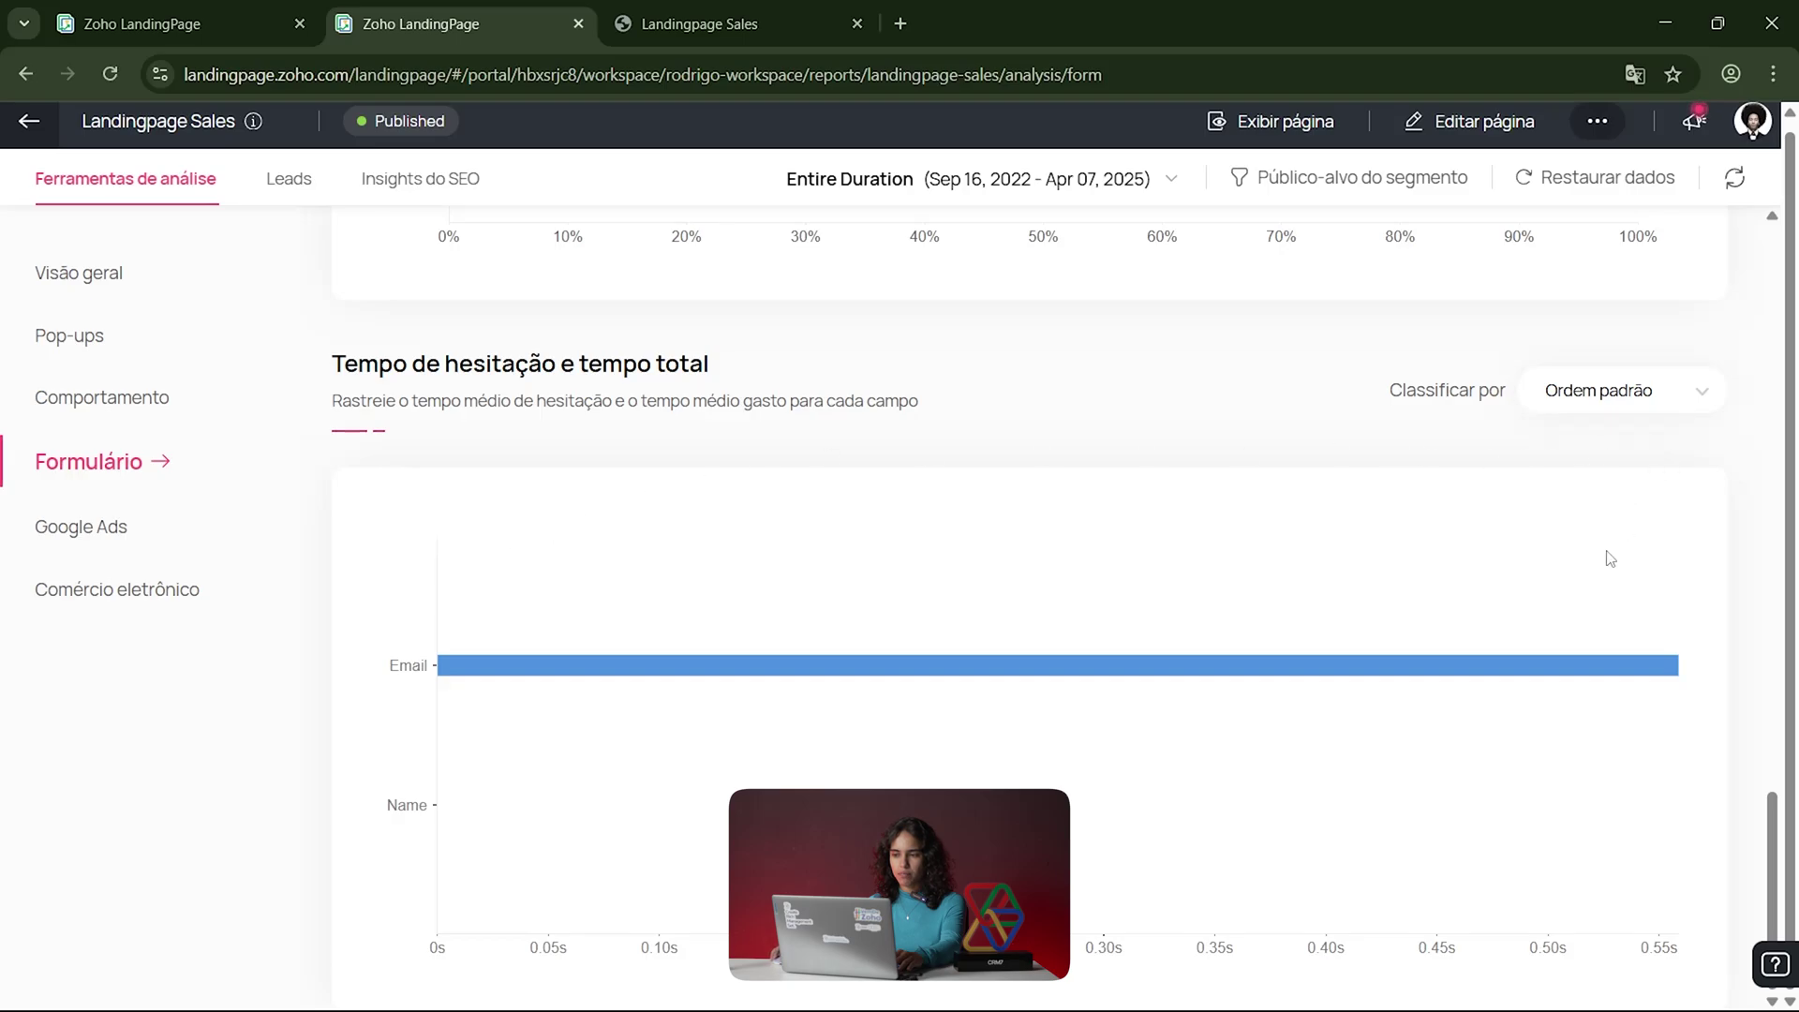
{"action": "scroll", "coordinate": [1602, 562], "scroll_direction": "up", "scroll_amount": 10}
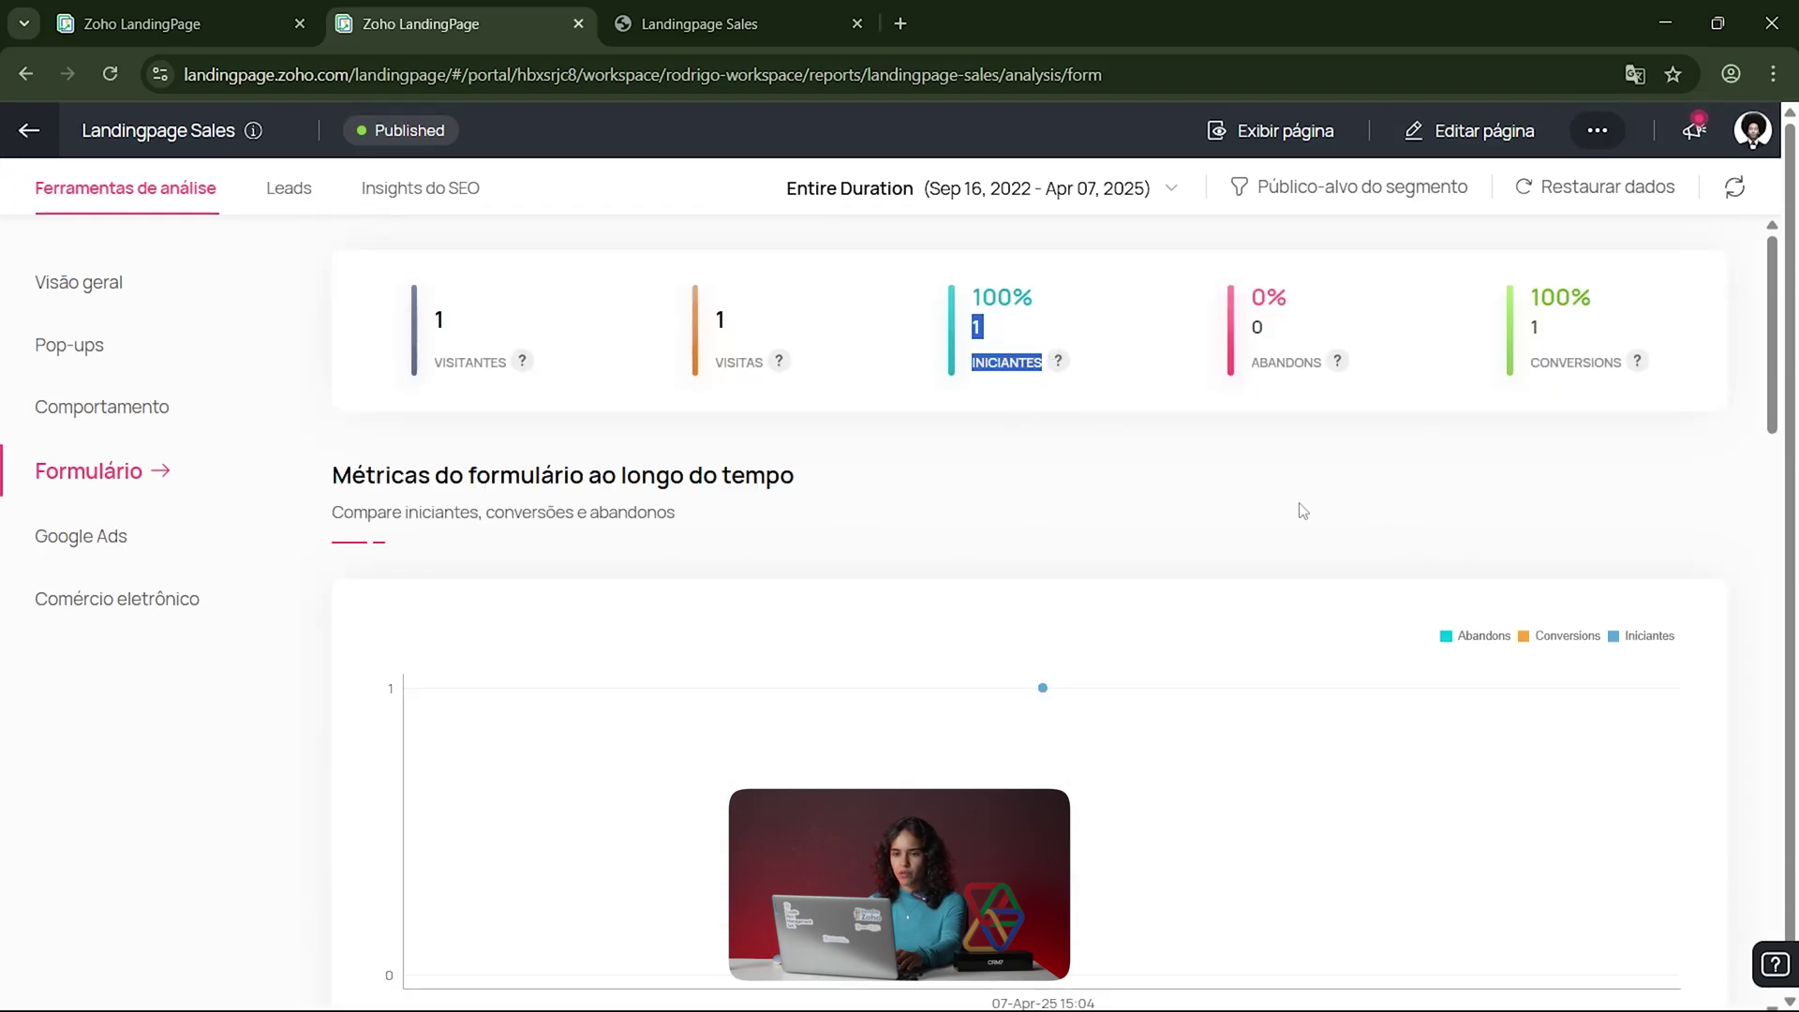
Step: Confirm the Pop-Up leads list is empty, then view the analytics overview with 4 visitors, 2 conversions
{"action": "left_click", "coordinate": [284, 190]}
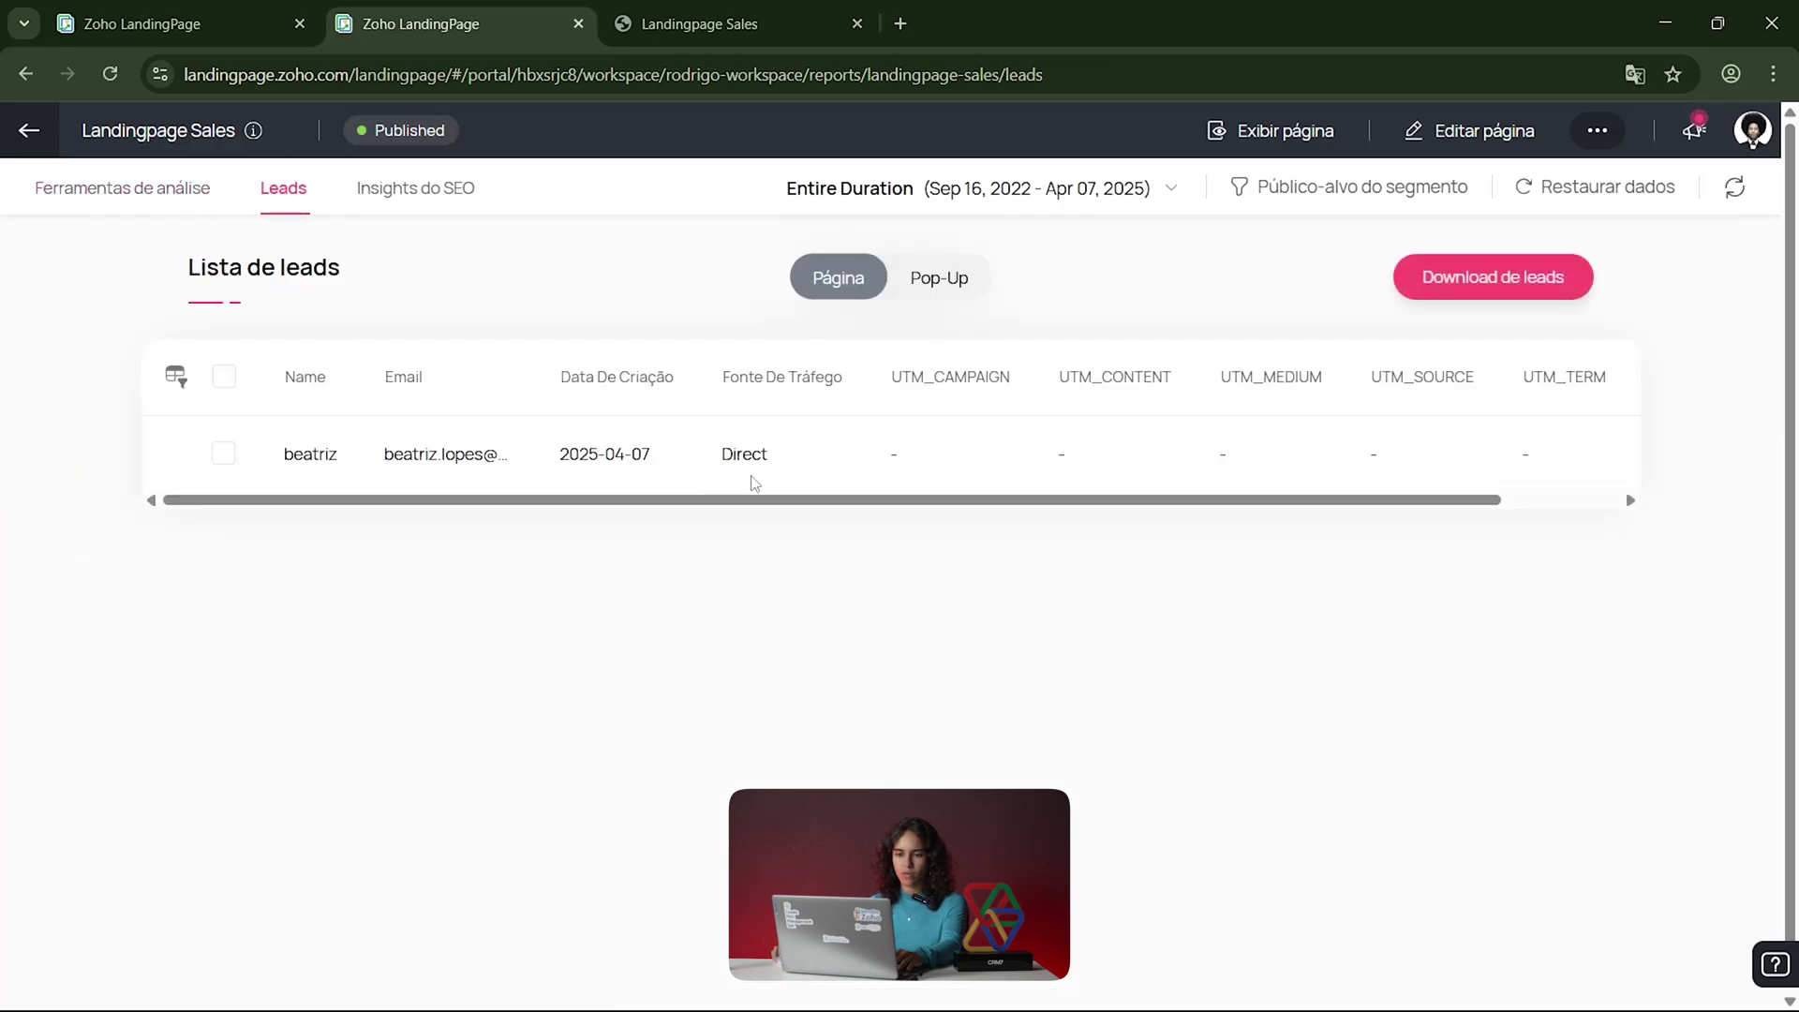
{"action": "left_click_drag", "start_coordinate": [490, 504], "coordinate": [382, 518]}
{"action": "left_click_drag", "start_coordinate": [915, 500], "coordinate": [1033, 506]}
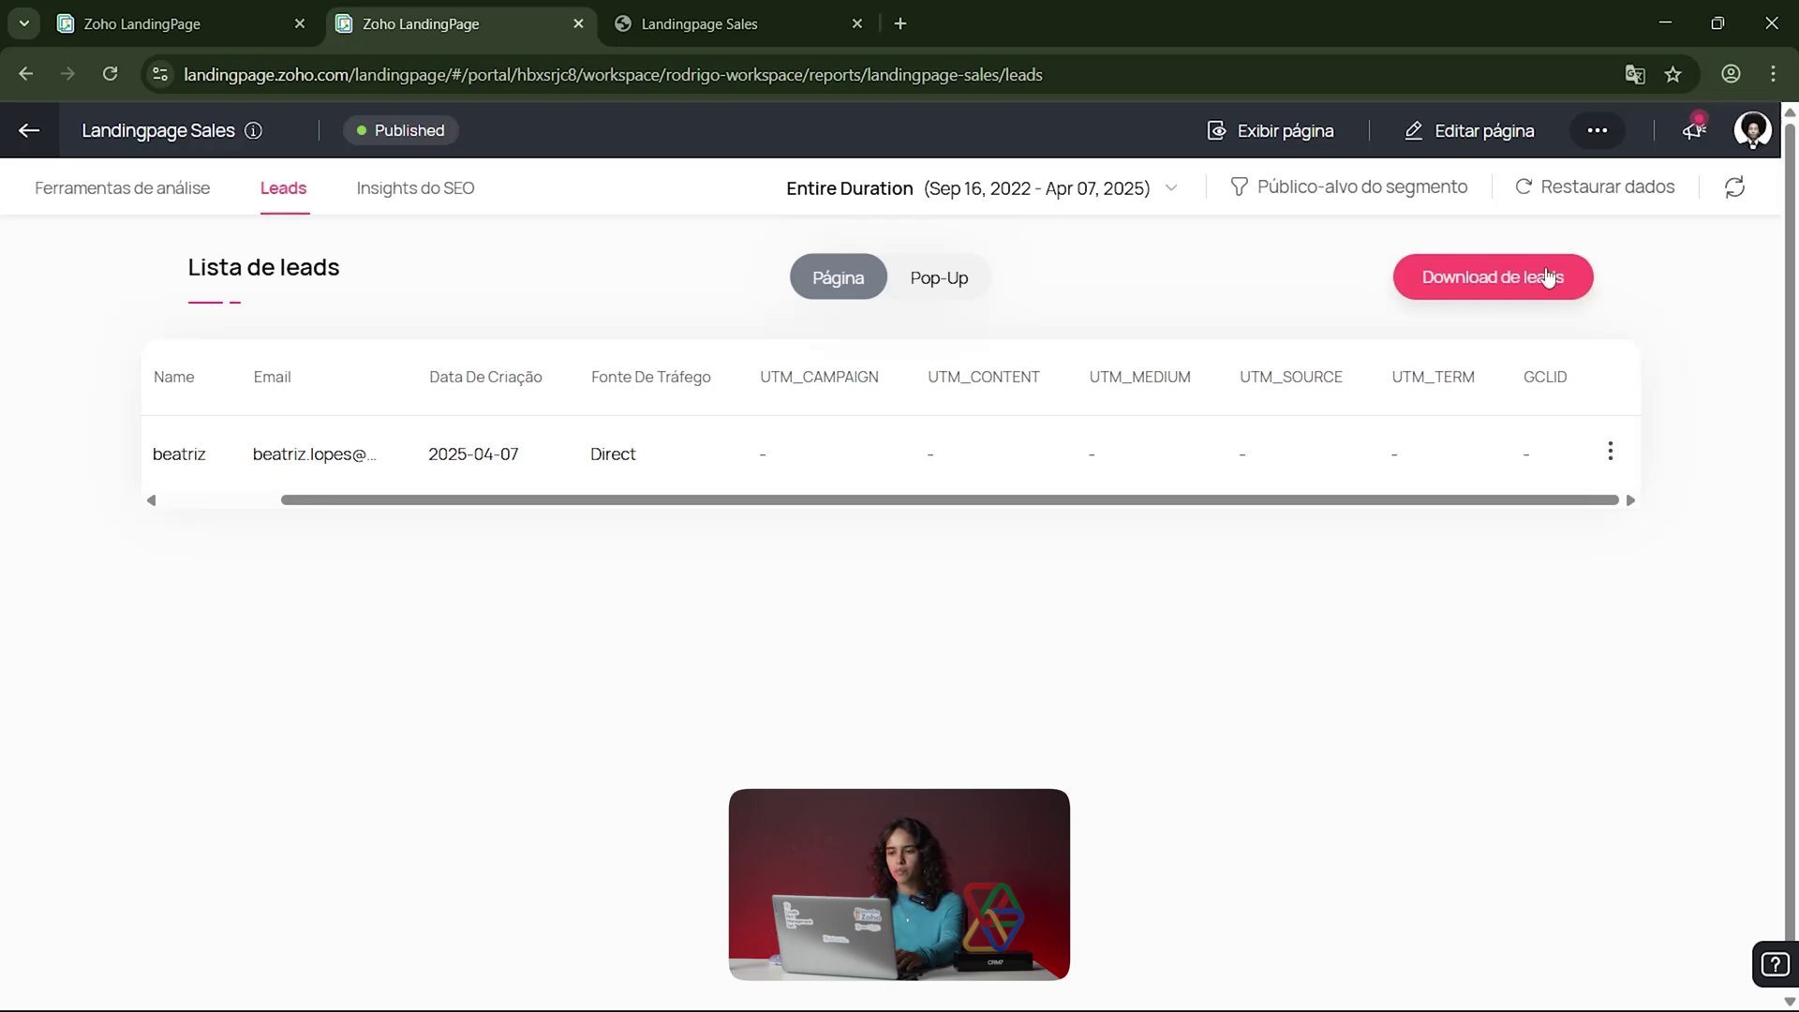
{"action": "left_click", "coordinate": [926, 276]}
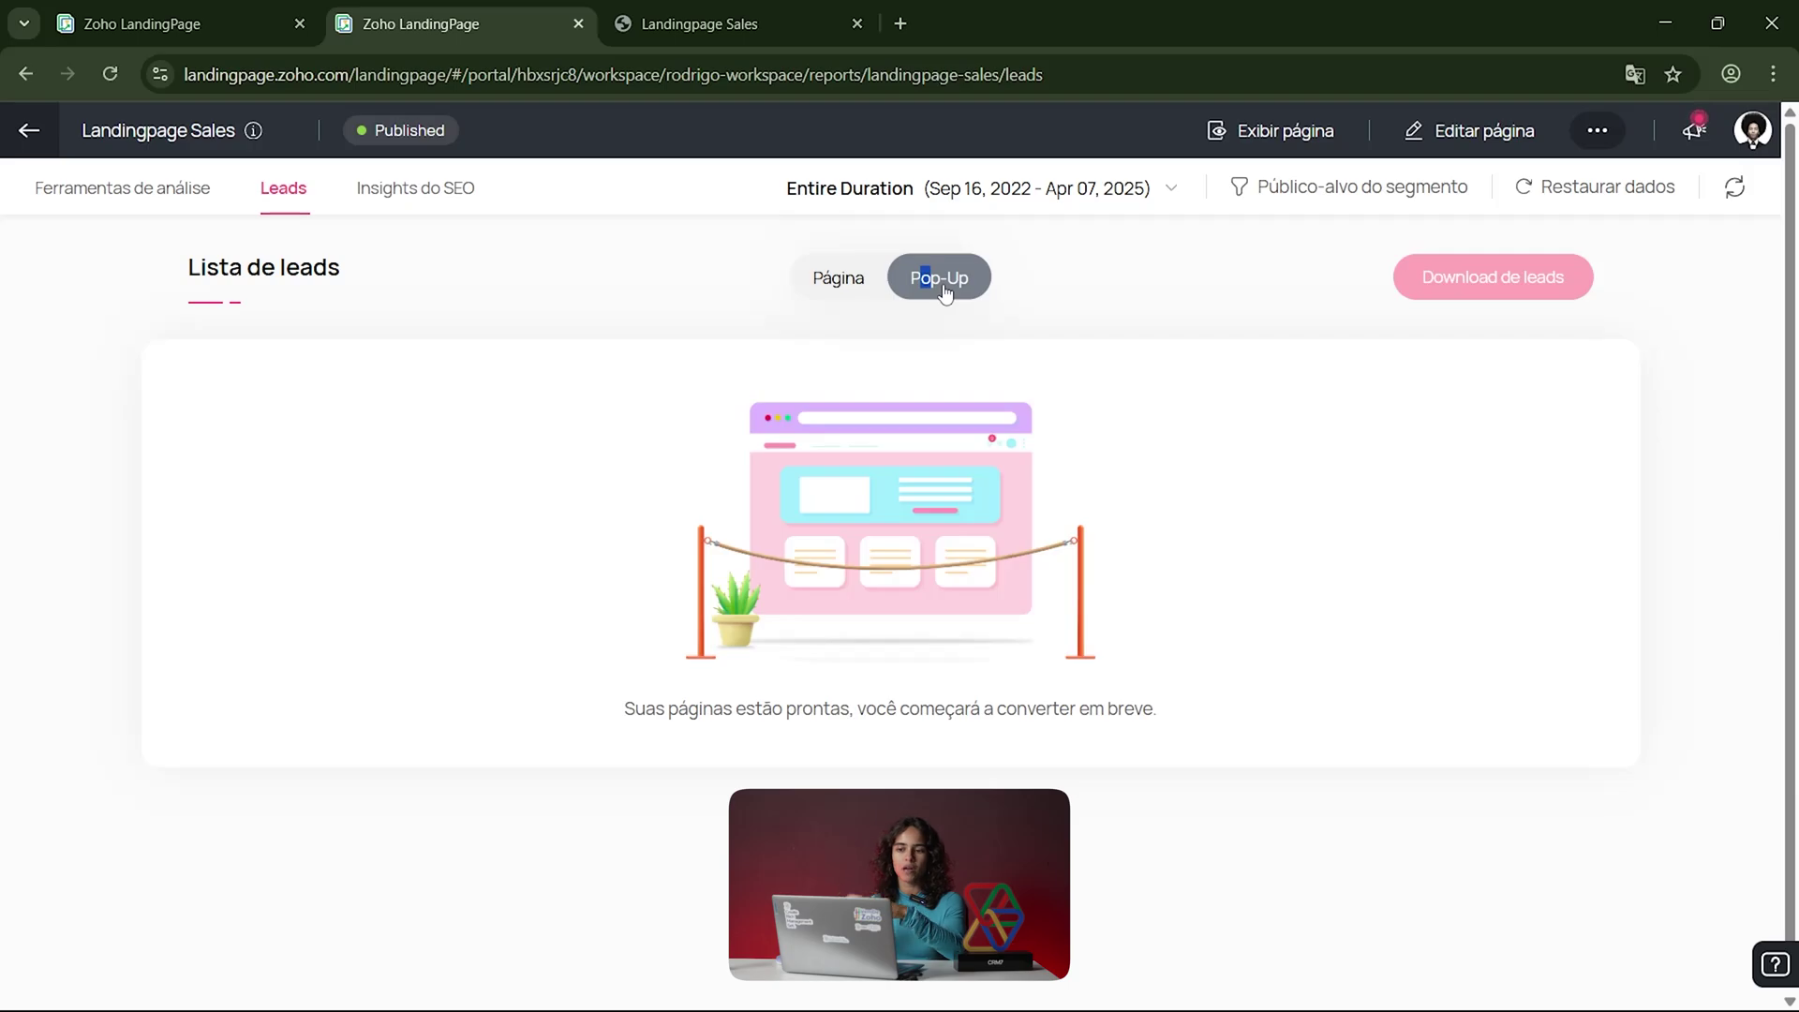
{"action": "left_click", "coordinate": [93, 188]}
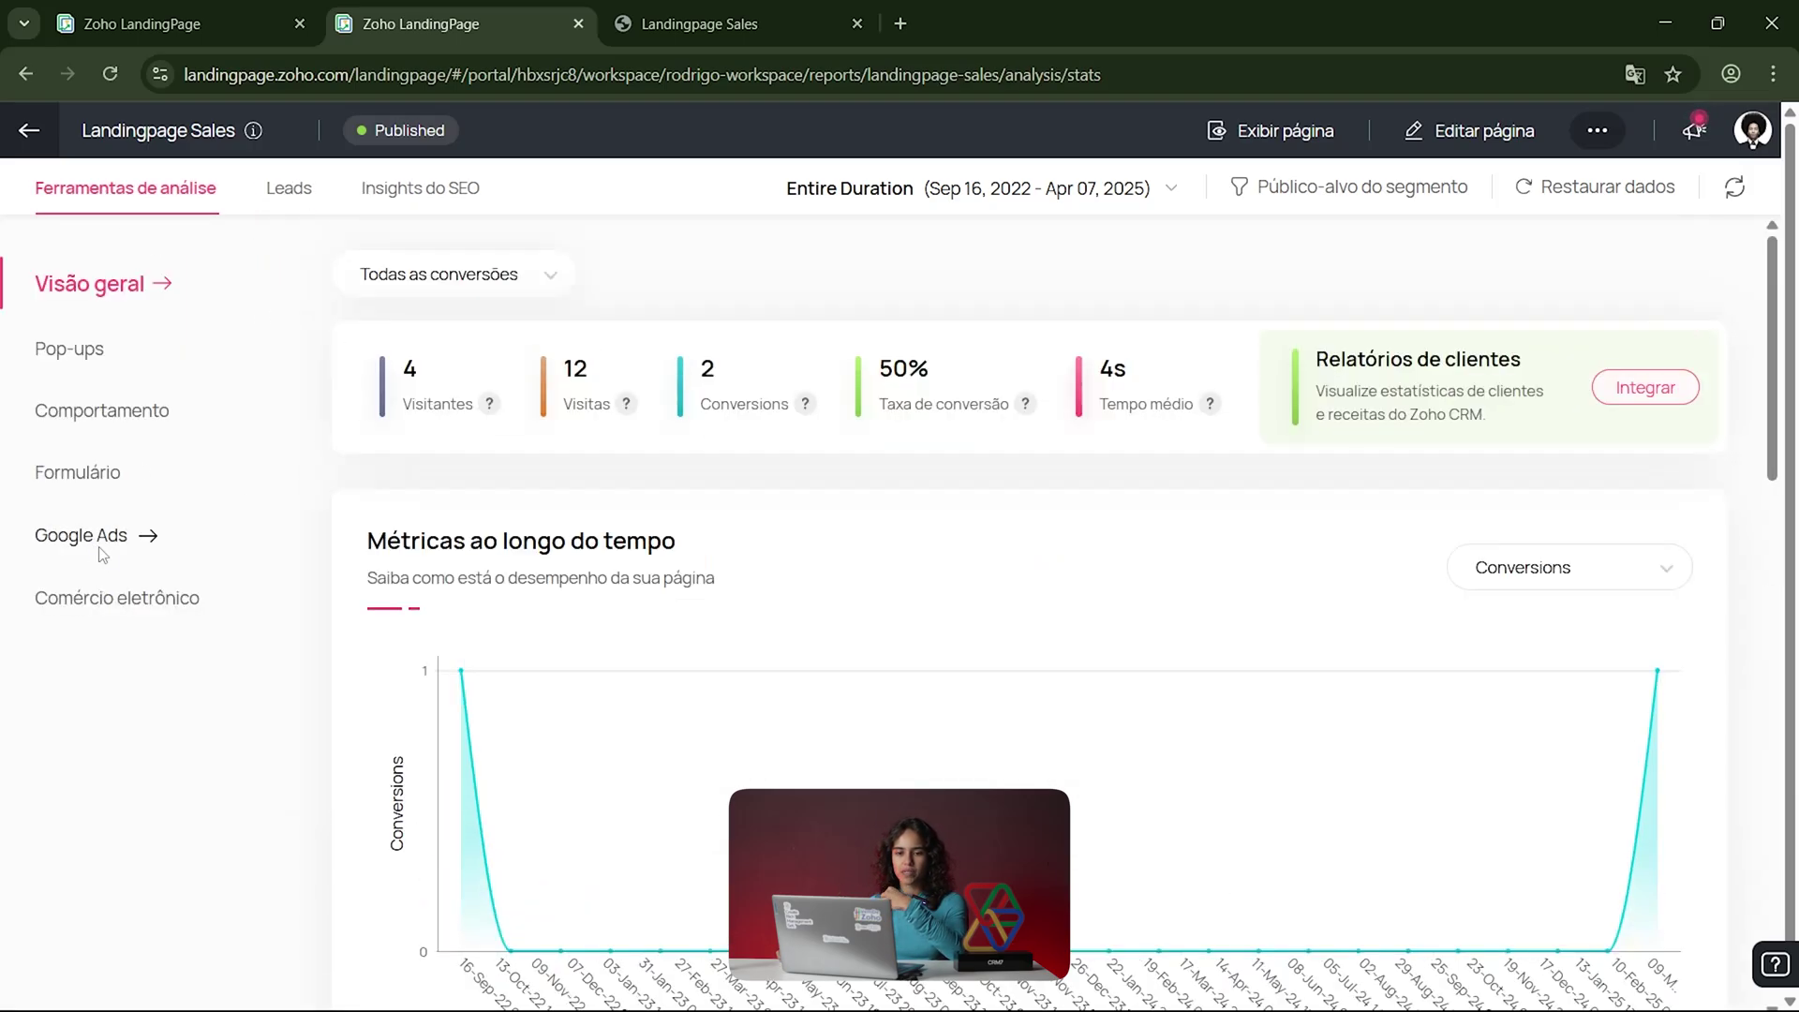
Step: Browse the Google Ads and Comércio eletrônico reports, then go to Insights do SEO
{"action": "left_click", "coordinate": [84, 536]}
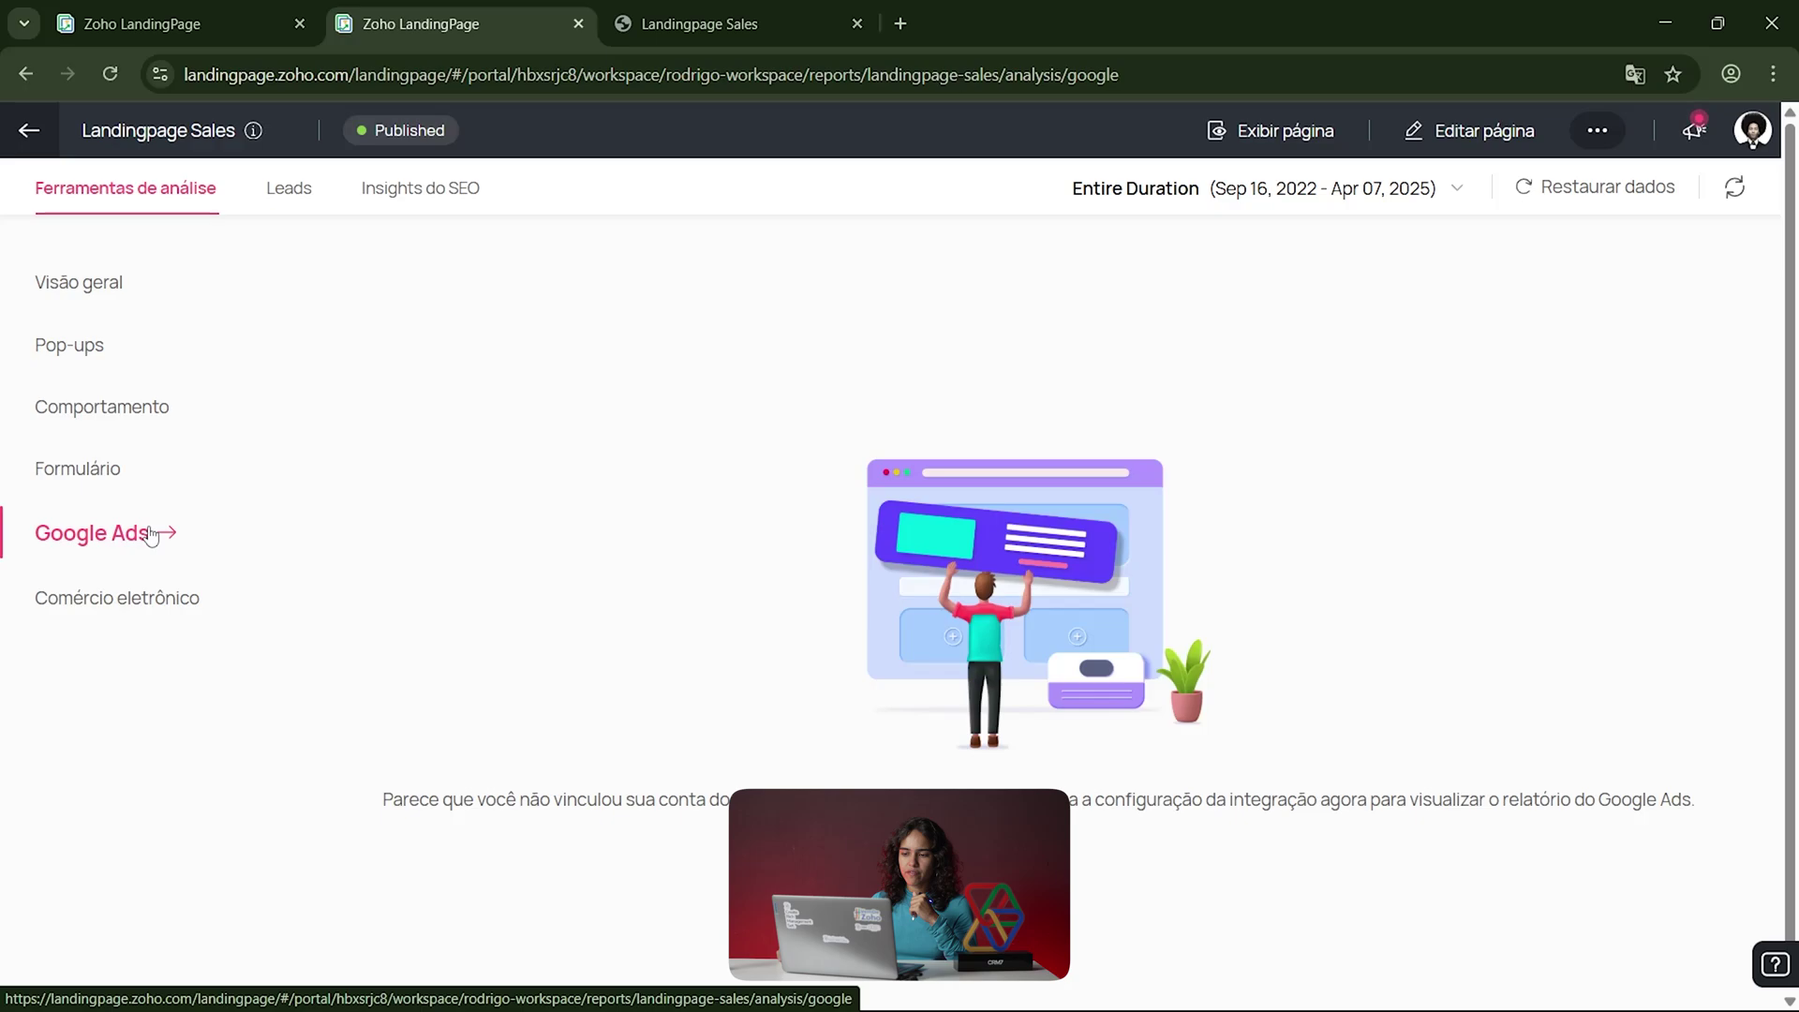
{"action": "left_click", "coordinate": [141, 614]}
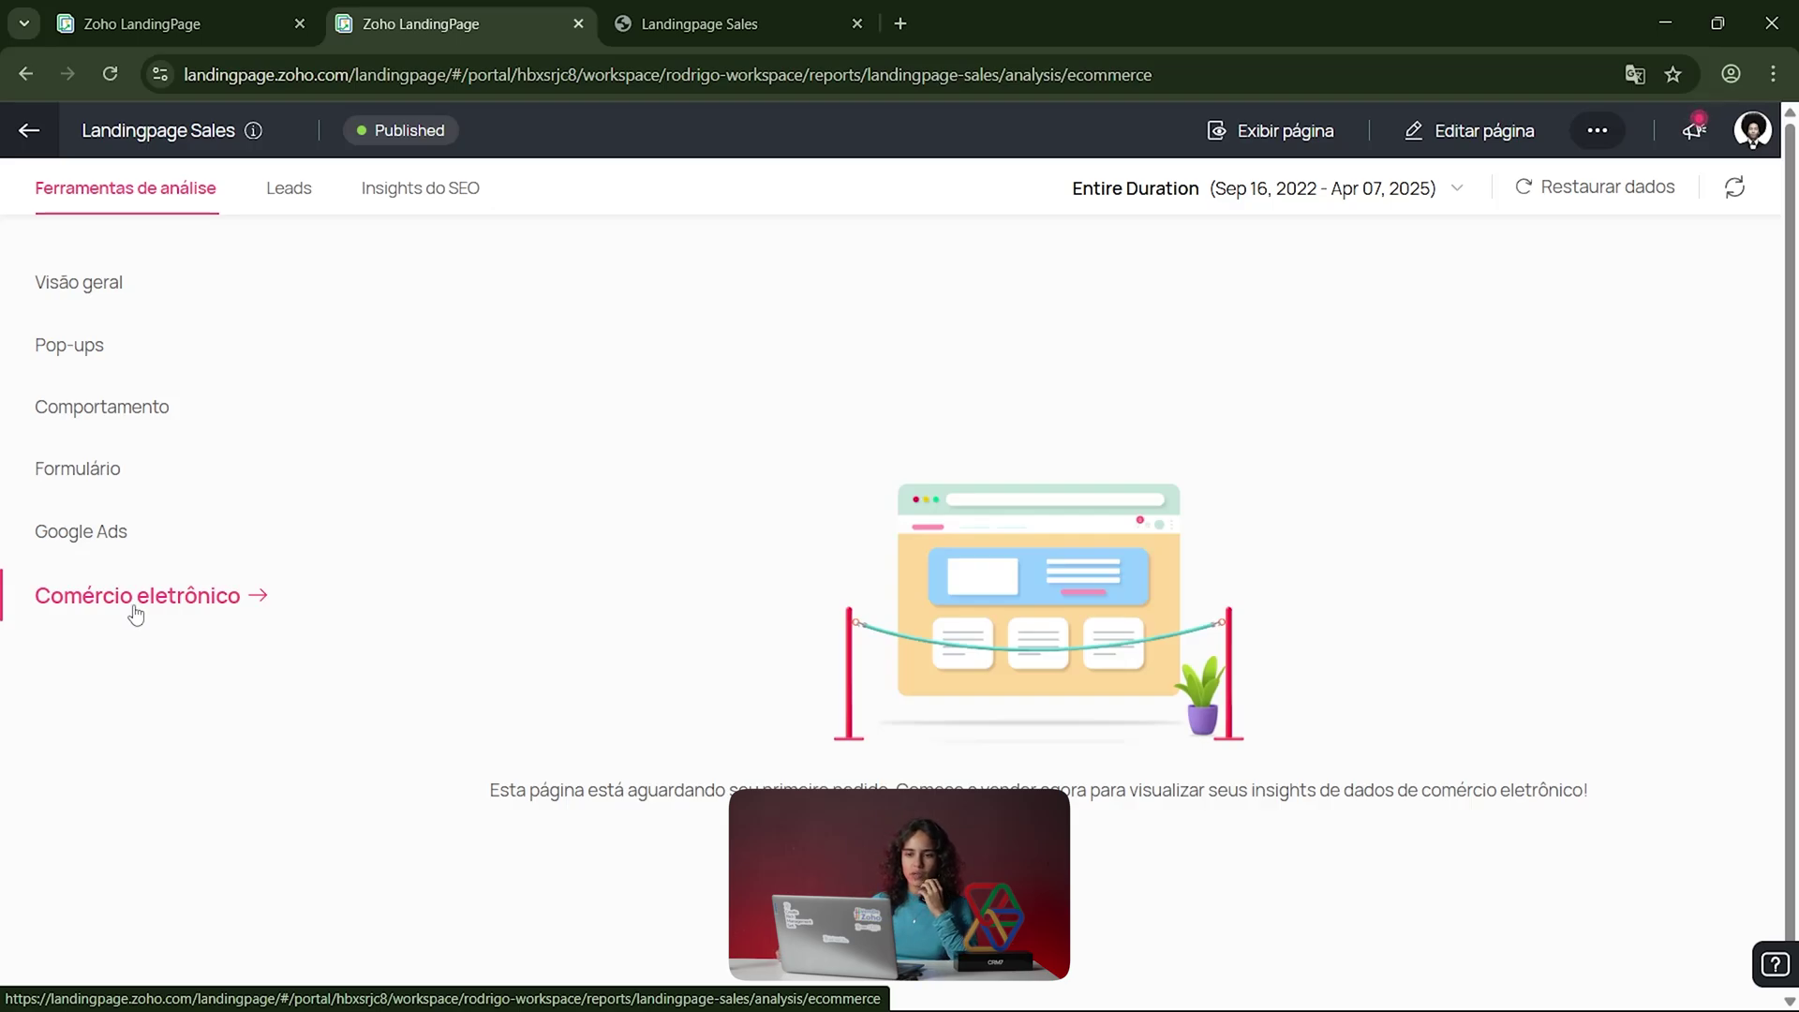
{"action": "left_click", "coordinate": [403, 178]}
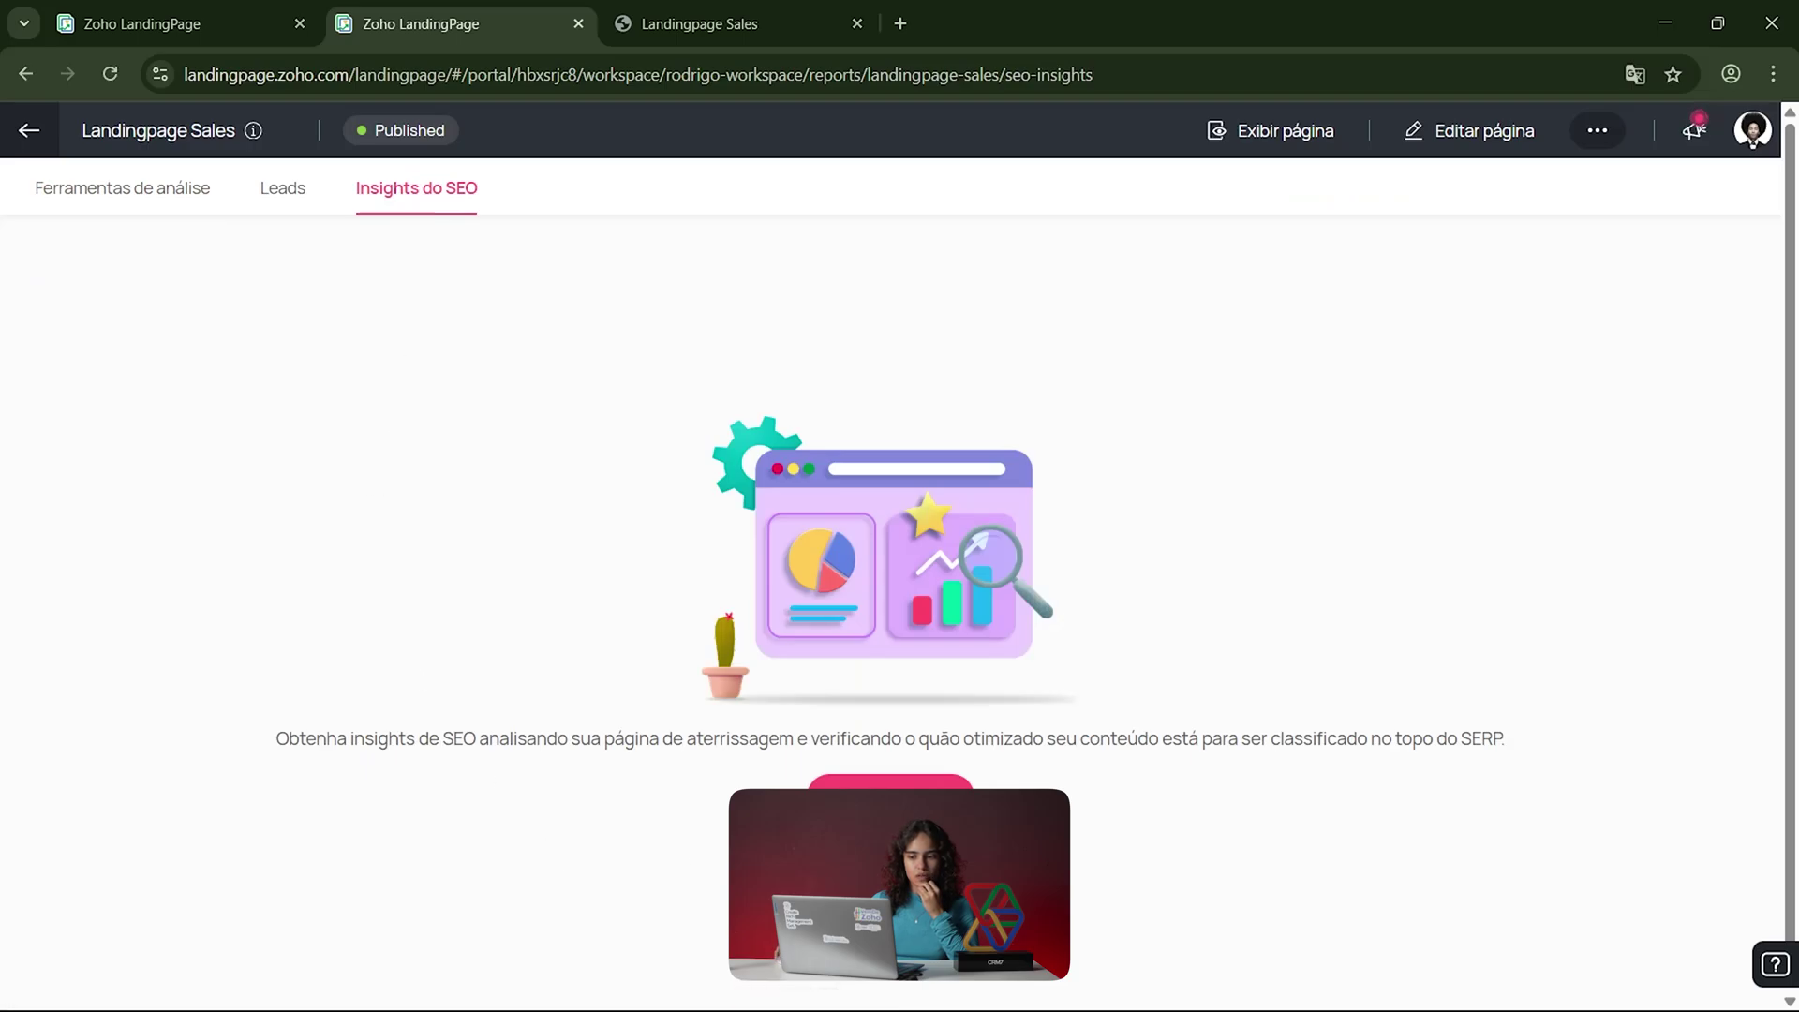
Step: Generate a new SEO report and review its Análise content analysis, including links found
{"action": "left_click", "coordinate": [890, 781]}
{"action": "left_click", "coordinate": [1156, 650]}
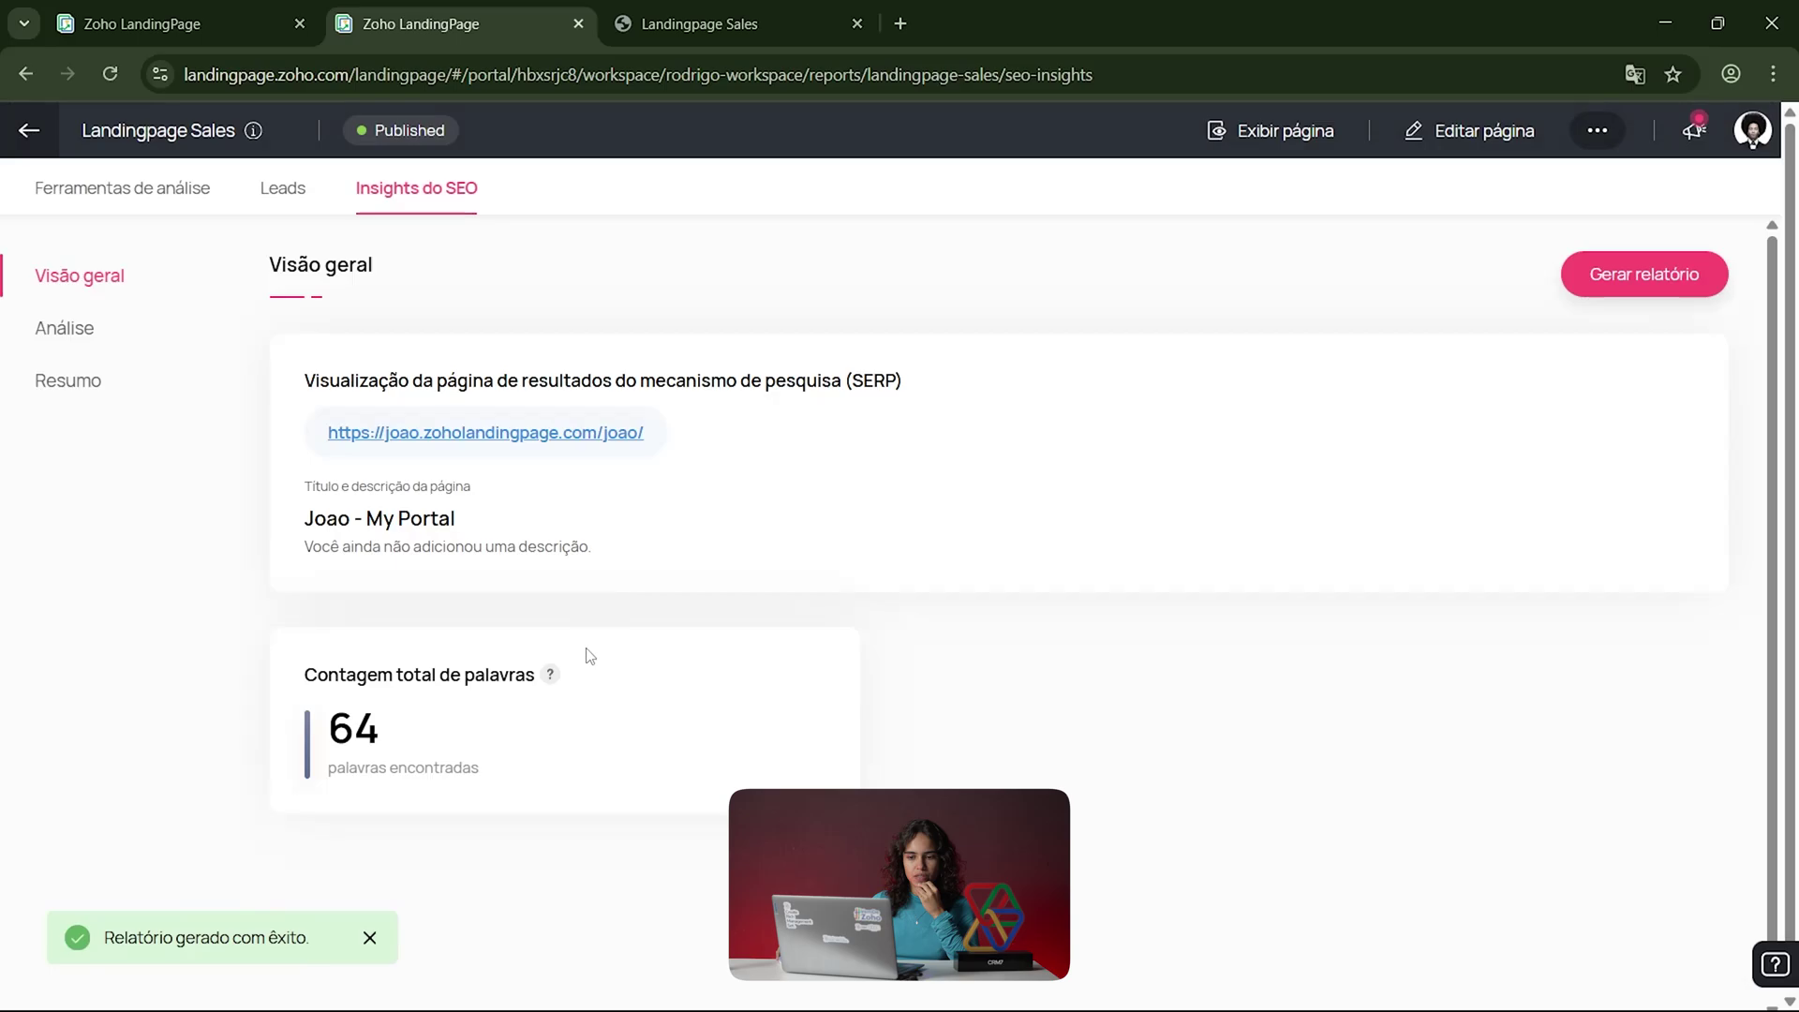
{"action": "scroll", "coordinate": [543, 743], "scroll_direction": "down", "scroll_amount": 1}
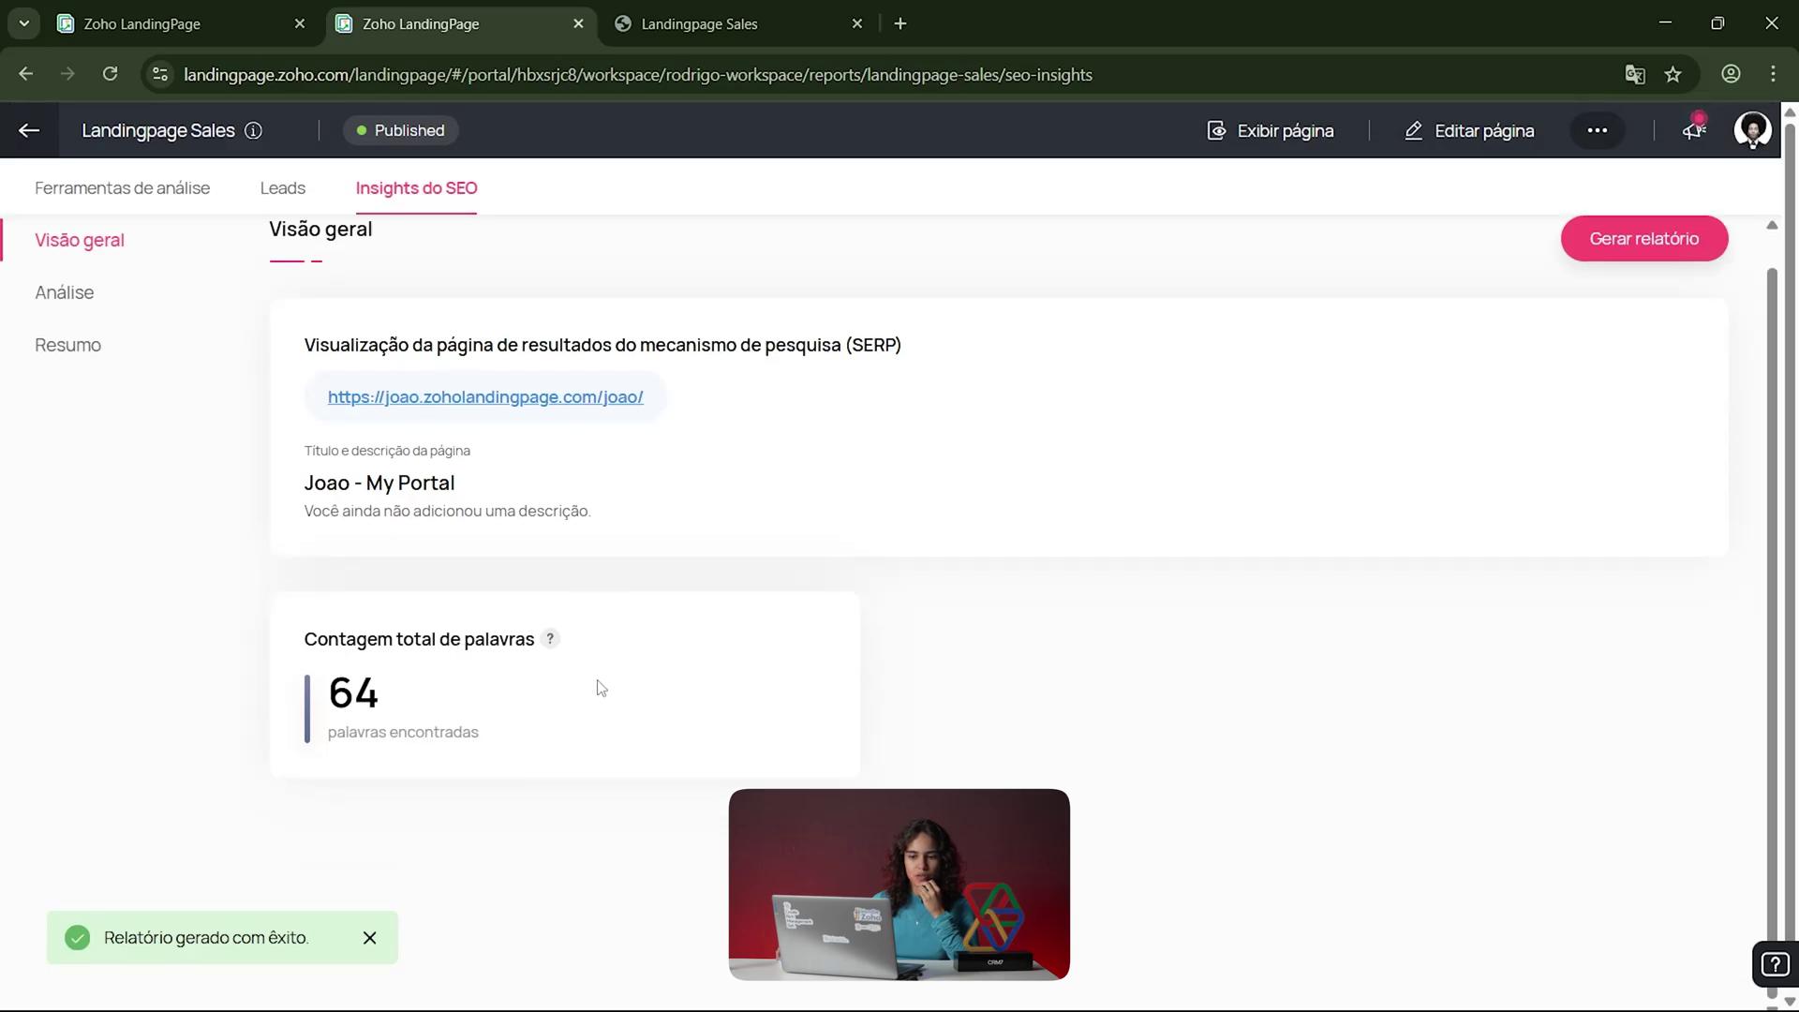
{"action": "left_click", "coordinate": [64, 290]}
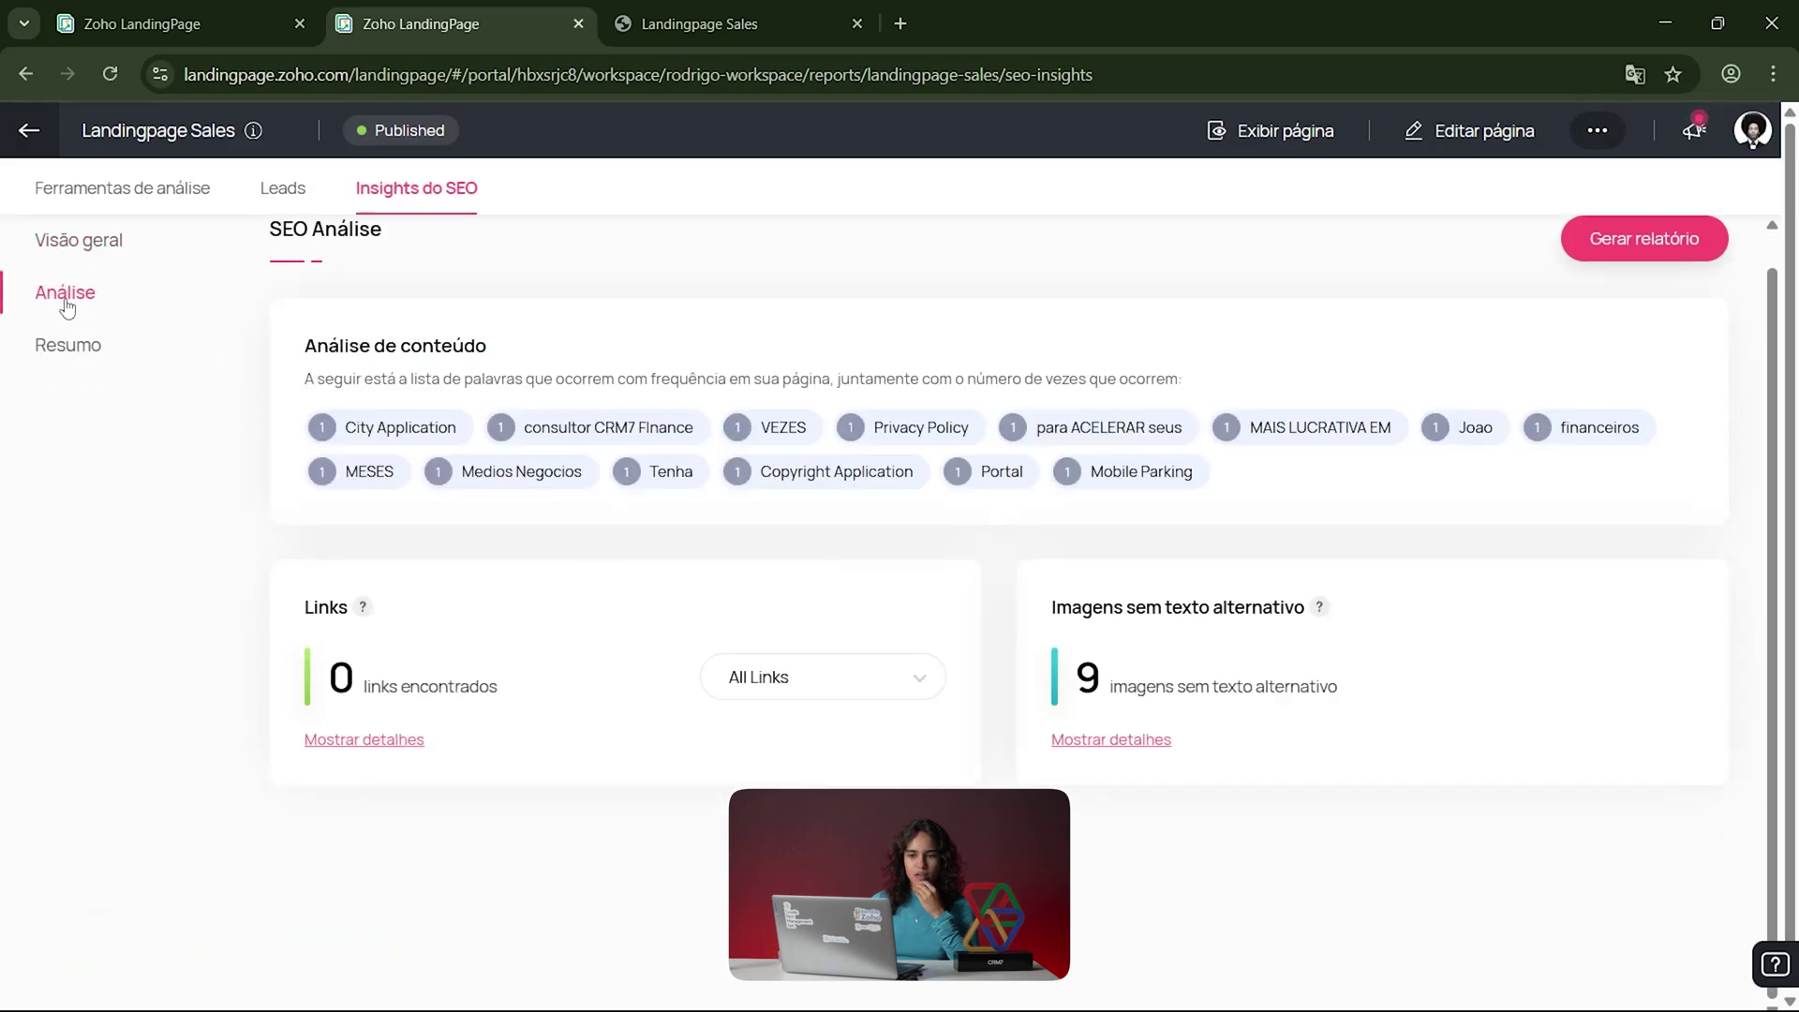
{"action": "scroll", "coordinate": [524, 683], "scroll_direction": "down", "scroll_amount": 1}
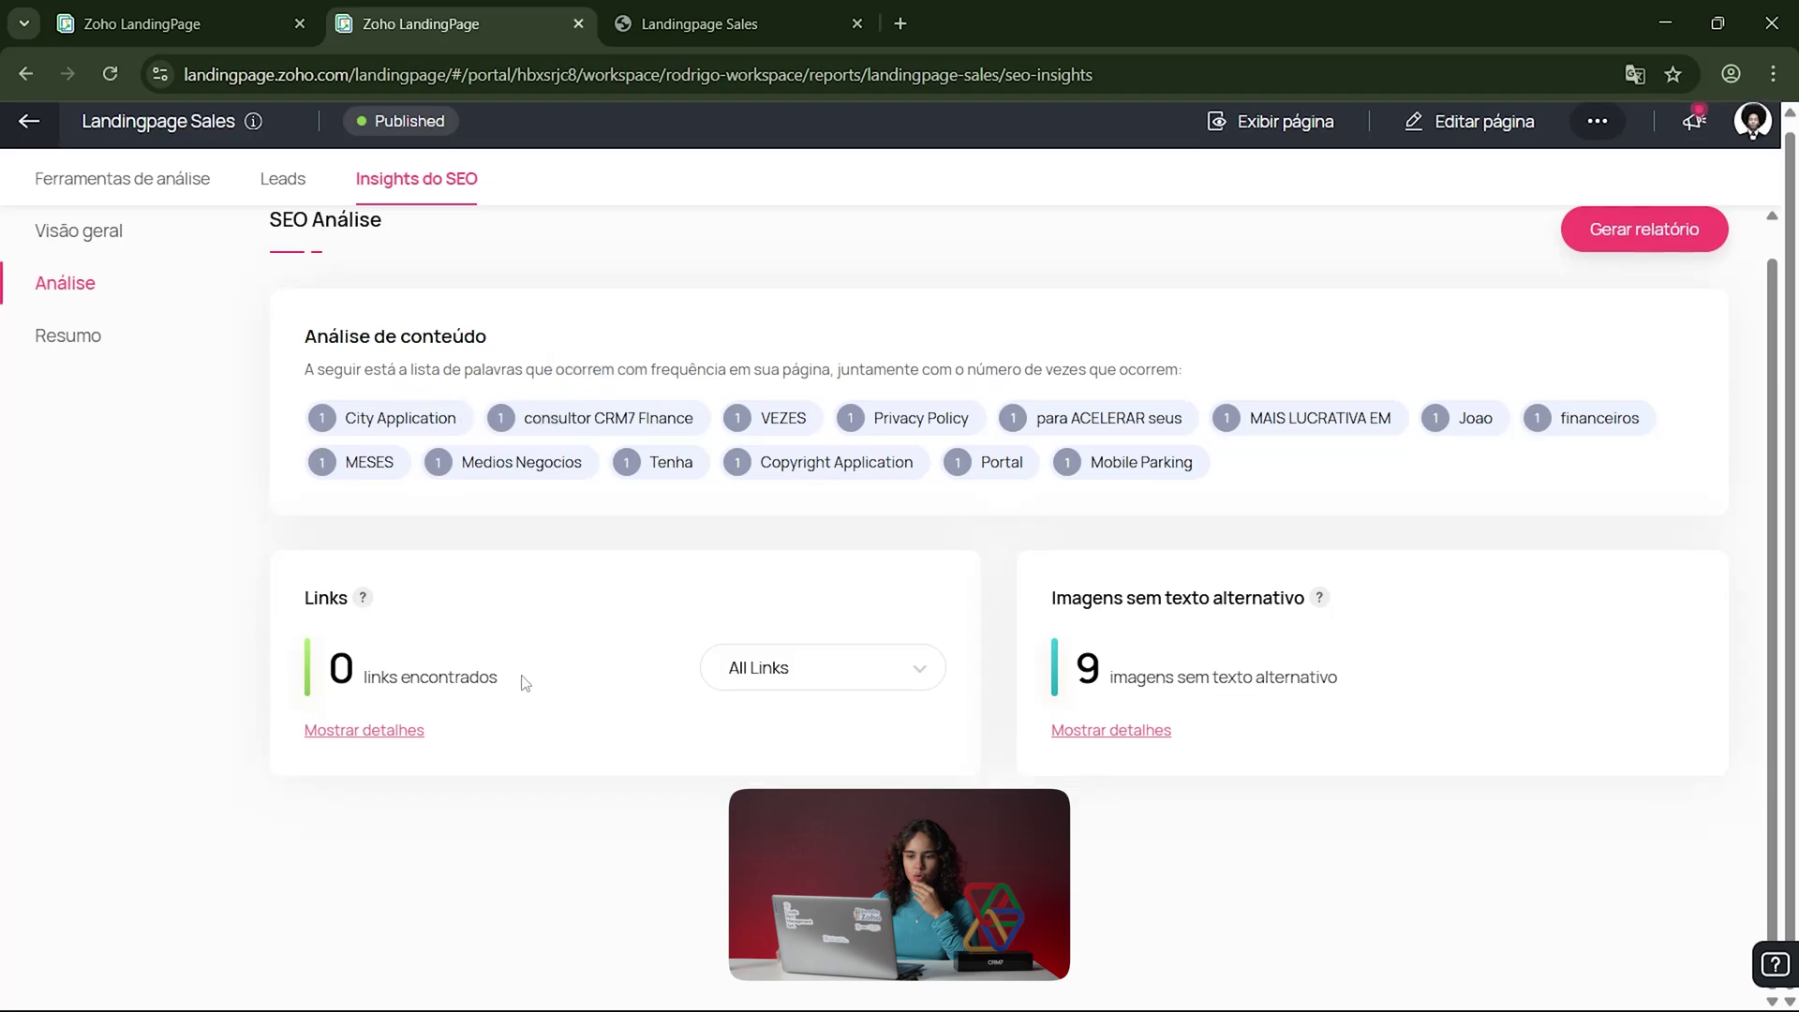
{"action": "left_click_drag", "start_coordinate": [257, 581], "coordinate": [510, 700]}
{"action": "left_click", "coordinate": [509, 701]}
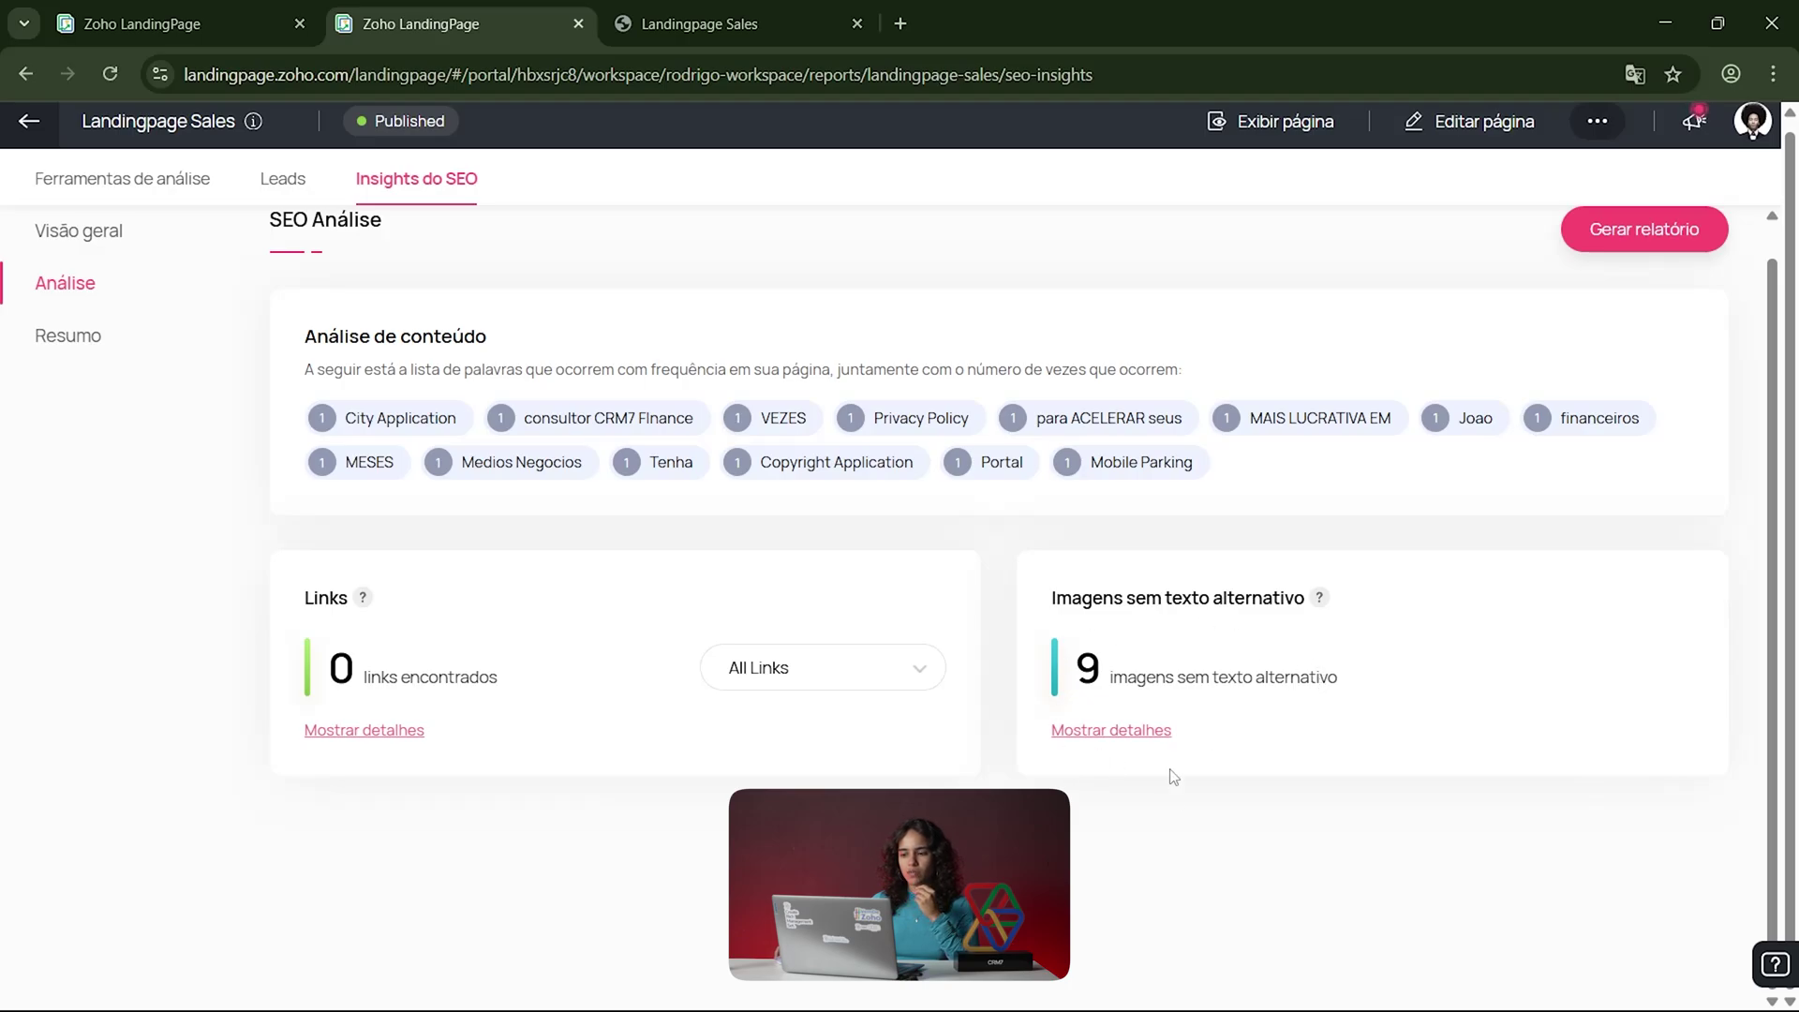
{"action": "scroll", "coordinate": [1156, 826], "scroll_direction": "up", "scroll_amount": 1}
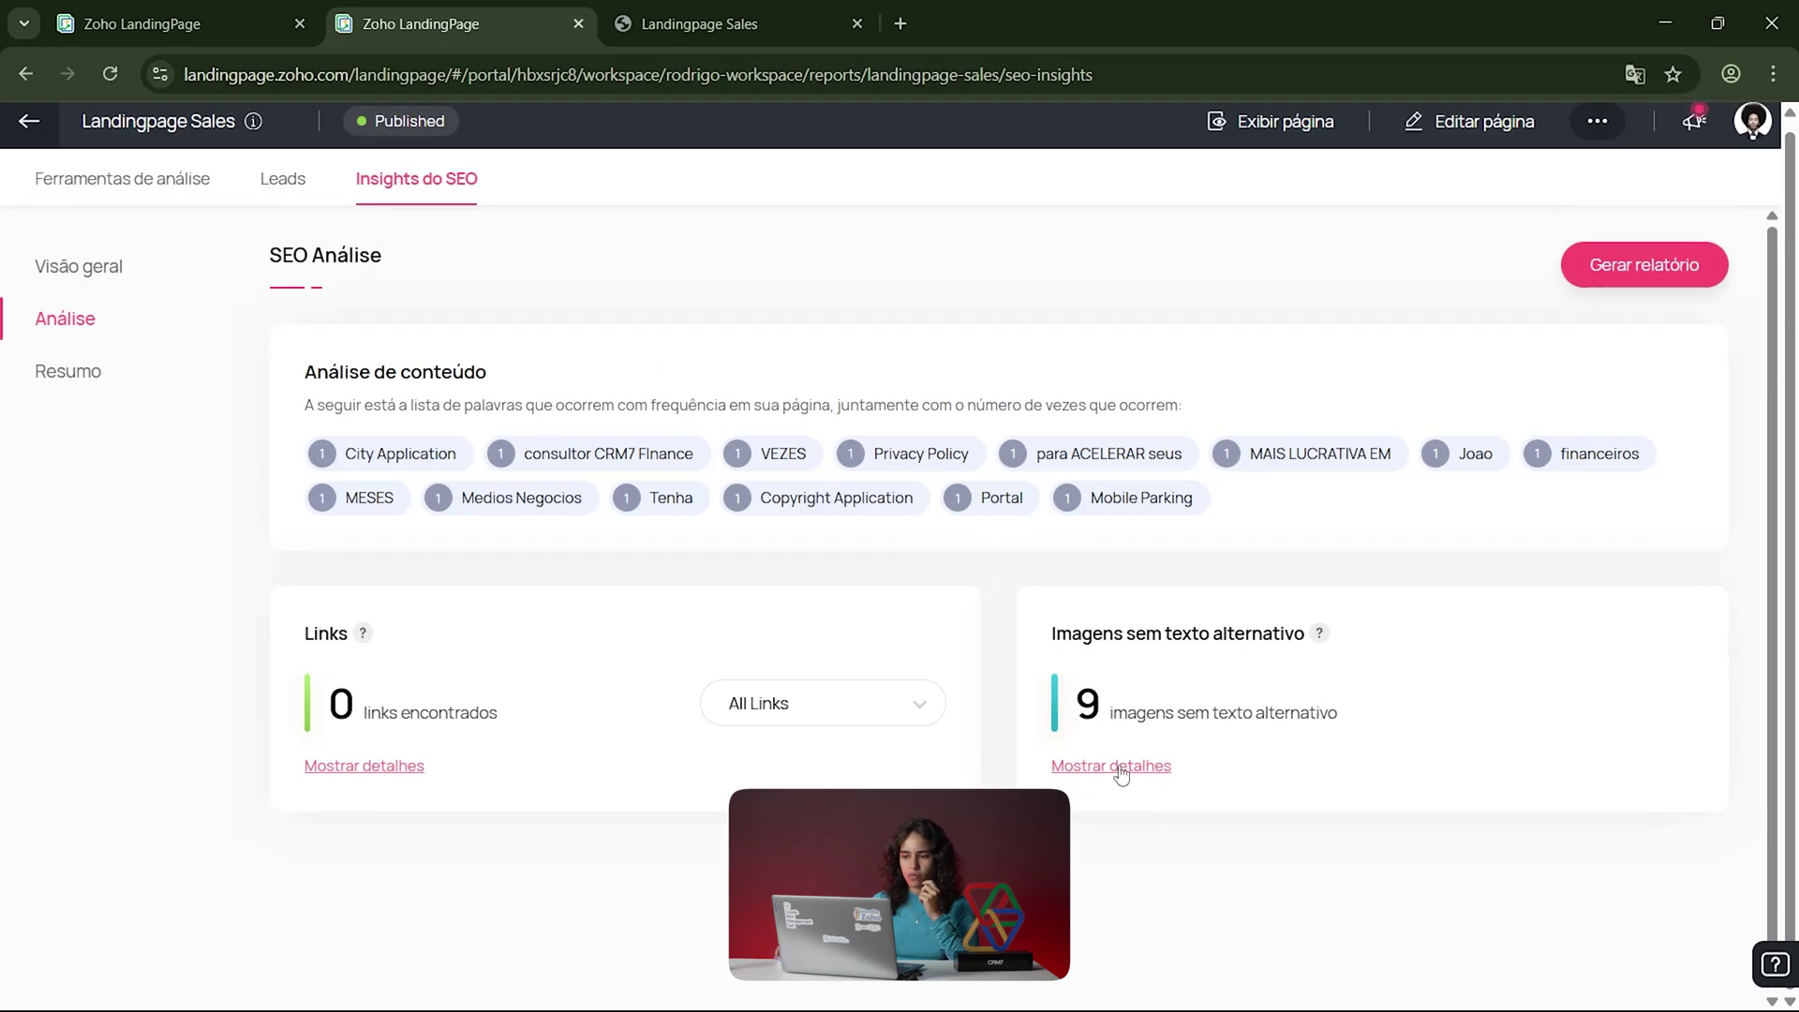
Step: Review the Resumo checklist, noting the page title and missing page description warnings
{"action": "left_click", "coordinate": [86, 385]}
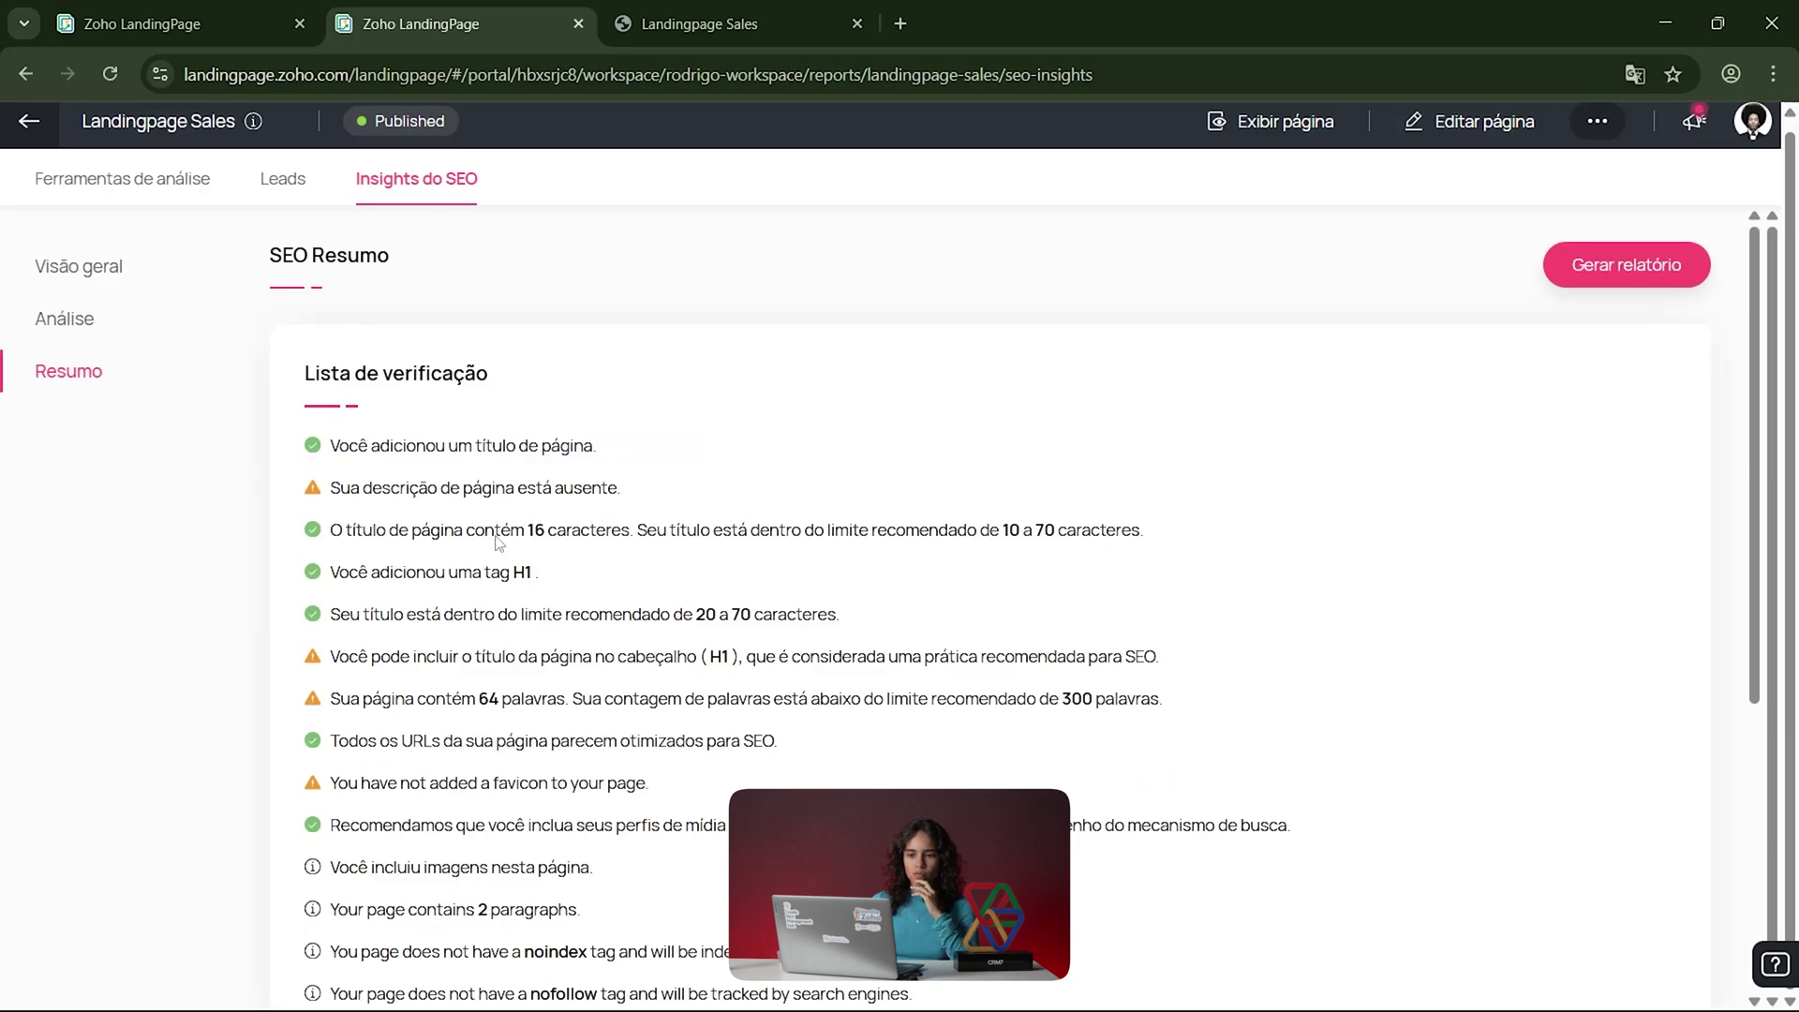
{"action": "scroll", "coordinate": [475, 473], "scroll_direction": "down", "scroll_amount": 3}
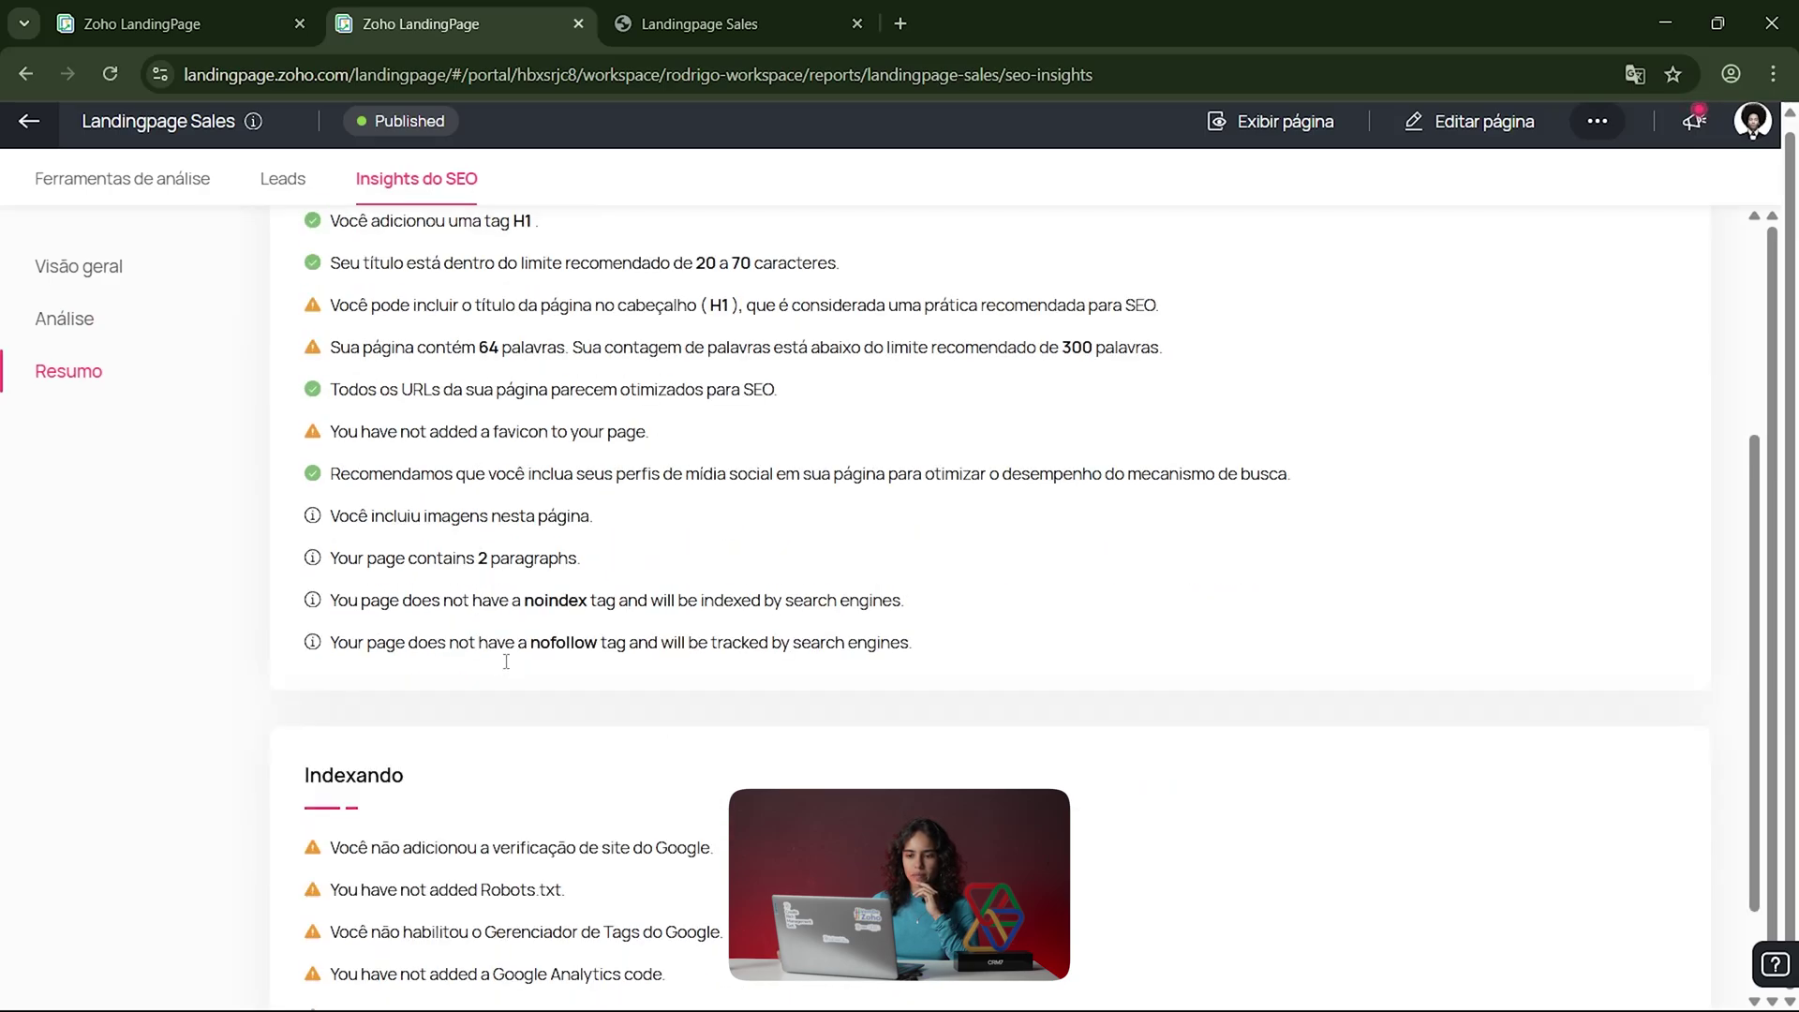
{"action": "scroll", "coordinate": [506, 661], "scroll_direction": "up", "scroll_amount": 1}
{"action": "scroll", "coordinate": [553, 740], "scroll_direction": "down", "scroll_amount": 2}
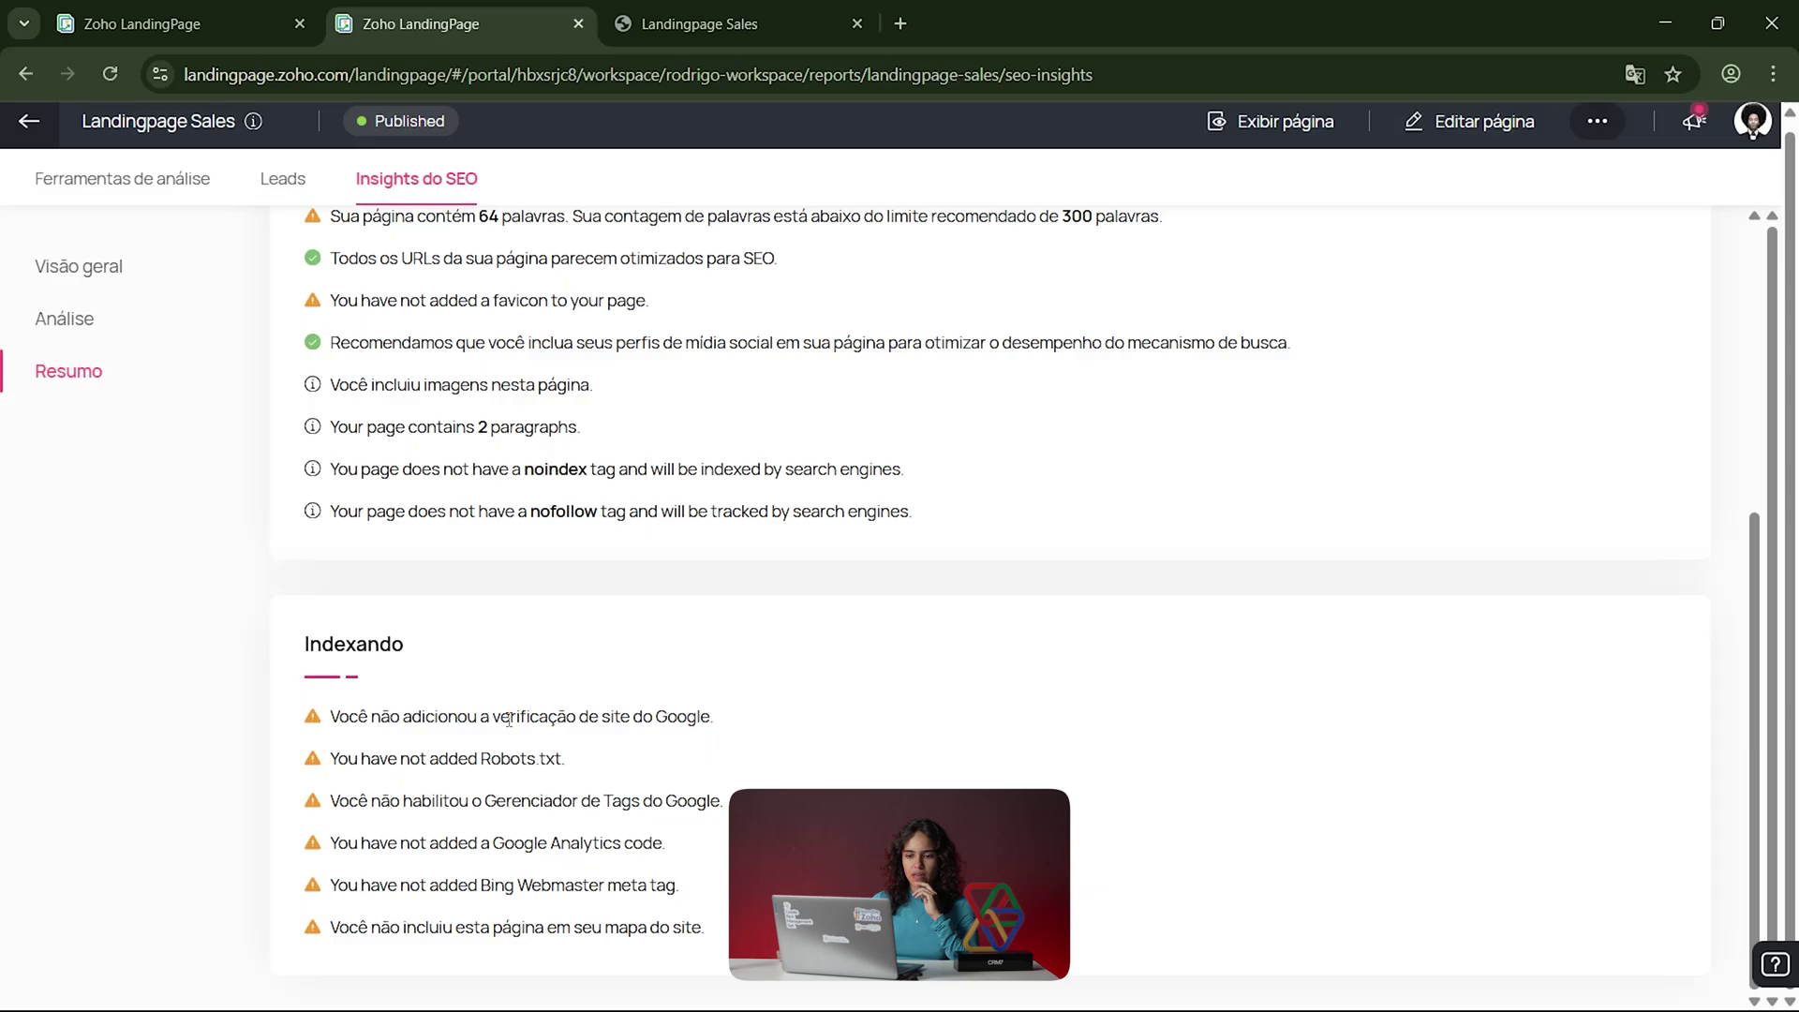
{"action": "scroll", "coordinate": [666, 742], "scroll_direction": "up", "scroll_amount": 4}
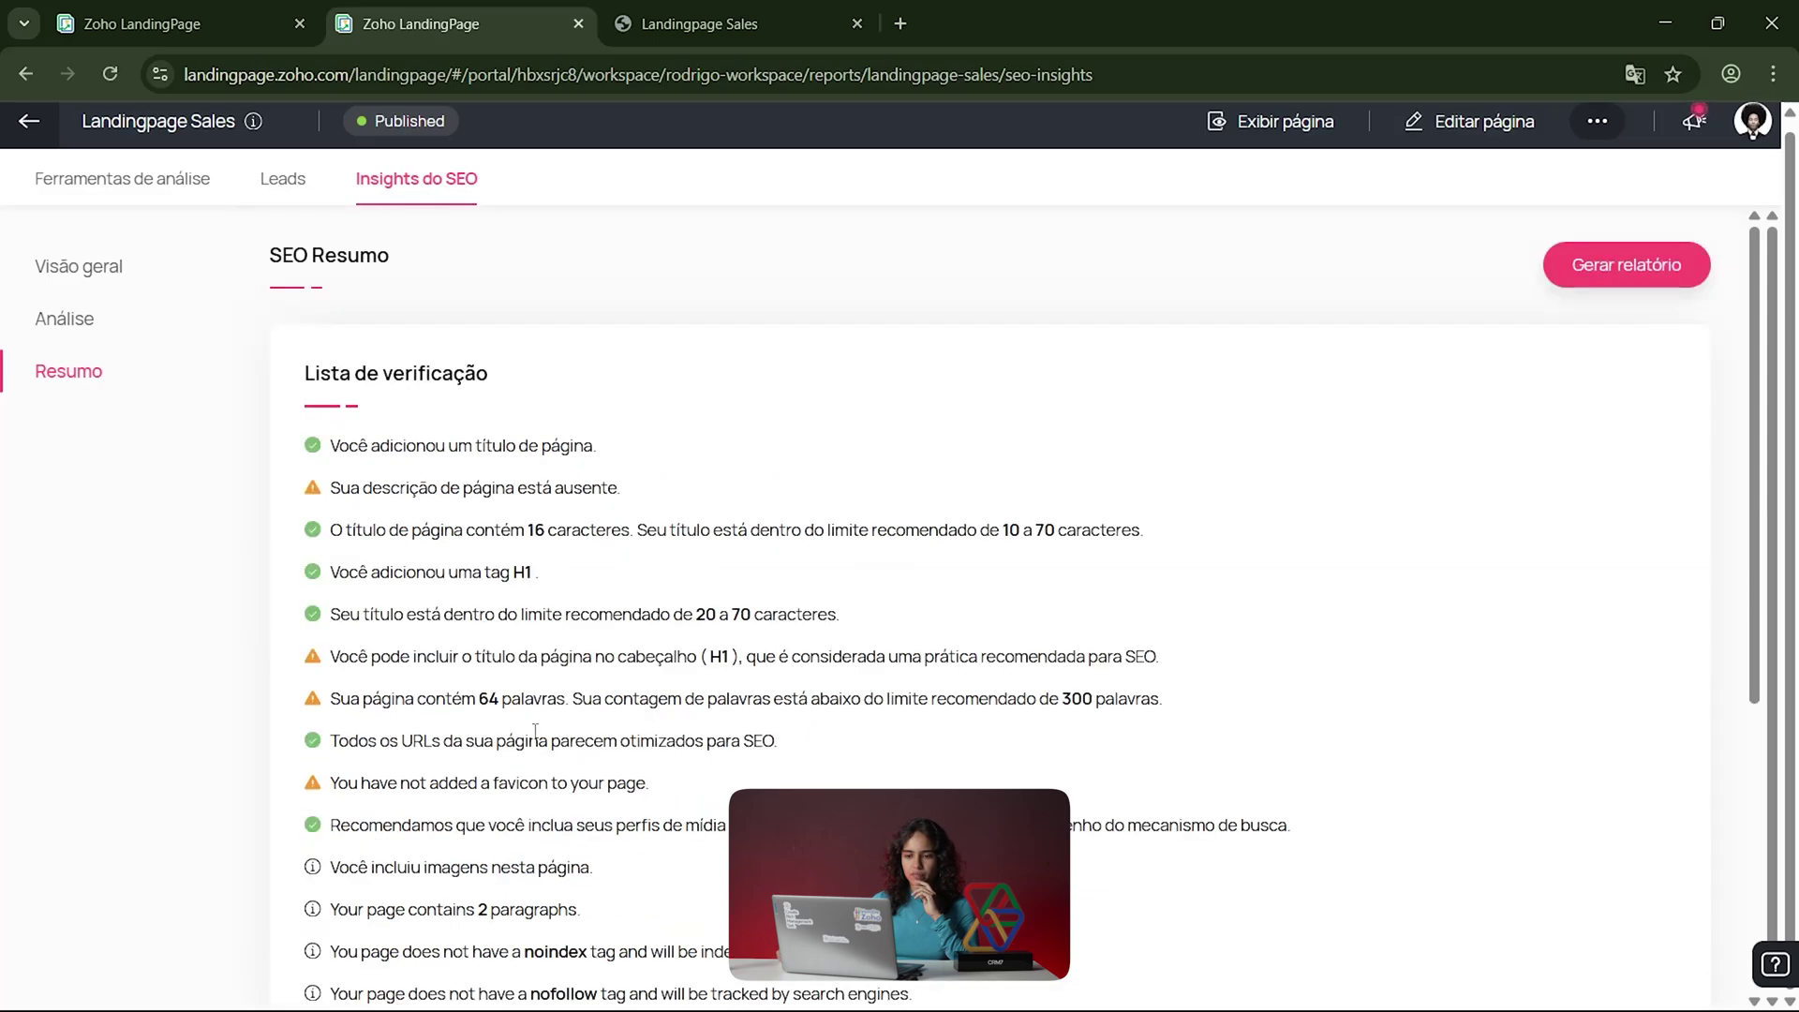
{"action": "scroll", "coordinate": [472, 749], "scroll_direction": "down", "scroll_amount": 4}
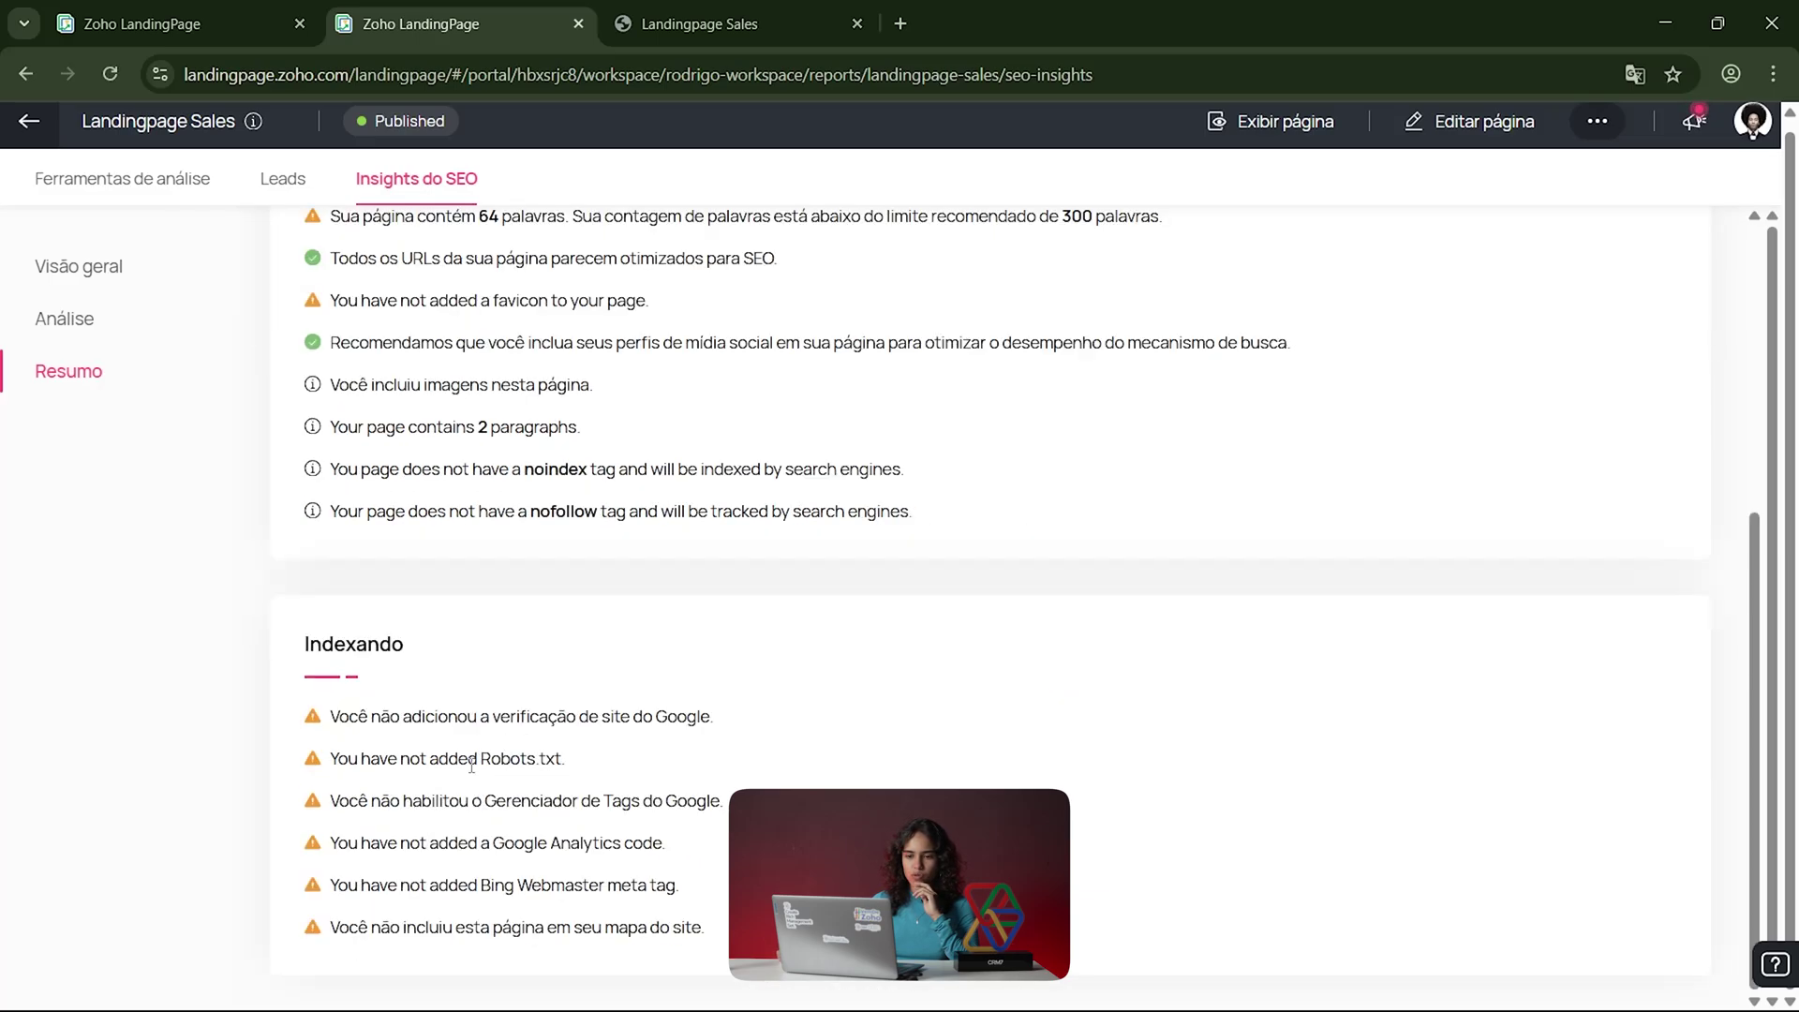
{"action": "scroll", "coordinate": [499, 615], "scroll_direction": "up", "scroll_amount": 5}
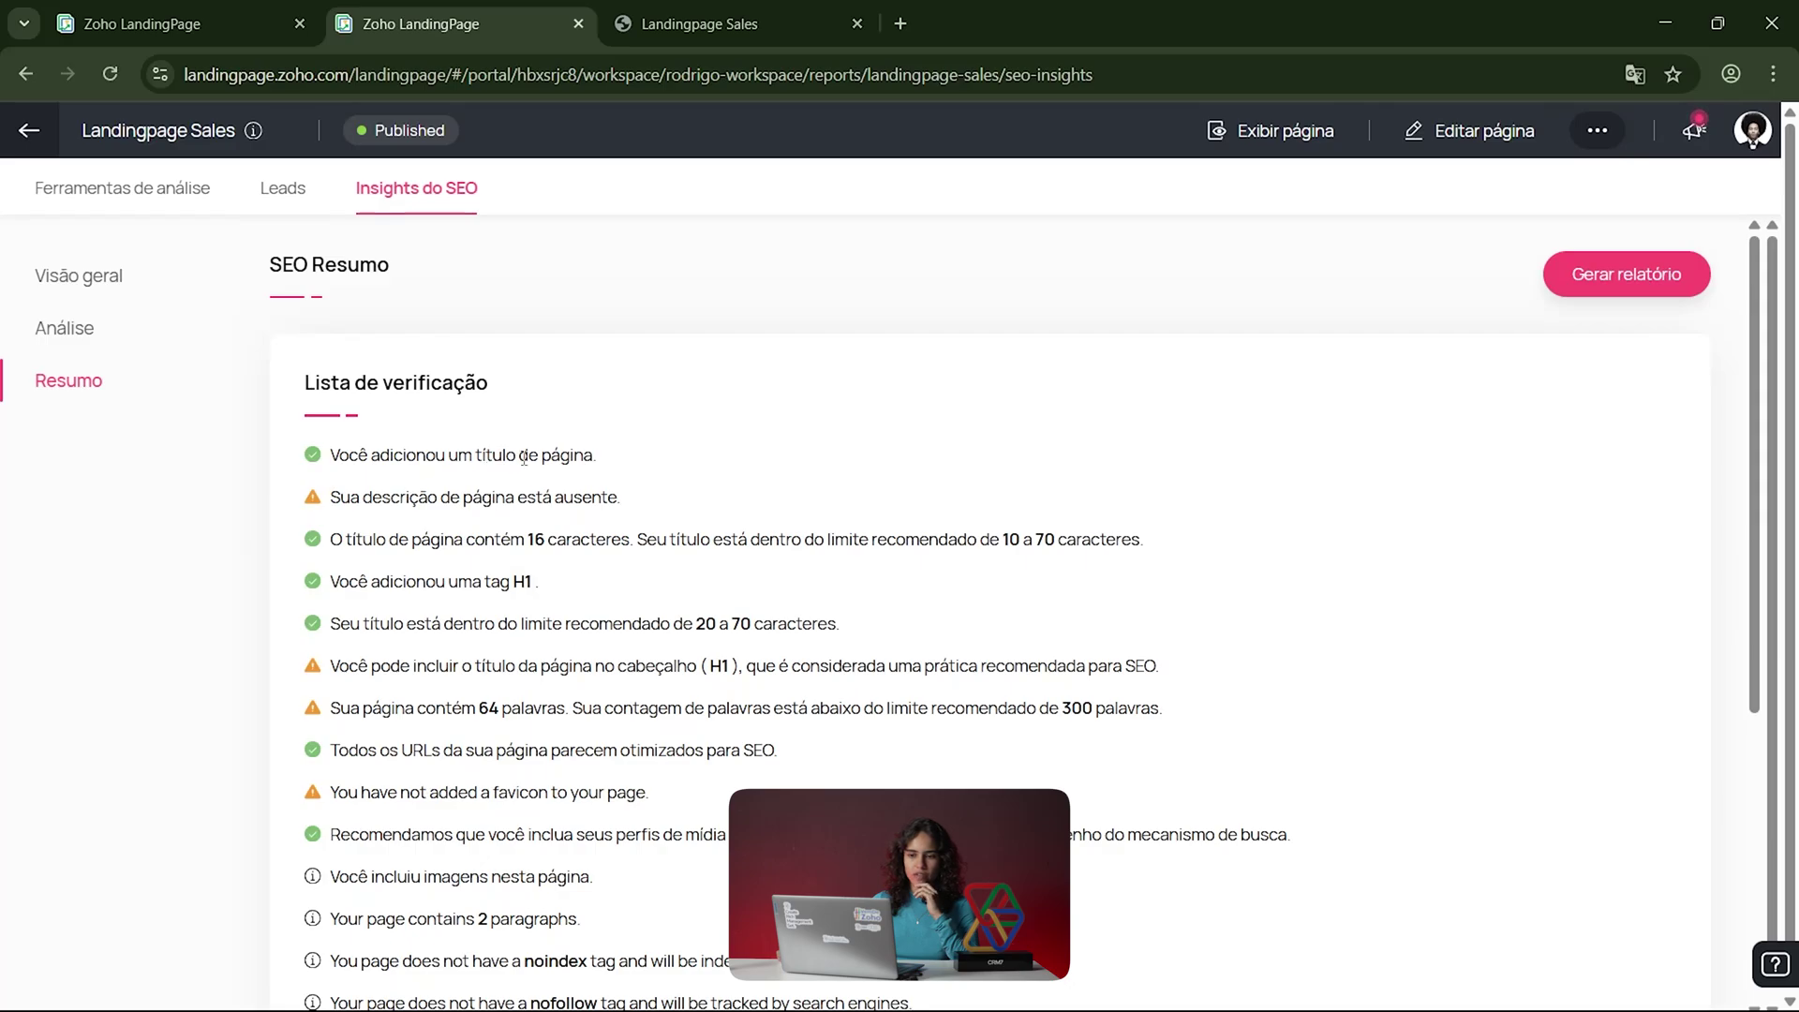
{"action": "left_click_drag", "start_coordinate": [357, 454], "coordinate": [619, 480]}
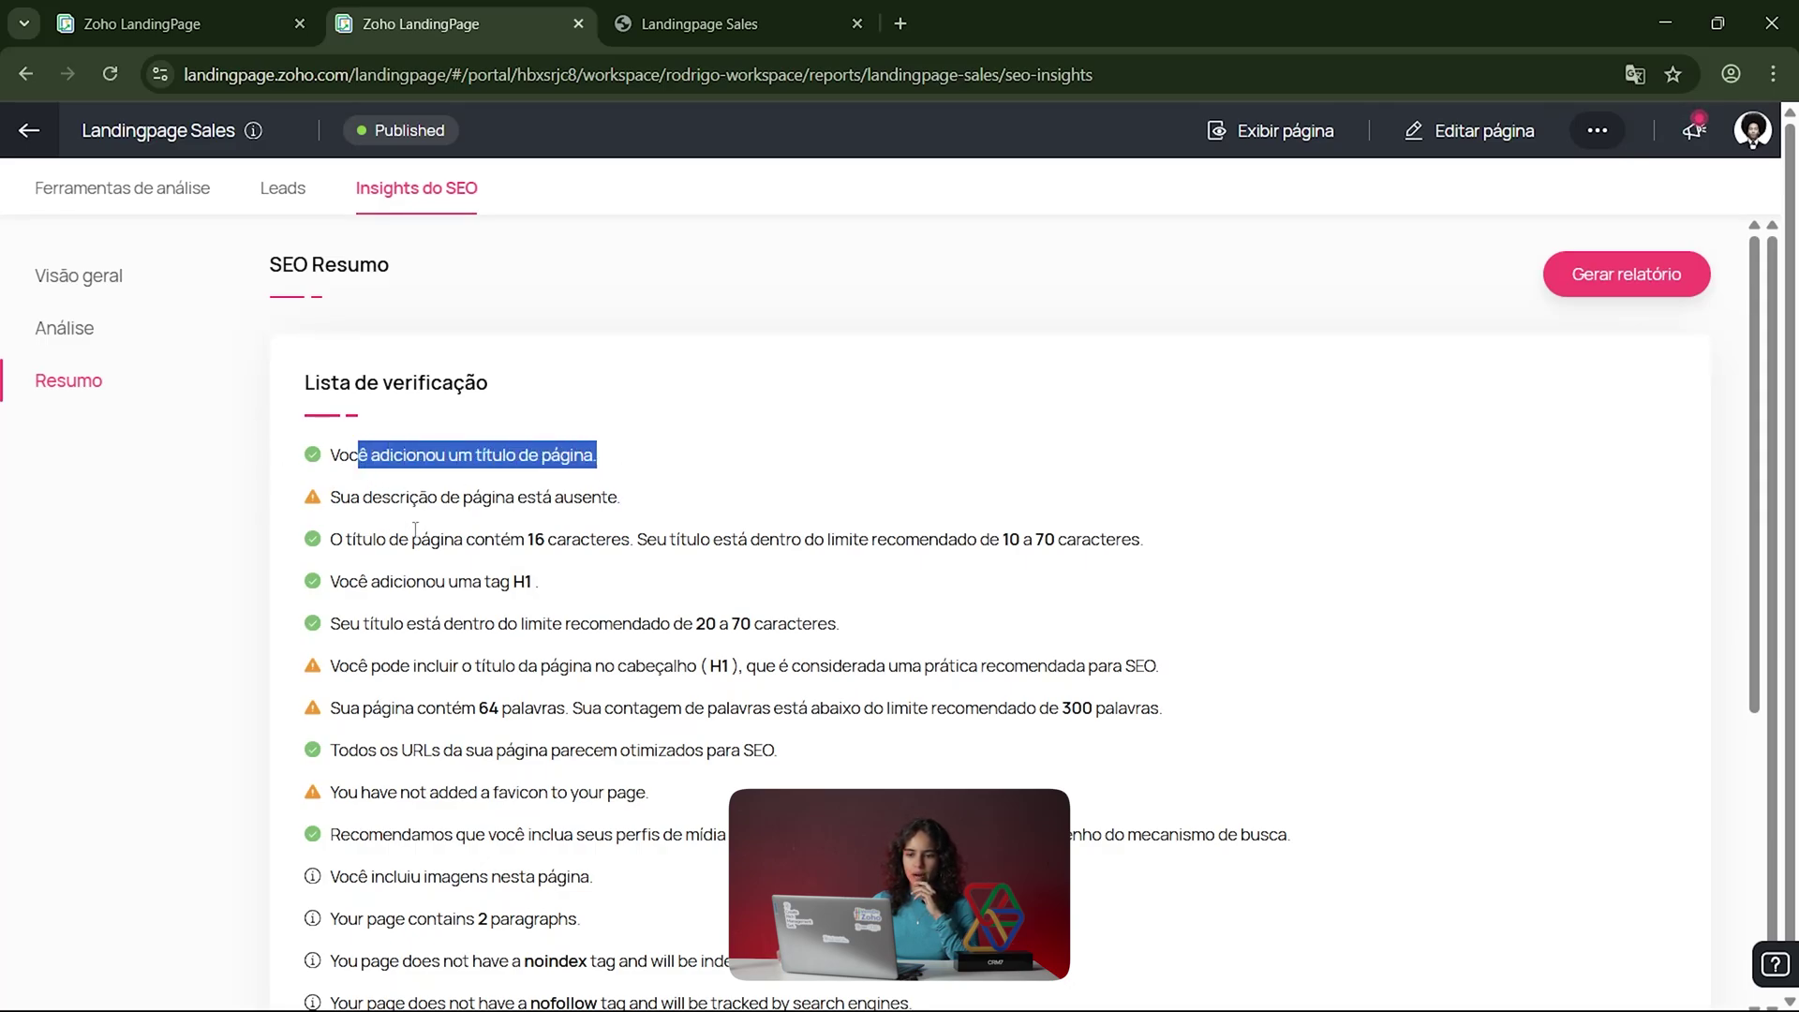
{"action": "left_click_drag", "start_coordinate": [399, 493], "coordinate": [633, 498]}
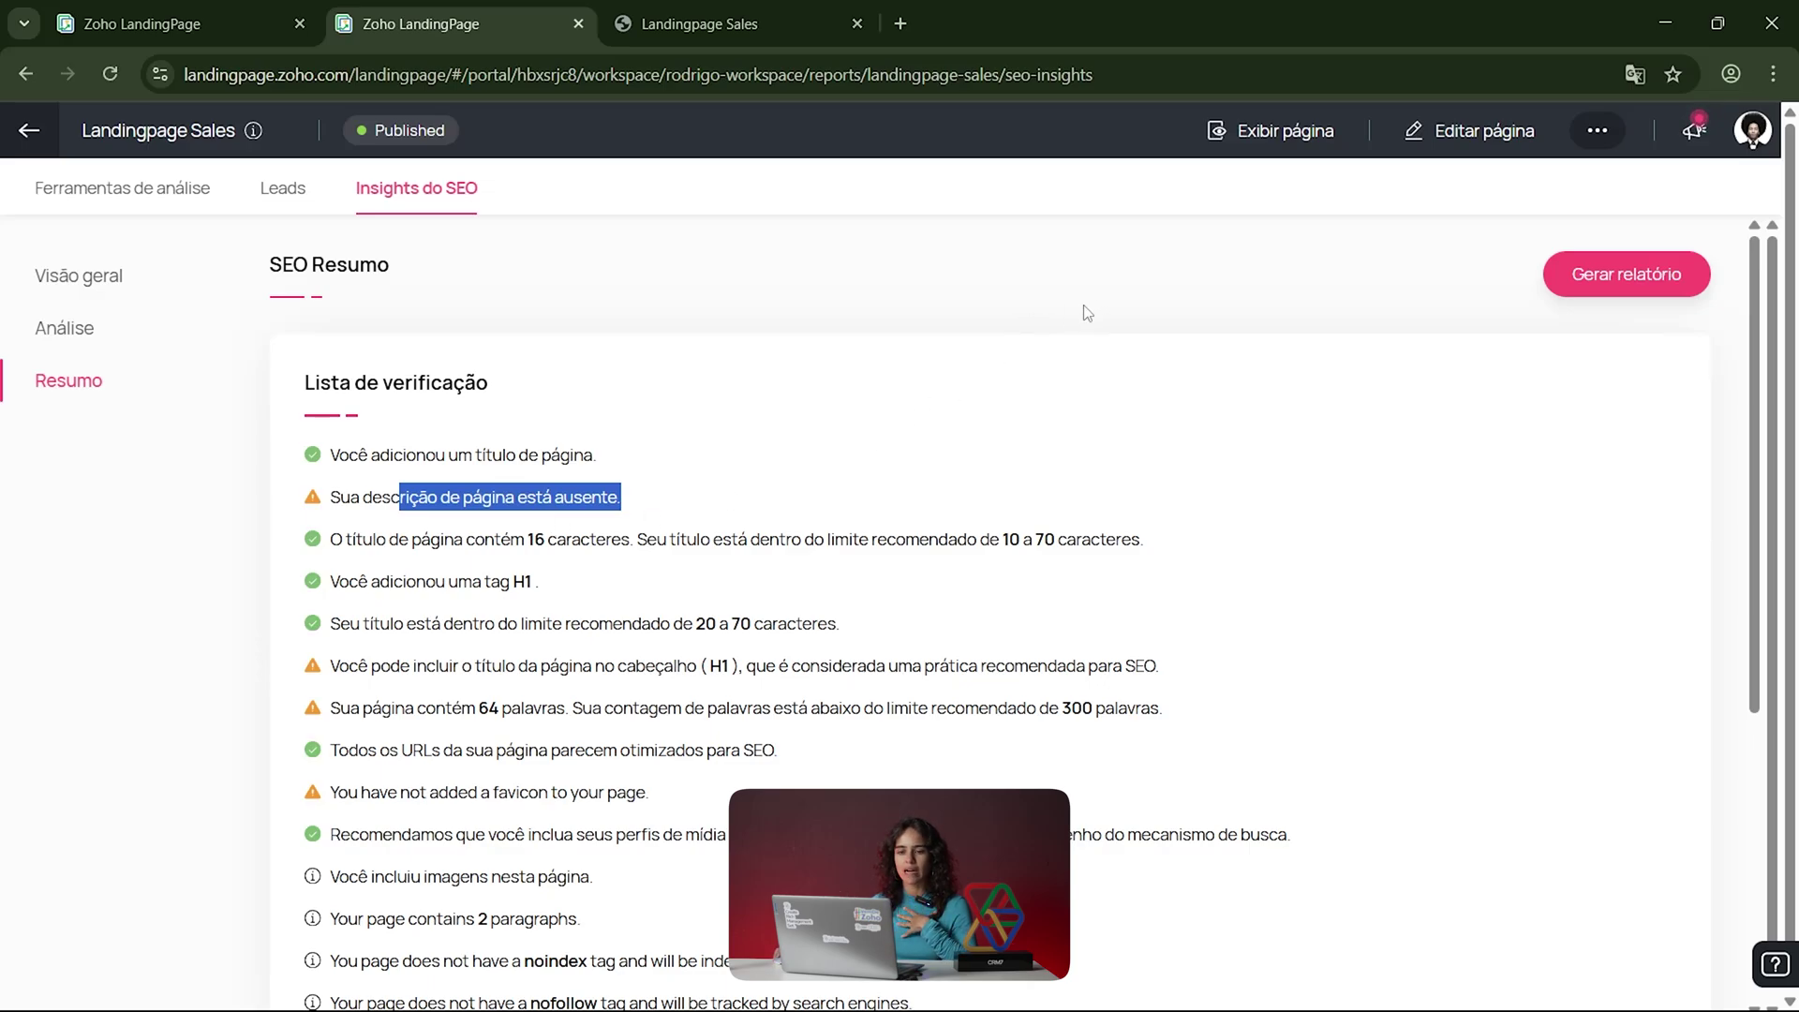
Step: Regenerate the SEO report and view the Visão geral SERP preview showing 64 words
{"action": "left_click", "coordinate": [1598, 279]}
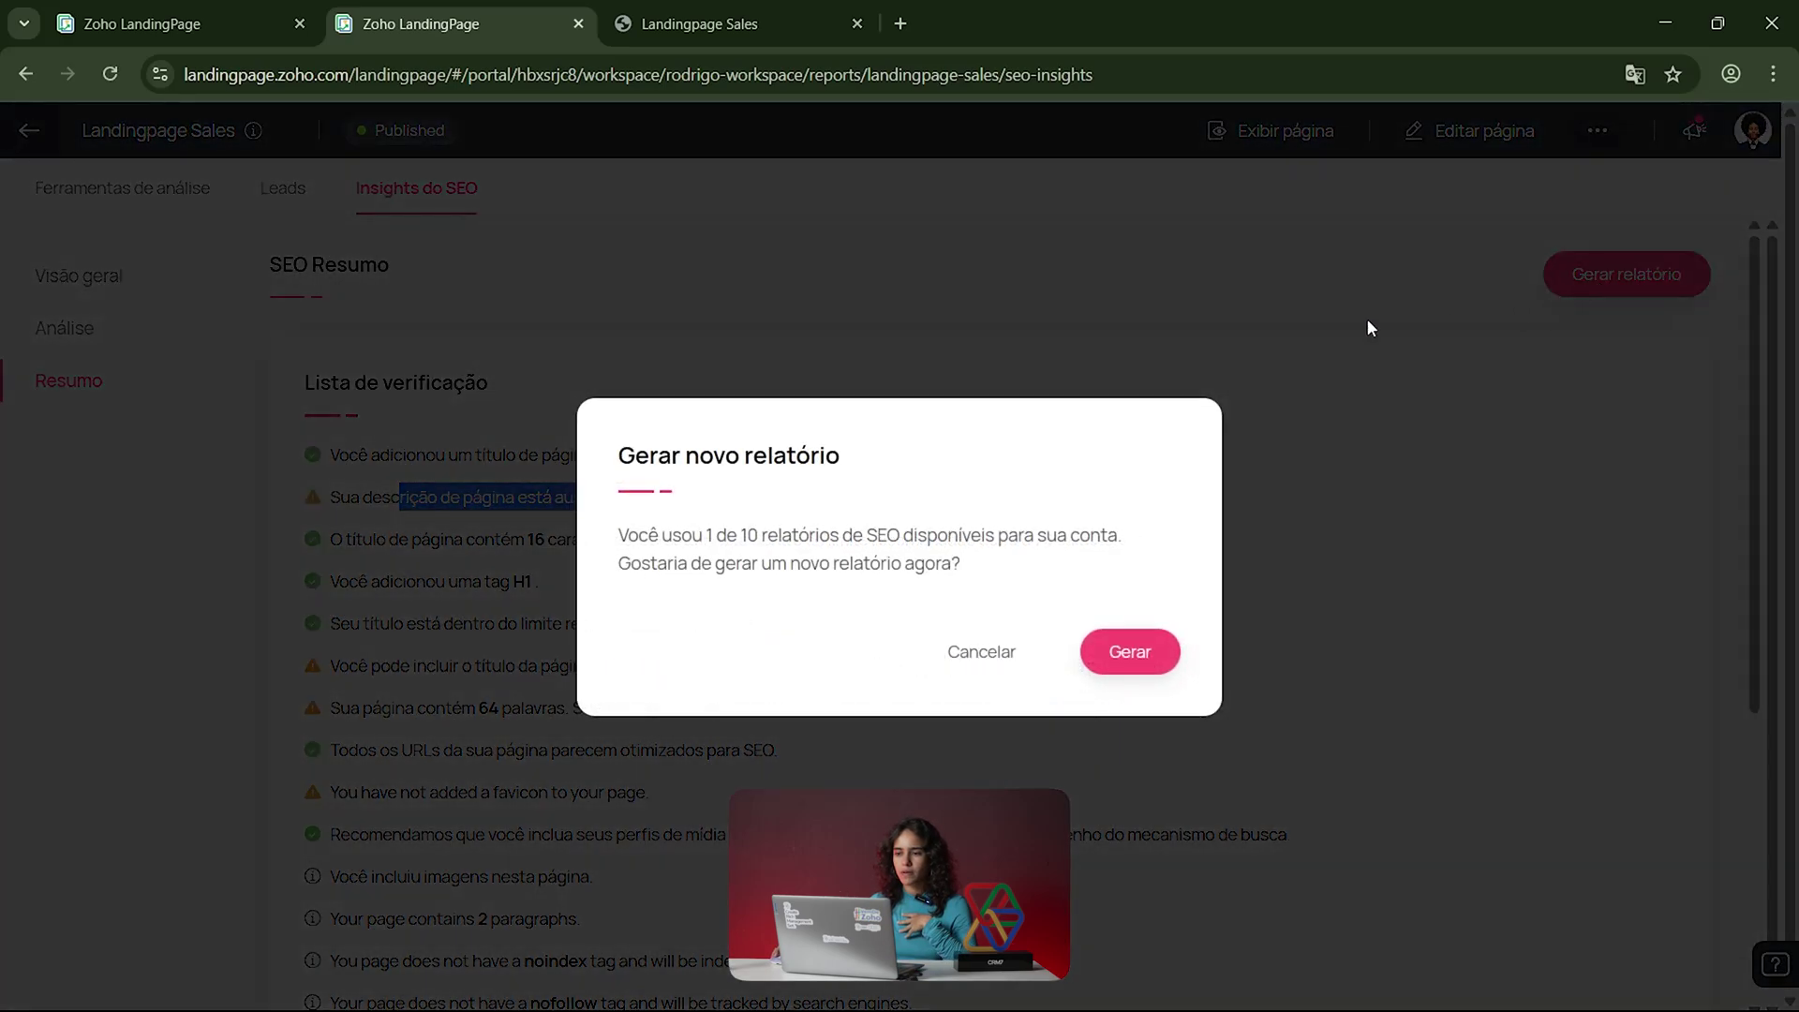
{"action": "left_click", "coordinate": [1129, 651]}
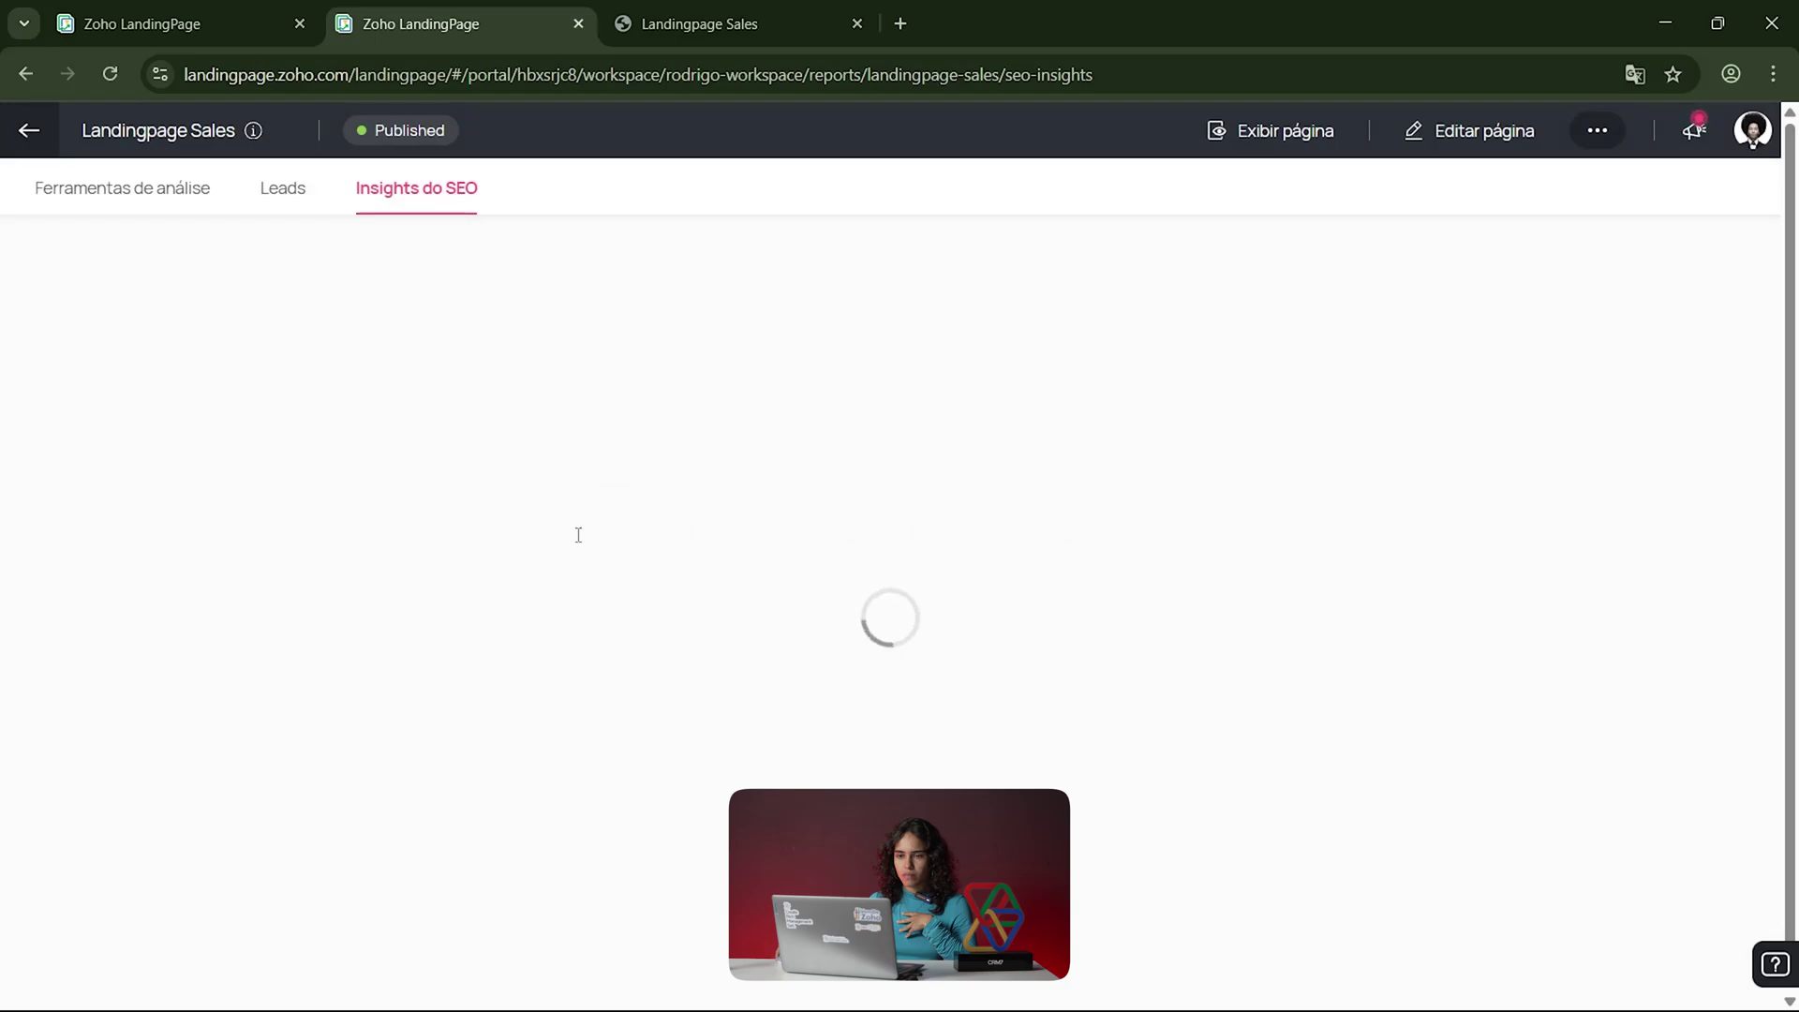
{"action": "left_click", "coordinate": [109, 287]}
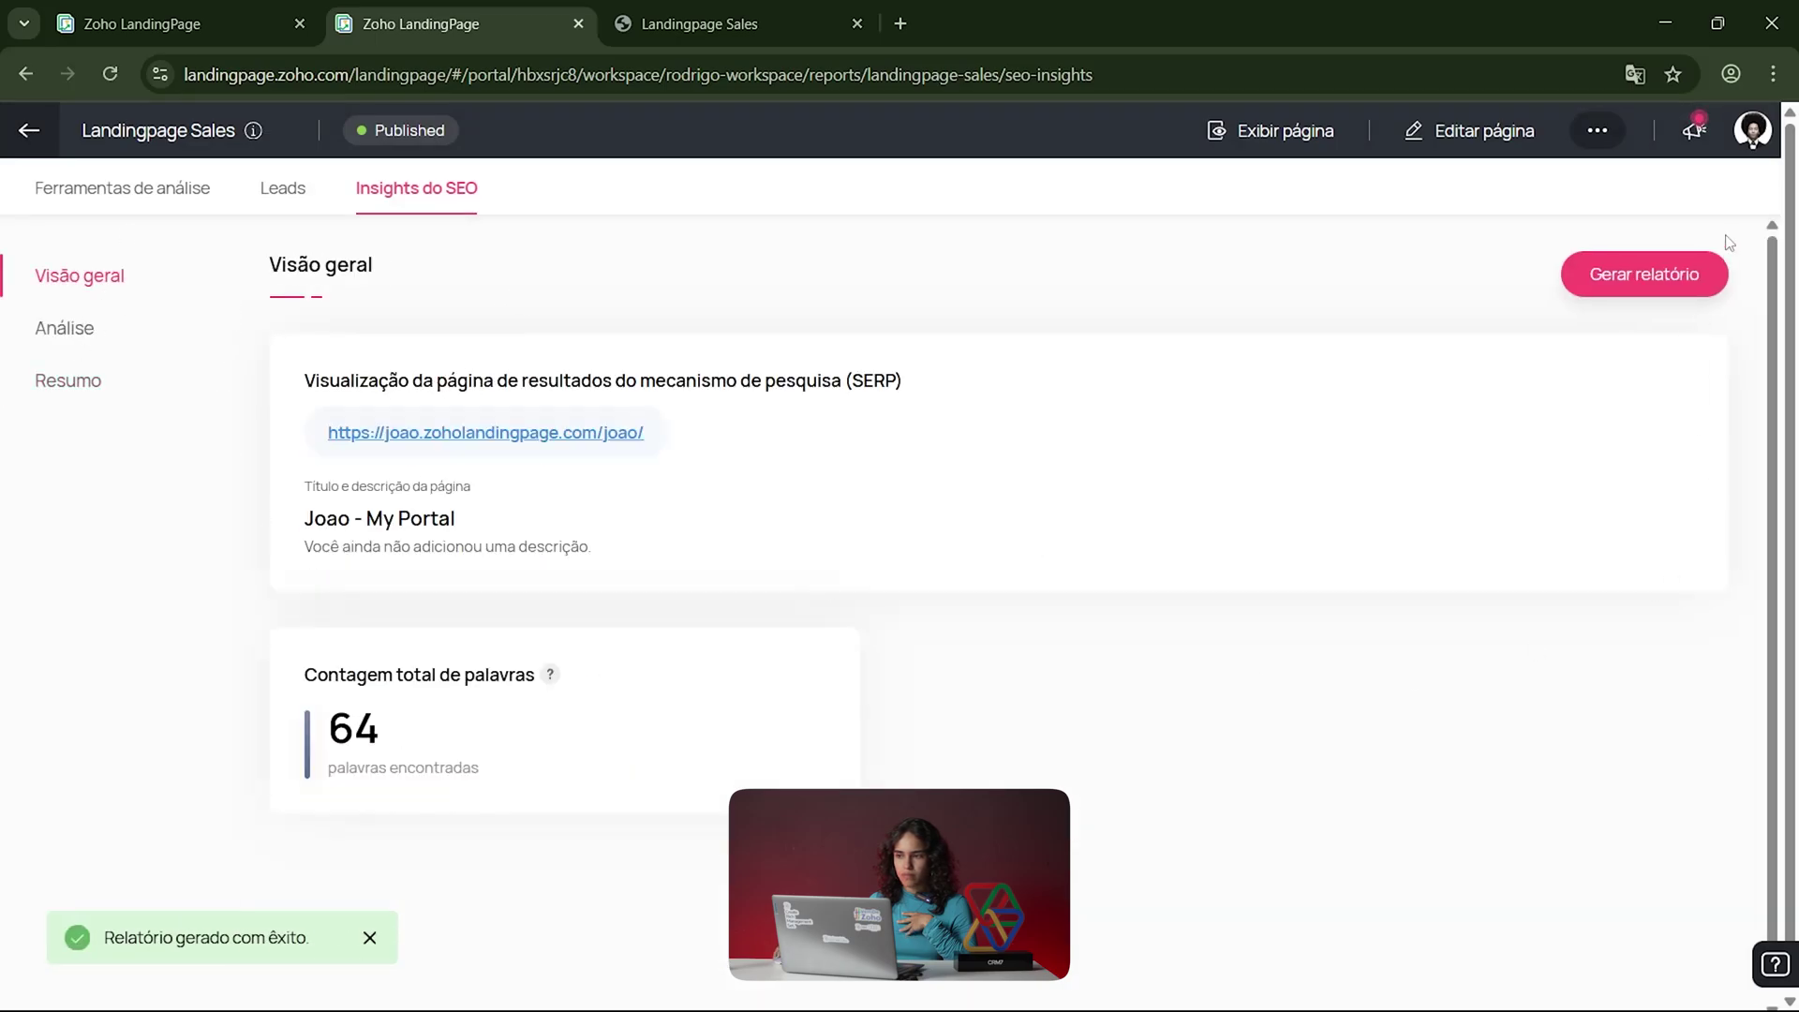
{"action": "left_click", "coordinate": [1596, 133]}
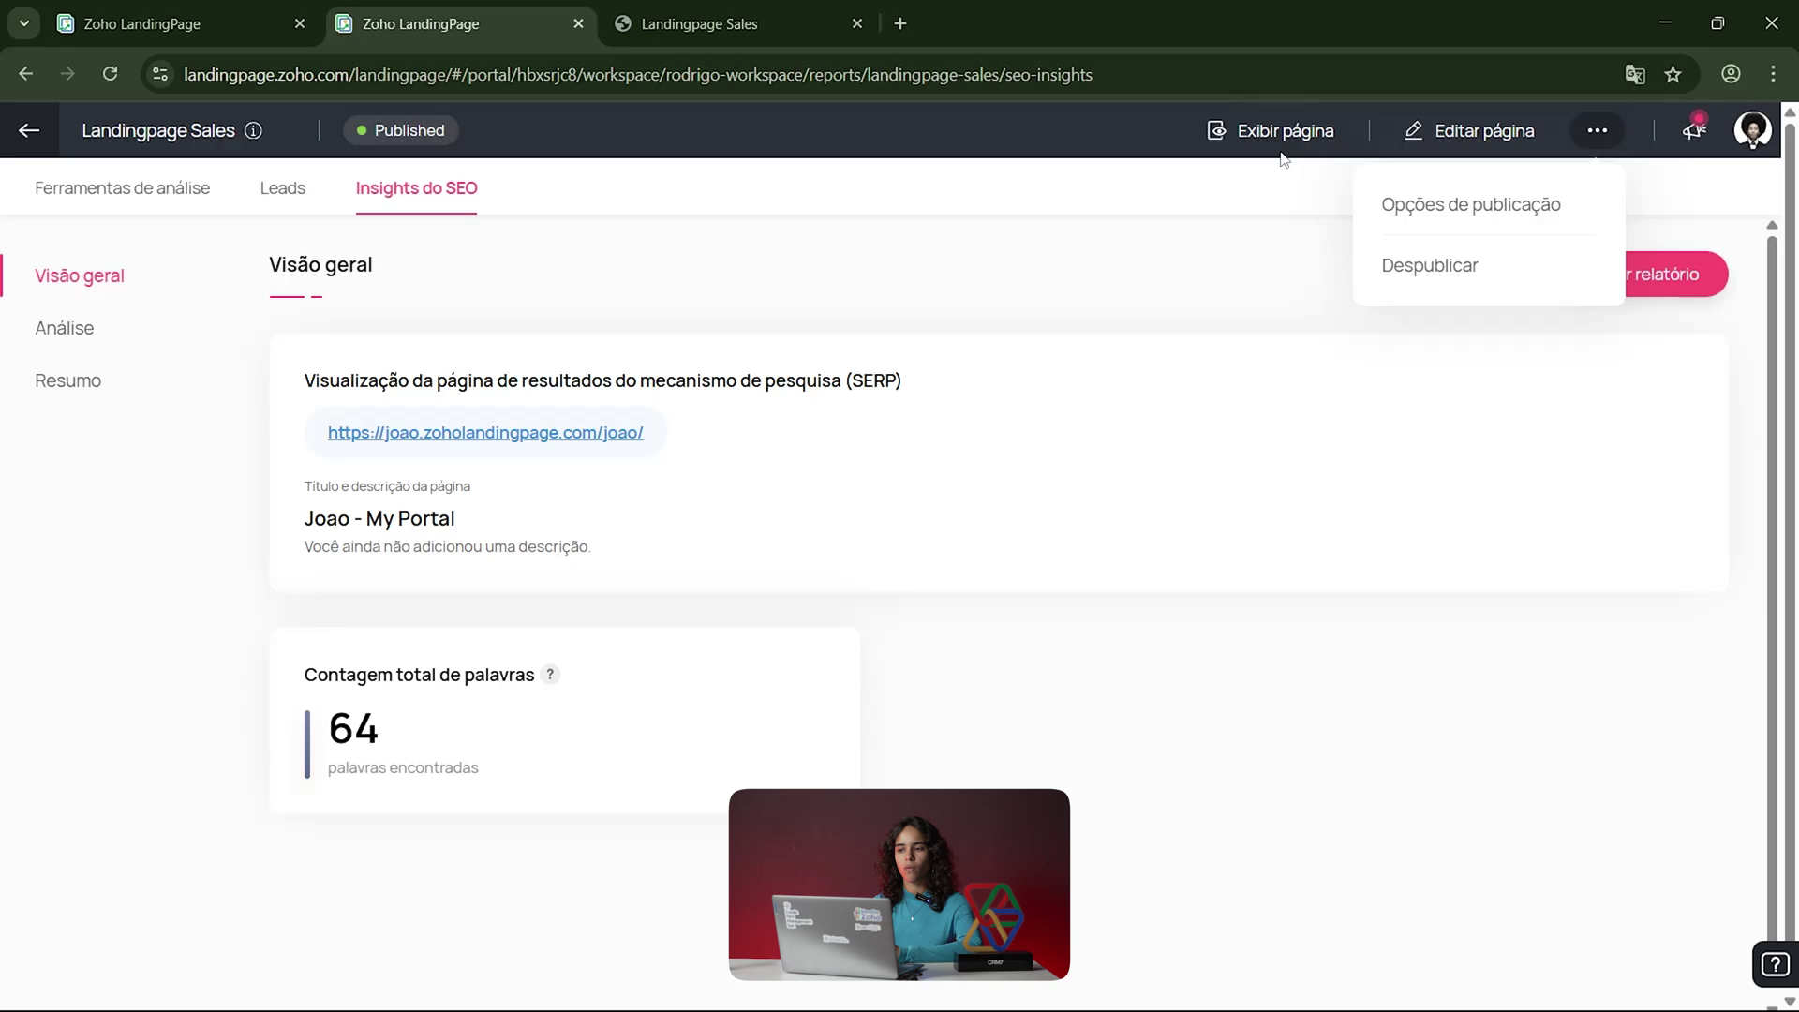
Step: Close and reopen the page's ... menu, then go back to the workspace Pages listing
{"action": "left_click", "coordinate": [1255, 217]}
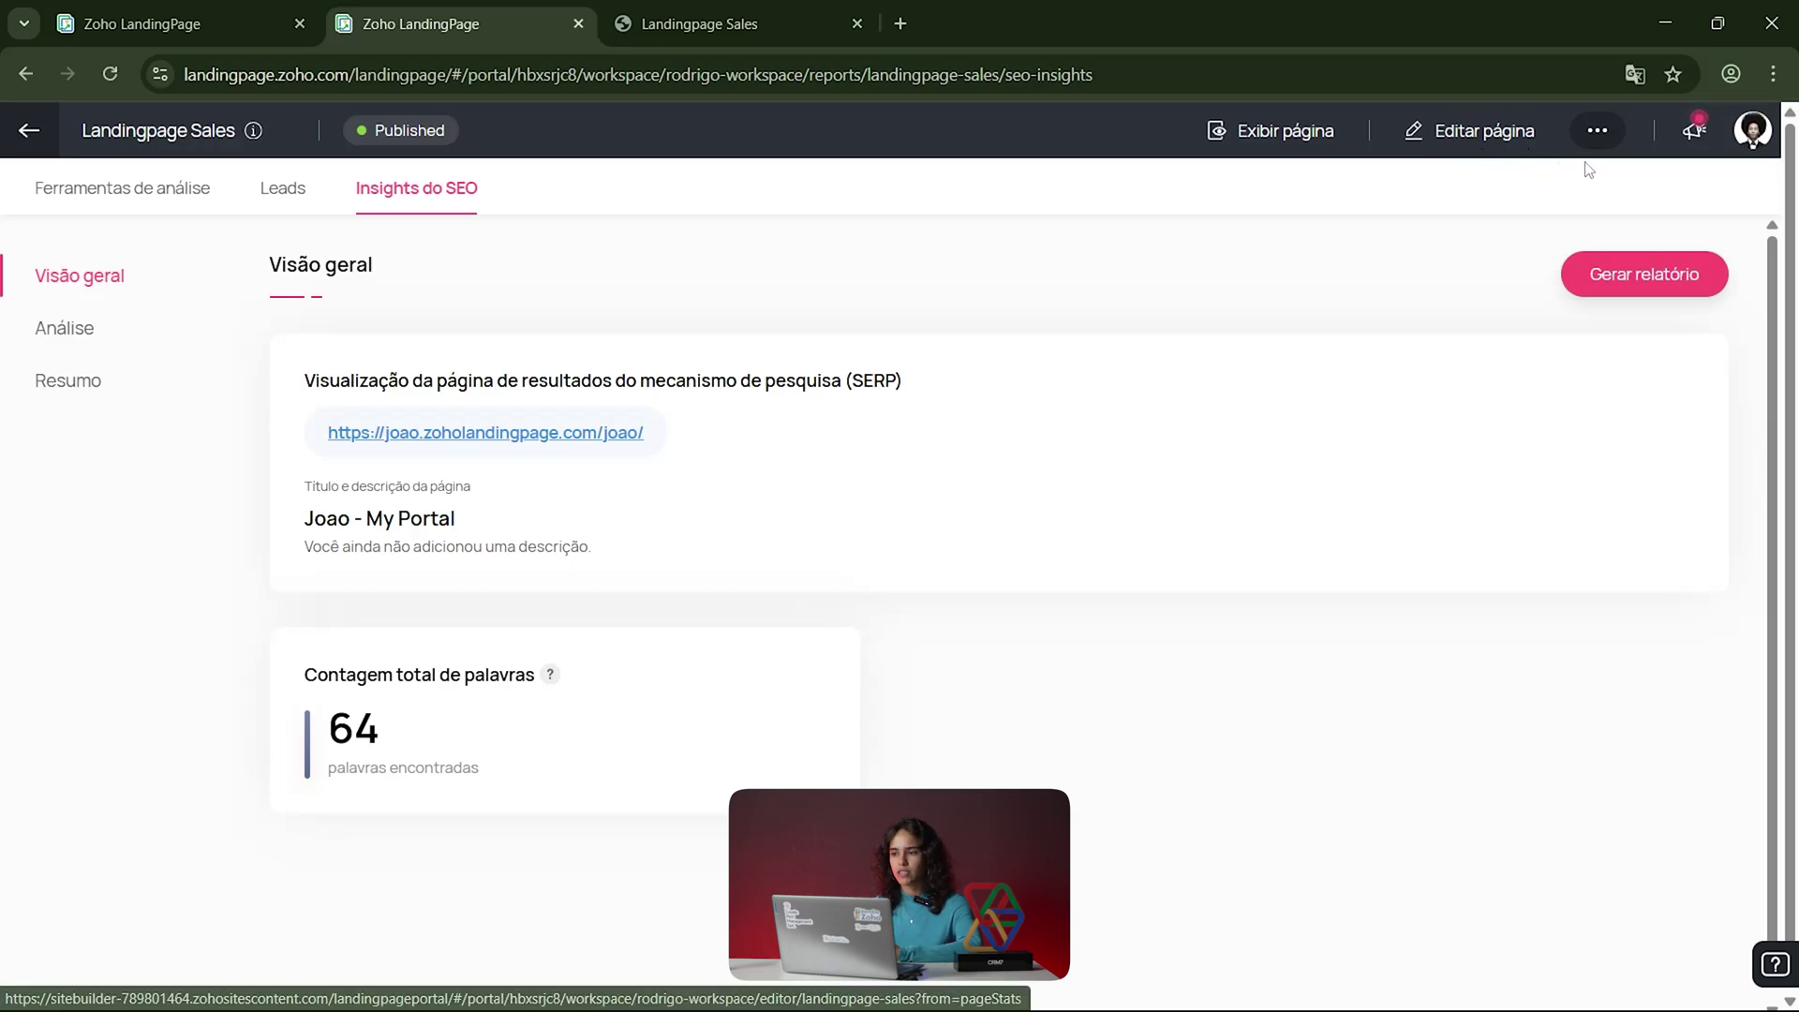
{"action": "left_click", "coordinate": [1597, 131]}
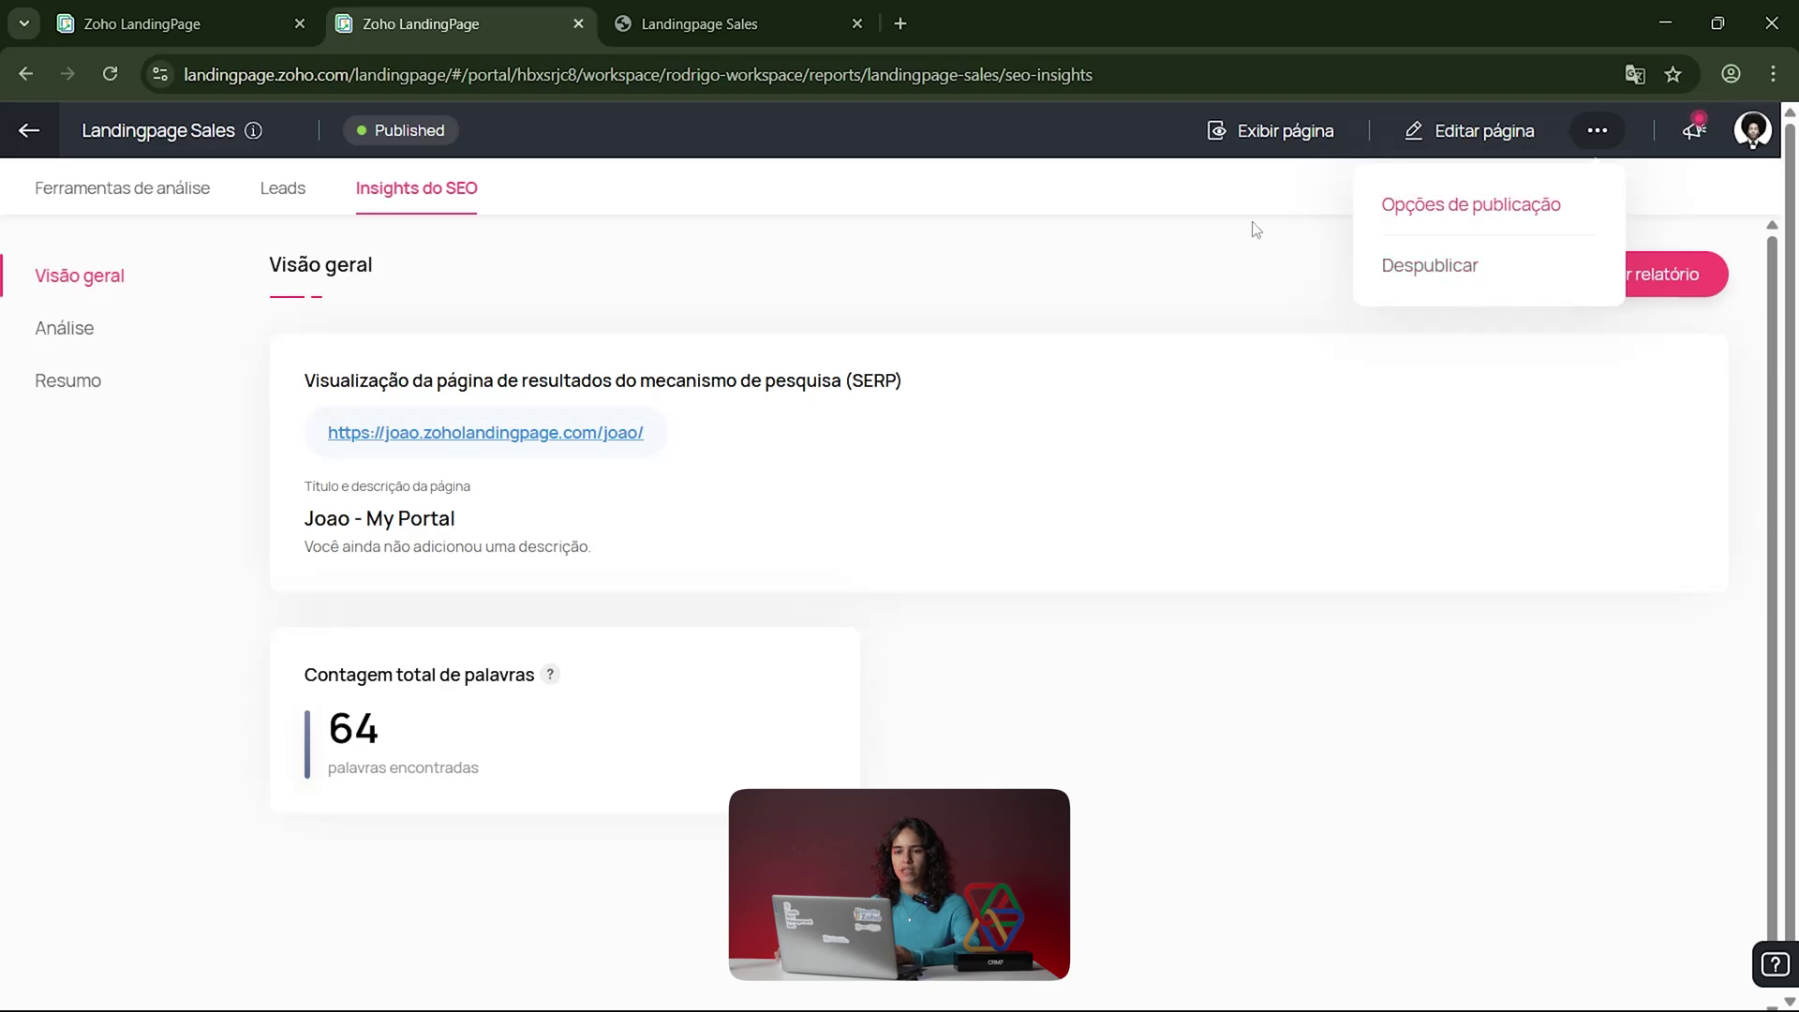
{"action": "left_click", "coordinate": [29, 130]}
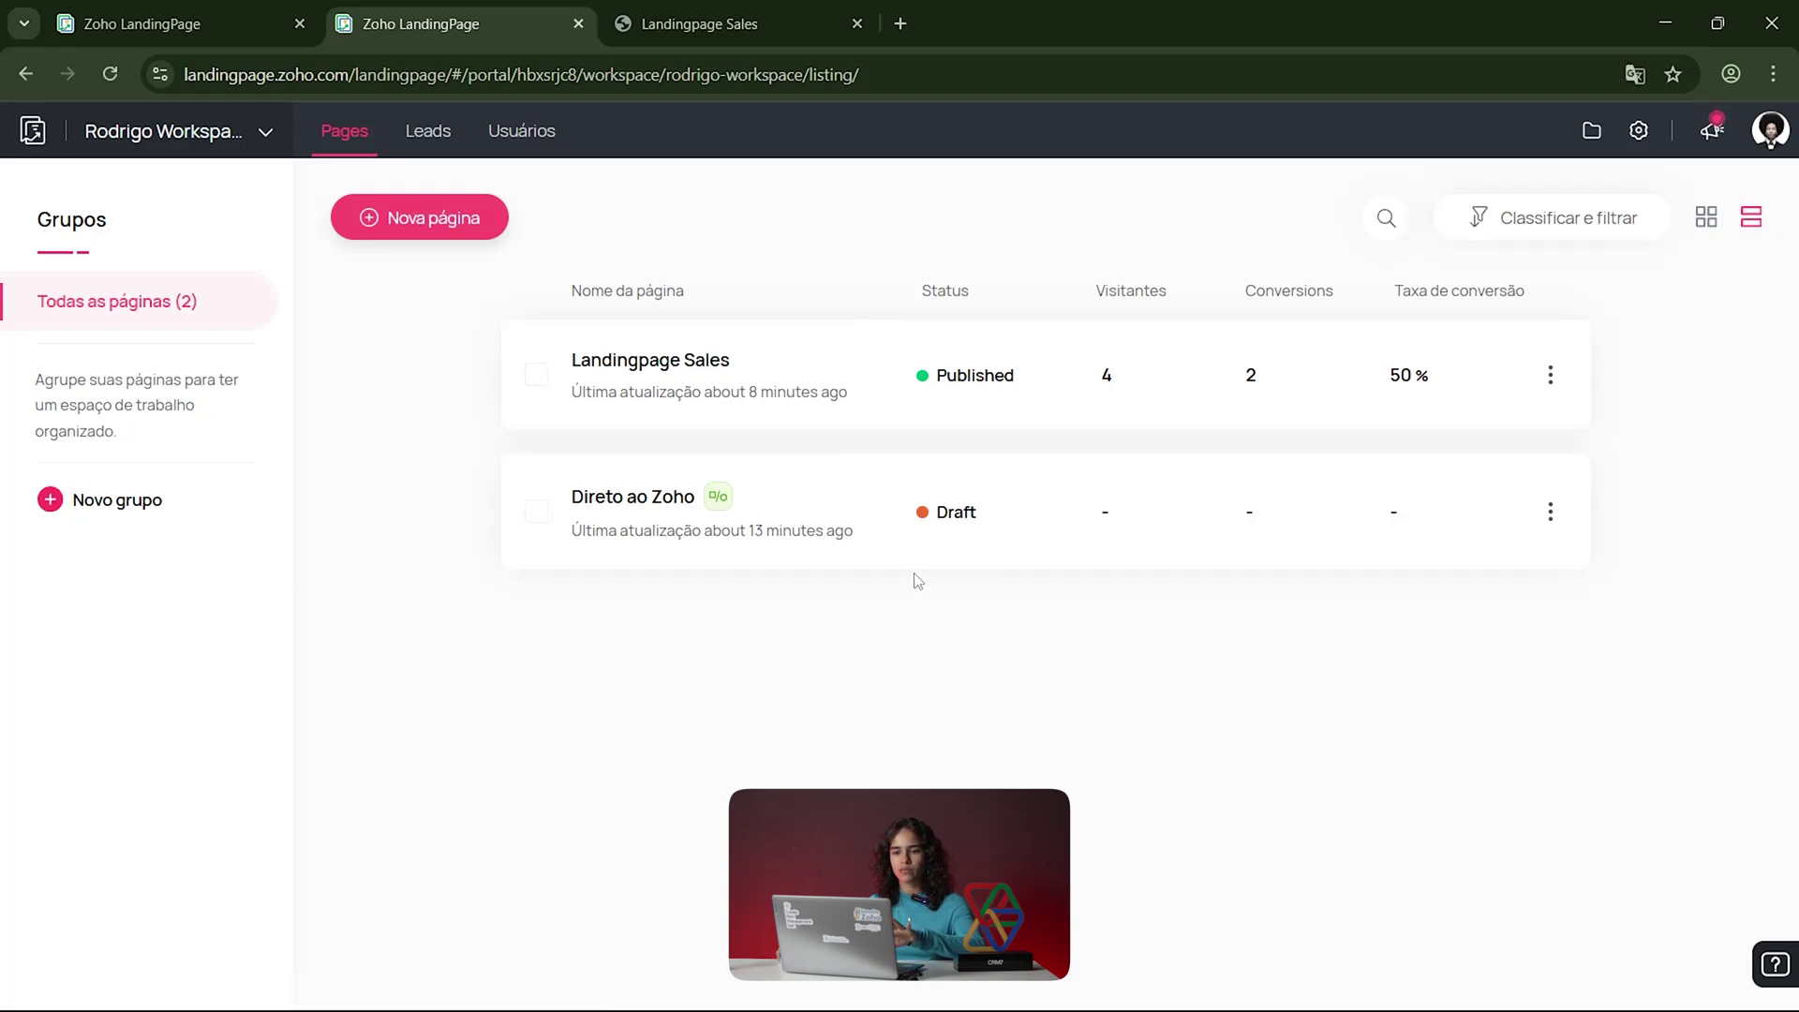
{"action": "left_click", "coordinate": [536, 374]}
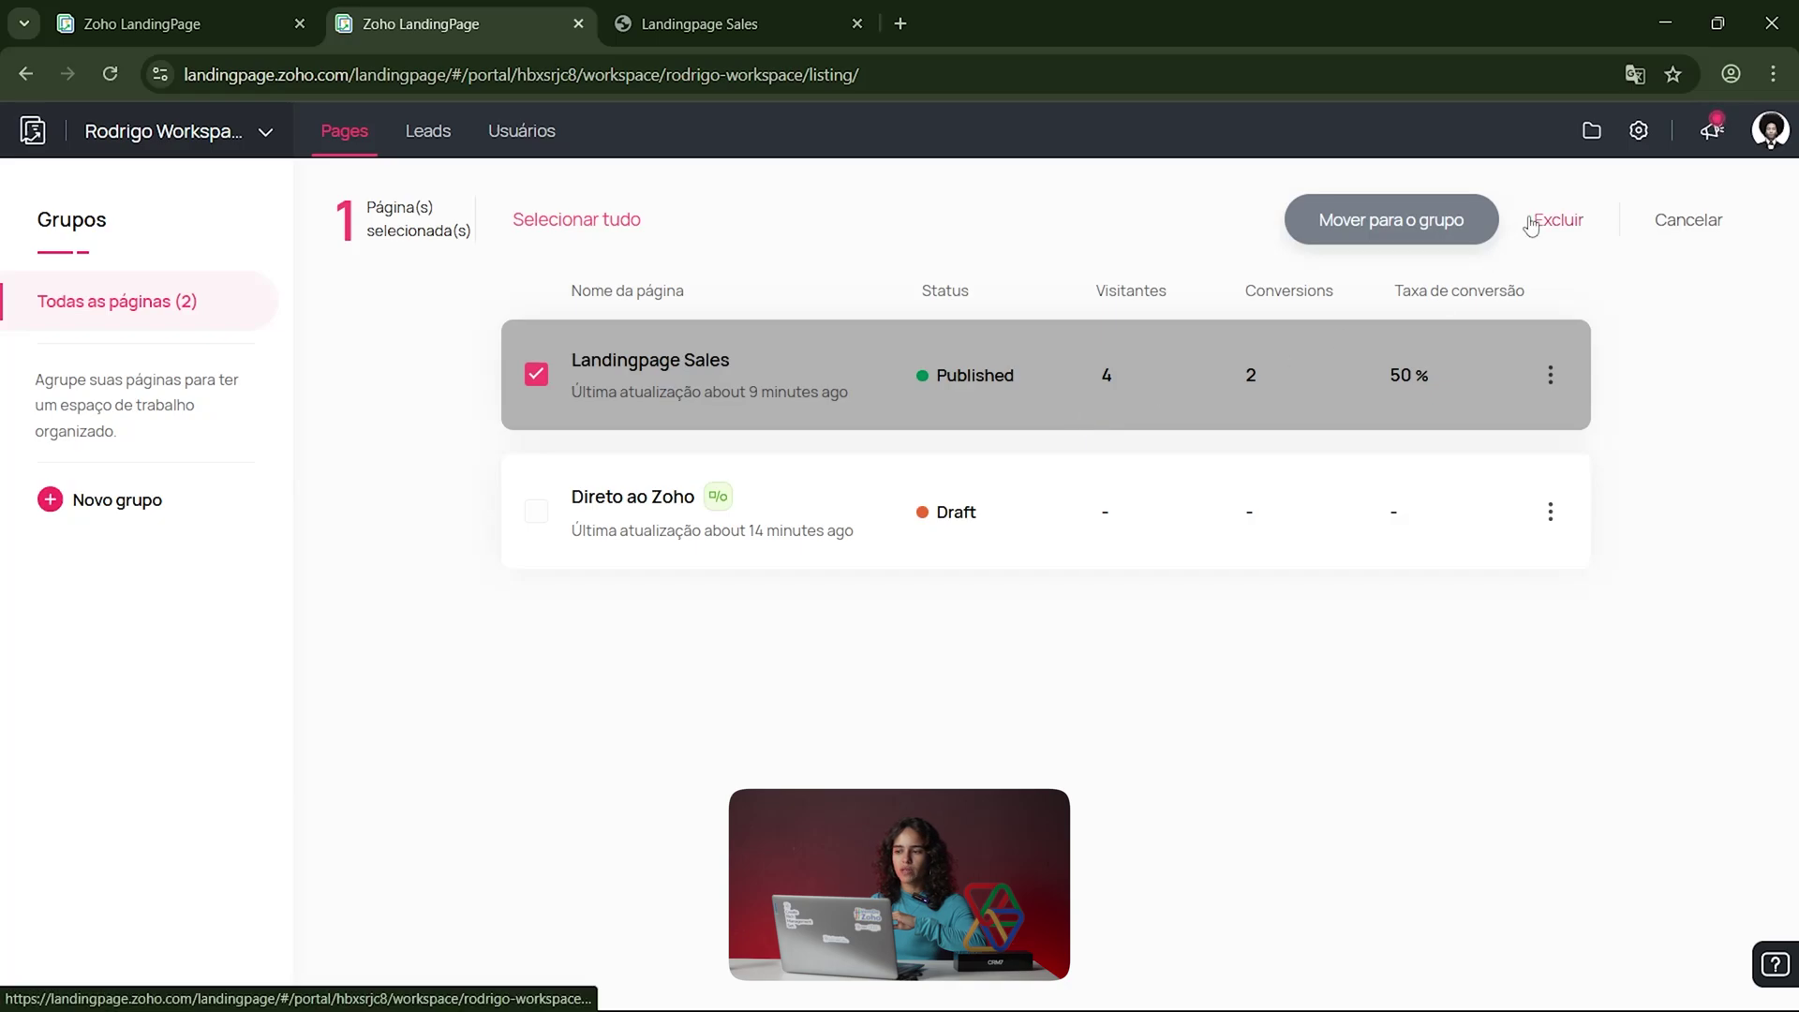
{"action": "left_click", "coordinate": [1551, 386]}
{"action": "left_click", "coordinate": [1550, 380]}
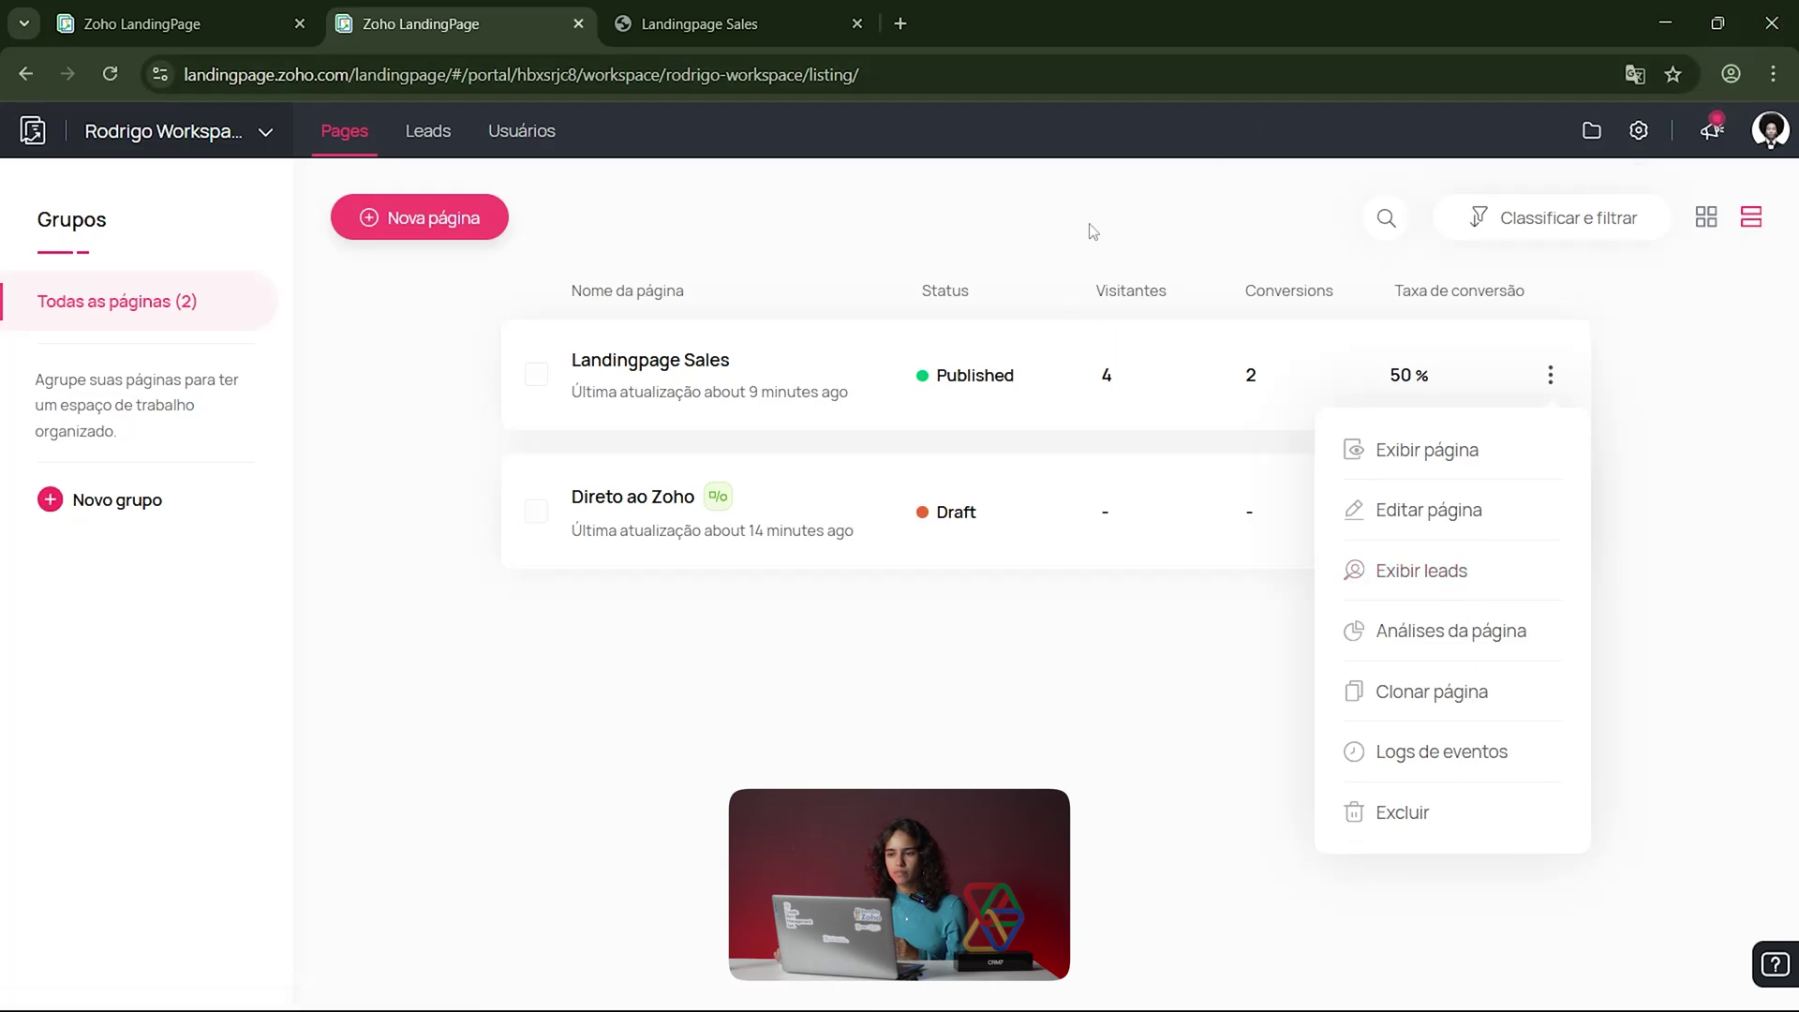
{"action": "left_click", "coordinate": [1066, 243]}
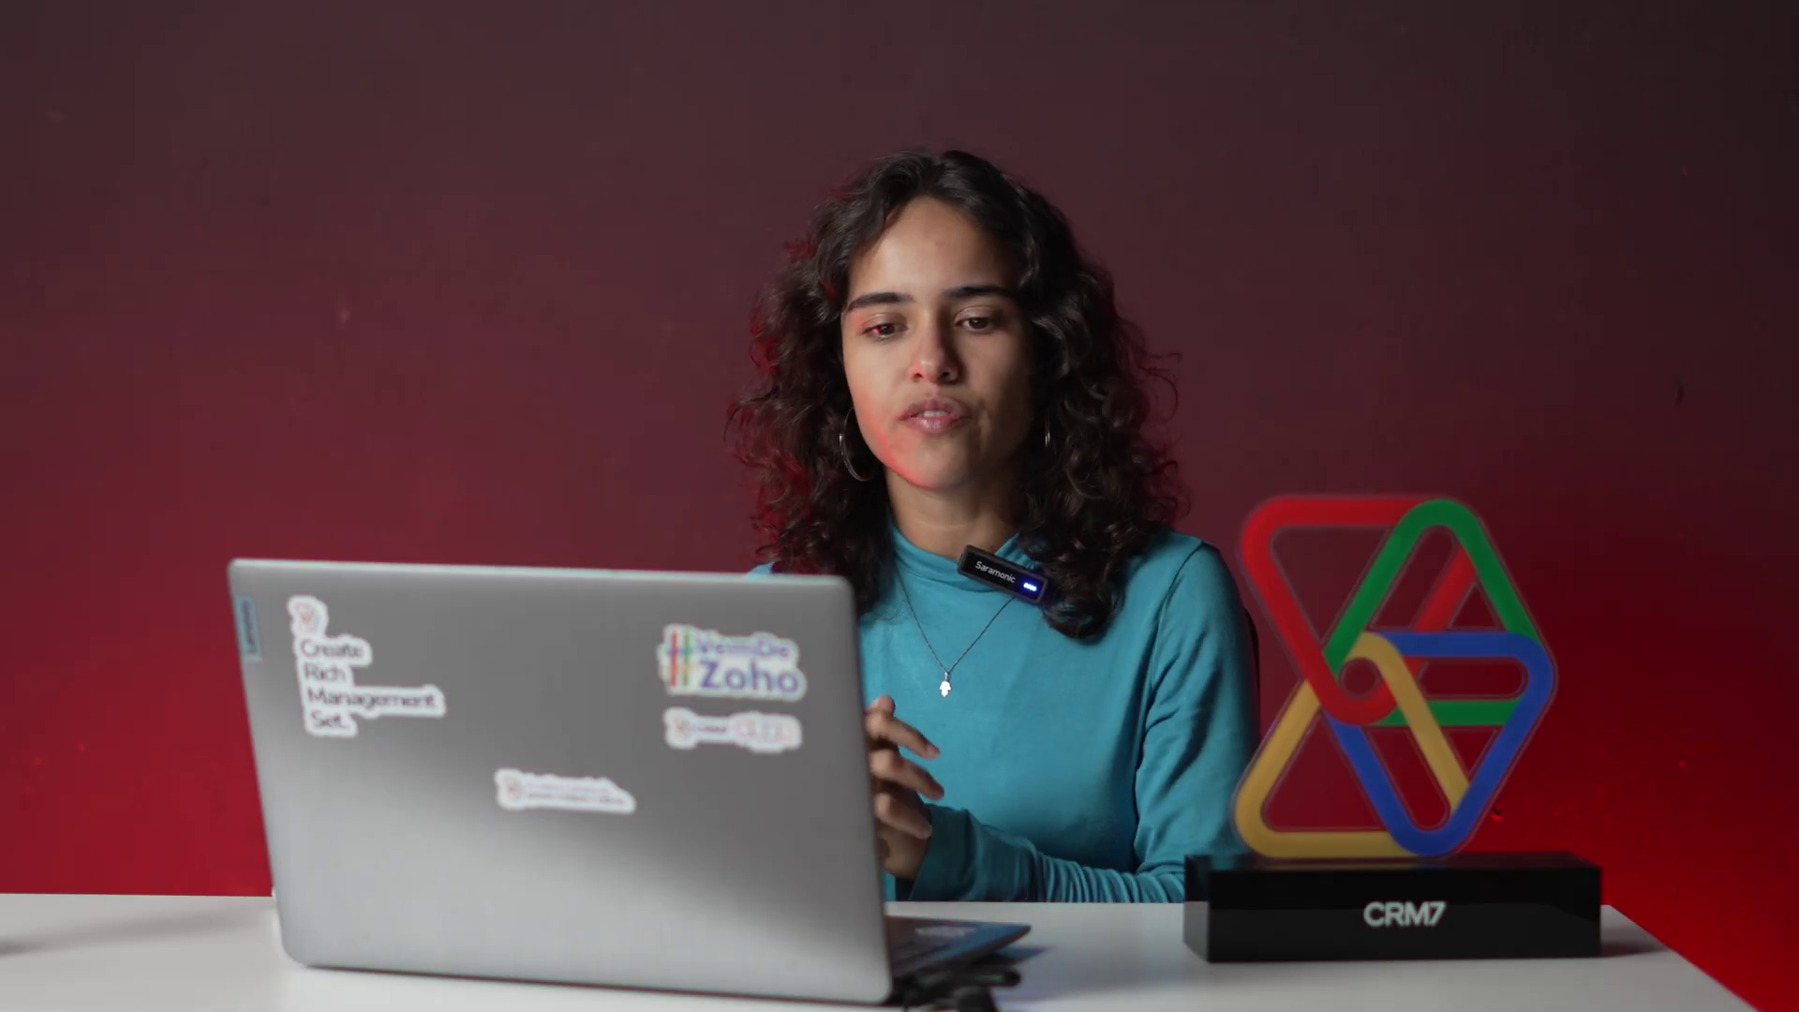